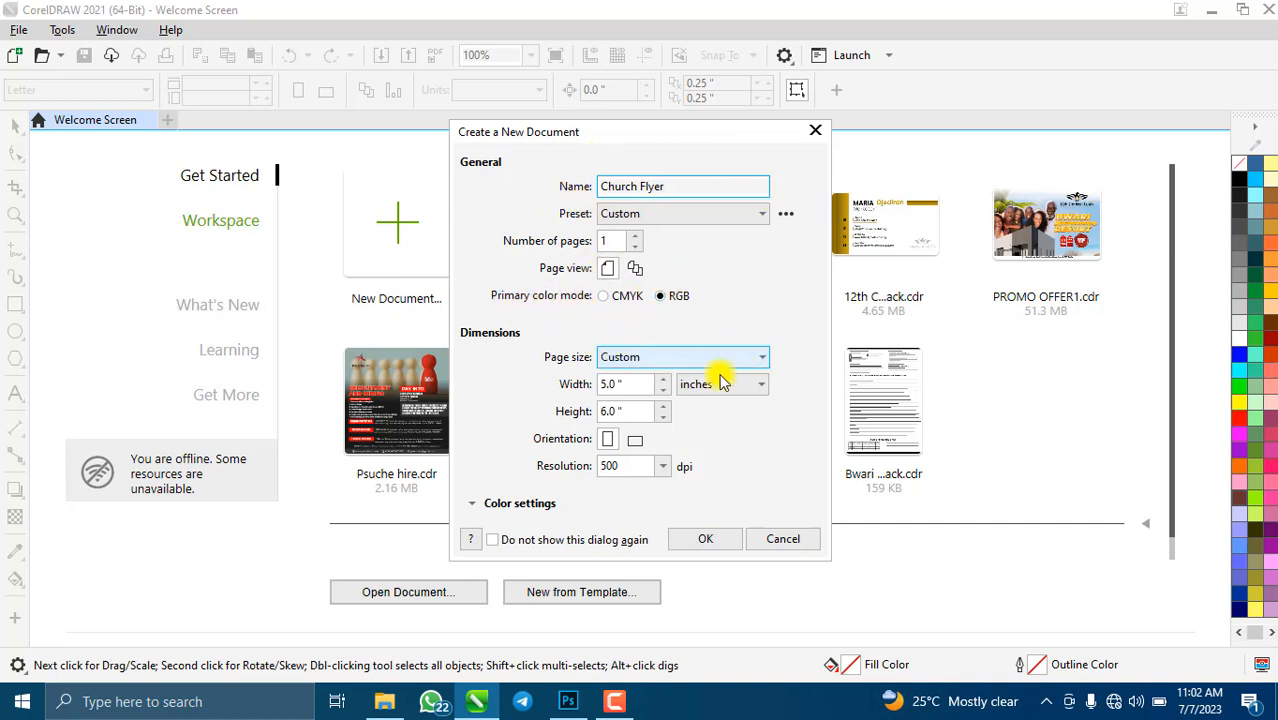
- Create the Church Flyer document at 5.0 × 6.0 in, RGB, with one blank page
click(620, 386)
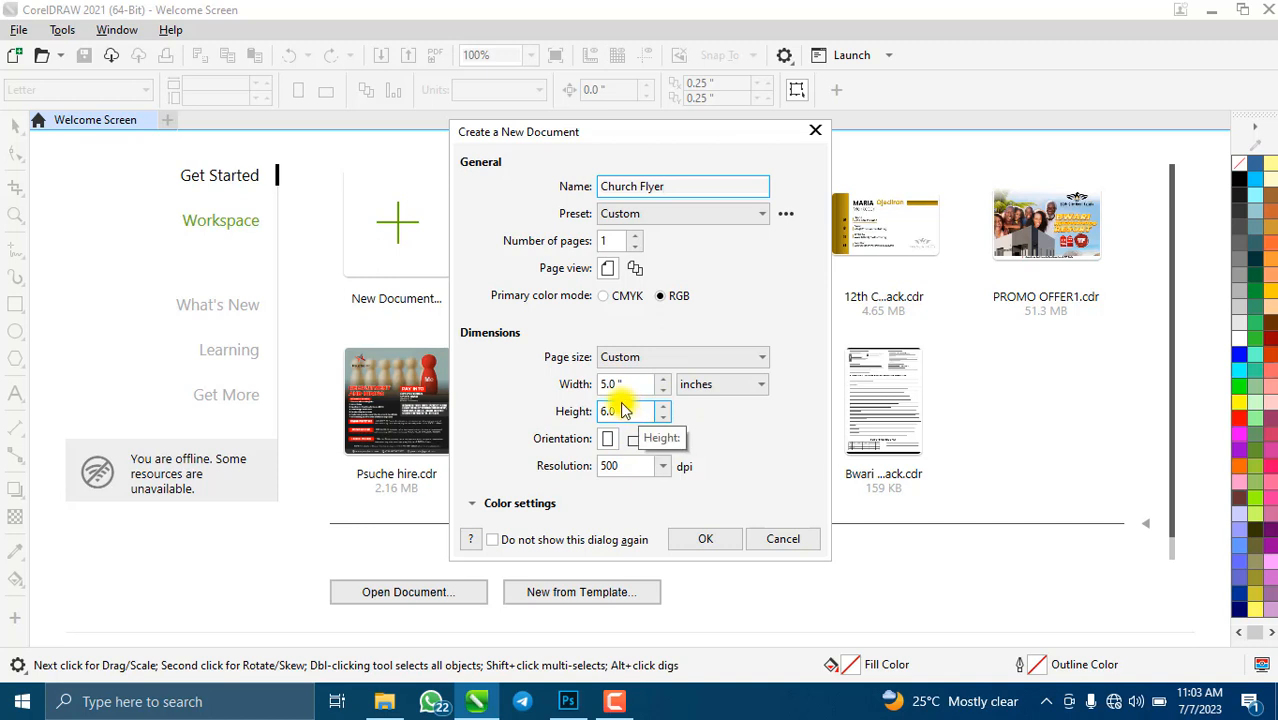
click(710, 541)
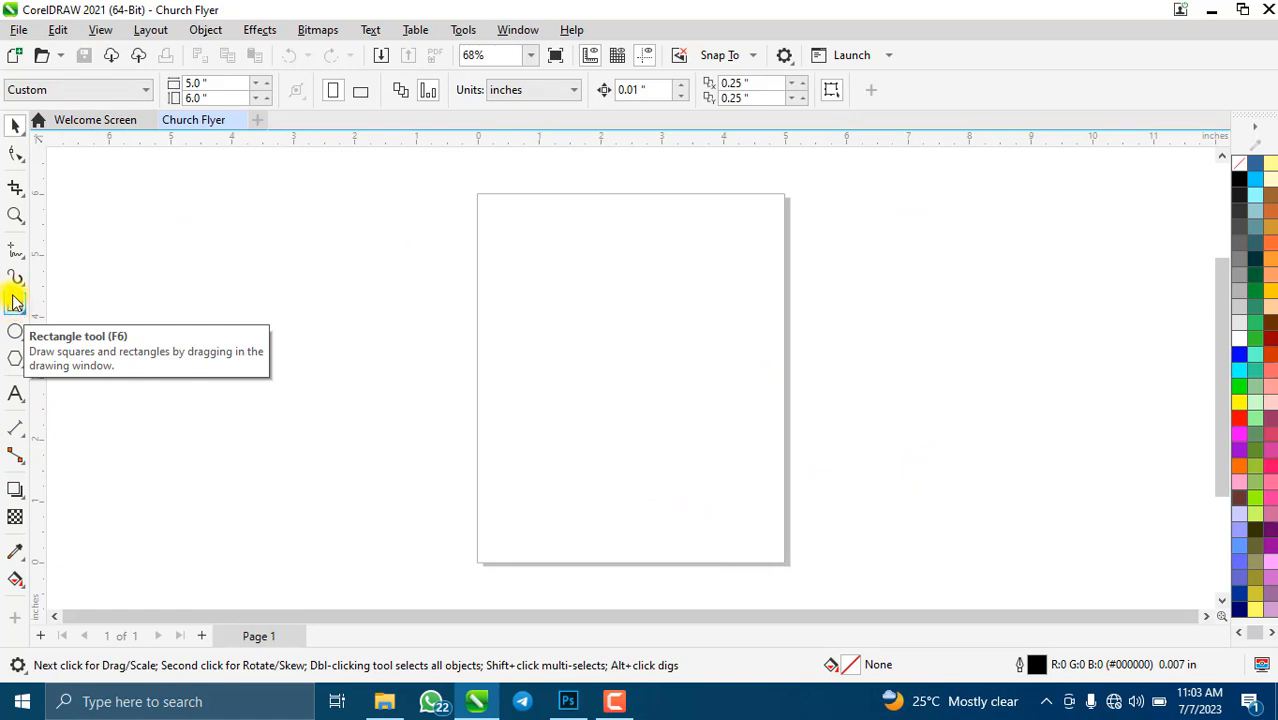
- Draw a rectangle, size it to 5 × 6 in, centre it on the page, and zoom to it
click(15, 302)
drag(91, 186, 354, 546)
click(16, 122)
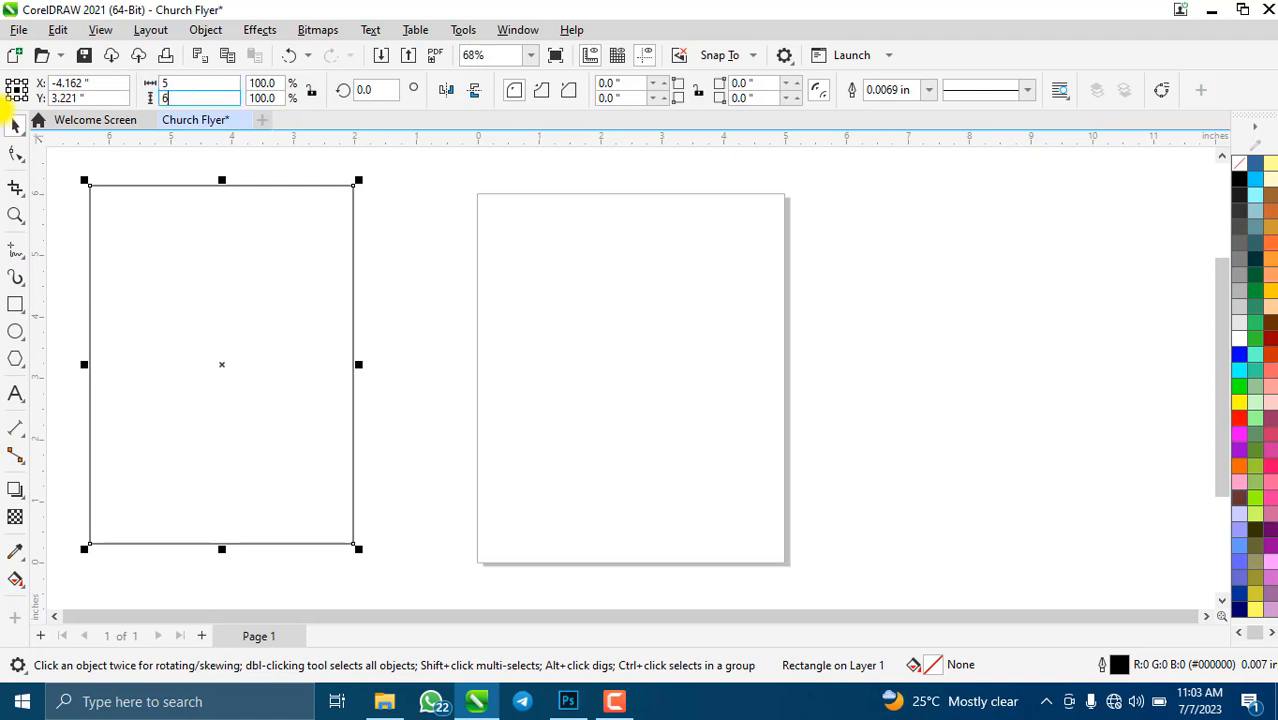
key(Return)
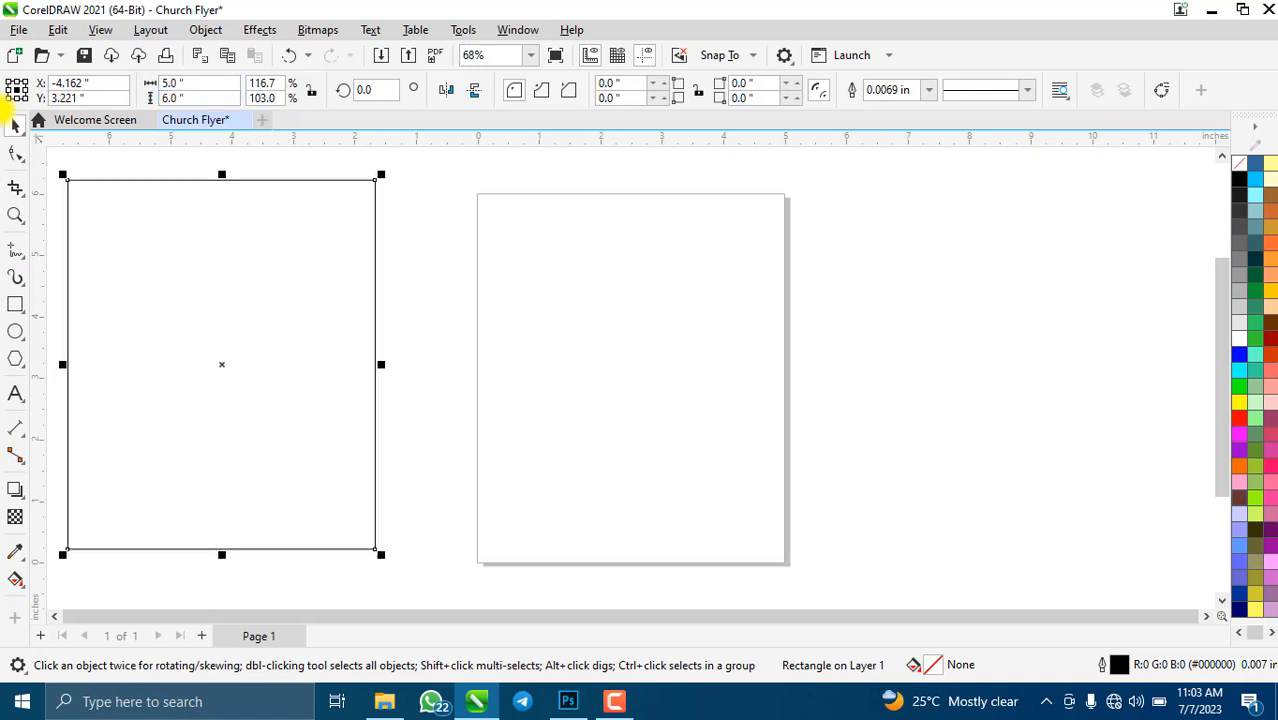
key(p)
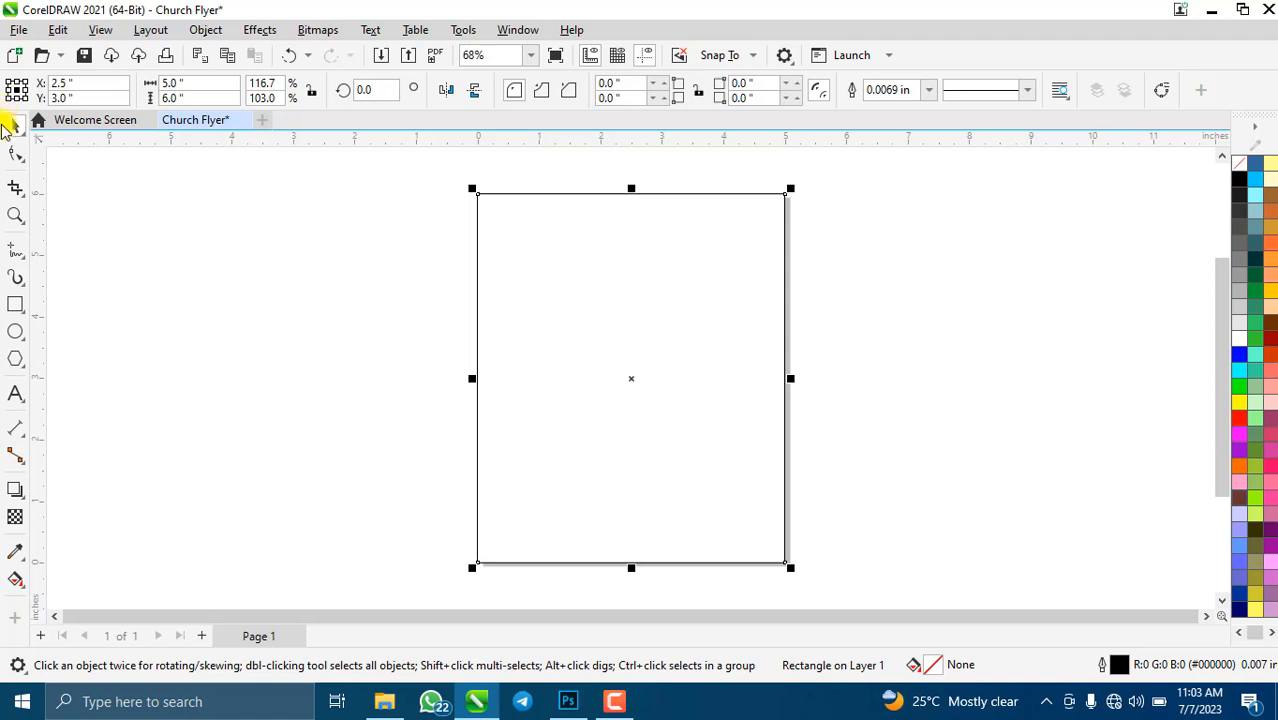
key(shift+F2)
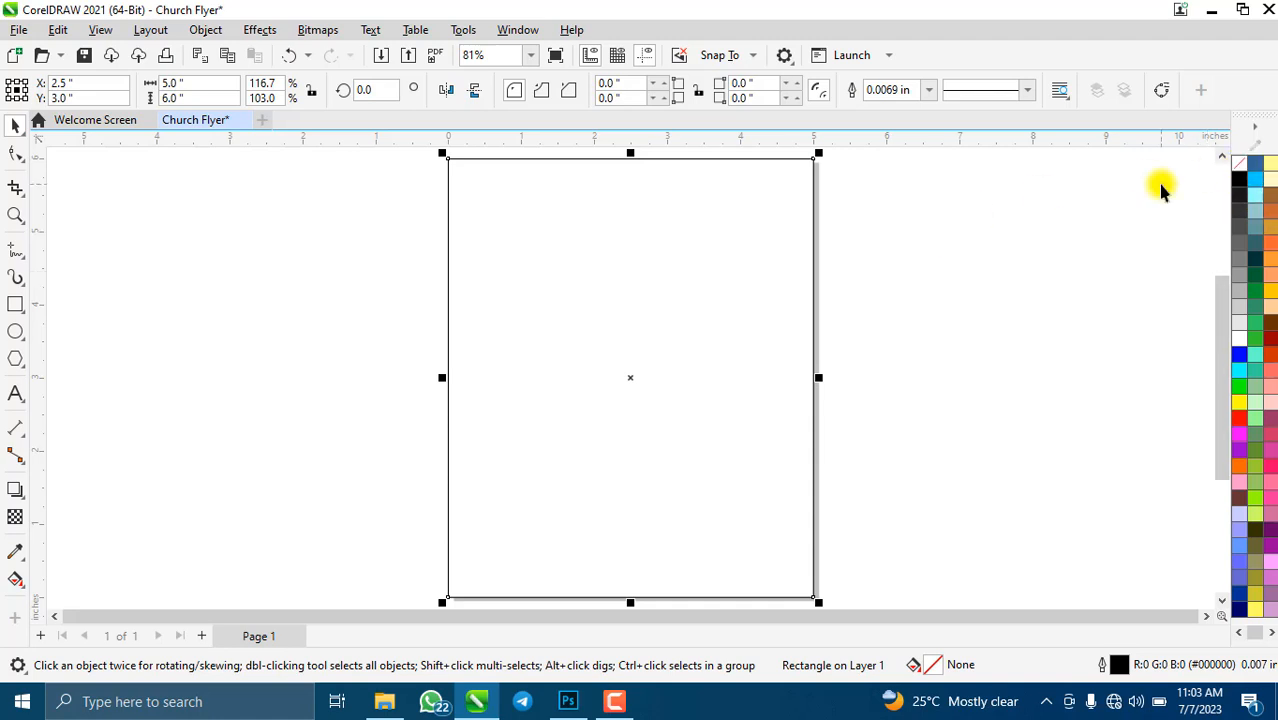
- Remove the rectangle's outline and PowerClip it inside the page-sized frame
right_click(1240, 170)
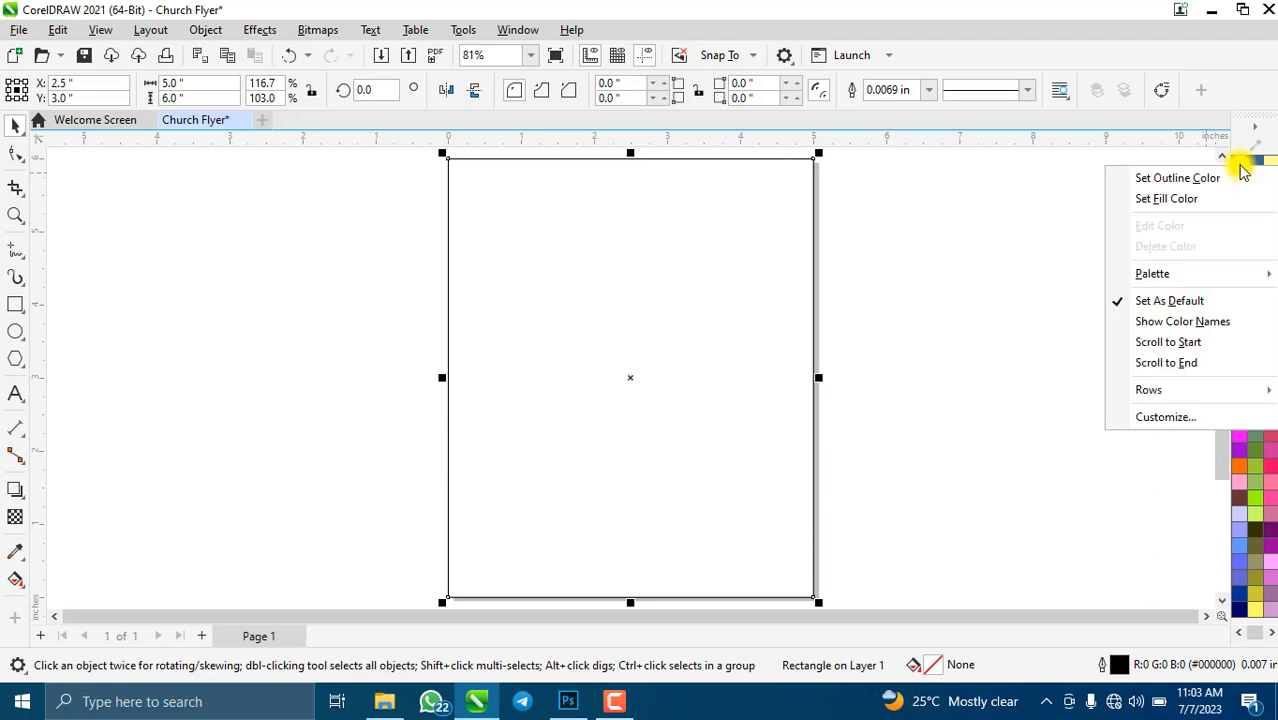
click(1160, 180)
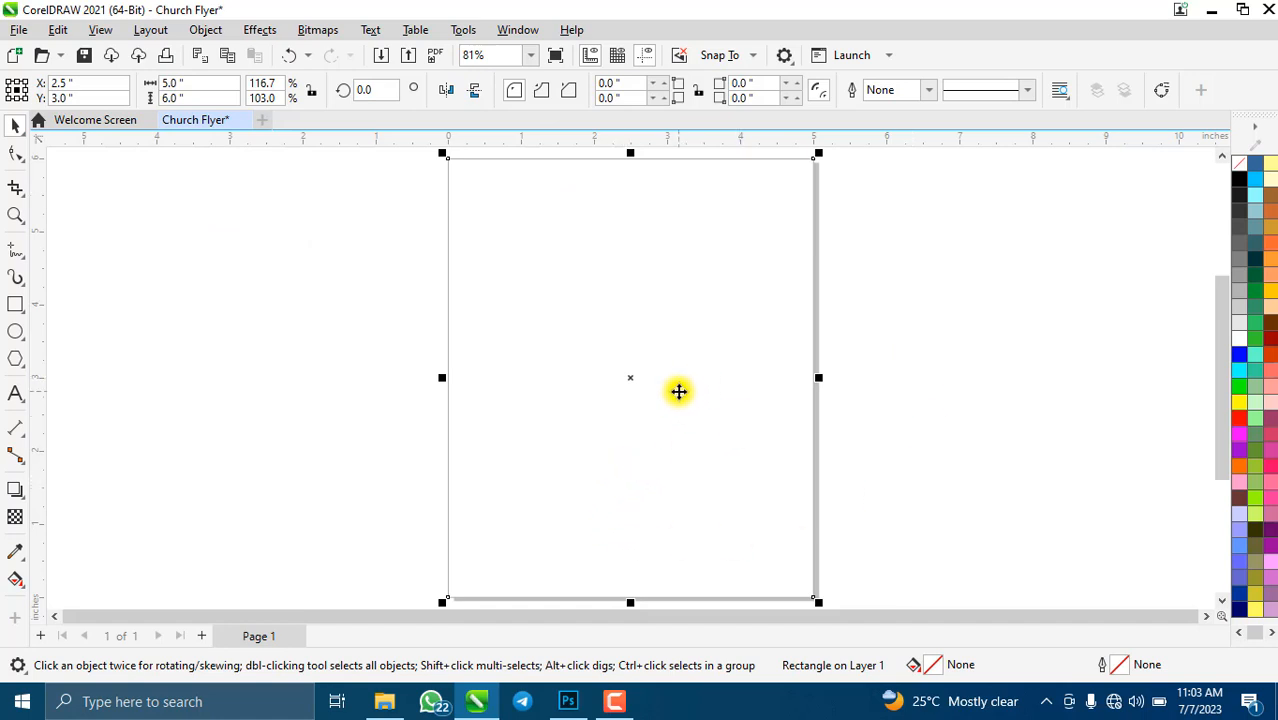
drag(711, 375, 260, 383)
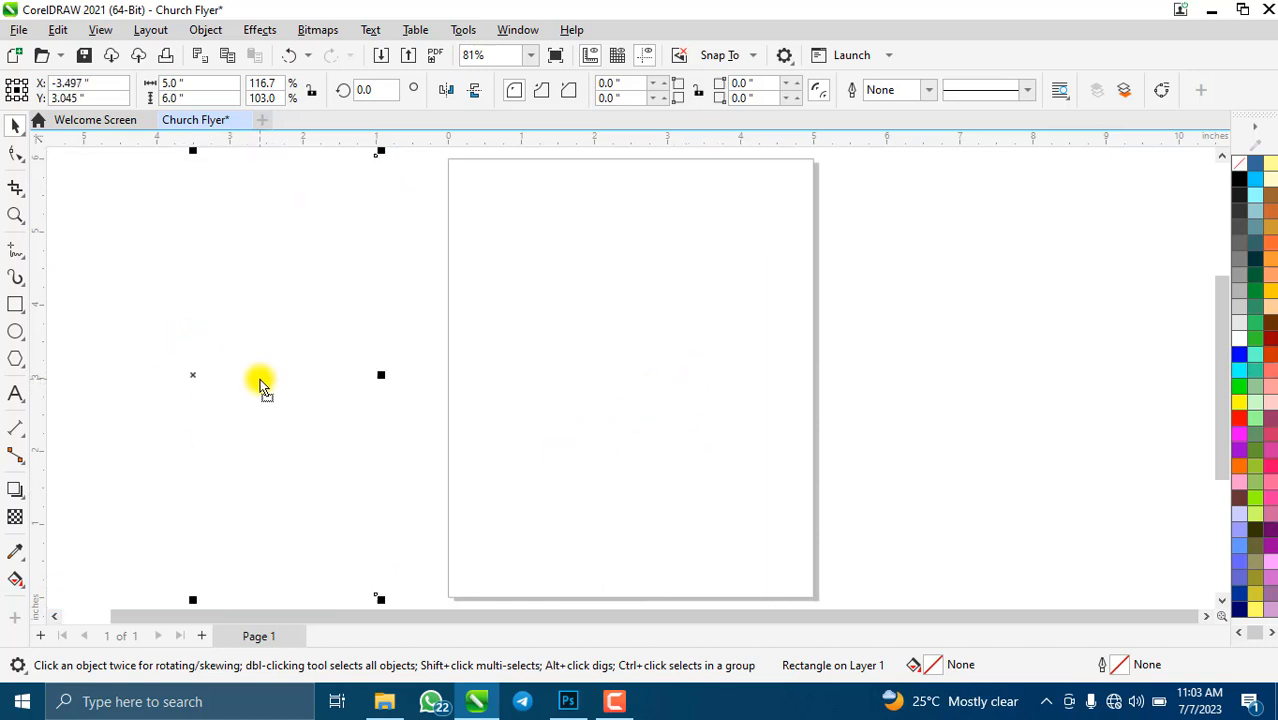
mouse_move(322, 294)
mouse_down()
mouse_move(262, 313)
mouse_move(310, 301)
mouse_up()
right_click(247, 288)
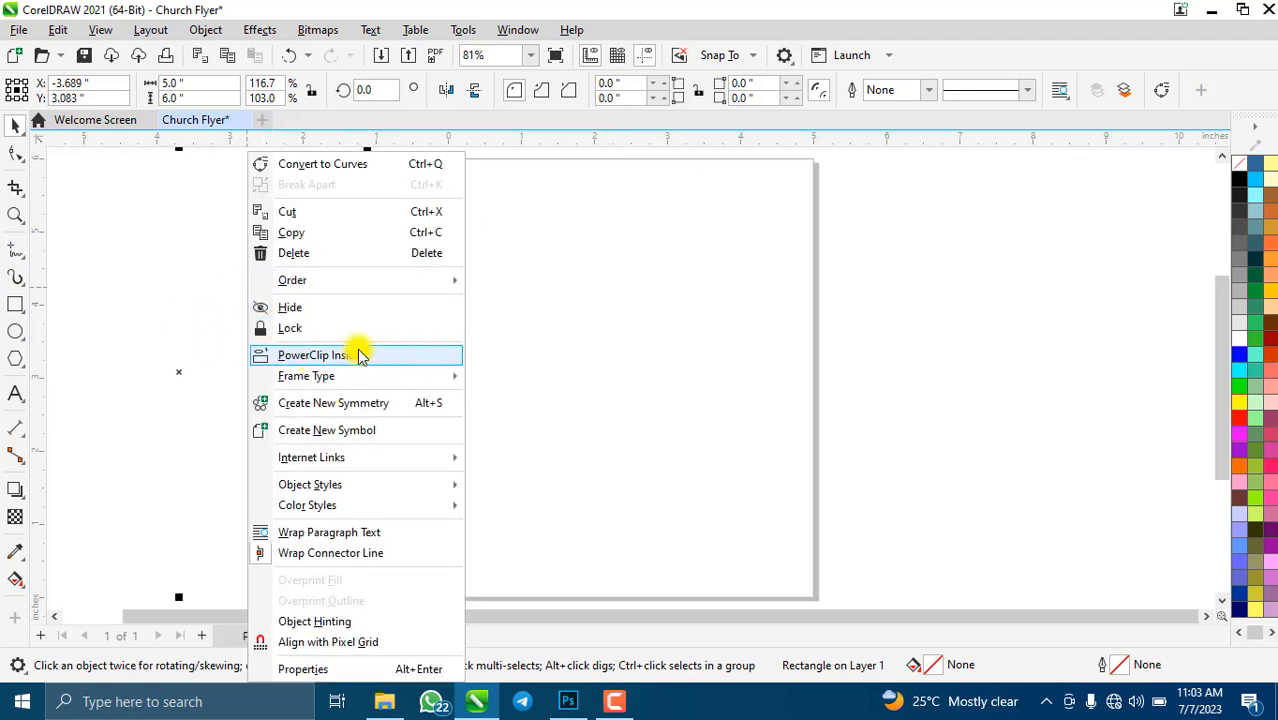
click(320, 356)
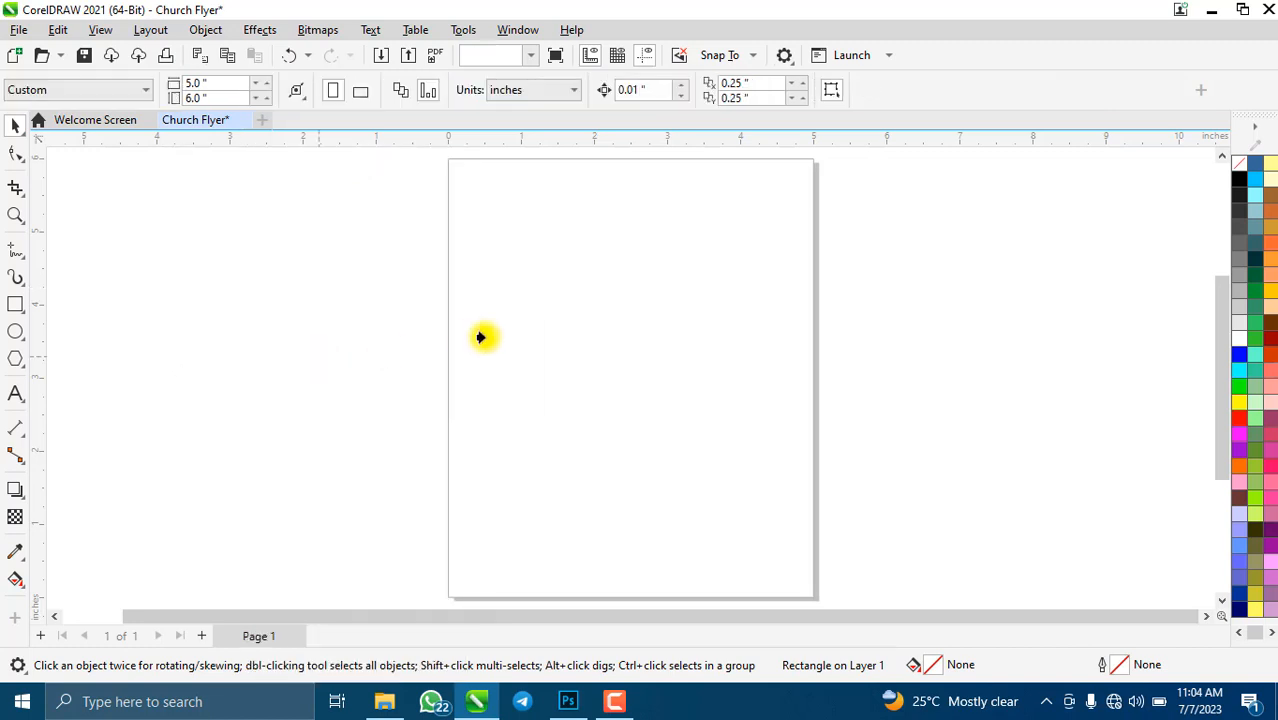
click(633, 334)
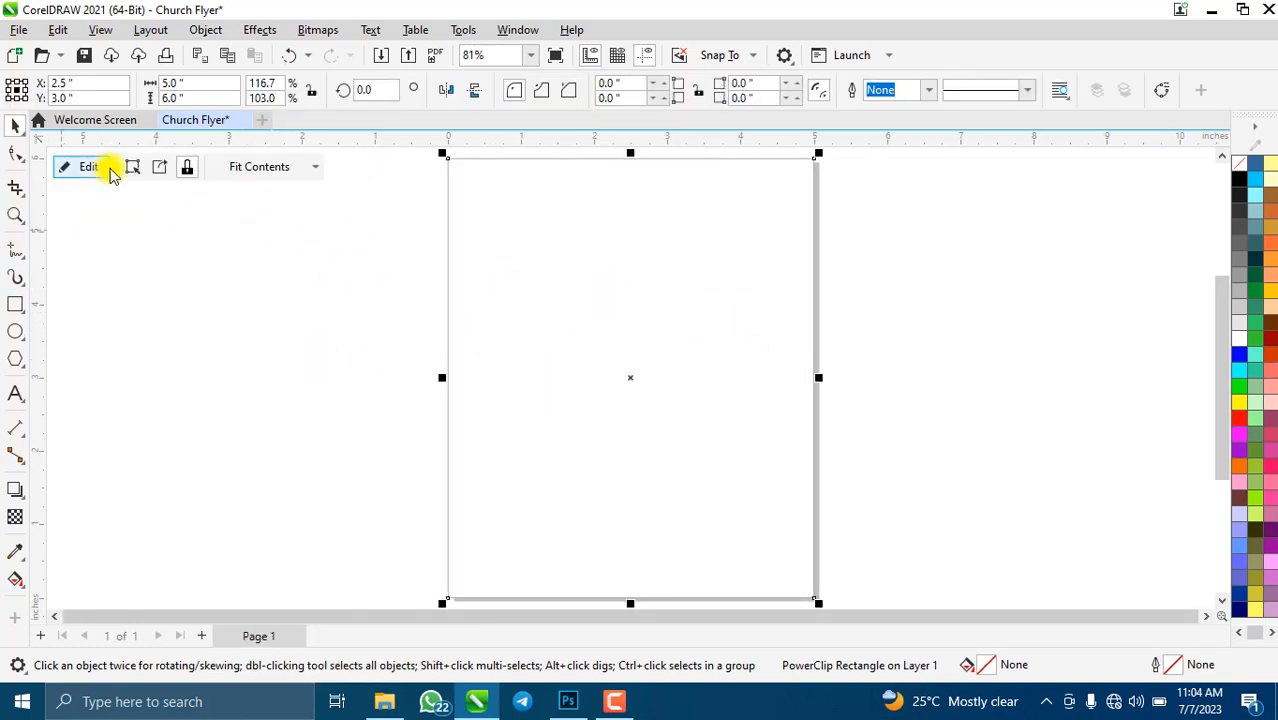
- Edit the PowerClip contents, fill the contents rectangle white, and deselect it
click(65, 172)
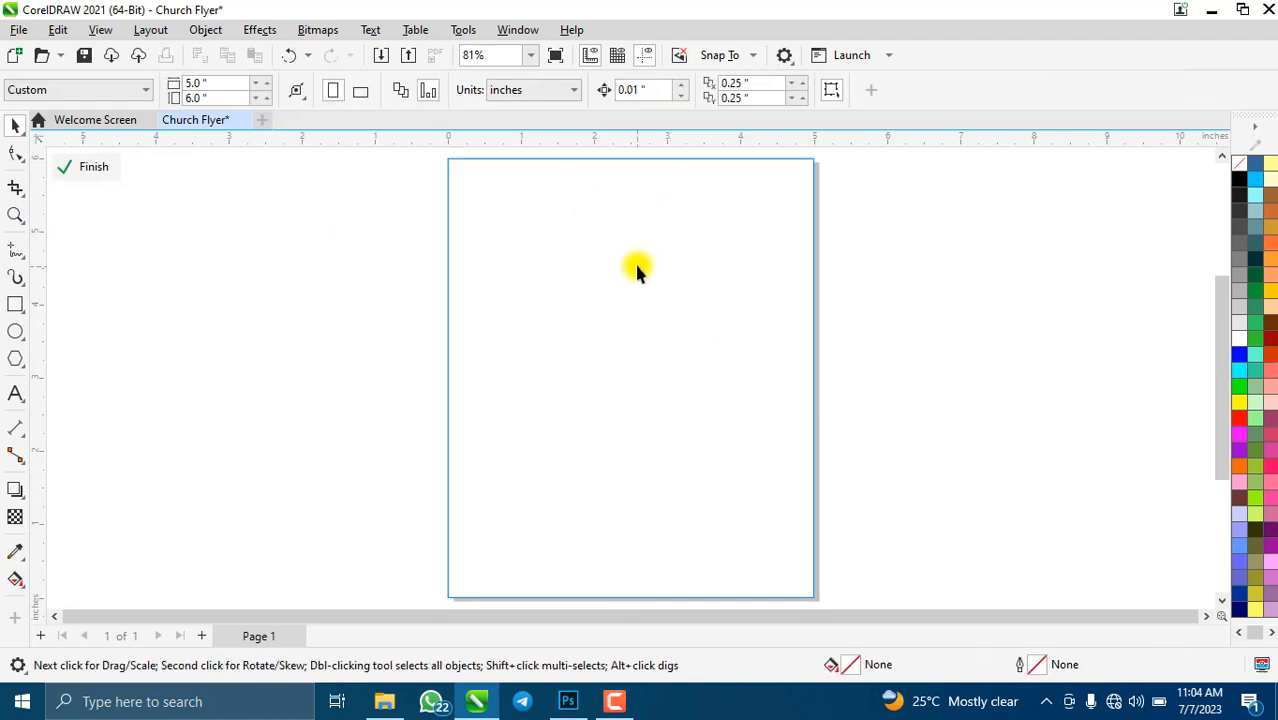
click(1239, 178)
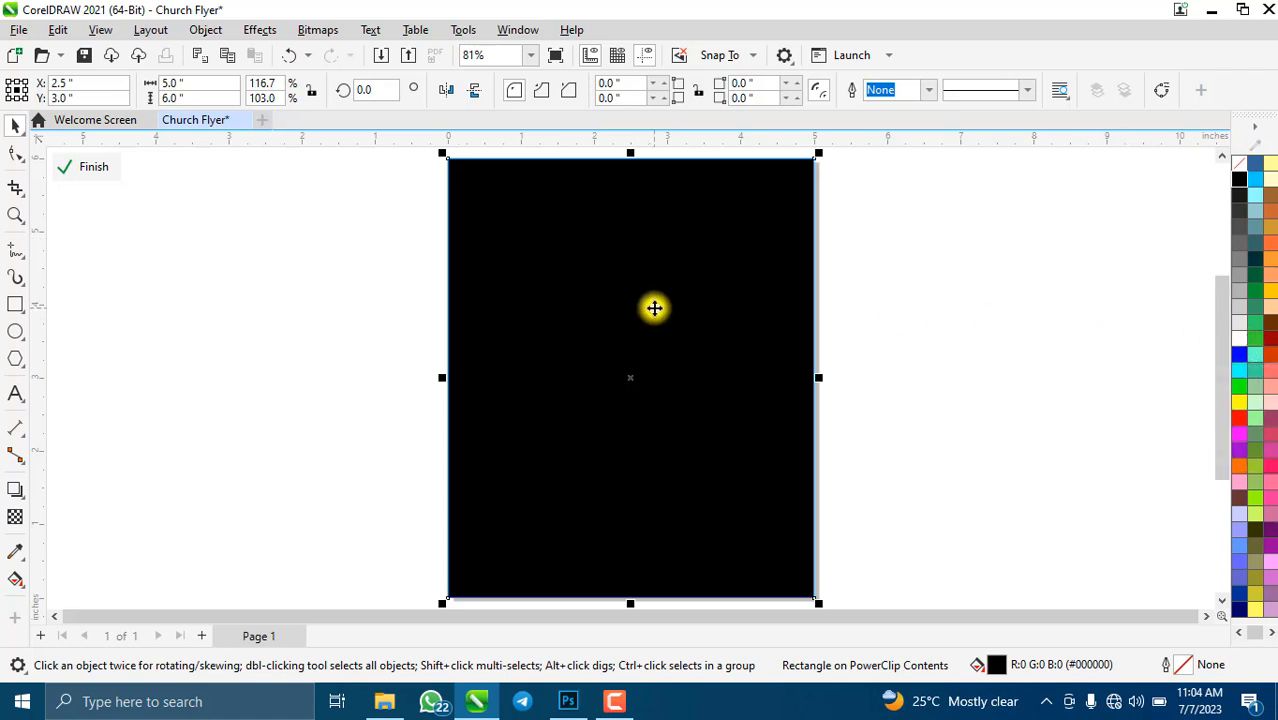
click(1241, 337)
click(961, 322)
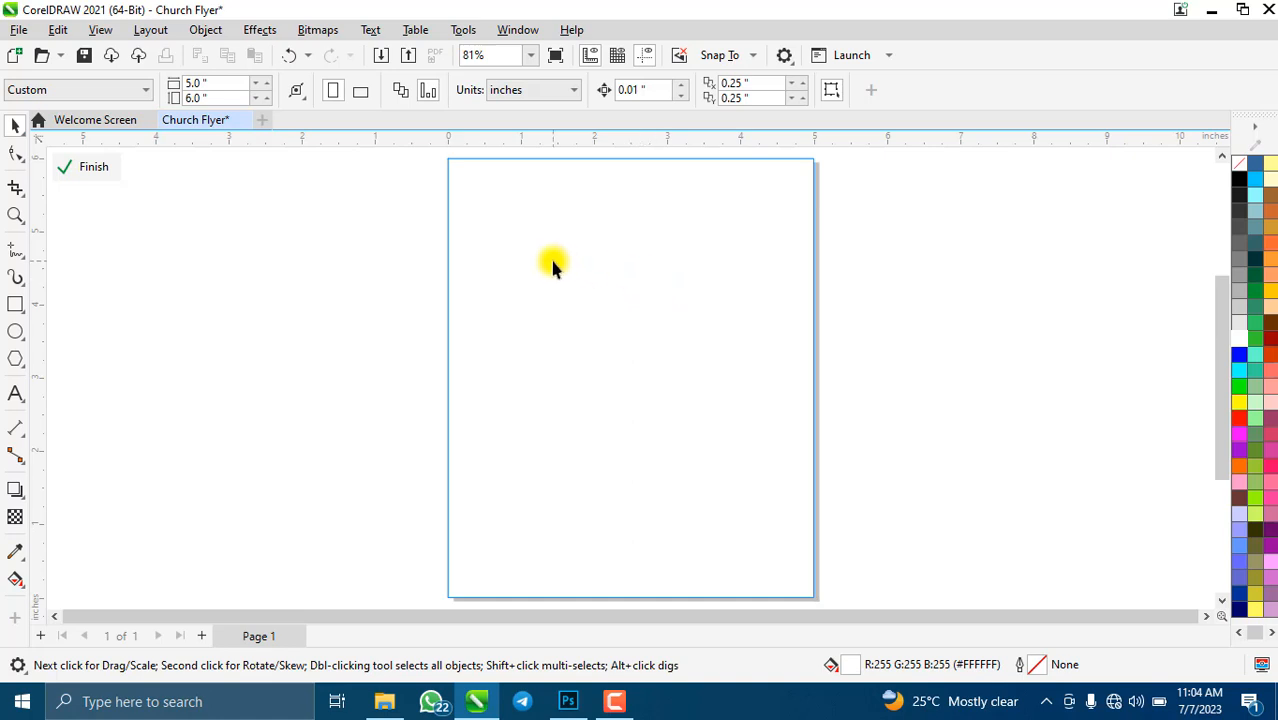
- Start an import and select the red backdrop, the ministers' photos and the calendar icon
key(ctrl+i)
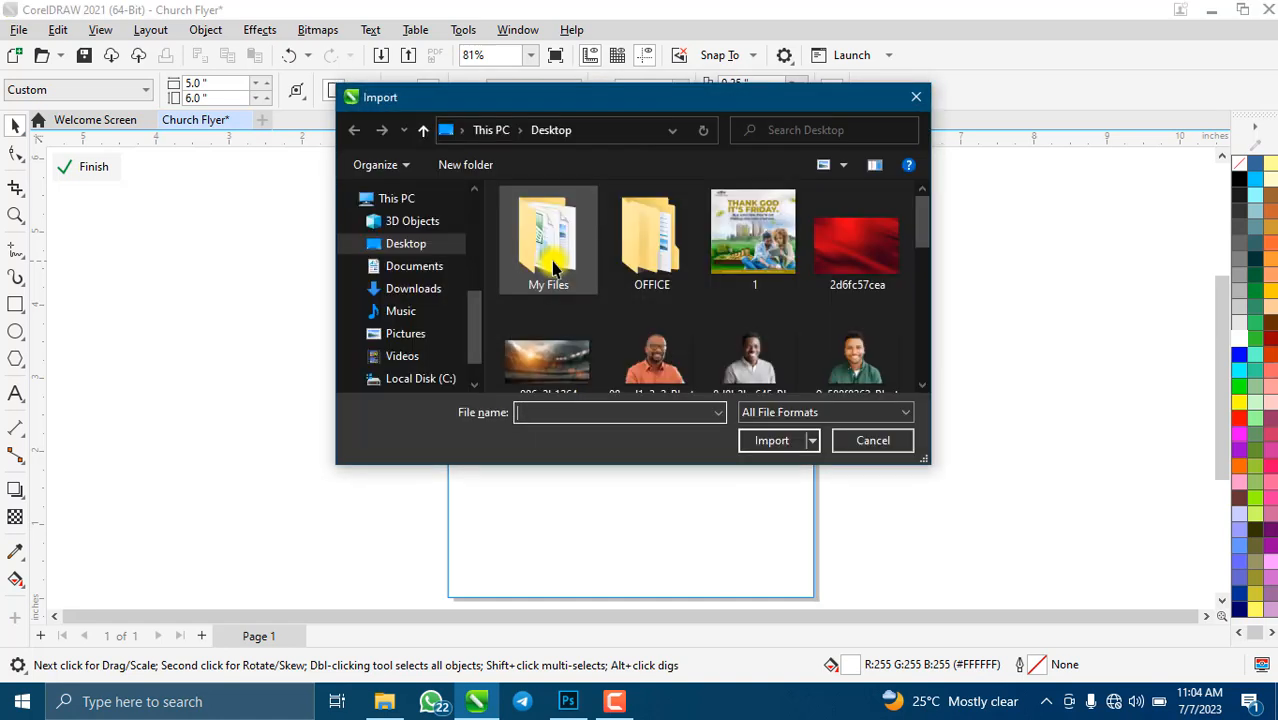
click(845, 268)
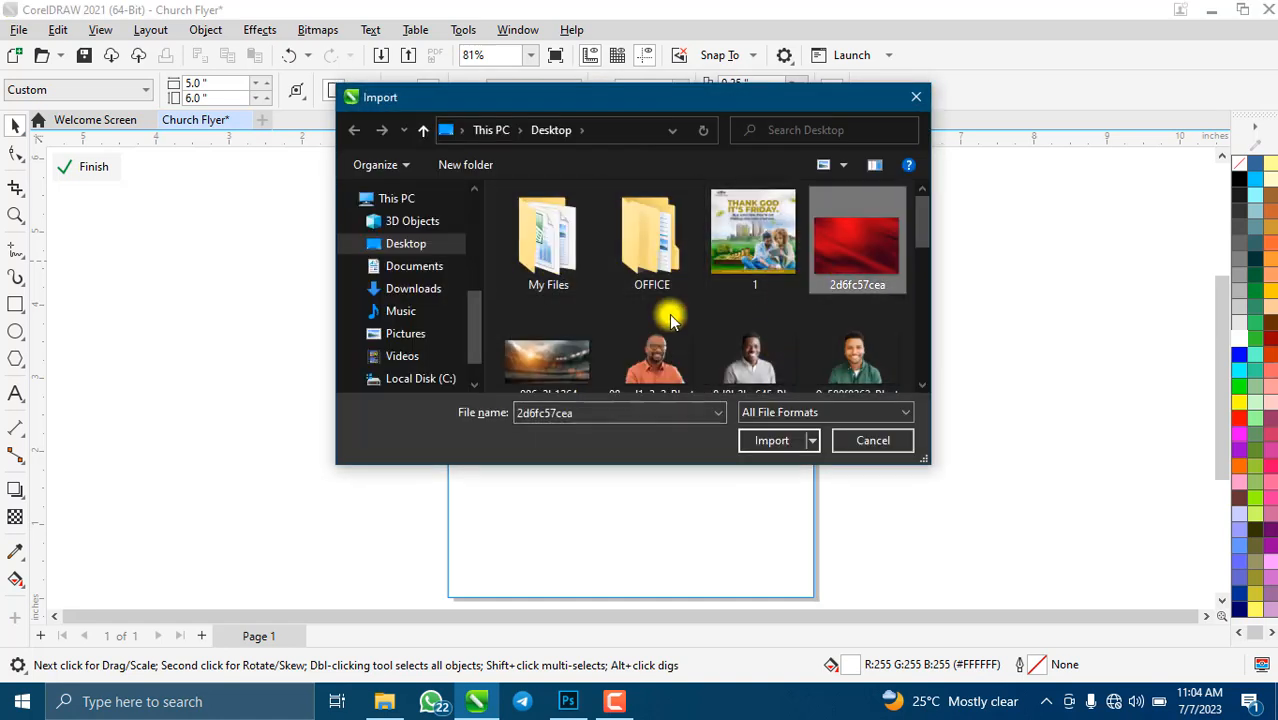
ctrl+click(571, 340)
ctrl+click(670, 333)
ctrl+click(755, 320)
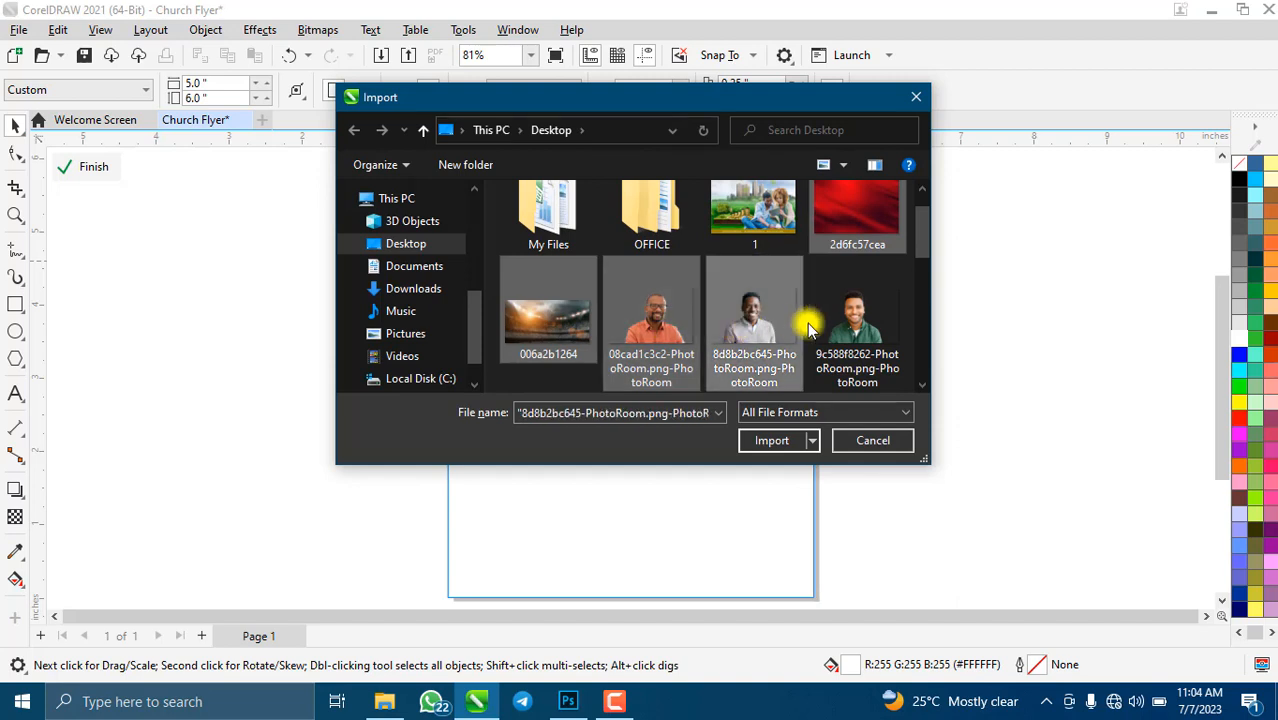
ctrl+click(850, 322)
scroll(680, 300, down, 2)
ctrl+click(557, 330)
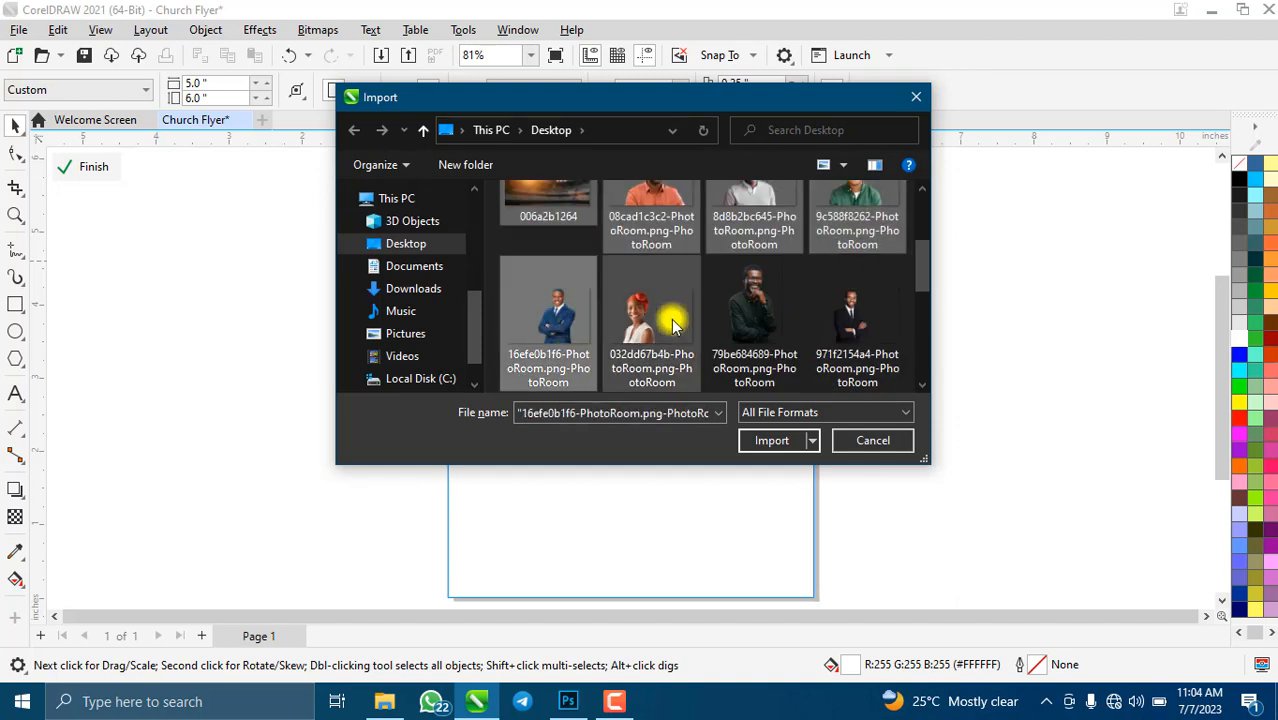
ctrl+click(660, 314)
ctrl+click(750, 310)
ctrl+click(865, 305)
scroll(640, 303, down, 2)
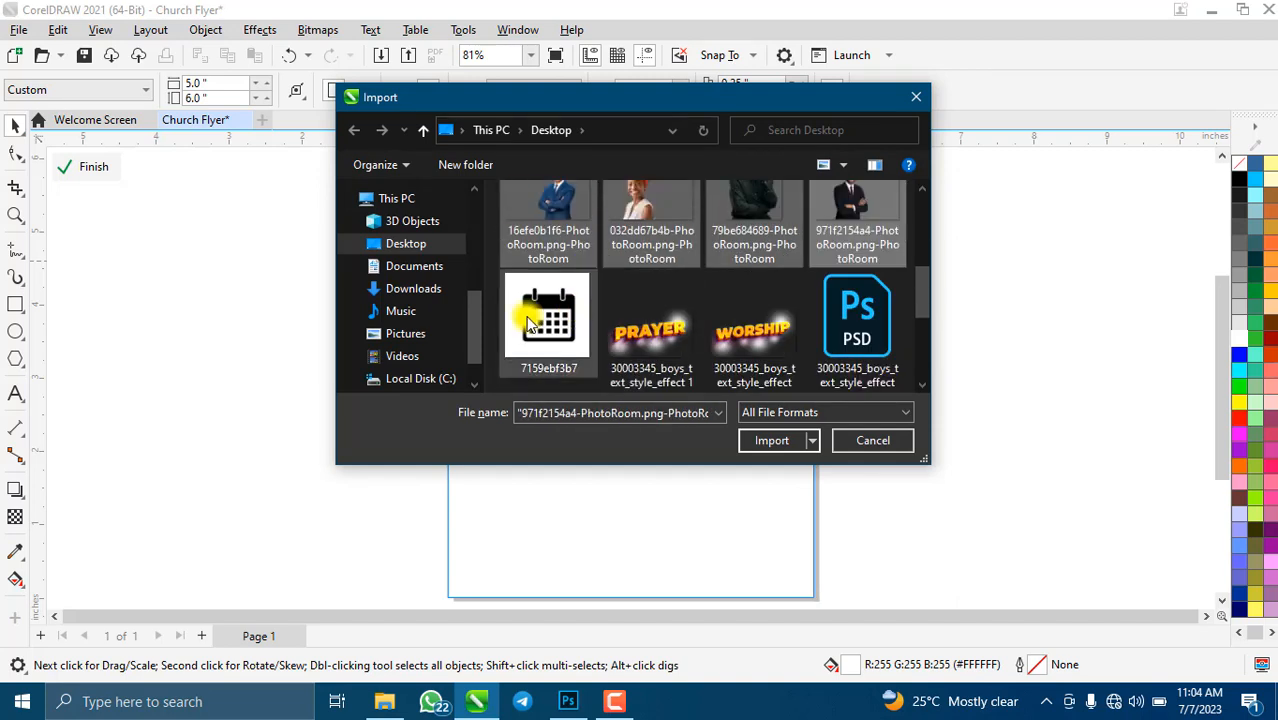
ctrl+click(560, 325)
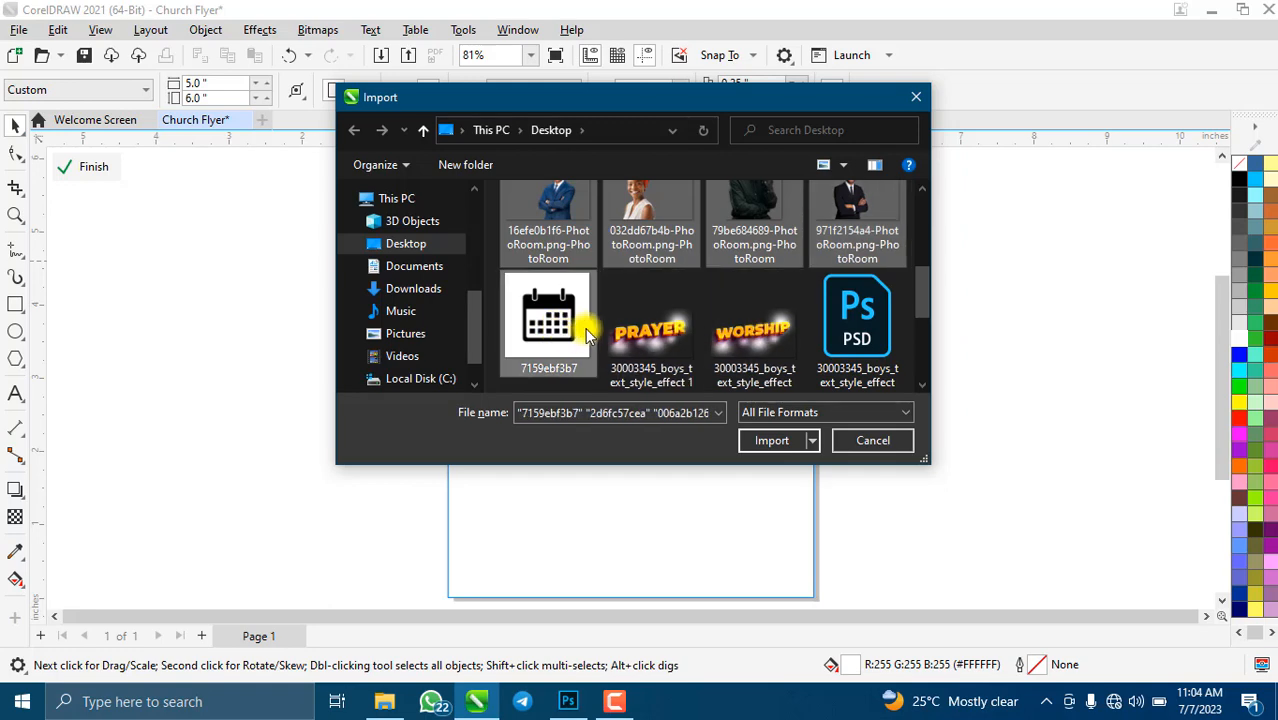
- Add PRAYER, WORSHIP, remaining photos, clock and location icons, Church Flyer and Stadium lights, then import
scroll(640, 300, down, 2)
scroll(699, 280, up, 1)
ctrl+click(680, 255)
ctrl+click(757, 237)
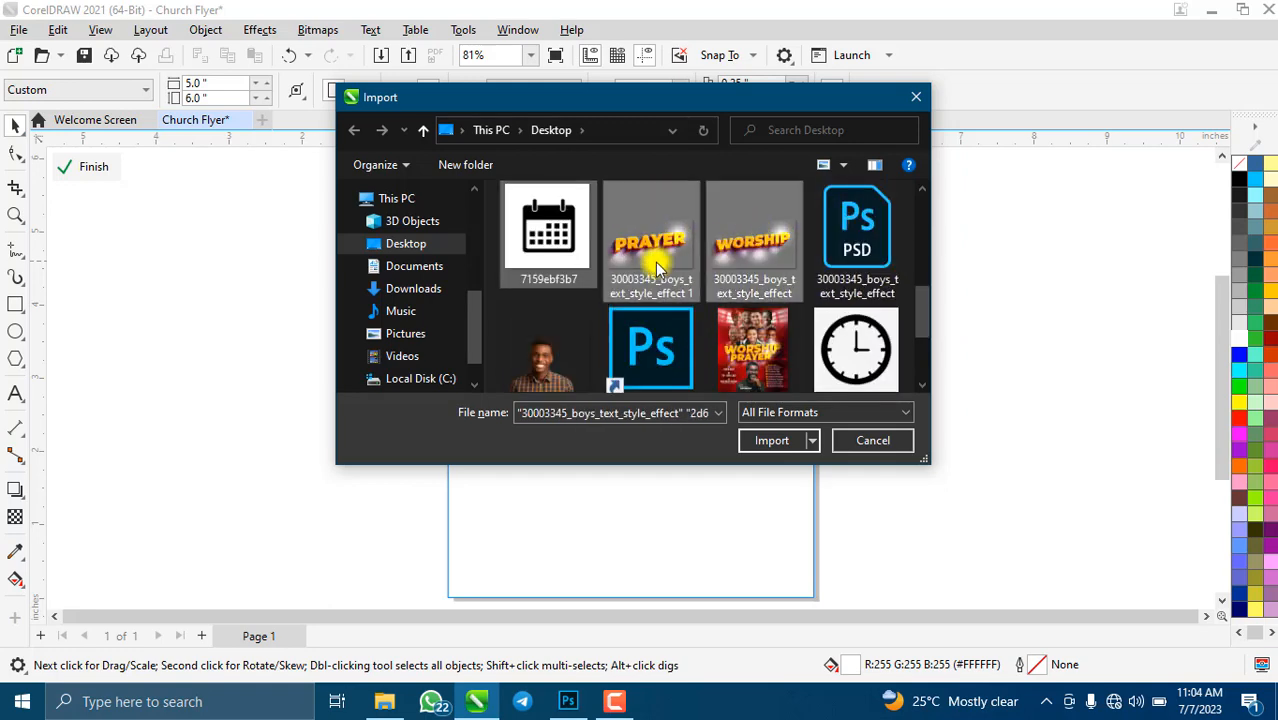
scroll(700, 280, down, 1)
ctrl+click(579, 294)
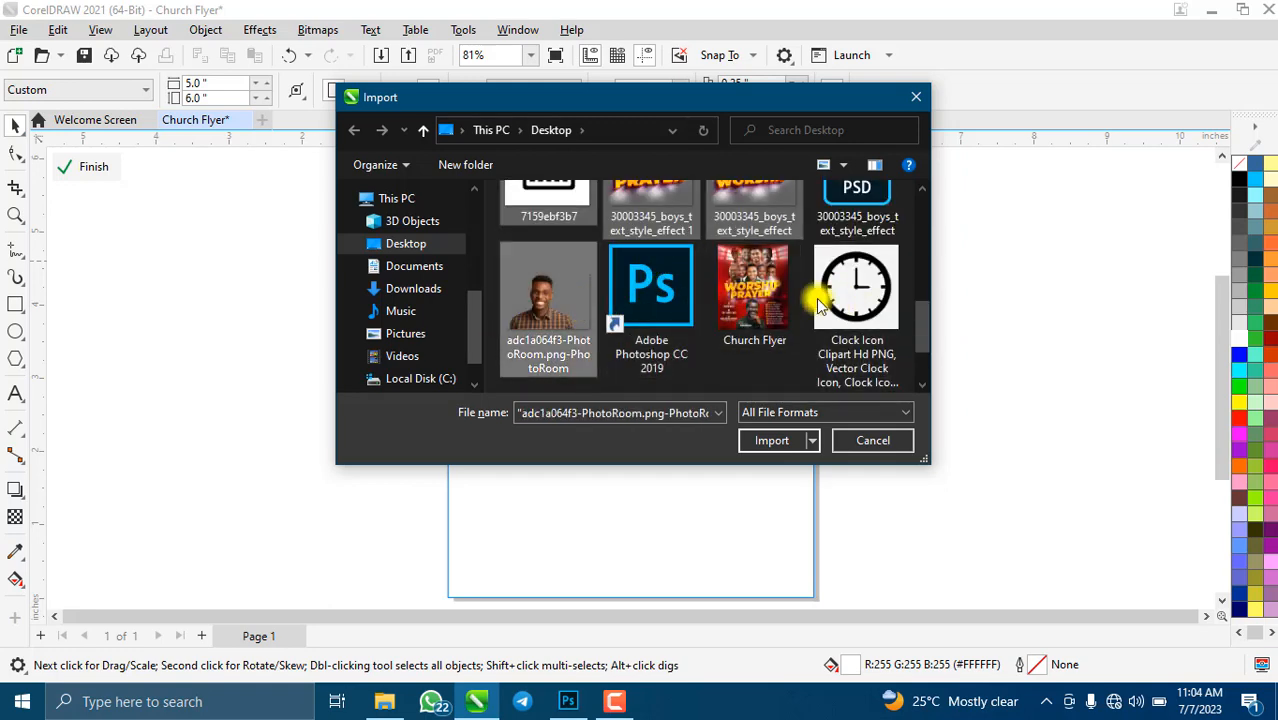
ctrl+click(745, 300)
scroll(745, 300, down, 1)
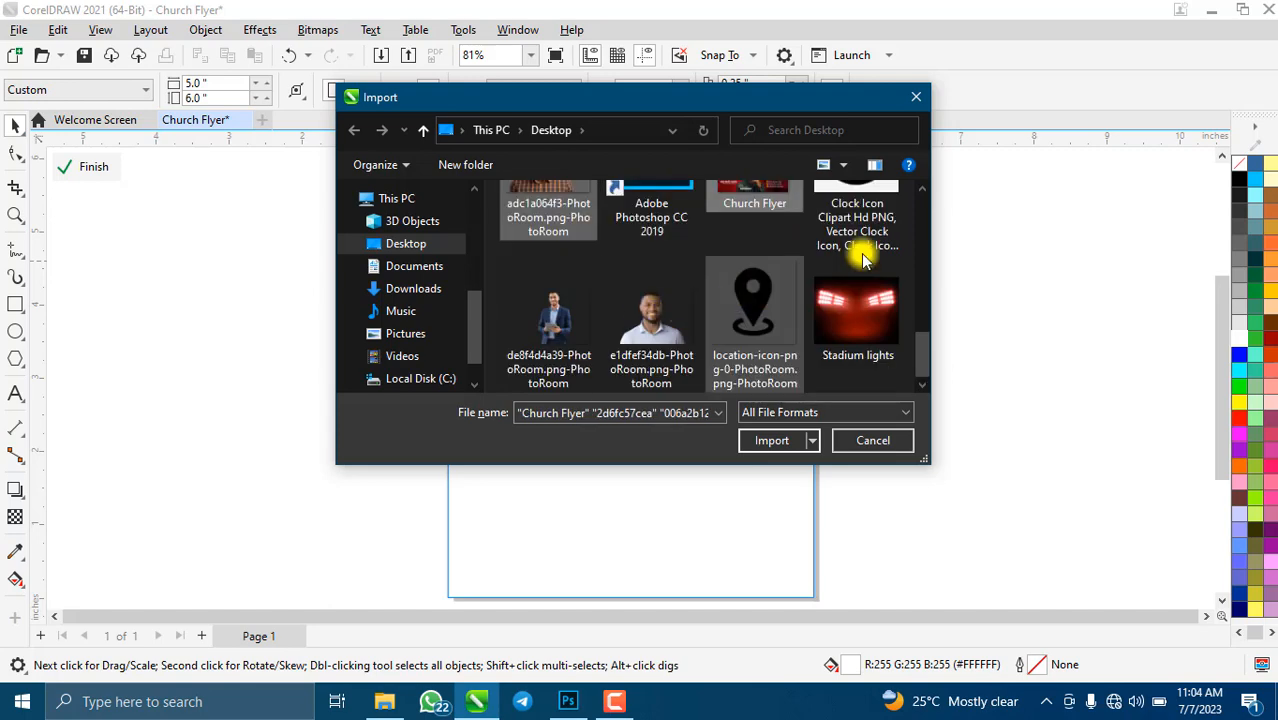
ctrl+click(860, 240)
scroll(720, 280, up, 1)
scroll(707, 275, down, 1)
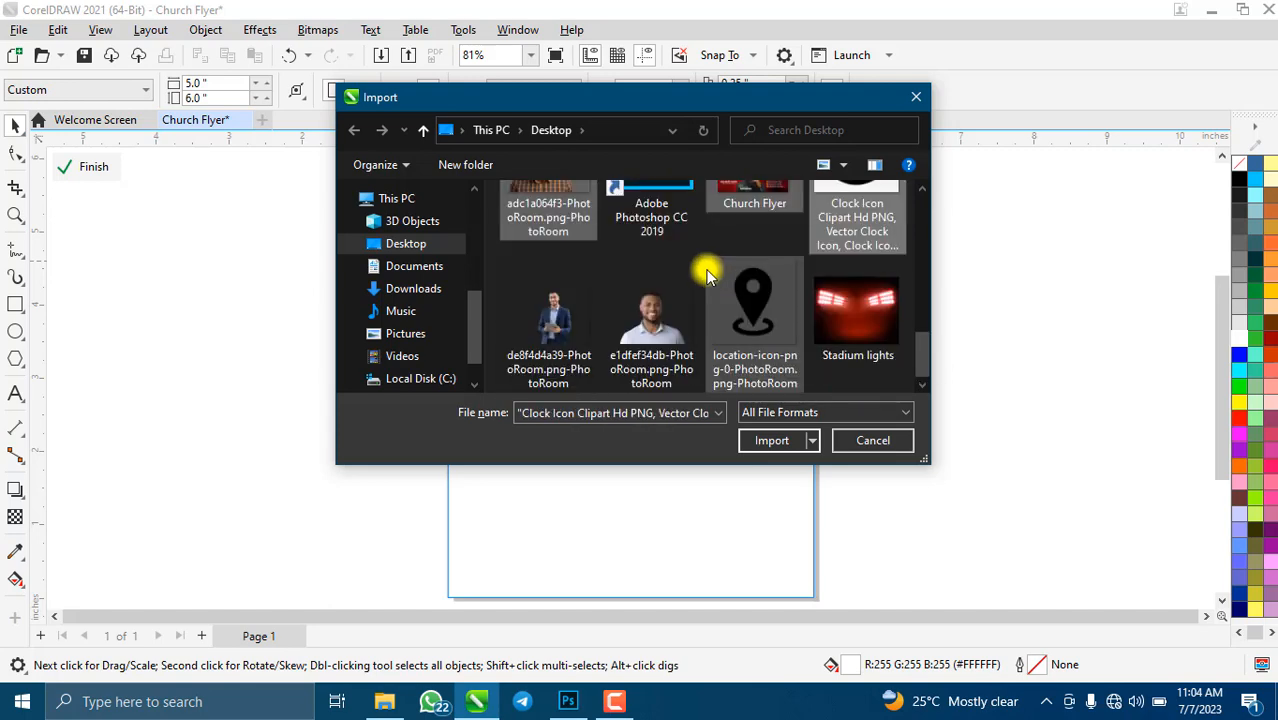
ctrl+click(565, 318)
ctrl+click(648, 314)
ctrl+click(750, 312)
ctrl+click(855, 310)
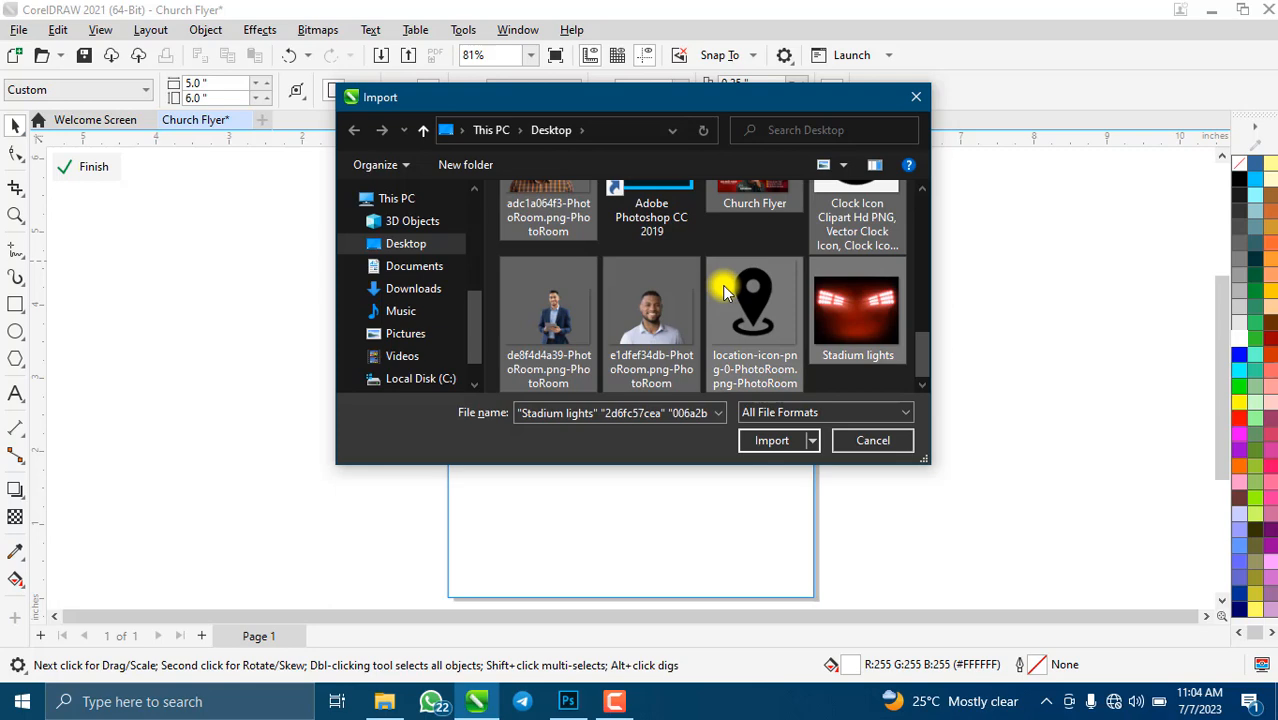
scroll(869, 288, up, 3)
scroll(869, 288, down, 5)
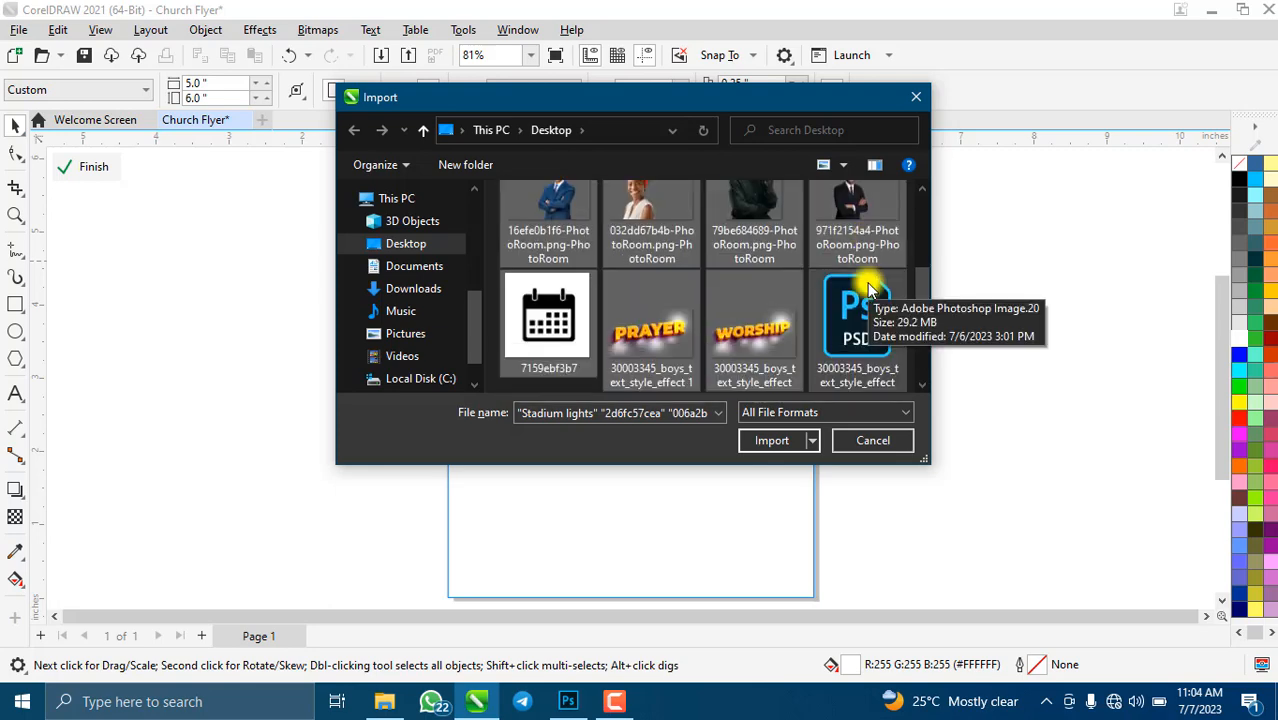
click(766, 442)
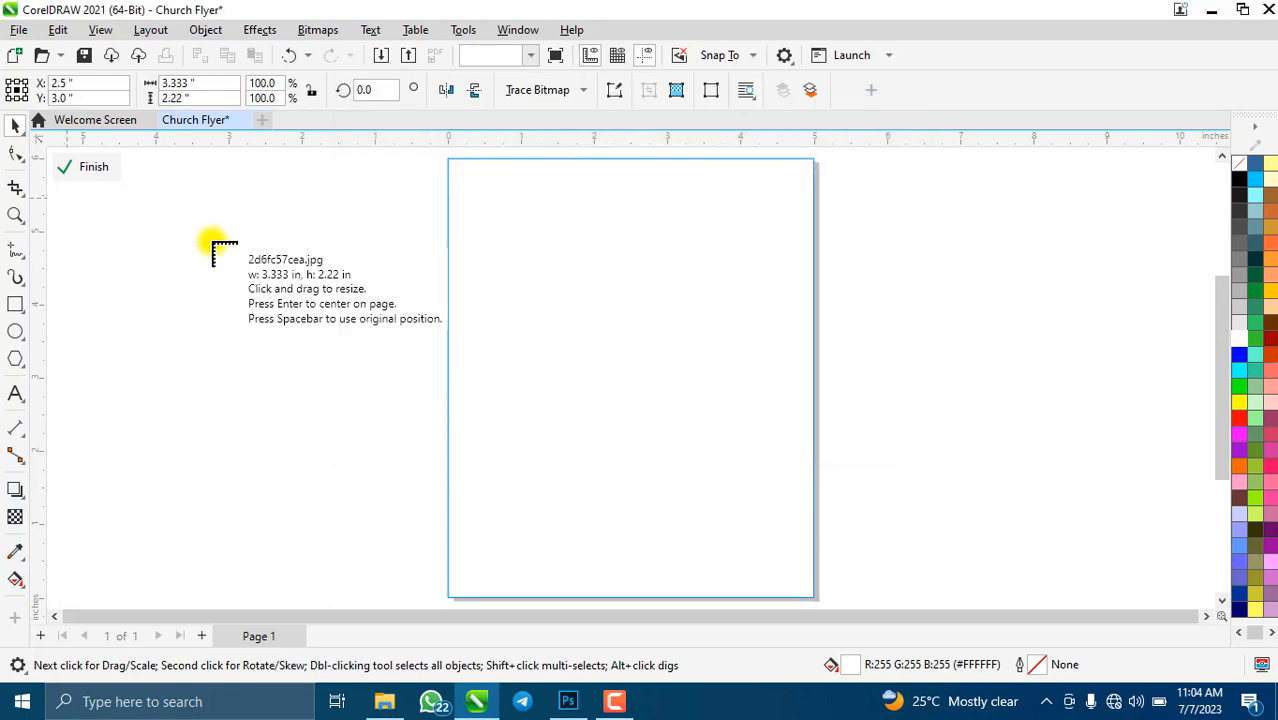
- Place the first imported photos, calendar icon and PRAYER title left of the page
click(166, 215)
click(126, 234)
click(141, 262)
click(142, 323)
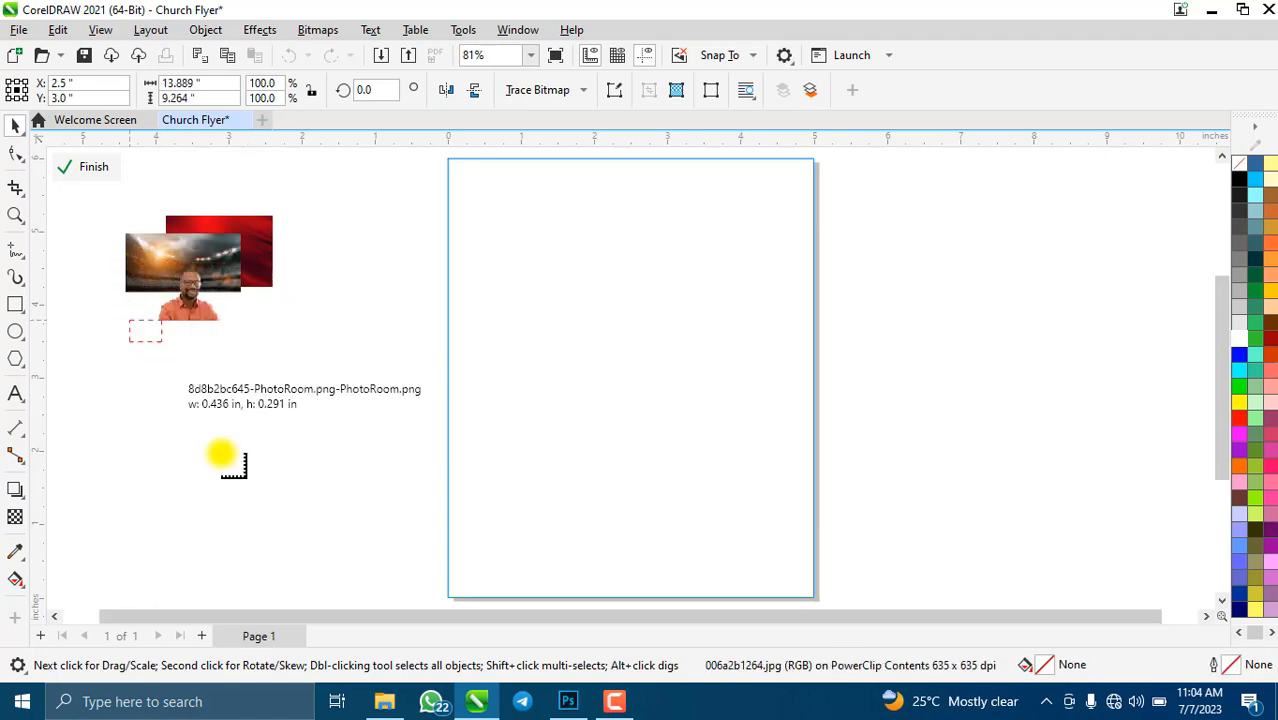
click(200, 313)
click(210, 272)
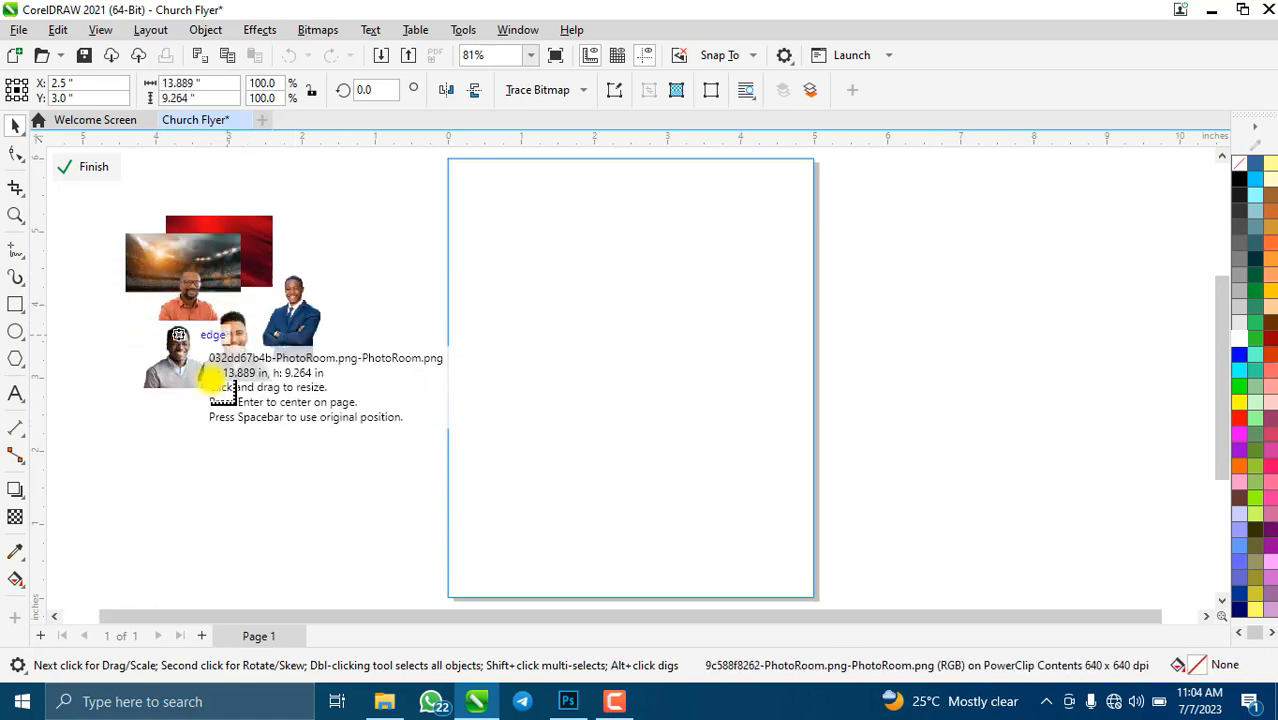
click(210, 335)
click(195, 420)
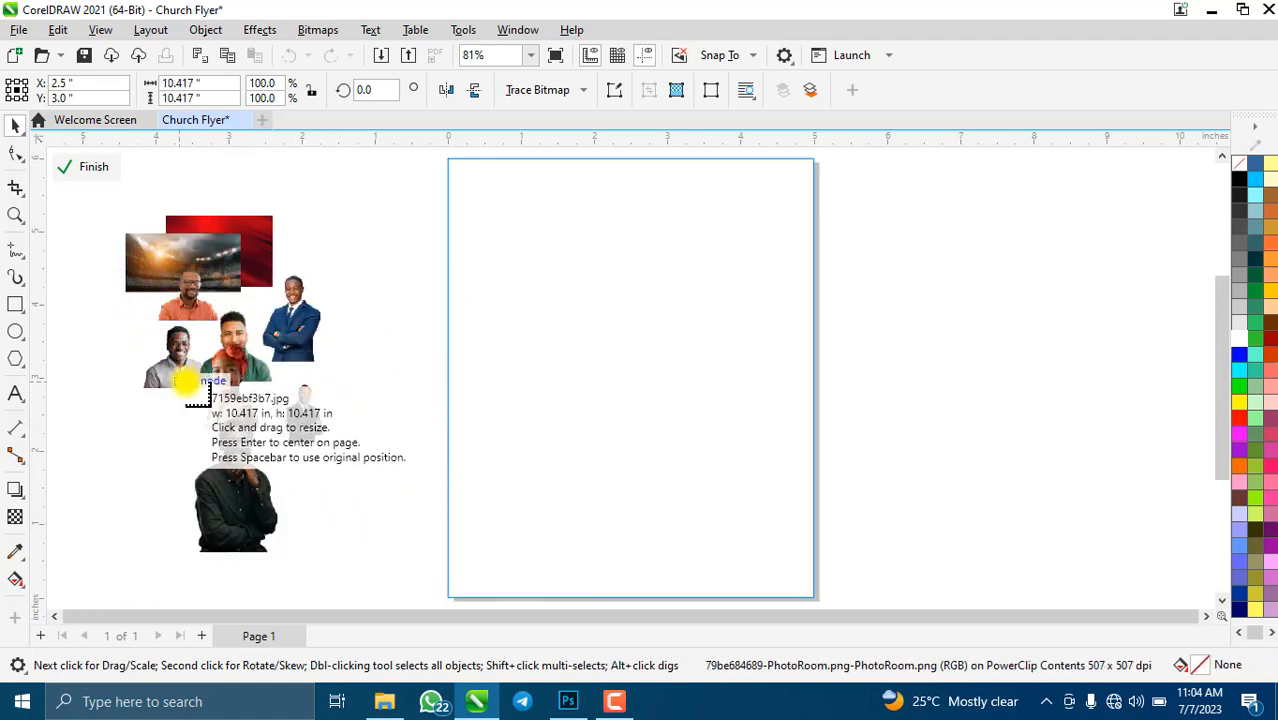
click(185, 371)
click(131, 417)
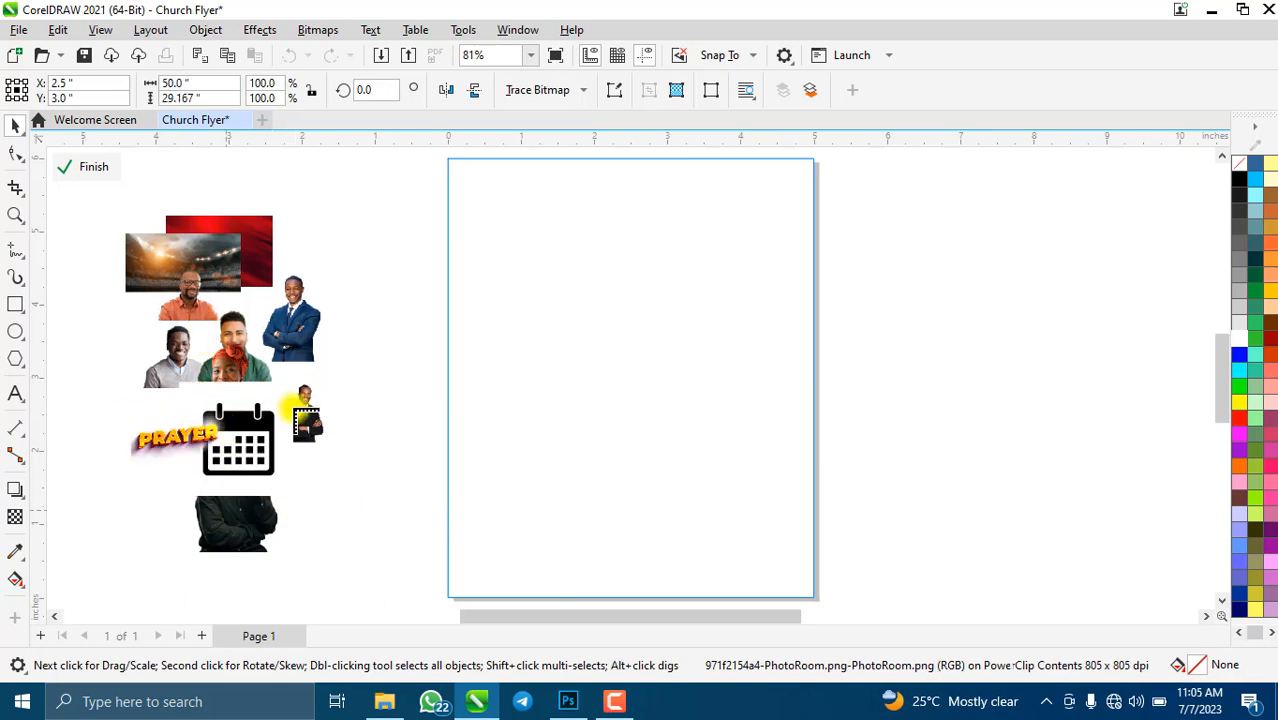
- Place WORSHIP, clock, location pin and Stadium lights, and move the sample flyer right of the page
click(295, 365)
click(281, 276)
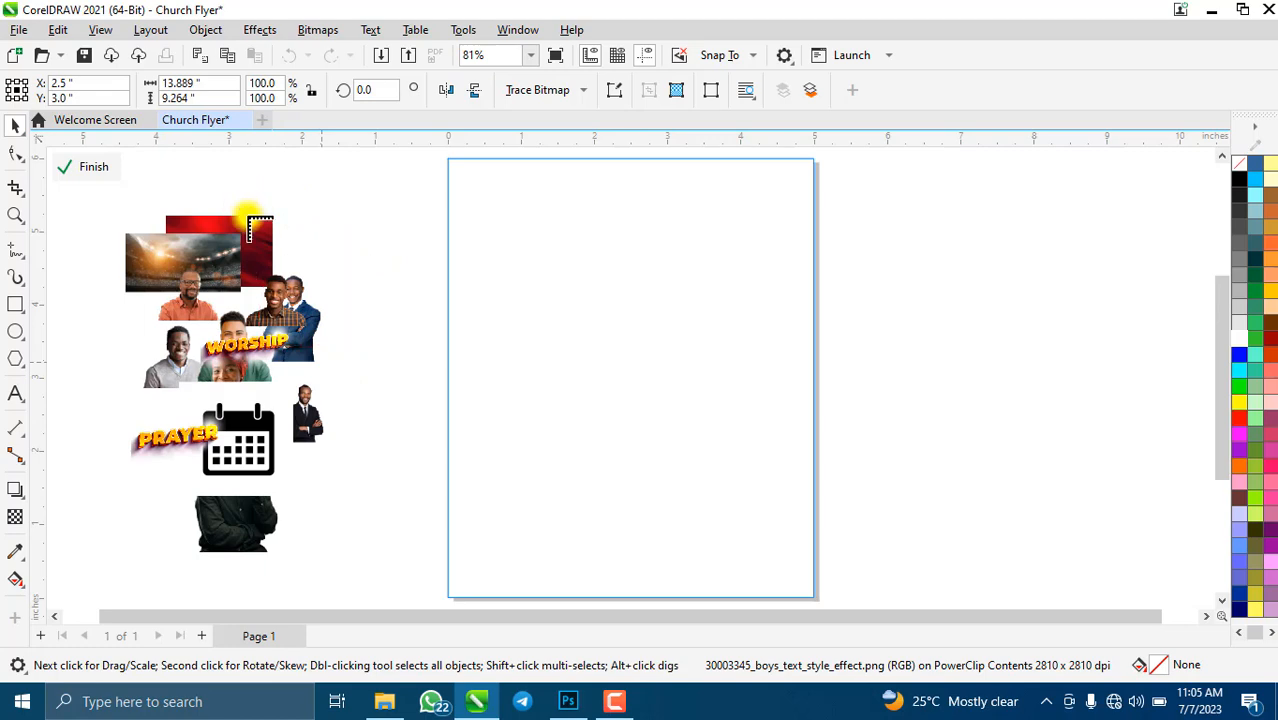
click(259, 237)
click(214, 177)
click(352, 210)
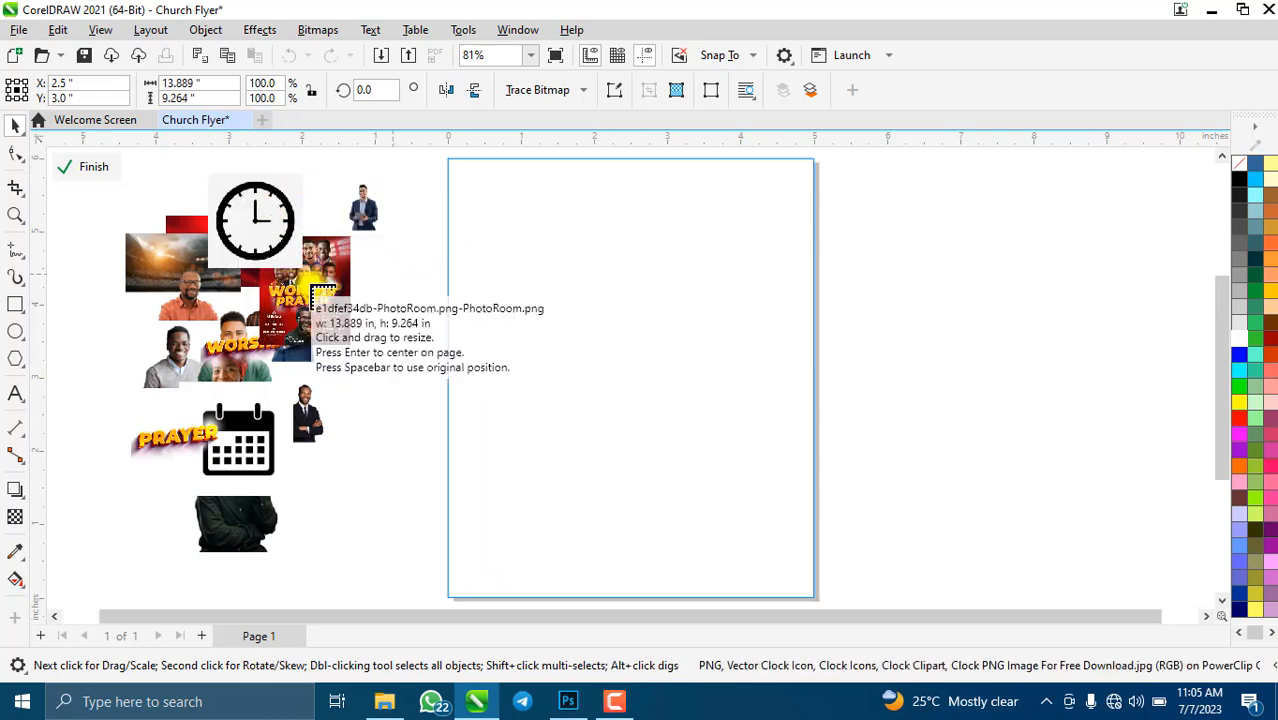
drag(368, 218, 302, 295)
drag(207, 313, 272, 408)
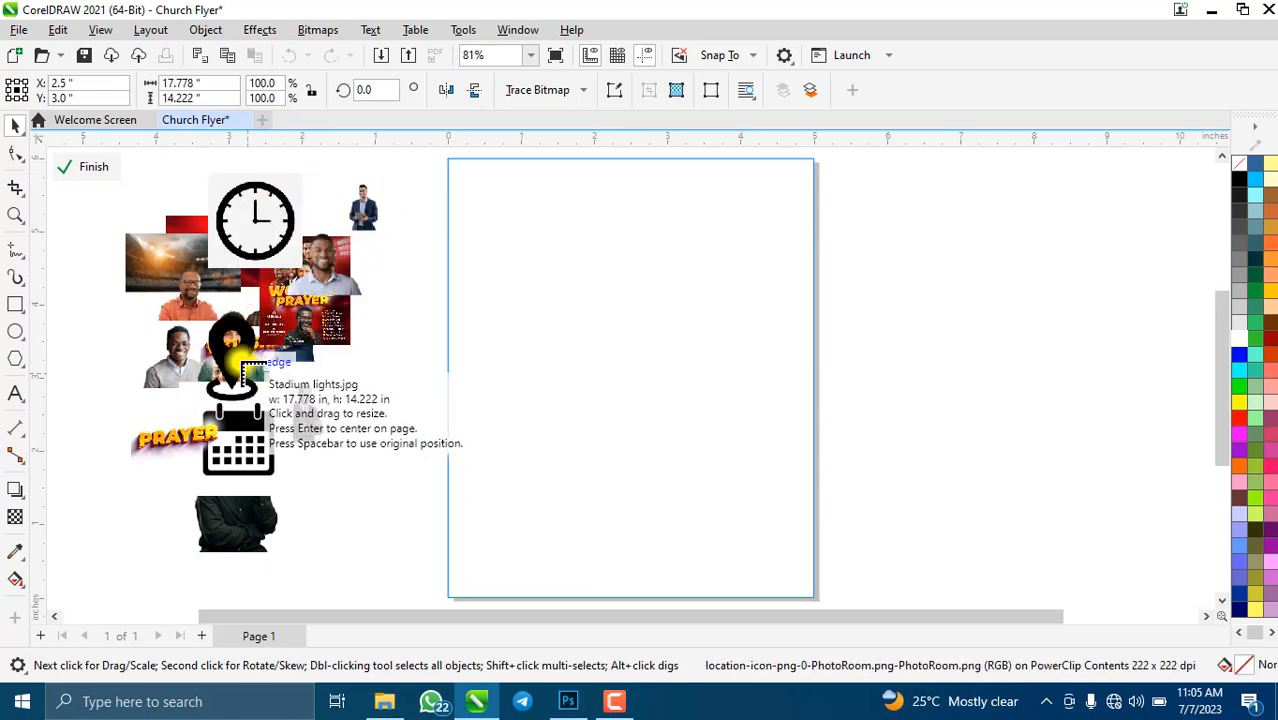
drag(234, 355, 347, 447)
drag(340, 340, 884, 248)
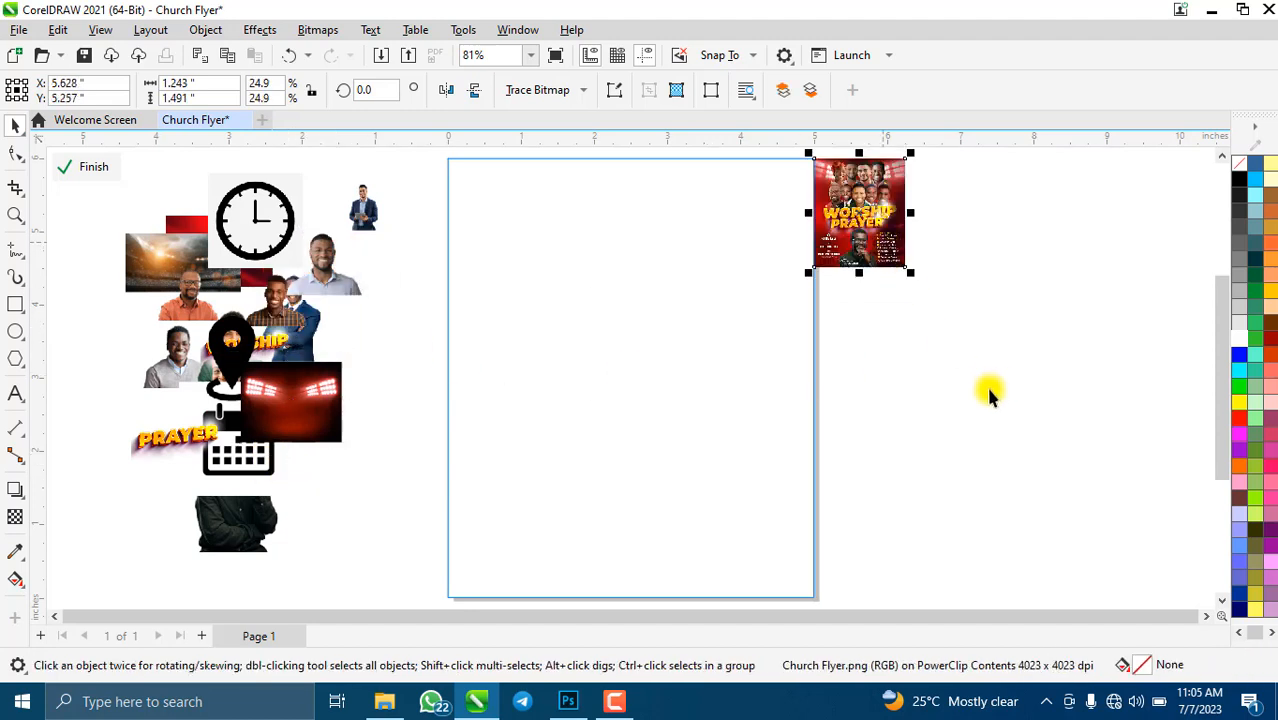
- Resize the sample flyer to 5 × 6 in and set it to the right of the page
drag(143, 86, 214, 86)
text(5)
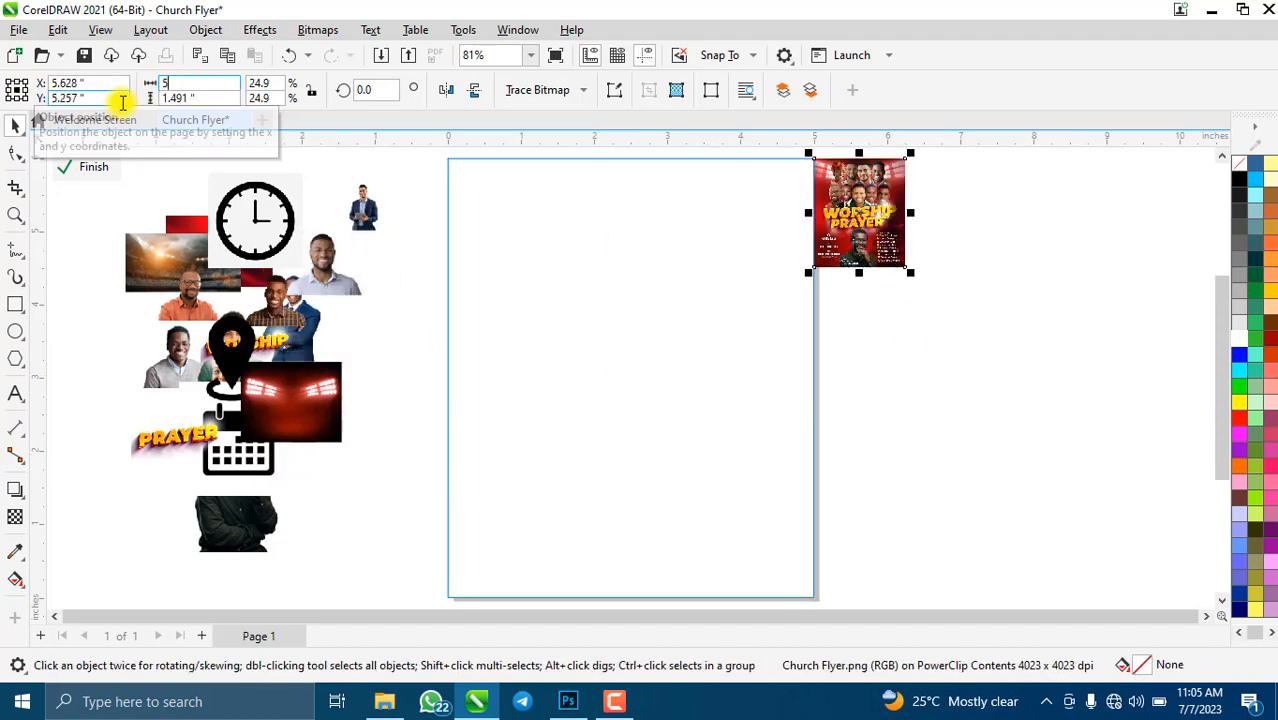
key(Tab)
text(6)
key(Return)
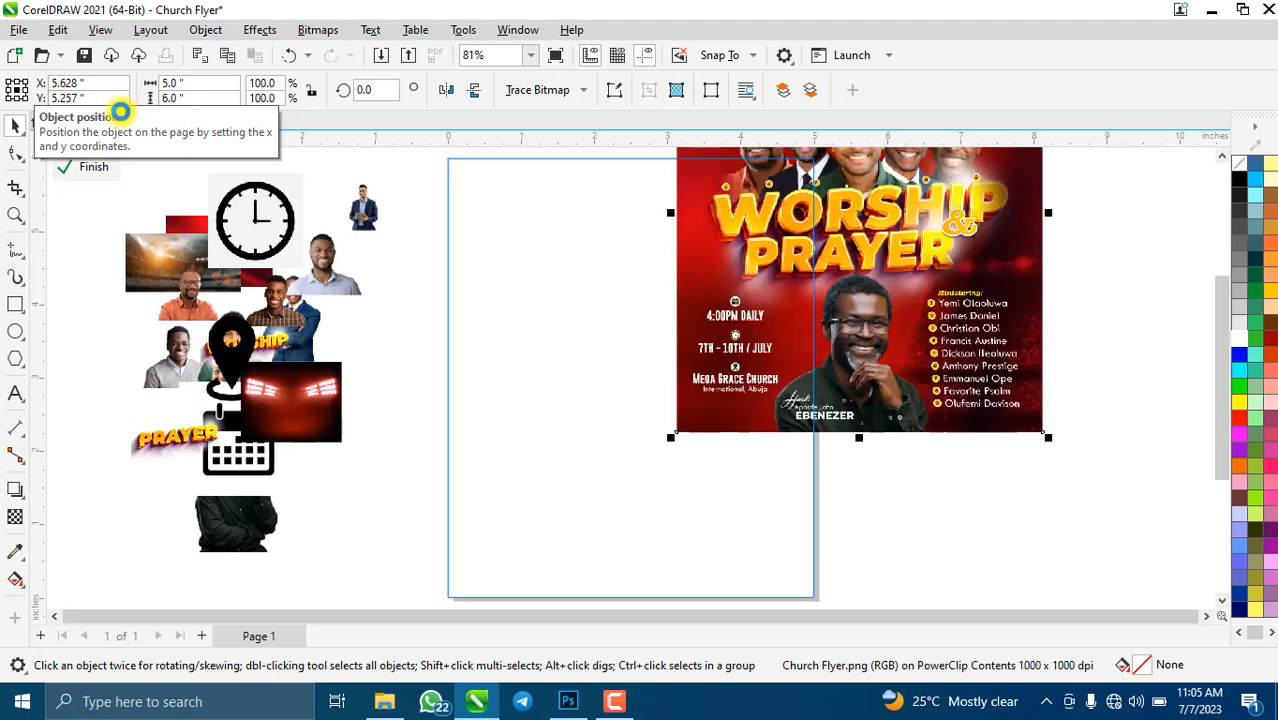
drag(884, 255, 1038, 418)
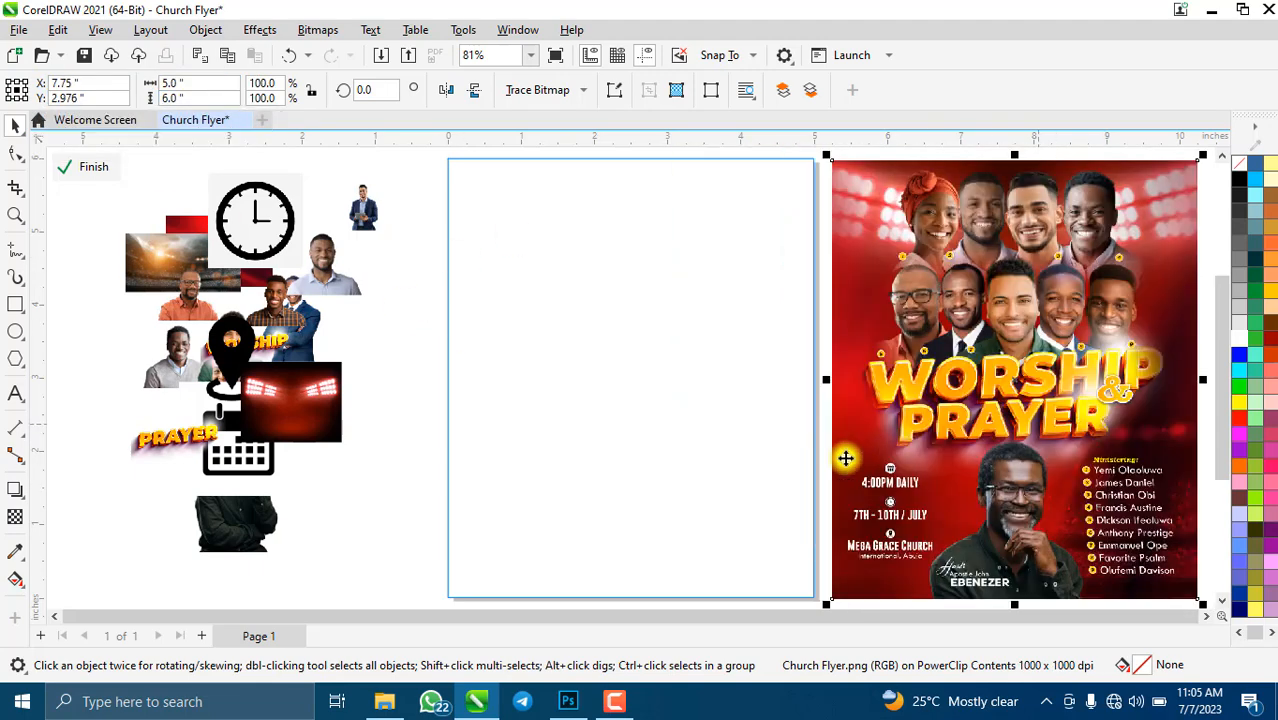
shift+click(736, 388)
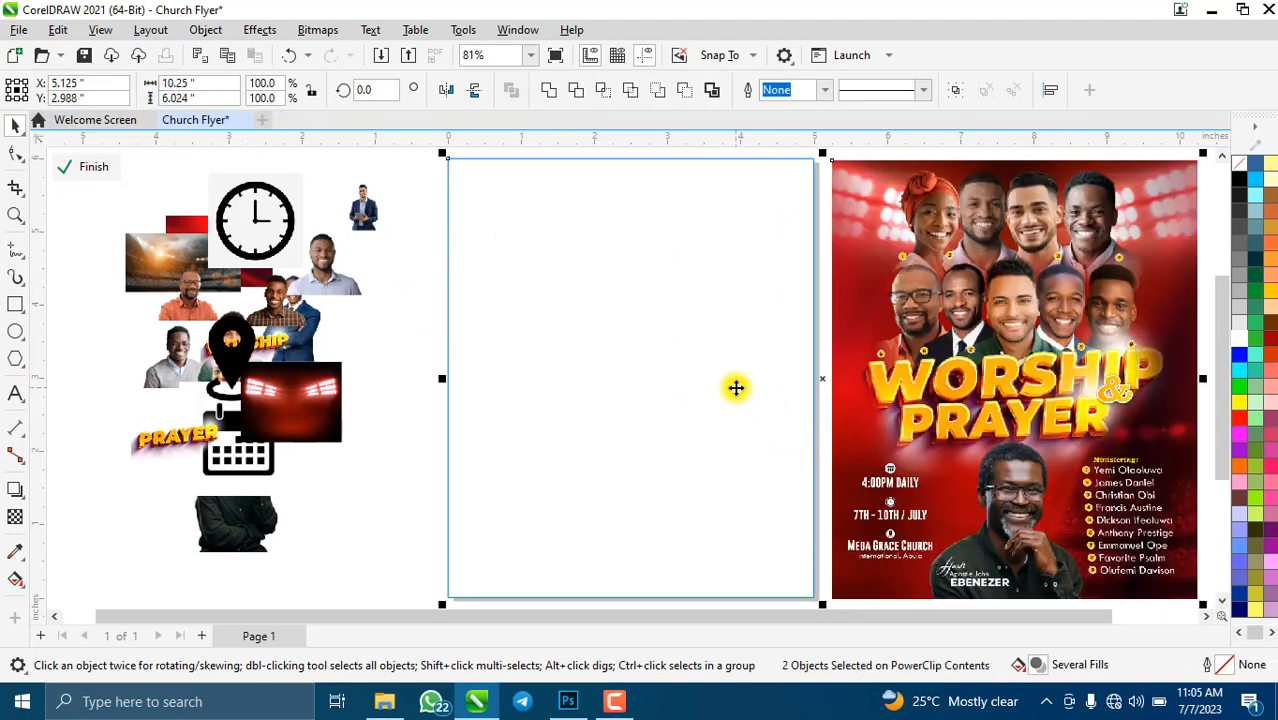
click(416, 457)
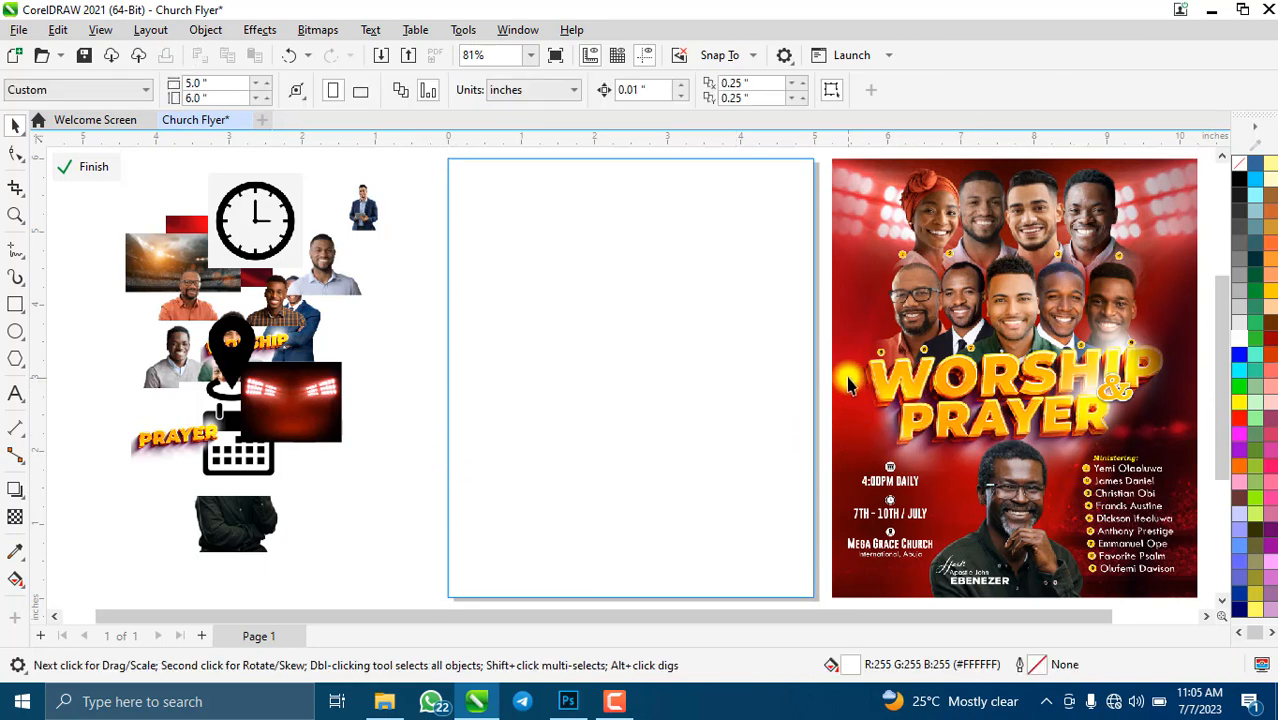
- Move the red 2d6fc57cea image onto the page and rotate it 90°
scroll(848, 385, right, 1)
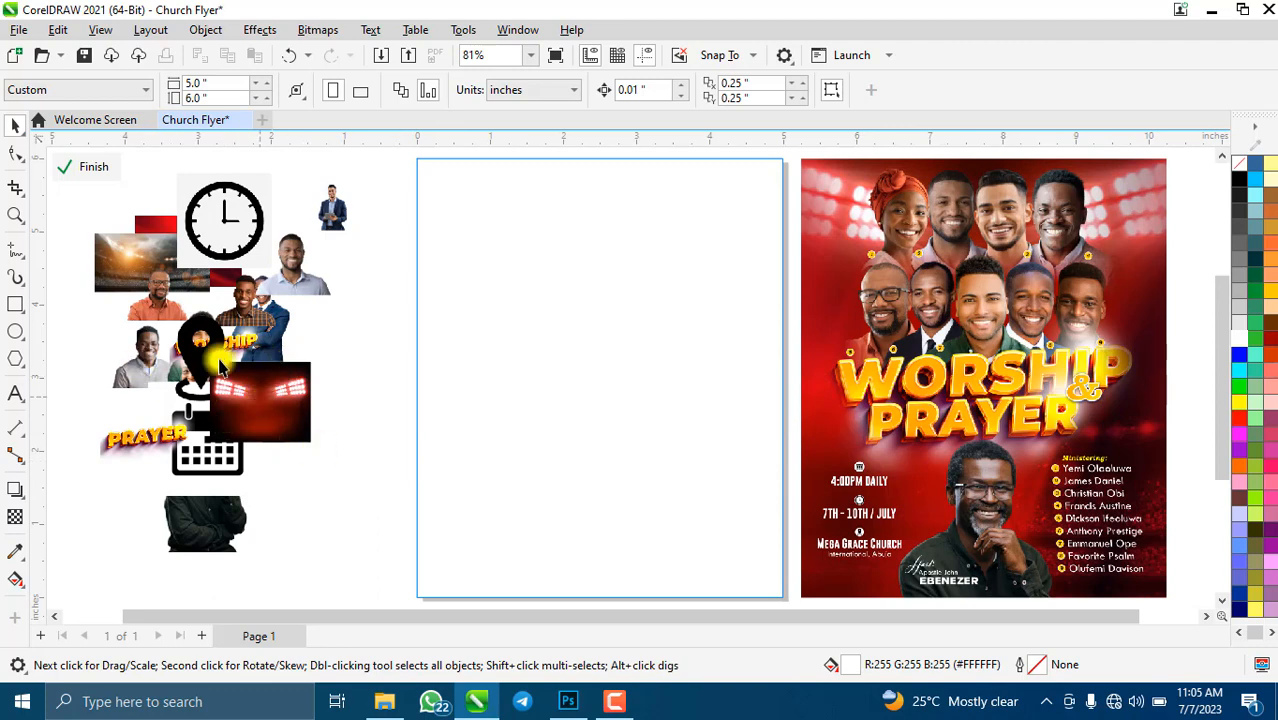
drag(127, 265, 215, 447)
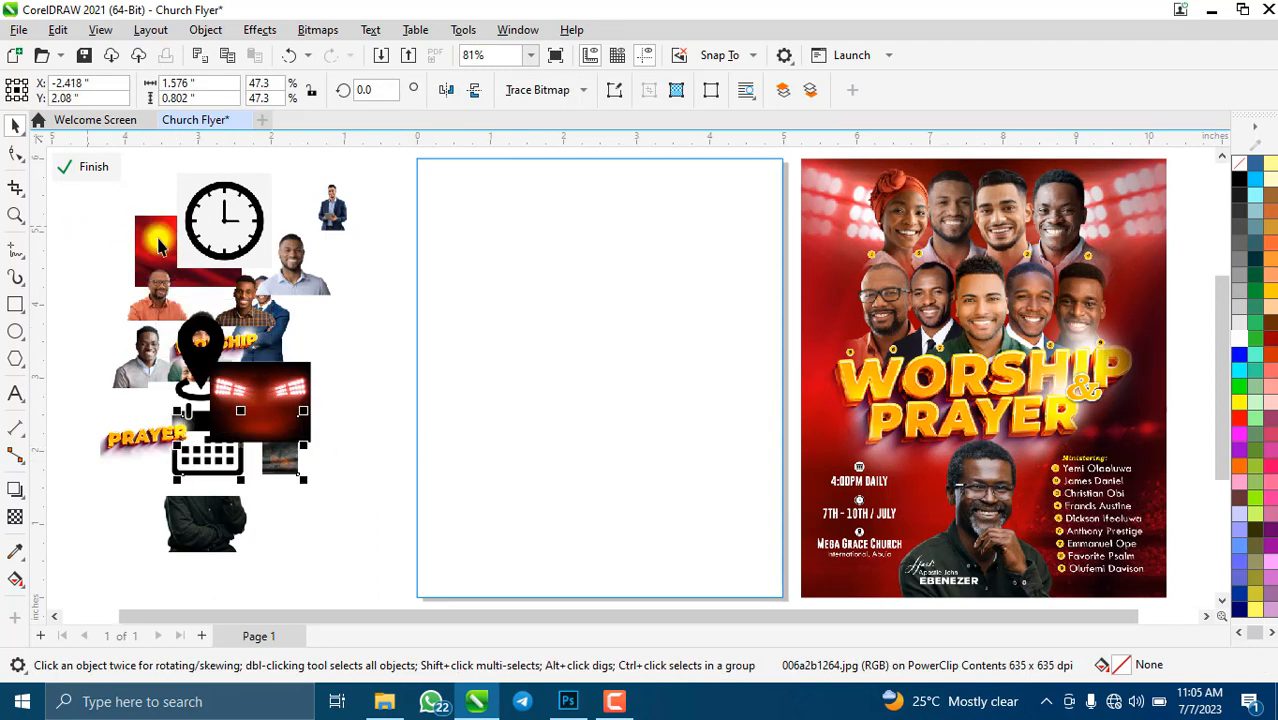
click(148, 240)
drag(148, 240, 471, 263)
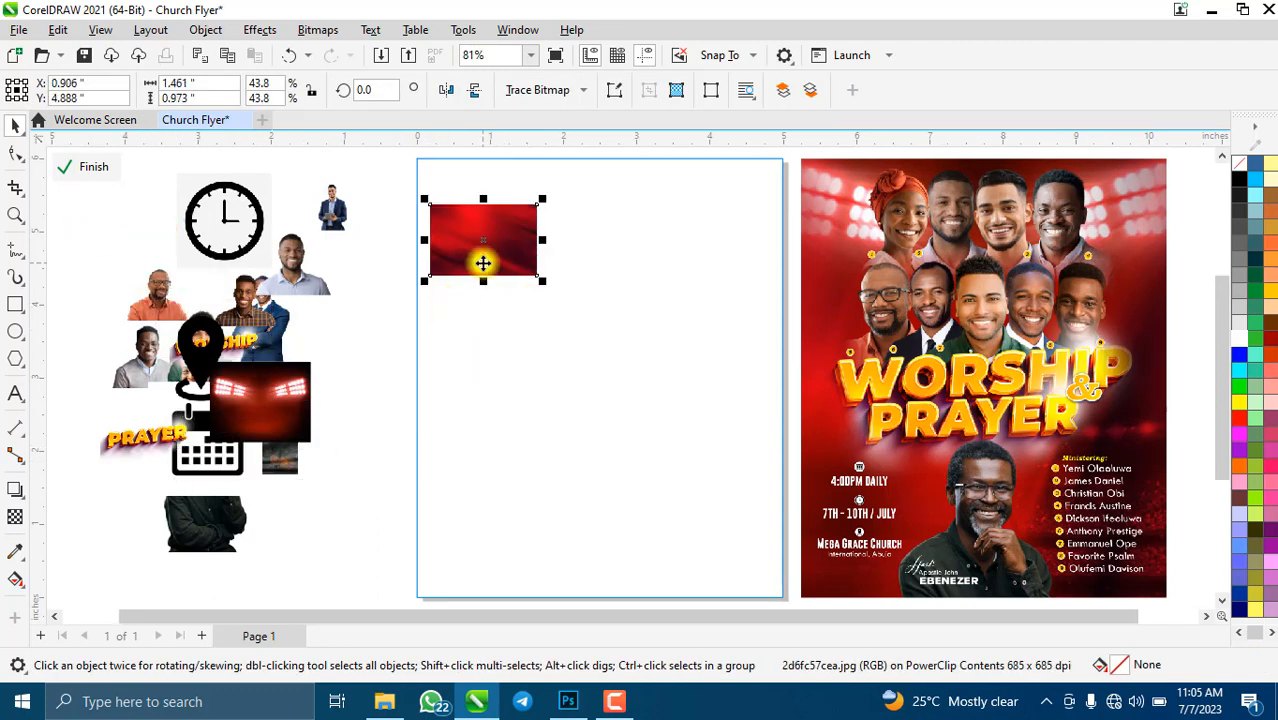
click(518, 232)
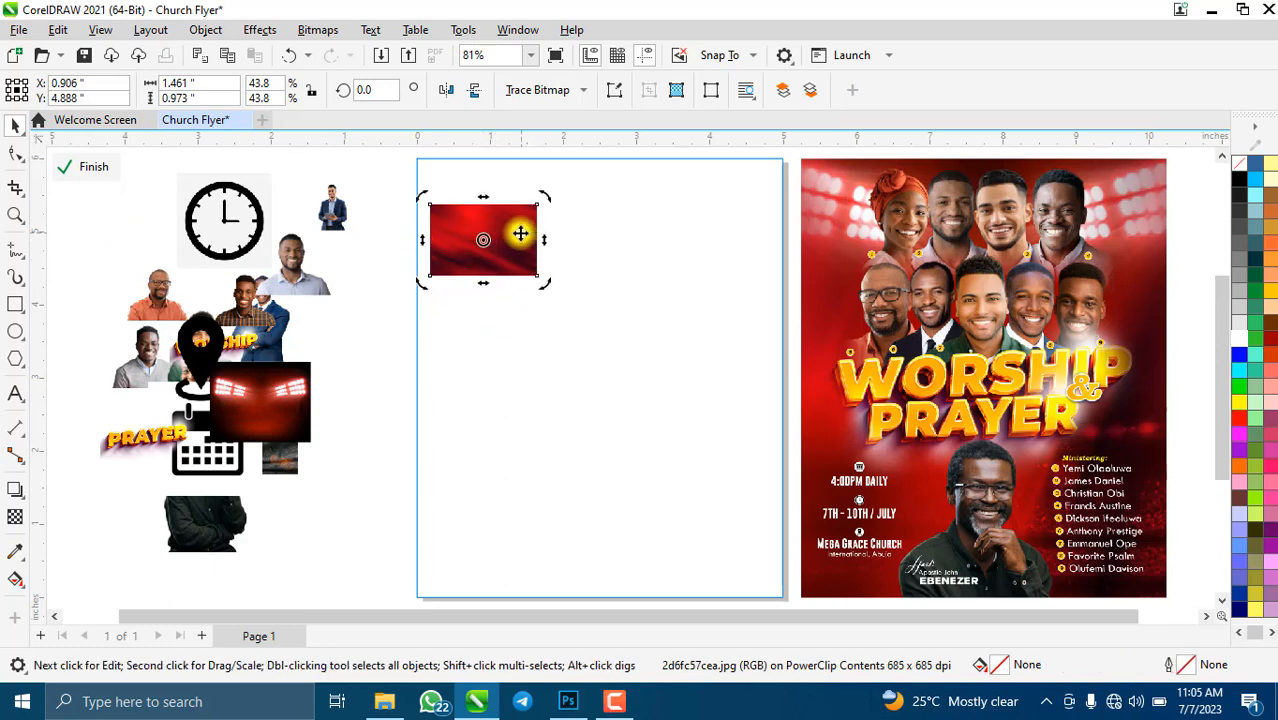
click(443, 292)
click(462, 236)
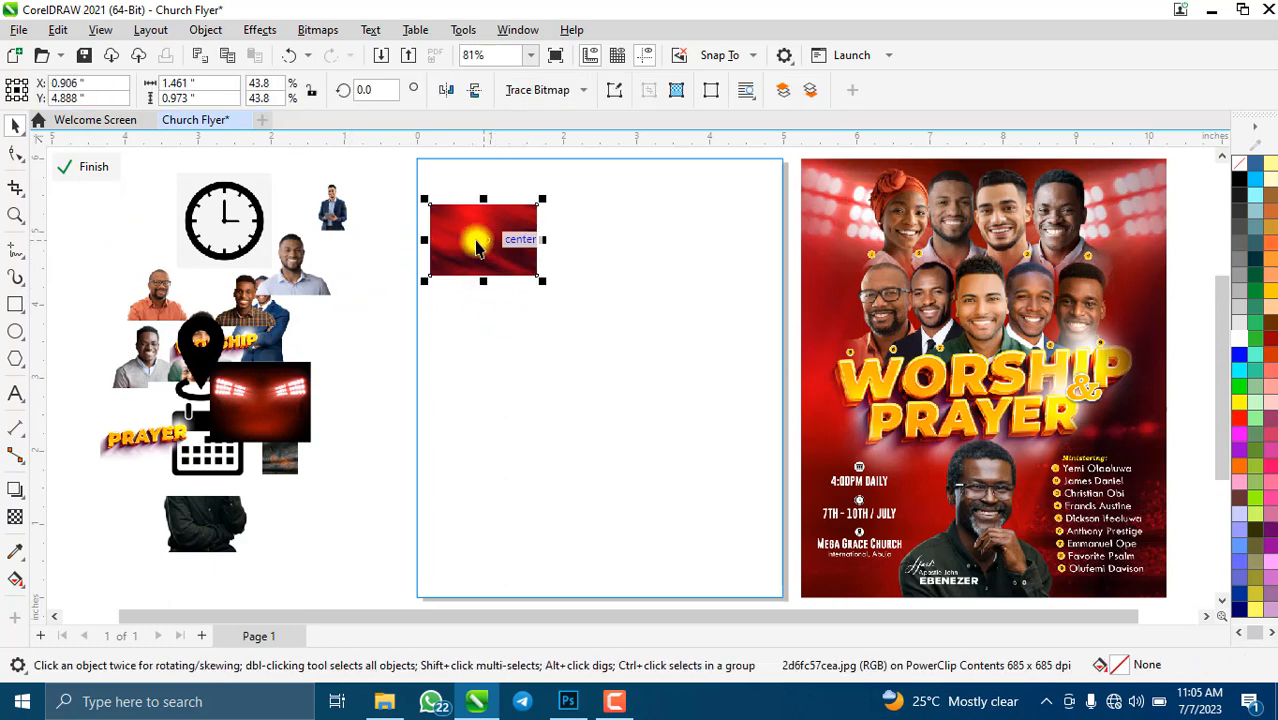
click(518, 240)
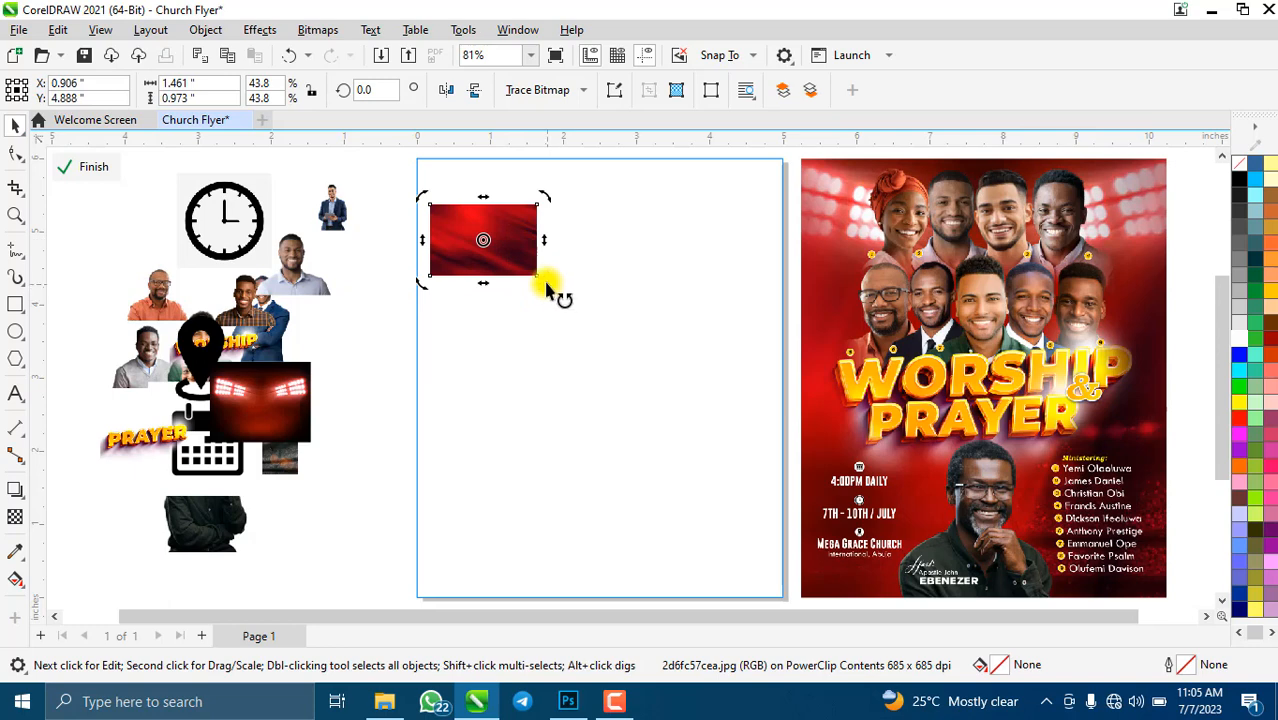
drag(547, 288, 514, 200)
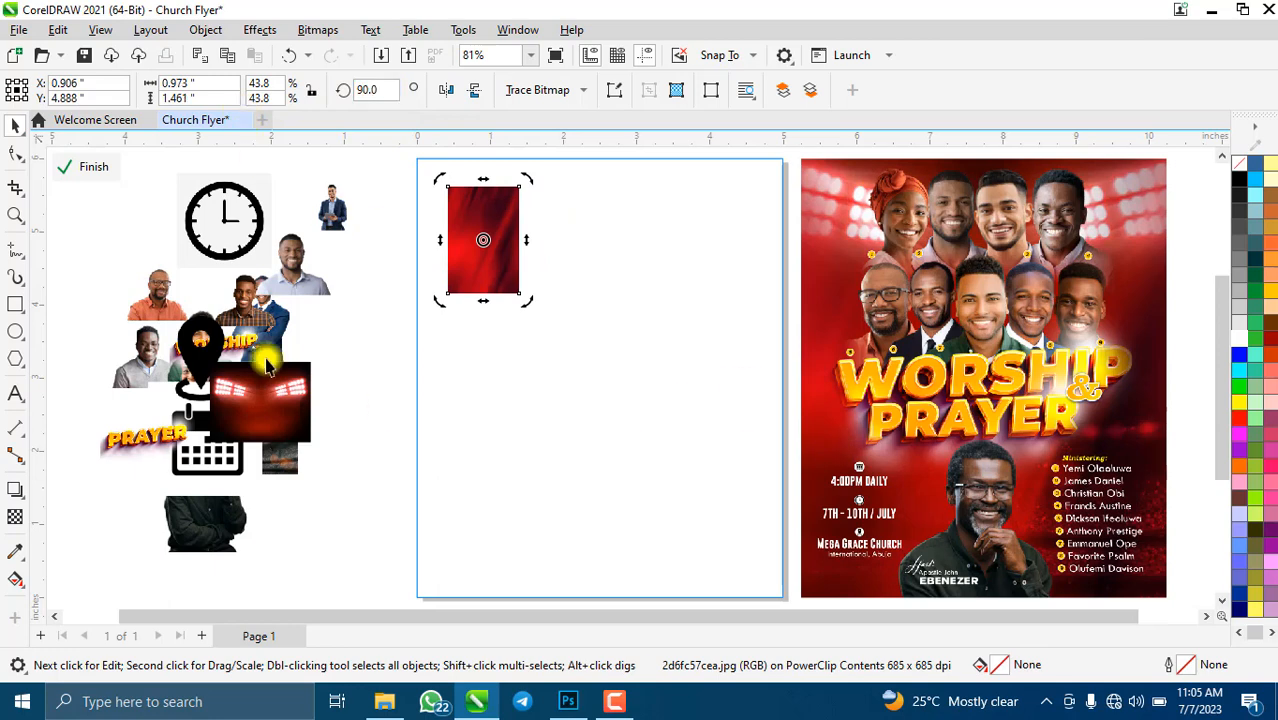
- Enlarge the red image to 6.1 × 9.159 in so it covers the whole page
click(357, 272)
click(467, 272)
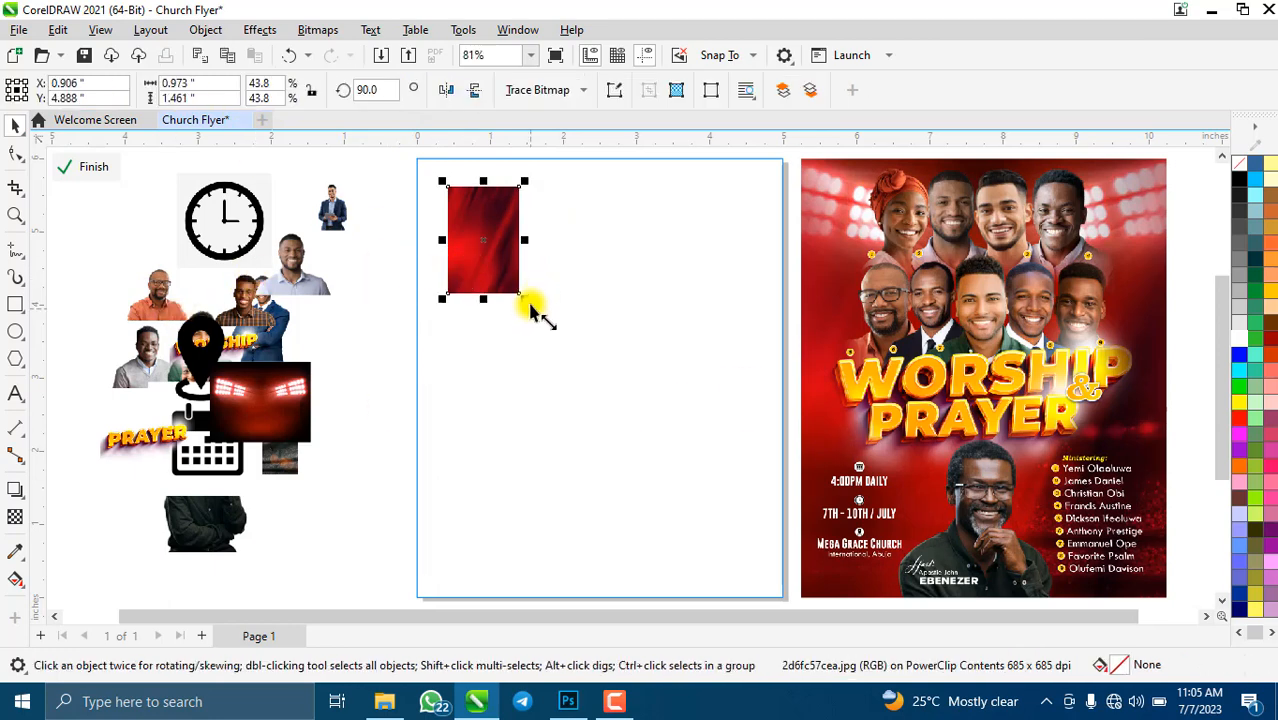
drag(527, 302, 704, 566)
drag(565, 417, 530, 392)
drag(662, 538, 747, 651)
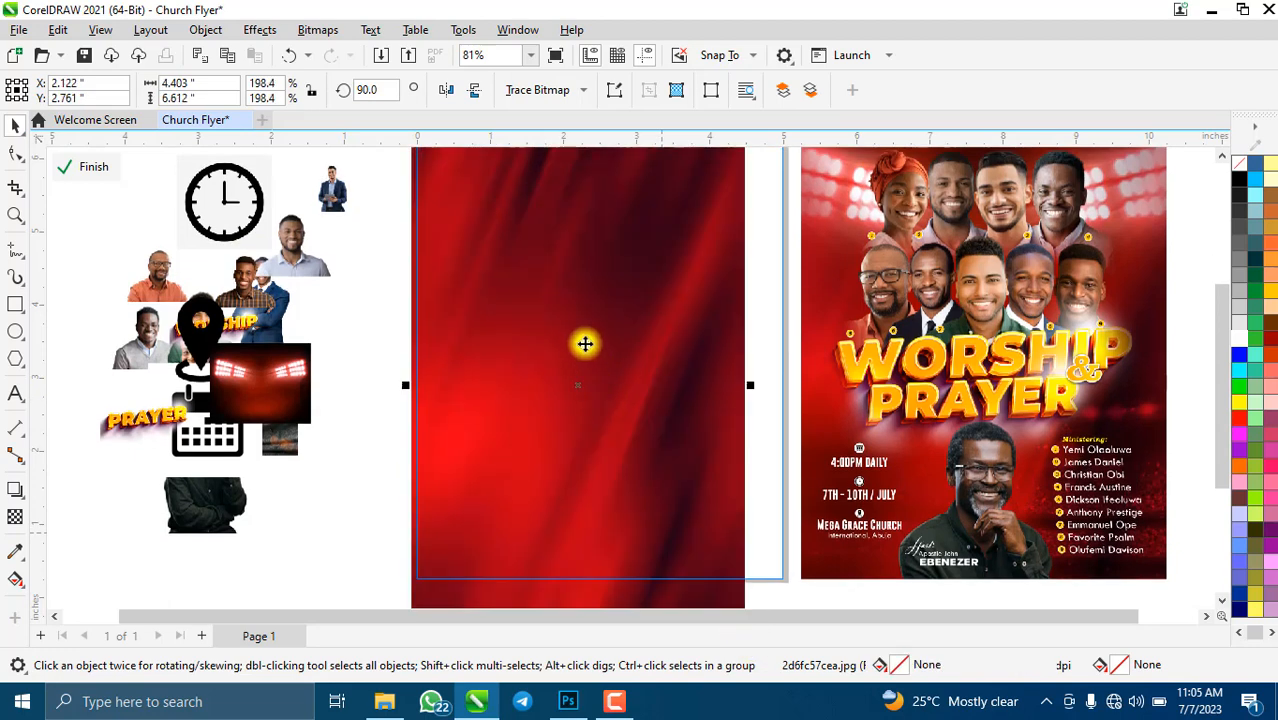
scroll(585, 342, down, 3)
drag(670, 502, 745, 588)
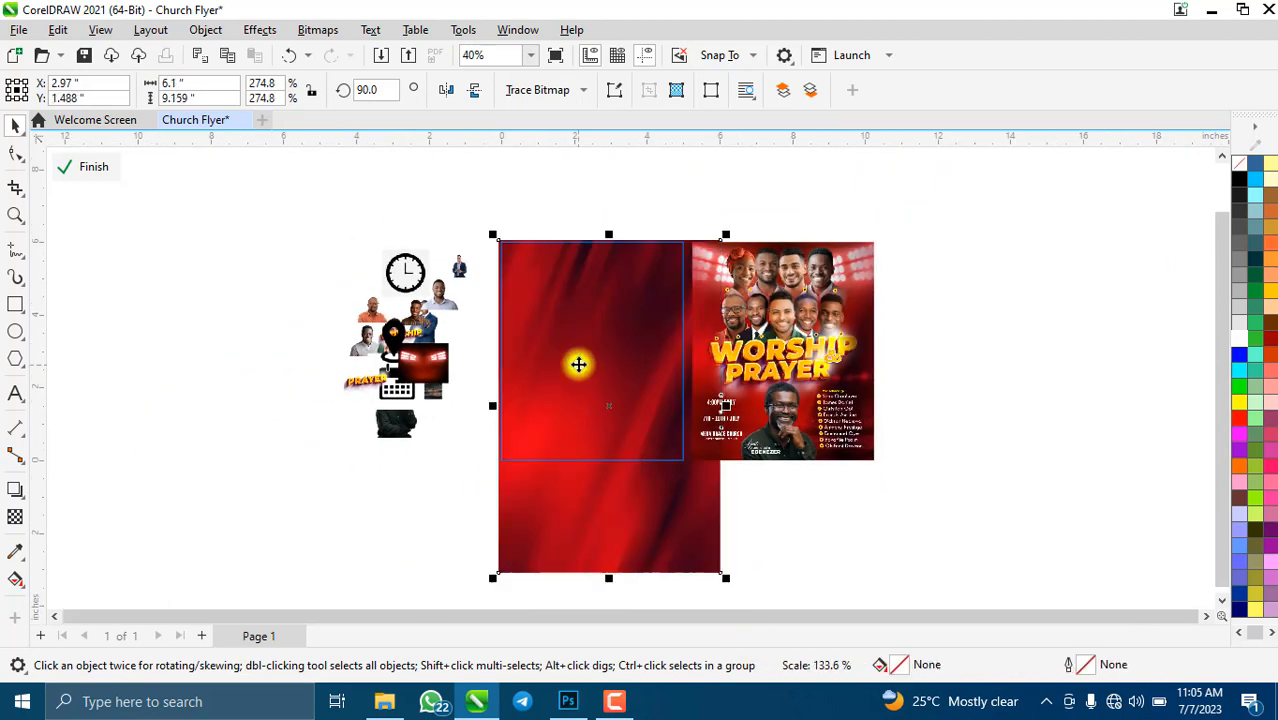
drag(579, 362, 562, 351)
mouse_move(618, 411)
mouse_down()
mouse_move(604, 427)
mouse_move(596, 414)
mouse_up()
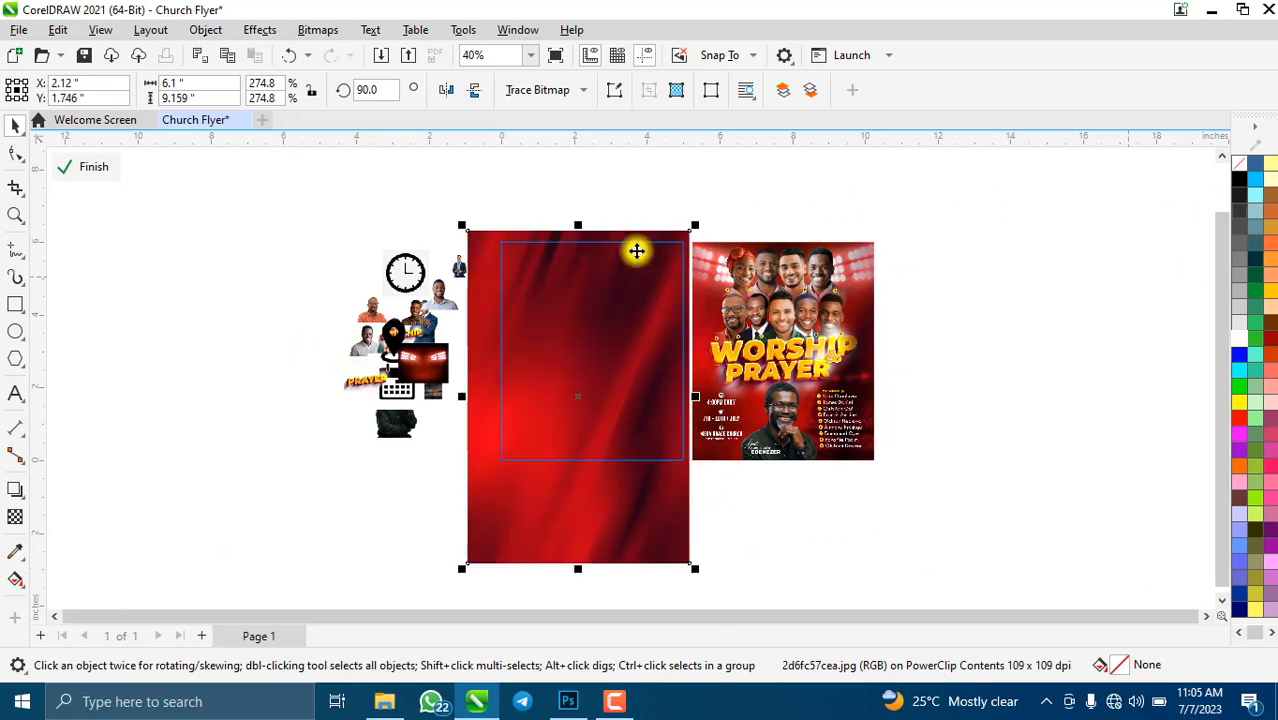
scroll(636, 248, up, 1)
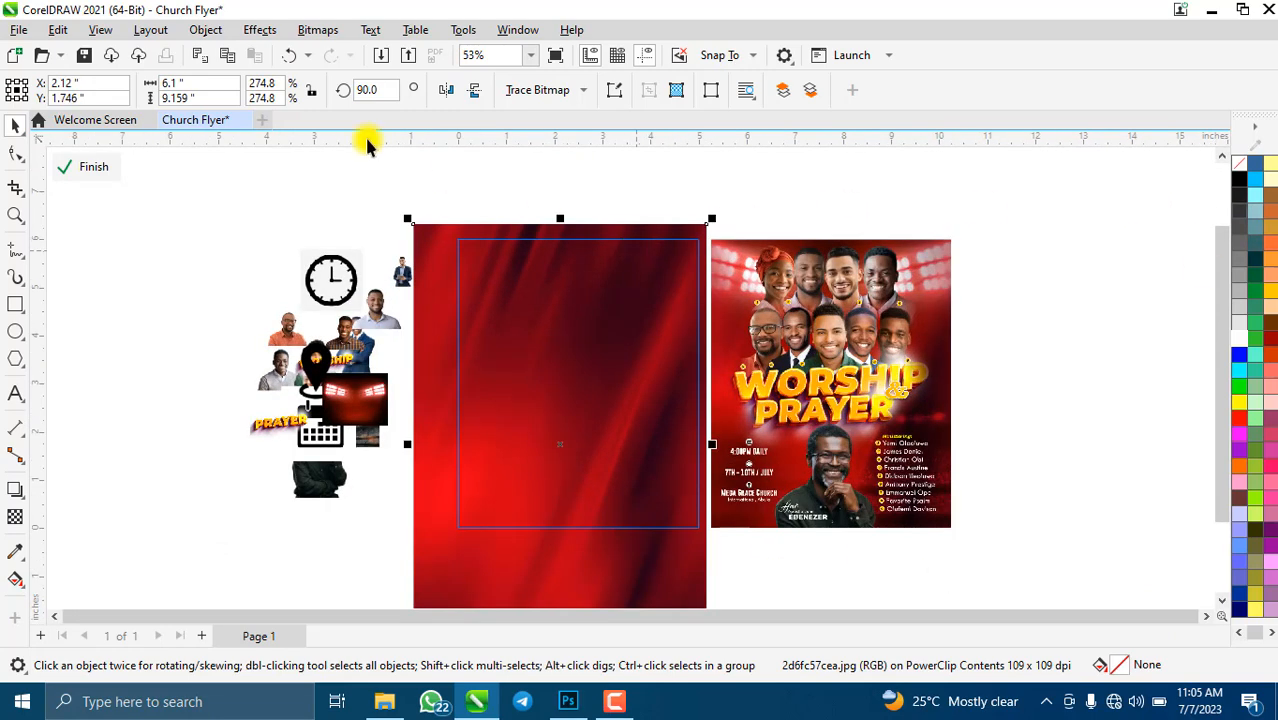
- Crop the red backdrop to 5.348 × 6.43 in to just cover the page, then deselect it
click(14, 188)
drag(484, 262, 709, 543)
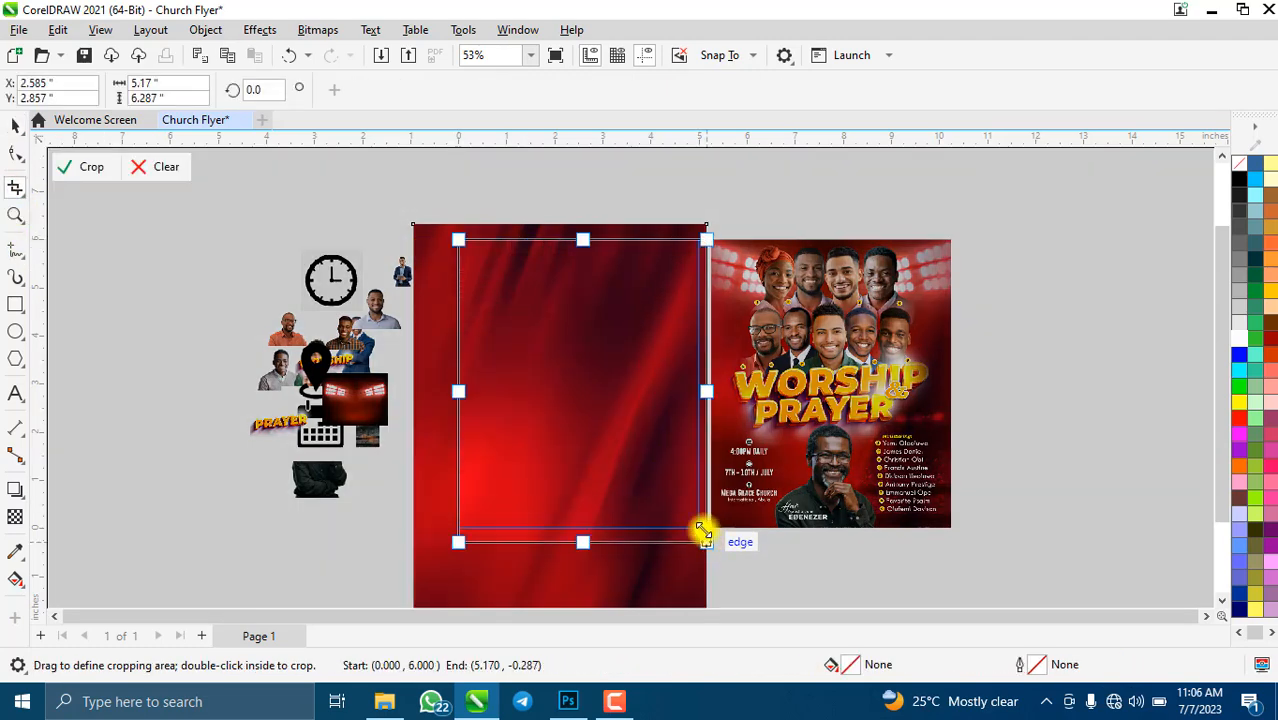
drag(458, 390, 450, 392)
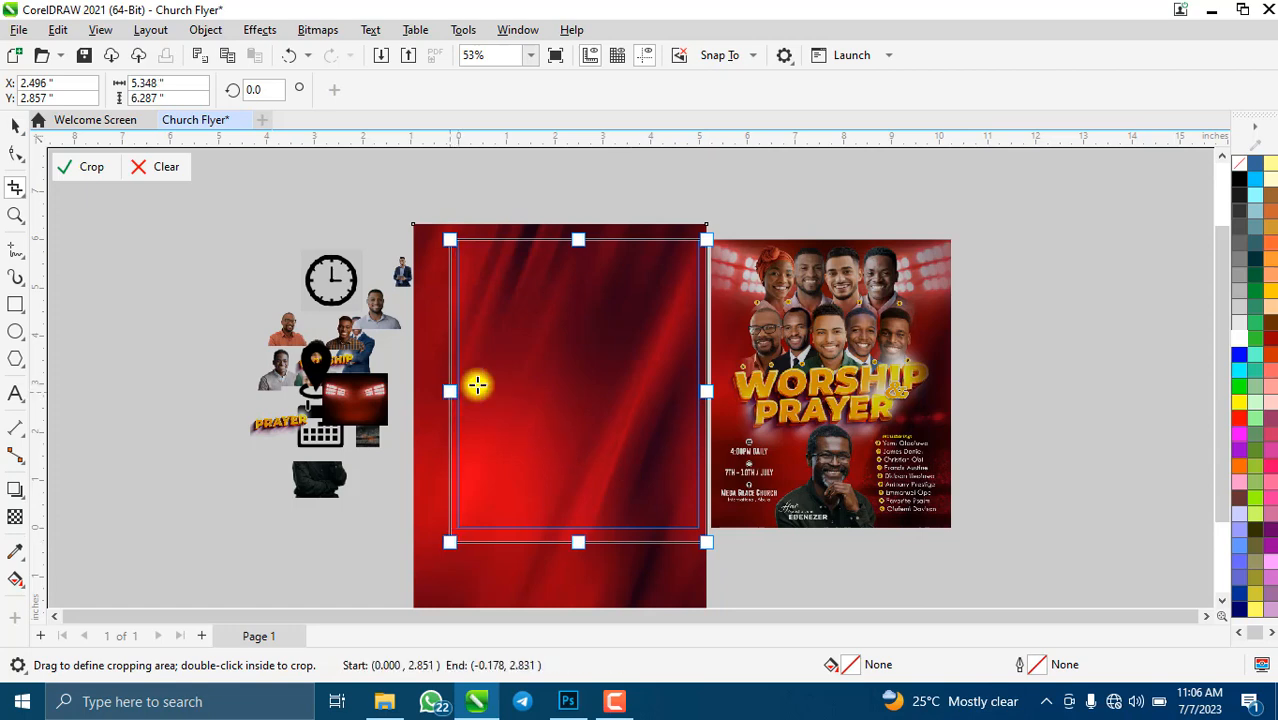
drag(578, 239, 591, 233)
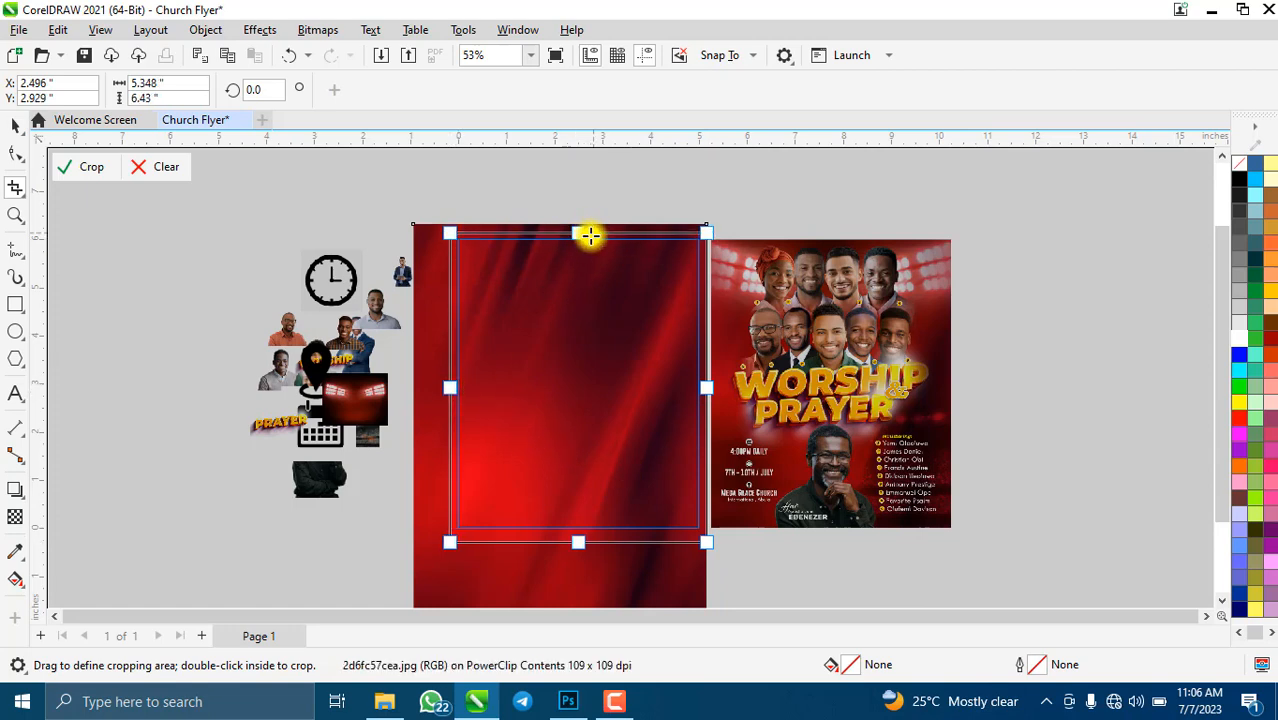
click(97, 168)
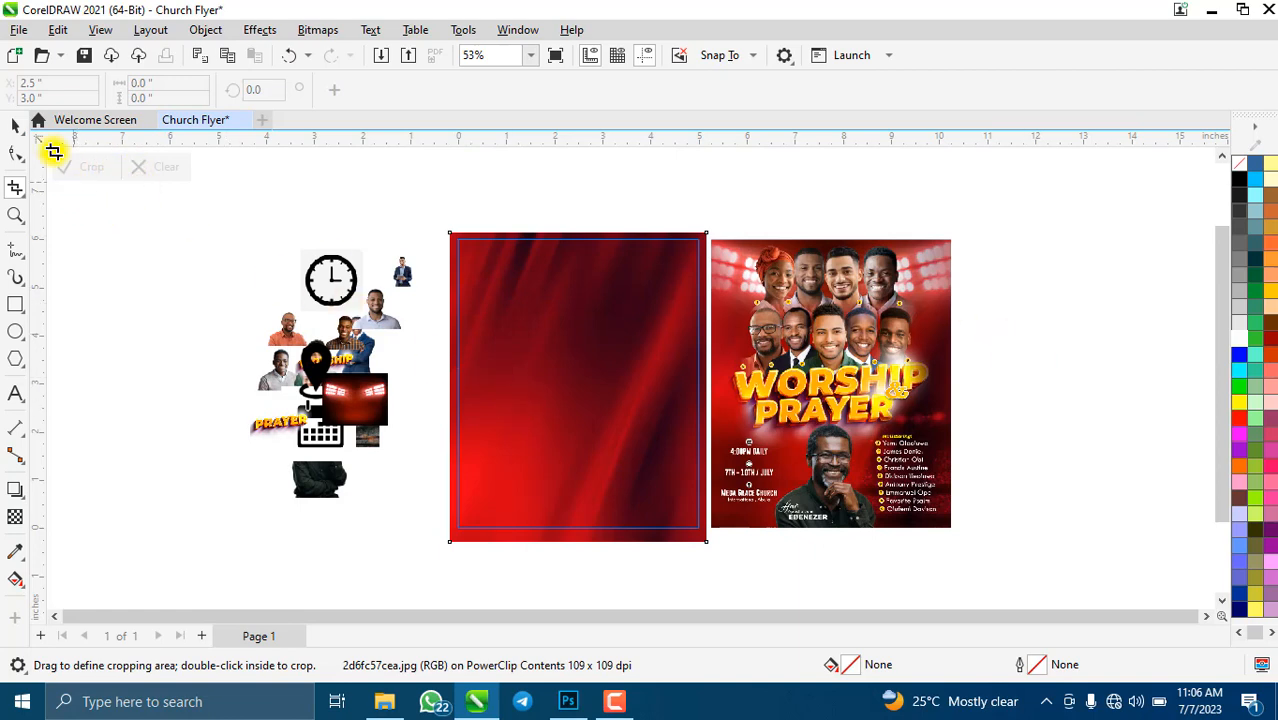
click(14, 128)
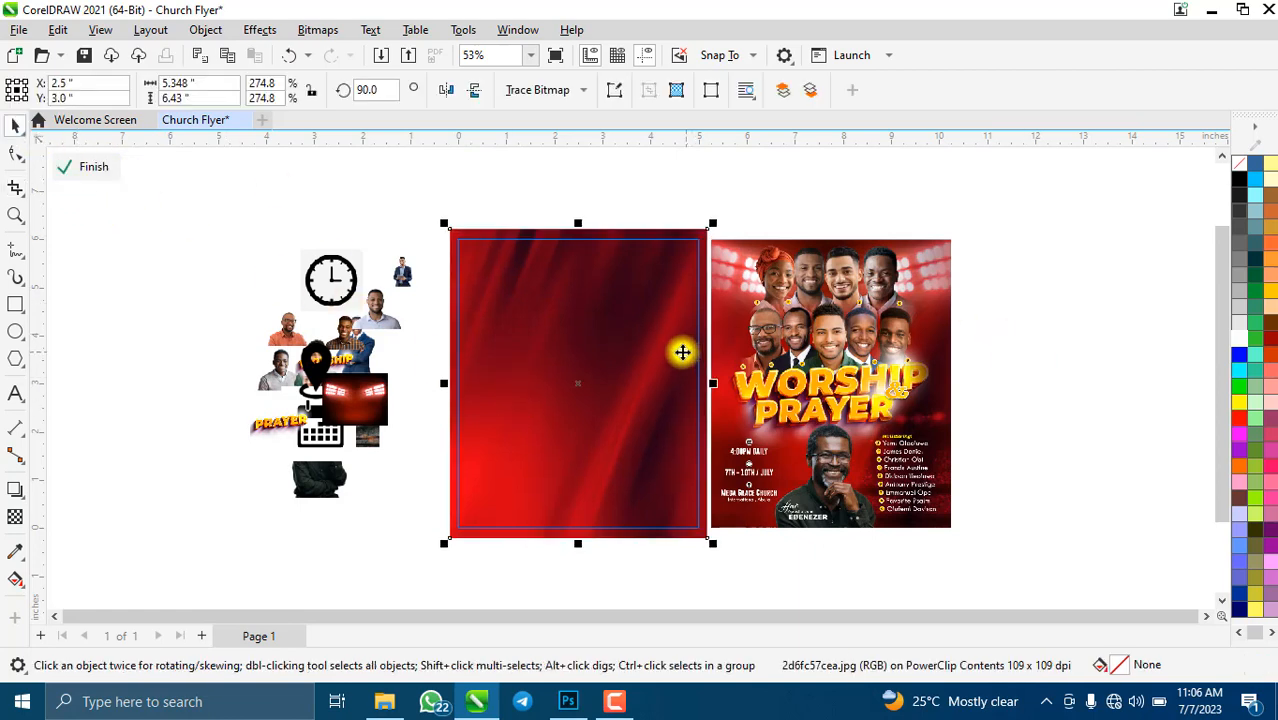
click(1017, 388)
scroll(620, 420, down, 1)
scroll(620, 420, up, 1)
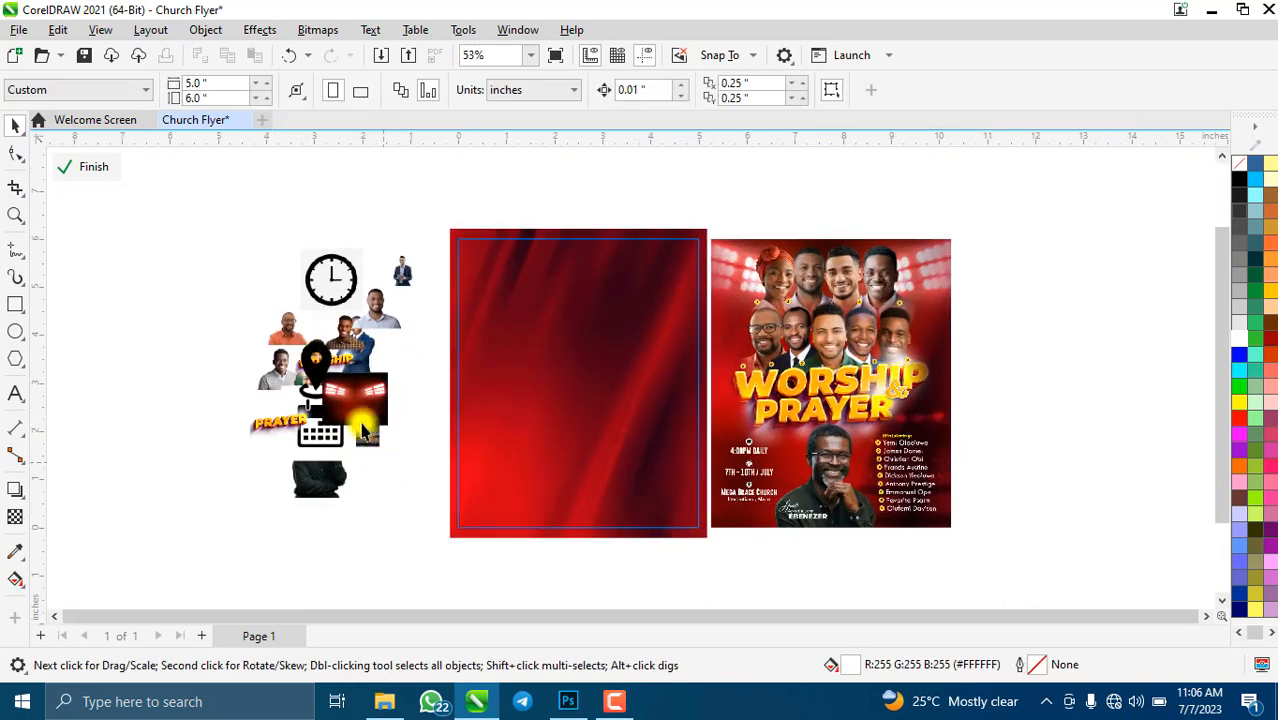
- Move the Stadium lights image onto the top of the red background and enlarge it
drag(368, 408, 736, 456)
drag(625, 377, 603, 344)
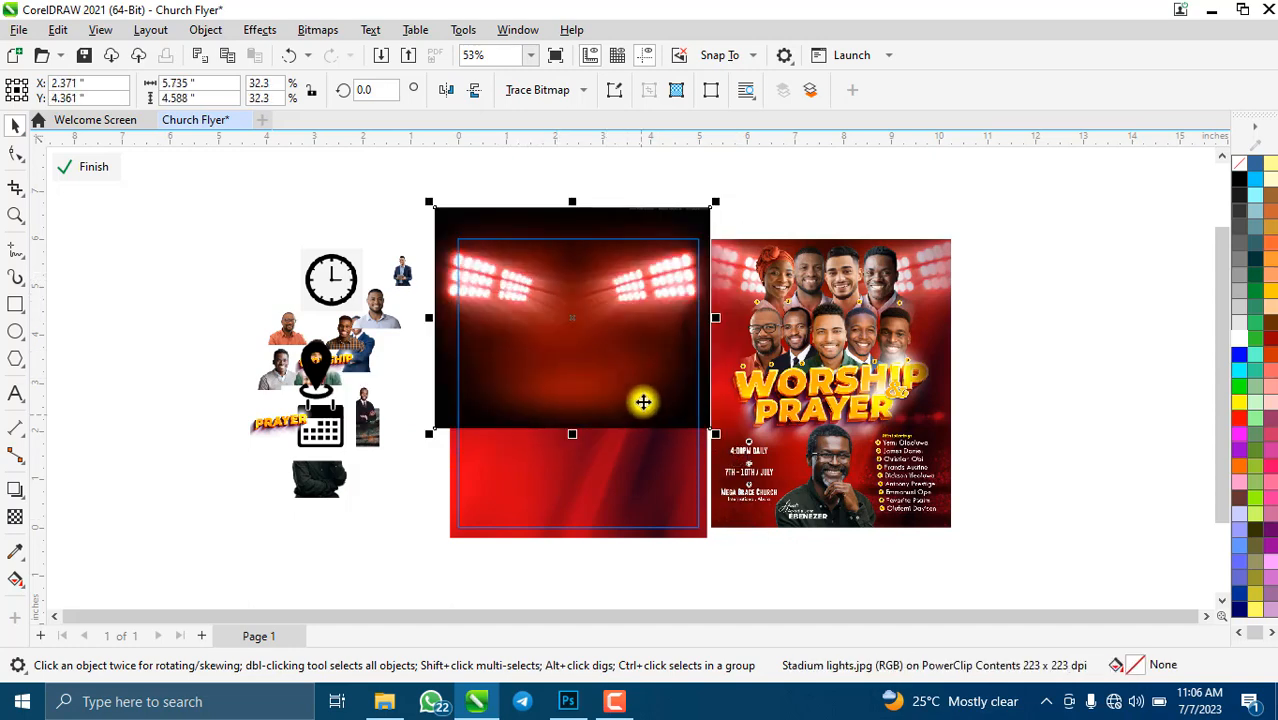
drag(643, 401, 655, 390)
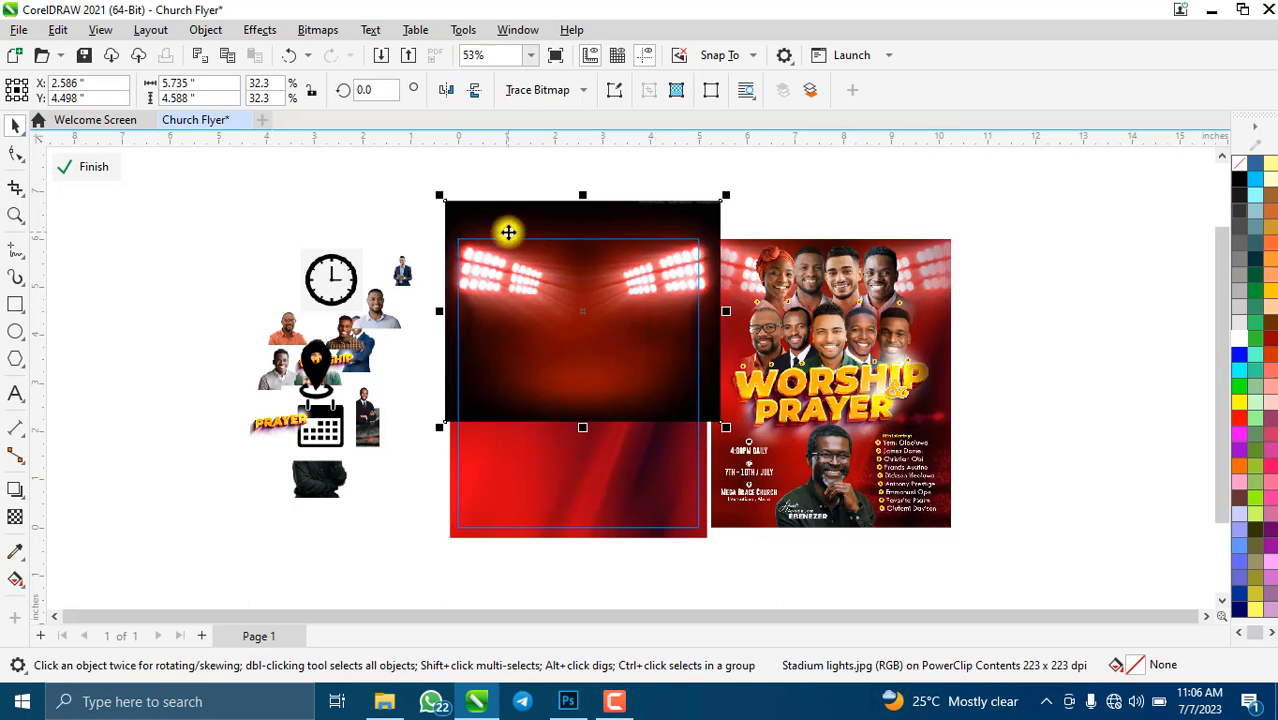
scroll(600, 370, down, 2)
scroll(600, 350, up, 3)
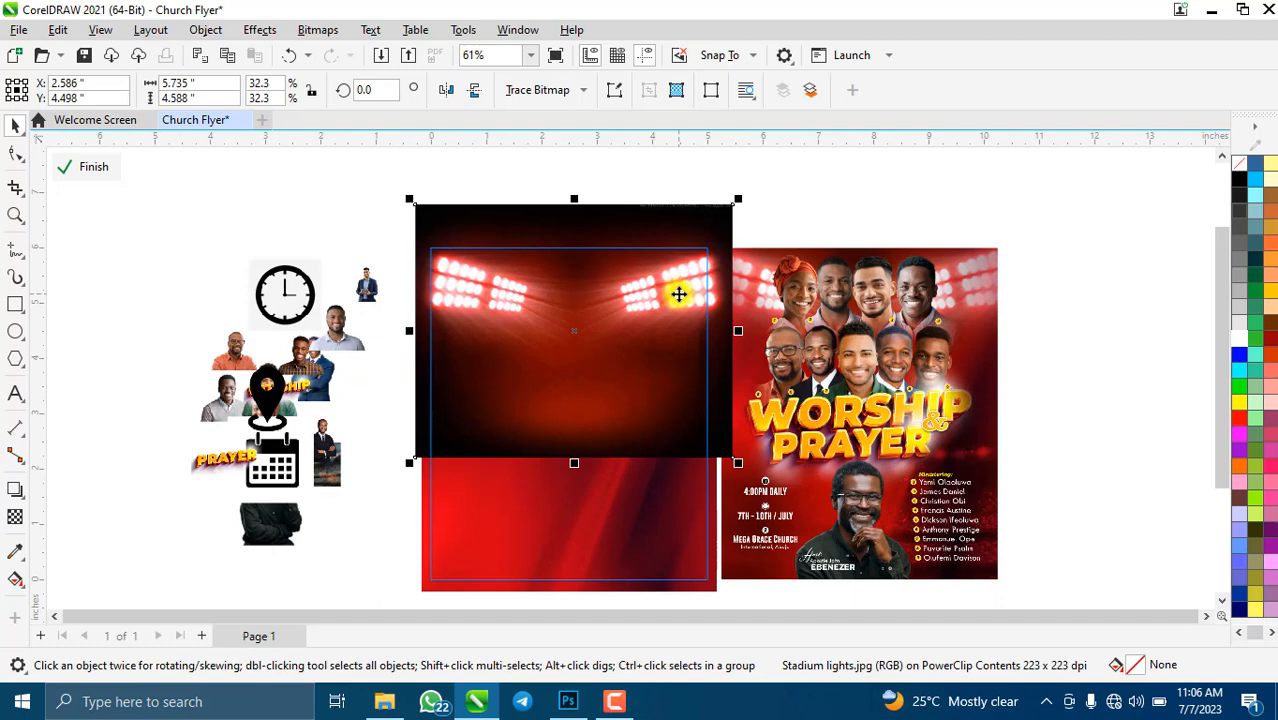
- Give the stadium lights a vertical fountain transparency fading down into the red
click(15, 518)
drag(567, 310, 573, 432)
drag(571, 317, 574, 303)
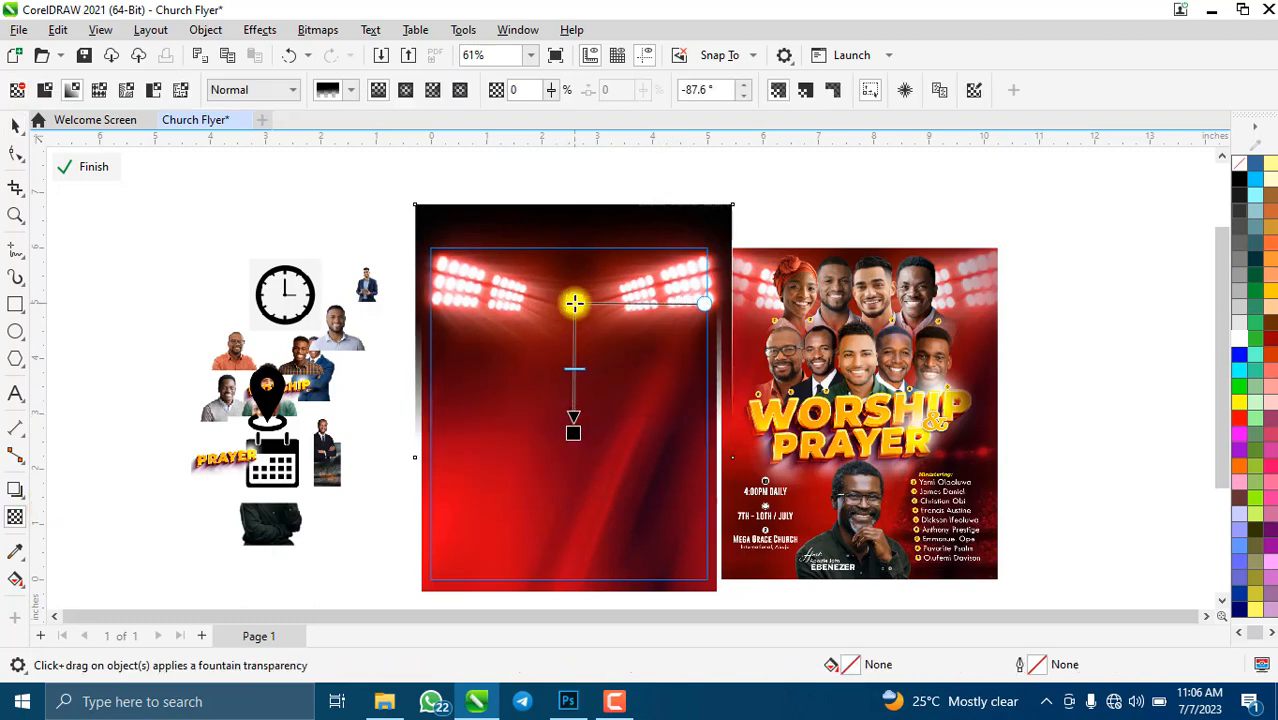
drag(573, 429, 570, 410)
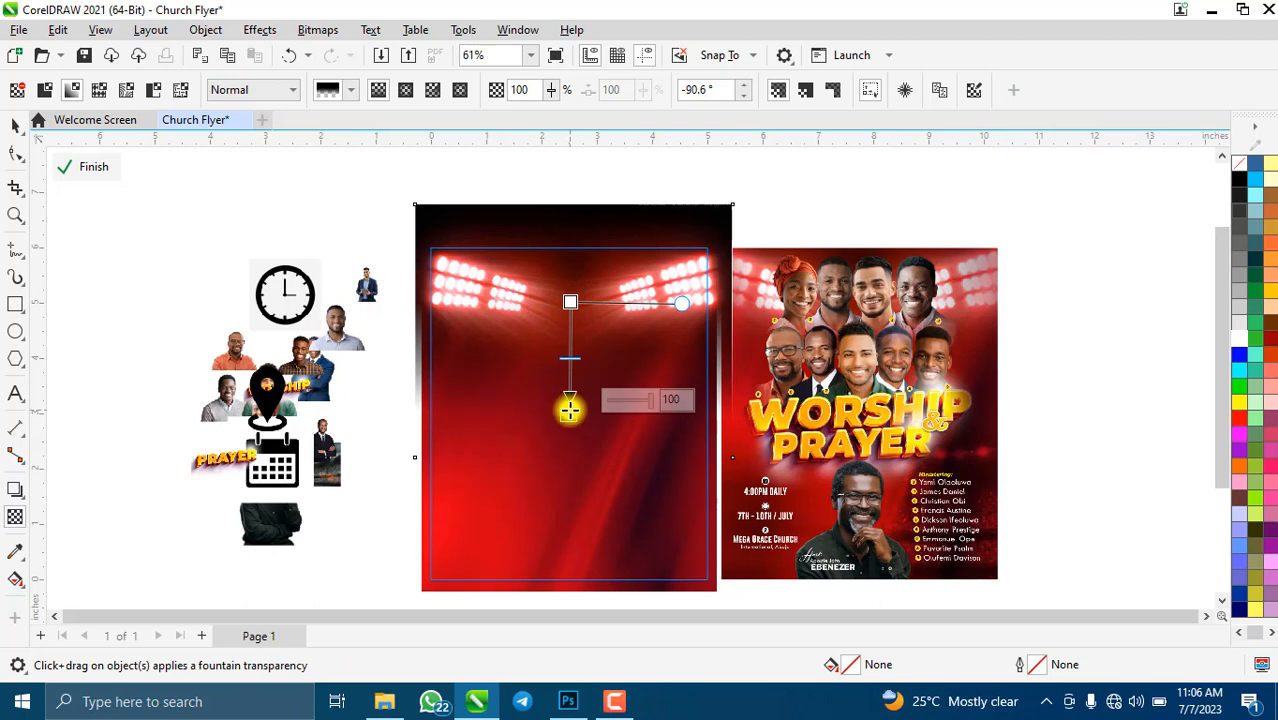
click(15, 125)
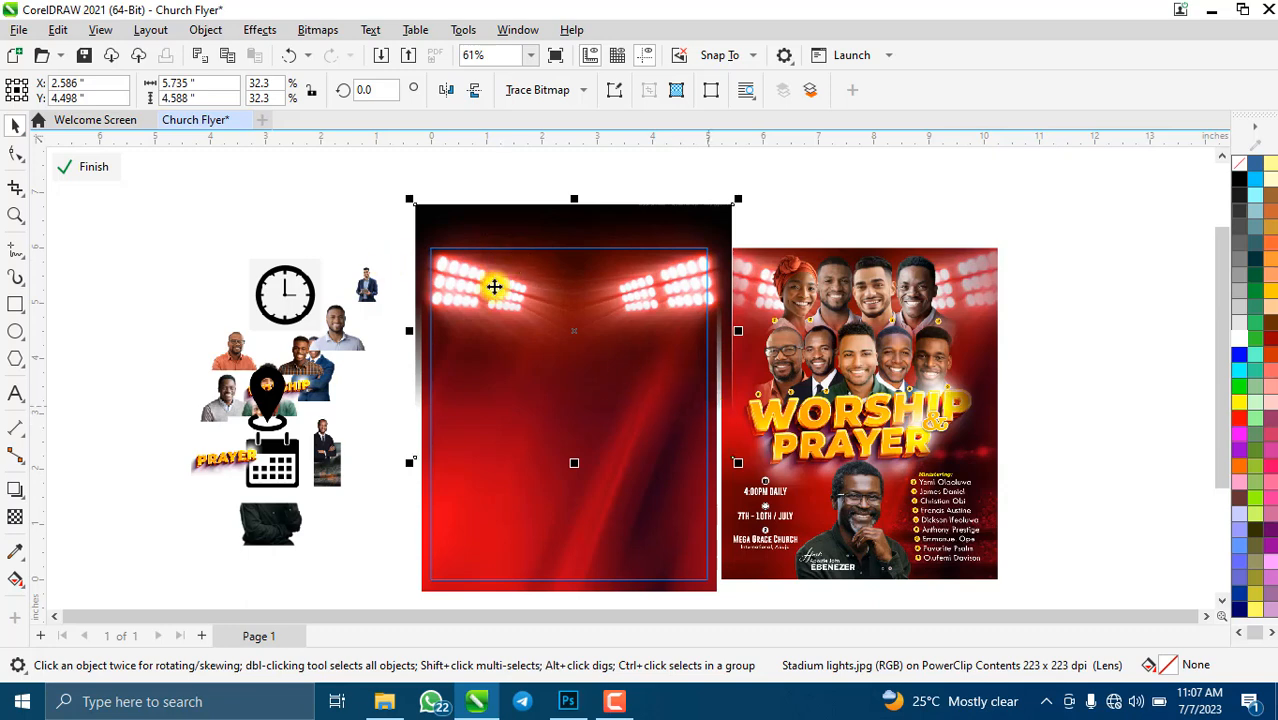
- Convert the stadium lights image to a 500 dpi bitmap
click(328, 34)
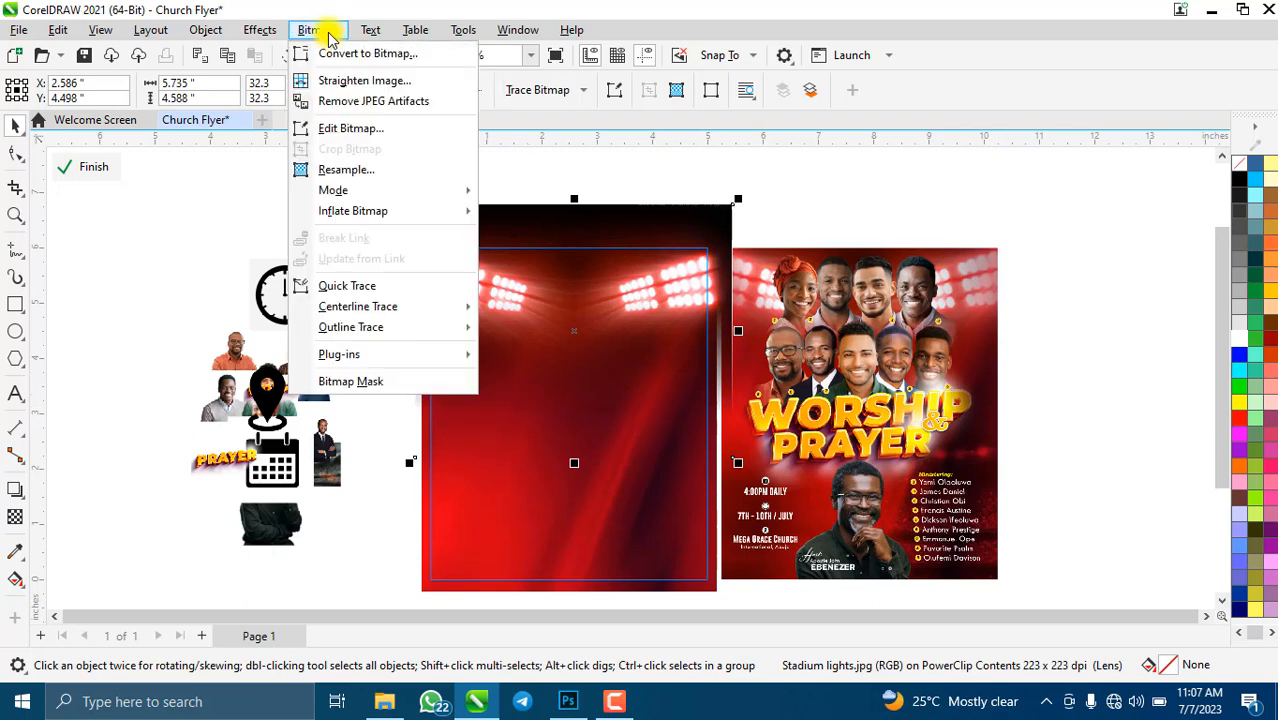
click(330, 55)
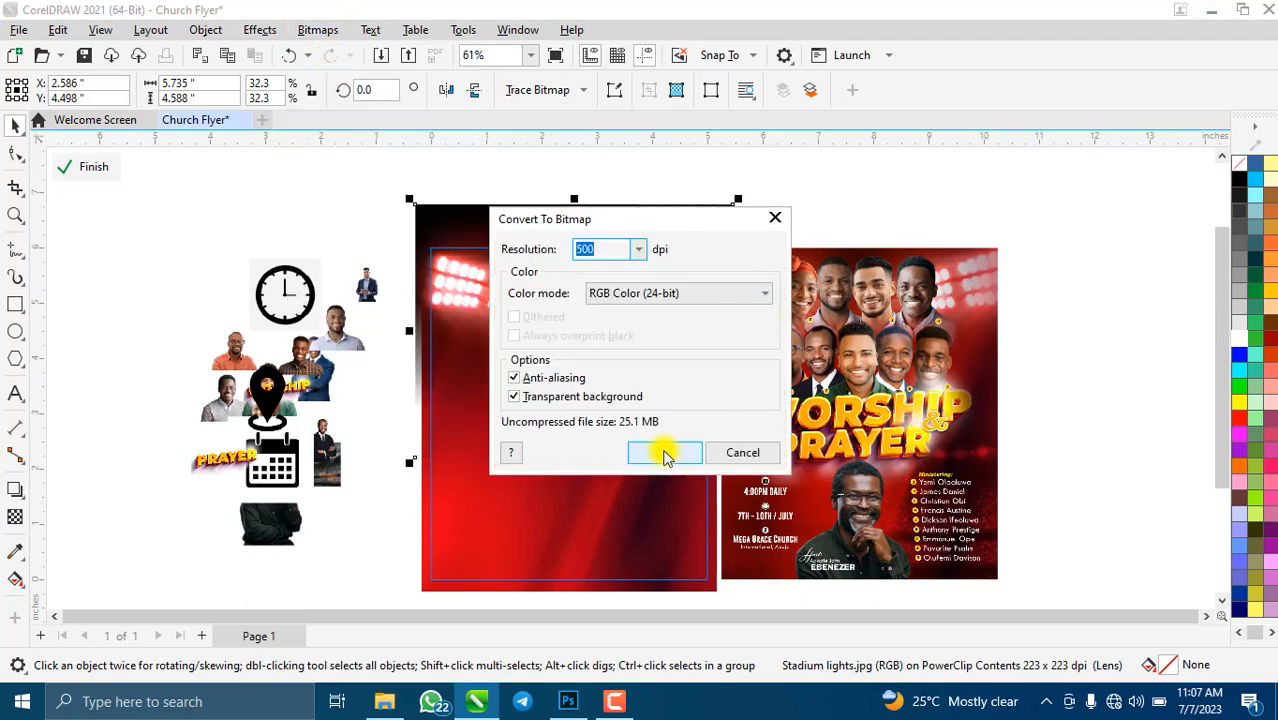
click(664, 453)
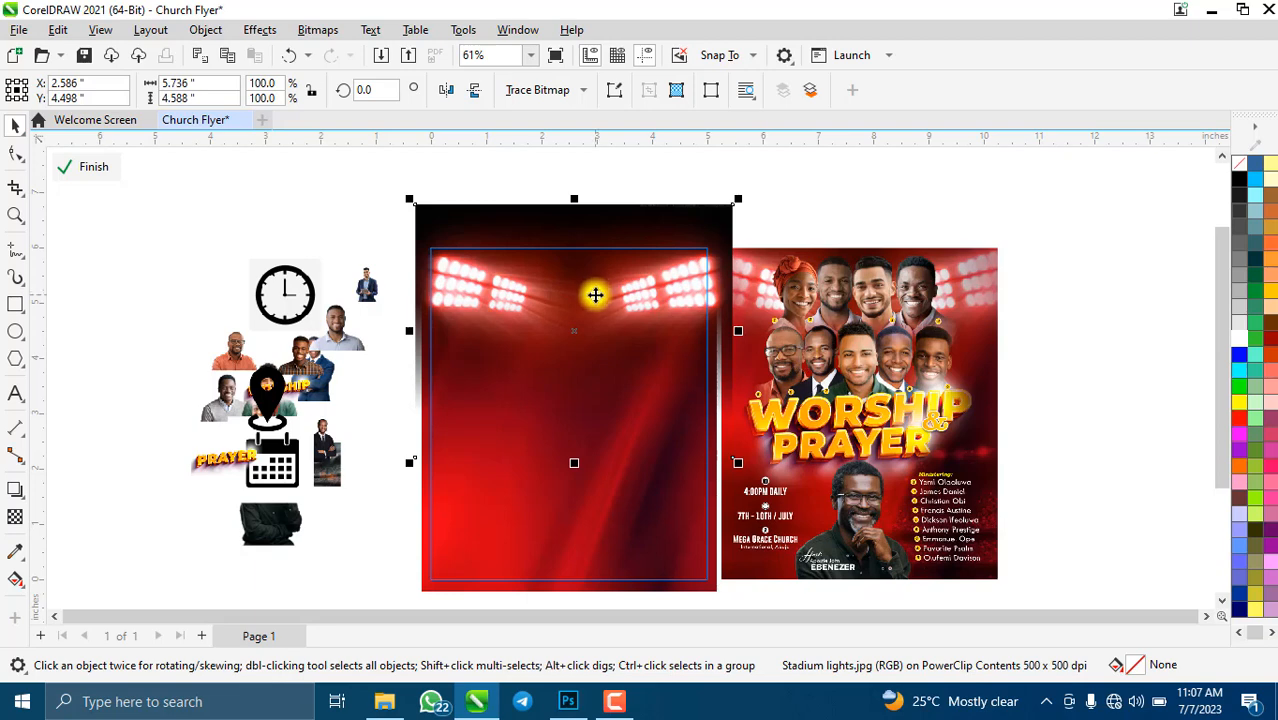
- Reapply a fountain transparency on the stadium lights running at 90° into the red
click(15, 517)
drag(570, 327, 577, 226)
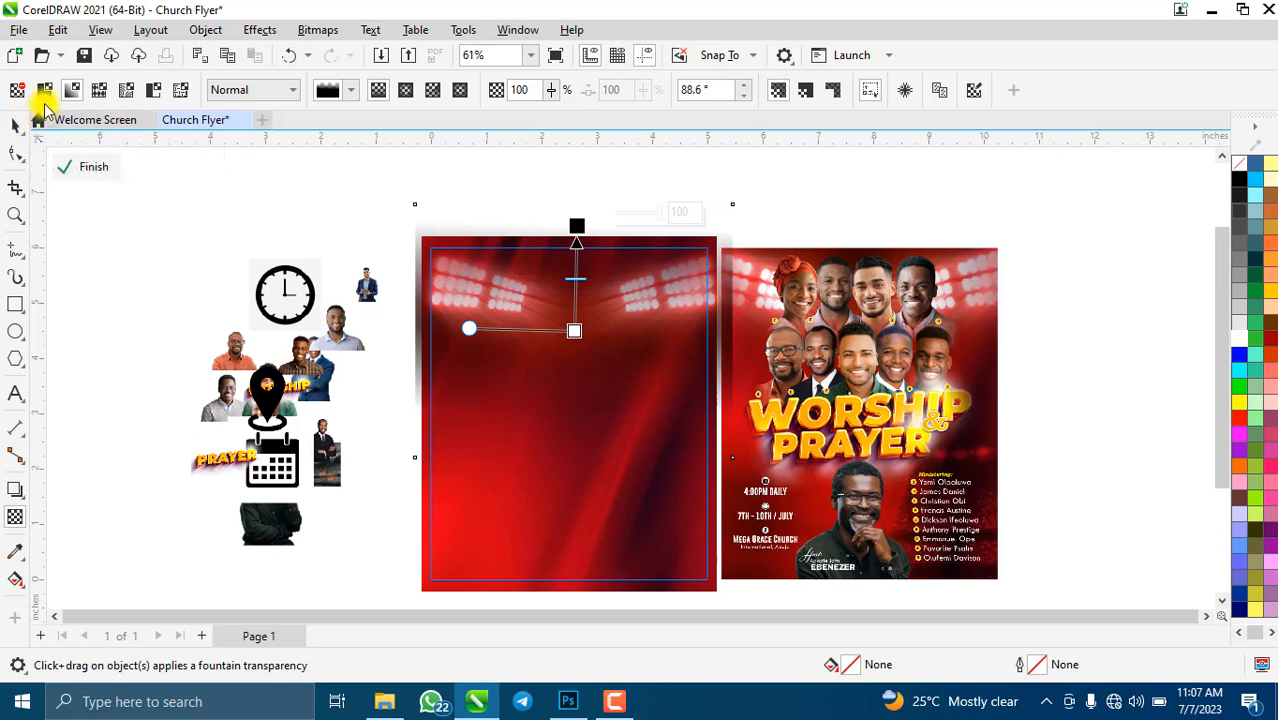
drag(579, 221, 573, 201)
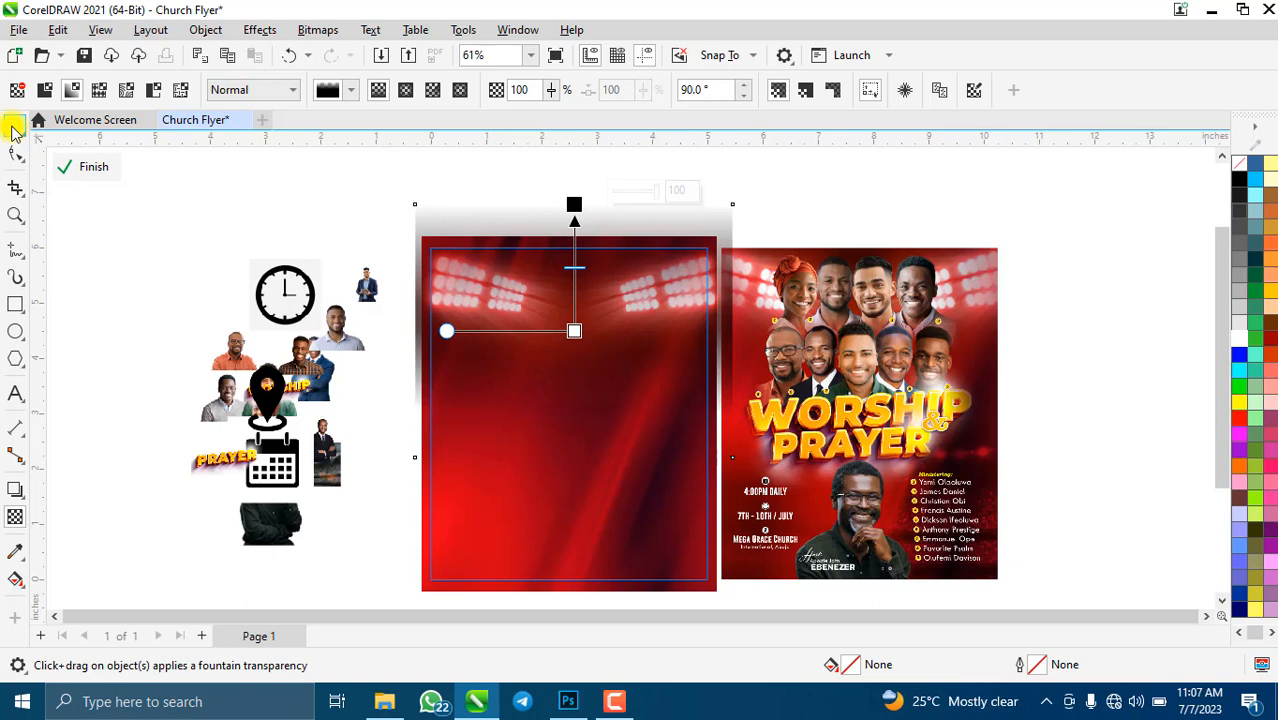
click(14, 128)
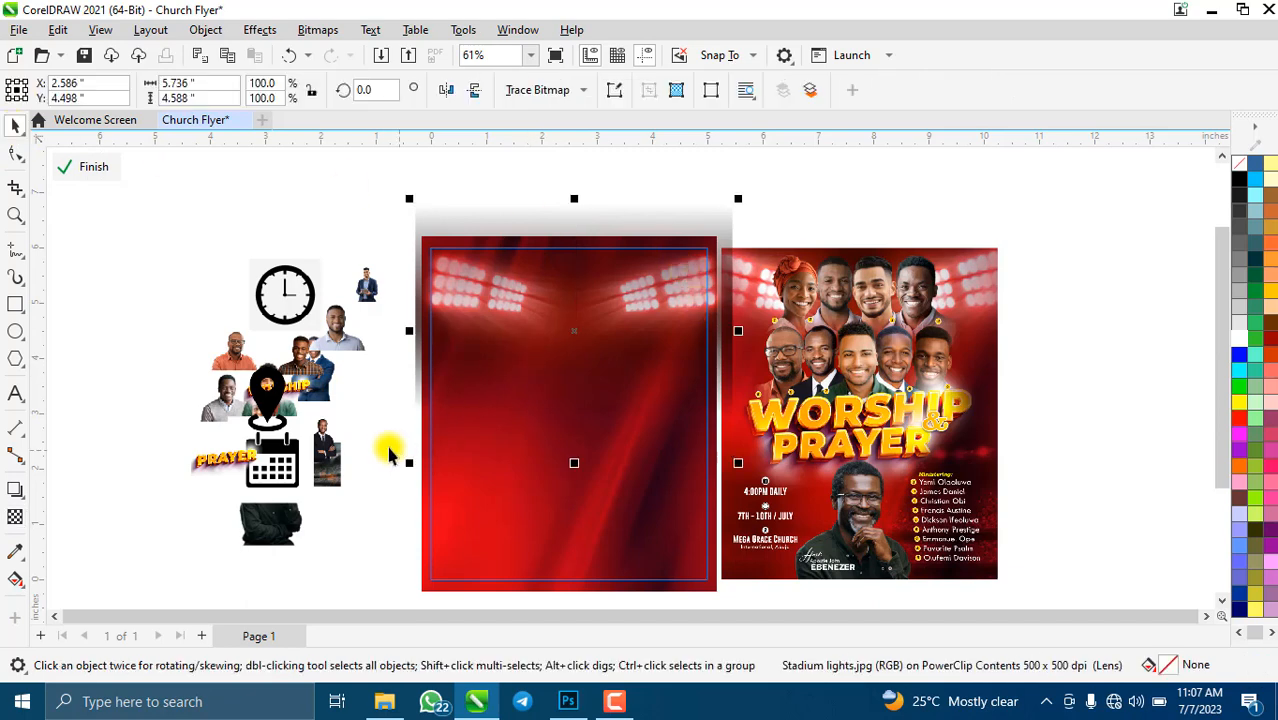
- Try a horizontal fade on the stadium lights, then undo it
click(15, 520)
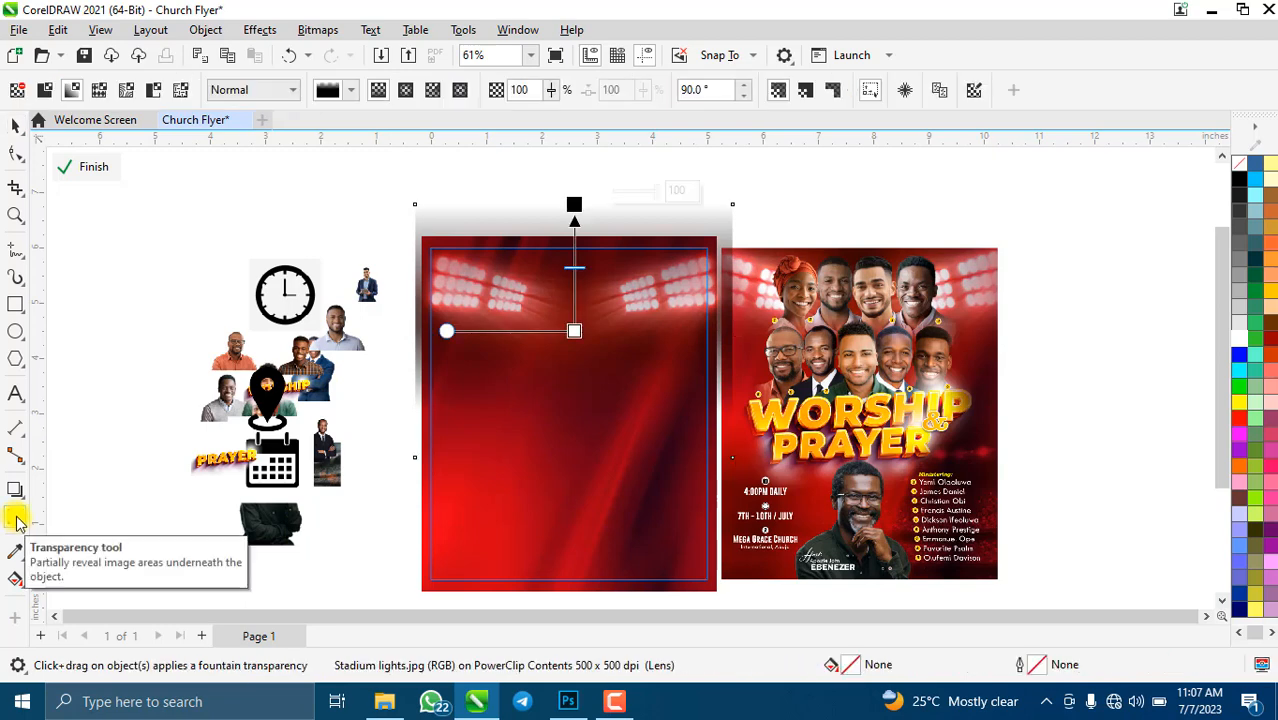
drag(645, 332, 757, 332)
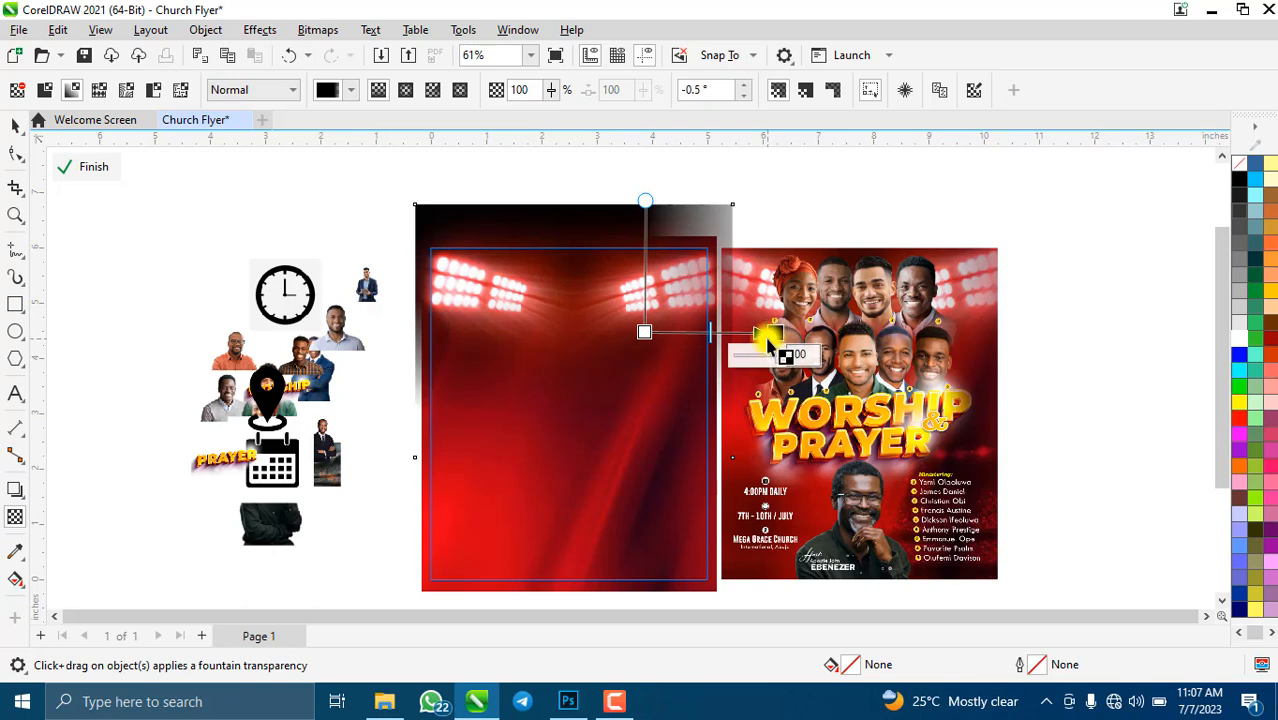
key(ctrl+z)
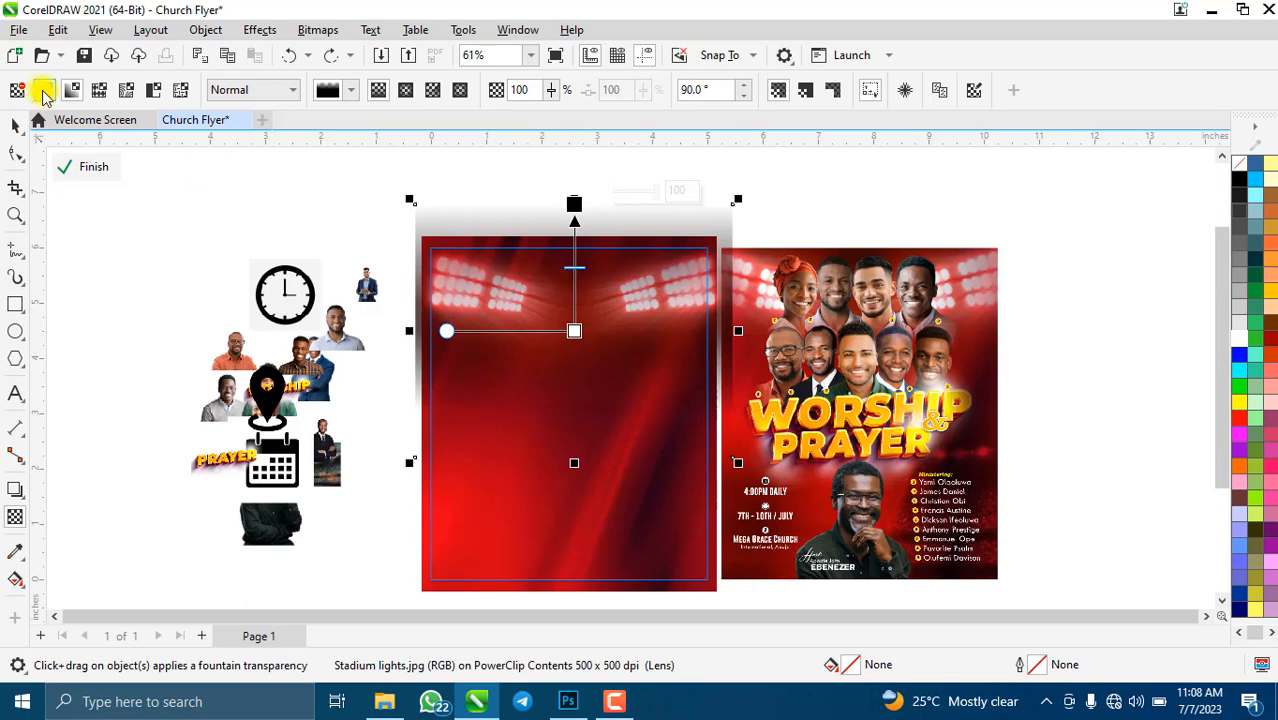
click(15, 126)
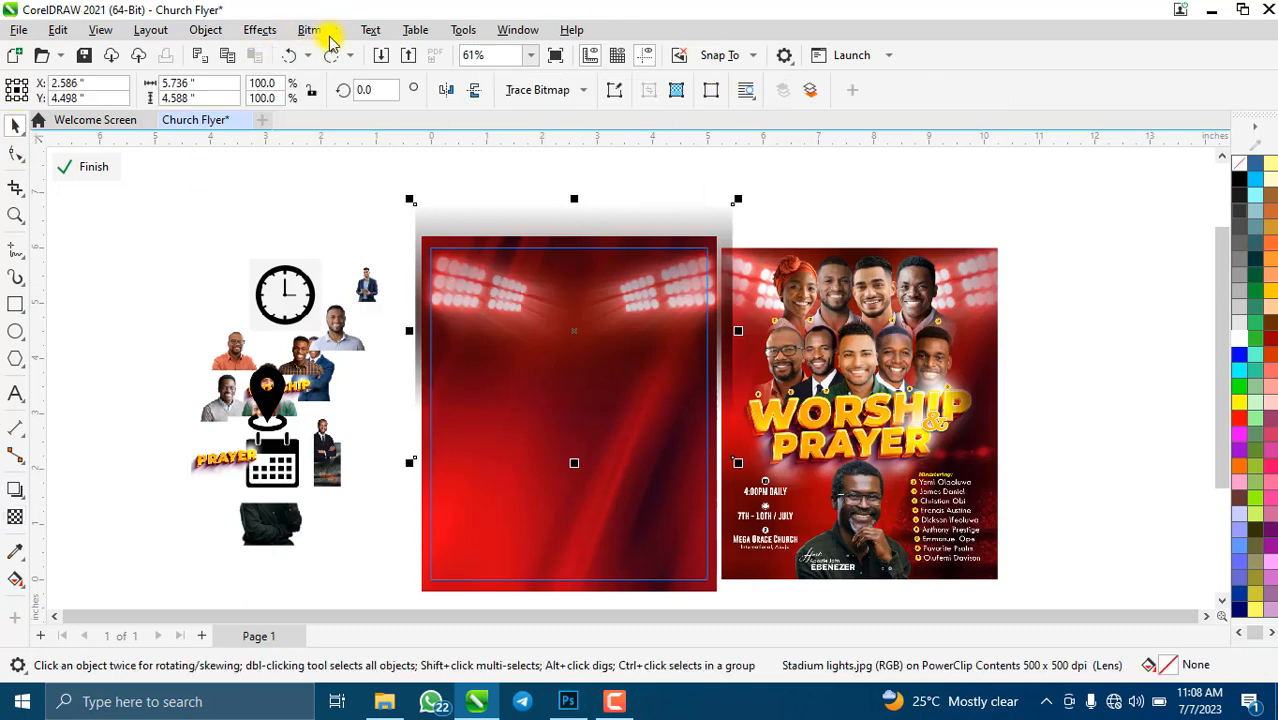
- Convert the faded stadium lights into a bitmap
click(326, 32)
key(Escape)
click(318, 30)
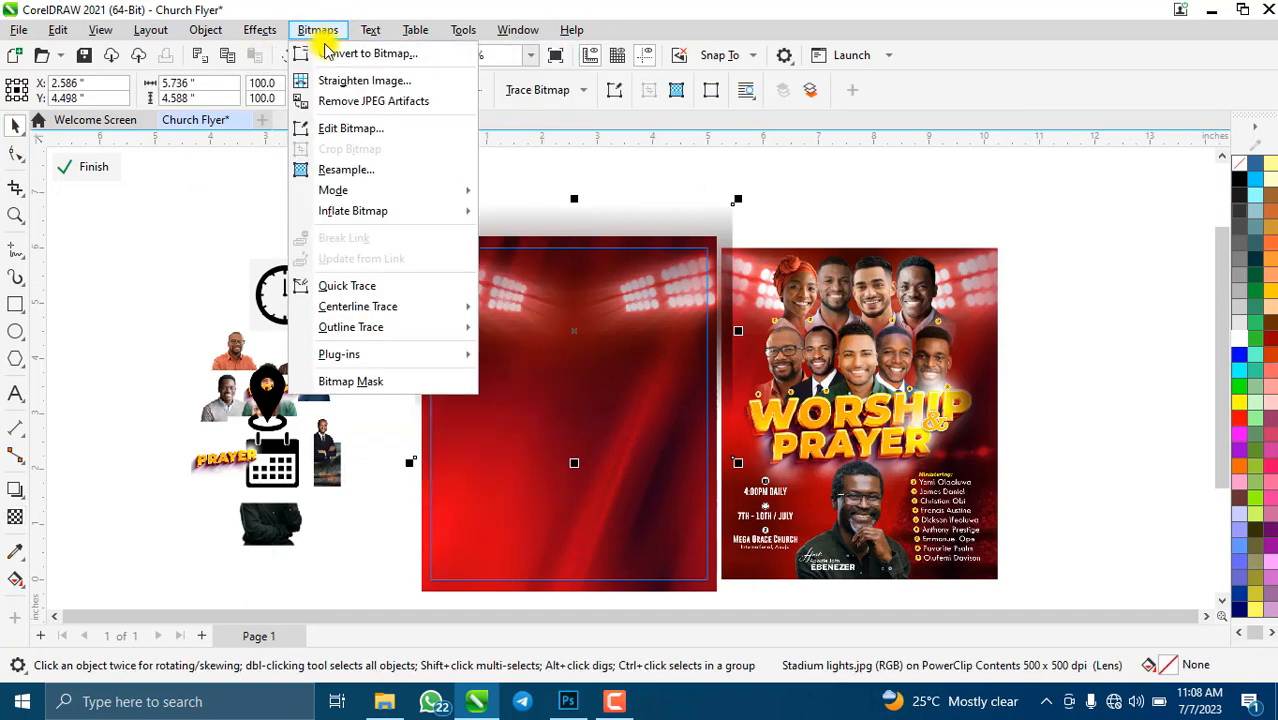
click(330, 48)
click(664, 453)
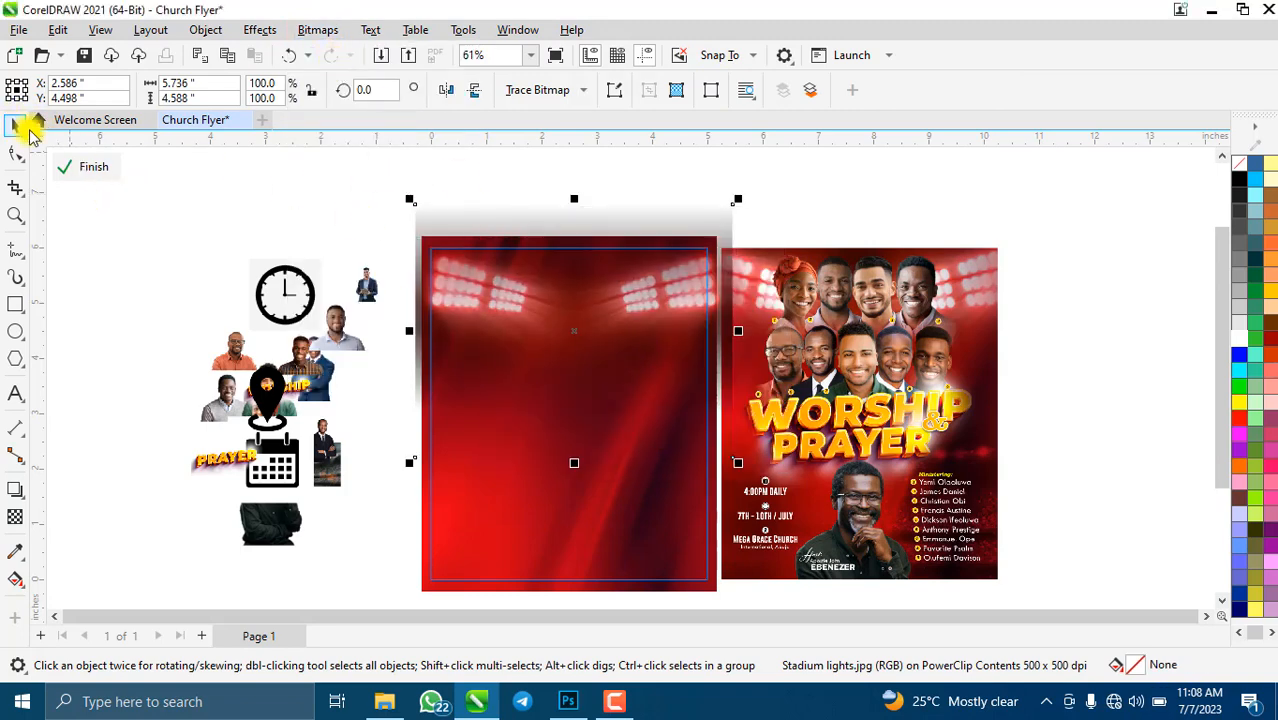
- Finish the PowerClip to preview the framed flyer, then re-enter editing its contents
click(102, 166)
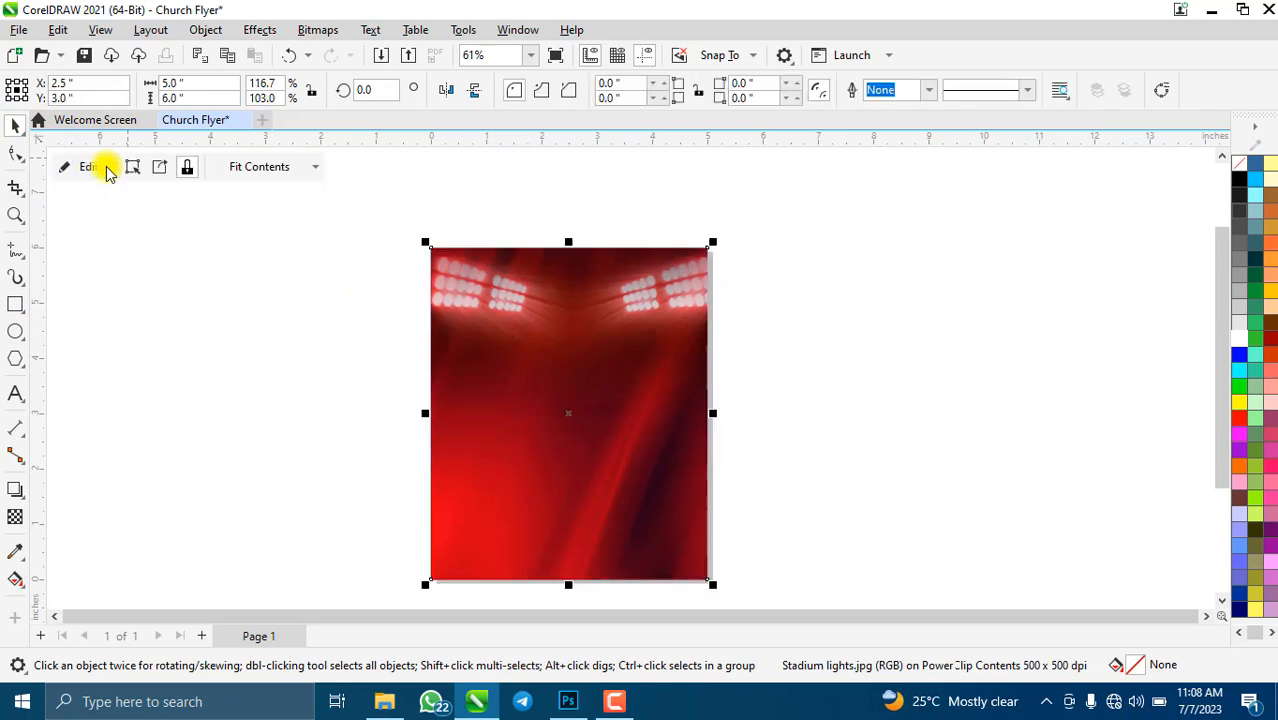
click(92, 166)
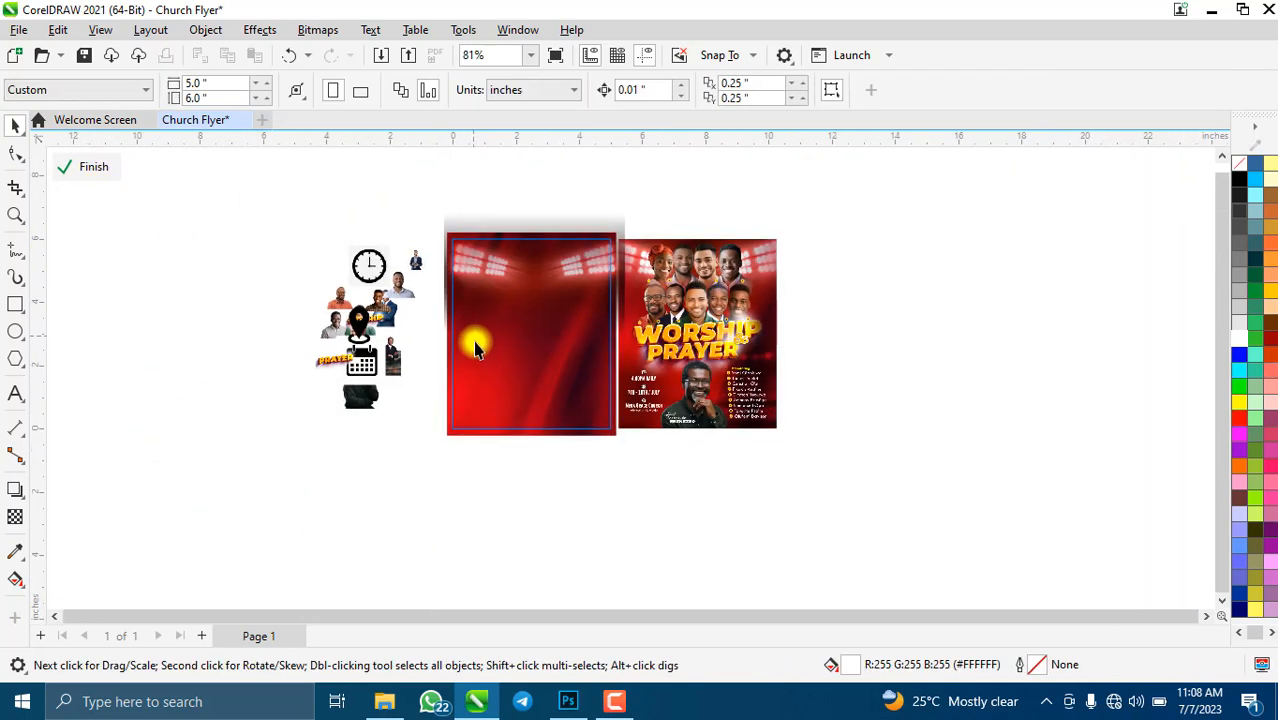
scroll(475, 347, up, 1)
scroll(473, 340, up, 2)
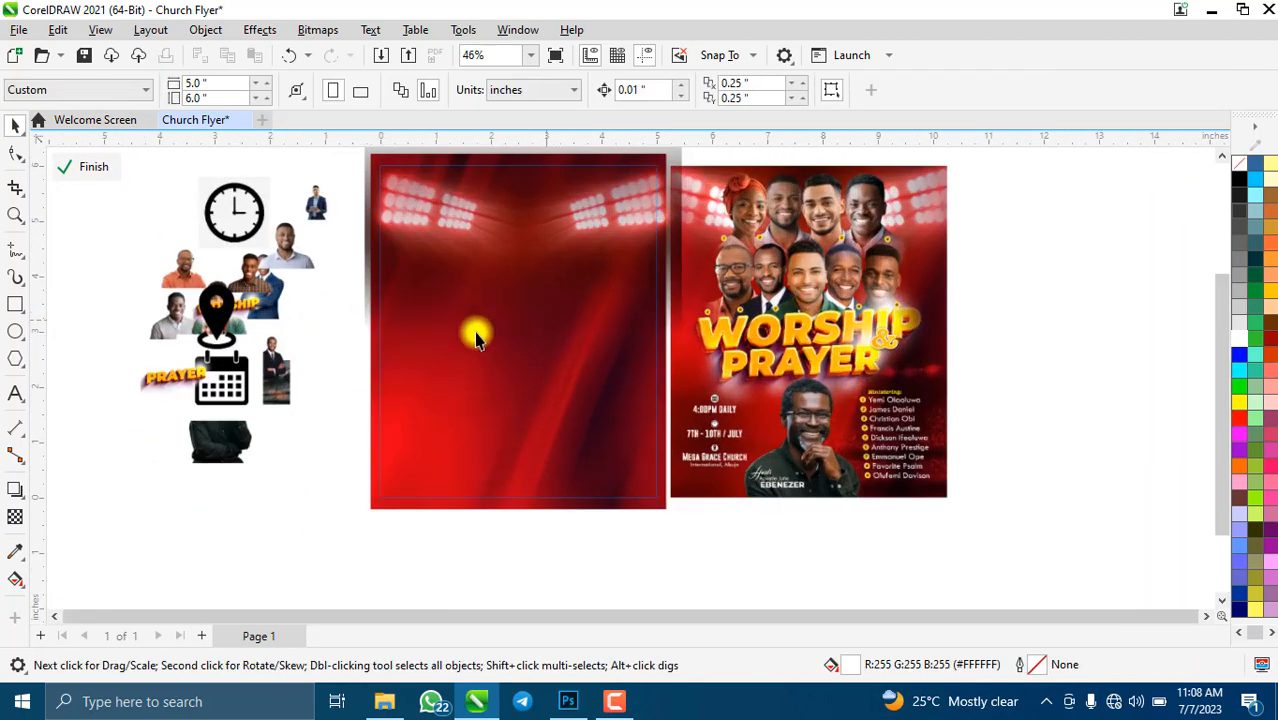
- Move the small stadium crowd photo onto the red flyer and enlarge it across the lower frame
click(268, 372)
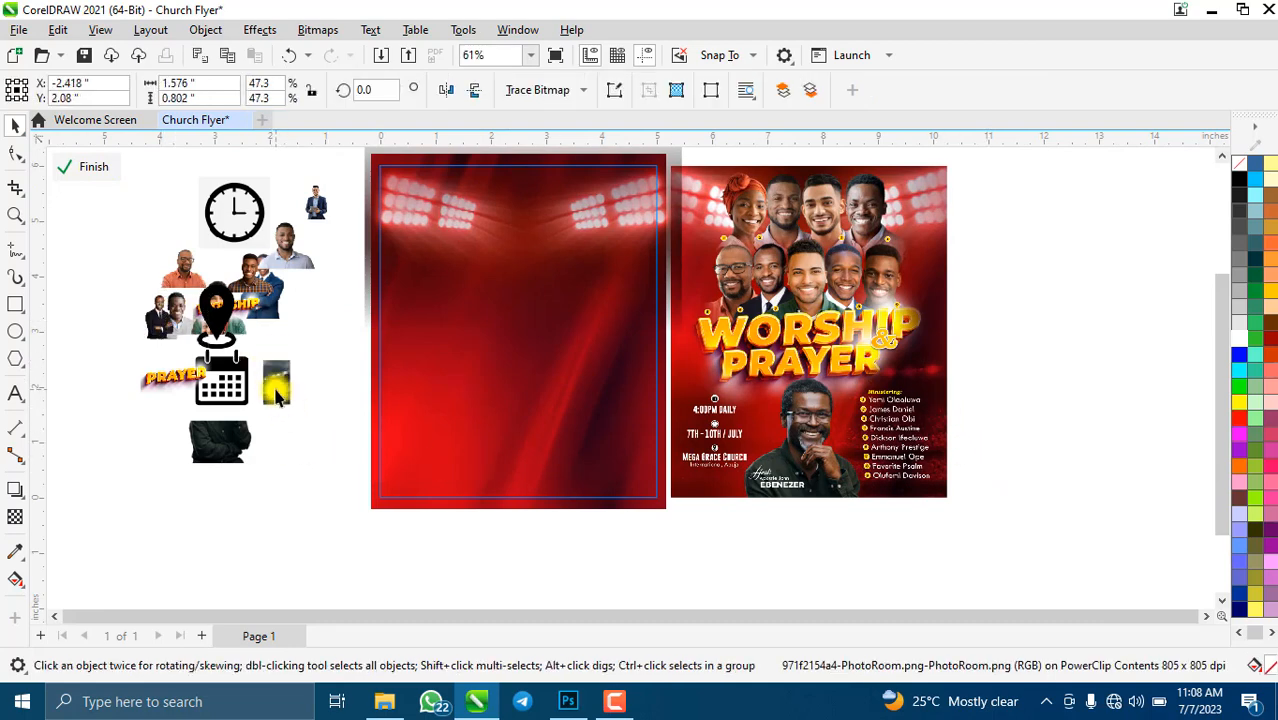
drag(278, 397, 650, 505)
drag(528, 463, 705, 505)
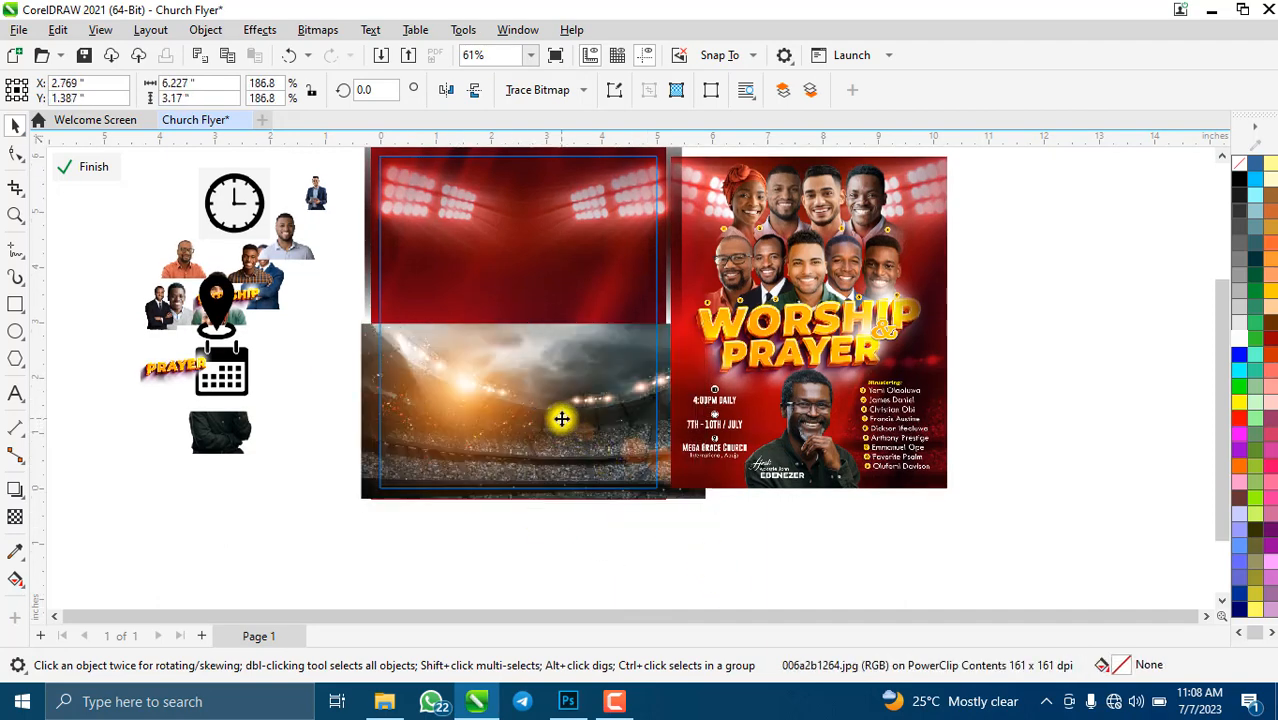
drag(562, 419, 556, 432)
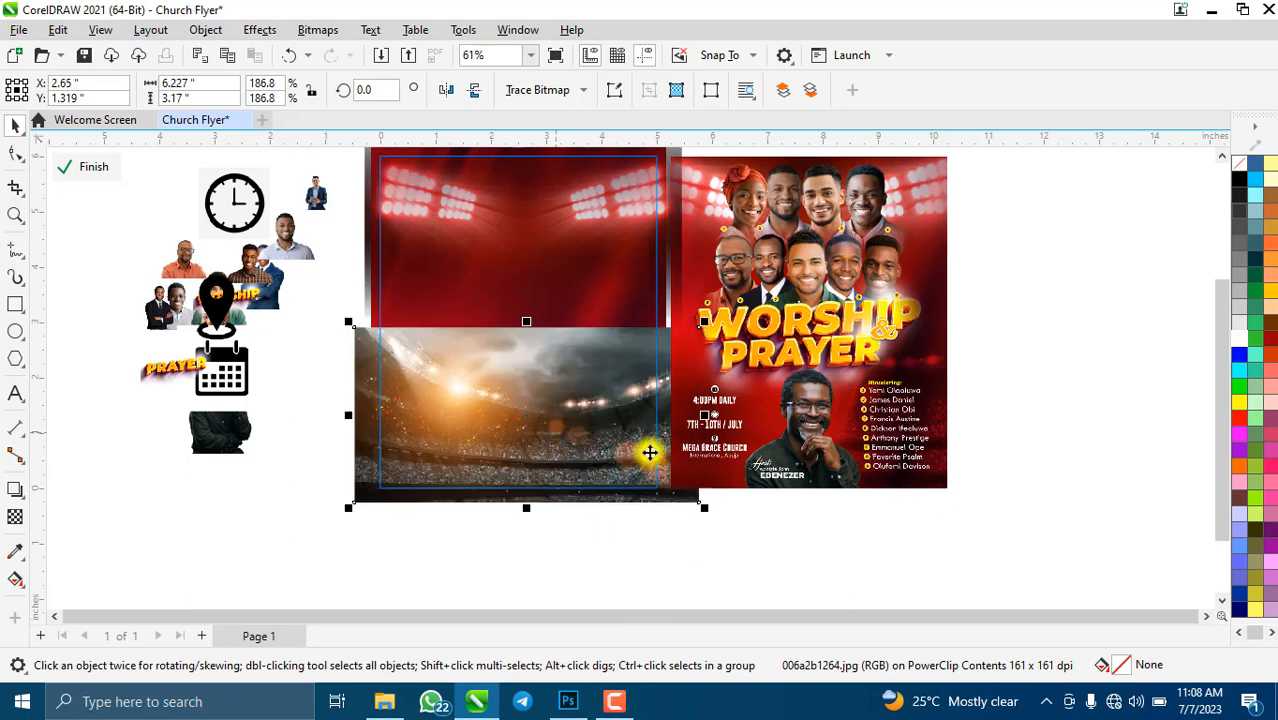
- Fade the crowd photo's top into the red backdrop with a fountain transparency, adjusting its start and end
click(15, 517)
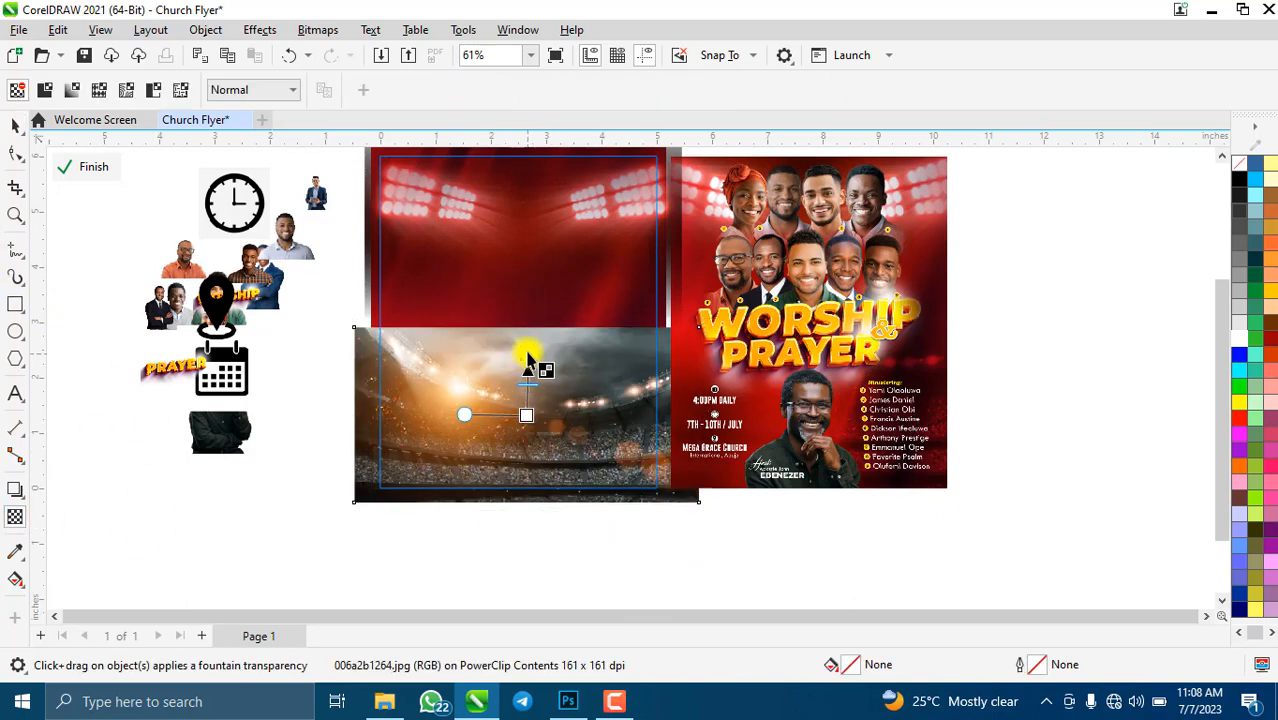
drag(530, 352, 524, 428)
drag(528, 348, 521, 366)
scroll(540, 405, up, 3)
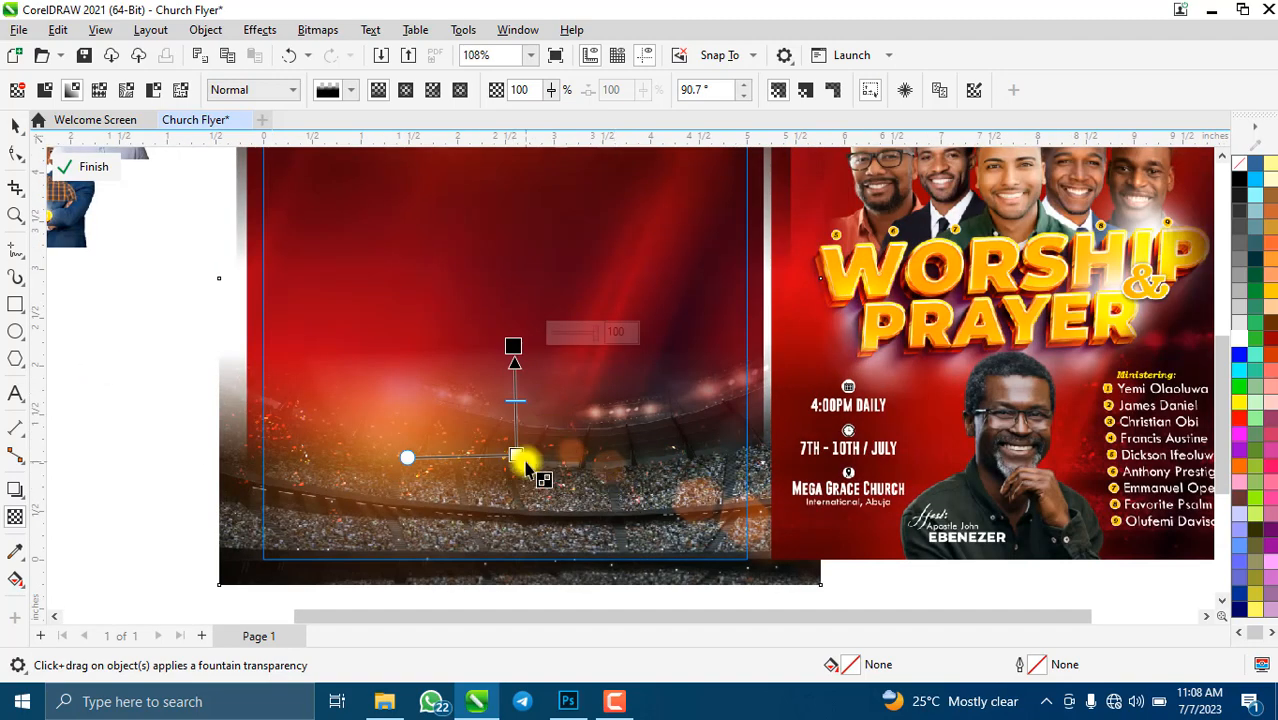
drag(516, 456, 512, 464)
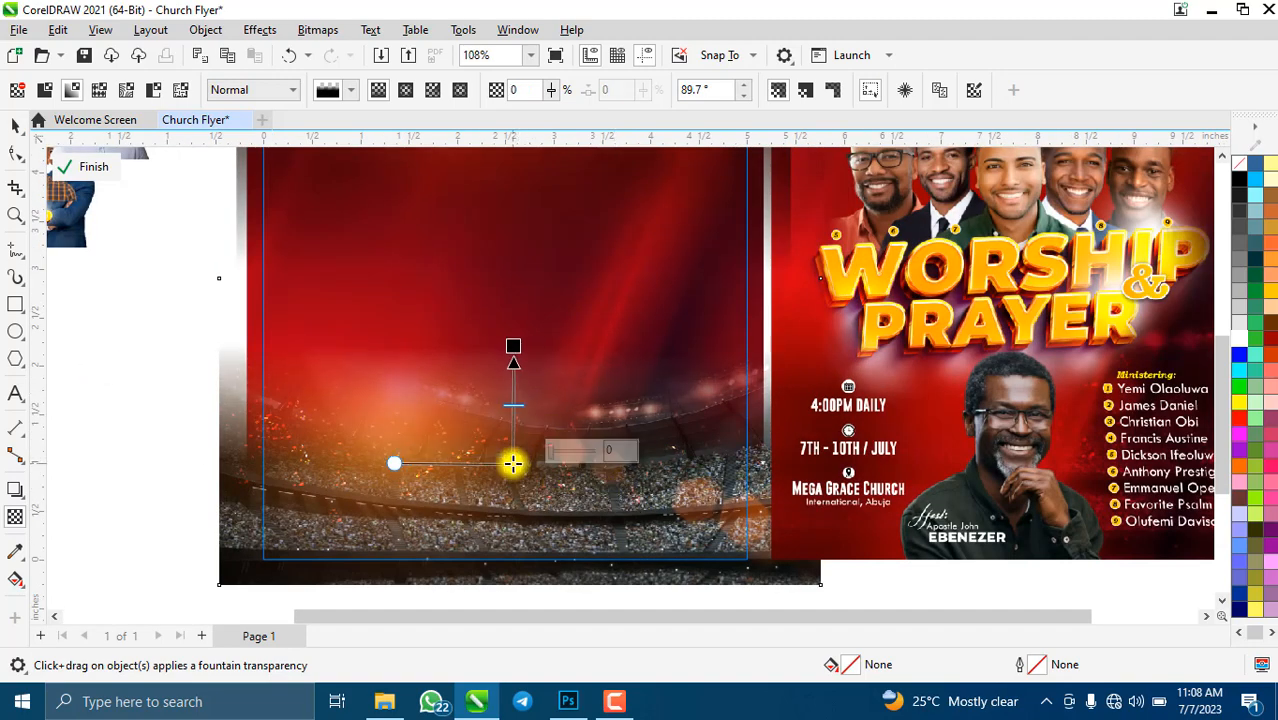
scroll(508, 434, down, 4)
scroll(515, 440, up, 3)
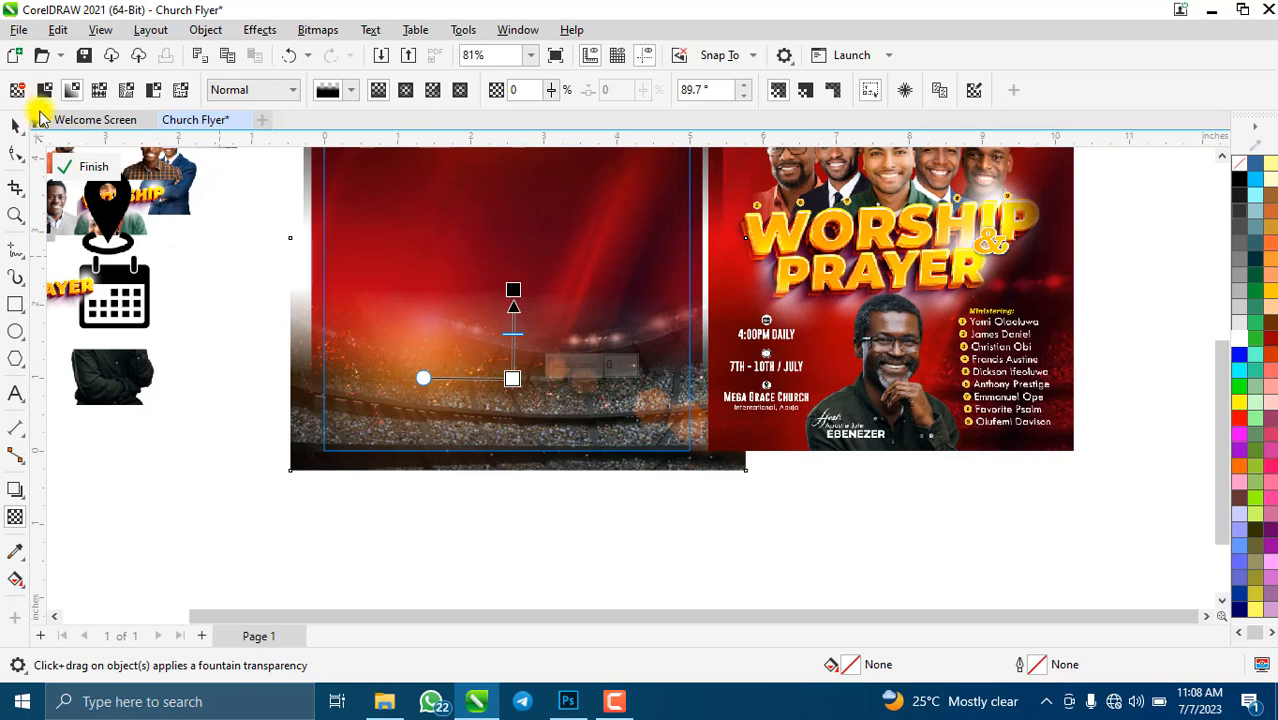
click(12, 130)
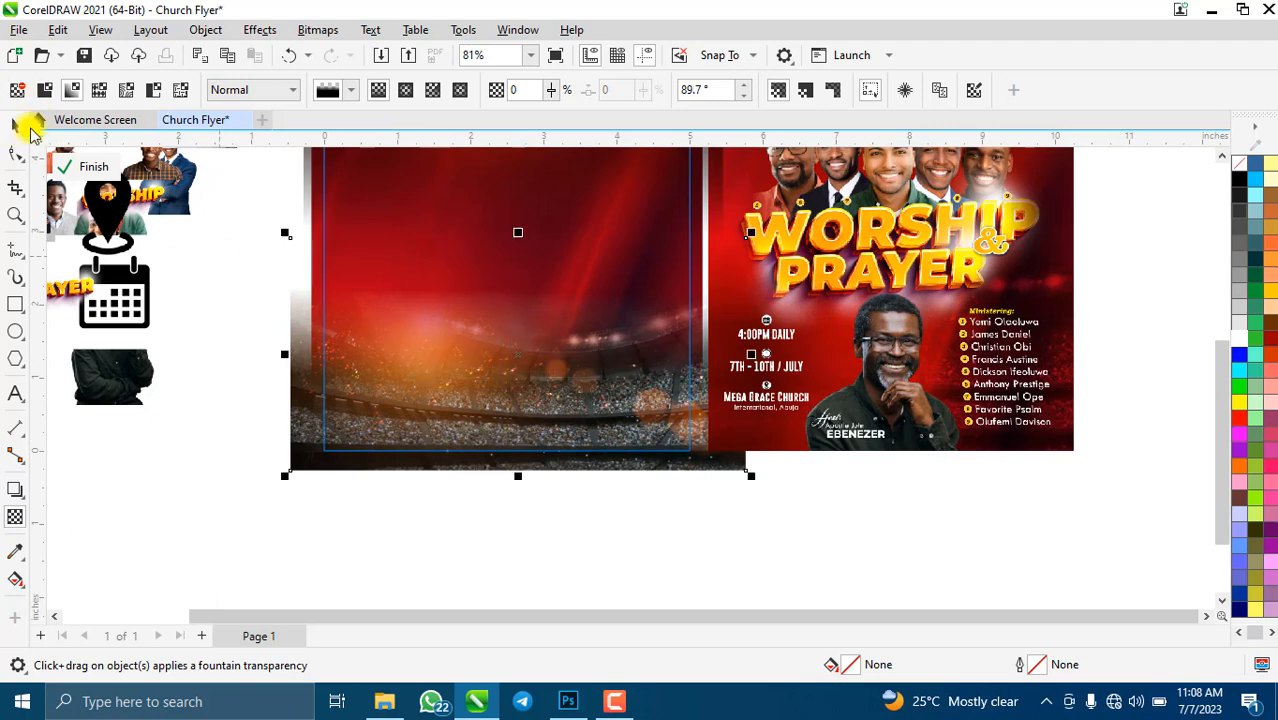
- Convert the crowd image via Bitmaps > Convert to Bitmap at 500 dpi, then apply uniform transparency 50
click(322, 32)
click(325, 51)
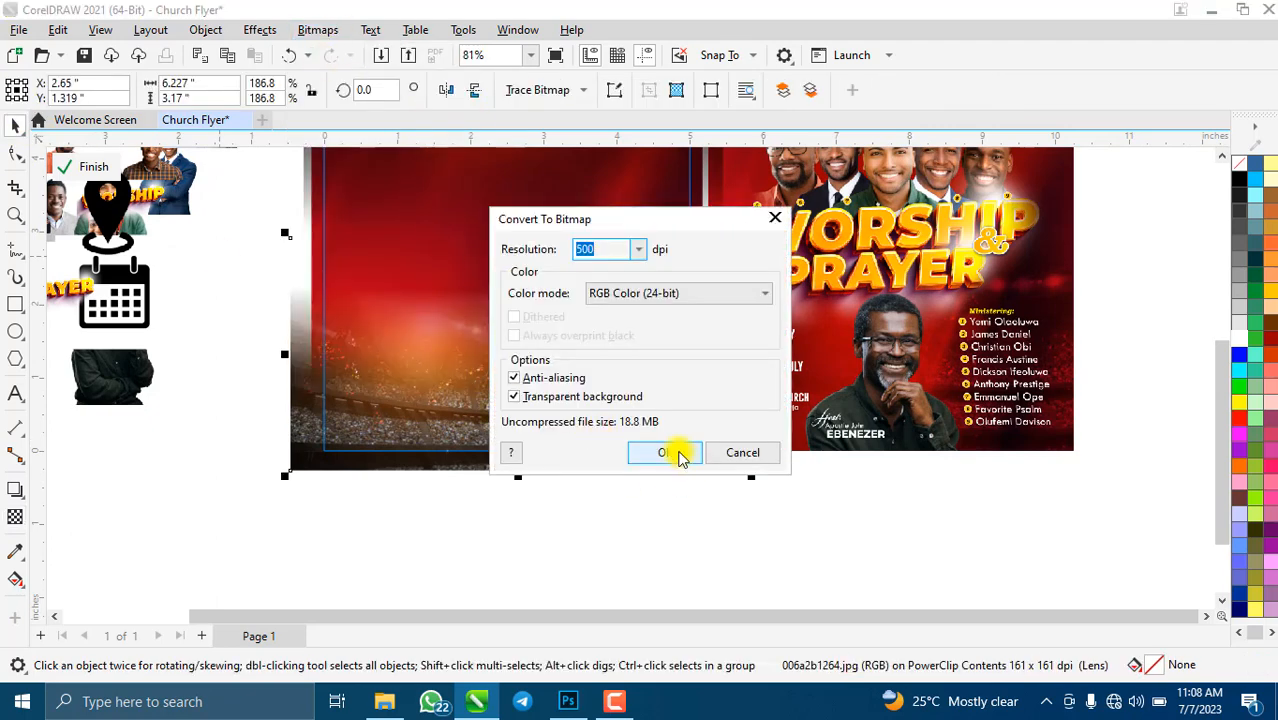
click(679, 456)
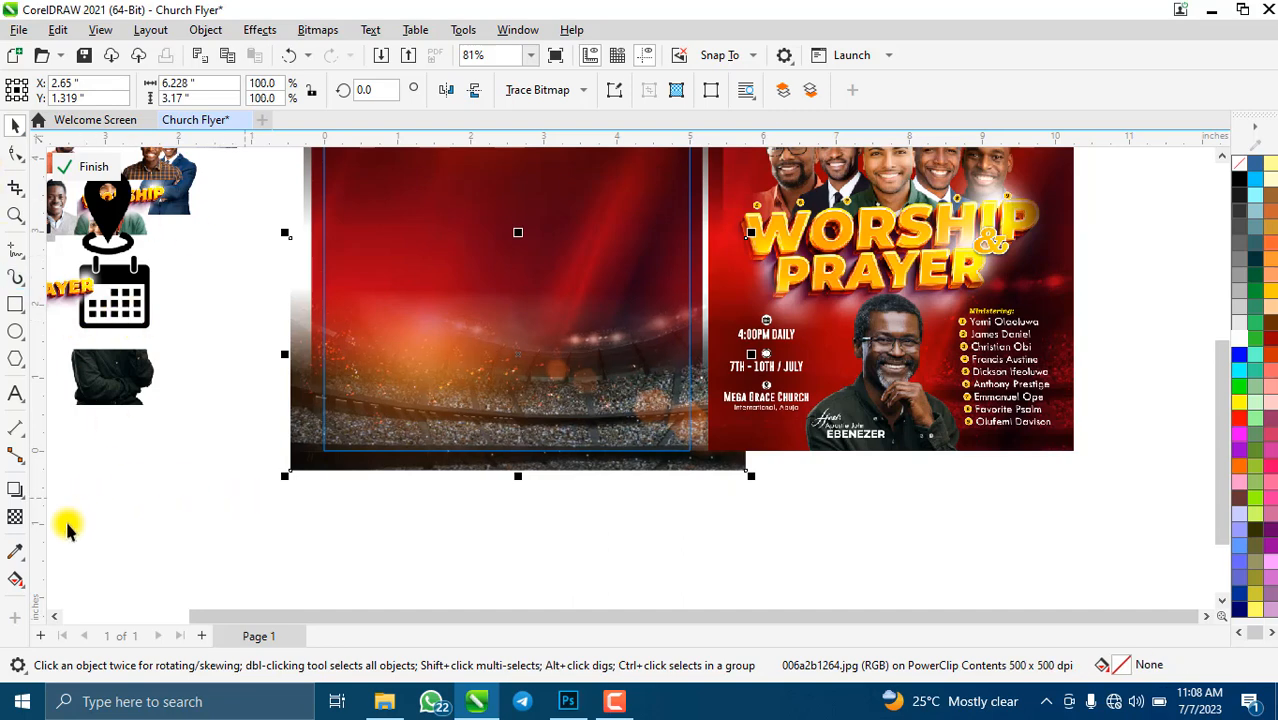
click(14, 517)
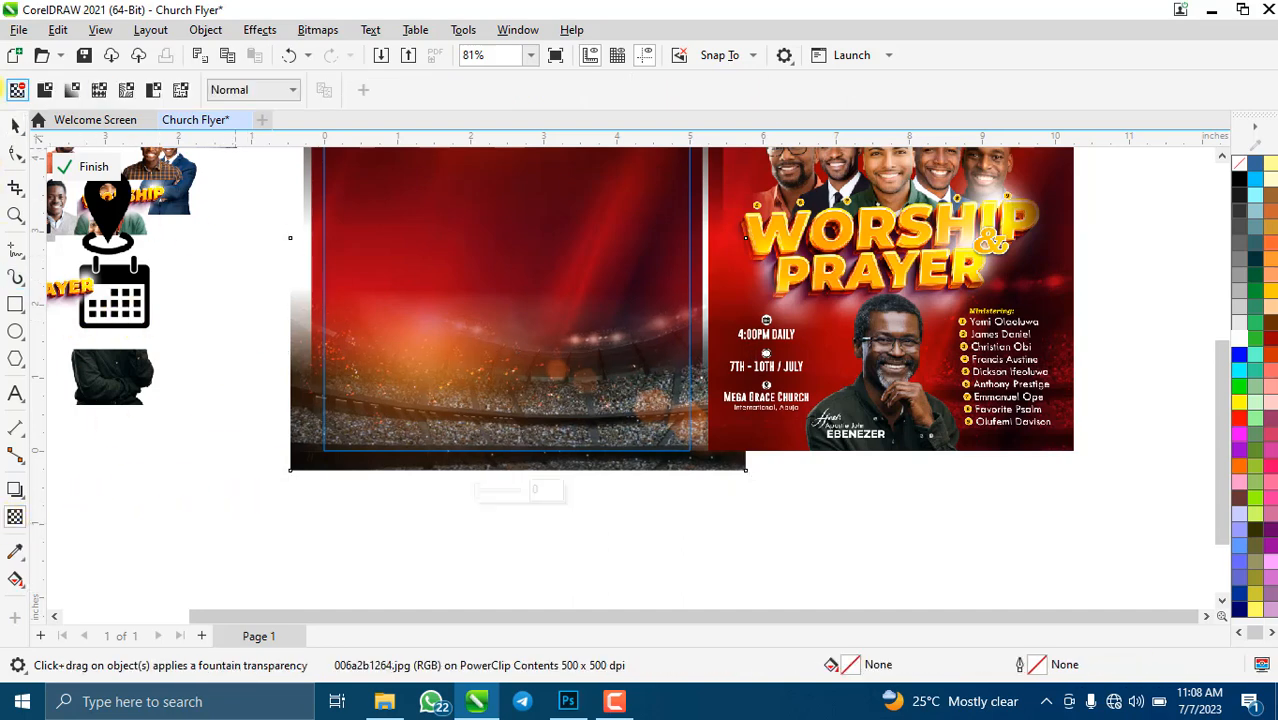
click(48, 92)
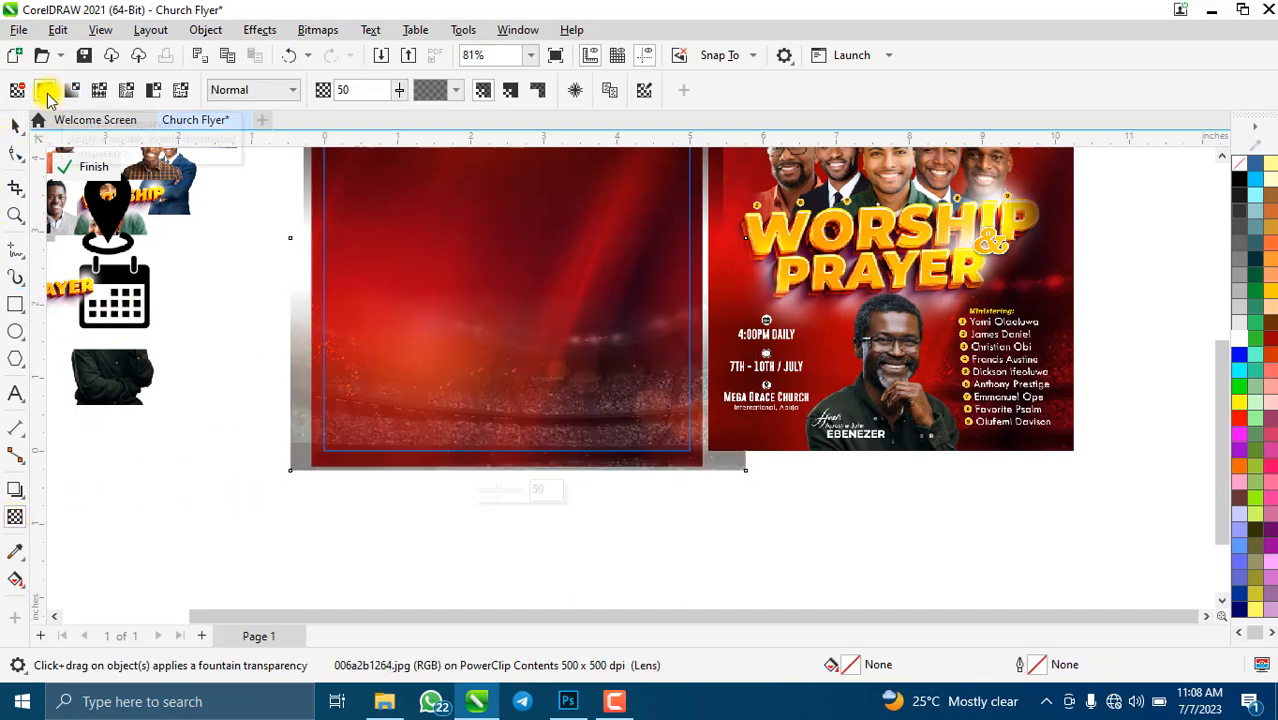
- Set the transparency merge mode to Overlay, scale the background to 103% and shift it left
click(262, 88)
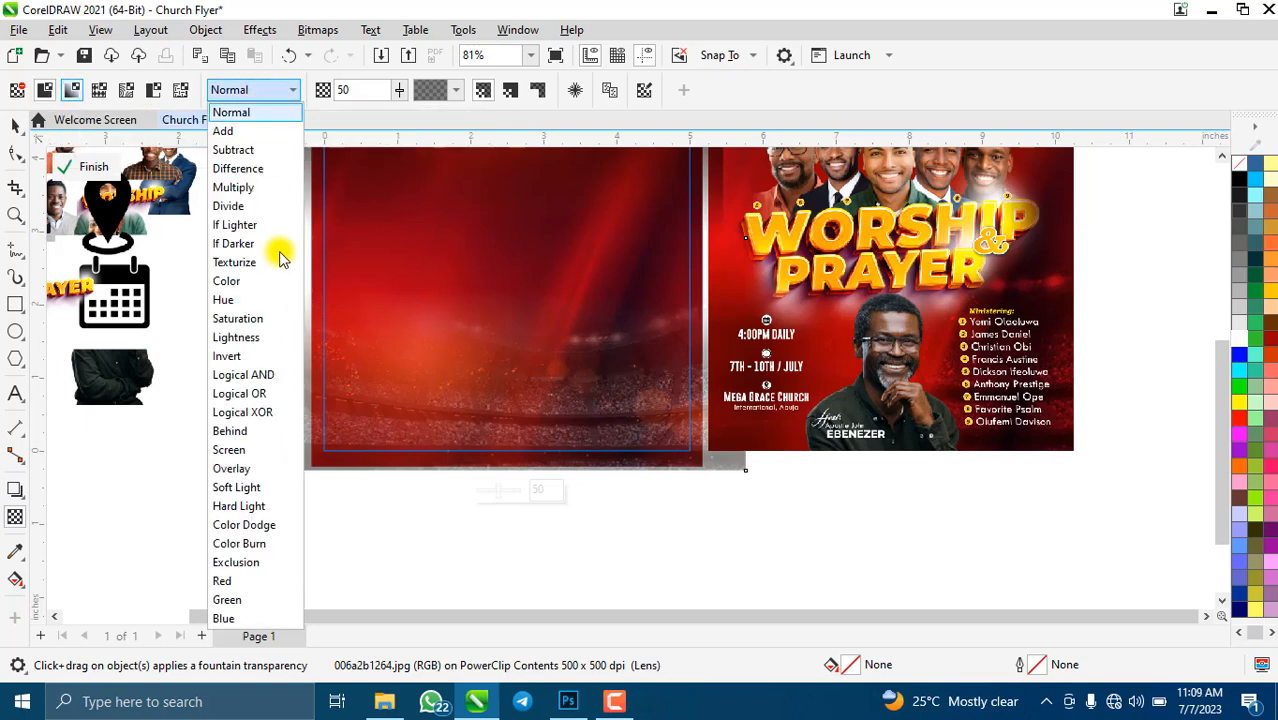
click(247, 471)
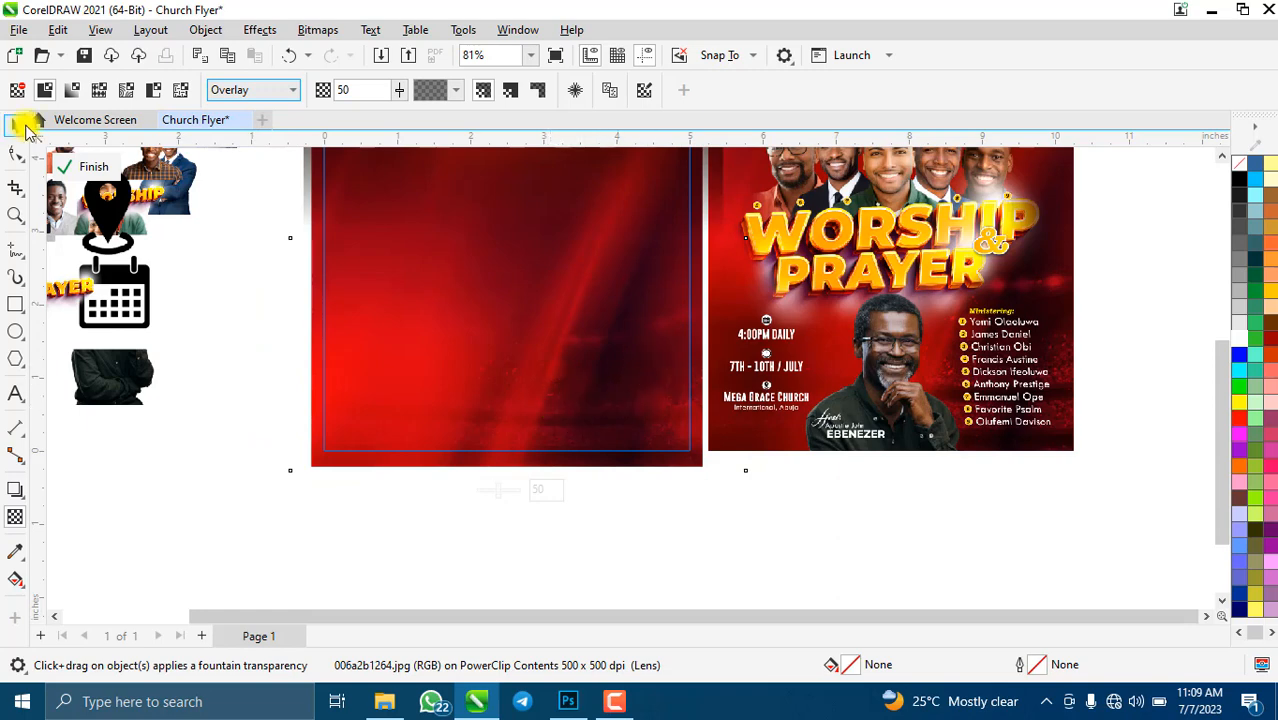
click(16, 125)
scroll(576, 274, down, 2)
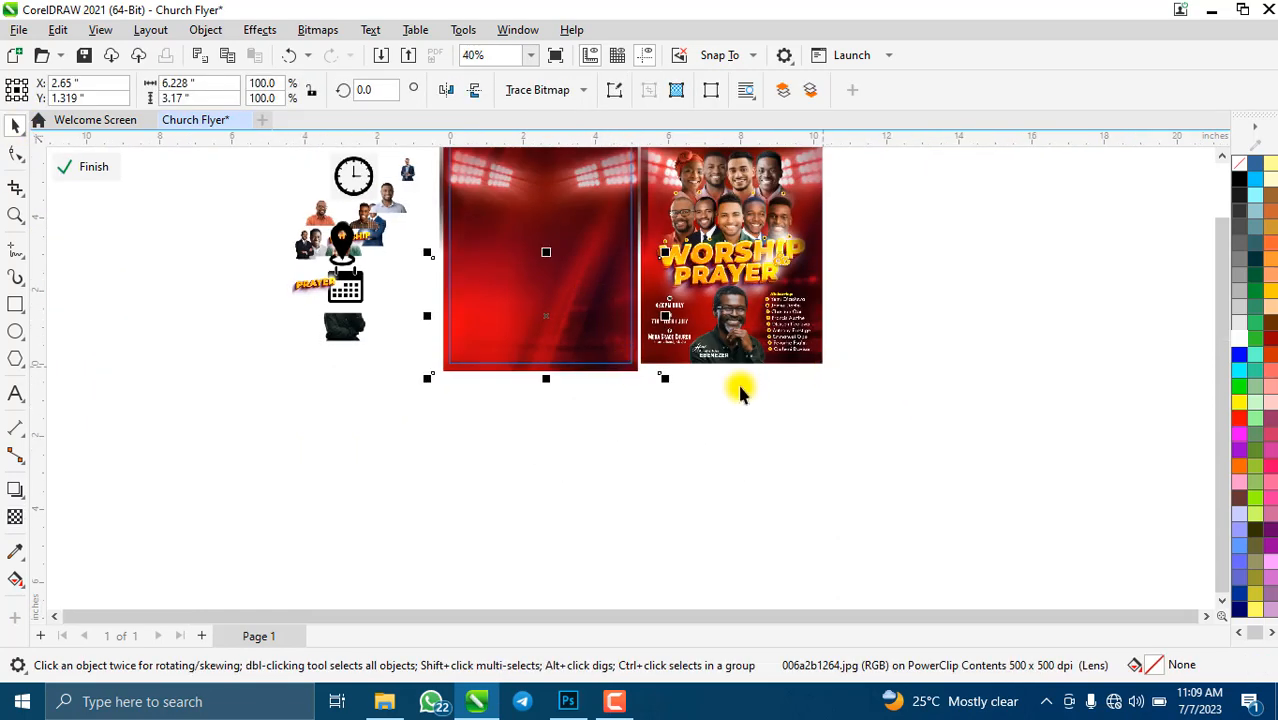
mouse_move(665, 381)
mouse_down()
mouse_move(685, 399)
mouse_move(671, 384)
mouse_up()
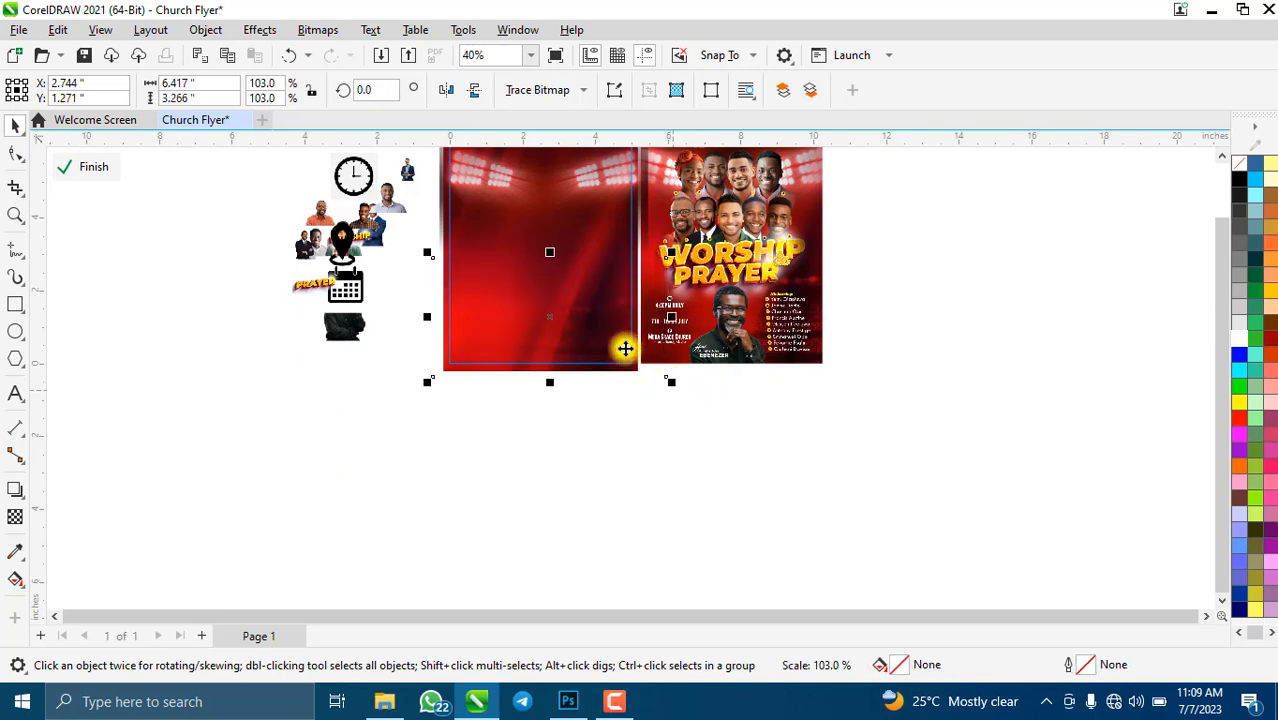
drag(602, 340, 594, 341)
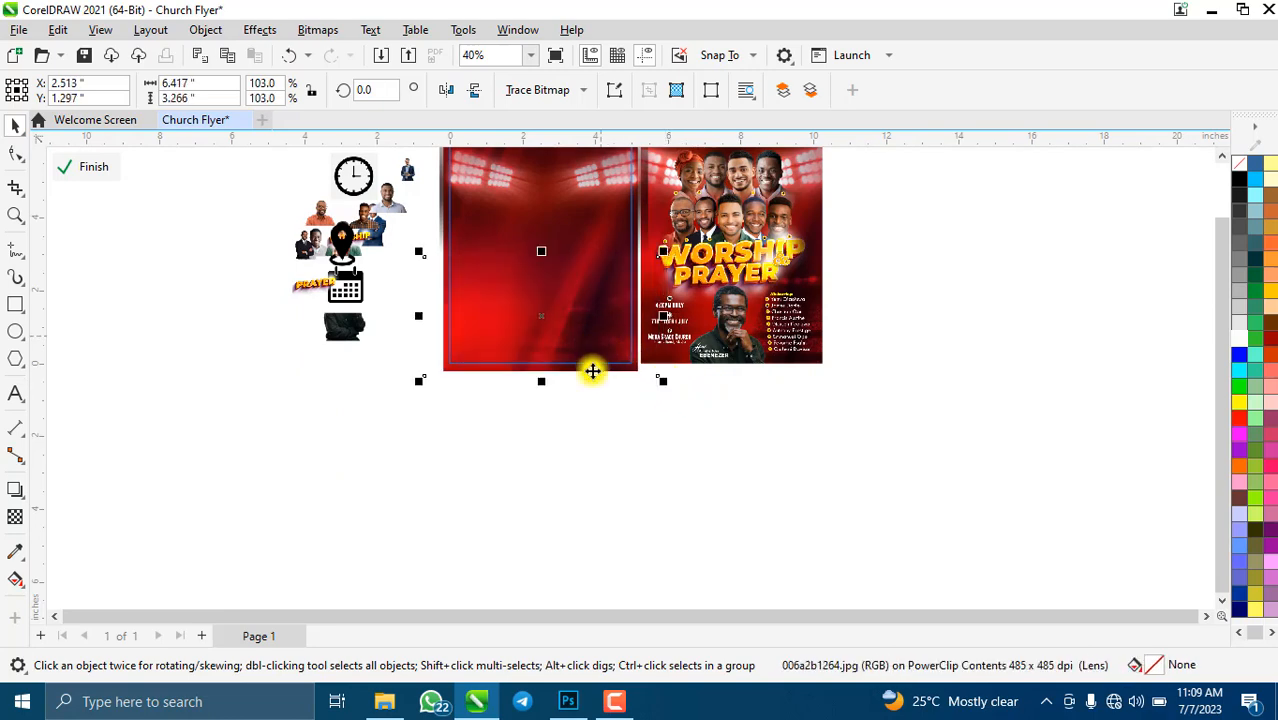
- Drag the location-pin icon lower in the pile of graphics
scroll(575, 220, up, 1)
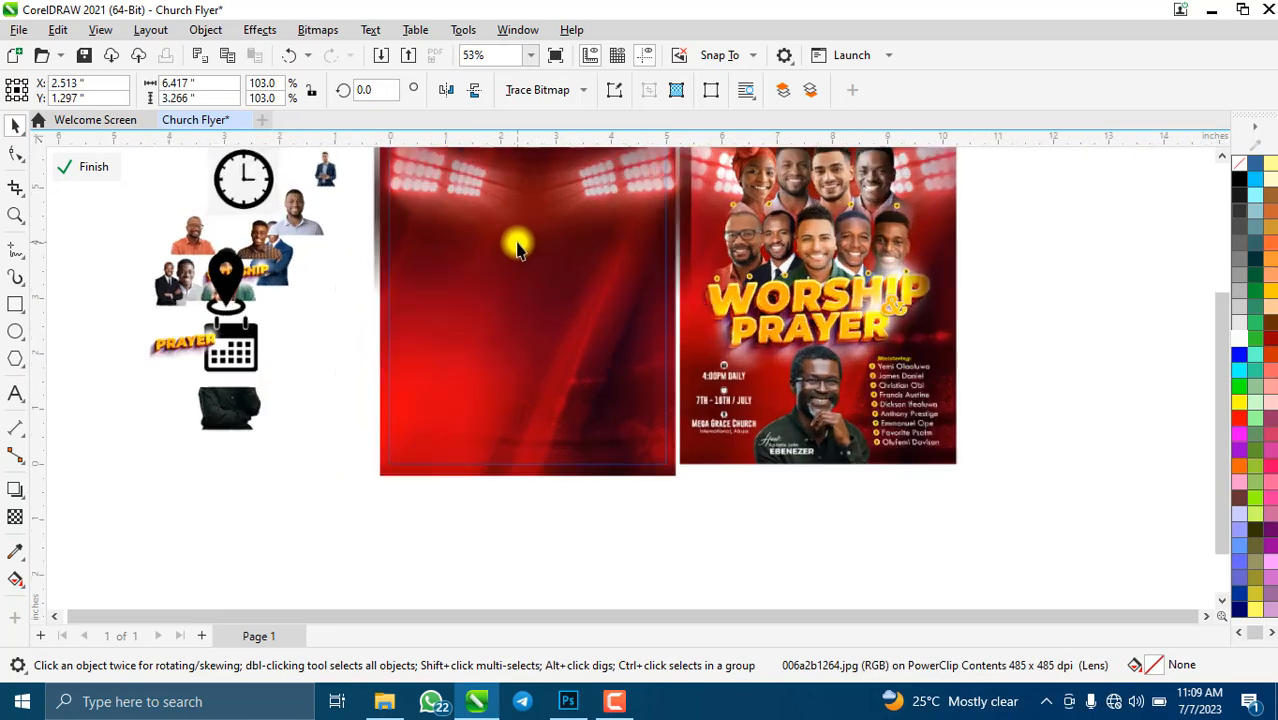
scroll(516, 242, down, 1)
scroll(528, 285, up, 1)
scroll(503, 180, up, 1)
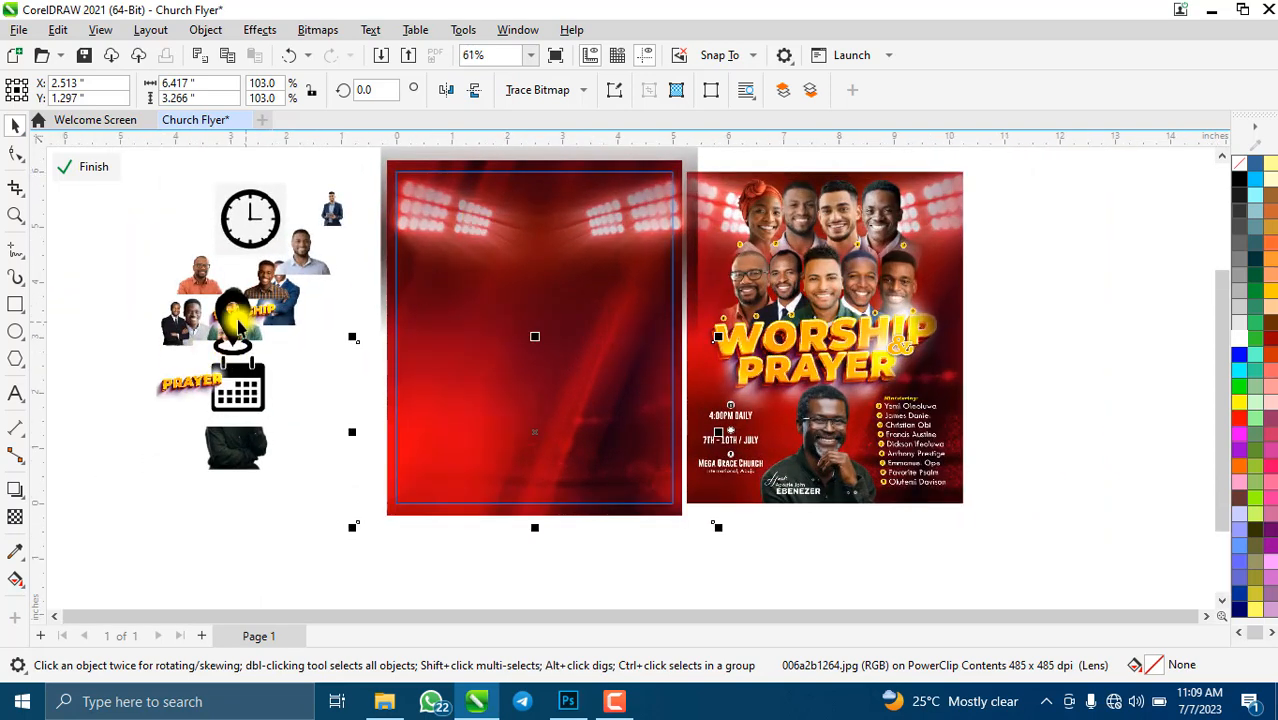
click(236, 318)
drag(240, 382, 163, 434)
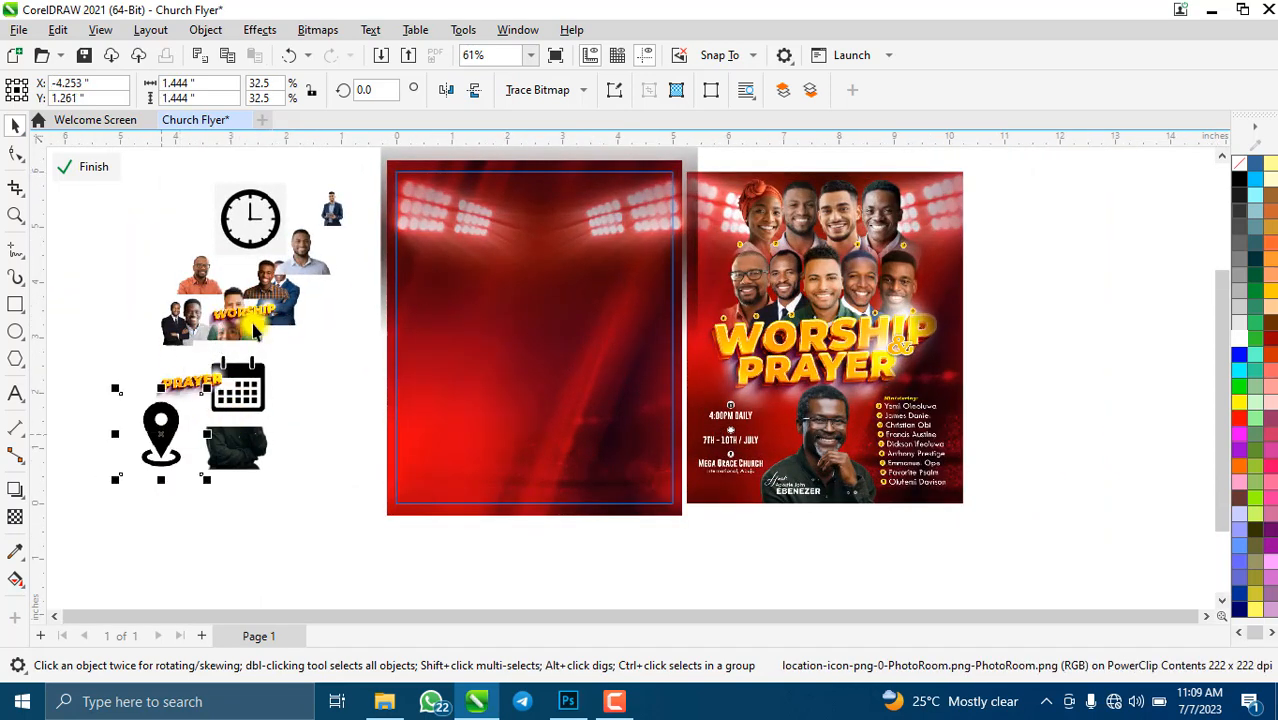
- Drag the WORSHIP text graphic out of the people cluster to sit next to the calendar icon
click(242, 317)
drag(245, 316, 305, 377)
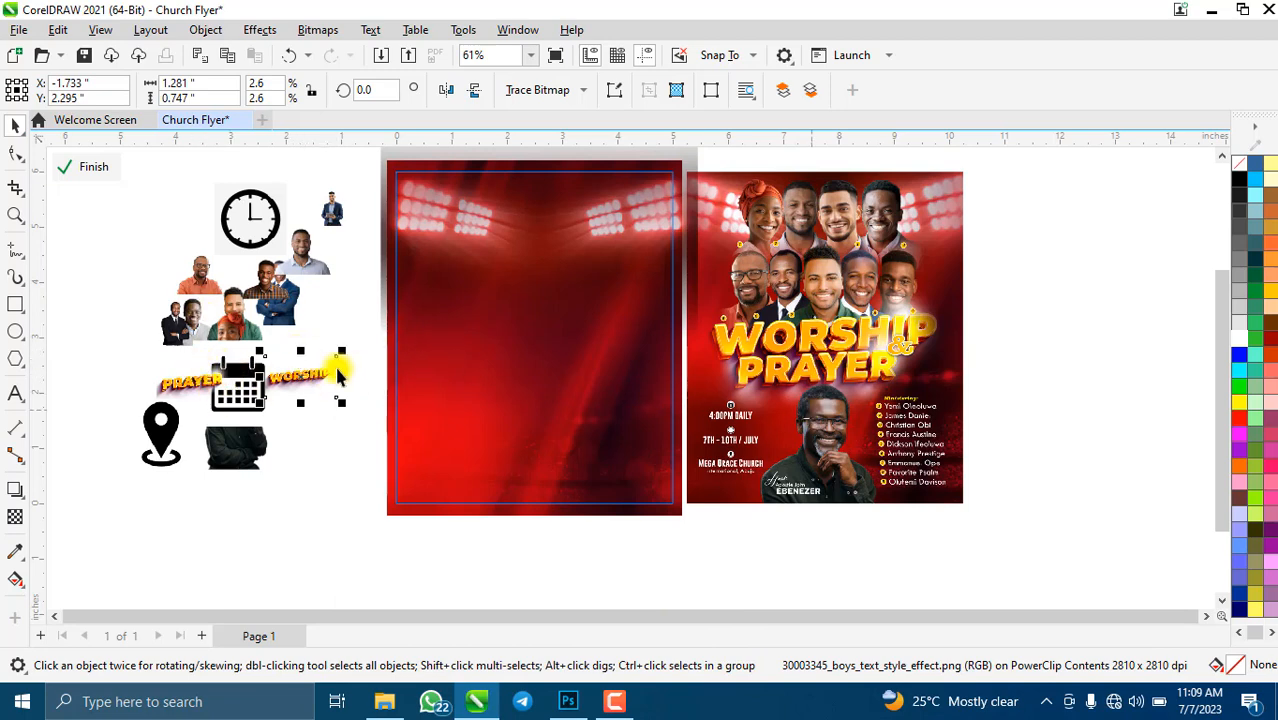
click(236, 330)
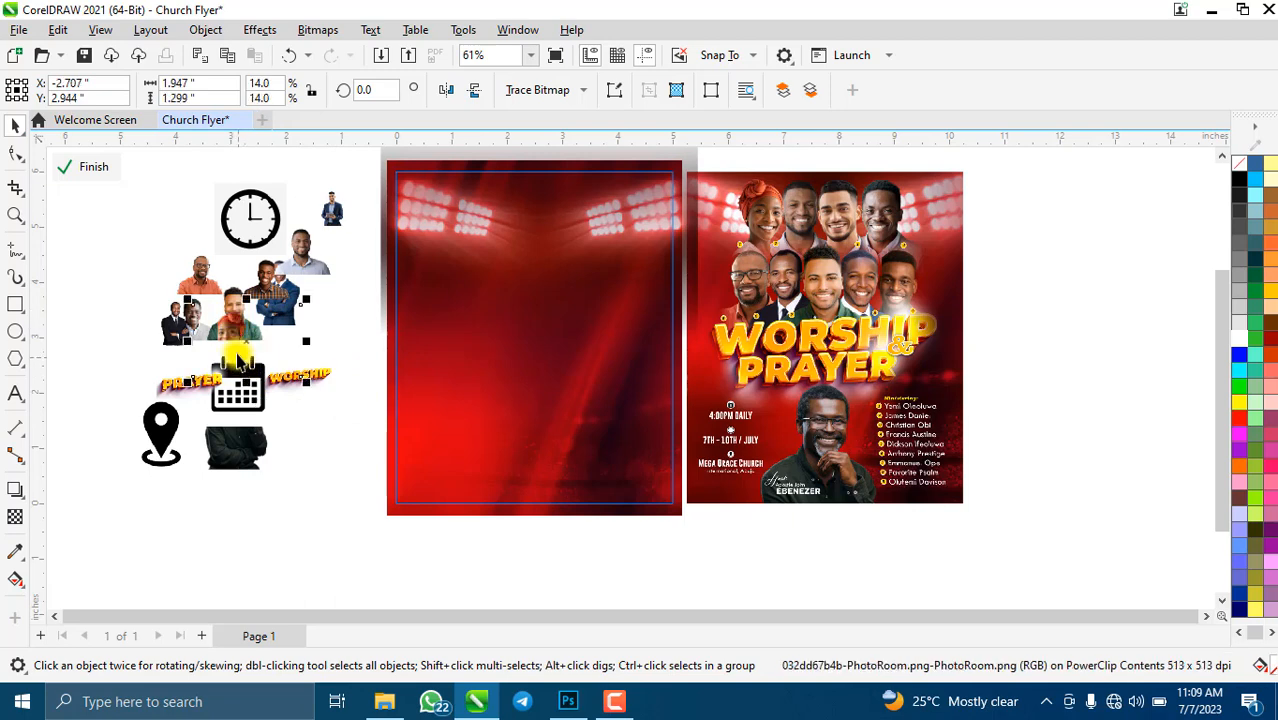
- Bring the green-shirted man's cut-out onto the background, scale it to 24.4% and centre it near the top
drag(247, 326, 490, 300)
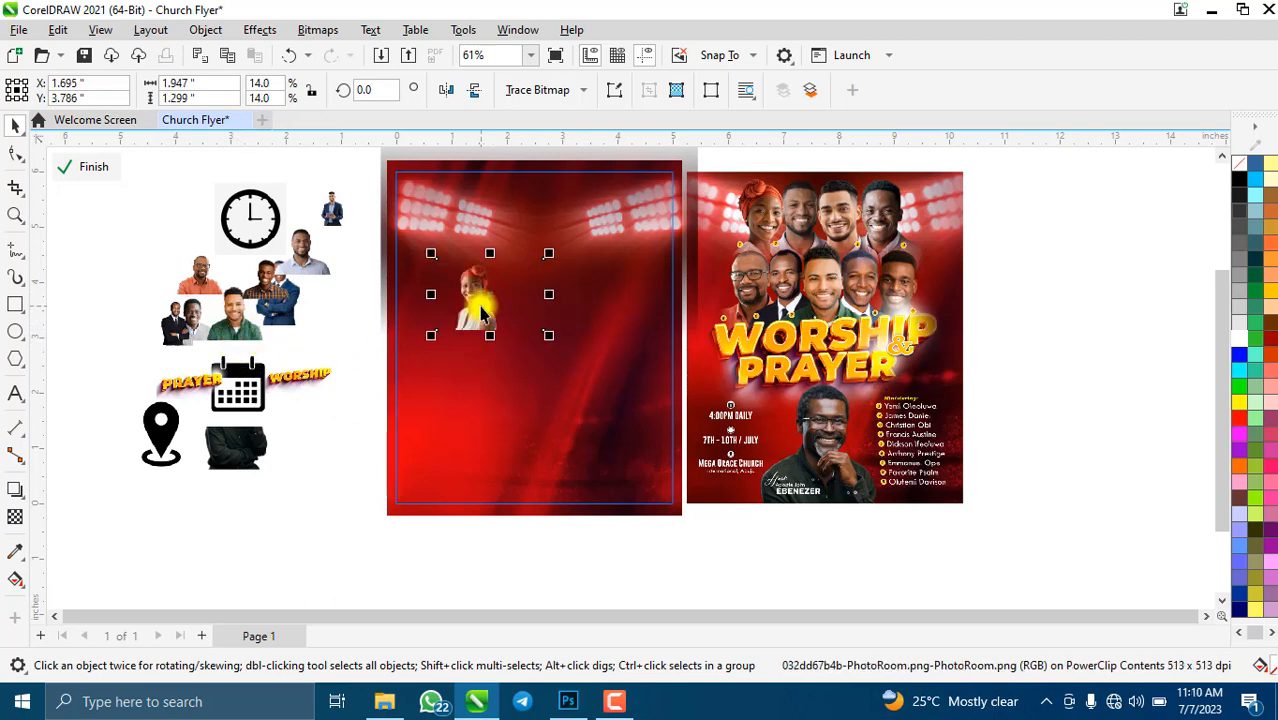
drag(486, 302, 906, 285)
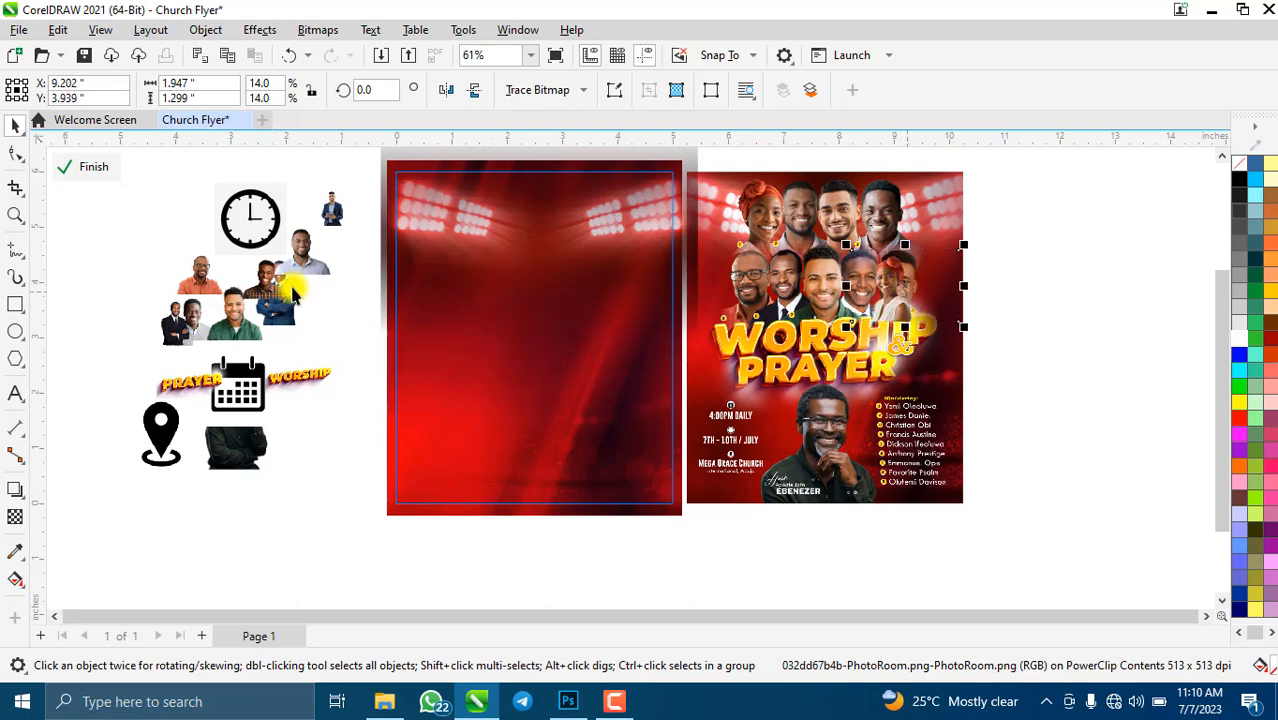
drag(220, 310, 529, 286)
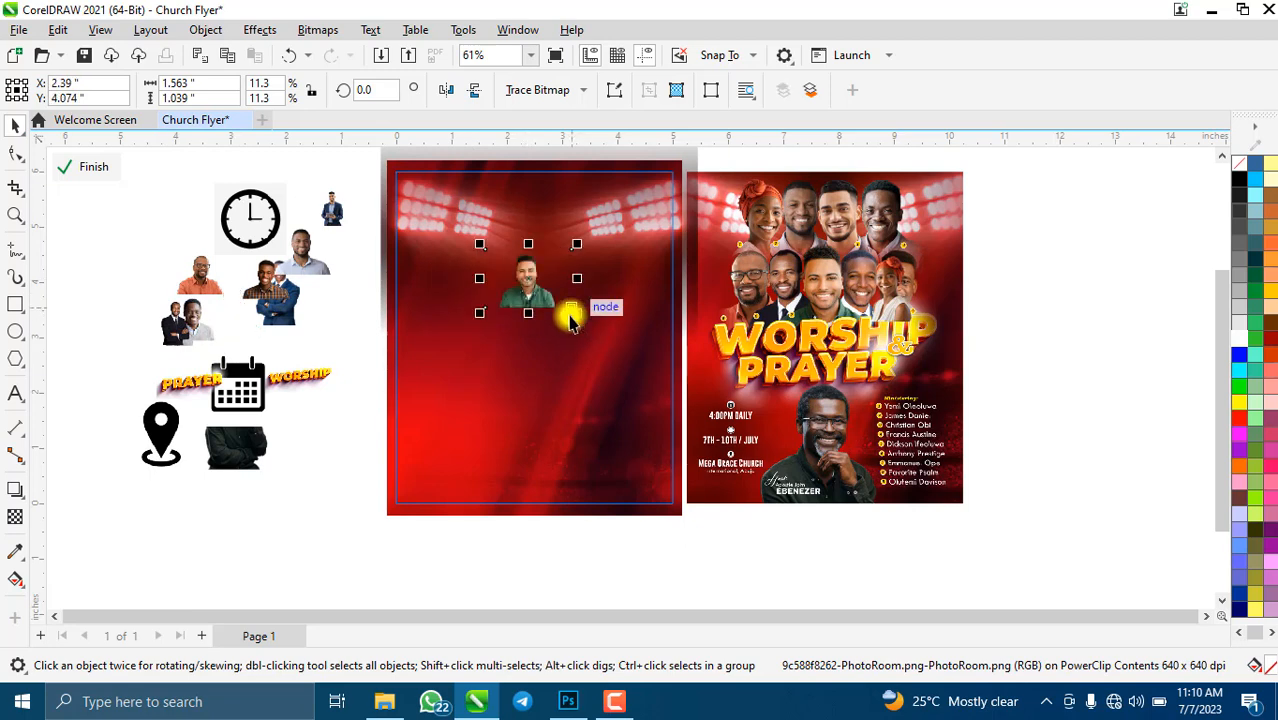
drag(581, 316, 673, 375)
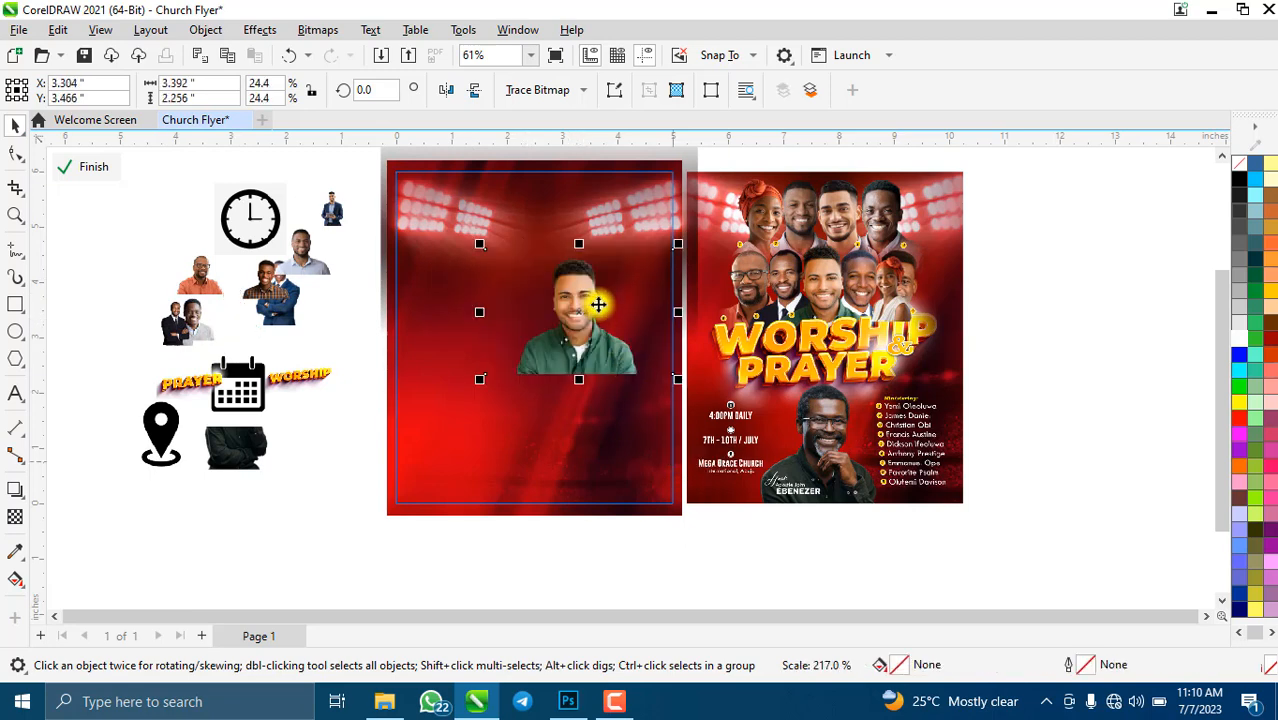
drag(600, 305, 537, 305)
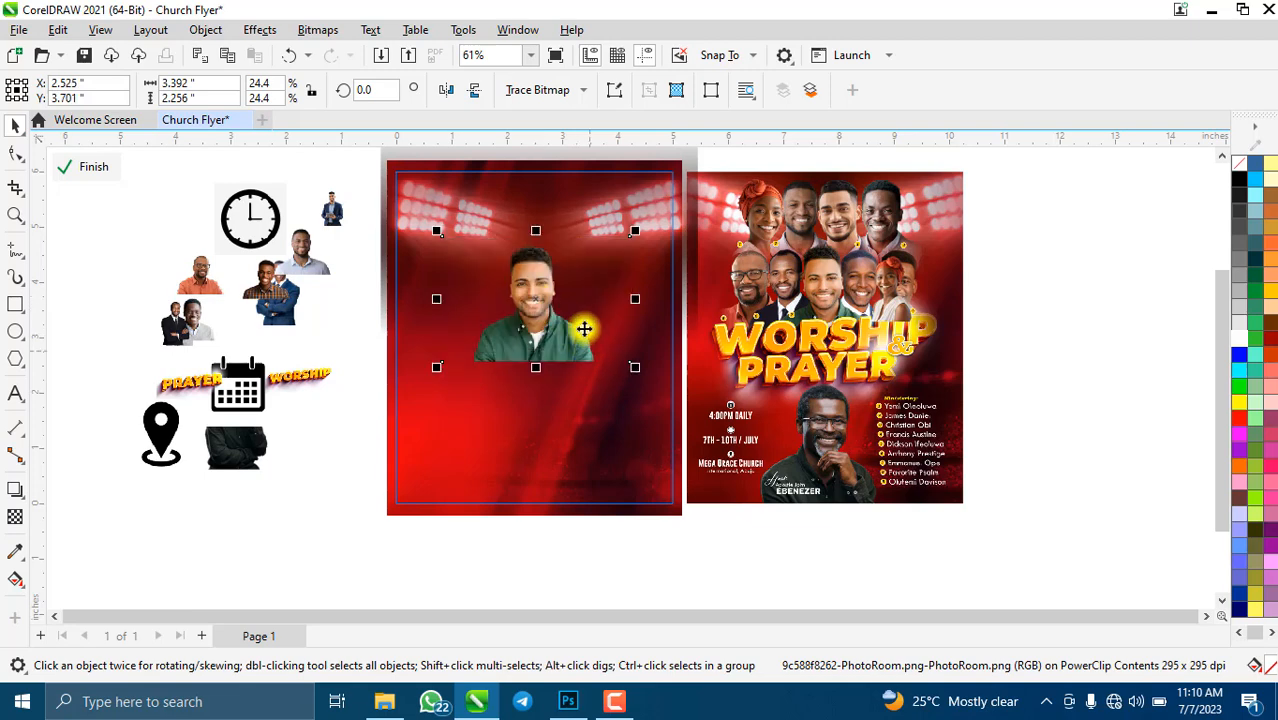
scroll(556, 235, down, 2)
scroll(528, 218, up, 2)
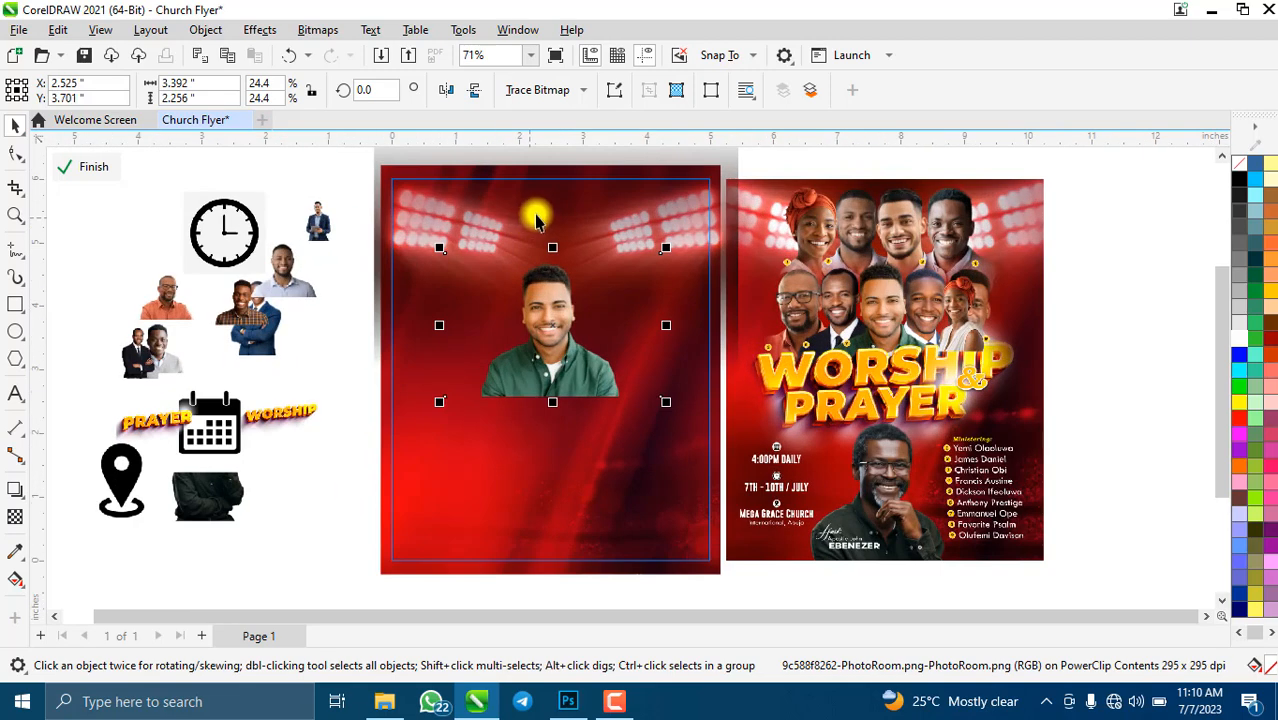
right_click(553, 325)
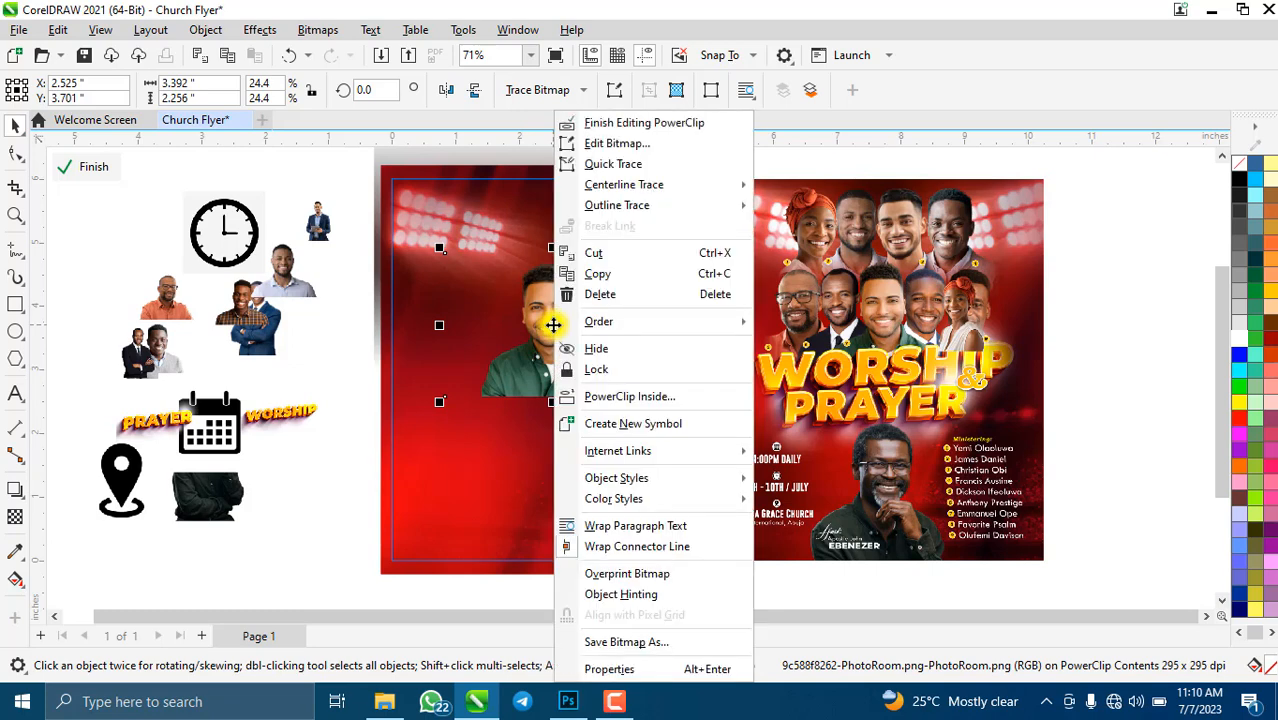
mouse_move(622, 328)
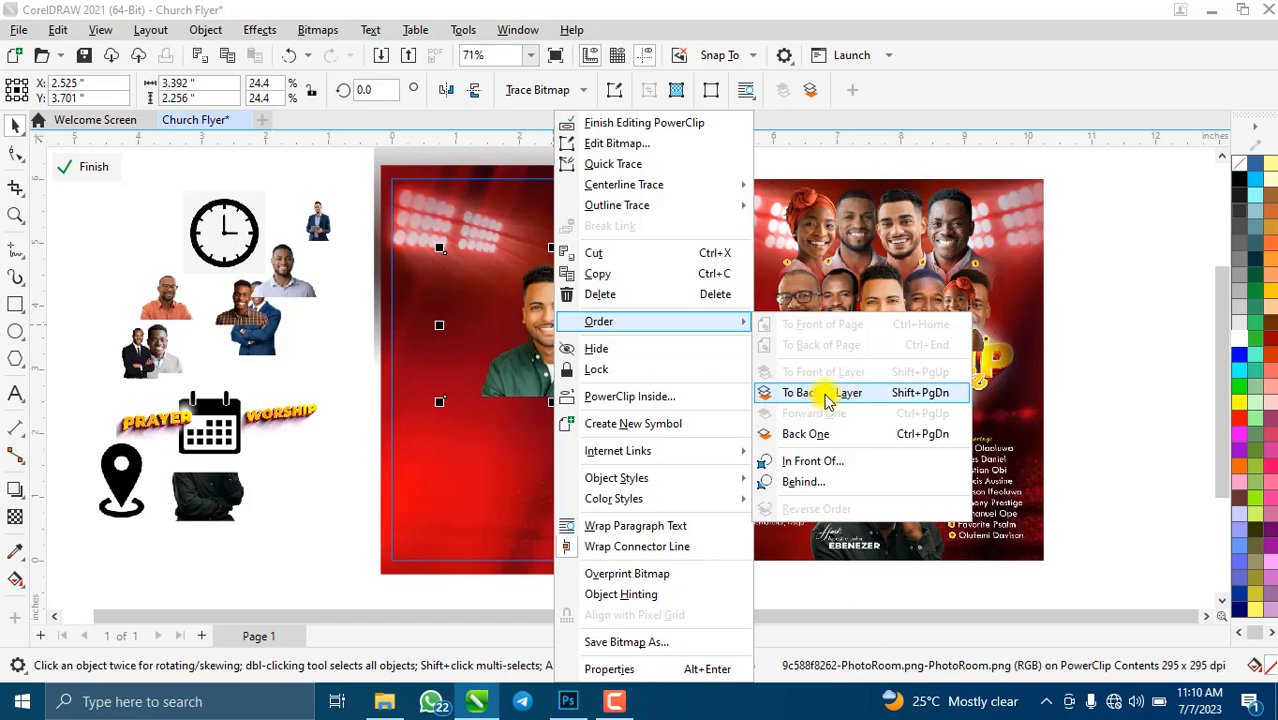
click(824, 393)
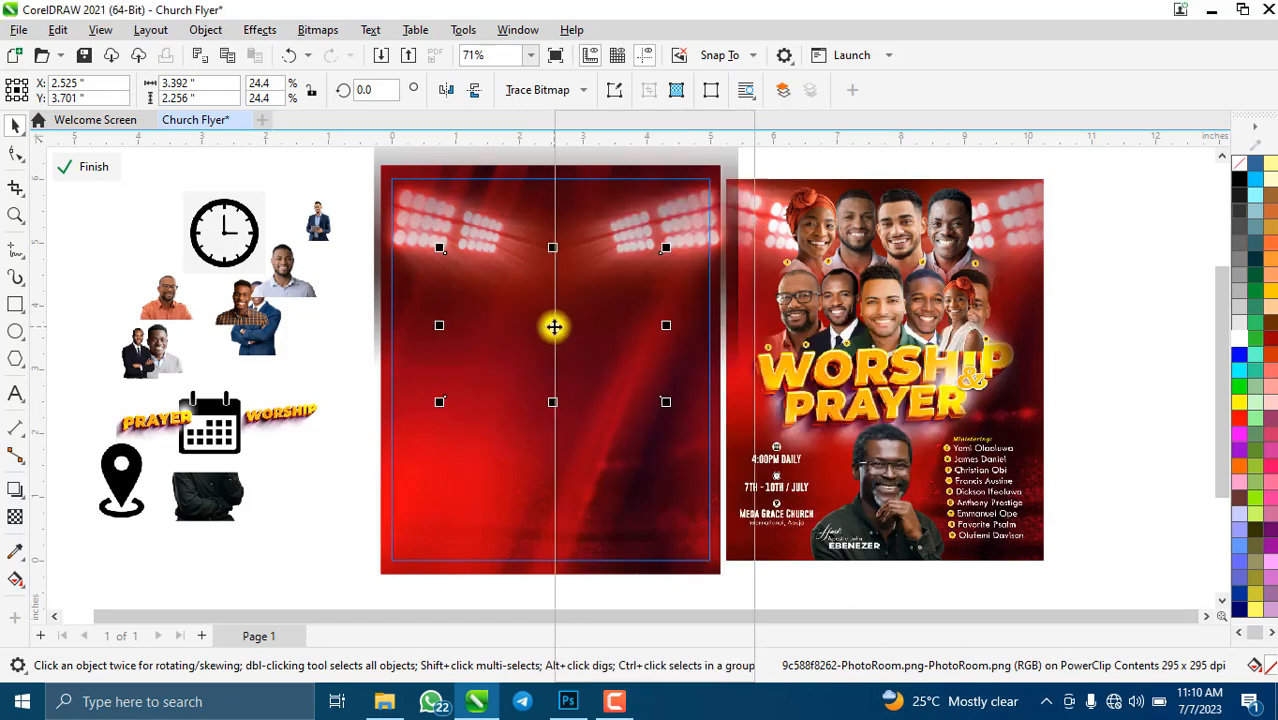
right_click(554, 326)
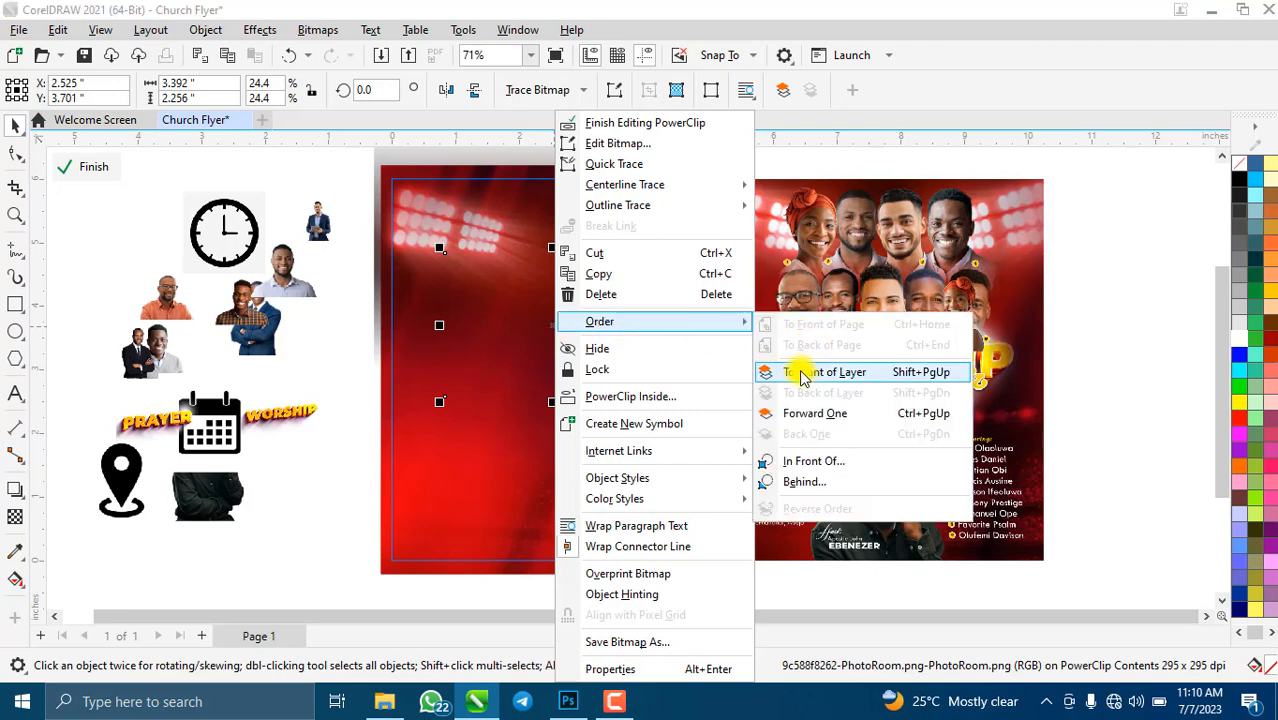
click(806, 372)
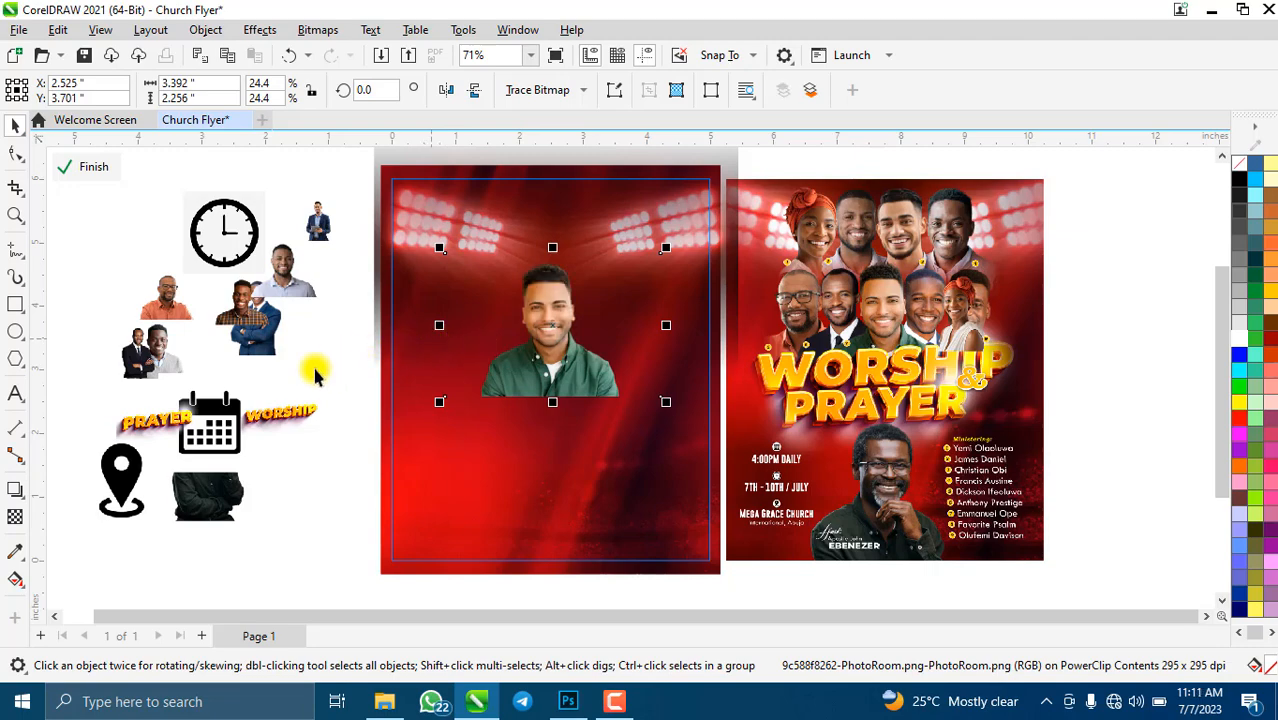
- Draw a crop box around the green-shirt man's head and chest, refining its left and right edges
scroll(540, 253, up, 2)
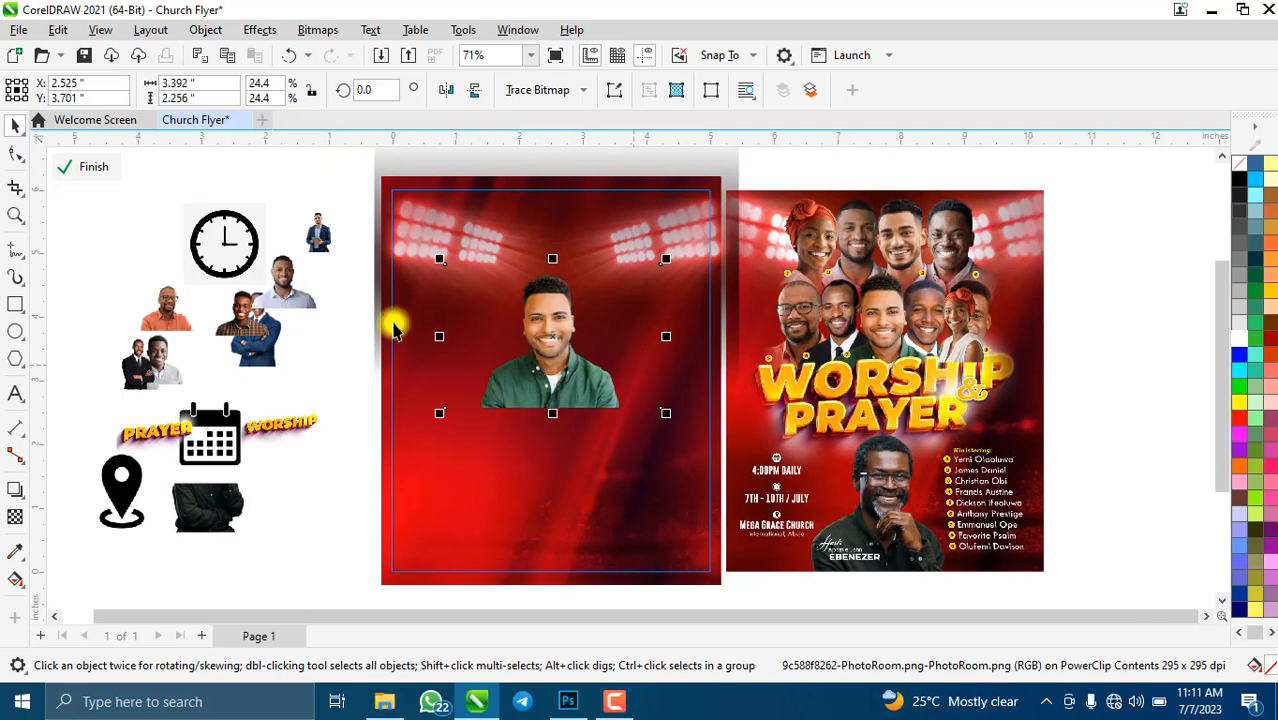
click(15, 190)
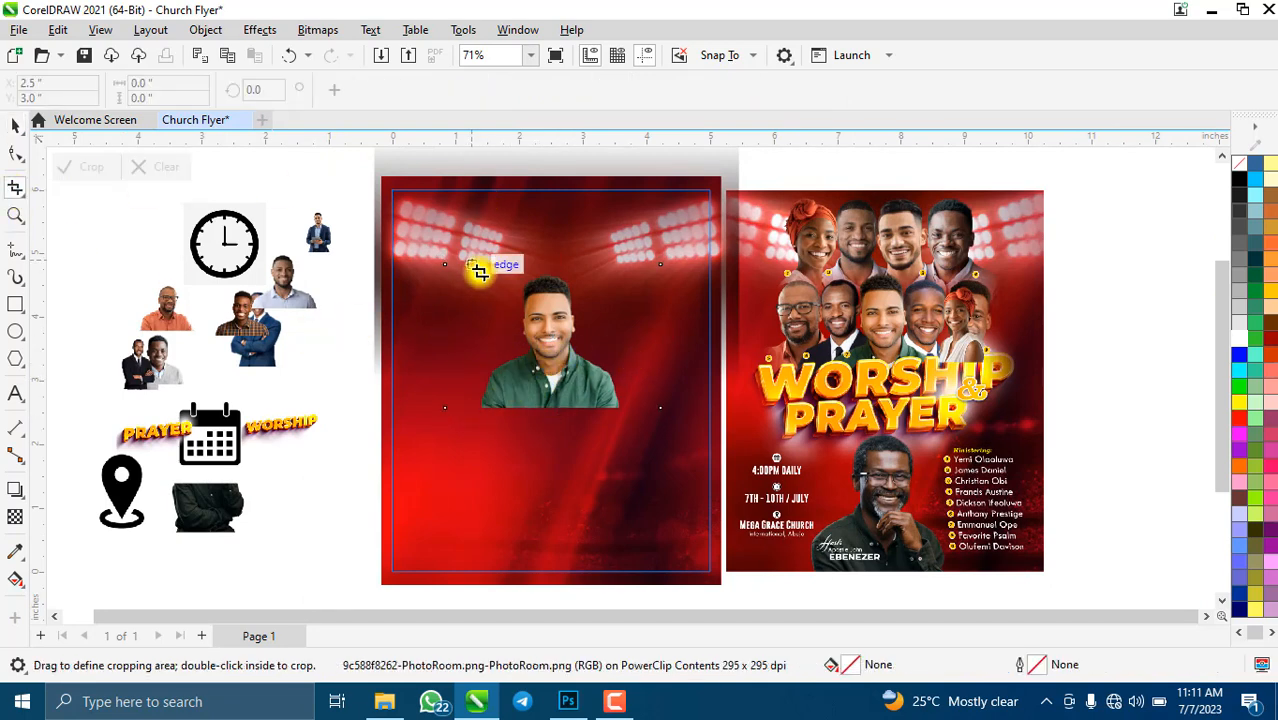
drag(484, 266, 619, 411)
scroll(484, 354, up, 4)
scroll(484, 354, up, 2)
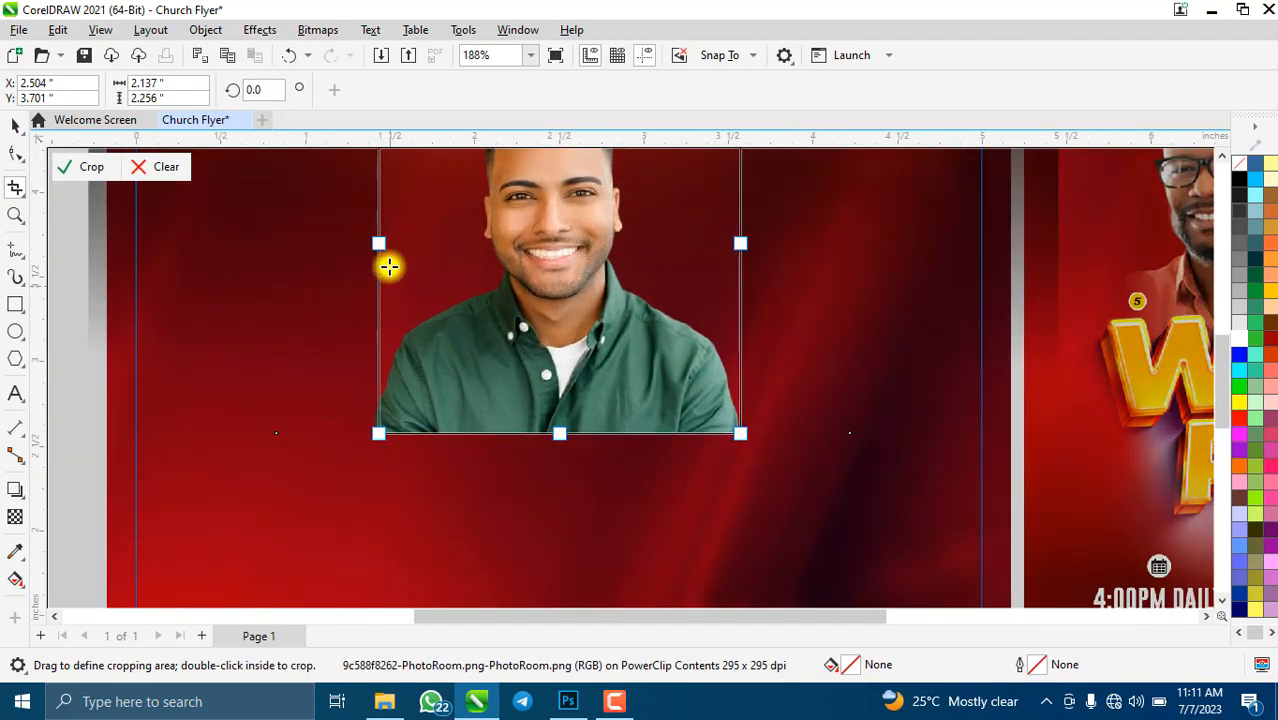
mouse_move(376, 248)
mouse_down()
mouse_move(362, 251)
mouse_move(374, 246)
mouse_up()
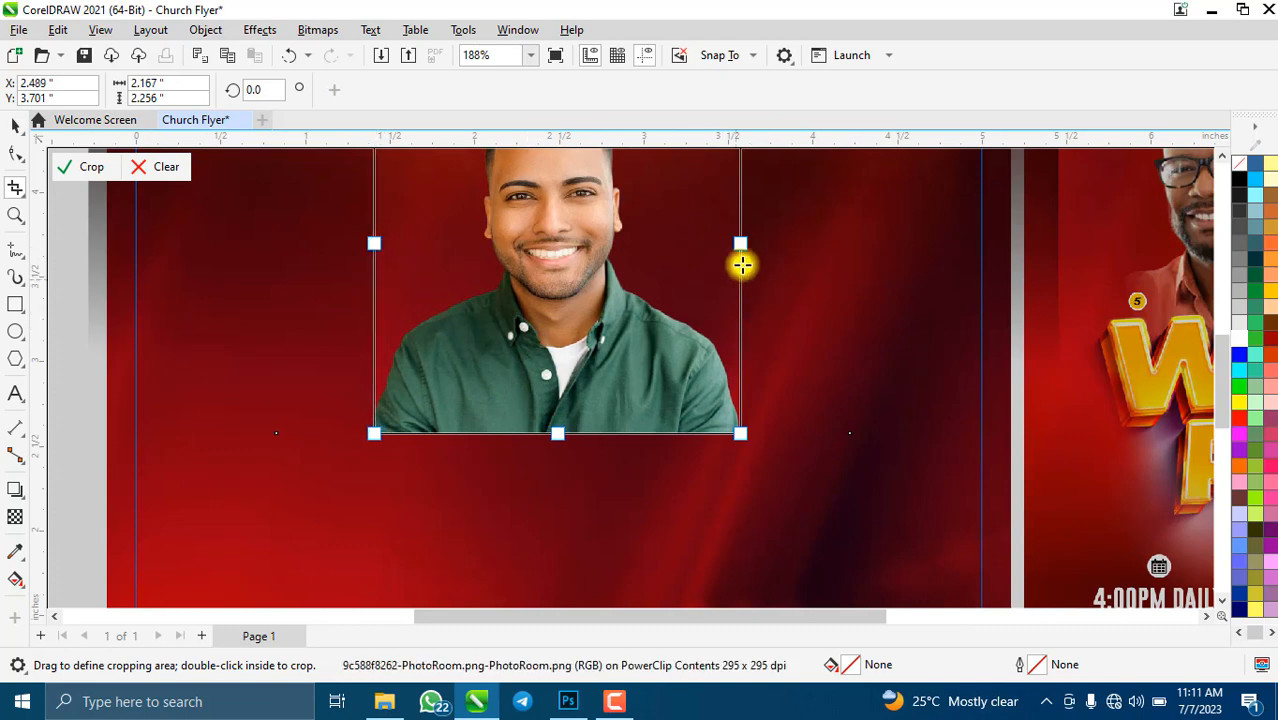
drag(741, 243, 738, 246)
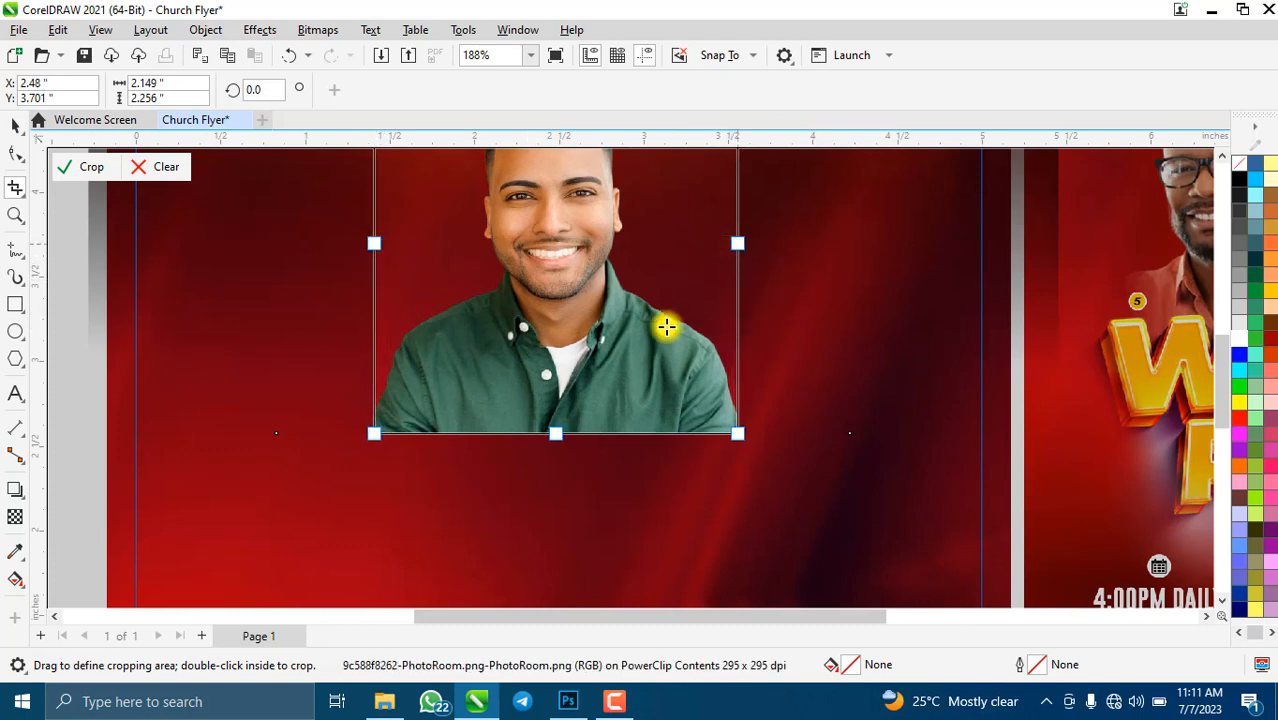
- Lower the crop box's top edge and apply the crop, leaving the photo 2.149 × 2.138 in
scroll(668, 326, down, 2)
drag(597, 207, 602, 218)
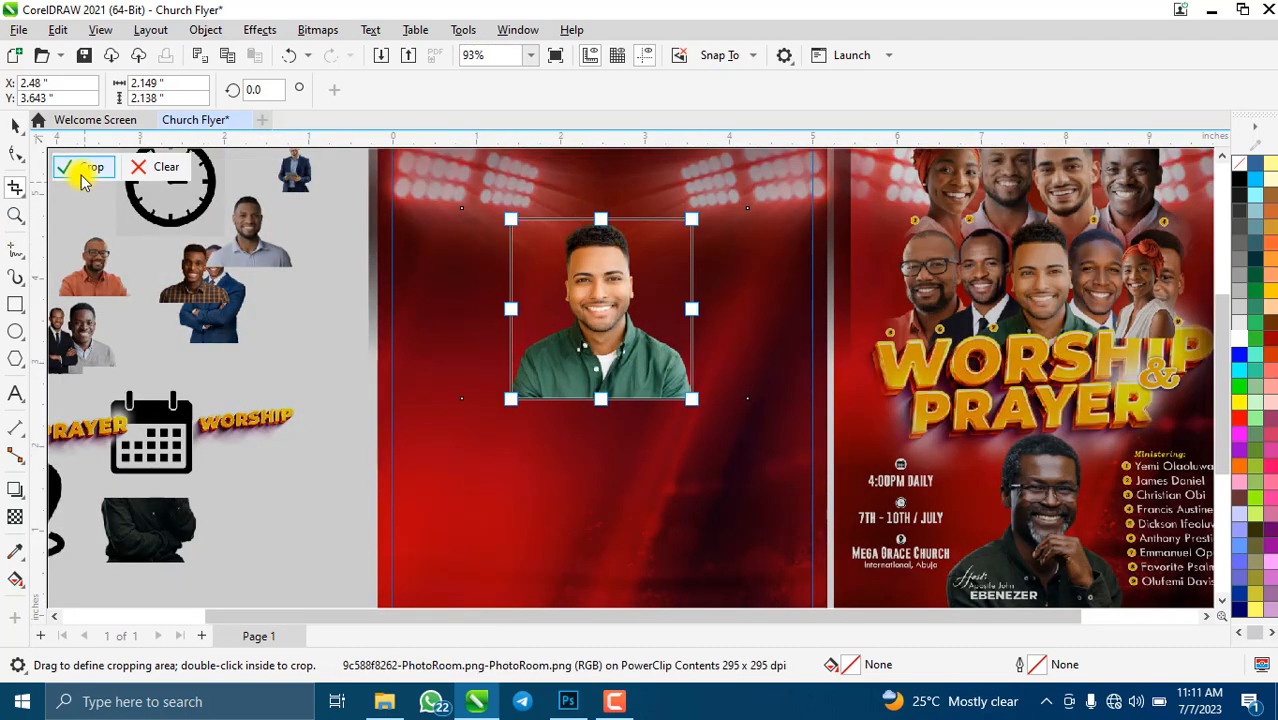
click(80, 168)
click(13, 128)
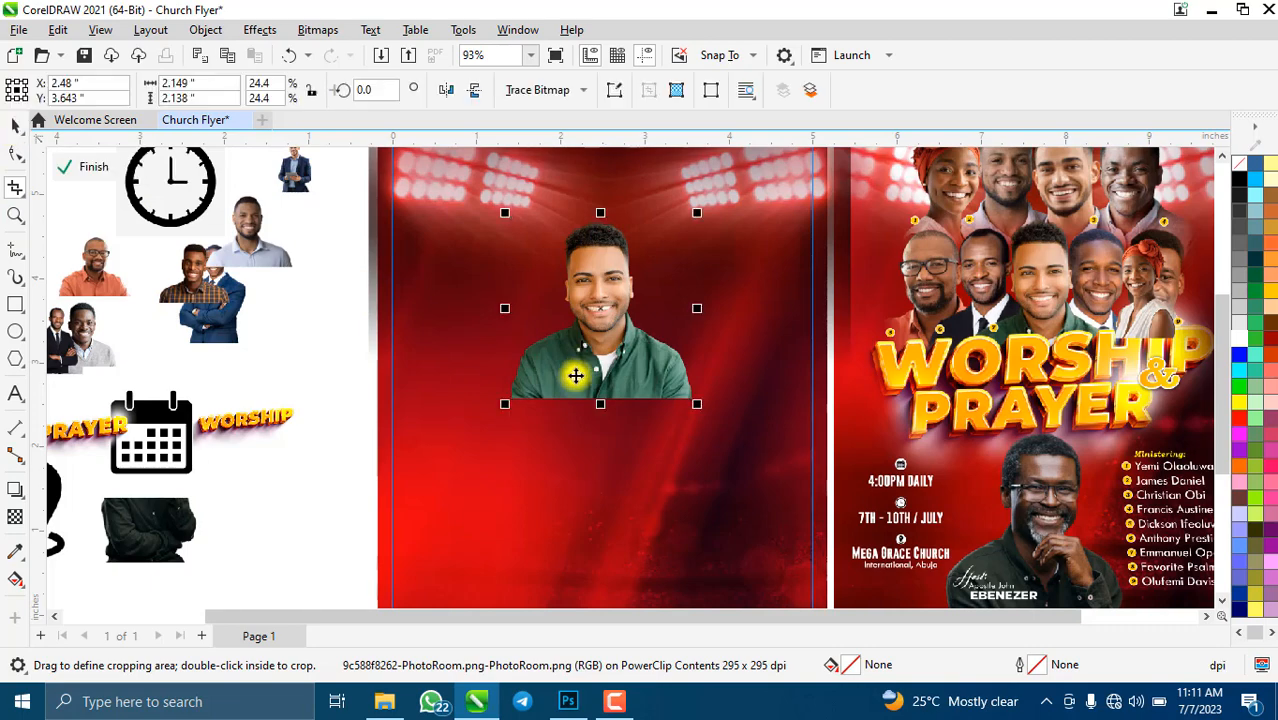
scroll(525, 268, down, 2)
scroll(522, 270, up, 2)
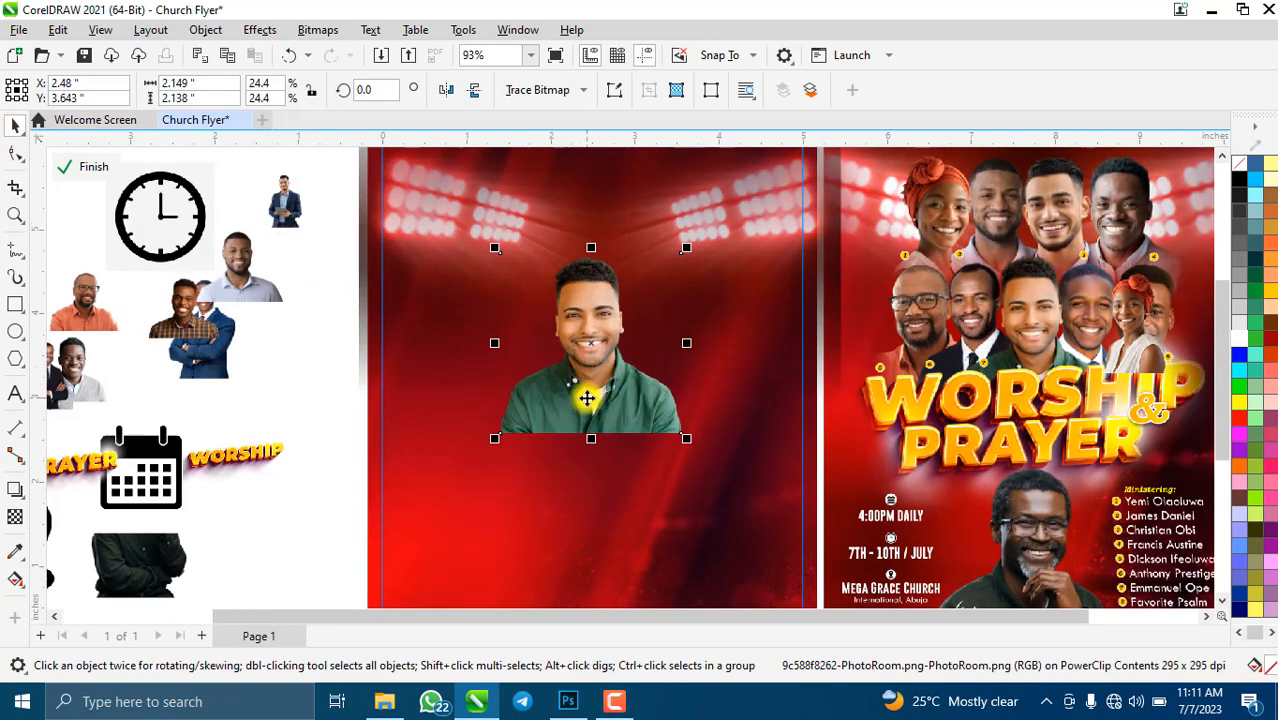
scroll(518, 400, down, 2)
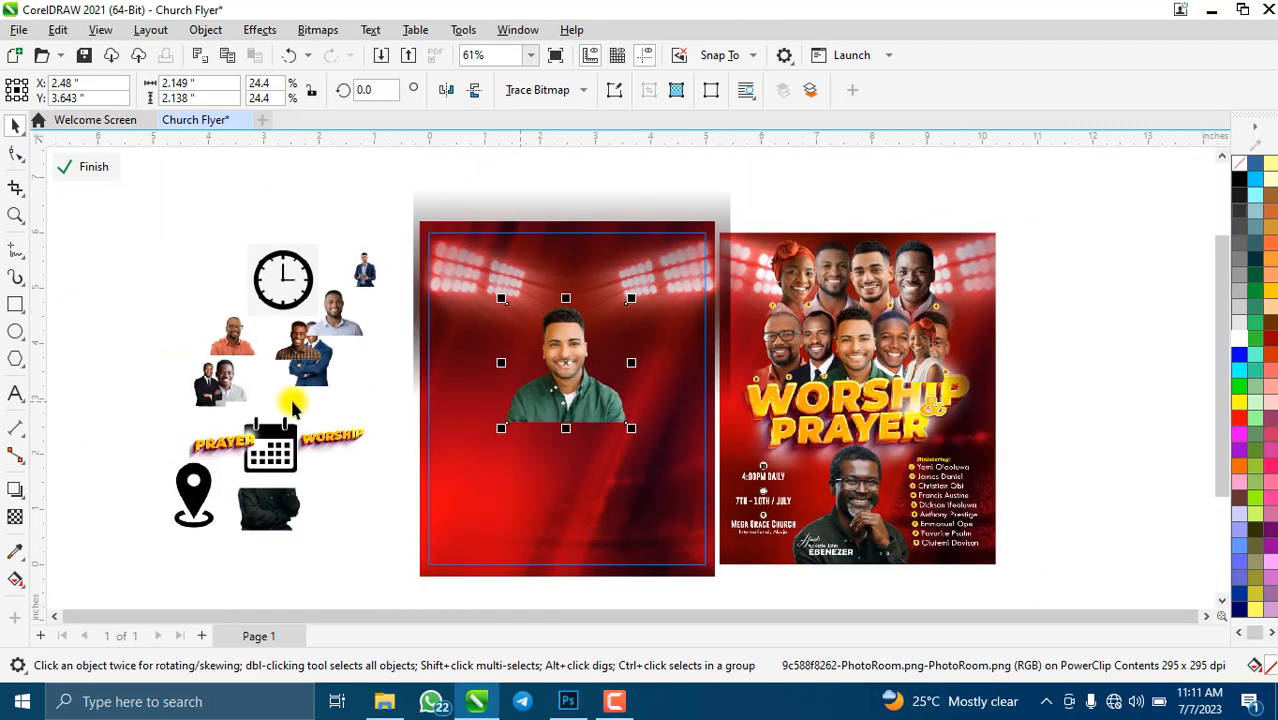
- Place the blue-suit man beside the green-shirt man and enlarge him to about 26%
click(314, 365)
drag(320, 372, 490, 375)
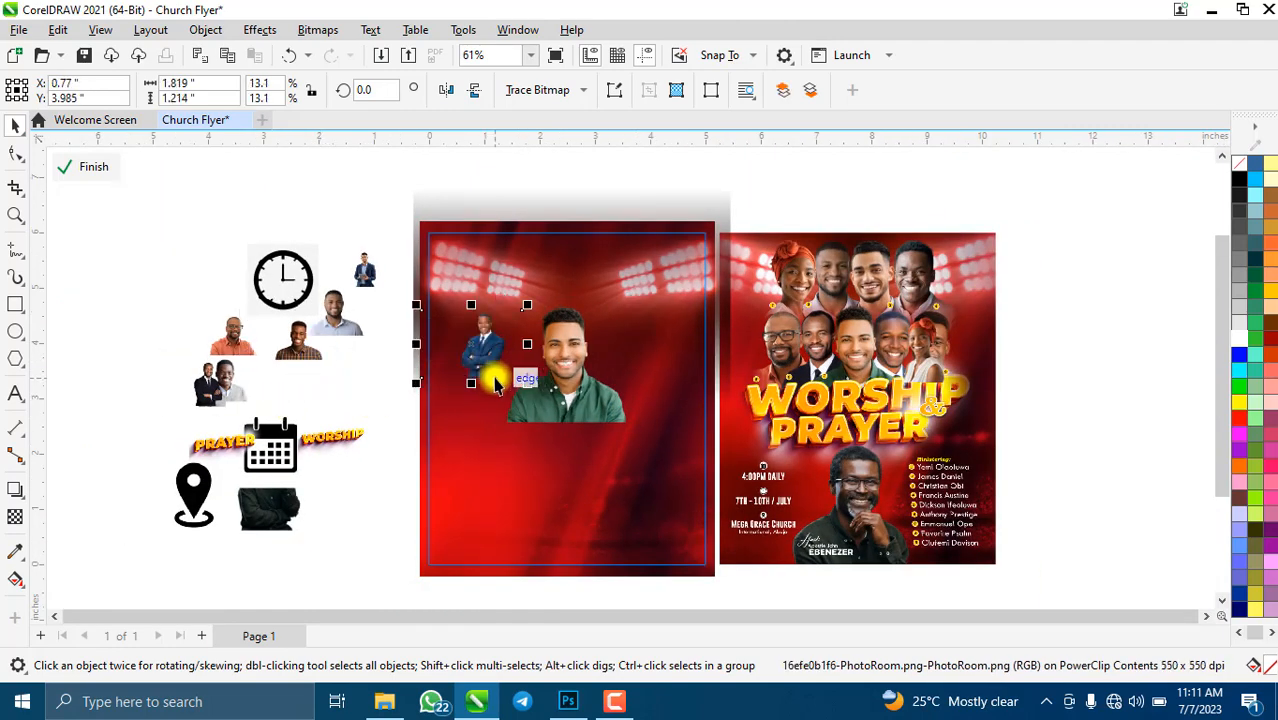
drag(496, 331, 604, 358)
scroll(604, 358, down, 3)
scroll(610, 361, up, 6)
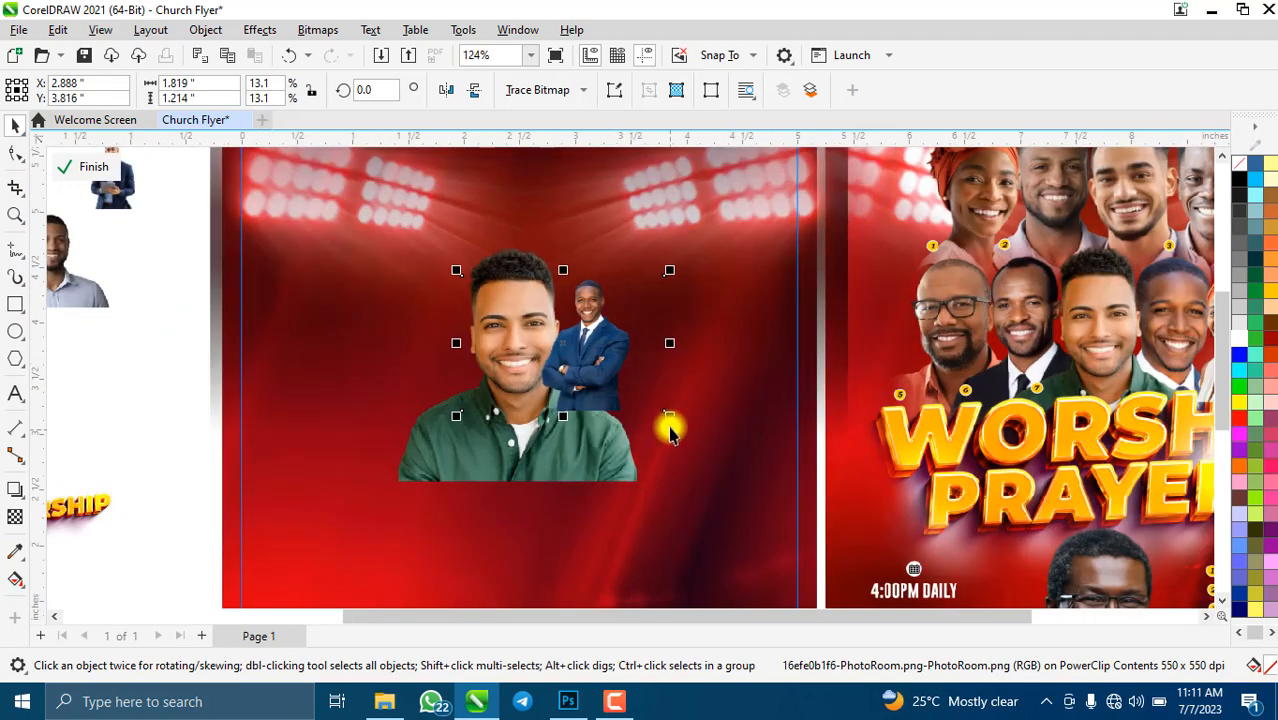
drag(675, 422, 727, 493)
scroll(700, 474, down, 2)
drag(619, 419, 587, 410)
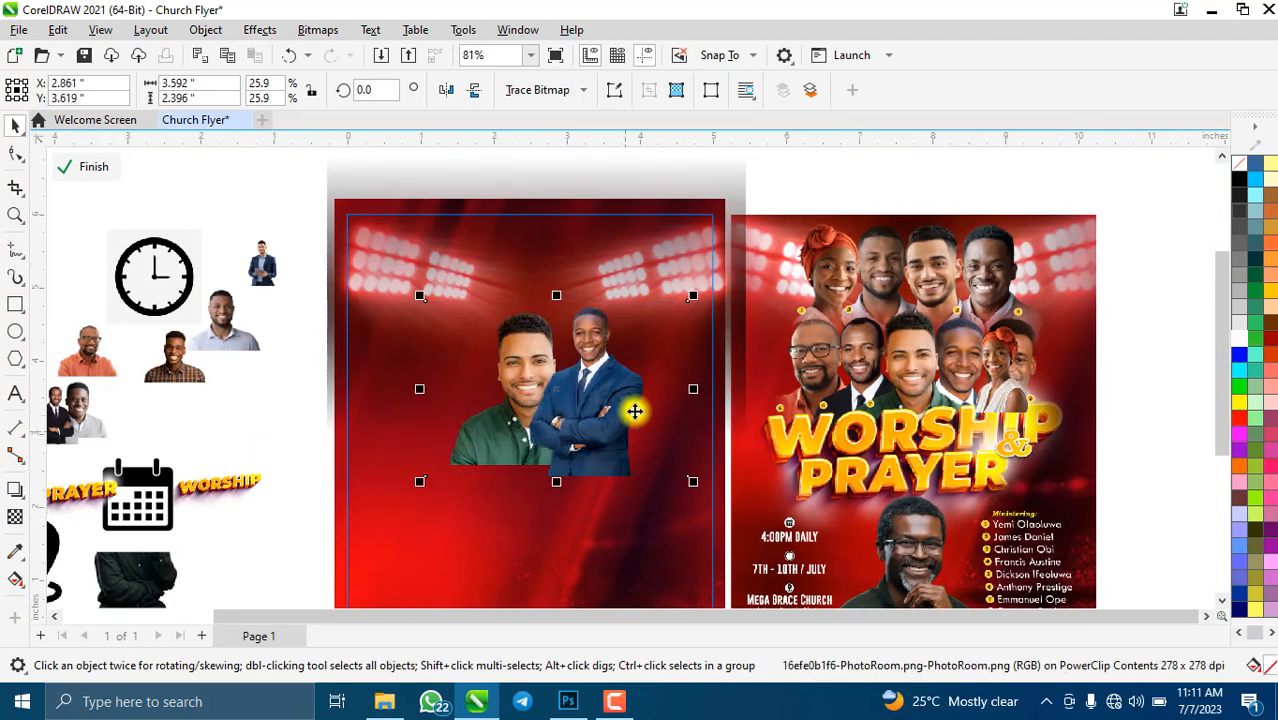
scroll(590, 370, up, 2)
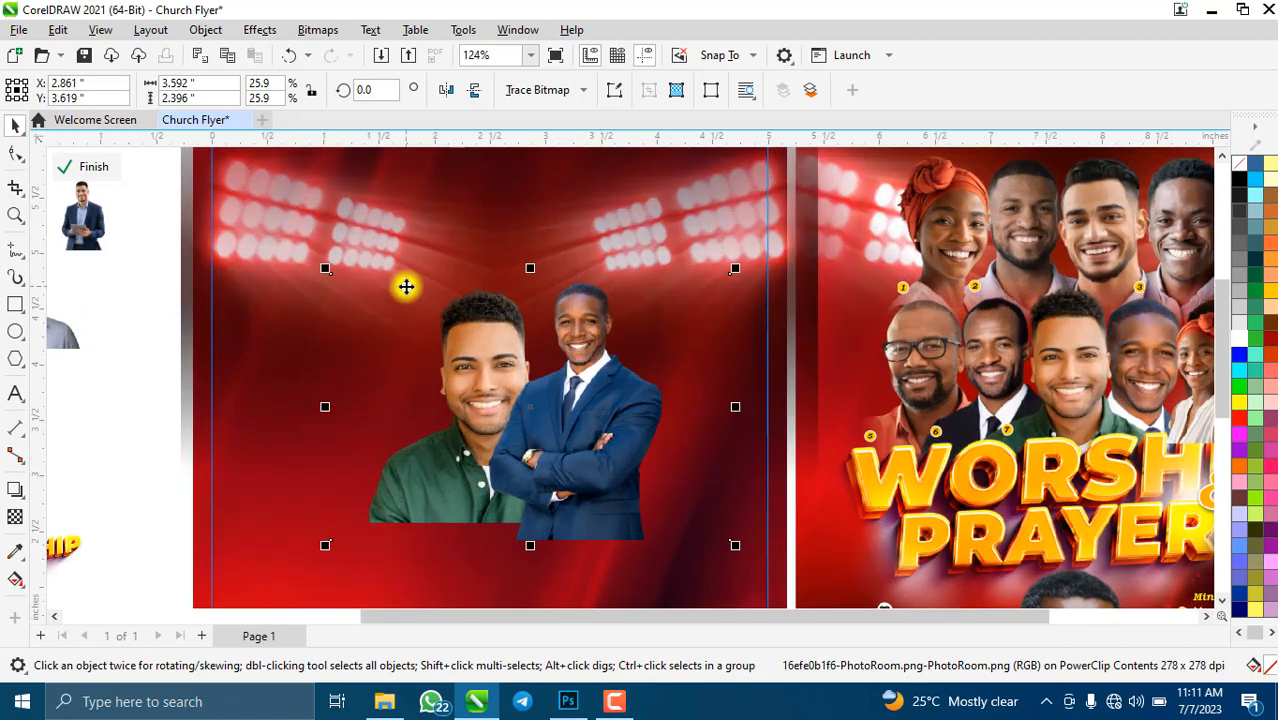
- Draw a crop box around the blue-suit man and refine its left and top edges
click(12, 188)
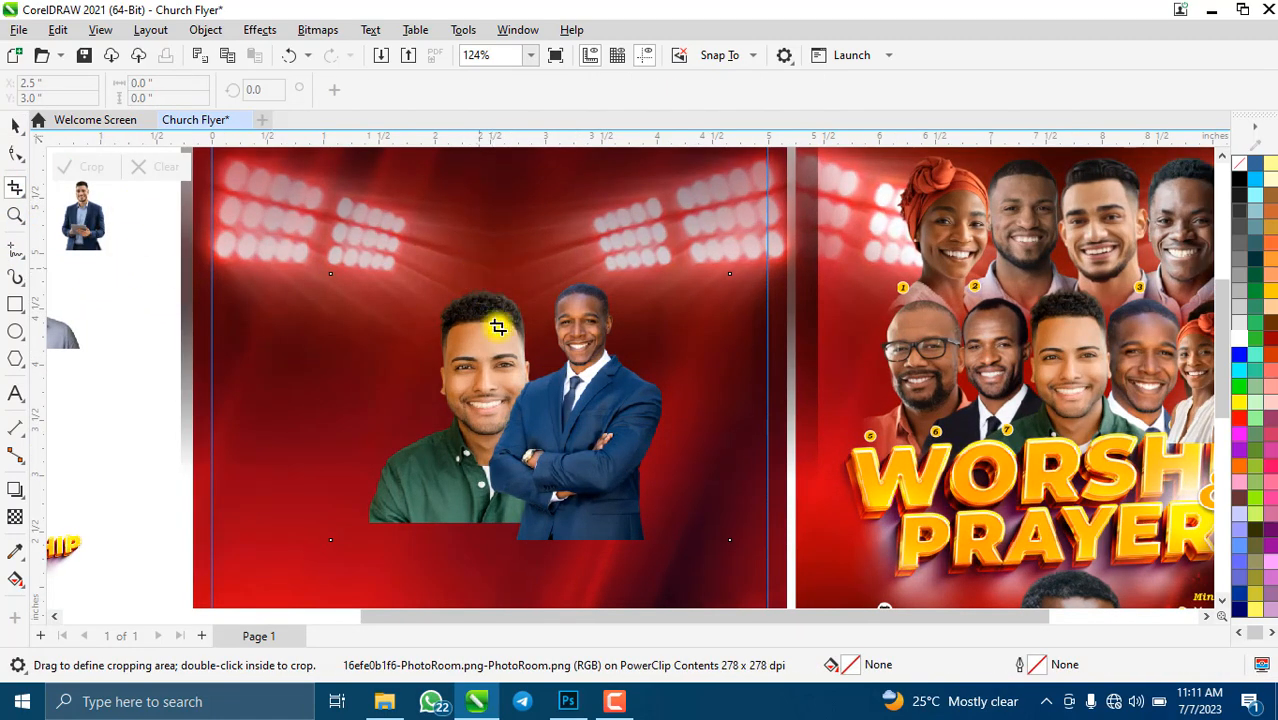
drag(480, 268, 663, 510)
drag(479, 389, 487, 386)
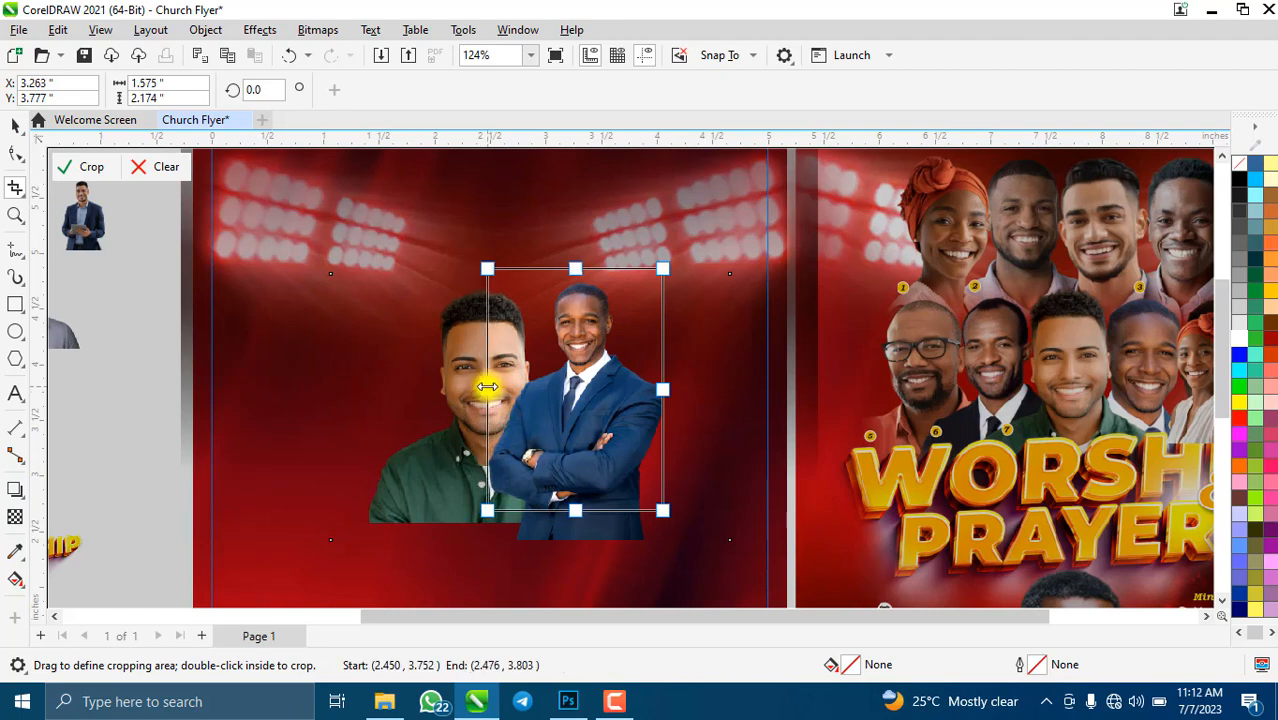
drag(582, 272, 581, 280)
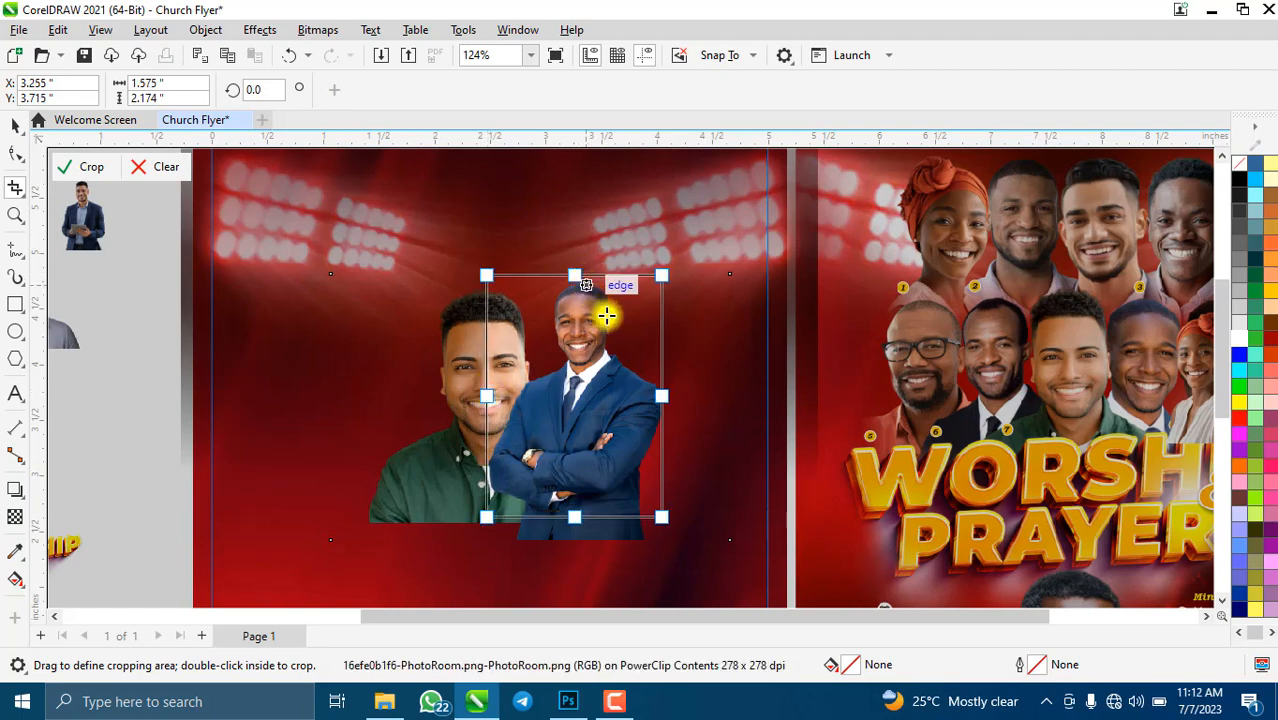
scroll(585, 283, up, 2)
mouse_move(538, 218)
mouse_down()
mouse_move(551, 225)
mouse_move(531, 228)
mouse_up()
- Raise the crop's bottom to just below his folded arms and apply the 1.545 × 2.032 in crop
scroll(540, 455, down, 3)
scroll(533, 440, up, 1)
scroll(533, 440, up, 2)
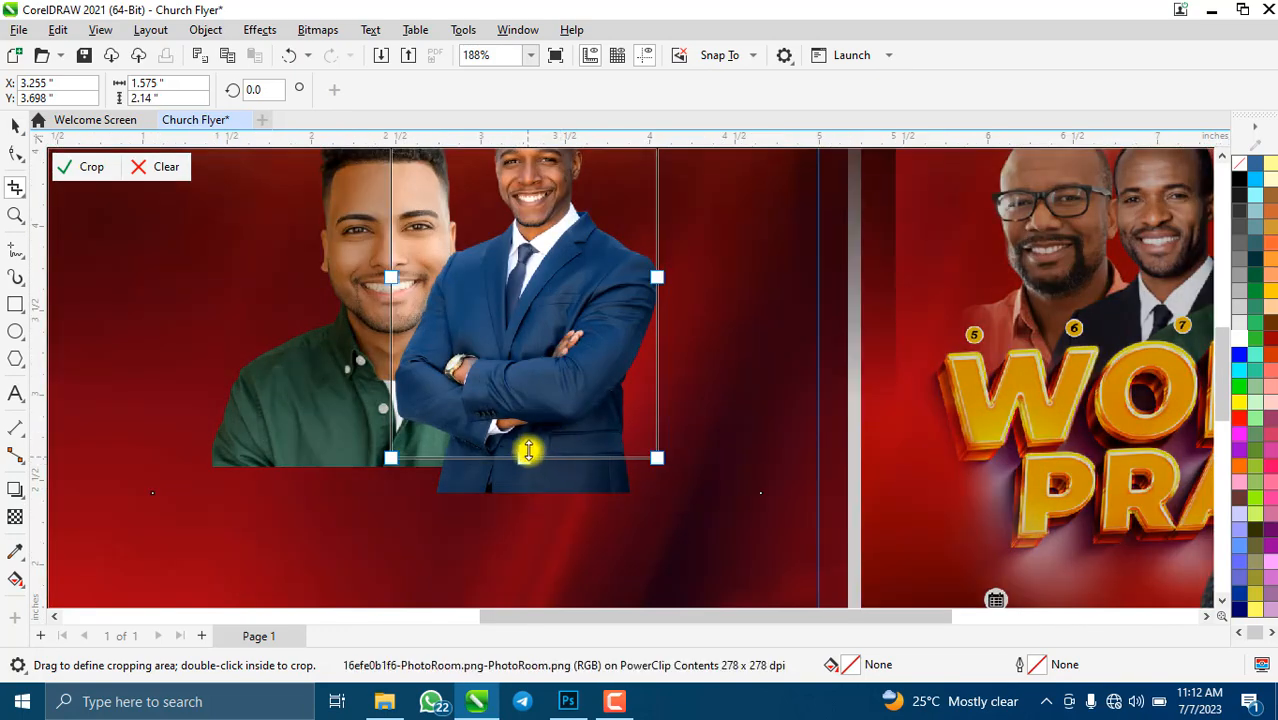
drag(528, 452, 533, 440)
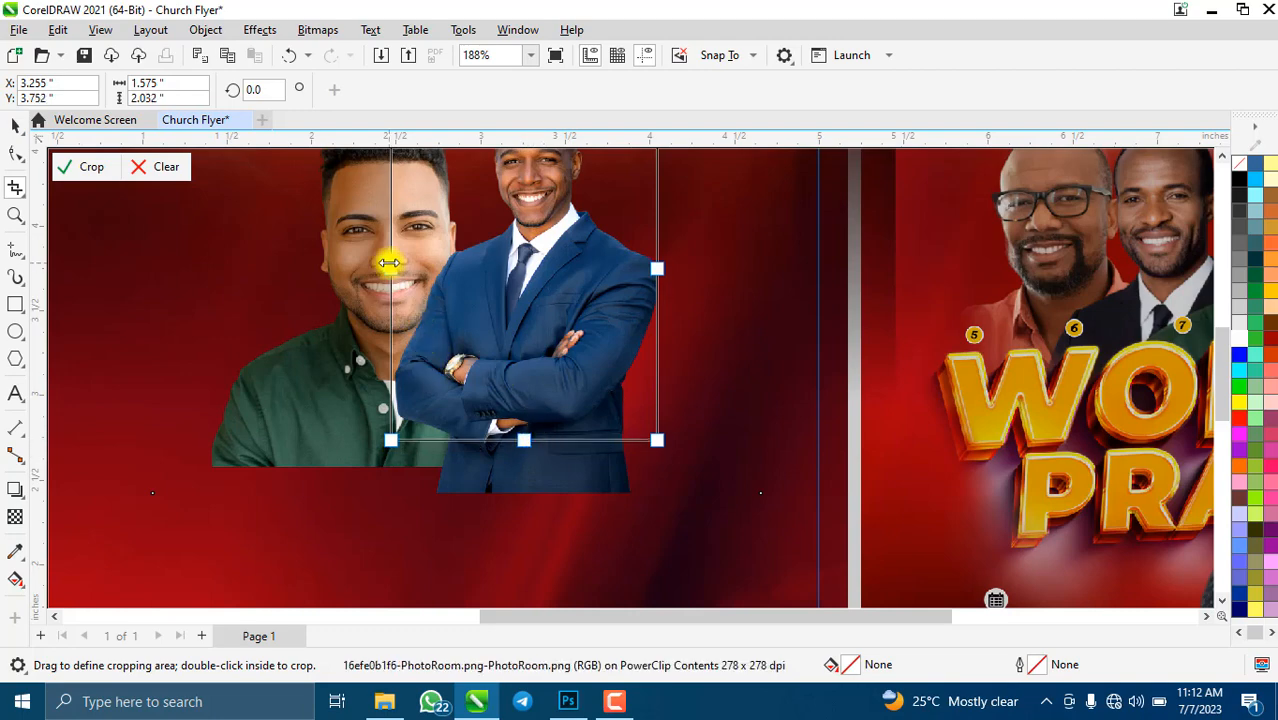
drag(389, 262, 395, 265)
scroll(516, 357, down, 3)
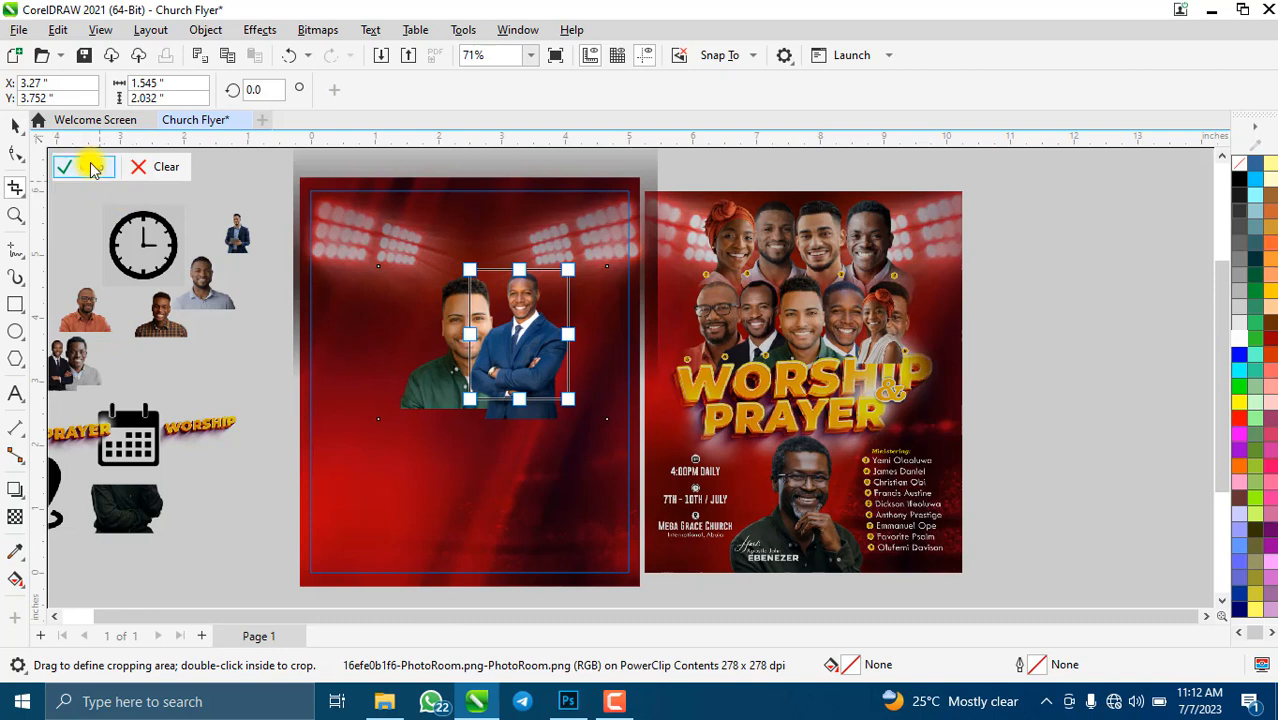
click(90, 166)
- Mirror the blue-suit man horizontally, enlarge him to about 46% and move him beside the green-shirt man
click(13, 127)
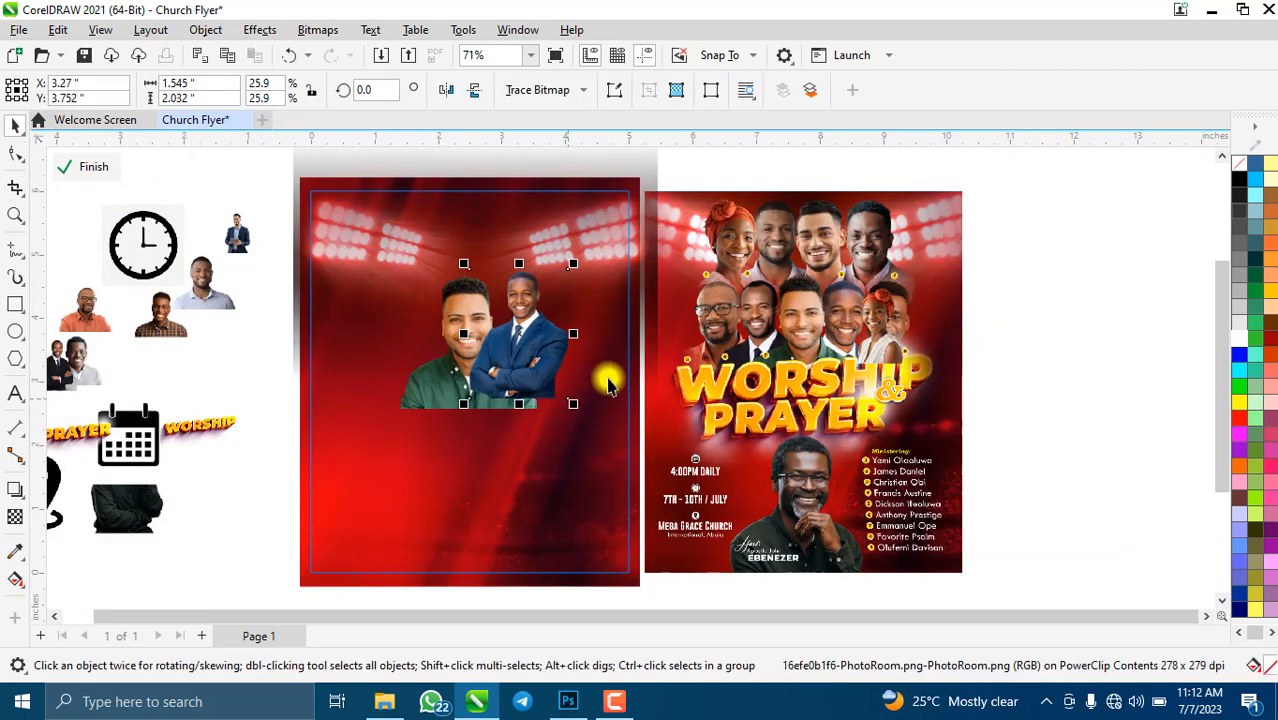
drag(575, 413, 624, 474)
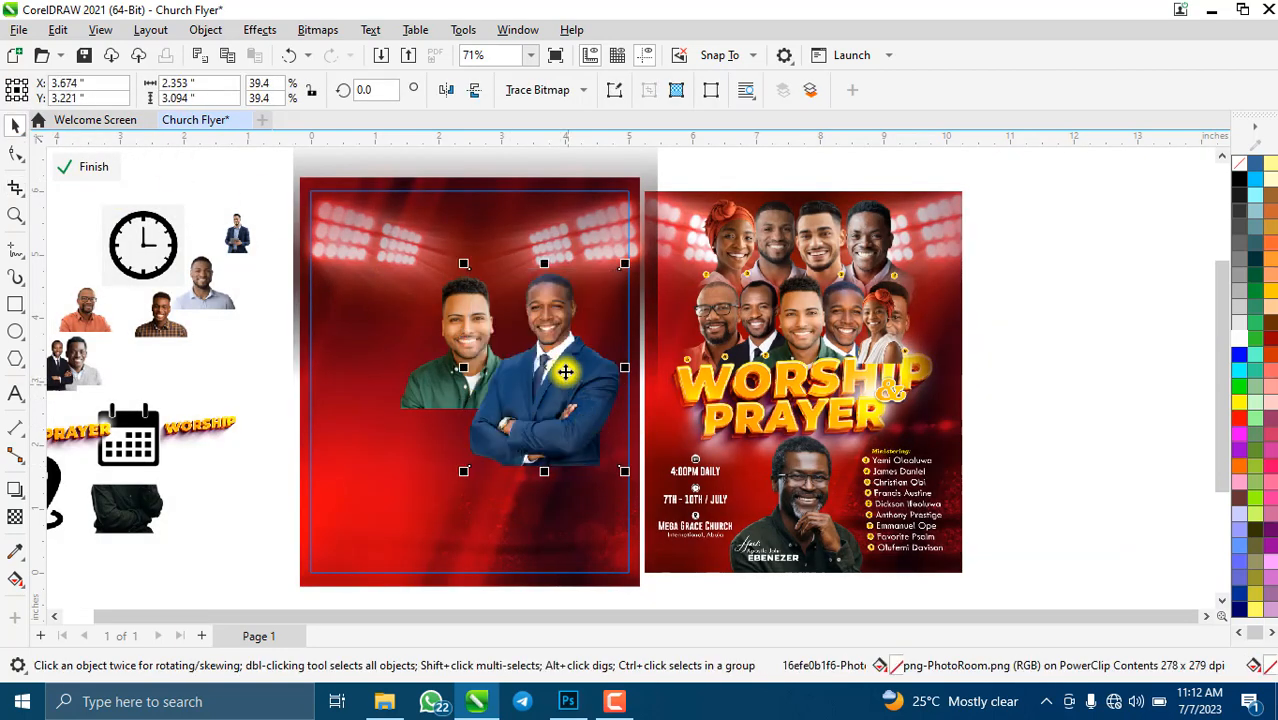
drag(568, 371, 558, 365)
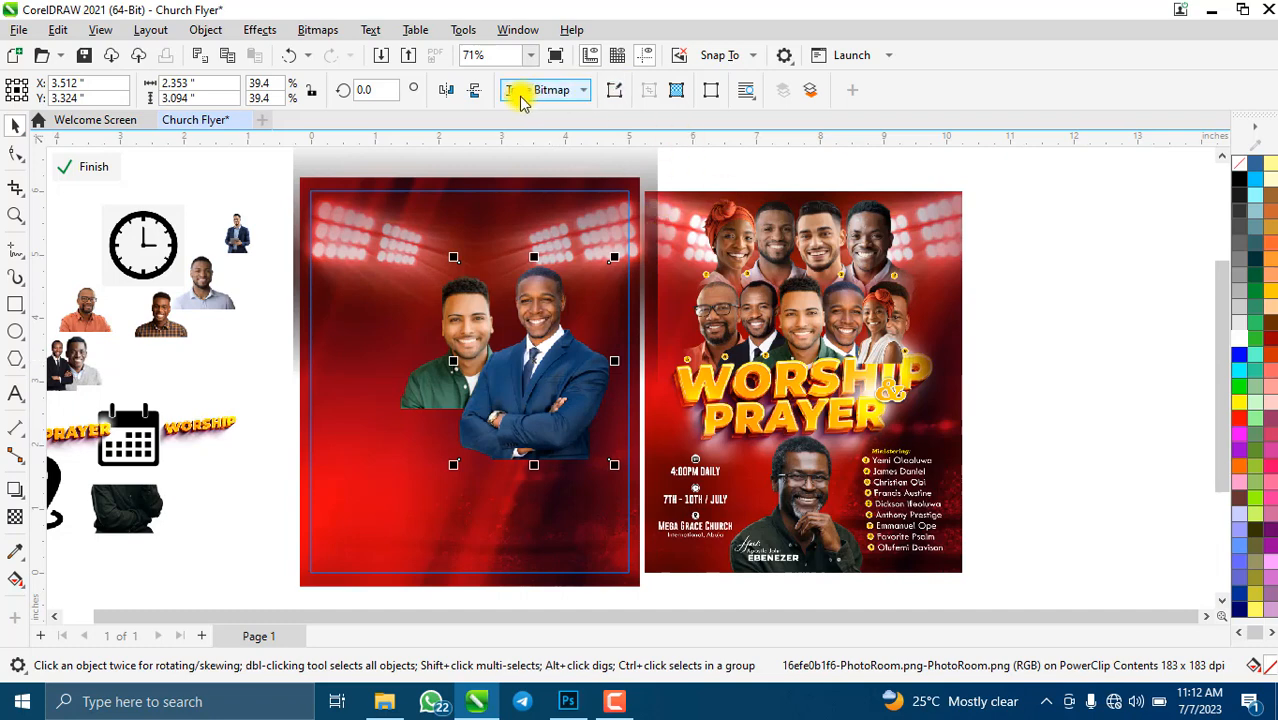
click(445, 92)
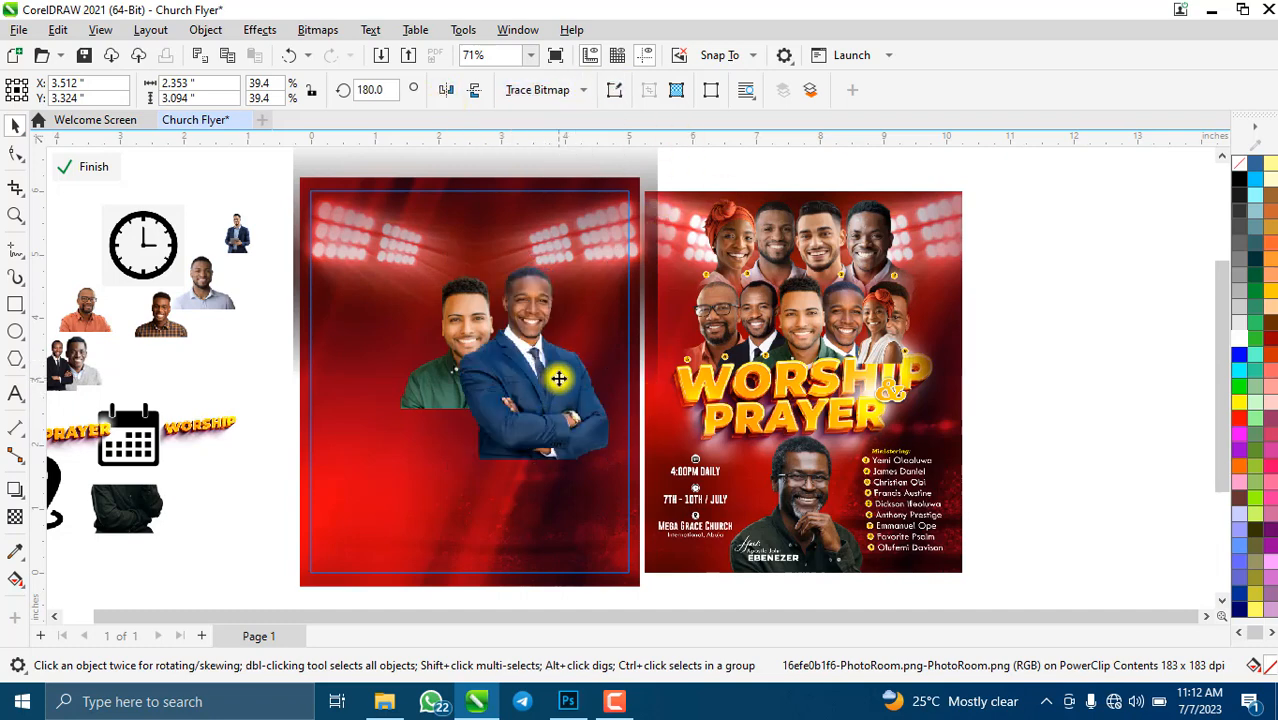
drag(558, 378, 537, 382)
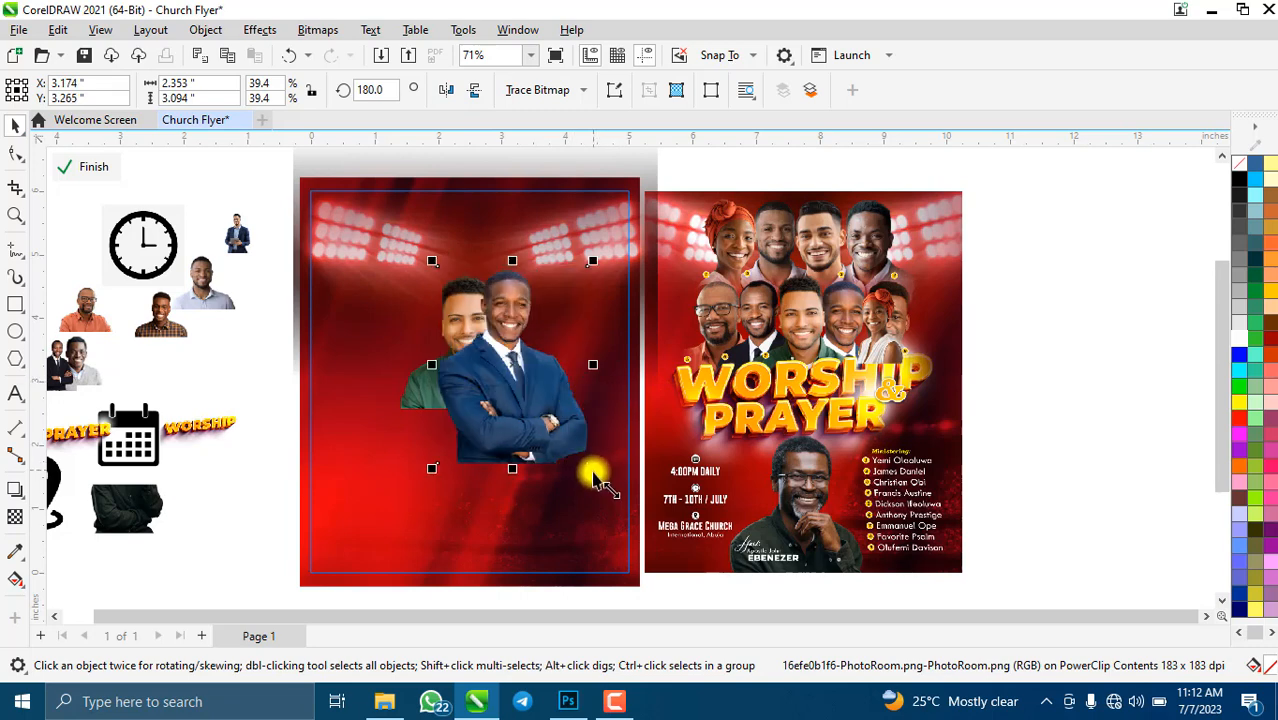
drag(594, 470, 620, 503)
mouse_move(522, 362)
mouse_down()
mouse_move(522, 382)
mouse_move(515, 367)
mouse_move(527, 371)
mouse_up()
- Bring the green-shirt man to the front, enlarge him slightly, and nudge the blue-suit man right
click(416, 402)
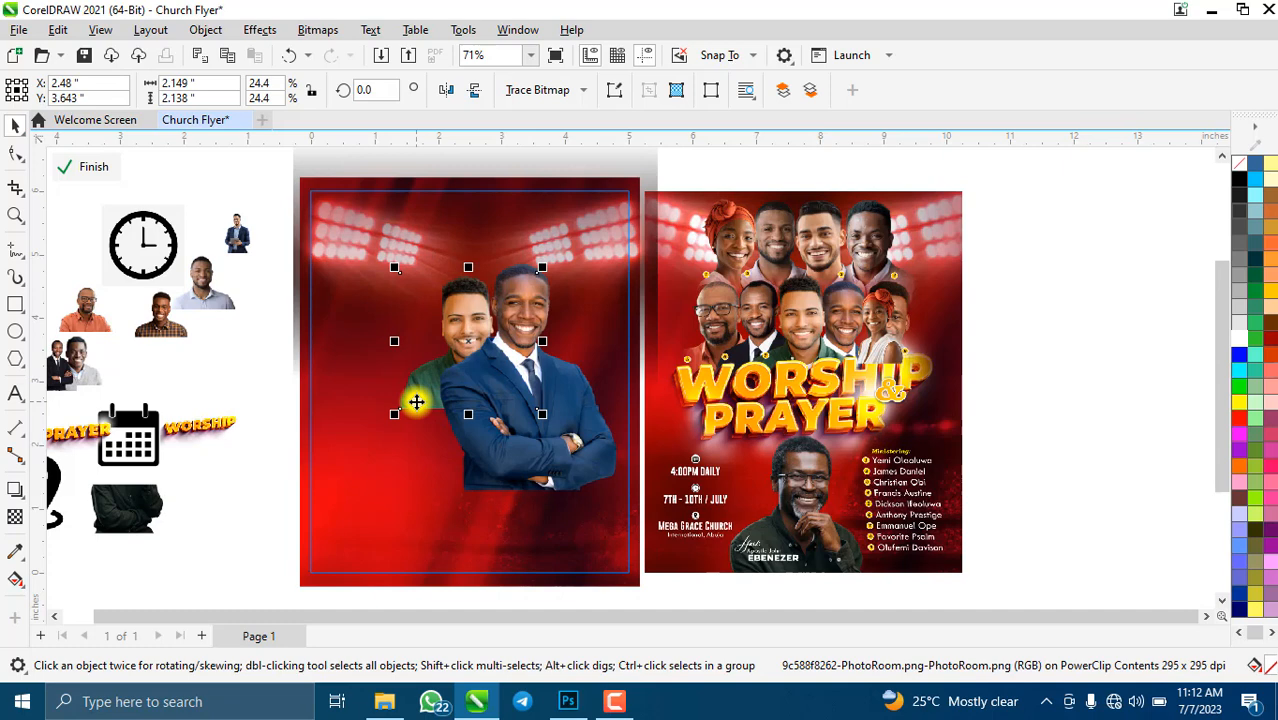
key(shift+Page_Up)
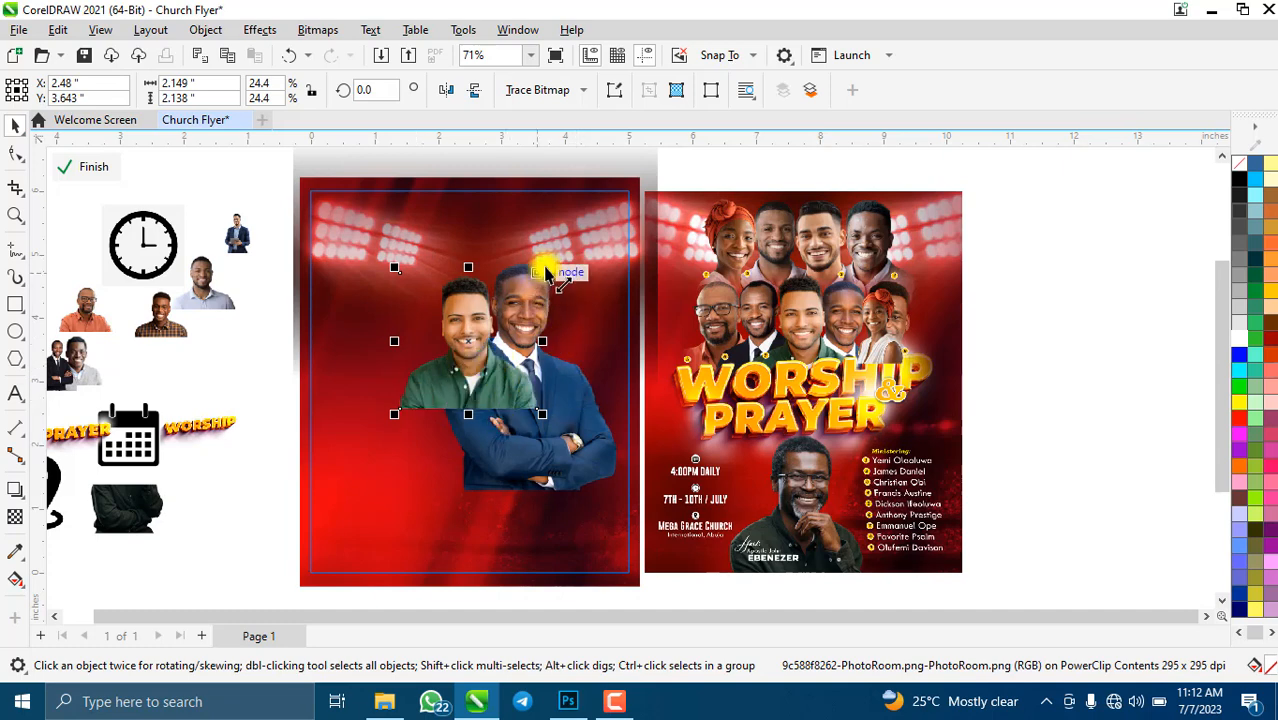
drag(541, 267, 553, 257)
click(575, 435)
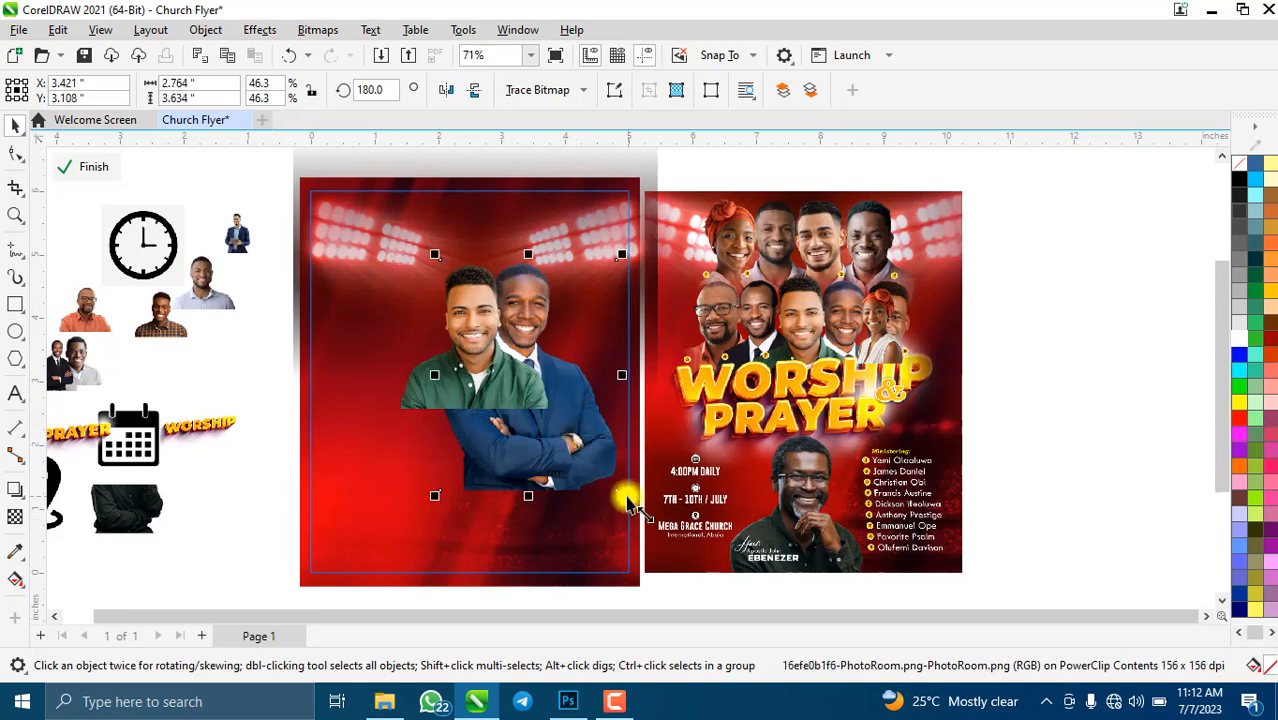
mouse_move(615, 487)
mouse_down()
mouse_move(615, 505)
mouse_move(614, 490)
mouse_up()
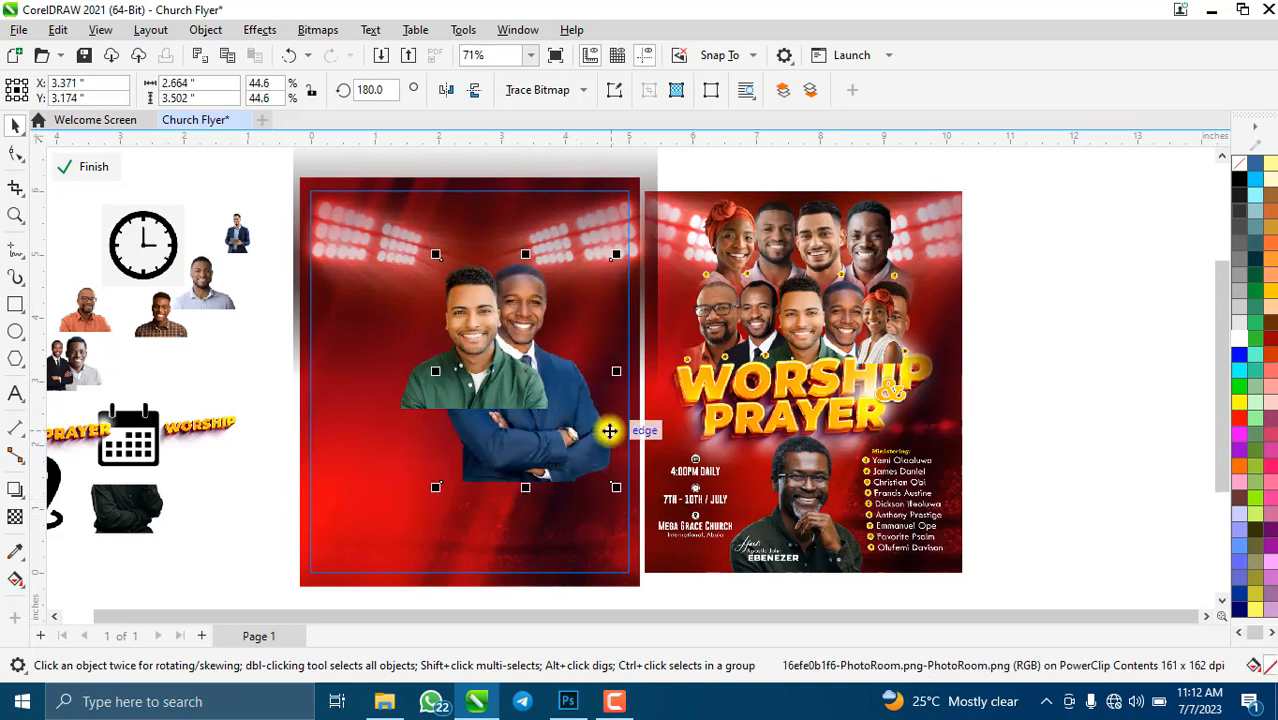
drag(608, 428, 610, 433)
key(Right)
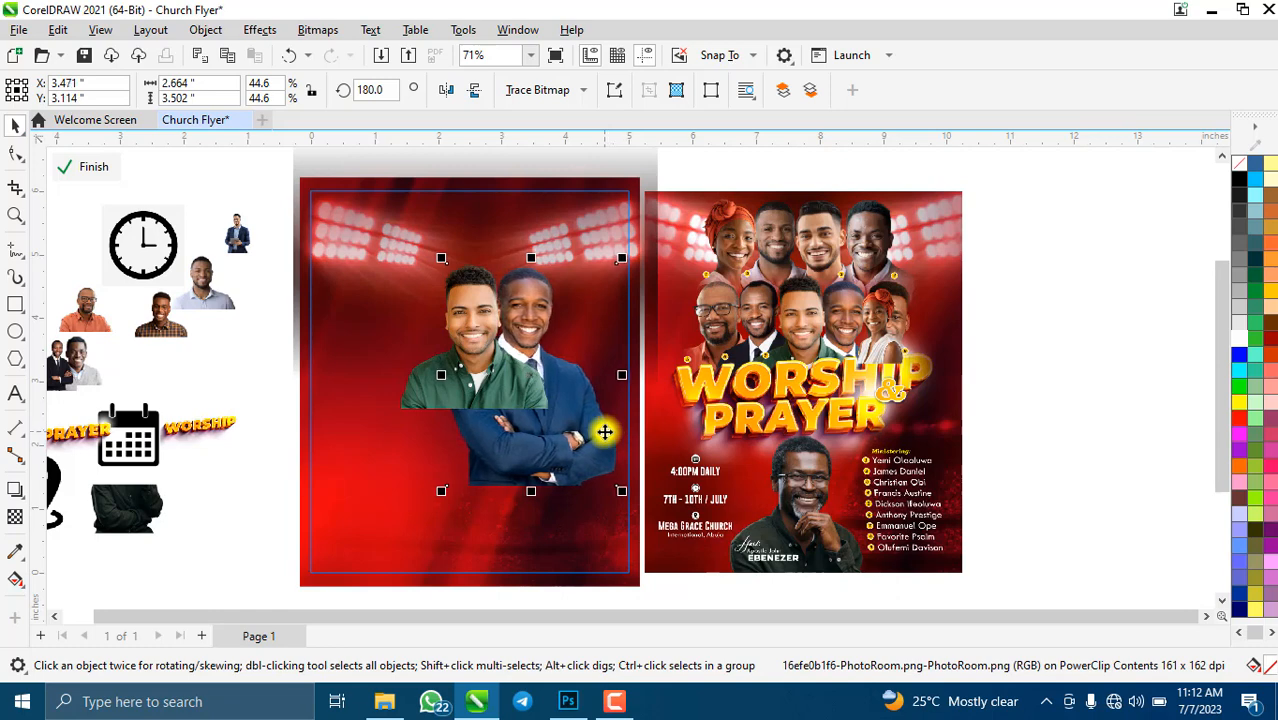
key(Right)
scroll(597, 365, down, 3)
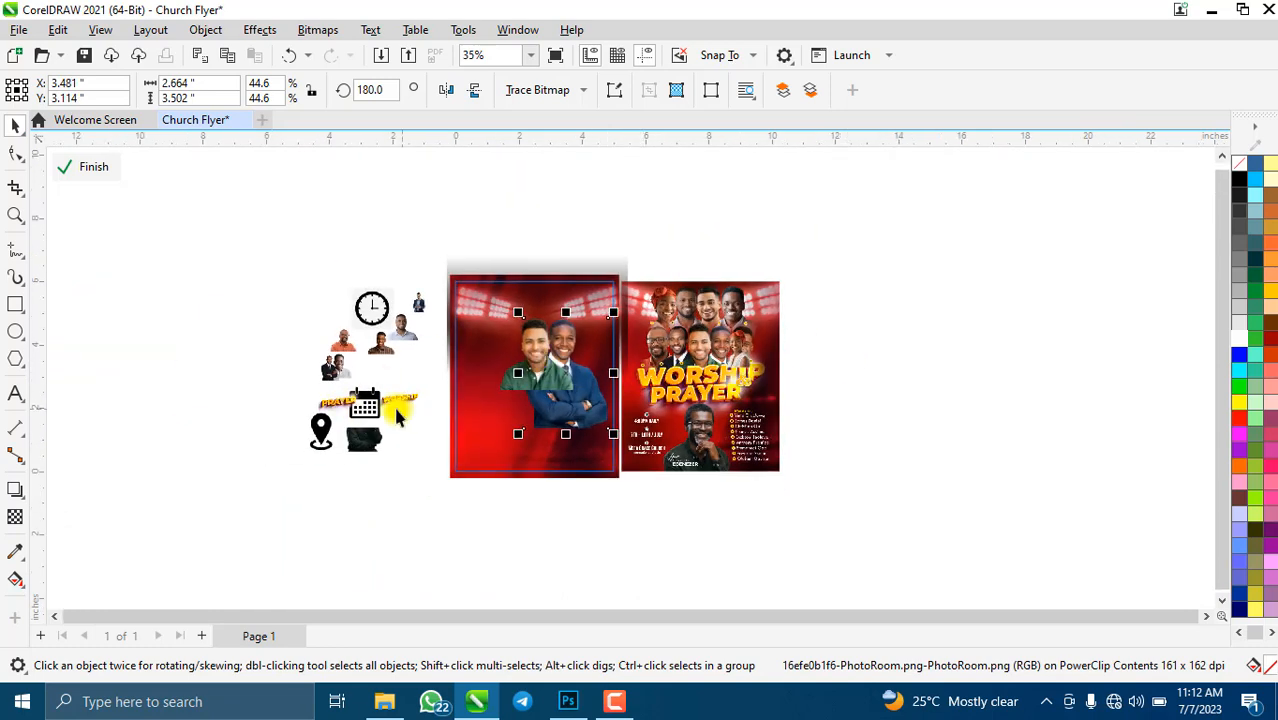
scroll(542, 410, up, 3)
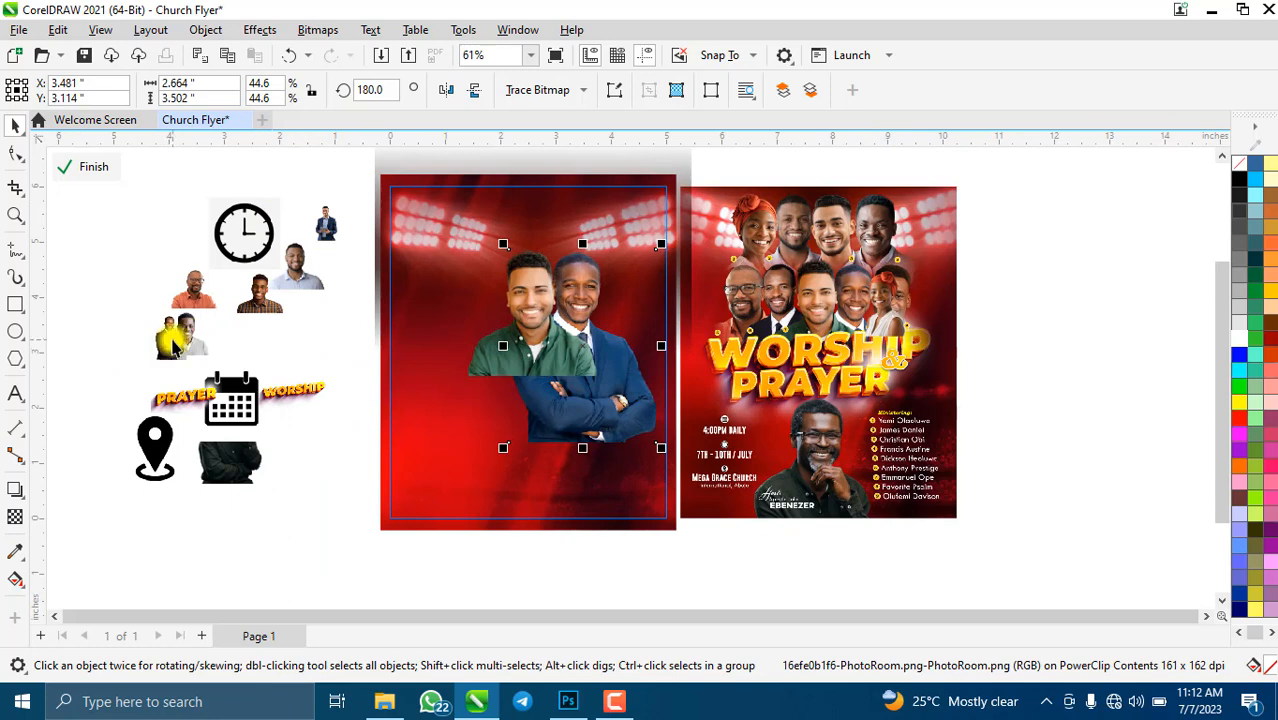
- Place the black-suit man on the flyer's left, enlarge him to about 26% and move him up
drag(173, 345, 431, 320)
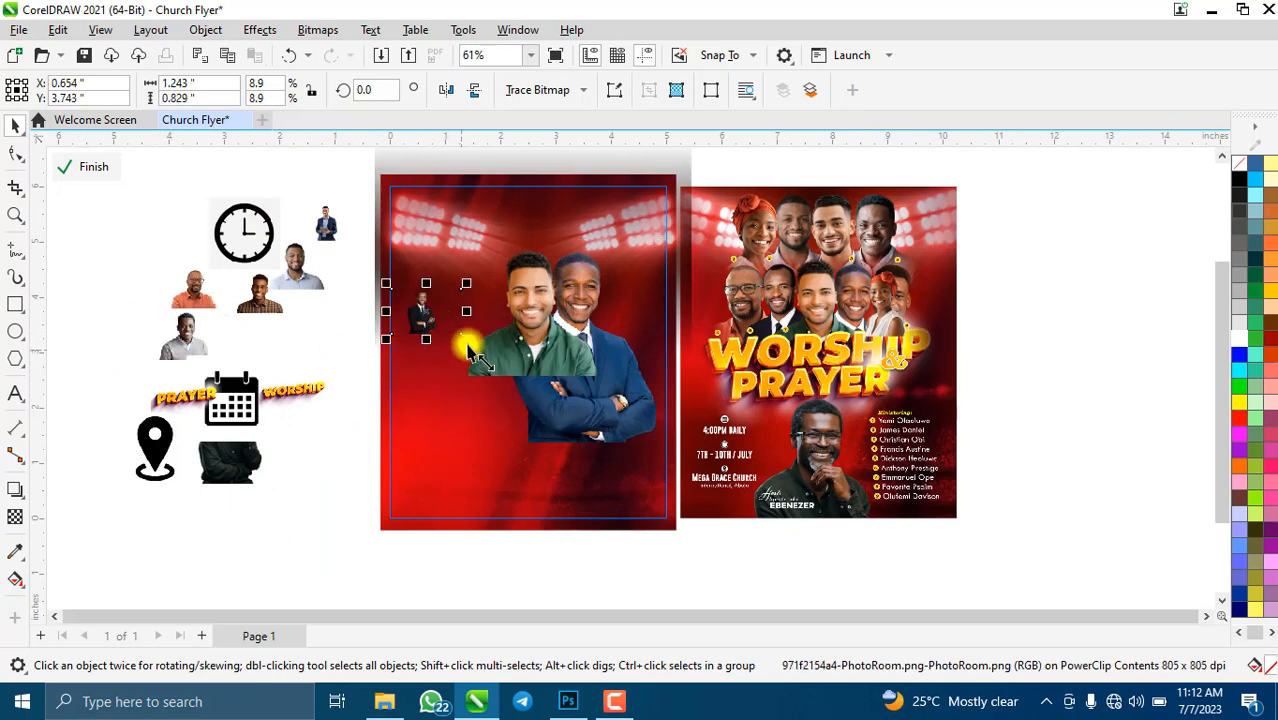
drag(466, 340, 600, 430)
drag(508, 392, 511, 358)
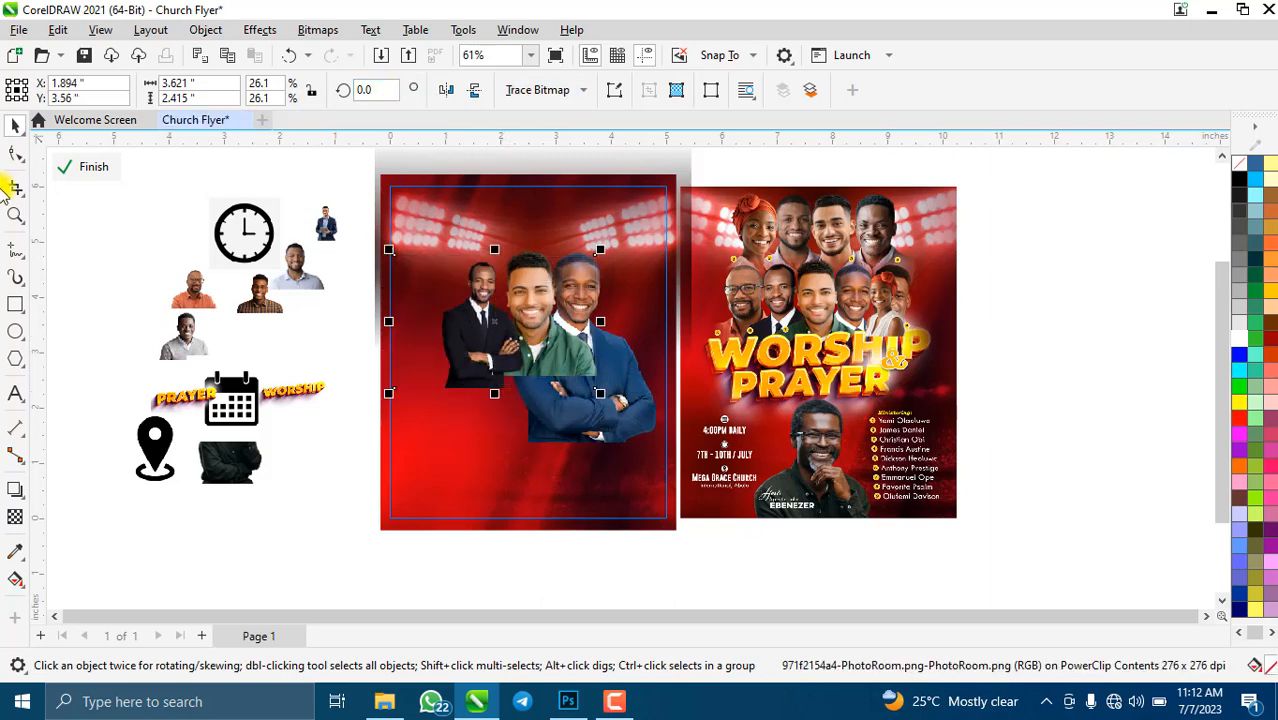
- Crop the black-suit photo's empty edges, leaving a 1.58 × 2.18 in image
click(17, 186)
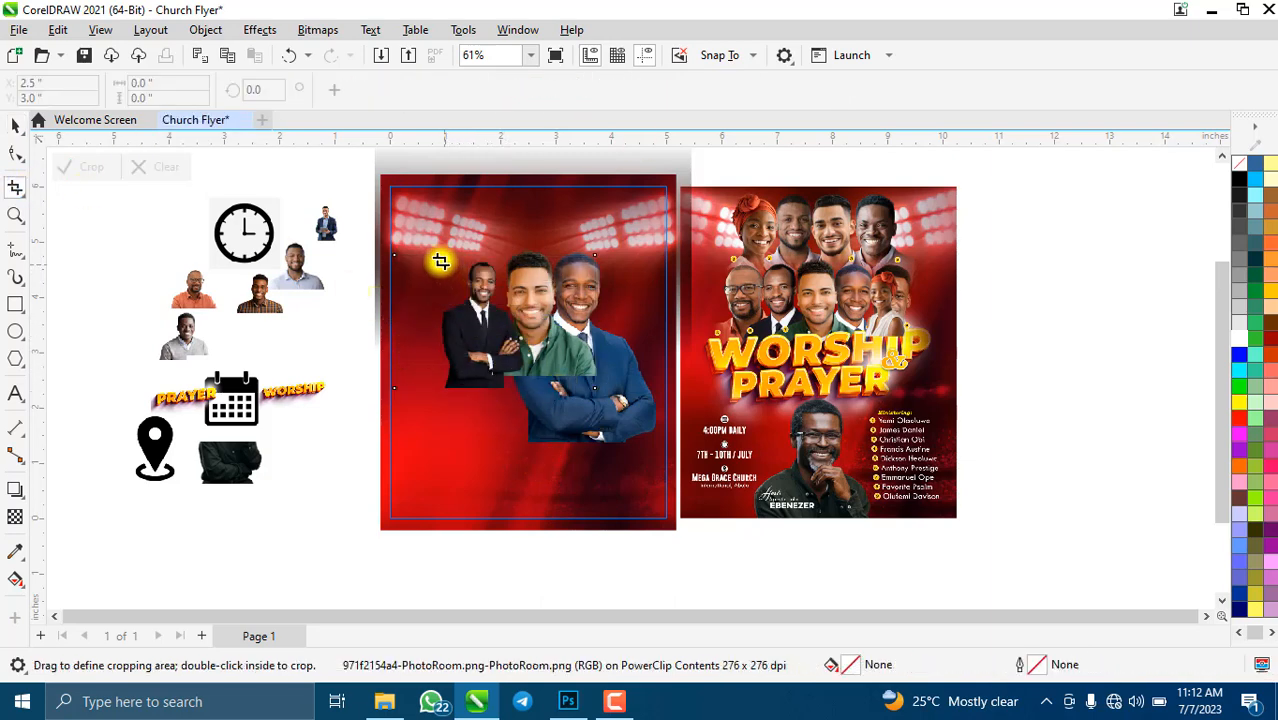
drag(441, 262, 522, 377)
scroll(500, 310, up, 3)
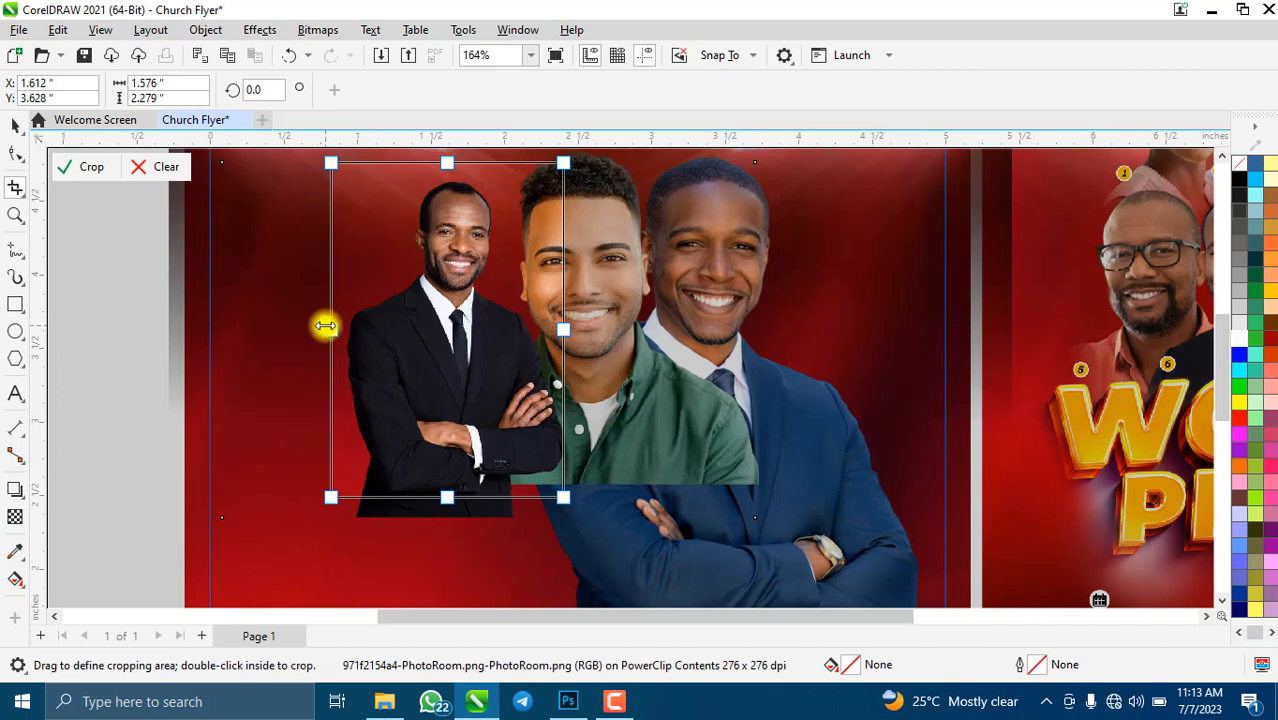
drag(326, 325, 339, 327)
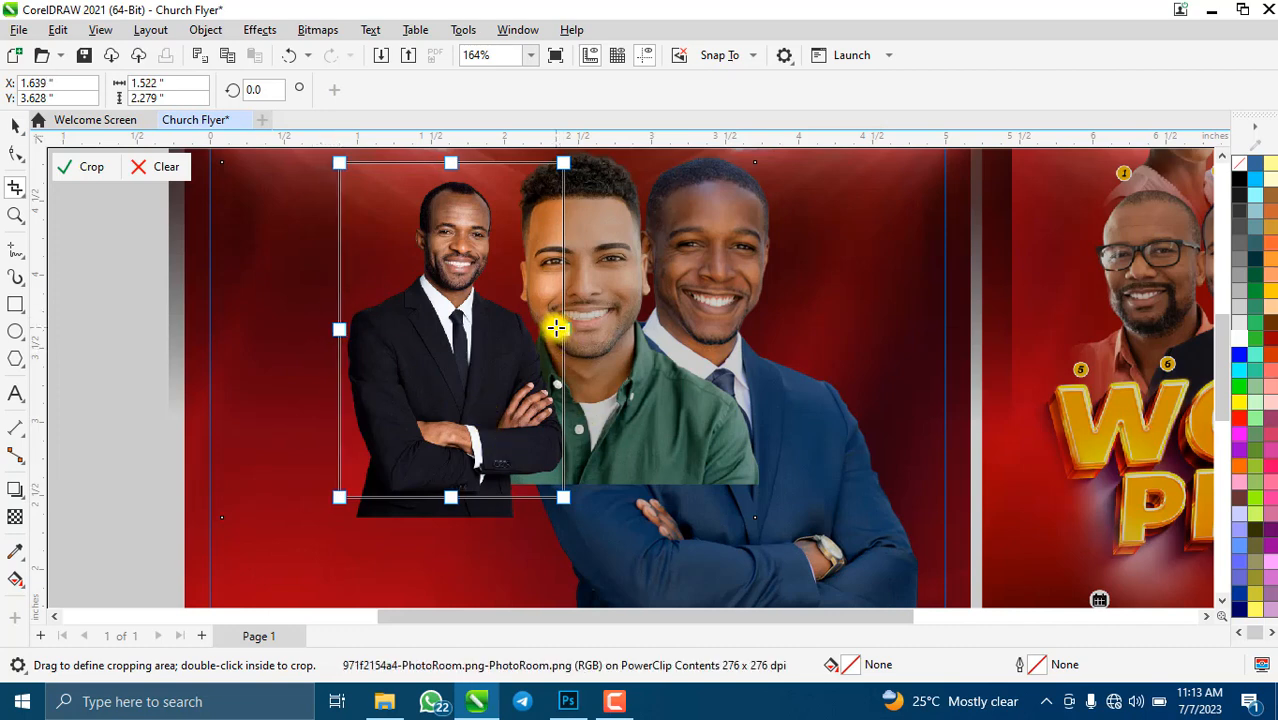
drag(563, 329, 571, 329)
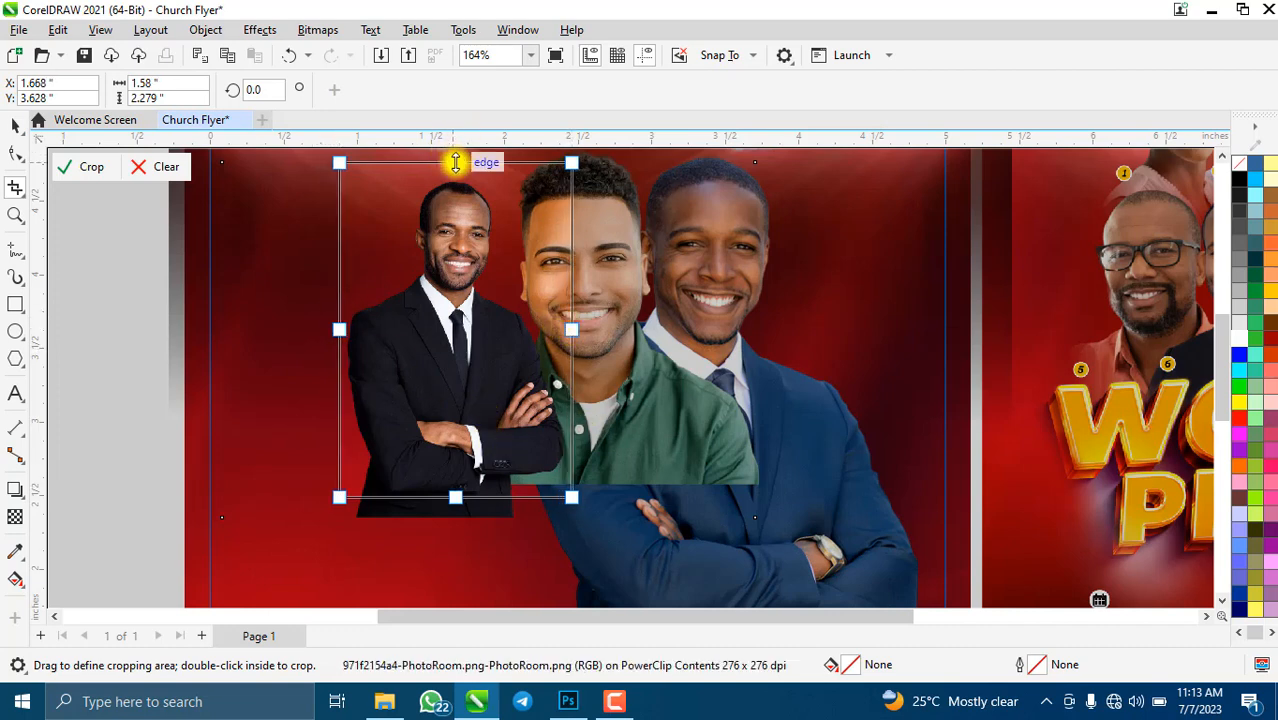
drag(463, 172, 468, 186)
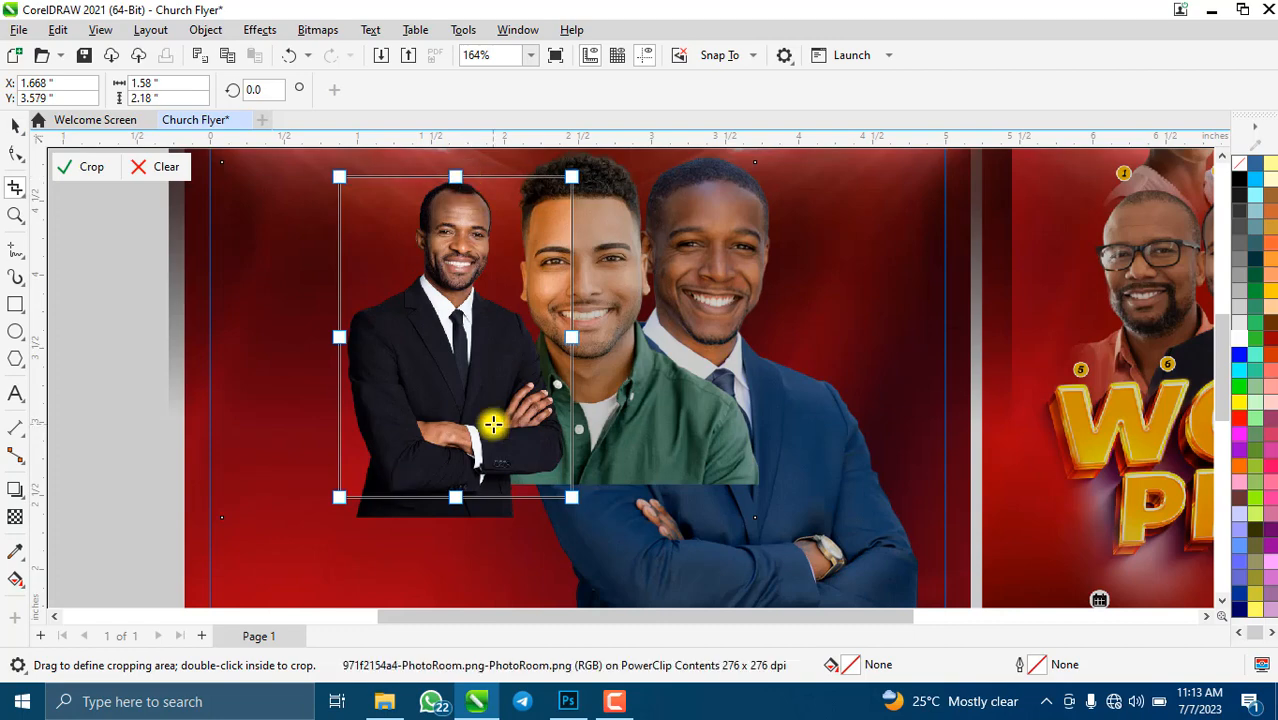
click(83, 168)
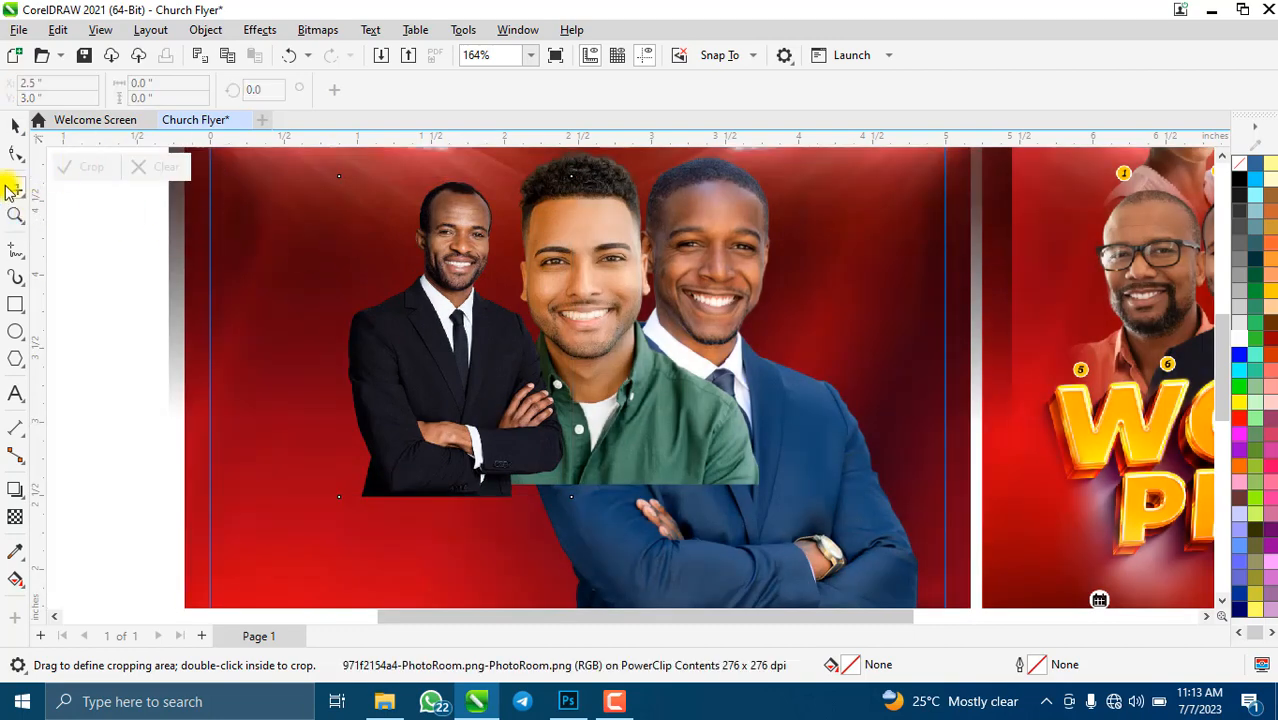
click(14, 128)
- Mirror the black-suit man horizontally and enlarge him to 45.6%, positioned beside the others
scroll(528, 380, down, 3)
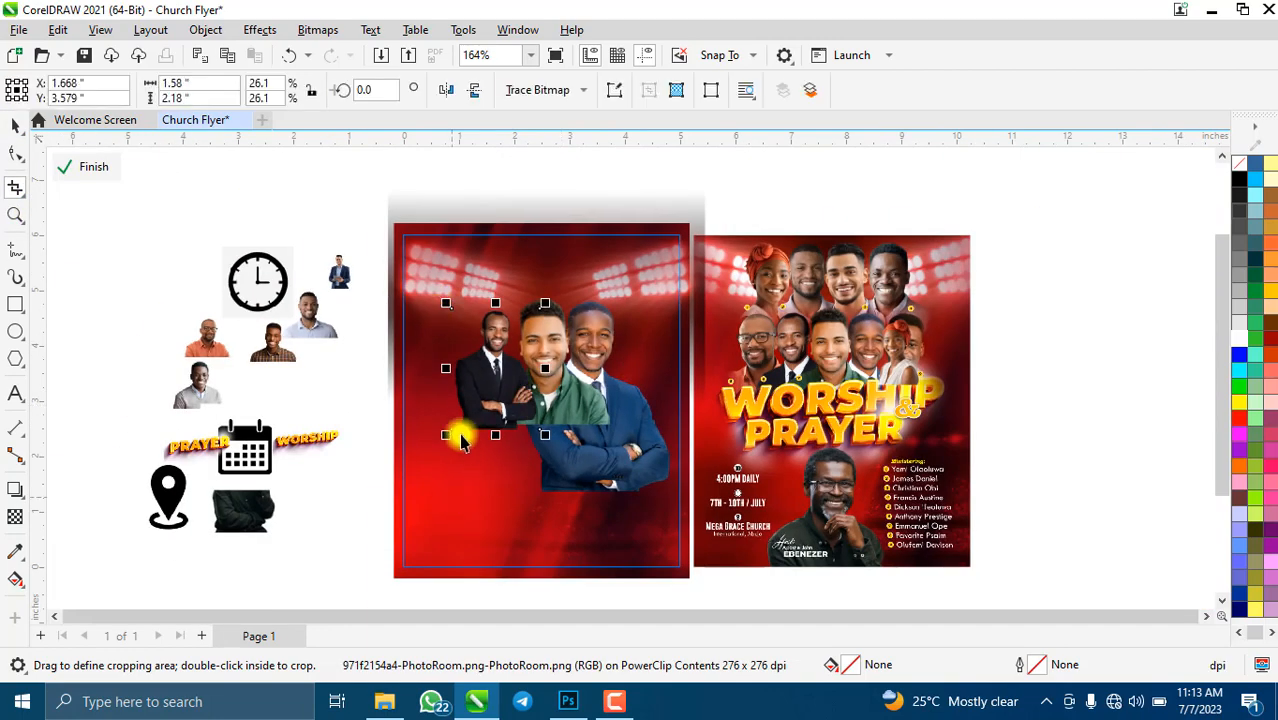
drag(443, 443, 414, 491)
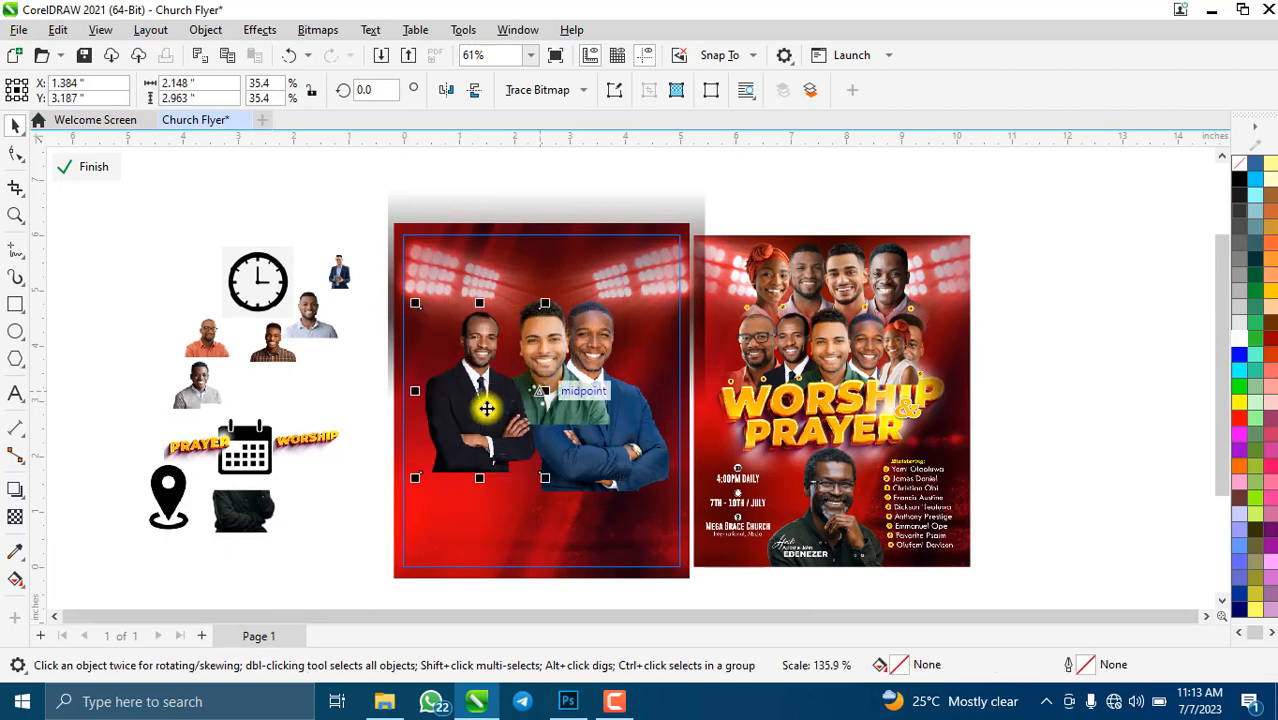
drag(485, 408, 513, 377)
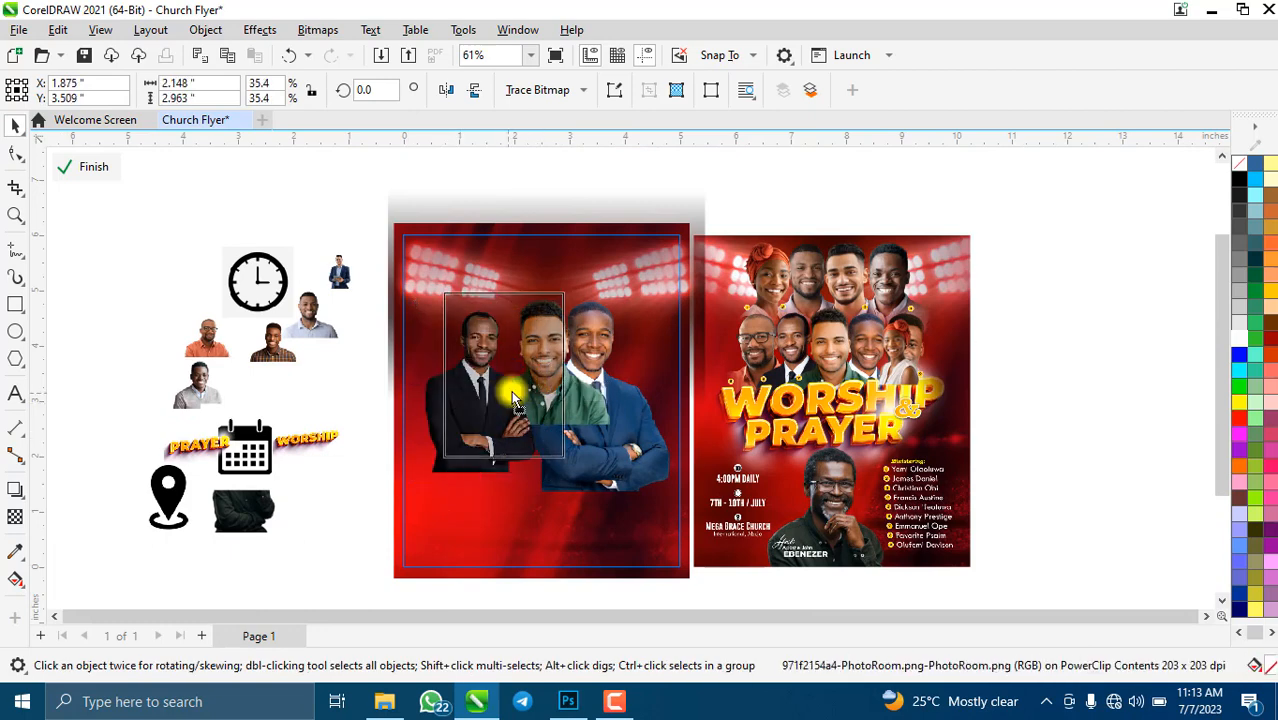
click(446, 93)
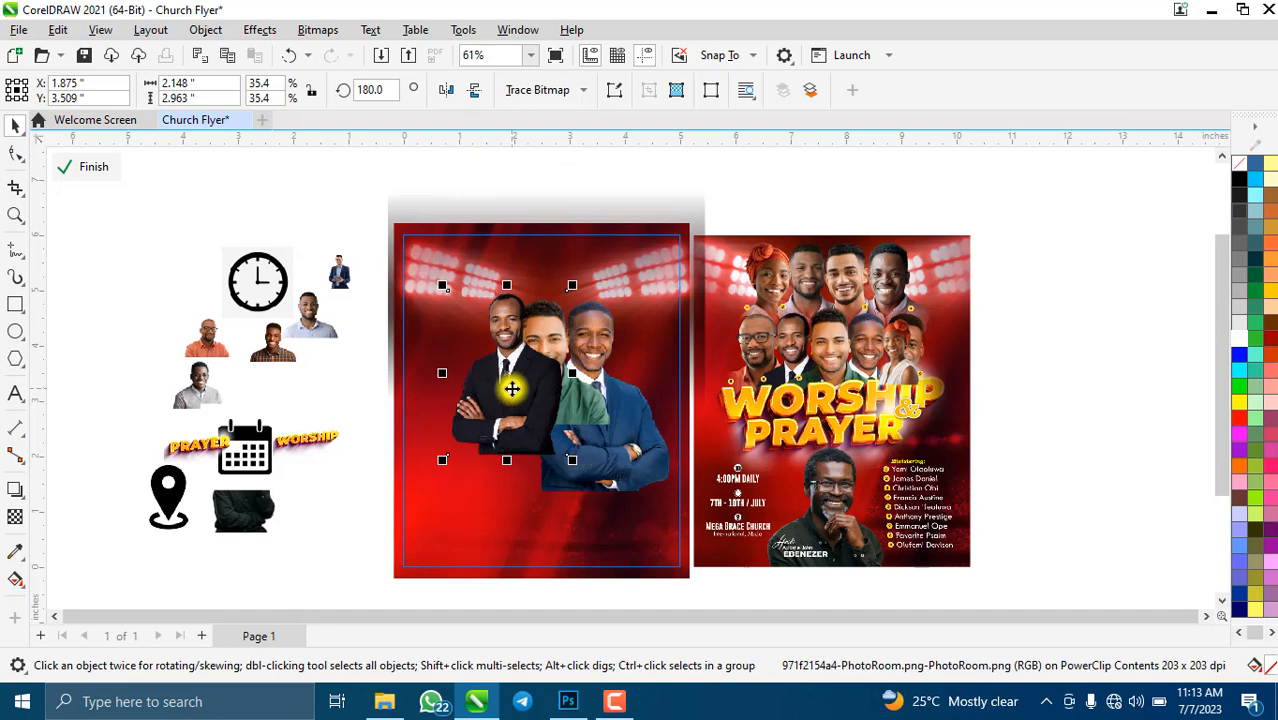
drag(508, 380, 492, 381)
drag(553, 463, 584, 491)
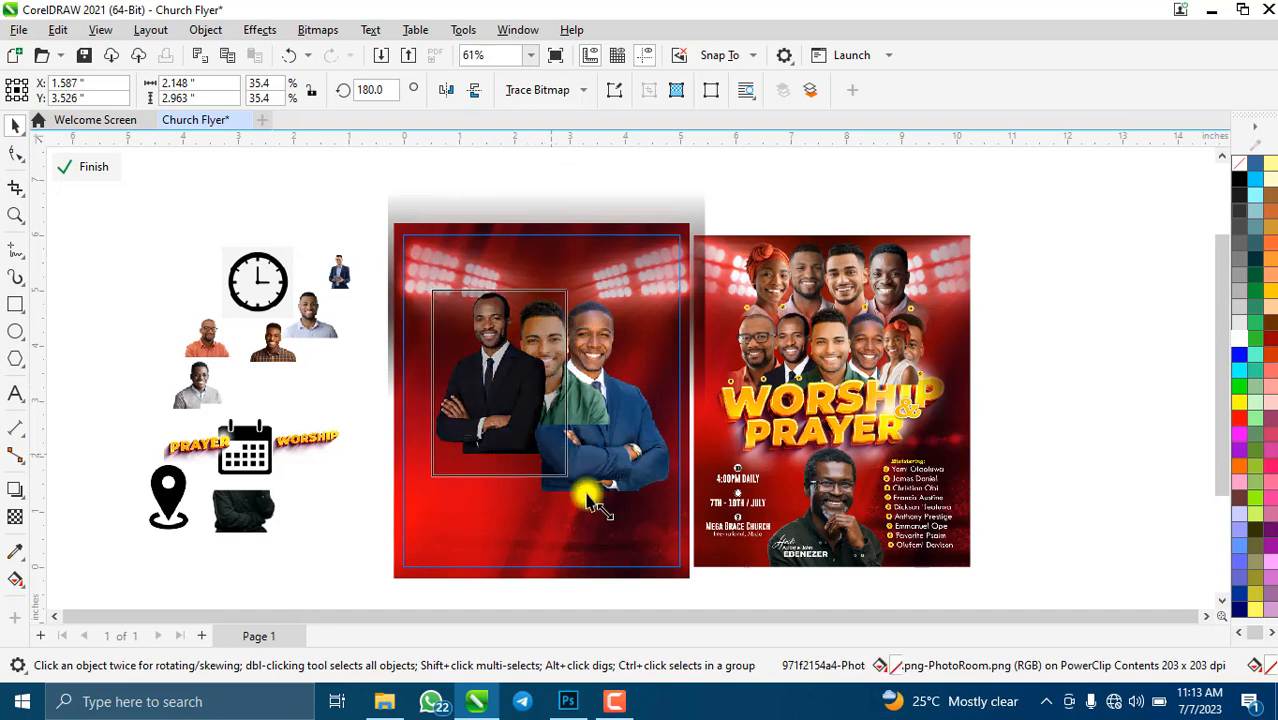
mouse_move(522, 393)
mouse_down()
mouse_move(500, 405)
mouse_move(499, 392)
mouse_move(521, 400)
mouse_up()
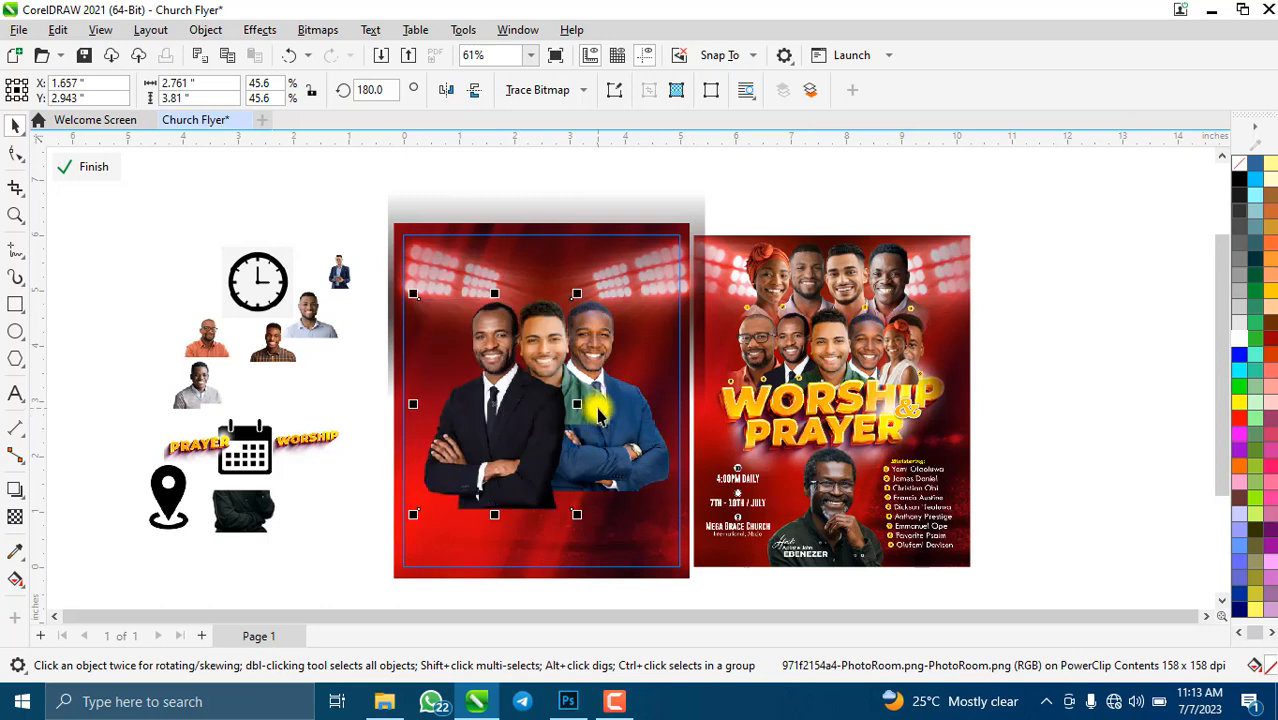
- Bring the green-shirt man's photo to the front of the group with Shift+PgUp
click(600, 410)
key(shift+Page_Up)
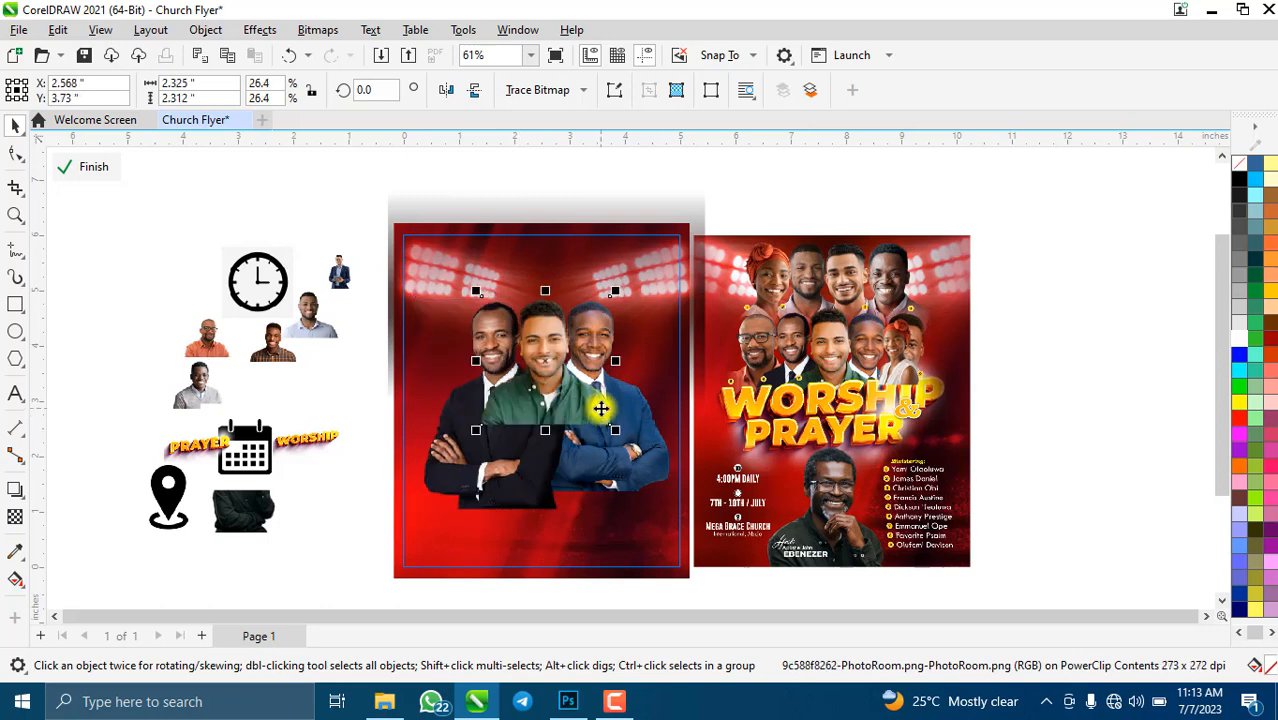
scroll(567, 352, up, 3)
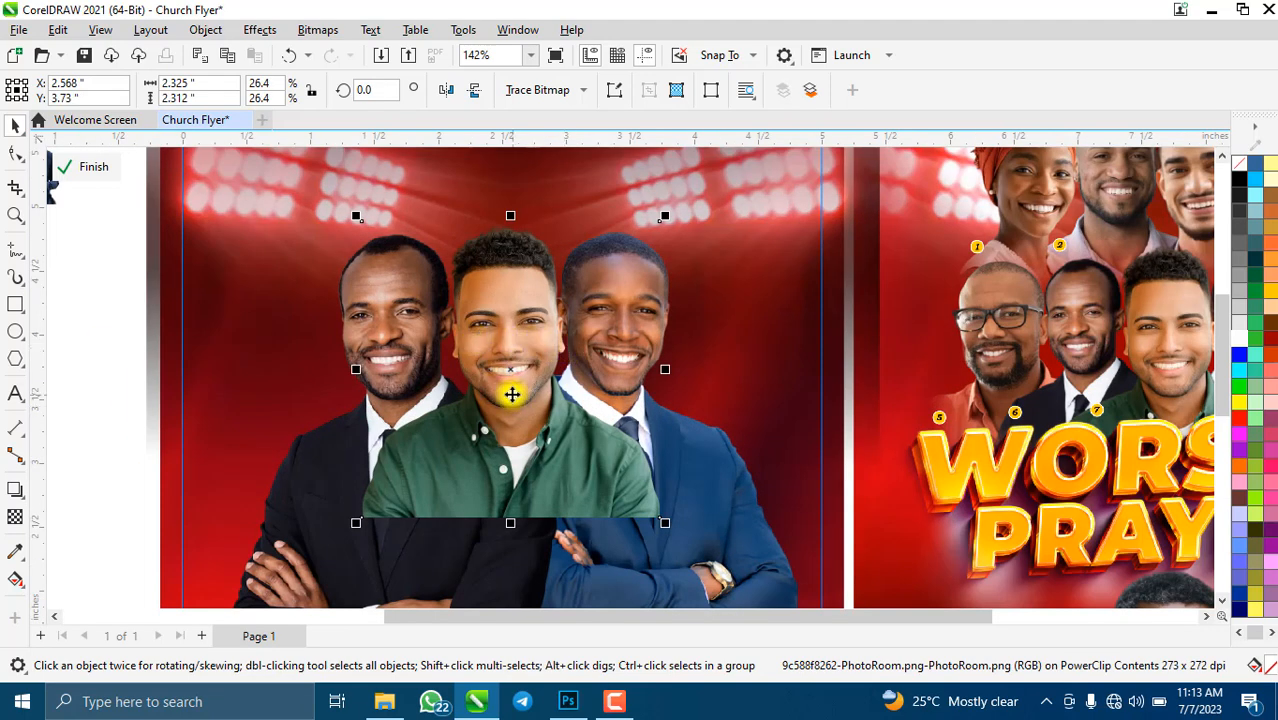
scroll(455, 383, down, 3)
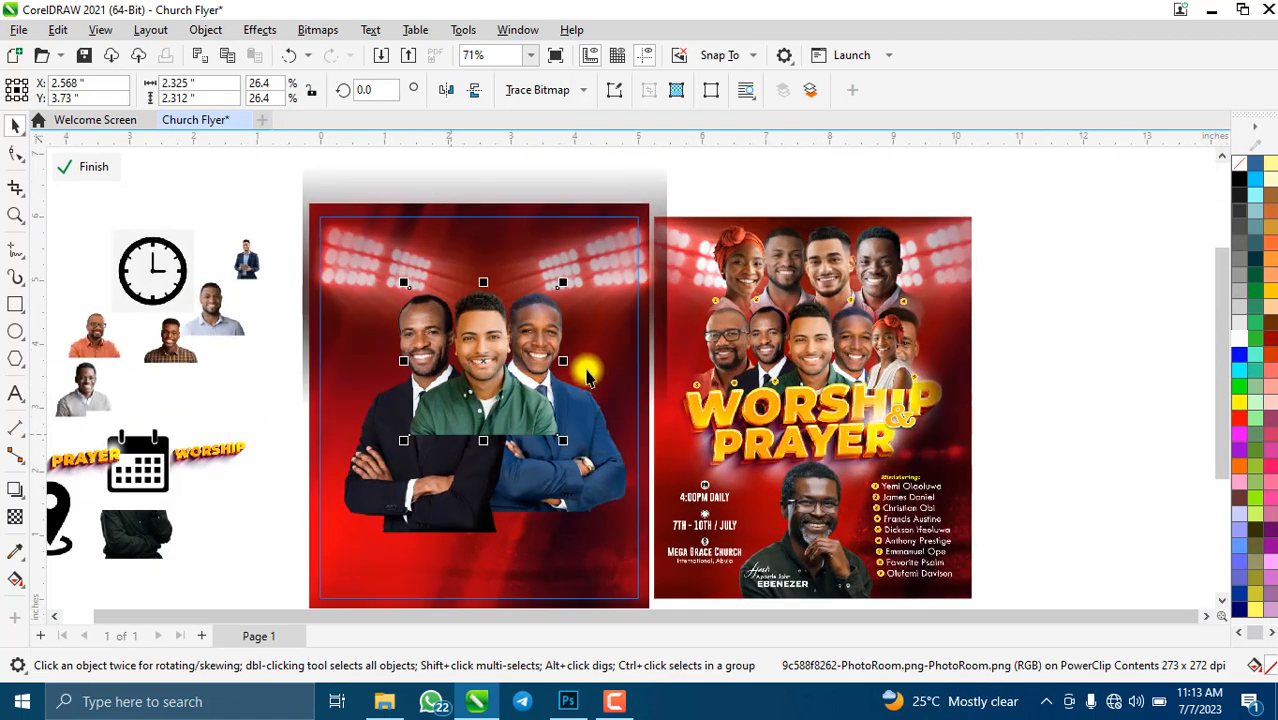
click(90, 337)
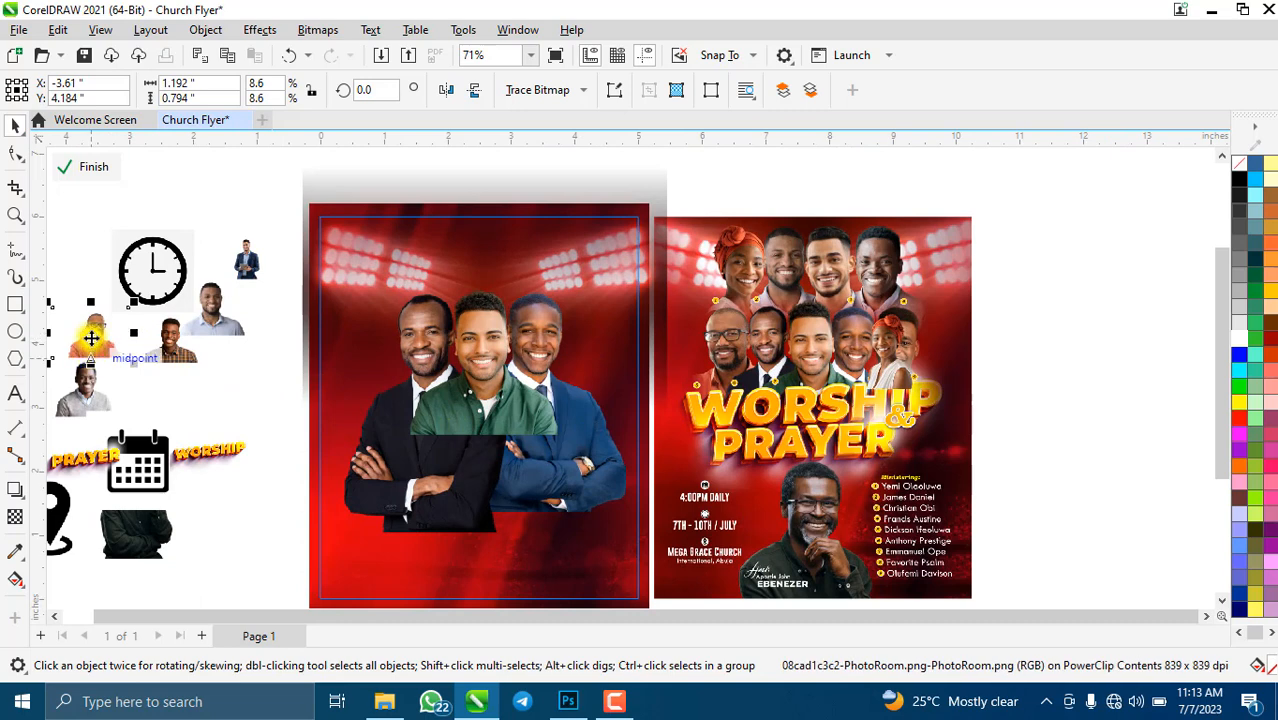
- Place the orange-shirt photo beside the three men and enlarge it to about 19.6%
drag(90, 337, 356, 356)
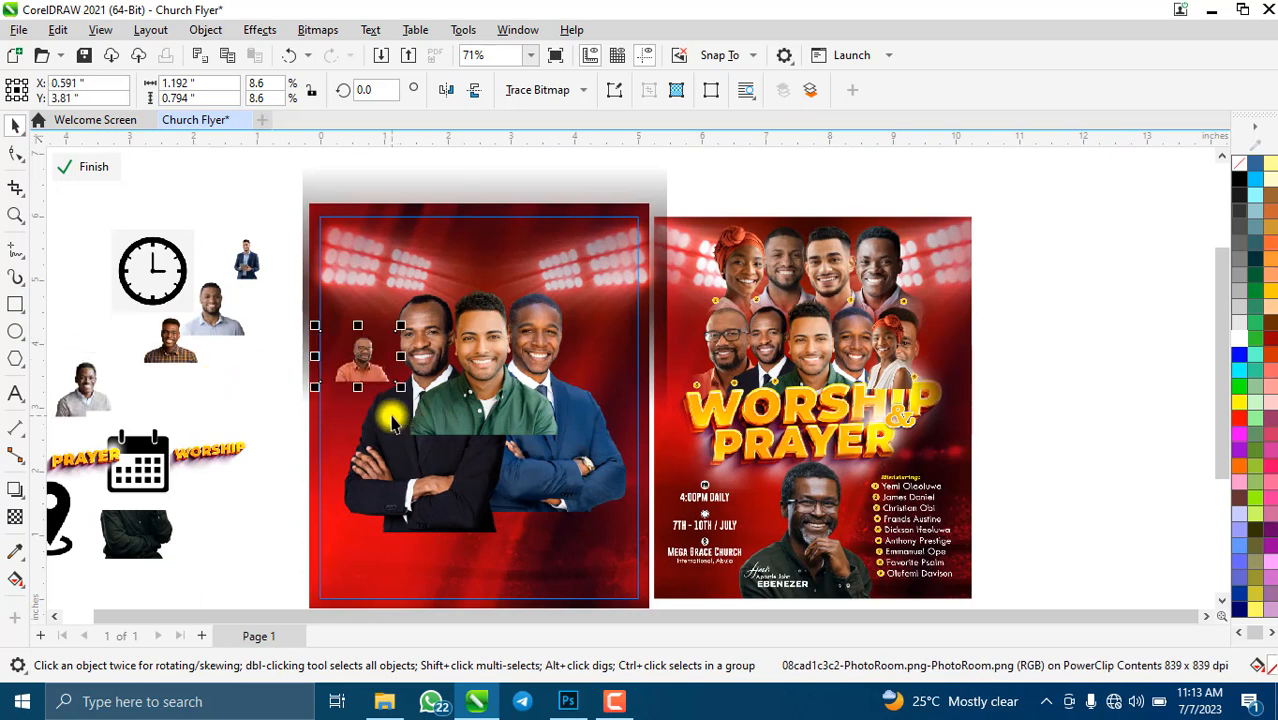
drag(401, 387, 480, 434)
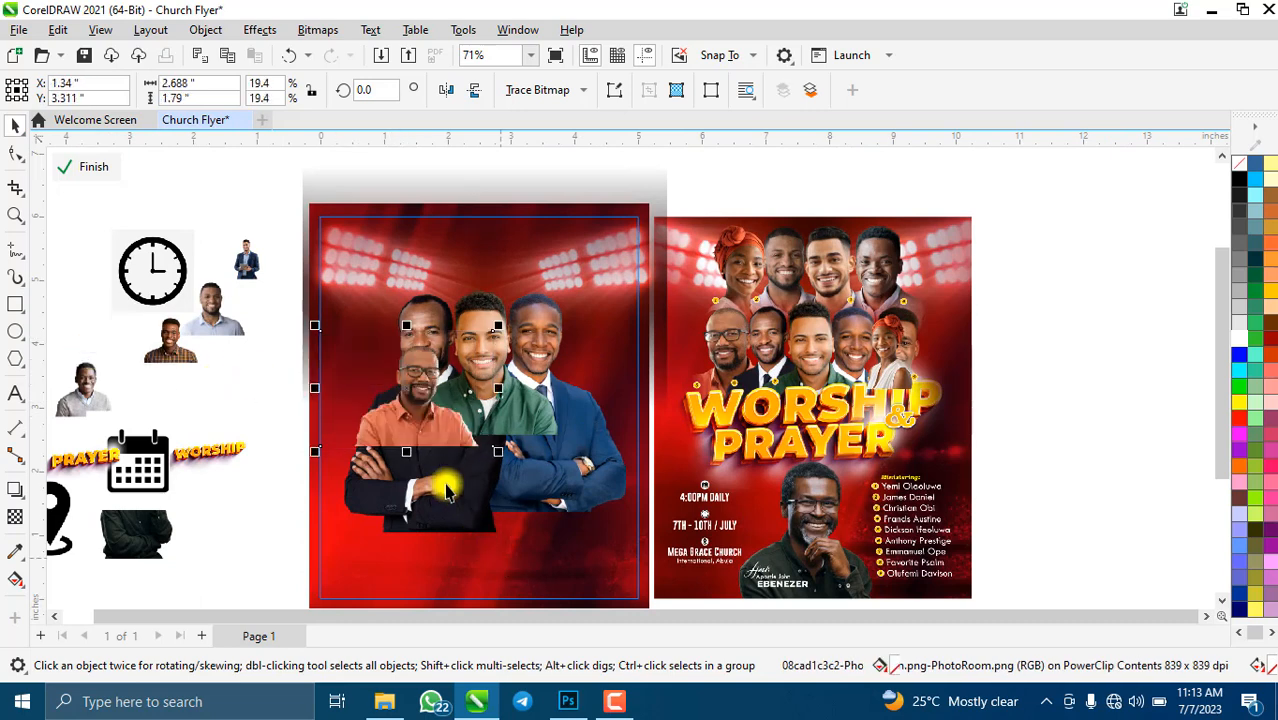
scroll(411, 390, up, 2)
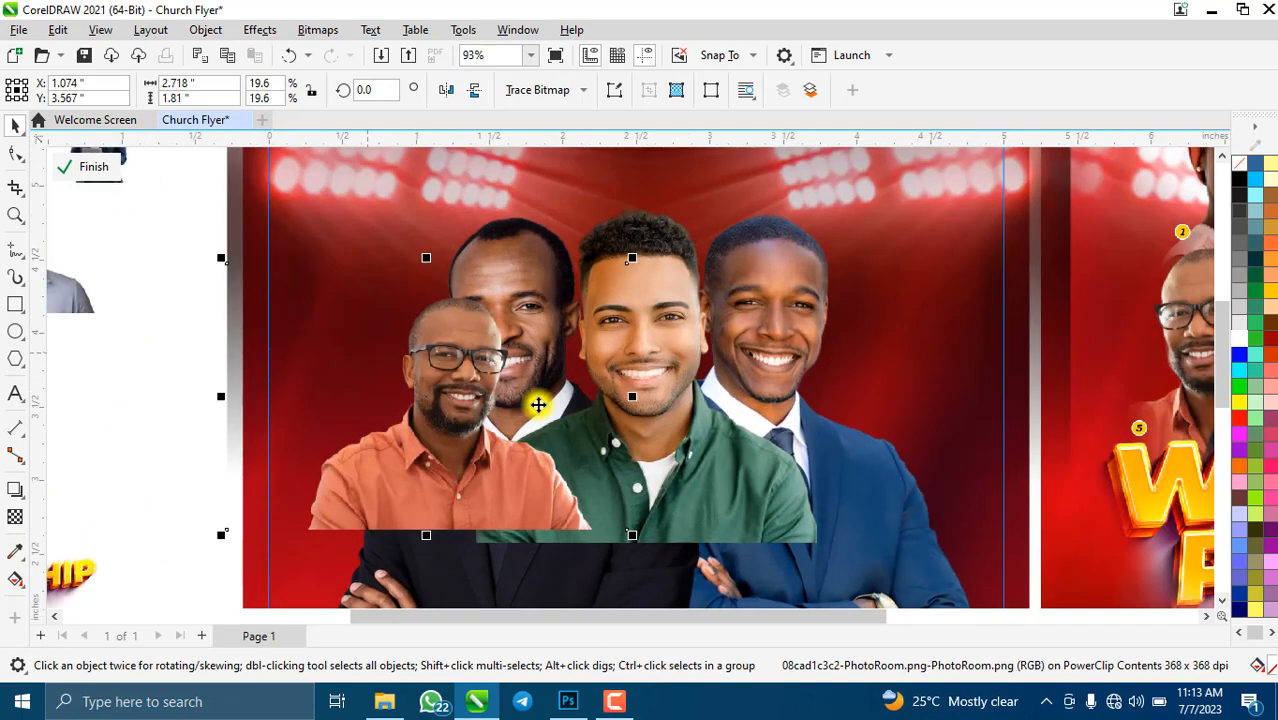
- Crop the orange-shirt photo, trimming its left and right edges
click(17, 188)
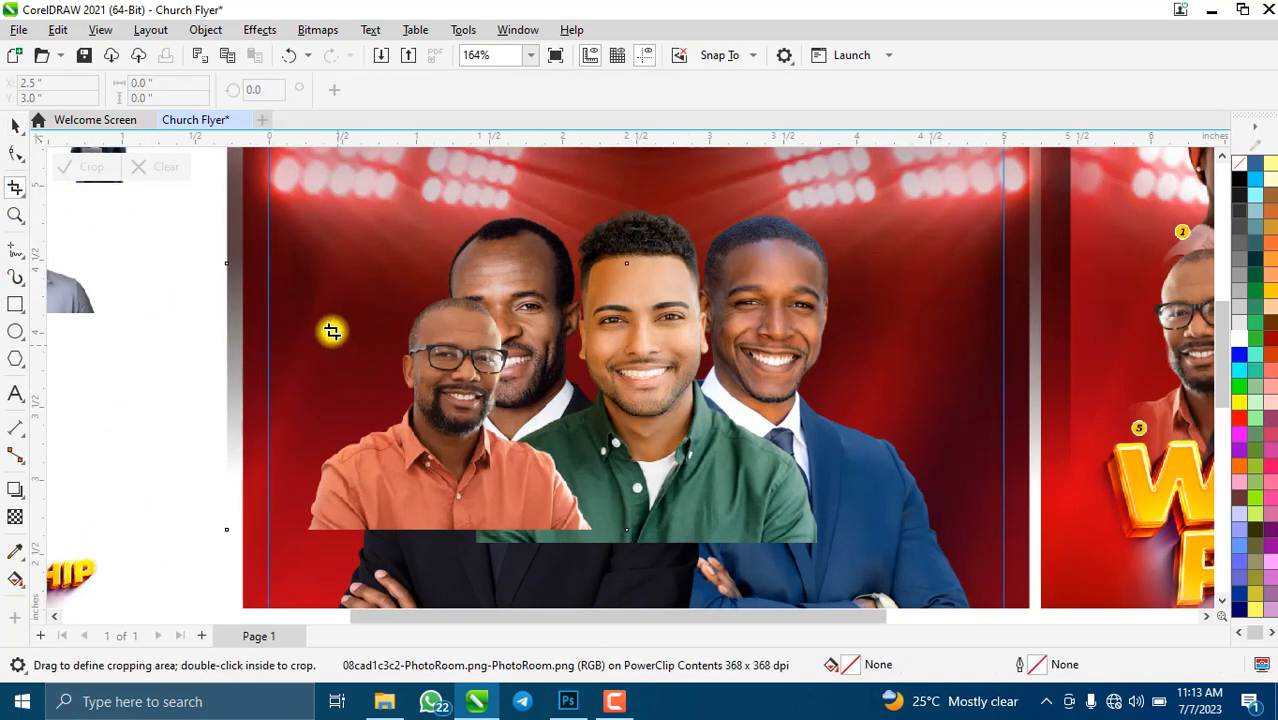
drag(295, 287, 591, 531)
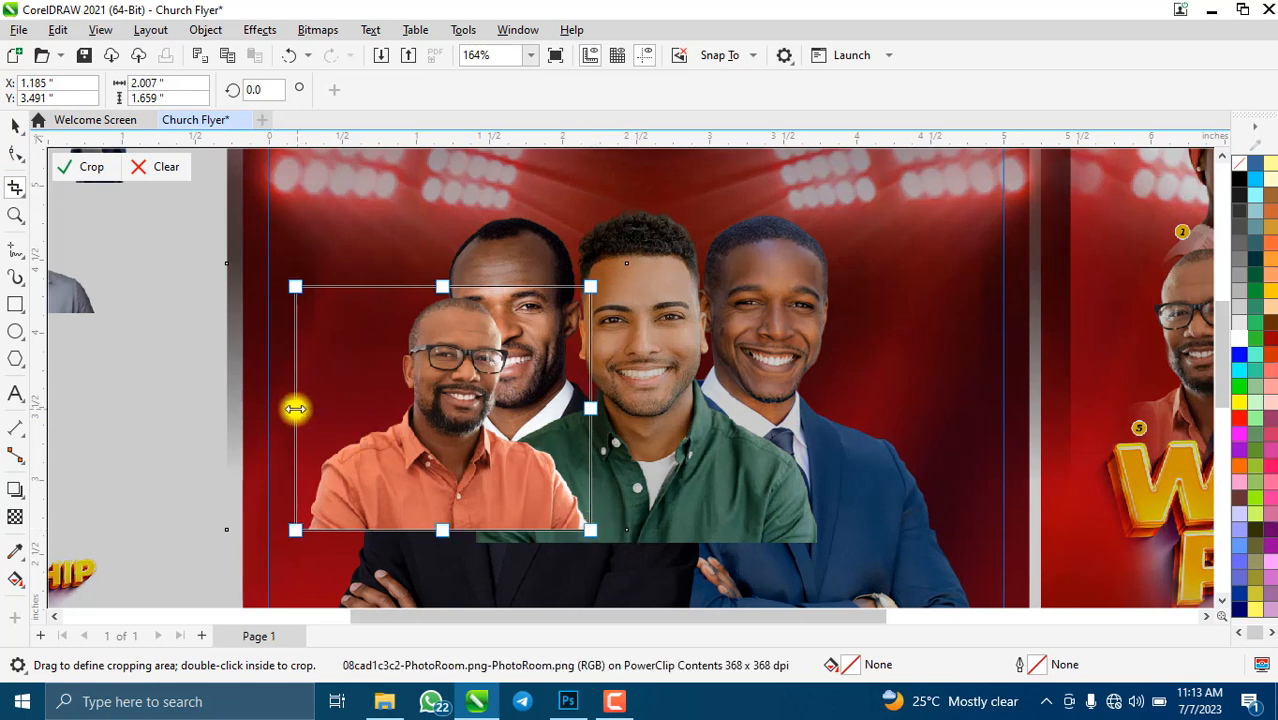
drag(294, 406, 309, 406)
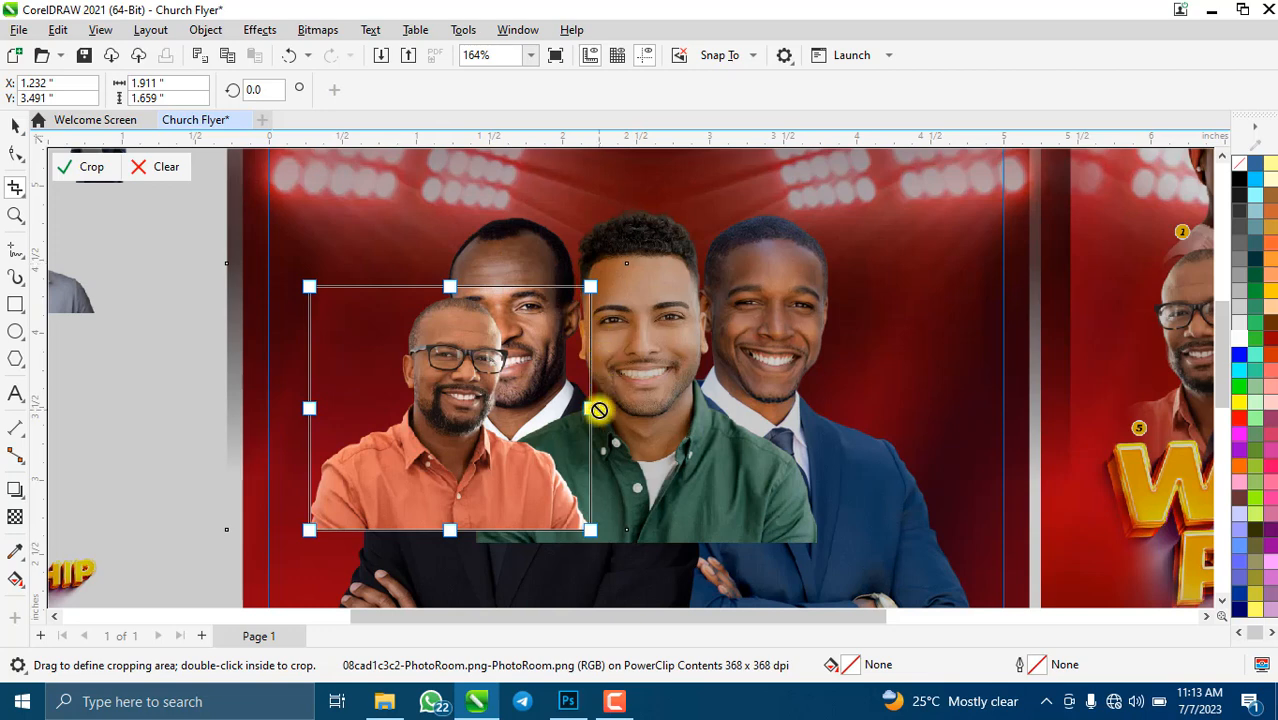
drag(595, 409, 566, 430)
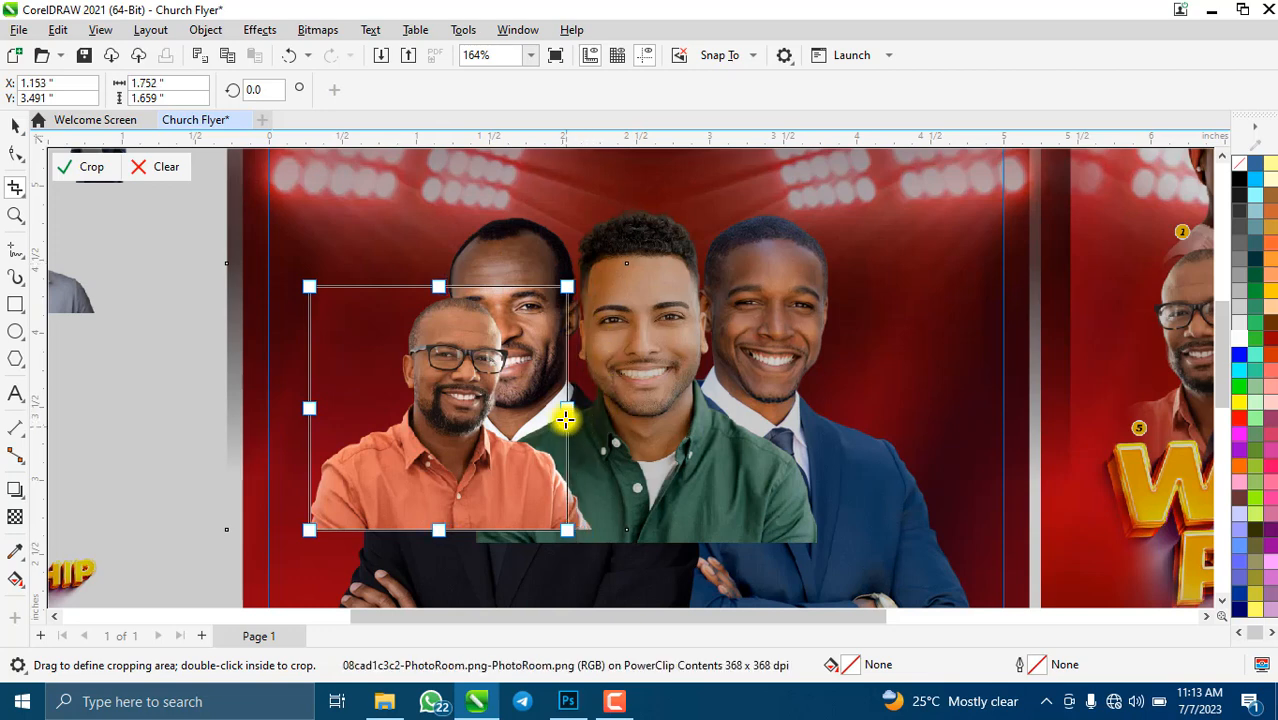
key(ctrl+z)
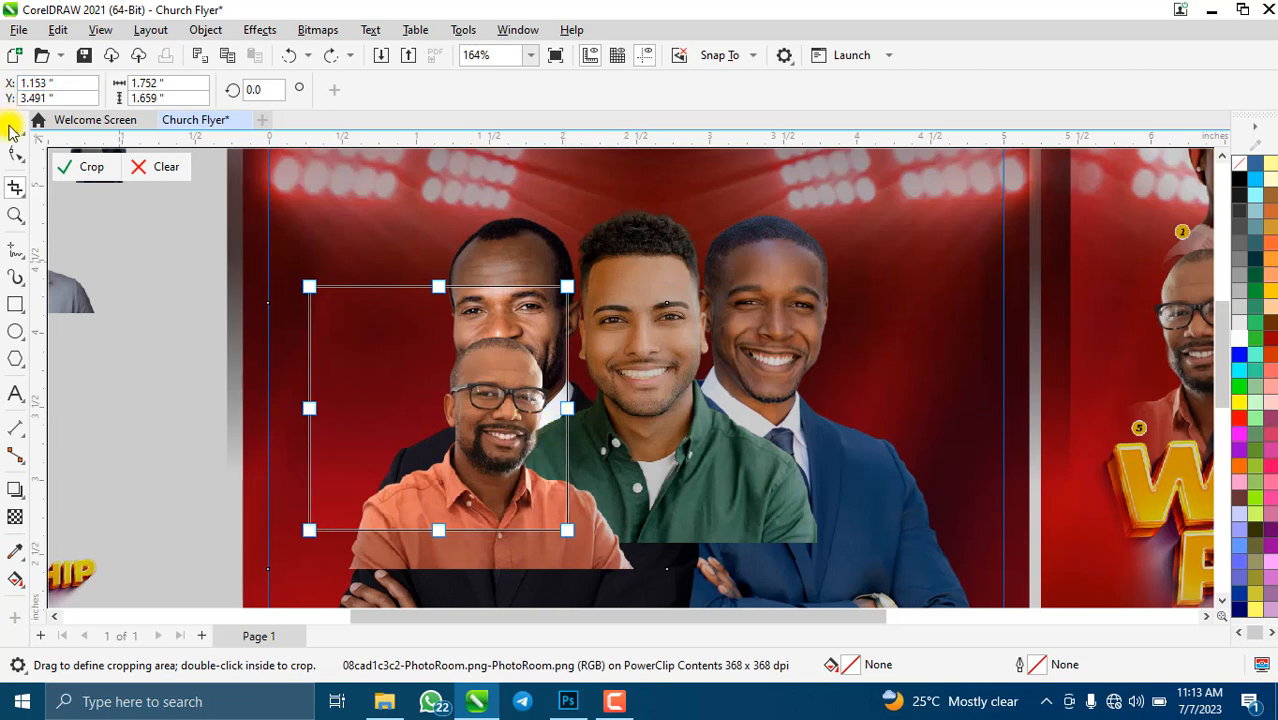
click(84, 170)
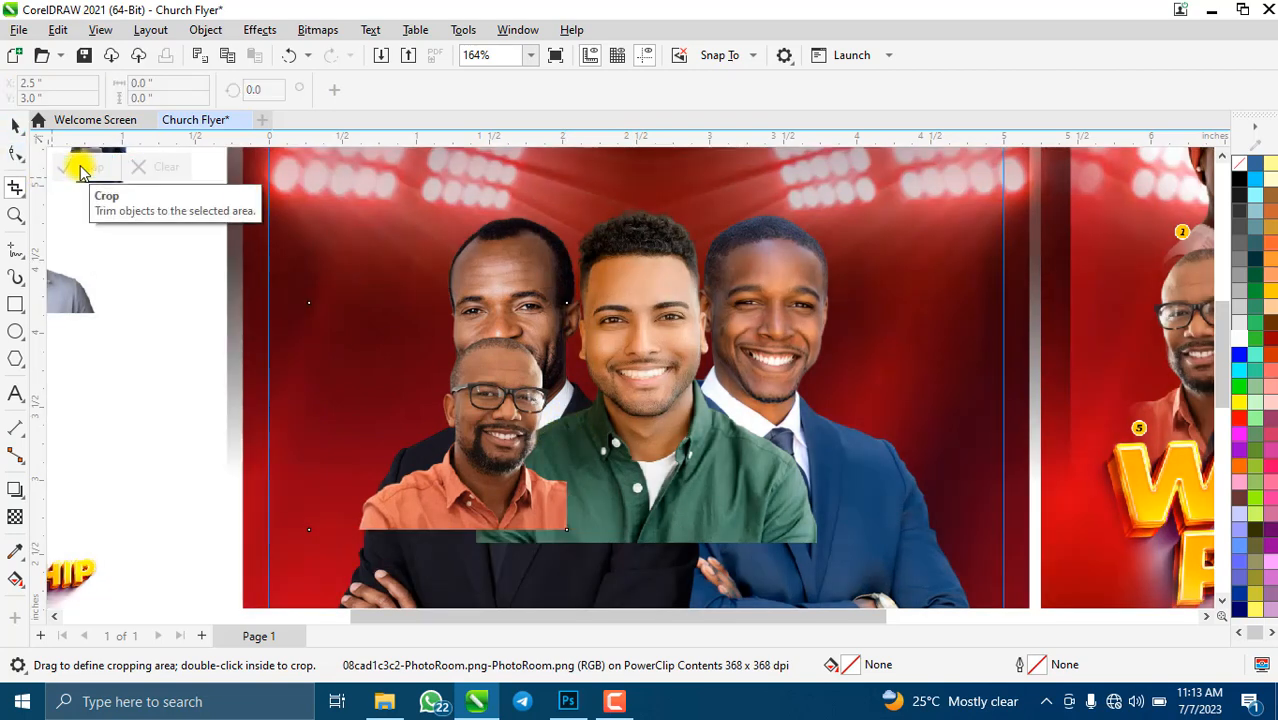
click(15, 125)
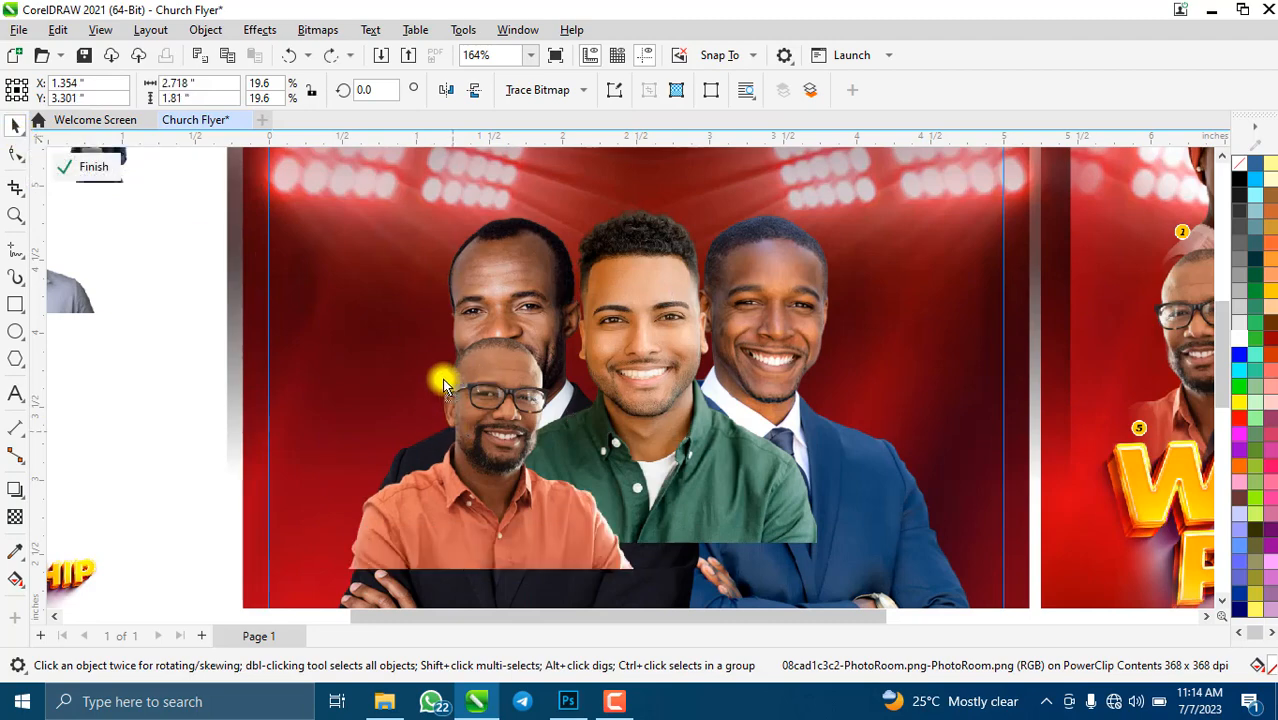
- Move the orange-shirt photo up and left and flip it horizontally
drag(442, 377, 420, 312)
click(447, 91)
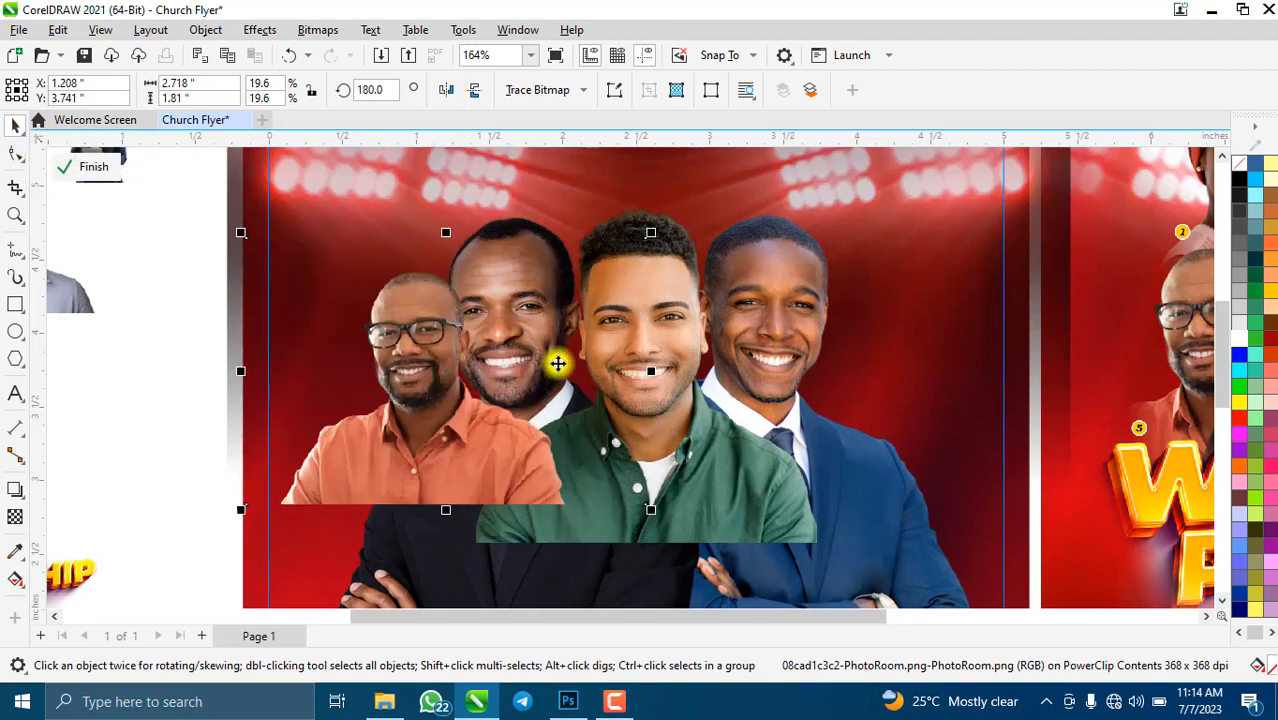
scroll(531, 343, down, 5)
scroll(534, 345, up, 4)
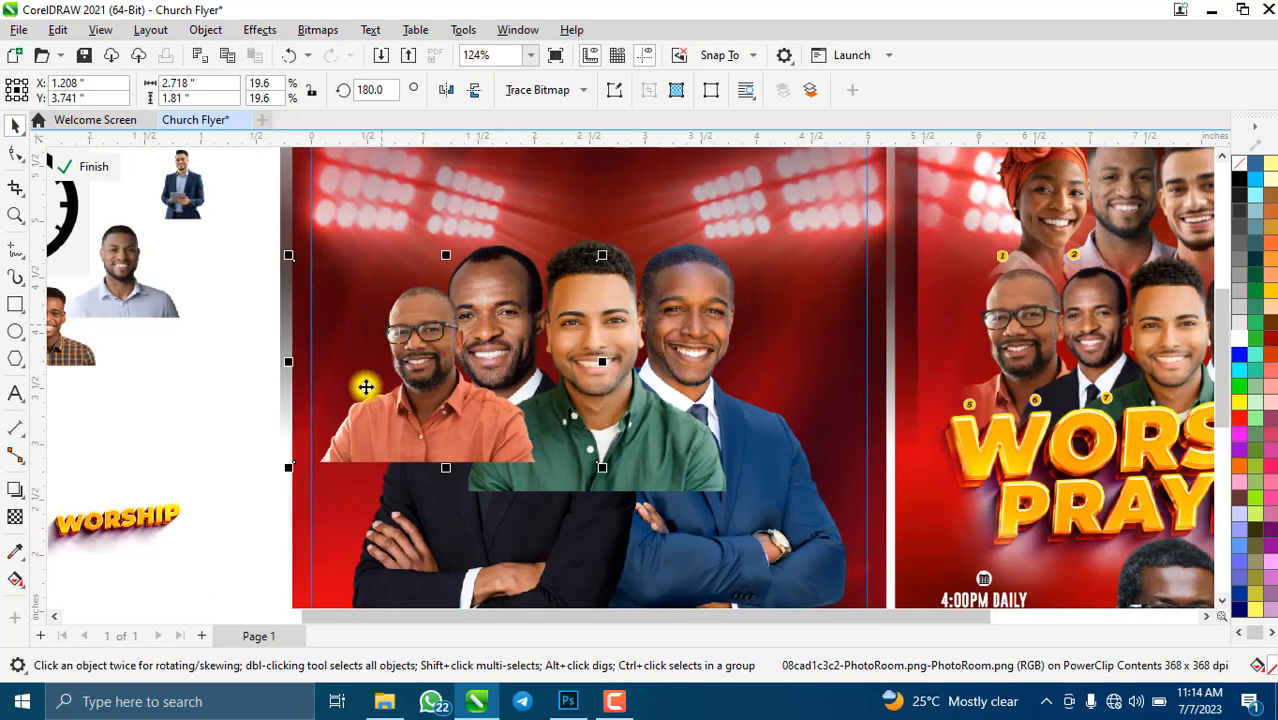
- Crop the orange-shirt man's photo down to his upper body
click(17, 185)
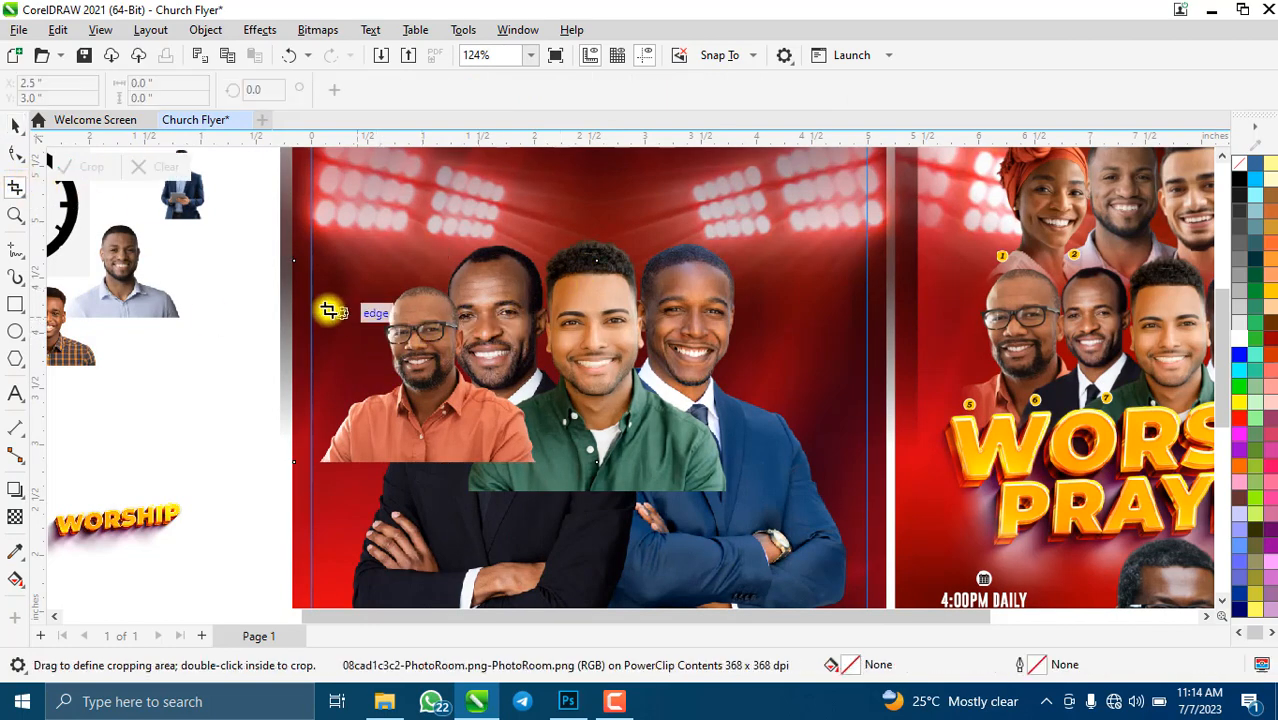
drag(321, 273, 498, 462)
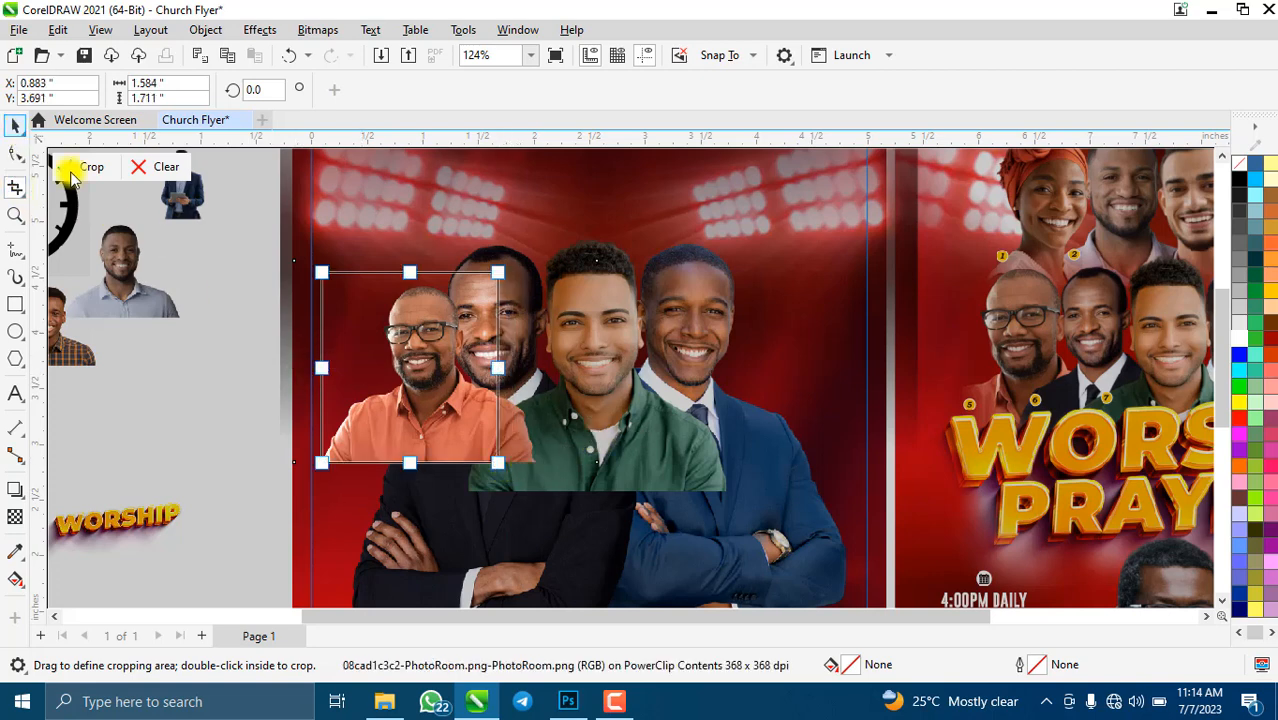
click(89, 166)
click(15, 130)
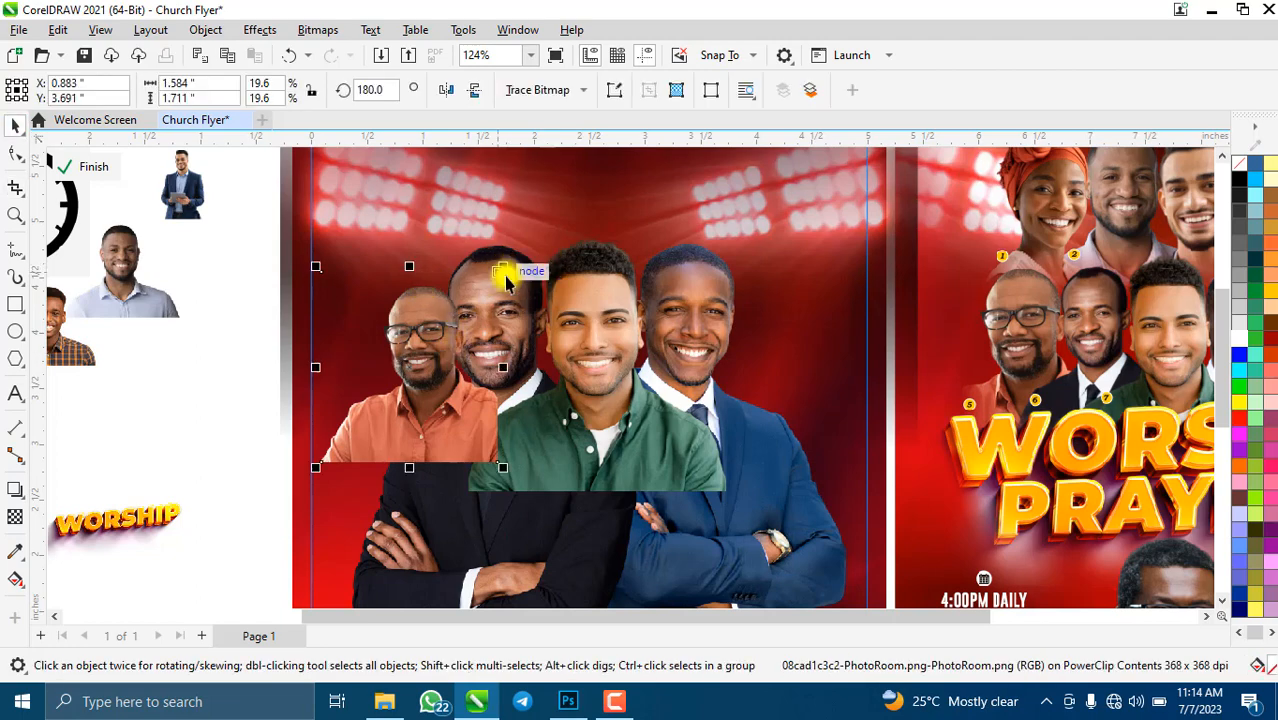
- Enlarge the orange-shirt man to 25.4%, set him at the row's left end, and paste the woman's photo
drag(503, 270, 516, 294)
drag(474, 348, 450, 394)
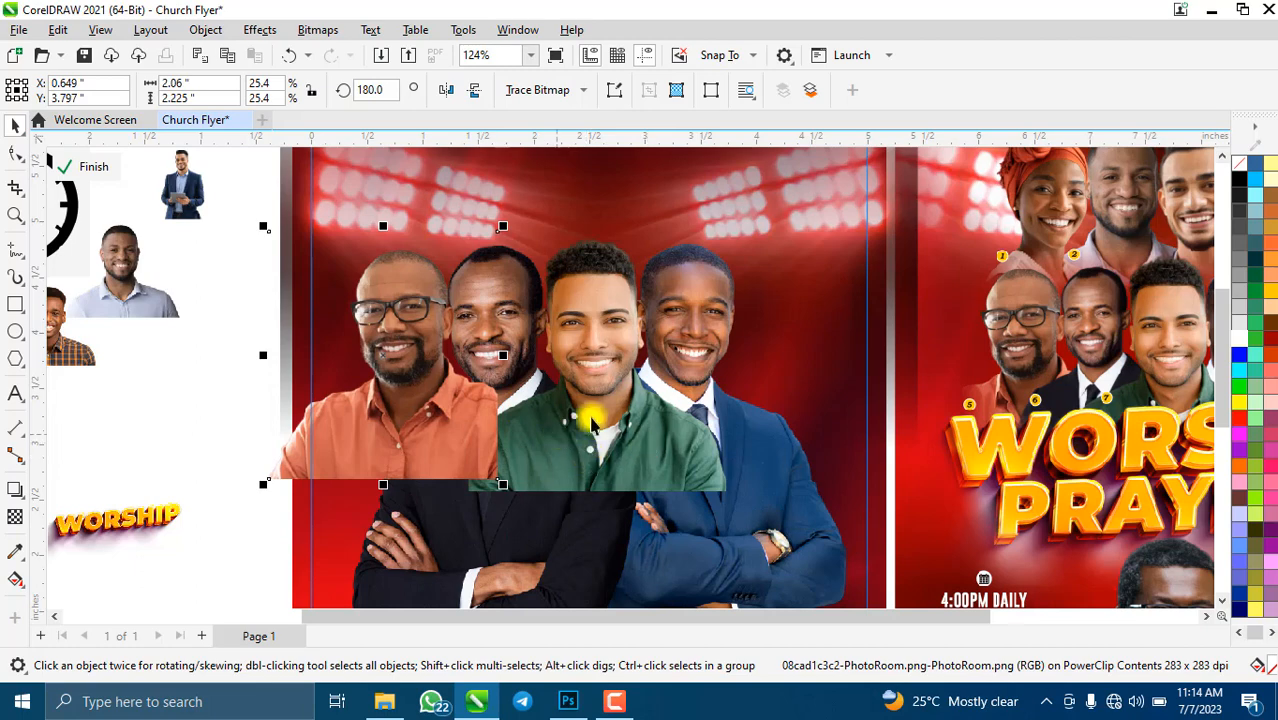
scroll(563, 428, down, 3)
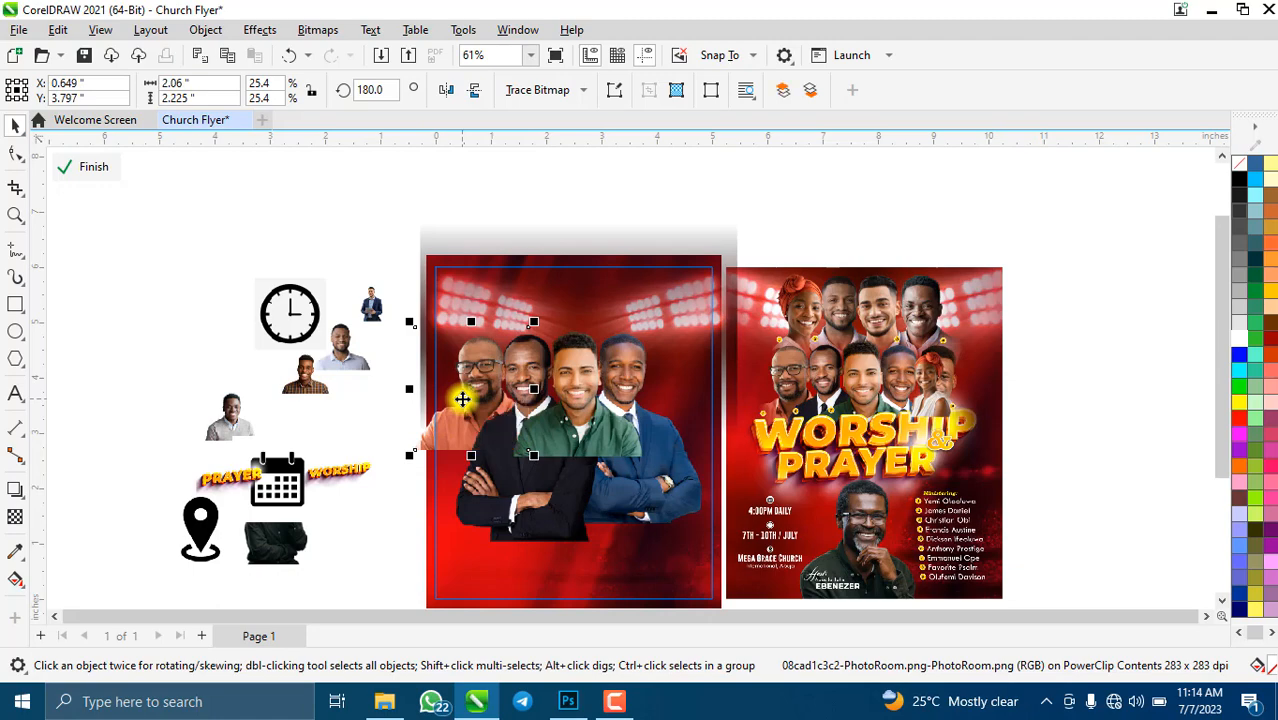
scroll(510, 395, up, 3)
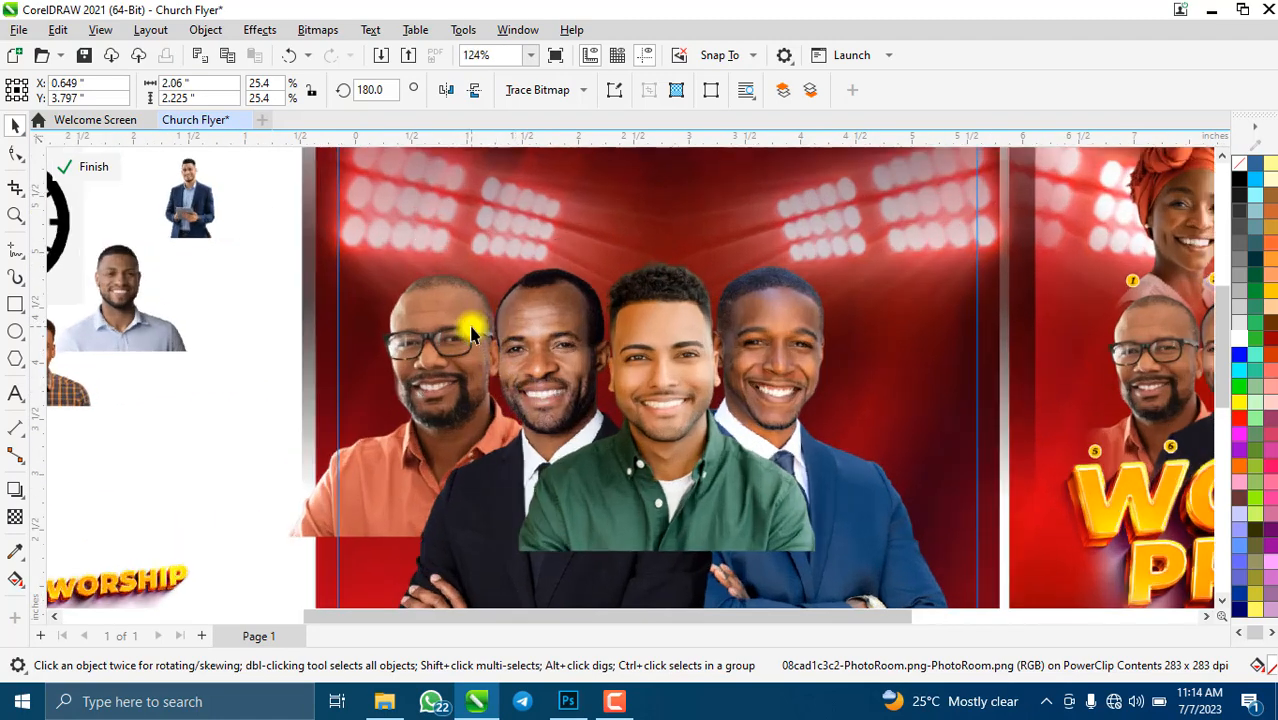
scroll(510, 340, down, 2)
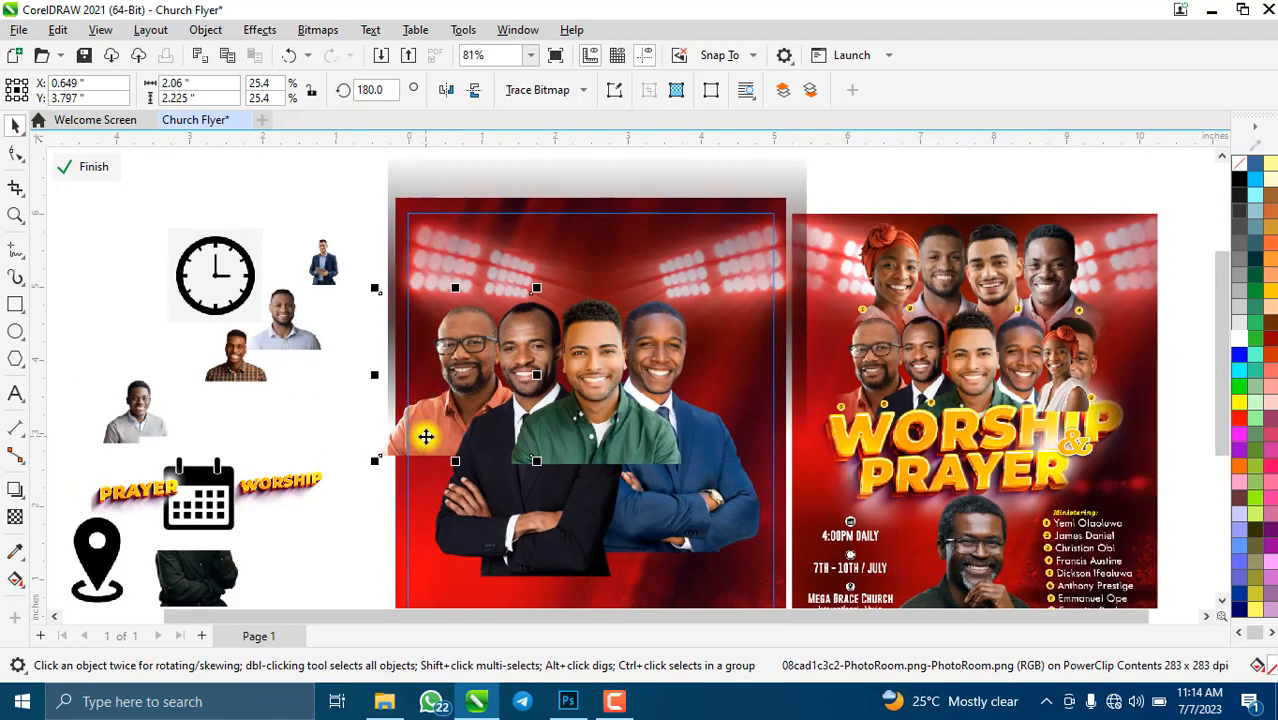
drag(426, 436, 426, 437)
scroll(540, 456, down, 2)
scroll(888, 405, up, 2)
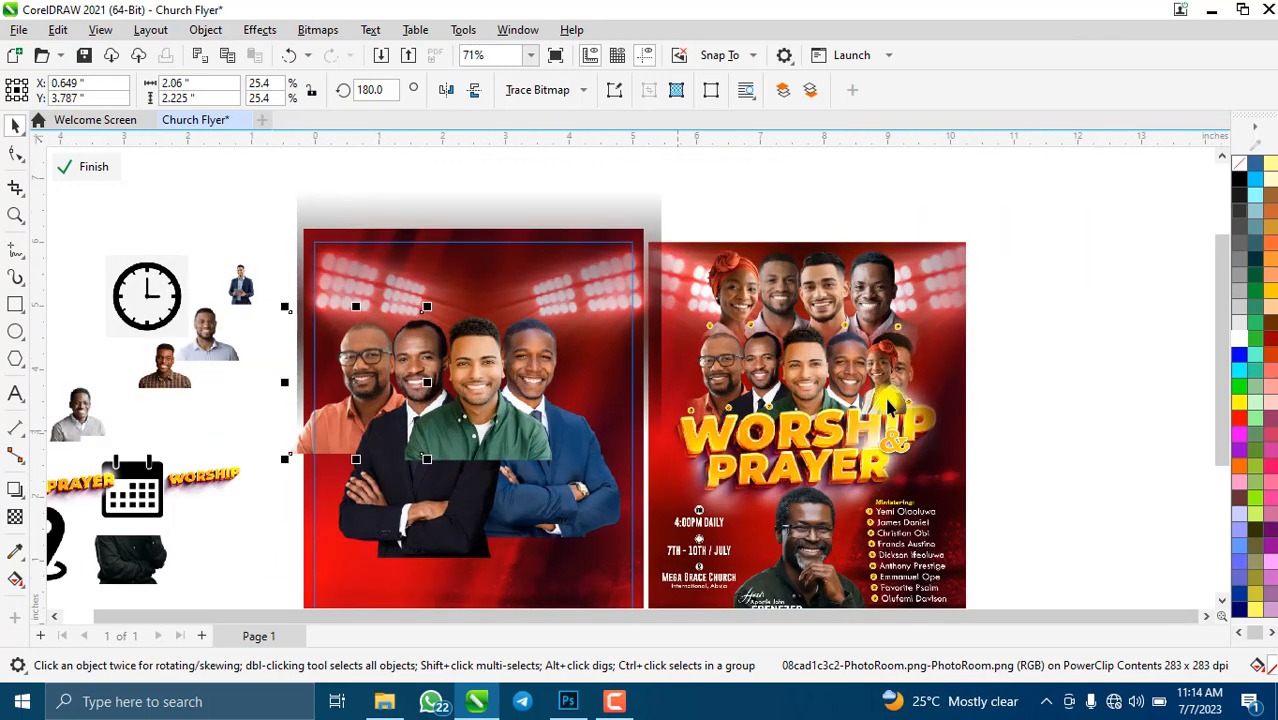
key(ctrl+v)
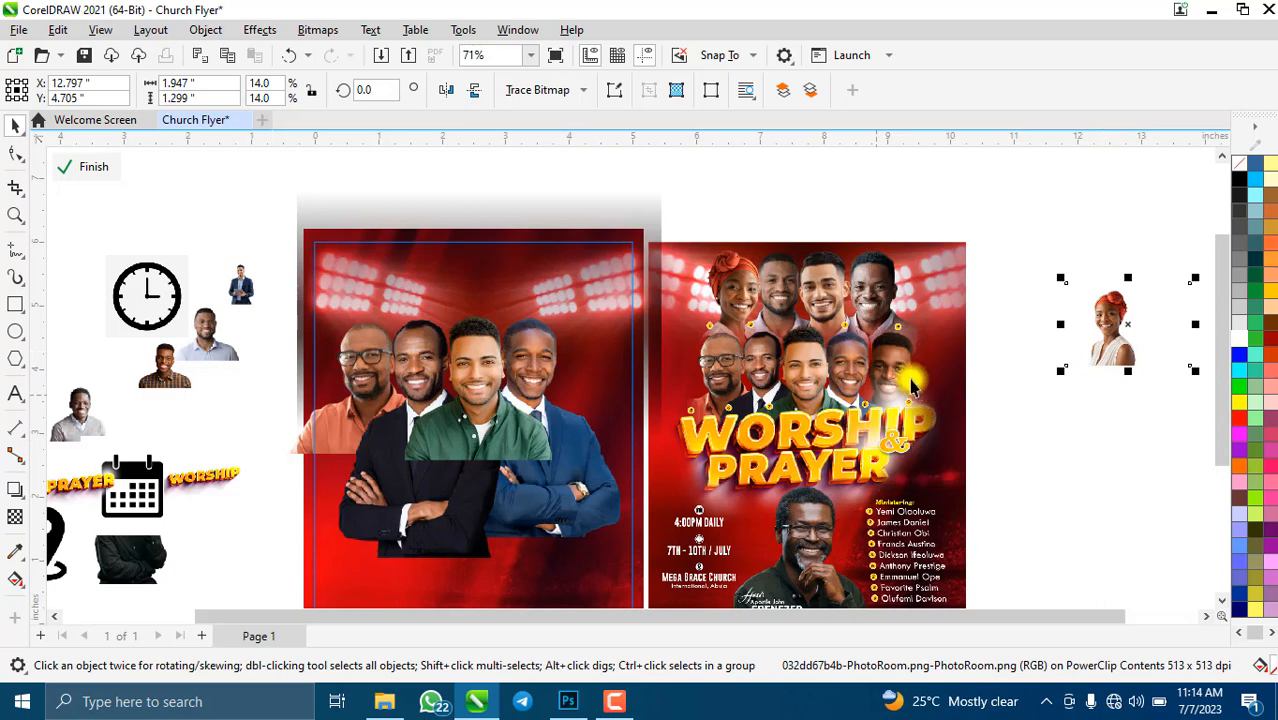
- Move the plaid-shirt man onto the red background, enlarge him, and place him at the row's right end
click(165, 372)
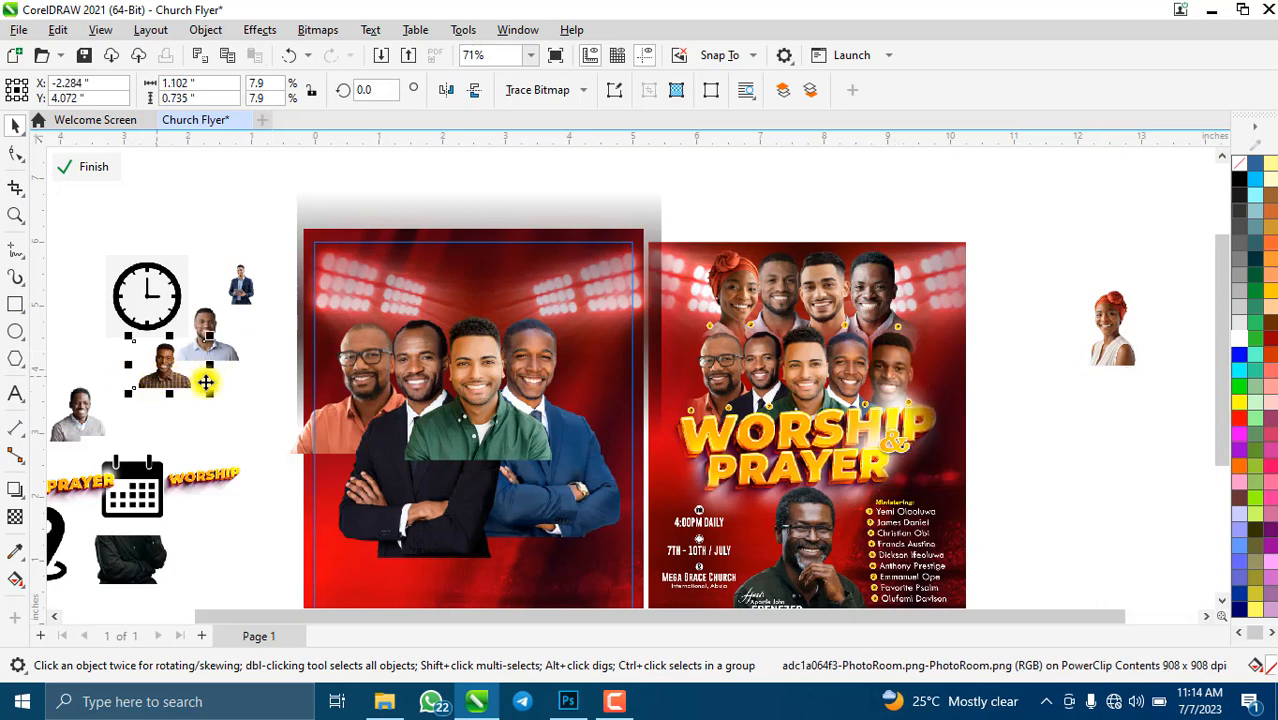
click(590, 410)
drag(590, 410, 568, 387)
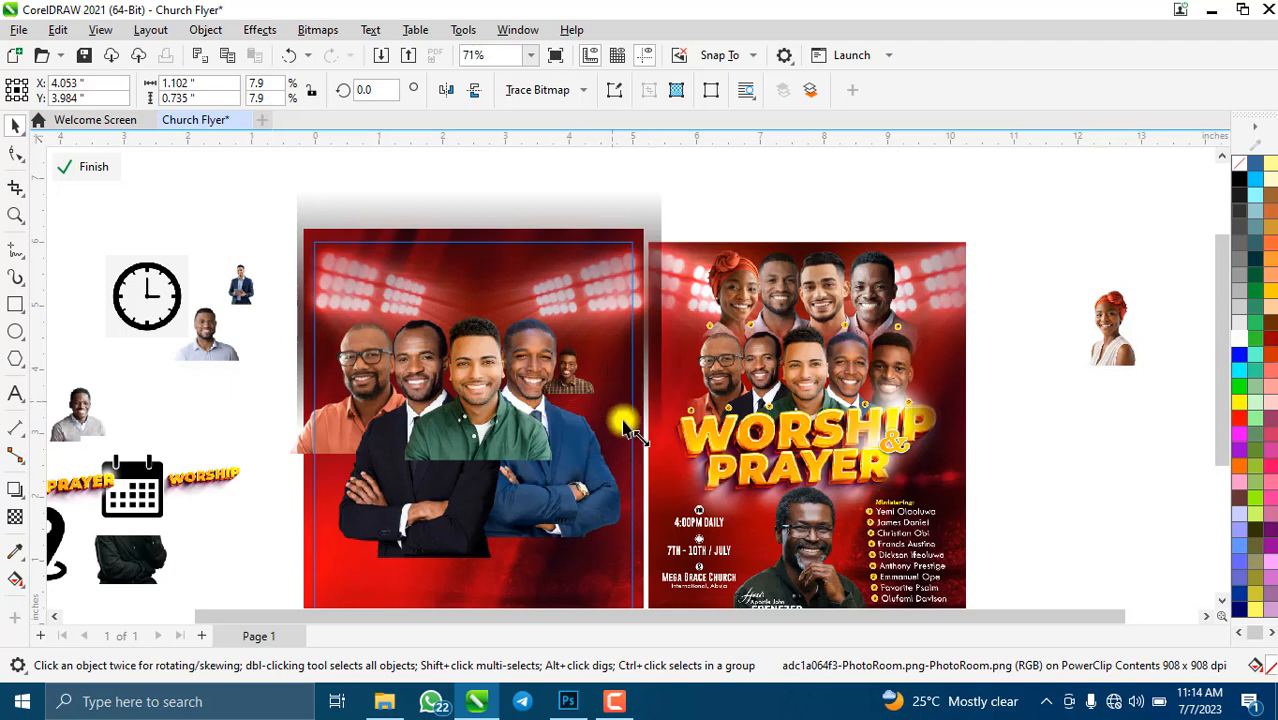
drag(612, 399, 752, 492)
drag(650, 416, 593, 380)
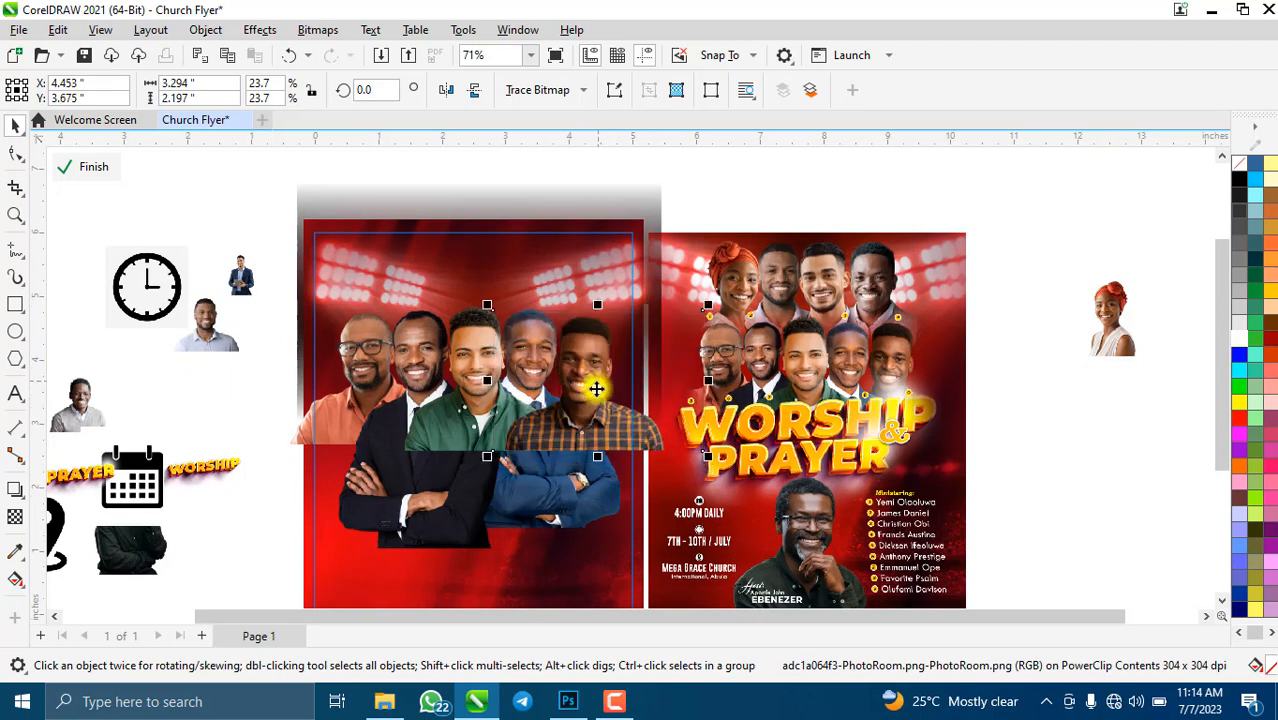
scroll(590, 355, up, 2)
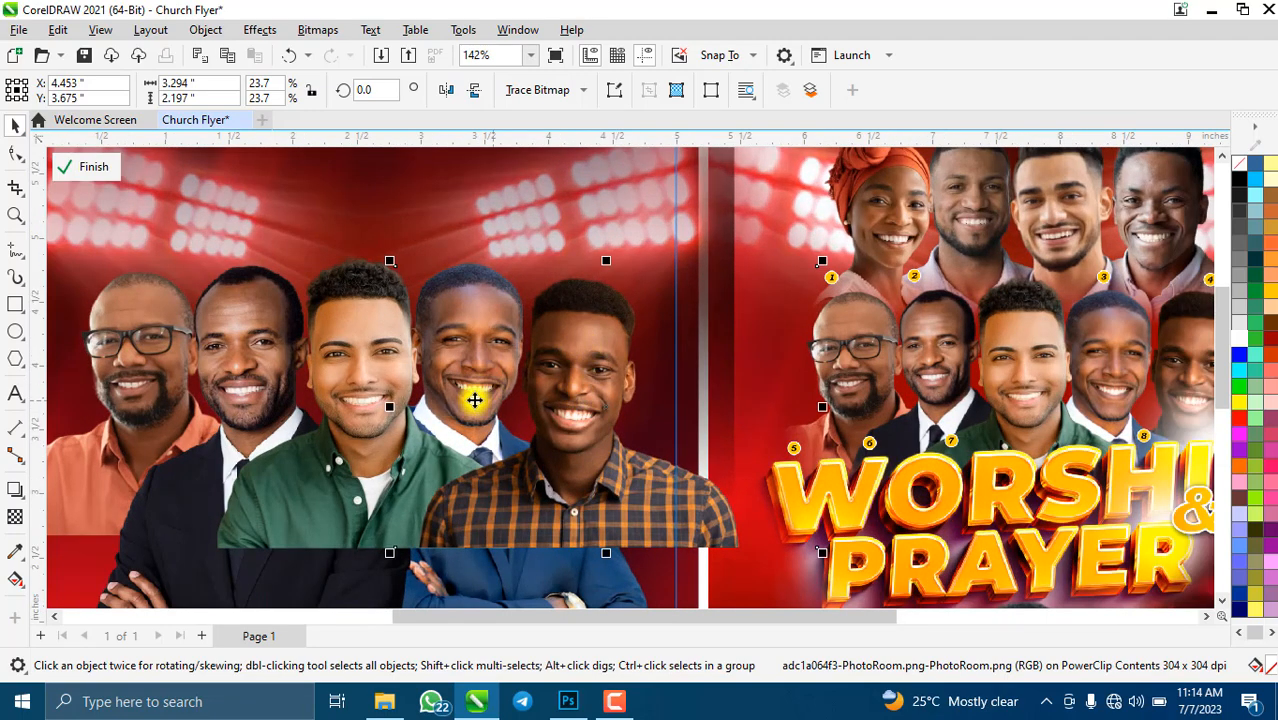
scroll(500, 380, down, 1)
- Mirror the plaid-shirt man and flip him back, then nudge and slightly shrink him into place
click(445, 92)
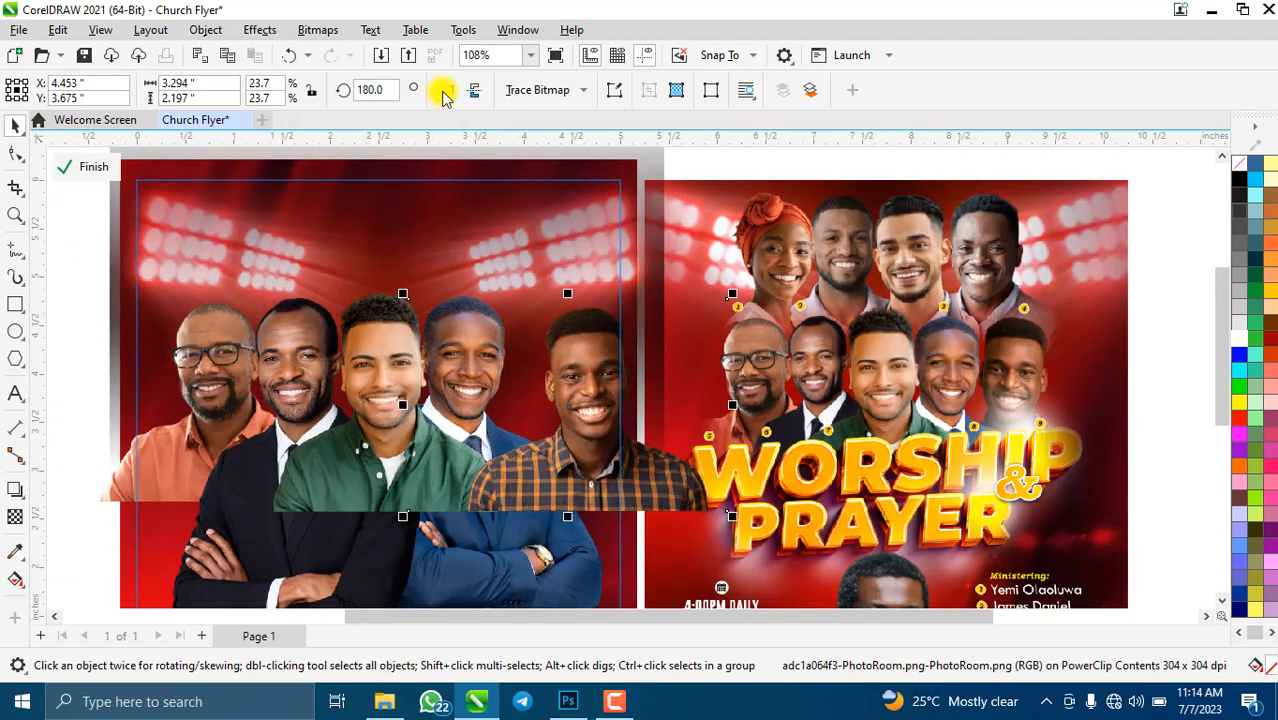
click(445, 92)
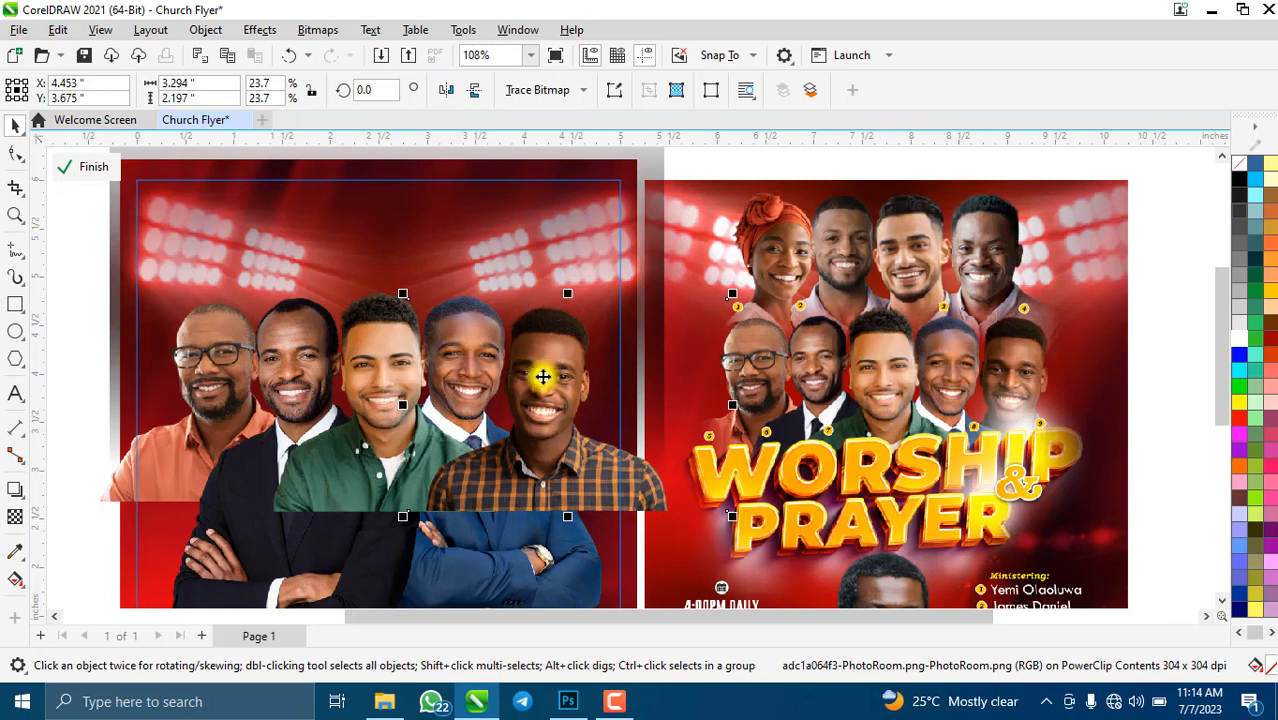
scroll(541, 376, up, 1)
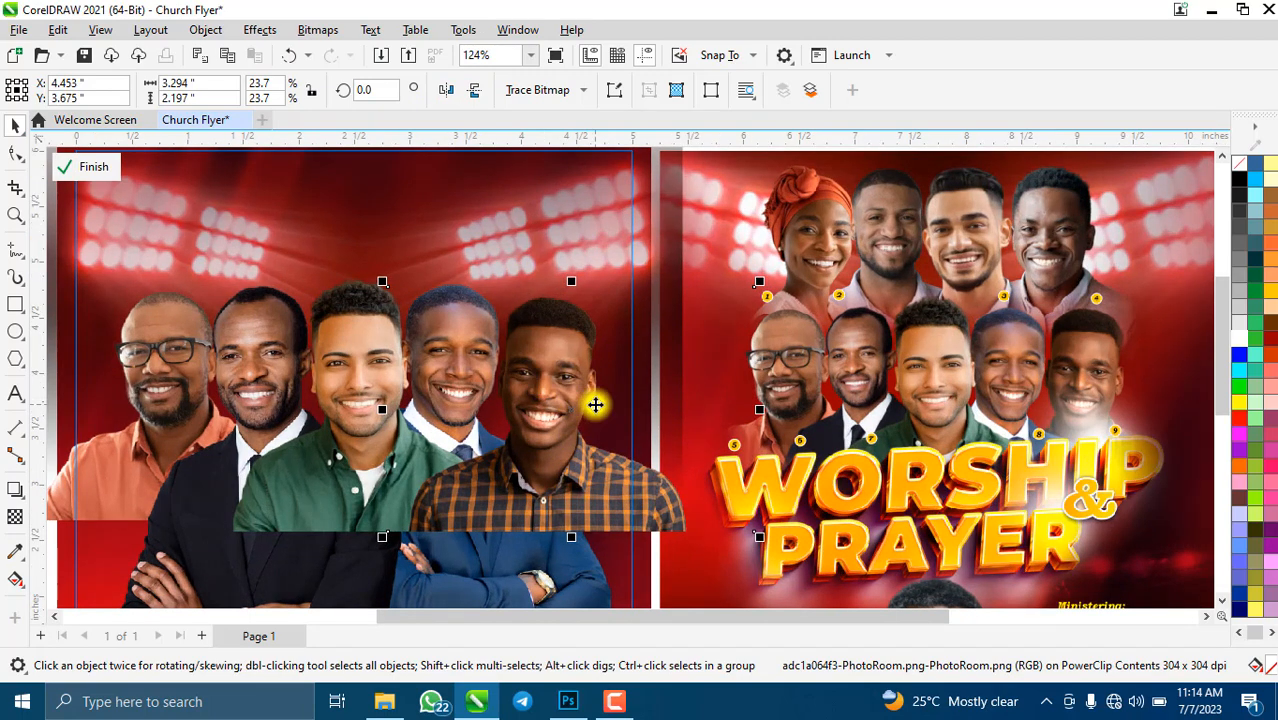
key(Left)
key(Left)
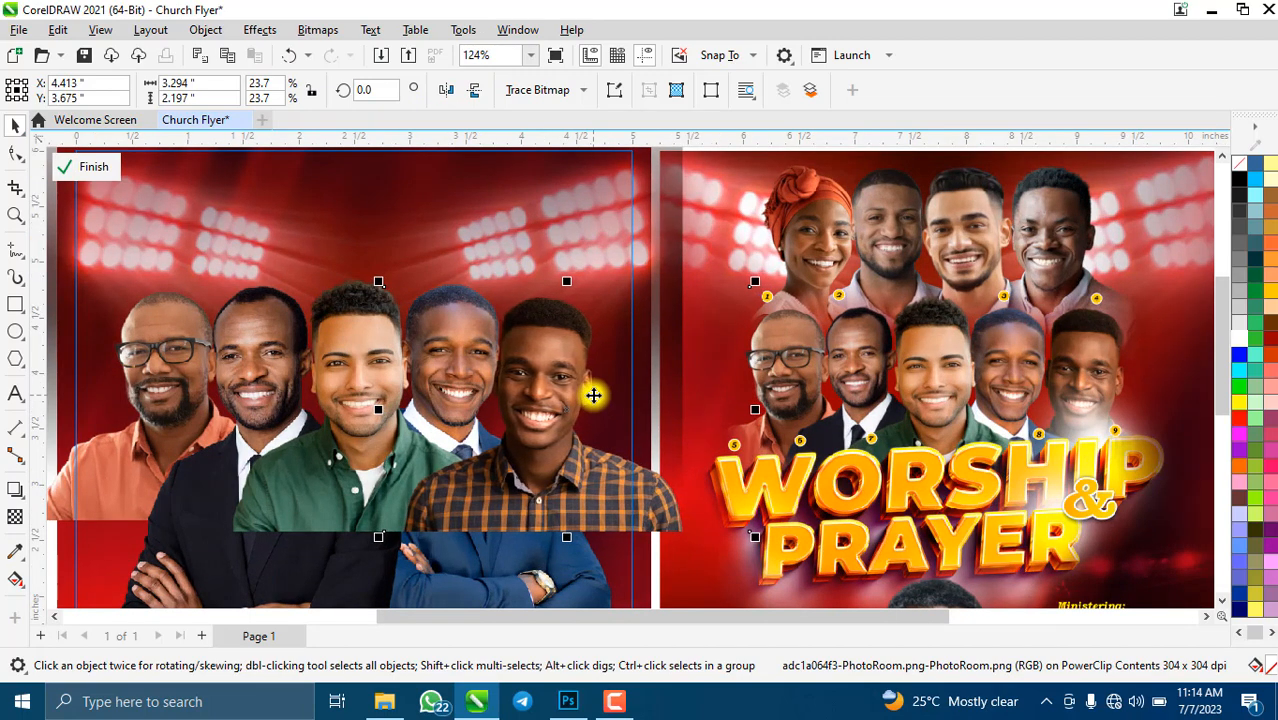
scroll(517, 572, down, 5)
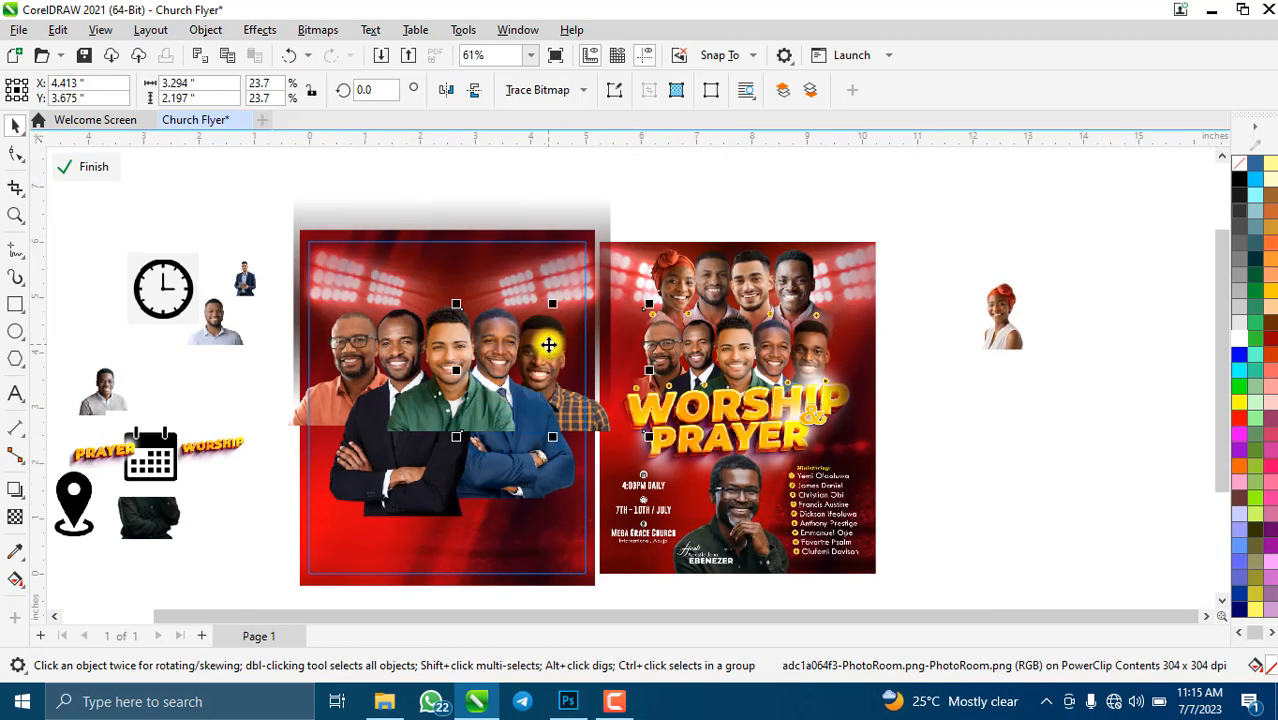
scroll(575, 352, up, 5)
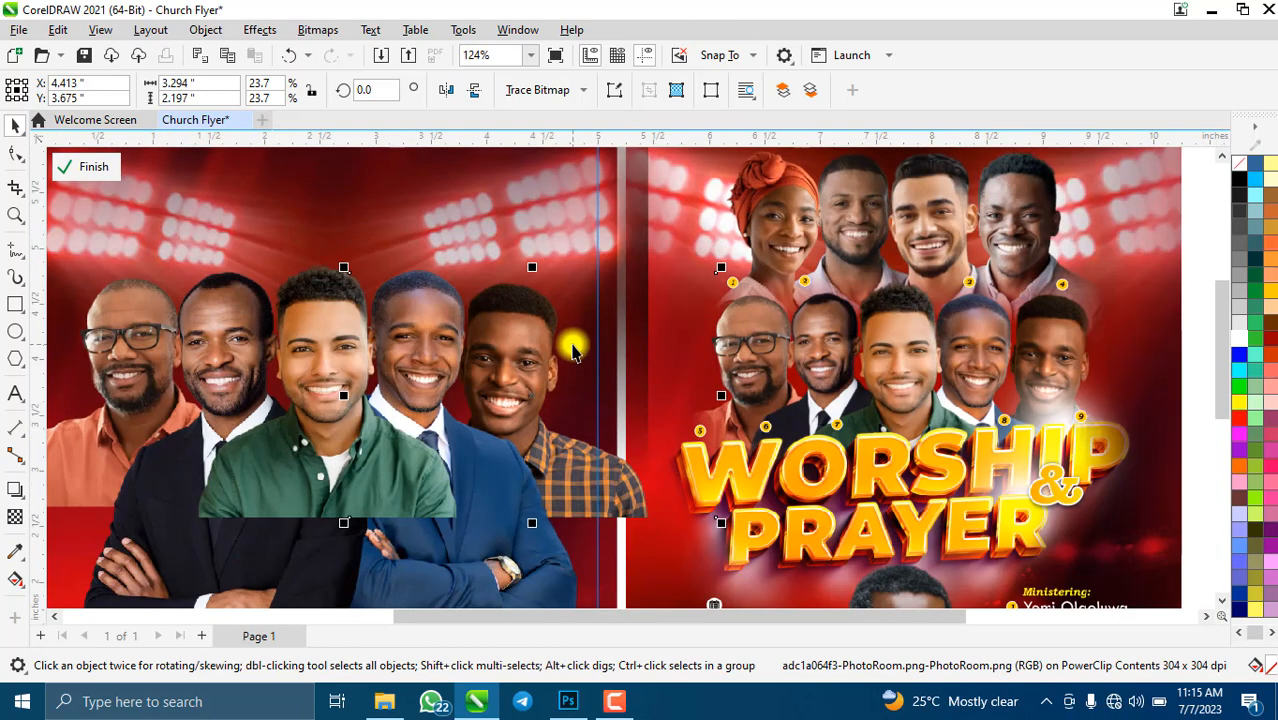
key(Up)
key(Up)
key(Up)
key(Up)
key(Up)
key(Up)
key(Up)
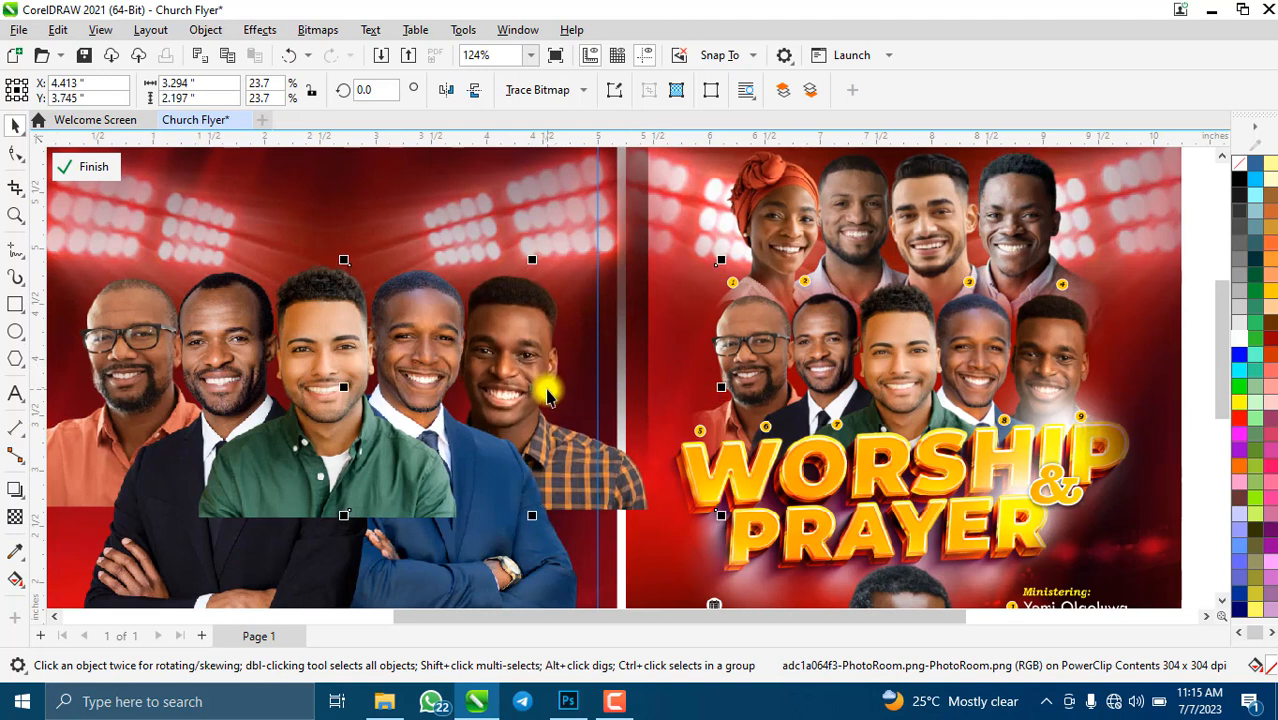
key(Down)
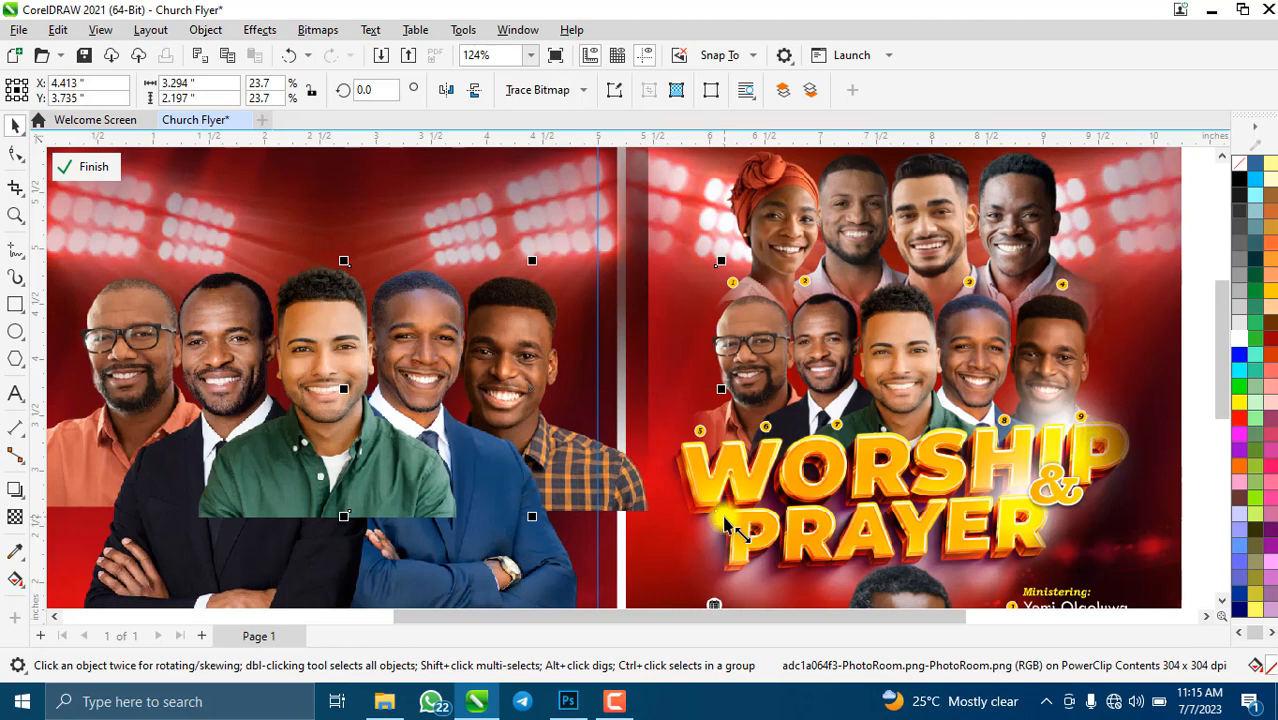
drag(722, 516, 678, 490)
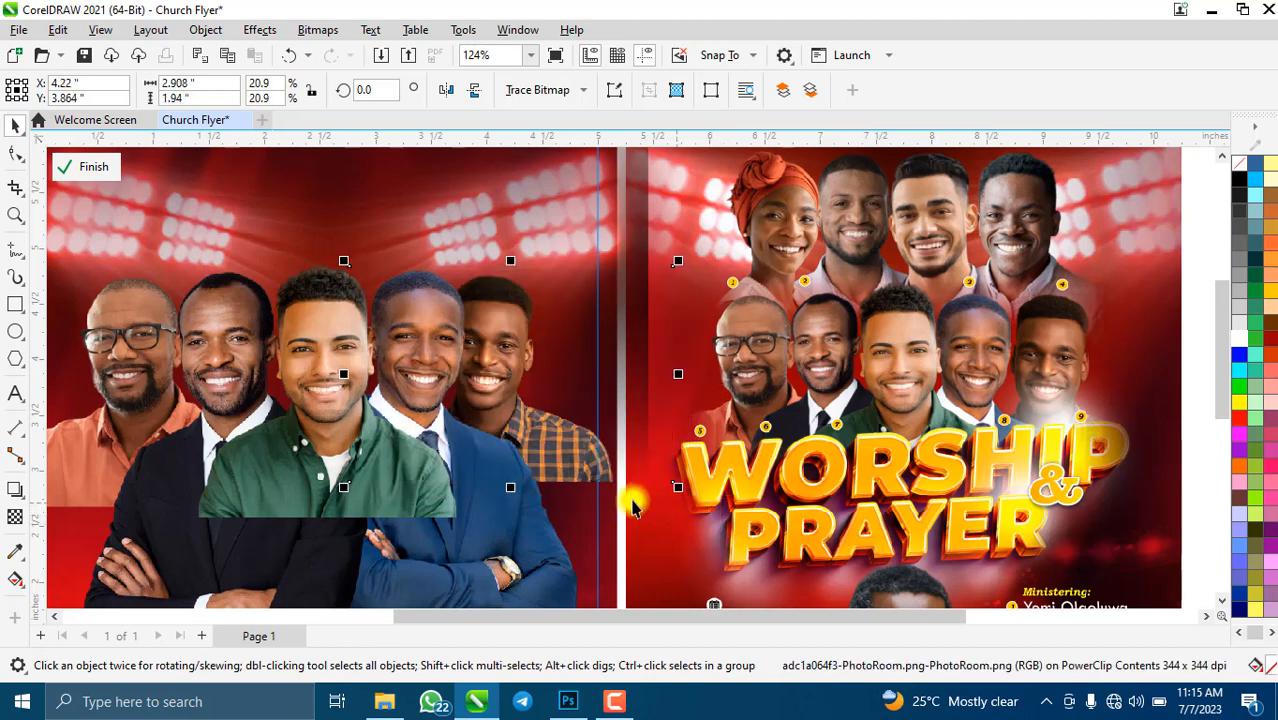
key(Down)
key(Right)
key(Right)
key(Right)
key(Right)
key(Right)
key(Right)
key(Right)
key(Right)
key(Right)
key(Right)
key(Right)
key(Right)
key(Right)
key(Right)
key(Right)
key(Right)
key(Right)
key(Right)
key(Right)
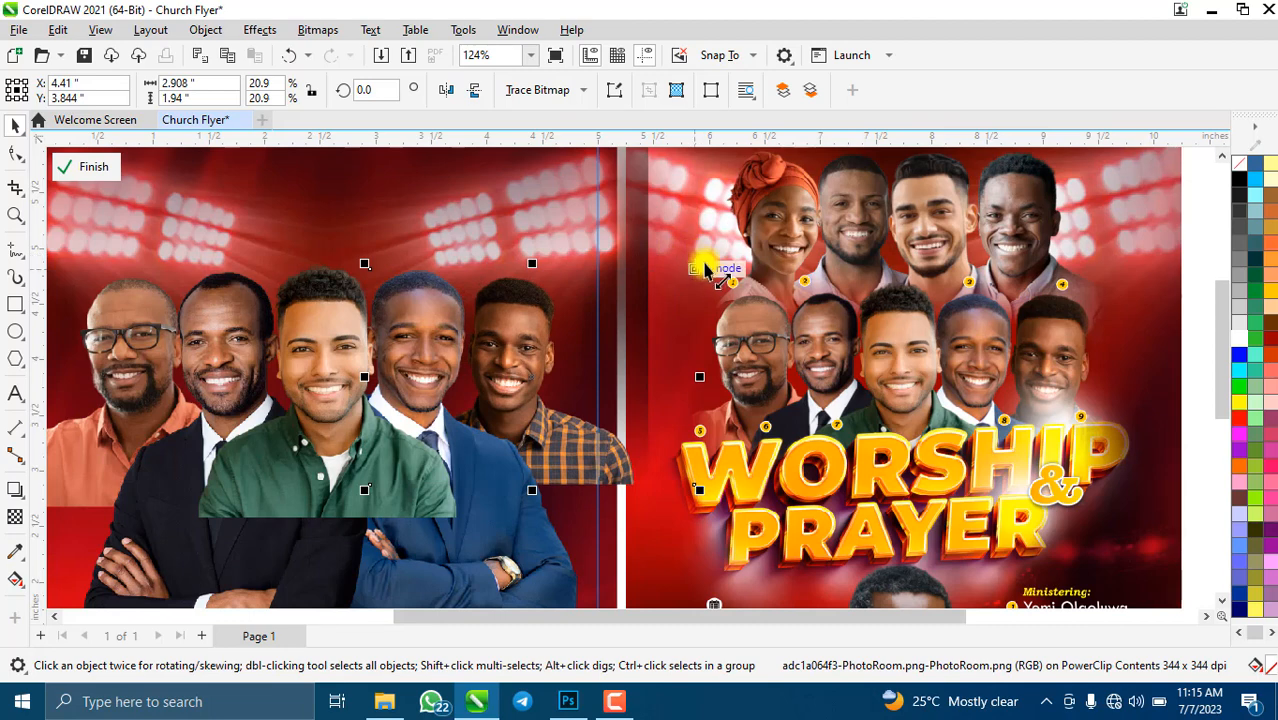
- Enlarge the plaid-shirt man slightly and fine-tune his position at the row's end
drag(705, 270, 720, 258)
drag(640, 336, 639, 335)
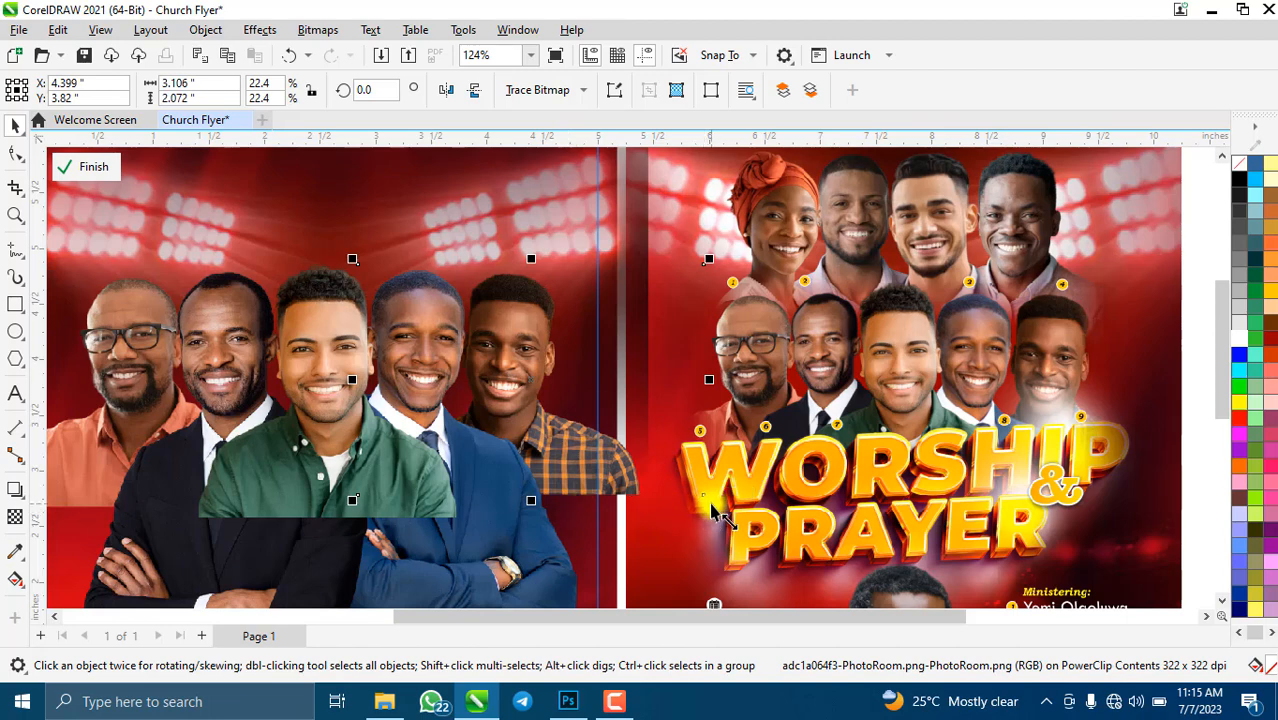
drag(712, 510, 719, 518)
scroll(408, 490, down, 2)
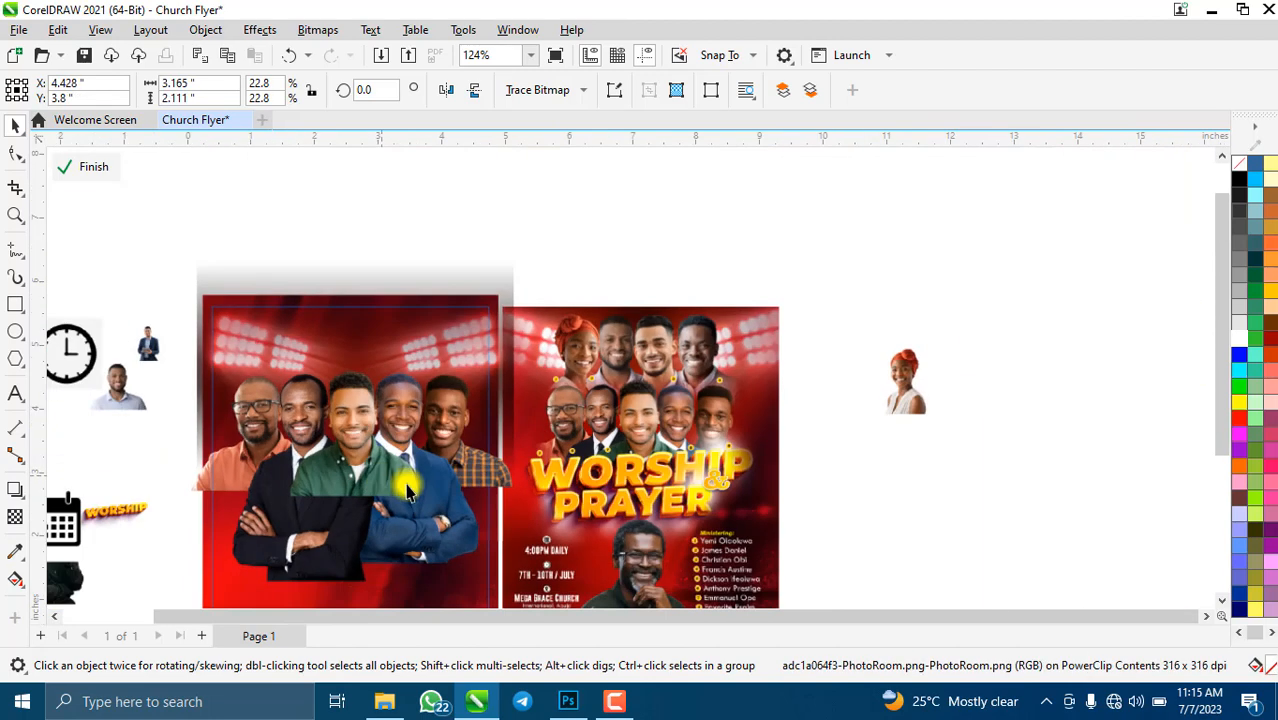
scroll(408, 490, down, 1)
drag(447, 455, 446, 455)
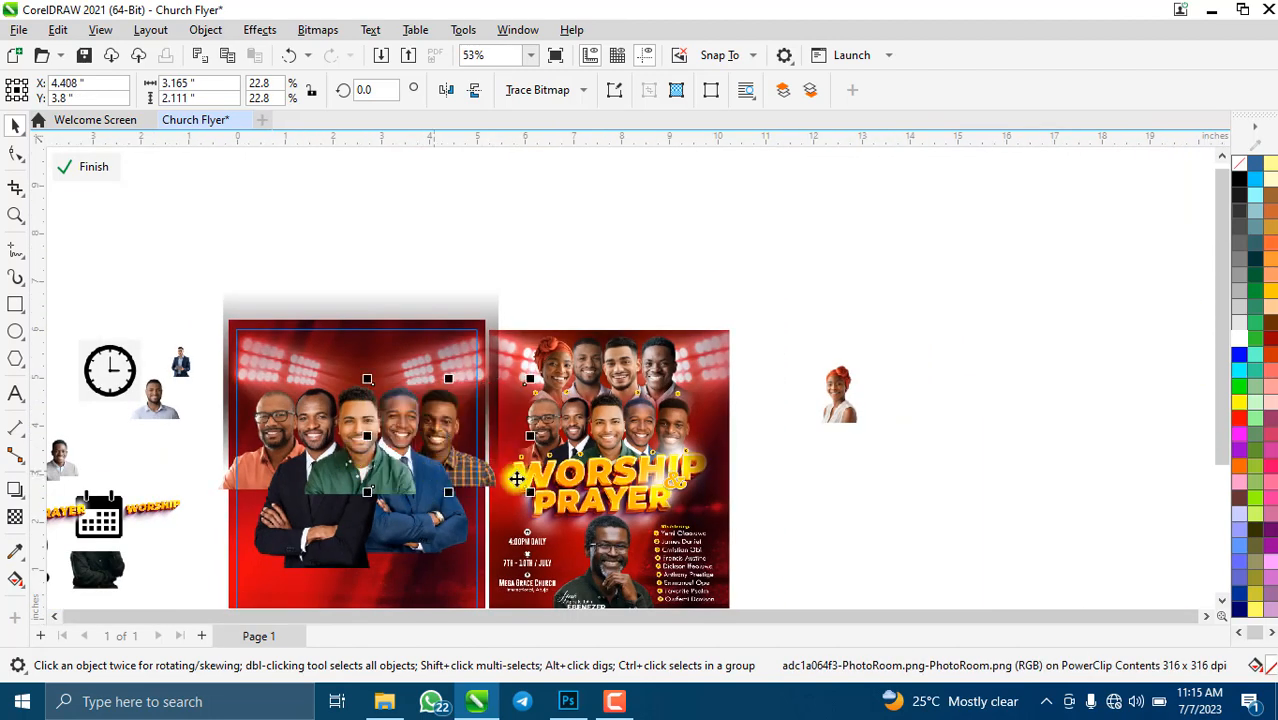
scroll(398, 460, up, 2)
scroll(398, 460, down, 3)
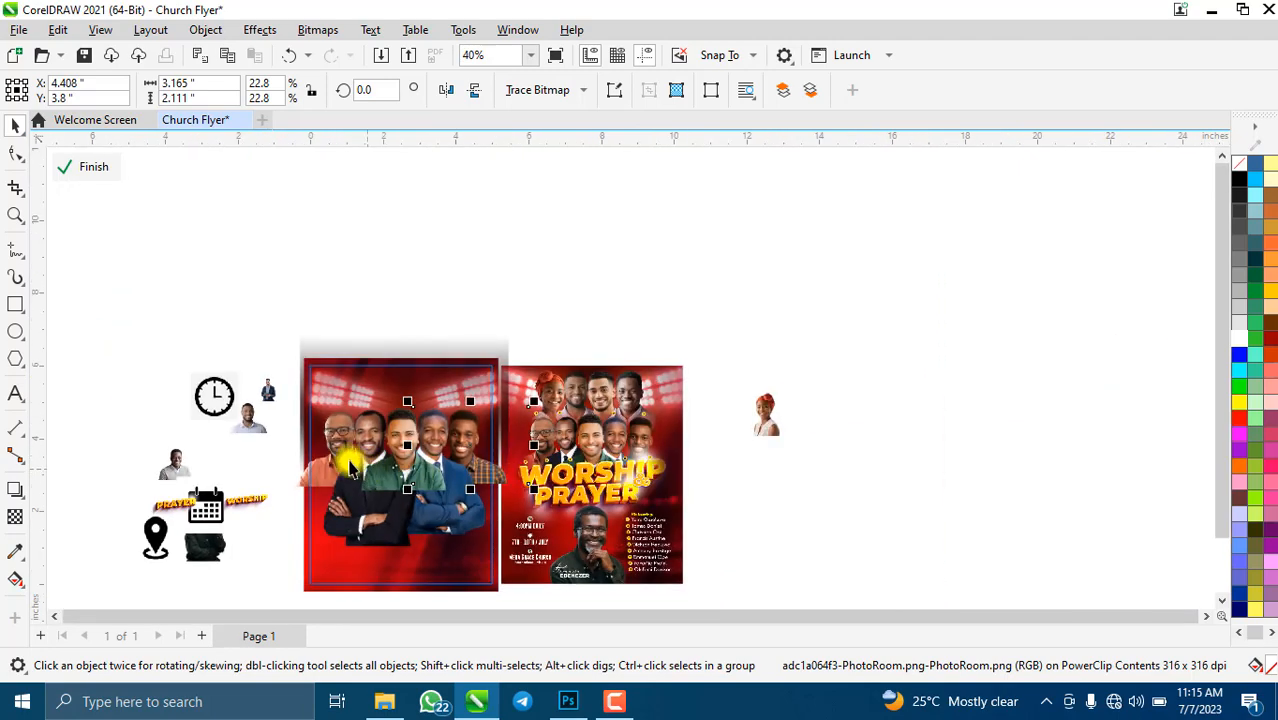
scroll(470, 500, up, 2)
- Enlarge the green-shirt man's photo slightly and shift it left
click(476, 502)
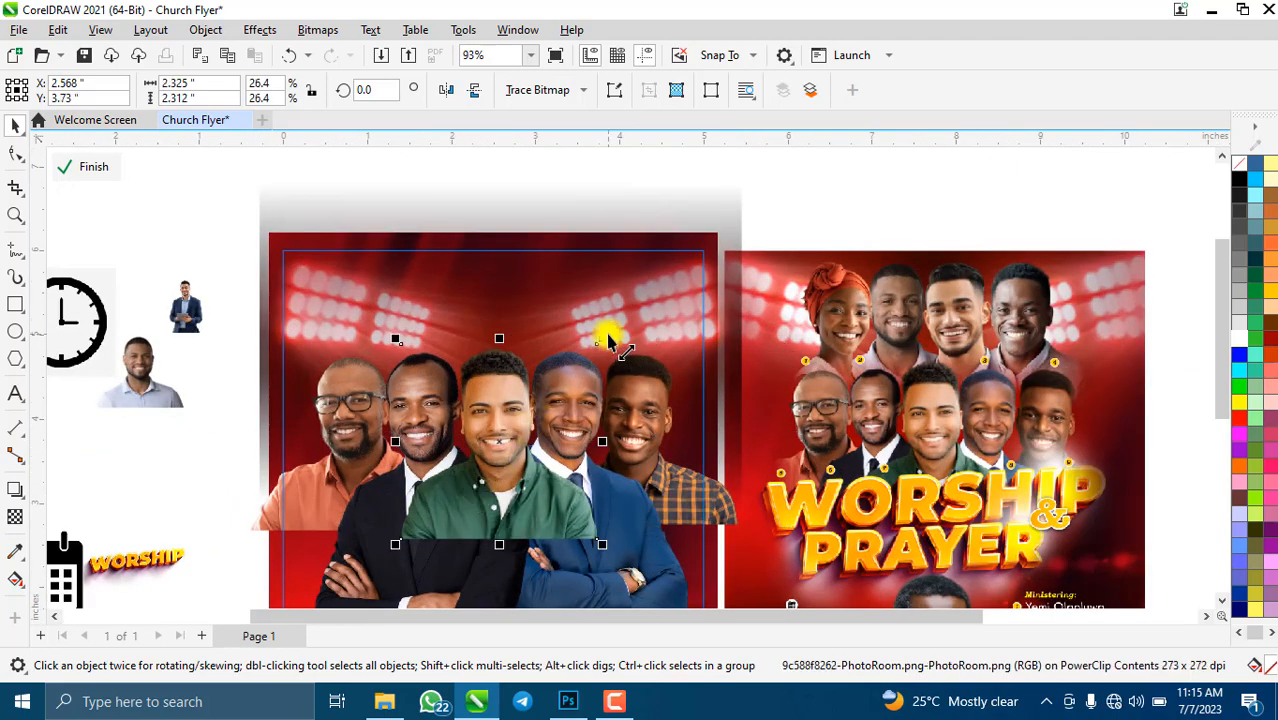
drag(601, 345, 613, 327)
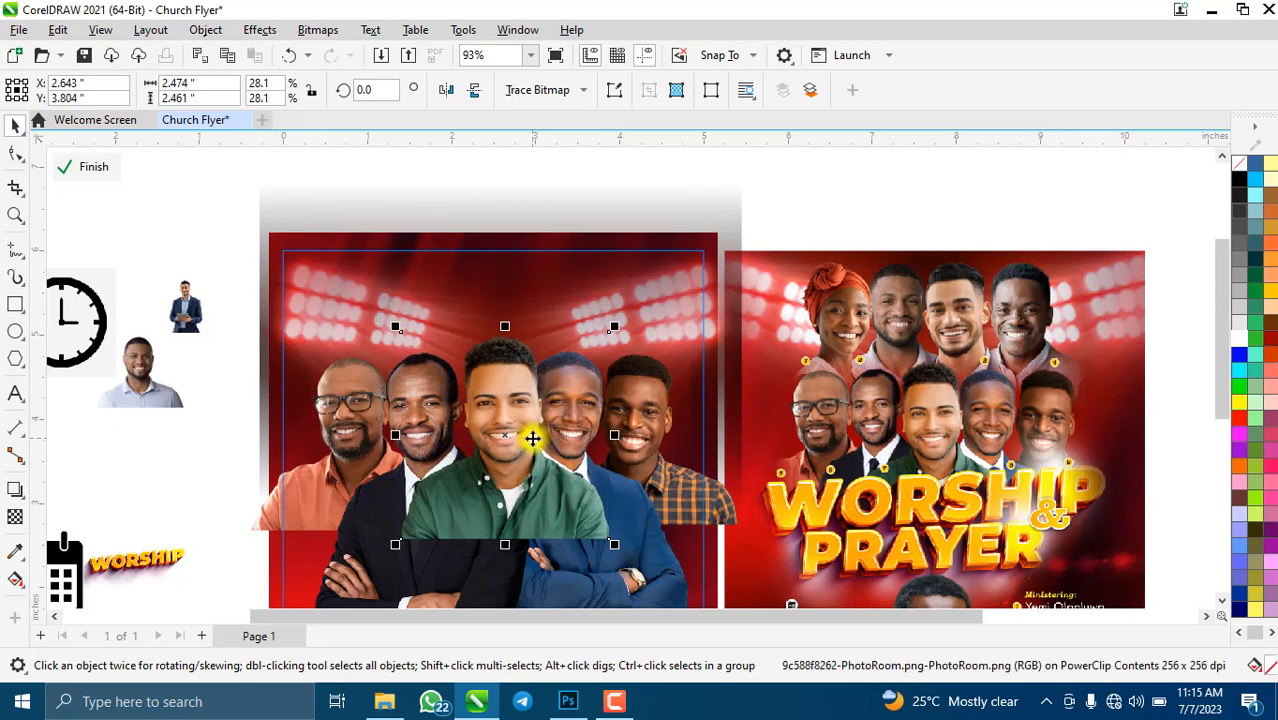
drag(526, 436, 483, 463)
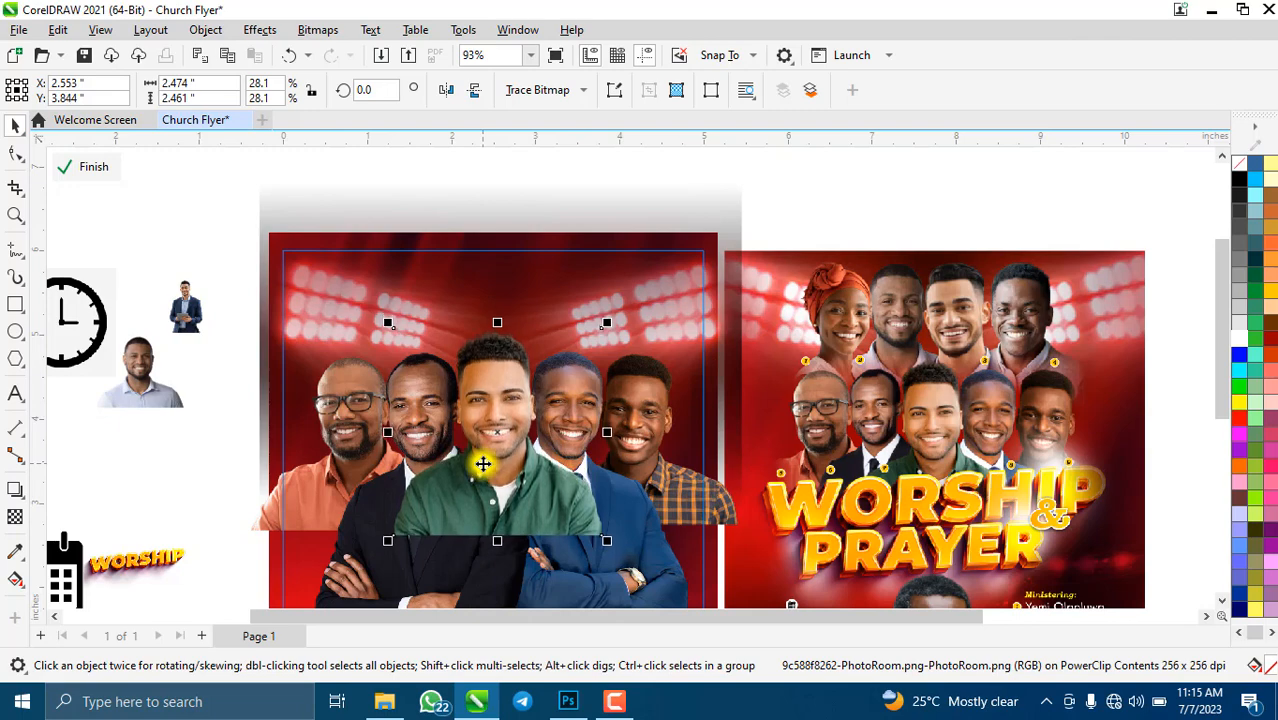
- Select another minister's photo and the small photo beside the flyer to inspect them
click(333, 437)
scroll(680, 440, down, 3)
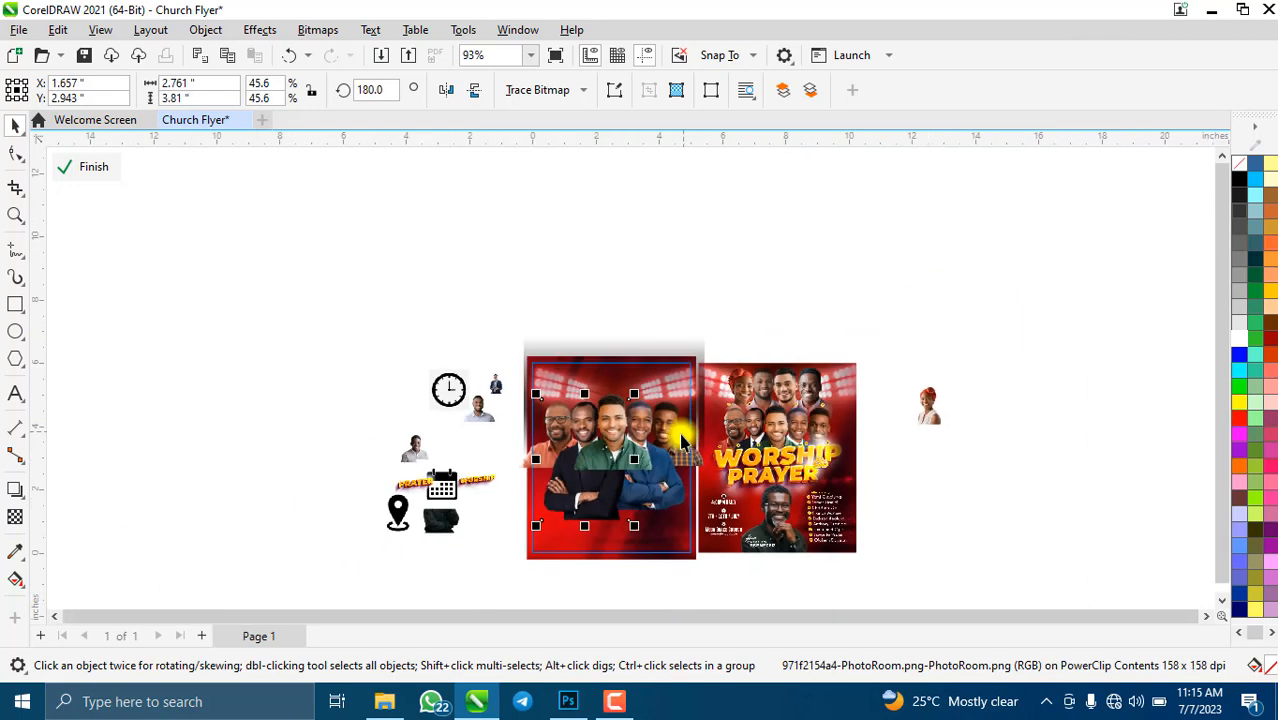
click(484, 415)
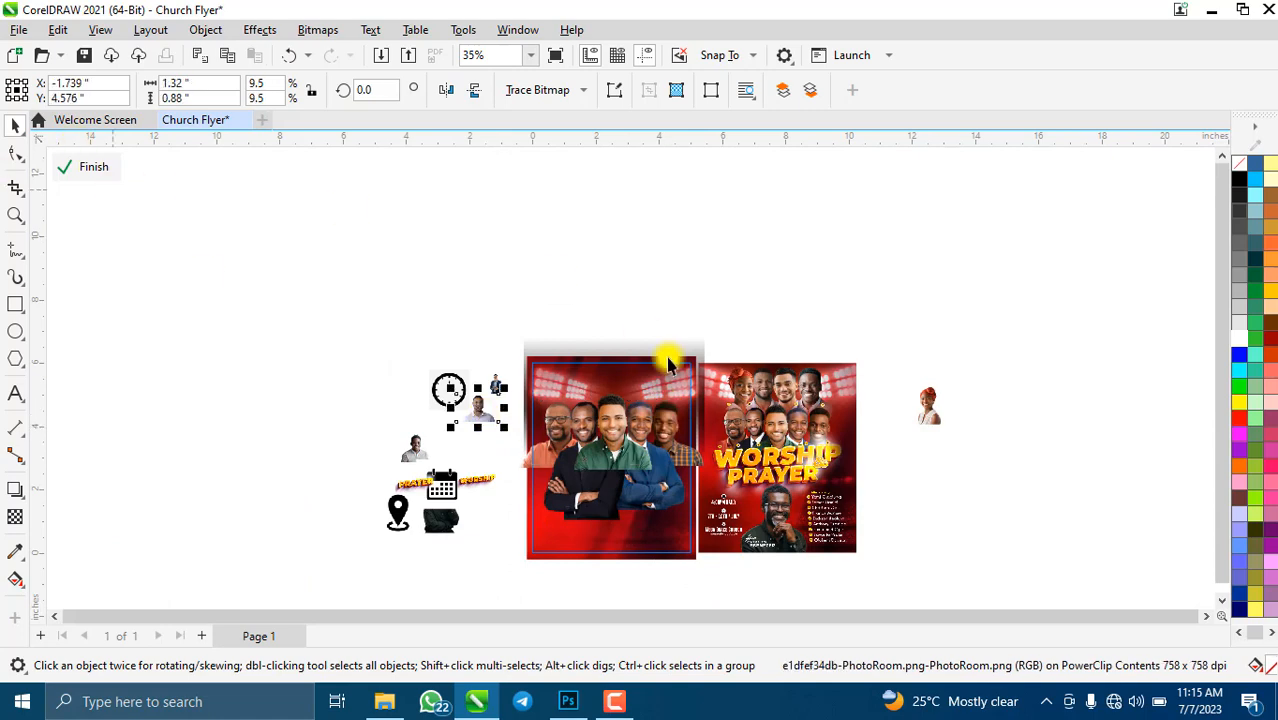
scroll(693, 437, up, 2)
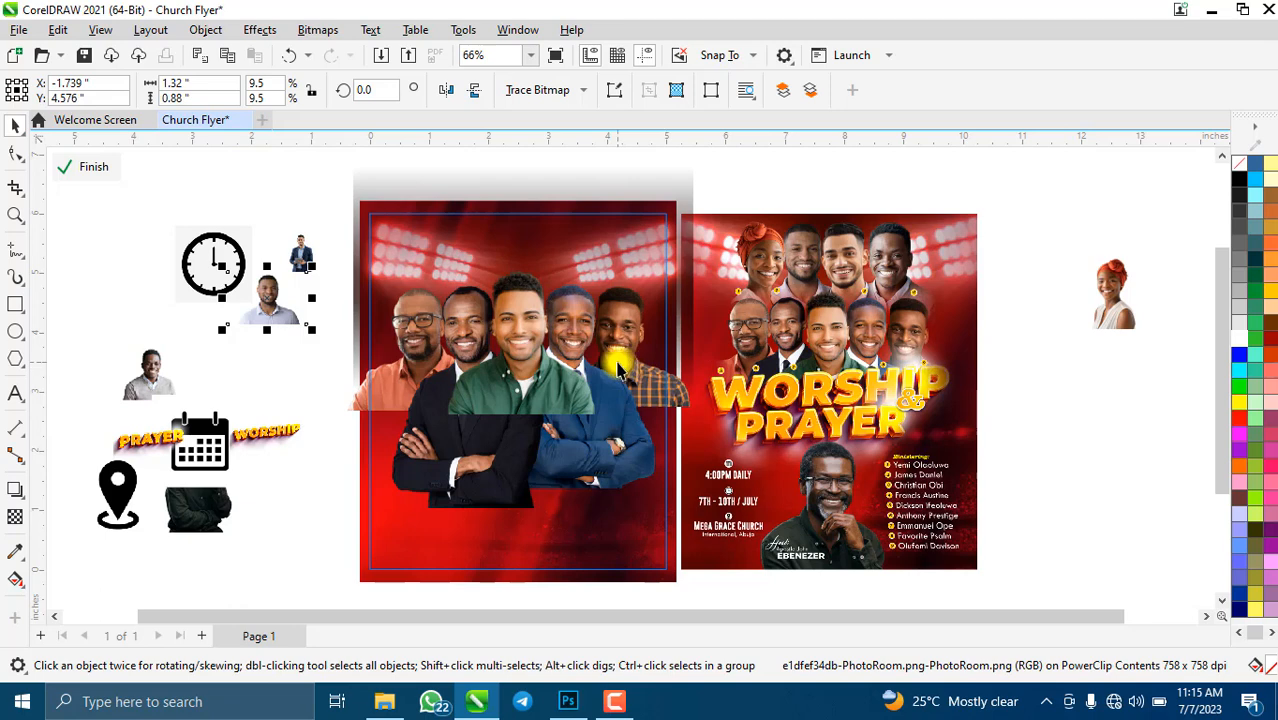
- Finish the PowerClip edit, zoom to the flyer, and reopen its clipped contents
click(80, 169)
key(shift+F2)
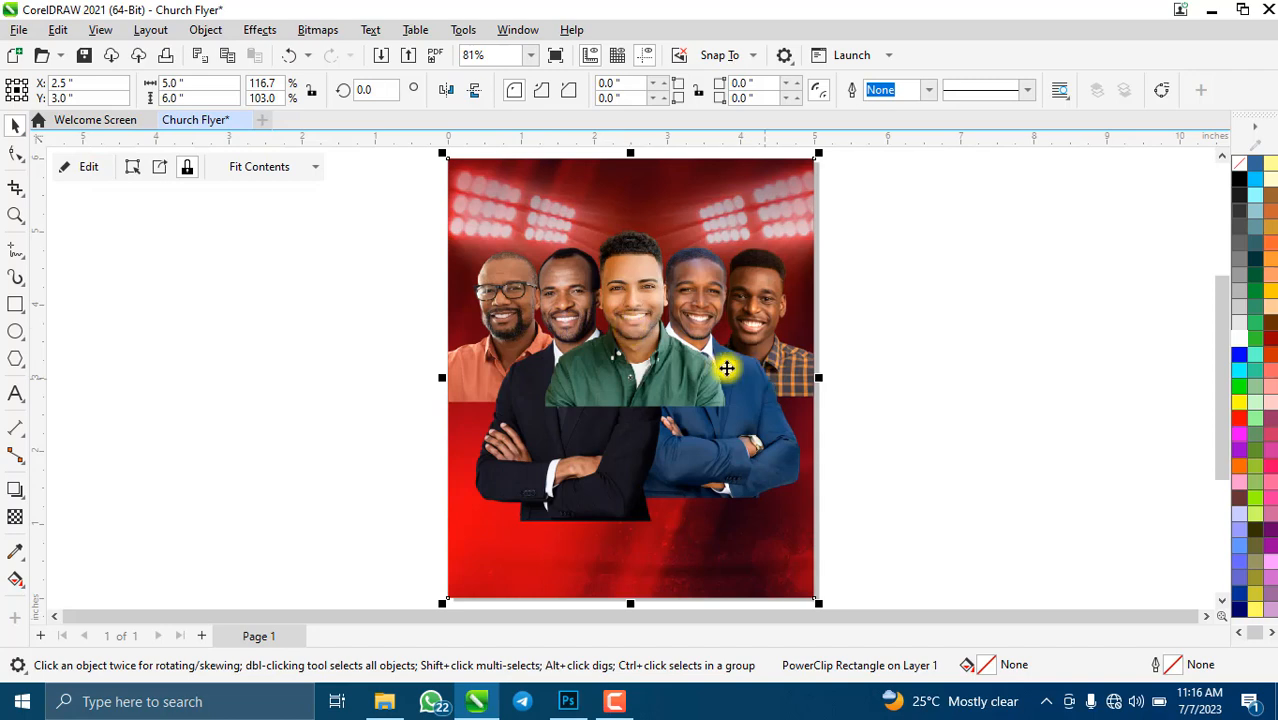
click(87, 172)
scroll(528, 420, down, 2)
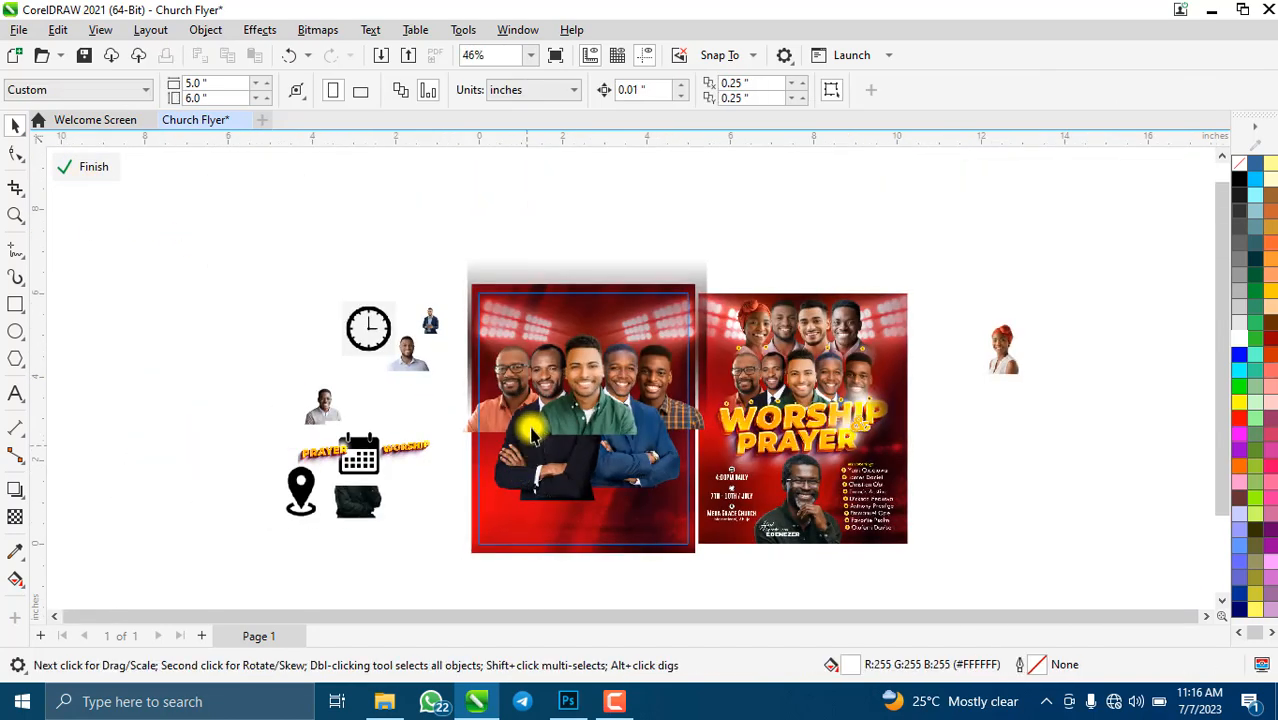
scroll(562, 476, up, 2)
scroll(577, 477, down, 2)
scroll(593, 485, up, 1)
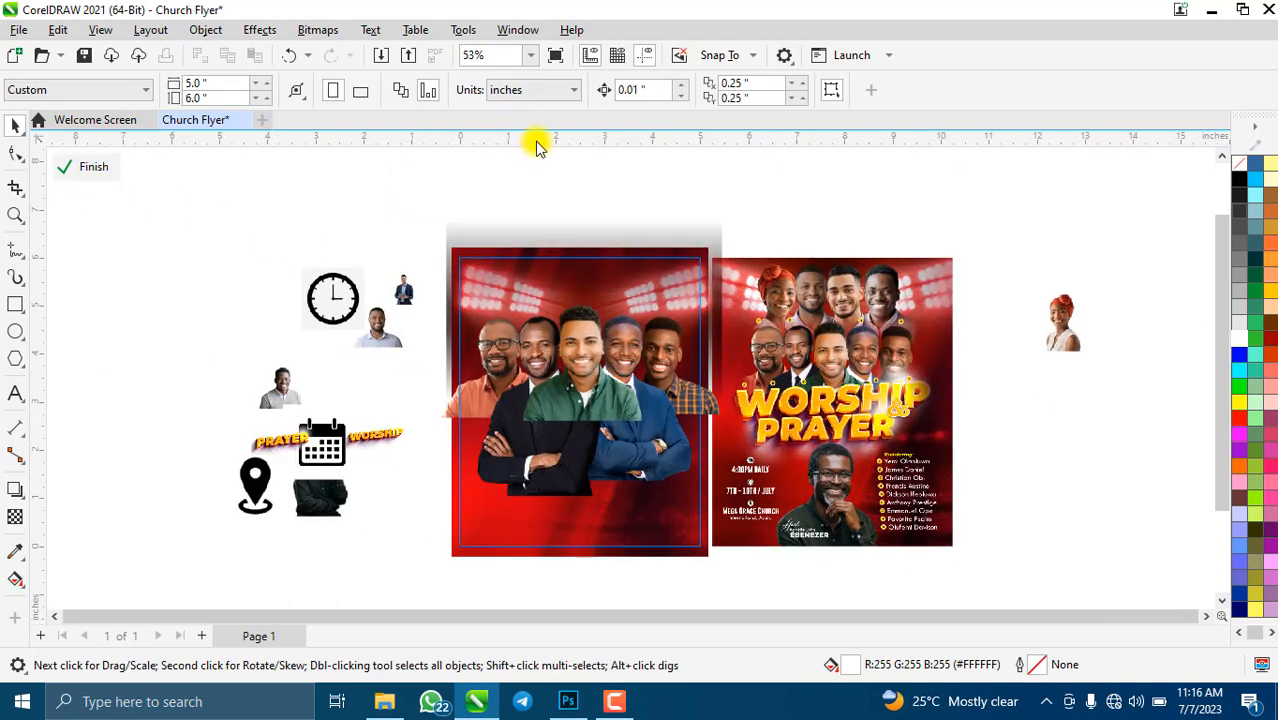
- Drag a horizontal guideline down near the ministers' heads, then reopen the flyer frame's PowerClip
drag(537, 146, 601, 317)
click(95, 172)
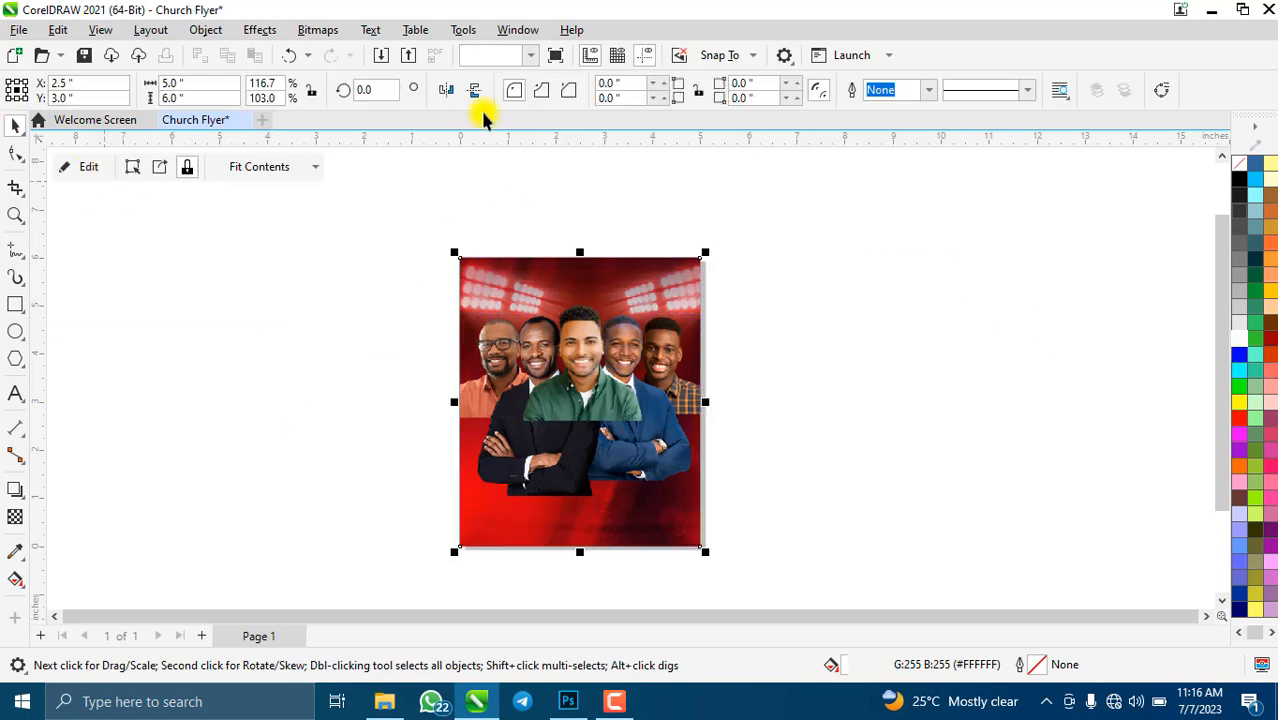
key(shift+F2)
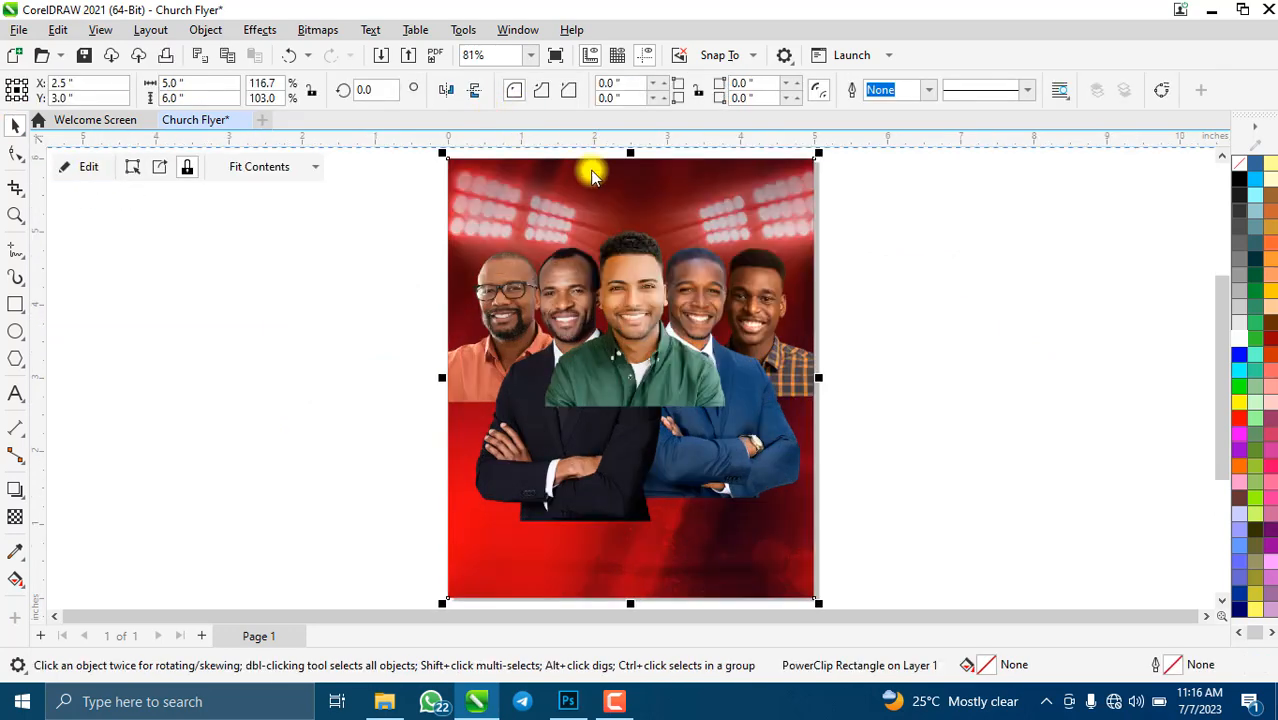
click(622, 252)
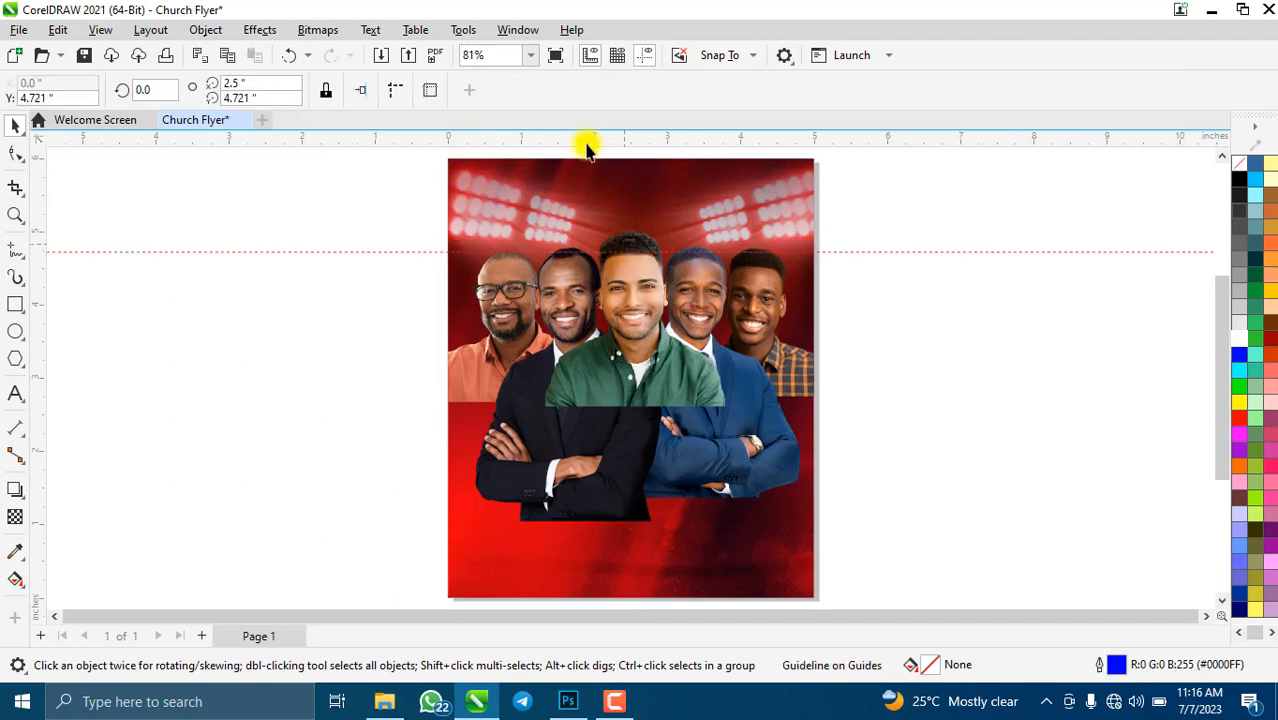
click(497, 196)
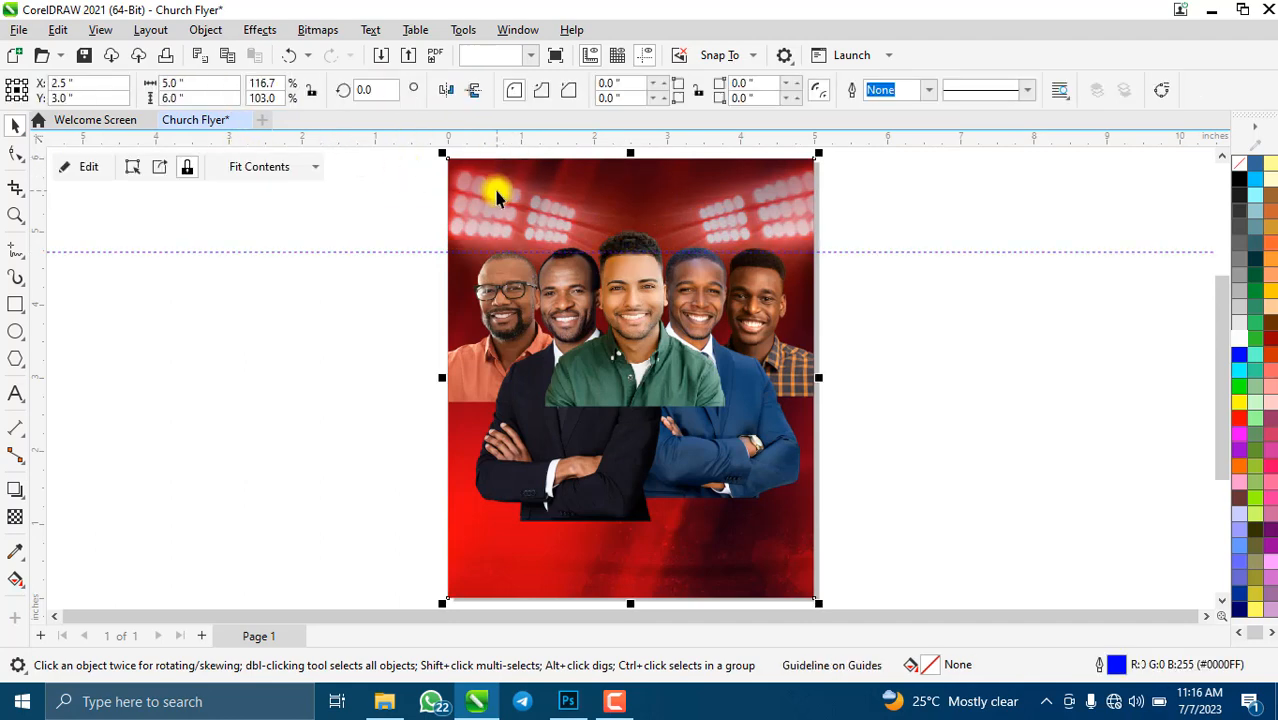
click(97, 168)
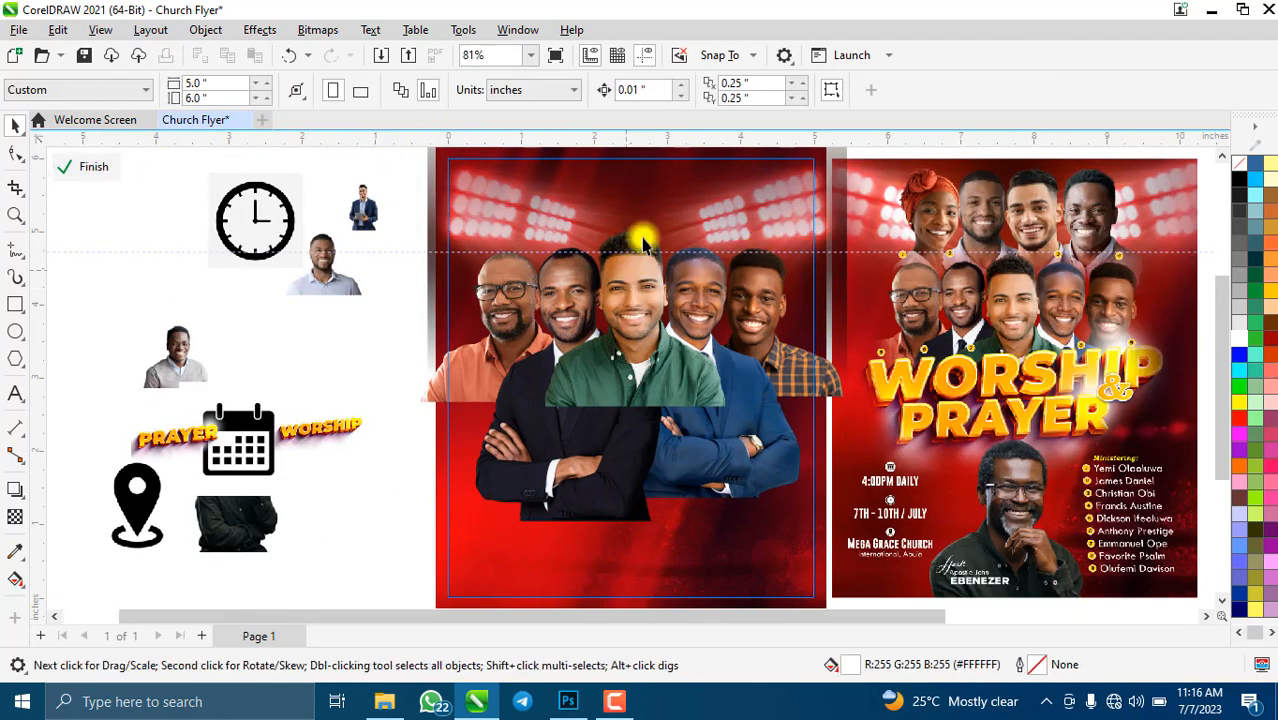
- Nudge the back-row ministers' photo and two other minister photos down one step each
scroll(641, 218, up, 5)
click(889, 393)
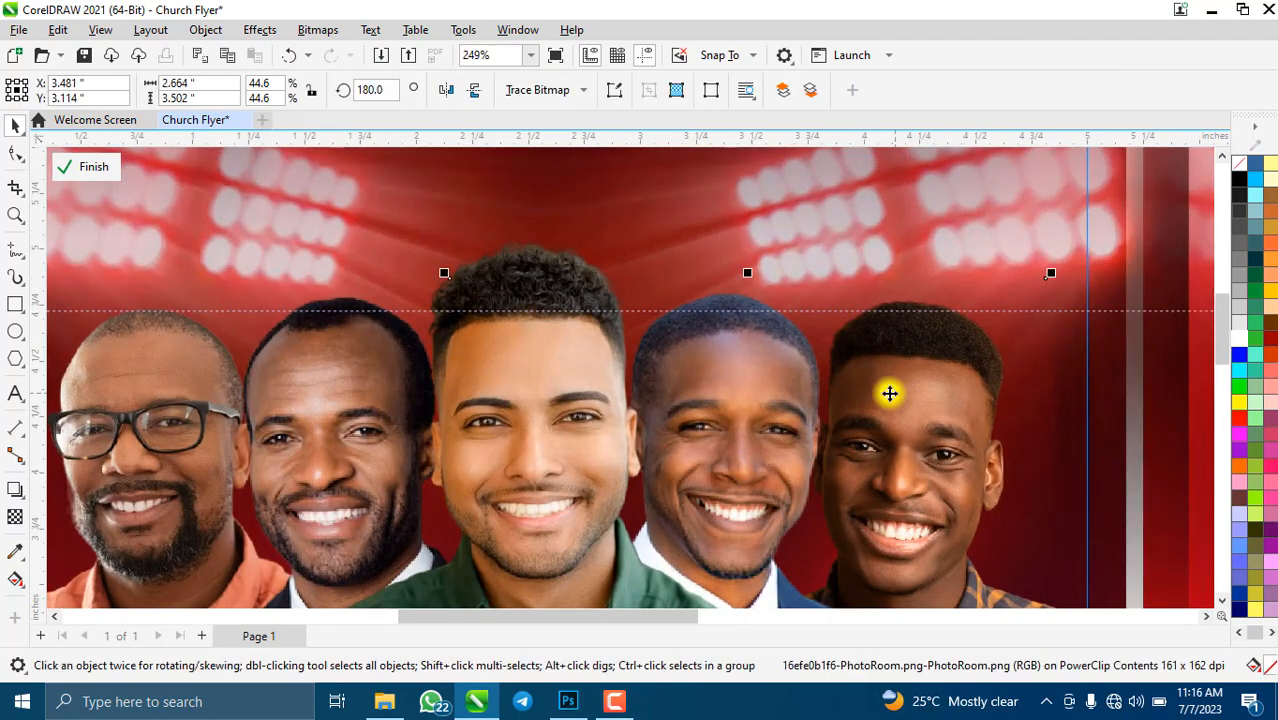
scroll(626, 268, down, 4)
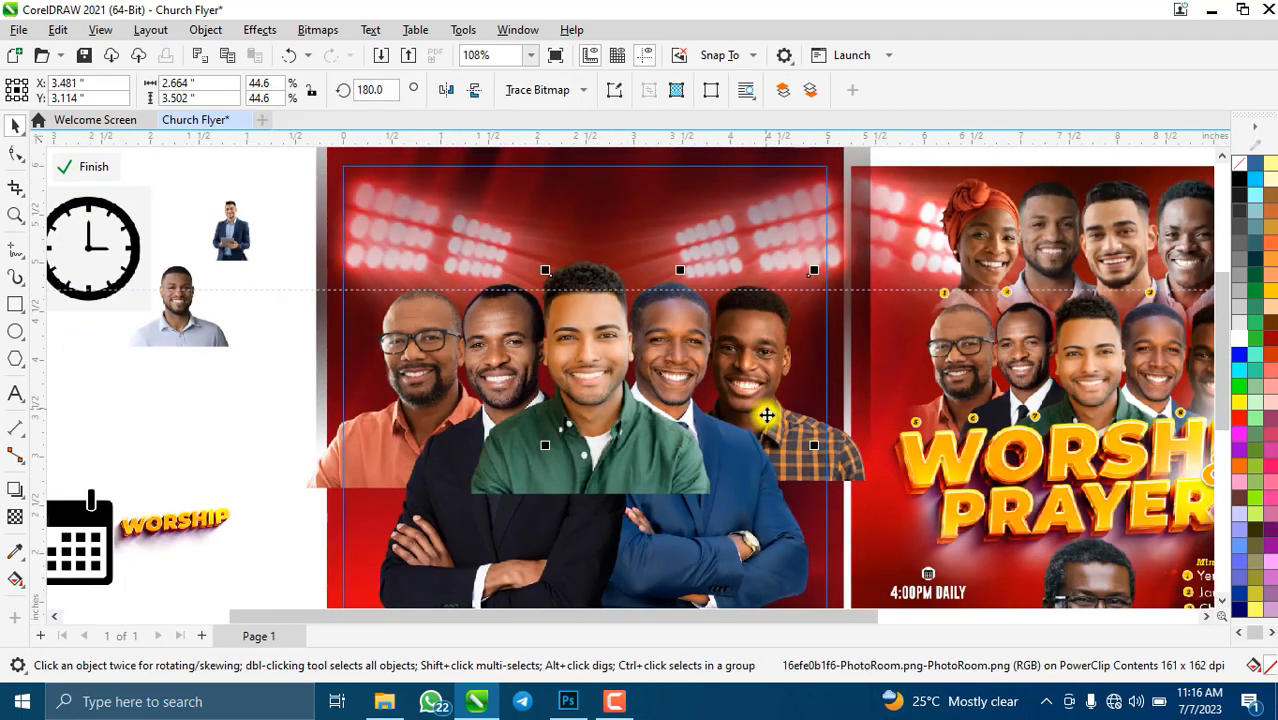
key(Down)
key(Down)
key(Down)
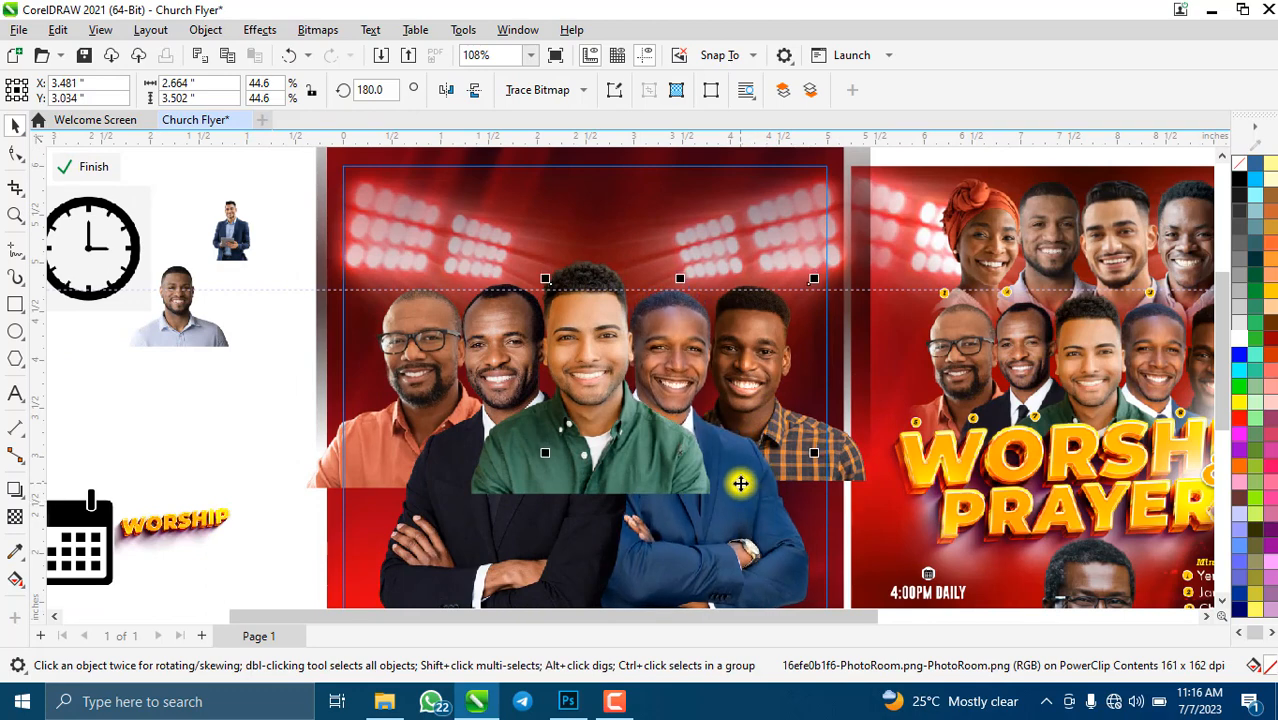
click(828, 465)
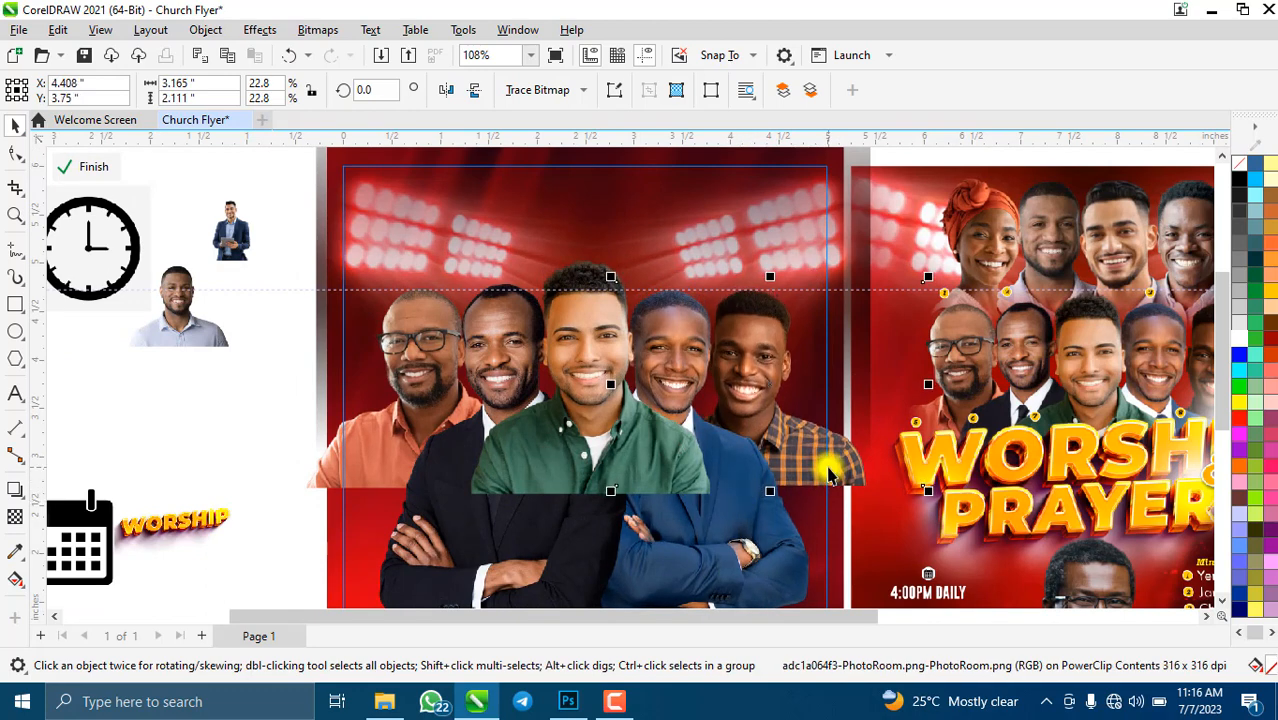
key(Down)
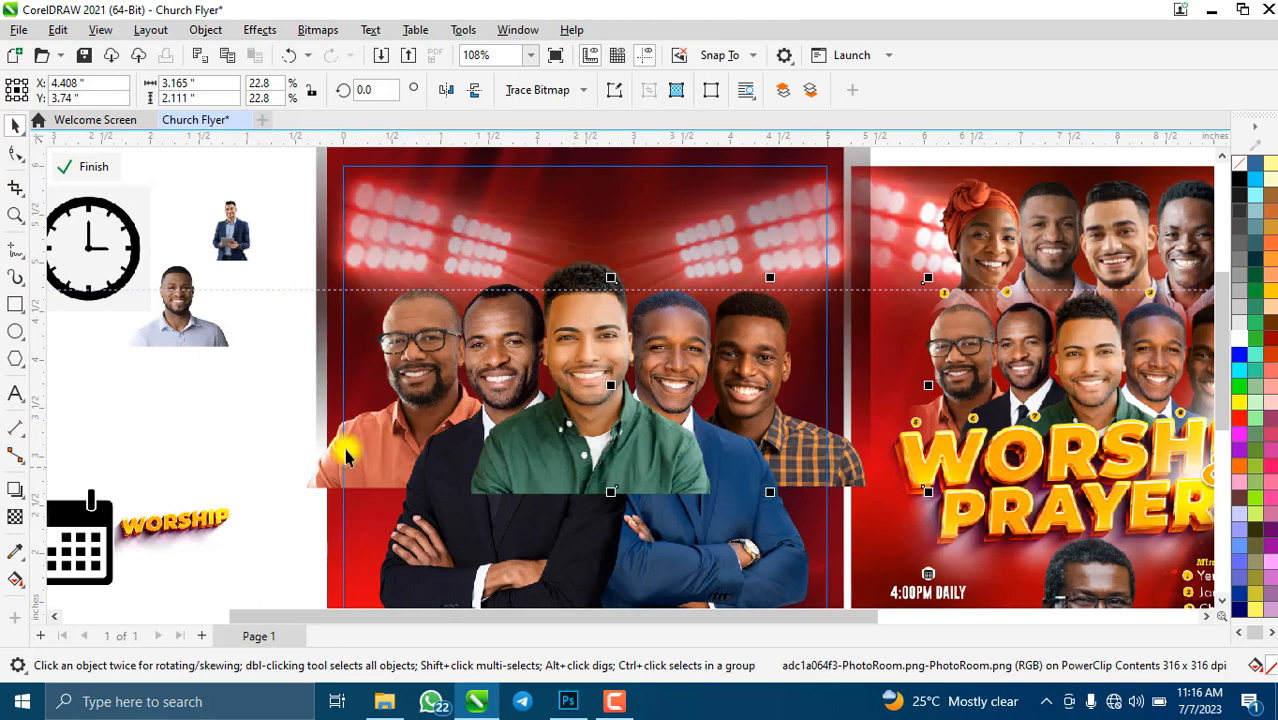
click(418, 540)
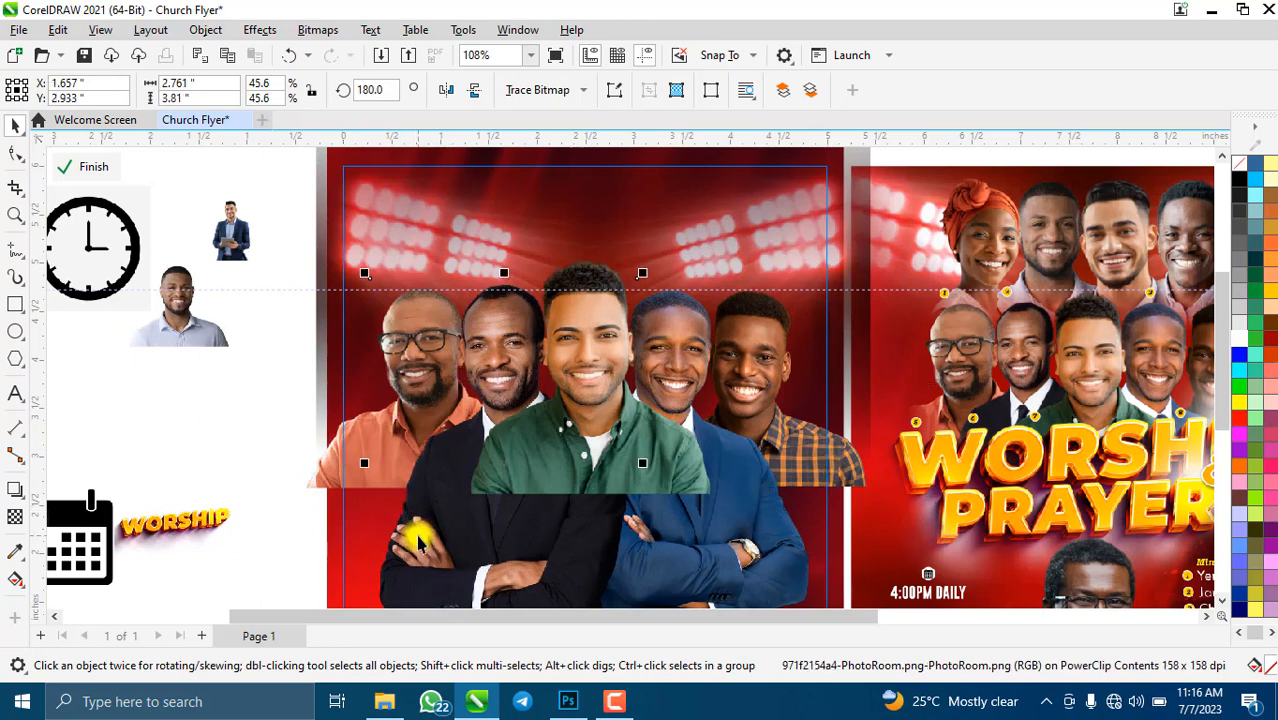
key(Down)
key(Down)
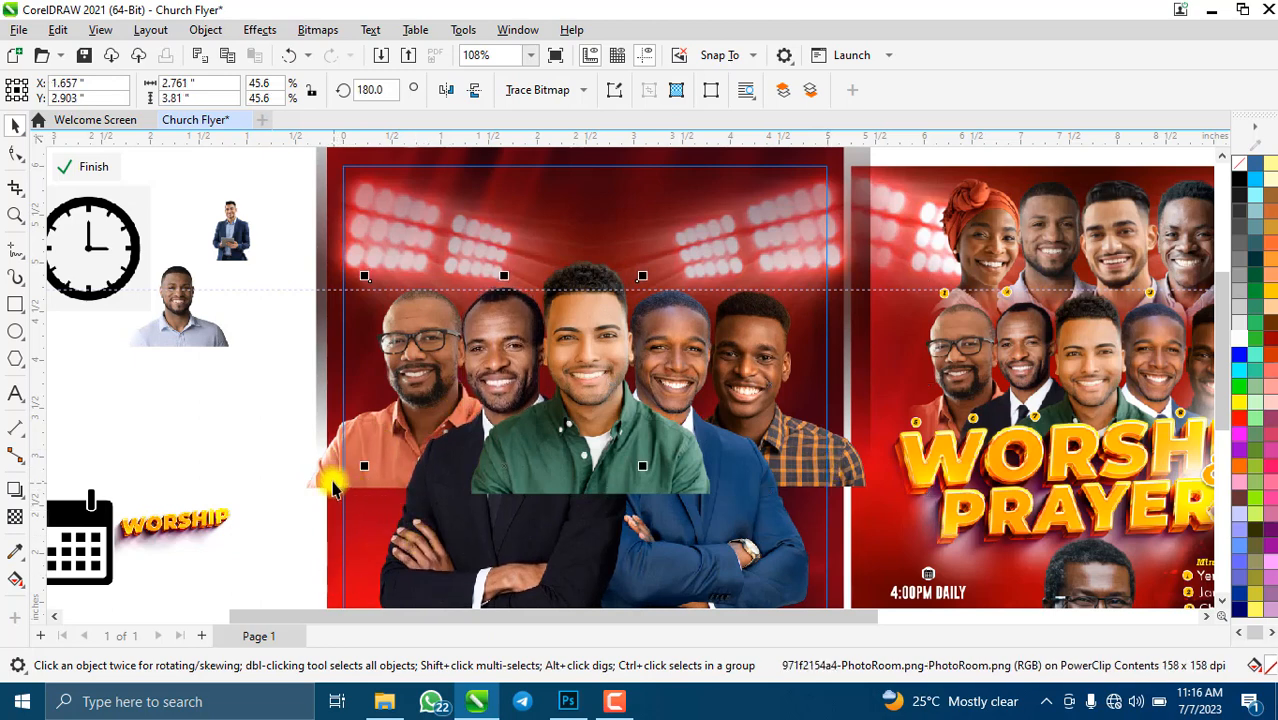
- Nudge the glasses man's photo down and select the dark-suited man's photo
scroll(362, 260, up, 1)
click(491, 342)
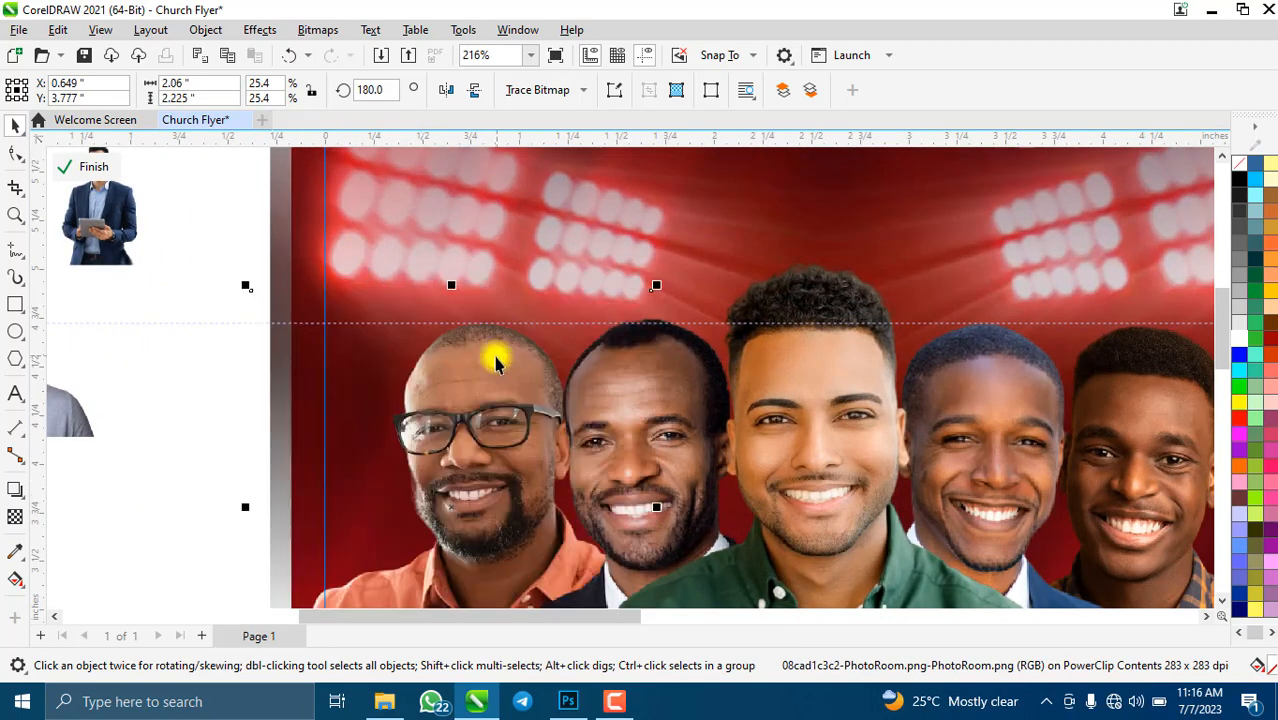
key(Down)
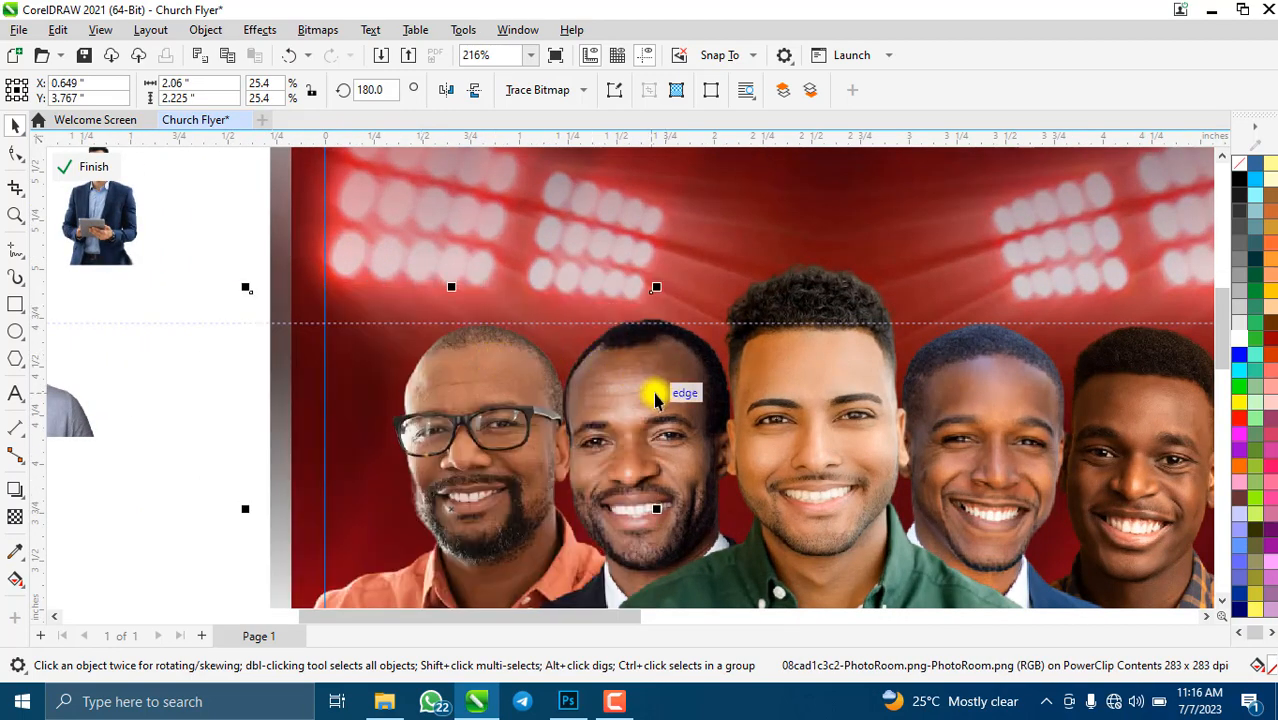
scroll(581, 297, down, 2)
click(585, 555)
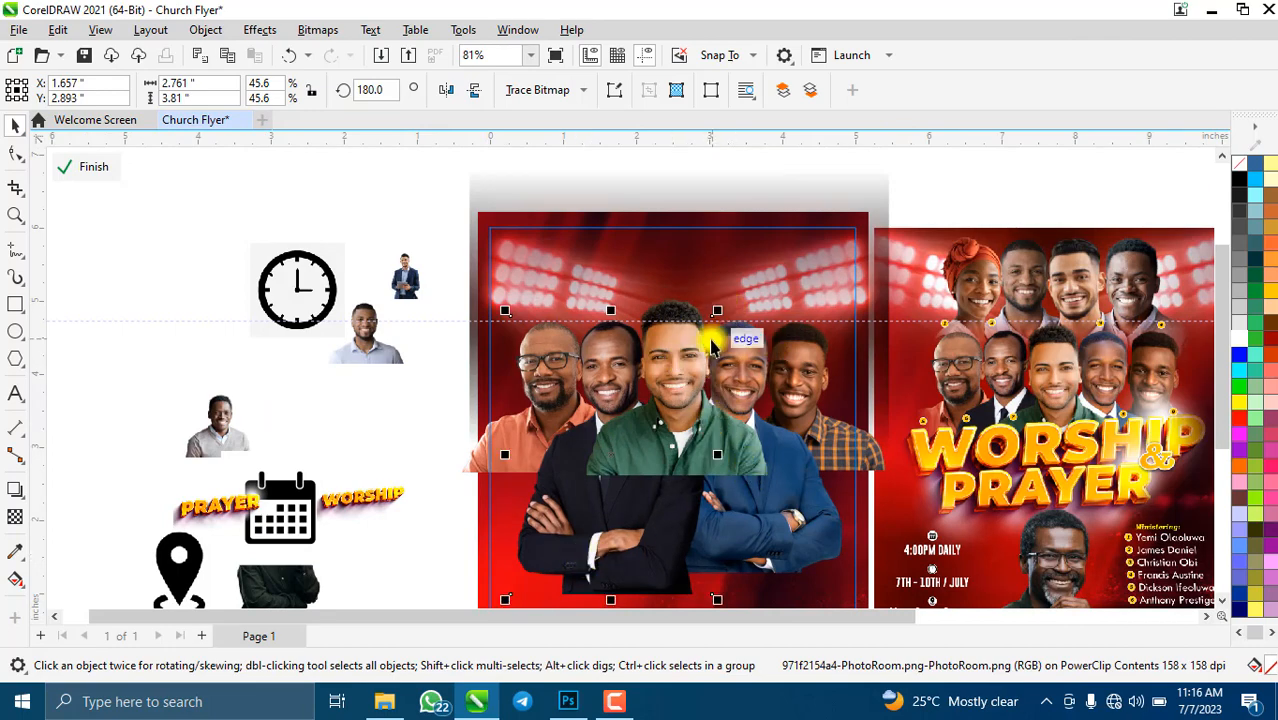
scroll(700, 330, up, 3)
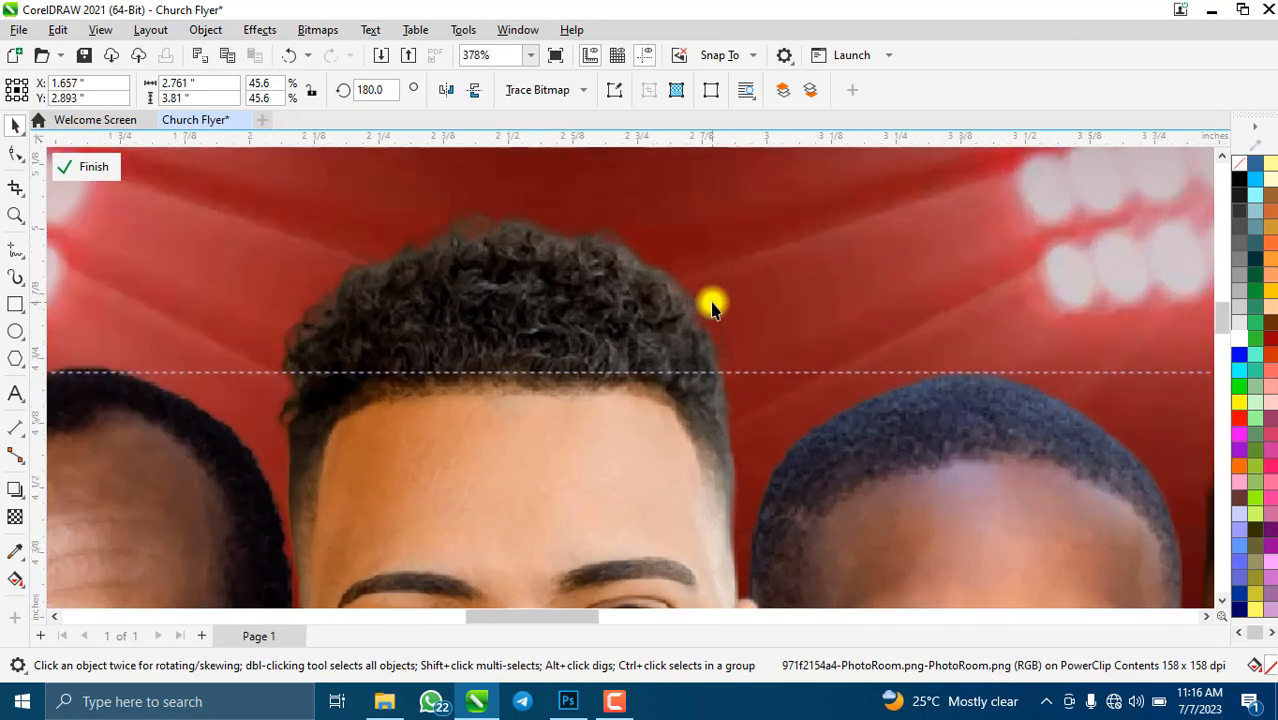
scroll(713, 310, down, 2)
scroll(847, 447, up, 1)
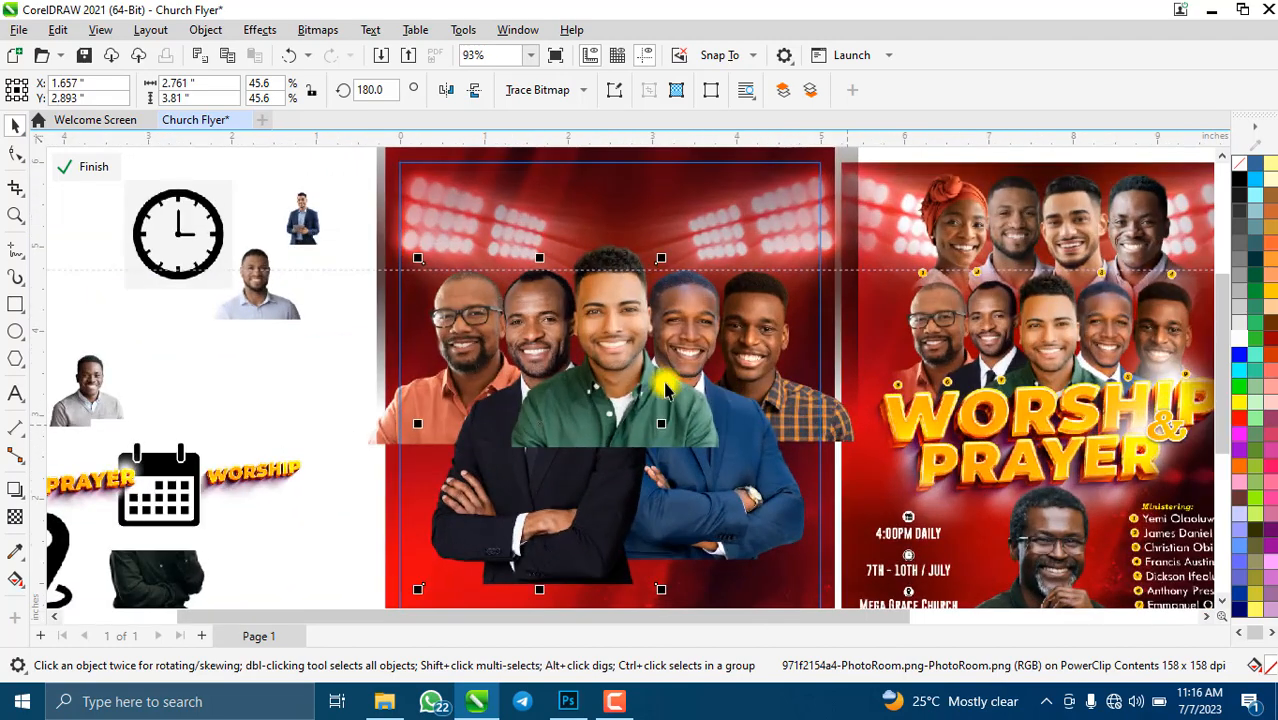
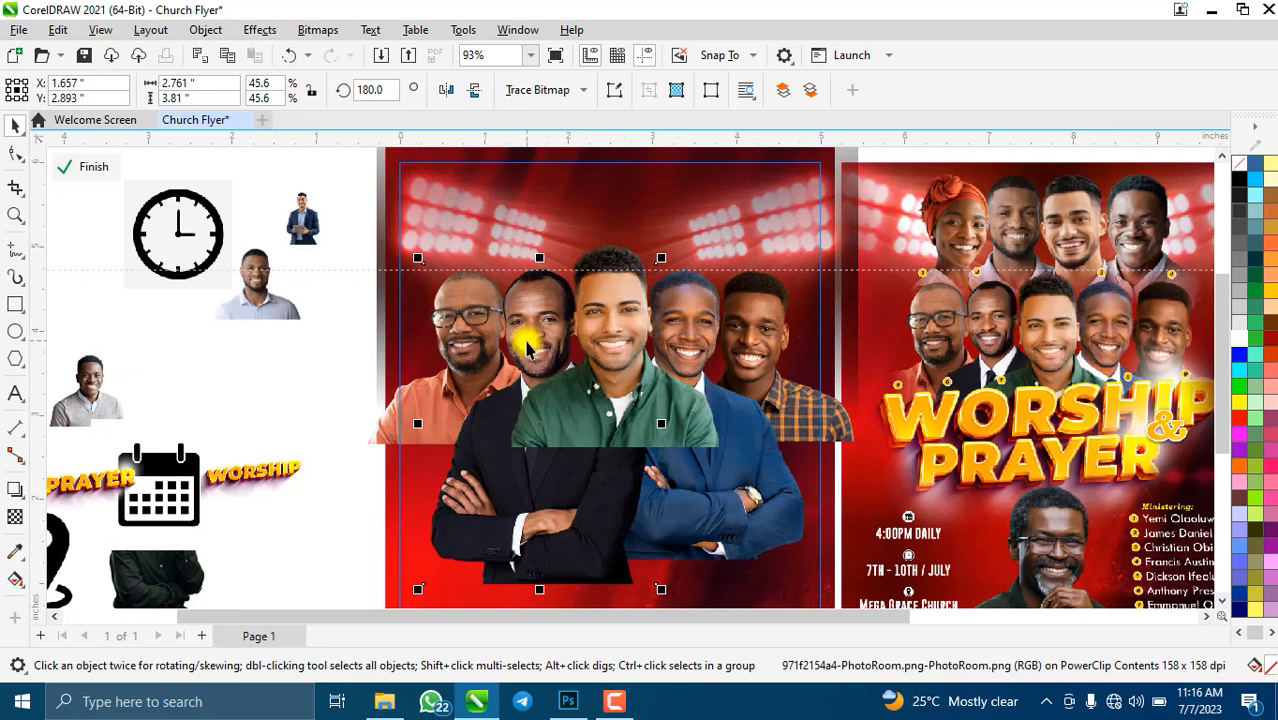
- Move the small man photo and the small suited-man photo off the page beside the clock
click(260, 300)
drag(7, 232, 90, 223)
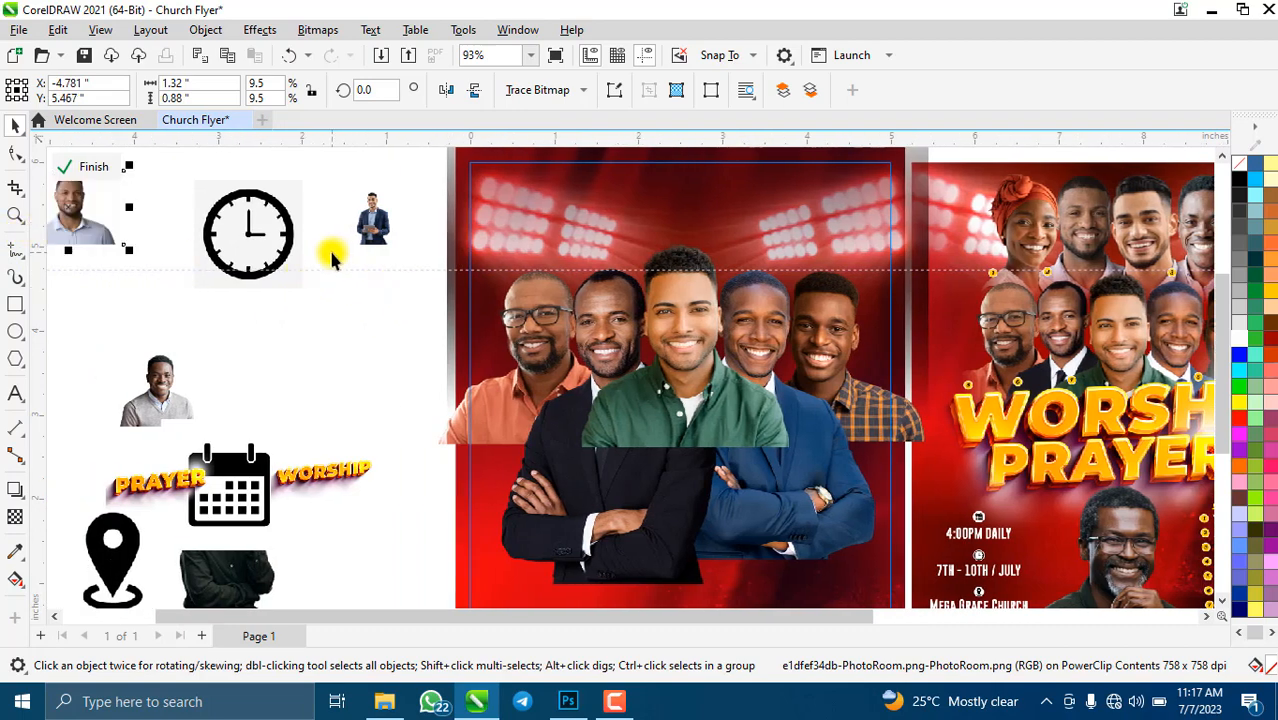
drag(333, 258, 161, 190)
click(388, 215)
drag(344, 187, 1006, 550)
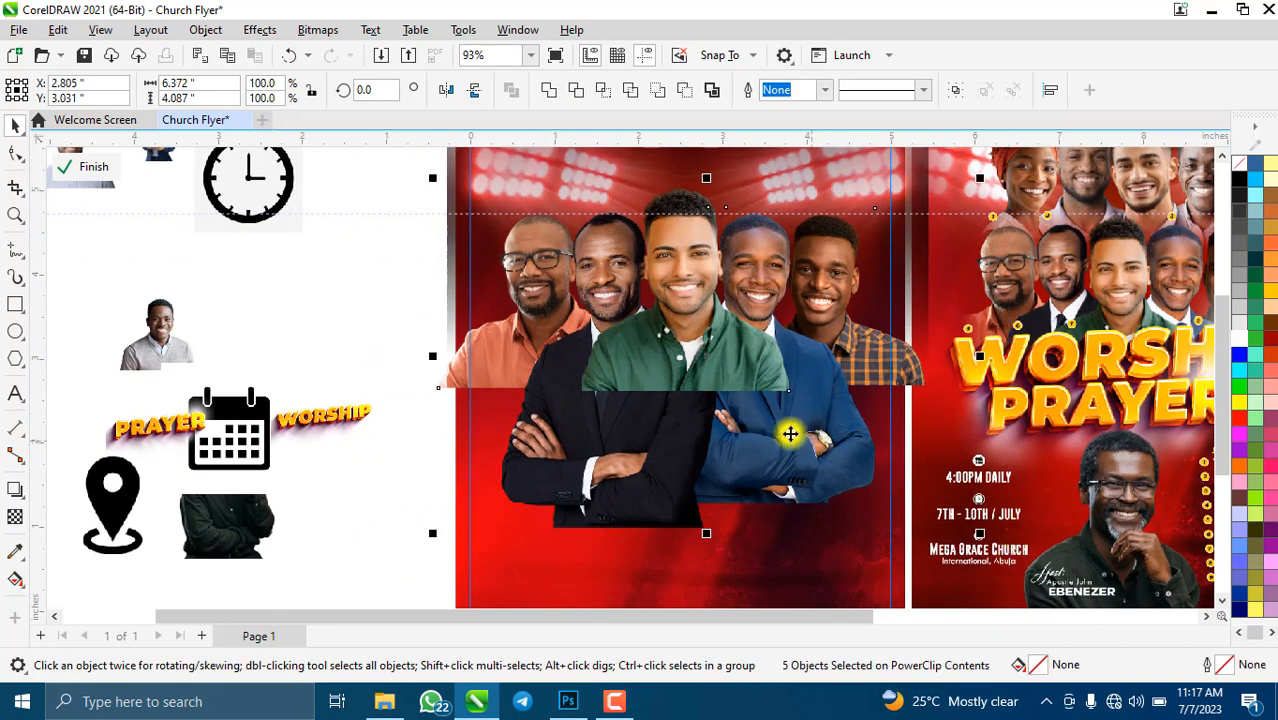
- Group the five minister photos with Ctrl+G
key(ctrl+g)
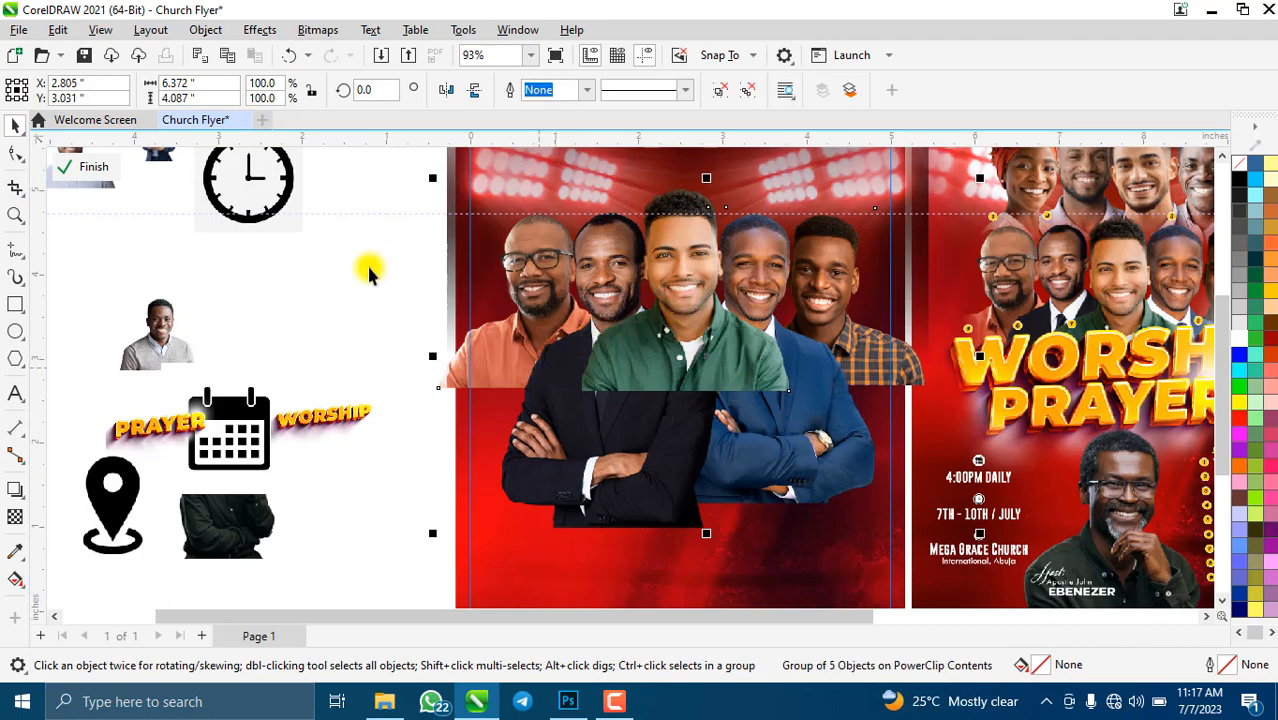
scroll(430, 325, down, 1)
scroll(645, 250, up, 1)
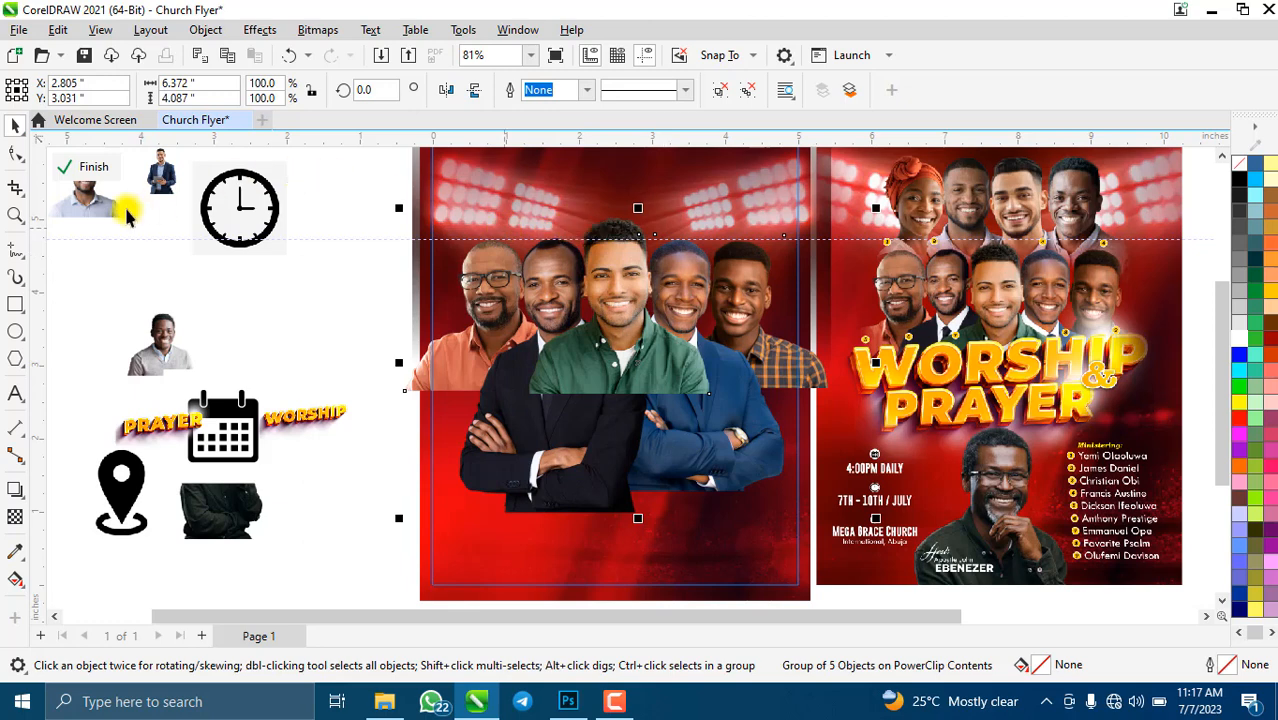
- Crop the ministers group to a 5.788" × 2.391" band around their heads and shoulders
click(13, 189)
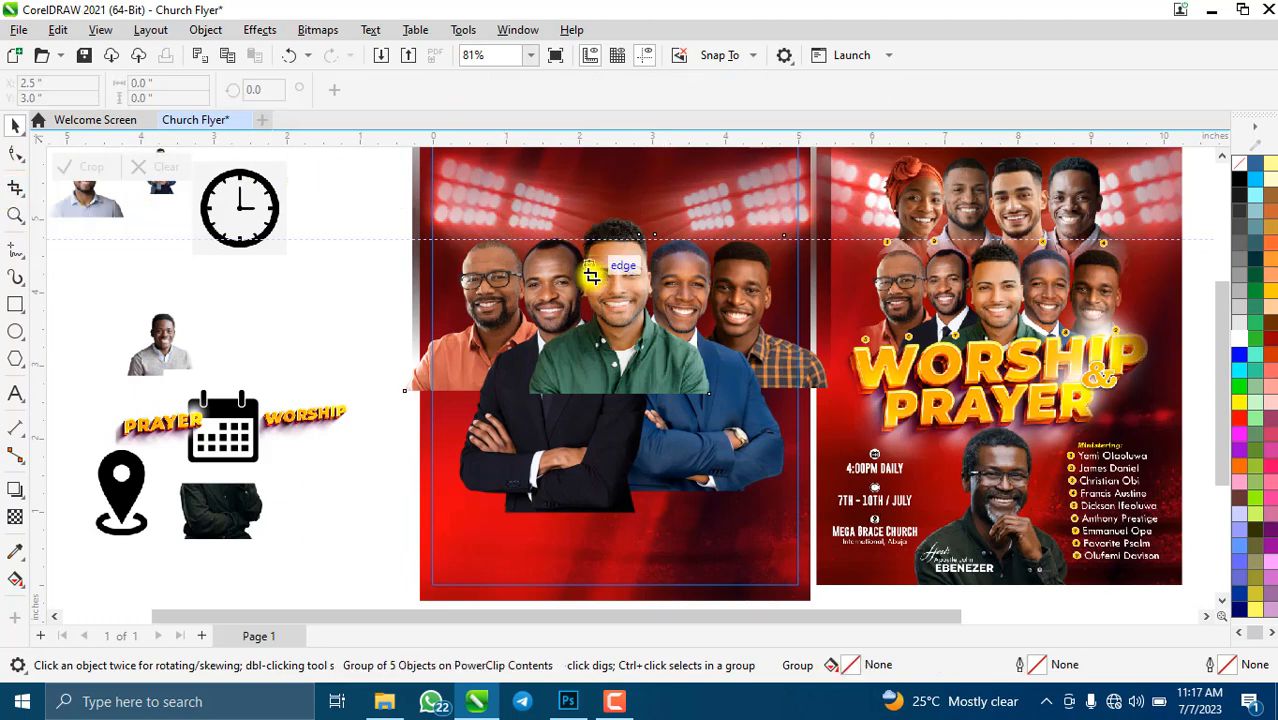
drag(404, 204, 829, 389)
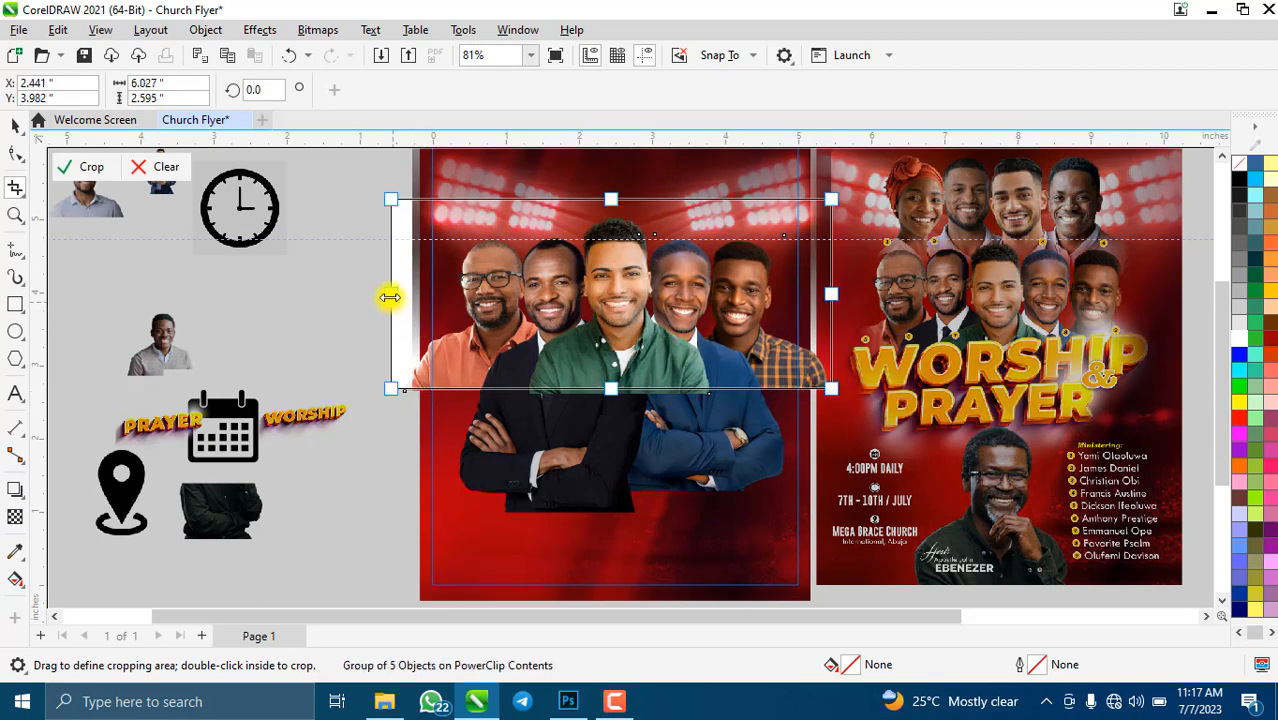
drag(391, 293, 413, 288)
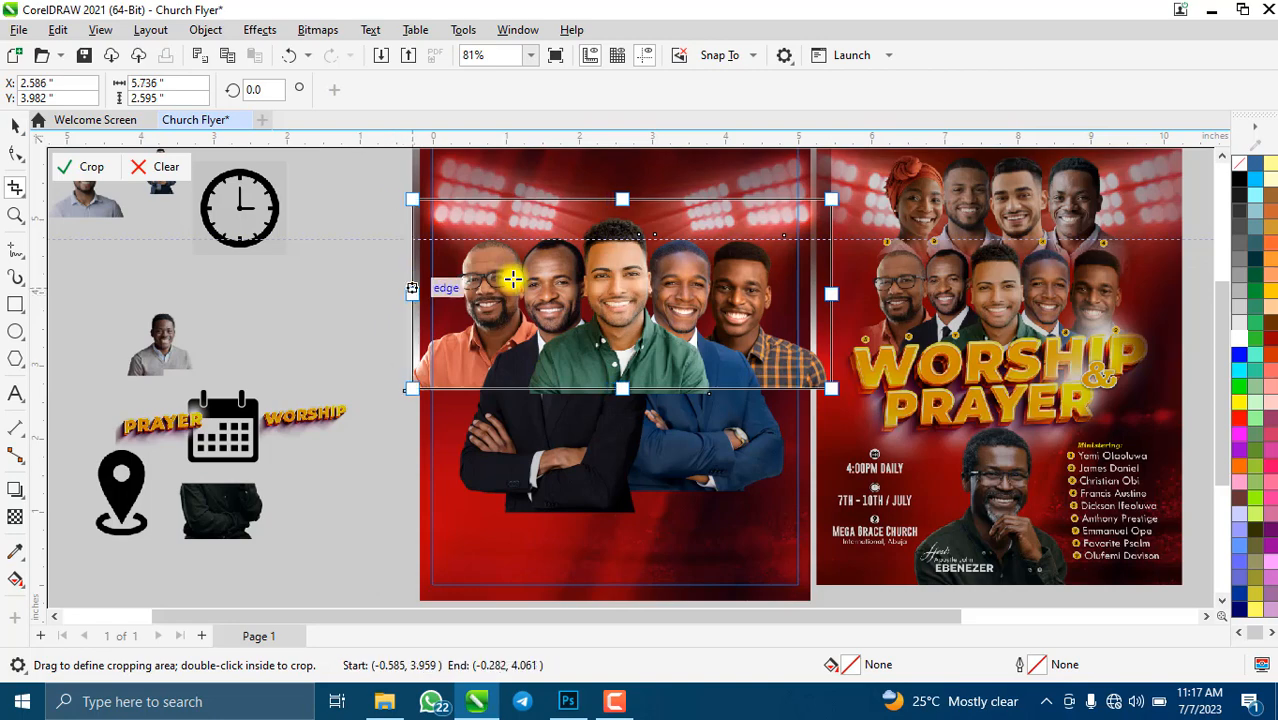
scroll(612, 200, up, 2)
drag(609, 201, 609, 235)
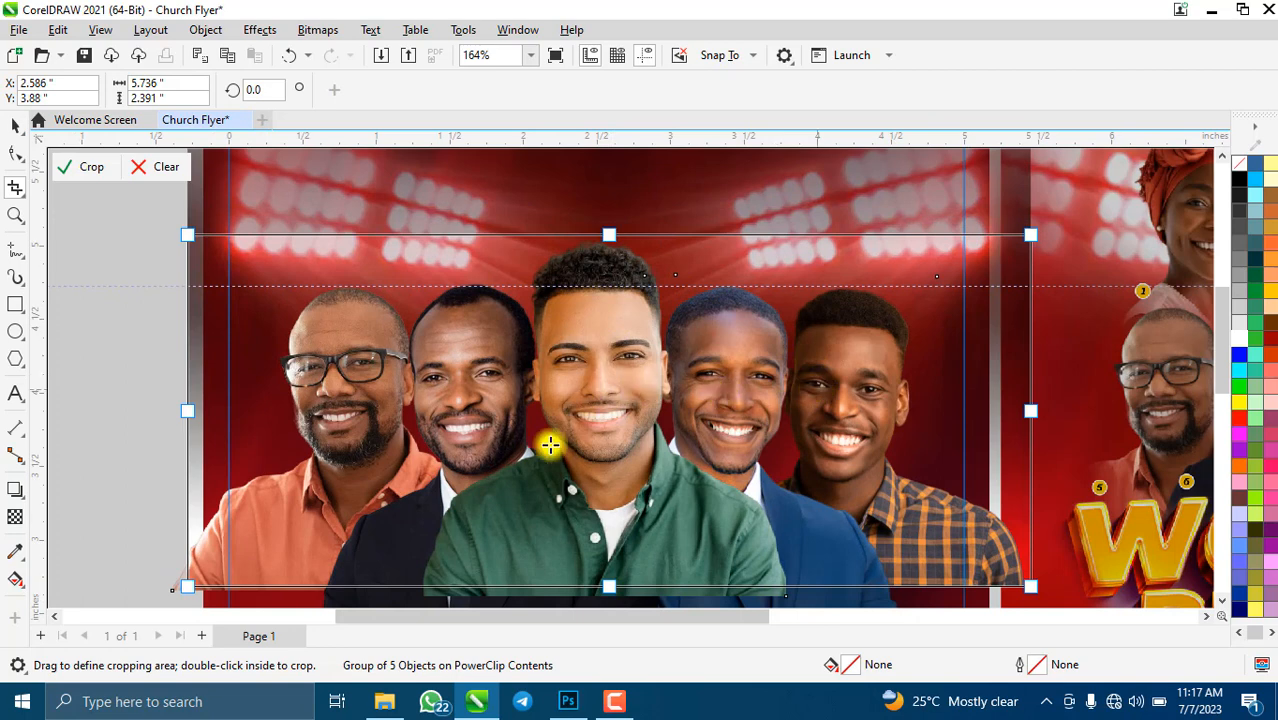
drag(1024, 416, 1024, 418)
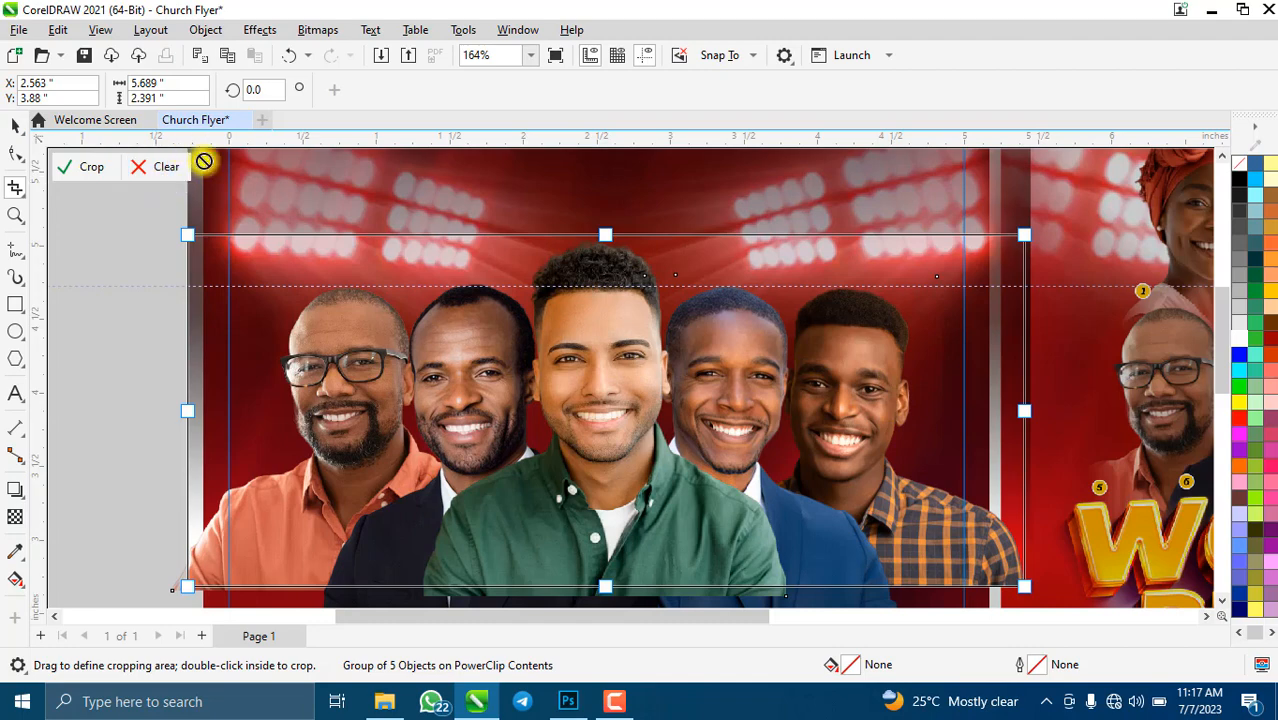
scroll(542, 350, down, 2)
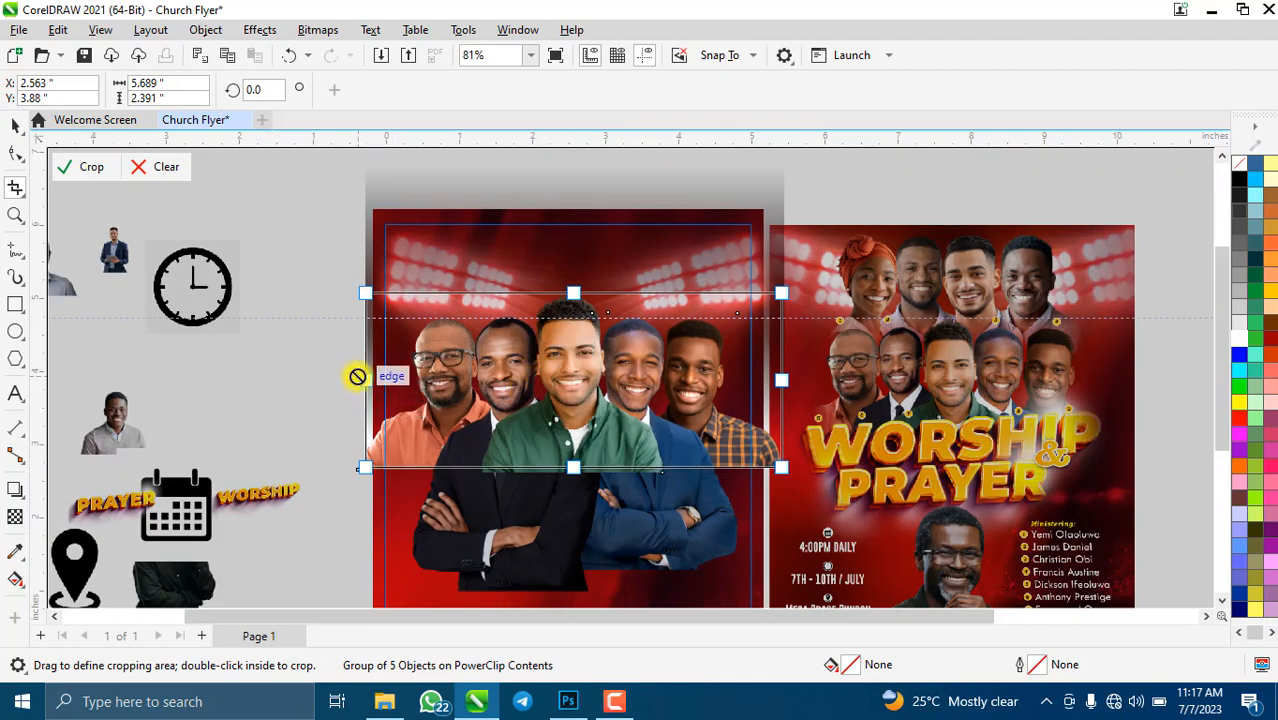
drag(354, 376, 358, 378)
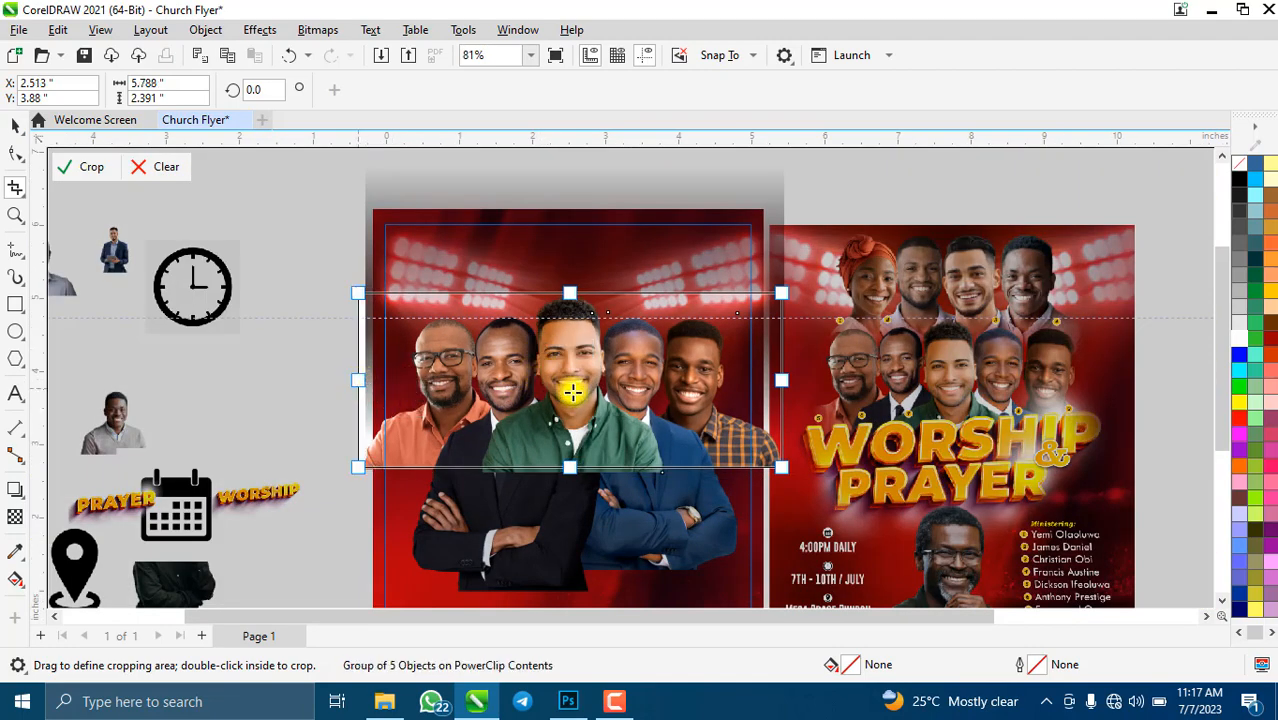
click(88, 172)
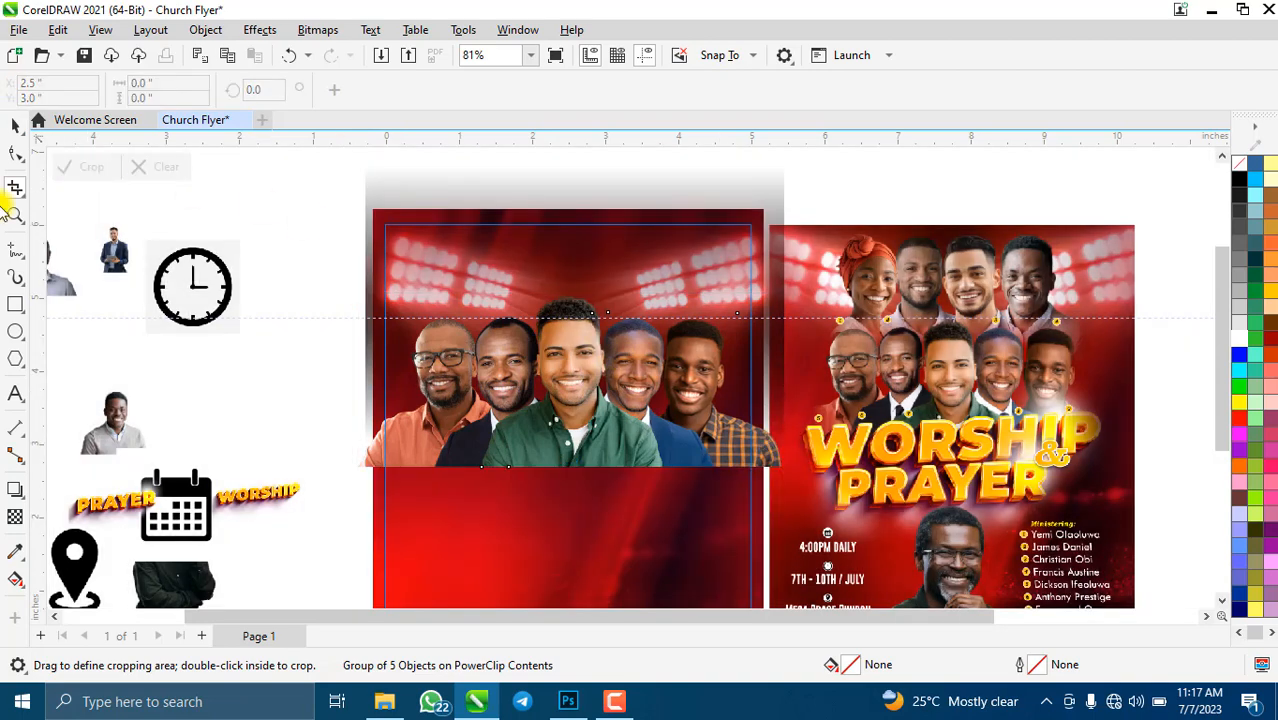
click(15, 123)
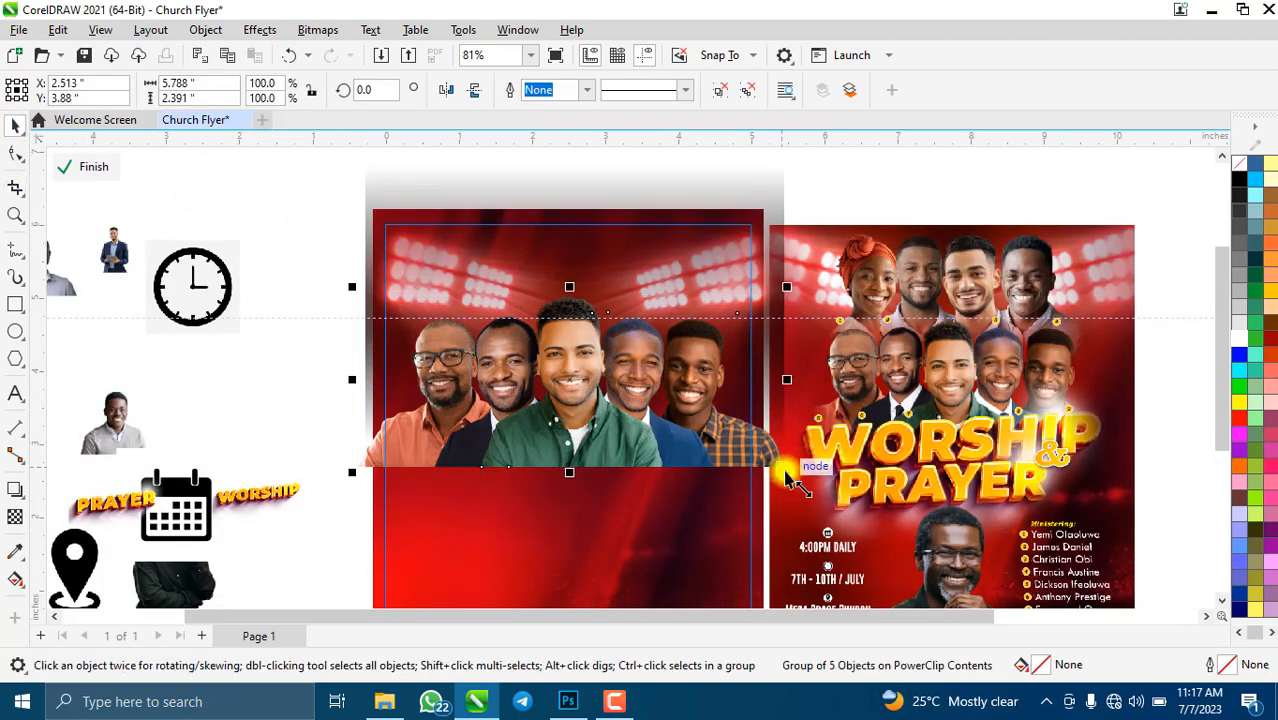
- Scale the cropped ministers group to 79.5% (4.602" × 1.901") and nudge it slightly upward
drag(787, 474, 697, 434)
drag(548, 365, 620, 403)
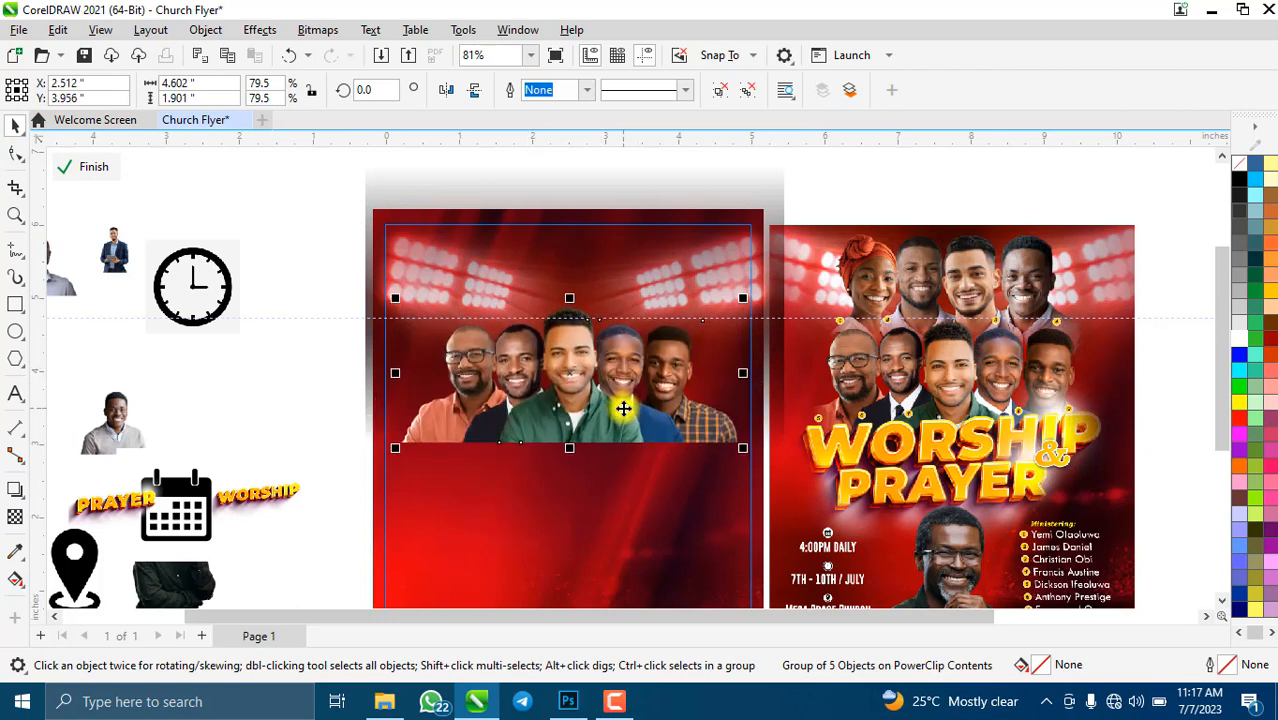
drag(640, 477, 619, 451)
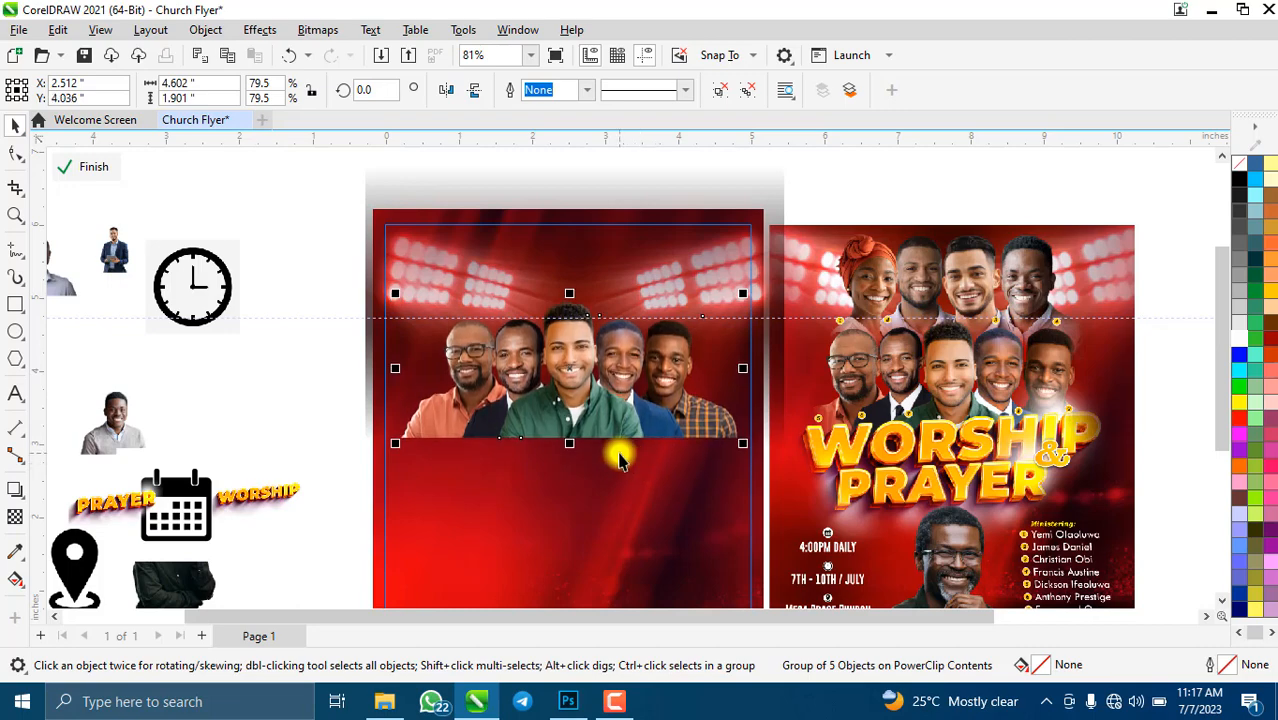
scroll(580, 320, up, 1)
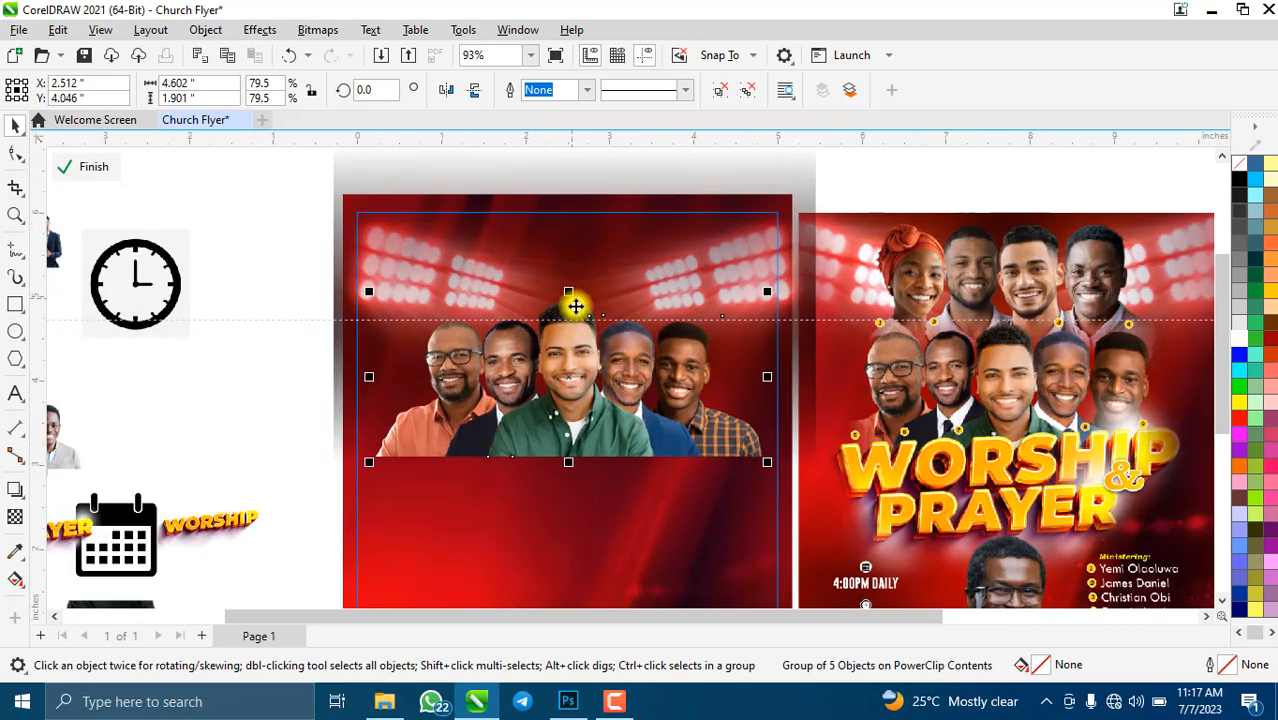
scroll(575, 306, down, 3)
scroll(610, 402, up, 3)
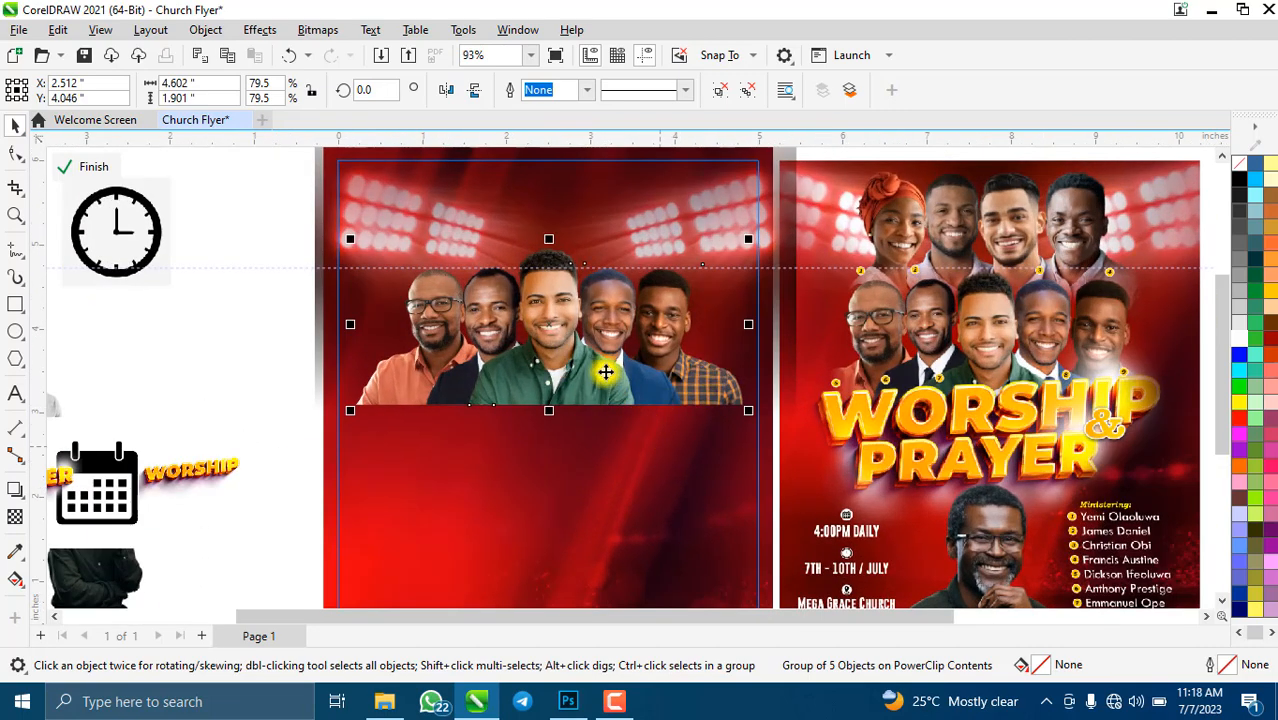
scroll(605, 370, up, 2)
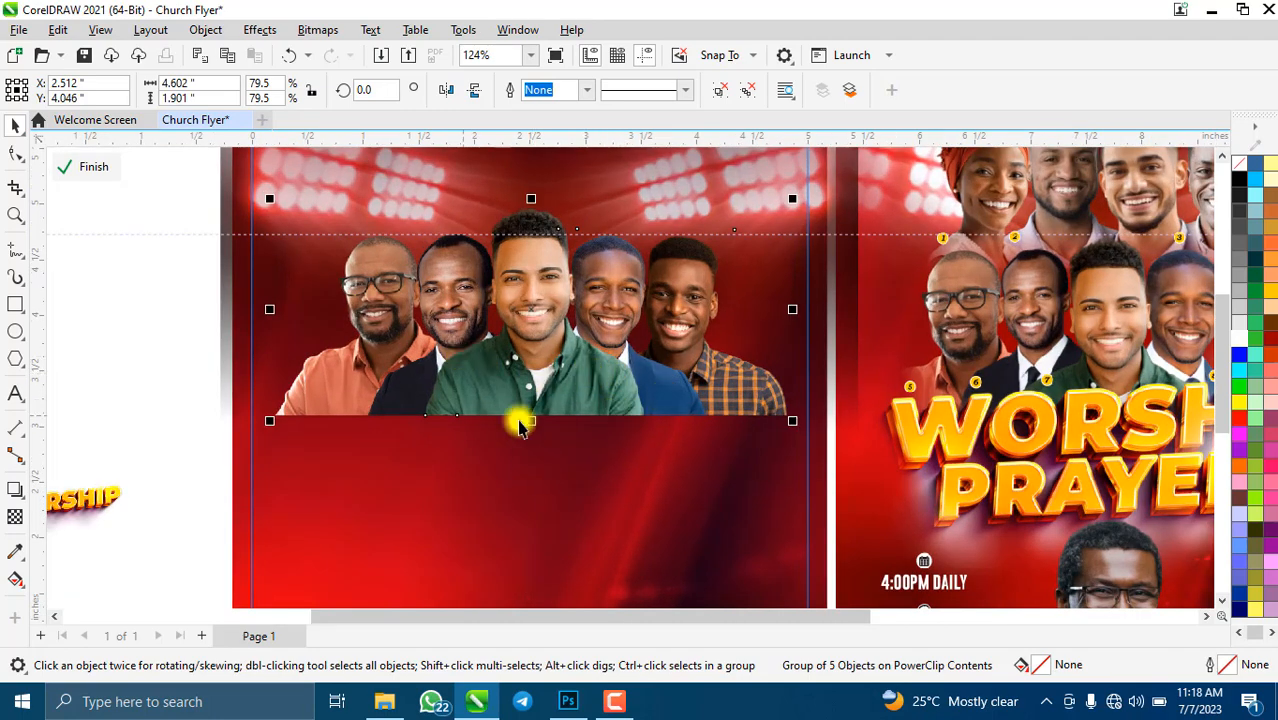
- Apply a fountain transparency fading the bottom of the ministers strip
click(14, 518)
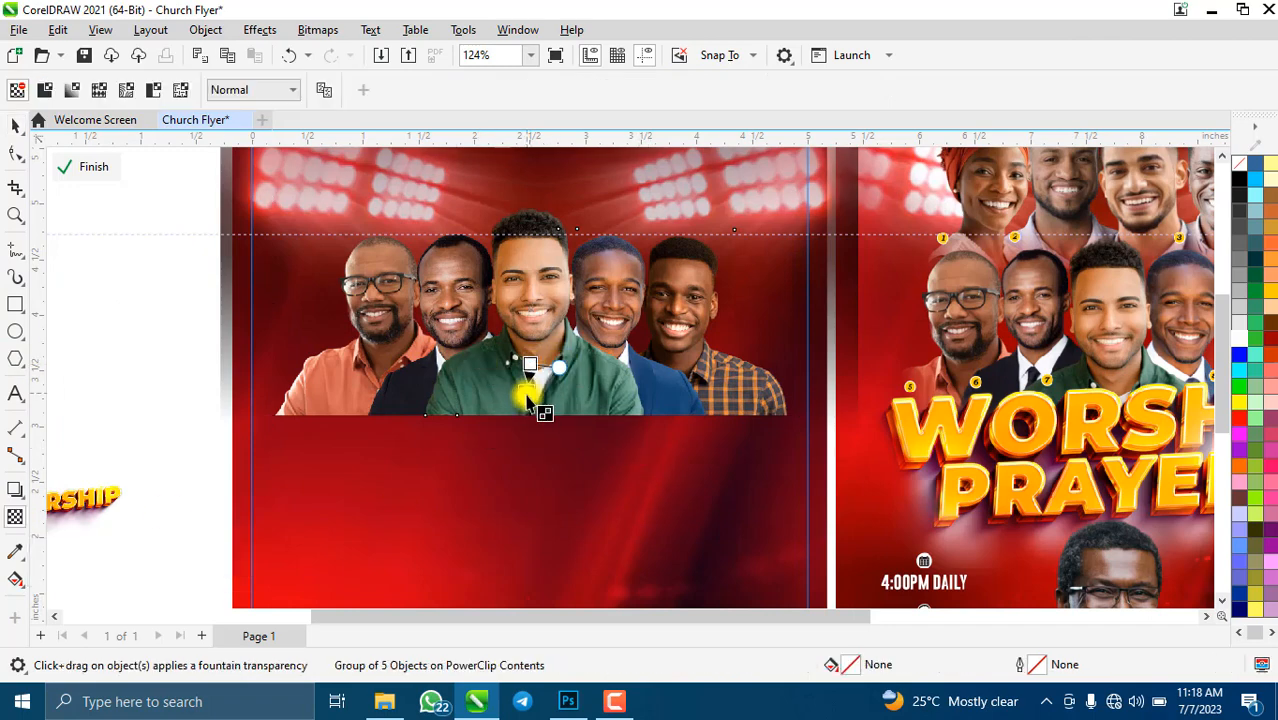
drag(527, 397, 525, 436)
scroll(530, 355, up, 2)
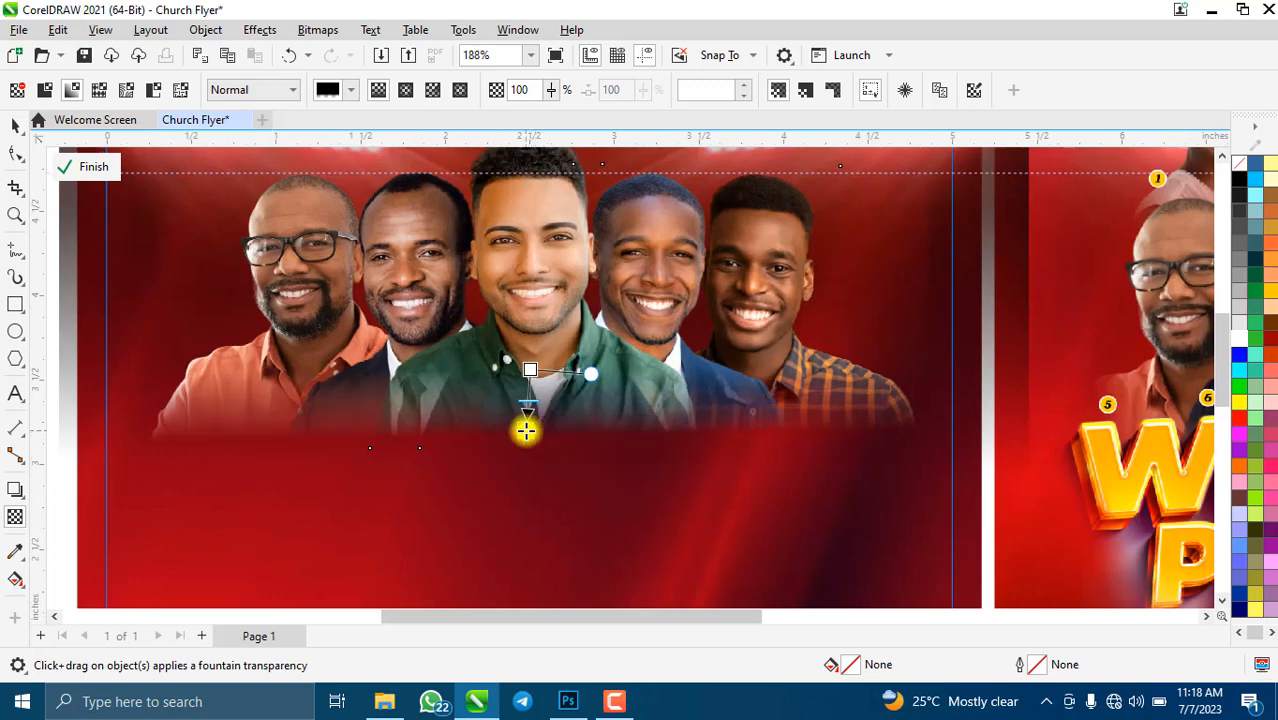
scroll(530, 430, up, 2)
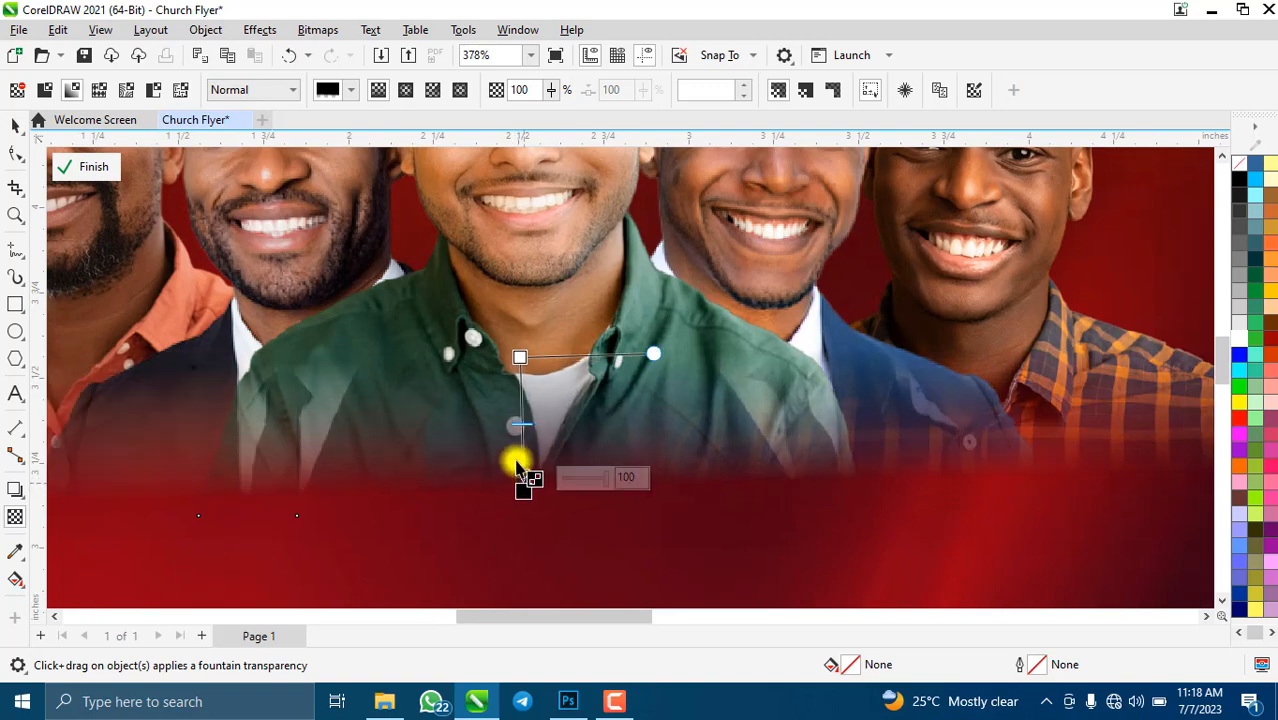
scroll(519, 457, down, 2)
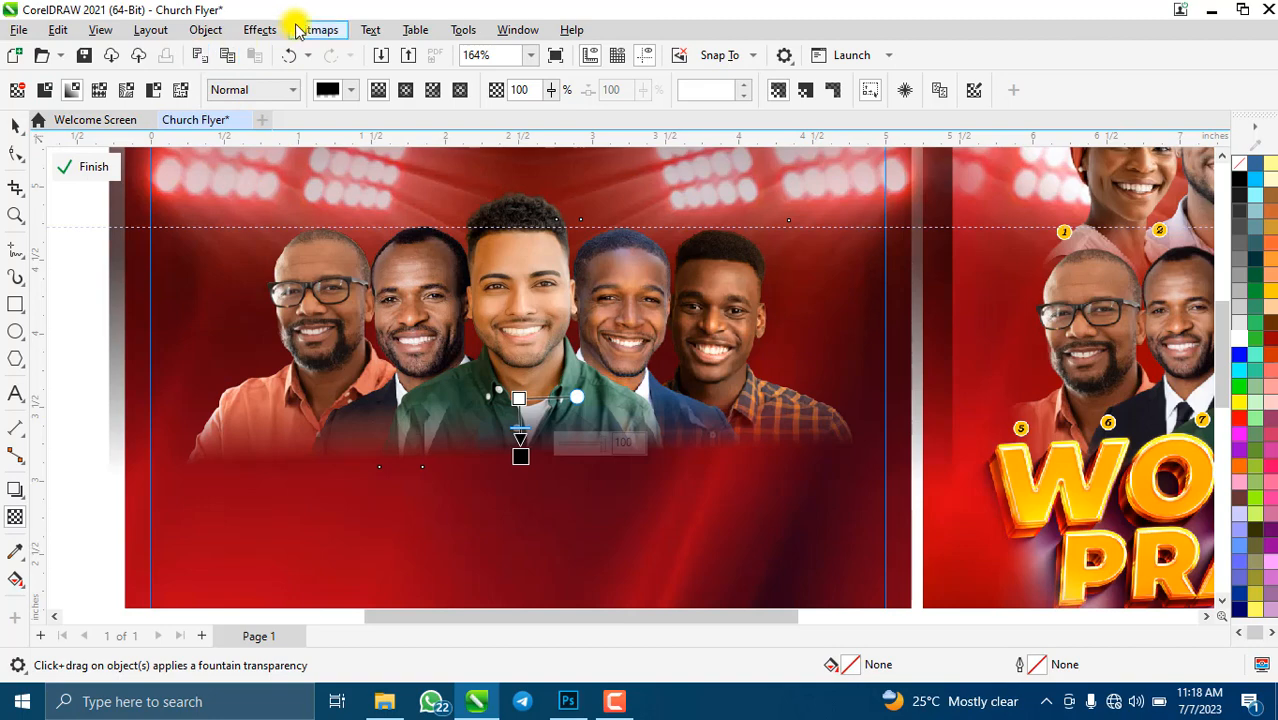
- Convert the faded strip to a bitmap and add a level 0° fountain transparency
click(318, 30)
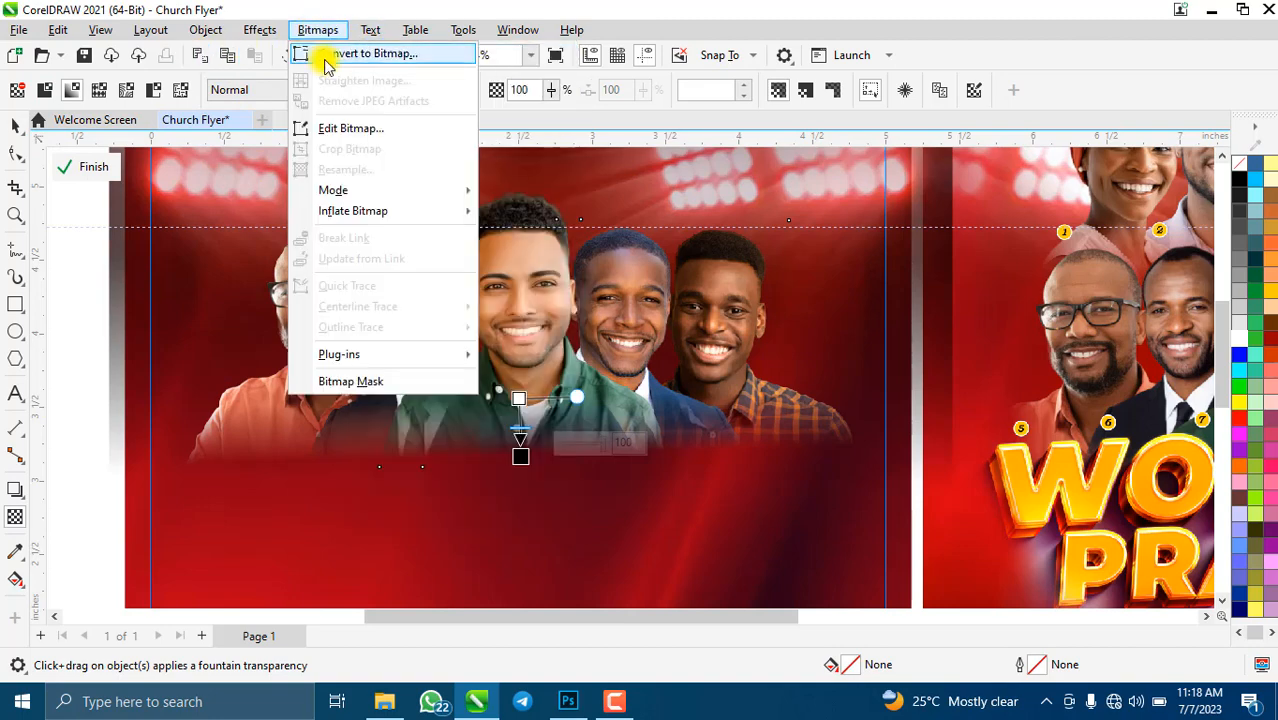
click(325, 54)
click(665, 453)
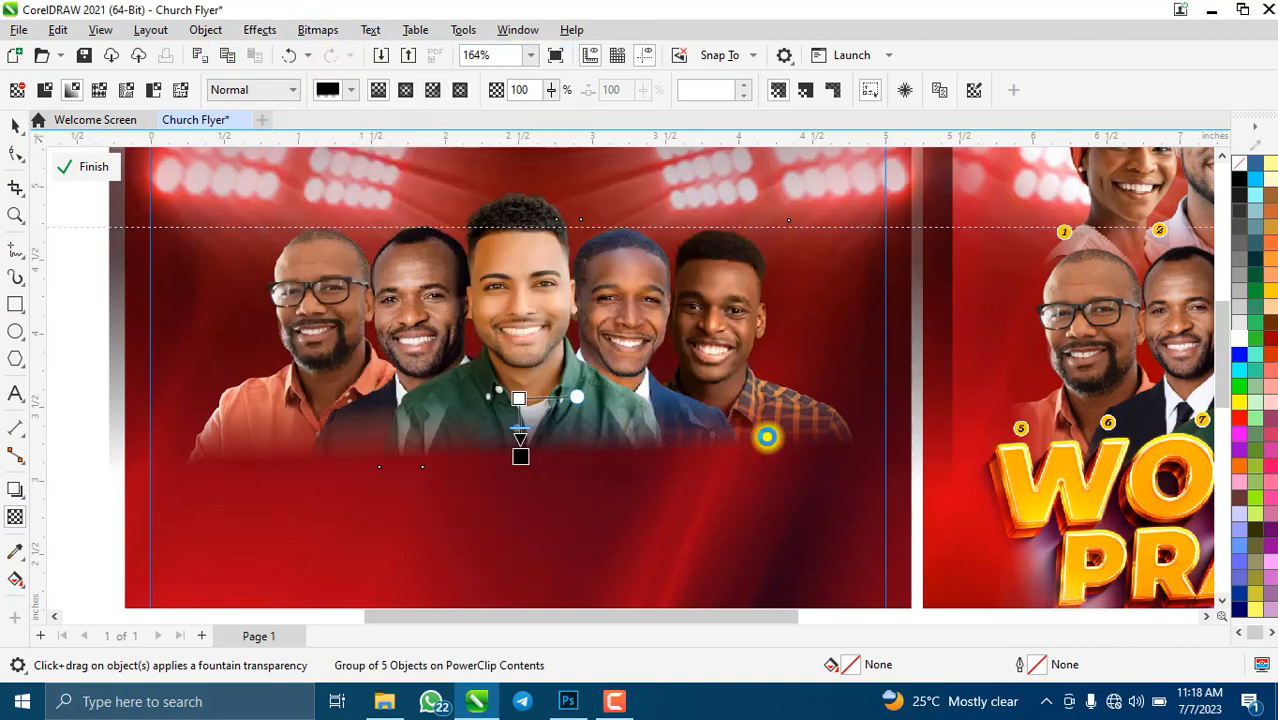
drag(755, 420, 821, 418)
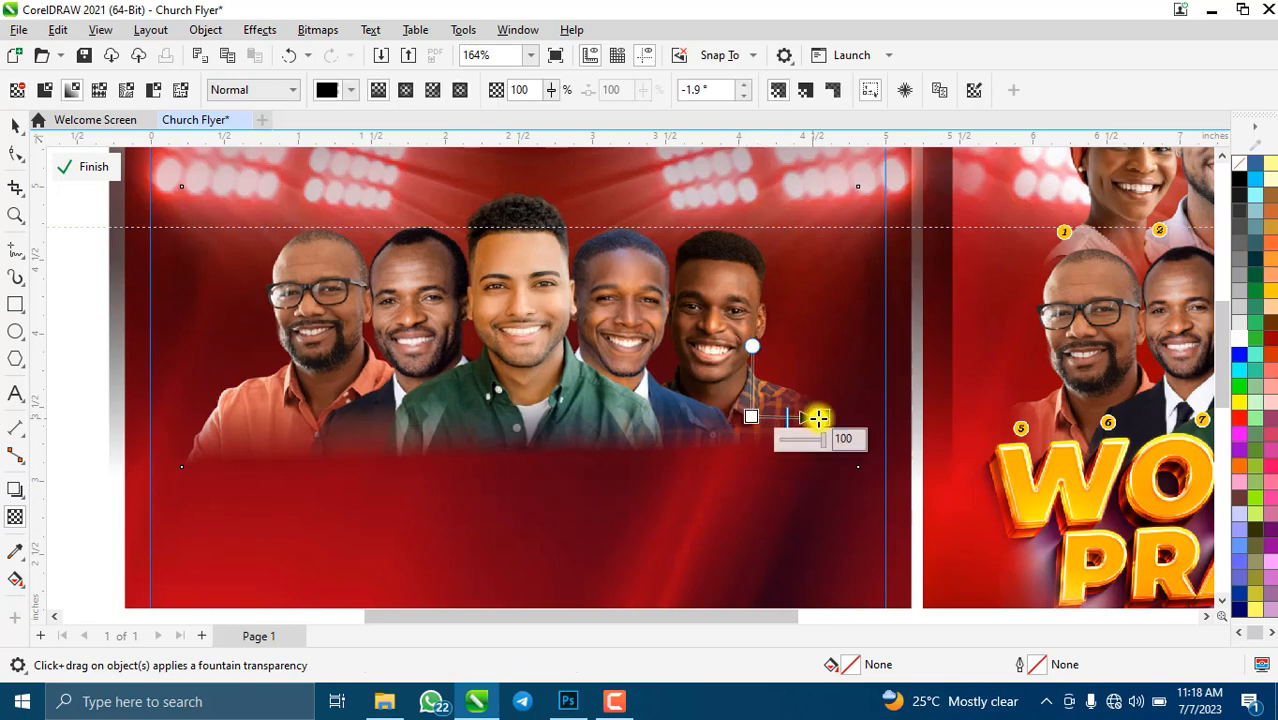
drag(823, 417, 816, 416)
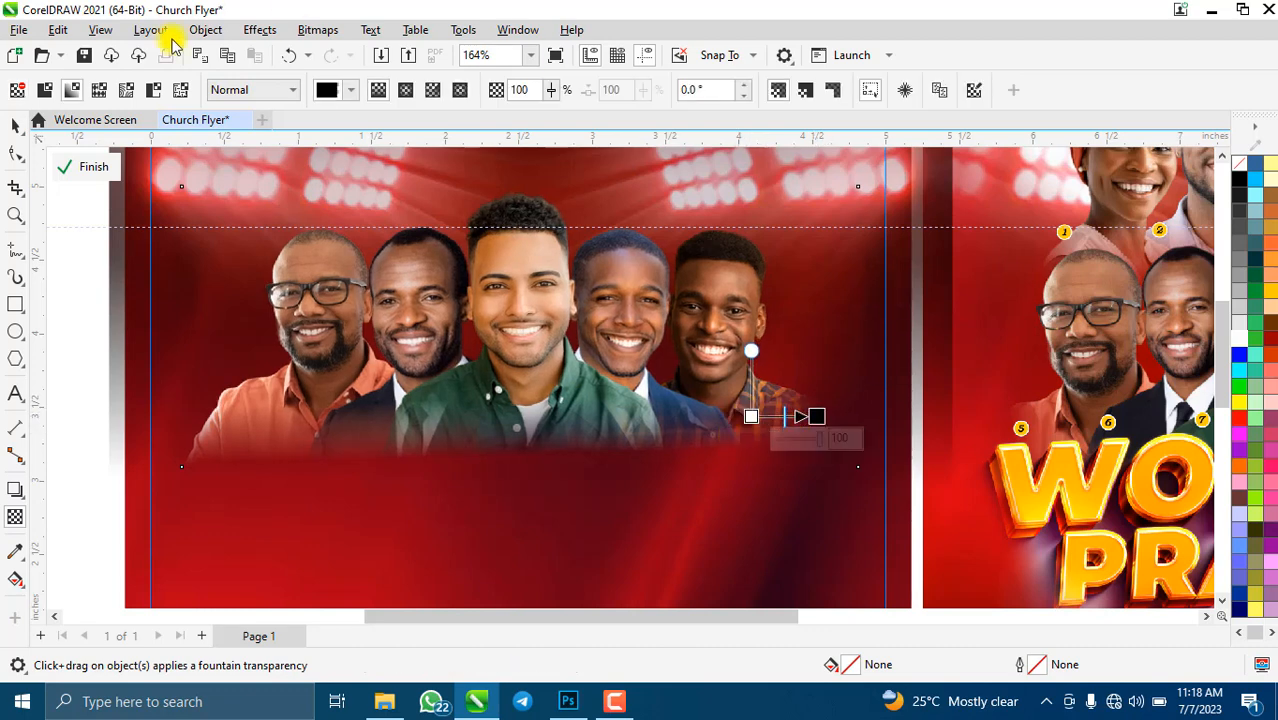
click(331, 30)
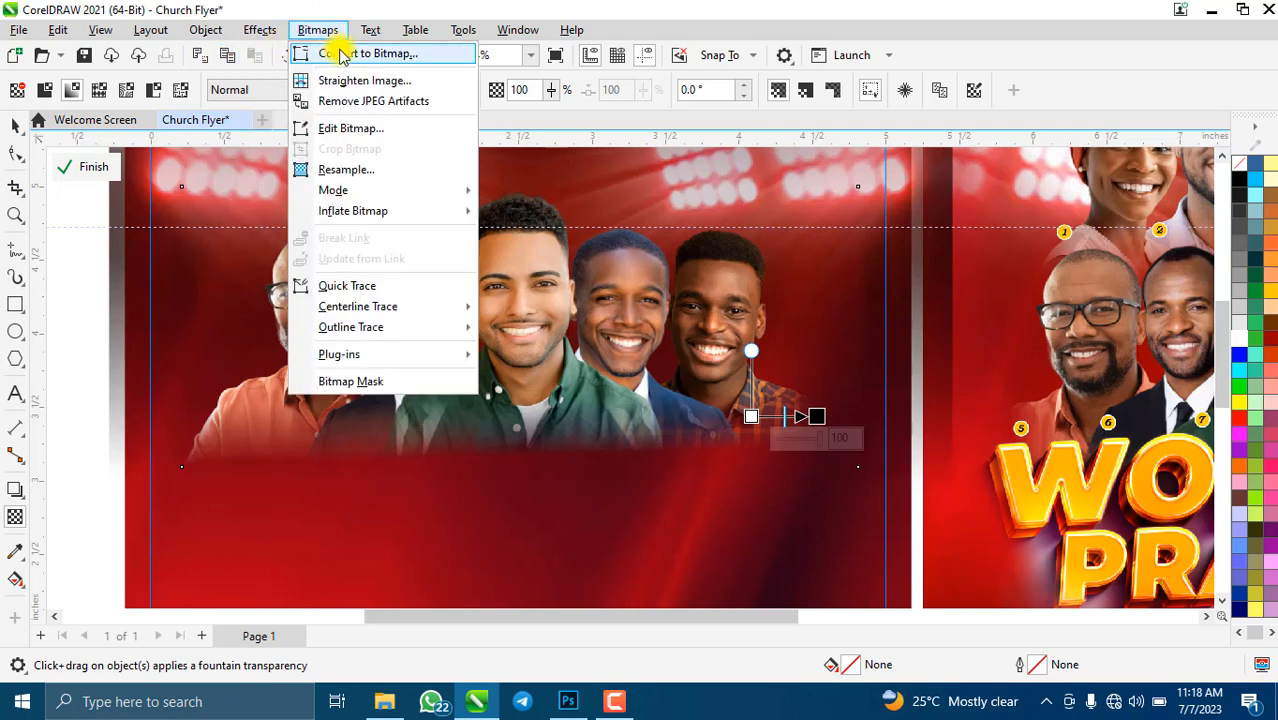
- Convert the faded strip to a 500 dpi bitmap and add a fade toward its left side
click(334, 52)
click(665, 453)
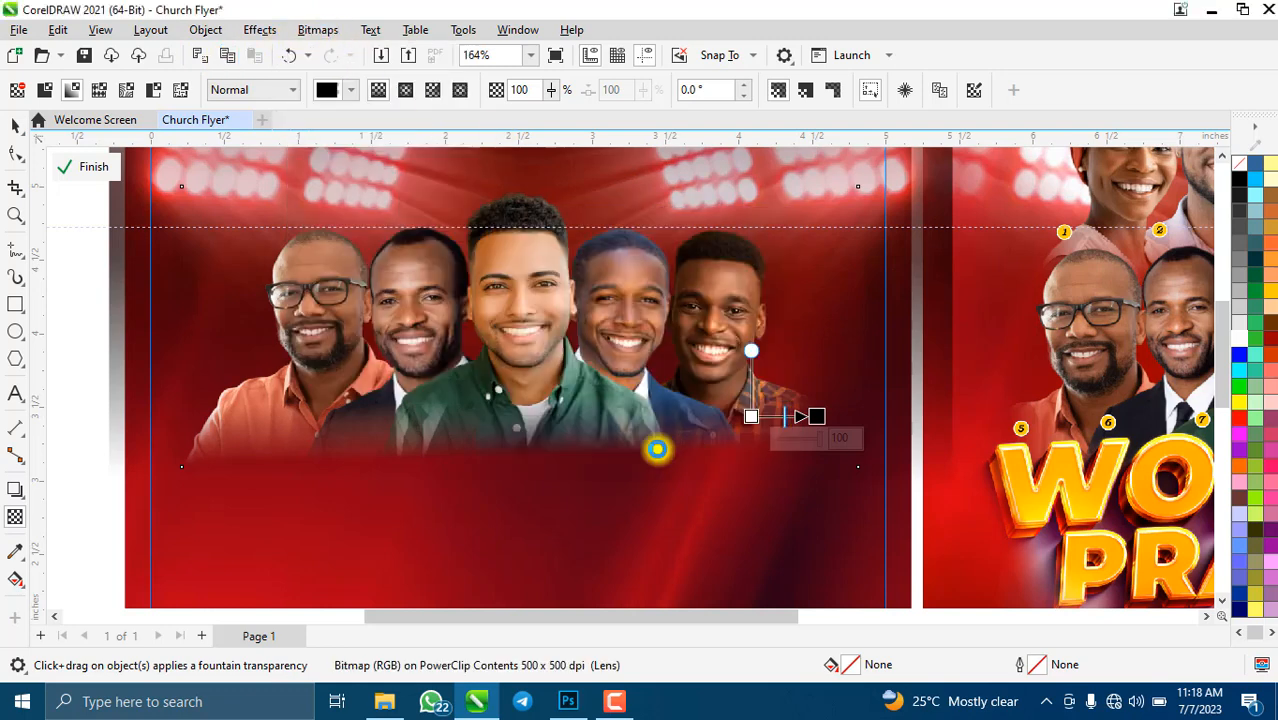
drag(272, 425, 221, 418)
click(278, 416)
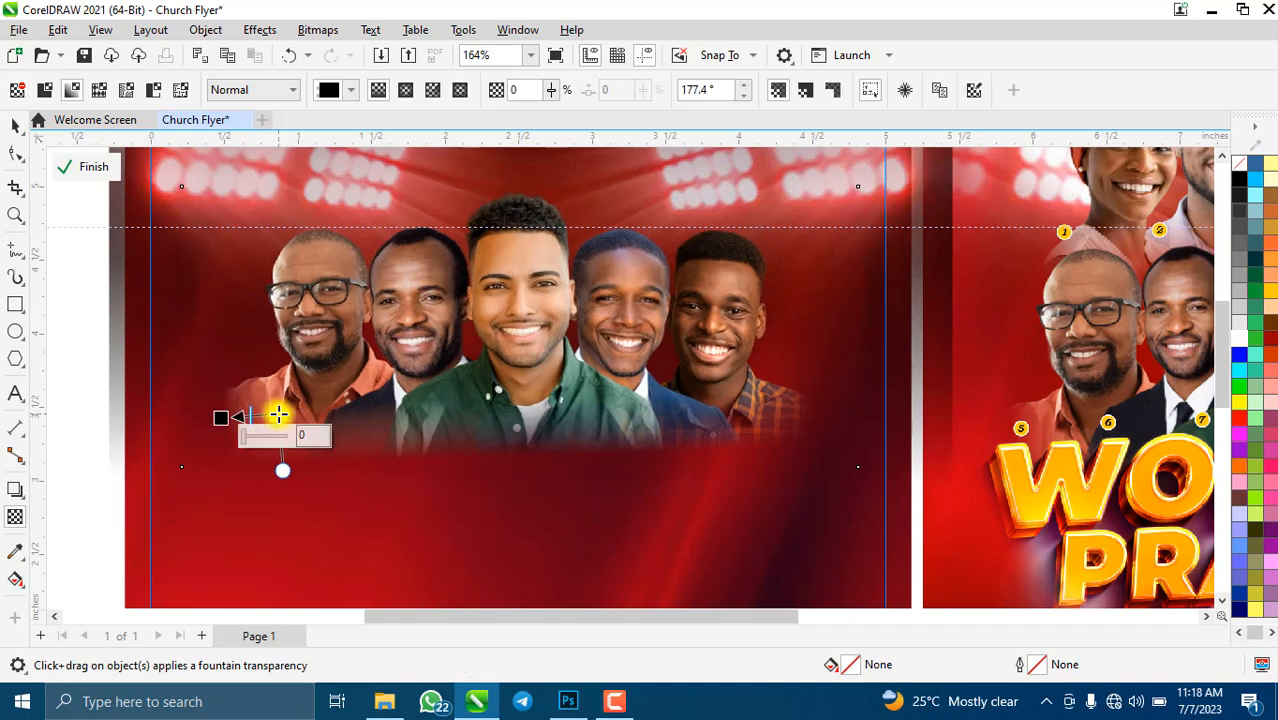
- Convert the strip to a 500 dpi bitmap again and return to the Pick tool
click(310, 28)
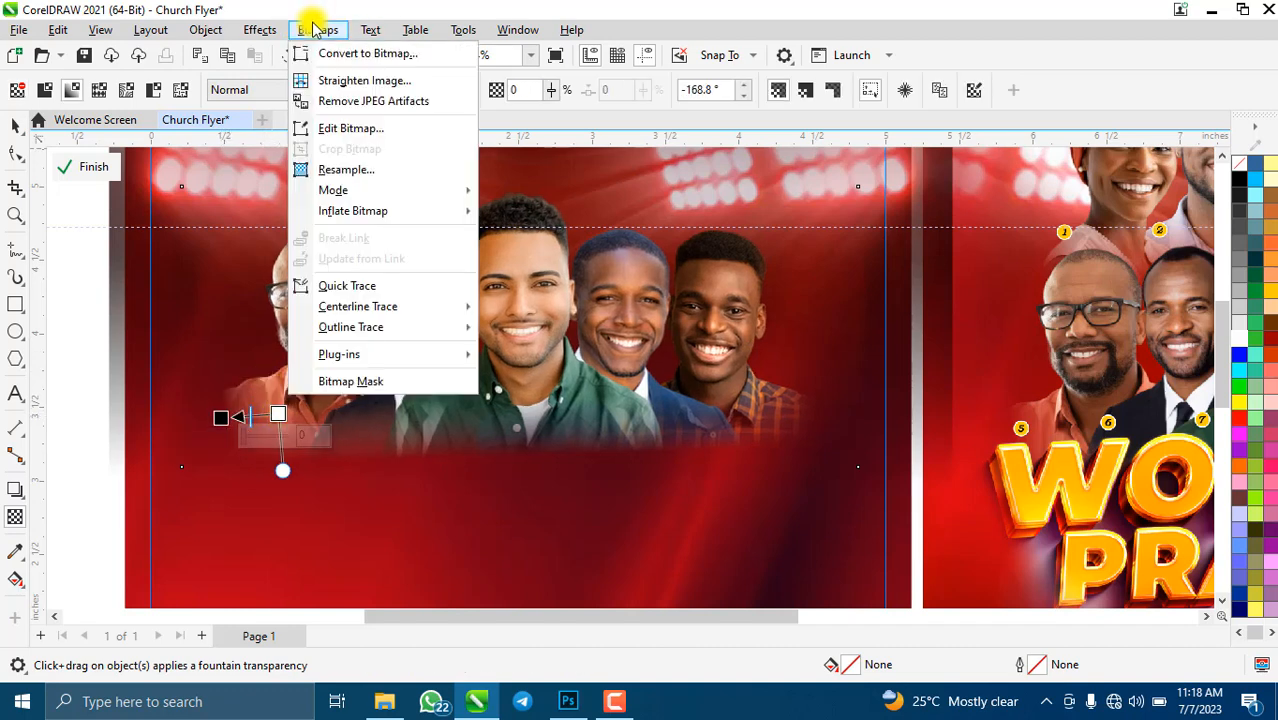
click(326, 56)
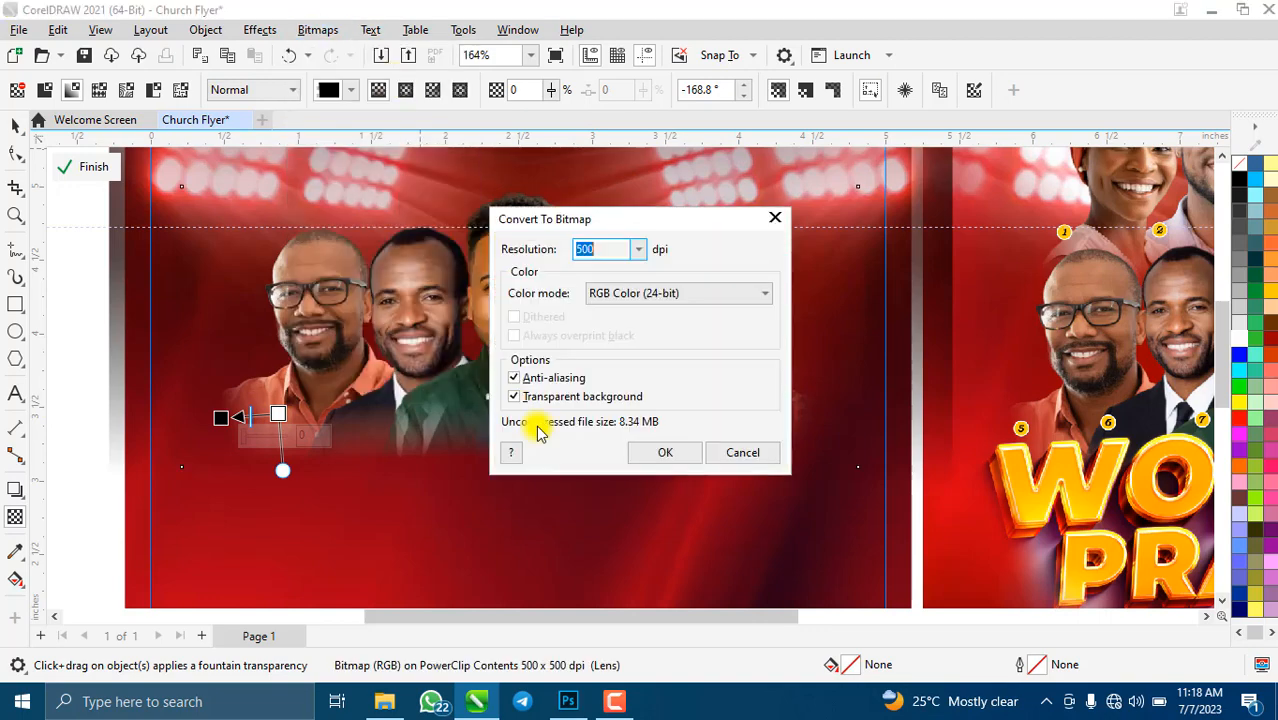
click(665, 452)
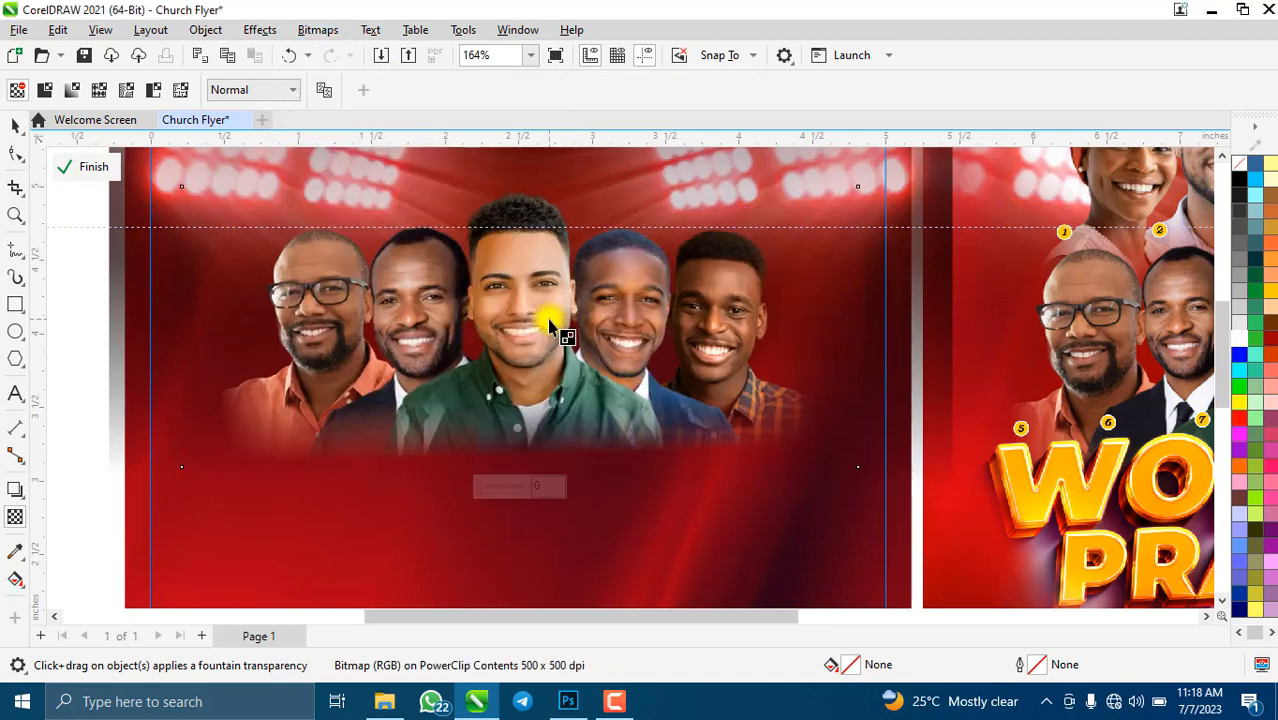
scroll(531, 357, down, 2)
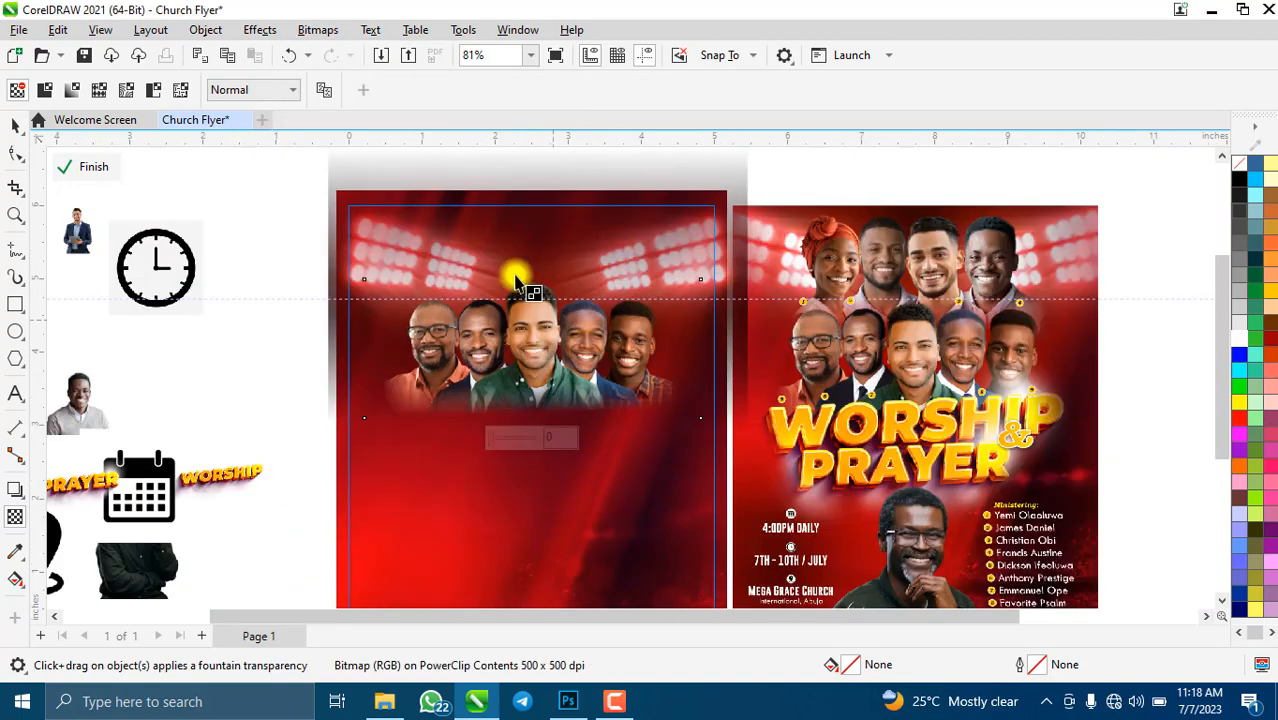
click(14, 125)
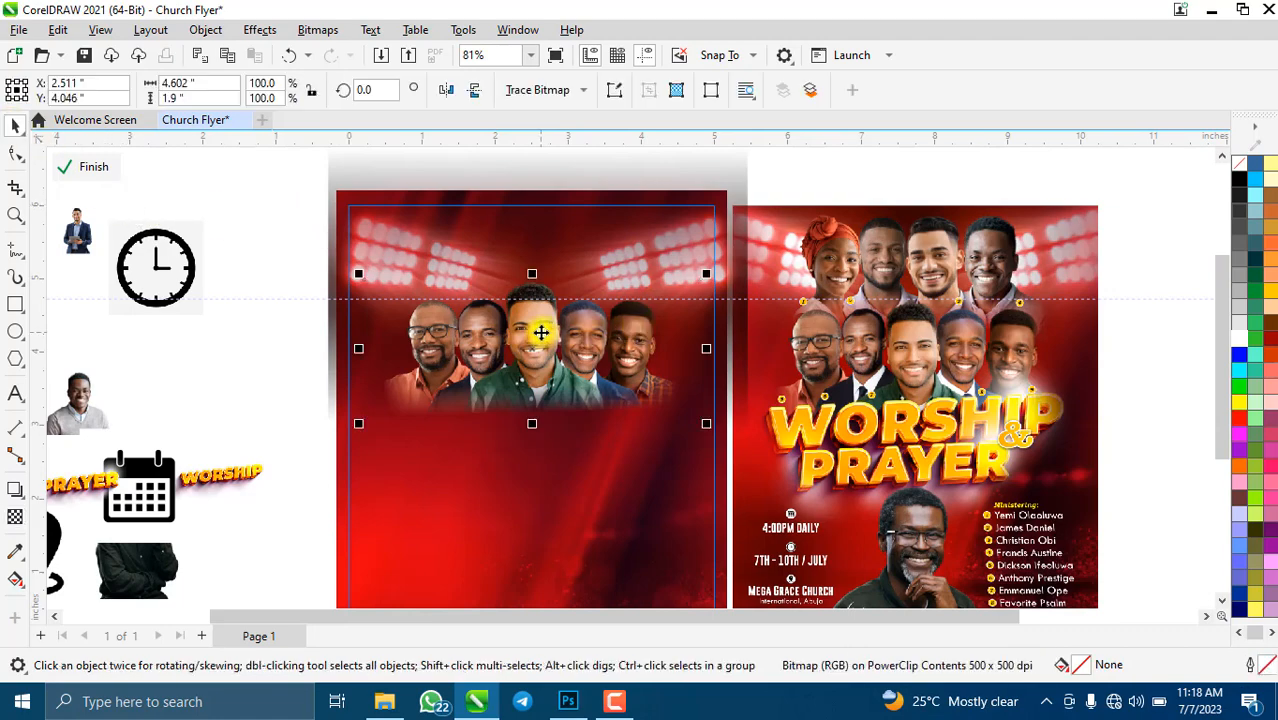
scroll(540, 333, up, 2)
scroll(536, 331, down, 2)
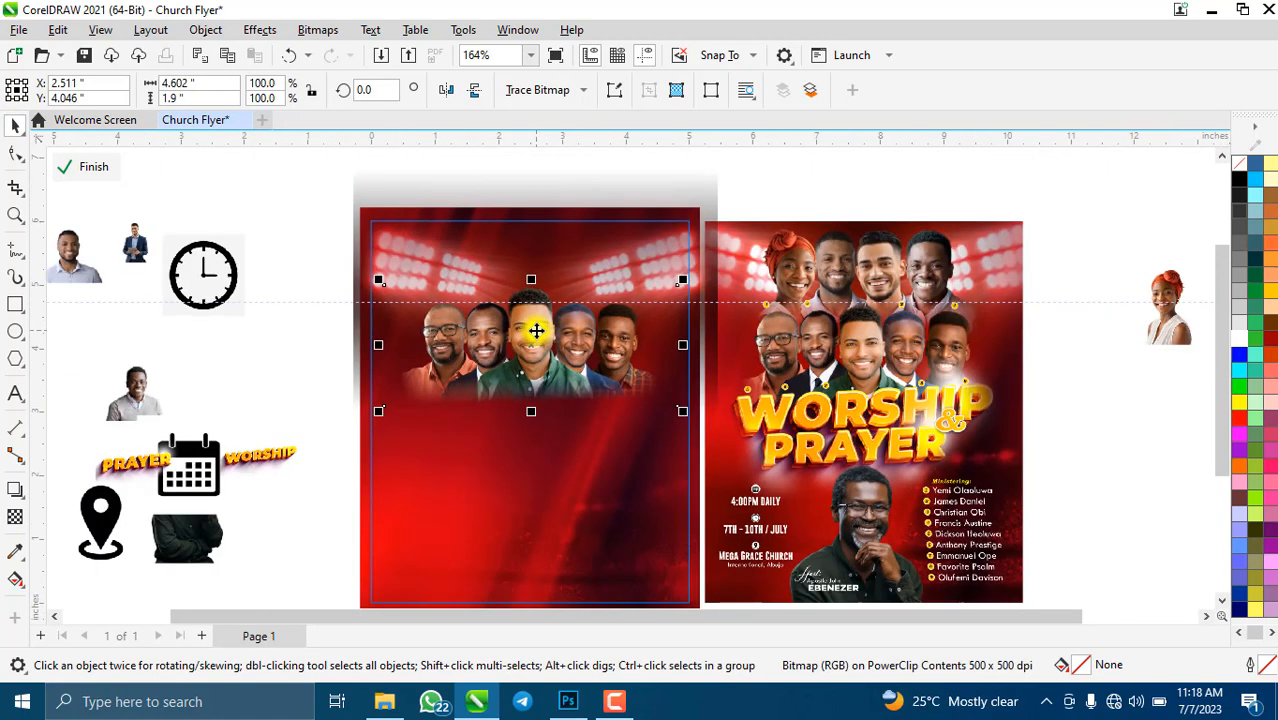
scroll(575, 423, up, 2)
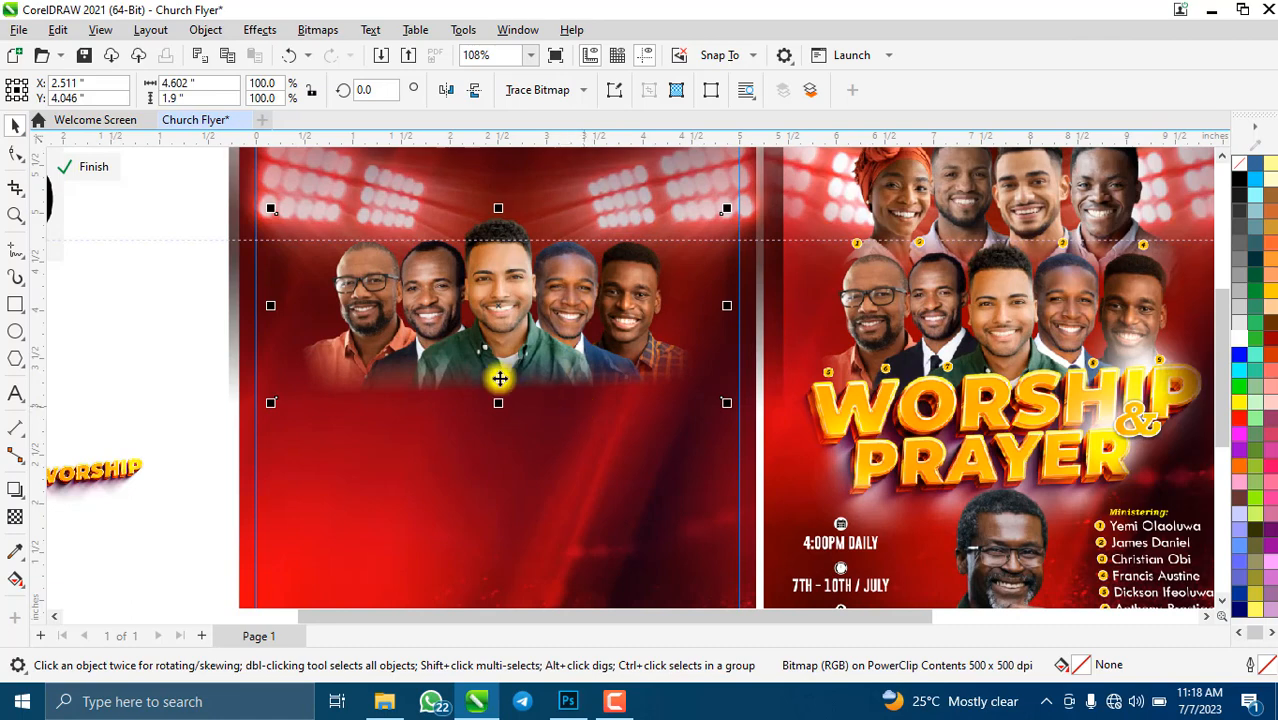
scroll(499, 374, up, 4)
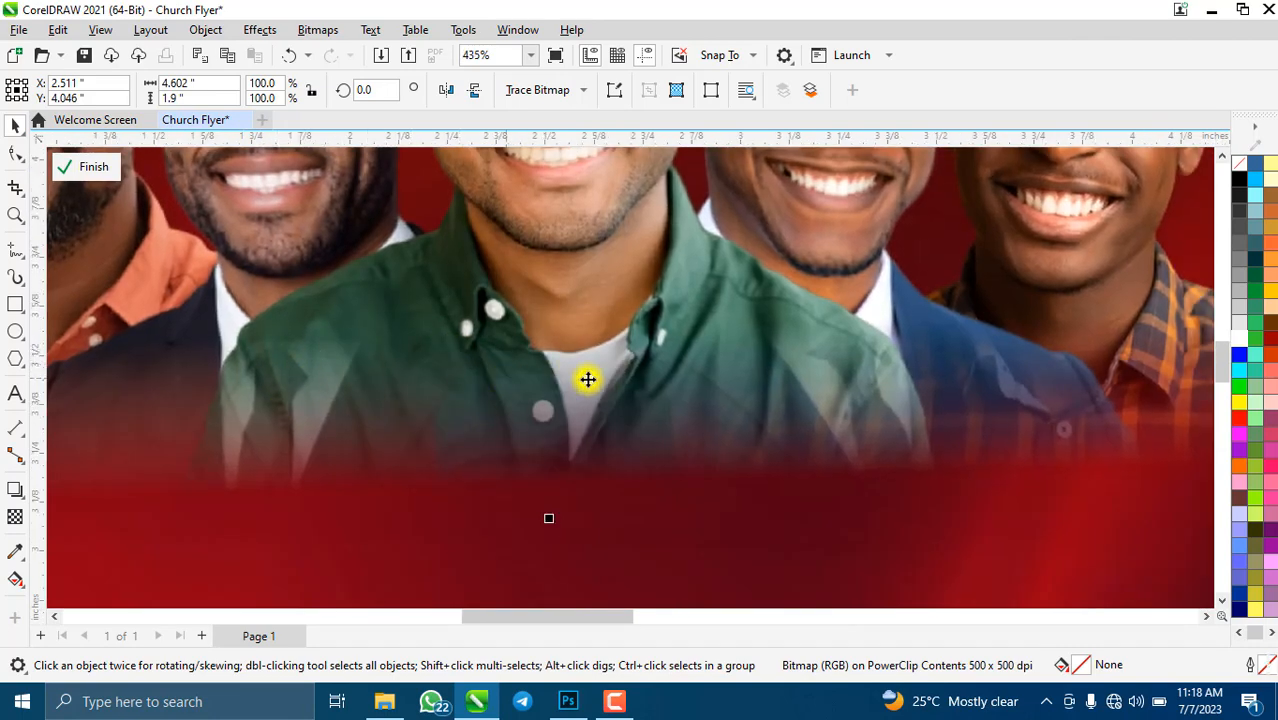
scroll(560, 372, down, 4)
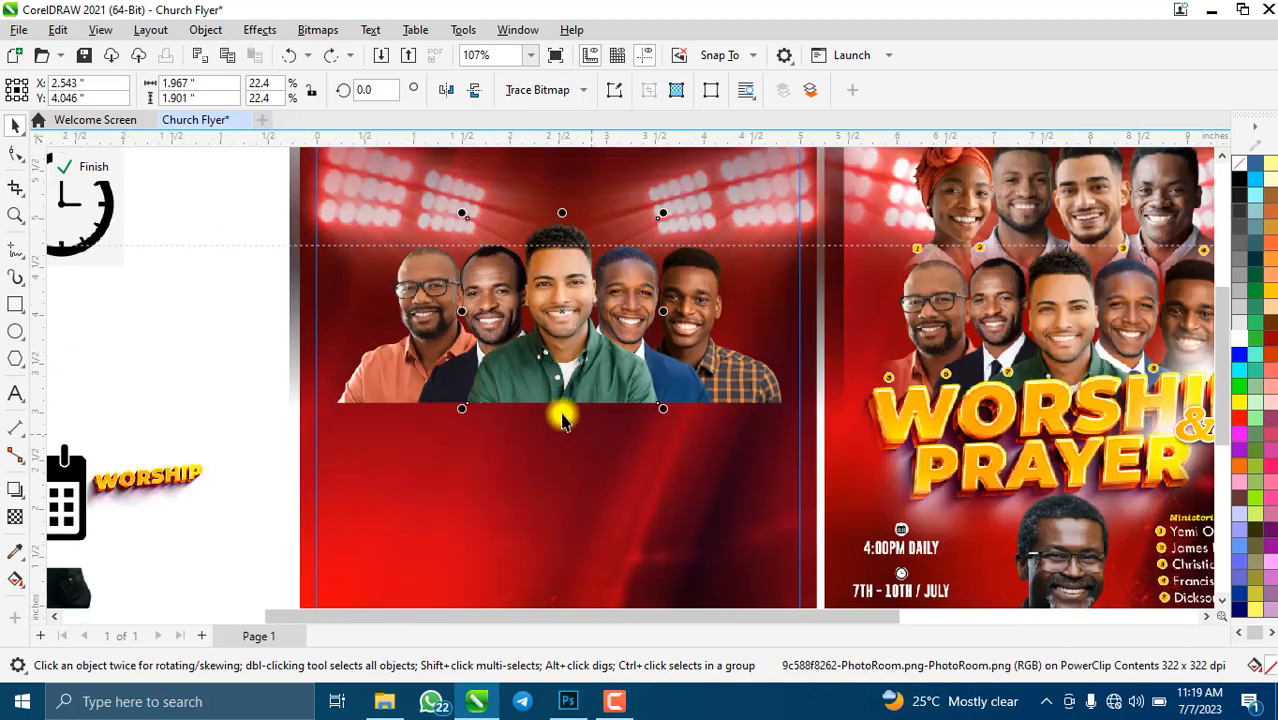
scroll(403, 318, down, 1)
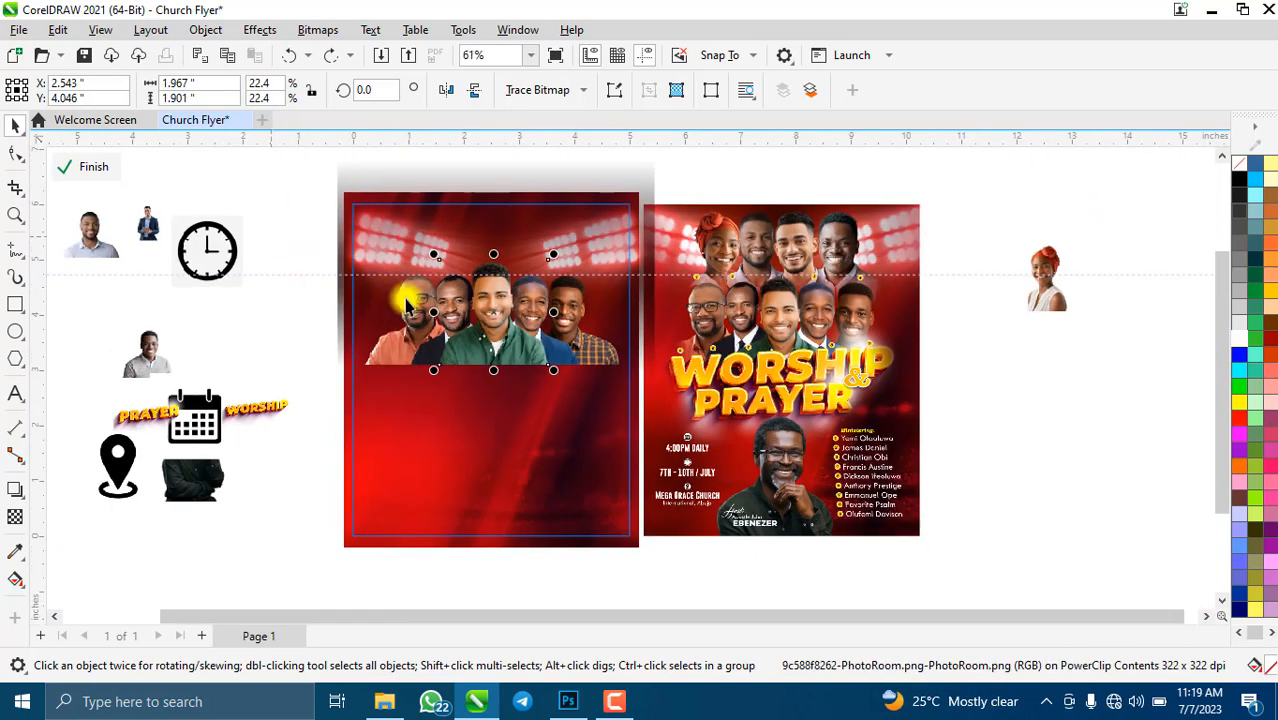
- Select the group of five ministers' photos
click(399, 394)
click(491, 342)
scroll(464, 315, up, 1)
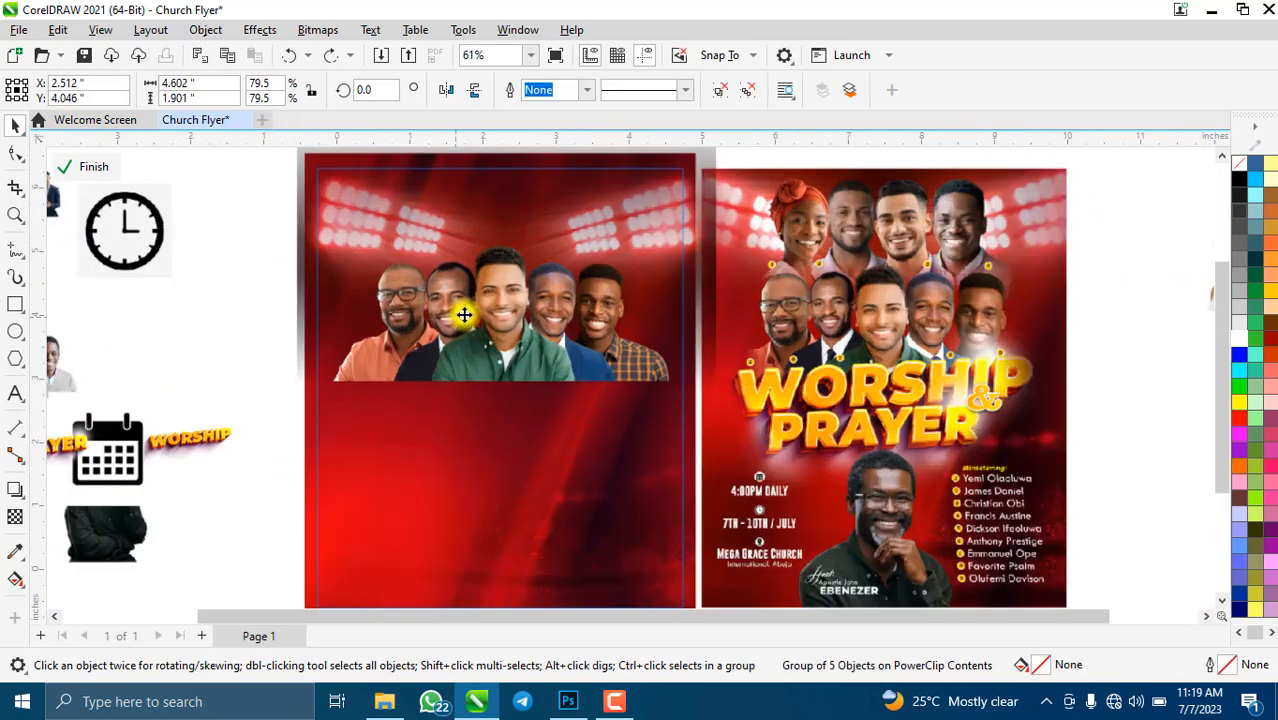
scroll(464, 315, up, 3)
scroll(331, 394, down, 3)
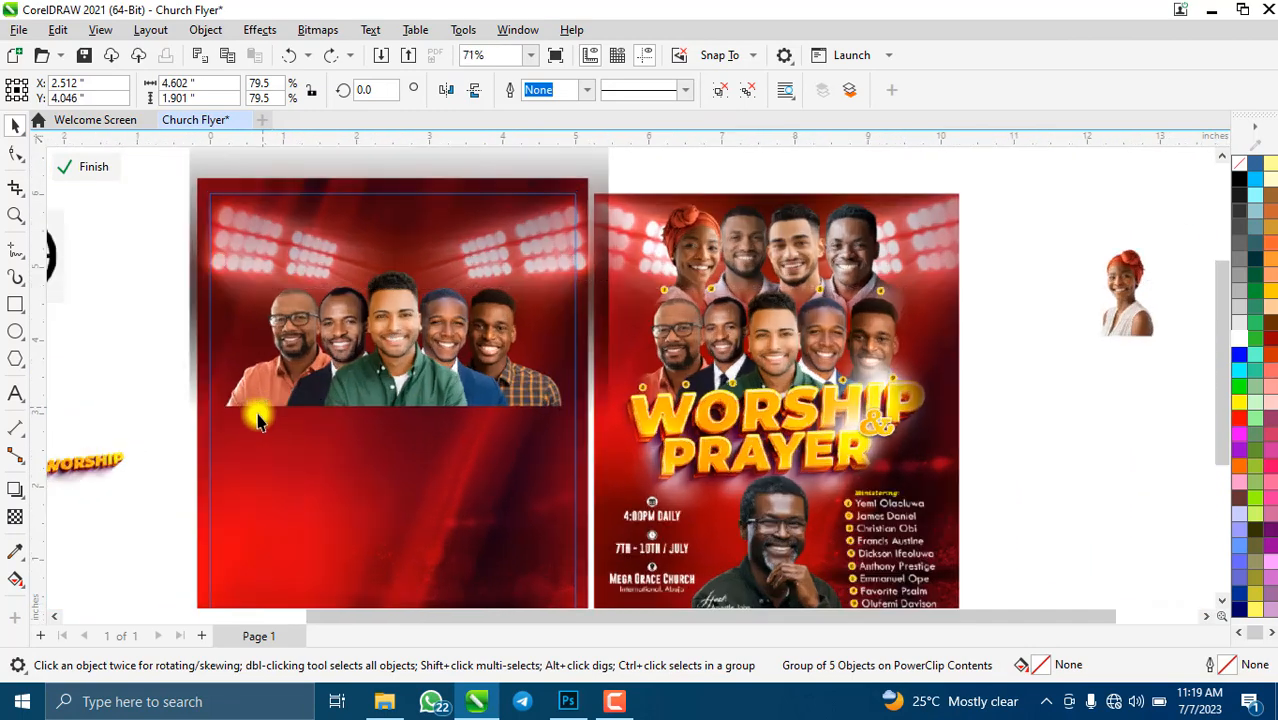
scroll(258, 420, up, 2)
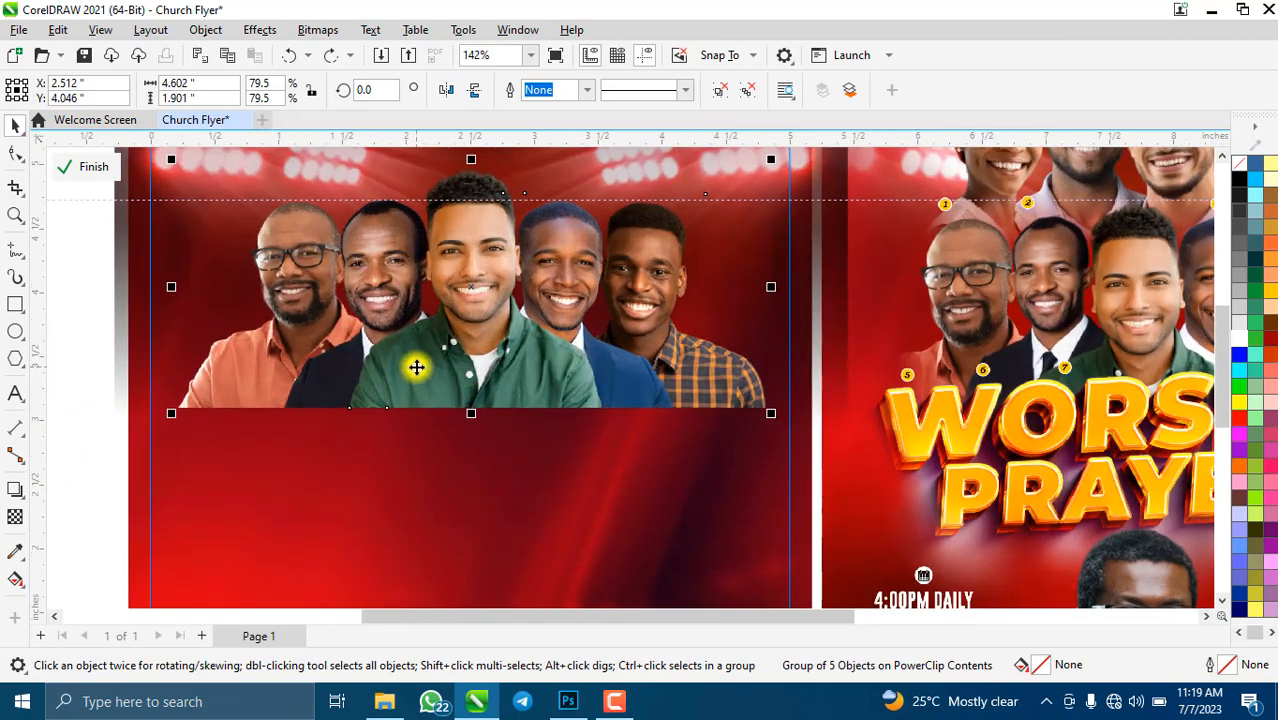
- Add a fountain transparency fading the photos' bottom, placing its start on their lower edge
click(17, 516)
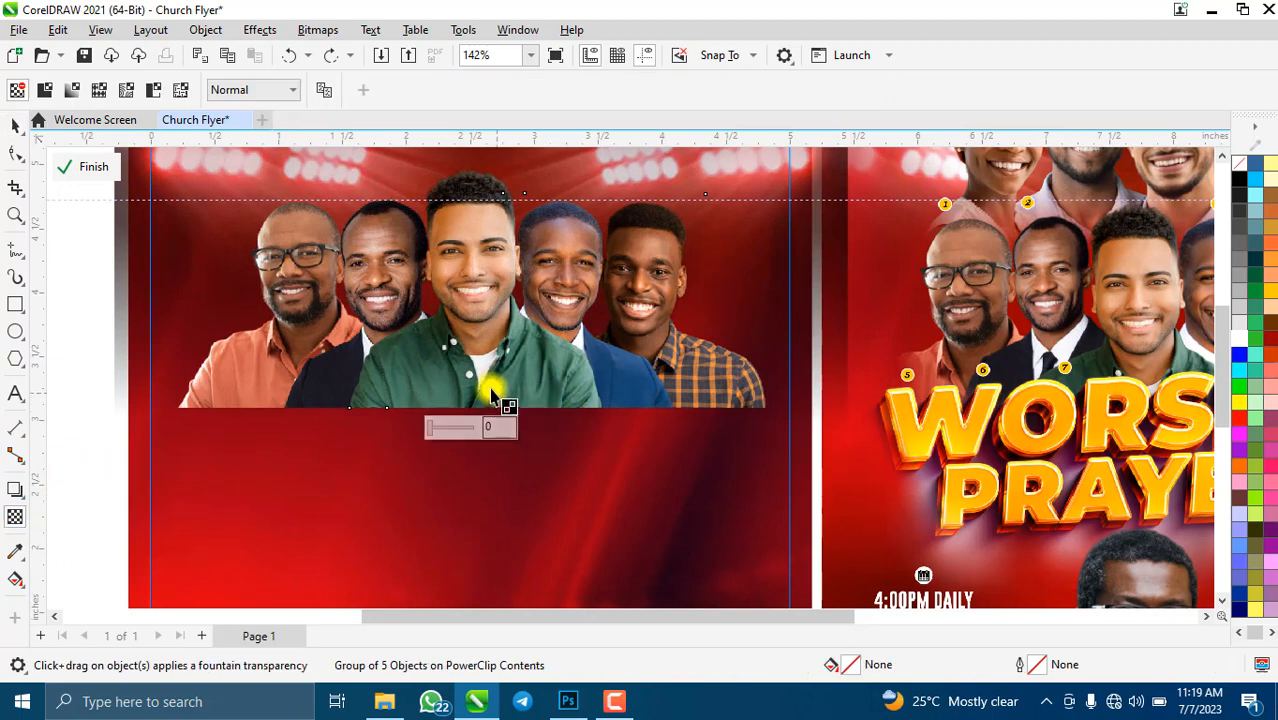
drag(470, 408, 470, 408)
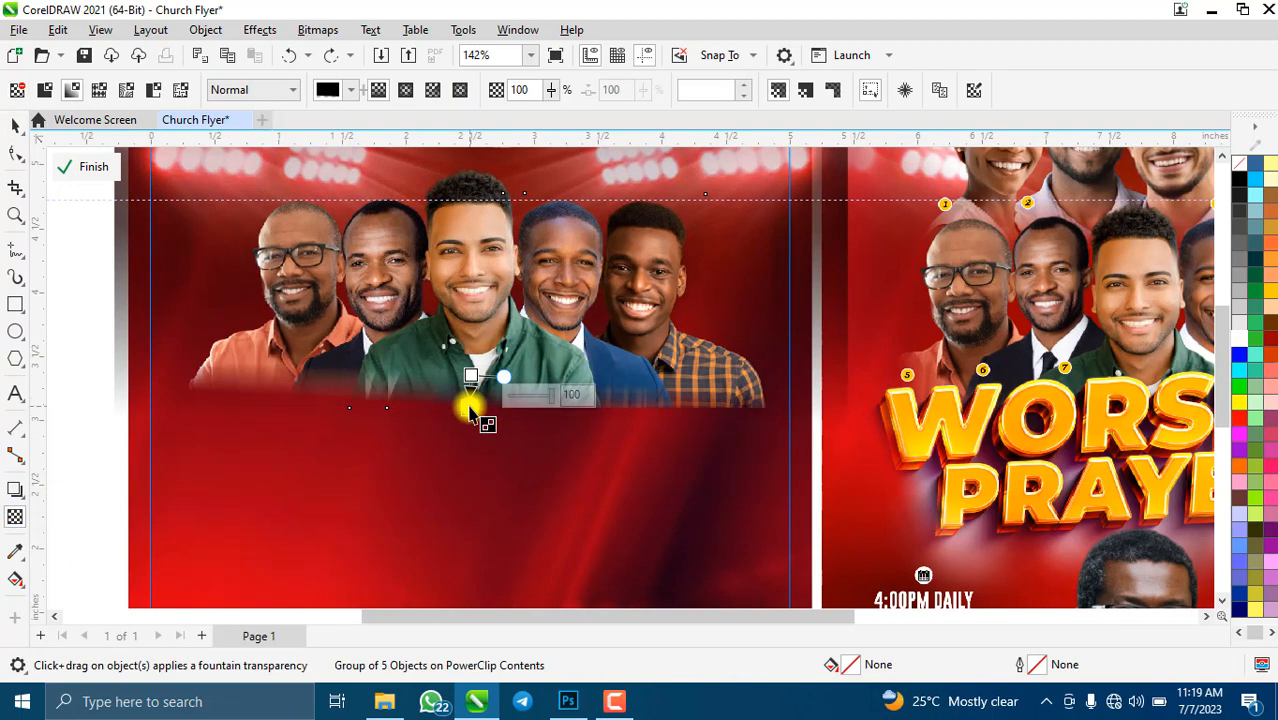
scroll(476, 410, up, 1)
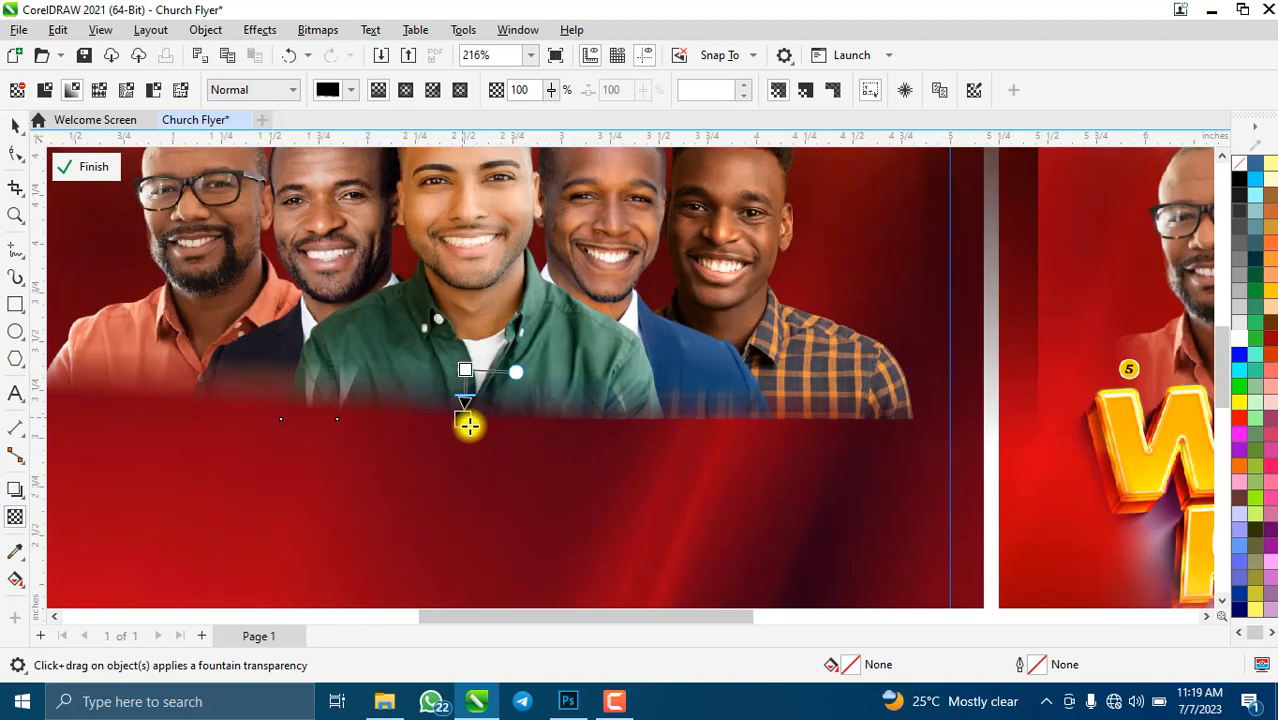
mouse_move(469, 428)
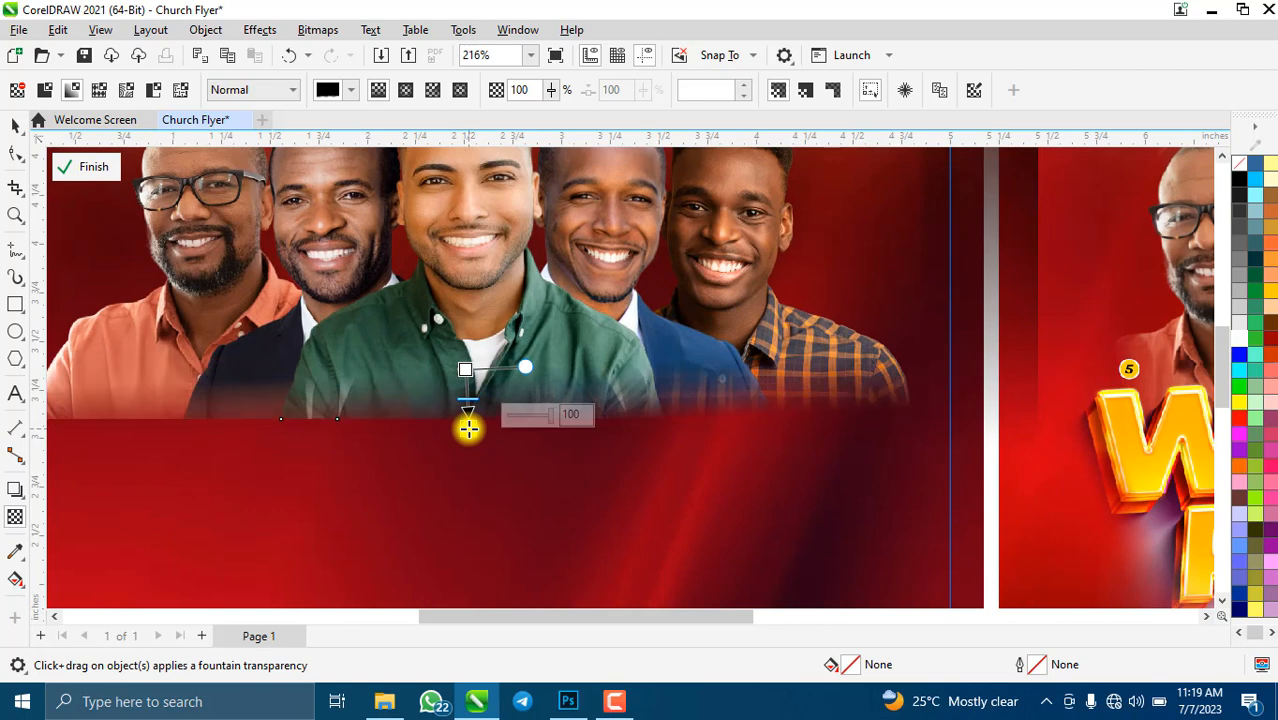
drag(469, 428, 465, 424)
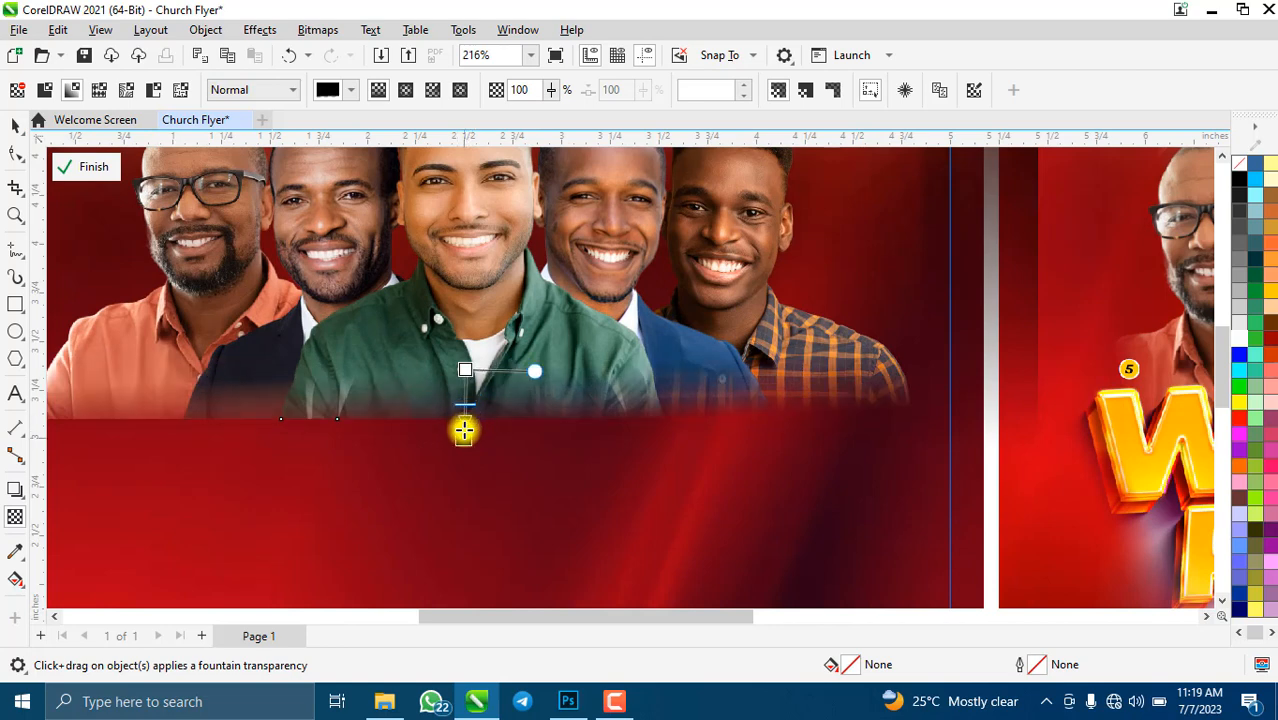
mouse_move(464, 430)
scroll(464, 430, up, 2)
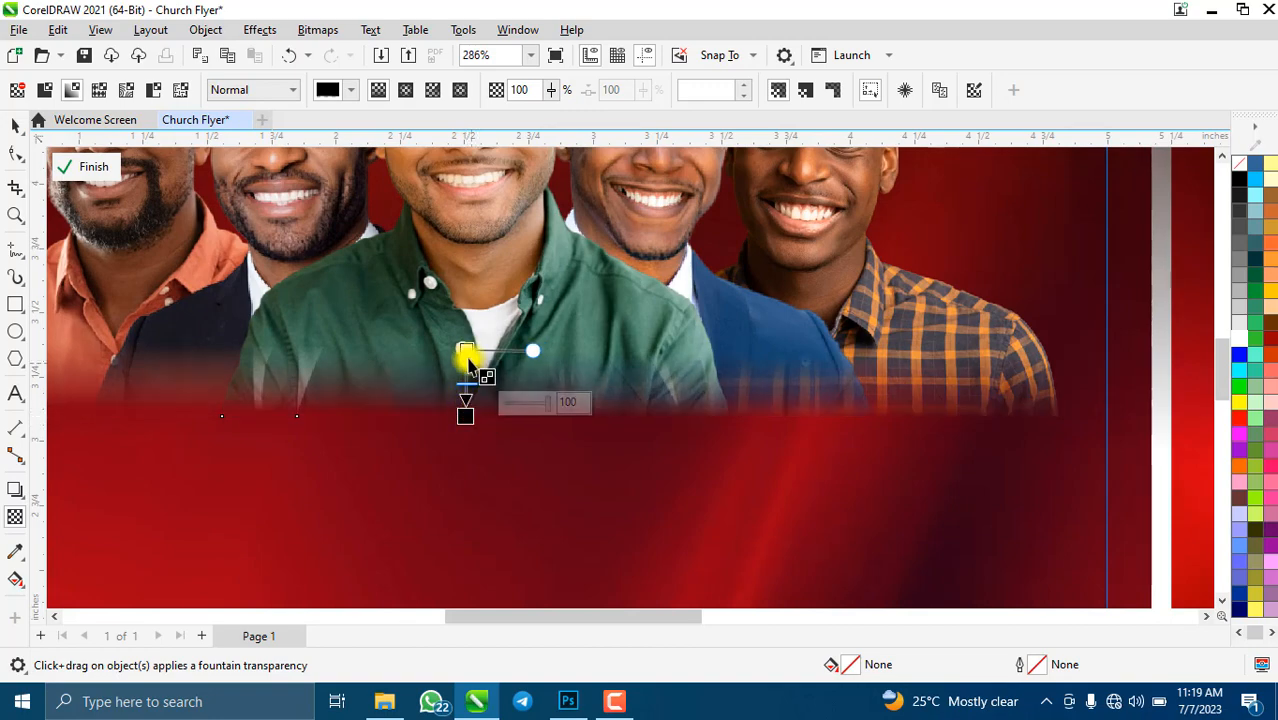
scroll(505, 368, down, 5)
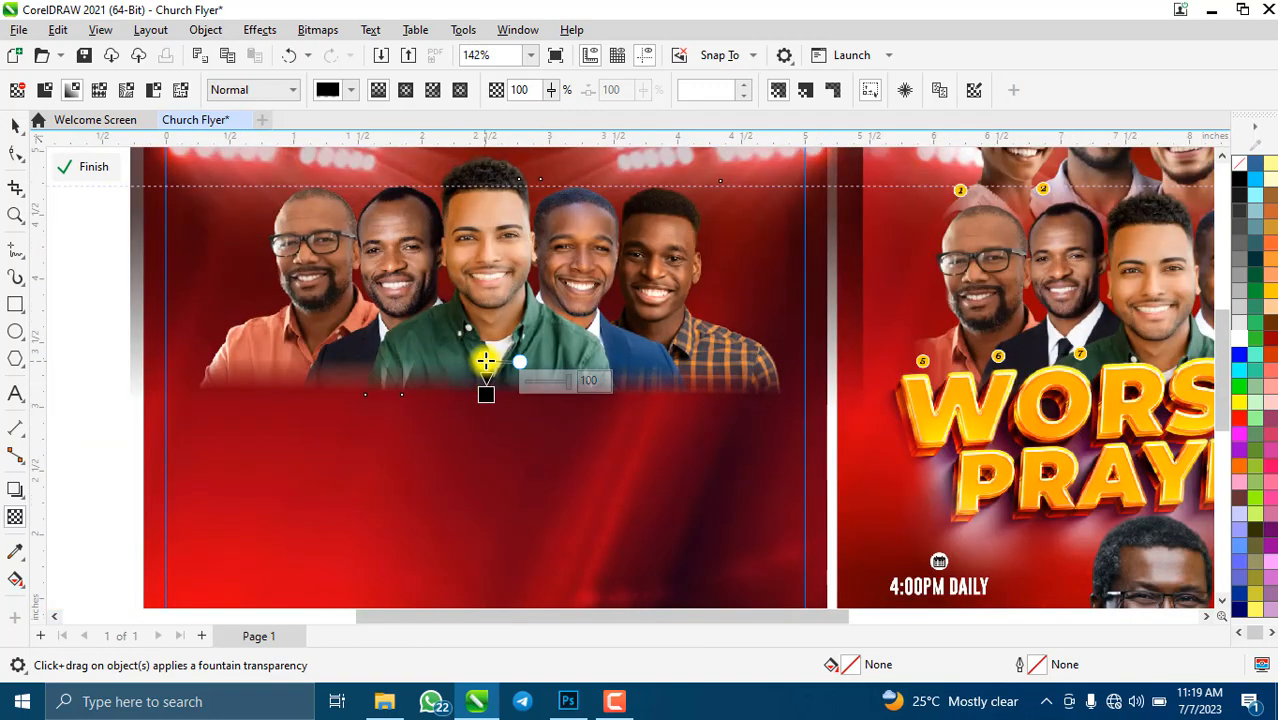
drag(486, 361, 486, 368)
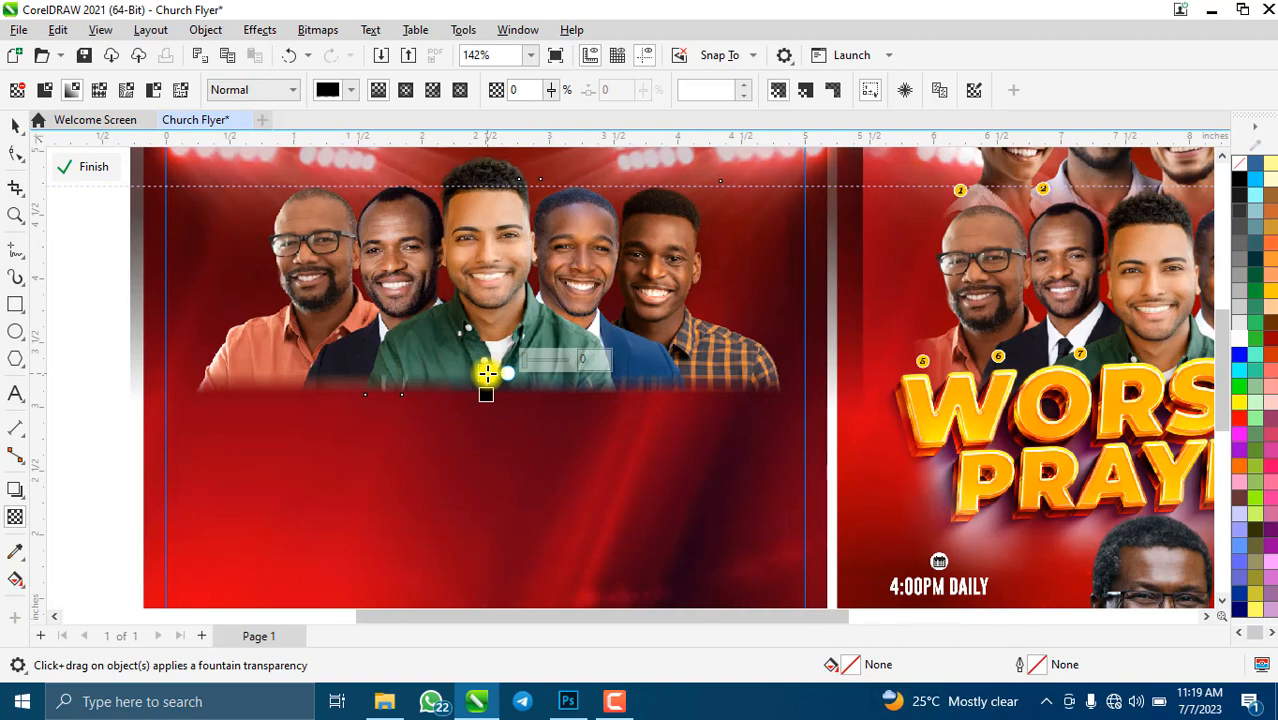
scroll(486, 373, up, 3)
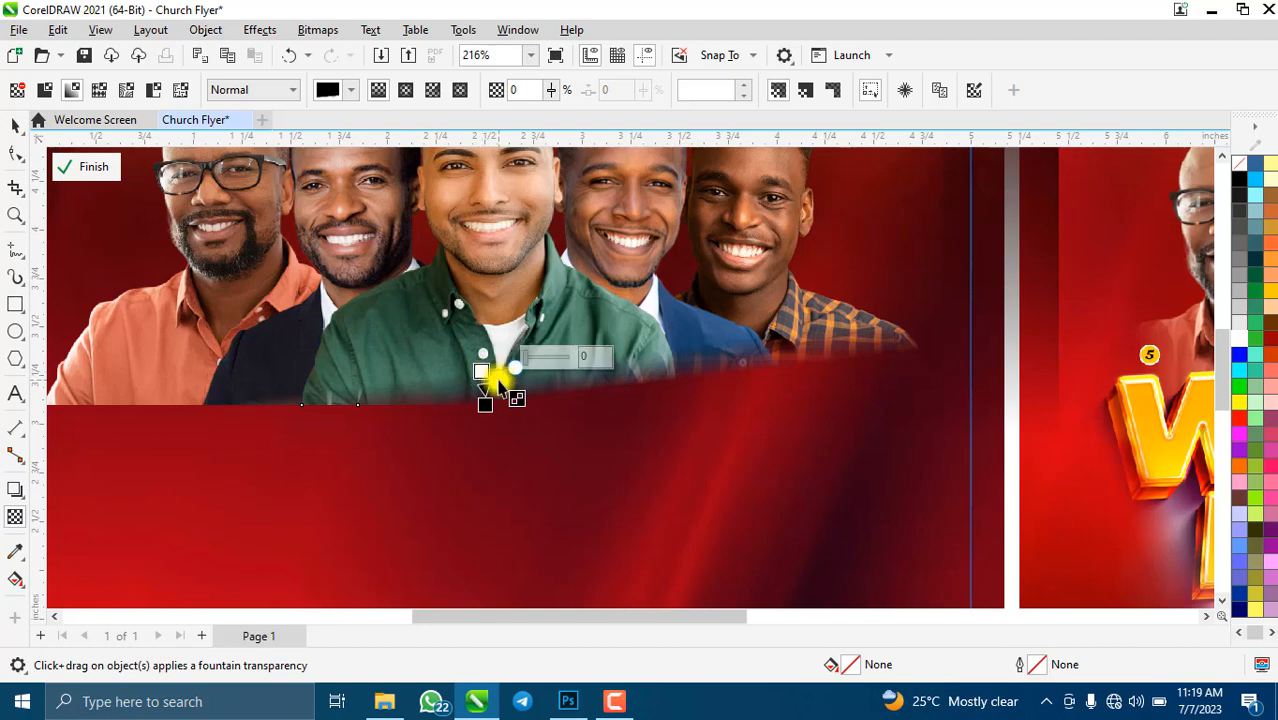
- Undo the last fade change and refine the fade's end point
key(ctrl+z)
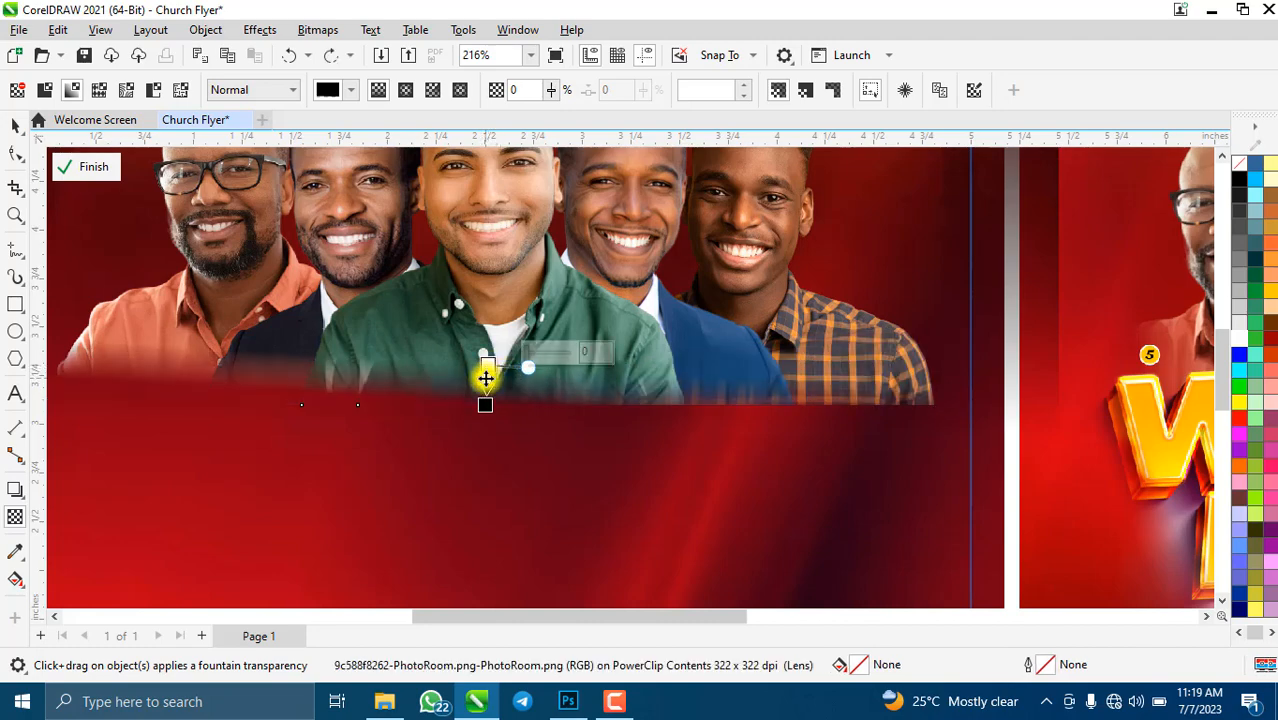
scroll(487, 366, up, 4)
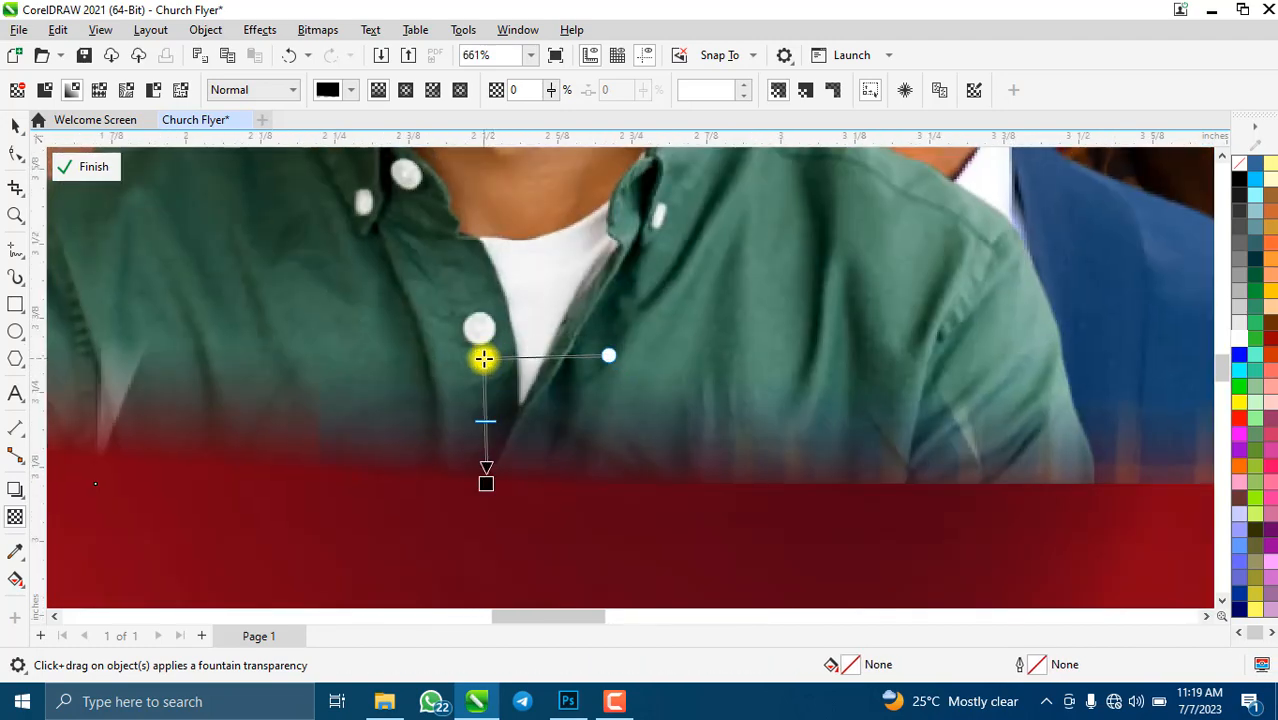
scroll(486, 358, down, 6)
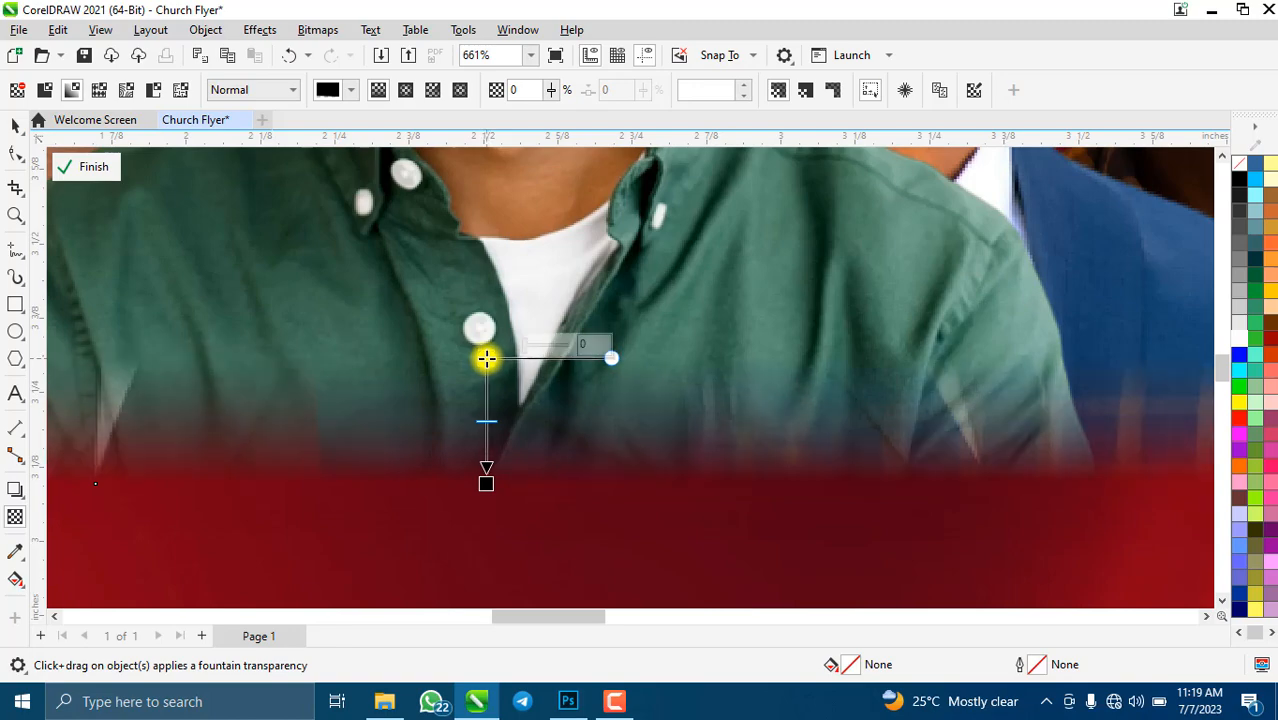
scroll(487, 360, up, 4)
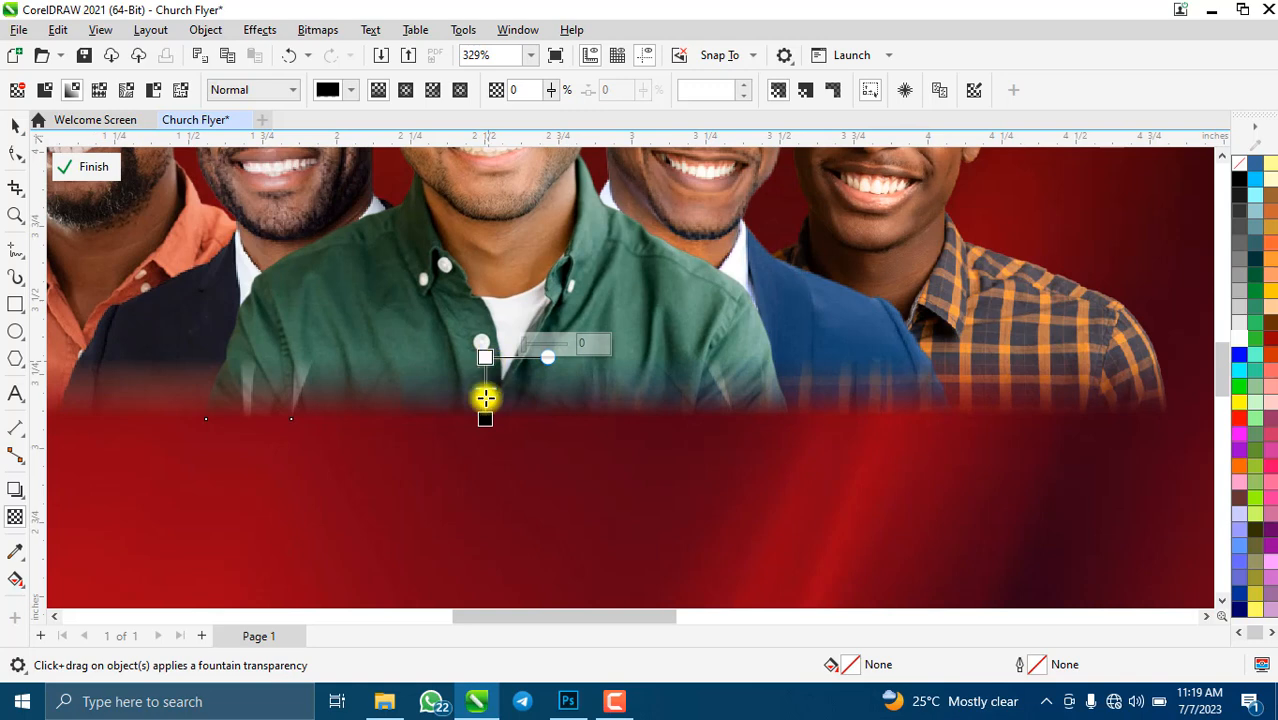
click(483, 407)
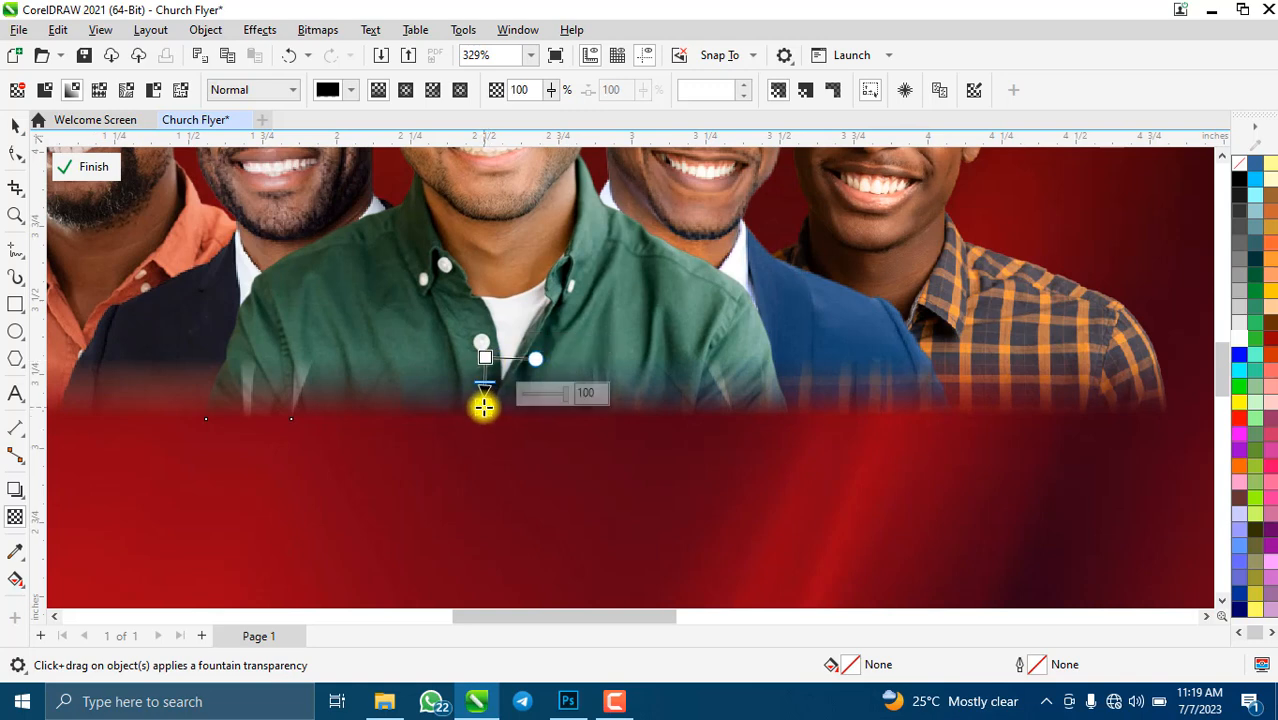
scroll(485, 396, up, 4)
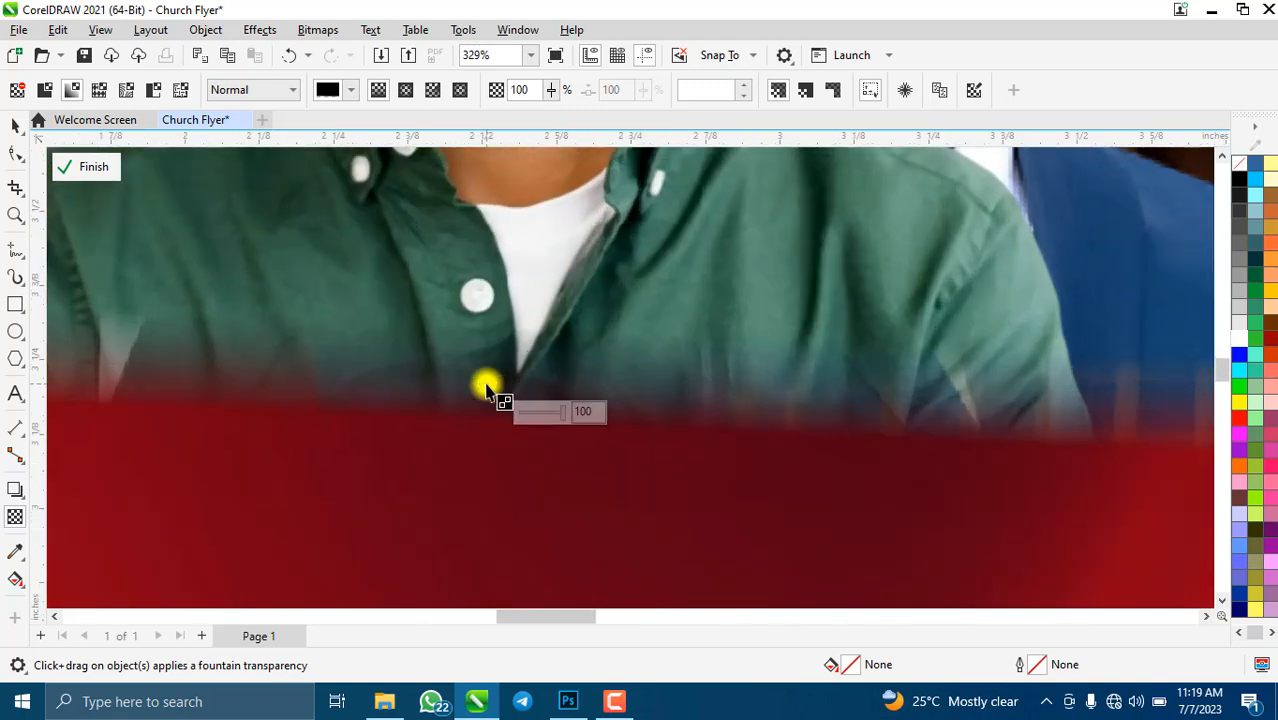
drag(477, 451, 485, 446)
scroll(485, 445, down, 6)
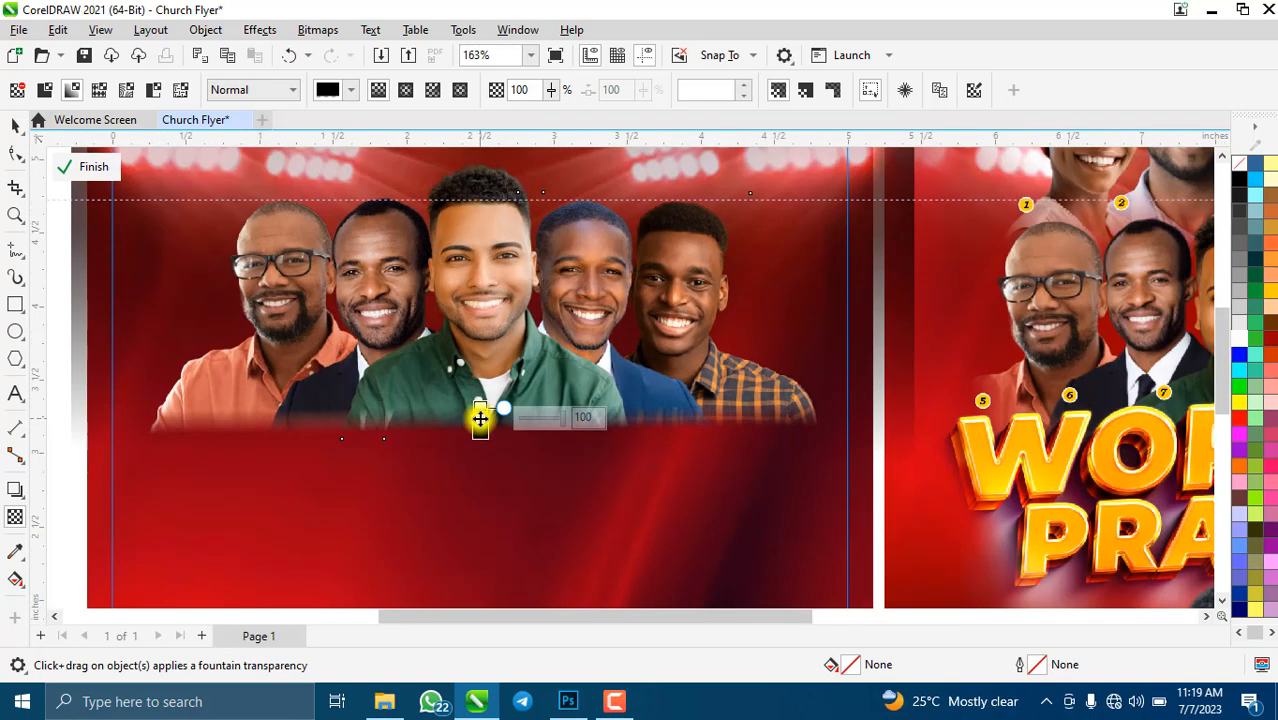
scroll(480, 425, up, 2)
- Rasterise the faded photos, add a fade along their right edge, and start reconverting to a bitmap
click(312, 30)
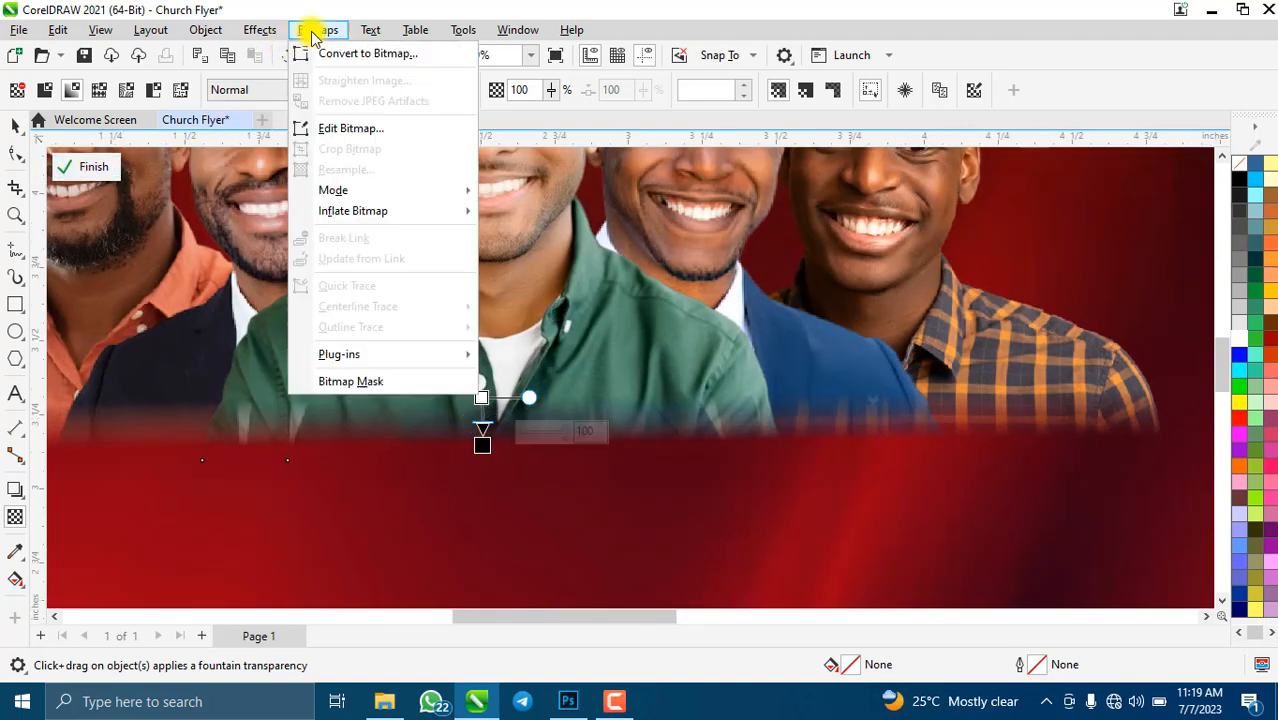
click(352, 56)
click(665, 453)
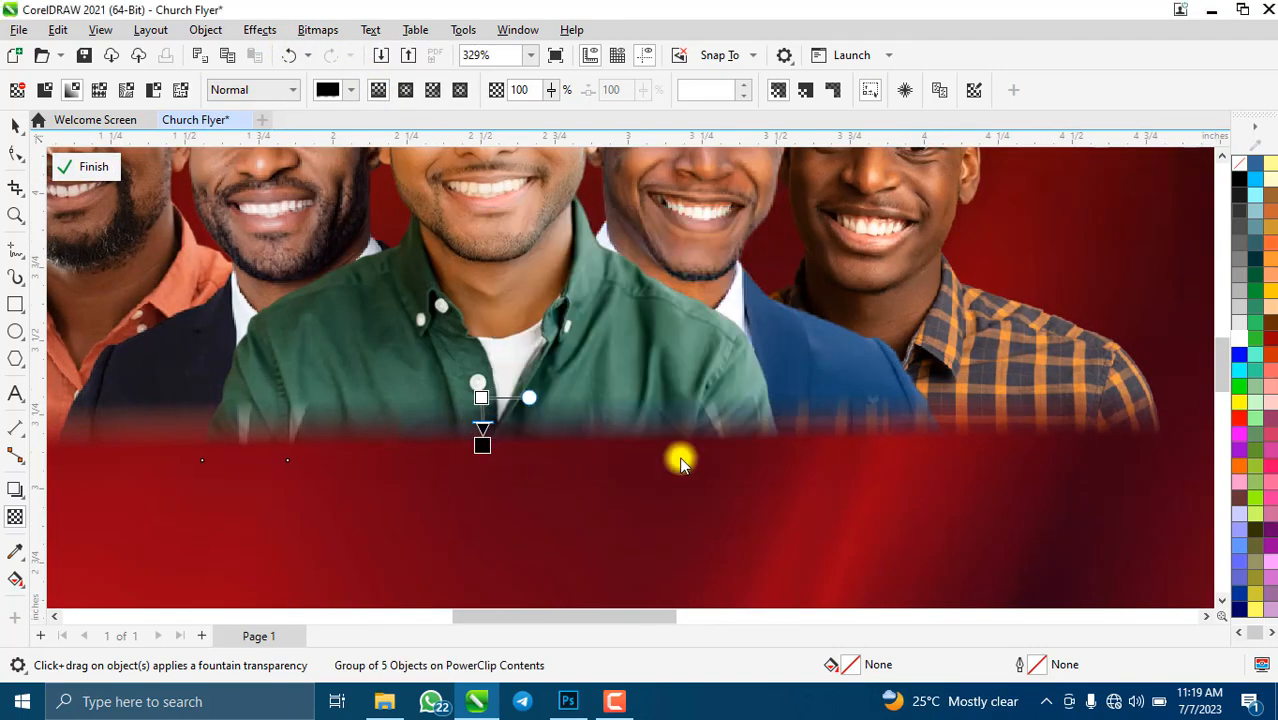
drag(980, 398, 1056, 362)
scroll(1033, 365, down, 5)
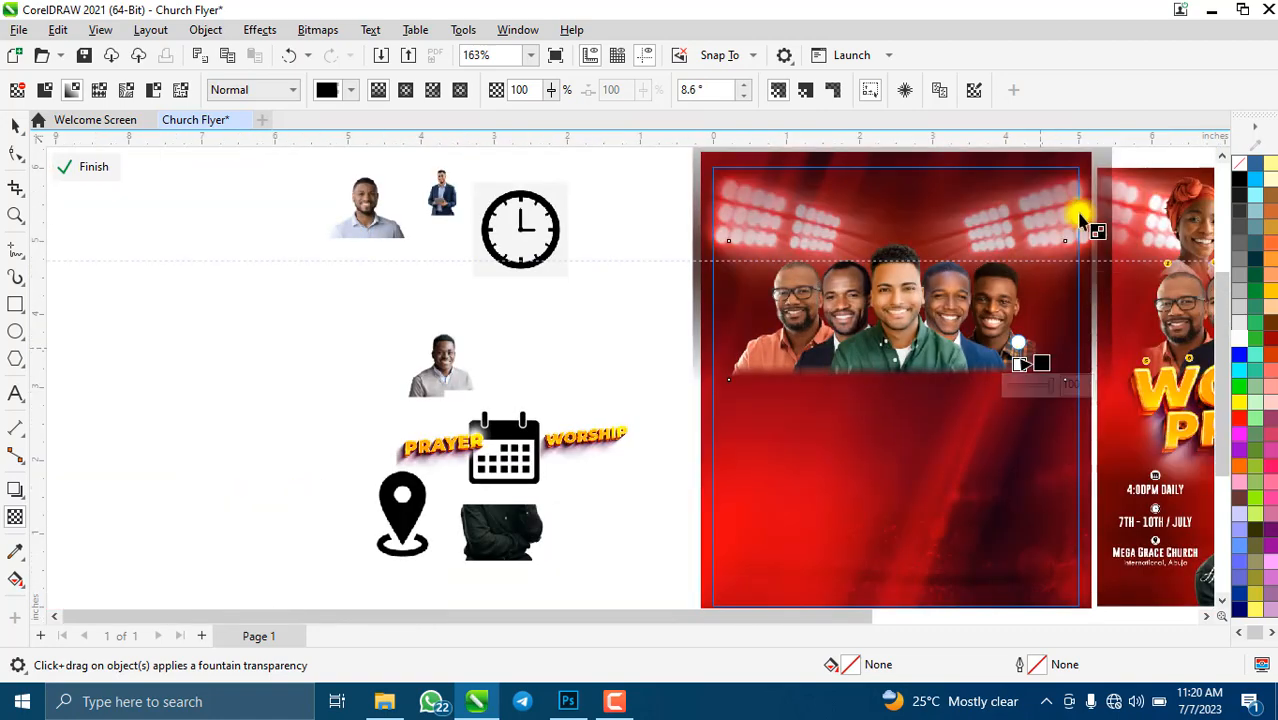
click(316, 30)
click(335, 48)
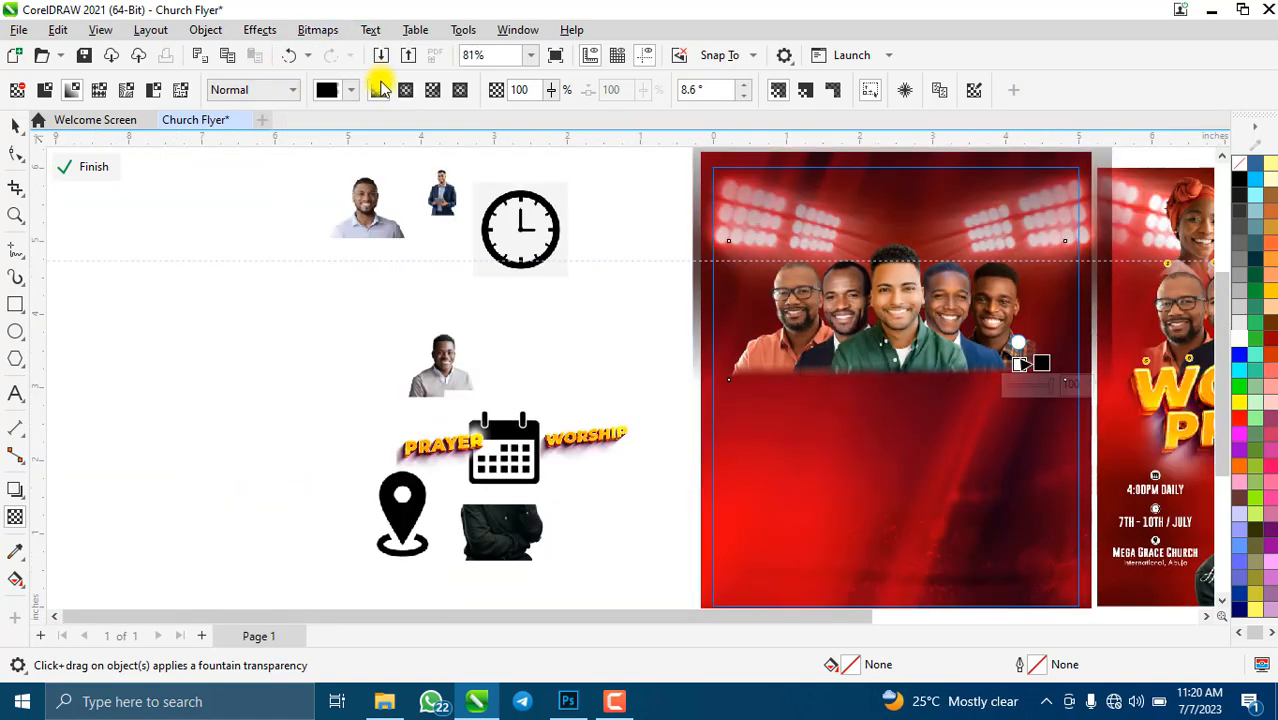
- Confirm the bitmap conversion and add a fountain transparency fading the strip's left edge
click(665, 452)
scroll(798, 365, up, 4)
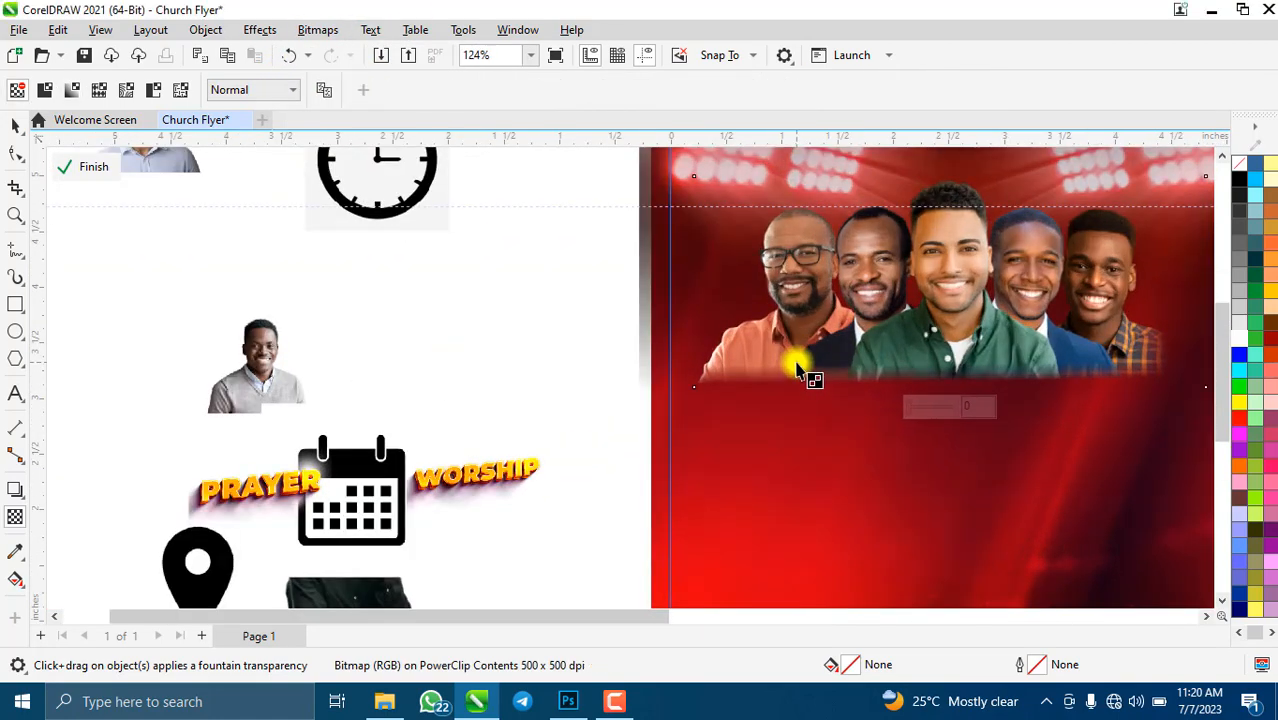
drag(690, 332, 583, 327)
drag(710, 326, 718, 325)
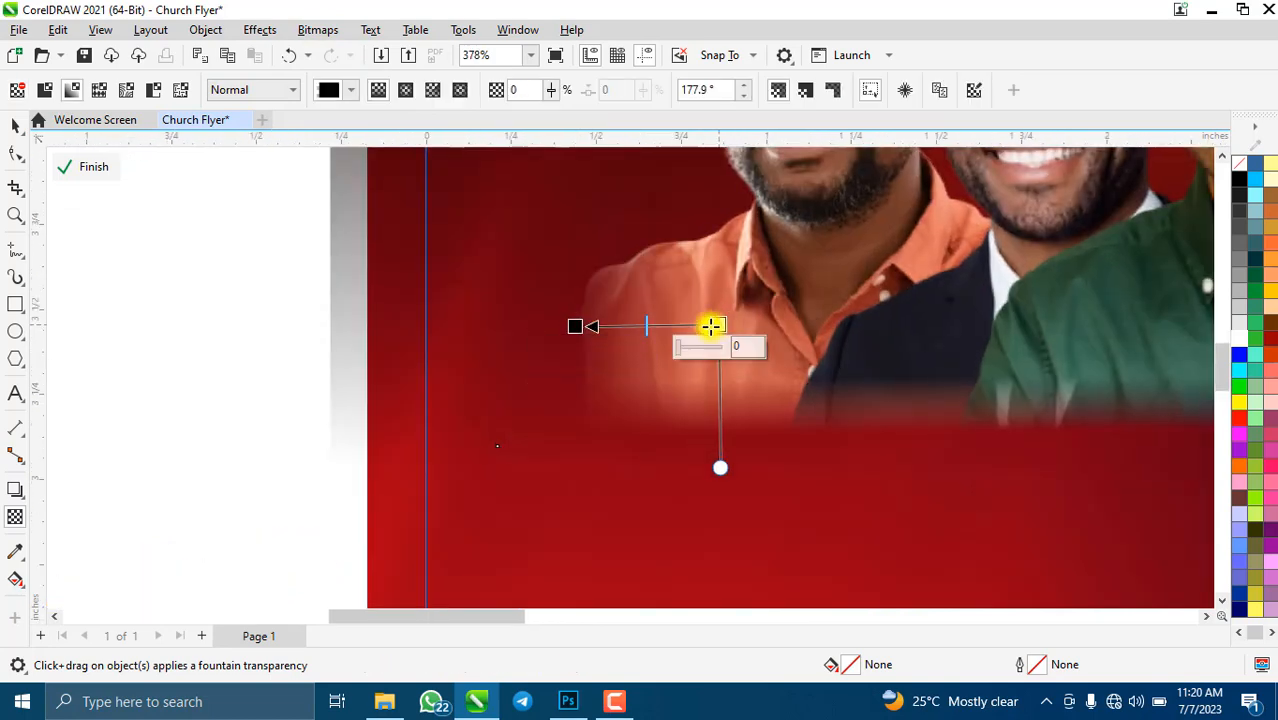
drag(577, 329, 603, 330)
scroll(547, 295, down, 7)
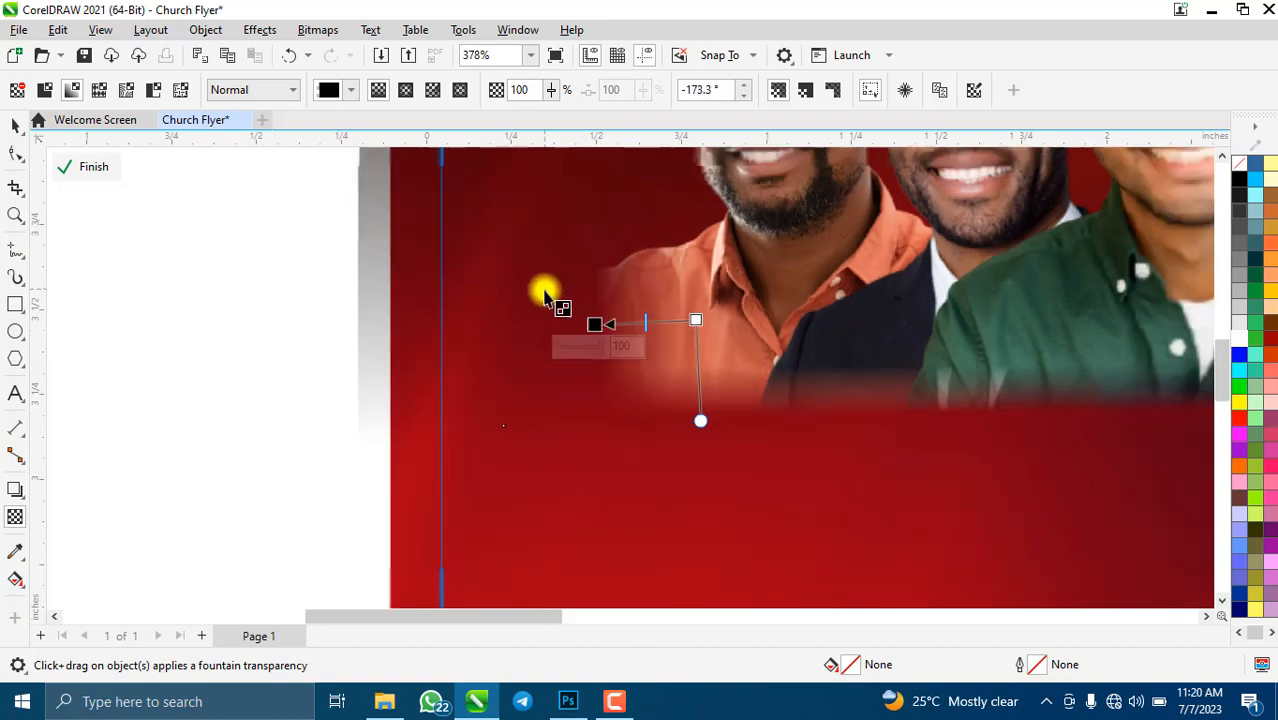
scroll(675, 330, down, 10)
scroll(930, 242, up, 9)
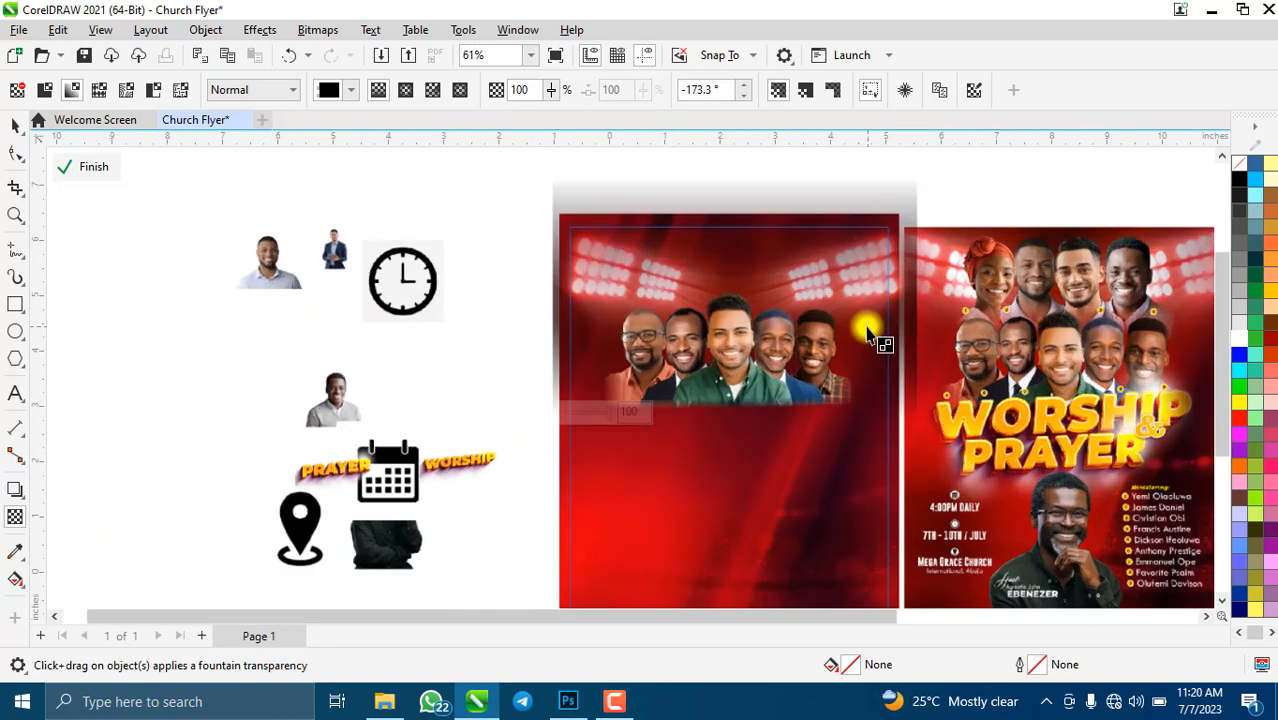
drag(498, 422, 506, 416)
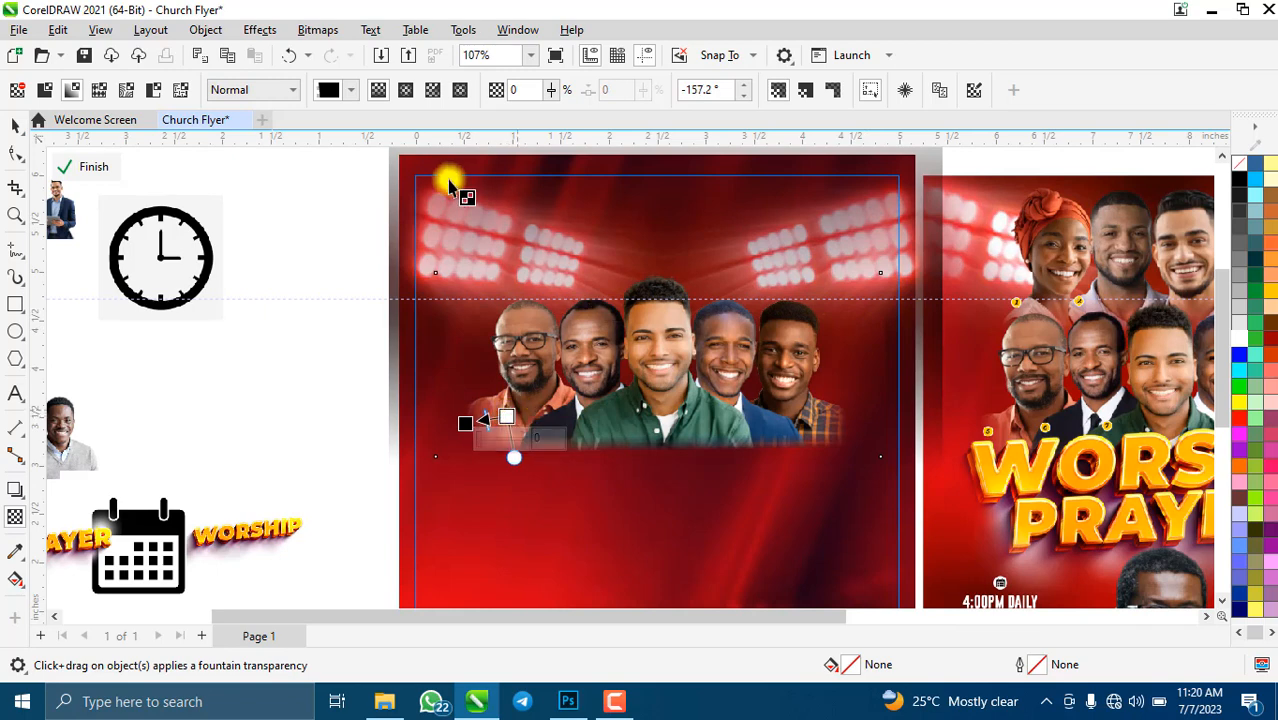
- Flatten the faded ministers strip into a 500 dpi bitmap
click(310, 30)
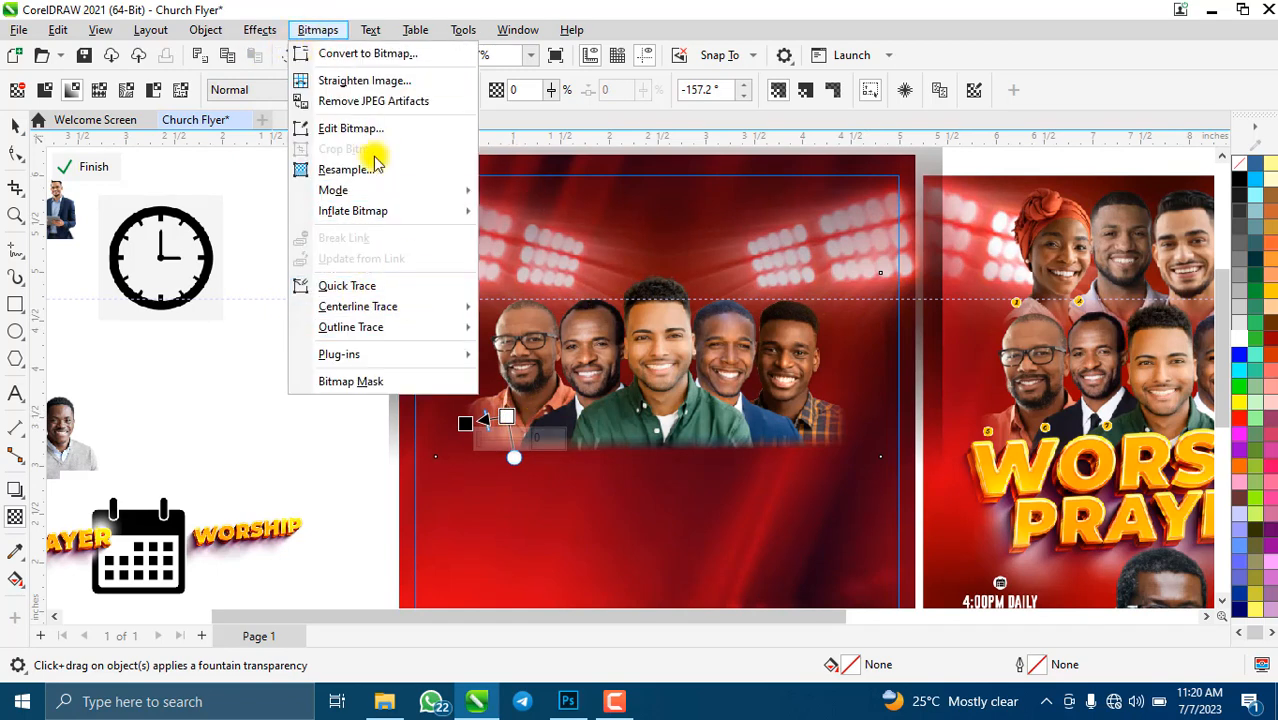
click(406, 62)
click(650, 445)
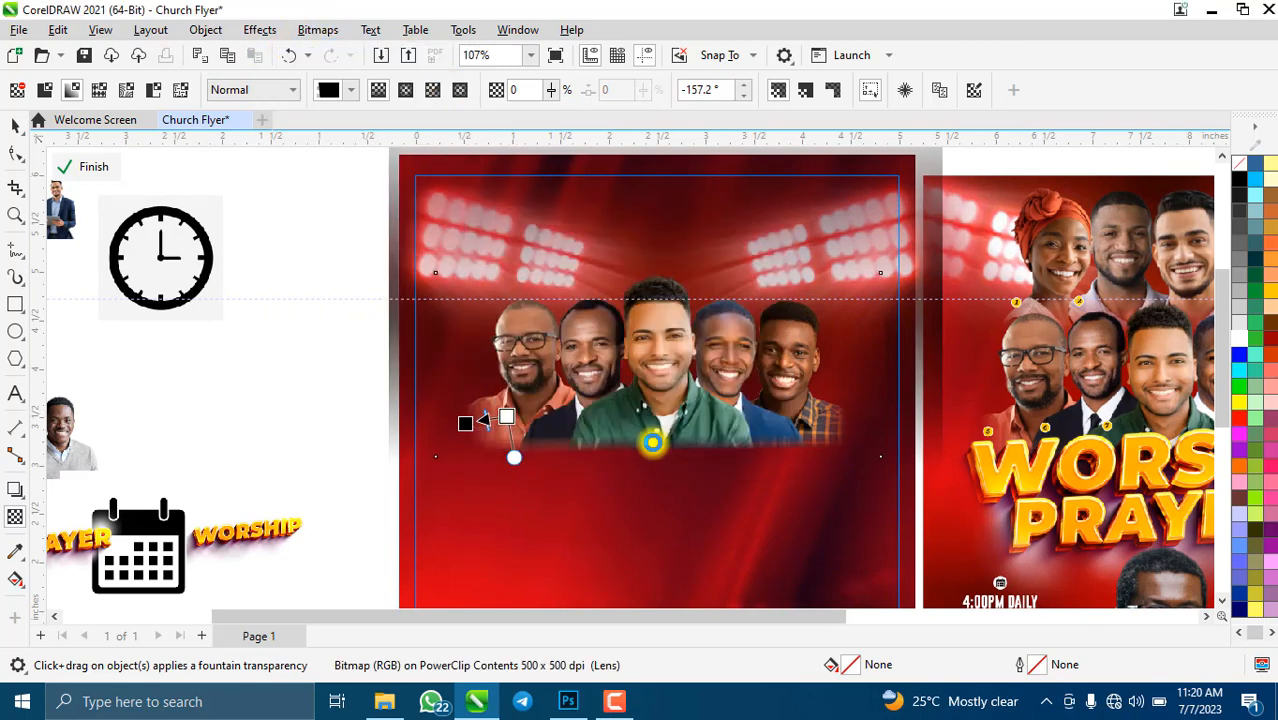
scroll(395, 265, down, 2)
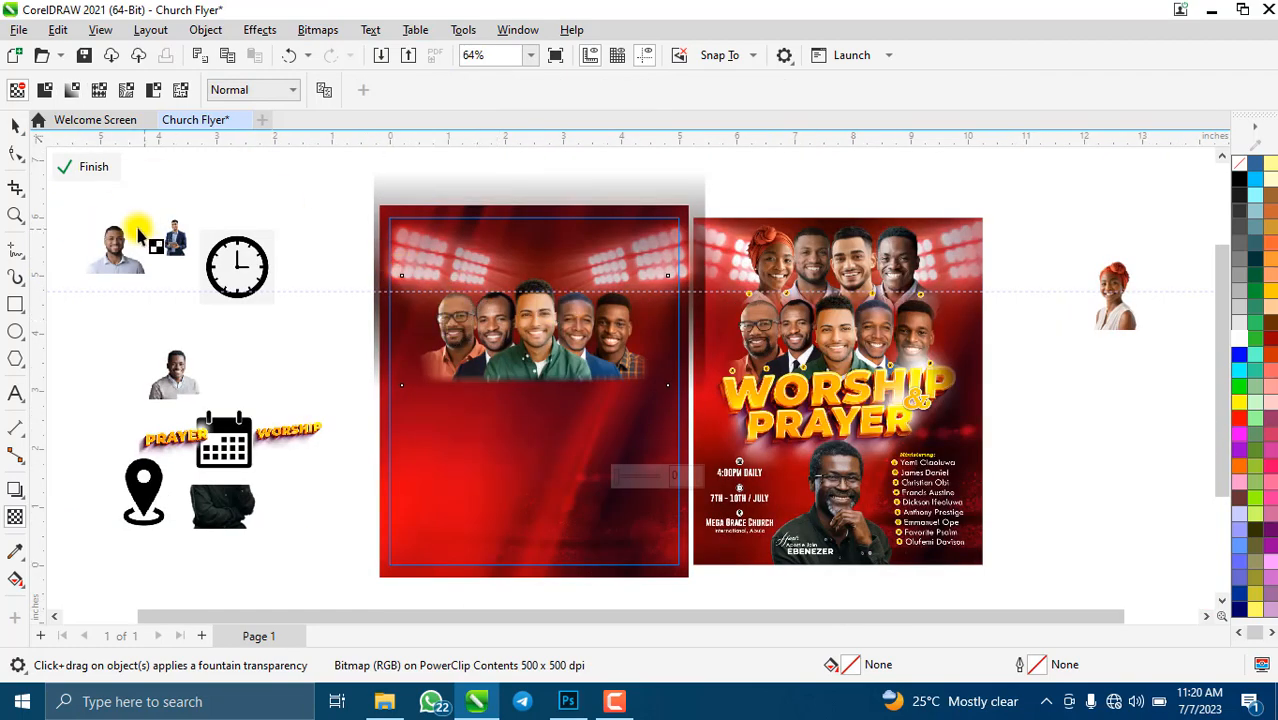
- Nudge the ministers bitmap down slightly
click(14, 130)
scroll(526, 335, up, 2)
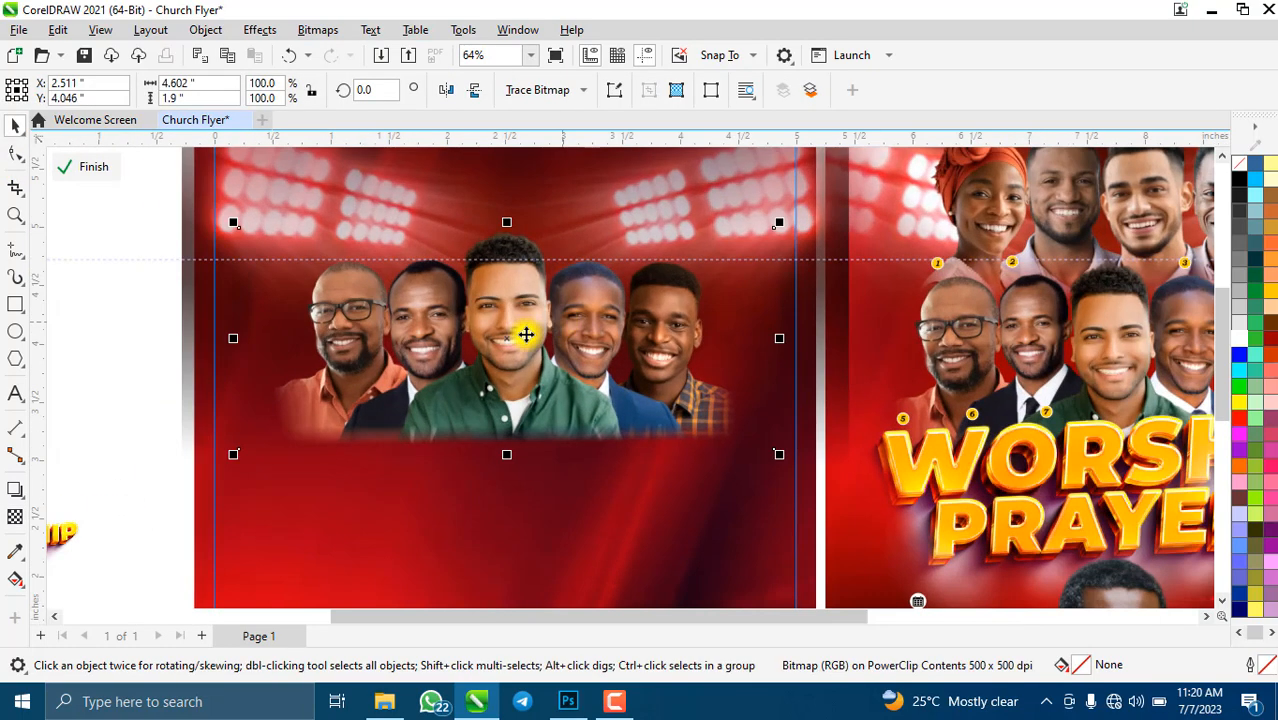
key(Down)
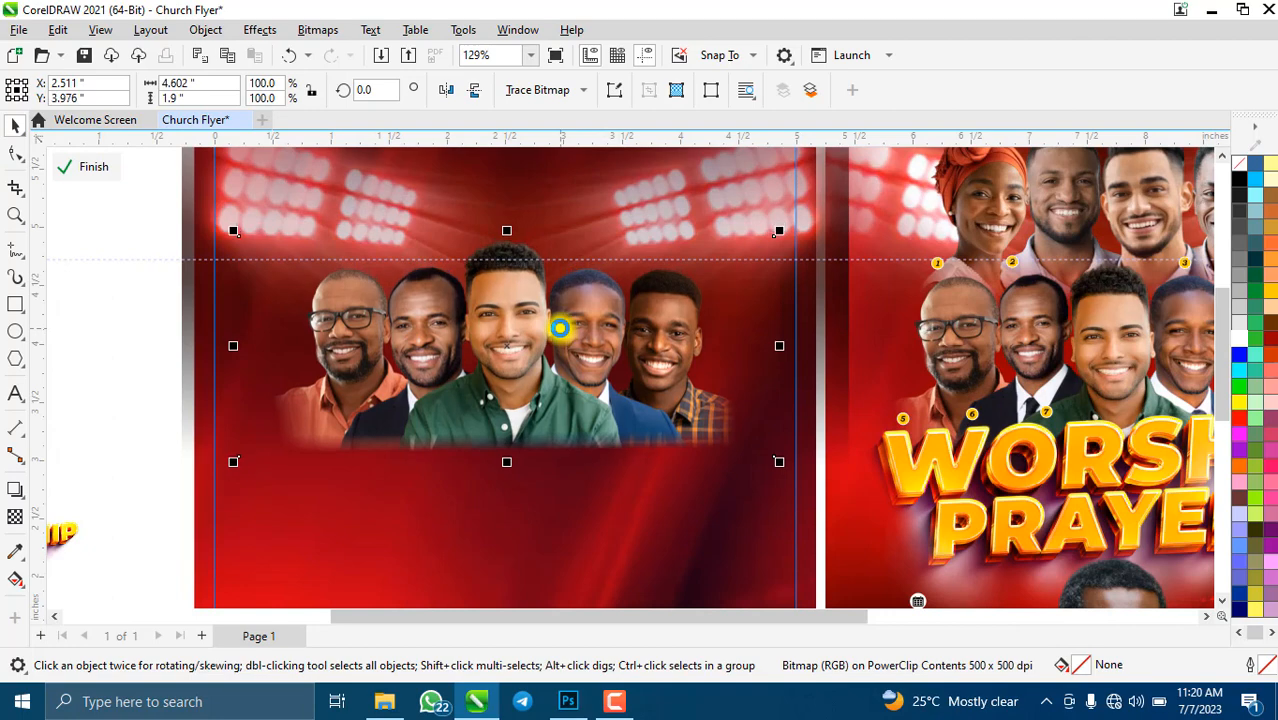
scroll(497, 326, down, 4)
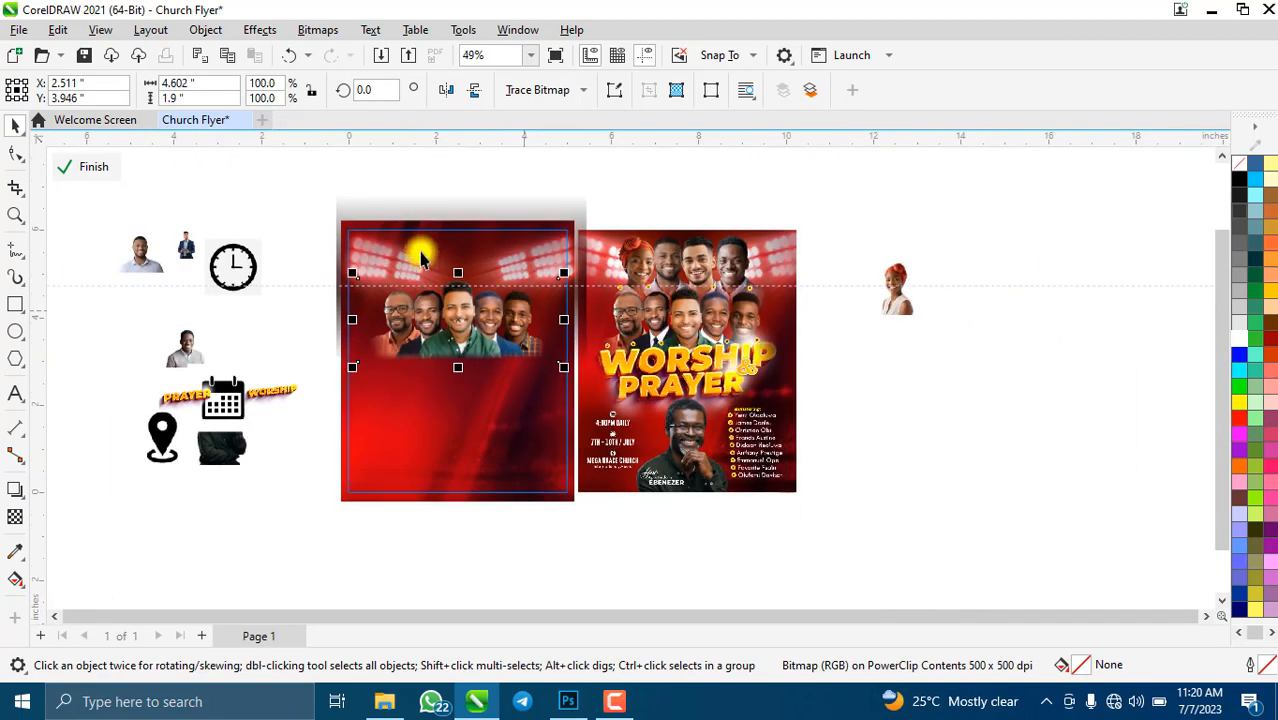
scroll(422, 294, up, 3)
scroll(1003, 312, down, 3)
- Bring the orange-headwrap woman onto the flyer, mirror her horizontally, and enlarge her above the group's left
drag(993, 300, 465, 285)
scroll(428, 280, up, 3)
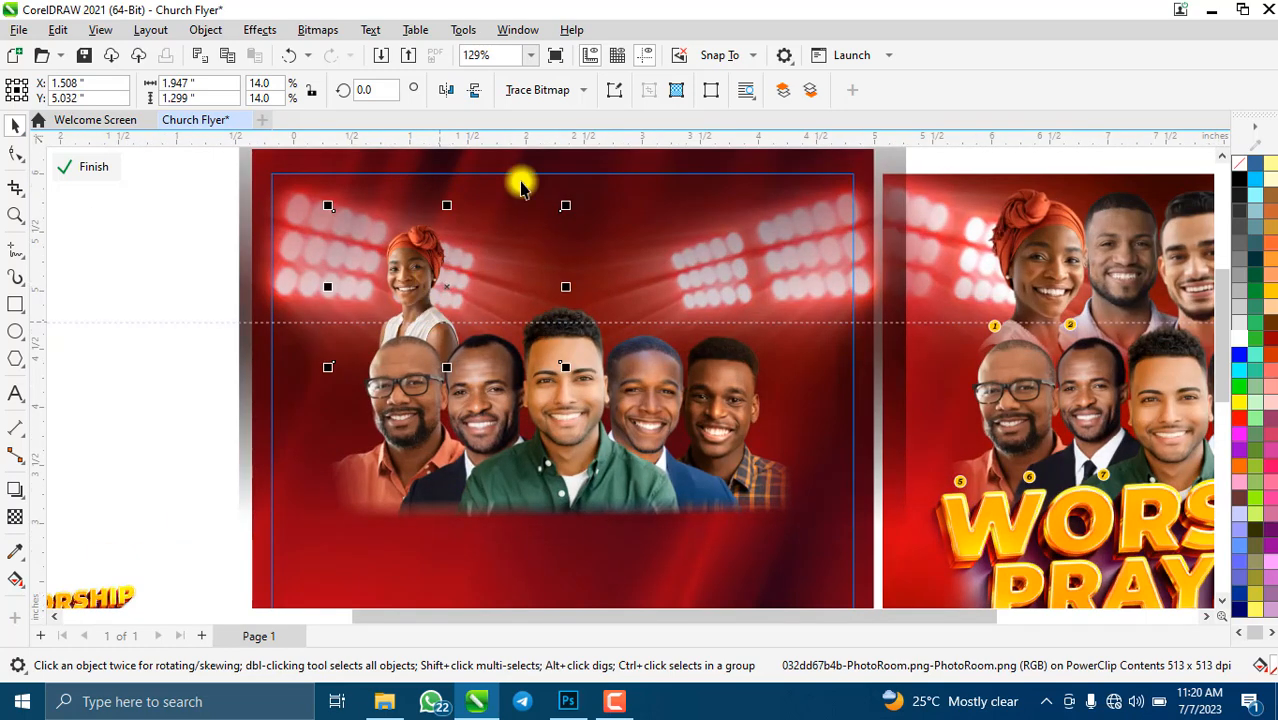
click(445, 93)
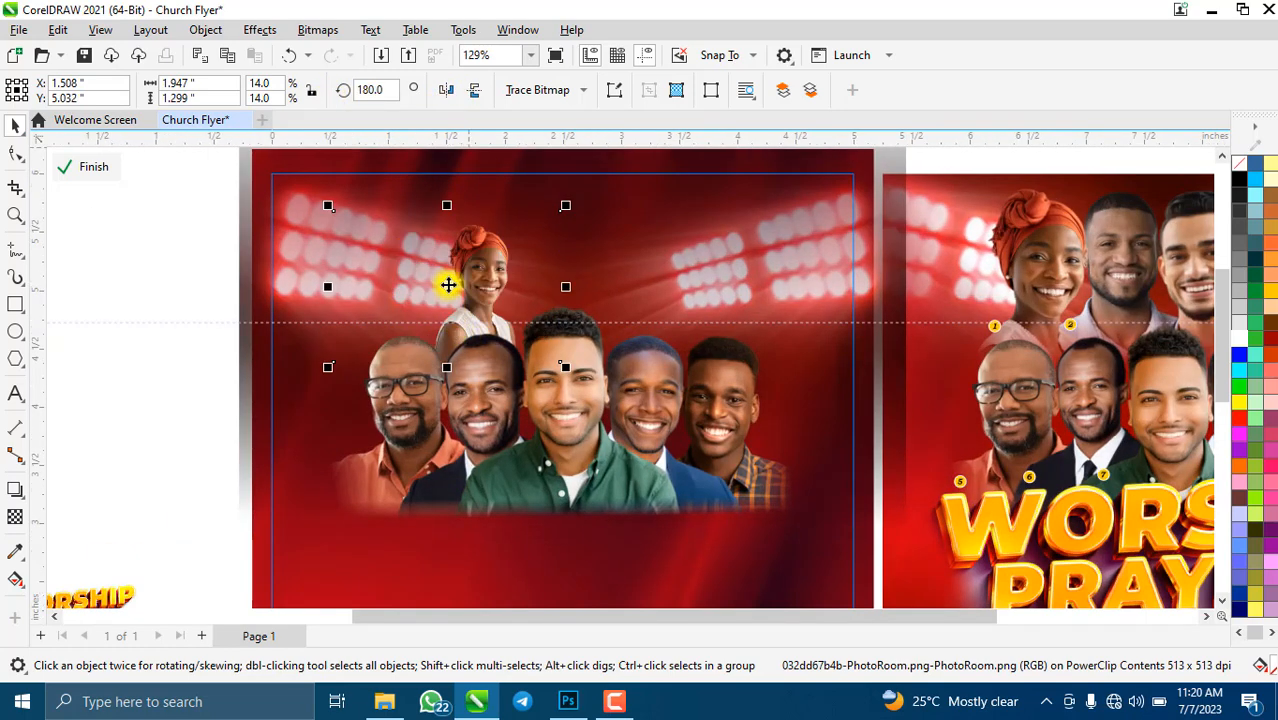
drag(429, 282, 358, 267)
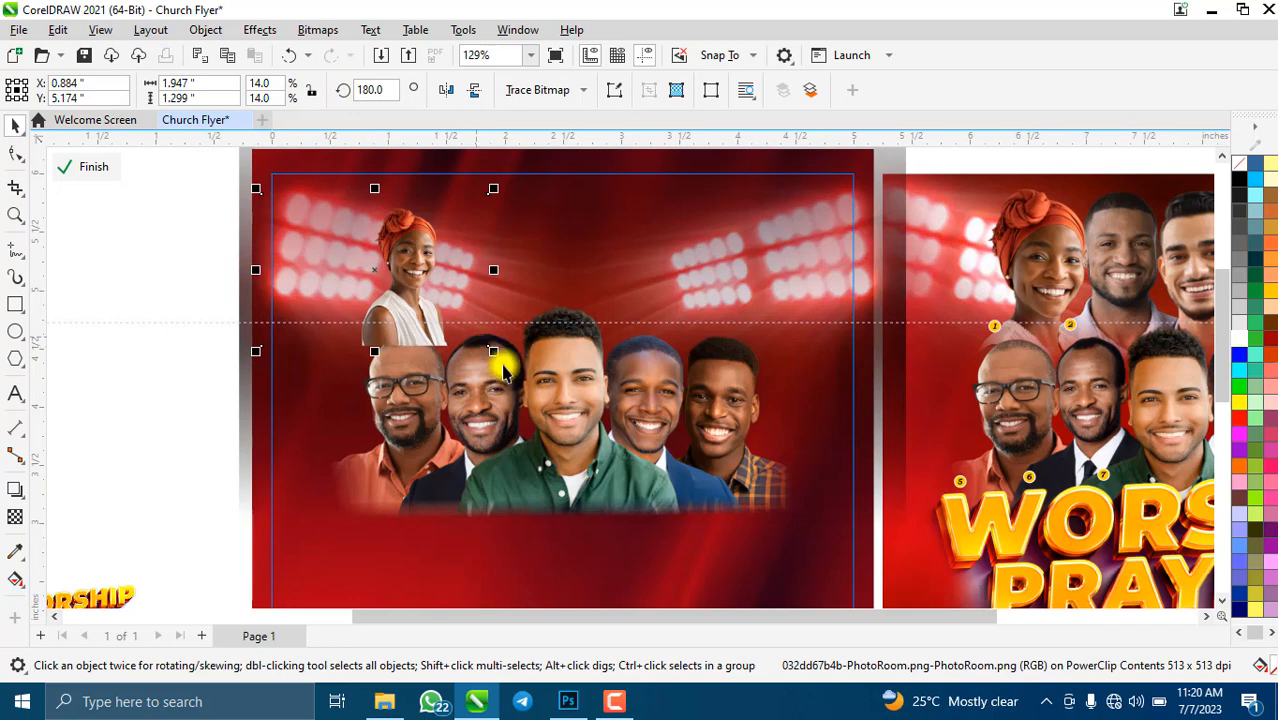
drag(496, 352, 557, 446)
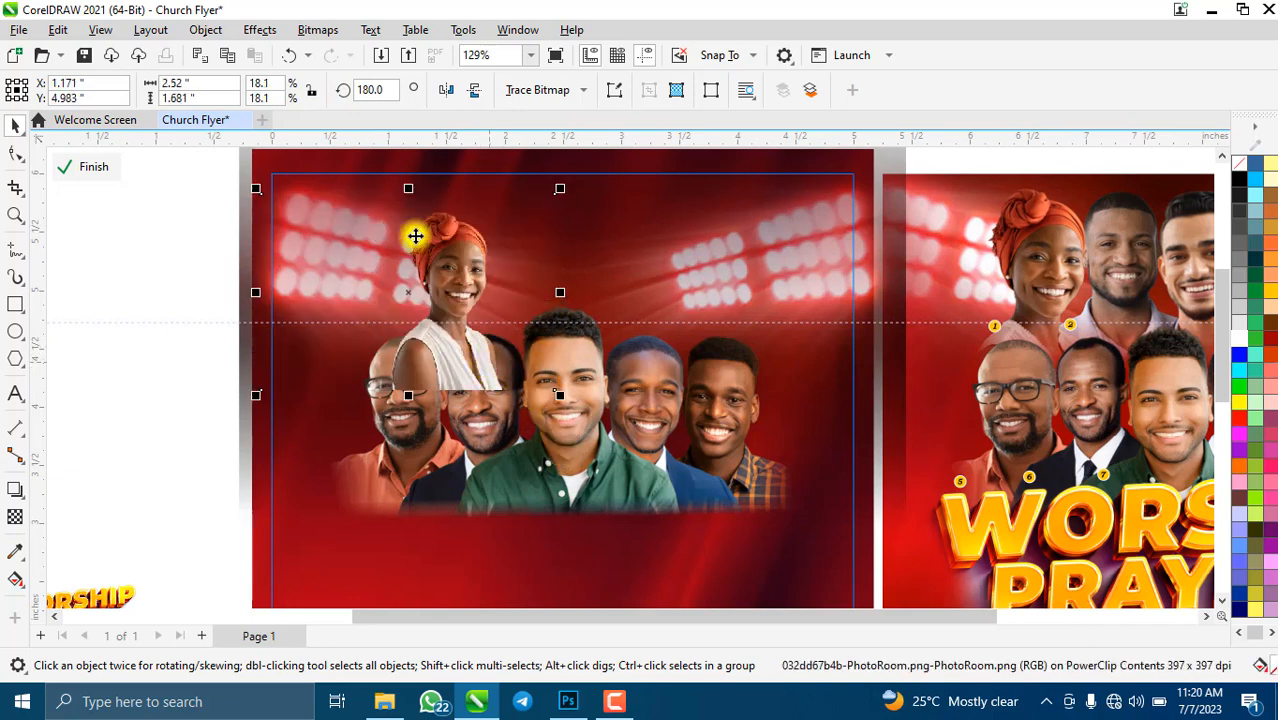
- Crop the woman image to her head and shoulders
click(13, 187)
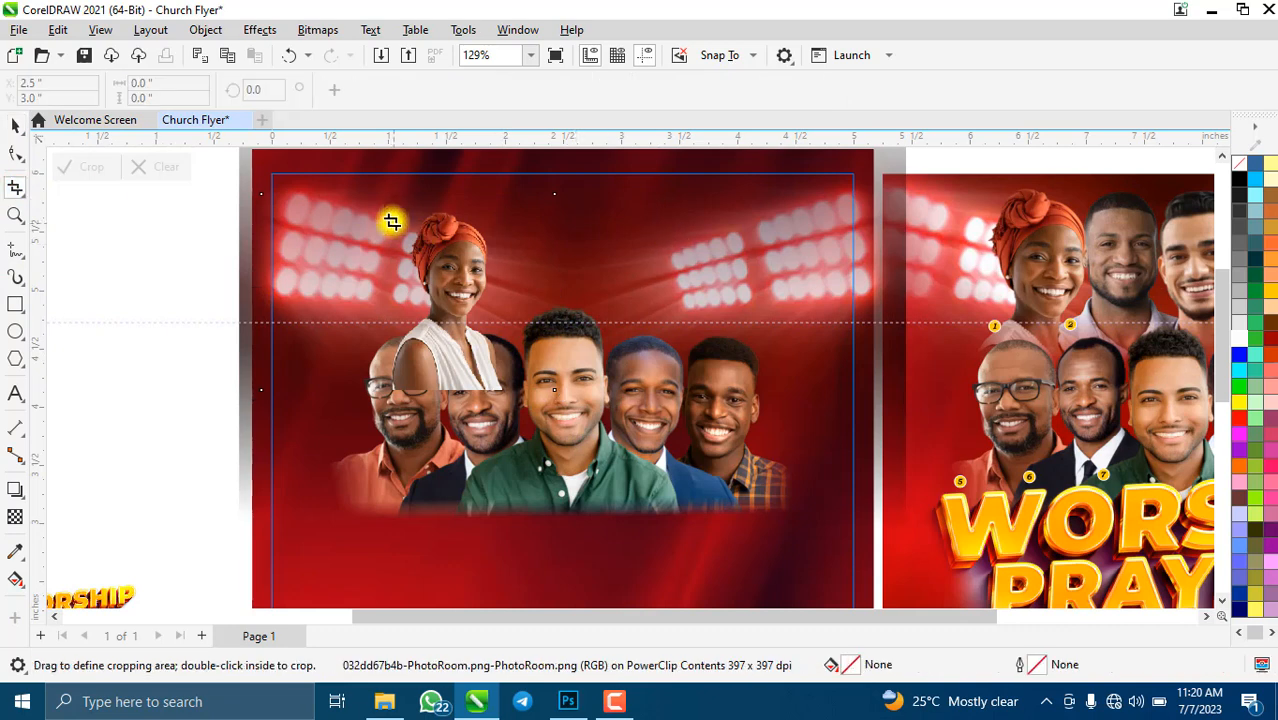
drag(383, 207, 506, 393)
drag(383, 296, 388, 291)
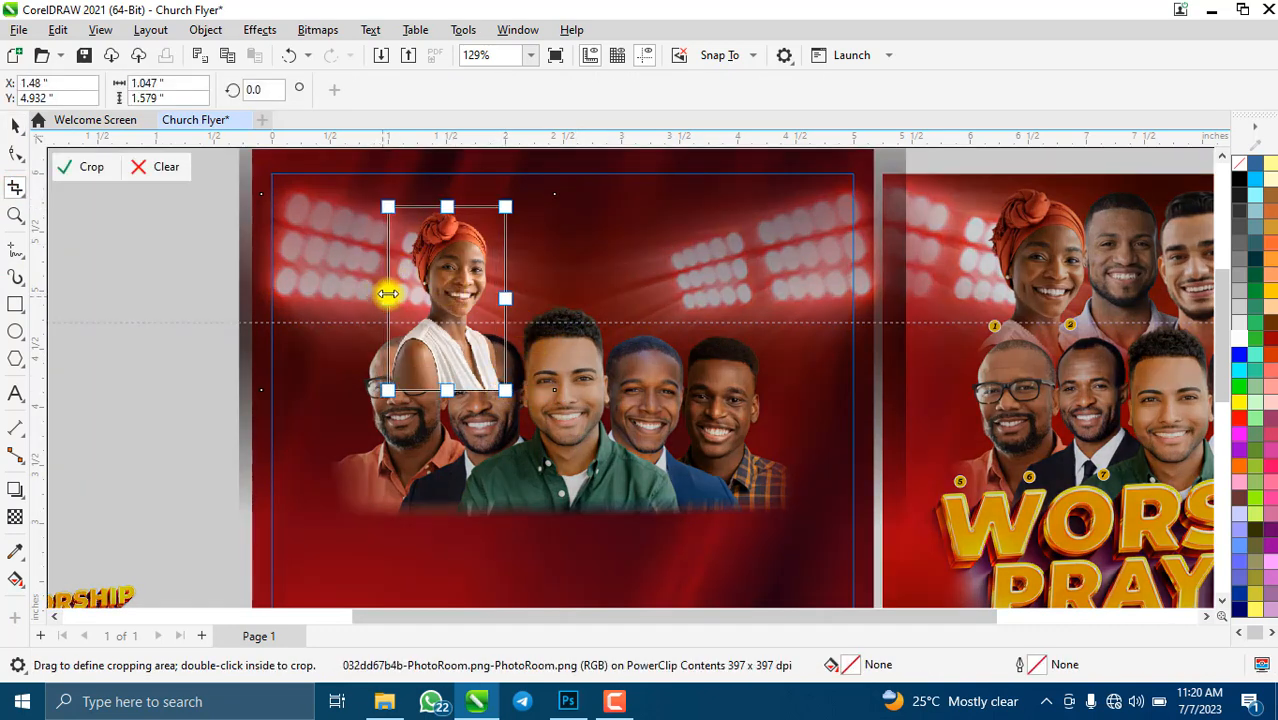
scroll(456, 200, up, 3)
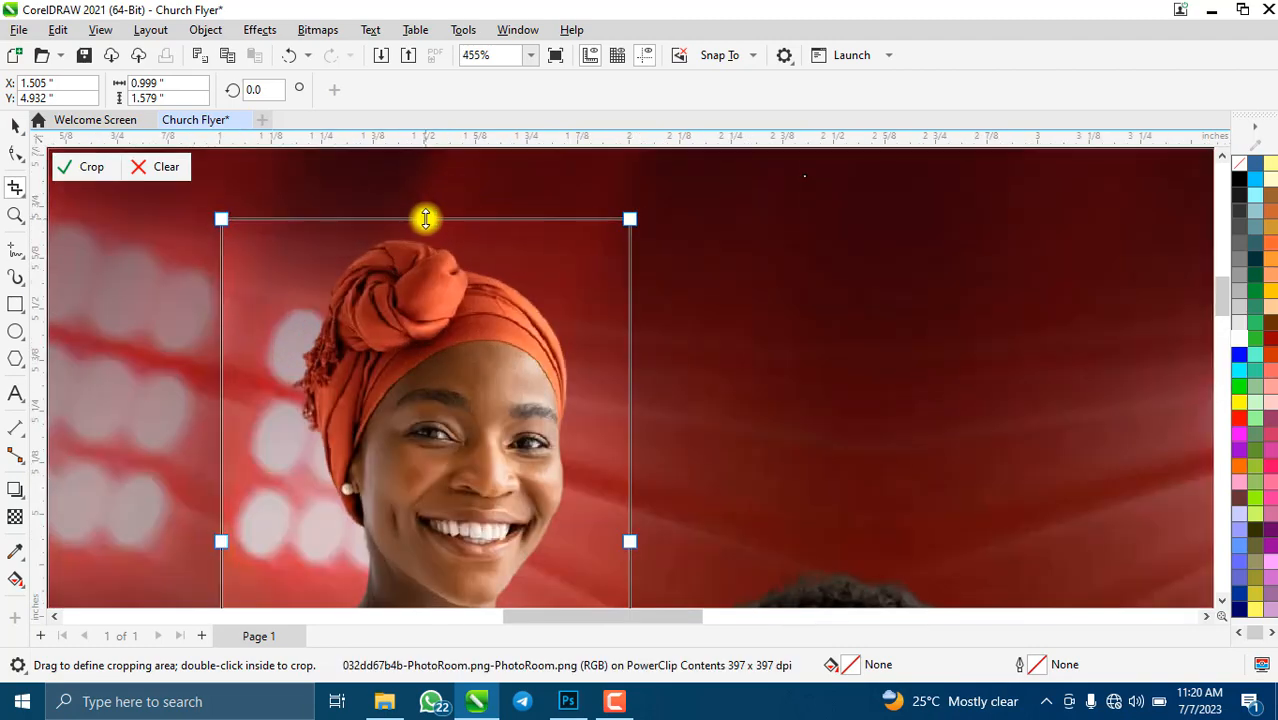
drag(427, 216, 428, 232)
scroll(452, 228, down, 5)
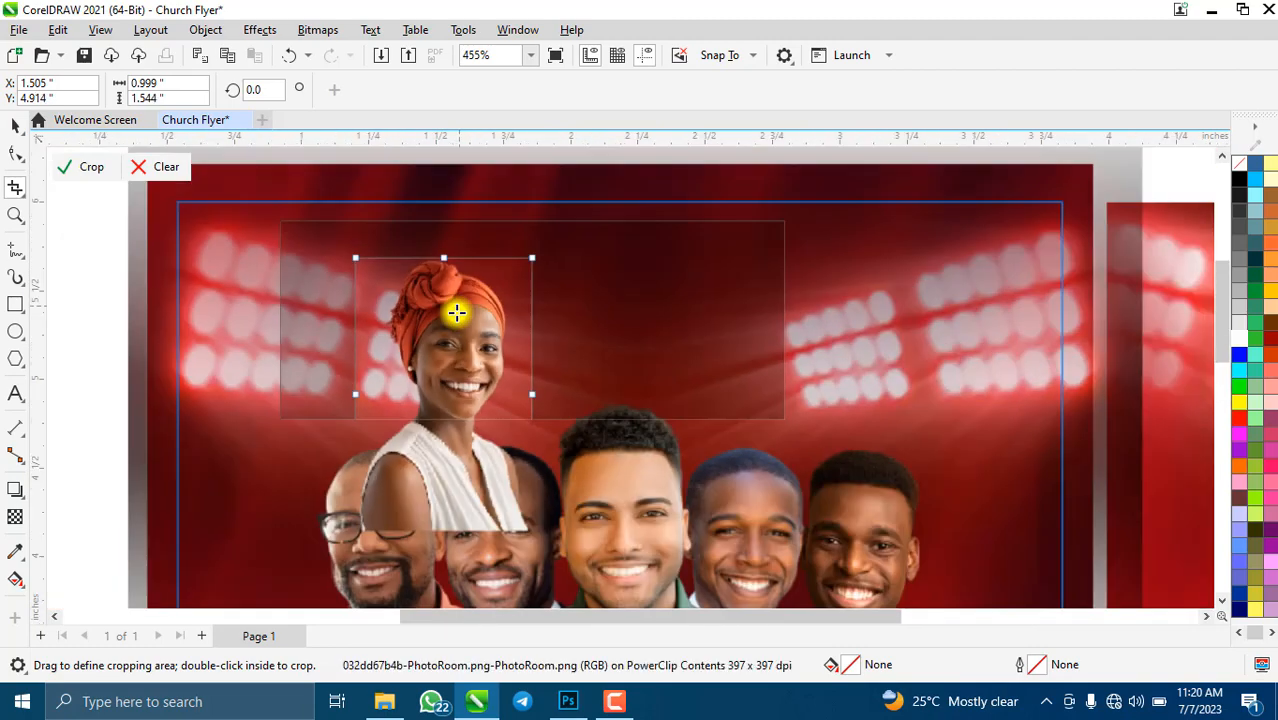
drag(451, 437, 451, 431)
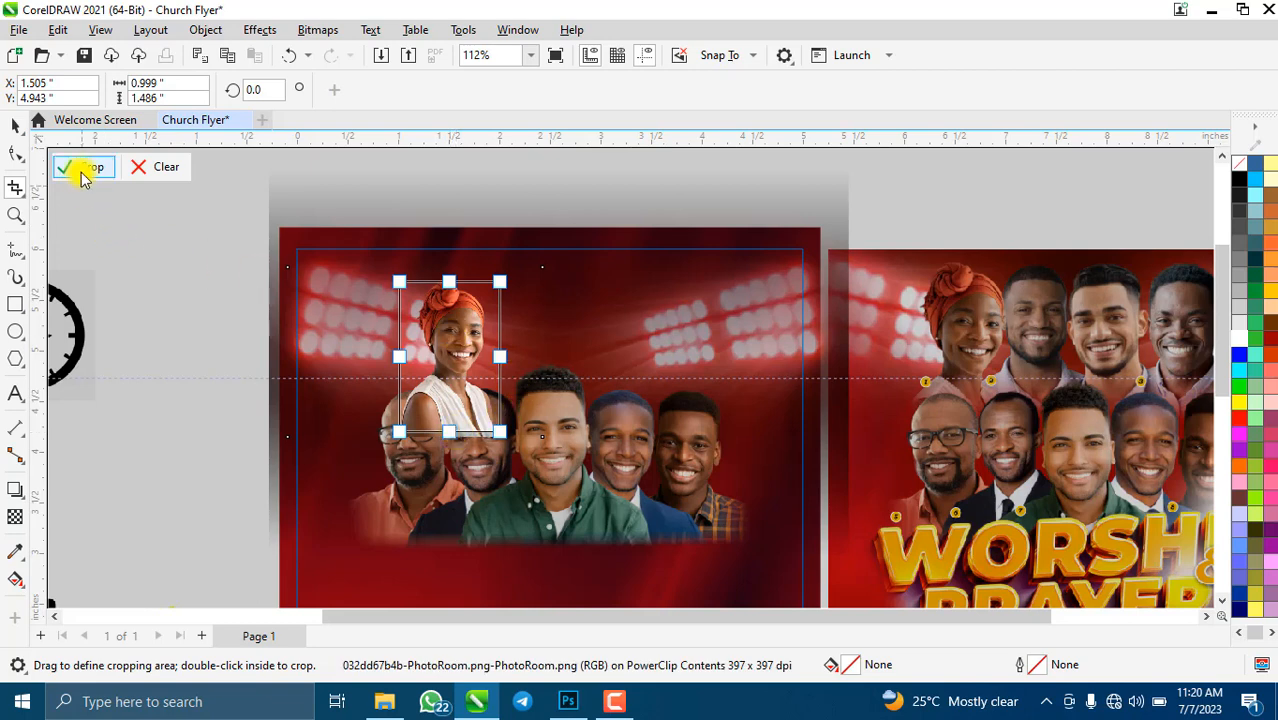
click(84, 172)
- Scale and position the cropped woman just above the ministers strip
click(505, 420)
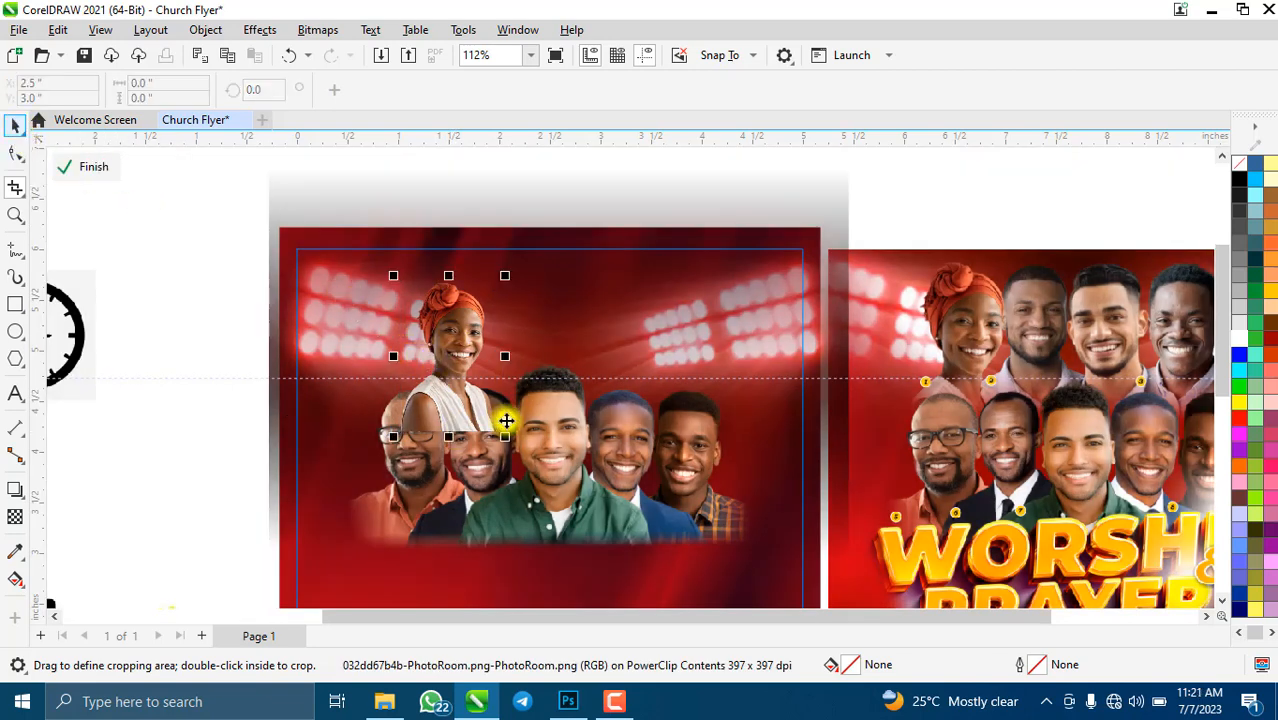
drag(508, 434, 465, 399)
drag(527, 497, 511, 469)
drag(431, 439, 437, 428)
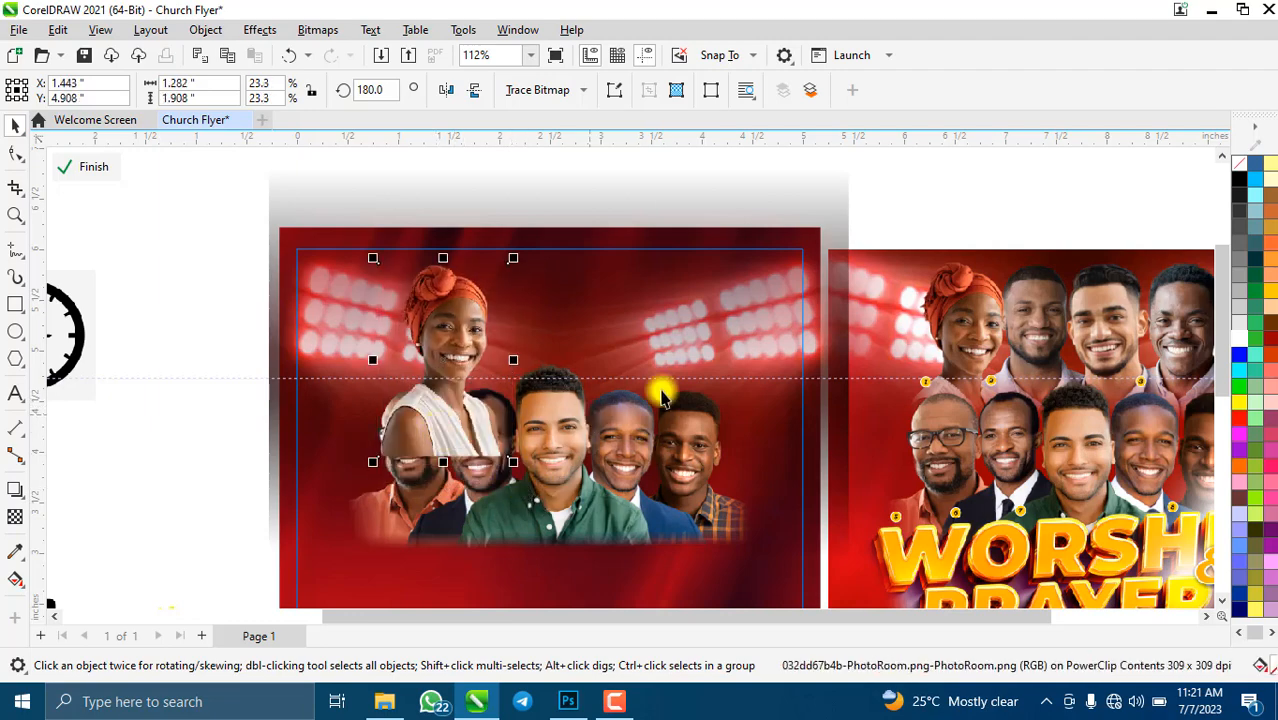
scroll(380, 365, down, 2)
click(88, 337)
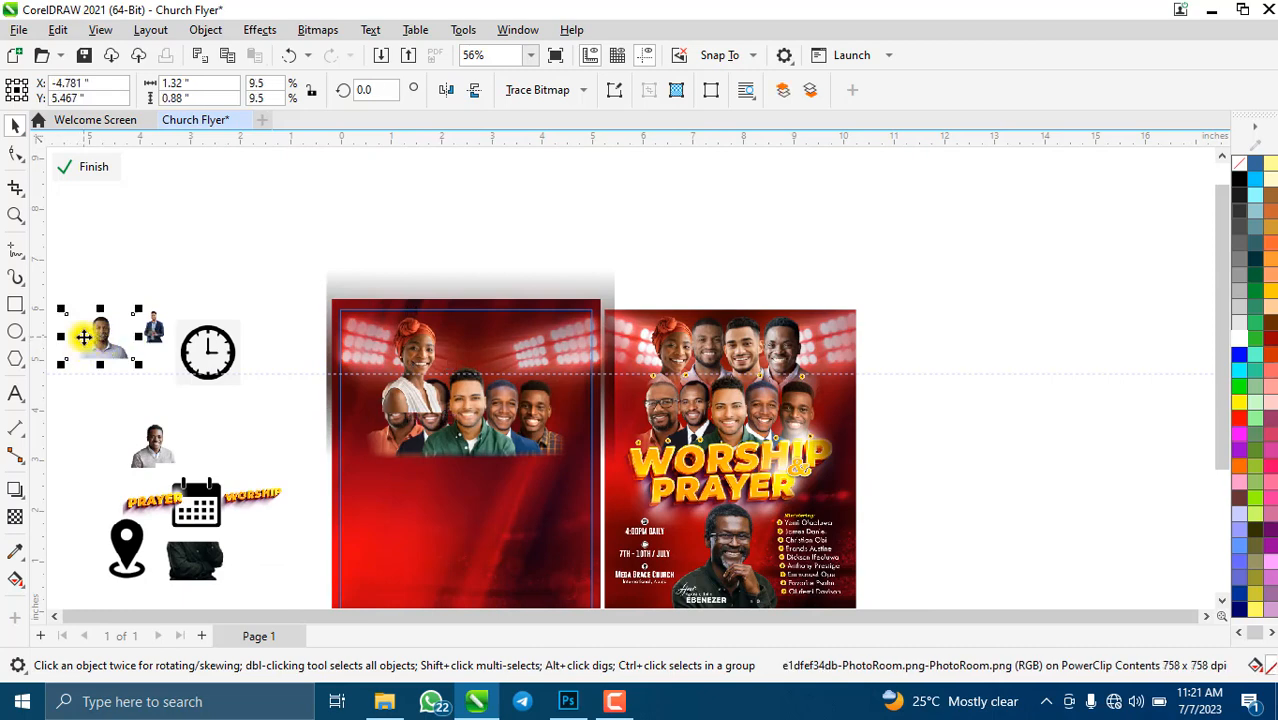
- Move the light-blue-shirt man photo onto the flyer and enlarge it
drag(83, 337, 657, 510)
scroll(433, 347, up, 2)
scroll(433, 347, up, 1)
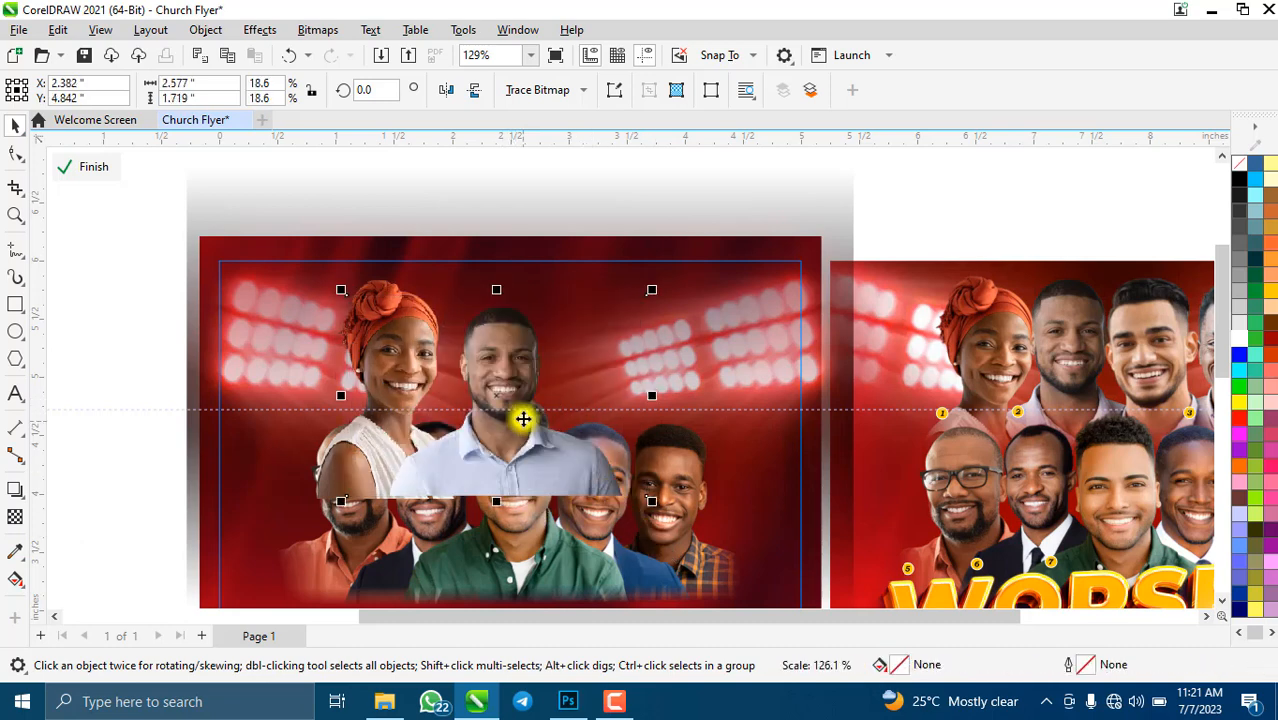
drag(522, 419, 499, 398)
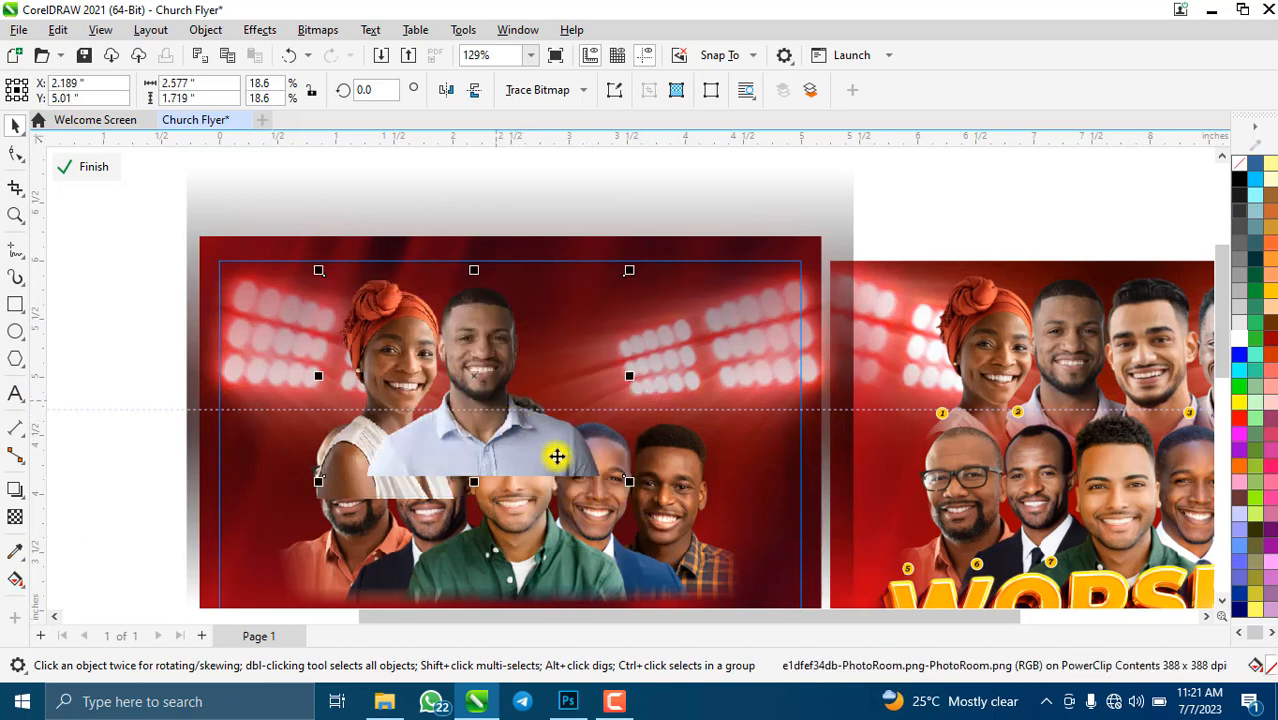
- Crop the man photo to his upper body
click(14, 186)
drag(371, 279, 577, 478)
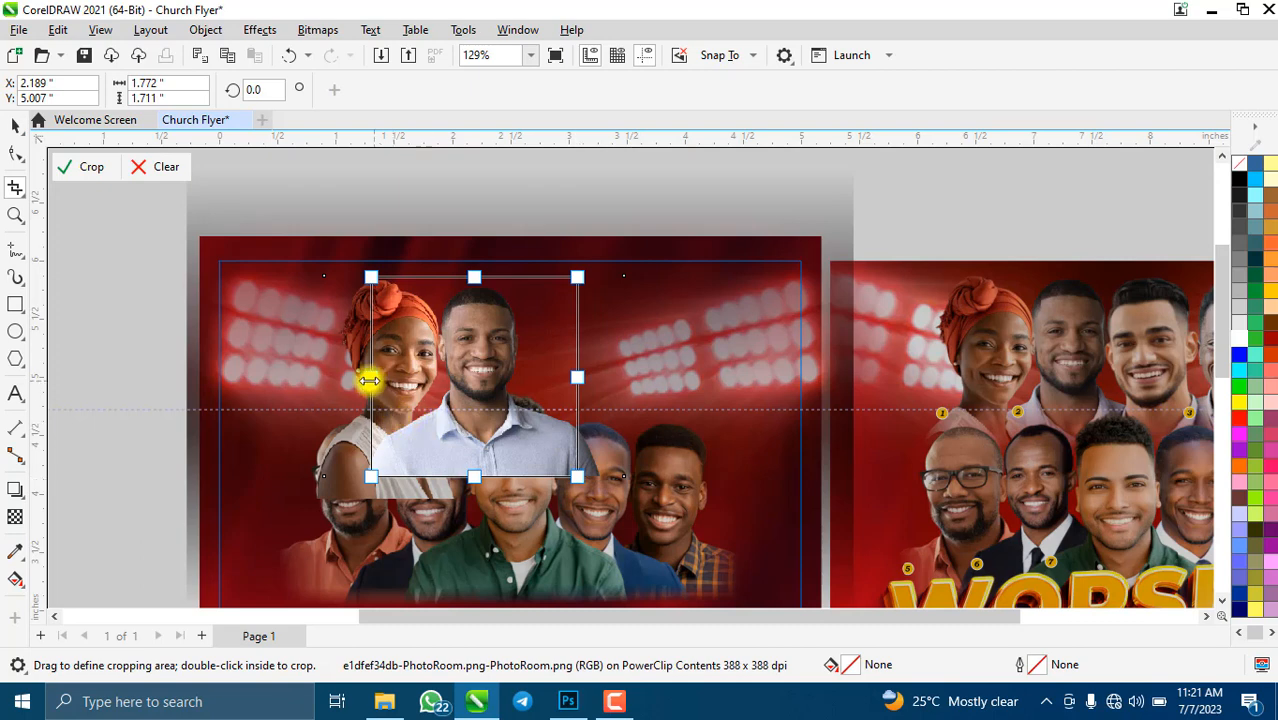
drag(369, 380, 385, 376)
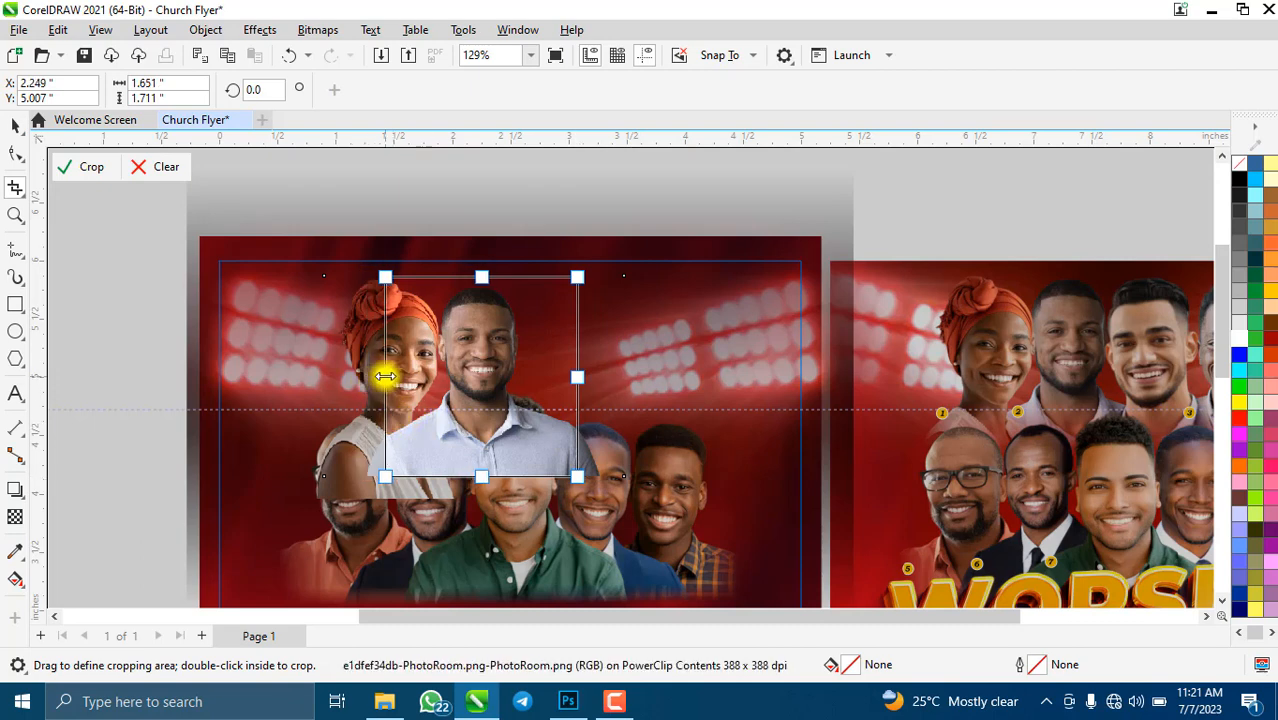
click(90, 170)
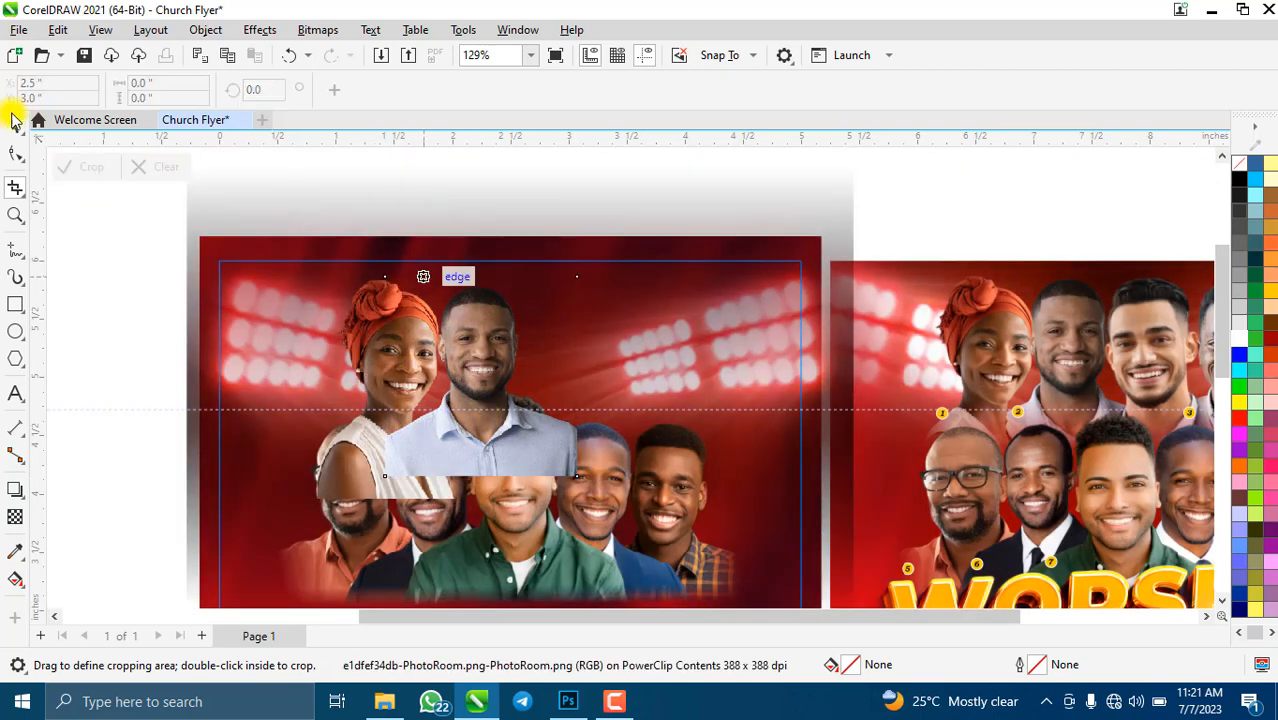
click(15, 125)
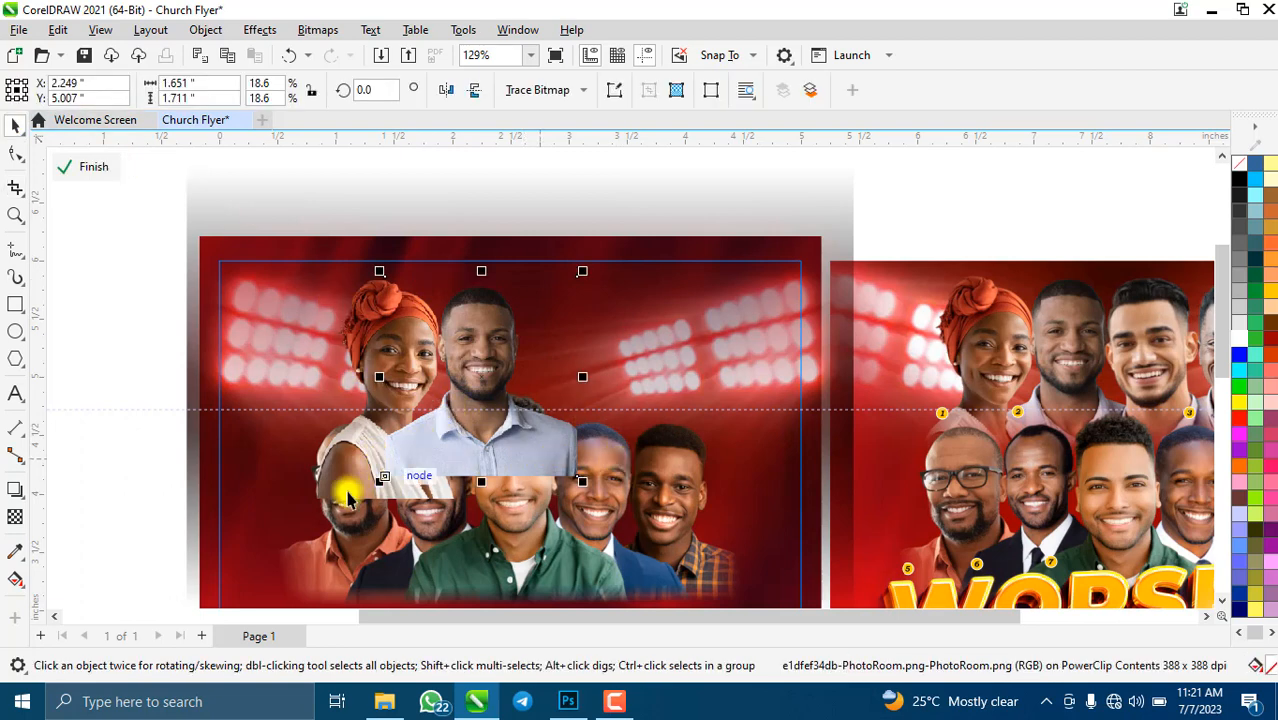
- Nudge the man right and enlarge him slightly, then shift the woman slightly left
click(338, 490)
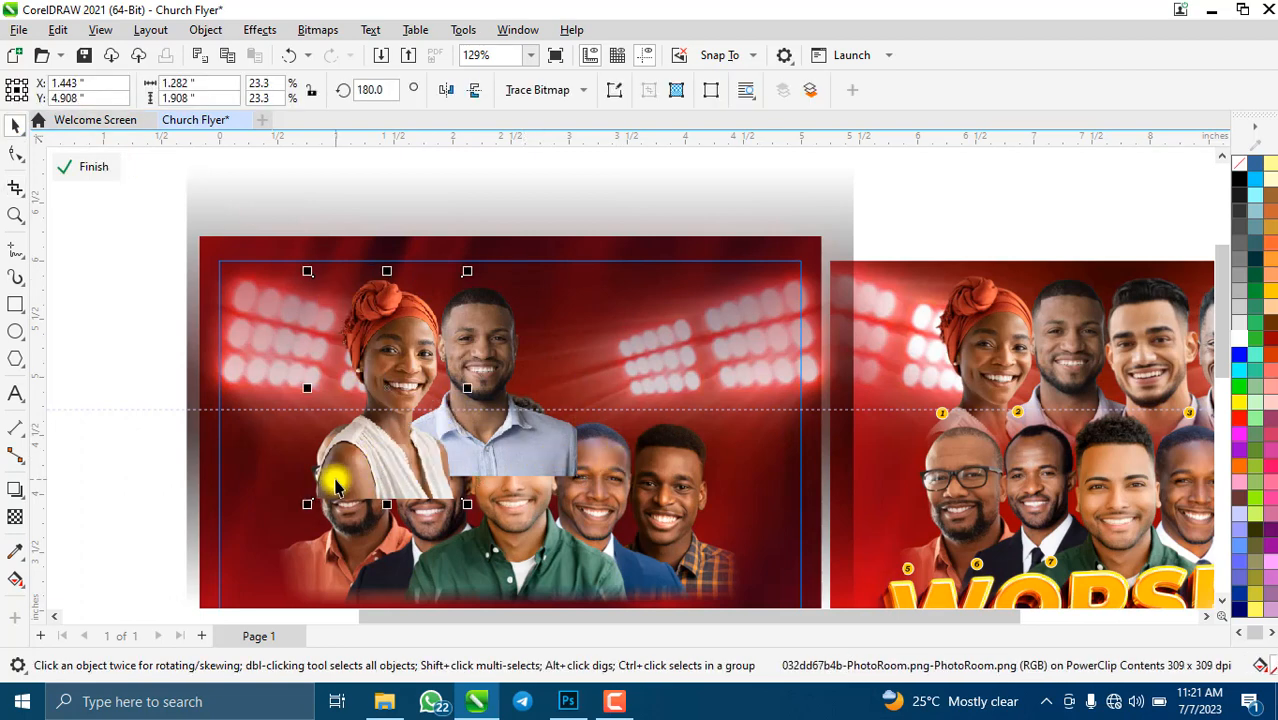
click(513, 456)
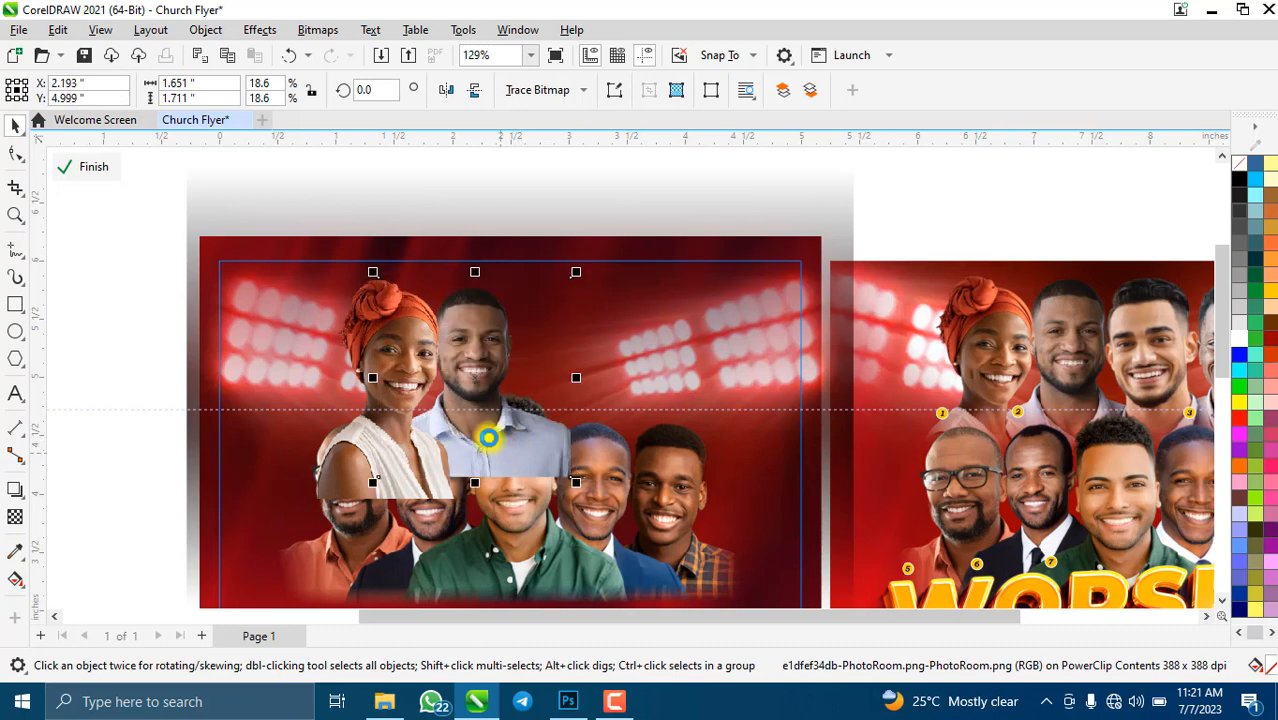
drag(488, 438, 492, 438)
drag(584, 279, 590, 268)
scroll(469, 408, down, 2)
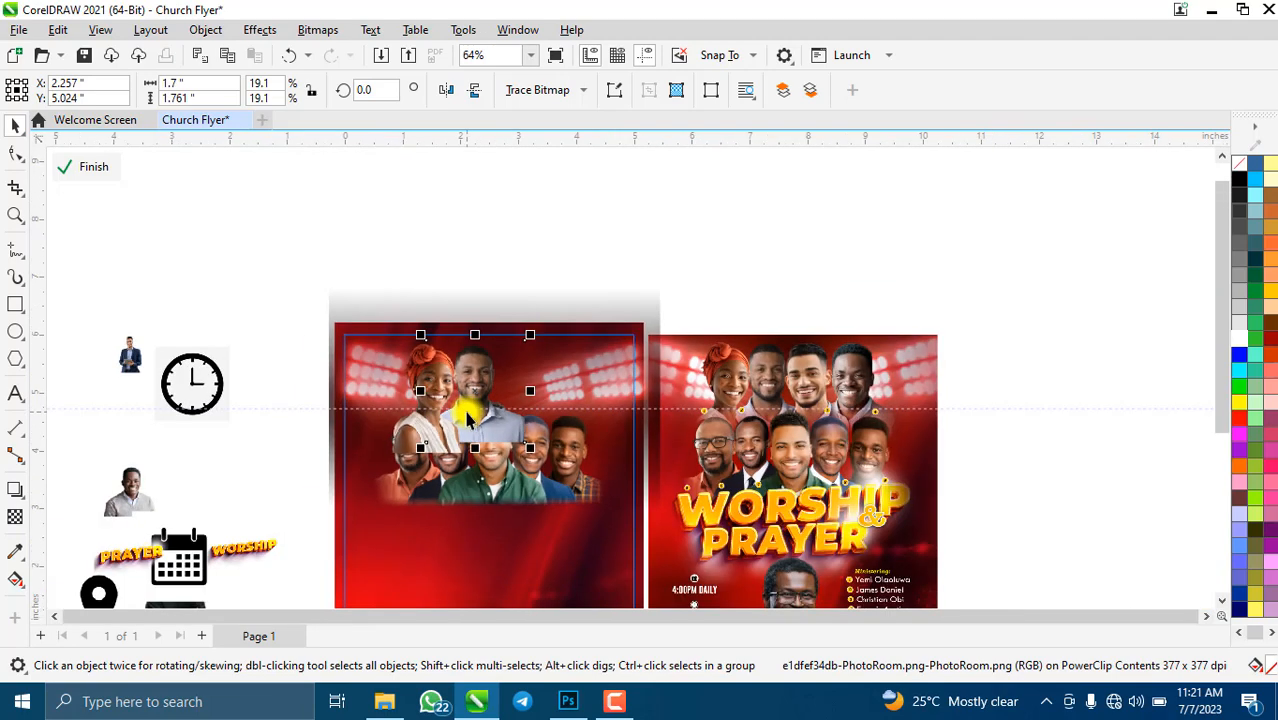
scroll(400, 485, up, 1)
click(344, 474)
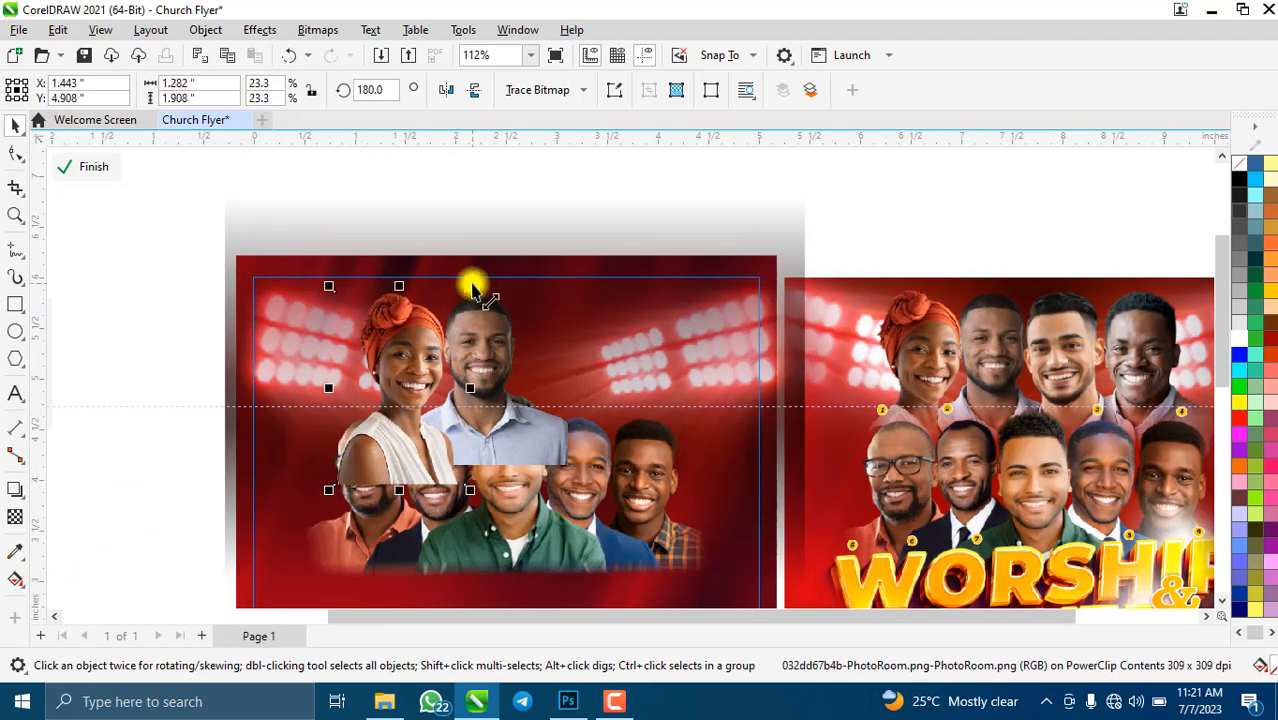
drag(433, 387, 420, 386)
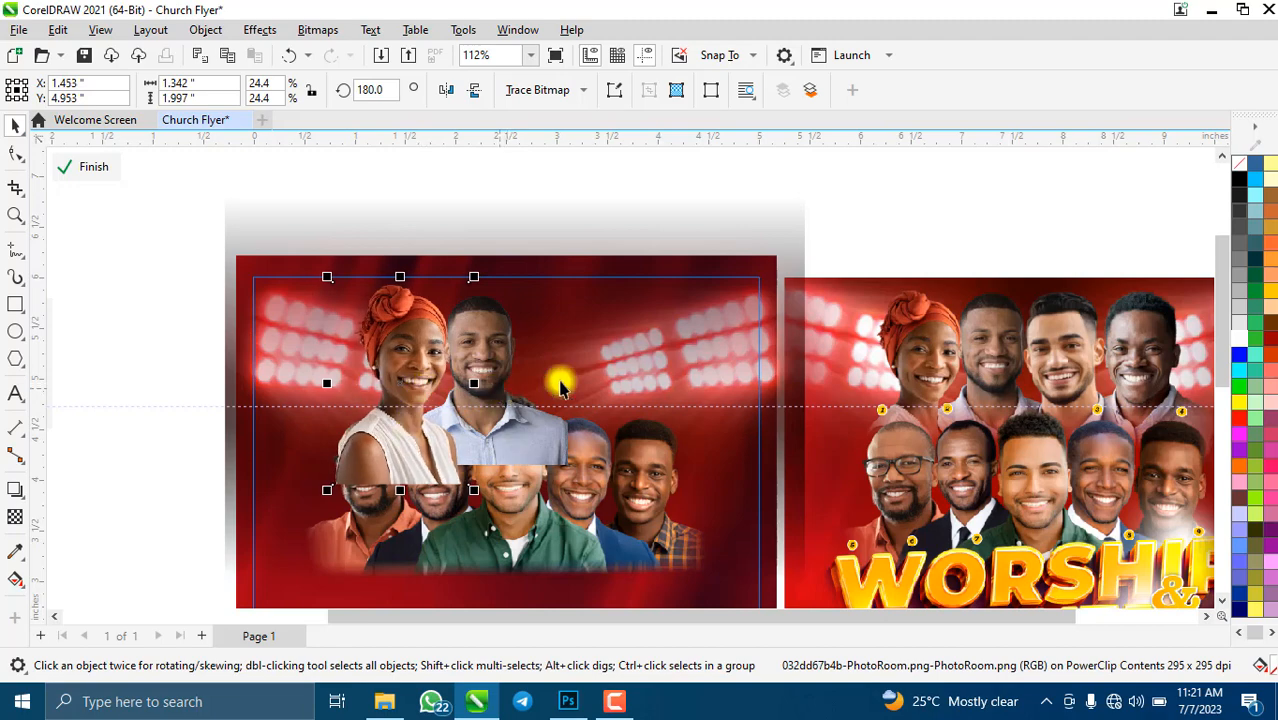
scroll(530, 370, down, 3)
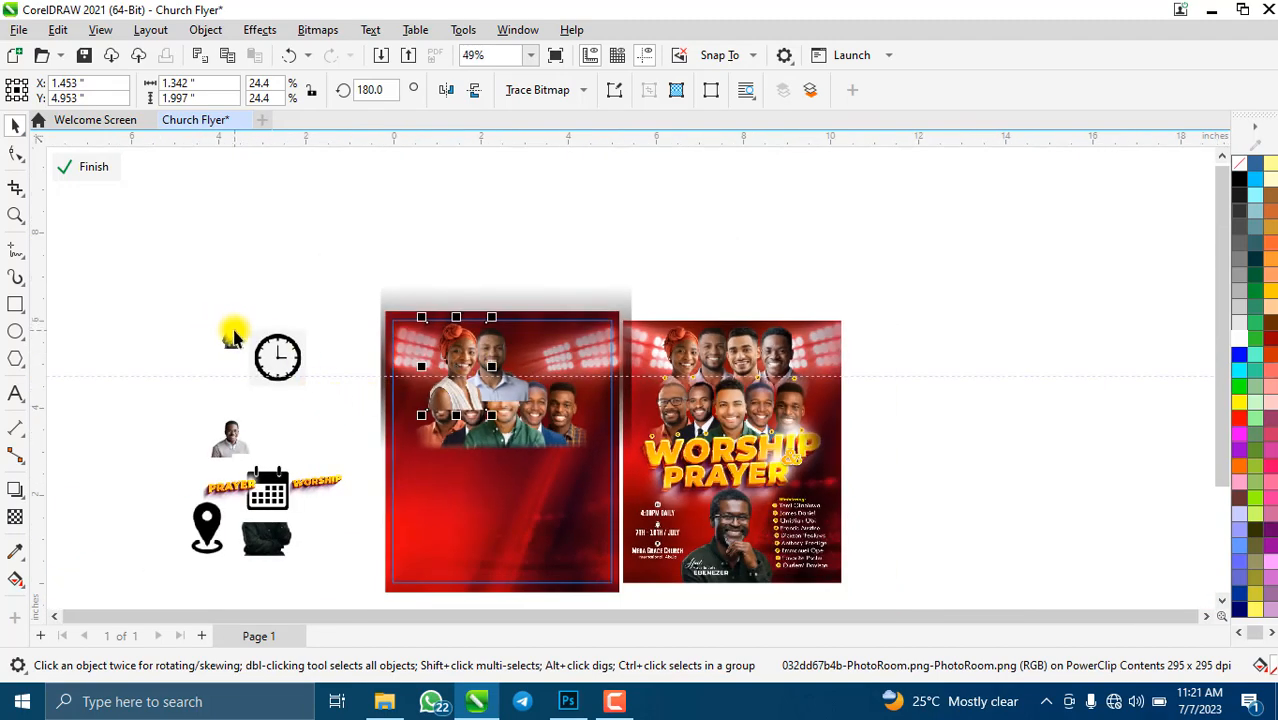
click(232, 338)
- Enlarge the man-in-suit cut-out and drag it into the flyer's top row
mouse_move(256, 368)
mouse_down()
mouse_move(382, 508)
mouse_move(302, 386)
mouse_move(595, 400)
mouse_move(563, 395)
mouse_move(542, 357)
mouse_up()
scroll(563, 395, up, 2)
scroll(535, 292, up, 2)
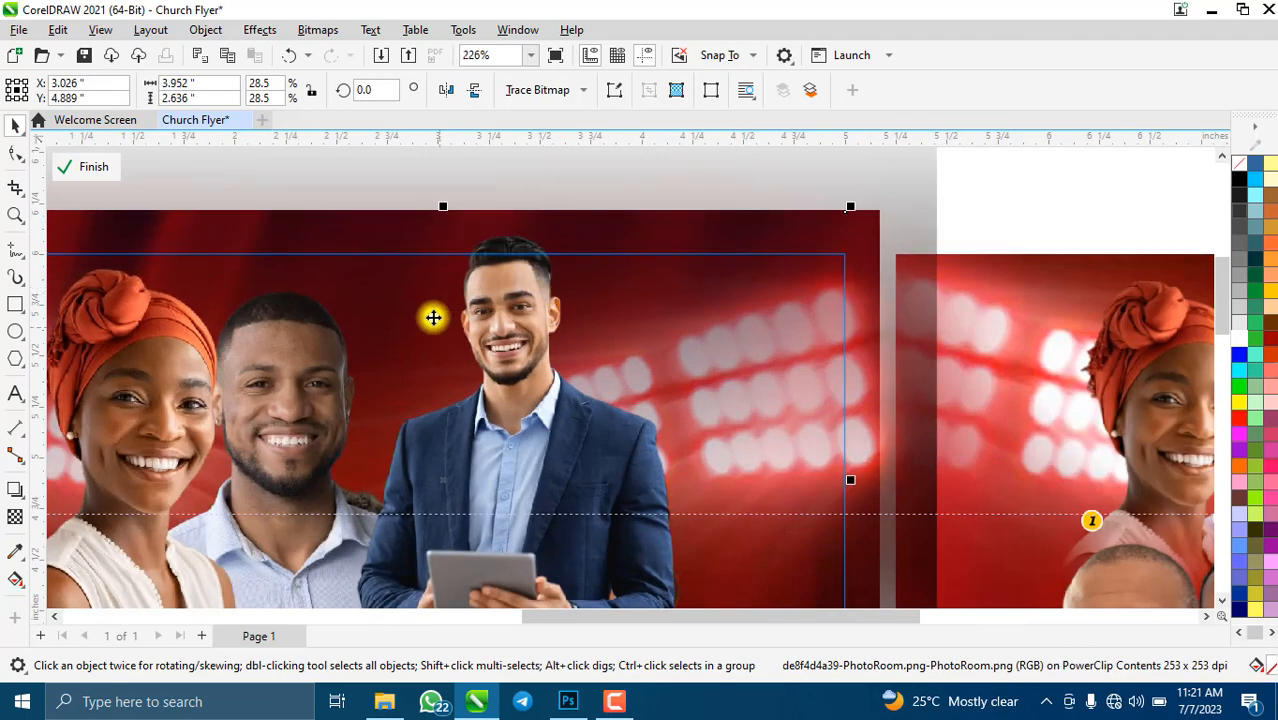
scroll(433, 317, down, 1)
- Crop the man-in-suit photo to his upper body, then enlarge it to 46.6% in the row
click(14, 190)
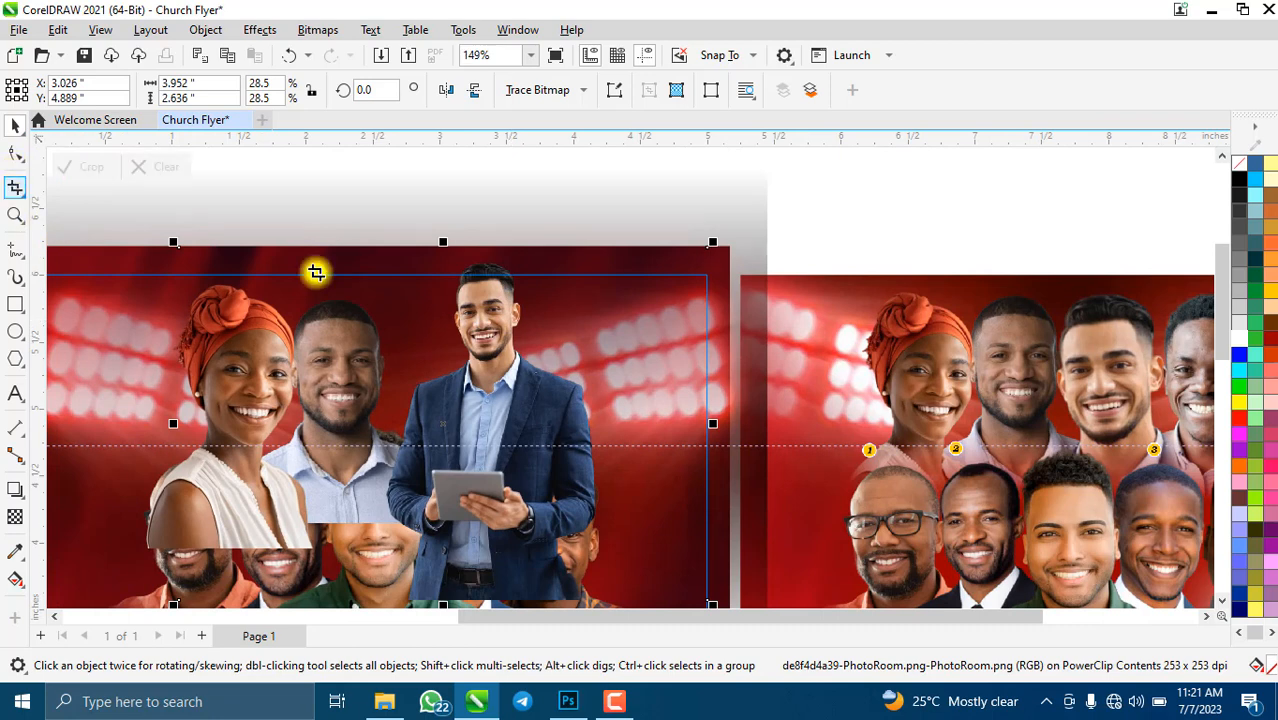
drag(408, 251, 595, 471)
mouse_move(405, 359)
mouse_down()
mouse_move(390, 365)
mouse_move(402, 362)
mouse_up()
scroll(606, 387, up, 3)
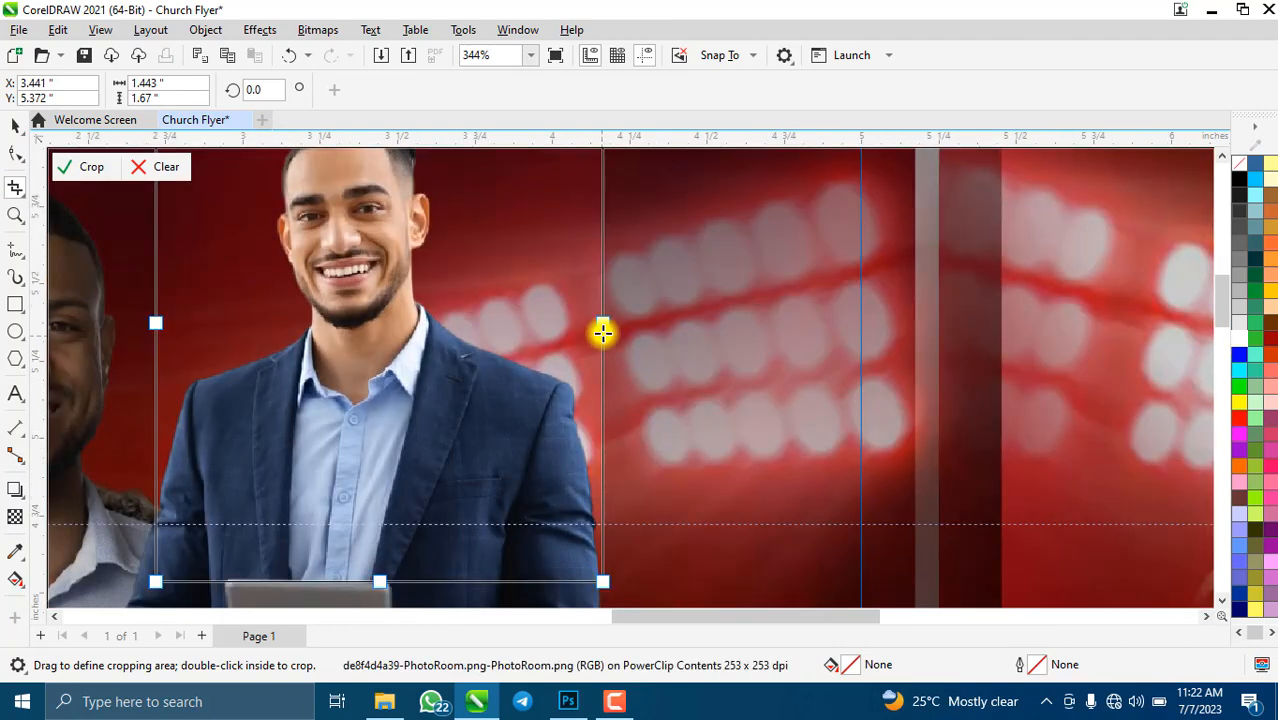
drag(602, 331, 599, 329)
scroll(440, 300, down, 2)
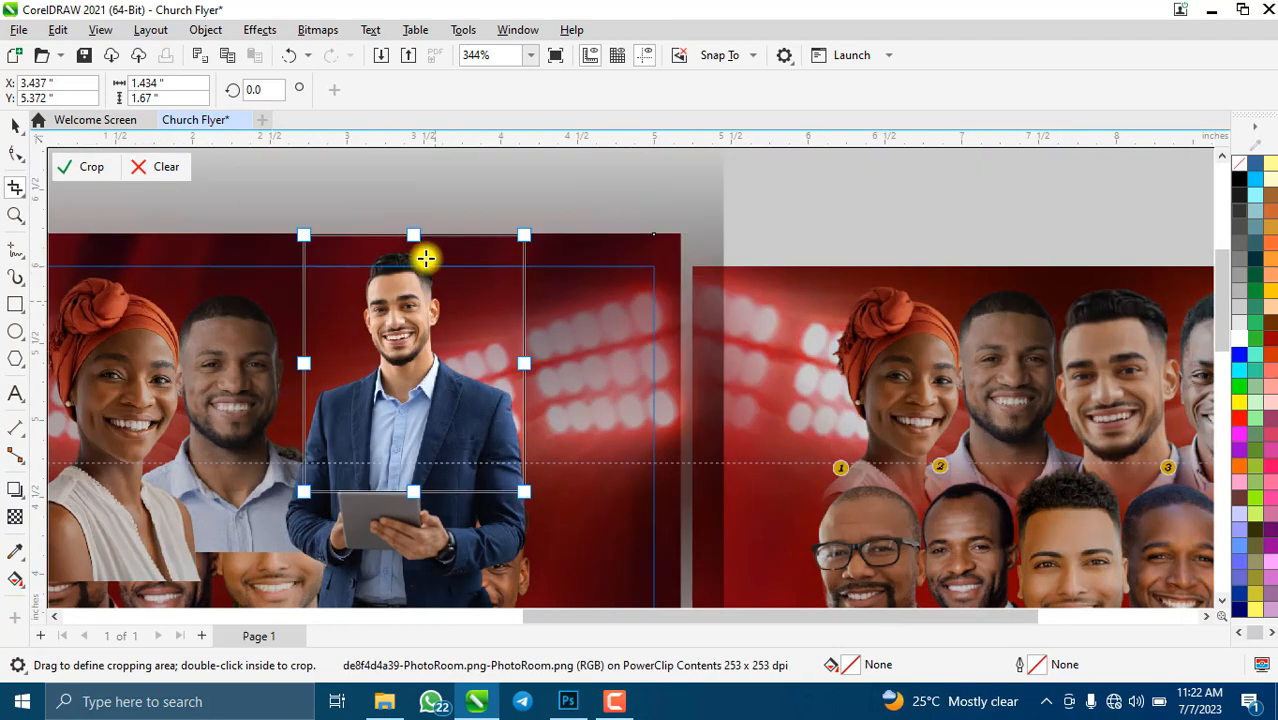
drag(415, 240, 416, 247)
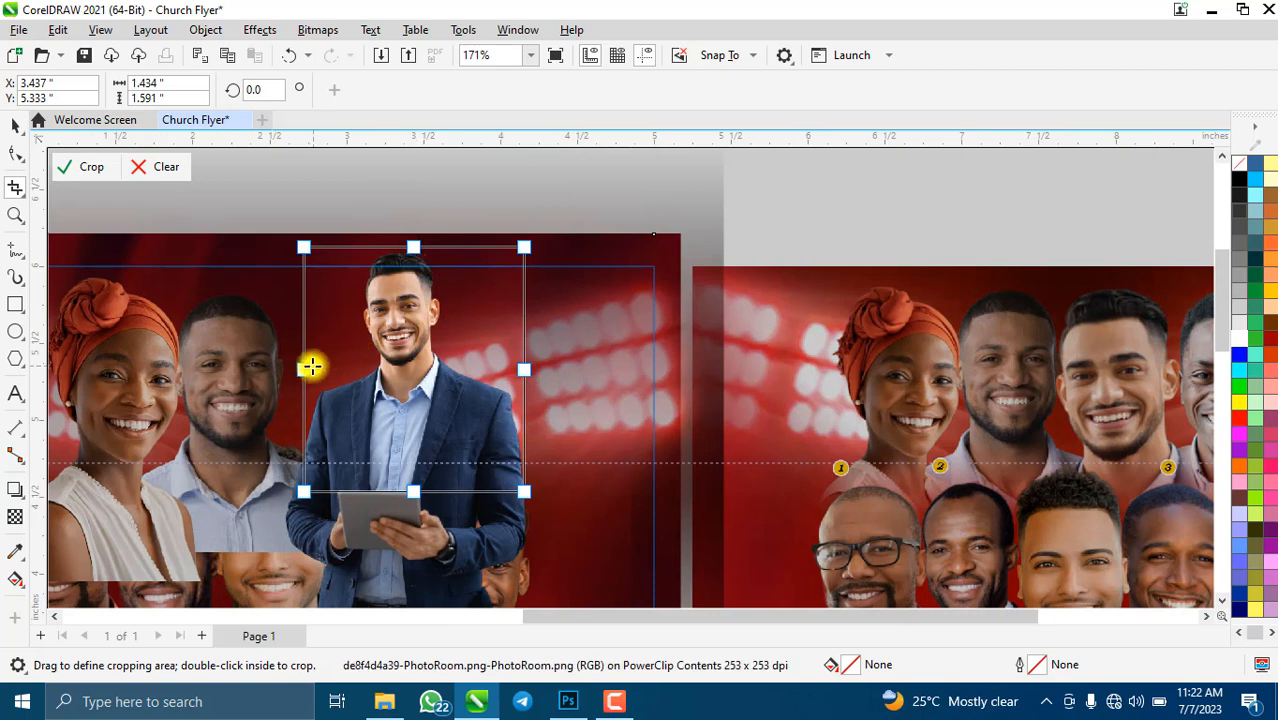
drag(303, 364, 292, 365)
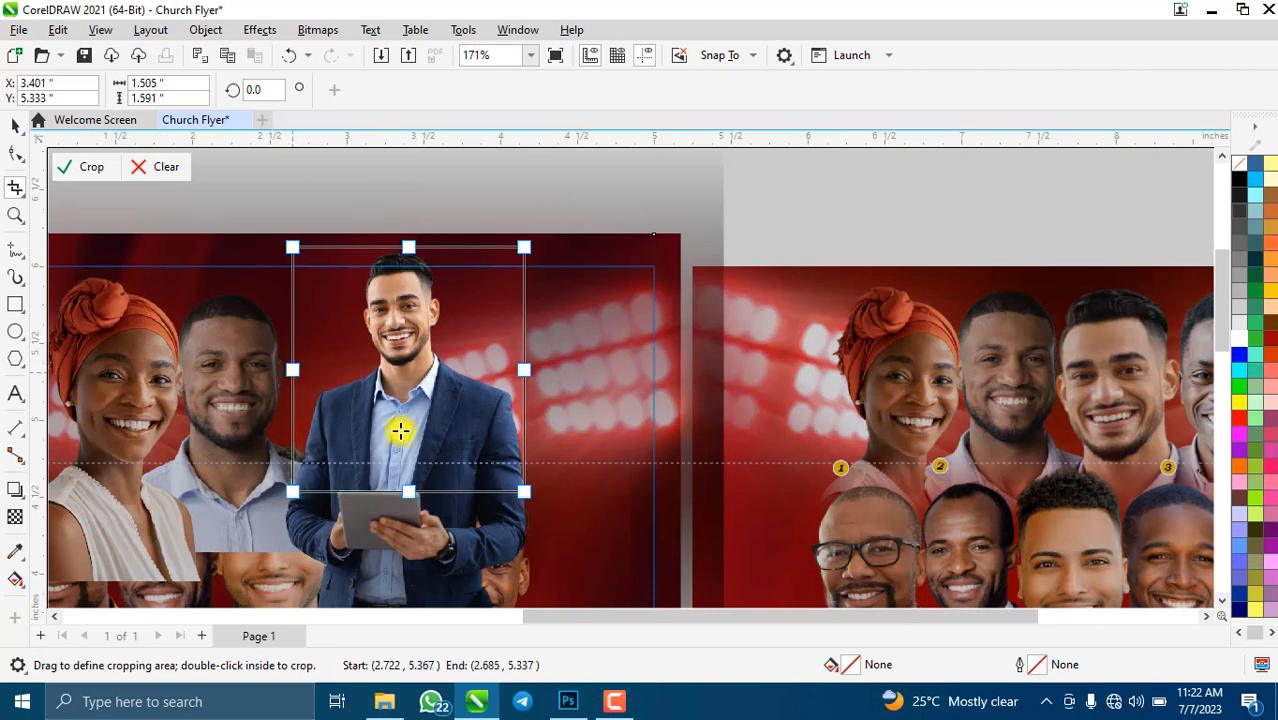
drag(414, 491, 414, 483)
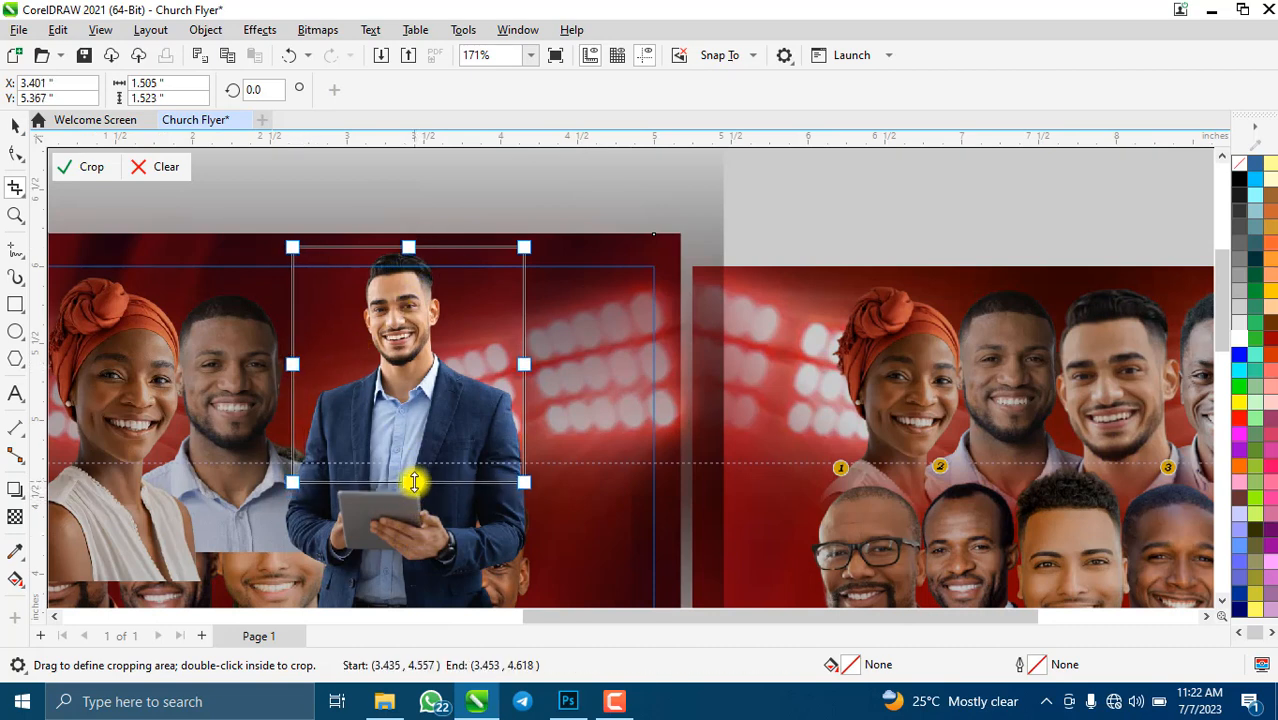
click(84, 167)
scroll(480, 372, down, 2)
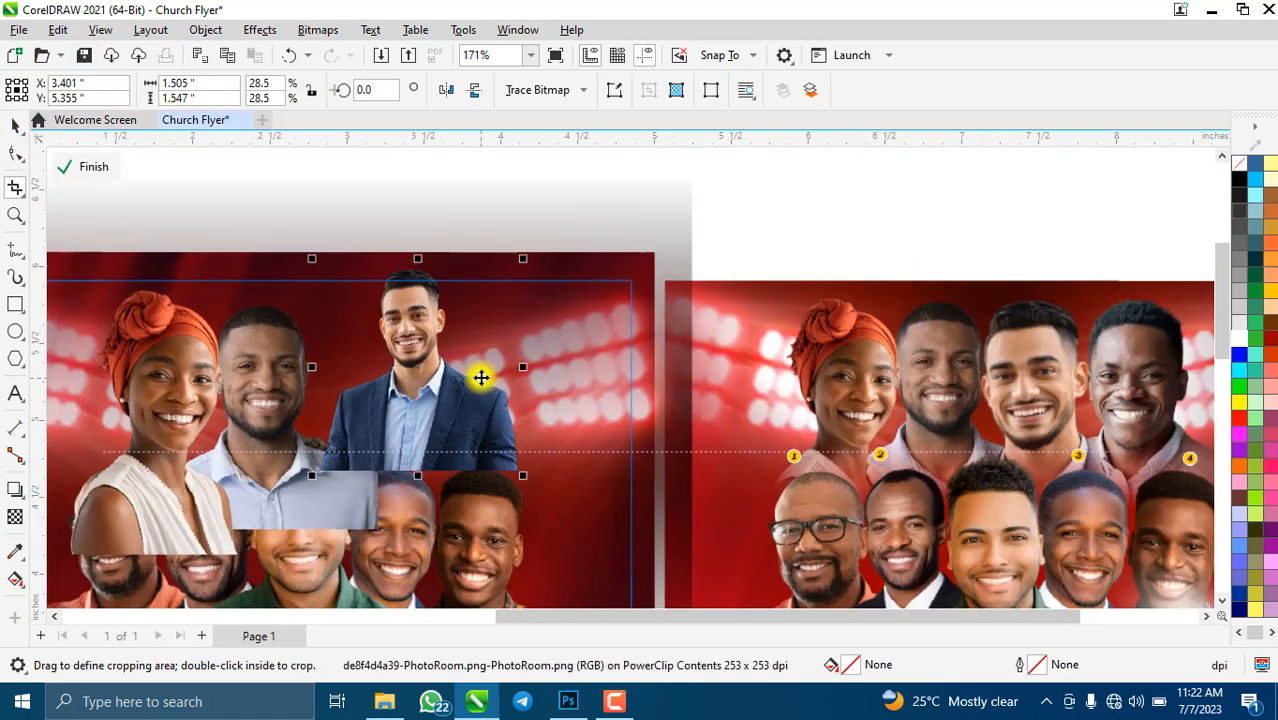
drag(510, 440, 528, 516)
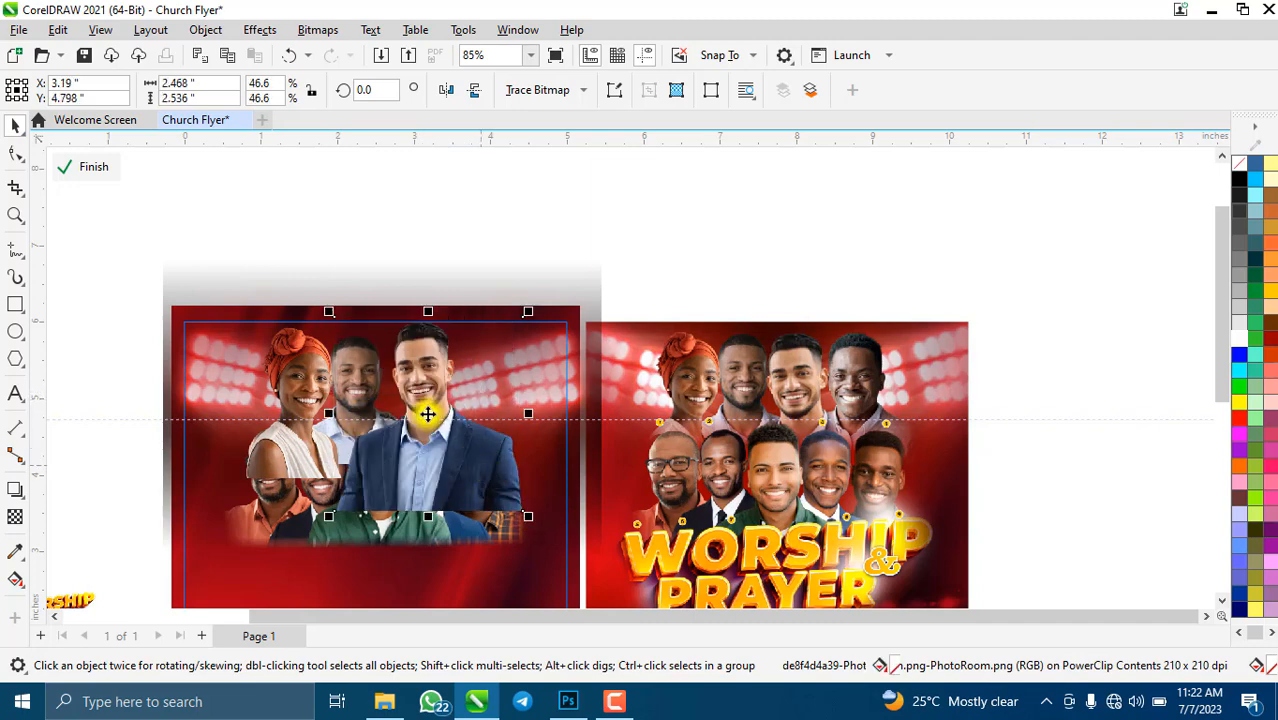
- Enlarge the man-in-suit photo slightly and shift it left and down
drag(428, 409, 423, 409)
scroll(428, 408, up, 2)
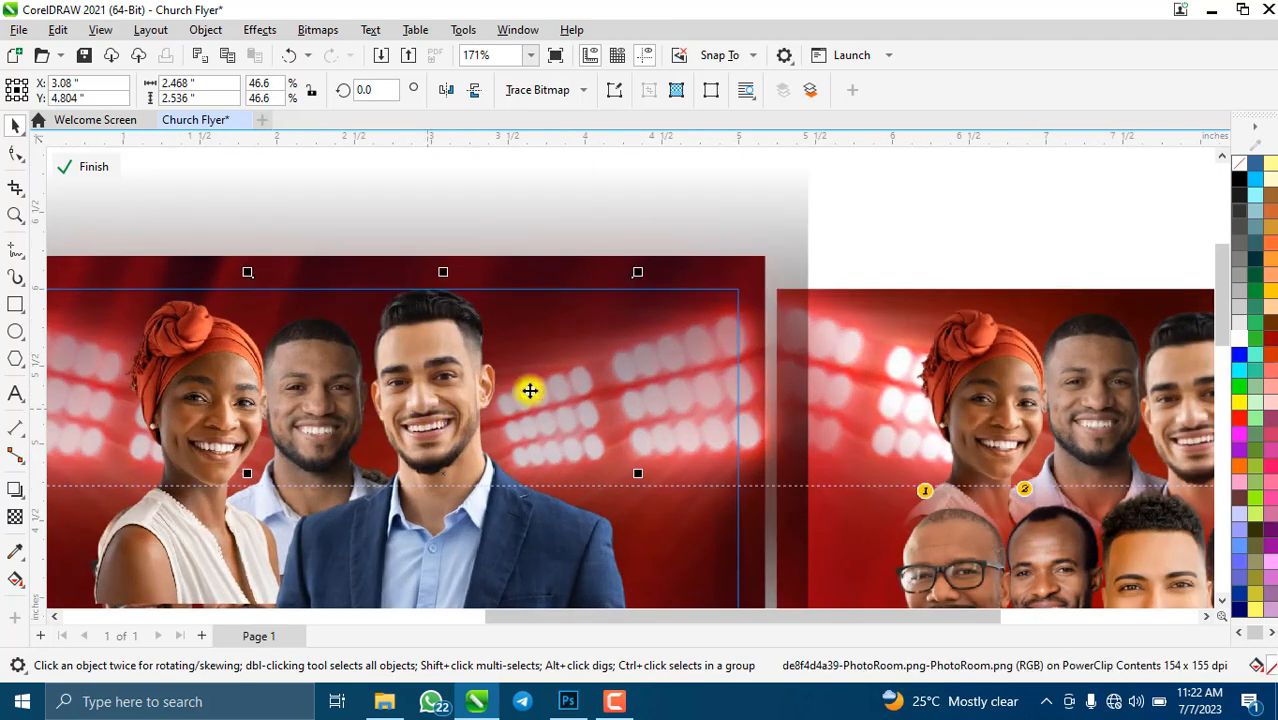
scroll(477, 380, down, 2)
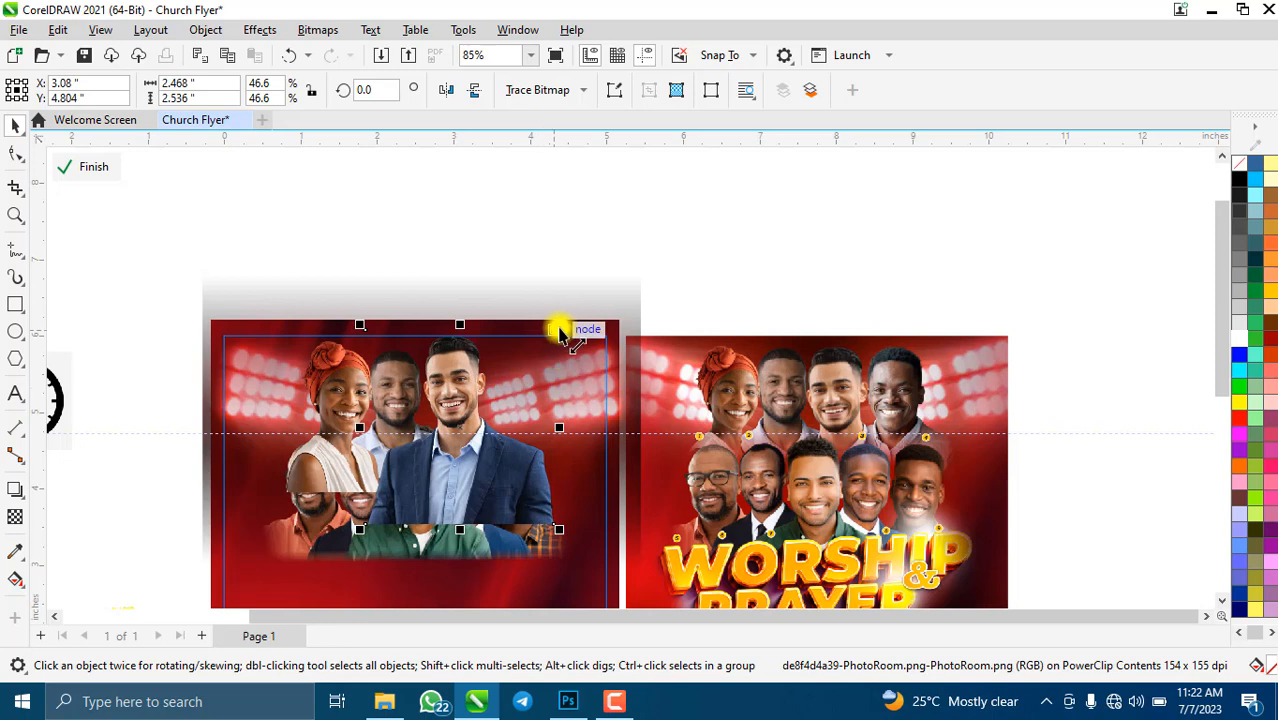
drag(560, 333, 575, 321)
drag(491, 457, 486, 468)
scroll(452, 402, up, 2)
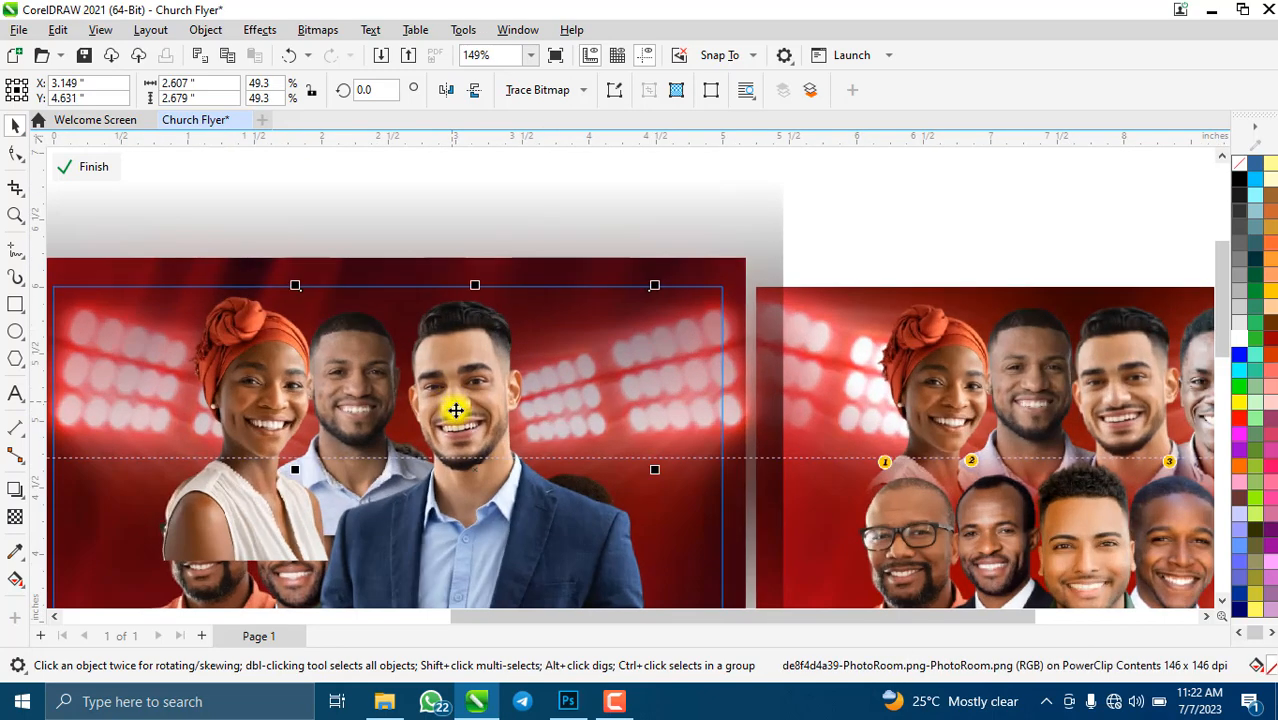
- Reposition the woman's photo, and slightly enlarge and lower the middle man's photo
click(237, 487)
drag(234, 479, 139, 449)
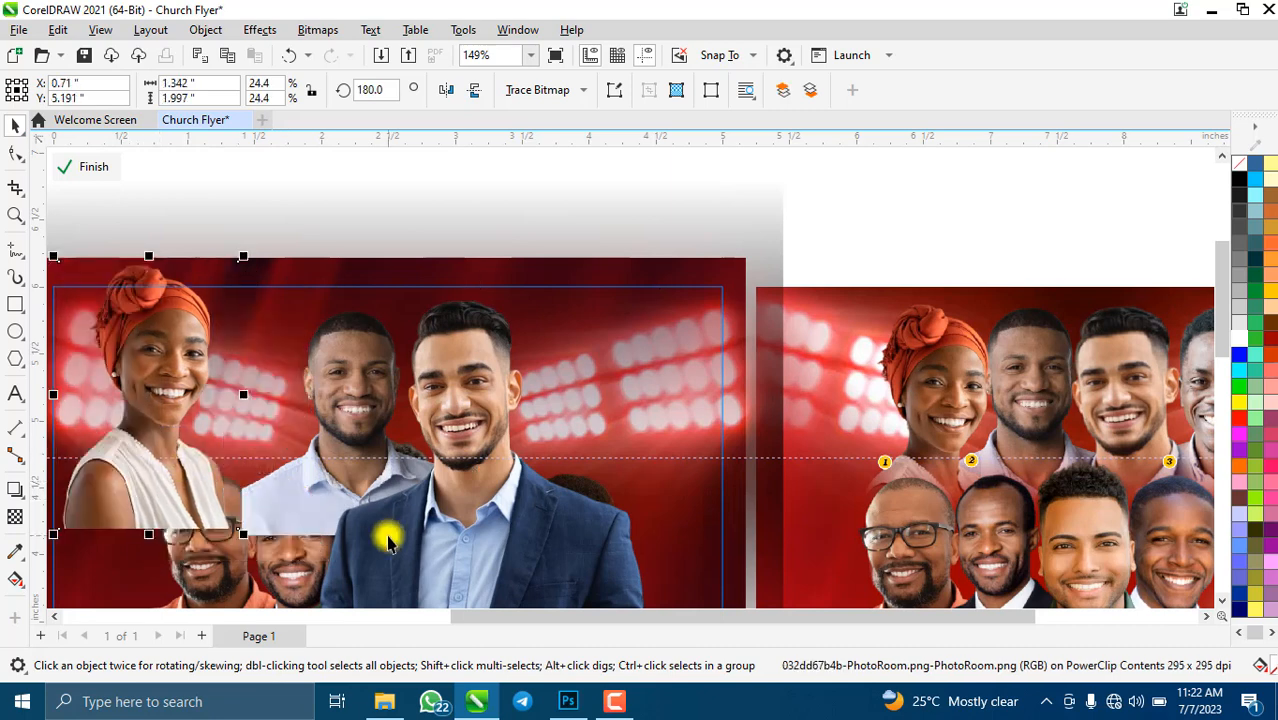
click(258, 522)
drag(471, 297, 487, 281)
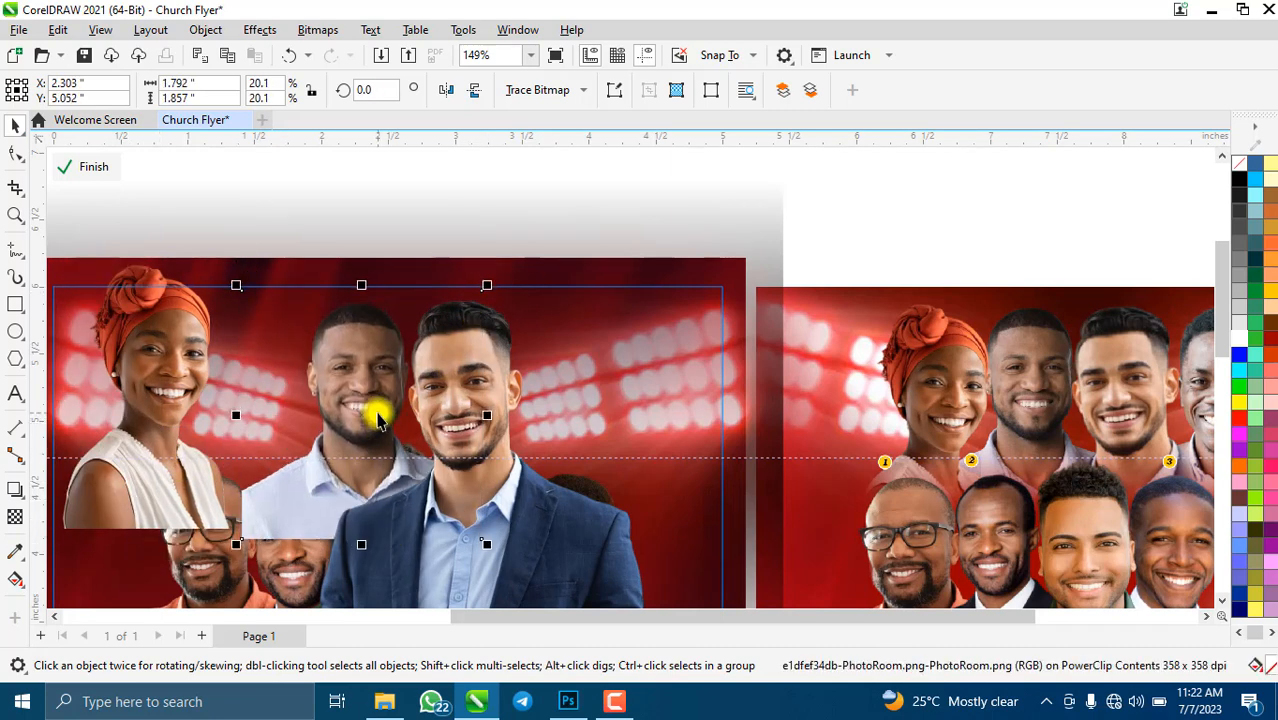
drag(377, 417, 376, 428)
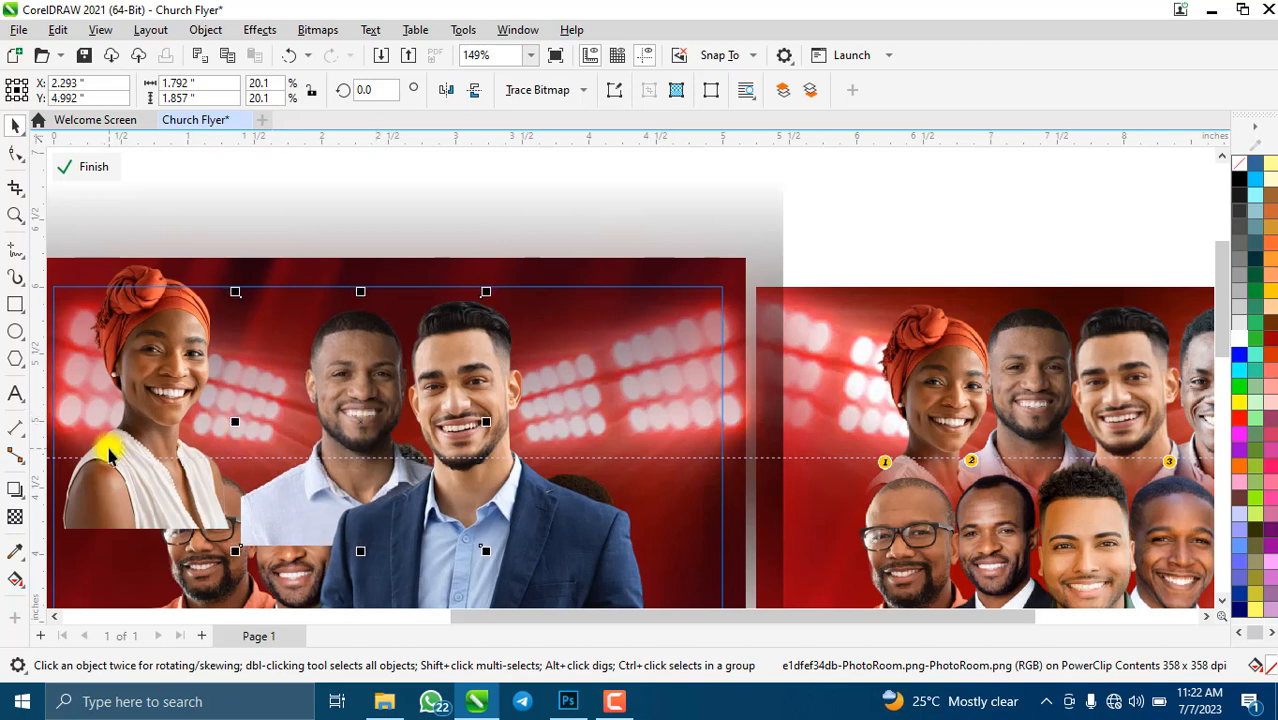
drag(110, 455, 267, 531)
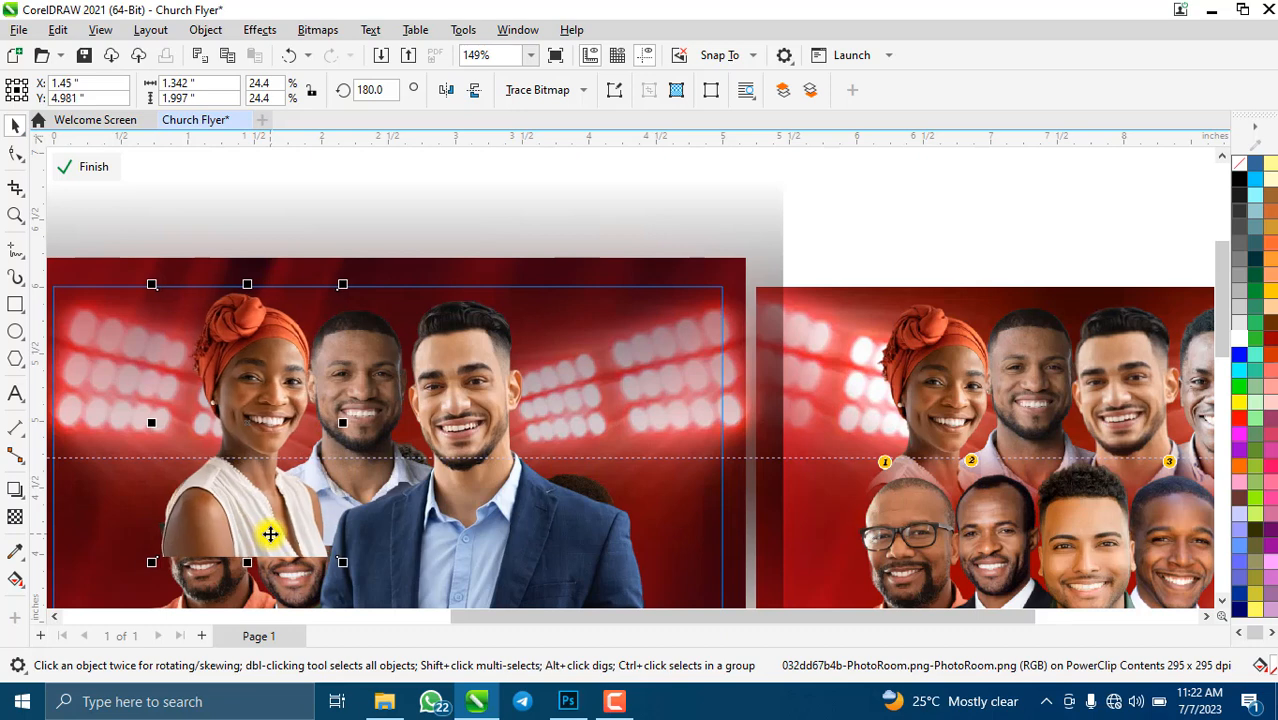
key(ctrl+Down)
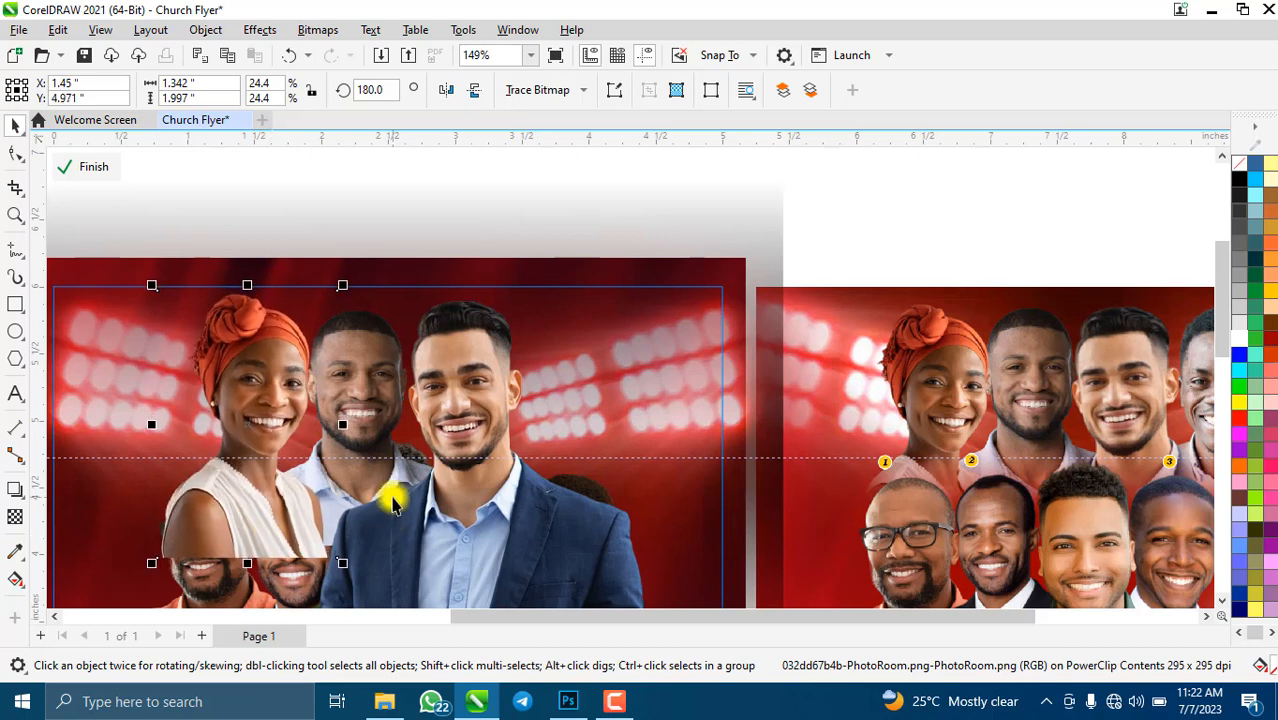
- Nudge the 49.3% man-in-suit photo slightly down into place
click(470, 457)
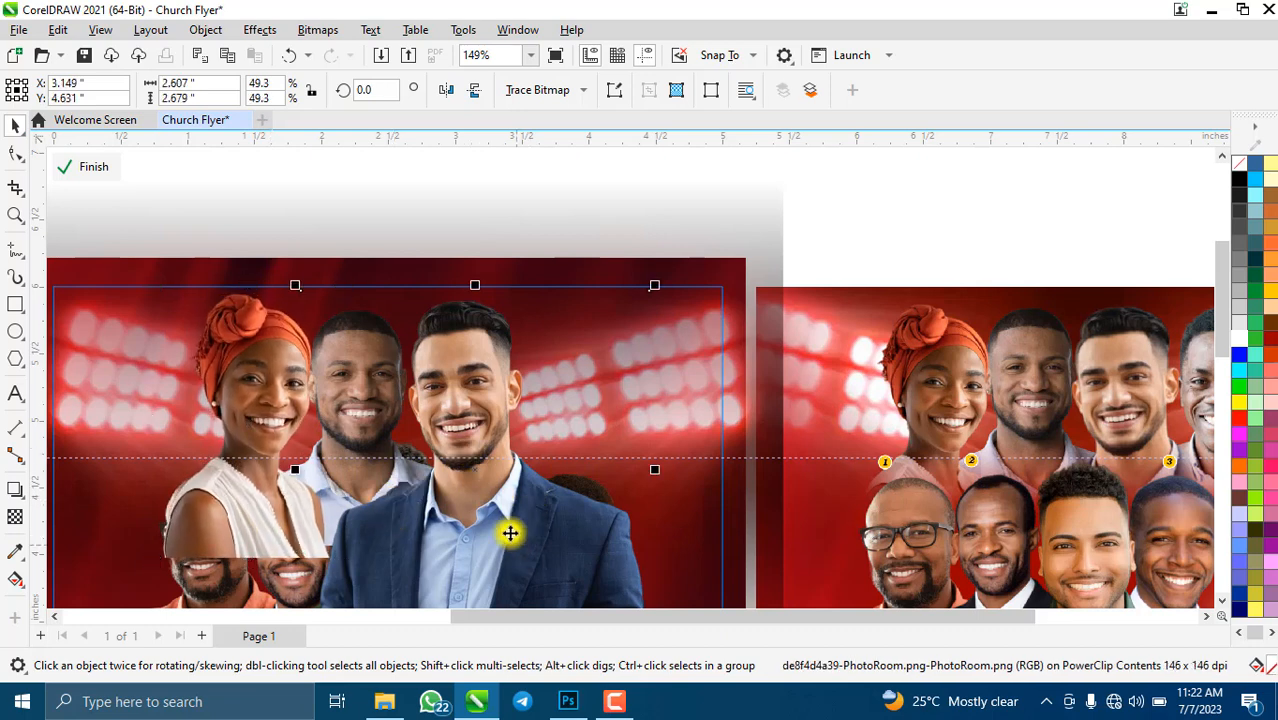
drag(505, 531, 504, 534)
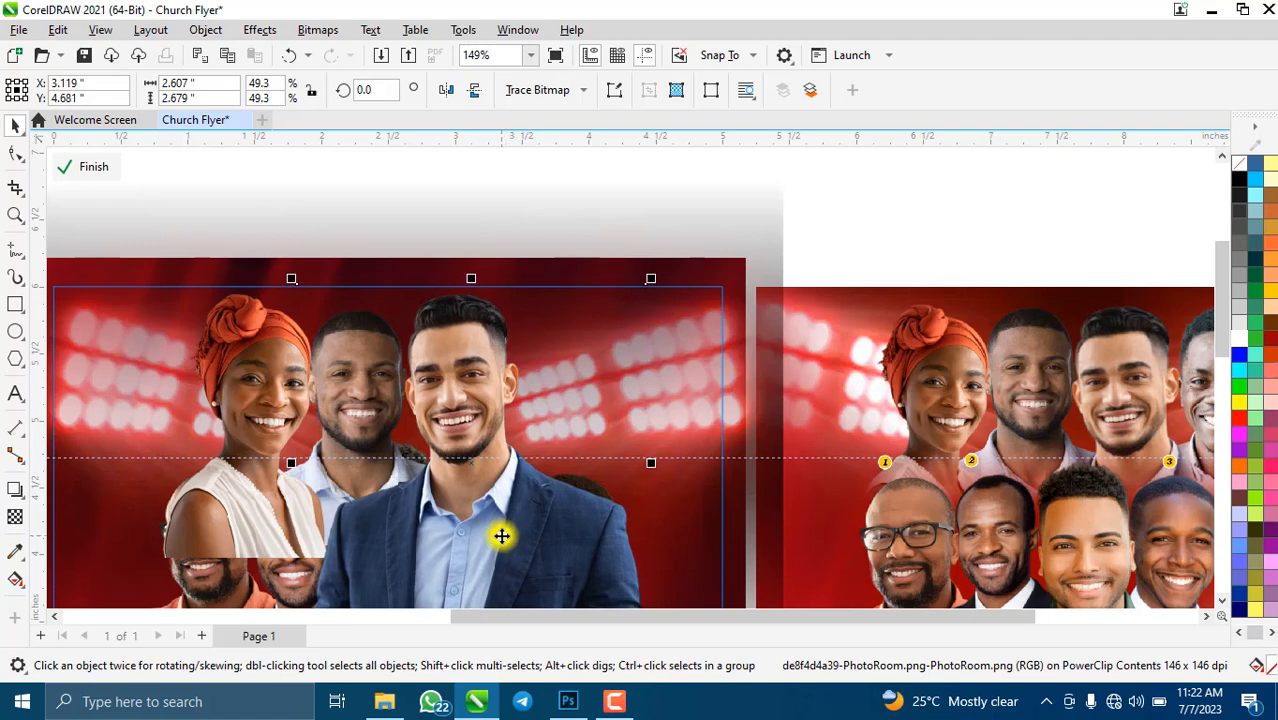
key(ctrl+Down)
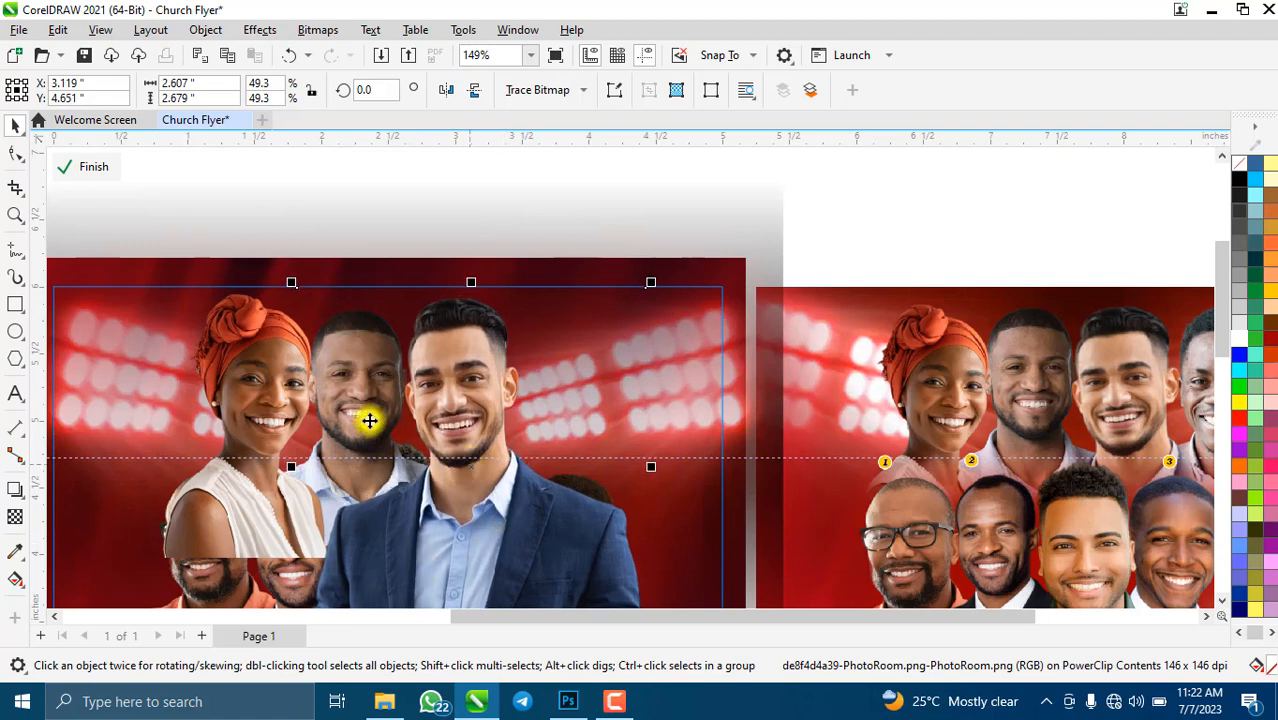
scroll(369, 421, down, 3)
scroll(417, 508, up, 1)
scroll(391, 394, down, 1)
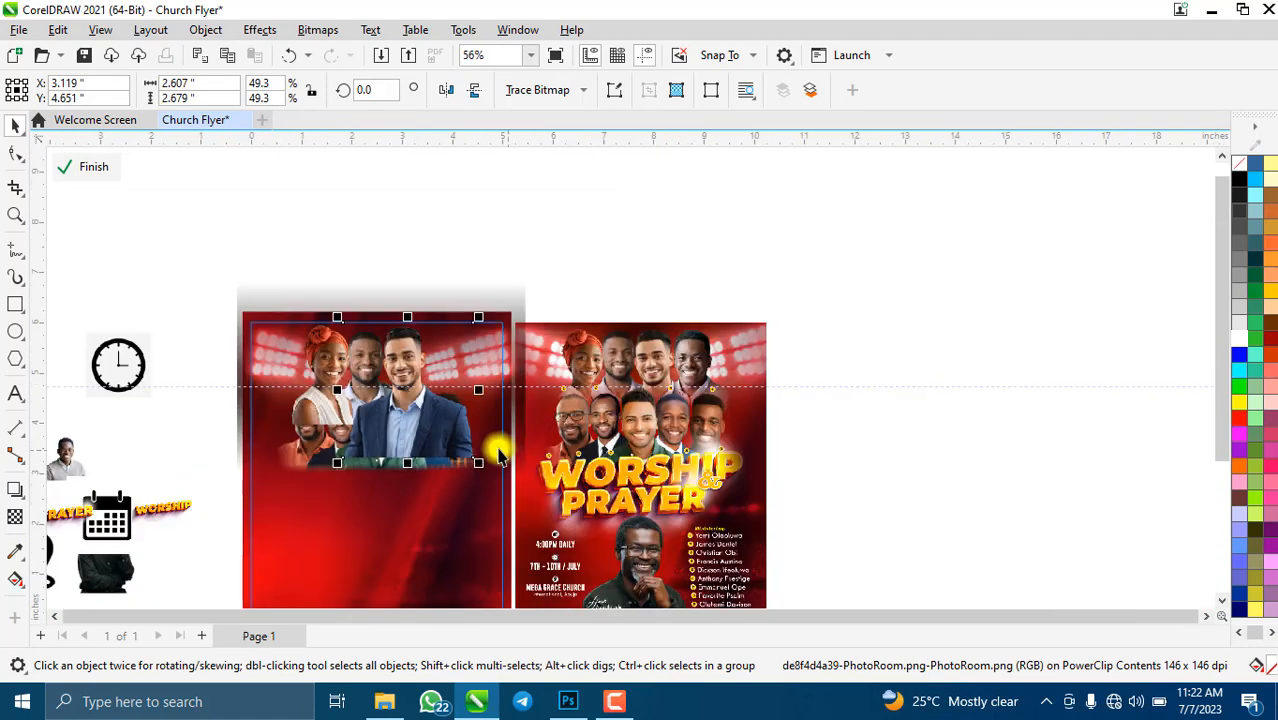
scroll(500, 455, down, 1)
click(285, 461)
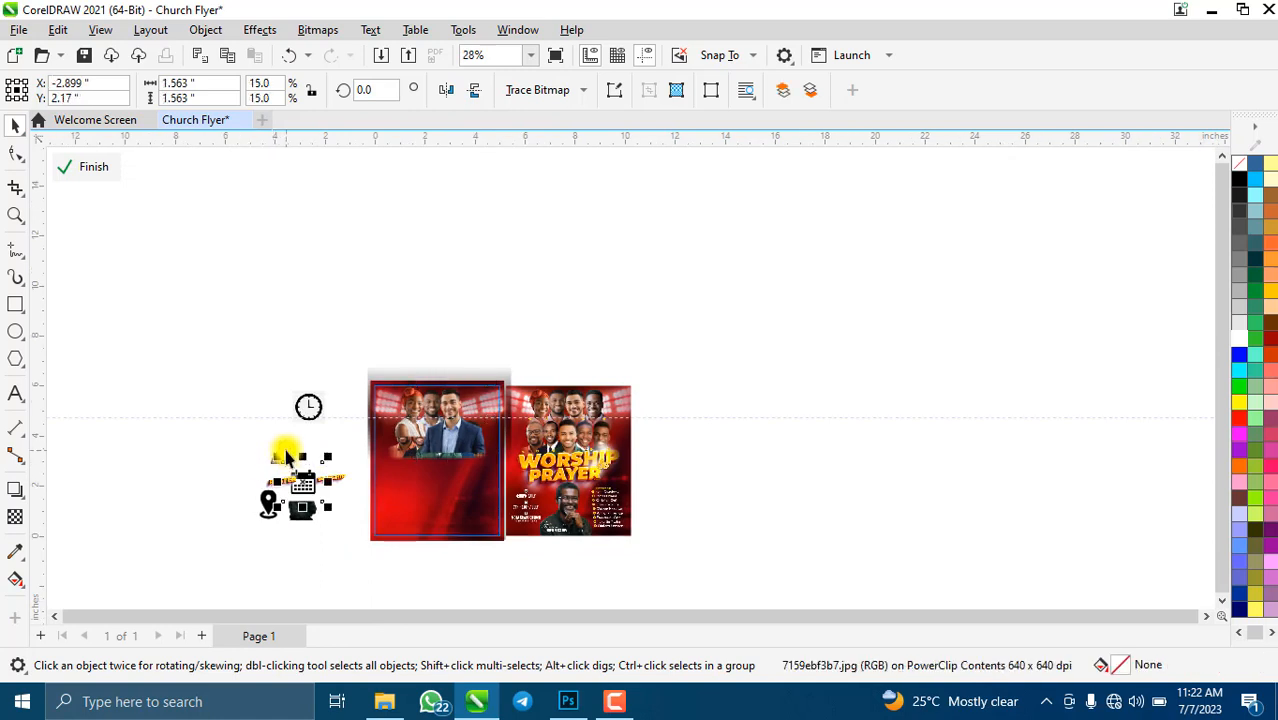
- Enlarge the small grey-sweater man cut-out to 33% and bring it onto the flyer
click(306, 456)
drag(313, 445, 425, 382)
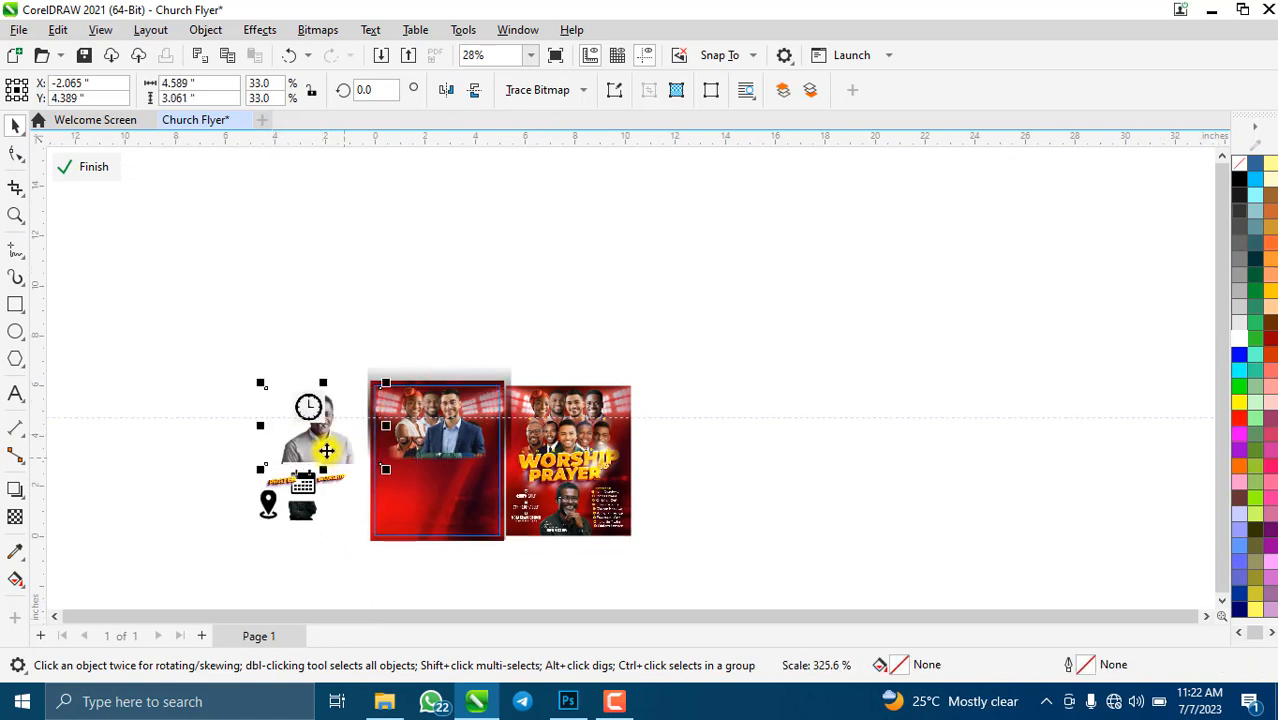
drag(322, 428, 483, 432)
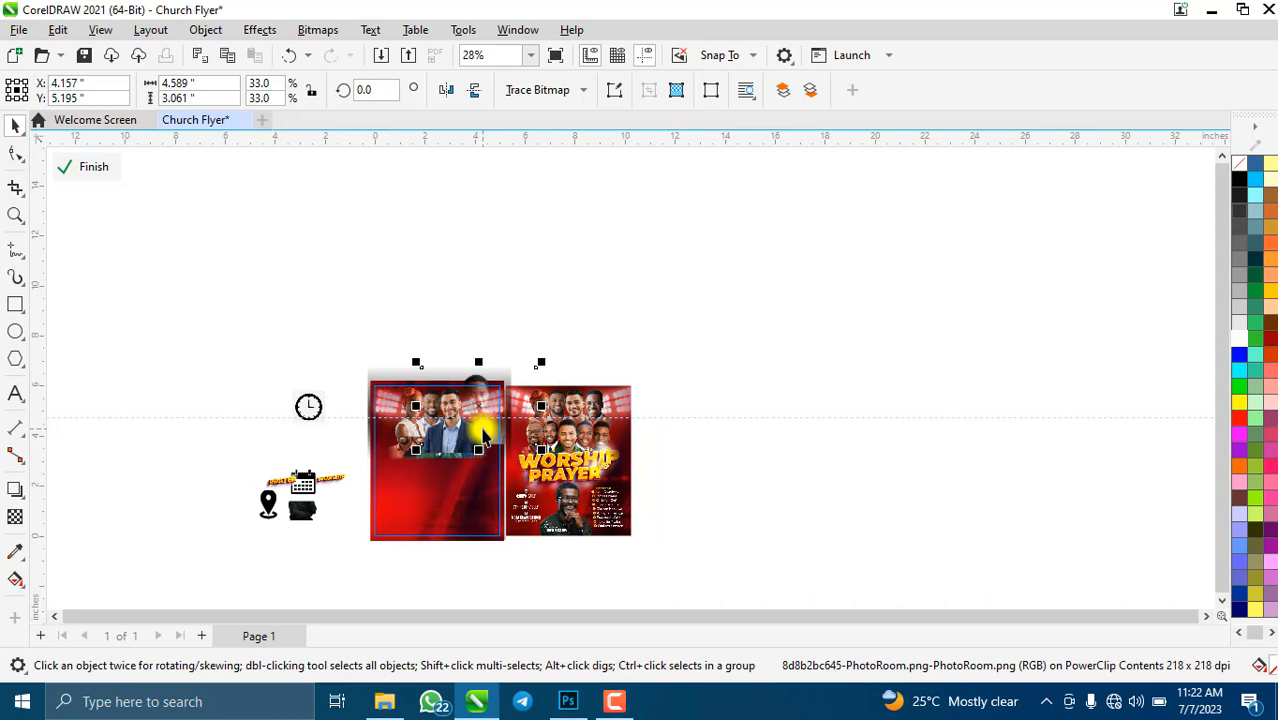
scroll(485, 425, up, 5)
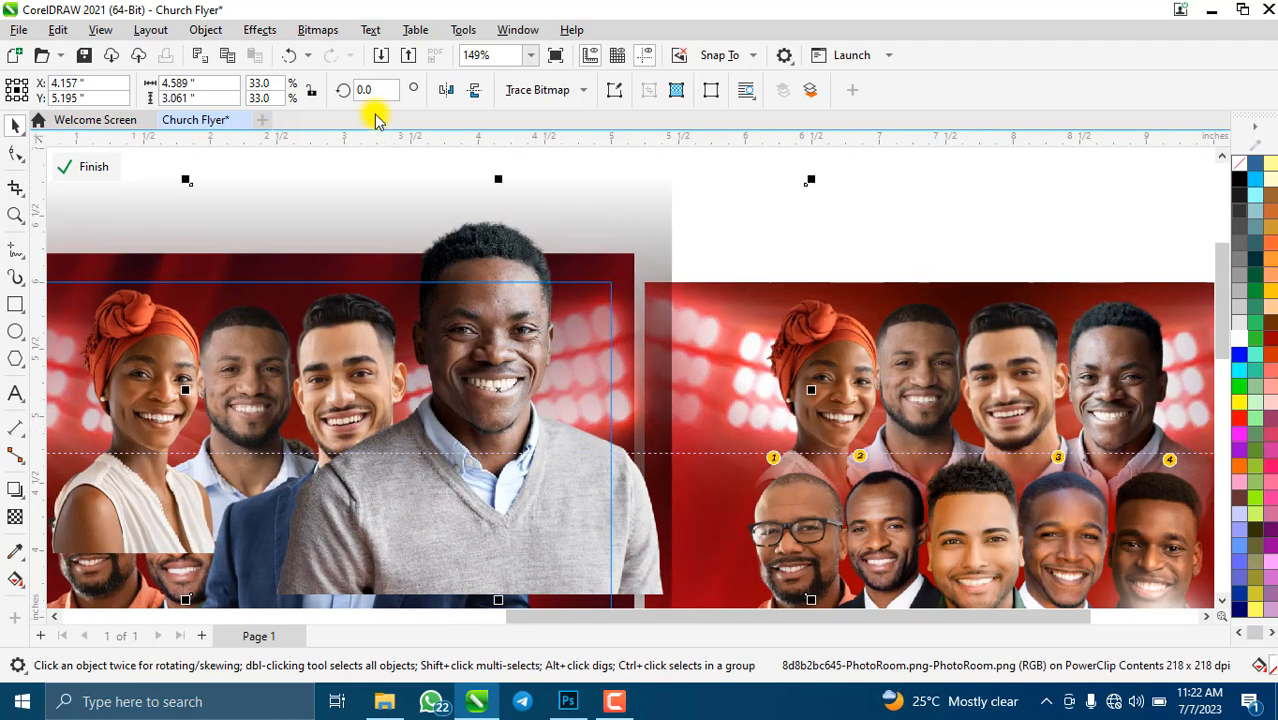
scroll(459, 288, down, 3)
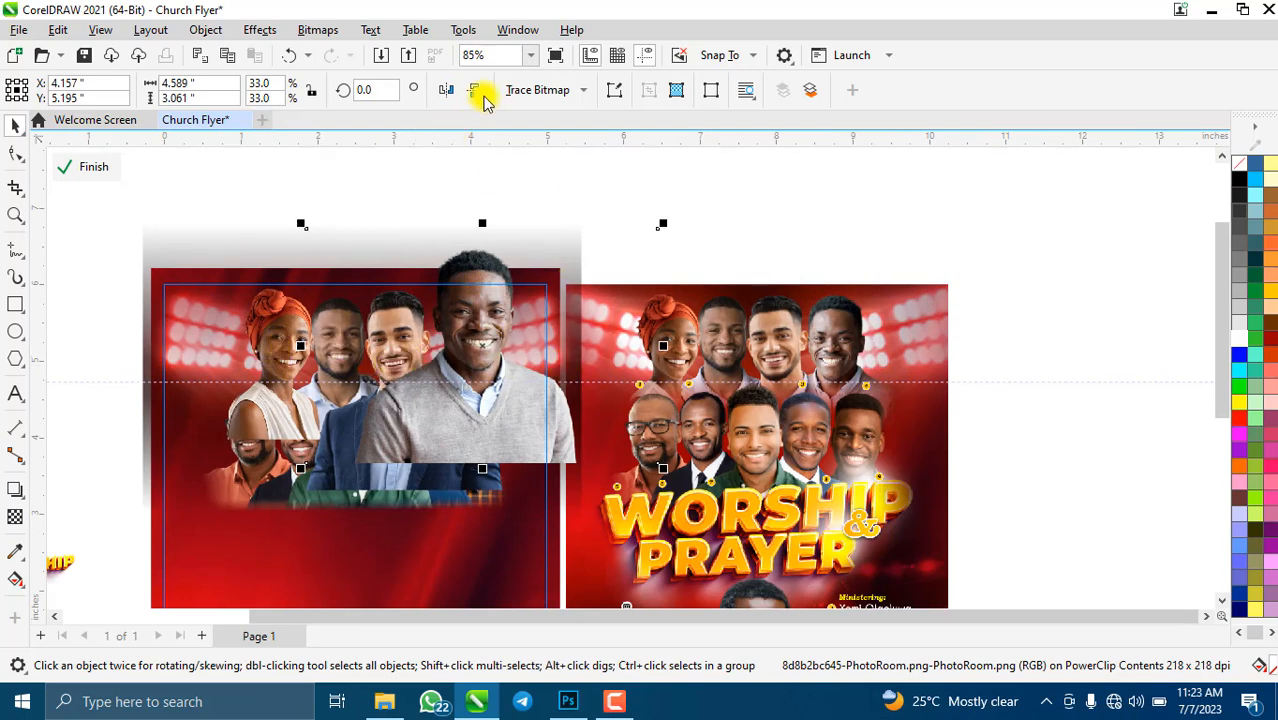
- Mirror the grey-sweater man horizontally, shrink him slightly, and position him right of the row
click(445, 89)
mouse_move(482, 380)
mouse_down()
mouse_move(491, 374)
mouse_move(477, 392)
mouse_up()
scroll(474, 388, up, 2)
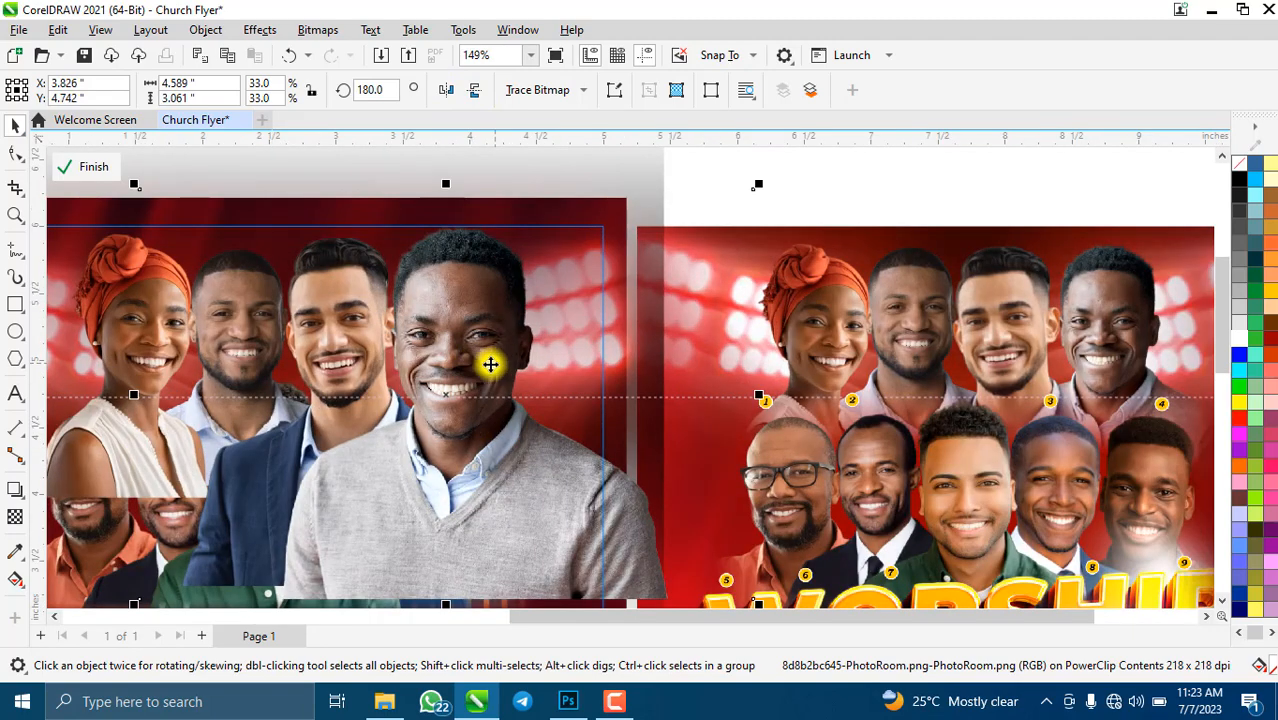
scroll(490, 363, down, 1)
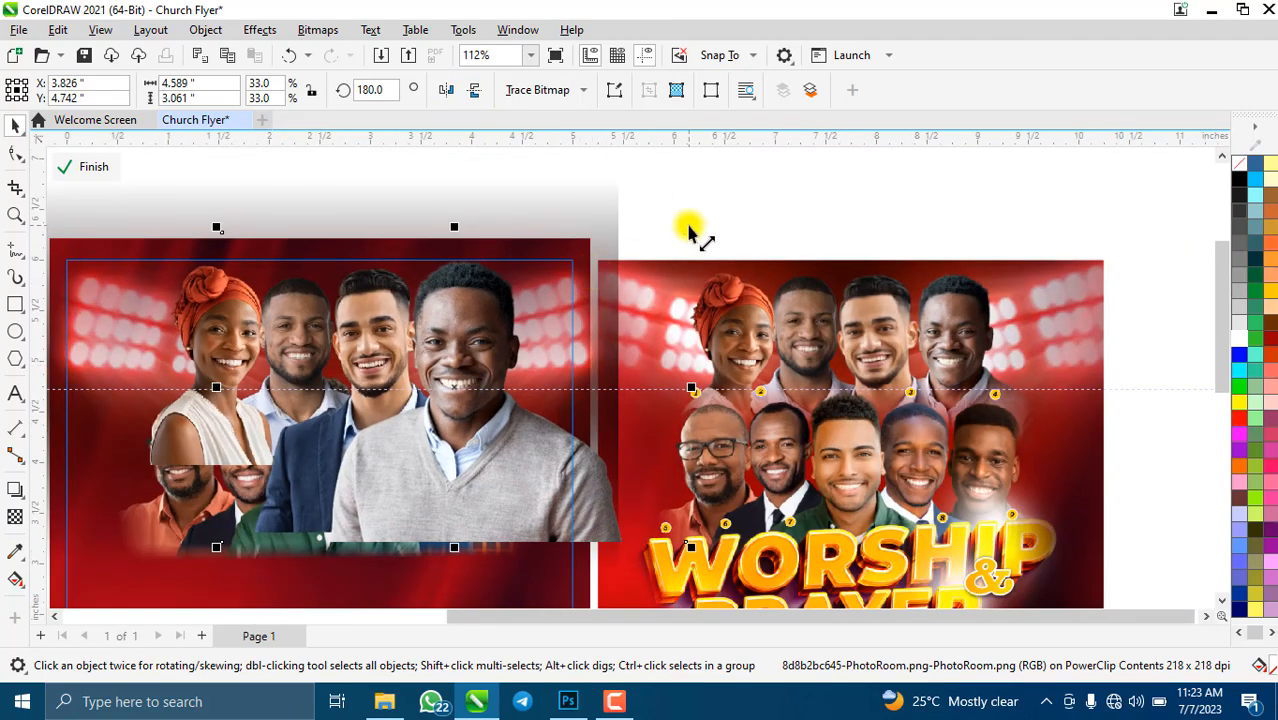
drag(688, 236, 650, 258)
drag(442, 428, 462, 416)
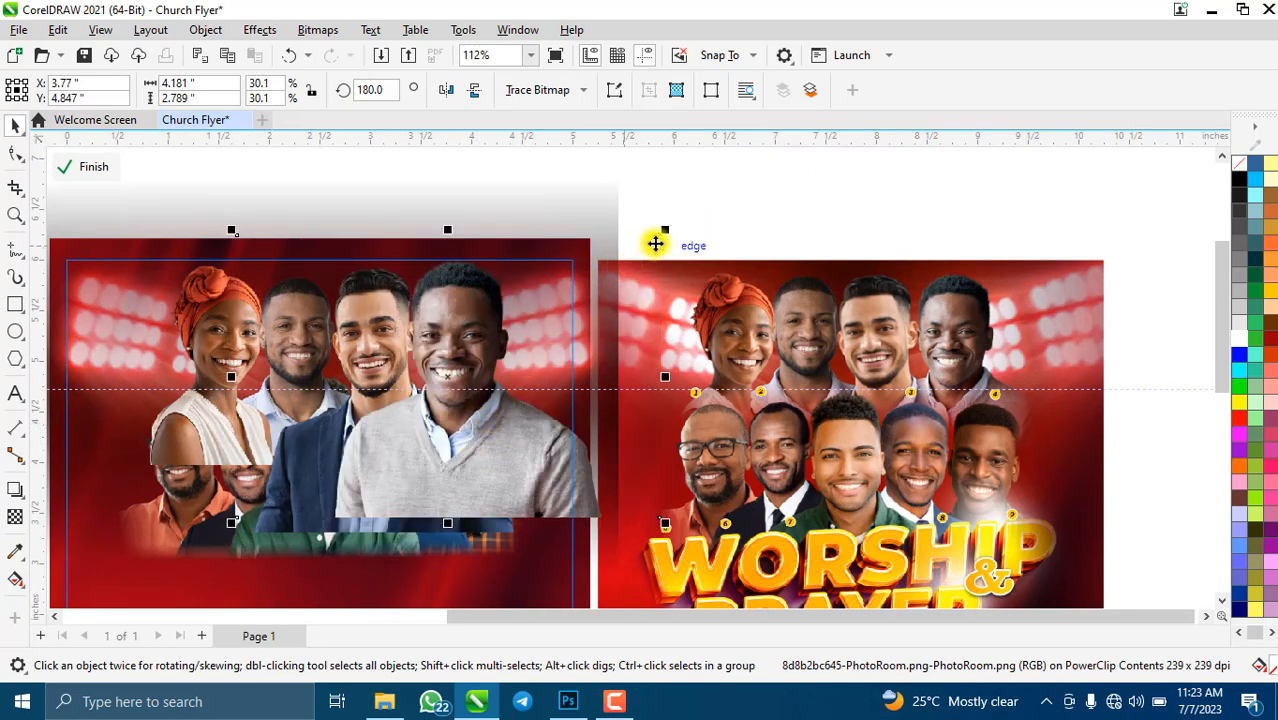
drag(665, 235, 658, 246)
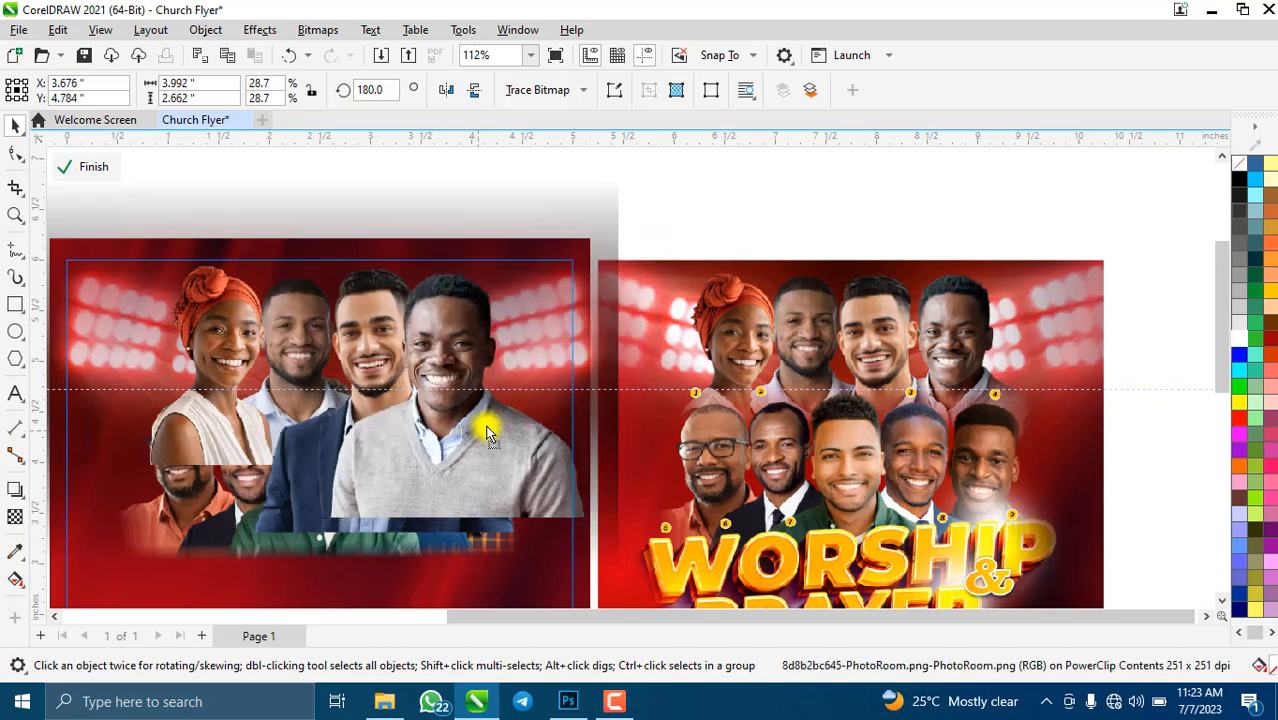
drag(485, 422, 489, 430)
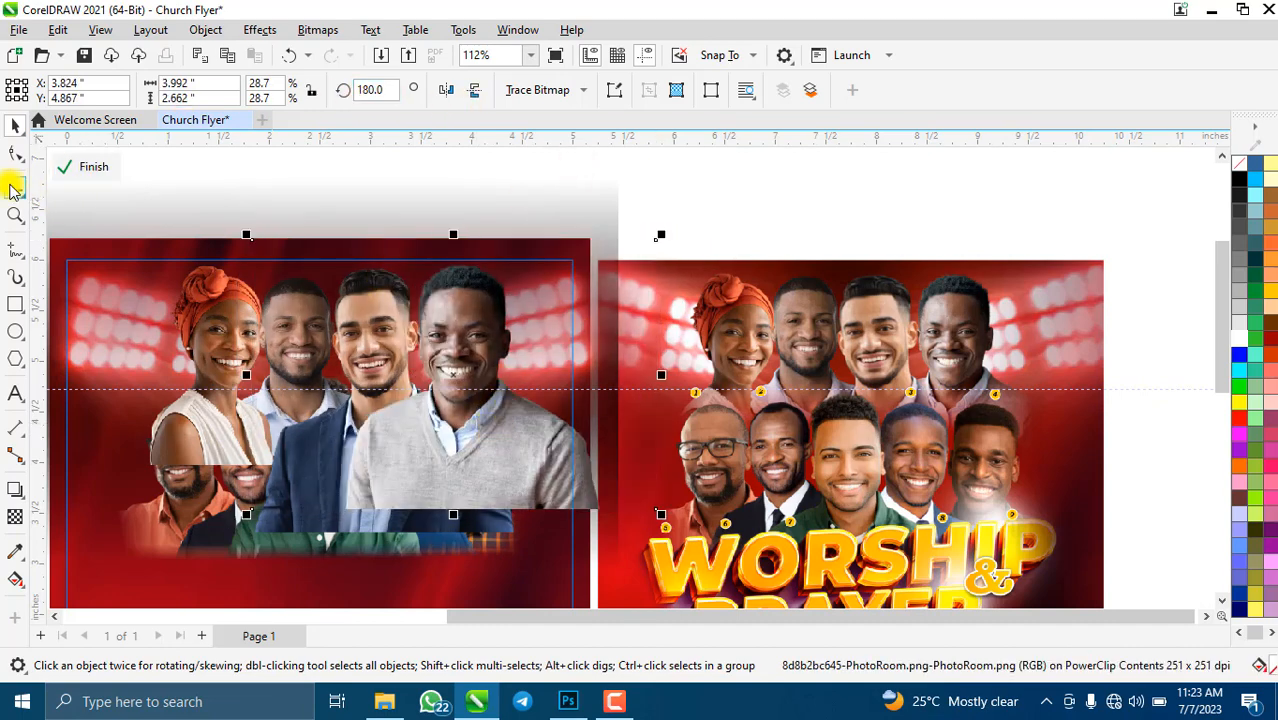
- Crop the left side off the grey-sweater photo so it no longer covers the suited man
click(15, 187)
drag(336, 248, 591, 509)
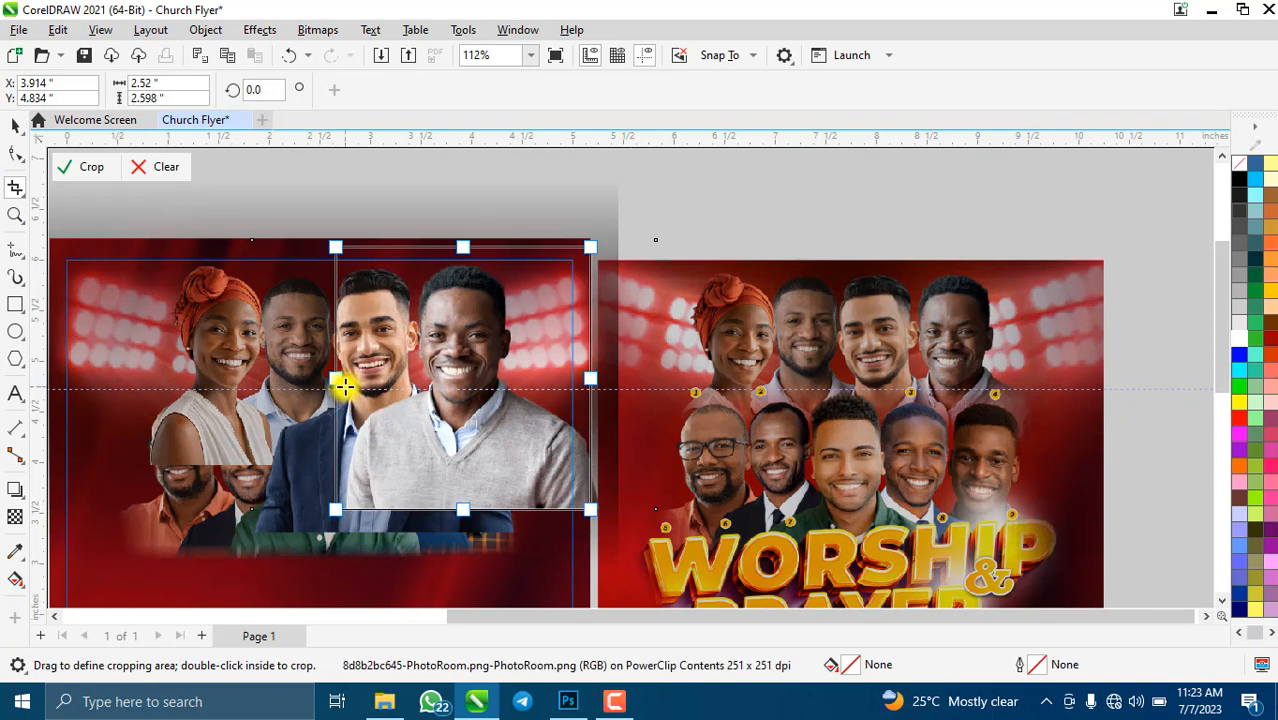
drag(345, 373, 372, 379)
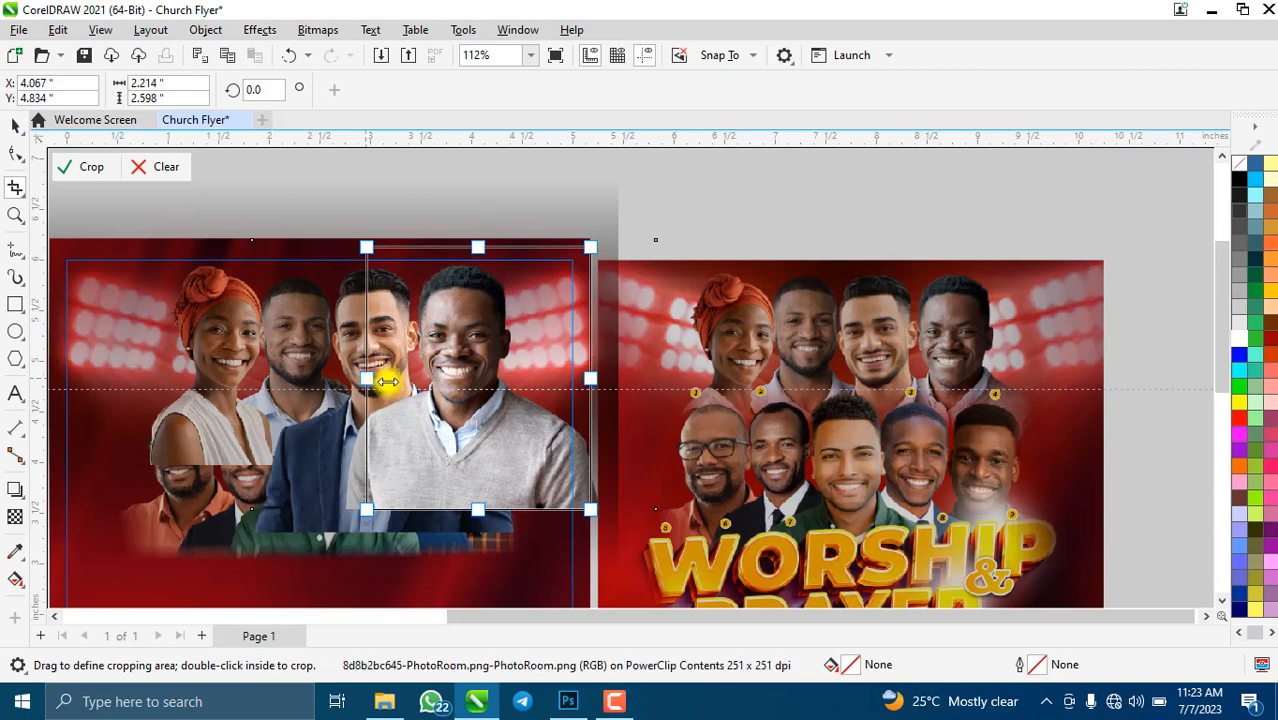
click(76, 168)
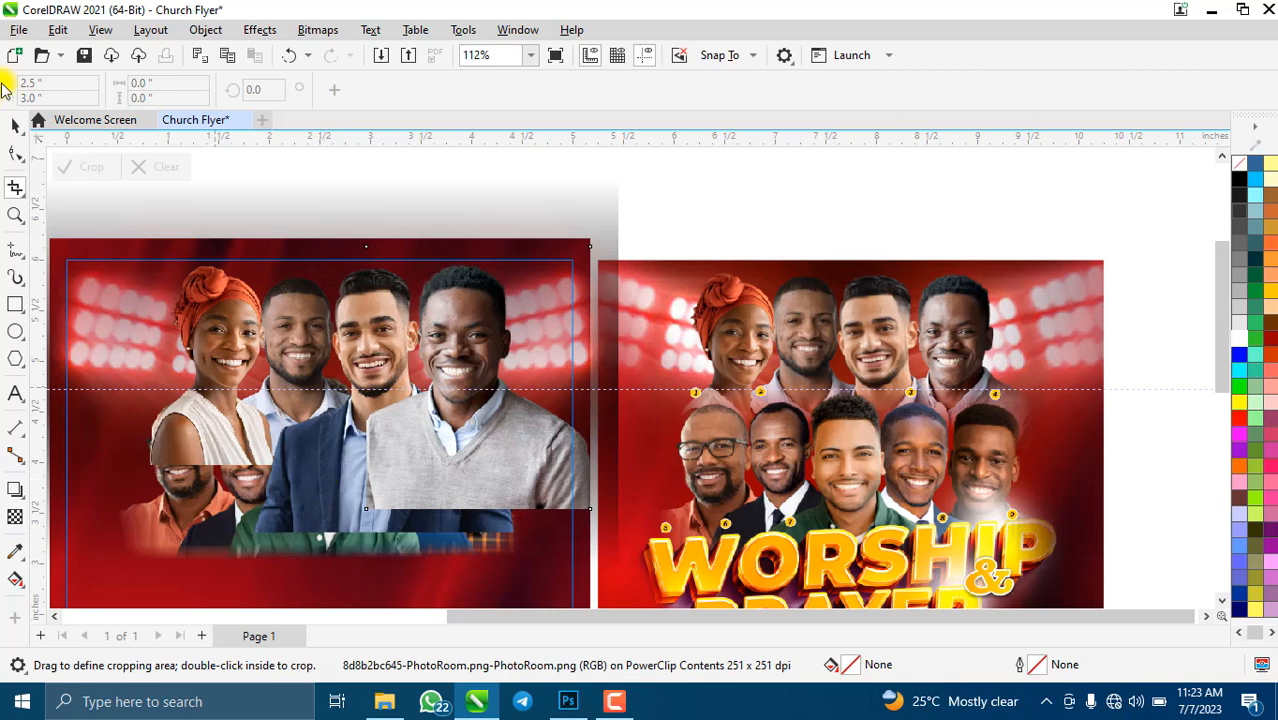
click(15, 124)
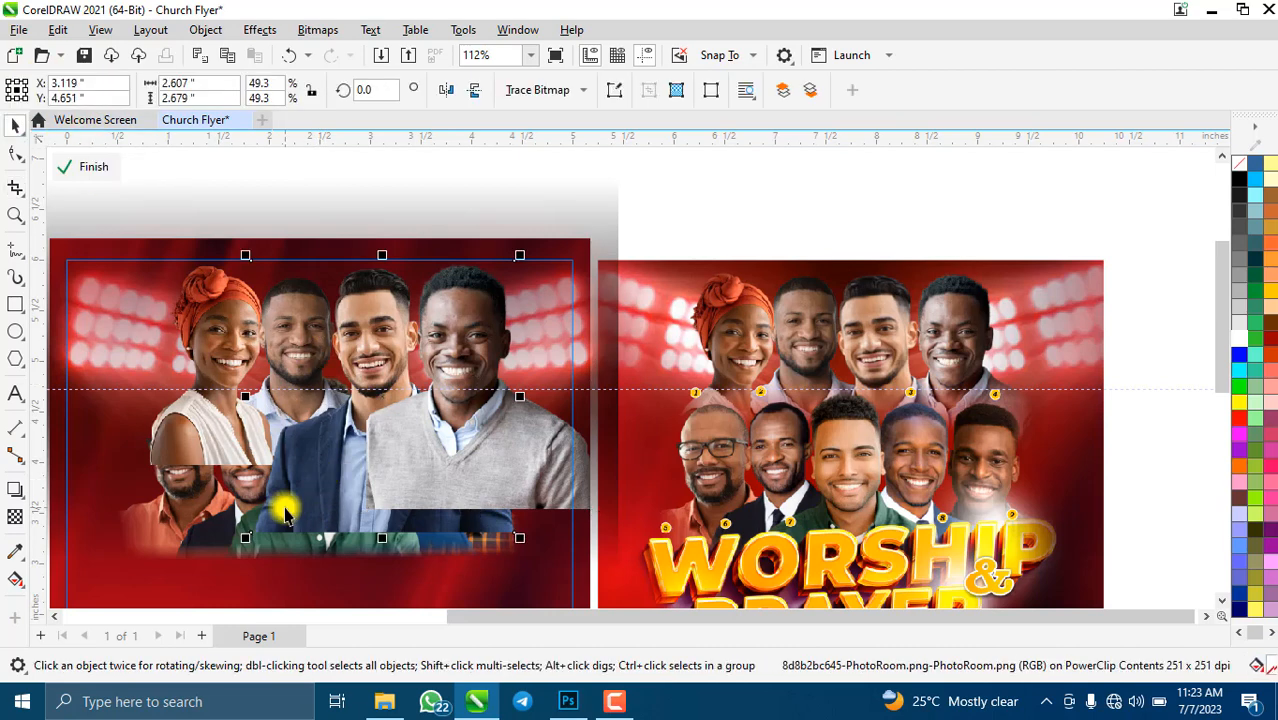
- Try the blue-suit photo's stacking order, then undo the grey-sweater crop
click(285, 512)
key(ctrl+Page_Up)
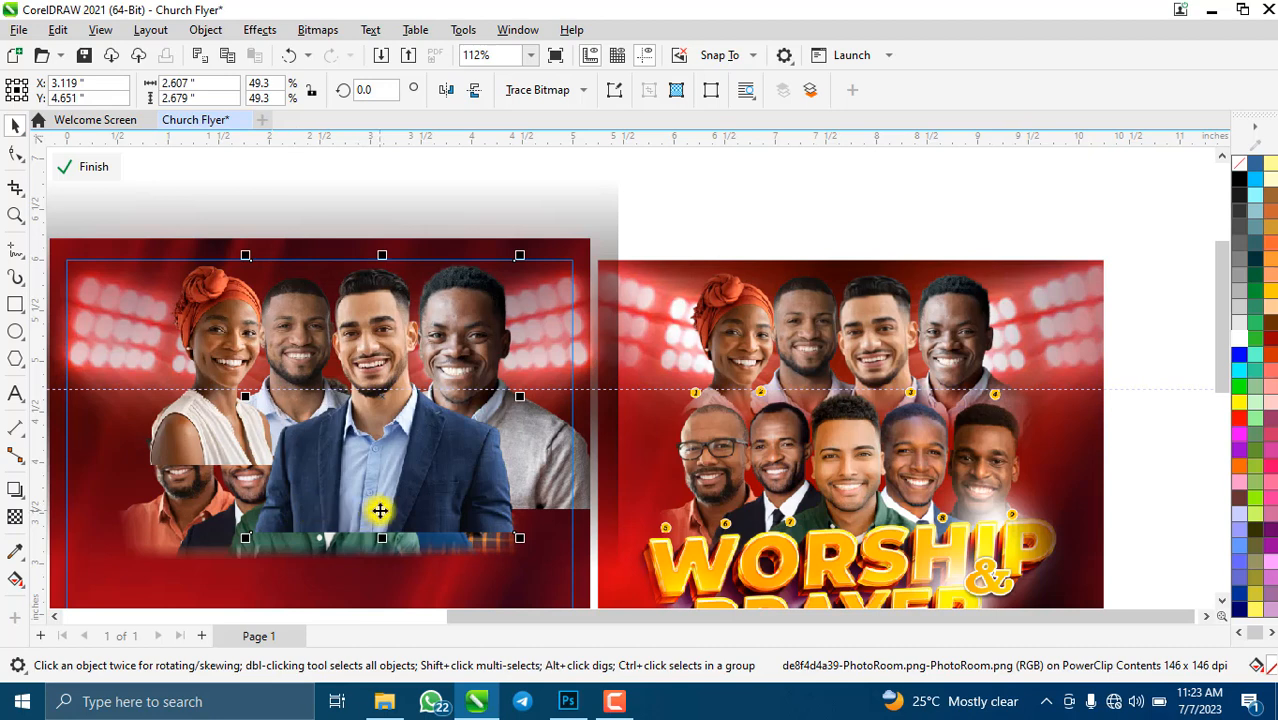
key(ctrl+Page_Down)
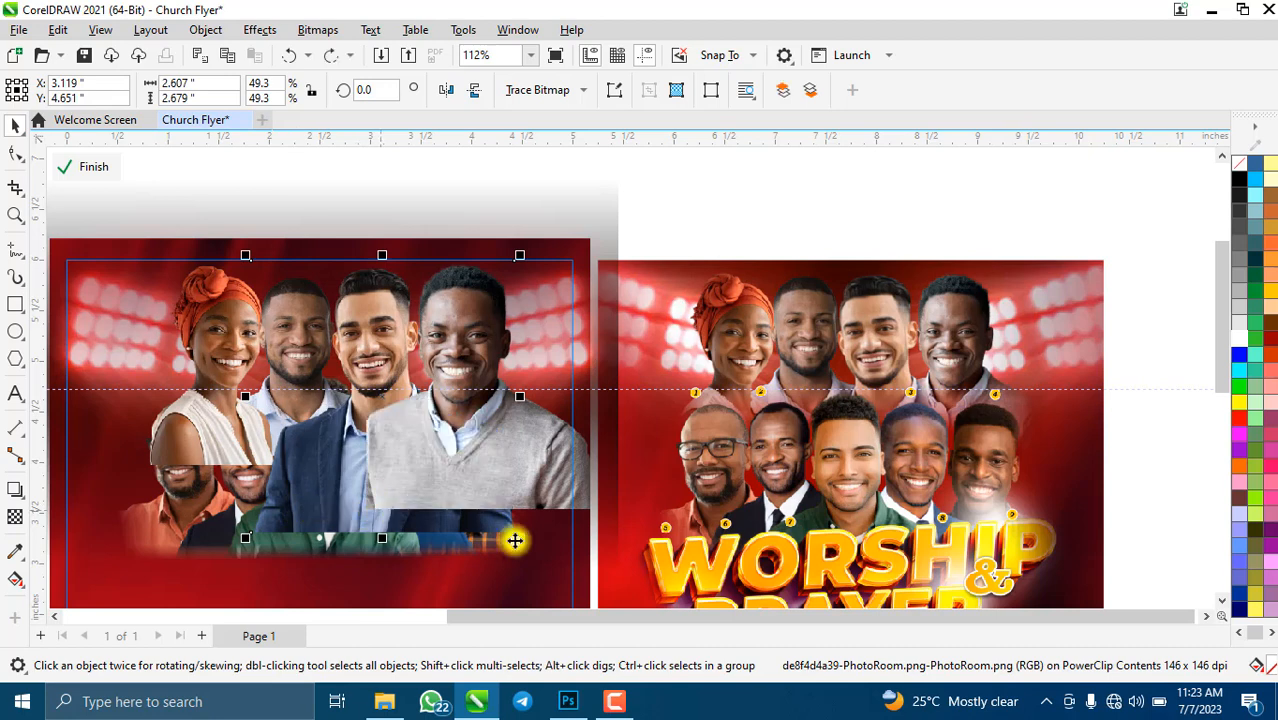
key(ctrl+z)
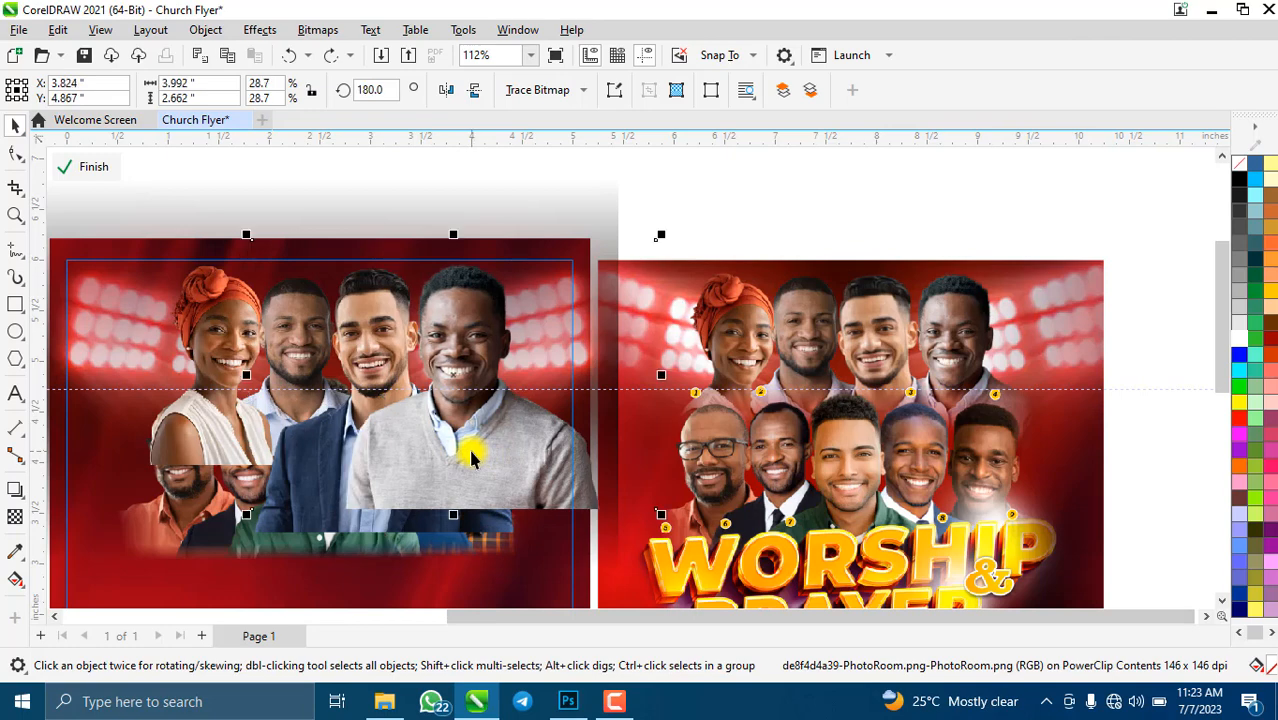
- Re-crop the grey-sweater photo, trimming its left and right sides
click(14, 188)
drag(338, 253, 598, 510)
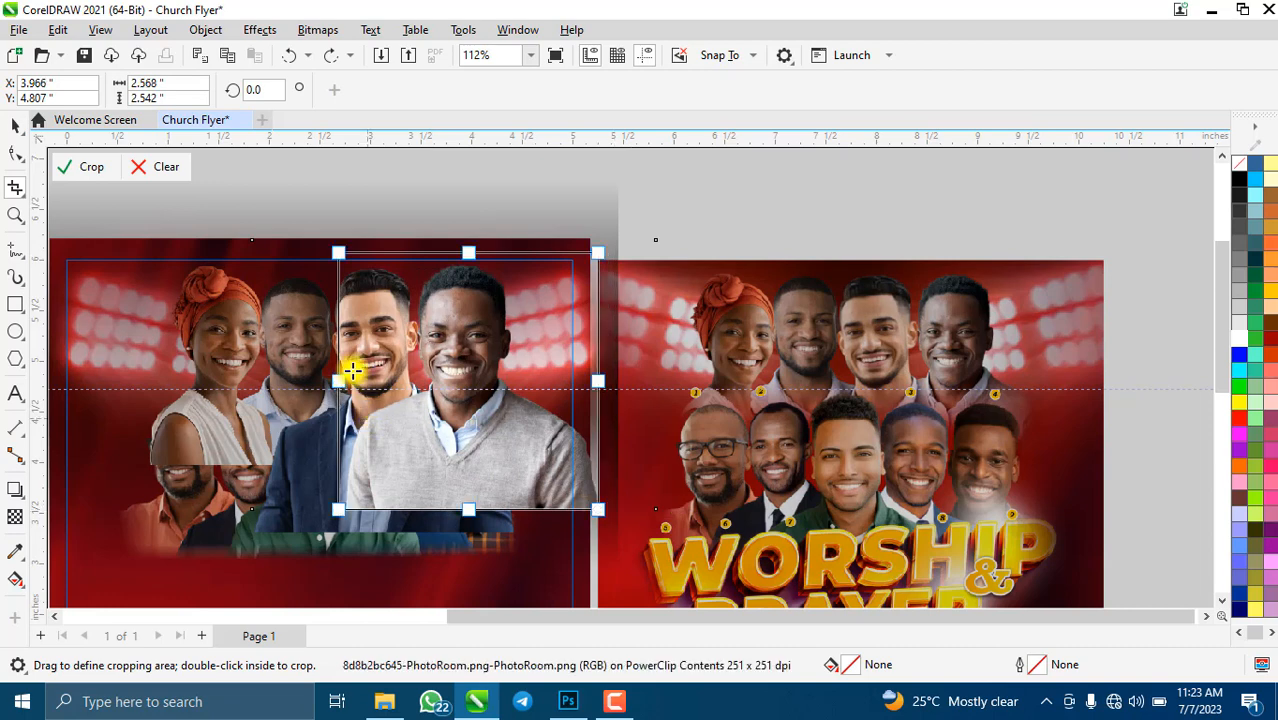
drag(340, 383, 345, 381)
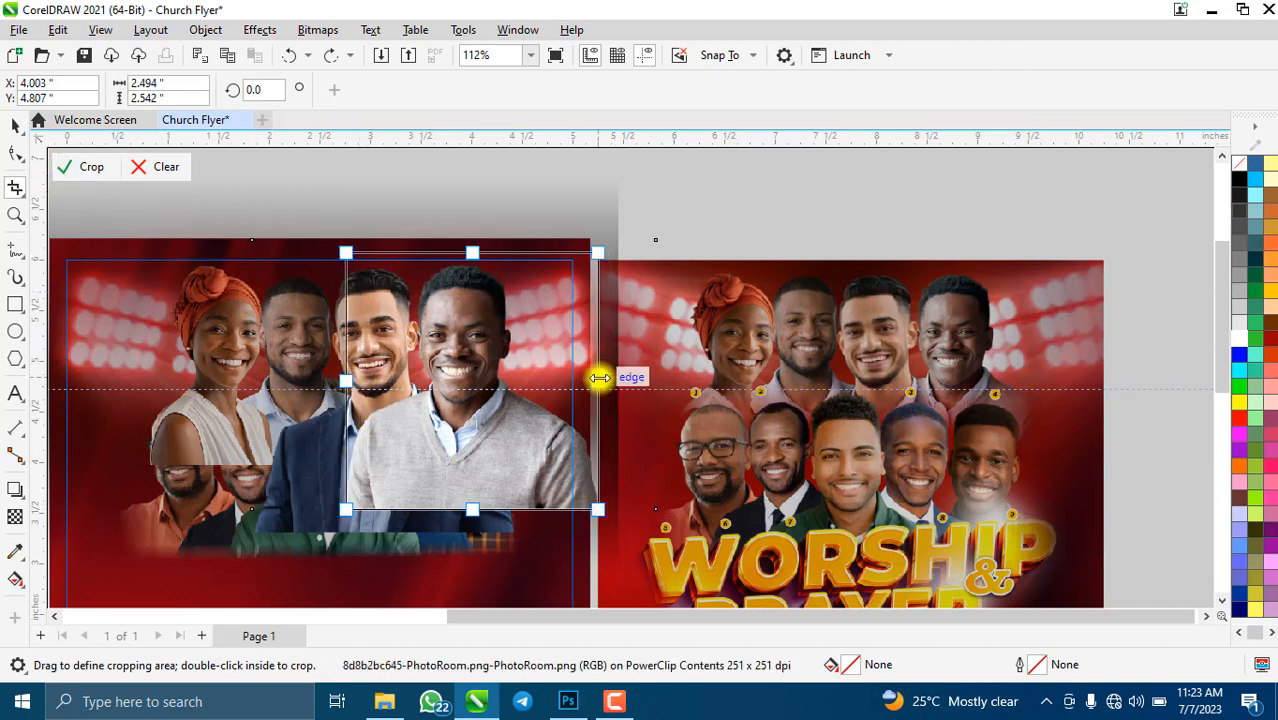
drag(594, 402, 567, 406)
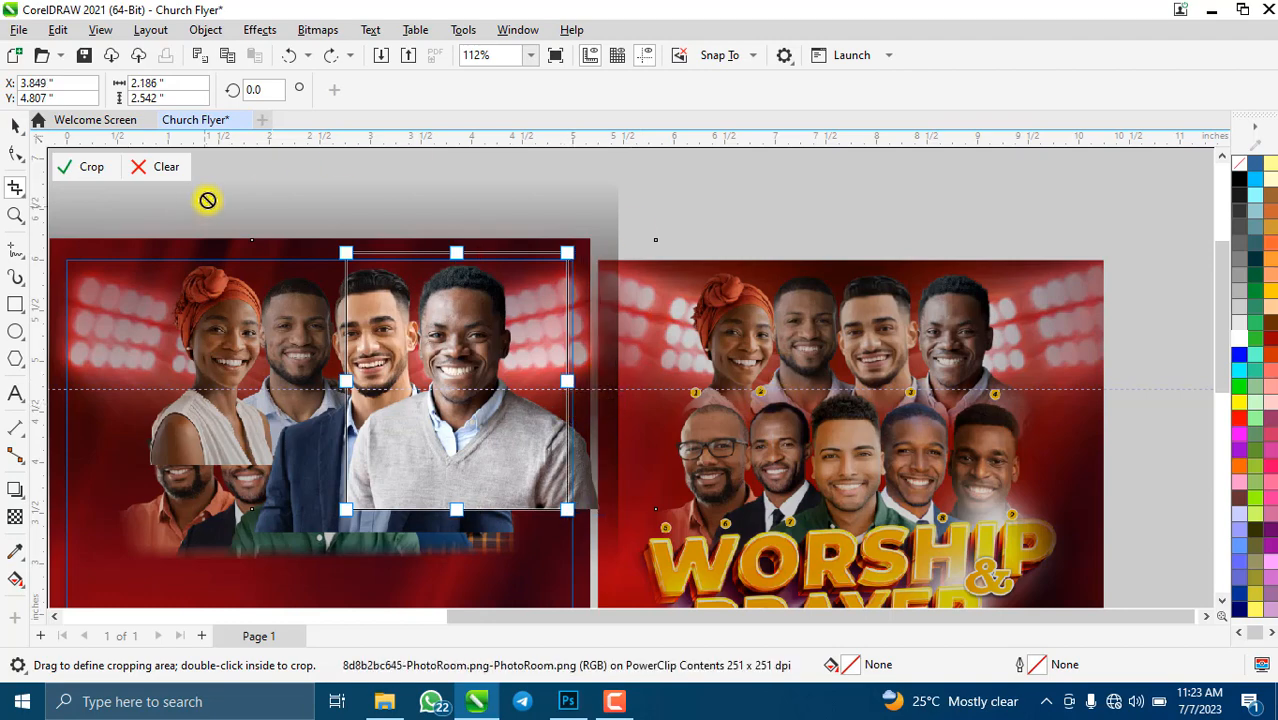
click(91, 166)
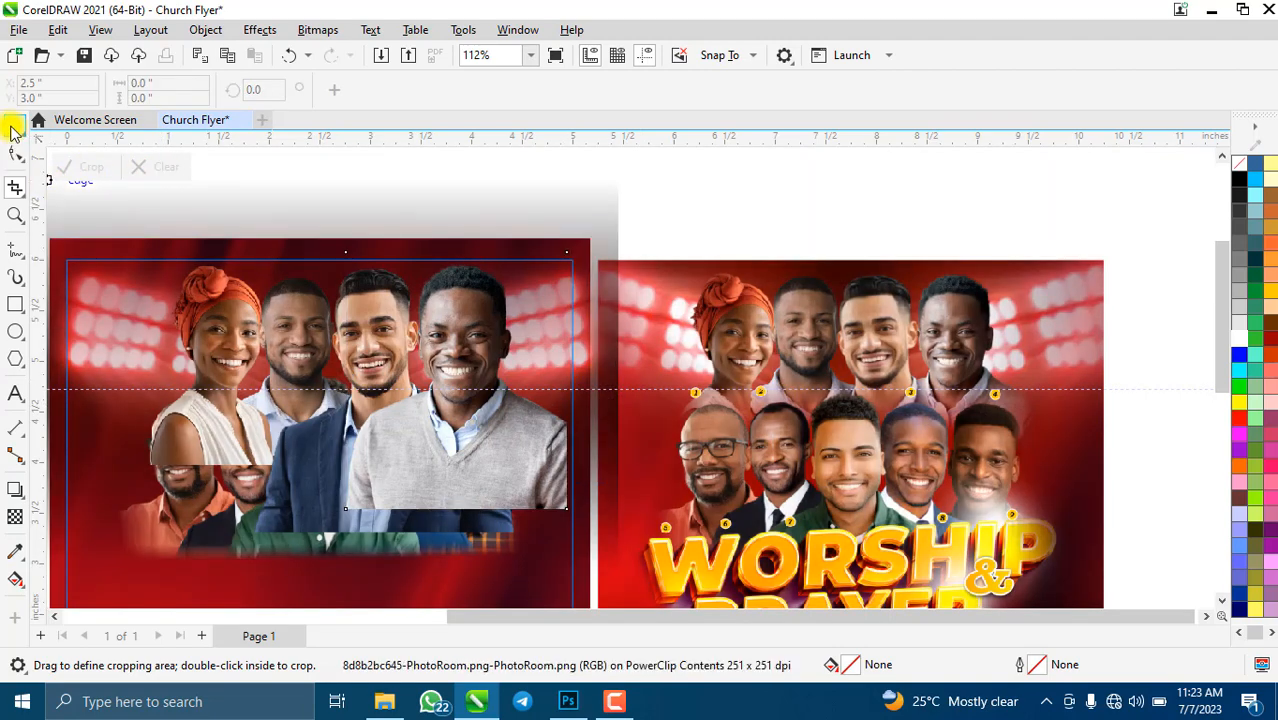
click(13, 131)
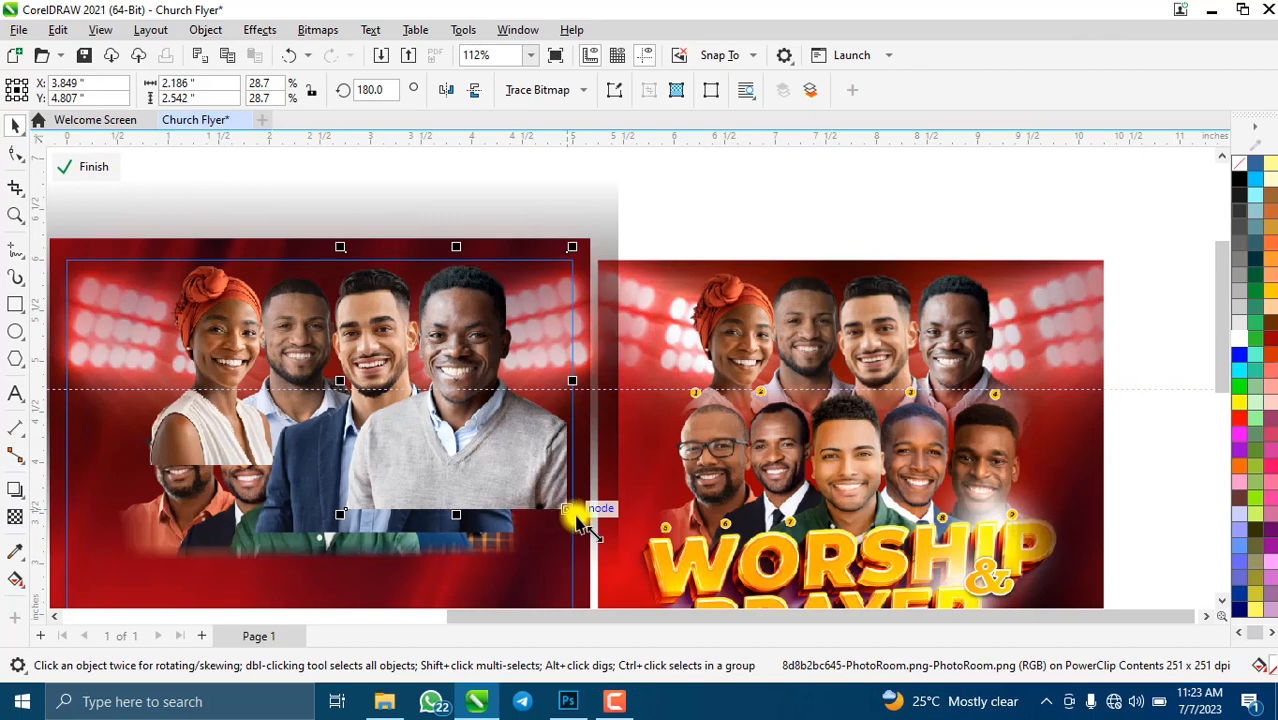
- Resize the grey-sweater man's photo to fit beside the others
drag(576, 520, 517, 451)
scroll(473, 347, down, 1)
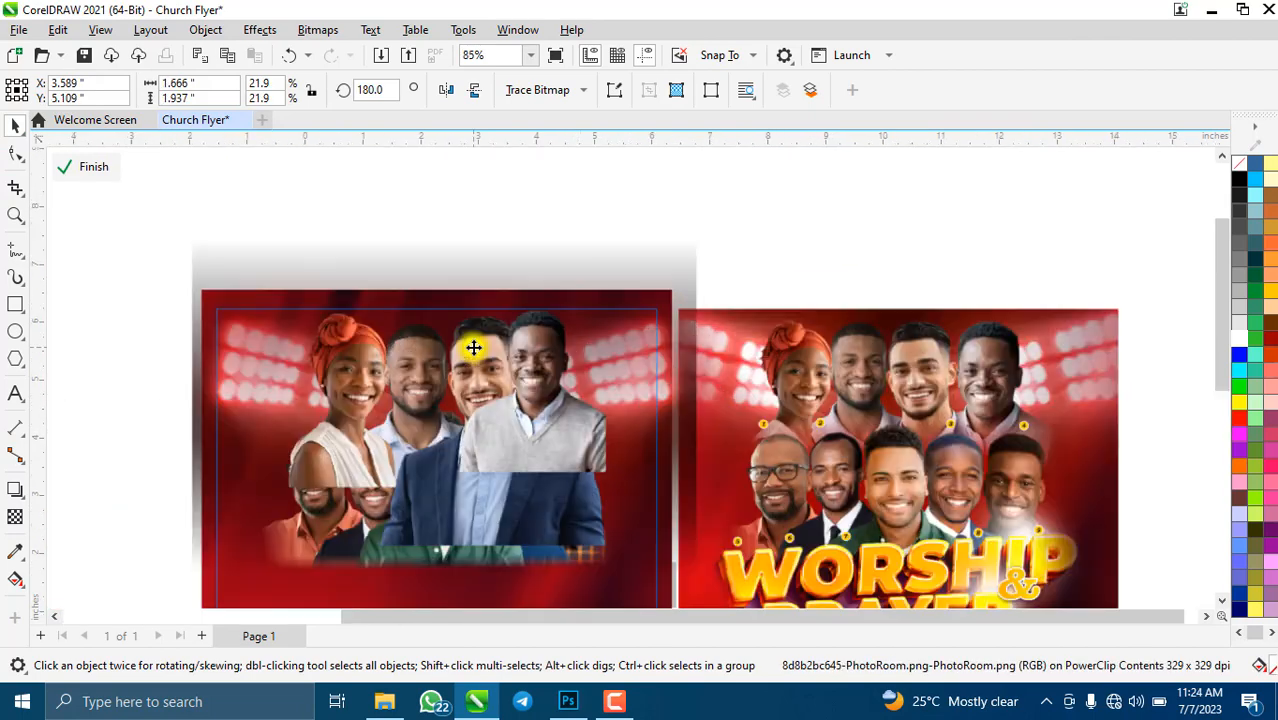
scroll(473, 347, up, 1)
drag(631, 493, 678, 550)
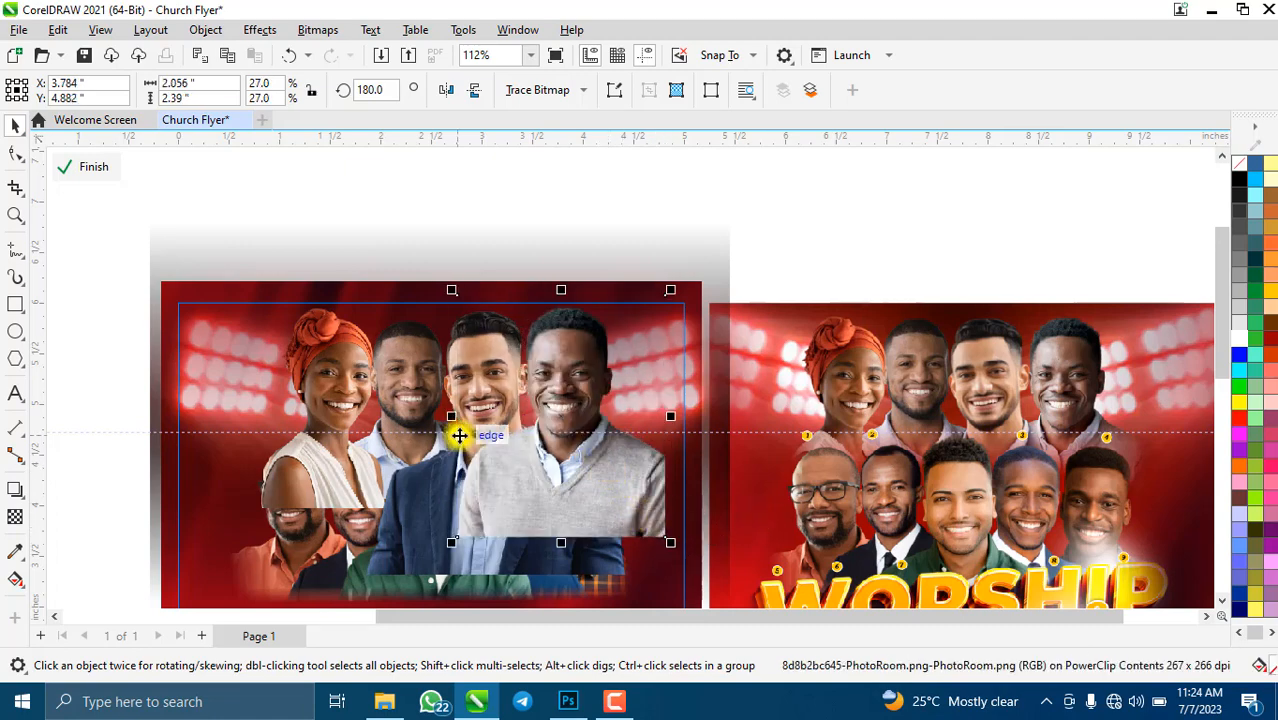
scroll(425, 375, up, 2)
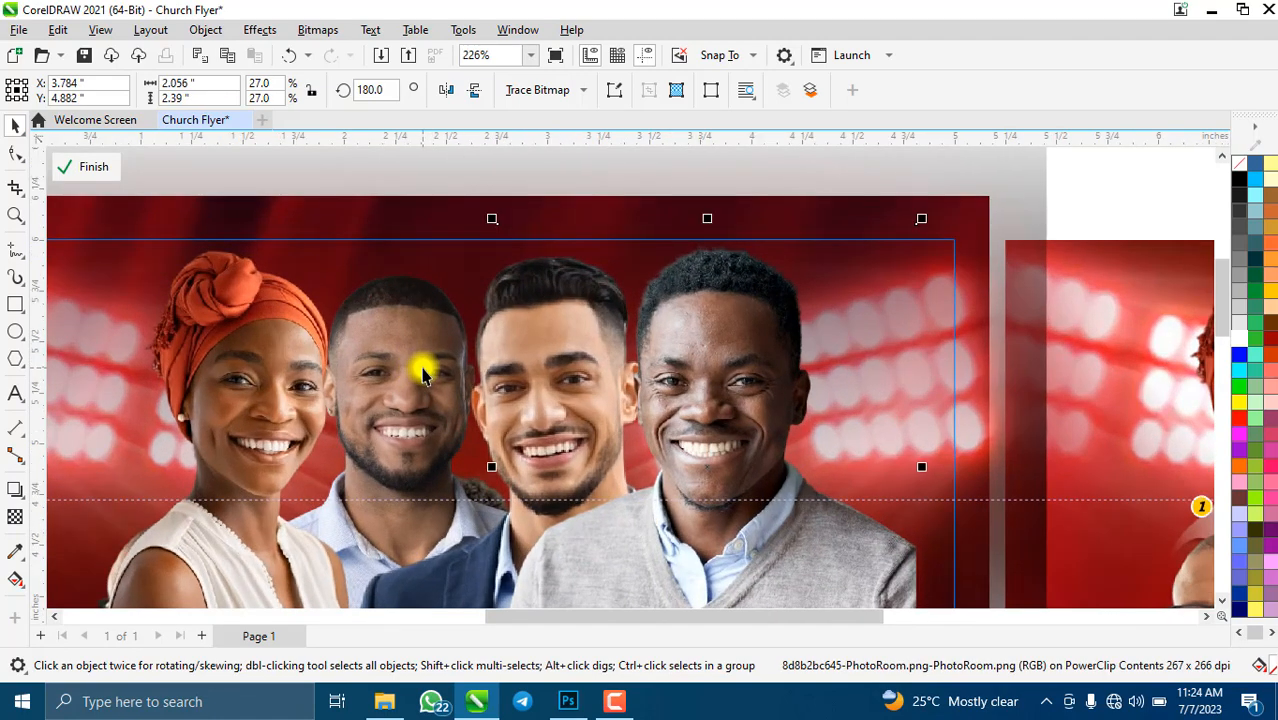
scroll(425, 375, down, 2)
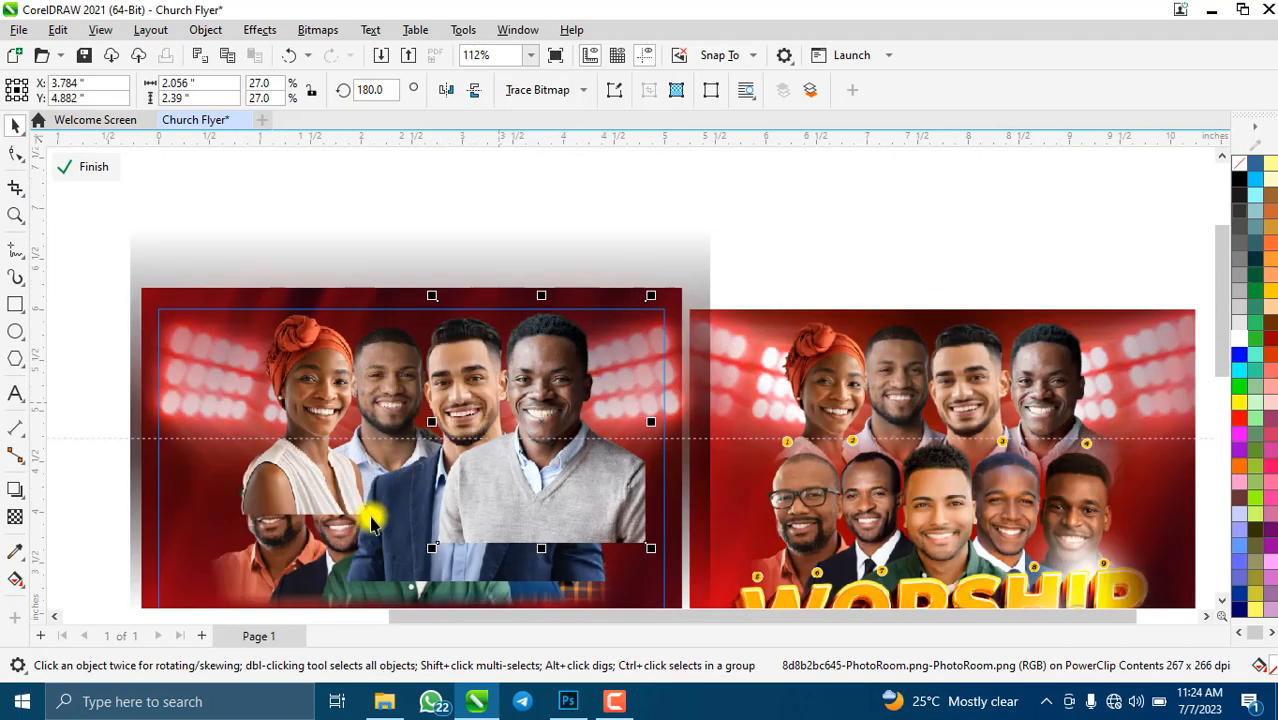
- Scale the blue-suit photo slightly larger and reposition and slightly enlarge the woman's photo
click(503, 393)
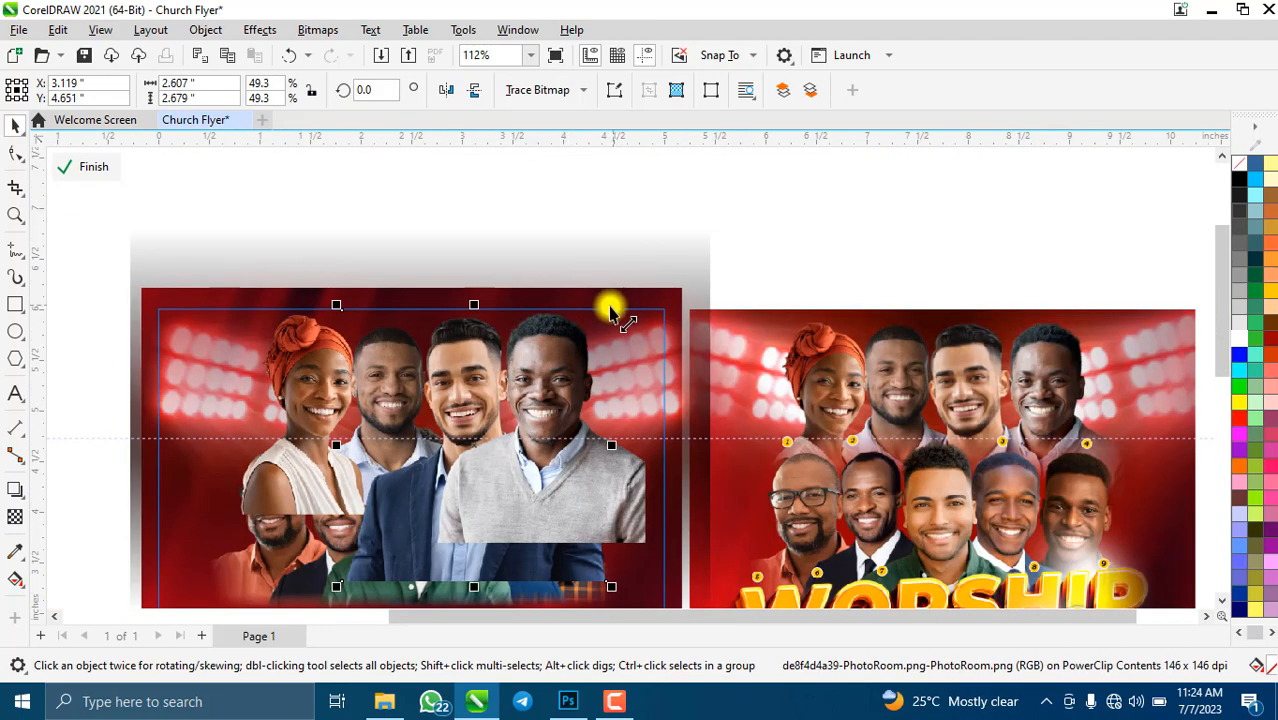
mouse_move(610, 312)
mouse_down()
mouse_move(622, 303)
mouse_move(606, 314)
mouse_up()
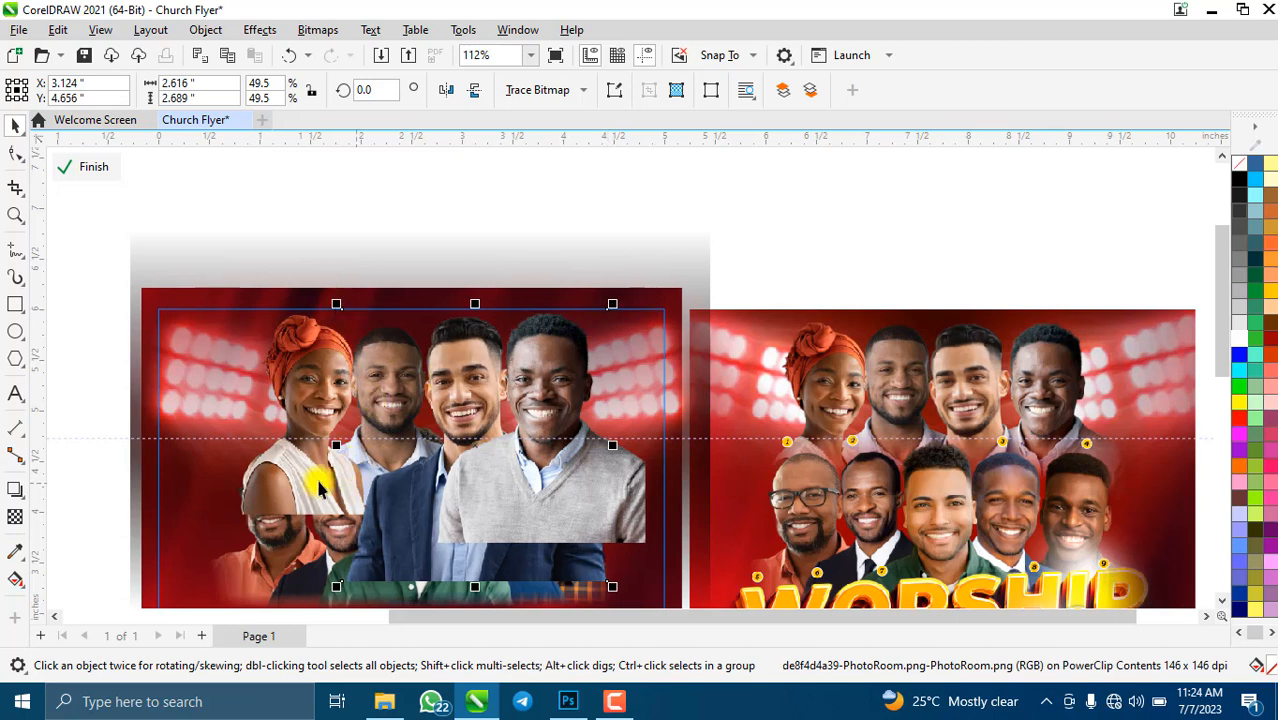
drag(320, 487, 194, 456)
click(362, 428)
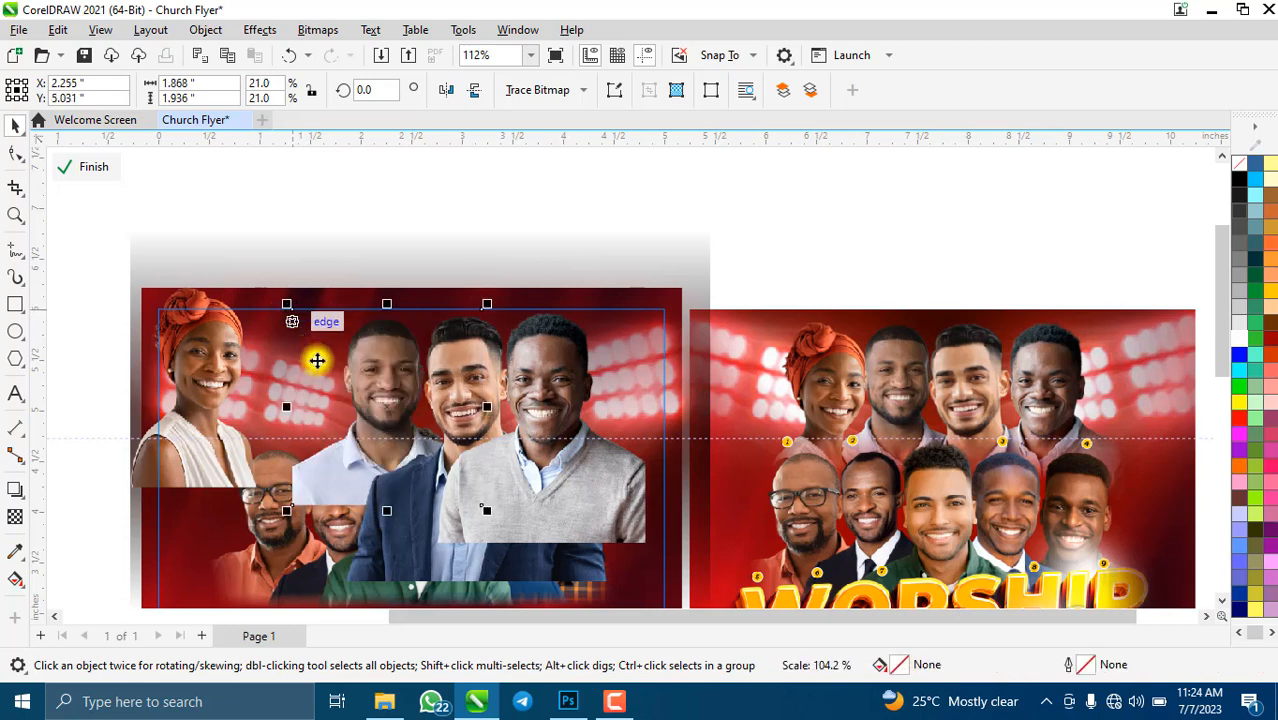
click(199, 441)
drag(199, 441, 299, 469)
mouse_move(370, 312)
mouse_down()
mouse_move(379, 291)
mouse_move(374, 306)
mouse_up()
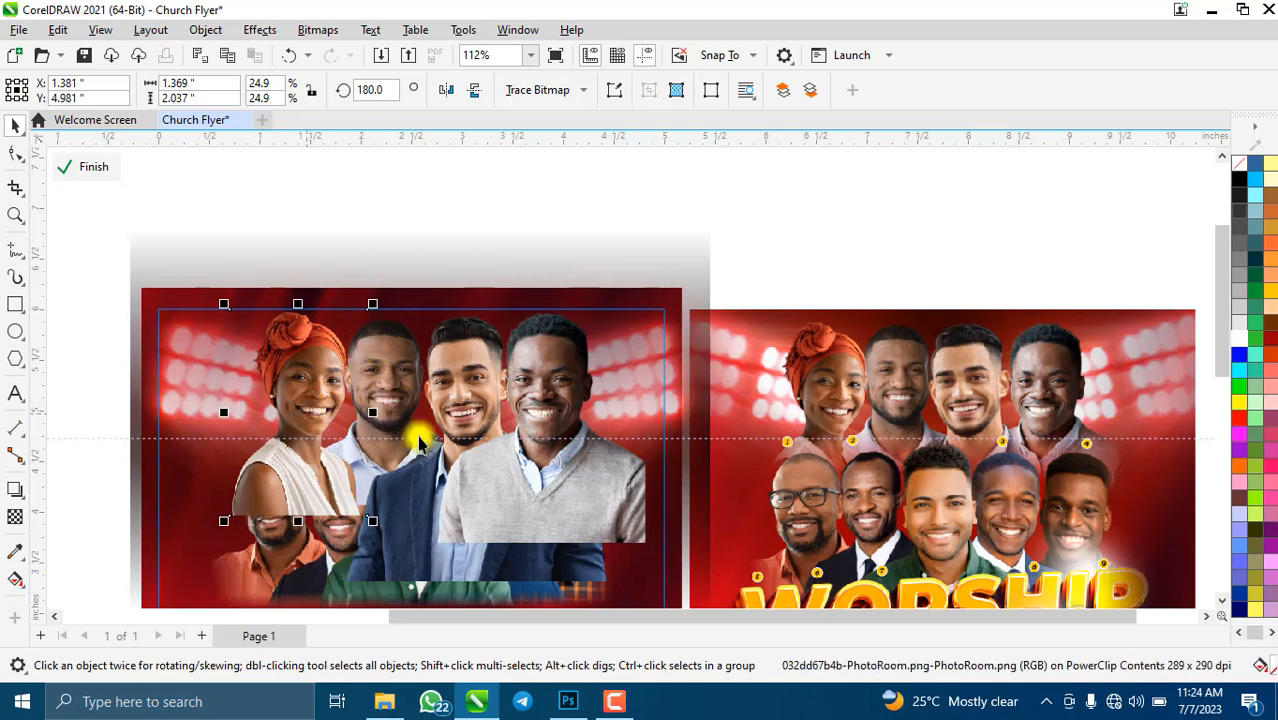
- Nudge the grey-sweater photo and send it back behind the blue-suit man
click(558, 472)
drag(557, 473, 531, 464)
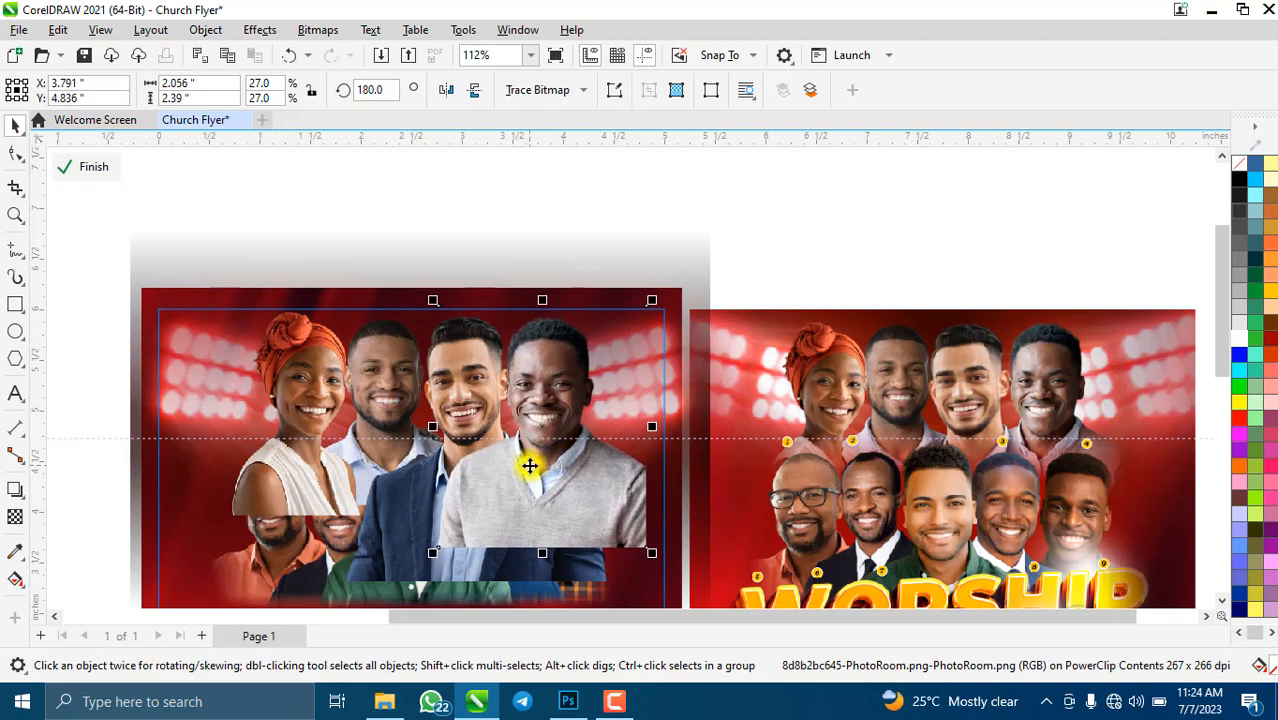
scroll(631, 434, down, 3)
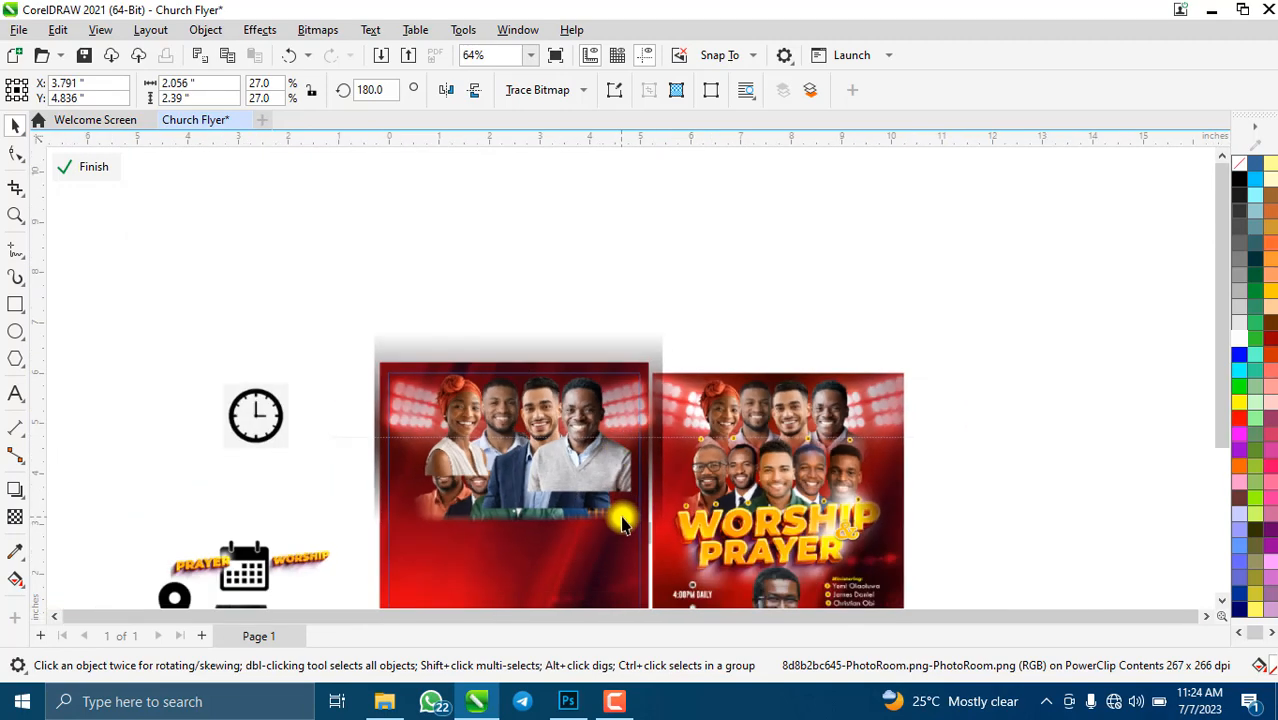
scroll(620, 512, up, 1)
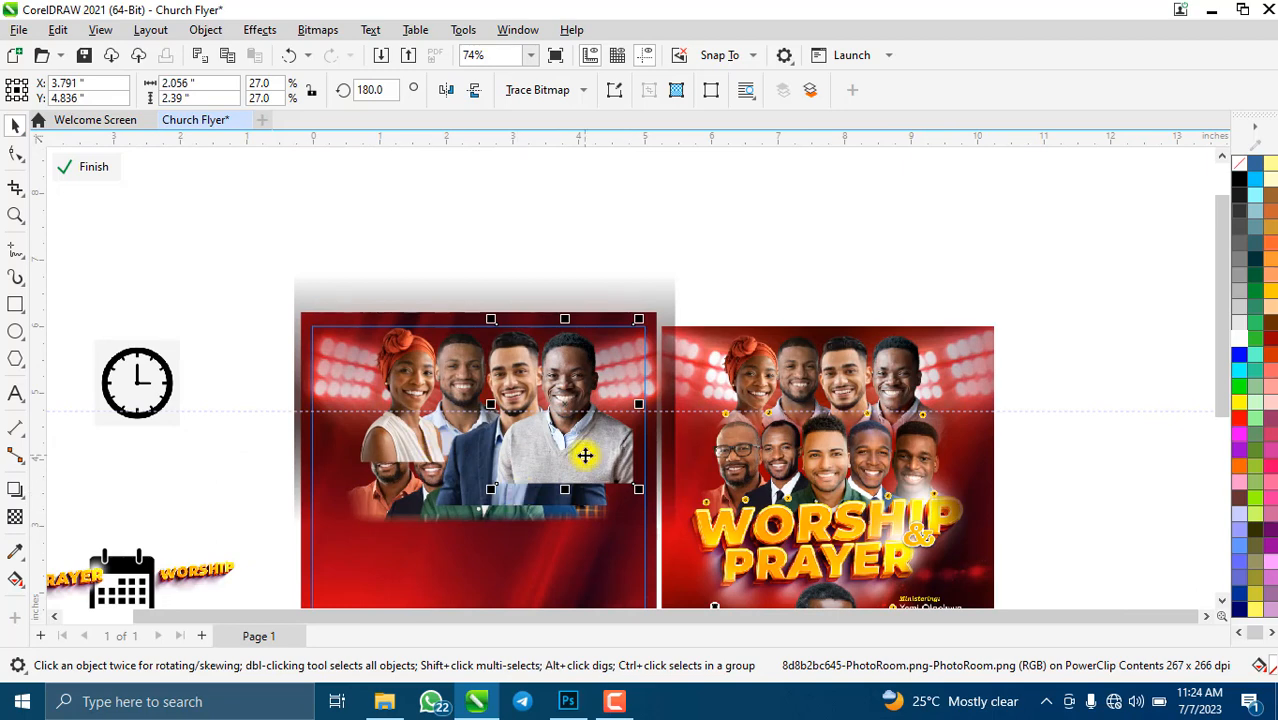
scroll(585, 456, up, 1)
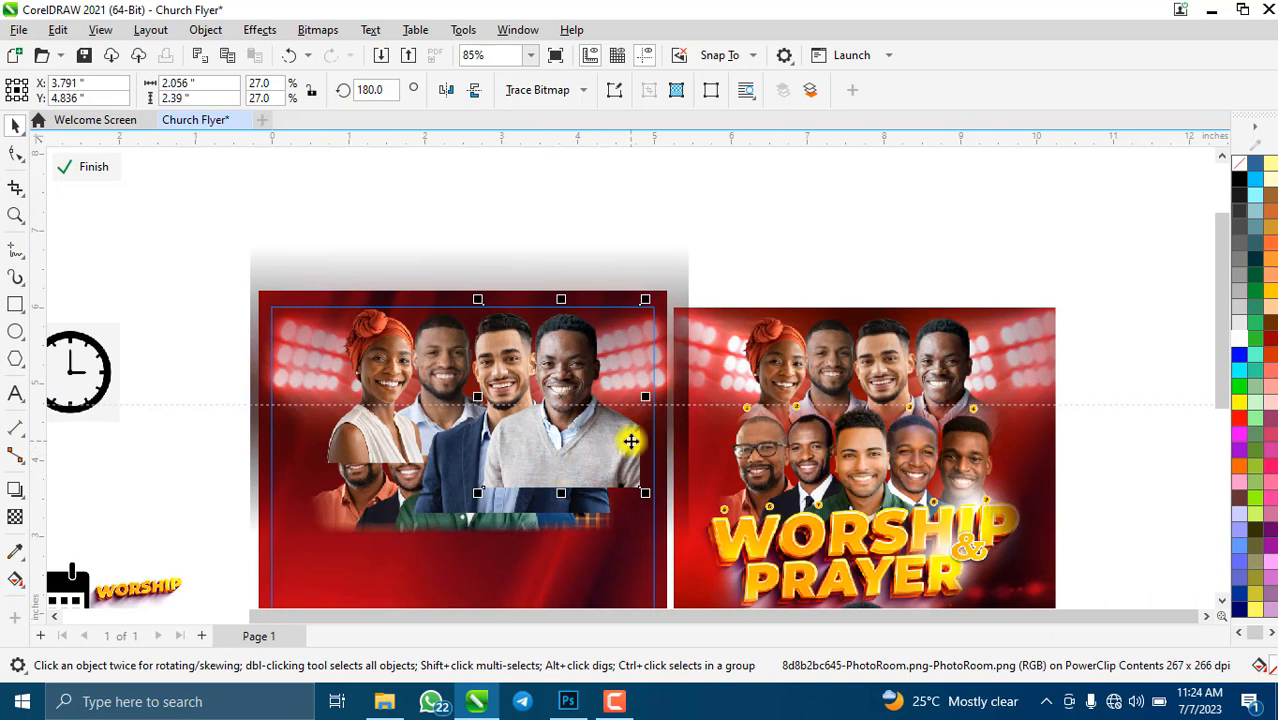
key(ctrl+Page_Down)
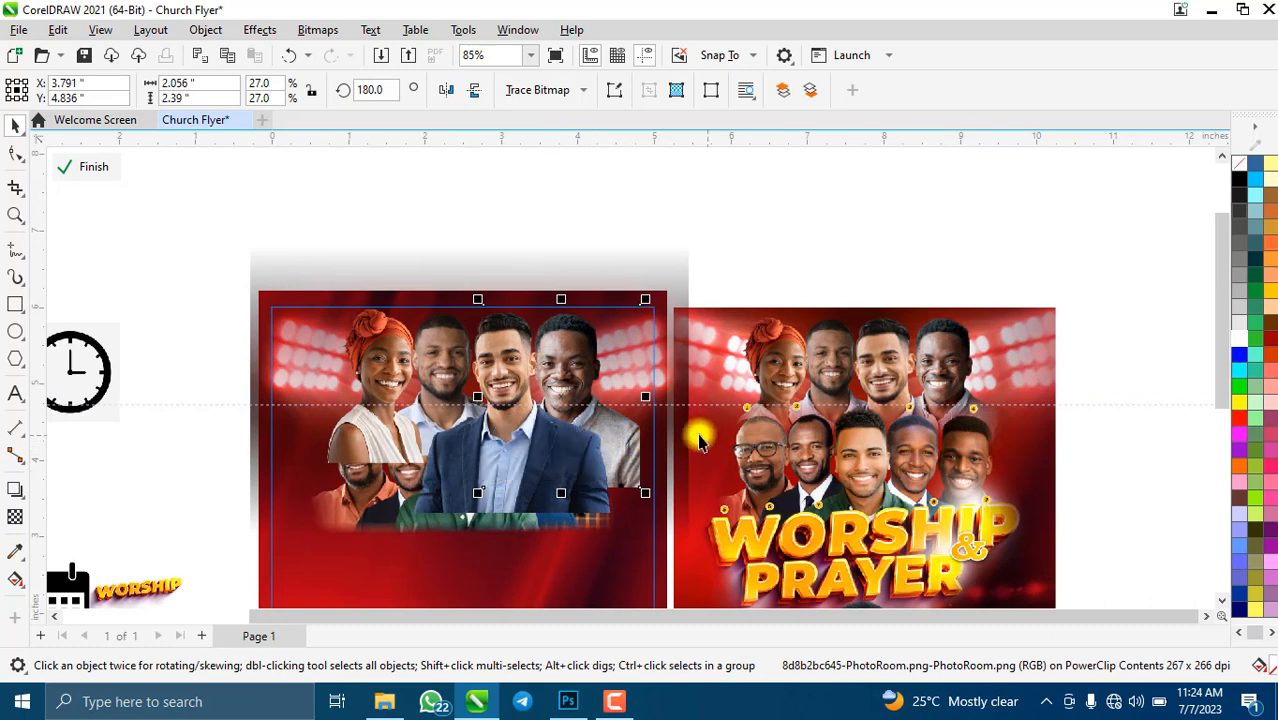
- Shrink the blue-suit photo to 47.6% and nudge it down slightly
click(510, 466)
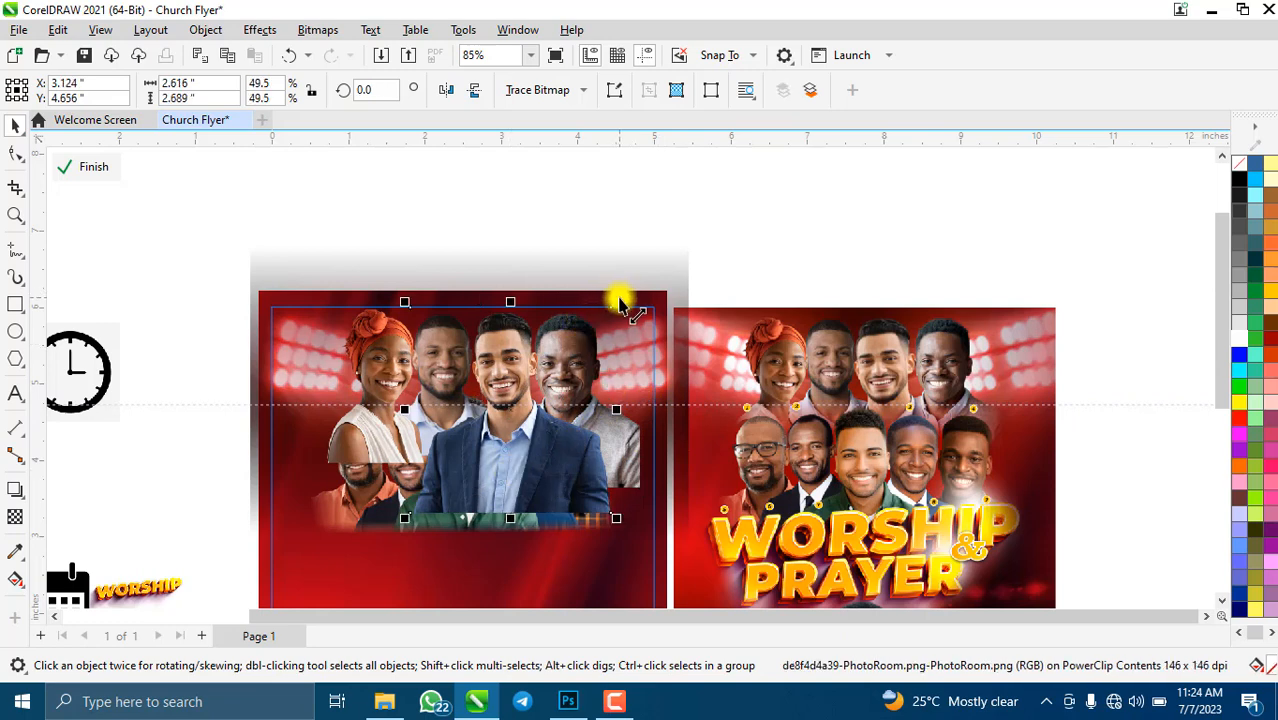
drag(620, 305, 585, 308)
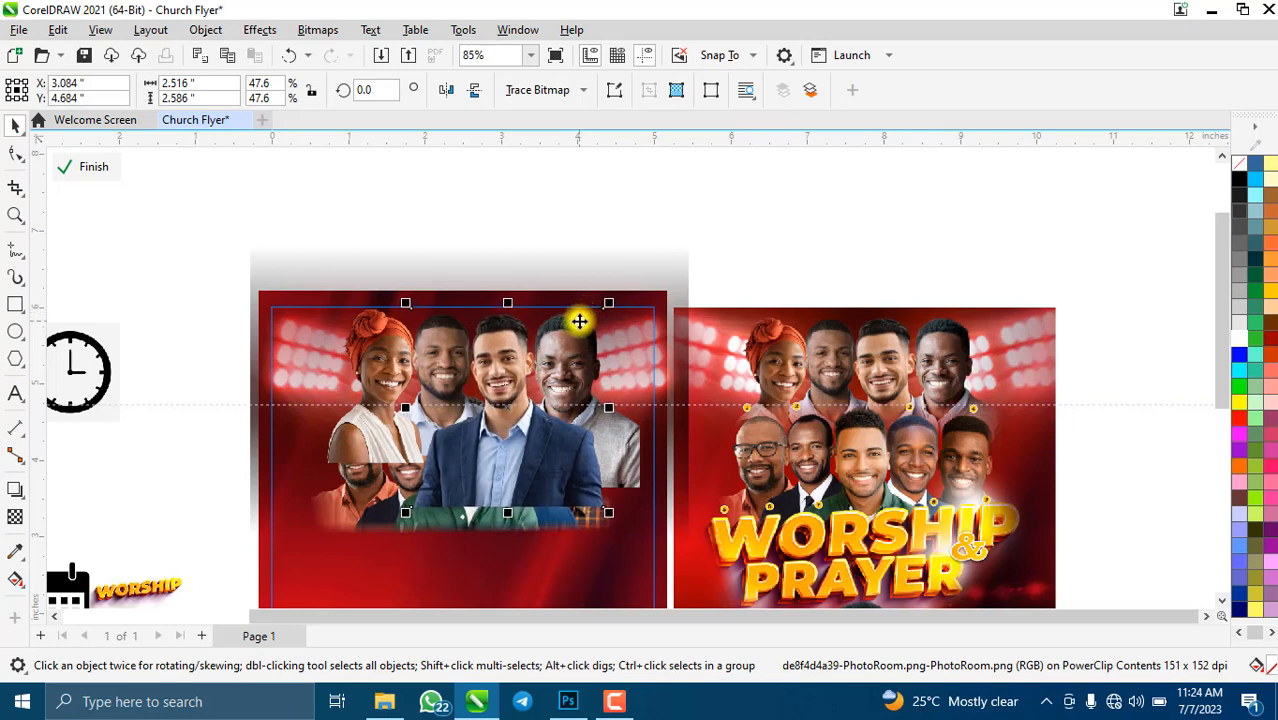
key(Down)
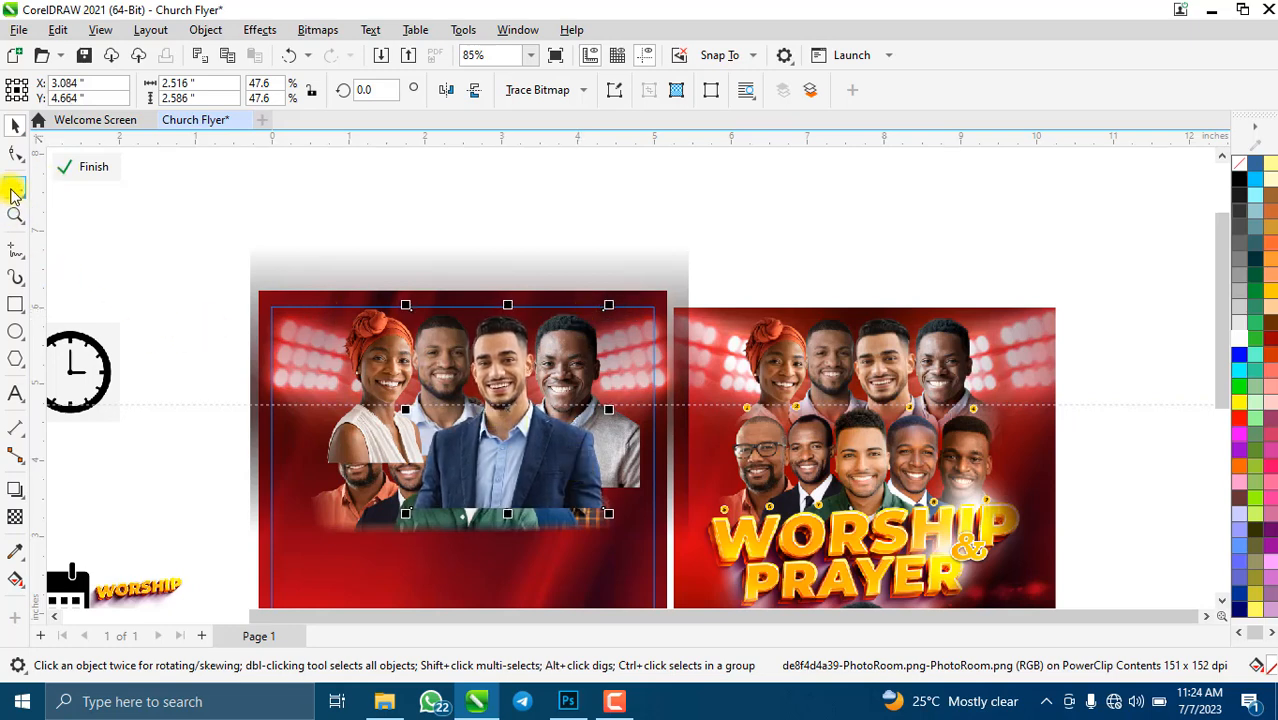
click(14, 189)
- Move the lower group photo higher and group the four top-row photos together
click(13, 128)
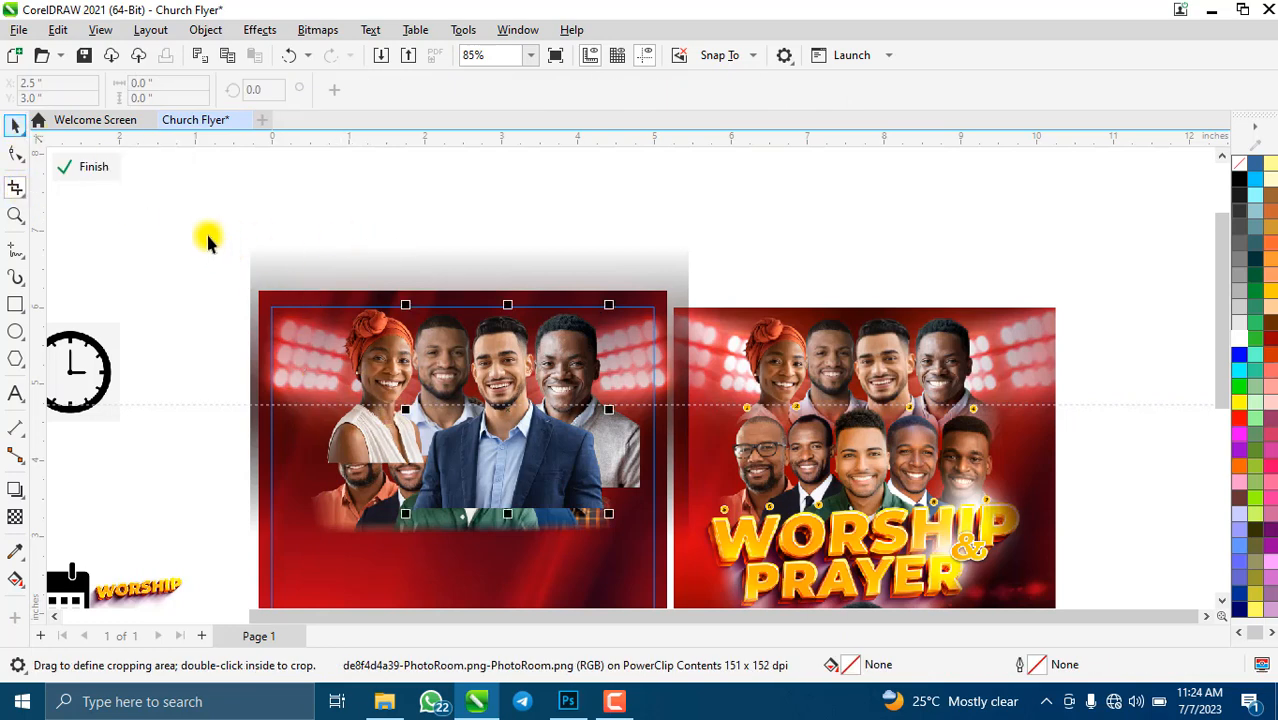
click(349, 516)
drag(337, 628, 352, 543)
drag(140, 255, 685, 539)
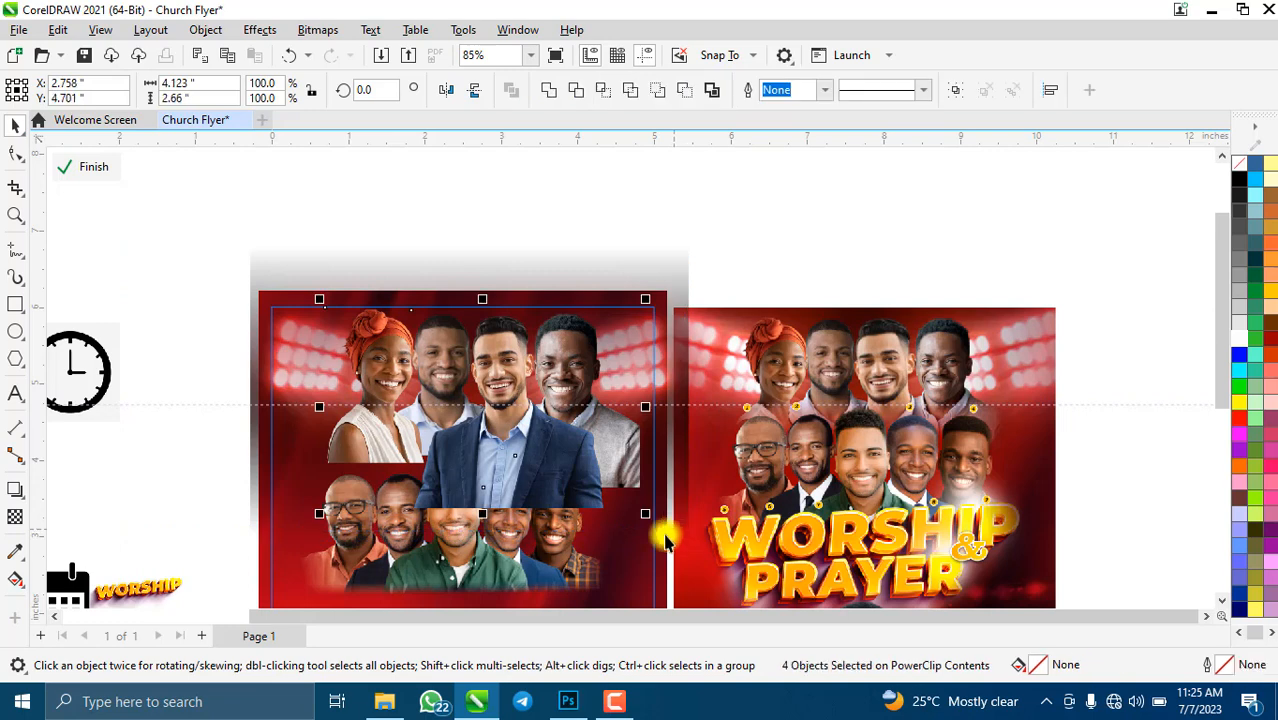
key(ctrl+g)
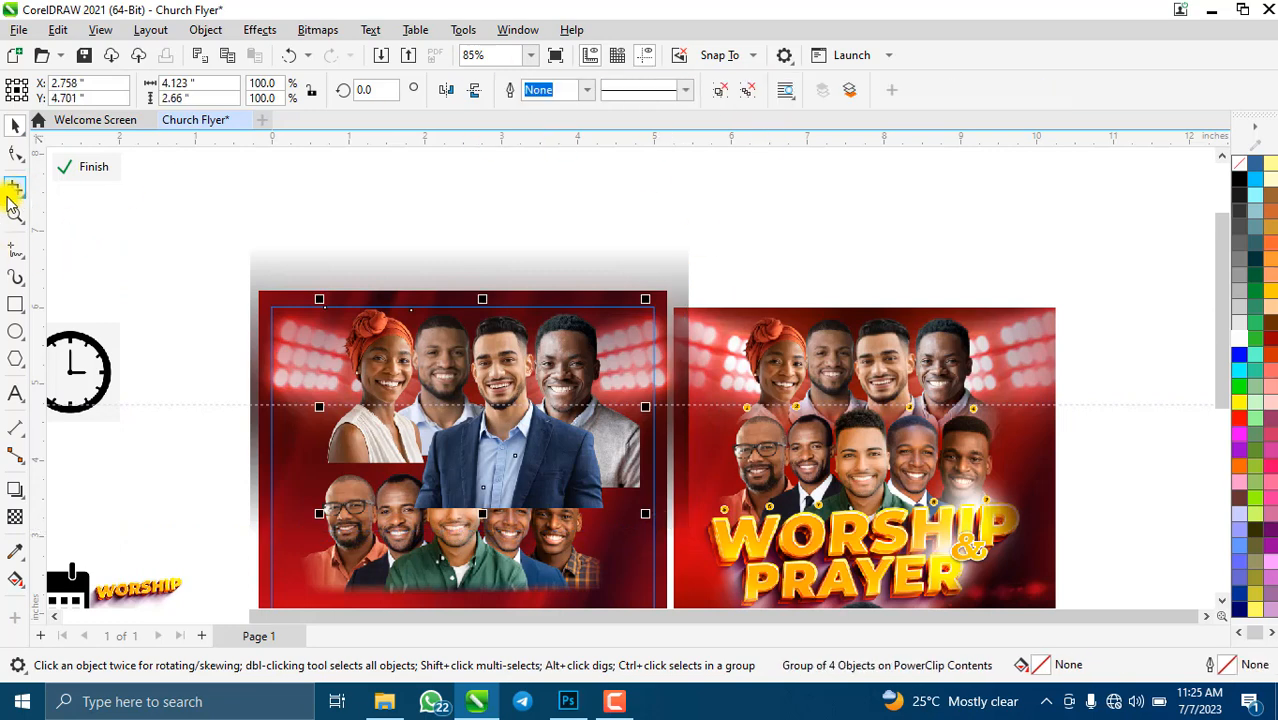
- Crop the grouped photos to a 4.06" × 1.929" strip, trimming both sides
click(16, 192)
drag(325, 307, 655, 456)
scroll(437, 457, up, 5)
scroll(537, 388, down, 4)
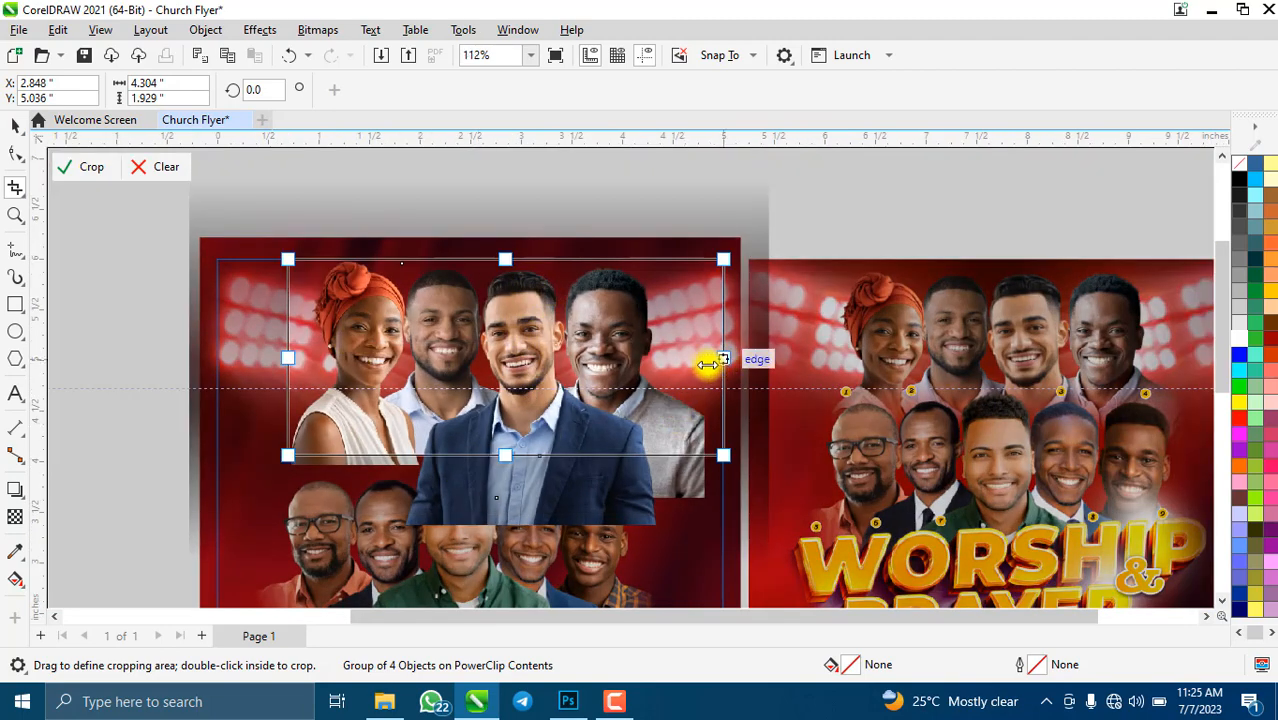
drag(708, 364, 690, 364)
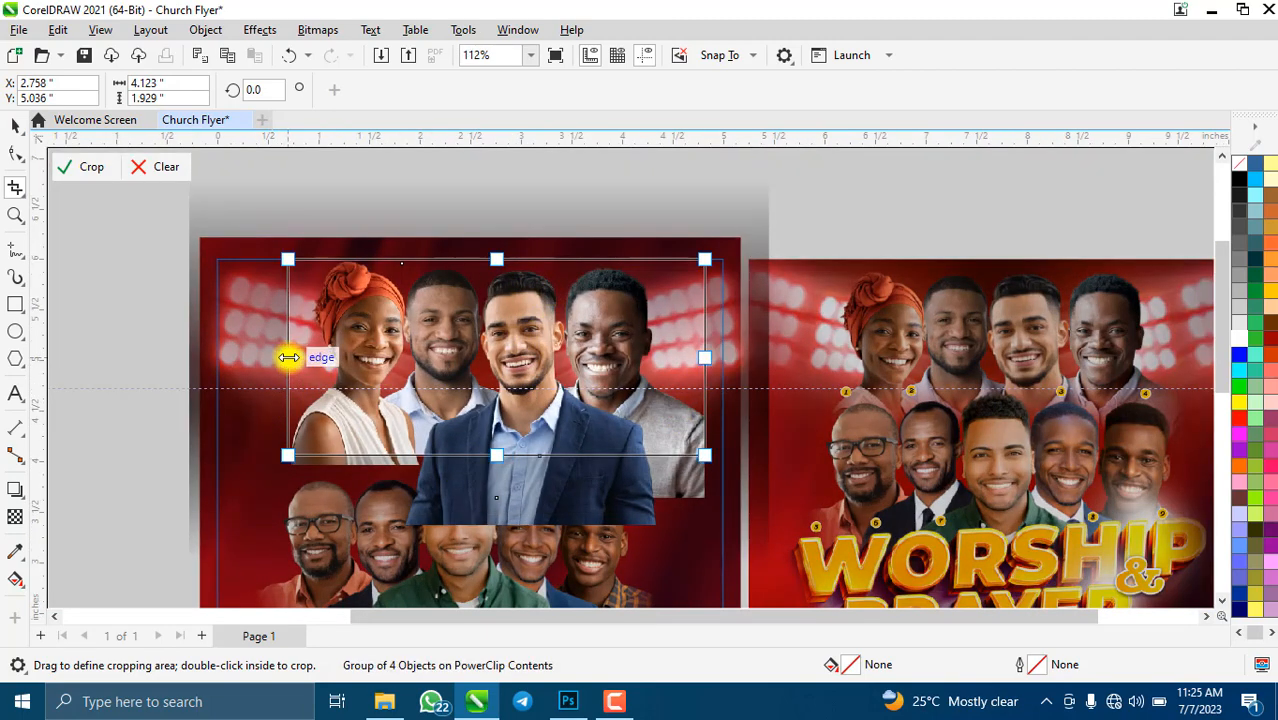
drag(288, 357, 294, 357)
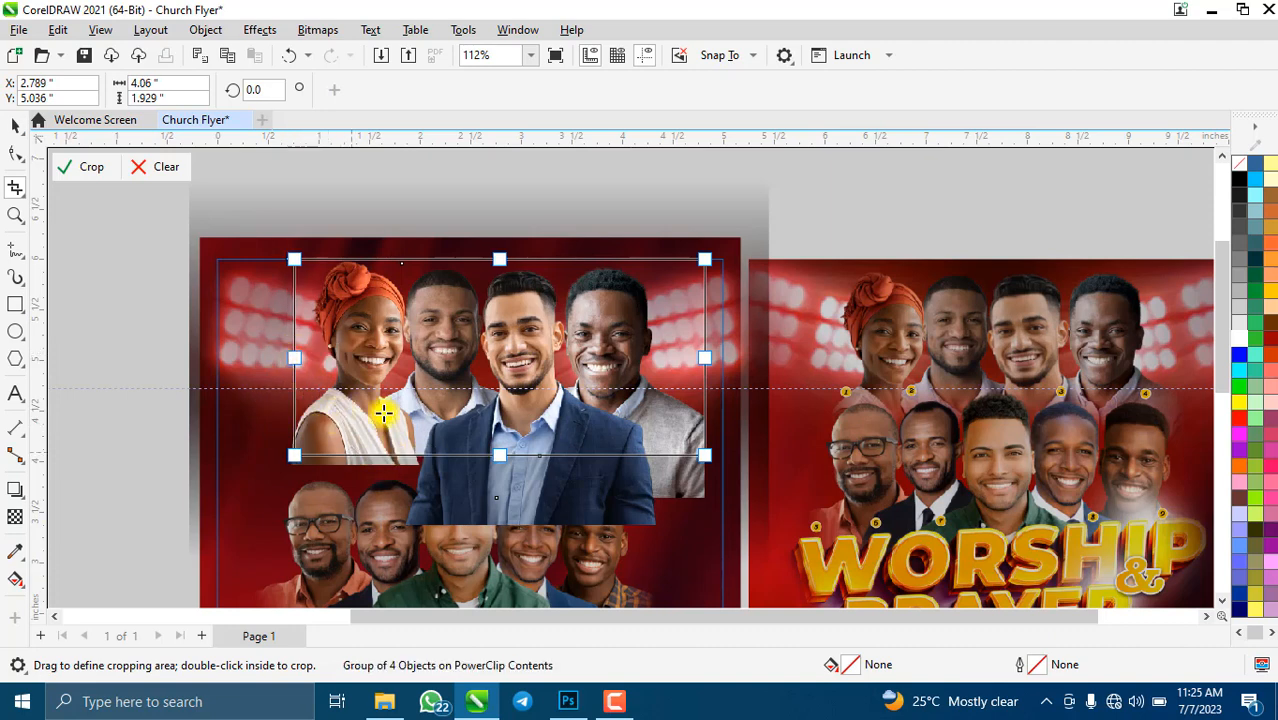
click(83, 170)
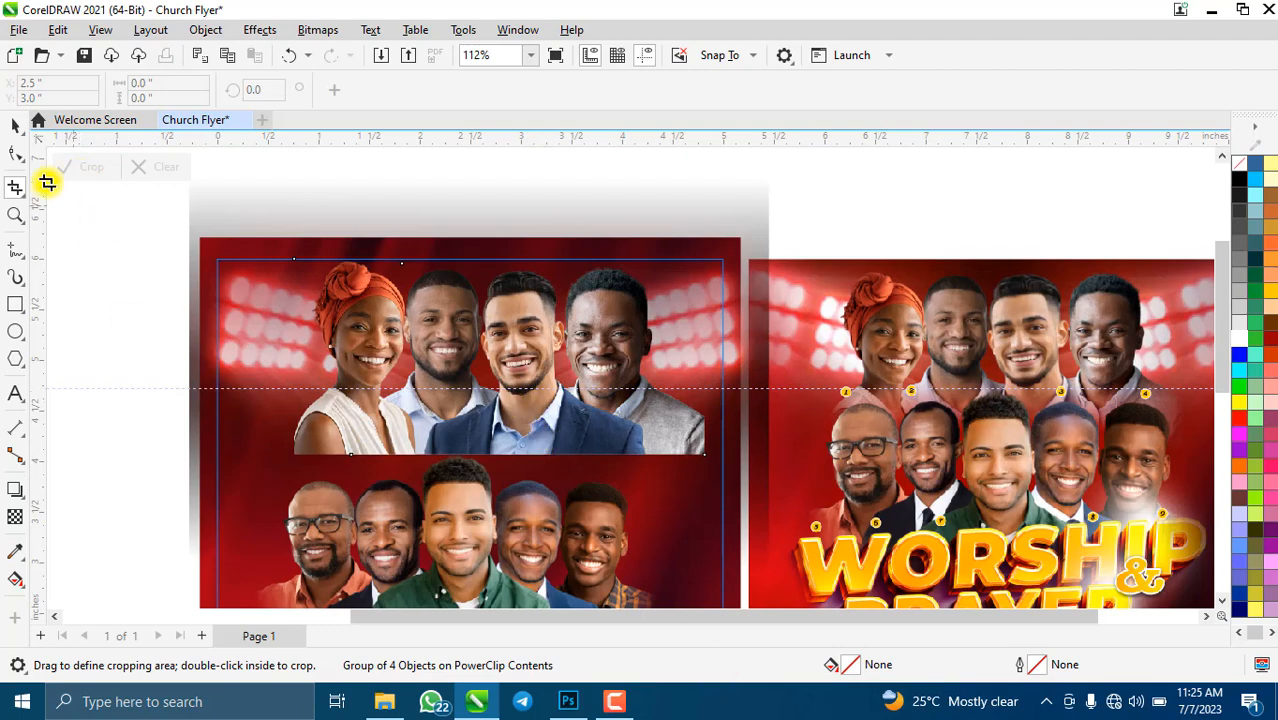
click(15, 125)
scroll(573, 340, down, 3)
scroll(600, 345, up, 1)
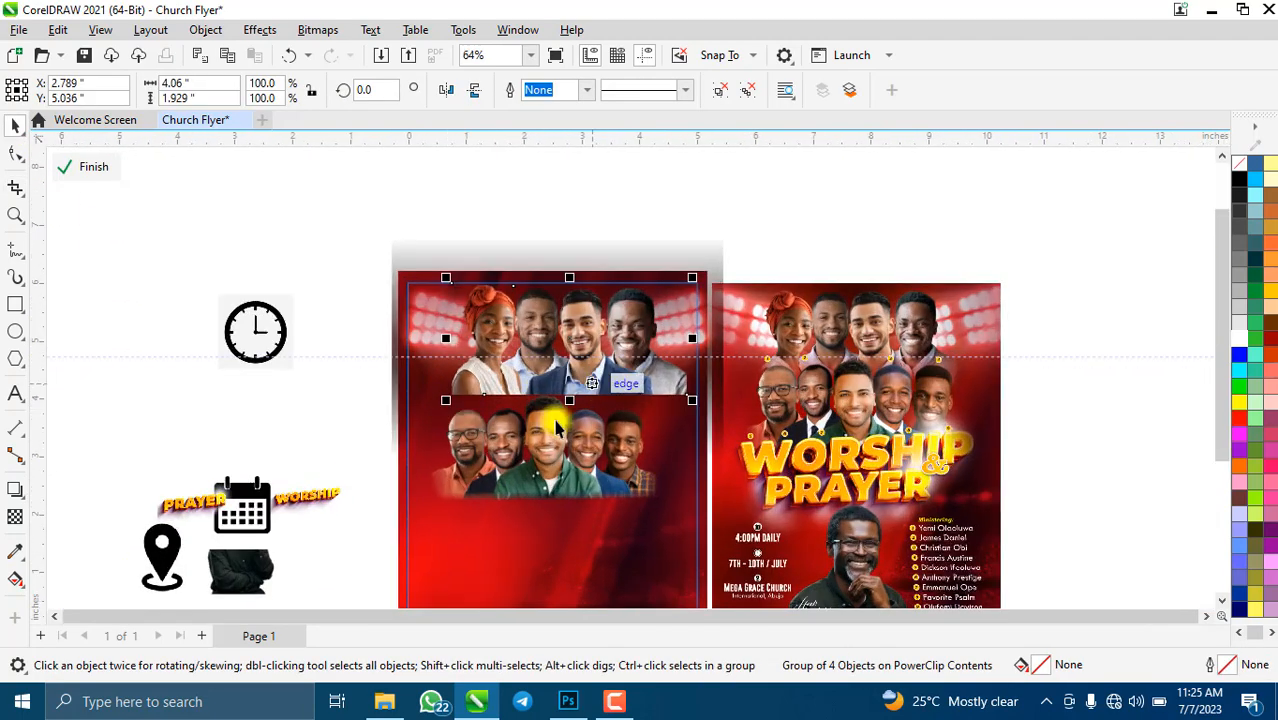
- Nudge the four-person photo up-left and drag a fountain transparency over its lower part
drag(599, 345, 586, 339)
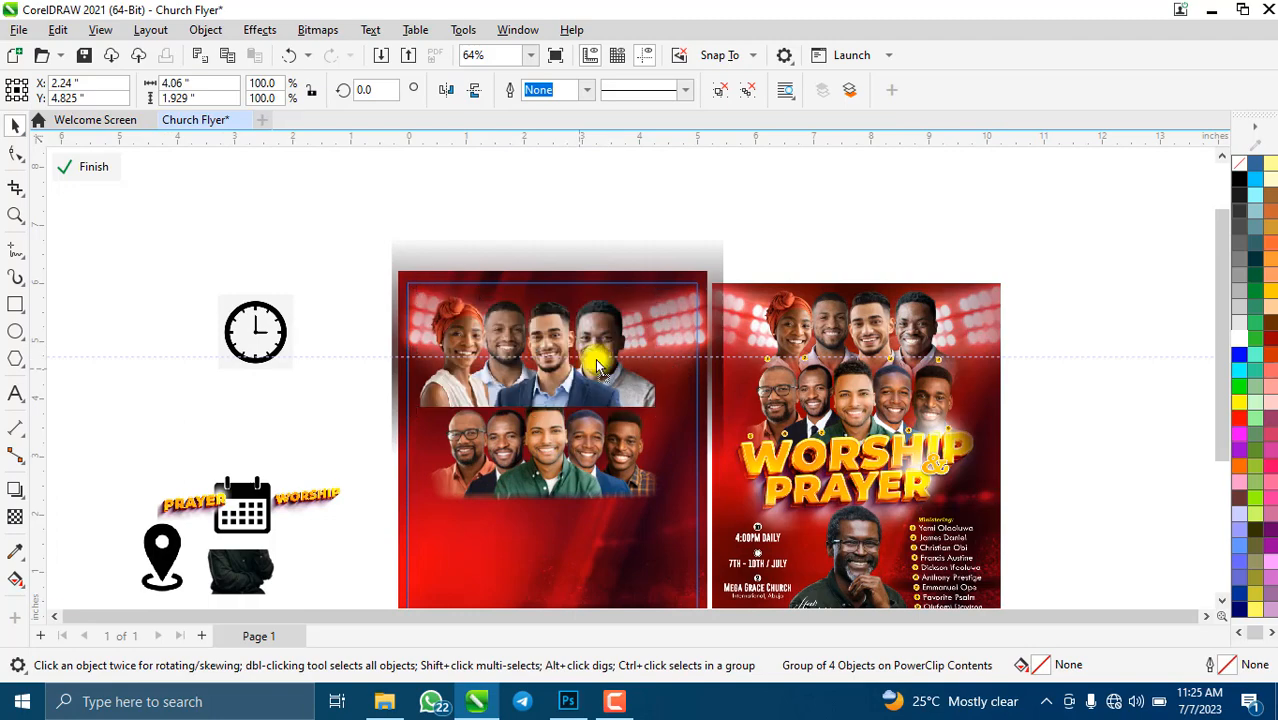
click(15, 517)
scroll(570, 392, up, 4)
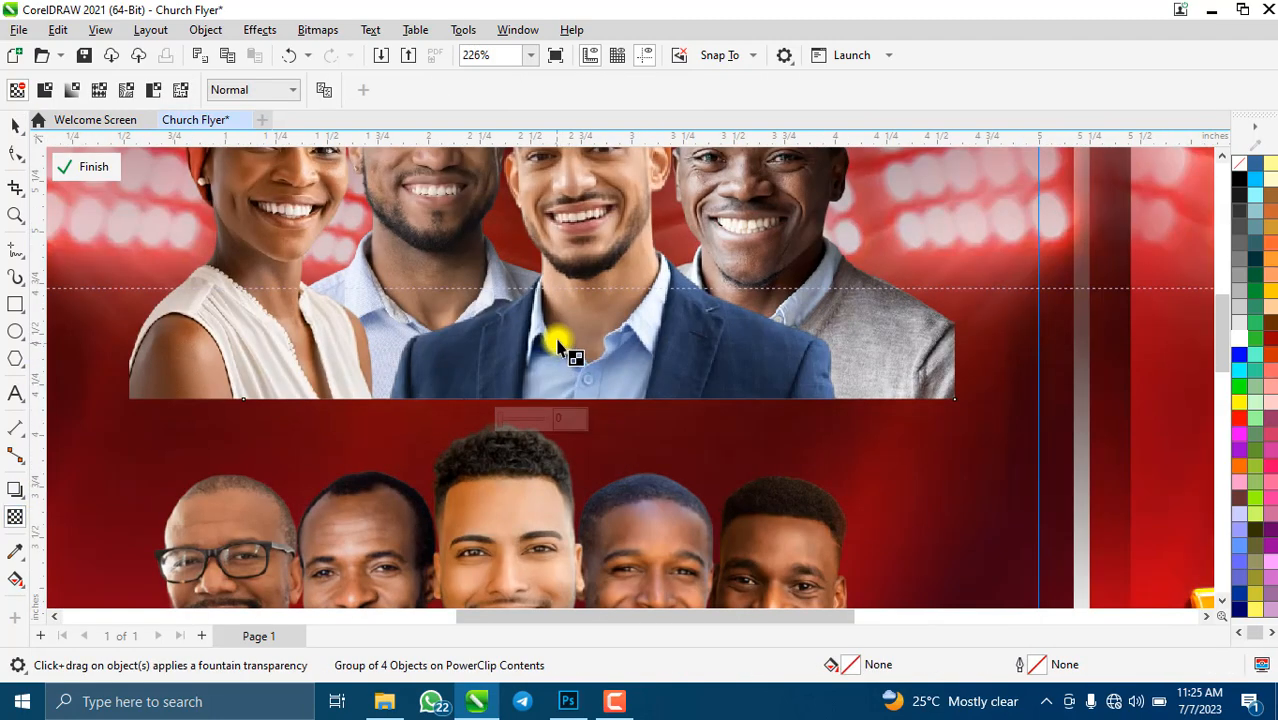
drag(557, 343, 558, 401)
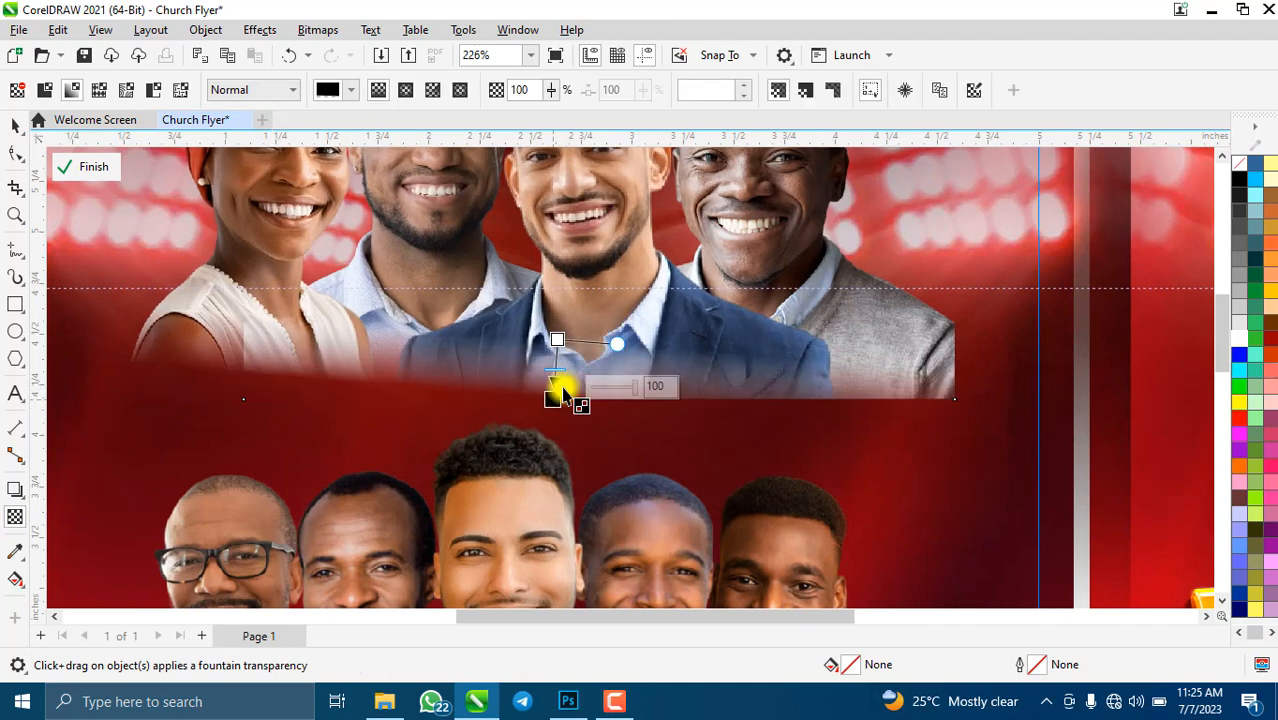
scroll(553, 400, up, 1)
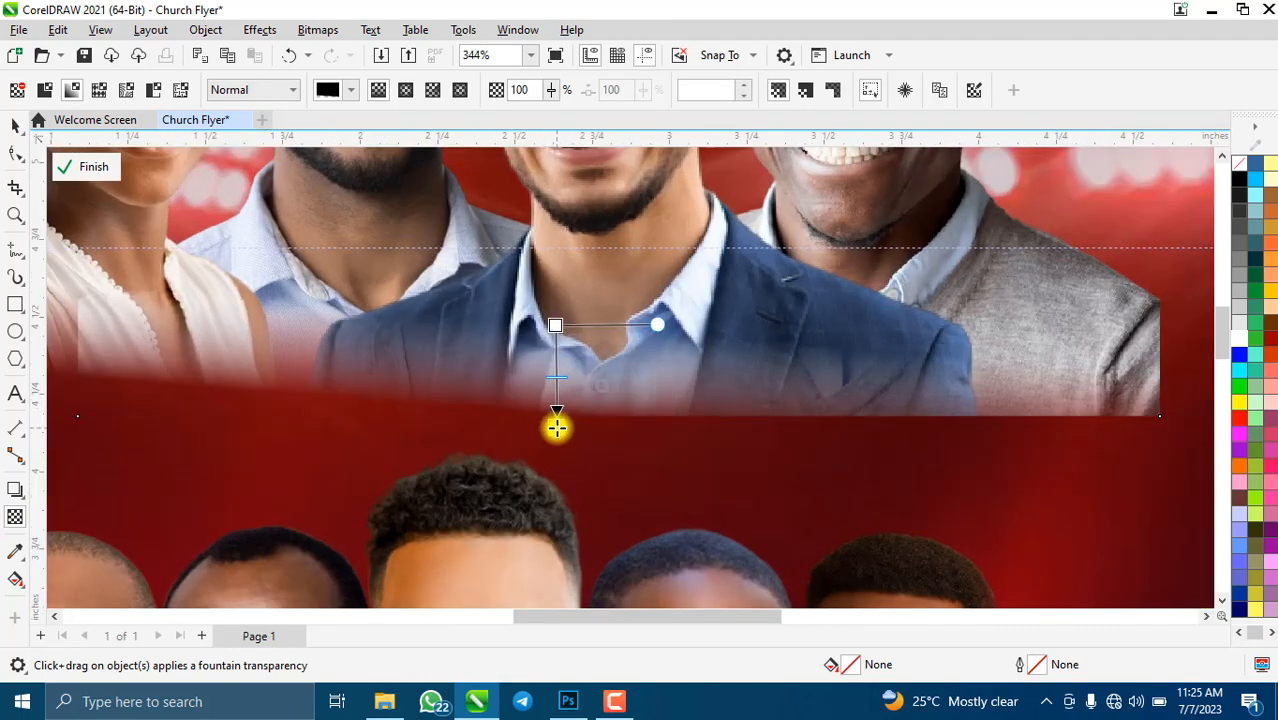
drag(556, 428, 556, 428)
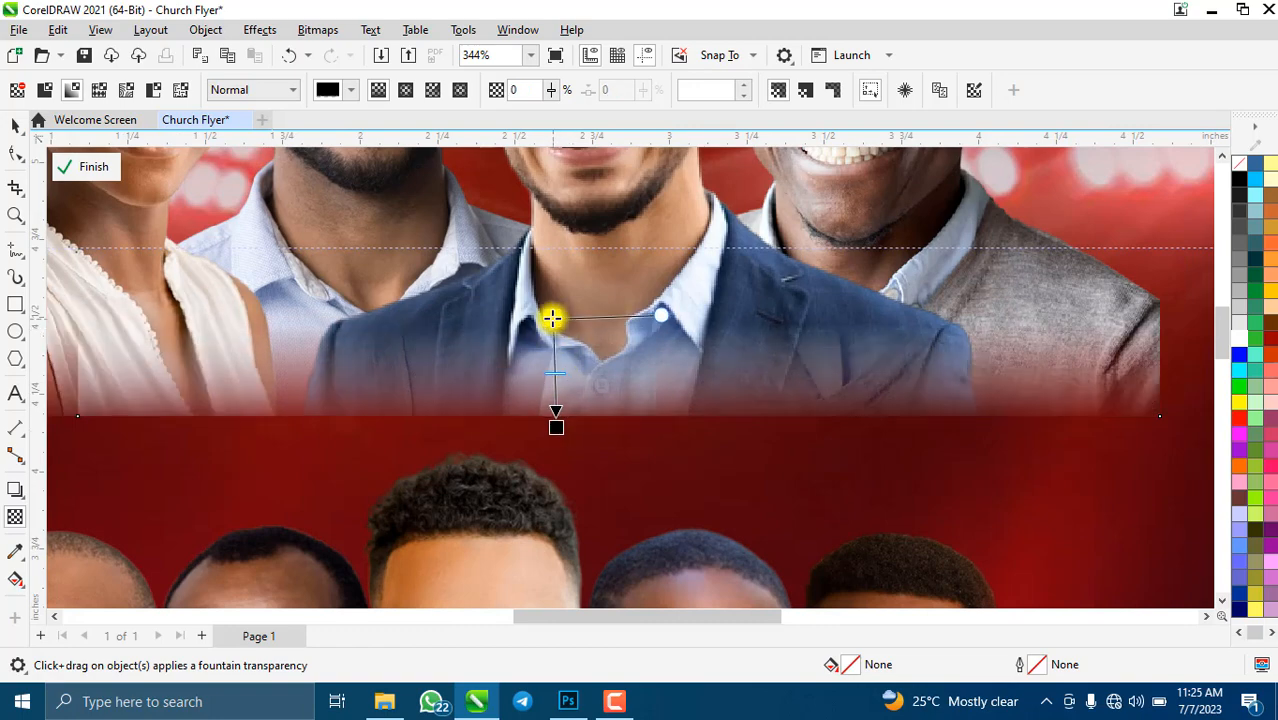
- Adjust the transparency nodes so the photo's bottom fades smoothly into the red background
drag(556, 426, 556, 409)
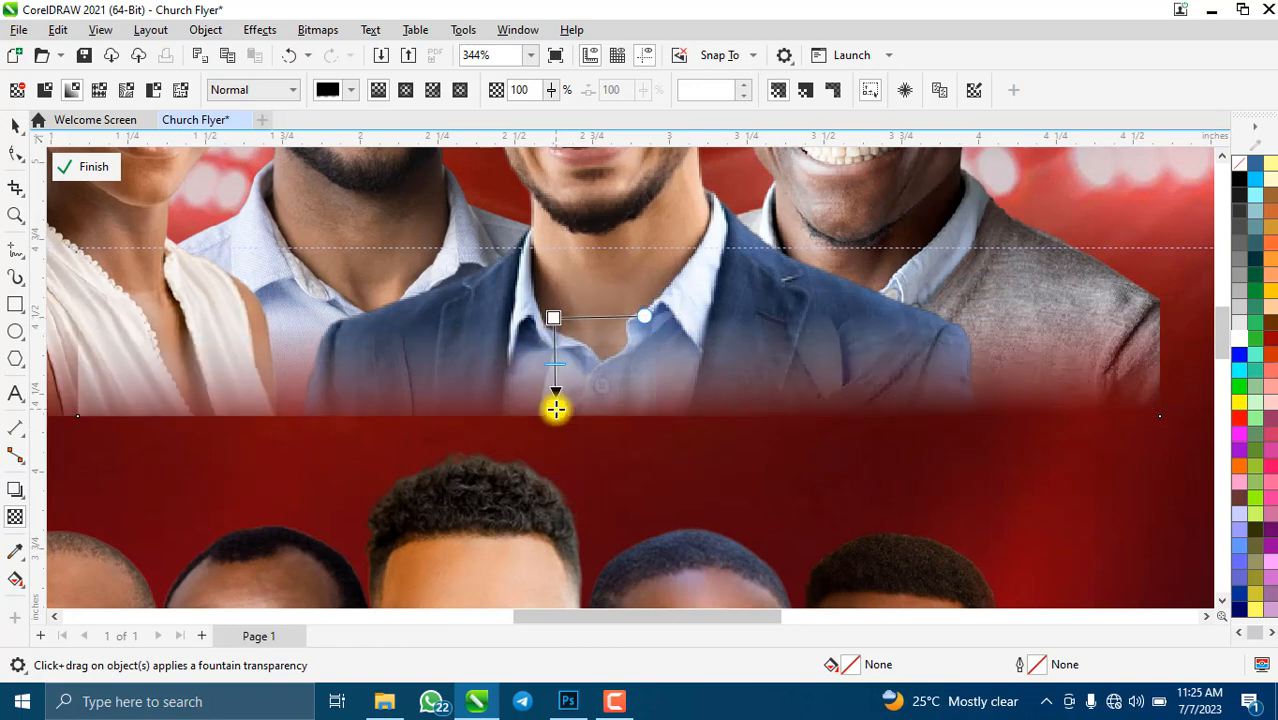
scroll(555, 409, down, 3)
scroll(550, 395, down, 1)
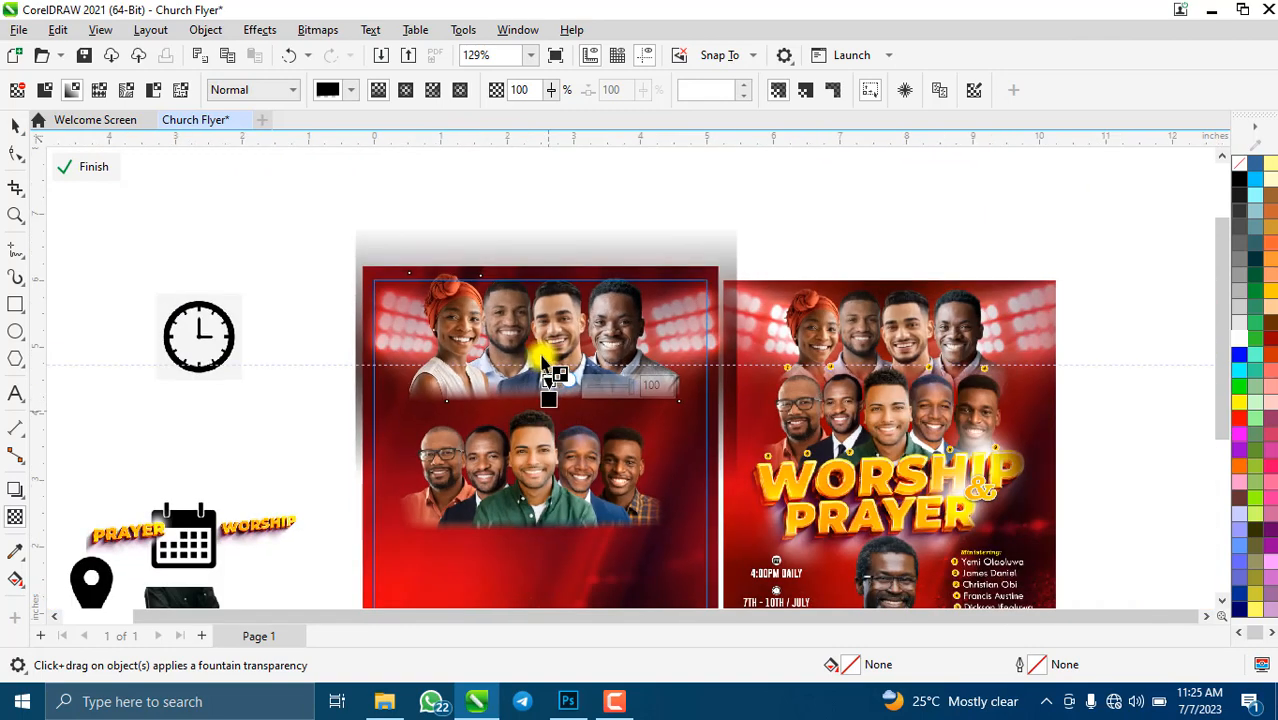
scroll(550, 395, up, 1)
scroll(554, 446, up, 4)
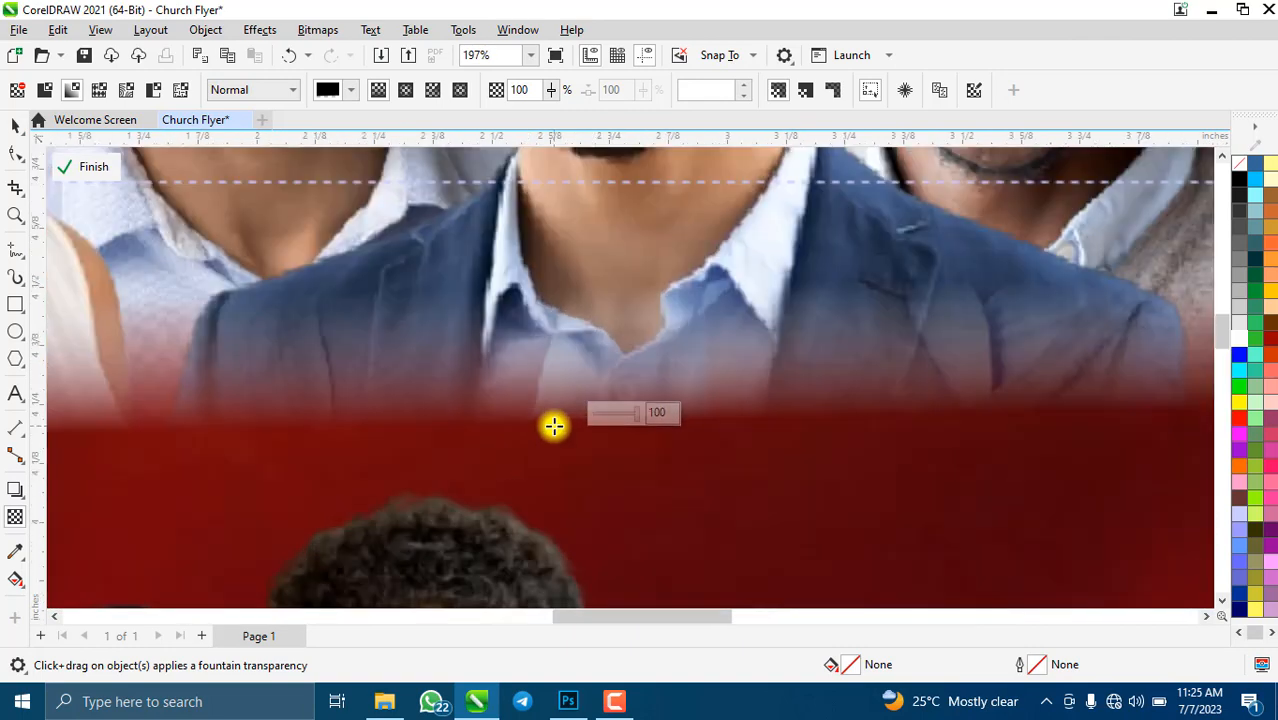
scroll(552, 434, up, 1)
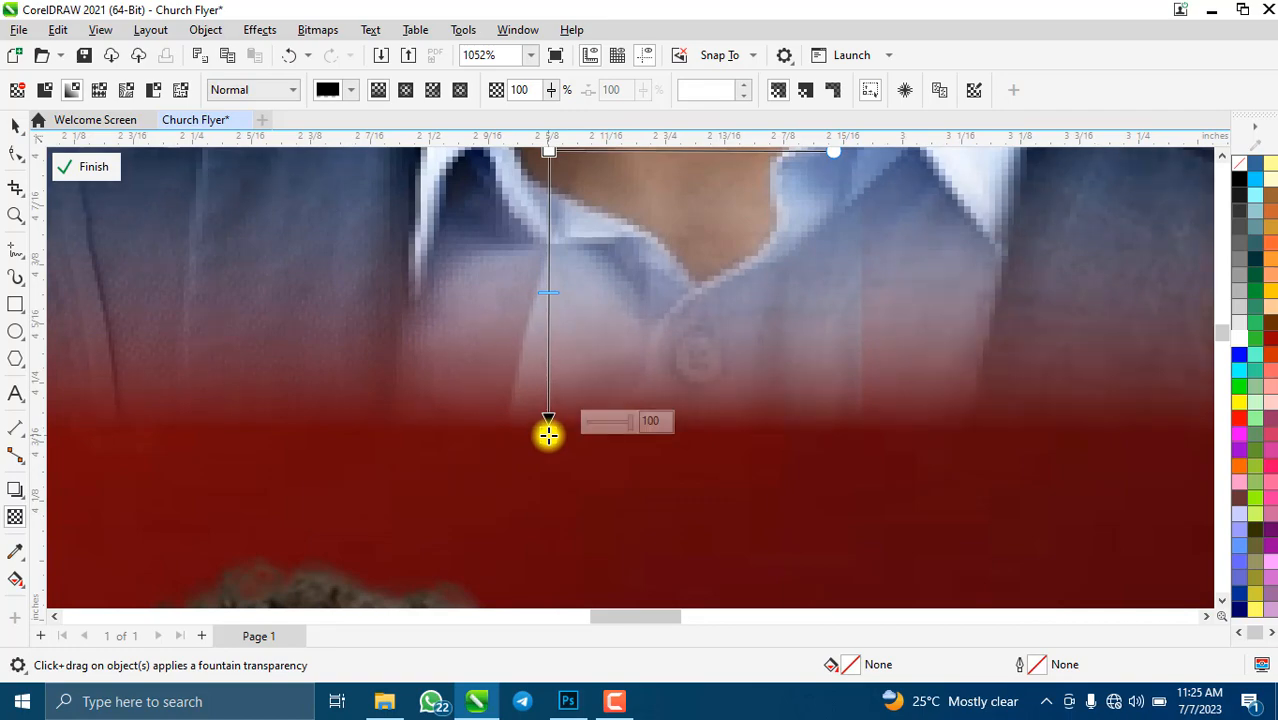
scroll(548, 434, down, 7)
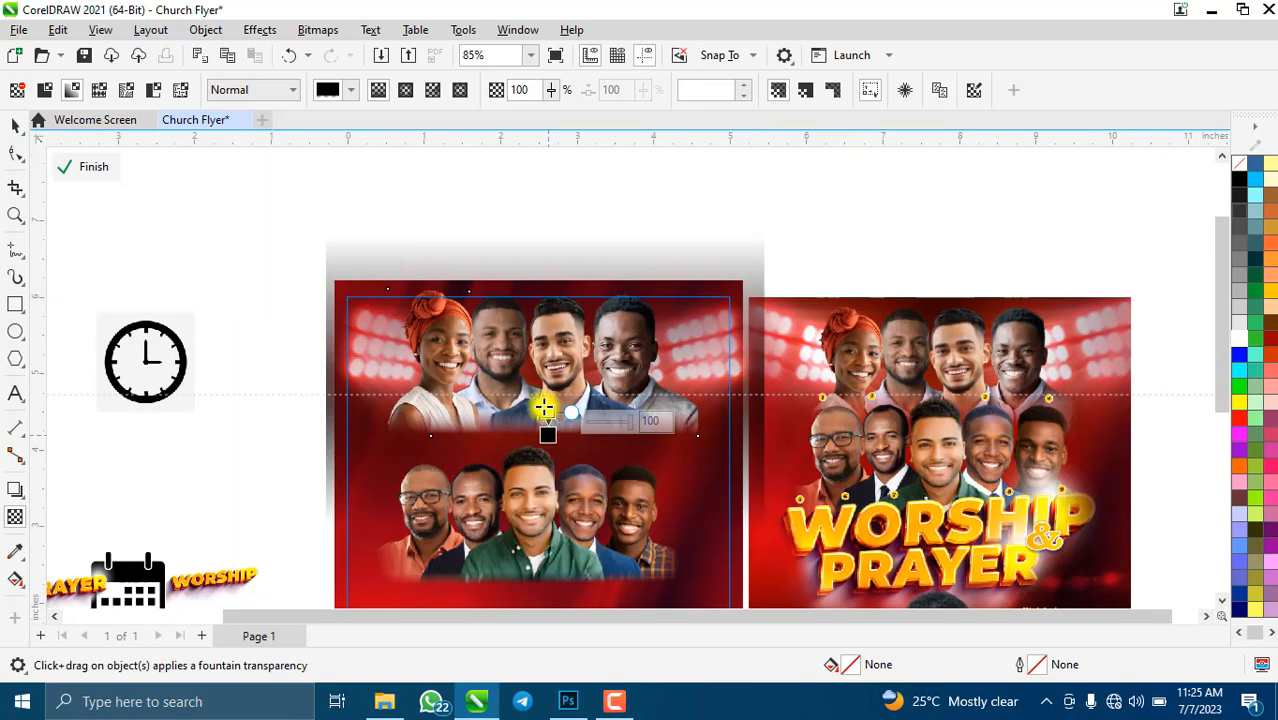
scroll(543, 408, up, 4)
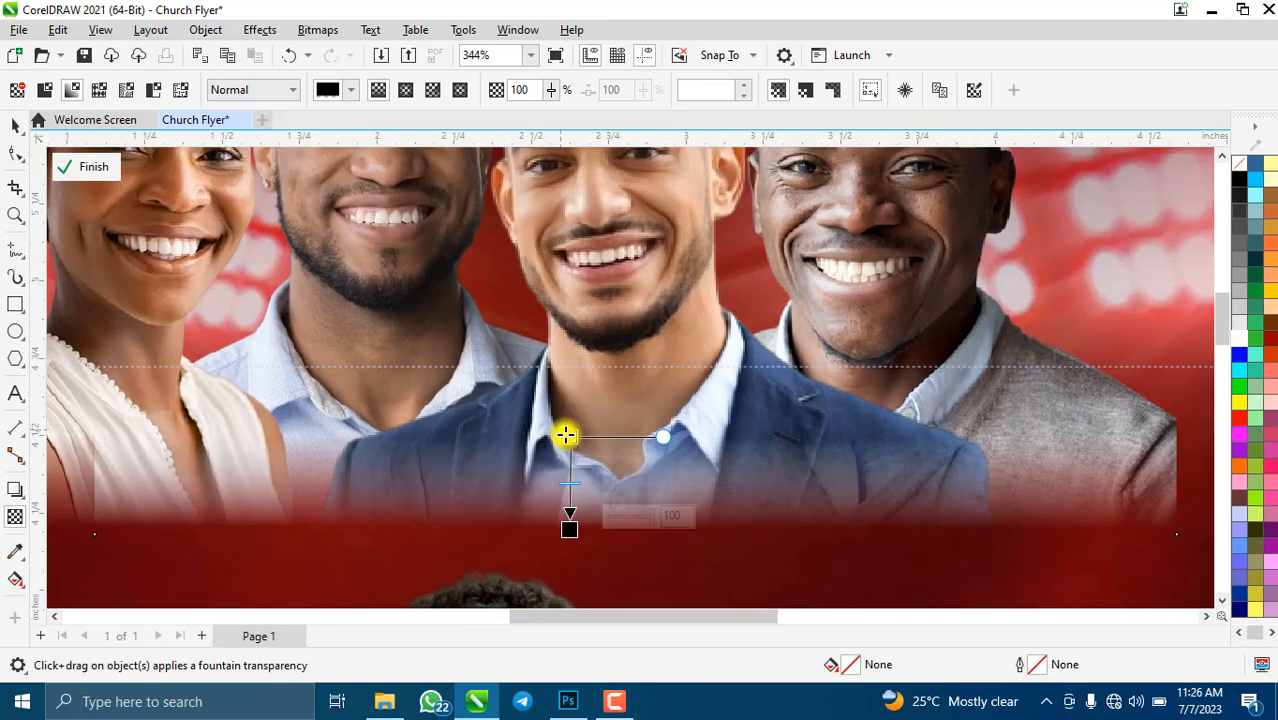
mouse_move(566, 434)
mouse_down()
mouse_move(571, 505)
mouse_move(569, 419)
mouse_up()
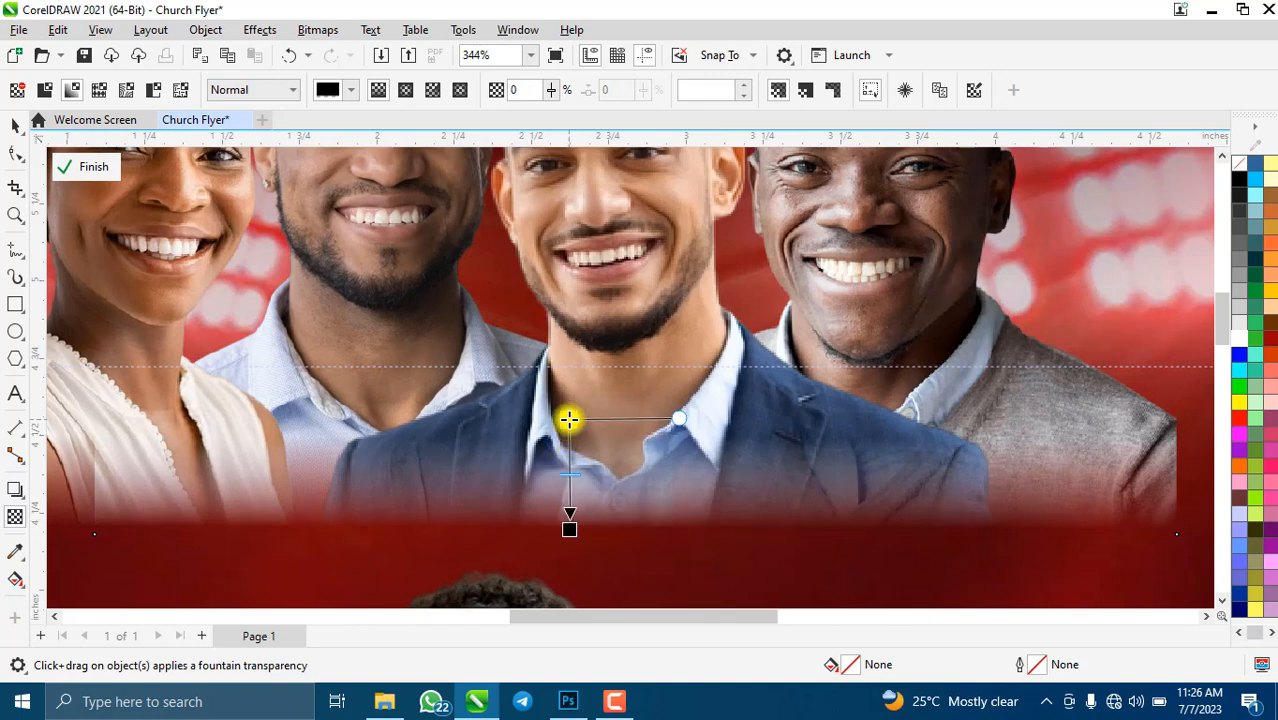
scroll(574, 441, down, 2)
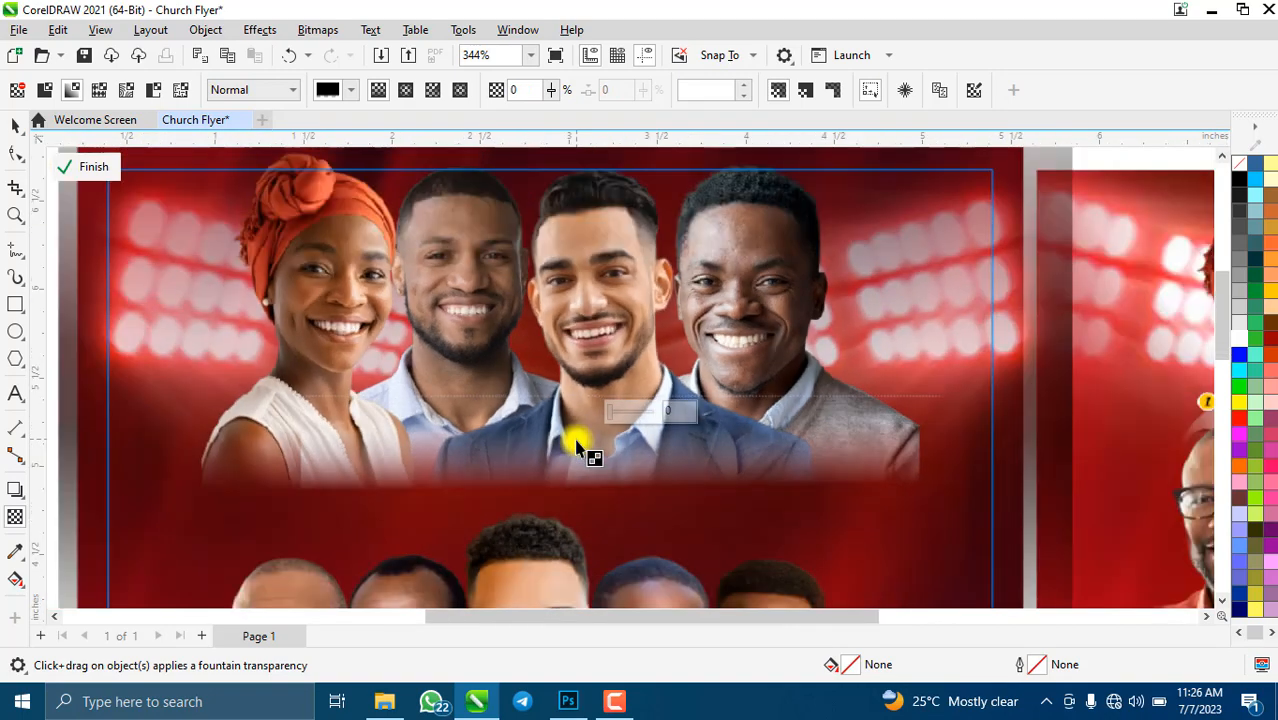
scroll(573, 442, up, 2)
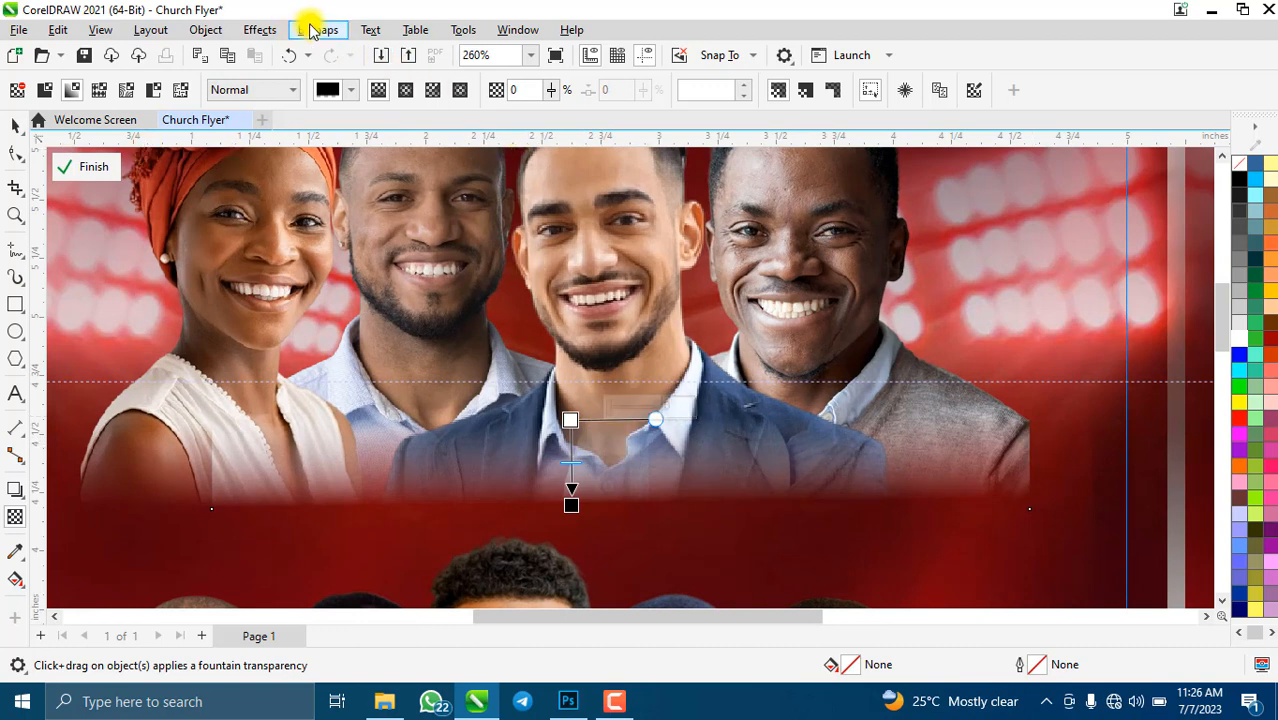
- Convert the faces group to a bitmap and fade its right side over the right-hand man
click(312, 29)
click(394, 48)
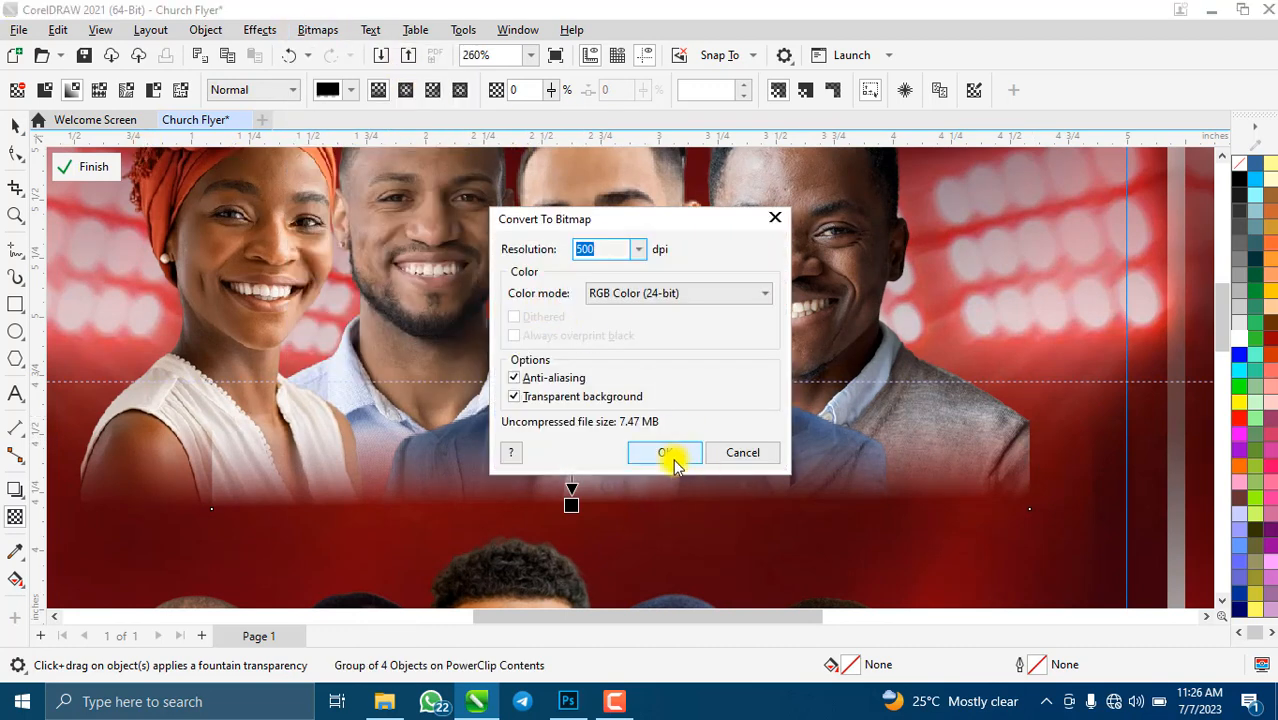
click(665, 452)
drag(895, 442, 1013, 442)
drag(911, 442, 884, 438)
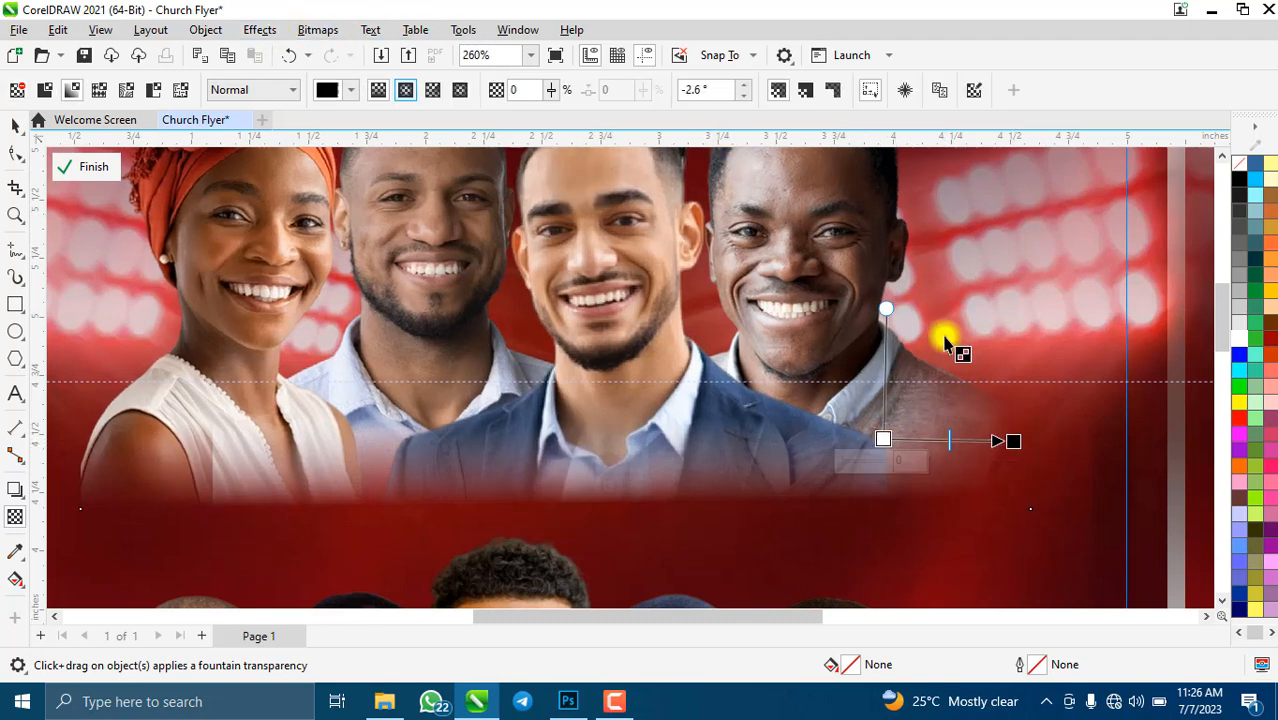
drag(1013, 441, 994, 439)
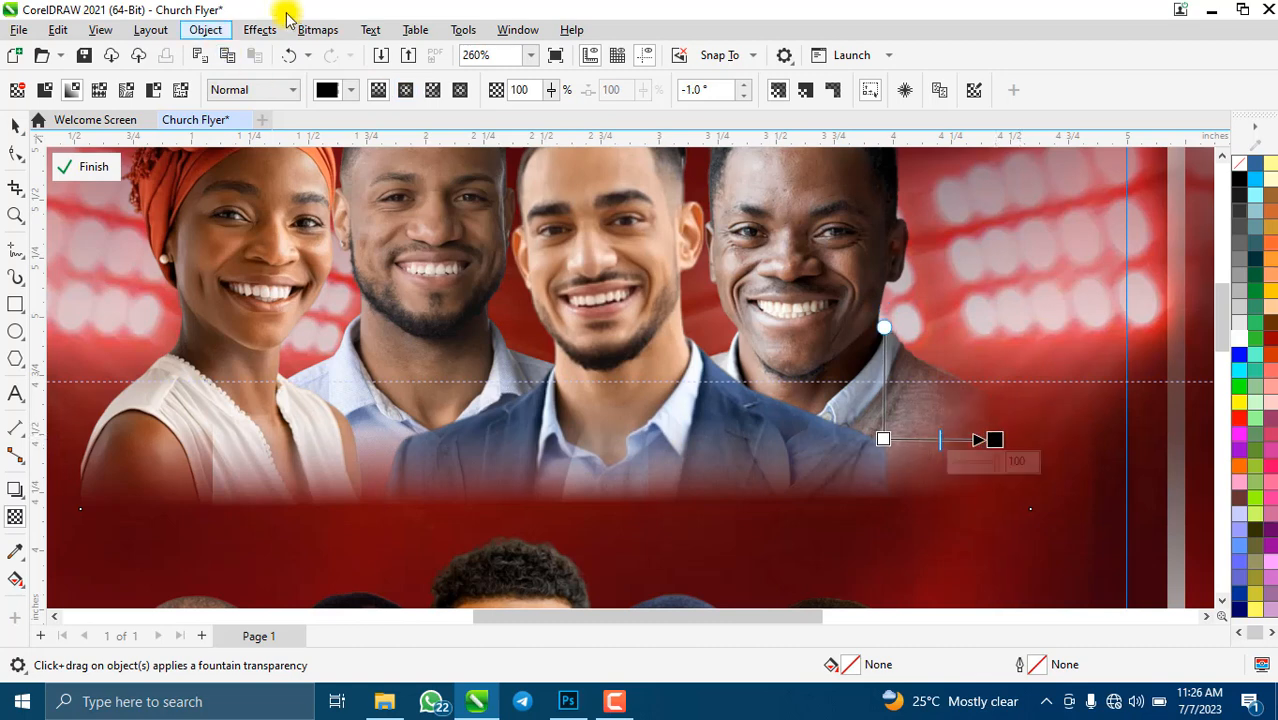
- Convert the photo to a bitmap again and fade its left side near the woman's shoulder
click(312, 29)
click(400, 57)
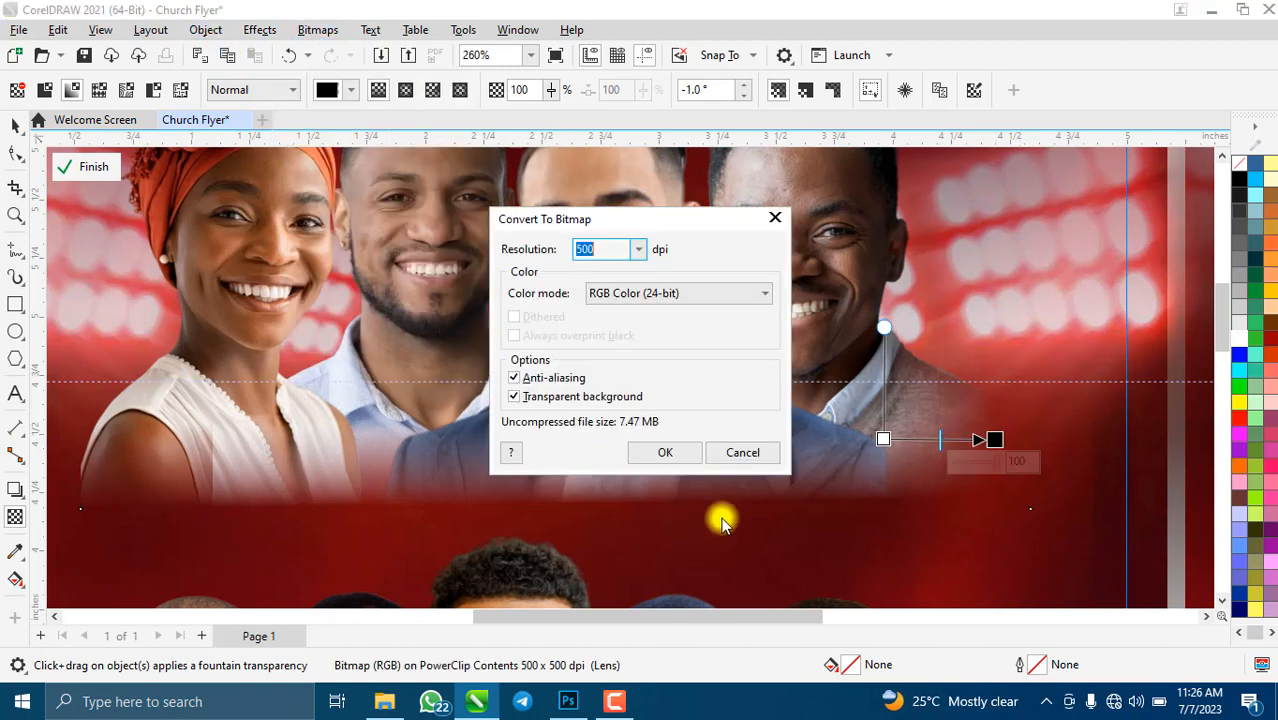
click(665, 452)
drag(194, 465, 100, 466)
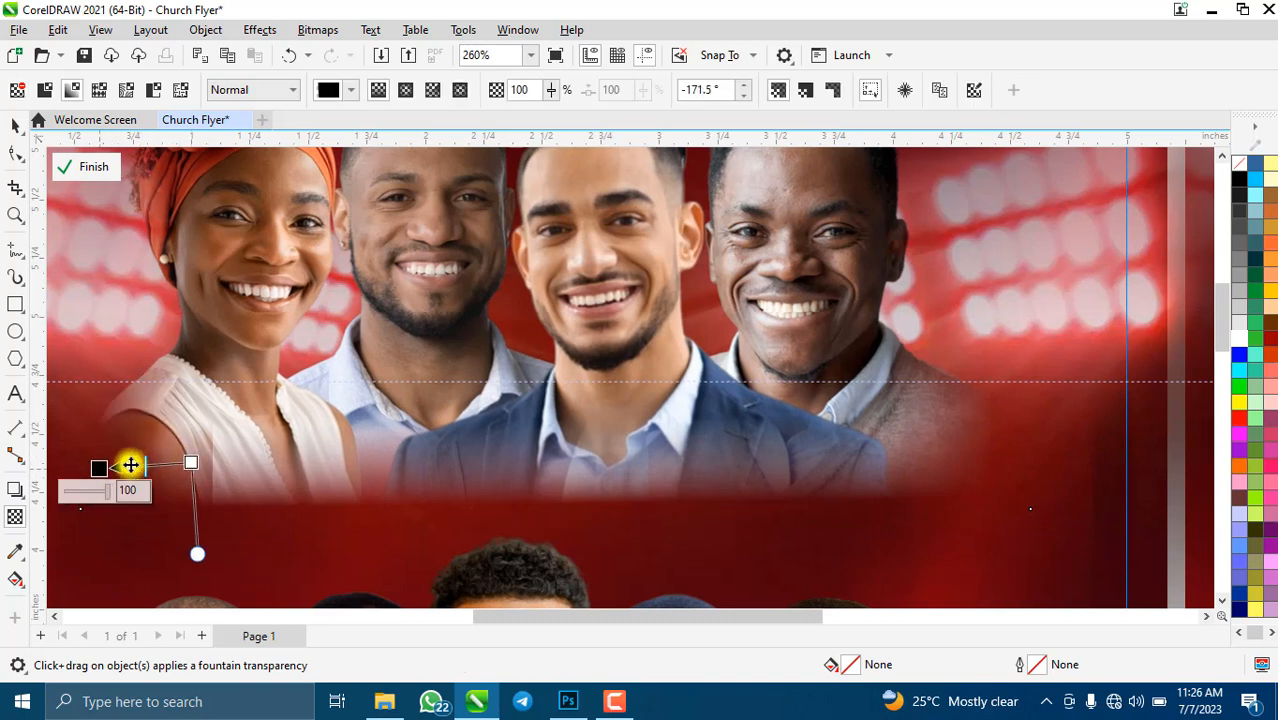
drag(190, 464, 111, 464)
- Convert to a bitmap once more and add a straight vertical fade along the top photo's bottom edge
scroll(455, 345, down, 2)
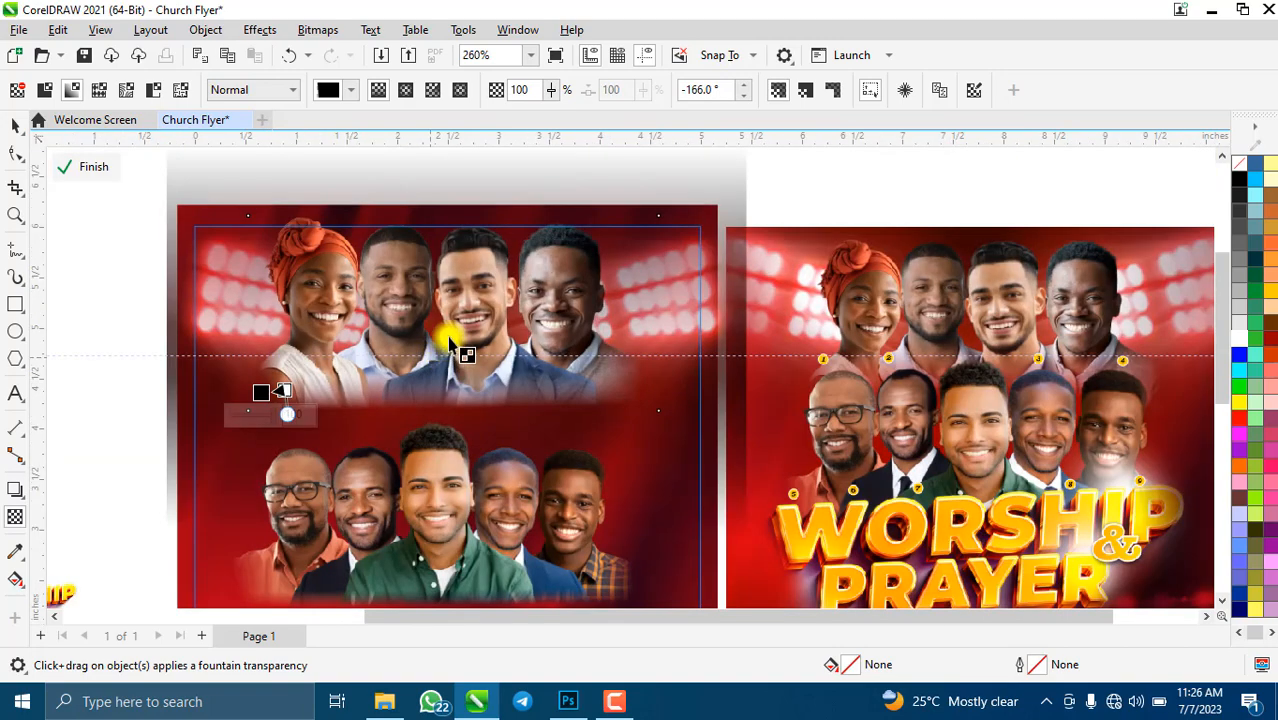
click(320, 30)
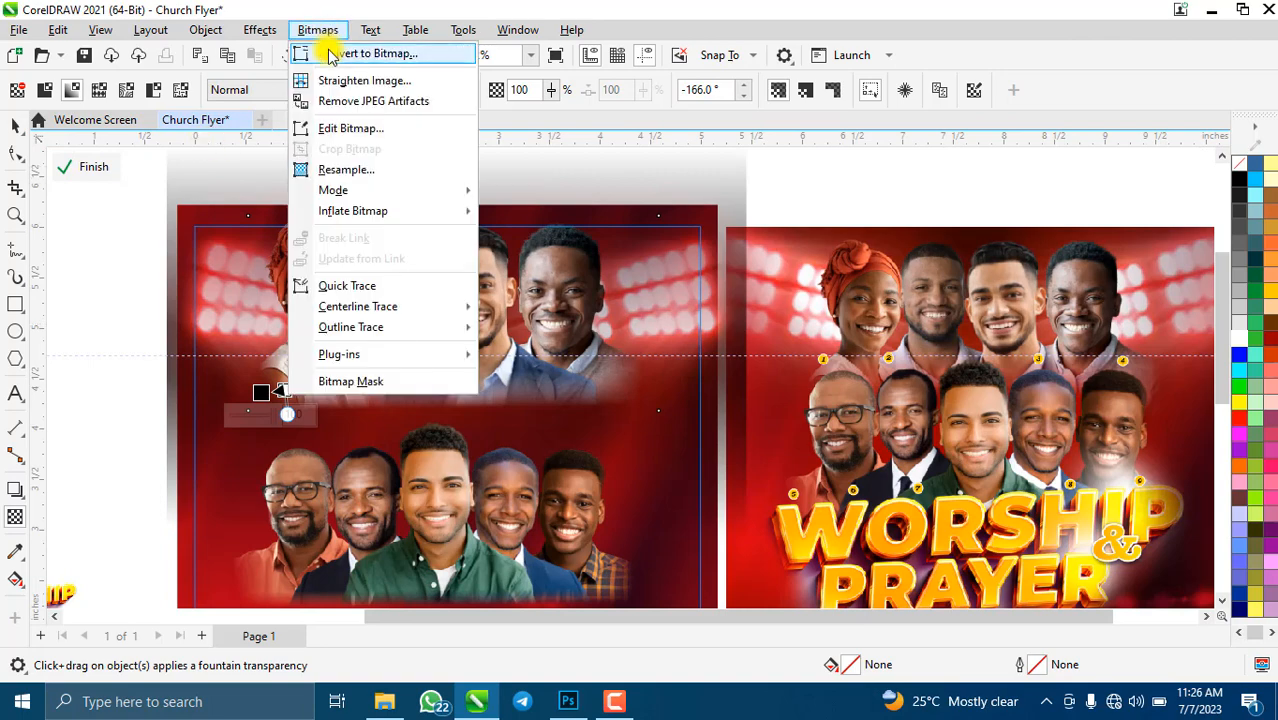
click(334, 51)
click(660, 453)
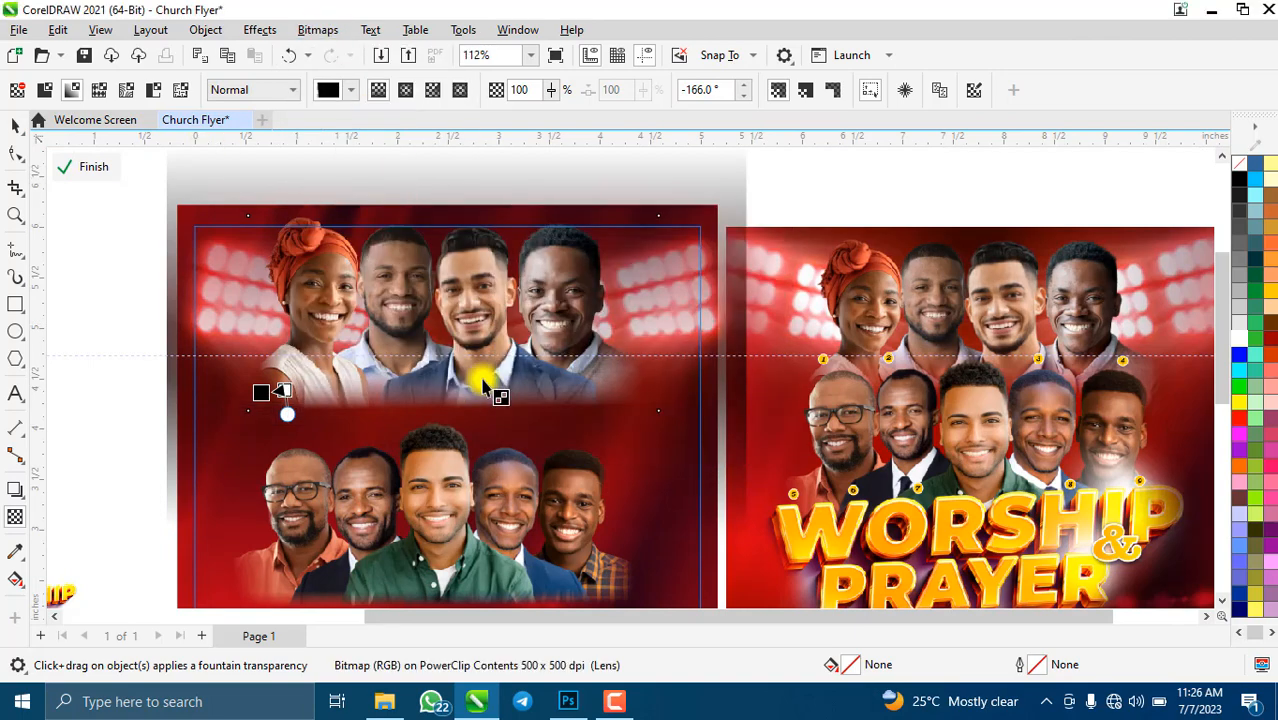
scroll(440, 380, up, 2)
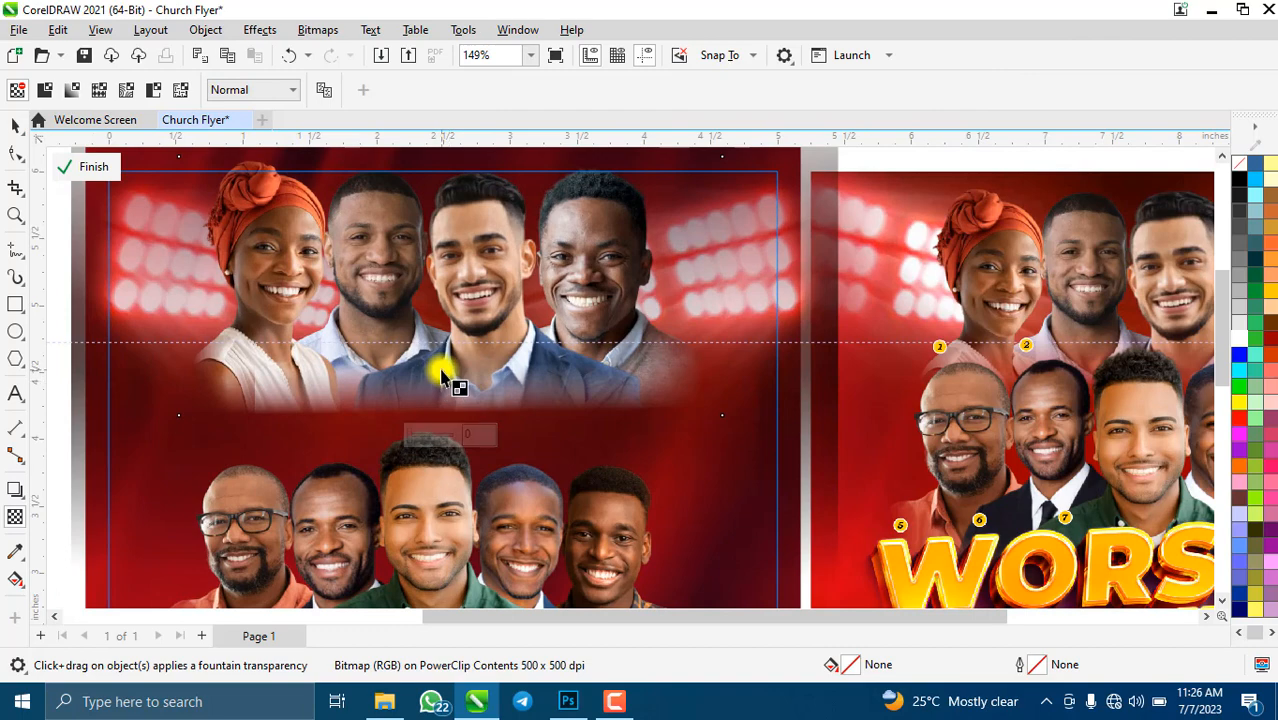
drag(441, 370, 437, 403)
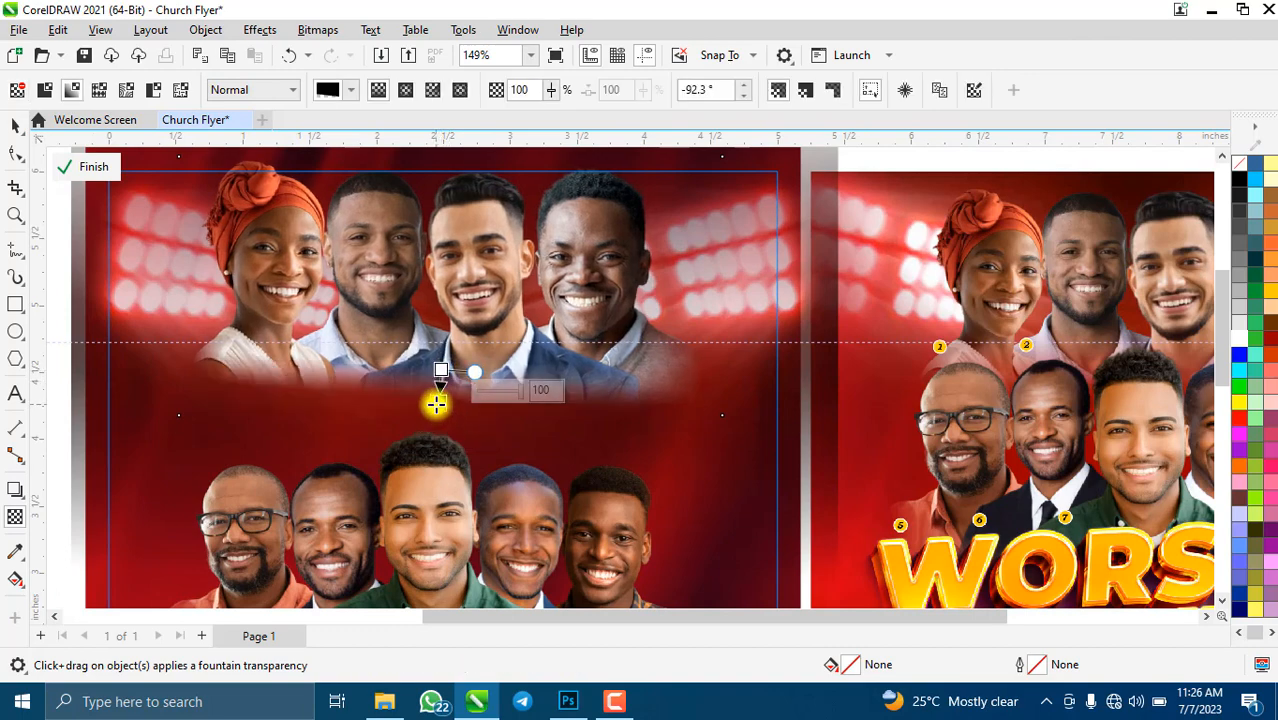
scroll(434, 400, up, 2)
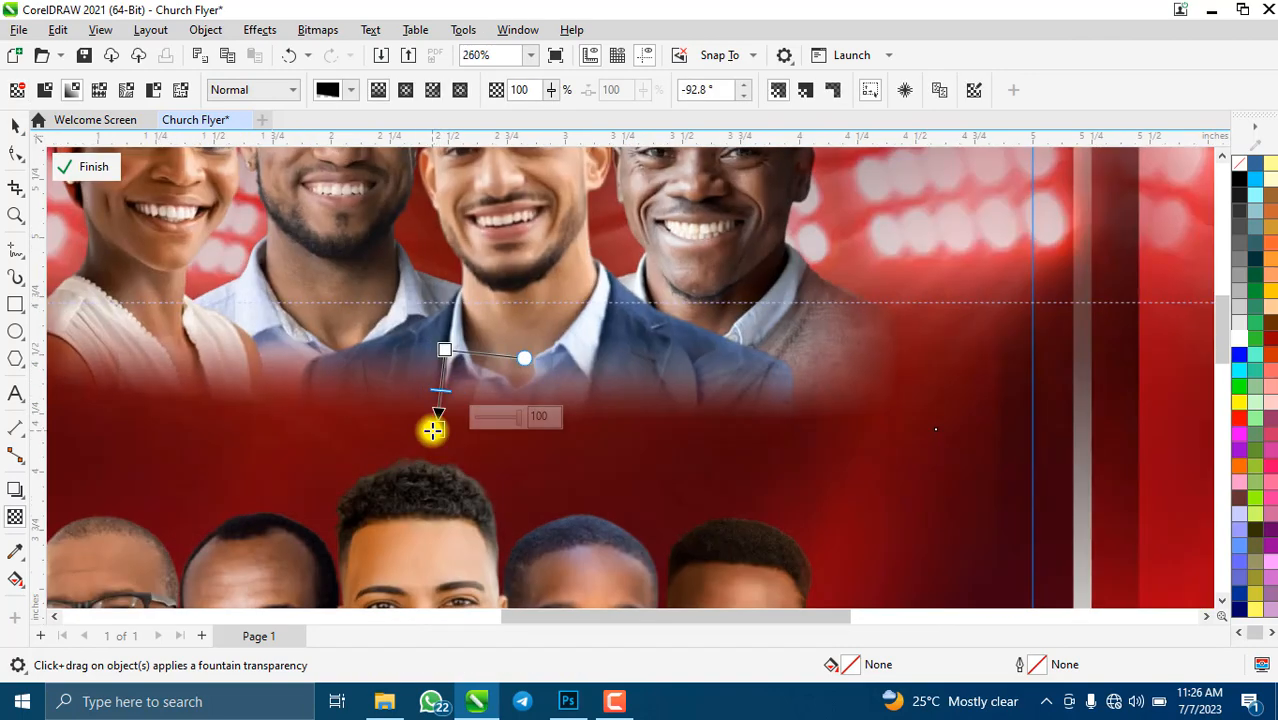
drag(432, 430, 443, 433)
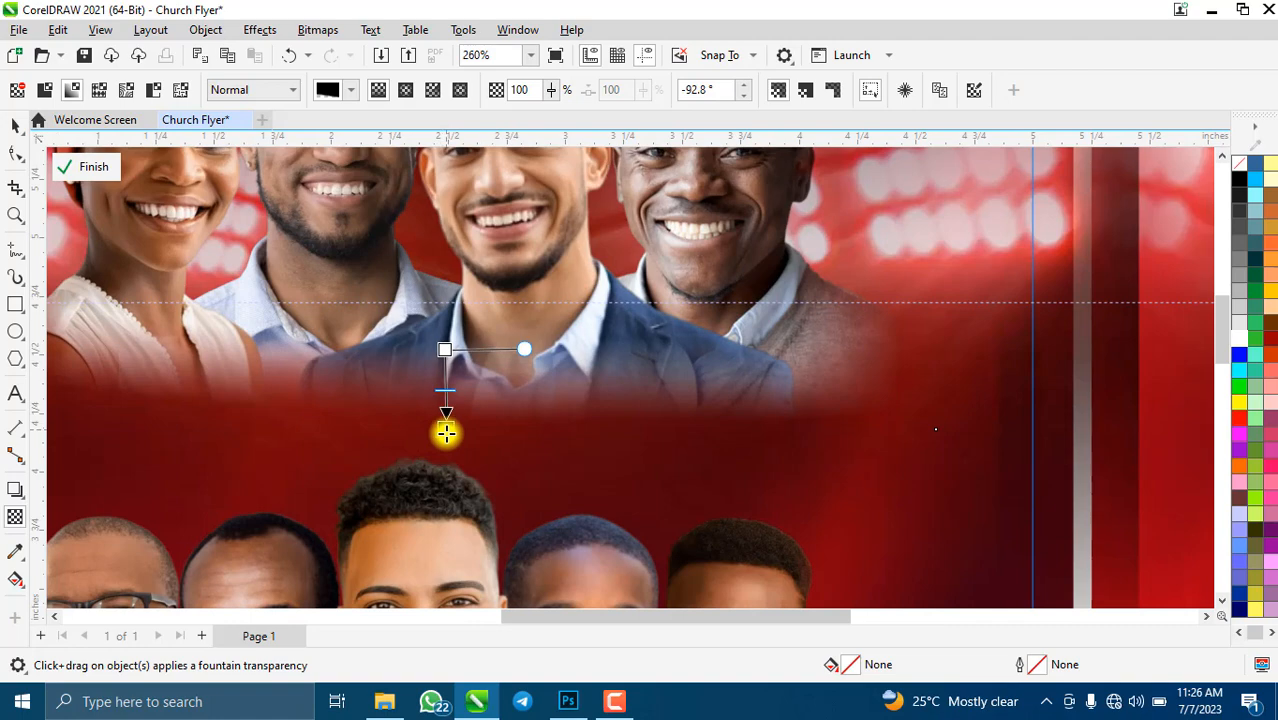
- Flatten the faded faces into a final 500 dpi bitmap and return to the Pick tool
scroll(446, 432, down, 3)
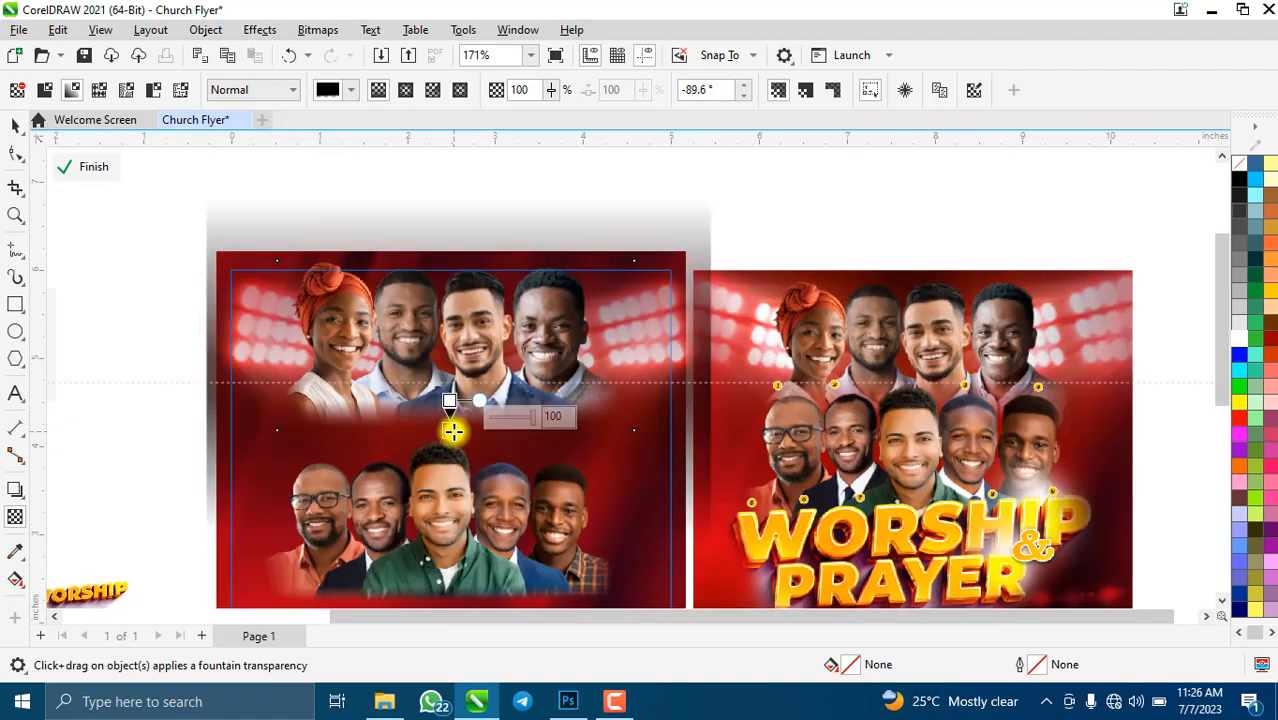
click(318, 29)
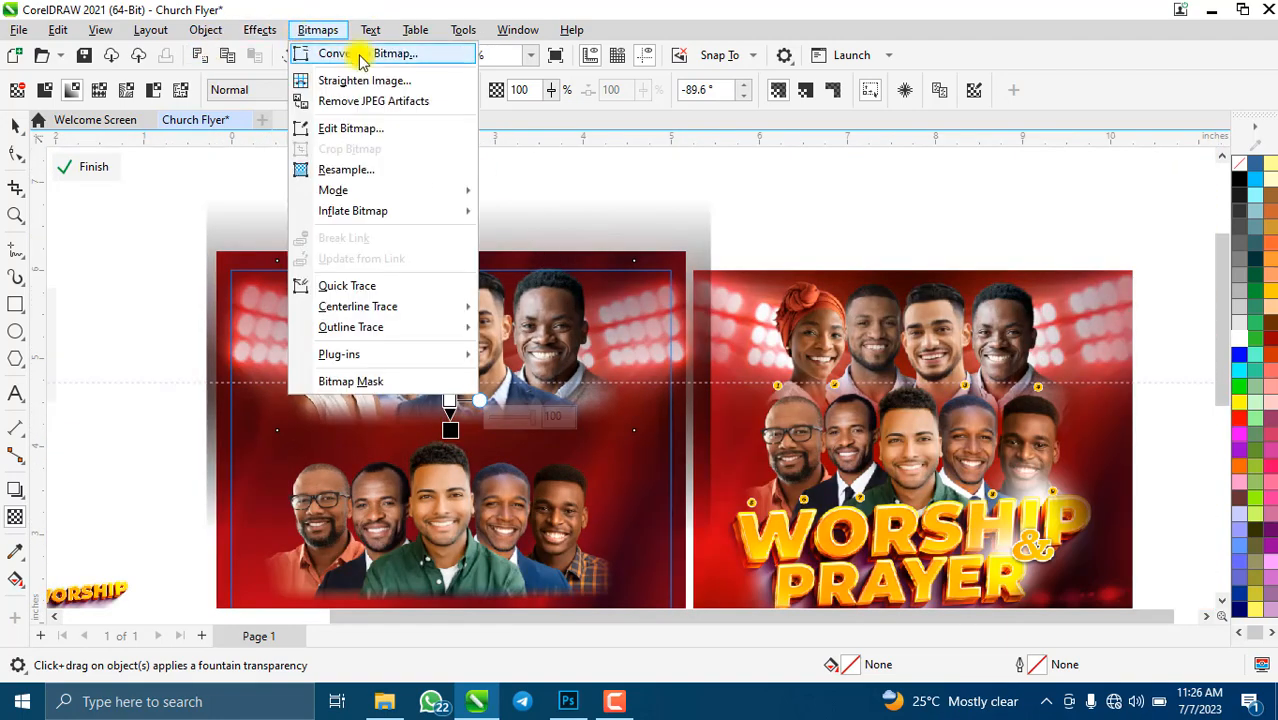
click(320, 51)
click(662, 453)
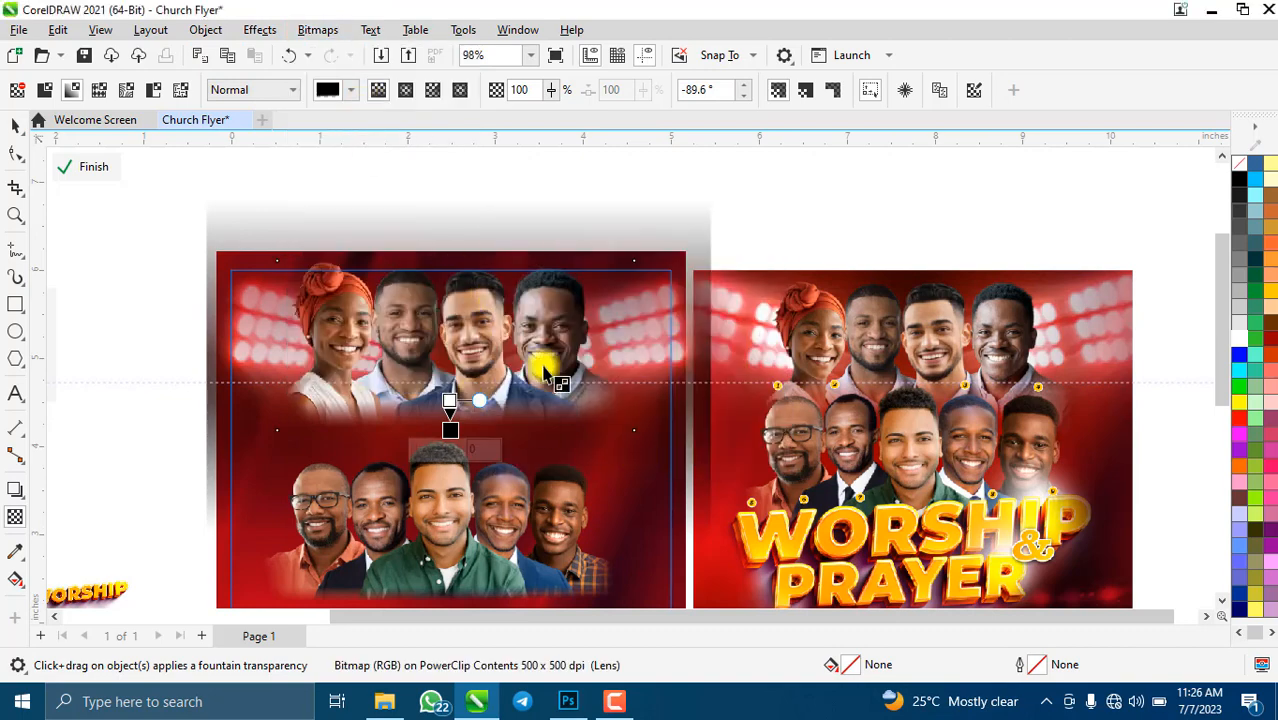
key(space)
scroll(474, 371, down, 2)
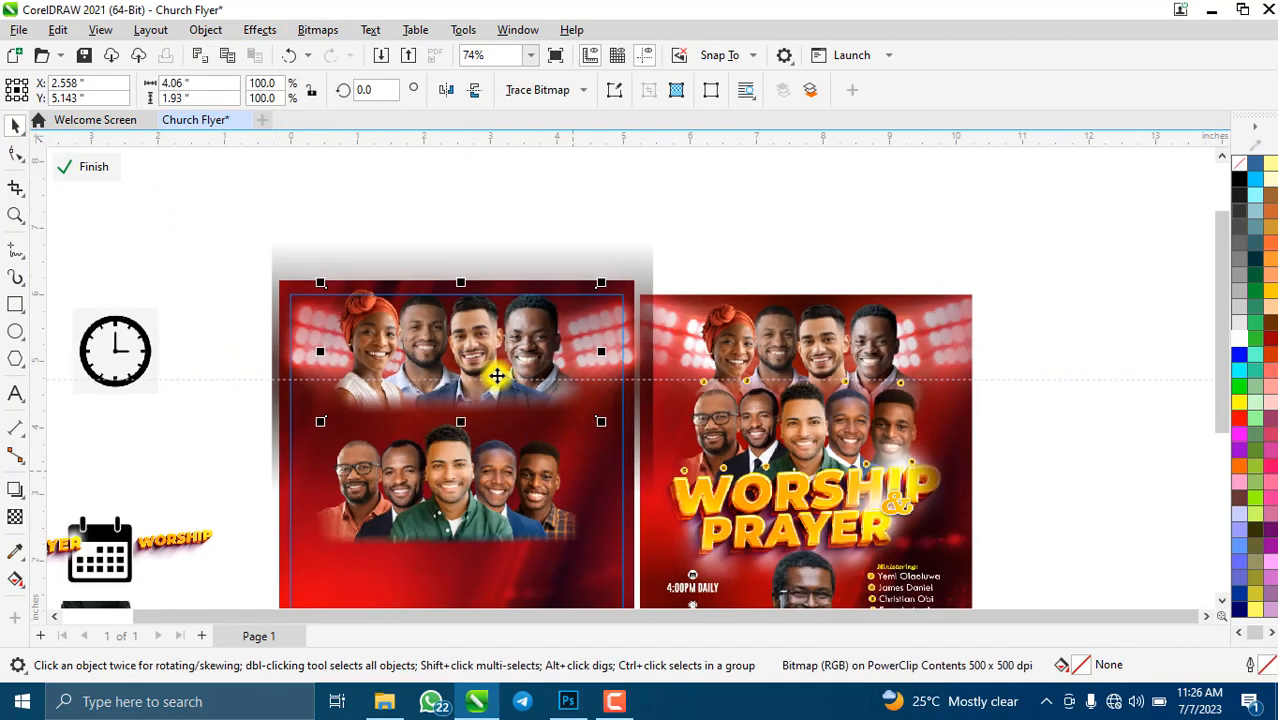
- Drag the upper faces bitmap down onto the lower row, then raise it slightly
drag(470, 398, 438, 525)
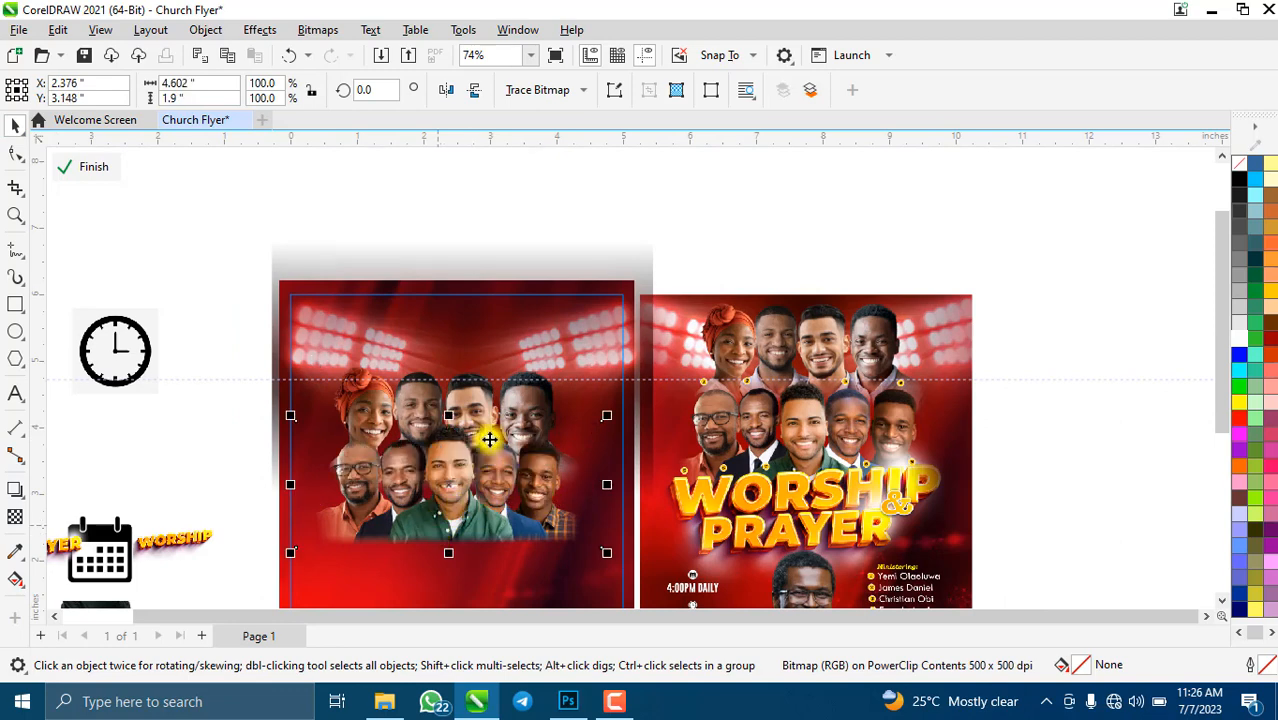
drag(471, 399, 471, 368)
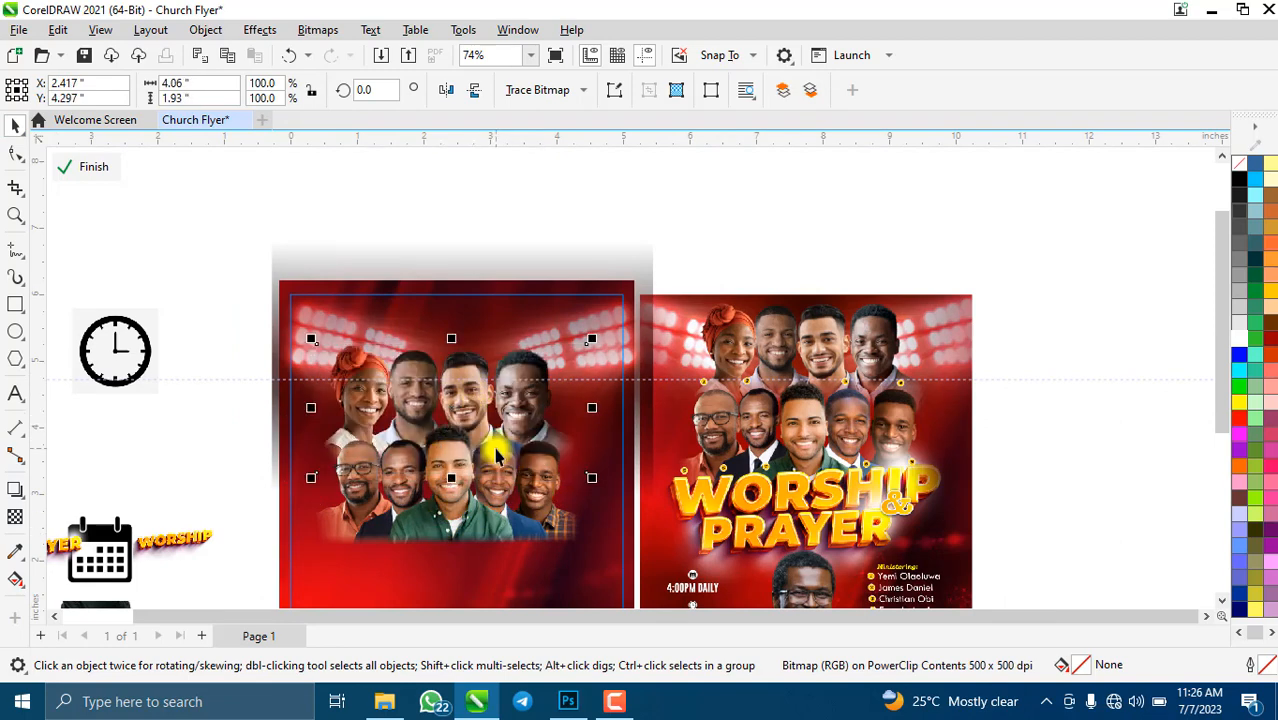
click(483, 505)
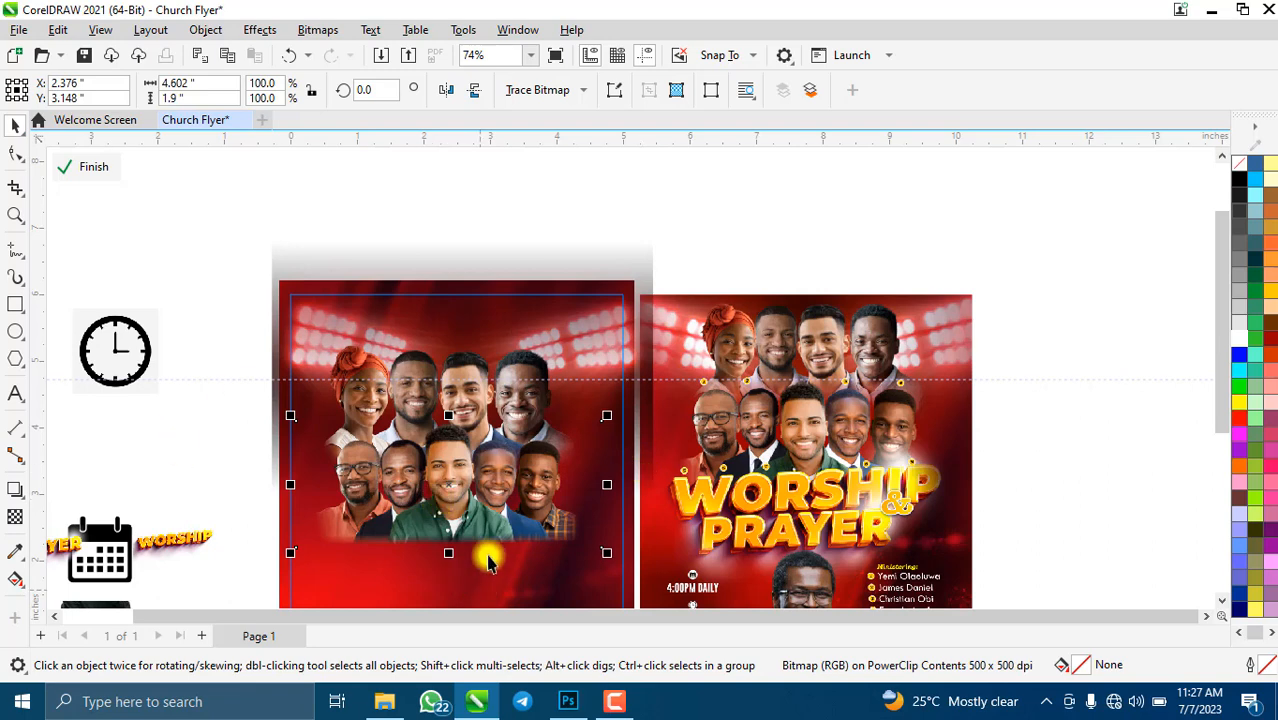
scroll(450, 470, up, 1)
scroll(368, 533, down, 2)
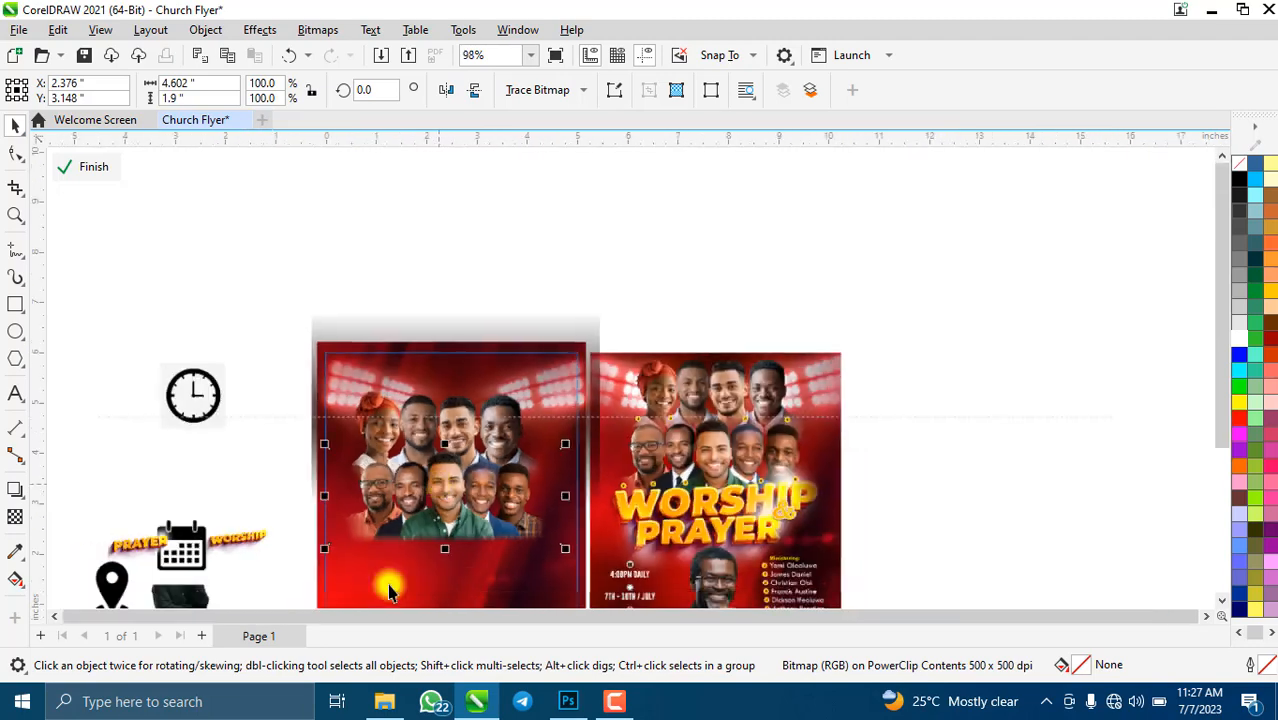
scroll(368, 559, up, 2)
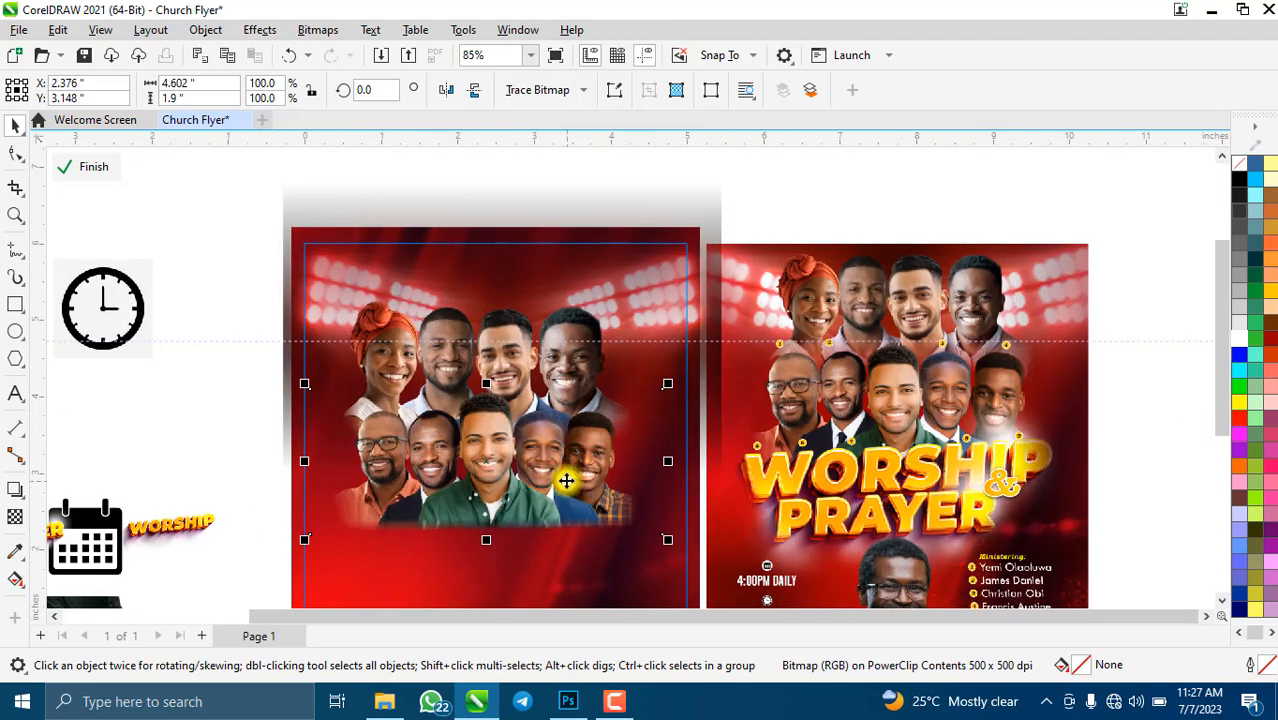
- Nudge the upper row of faces up and the lower row down by one step each
click(547, 430)
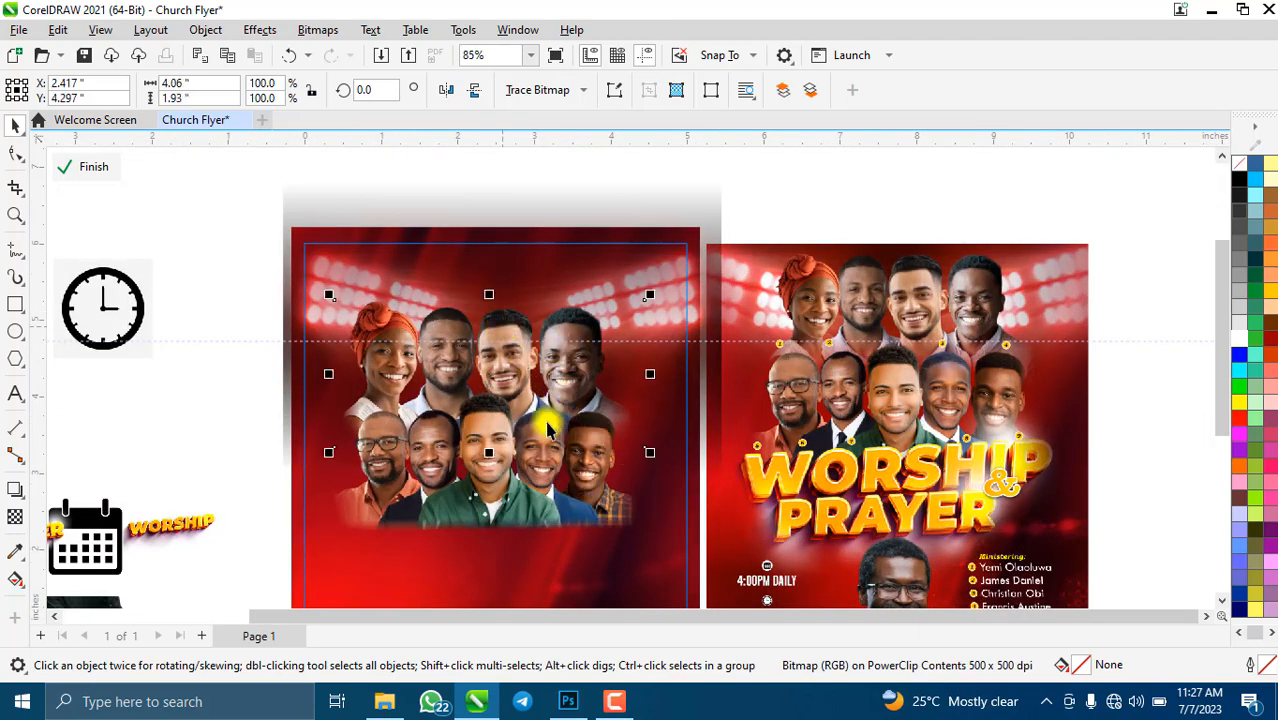
key(Up)
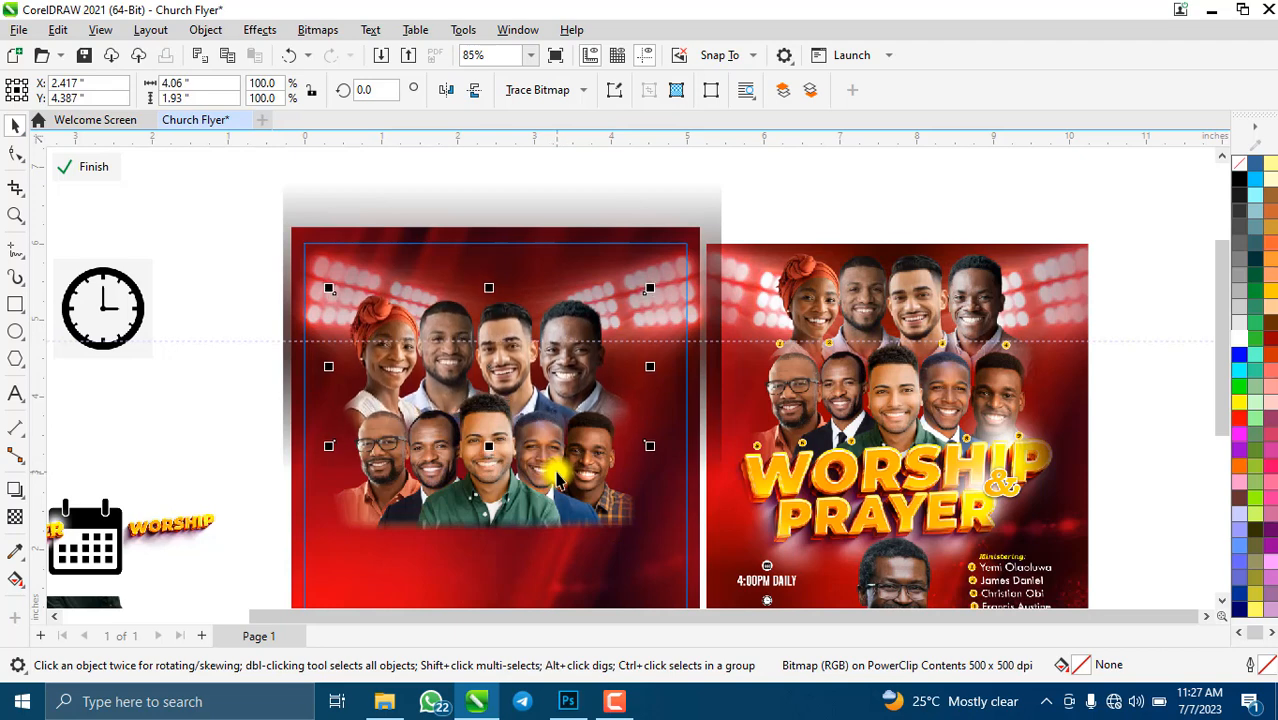
click(472, 502)
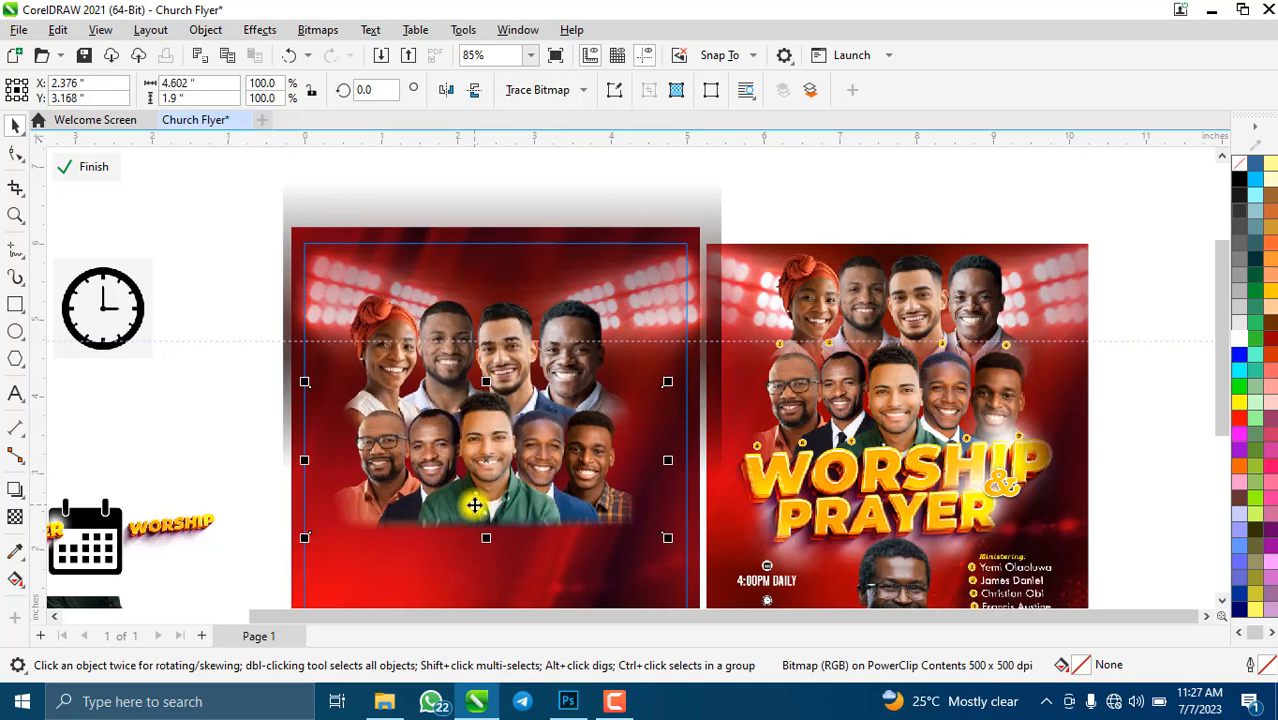
key(Down)
scroll(437, 277, down, 4)
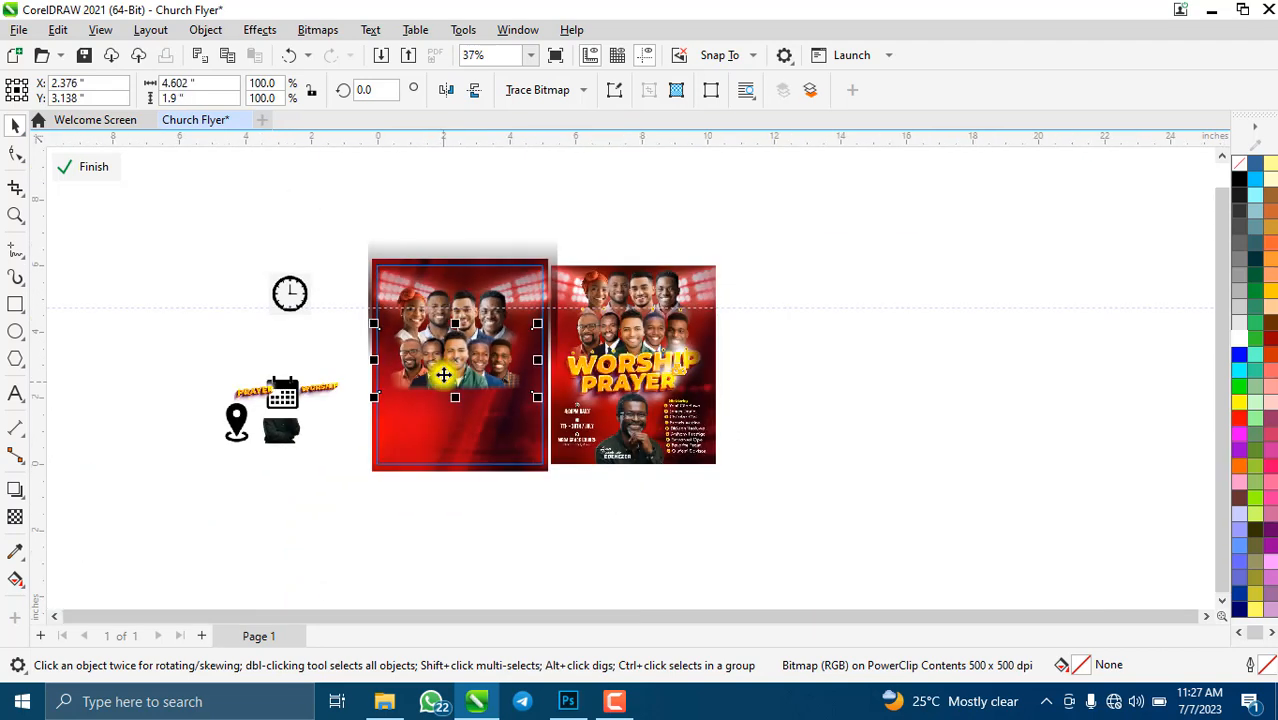
scroll(442, 365, up, 3)
scroll(482, 232, down, 2)
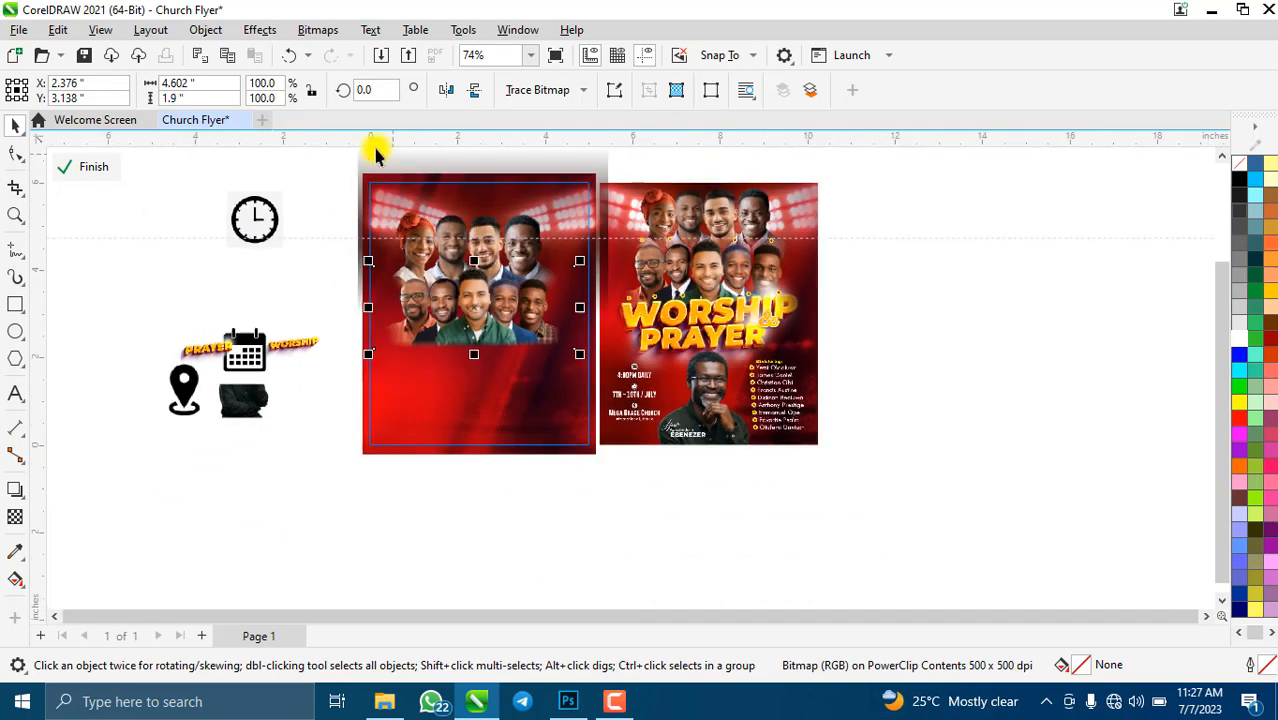
- Marquee-select both rows of faces and nudge them up and to the right
mouse_move(296, 184)
mouse_down()
mouse_move(520, 371)
mouse_move(596, 351)
mouse_move(607, 378)
mouse_up()
key(Up)
key(Up)
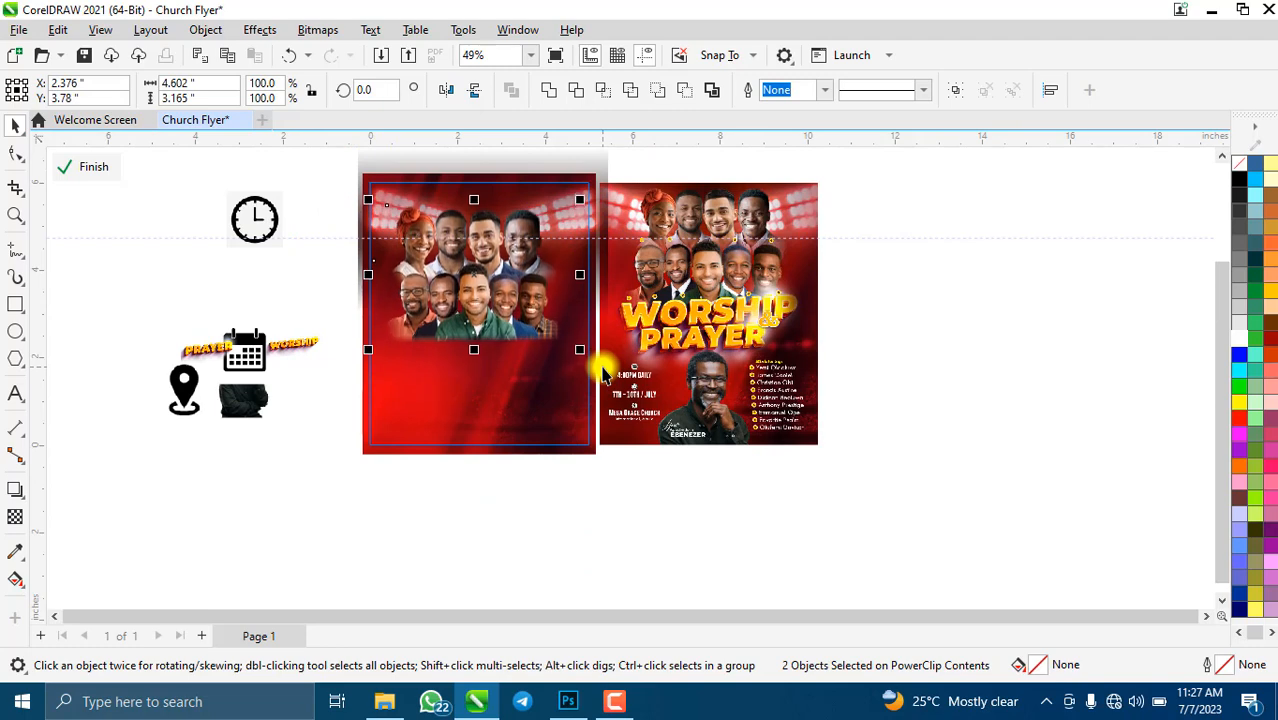
key(Up)
key(Right)
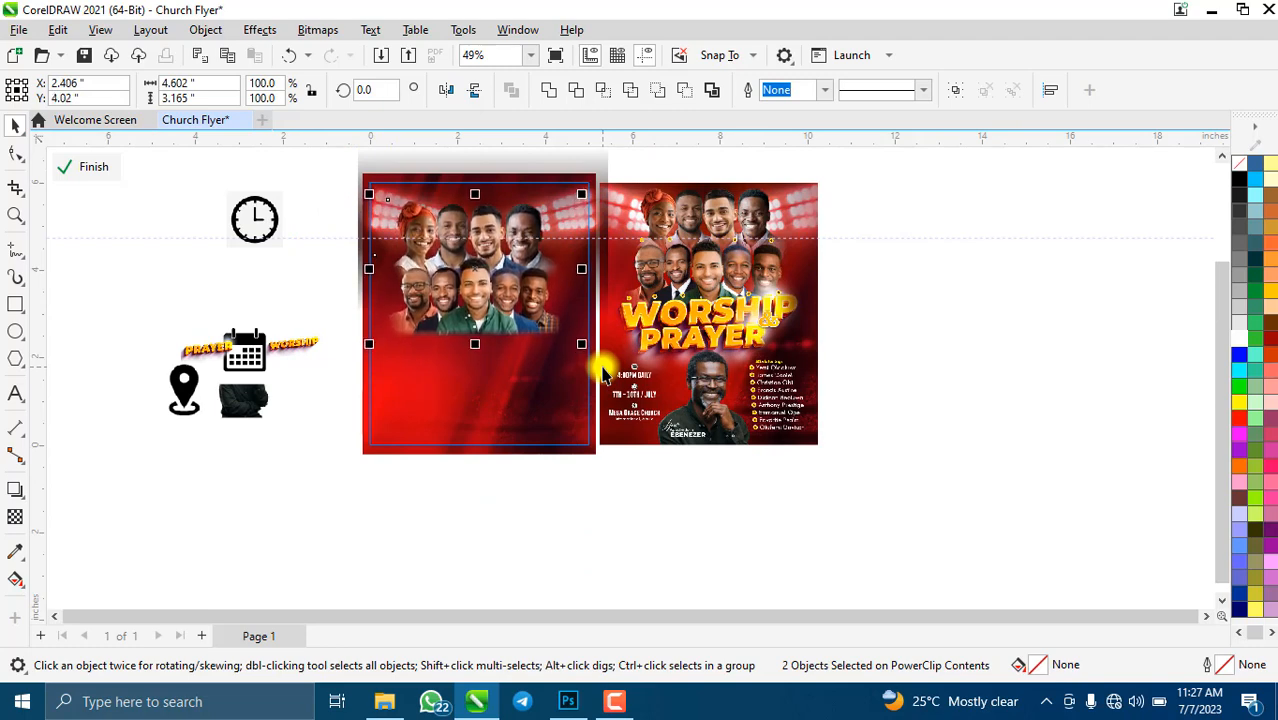
key(Up)
key(Right)
key(Right)
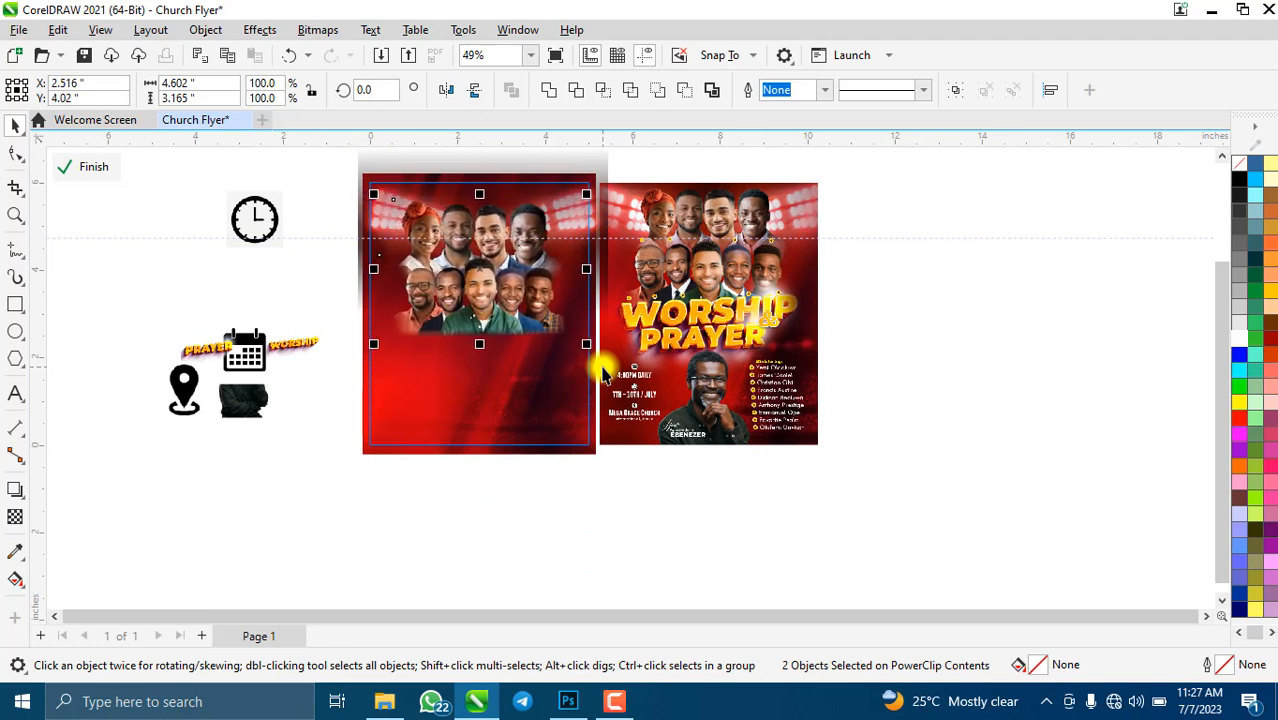
key(Right)
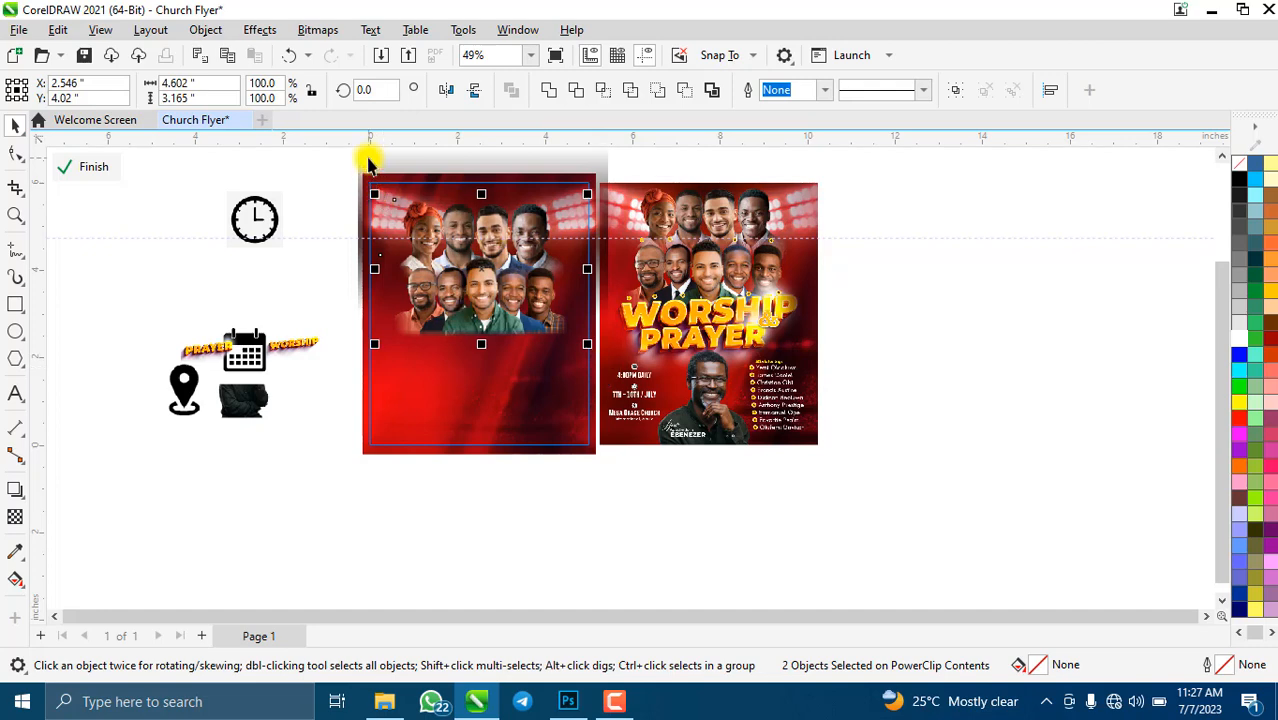
- Enlarge the stadium-lights photo slightly, then fine-tune both face rows' position with arrow nudges
click(349, 337)
drag(349, 352, 342, 365)
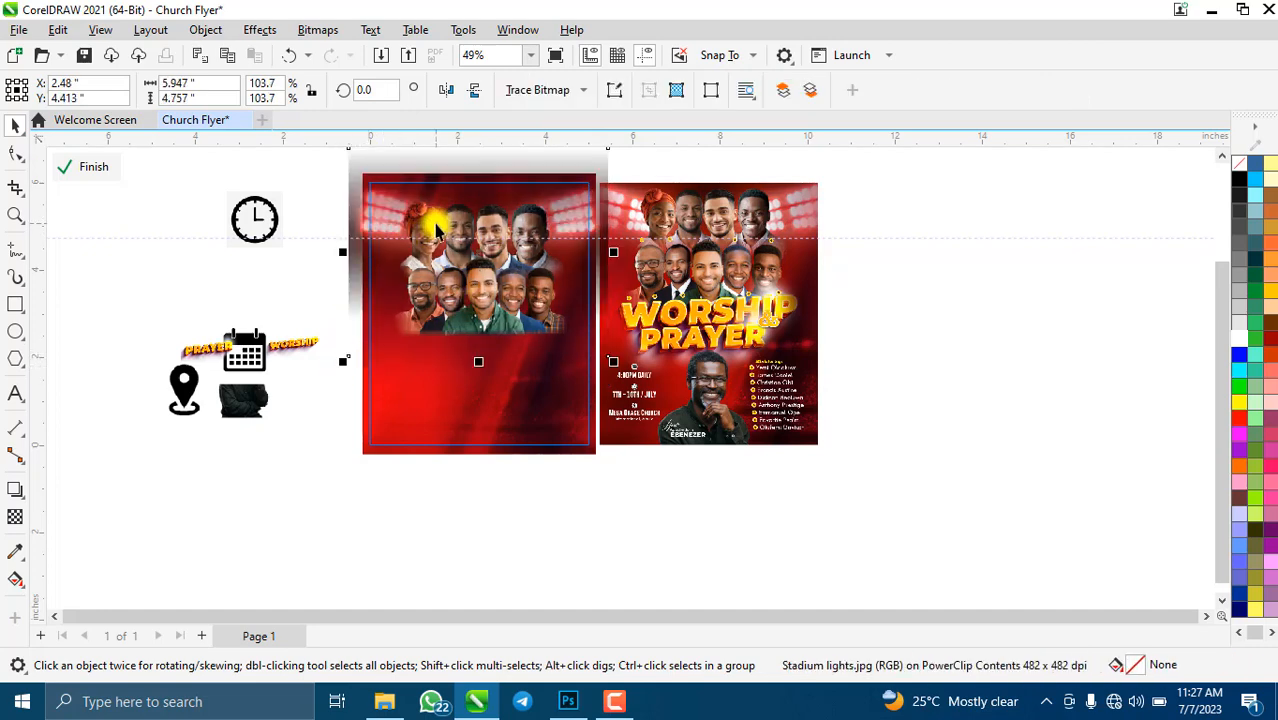
click(434, 226)
shift+click(462, 320)
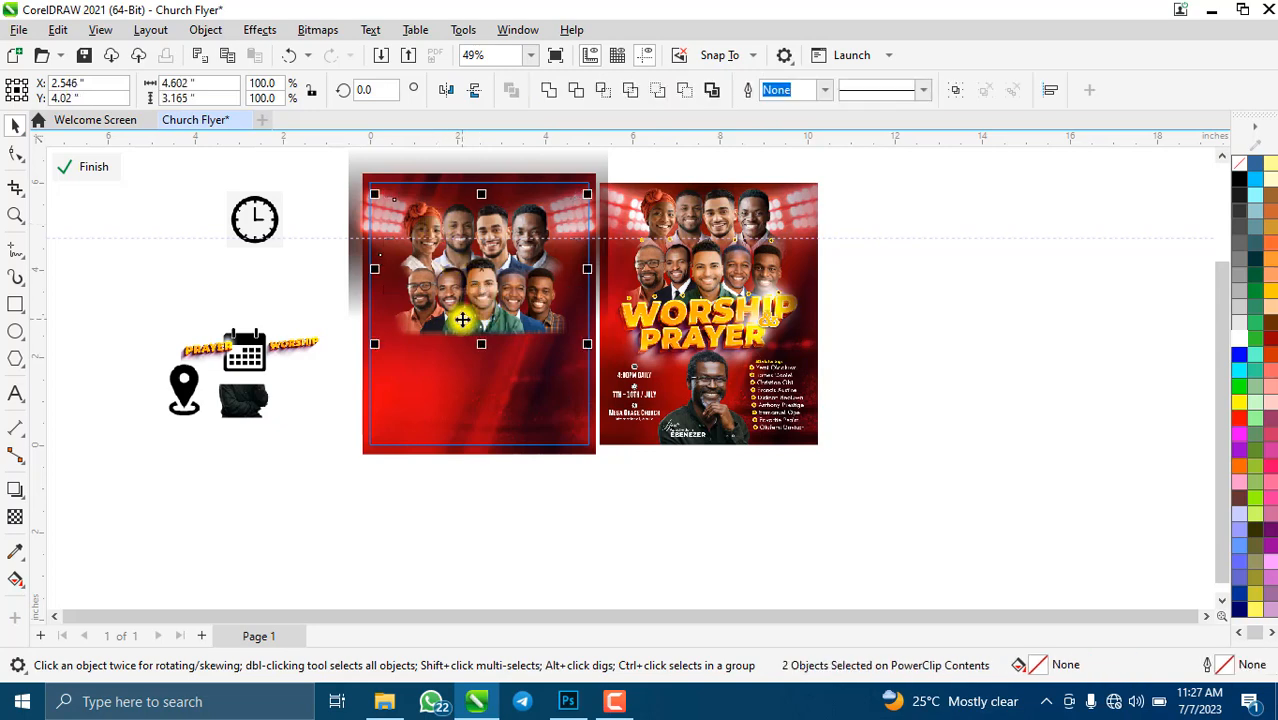
key(Right)
key(Right)
key(Right)
key(Right)
key(Right)
key(Right)
key(Right)
key(Right)
key(Right)
key(Right)
key(Right)
key(Right)
key(Right)
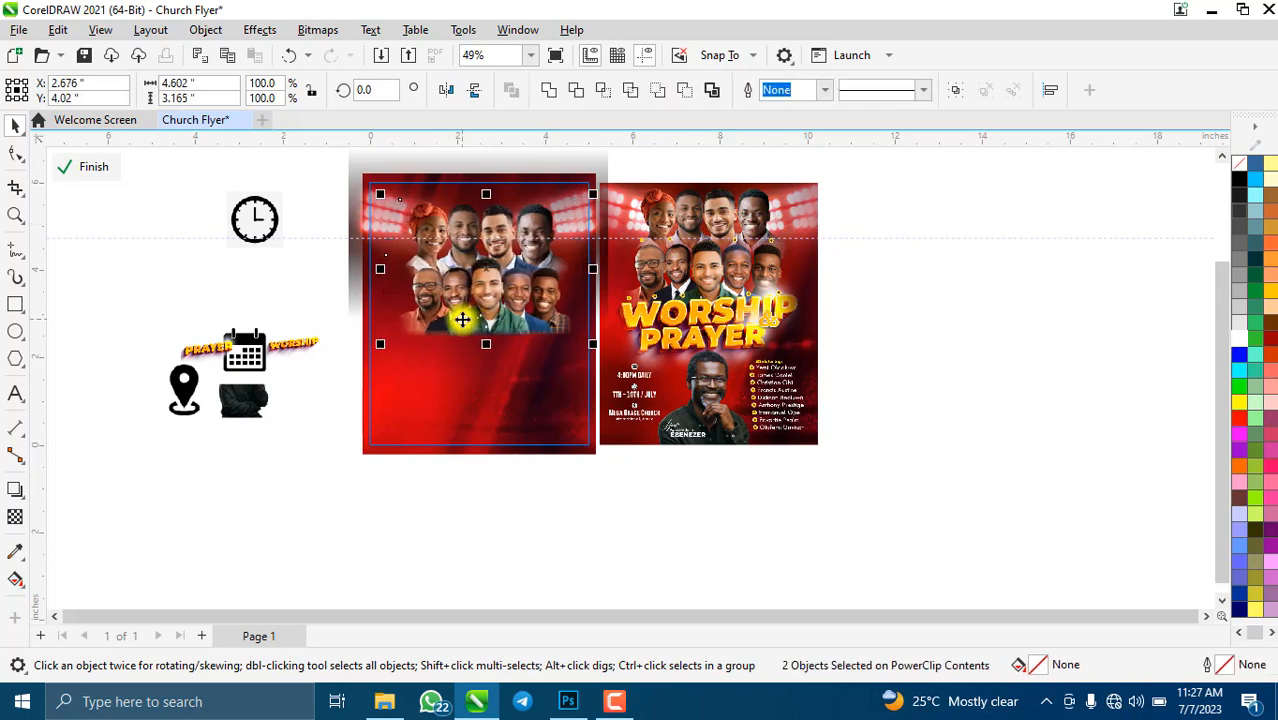
key(Left)
key(Left)
key(Up)
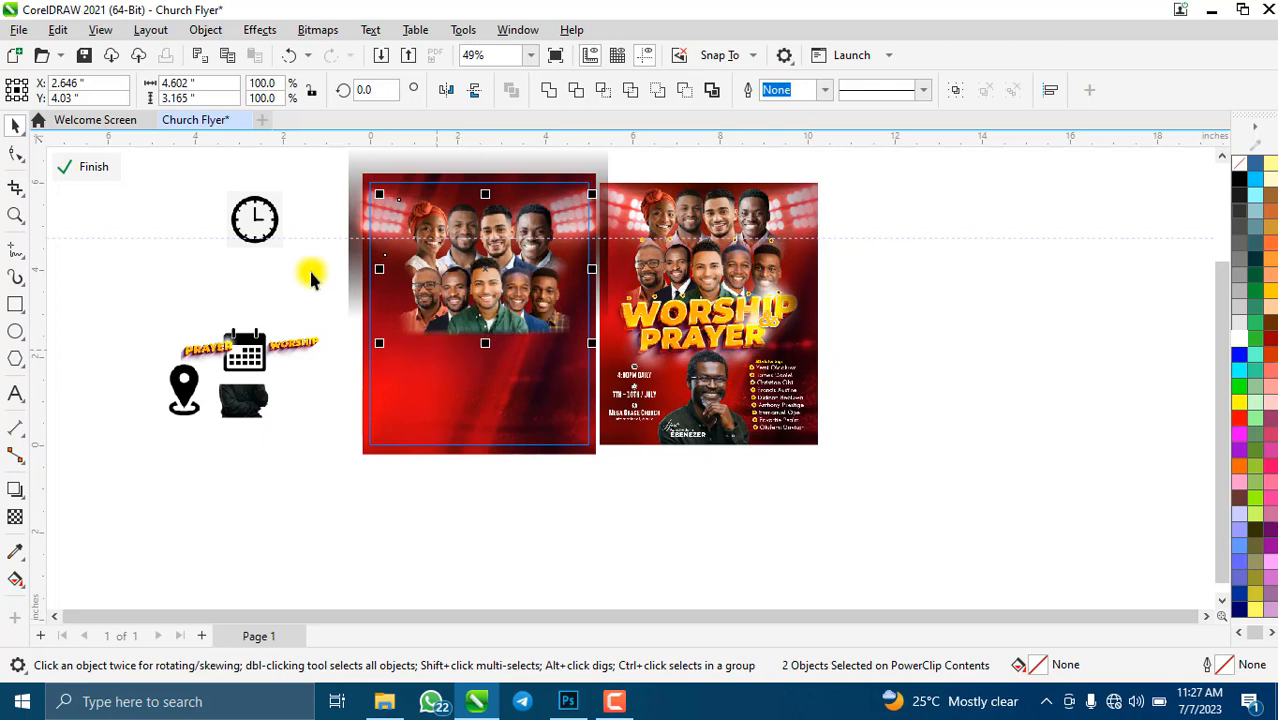
- Scale the lower five-man row to 102.5% (4.718" × 1.948") after undoing a 107.5% try, then raise it slightly
click(321, 260)
scroll(321, 260, down, 3)
scroll(495, 320, up, 5)
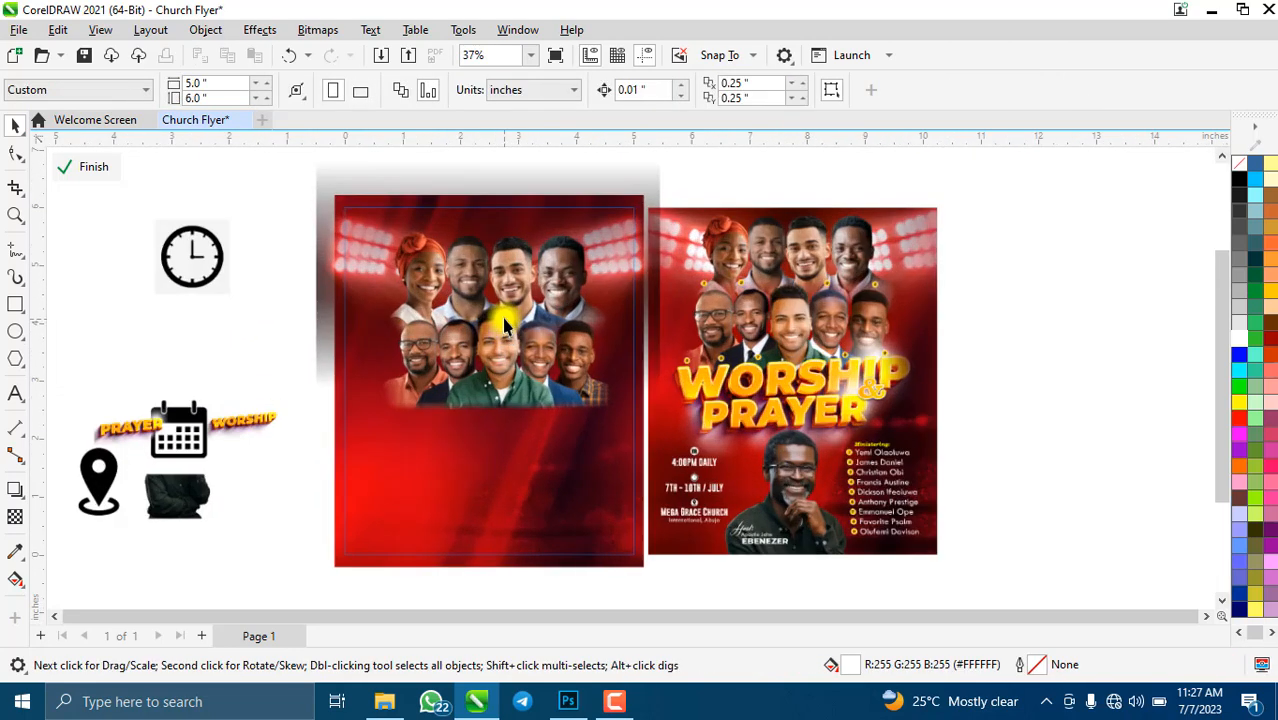
click(485, 362)
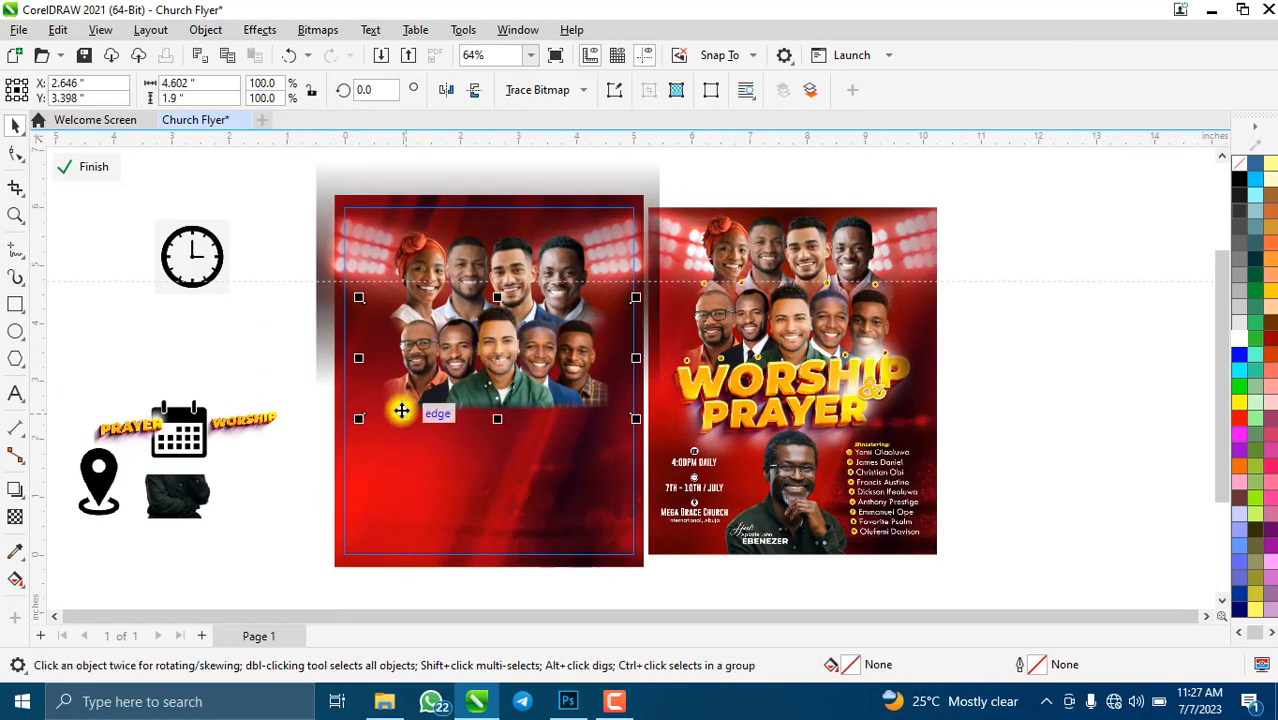
drag(362, 424, 342, 432)
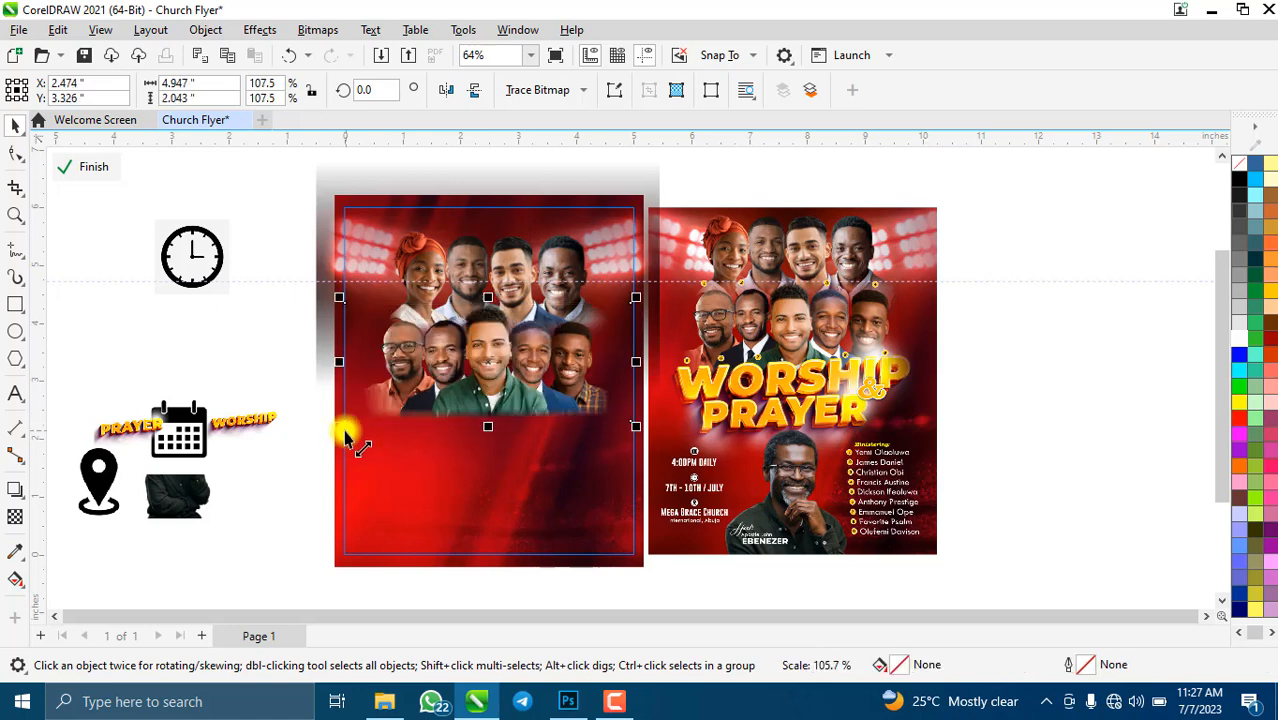
key(ctrl+z)
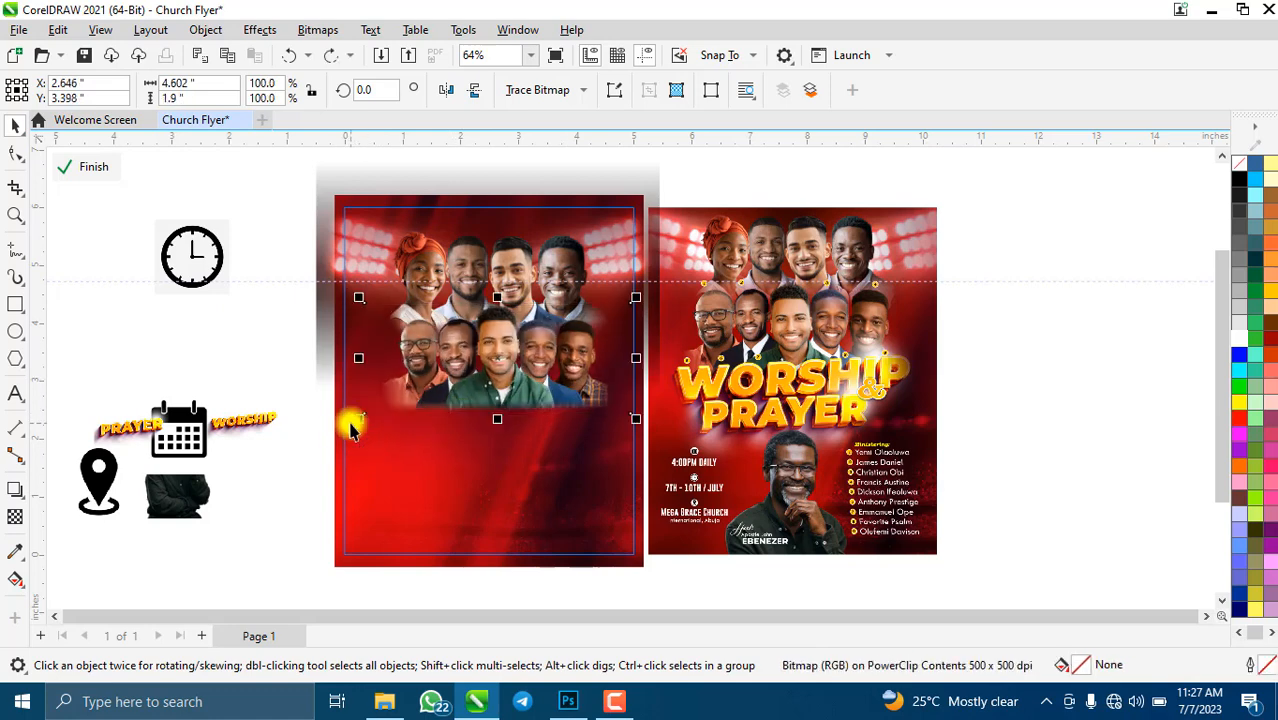
drag(353, 431, 352, 436)
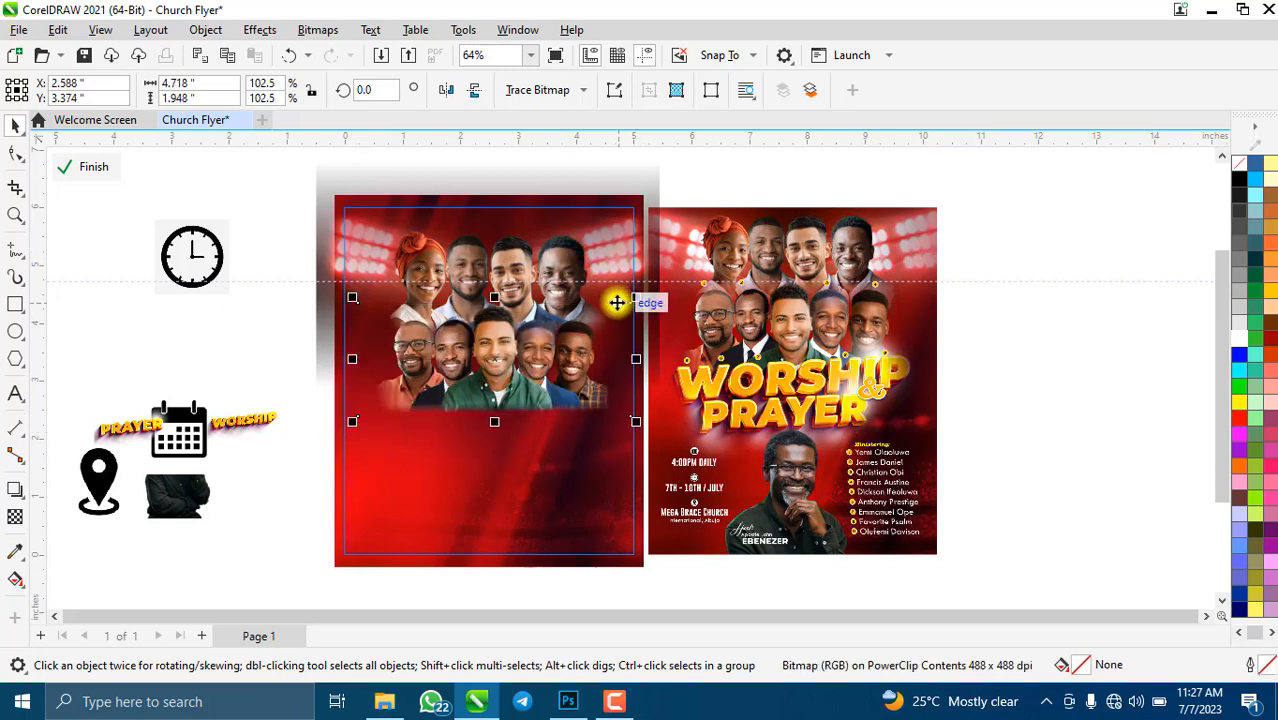
drag(617, 302, 615, 301)
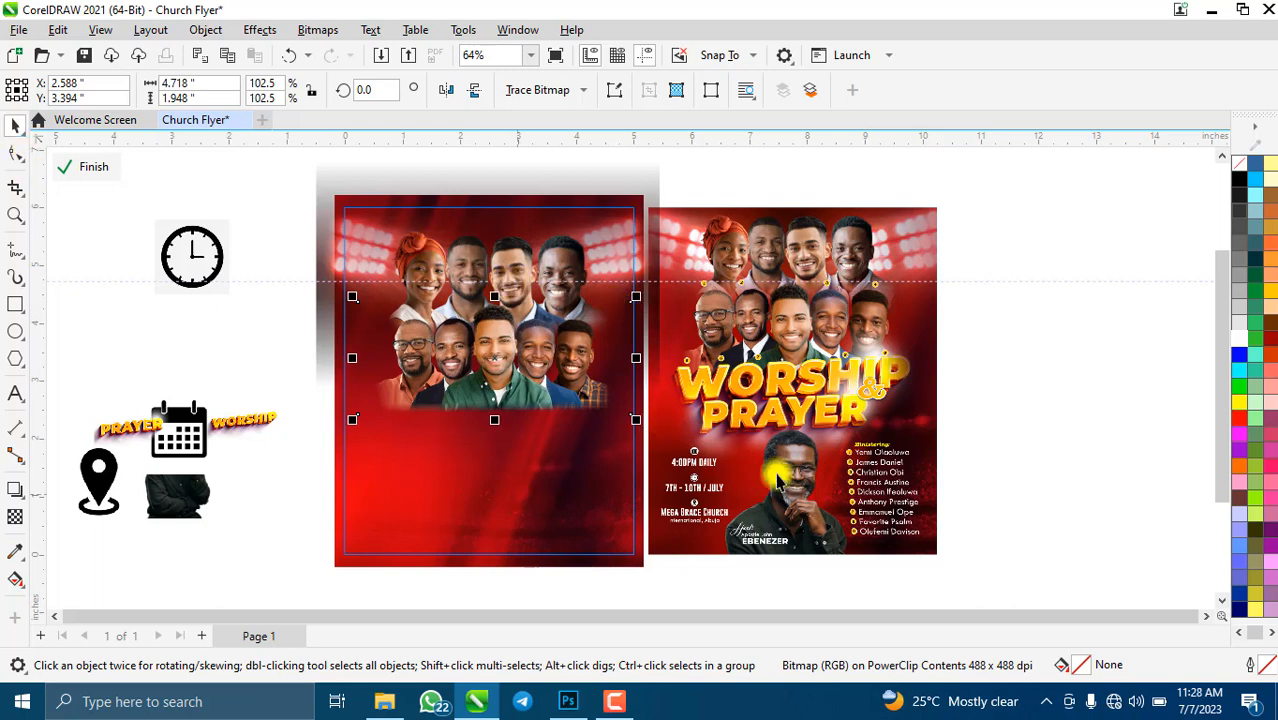
scroll(740, 430, down, 1)
- Move the gold WORSHIP title onto the flyer below the faces and enlarge it
click(318, 420)
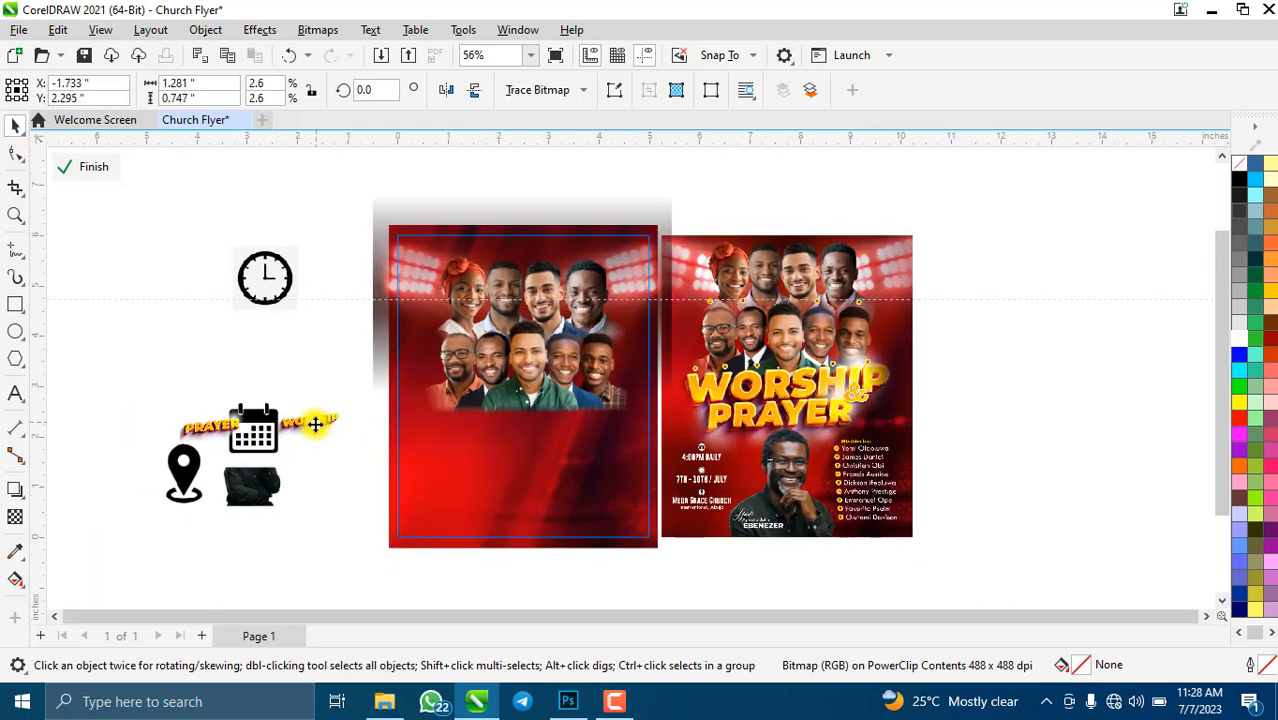
drag(318, 420, 495, 389)
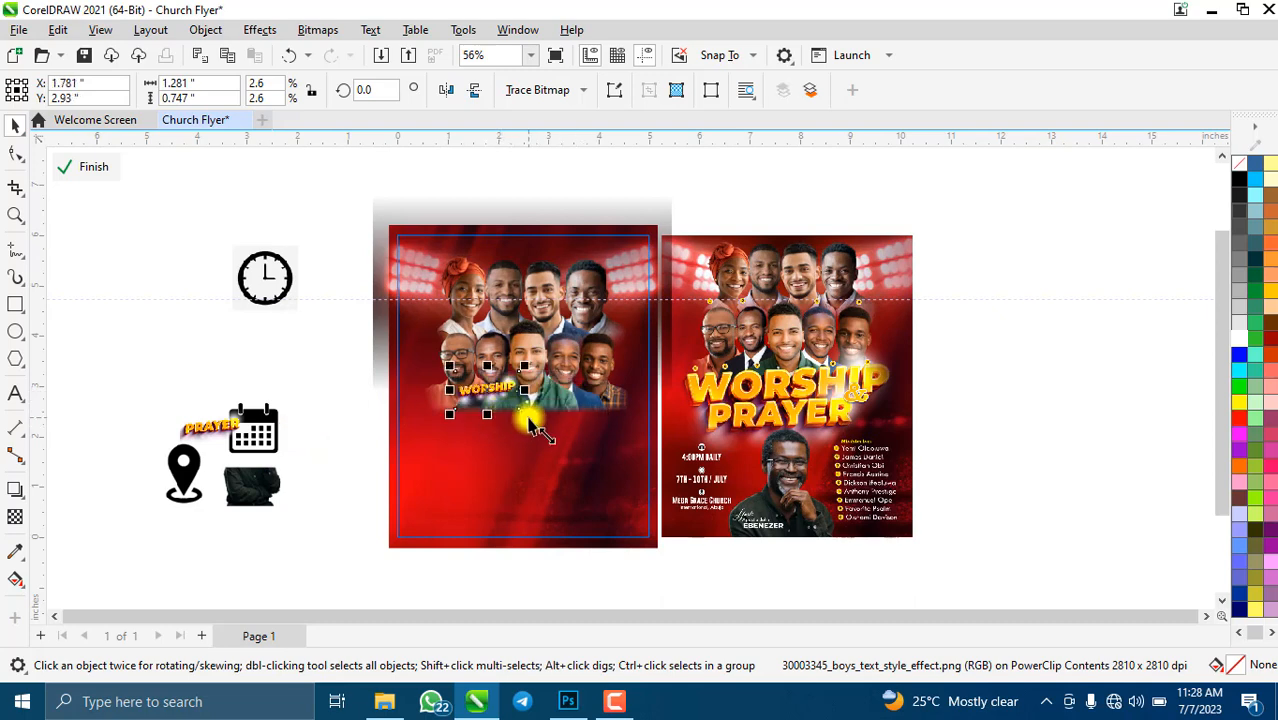
drag(524, 413, 647, 485)
drag(574, 442, 548, 428)
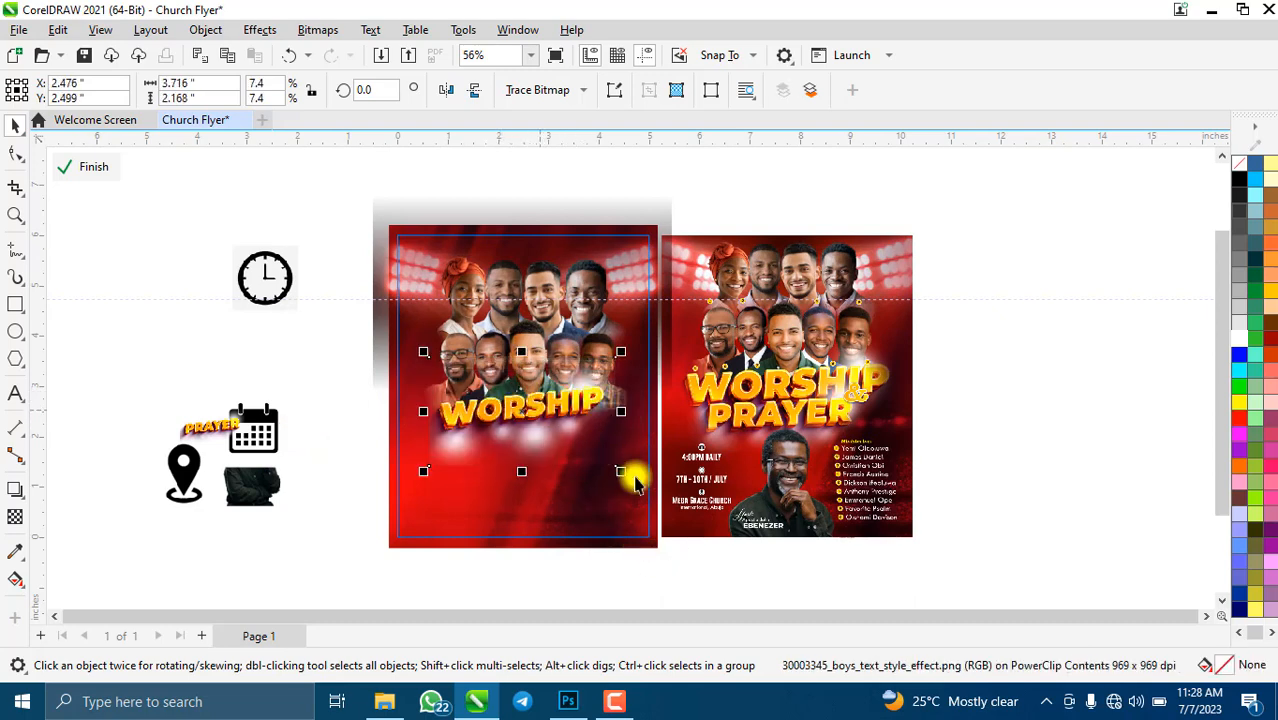
drag(622, 480, 676, 503)
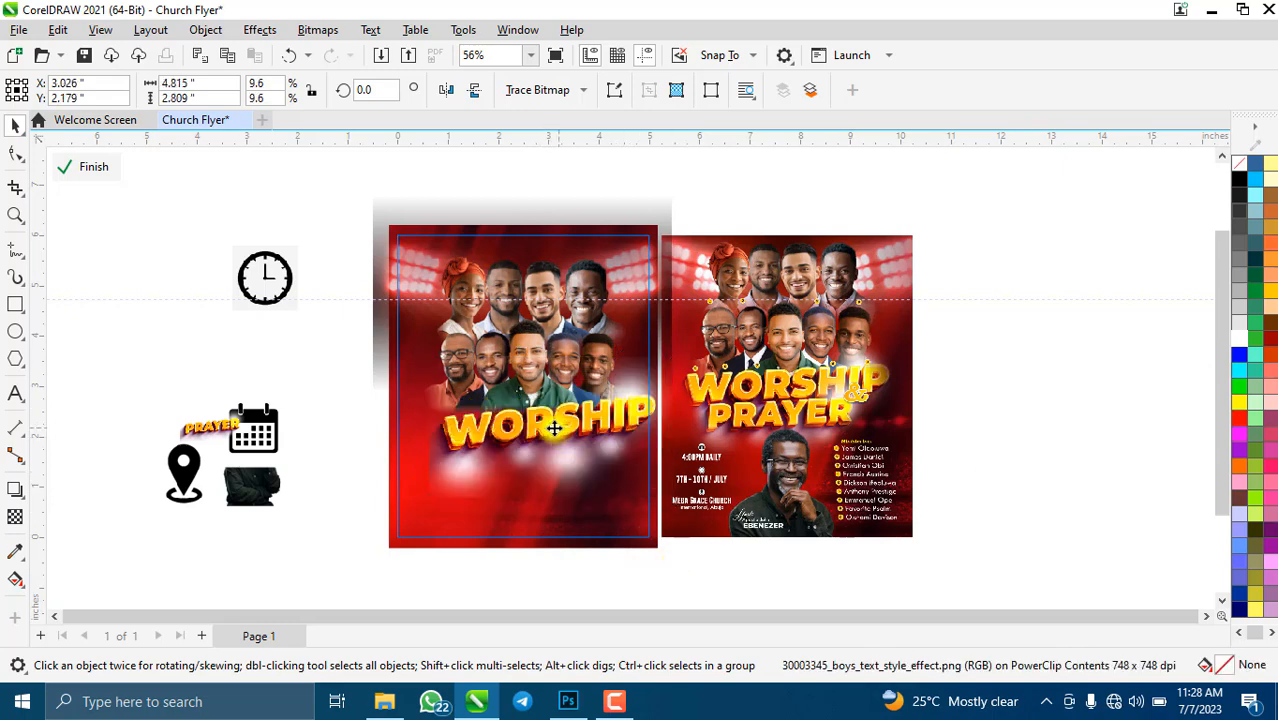
drag(551, 460, 529, 448)
scroll(529, 448, up, 2)
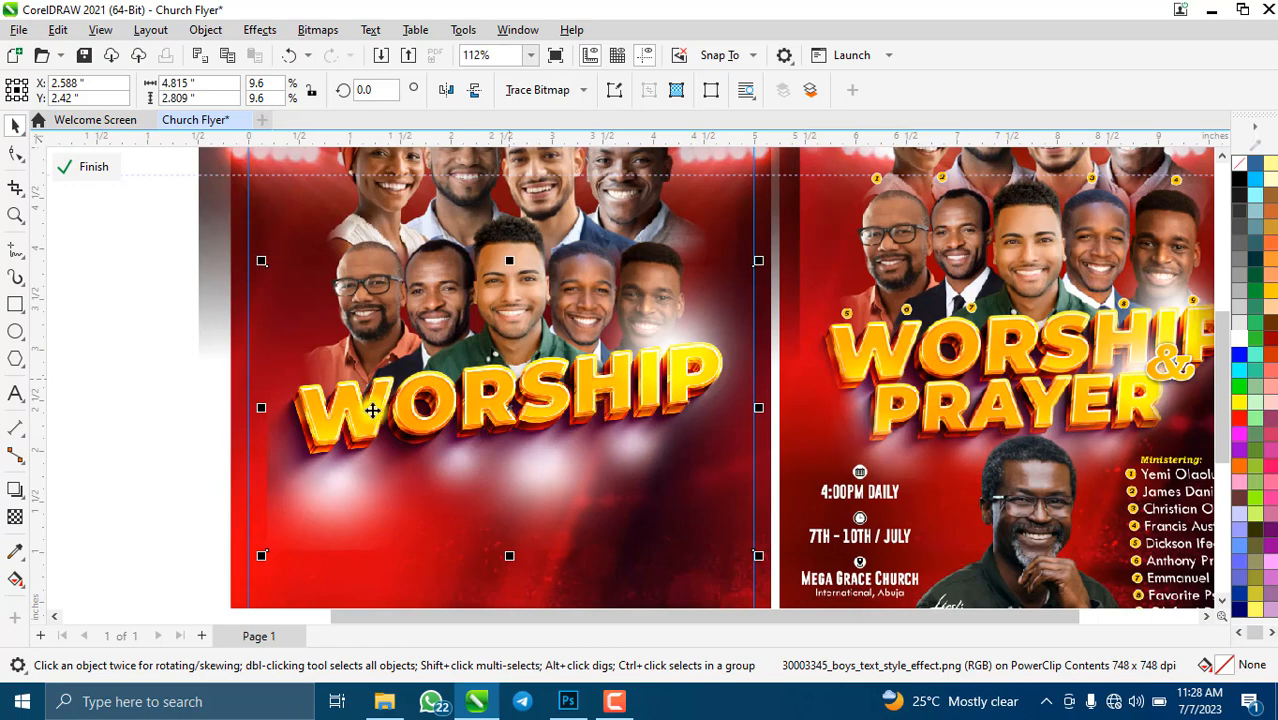
- Rotate the WORSHIP title slightly clockwise to about 357.8°
click(538, 401)
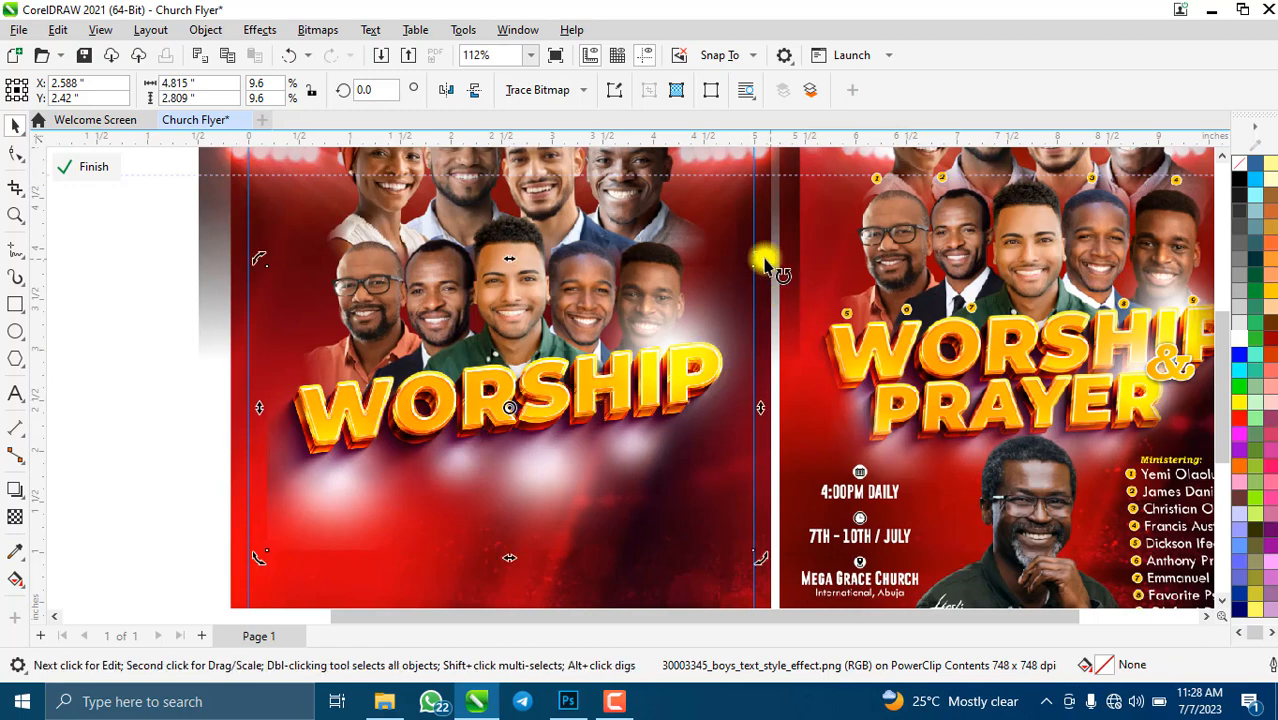
drag(765, 263, 762, 273)
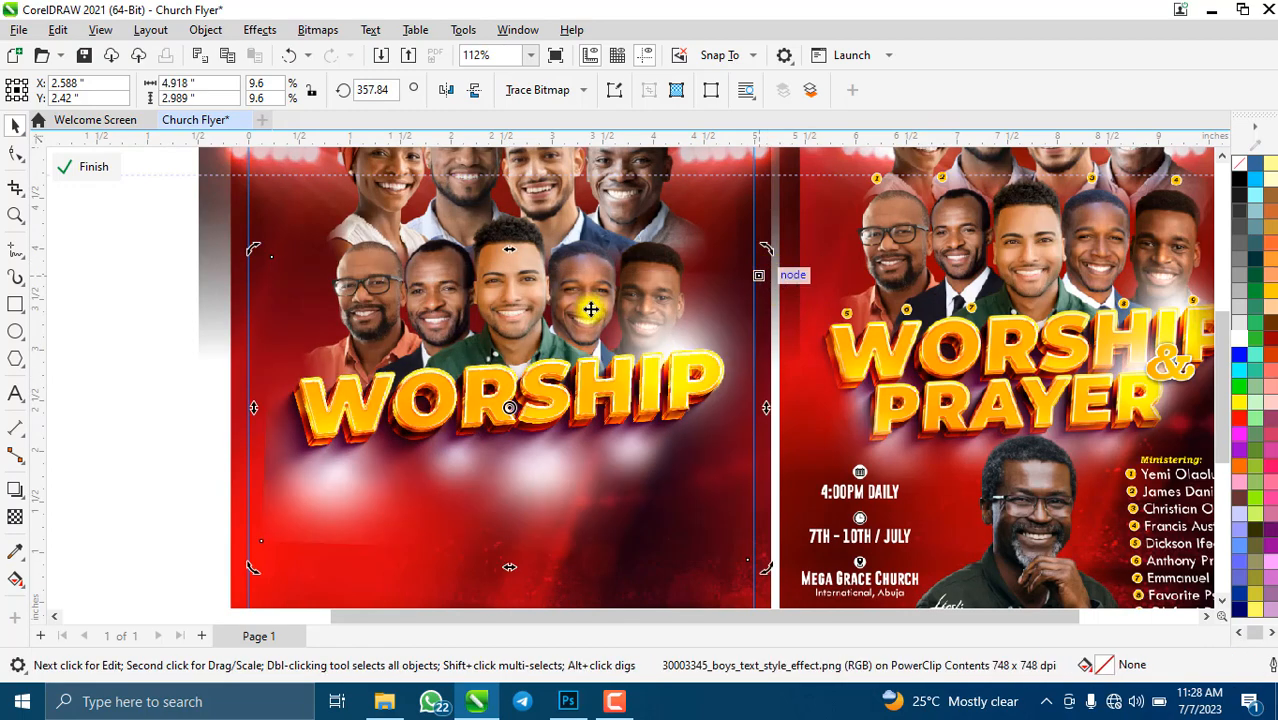
scroll(591, 309, down, 1)
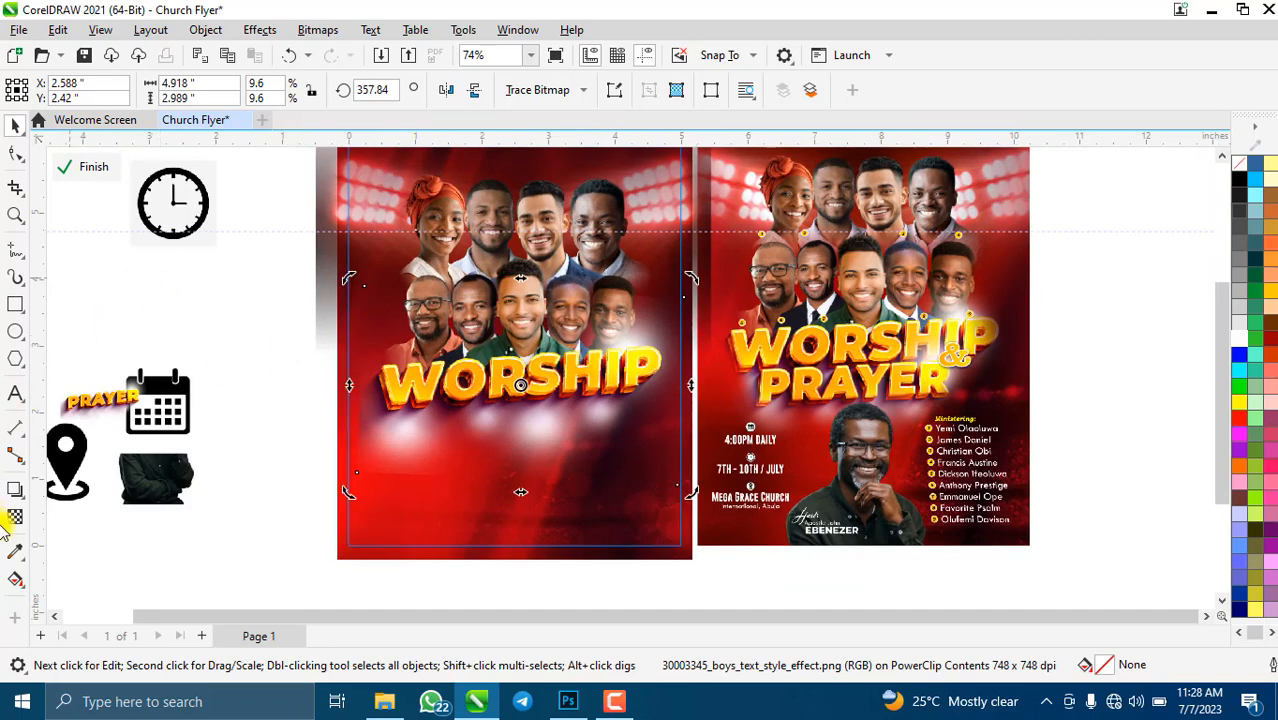
click(15, 519)
- Add a fountain transparency fade to the WORSHIP title and convert it to a bitmap
scroll(357, 422, up, 5)
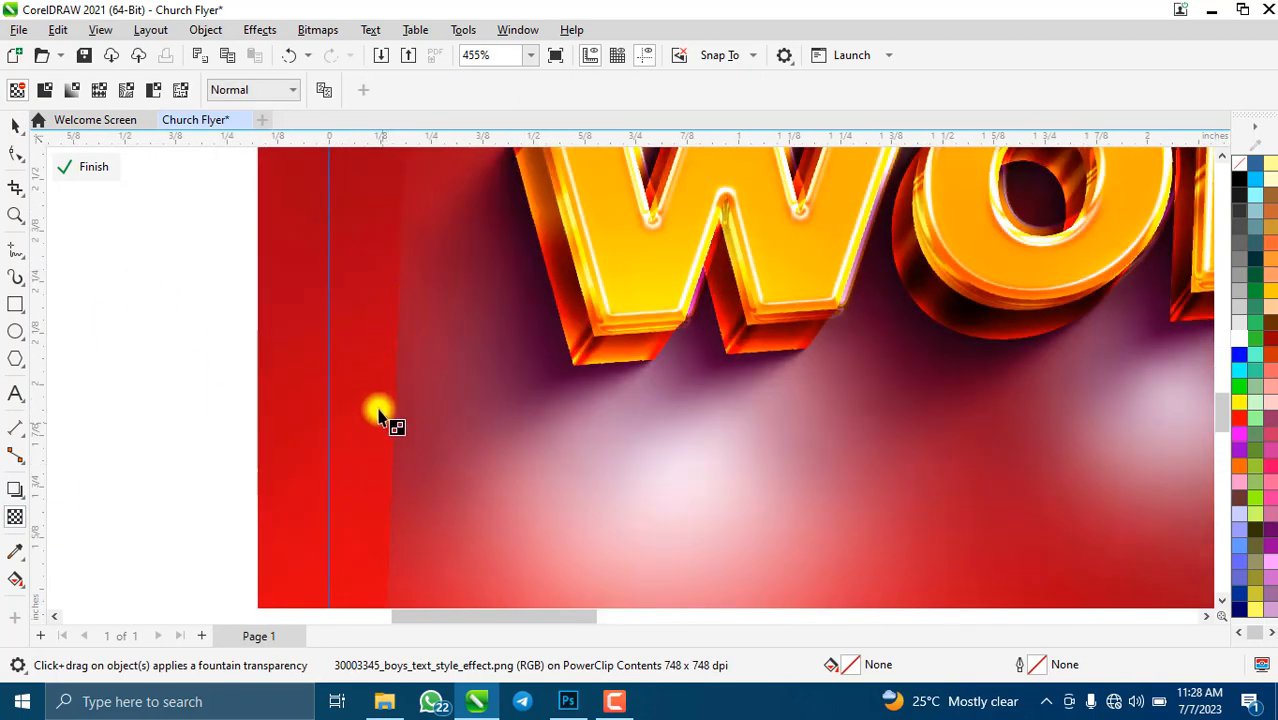
scroll(380, 415, down, 2)
scroll(378, 410, down, 2)
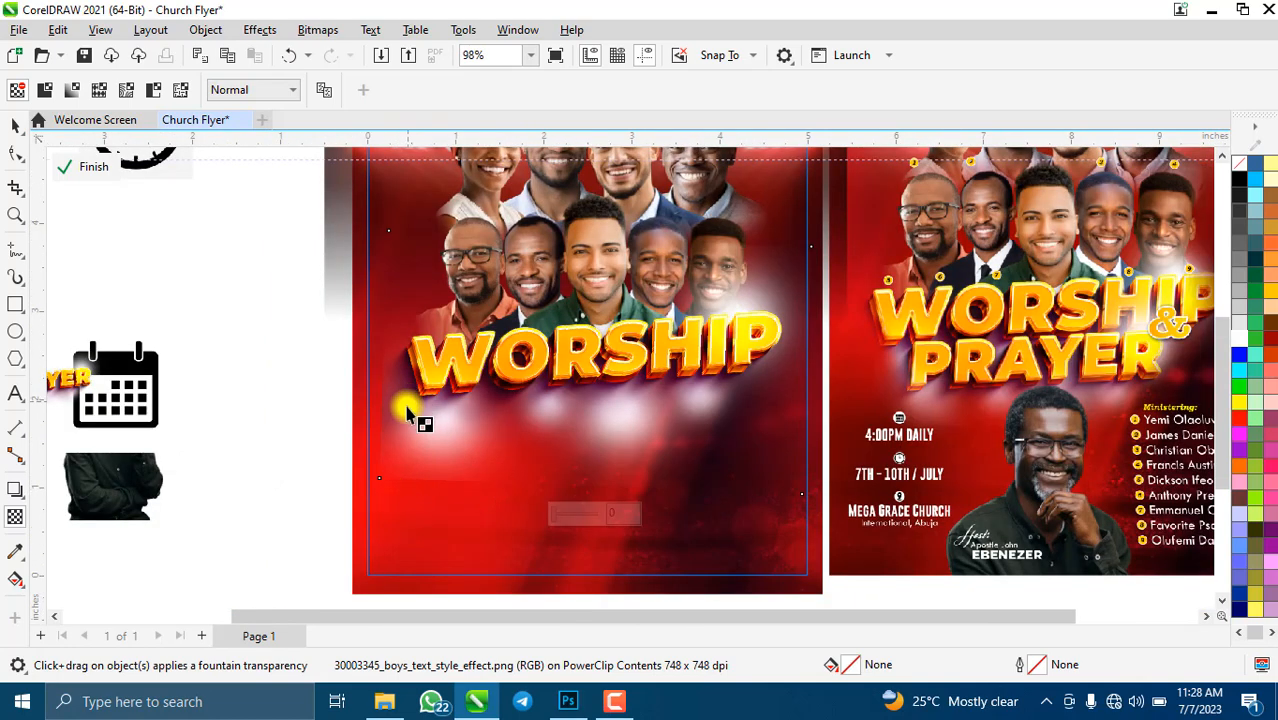
drag(408, 412, 386, 457)
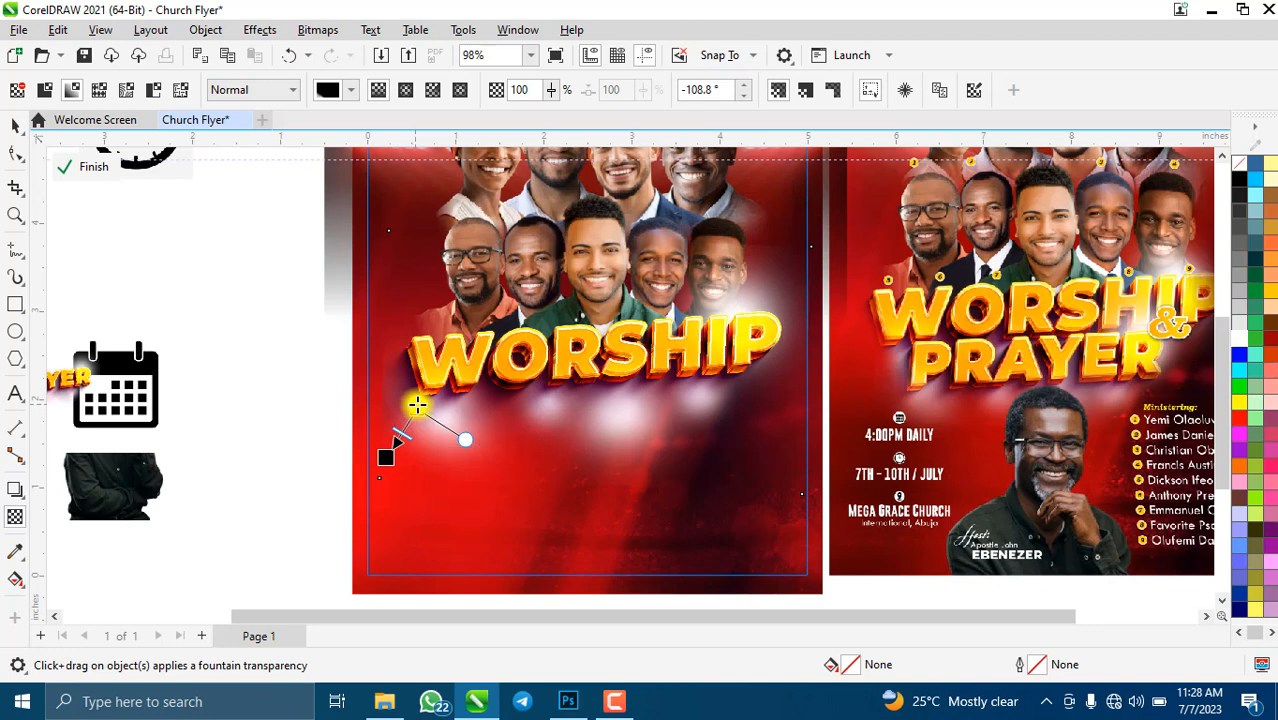
drag(414, 404, 416, 405)
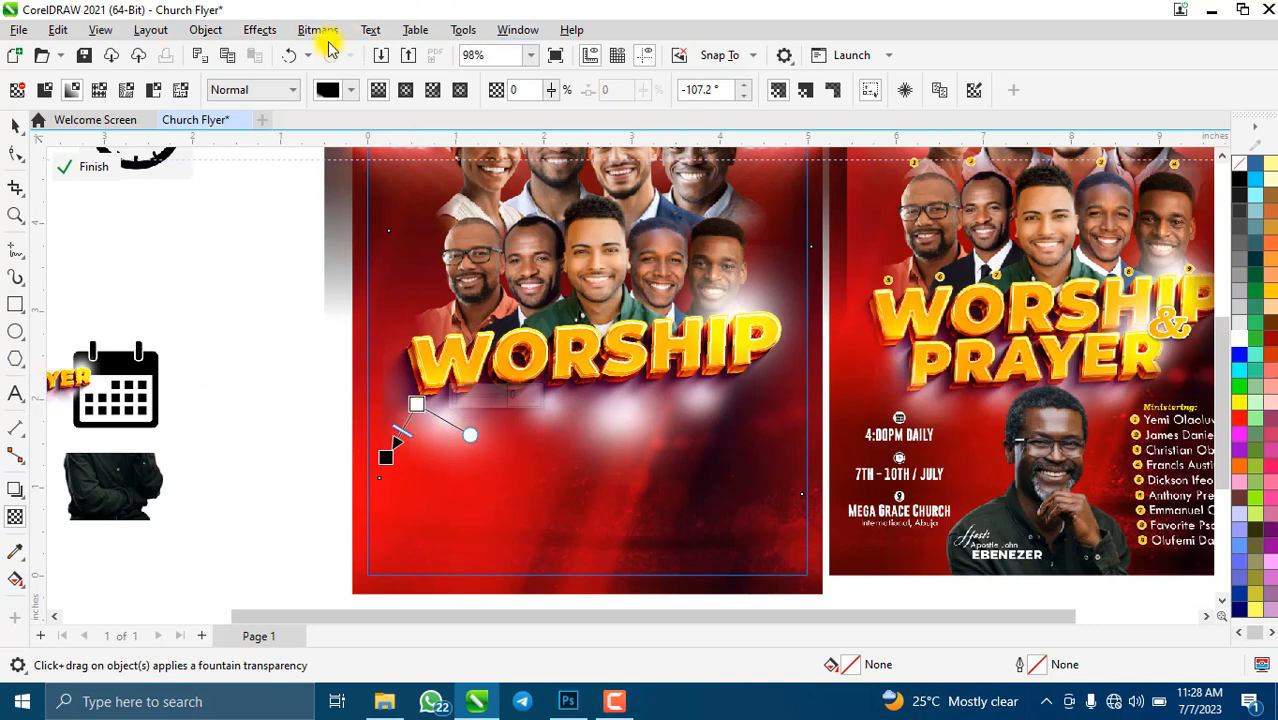
click(326, 36)
click(370, 55)
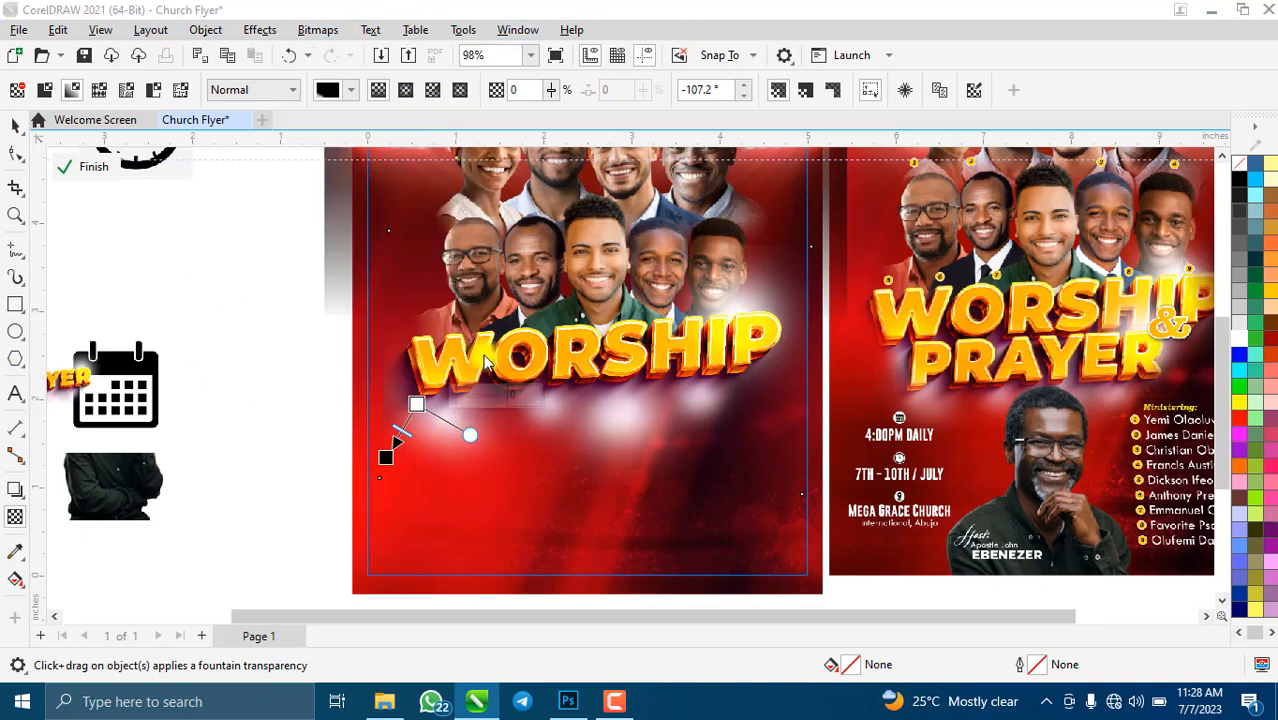
click(656, 453)
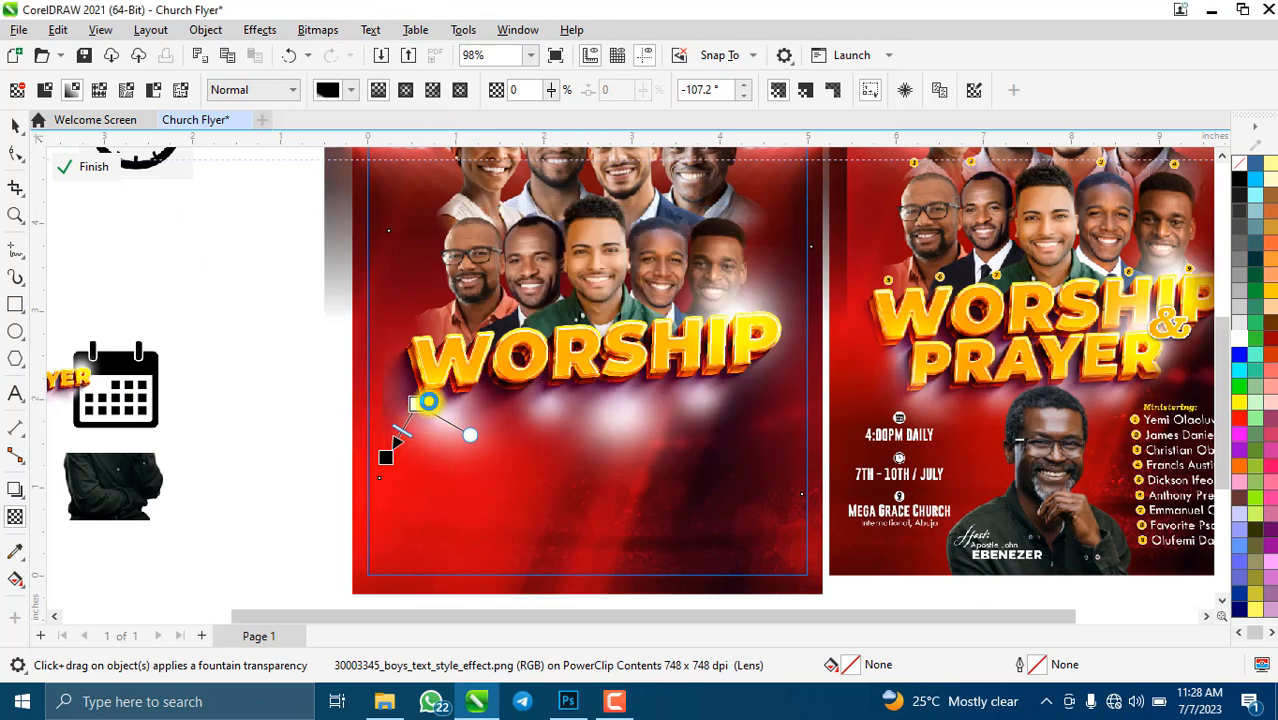
- Fade the title's left side toward its edge and flatten it to a bitmap again
click(440, 378)
mouse_move(400, 410)
mouse_down()
mouse_move(437, 422)
mouse_move(357, 418)
mouse_move(408, 401)
mouse_up()
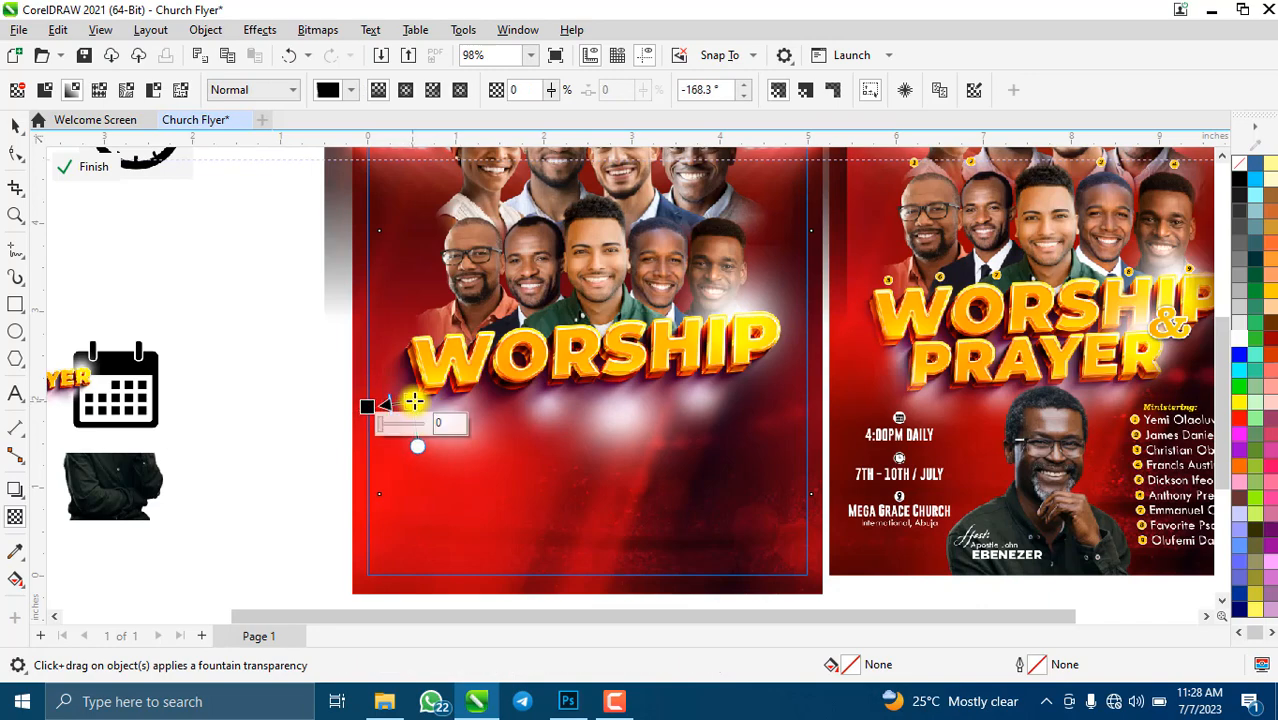
scroll(379, 406, up, 2)
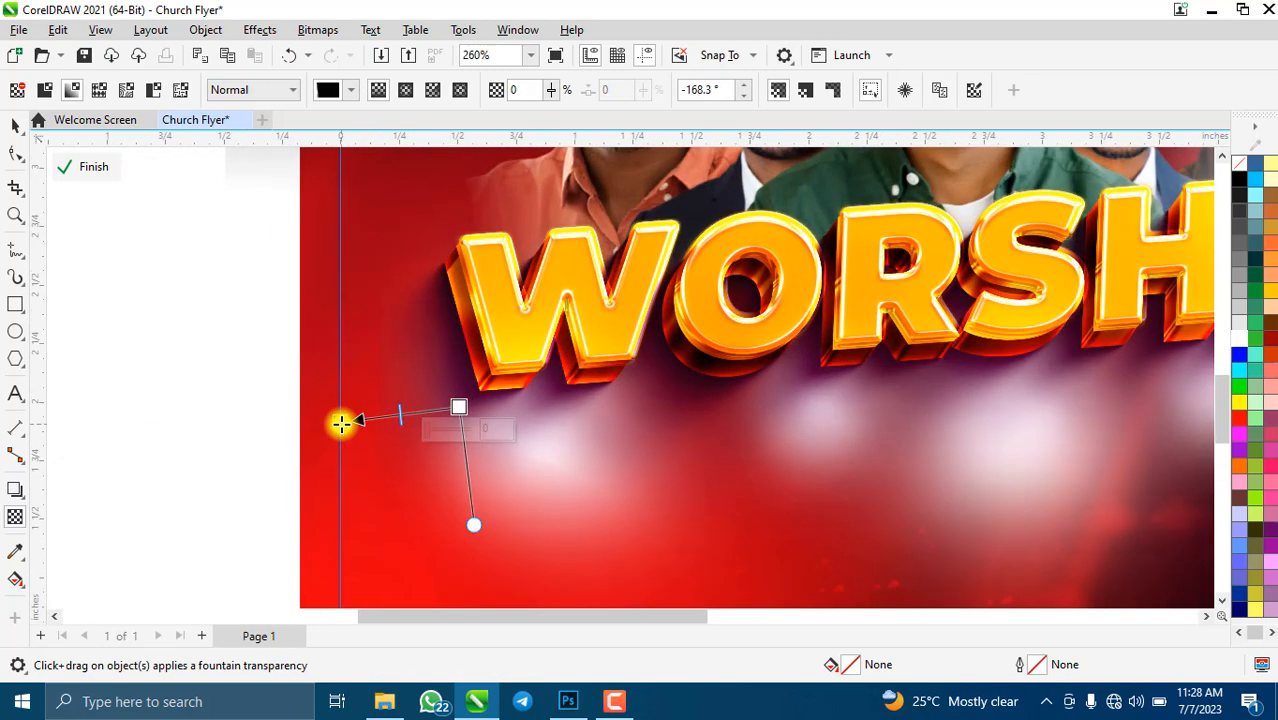
drag(340, 421, 487, 393)
click(457, 410)
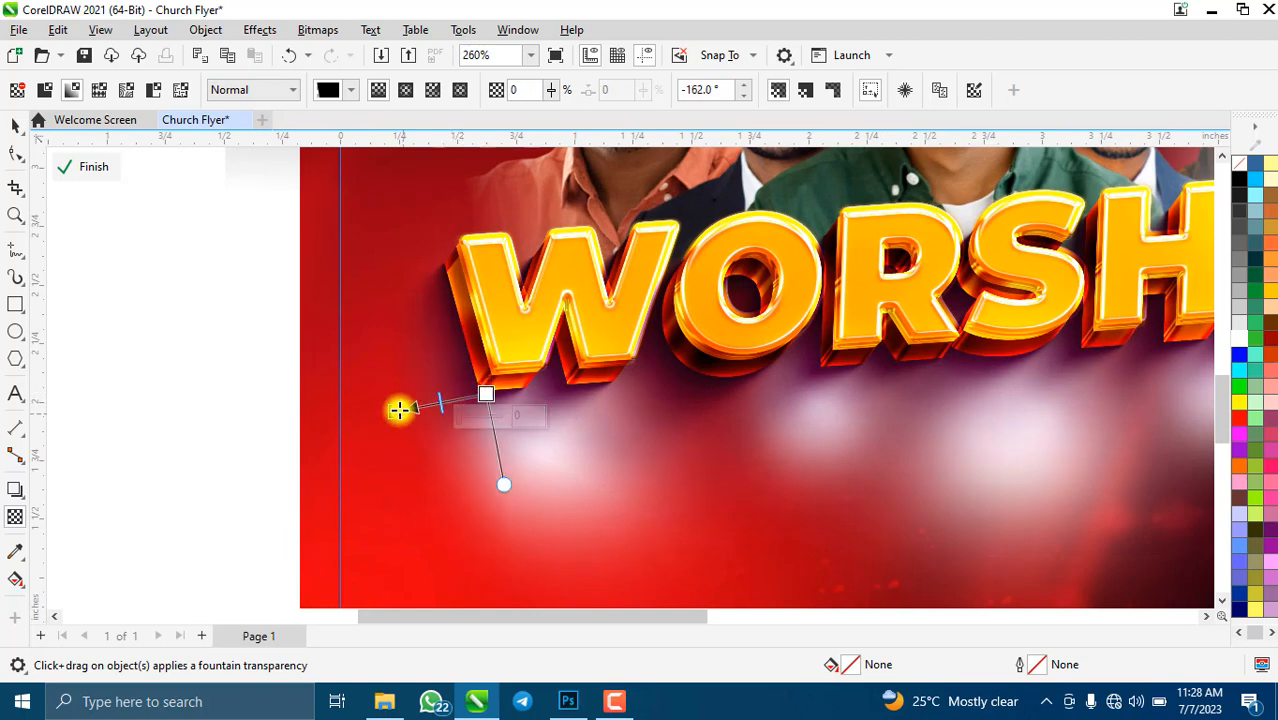
click(333, 42)
click(371, 51)
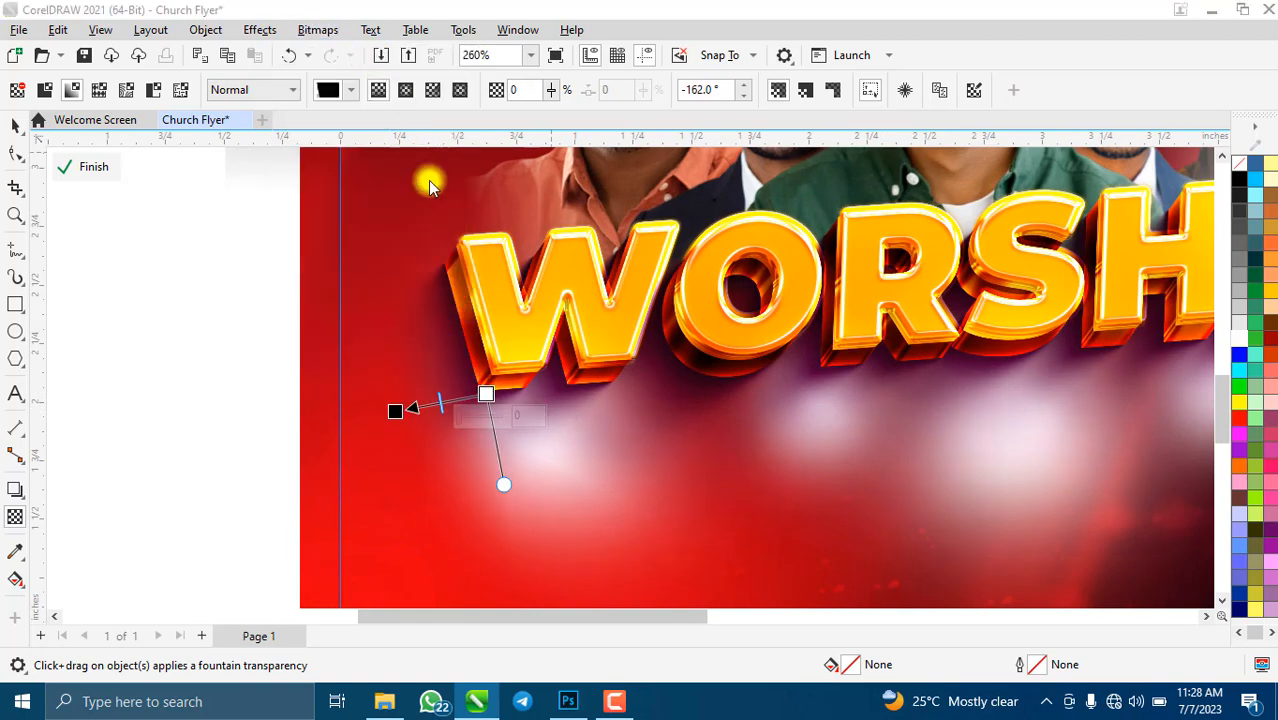
click(676, 455)
- Convert the WORSHIP title into a bitmap once more
scroll(513, 375, down, 6)
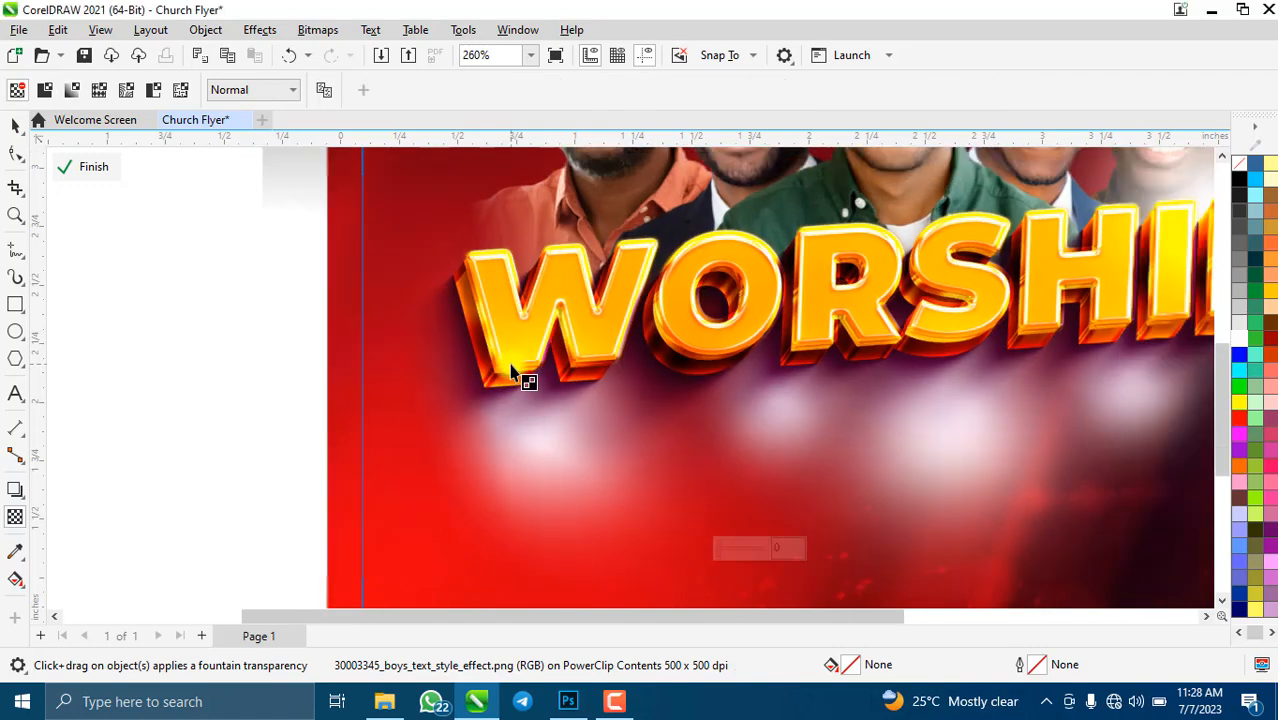
scroll(774, 328, up, 3)
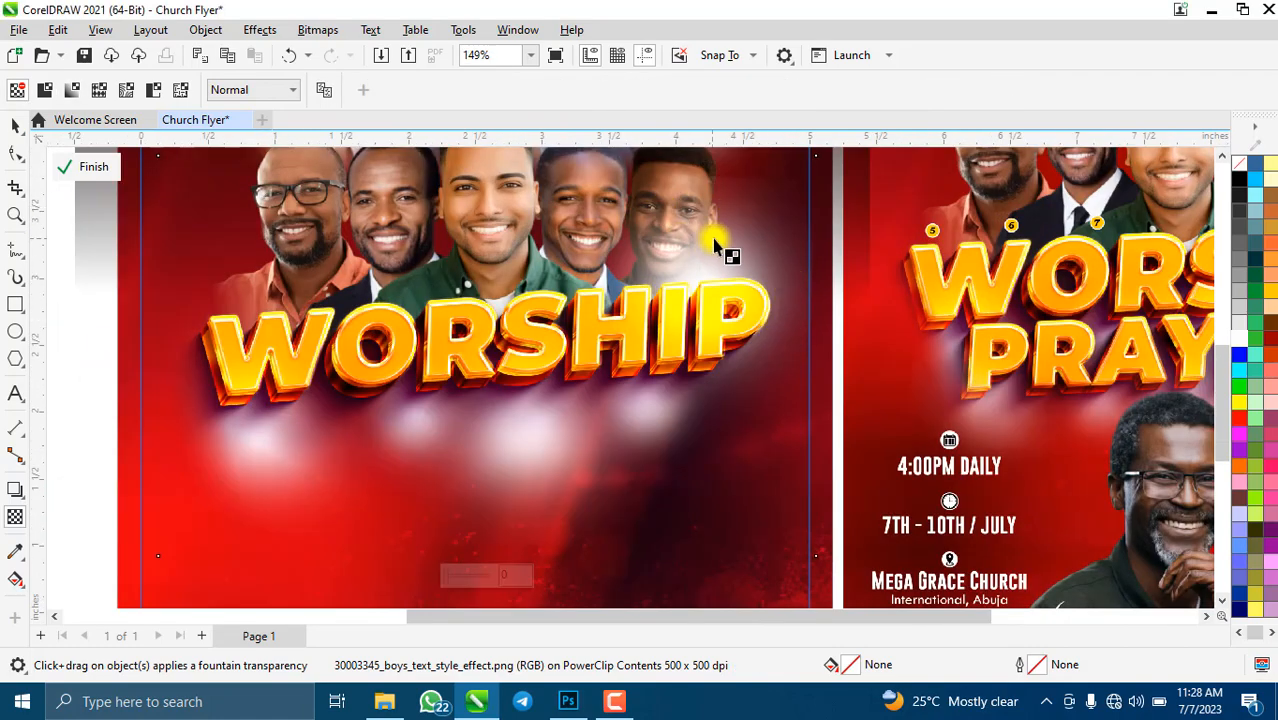
click(725, 197)
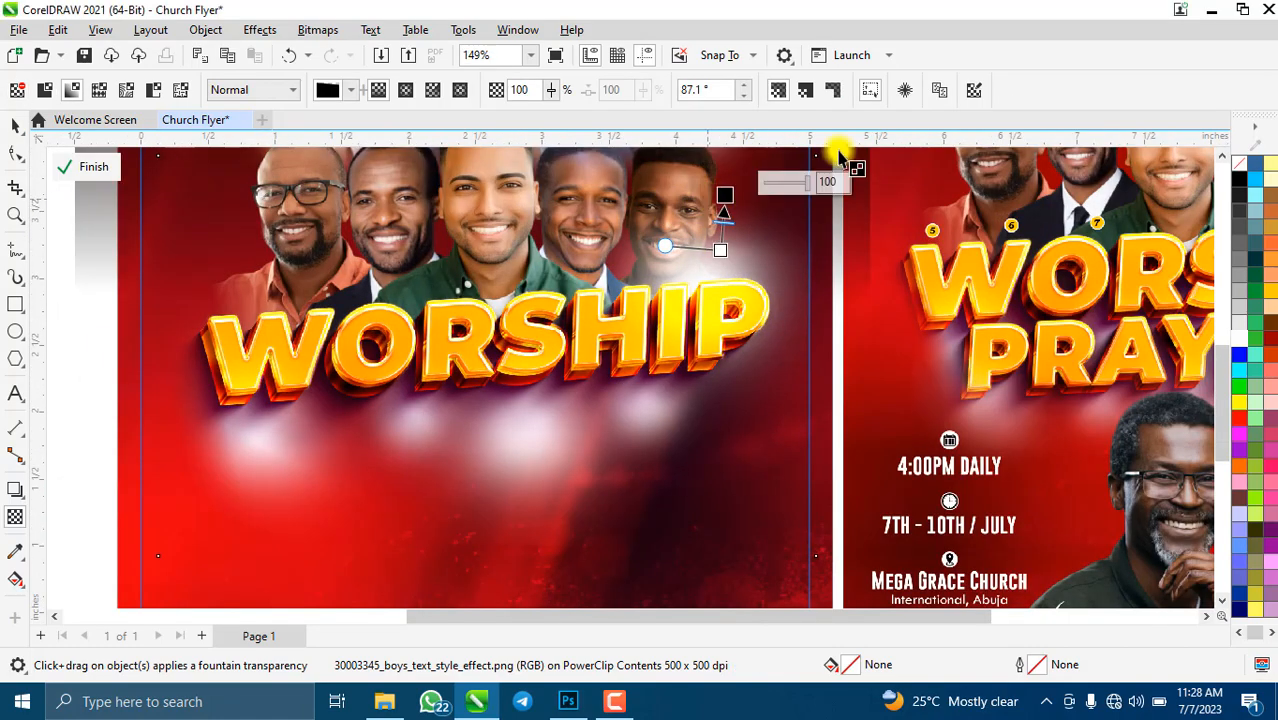
click(333, 30)
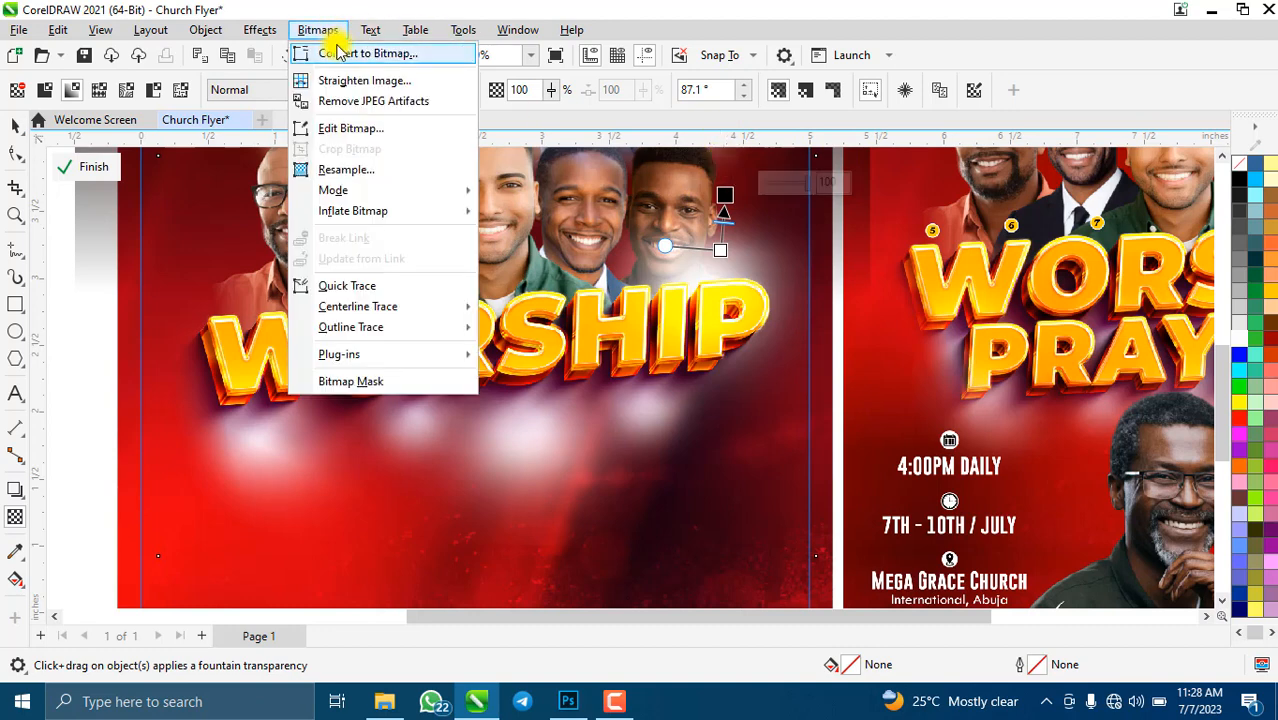
click(342, 50)
click(663, 453)
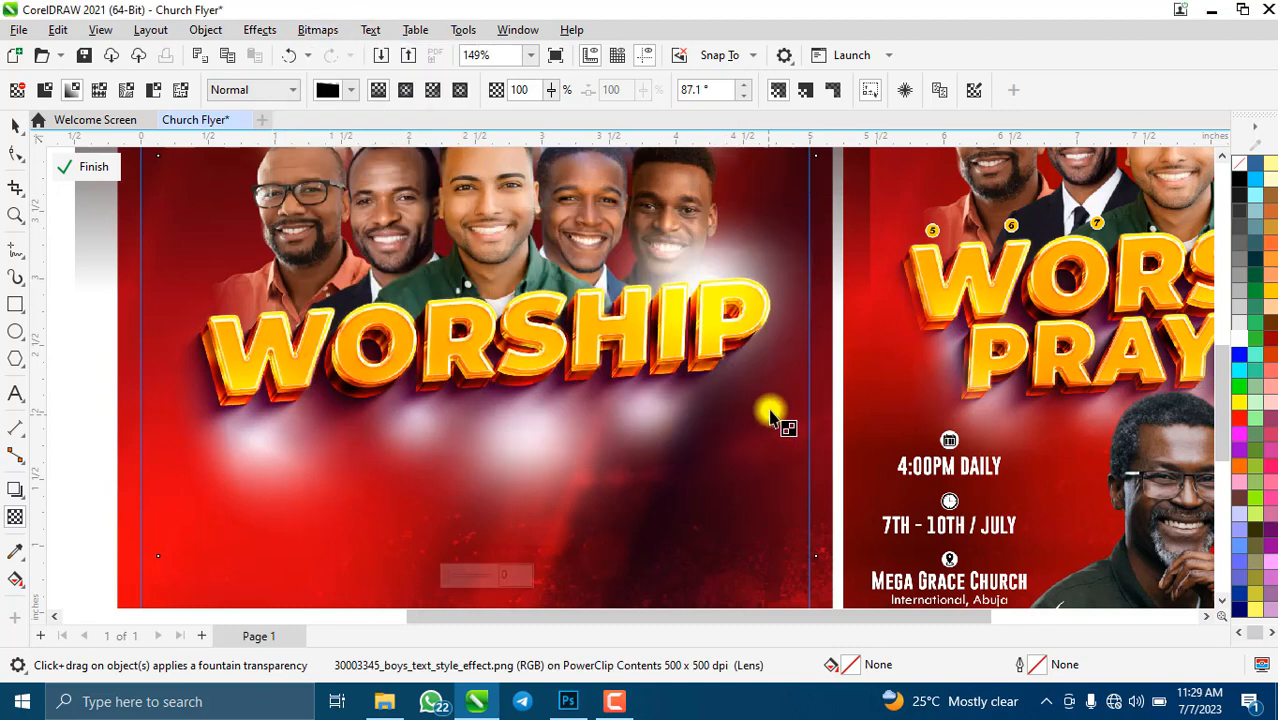
- Fade the title's right end toward the P and flatten it into a 500 dpi bitmap
drag(716, 396, 823, 383)
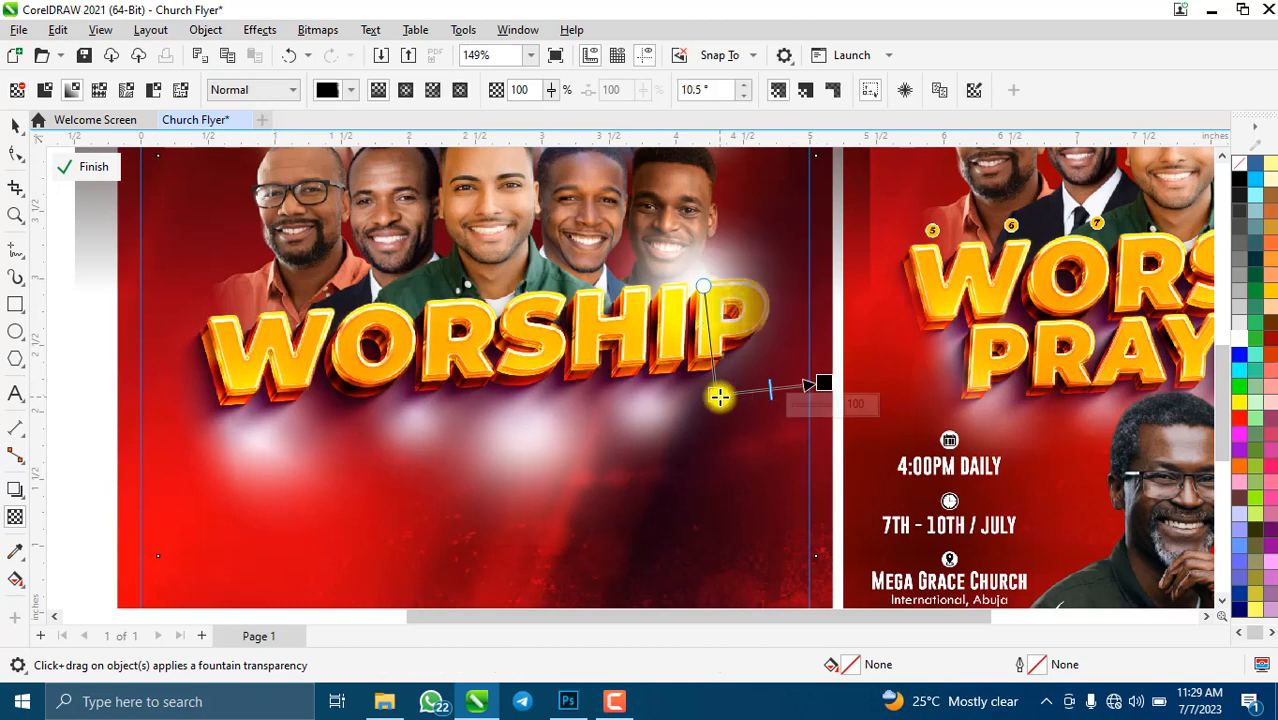
drag(719, 397, 737, 389)
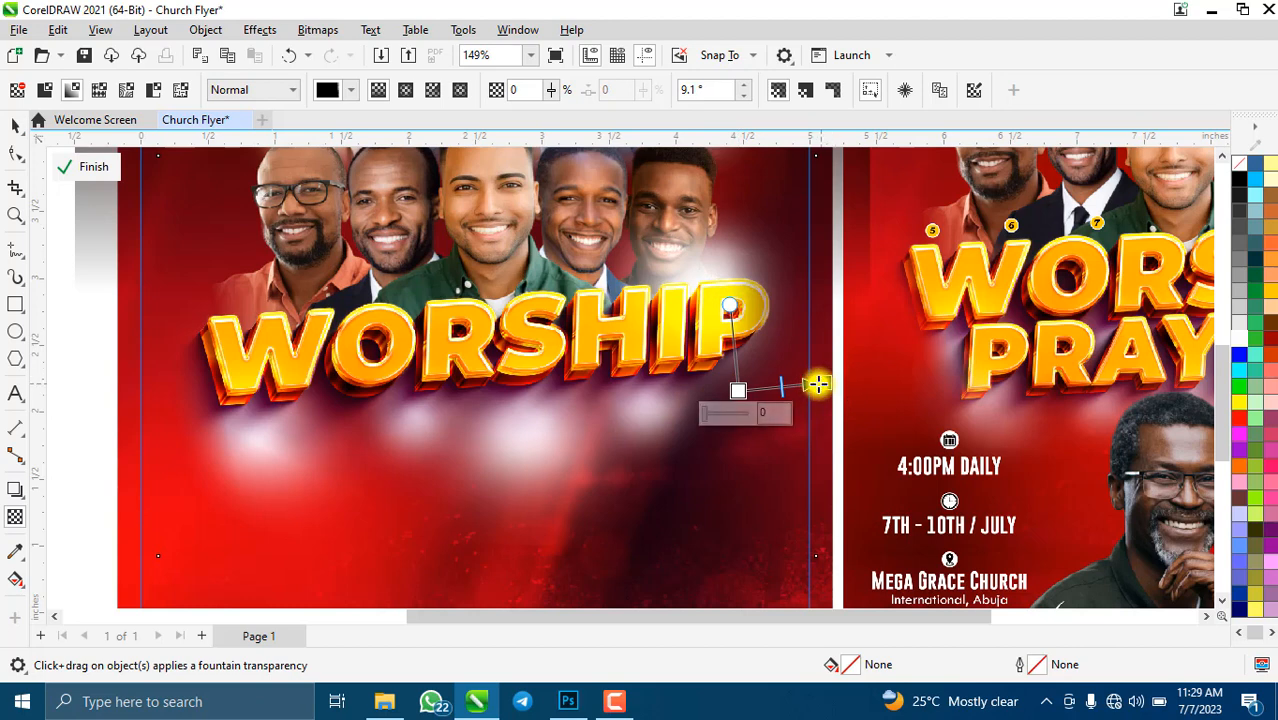
drag(818, 384, 803, 384)
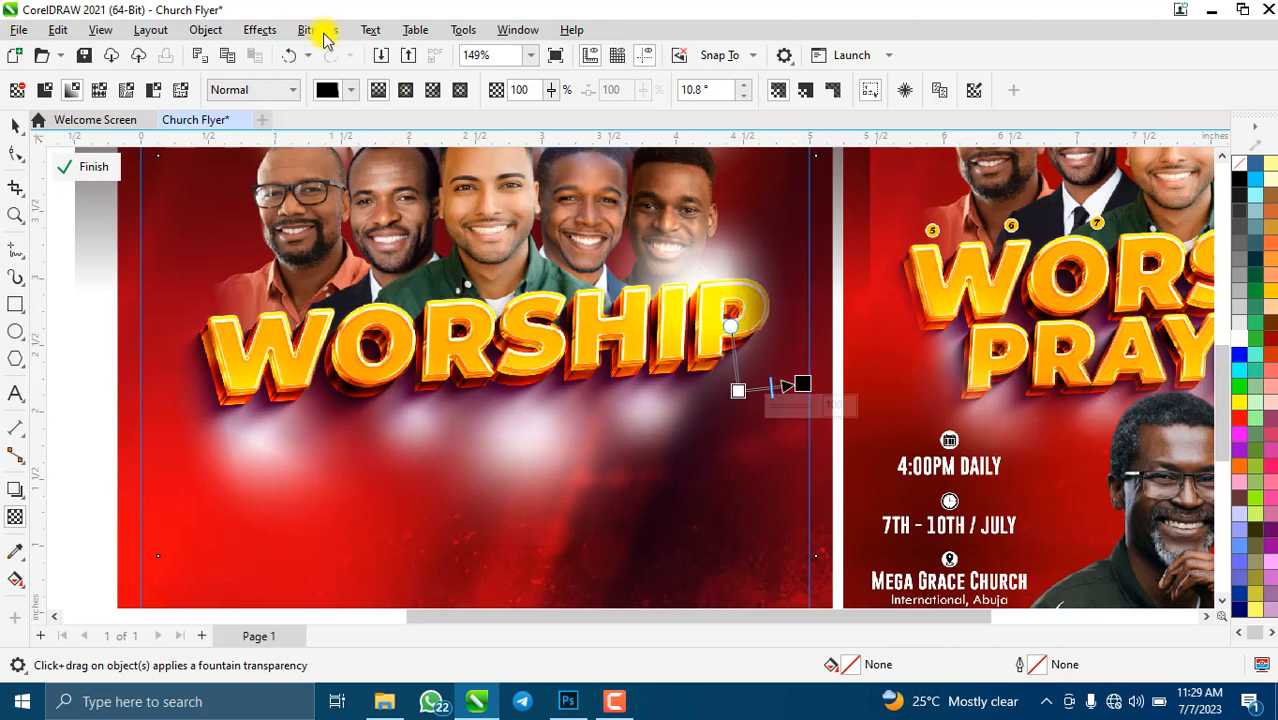
click(320, 32)
click(392, 48)
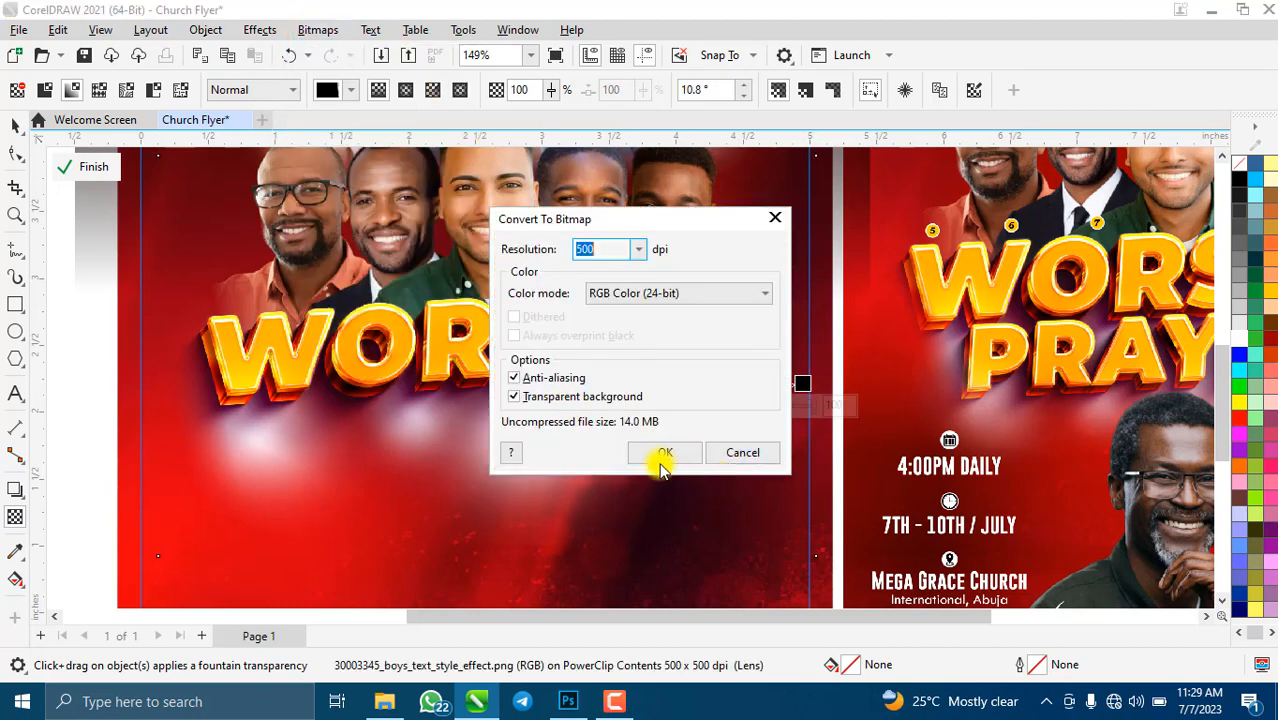
click(662, 455)
scroll(522, 458, down, 2)
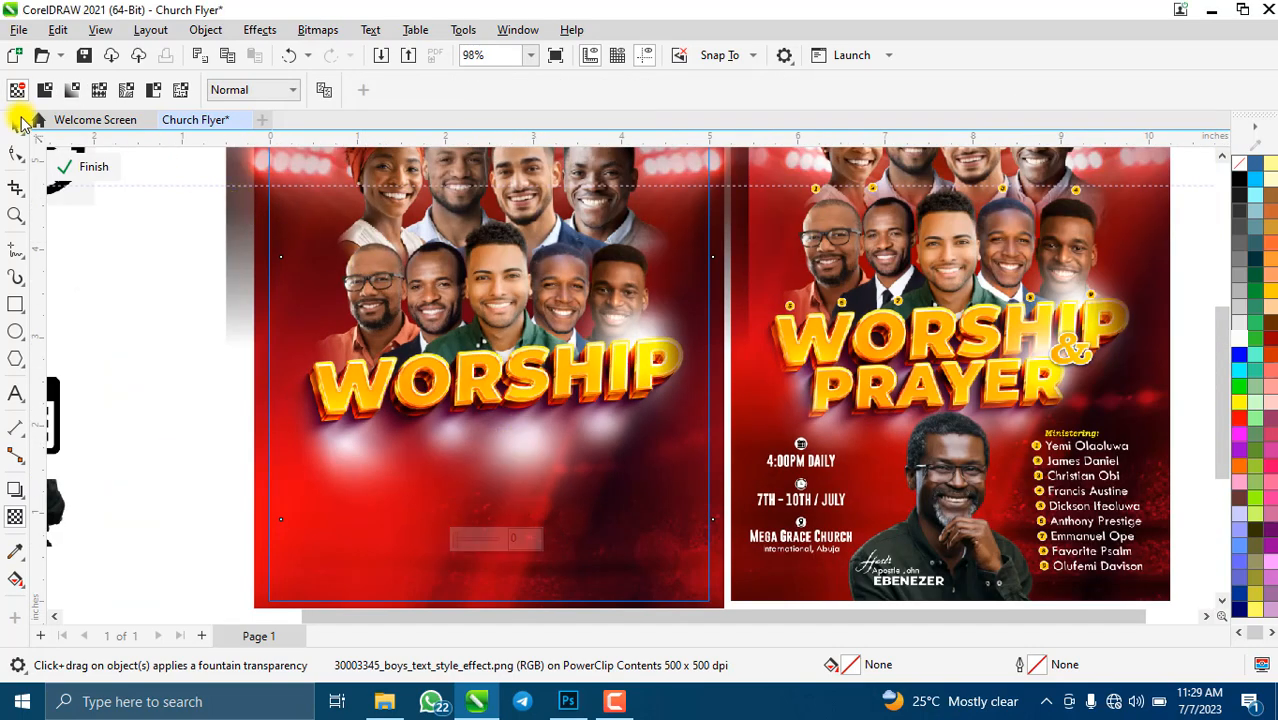
click(17, 124)
scroll(549, 470, down, 2)
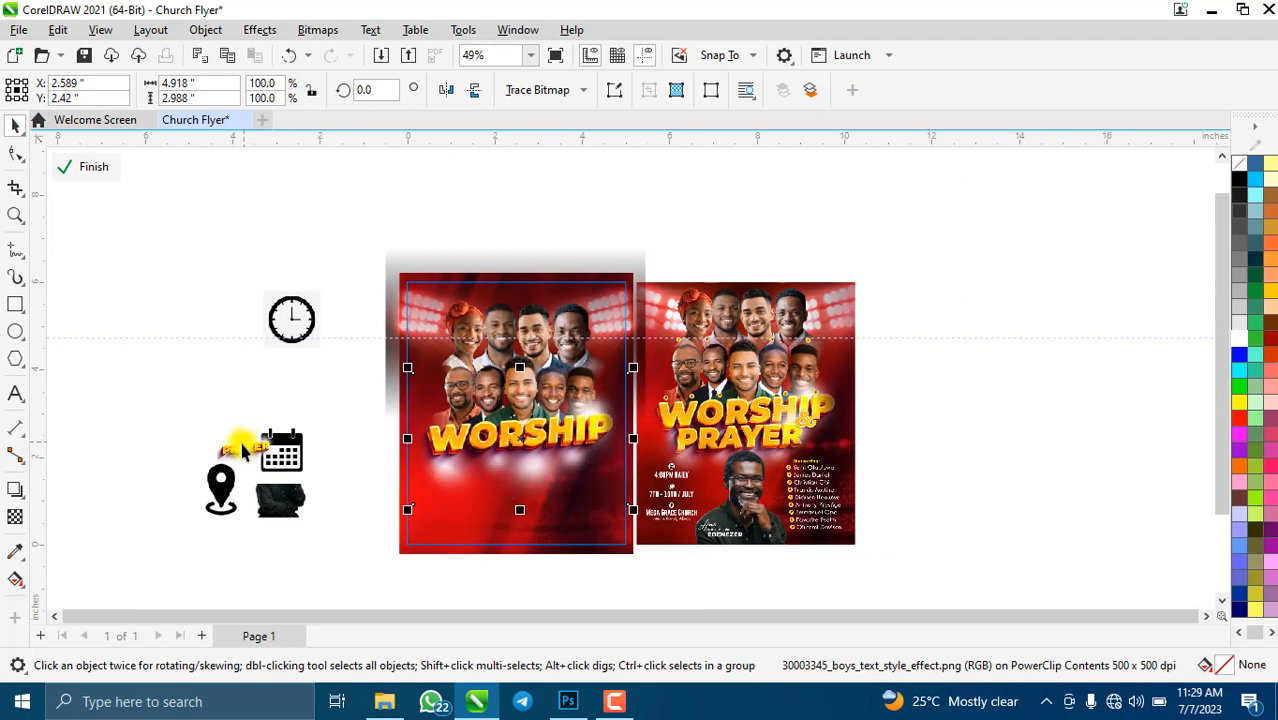
- Move the gold PRAYER text onto the left flyer beneath WORSHIP
drag(244, 452, 627, 548)
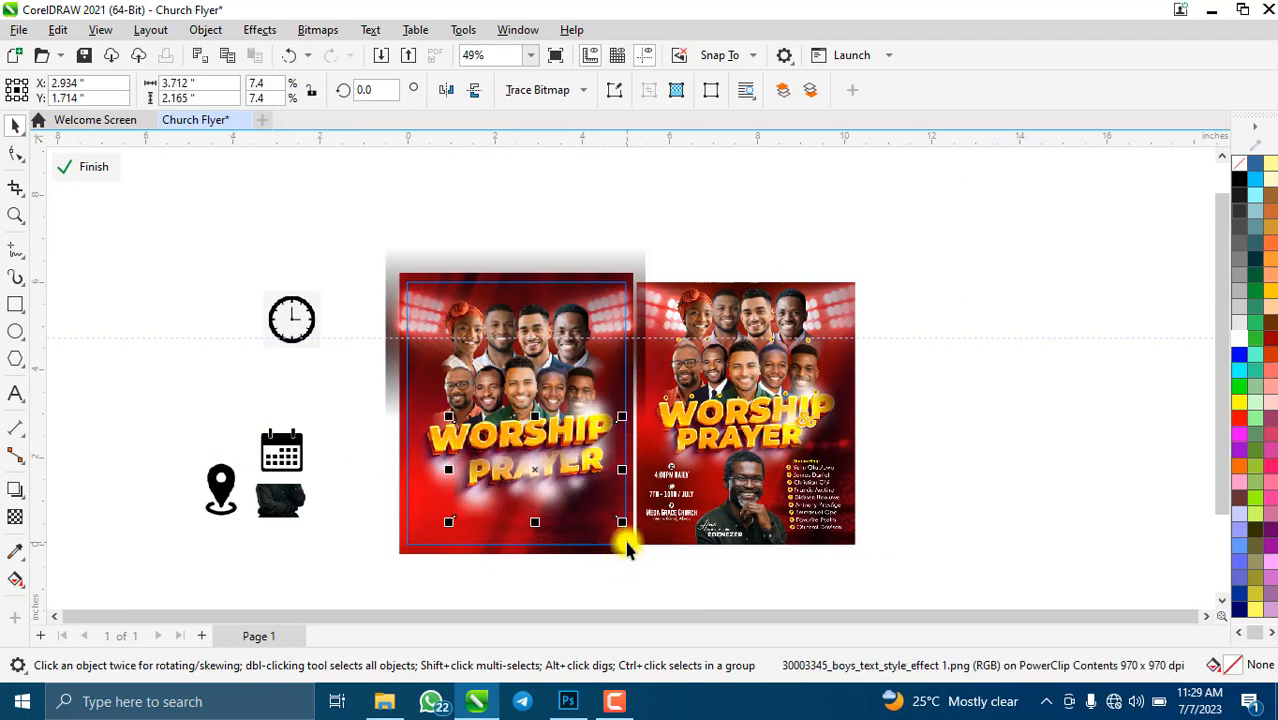
scroll(537, 456, up, 5)
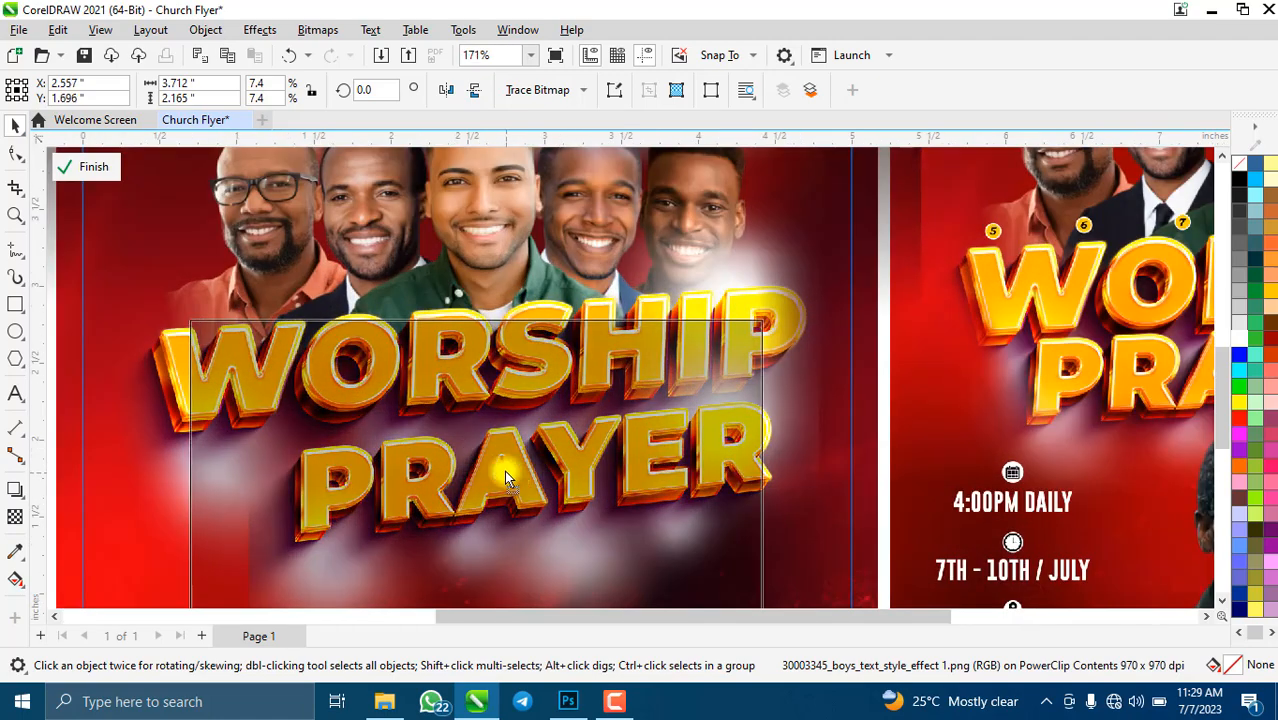
drag(504, 478, 521, 522)
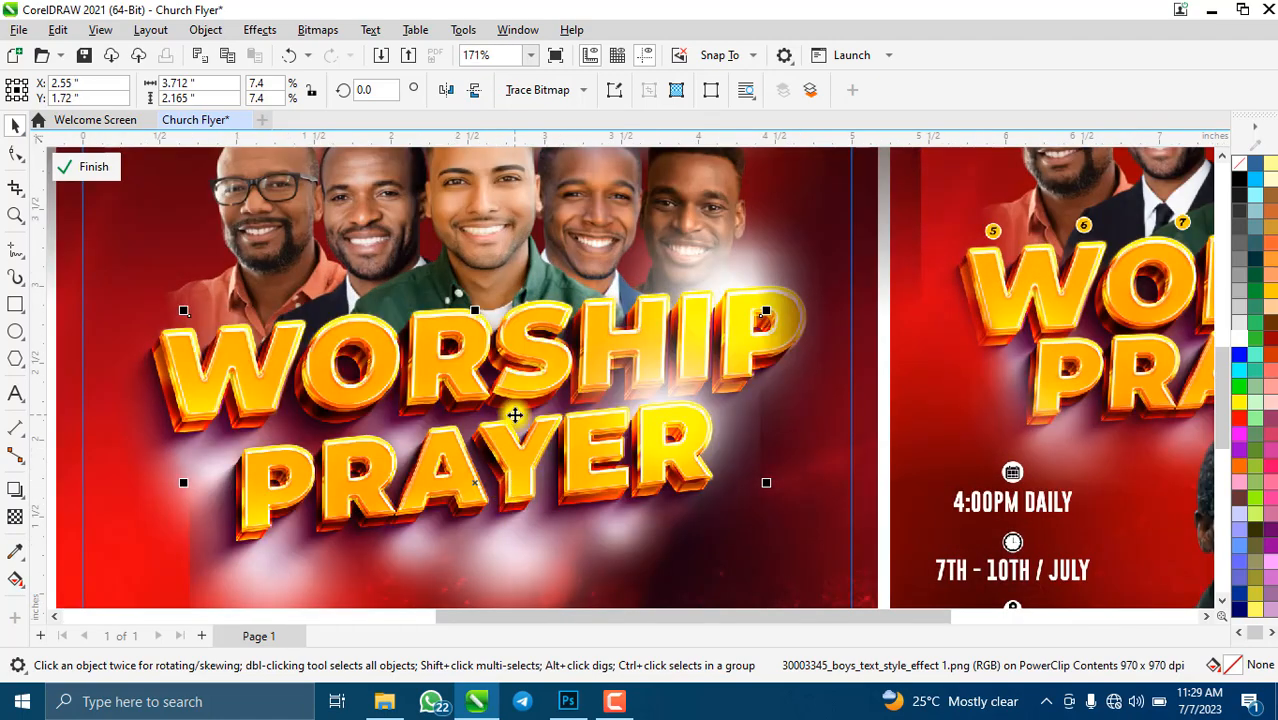
scroll(514, 414, down, 2)
- Tilt PRAYER to about 357.4°, enlarge it slightly, and align it under WORSHIP
click(666, 438)
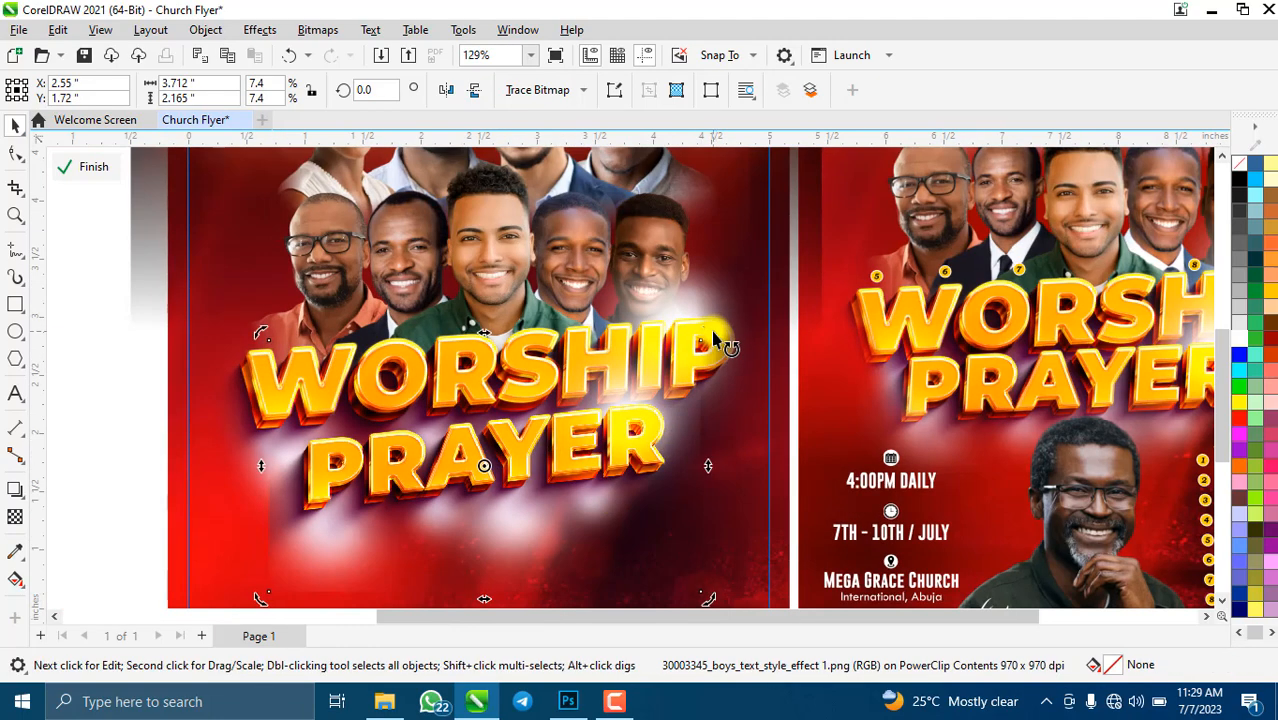
drag(713, 340, 725, 358)
drag(588, 443, 583, 437)
scroll(673, 506, down, 2)
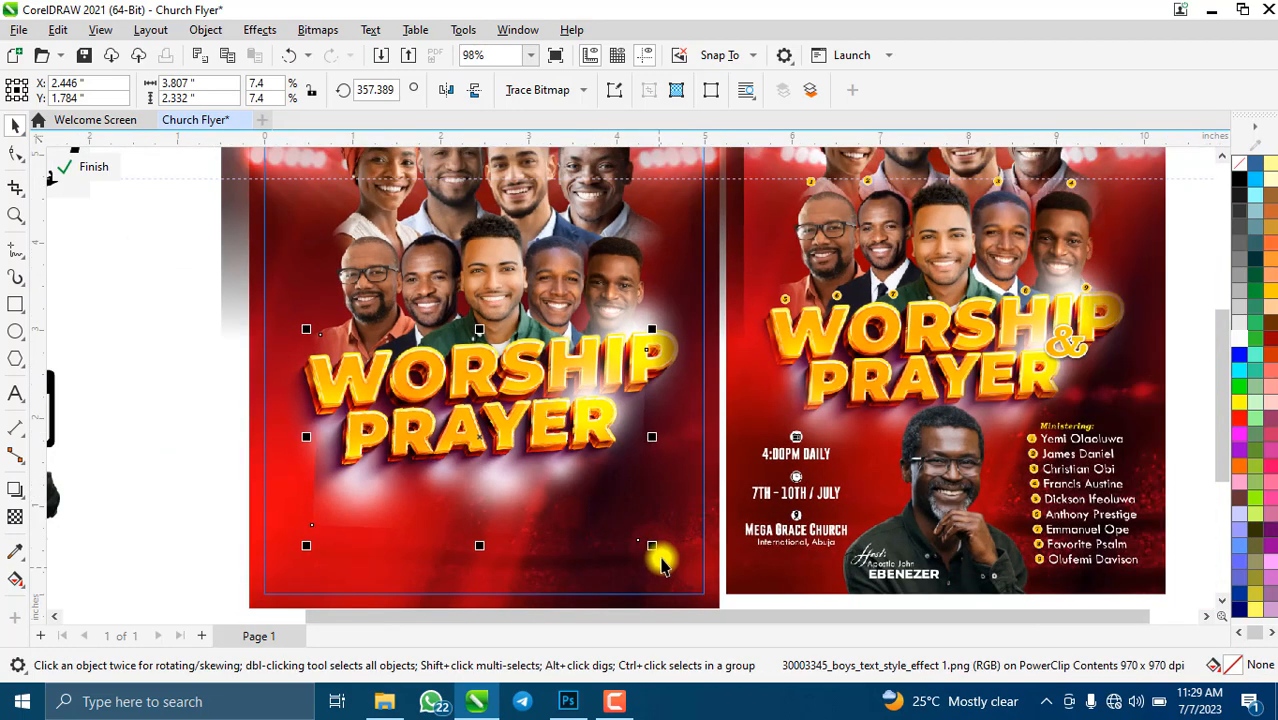
drag(671, 569, 699, 586)
drag(517, 444, 513, 434)
scroll(426, 465, up, 2)
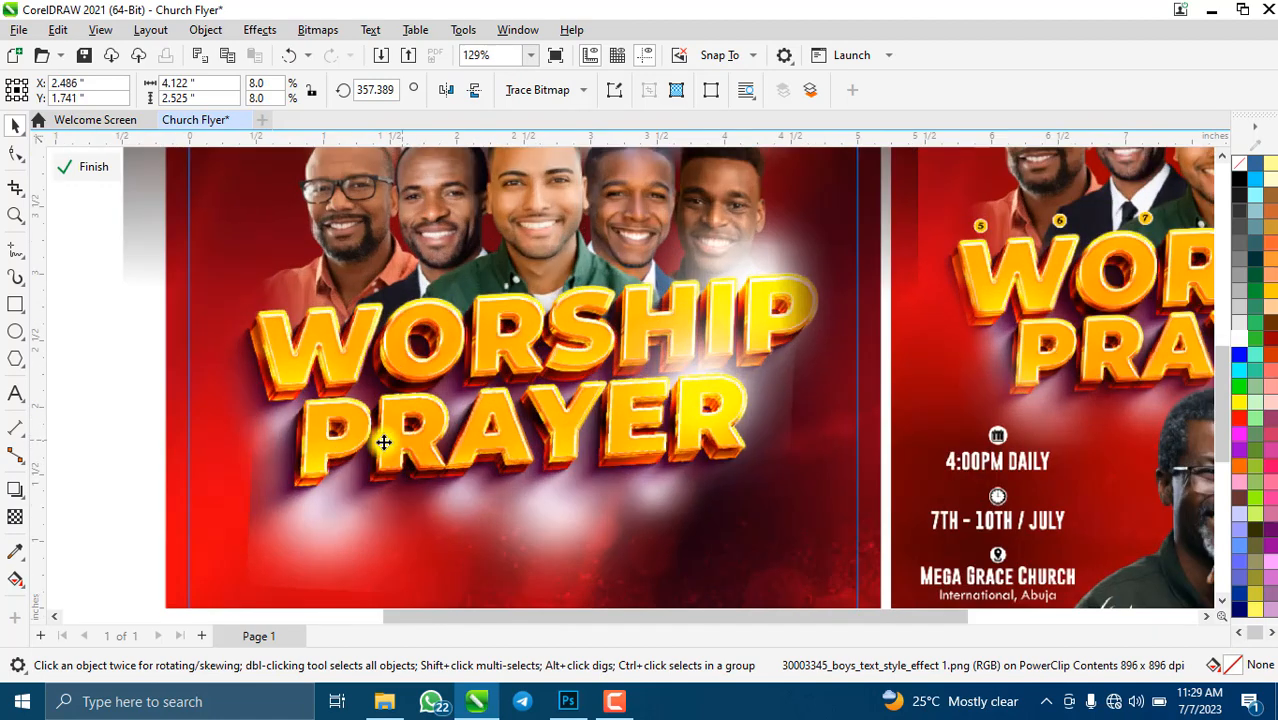
scroll(379, 442, down, 2)
scroll(356, 525, up, 2)
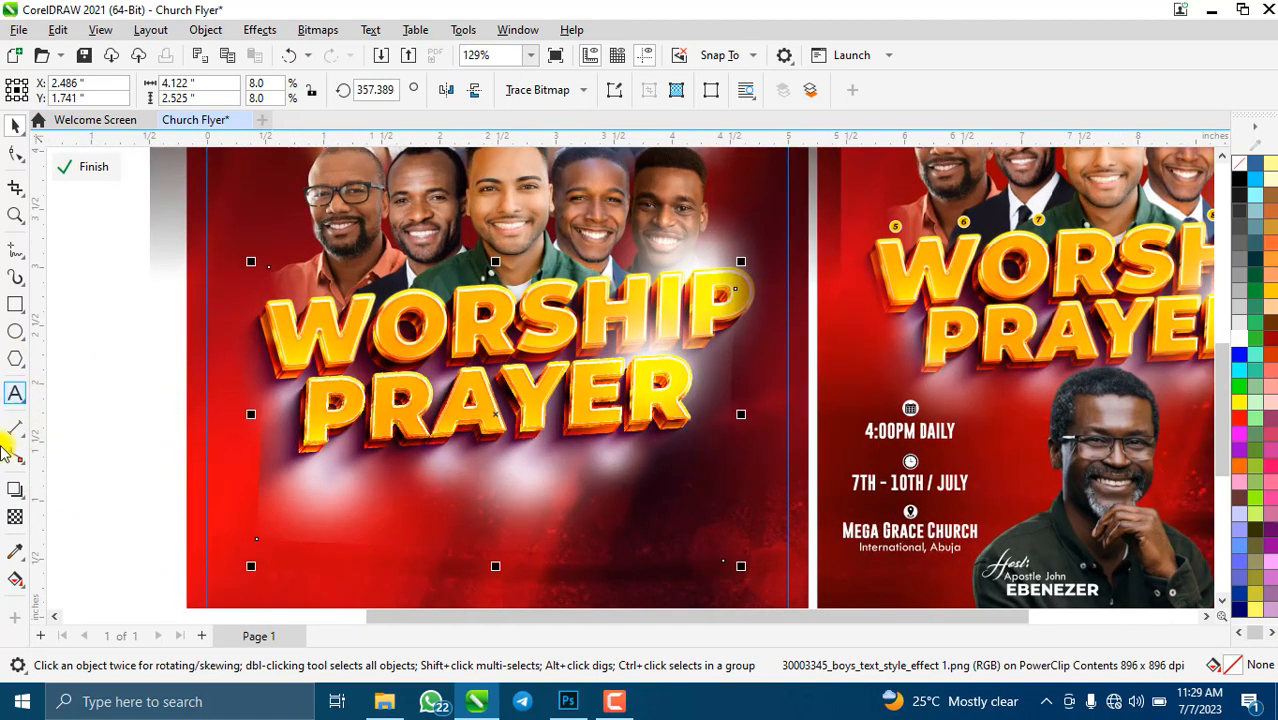
click(15, 517)
- Fade the title's glow with a fountain transparency and flatten it to a 500 dpi bitmap
drag(318, 467, 265, 510)
scroll(280, 491, up, 3)
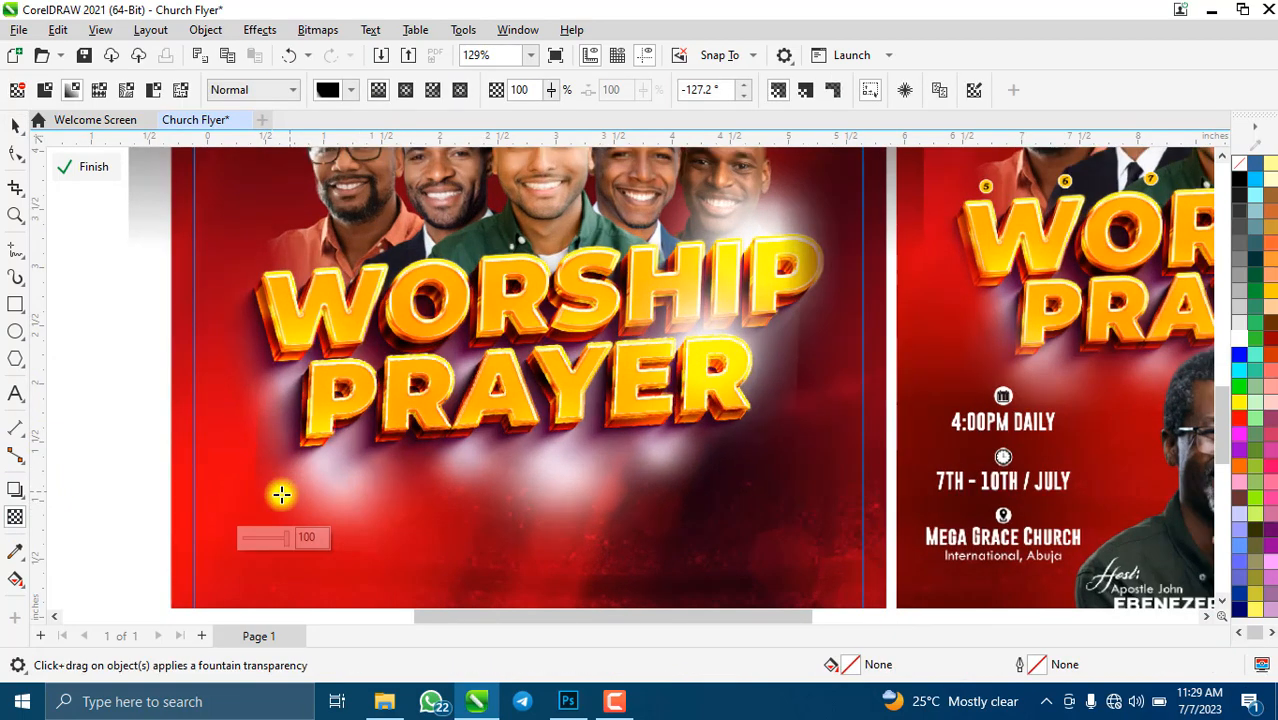
drag(234, 520, 266, 503)
click(312, 31)
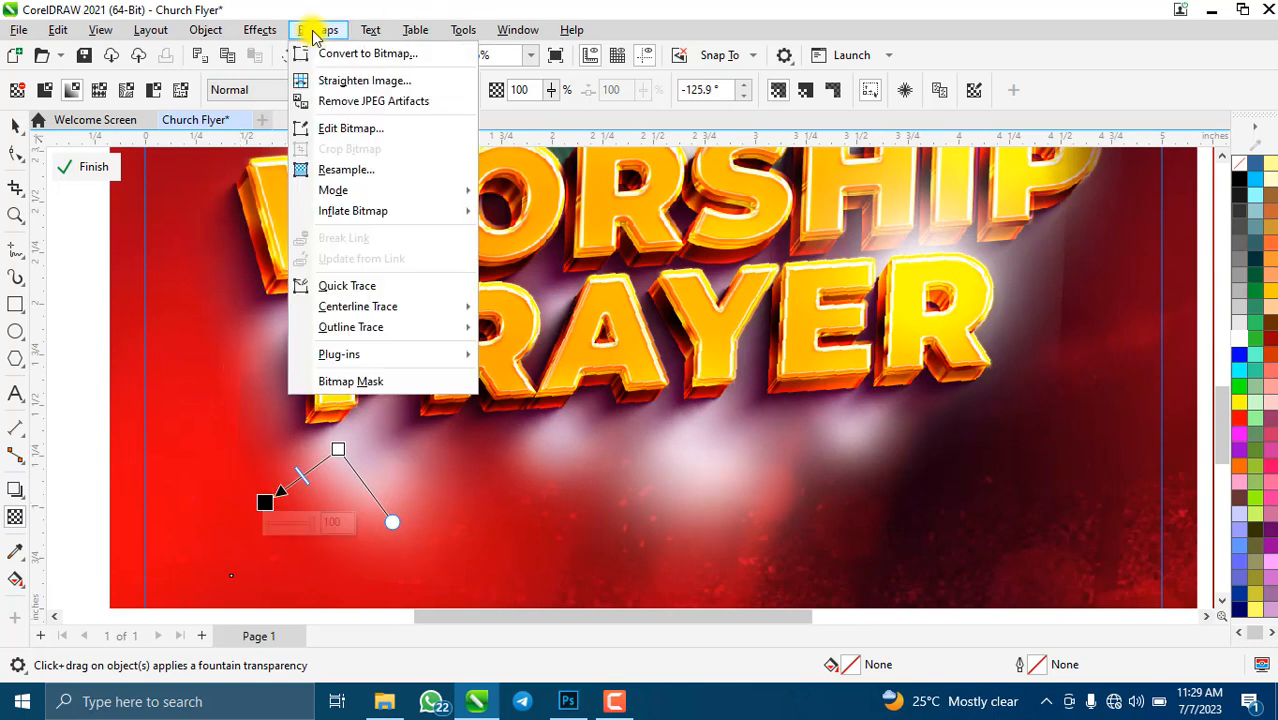
click(321, 48)
click(638, 455)
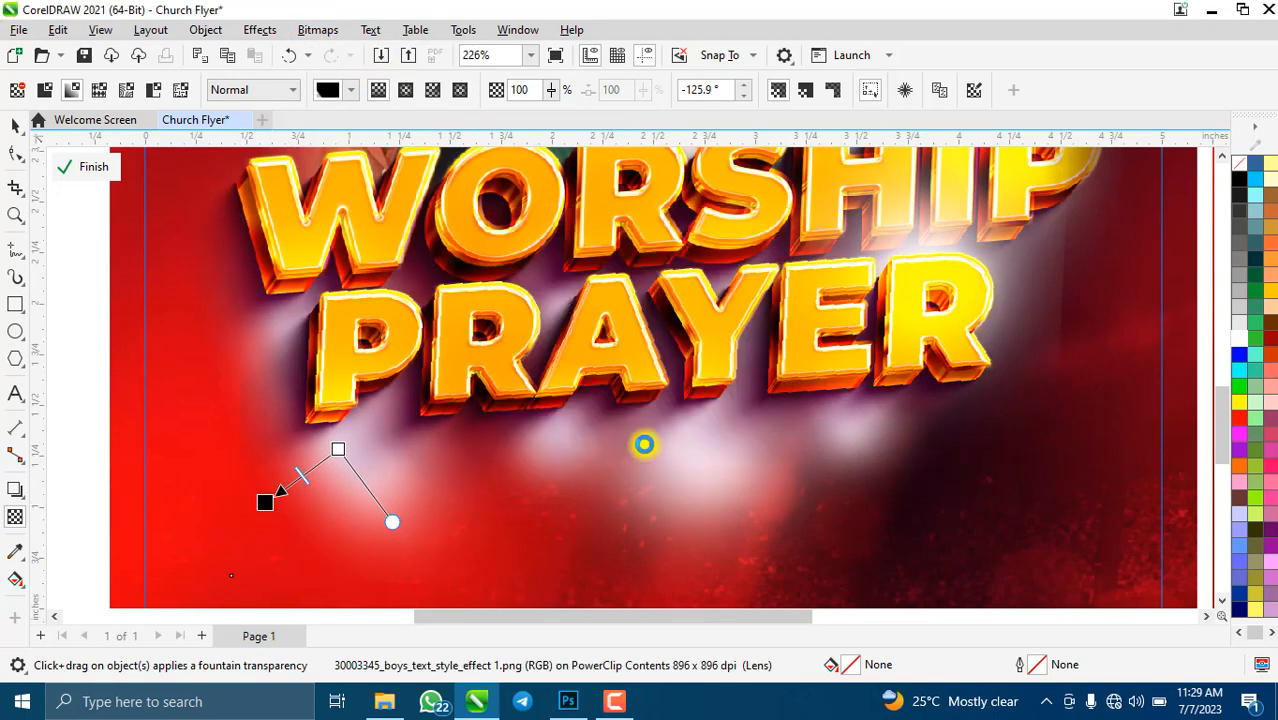
- Fade the glow image's left side away and flatten it to a bitmap again
click(239, 389)
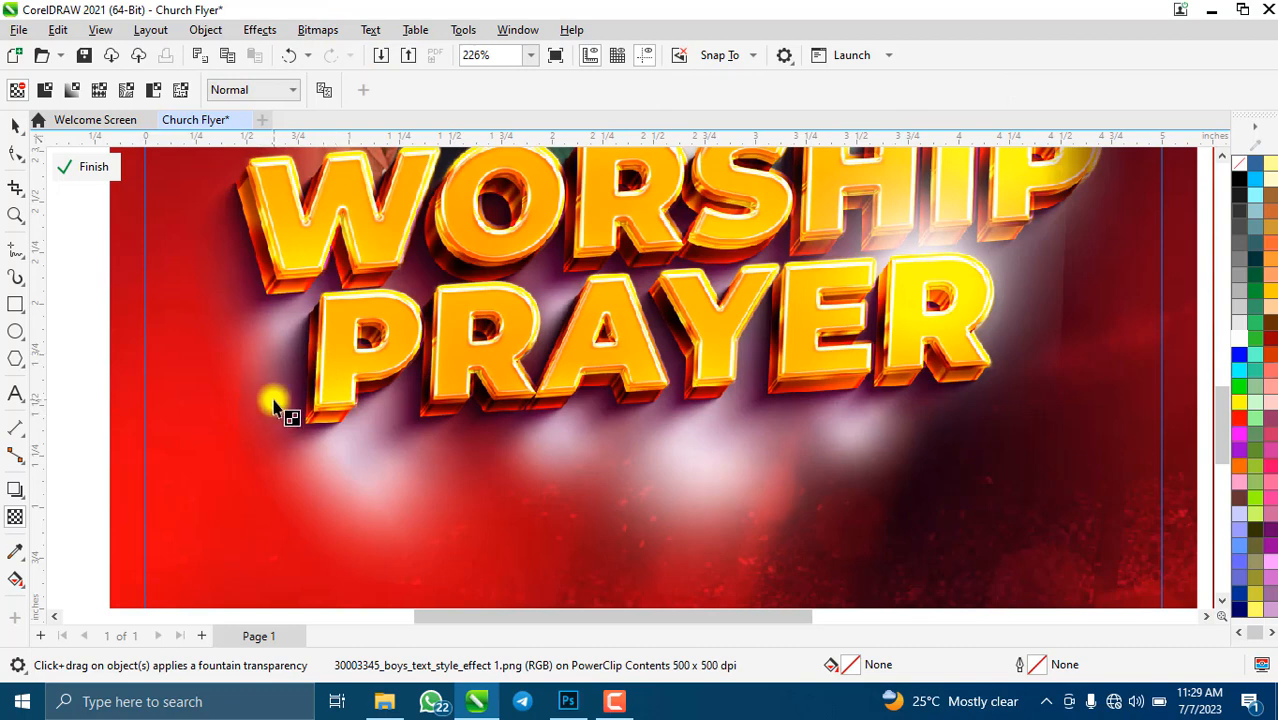
drag(285, 398, 254, 390)
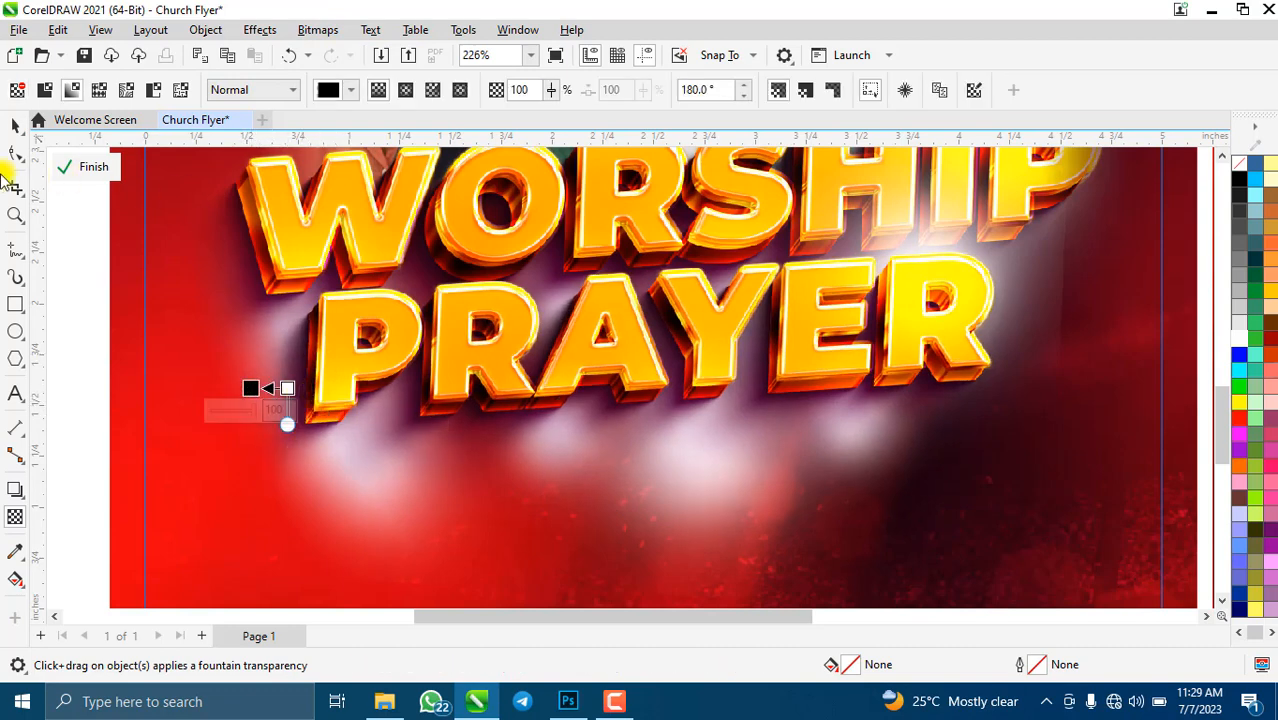
click(328, 30)
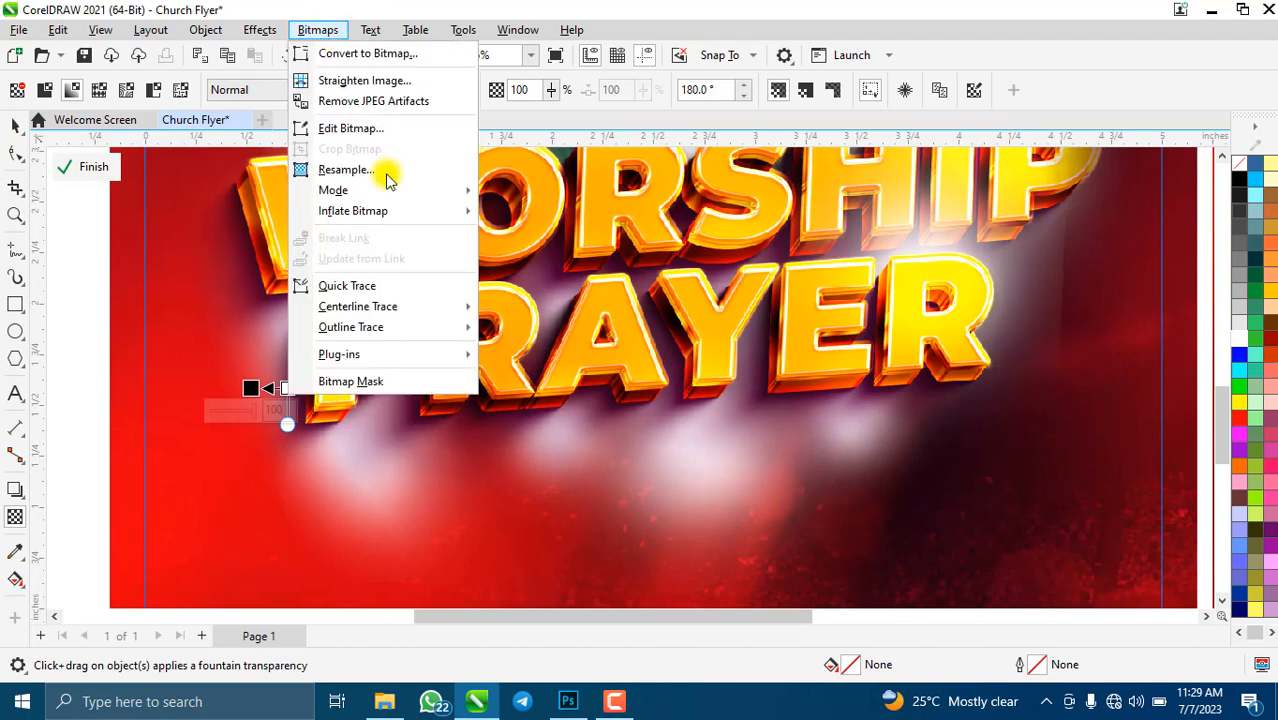
click(379, 51)
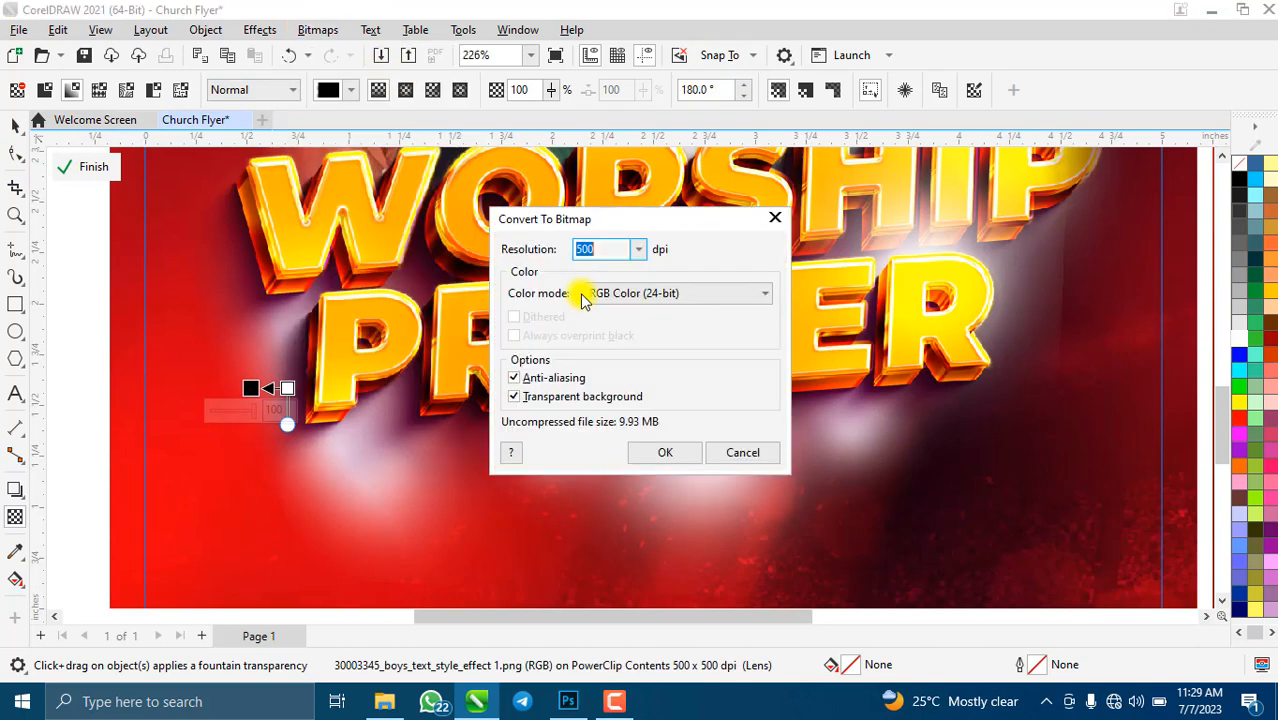
click(662, 453)
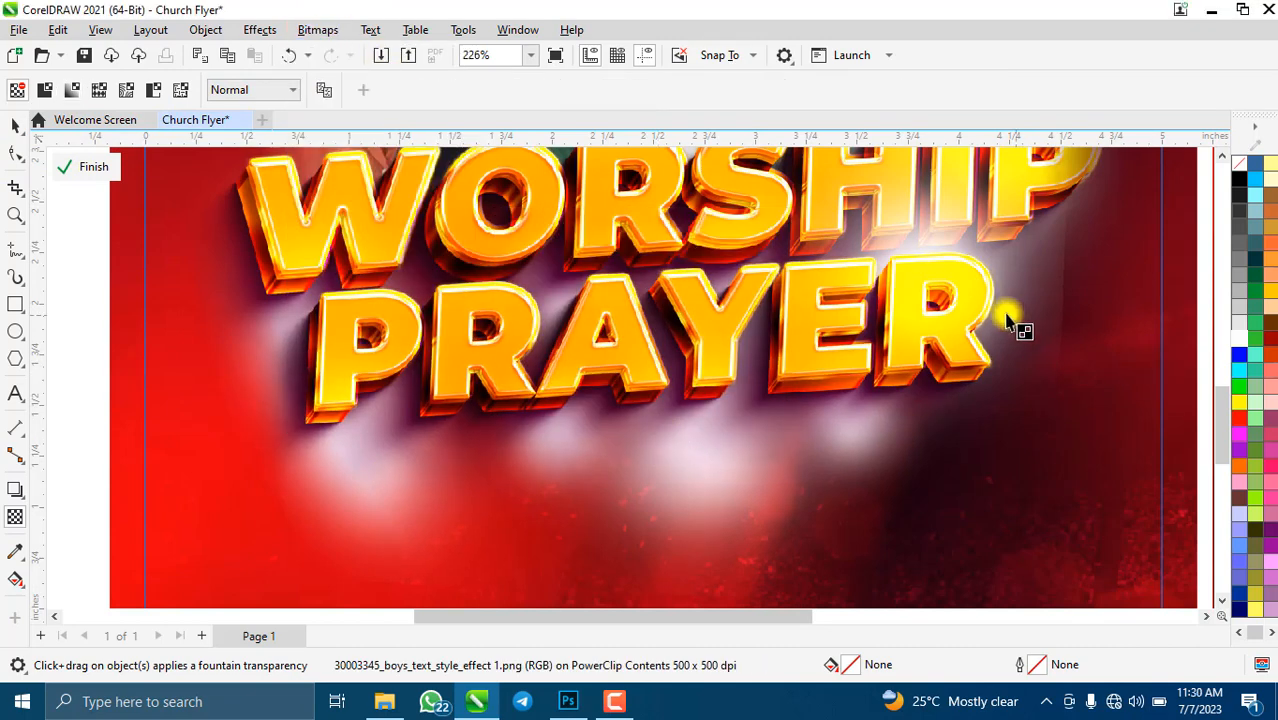
- Fade the glow's right side past PRAYER and convert it to a bitmap again
drag(1007, 333, 1049, 334)
click(318, 30)
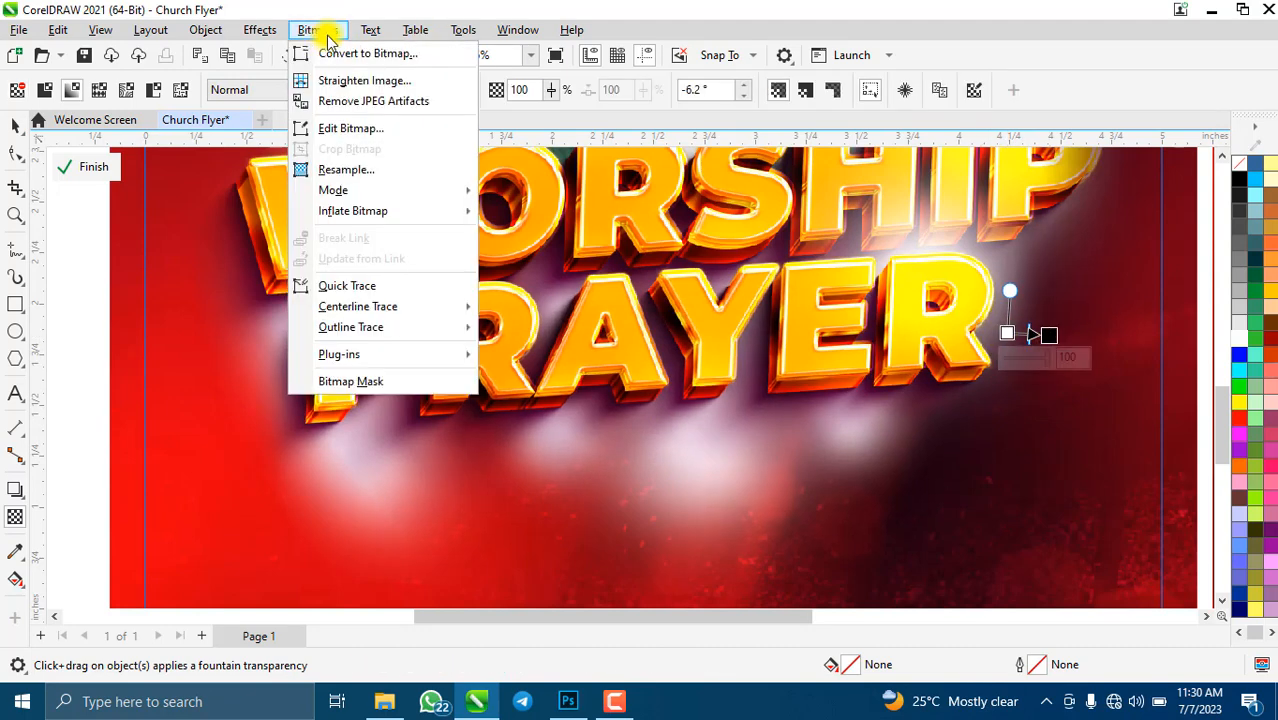
click(390, 48)
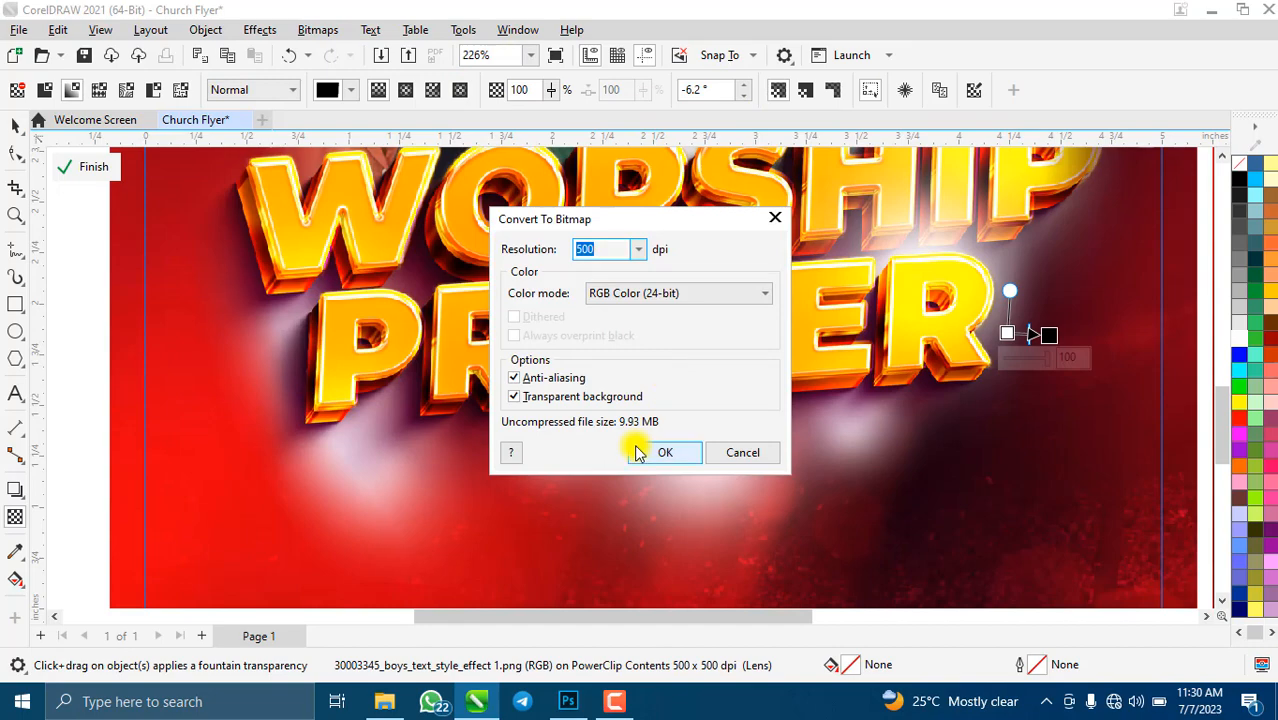
click(640, 453)
- Fade the glow's bottom edge downward and flatten the result to a bitmap once more
scroll(905, 340, down, 5)
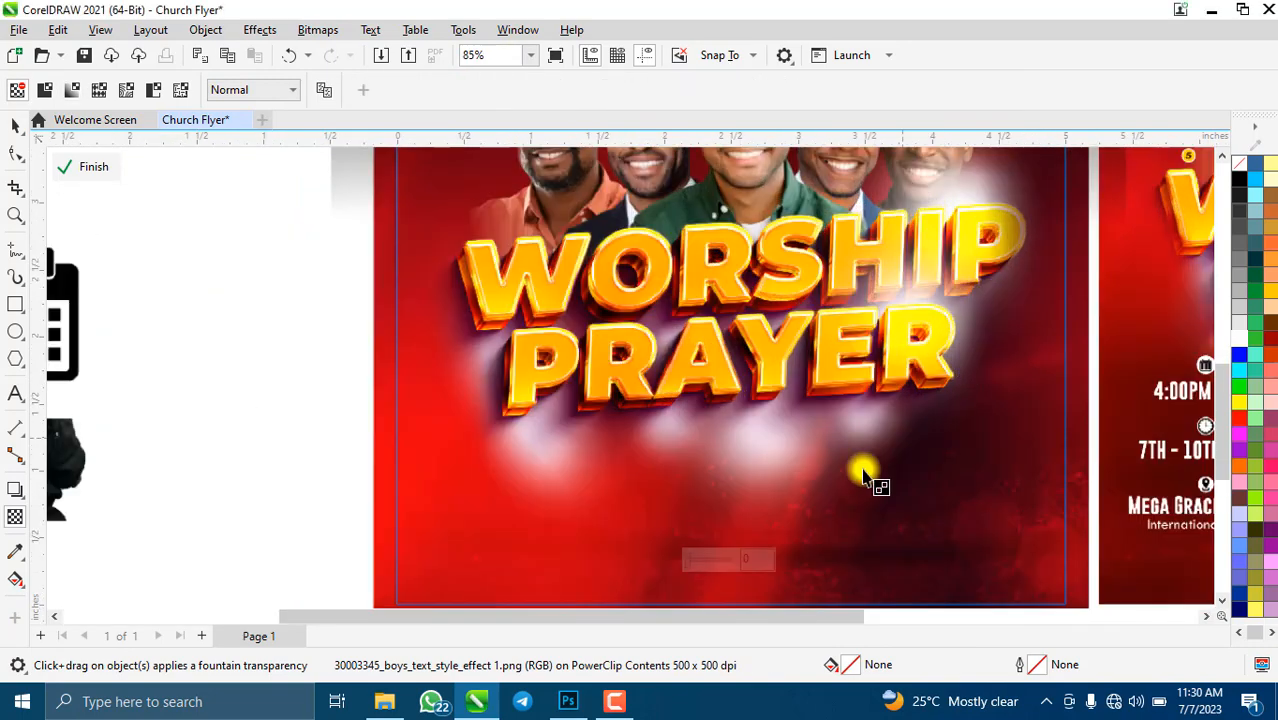
drag(750, 421, 753, 468)
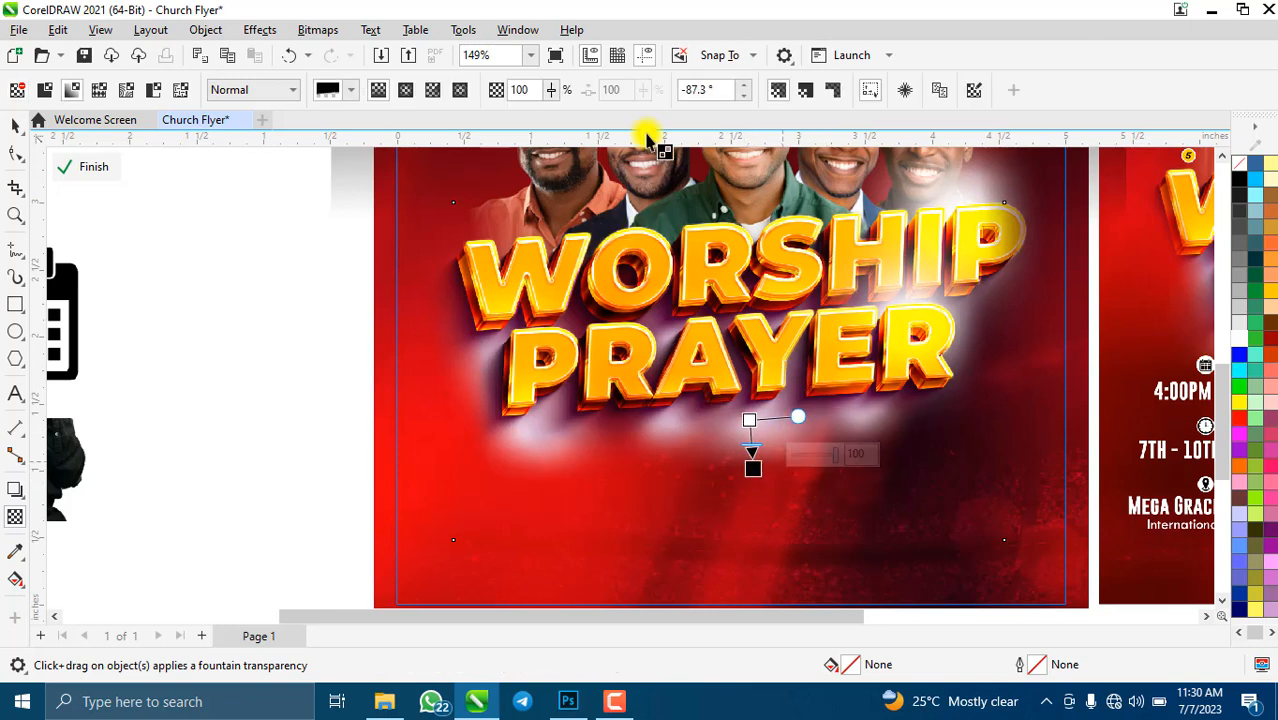
click(316, 30)
click(395, 56)
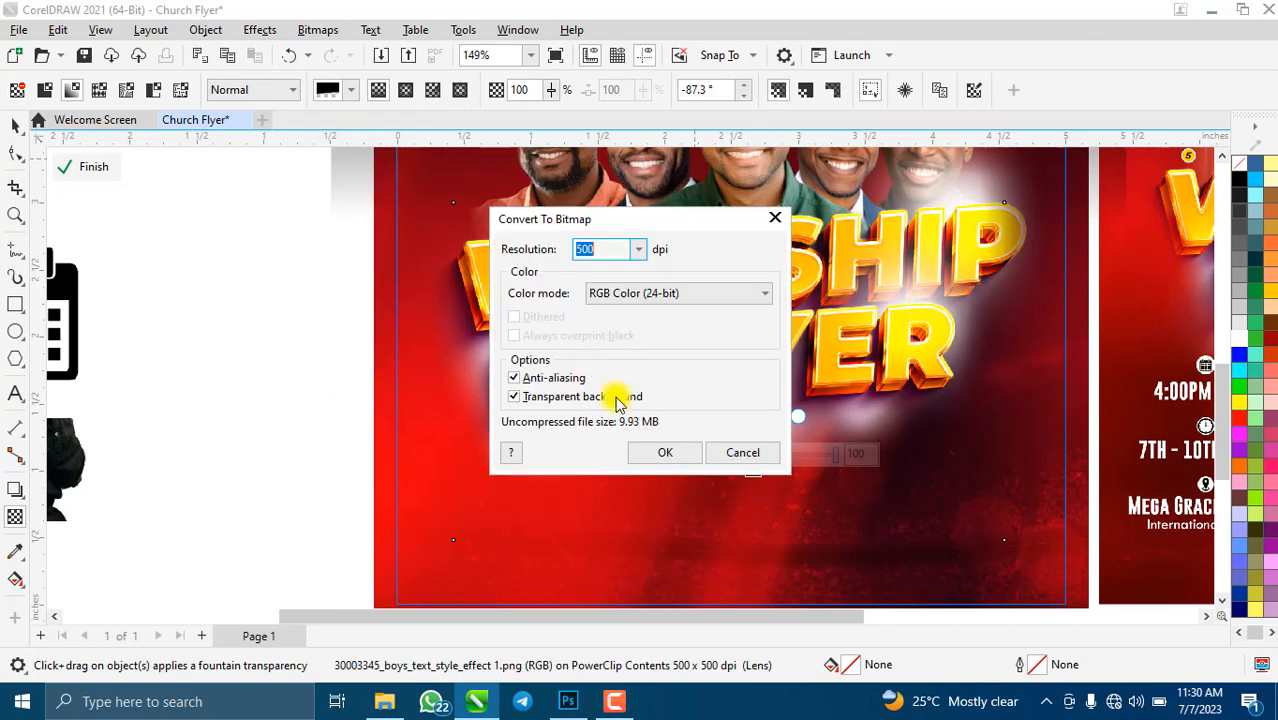
click(663, 452)
scroll(714, 300, down, 4)
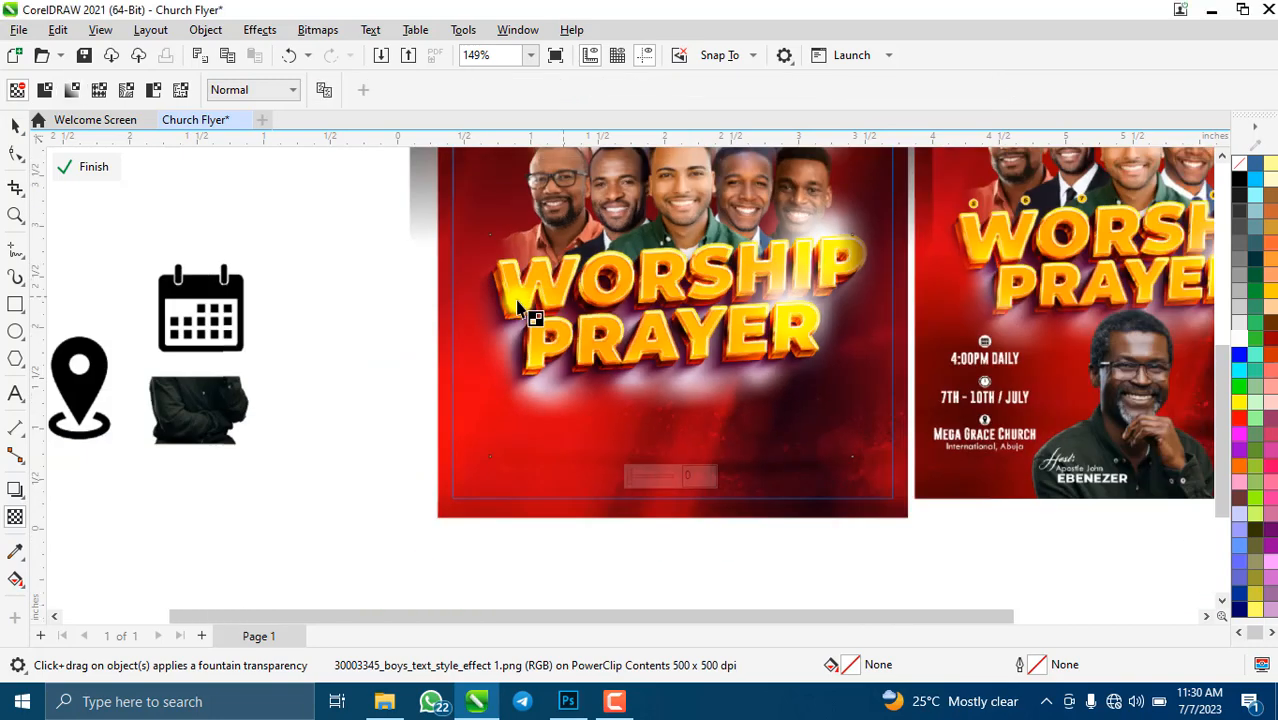
scroll(640, 305, up, 2)
scroll(650, 360, down, 2)
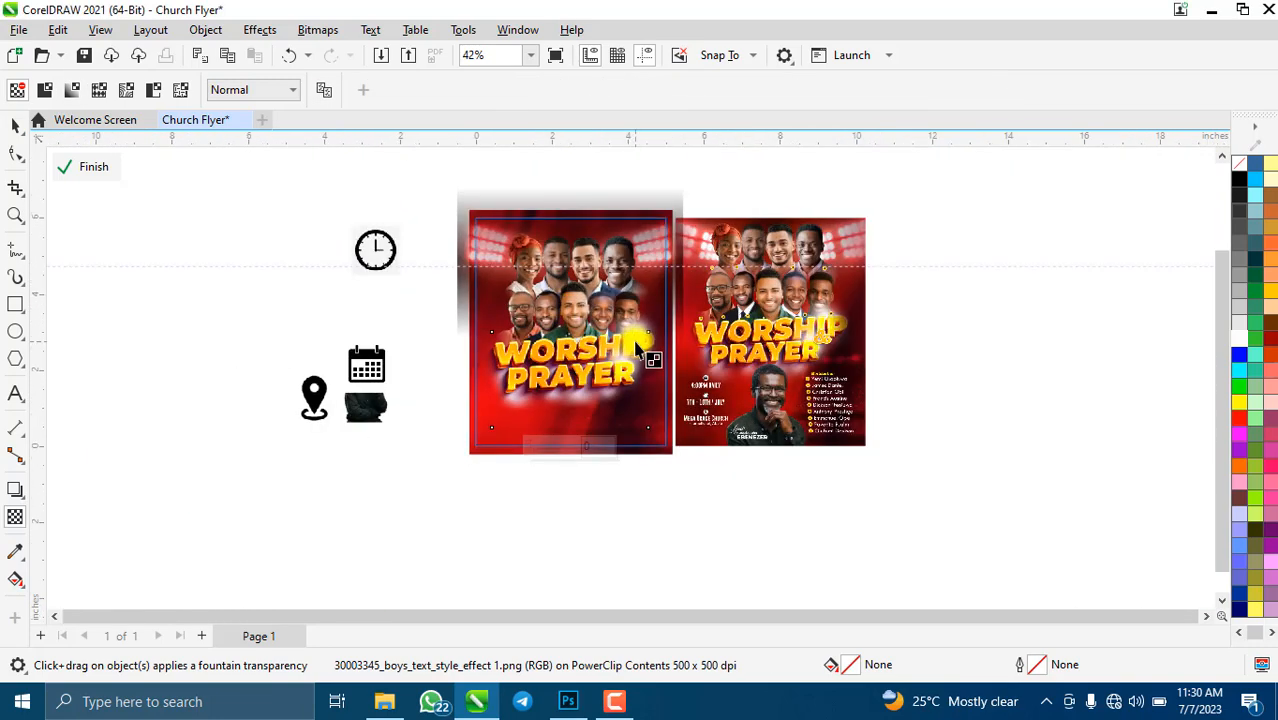
scroll(650, 355, up, 1)
click(16, 125)
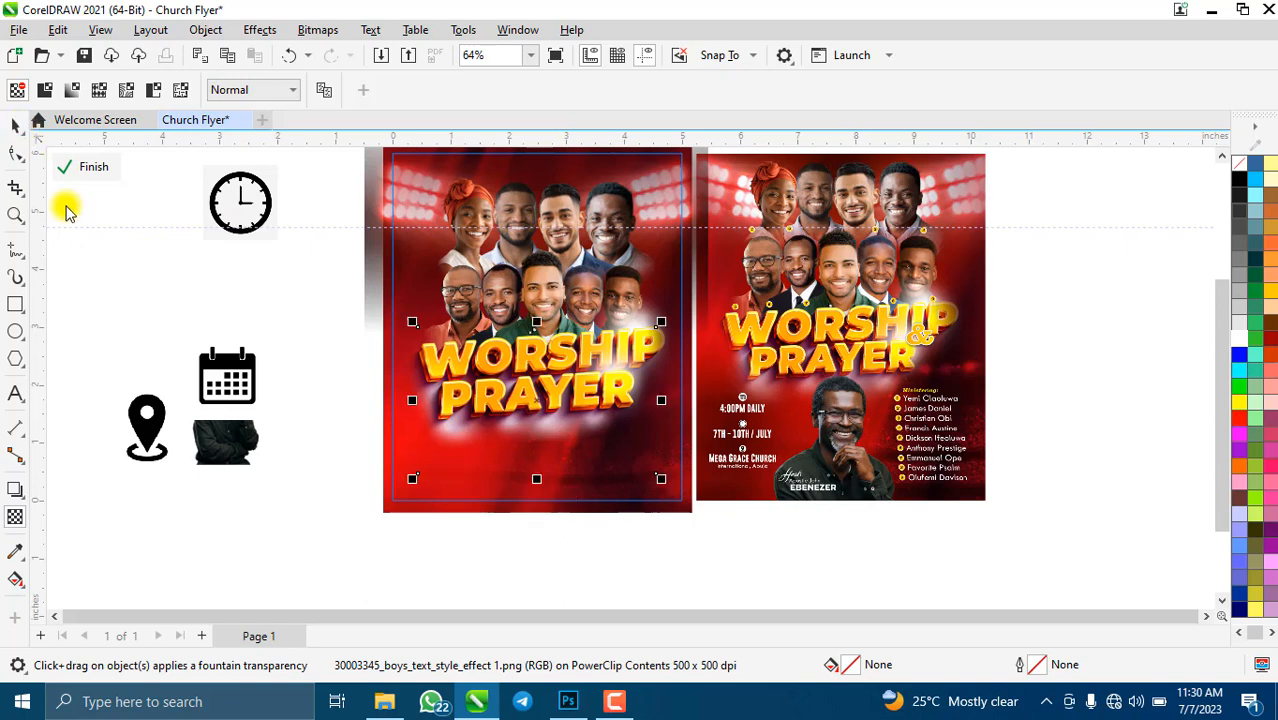
- Create an & text object, enlarge it, and move it onto the flyer beside WORSHIP
click(15, 393)
click(134, 265)
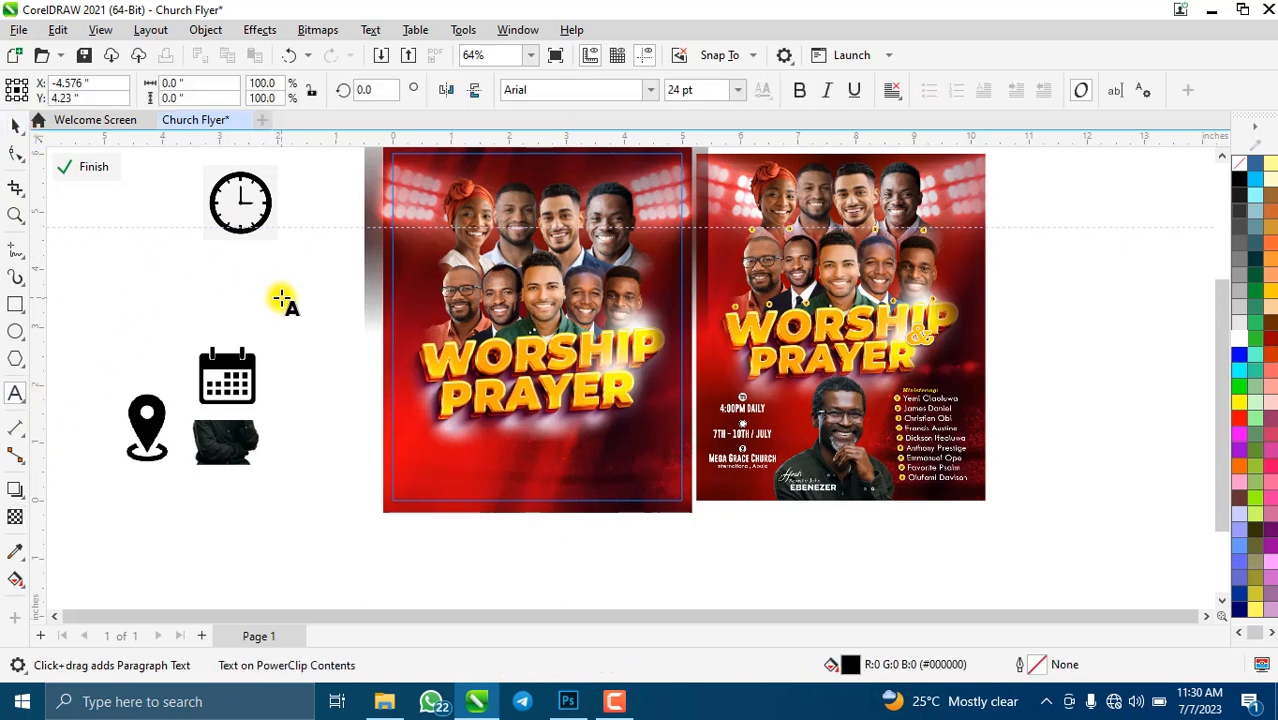
text(&)
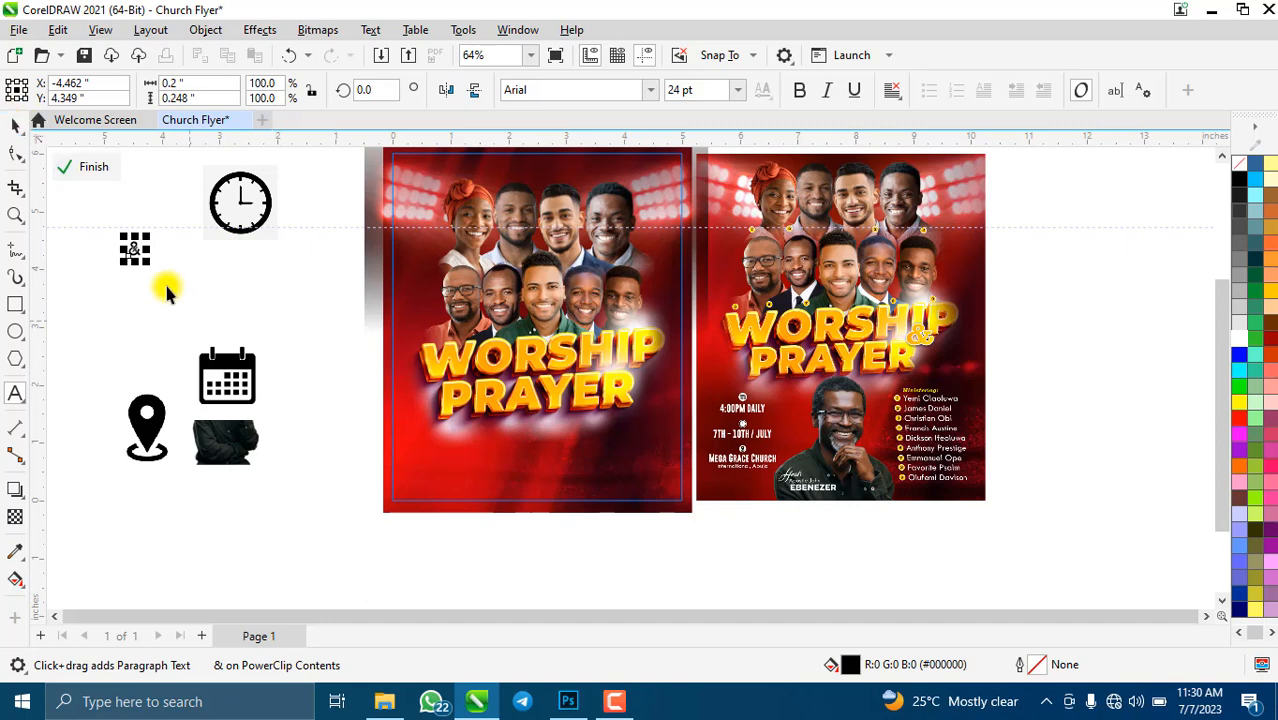
key(ctrl+space)
drag(152, 280, 214, 322)
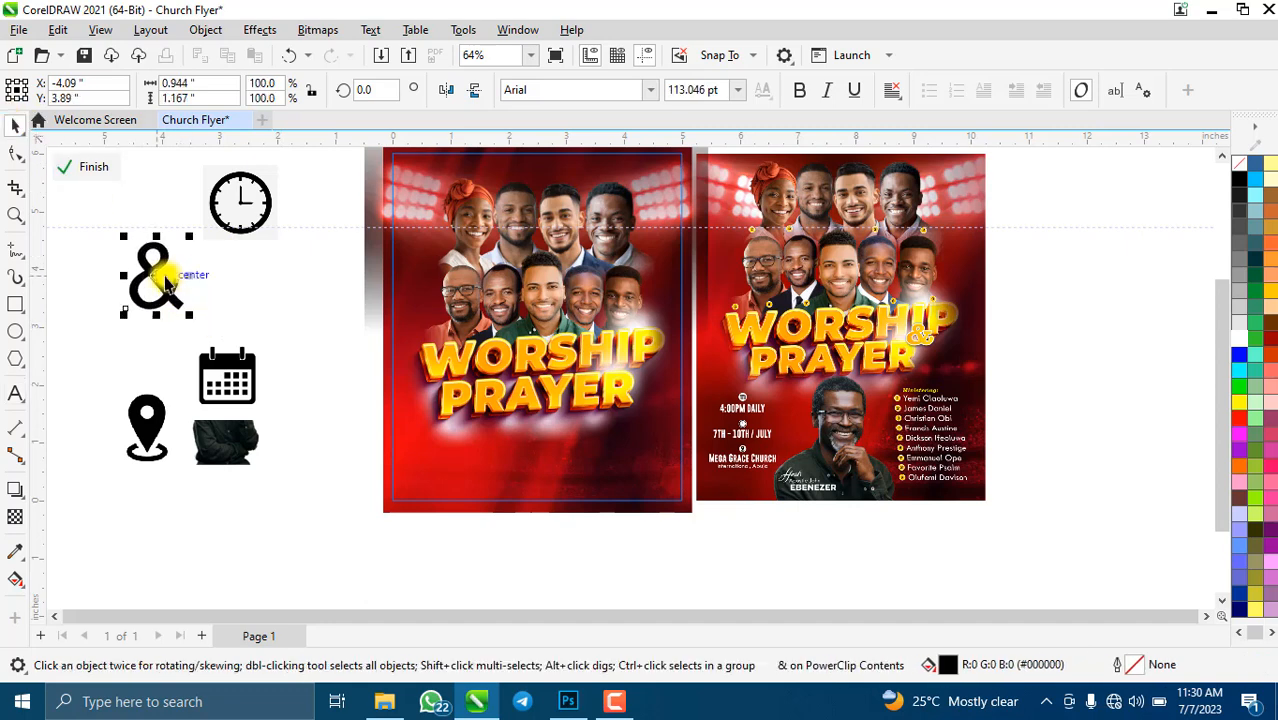
drag(171, 277, 636, 375)
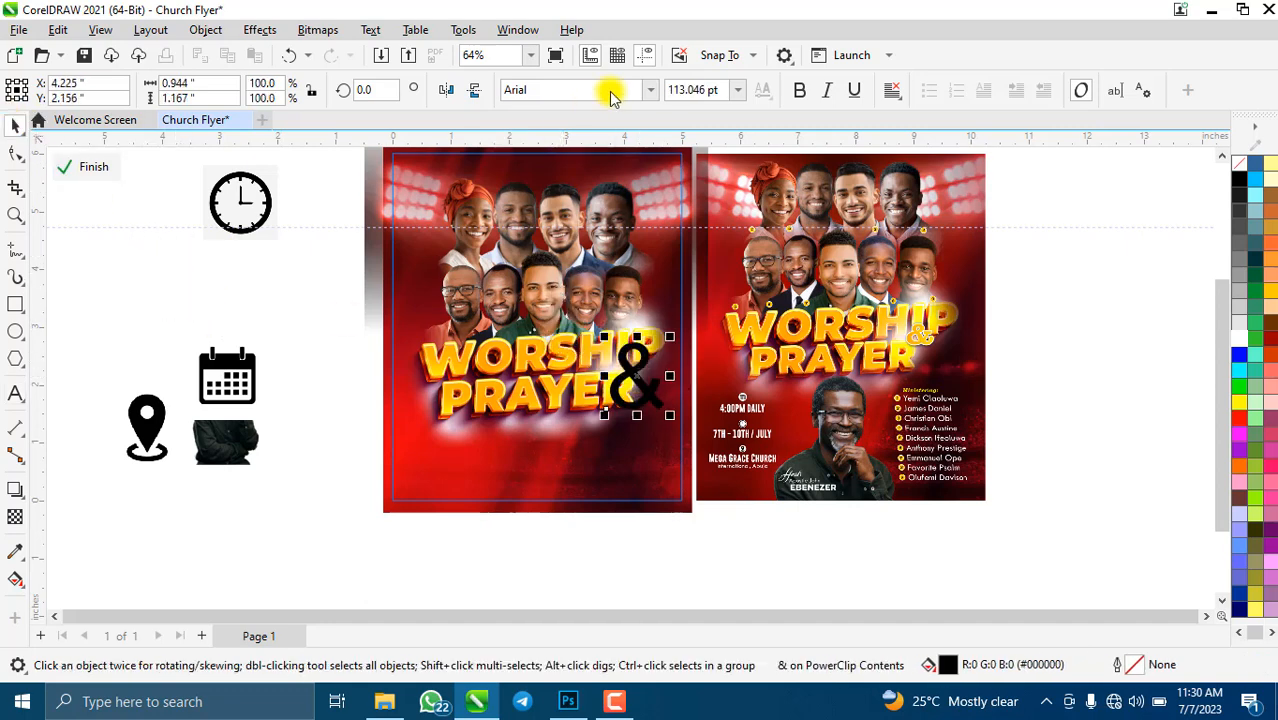
- Set the & font to Brush Script Std and scale it to about 54 pt beside PRAYER
click(649, 90)
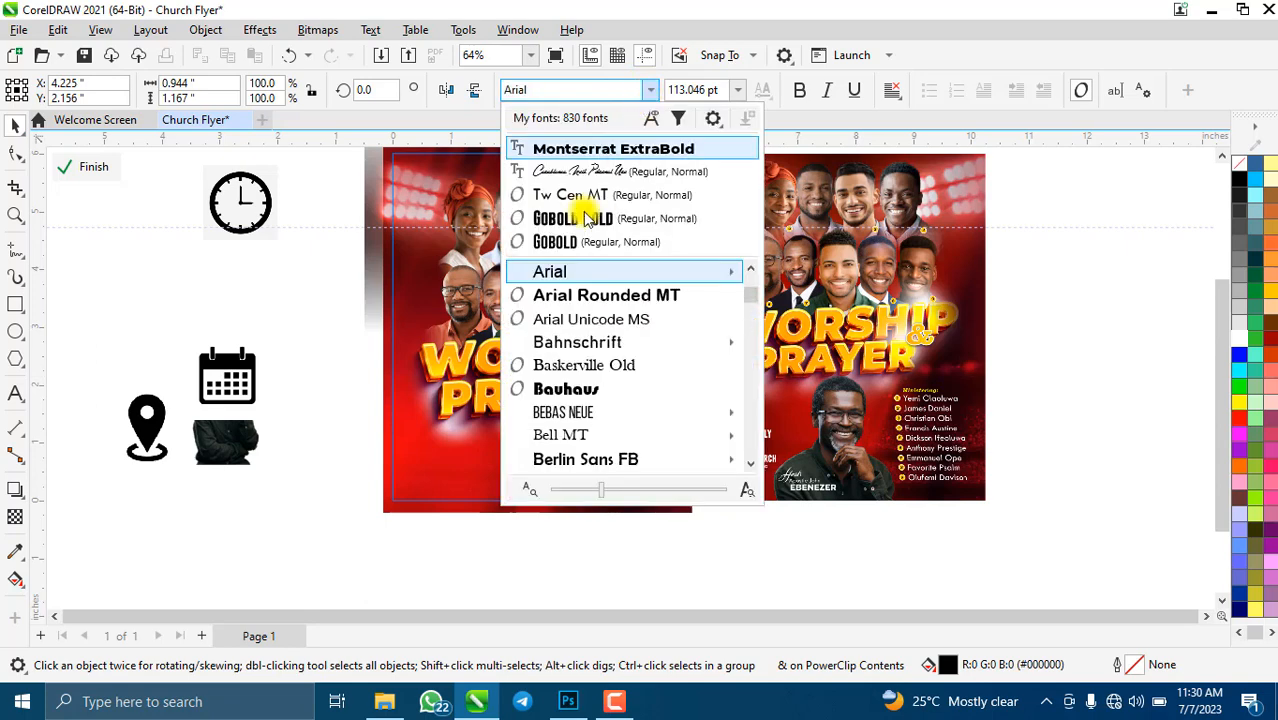
click(612, 172)
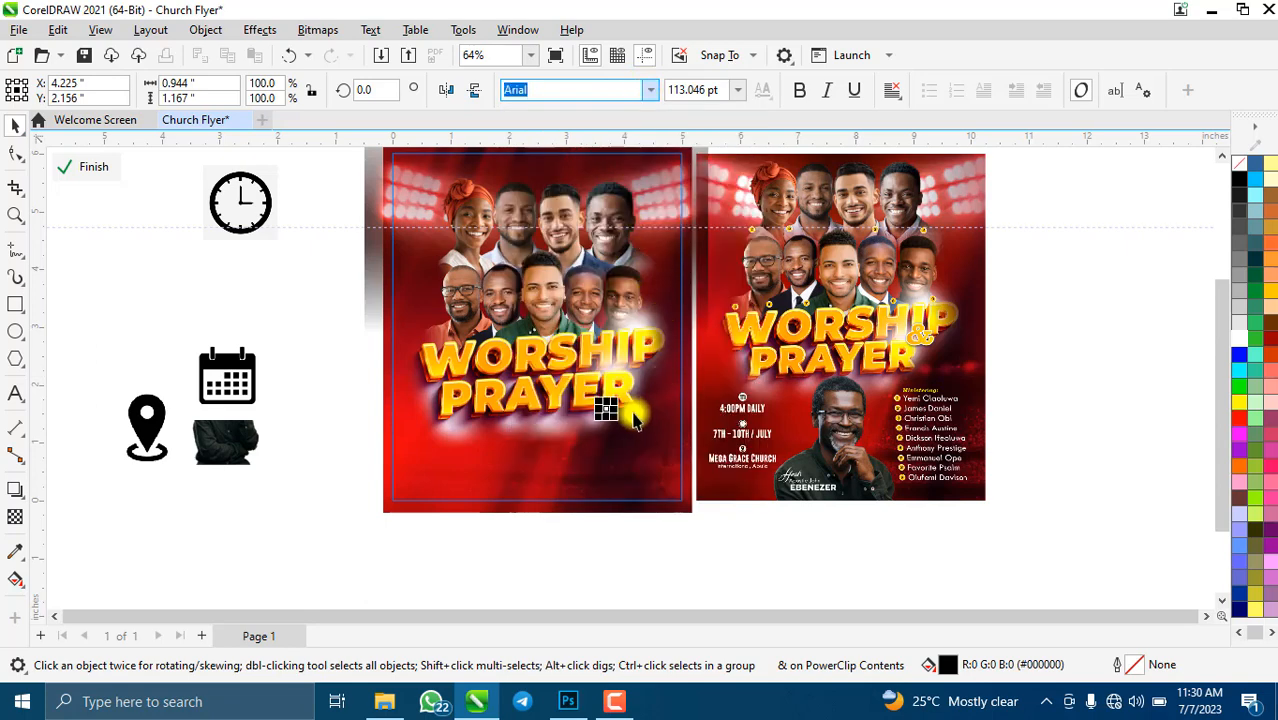
drag(615, 402, 690, 258)
scroll(628, 400, up, 4)
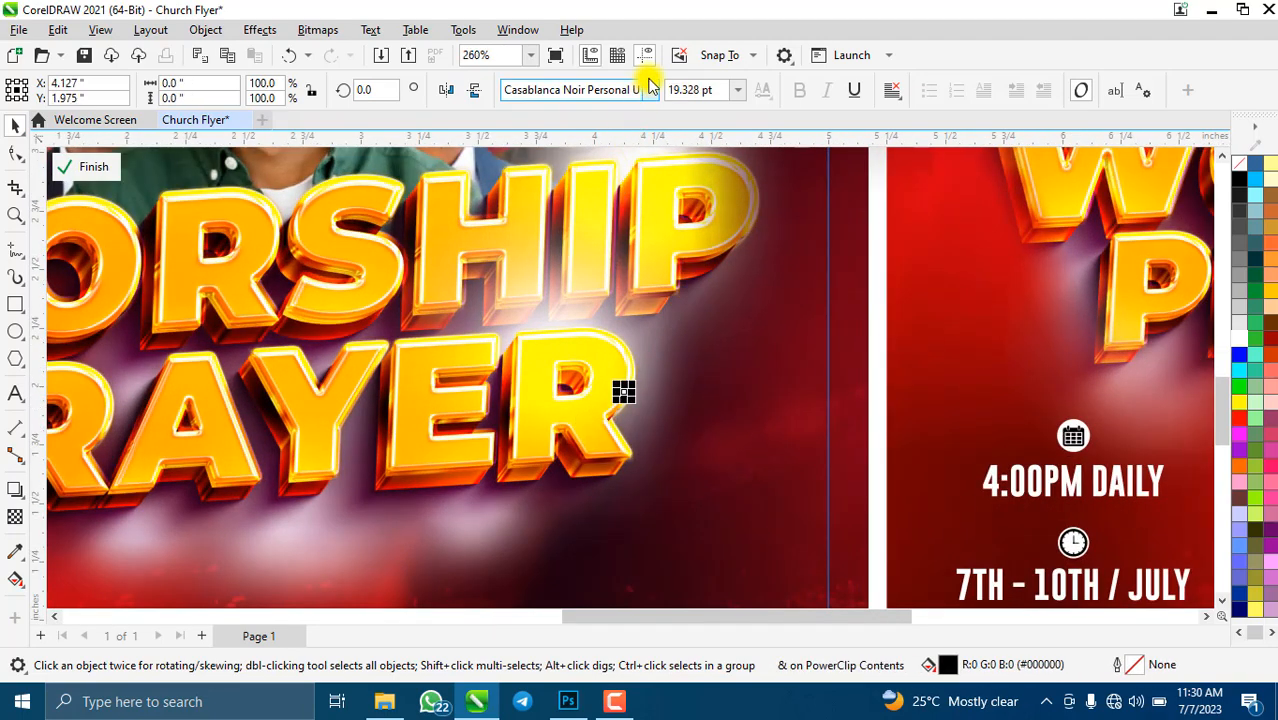
click(647, 82)
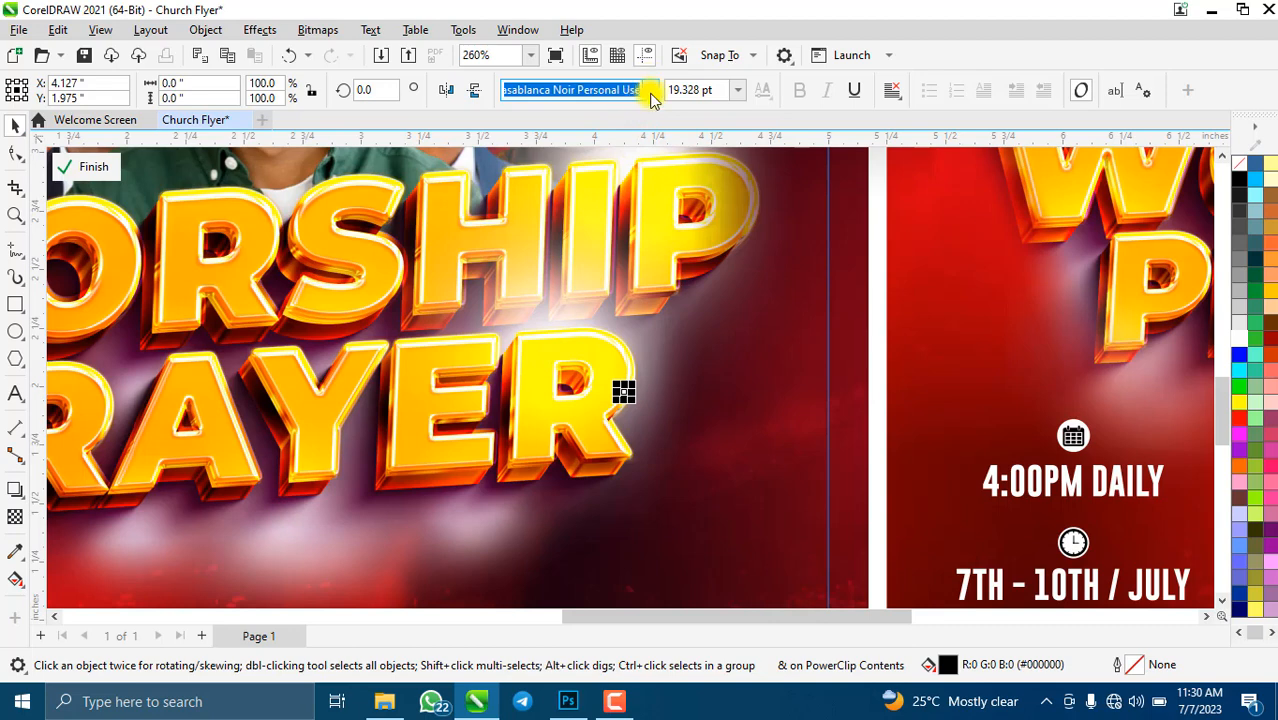
click(651, 91)
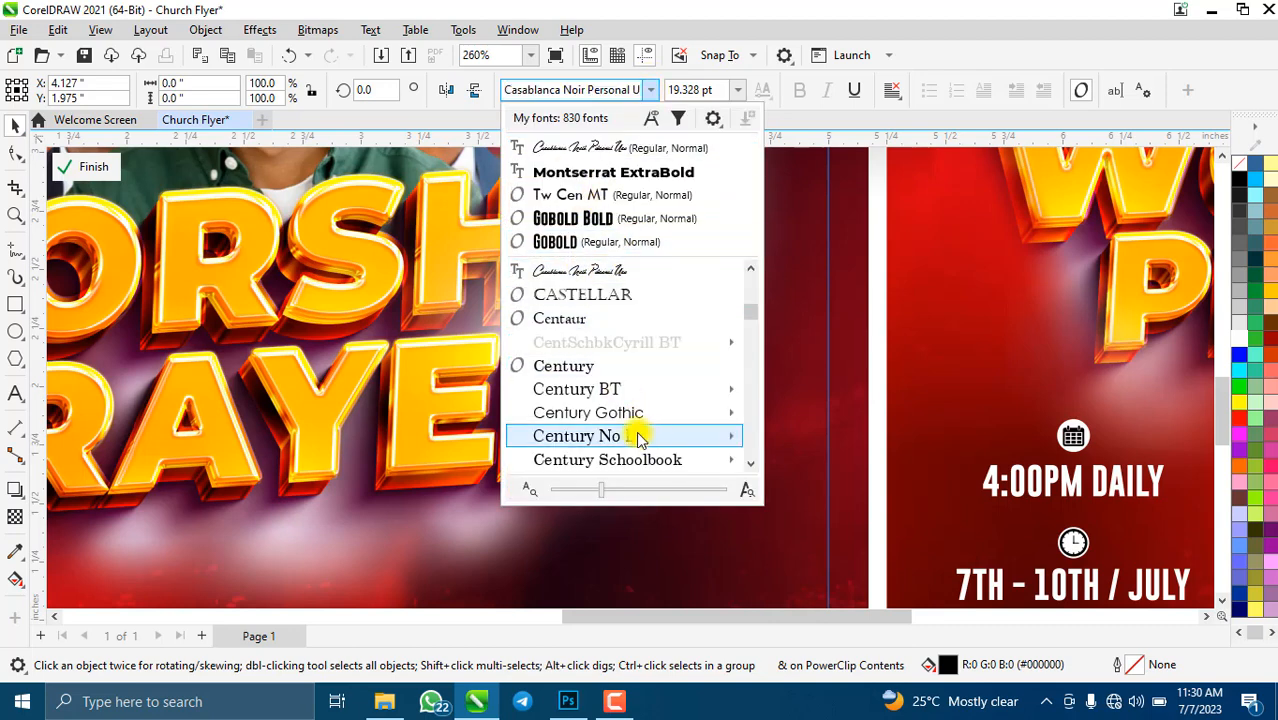
scroll(618, 375, up, 4)
scroll(628, 362, up, 1)
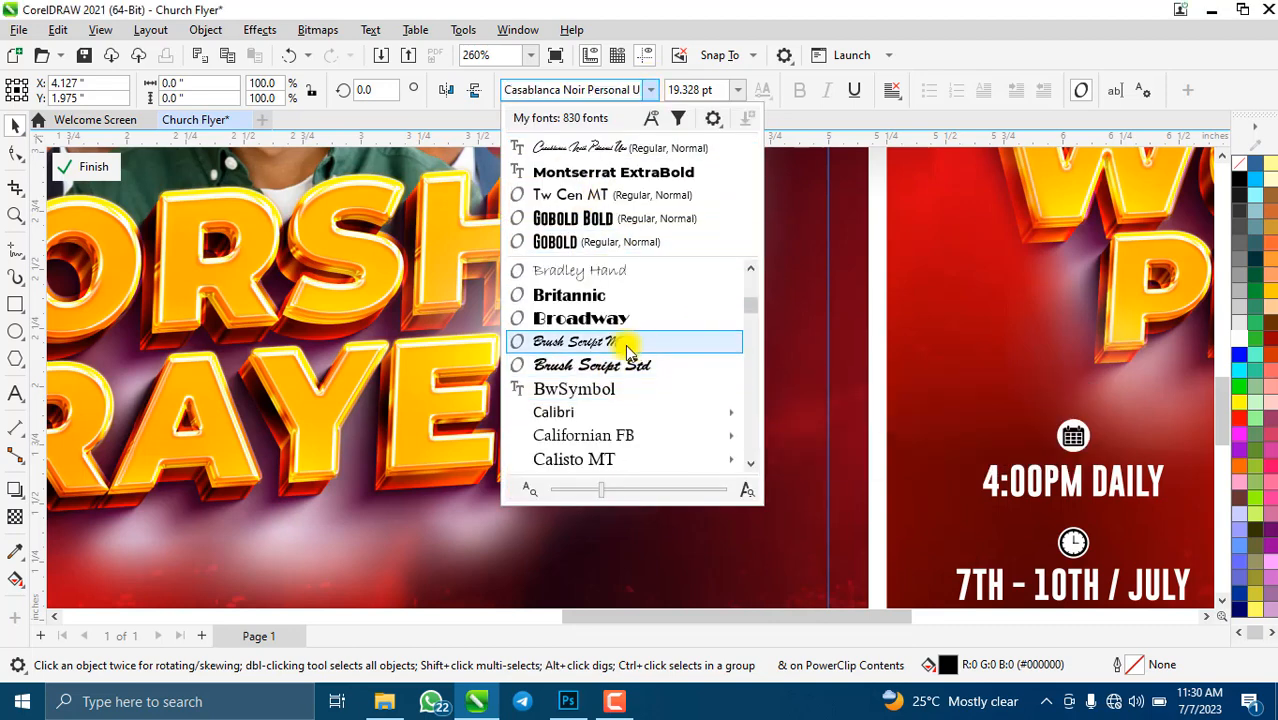
click(608, 364)
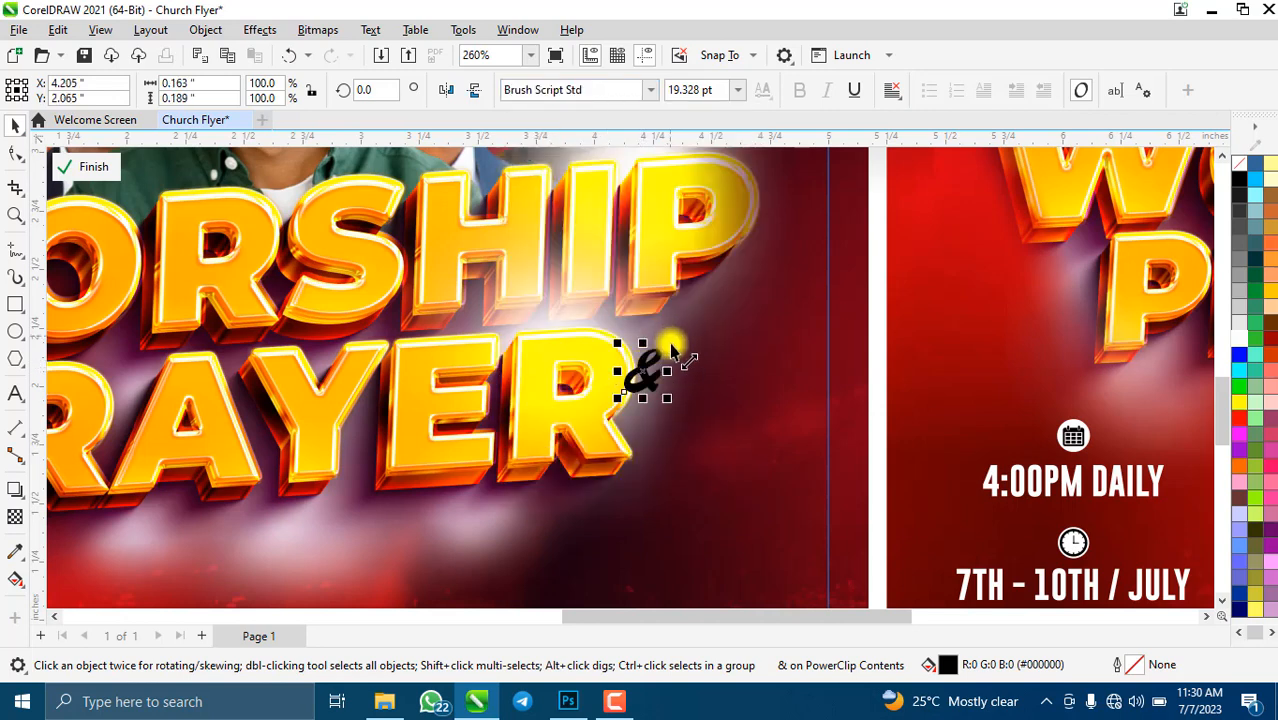
drag(667, 350, 637, 353)
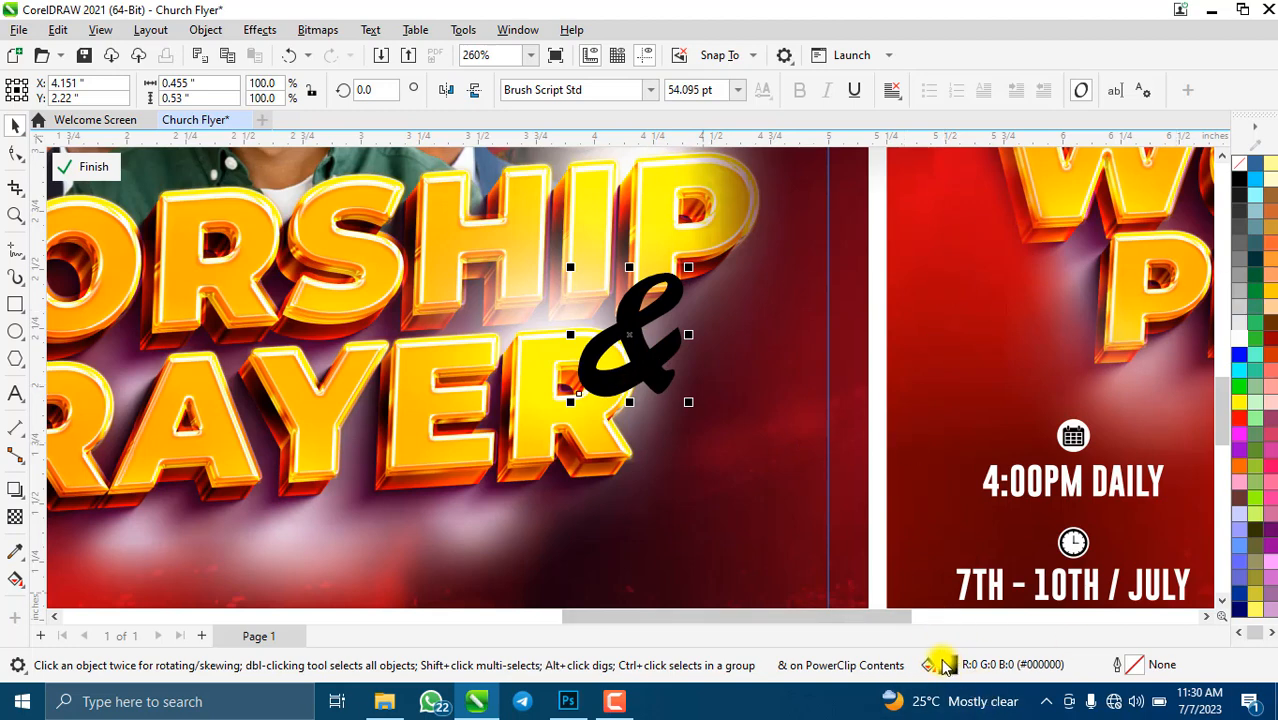
- Give the & a fountain fill and sample its first colour stop from the orange title
double_click(944, 658)
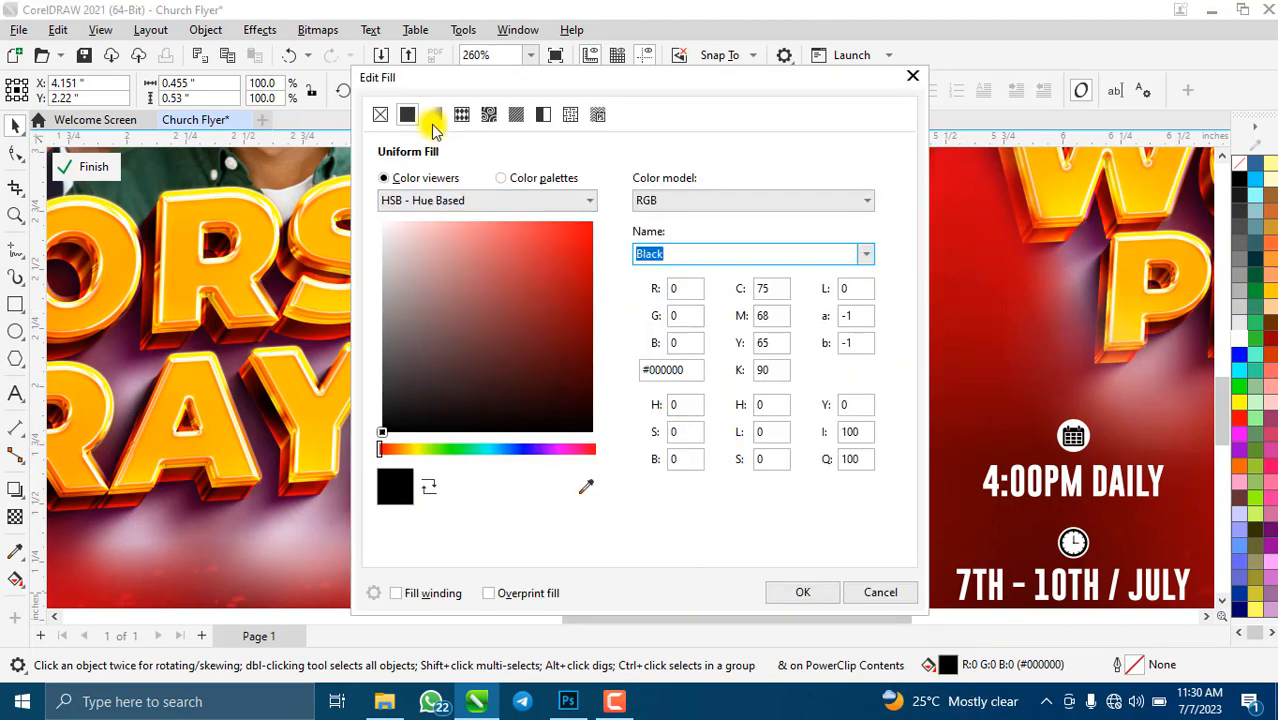
click(432, 118)
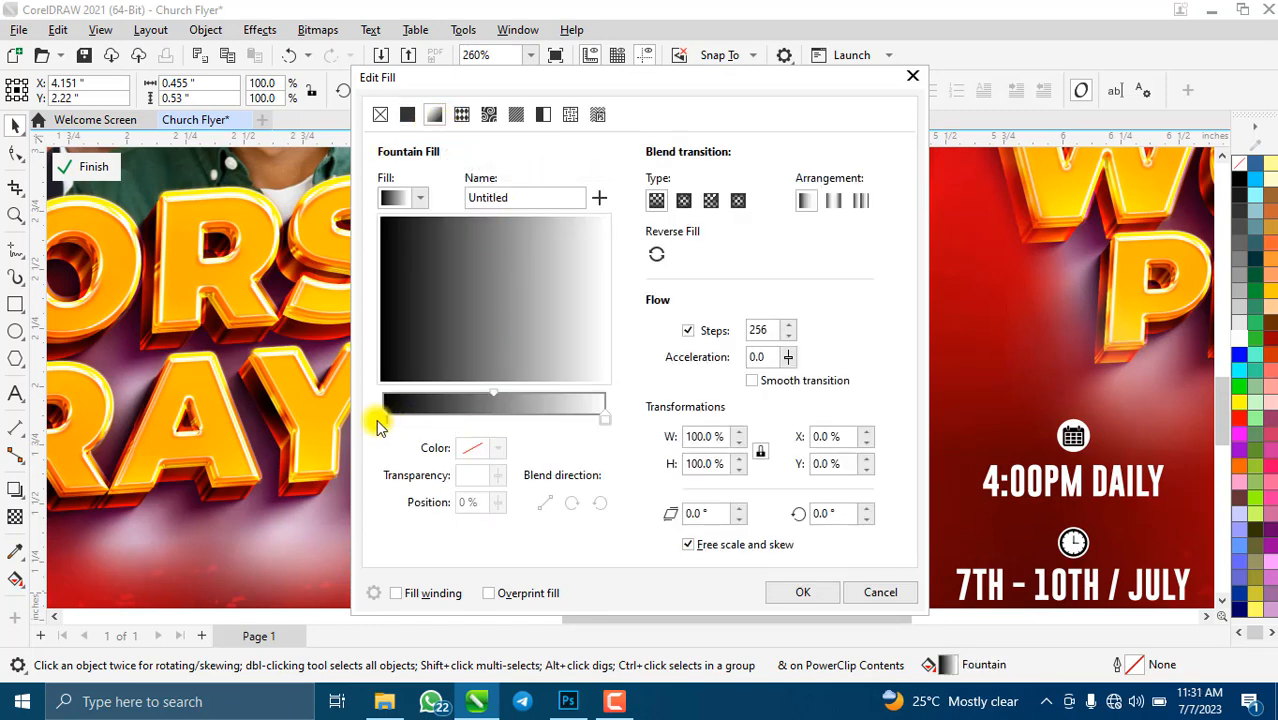
click(378, 422)
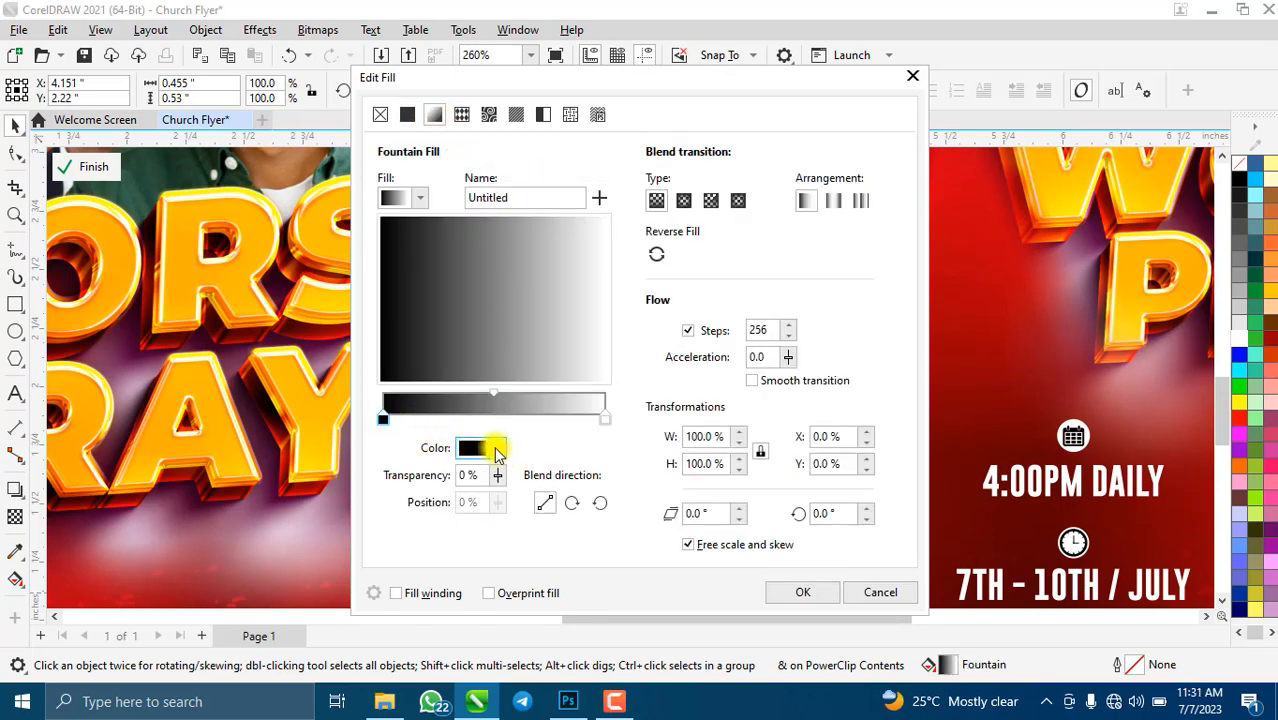
click(496, 449)
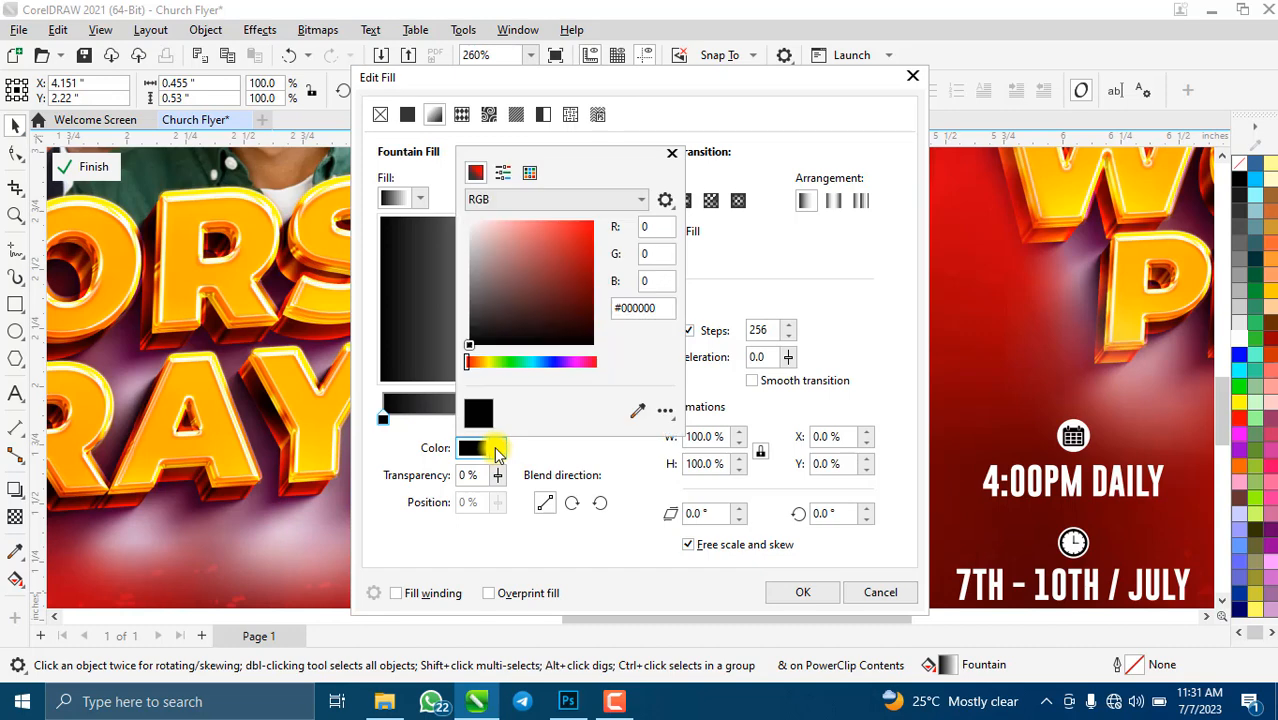
click(638, 413)
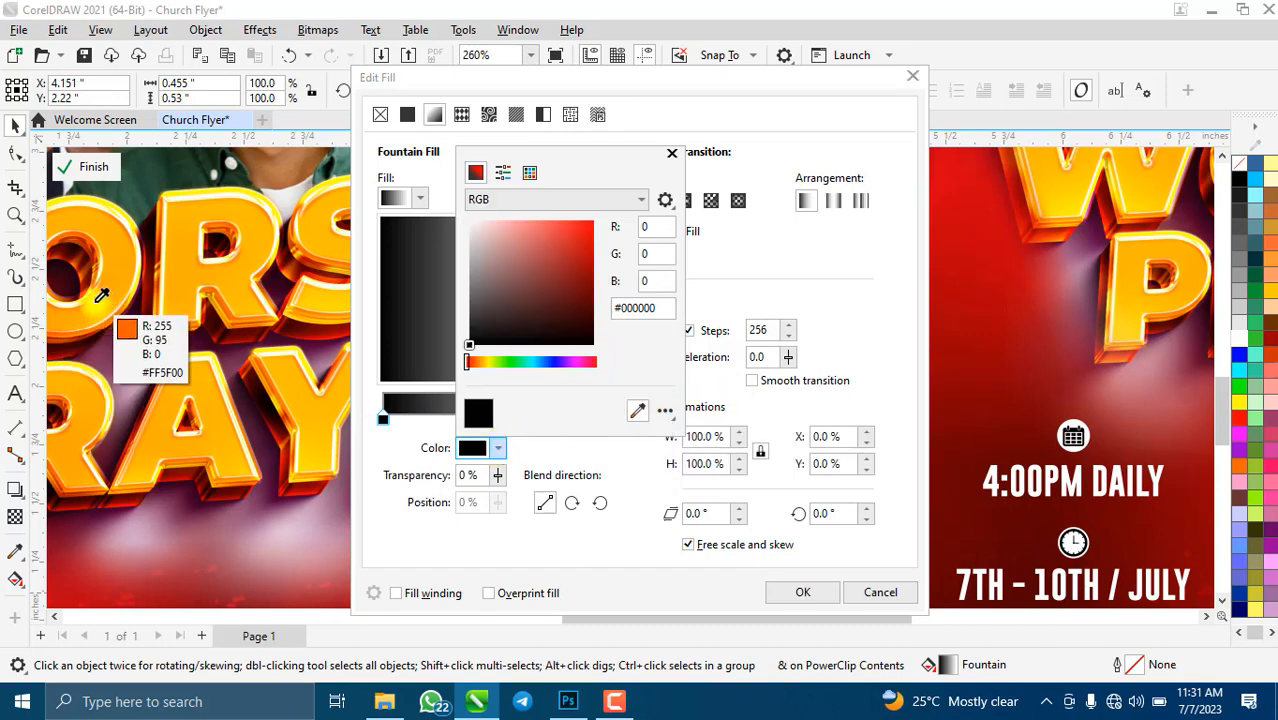
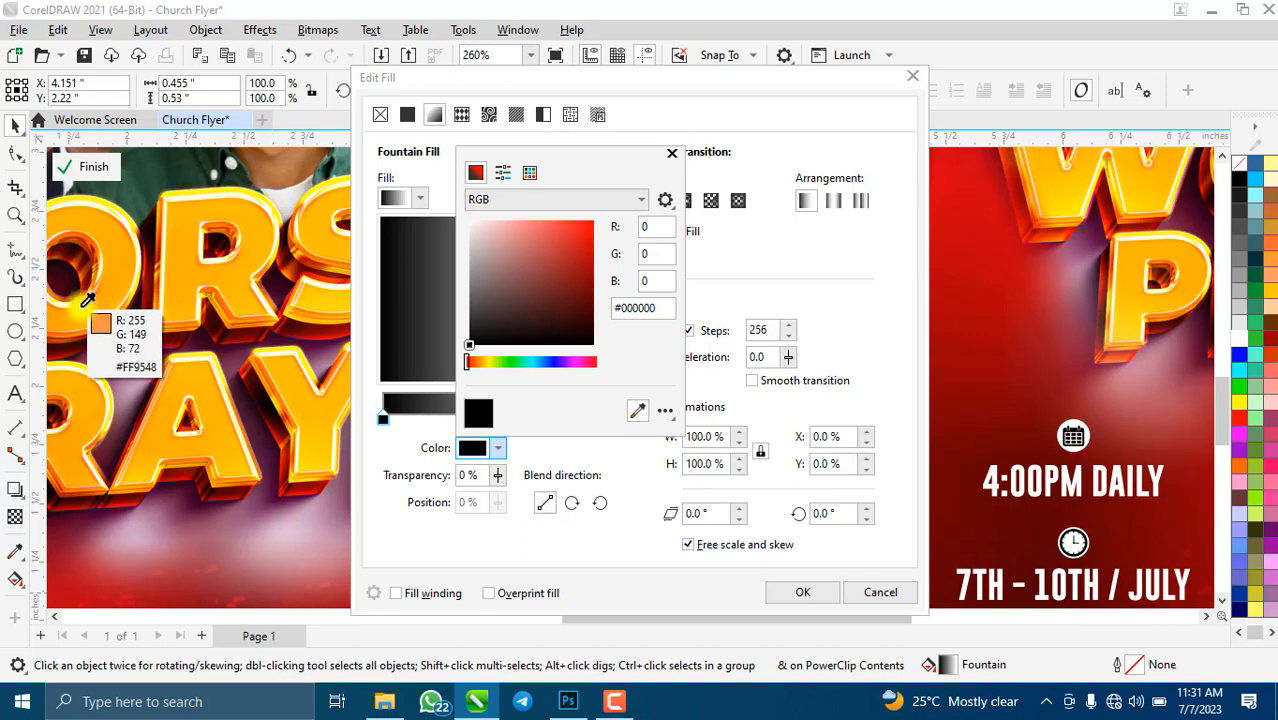
- Set the ampersand's fountain fill from sampled orange (#FF8900) to sampled title yellow and apply it
click(87, 301)
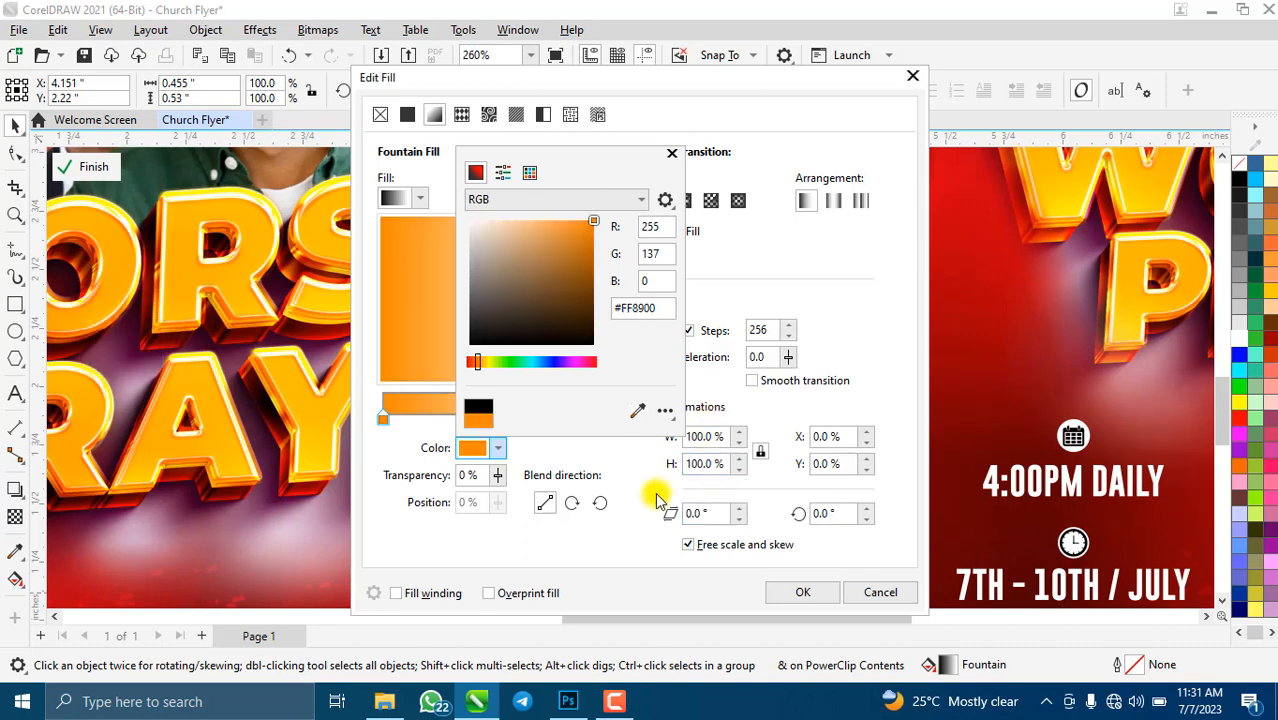
click(620, 466)
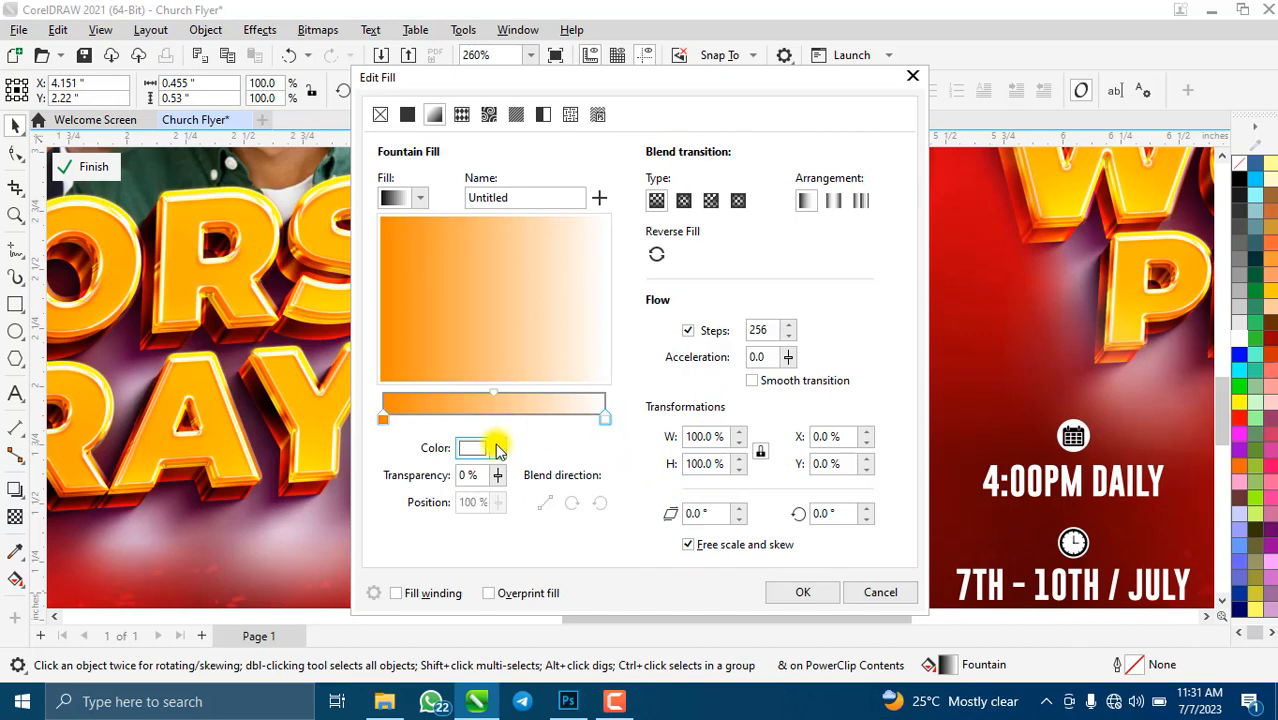
click(497, 448)
click(640, 413)
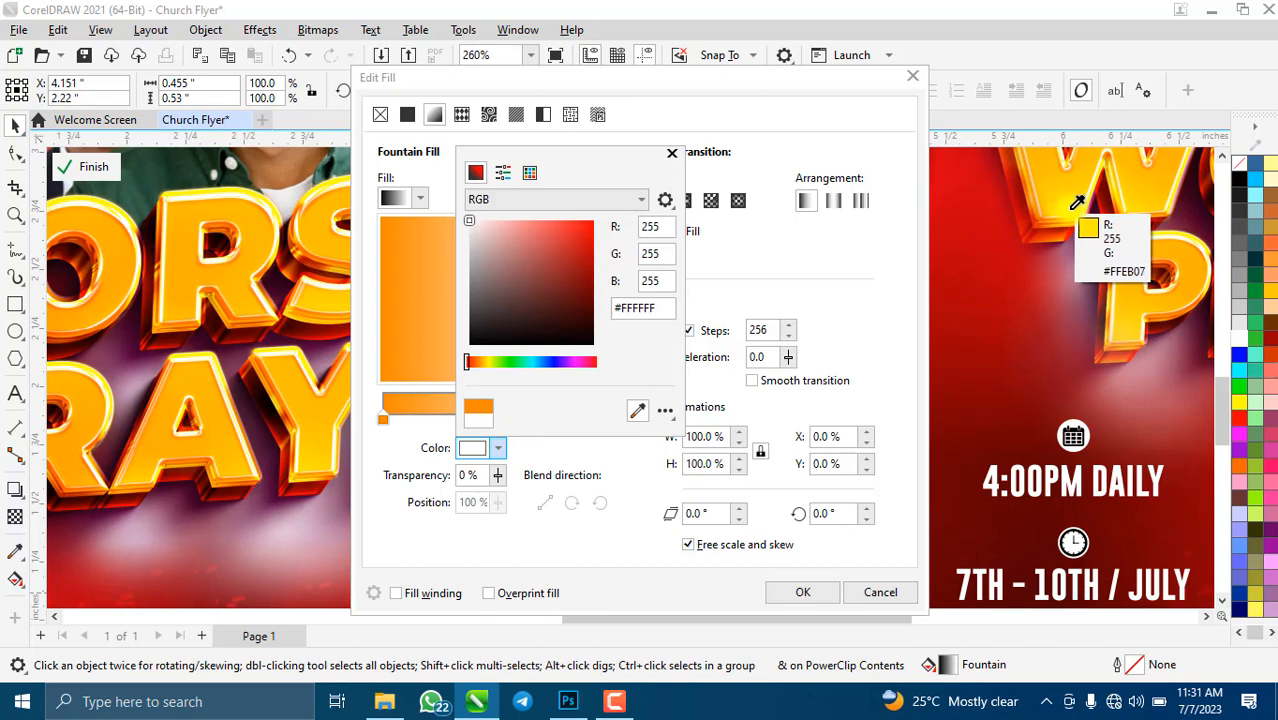
click(1077, 203)
click(819, 266)
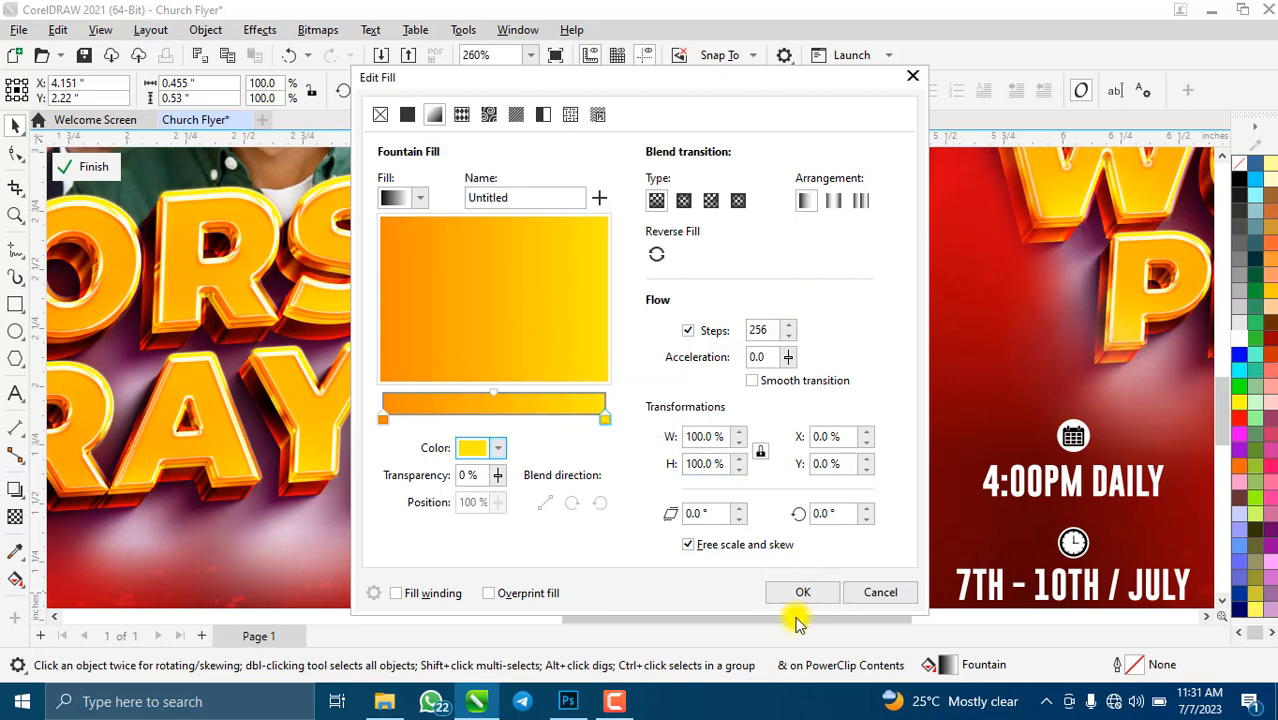
click(802, 592)
- Give the ampersand a white 0.028 in outline placed behind its fill
scroll(645, 352, down, 3)
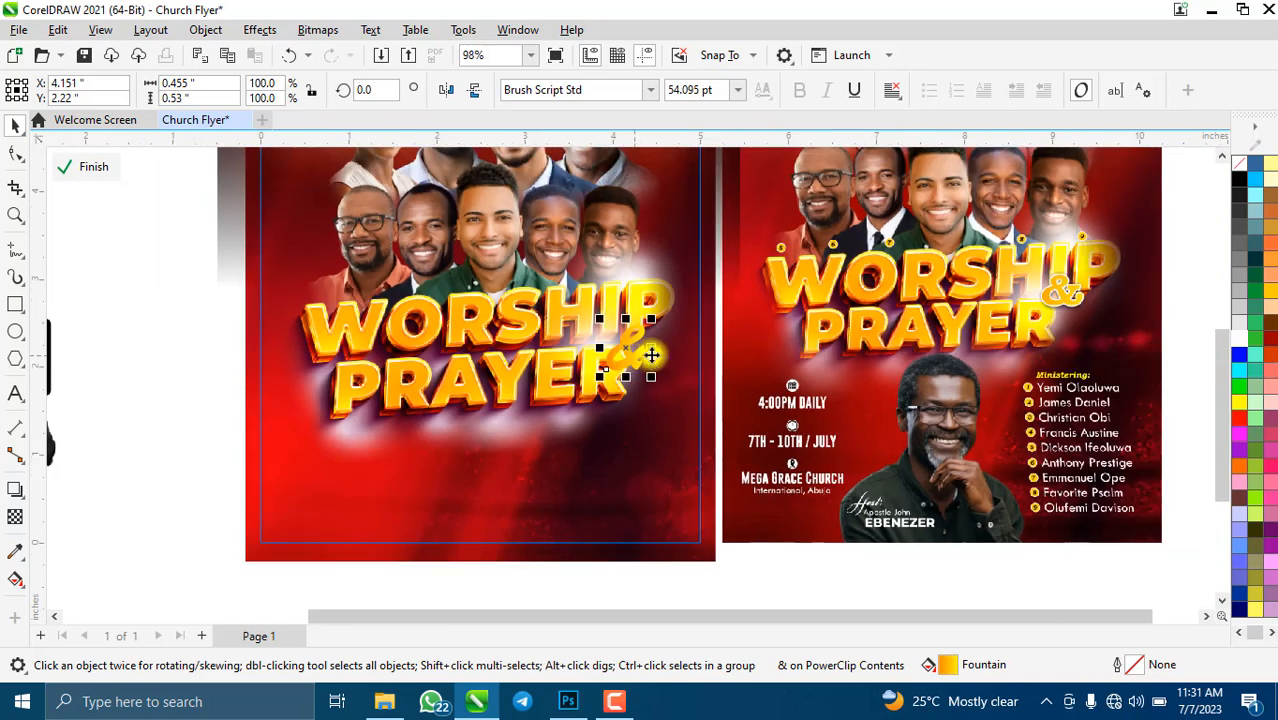
scroll(651, 355, up, 2)
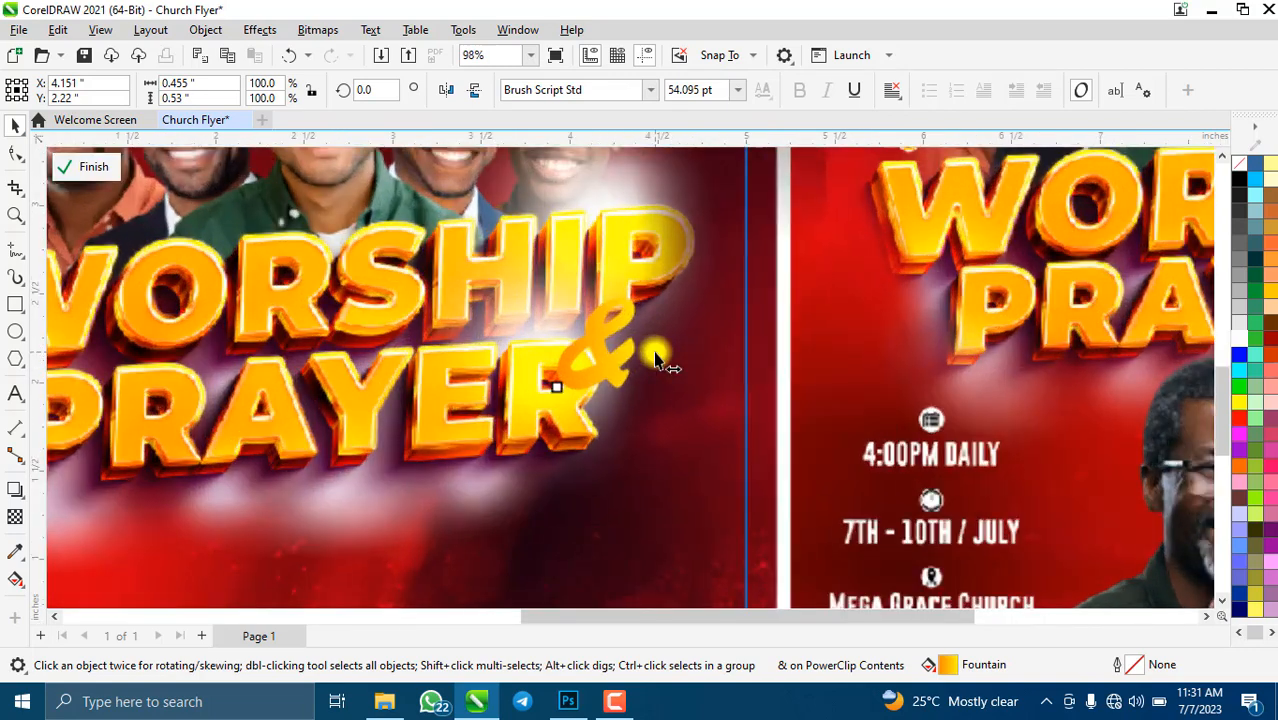
double_click(1135, 667)
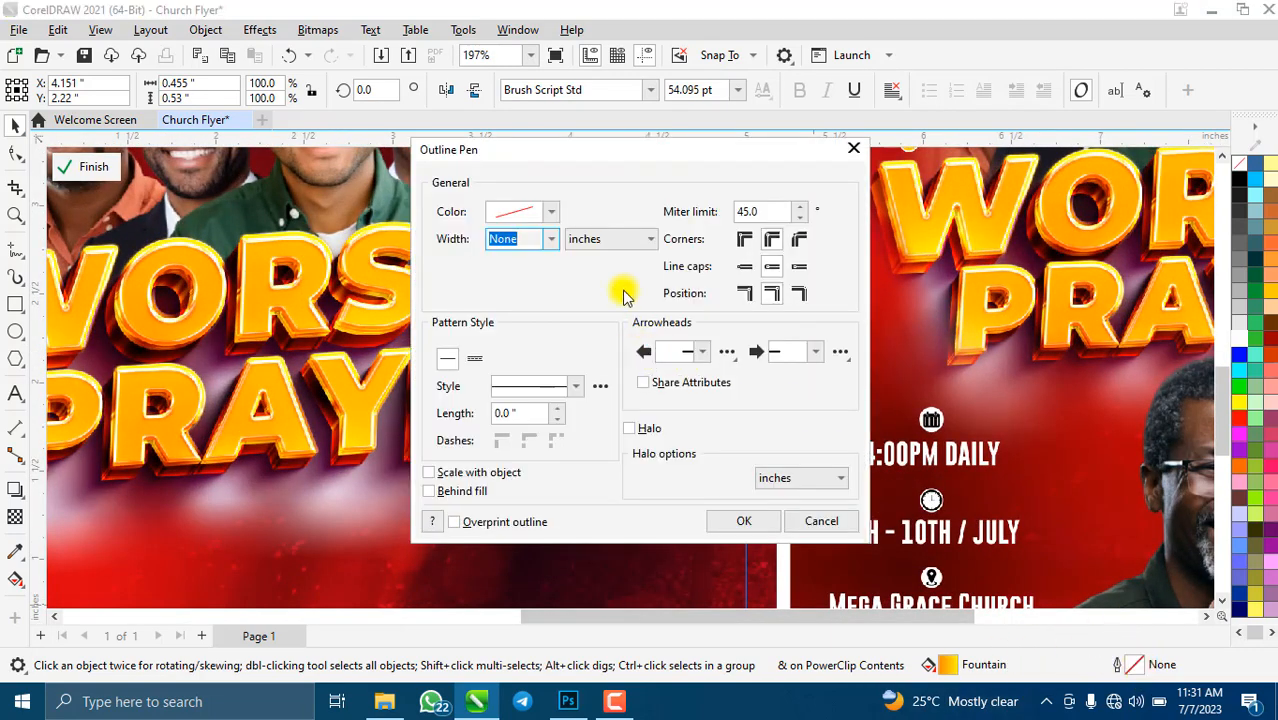
click(551, 212)
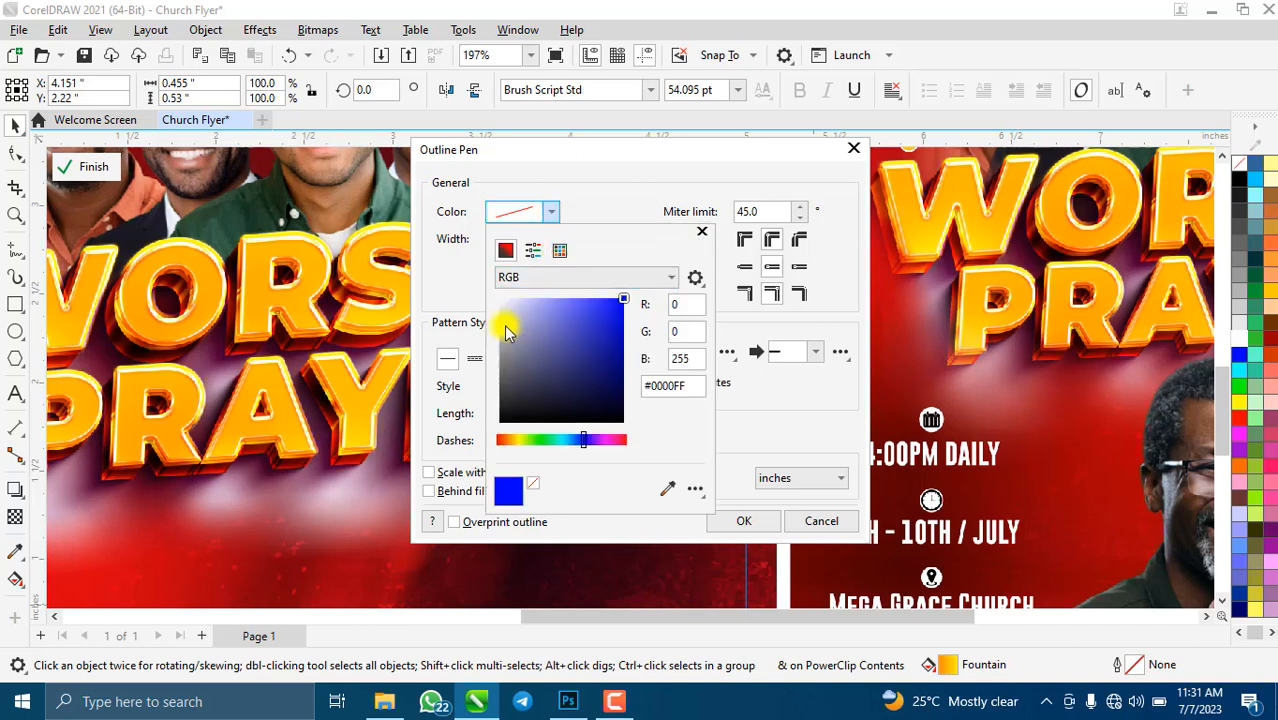
click(764, 420)
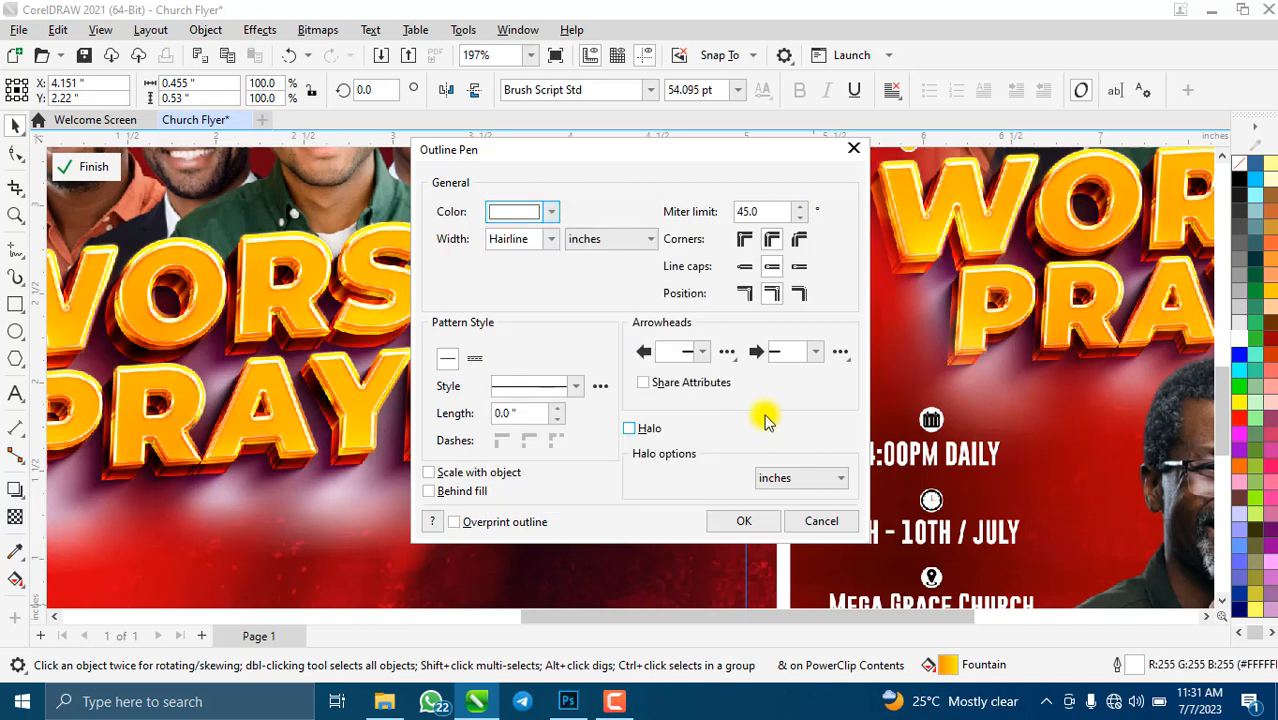
click(551, 240)
click(521, 347)
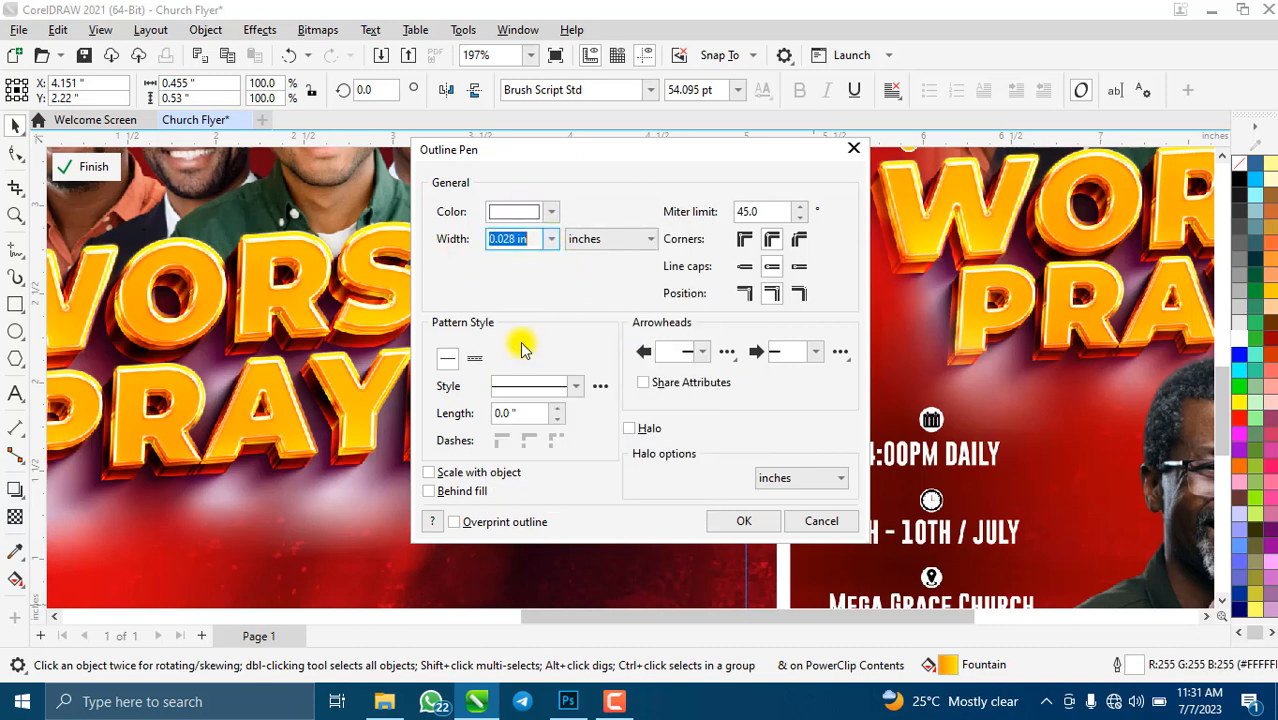
click(446, 489)
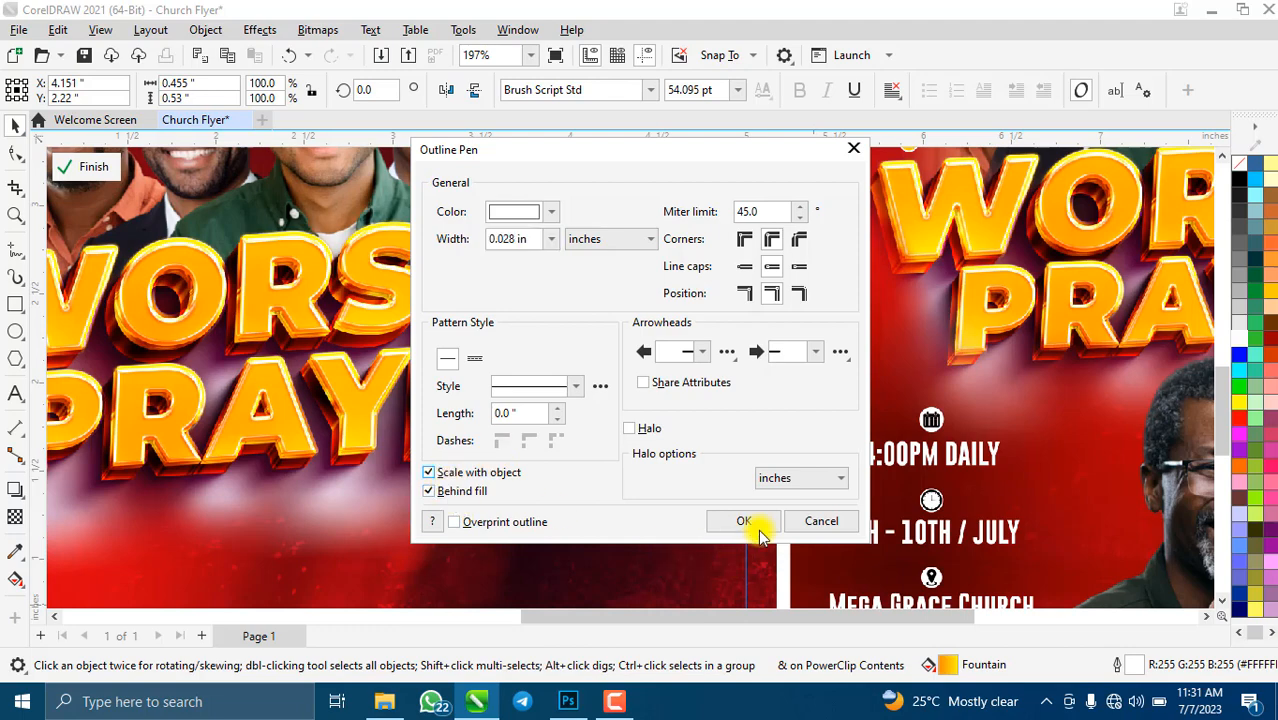
click(745, 522)
- Recheck the ampersand's outline settings, then reselect the ampersand
scroll(540, 440, down, 2)
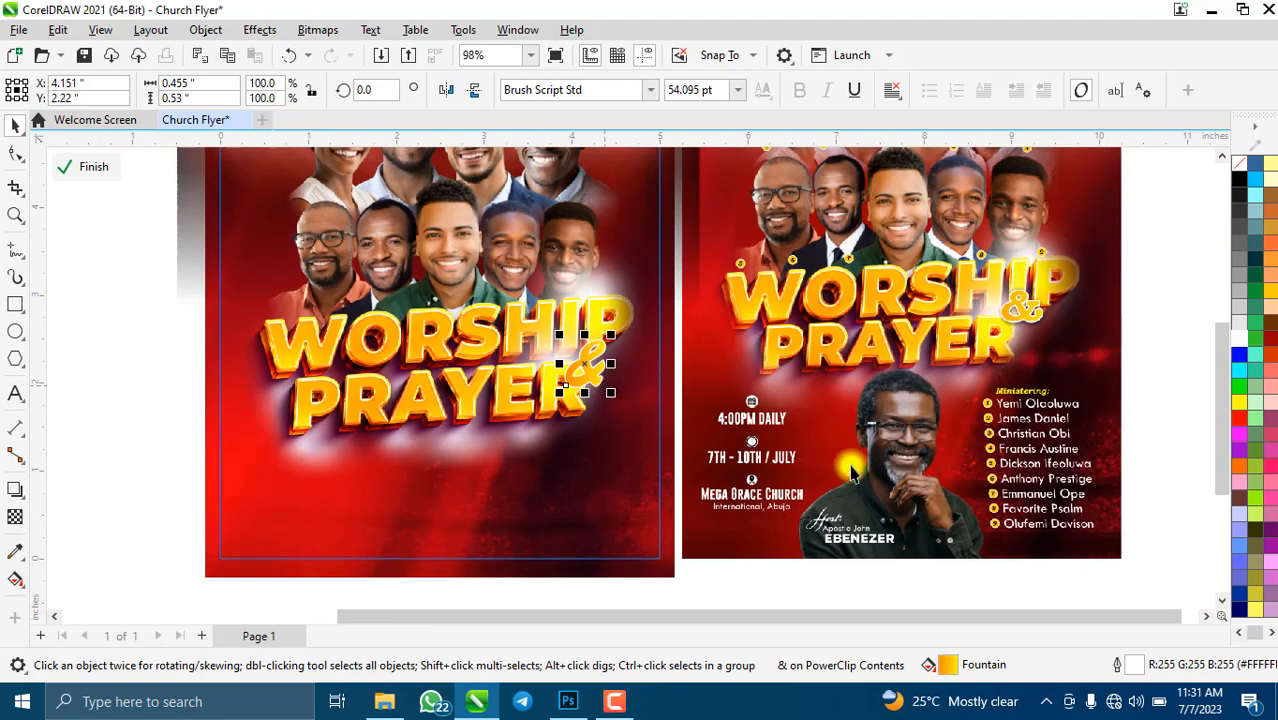
double_click(1137, 665)
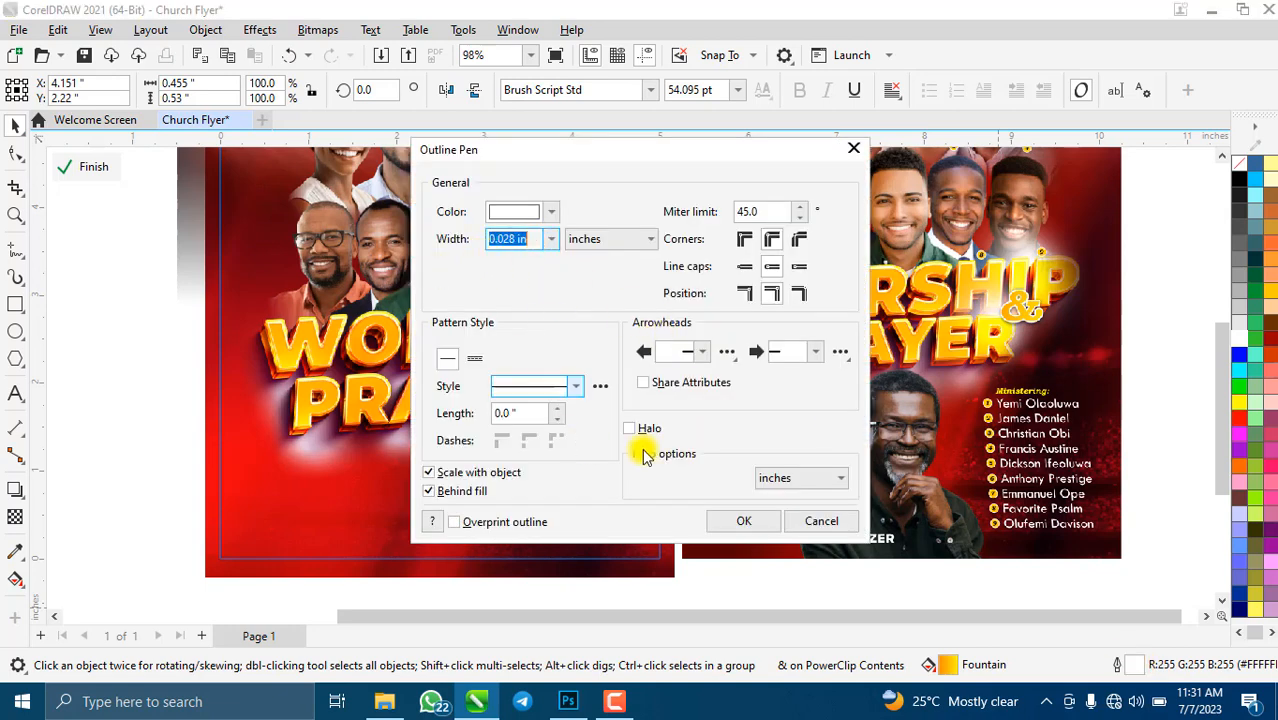
click(740, 521)
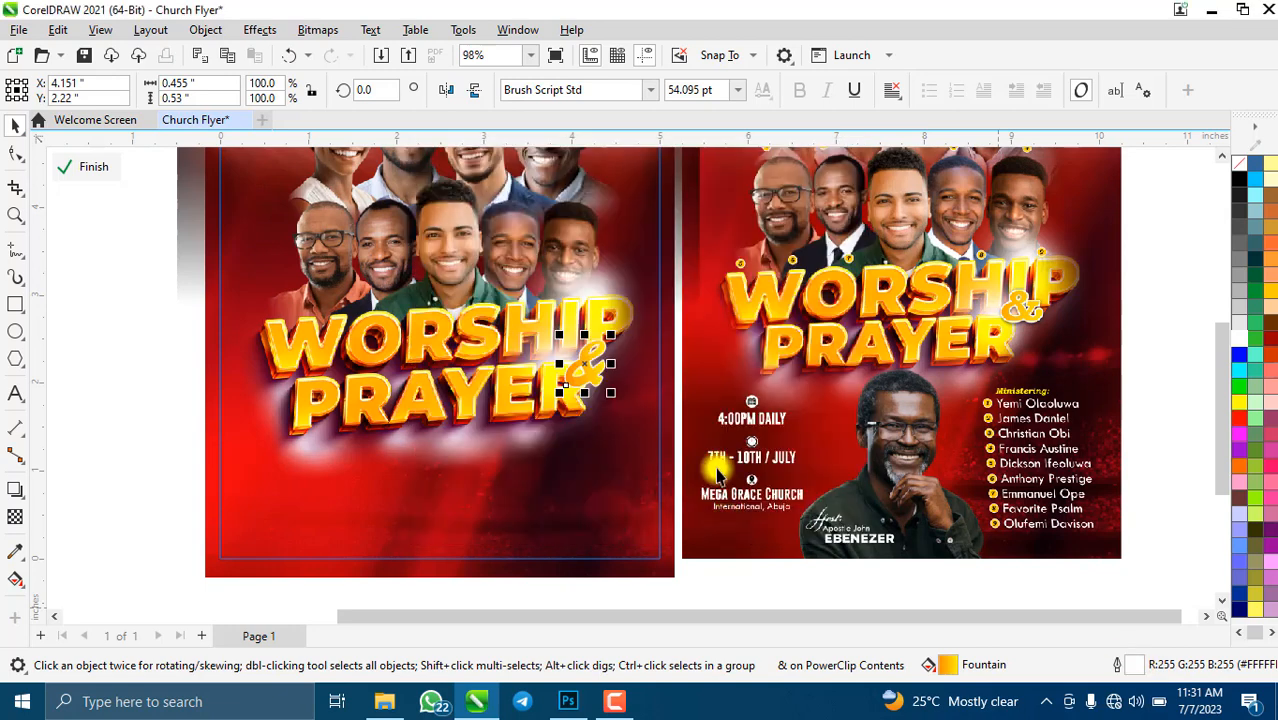
key(Escape)
click(589, 361)
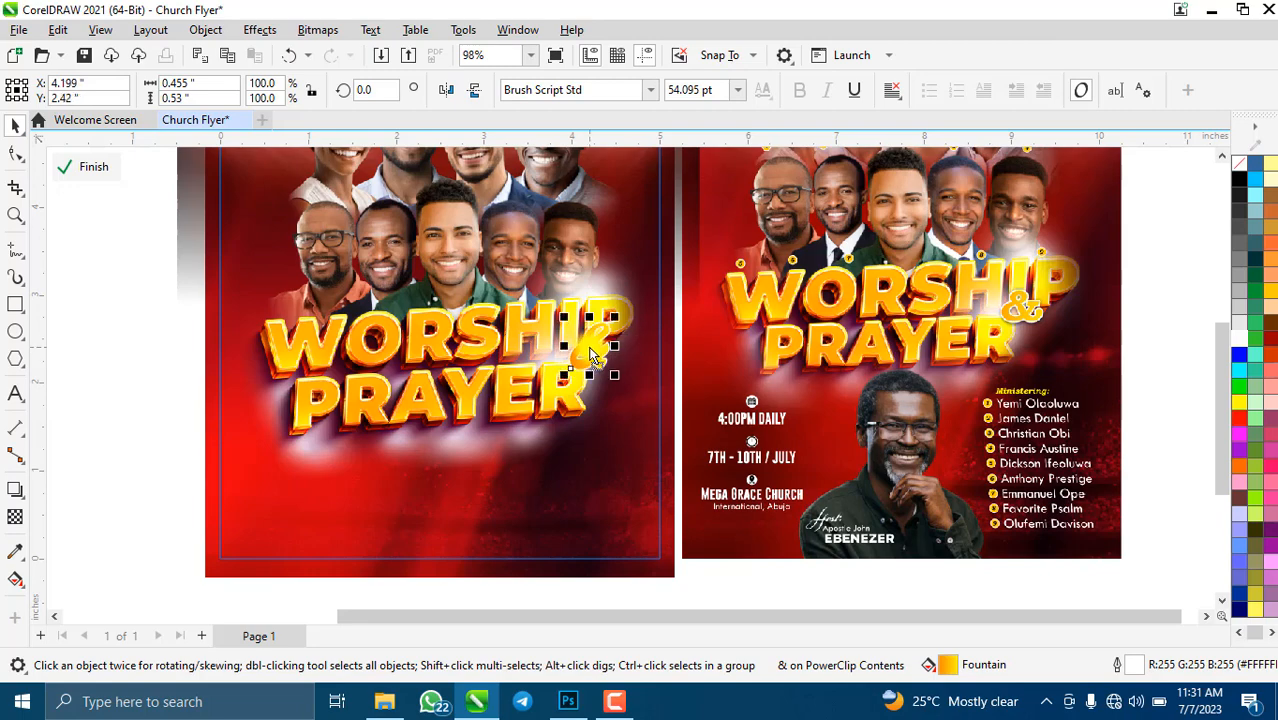
- Cast a drop shadow beneath the ampersand, finish editing the poster contents and fit the page
scroll(595, 344, up, 3)
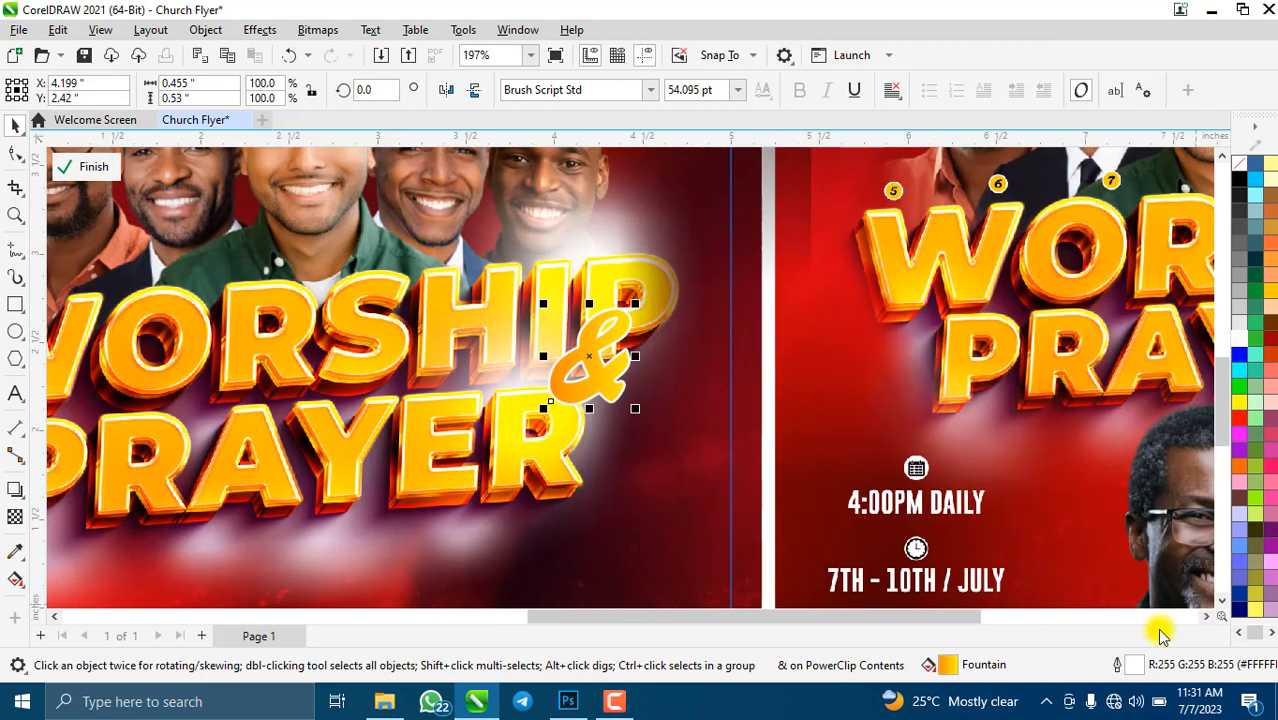
click(15, 490)
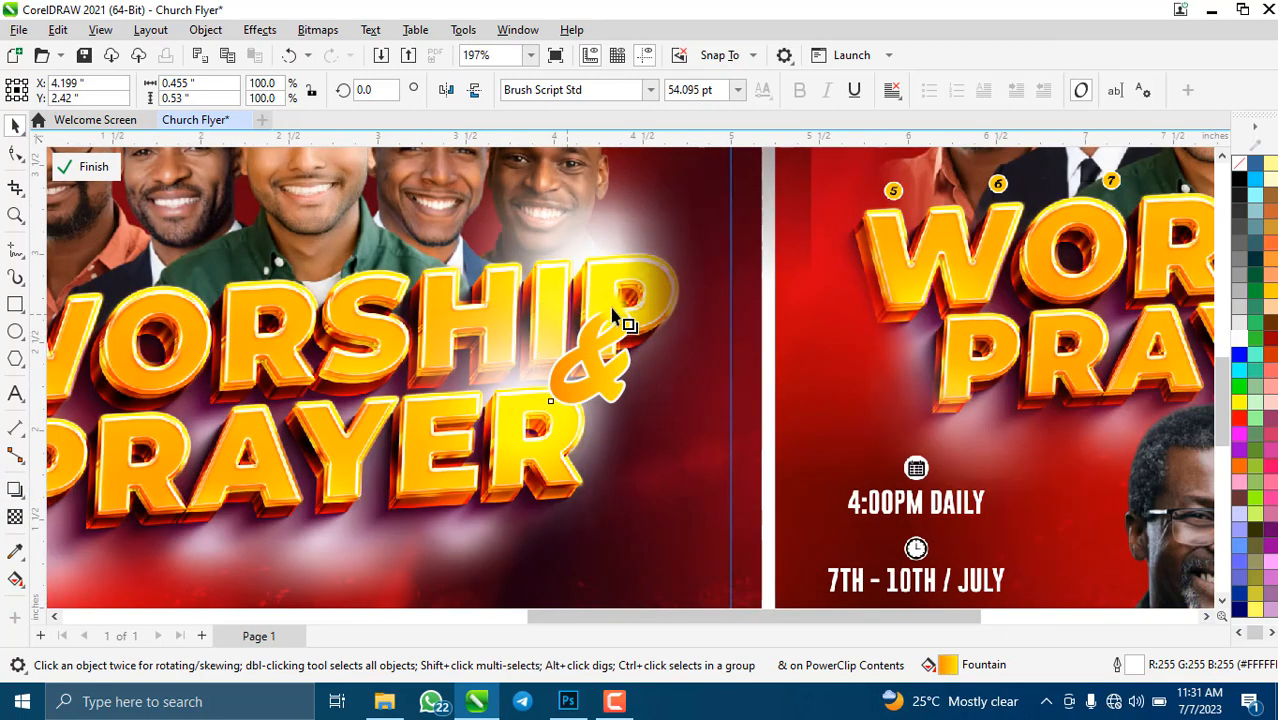
drag(590, 310, 592, 400)
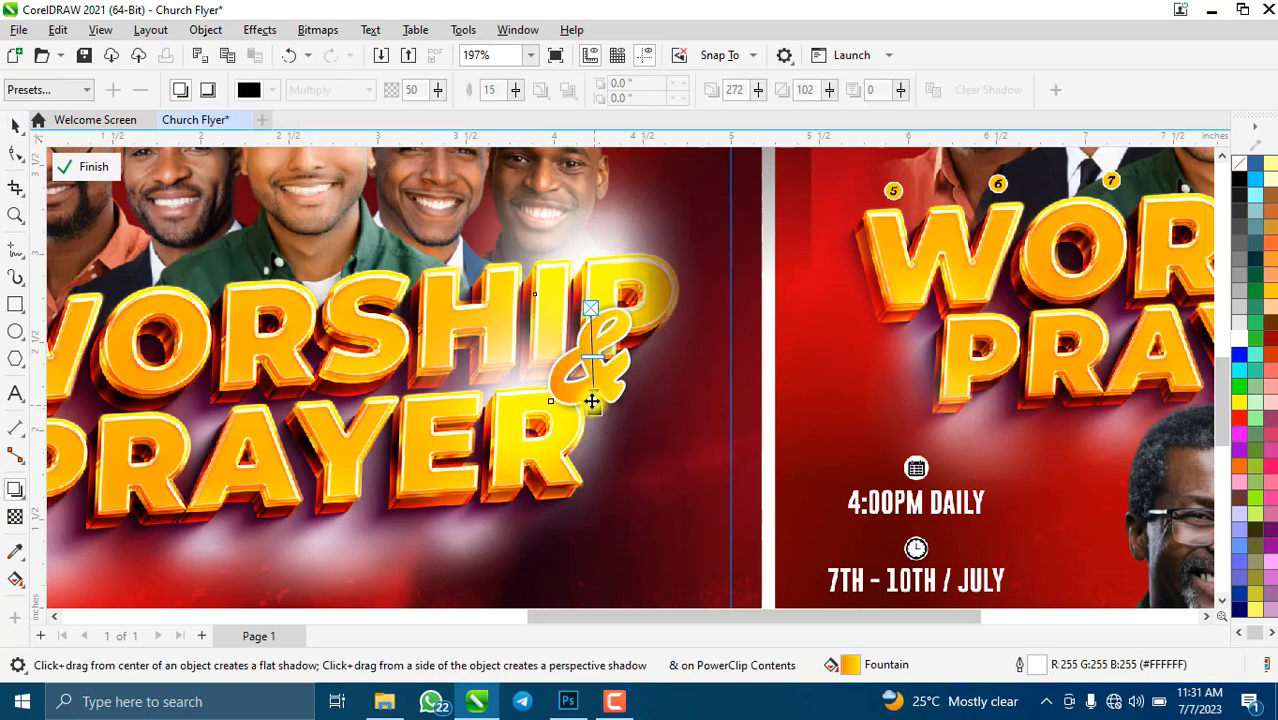
click(15, 125)
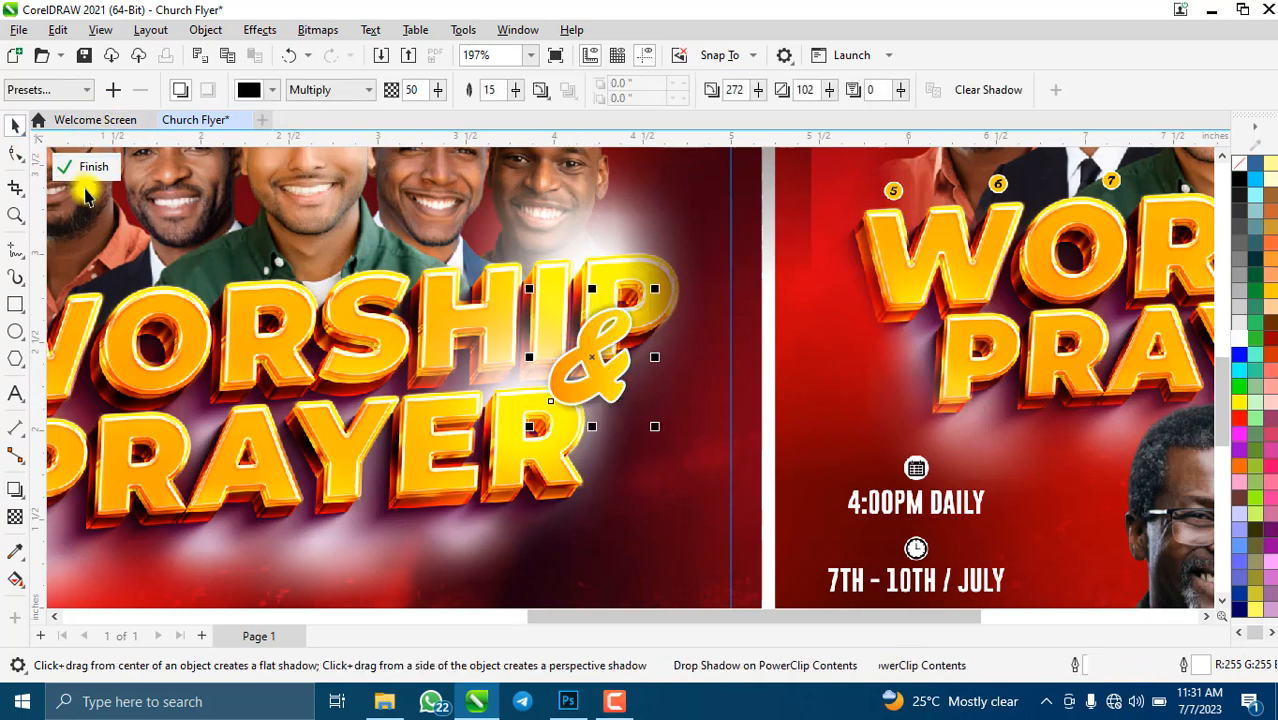
click(93, 167)
key(shift+F2)
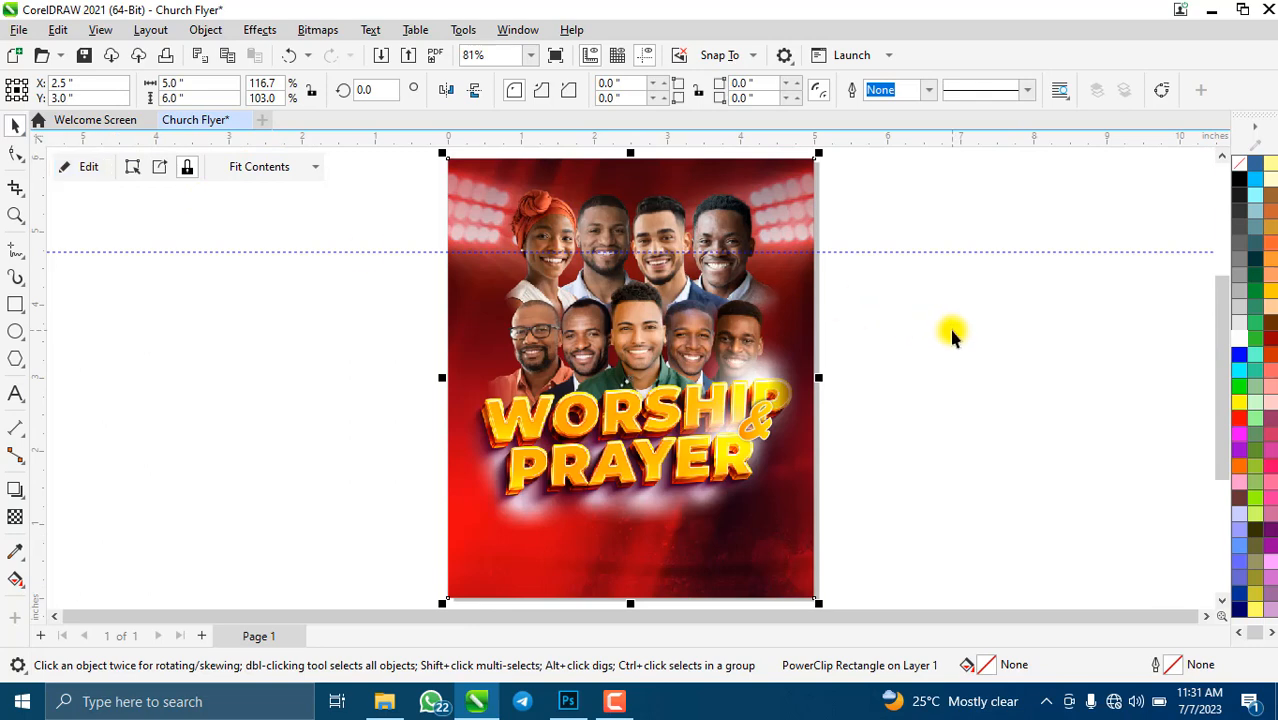
- Open the poster's contents and place the host photo on it, enlarged and repositioned
click(951, 335)
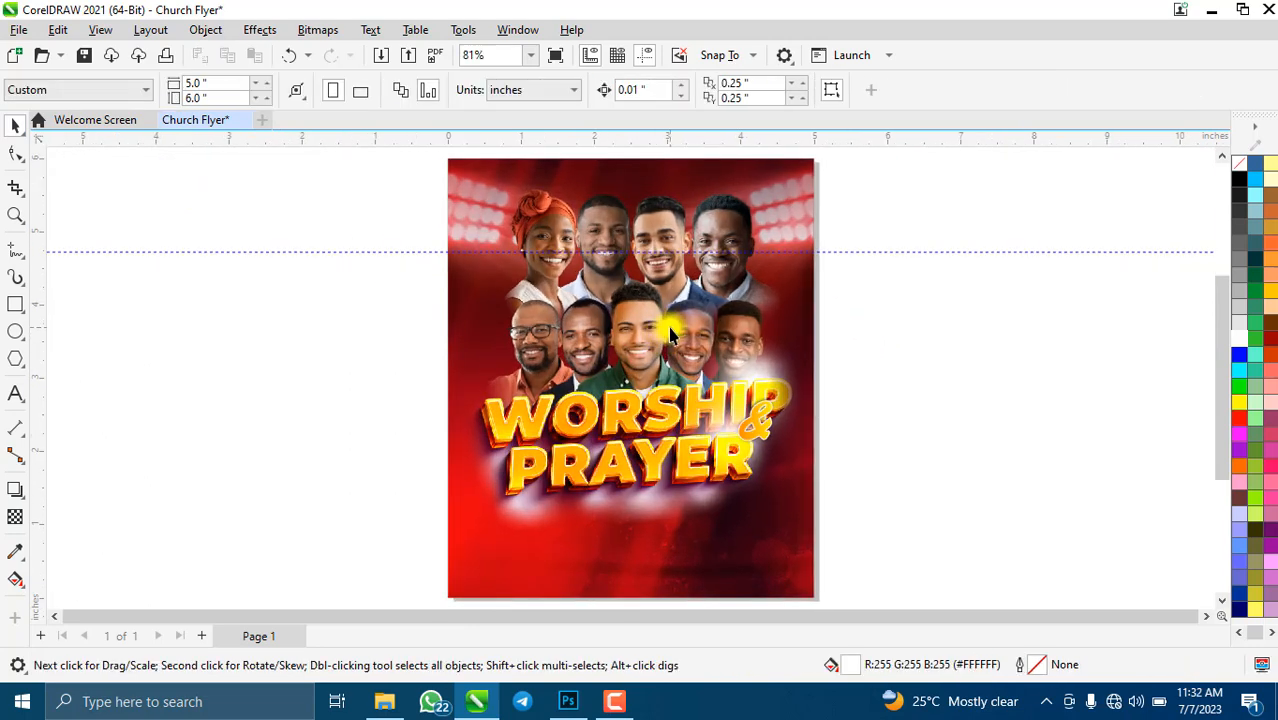
click(670, 335)
click(70, 168)
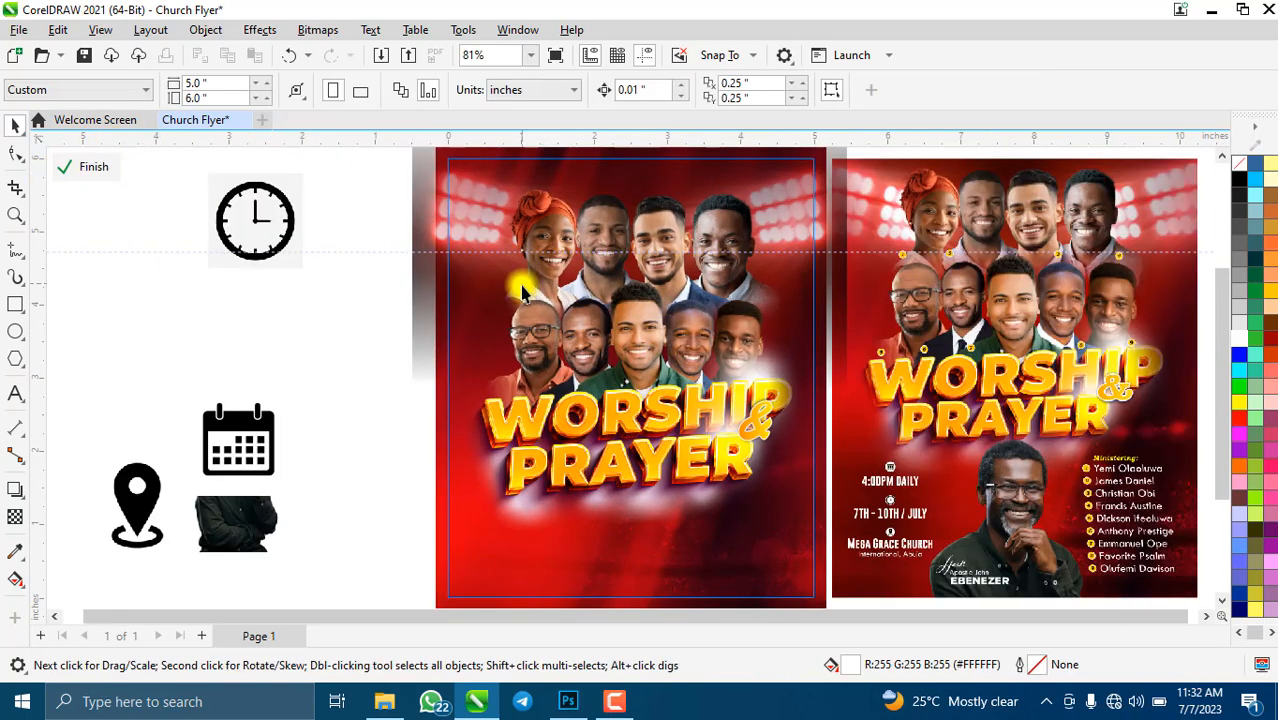
scroll(700, 424, down, 2)
scroll(614, 465, up, 2)
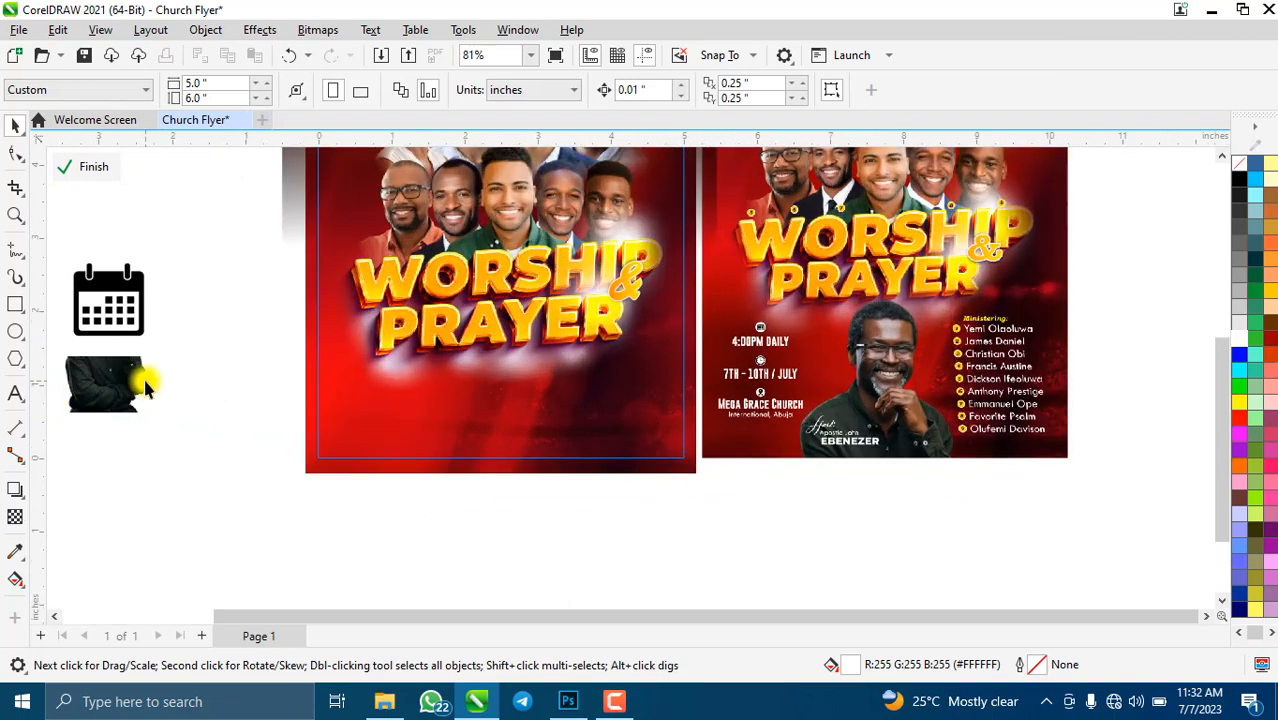
drag(130, 370, 507, 482)
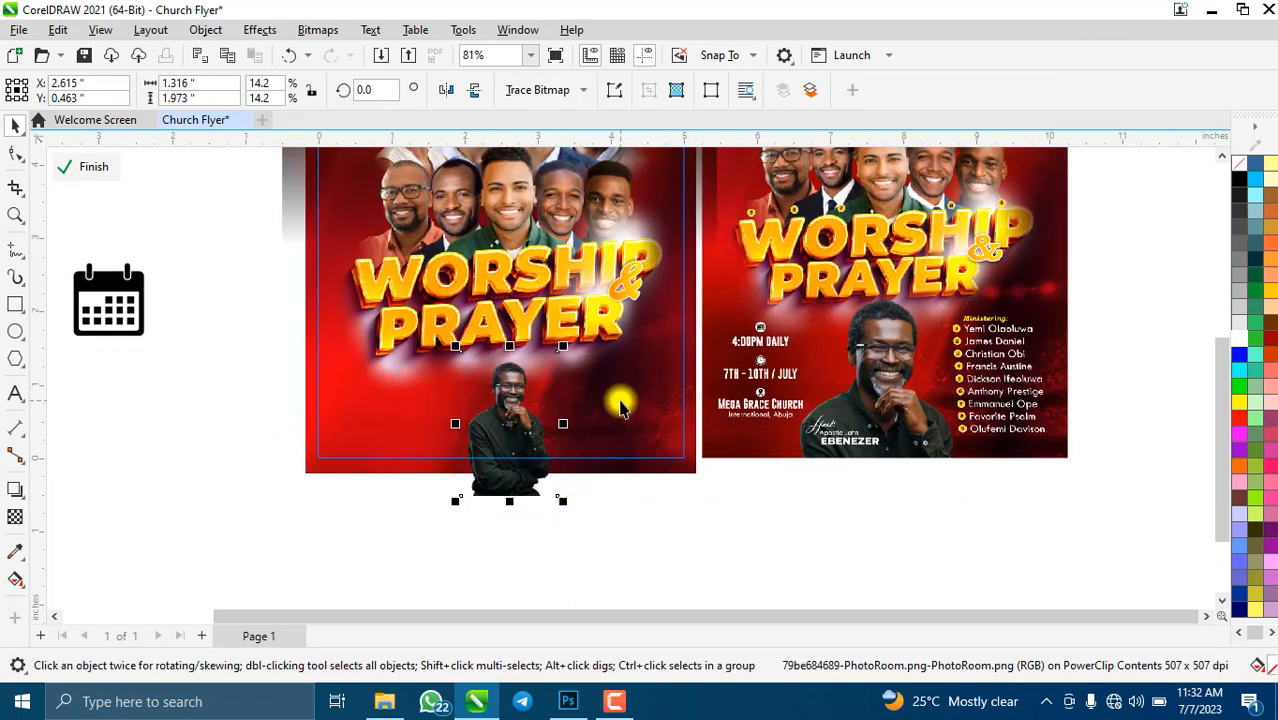
drag(563, 347, 594, 304)
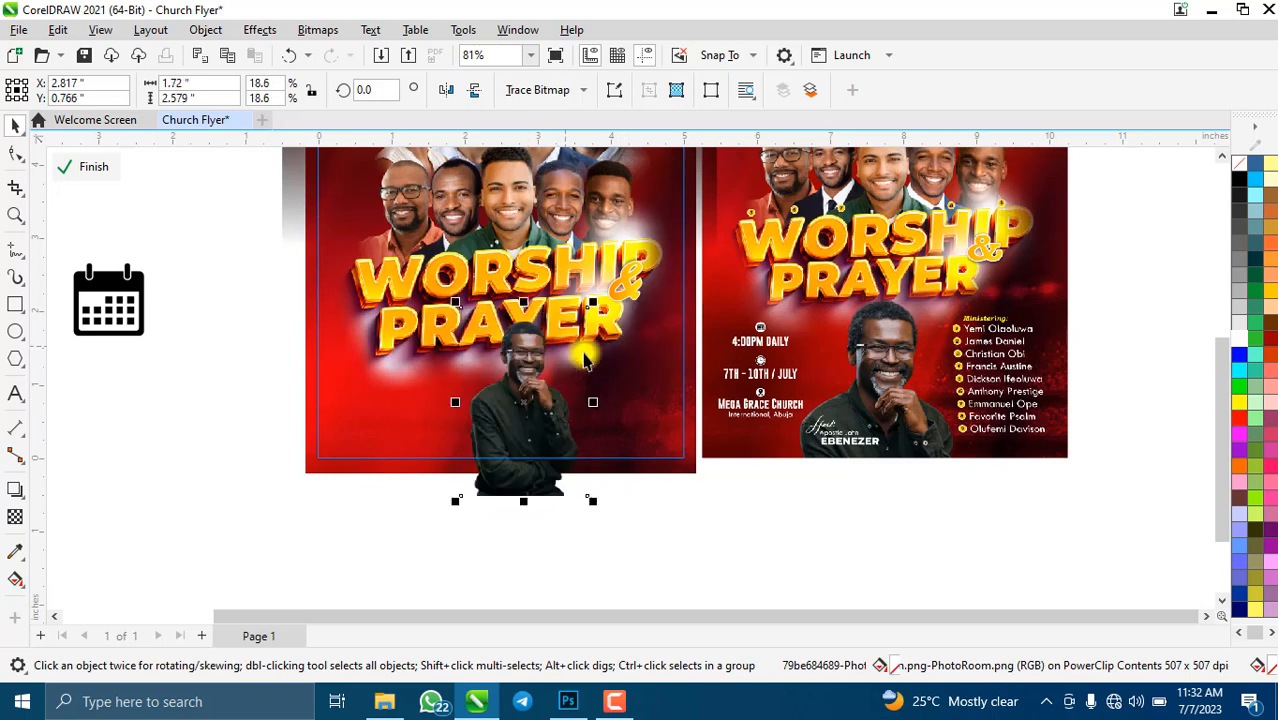
drag(534, 411, 528, 426)
- Select several poster contents together, shrink them slightly and nudge them into place
scroll(493, 366, down, 2)
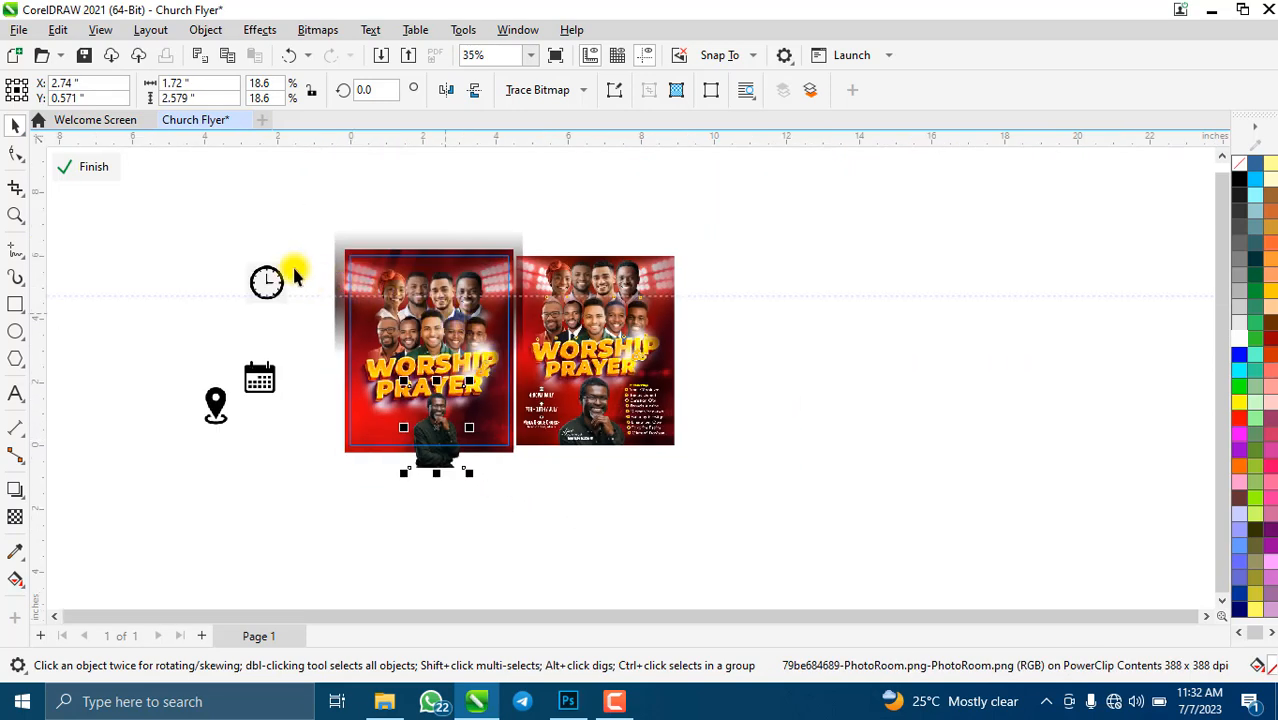
drag(285, 252, 500, 366)
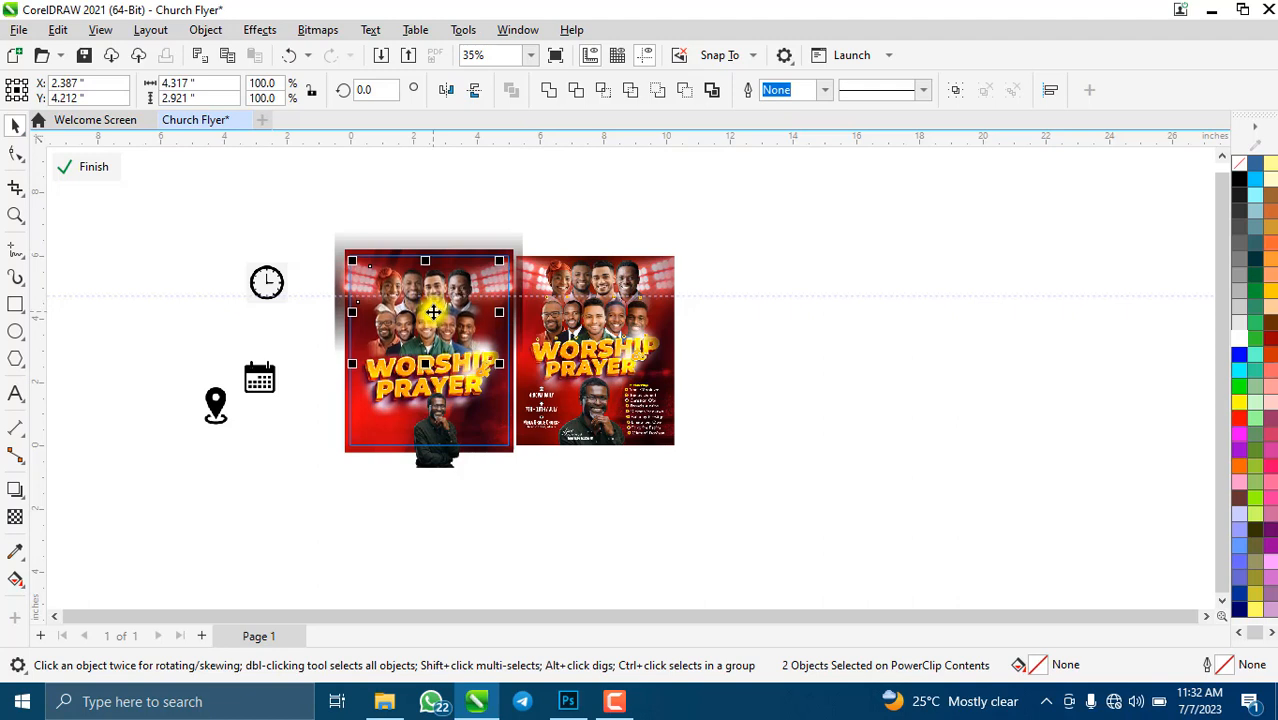
drag(433, 312, 426, 318)
scroll(393, 253, up, 2)
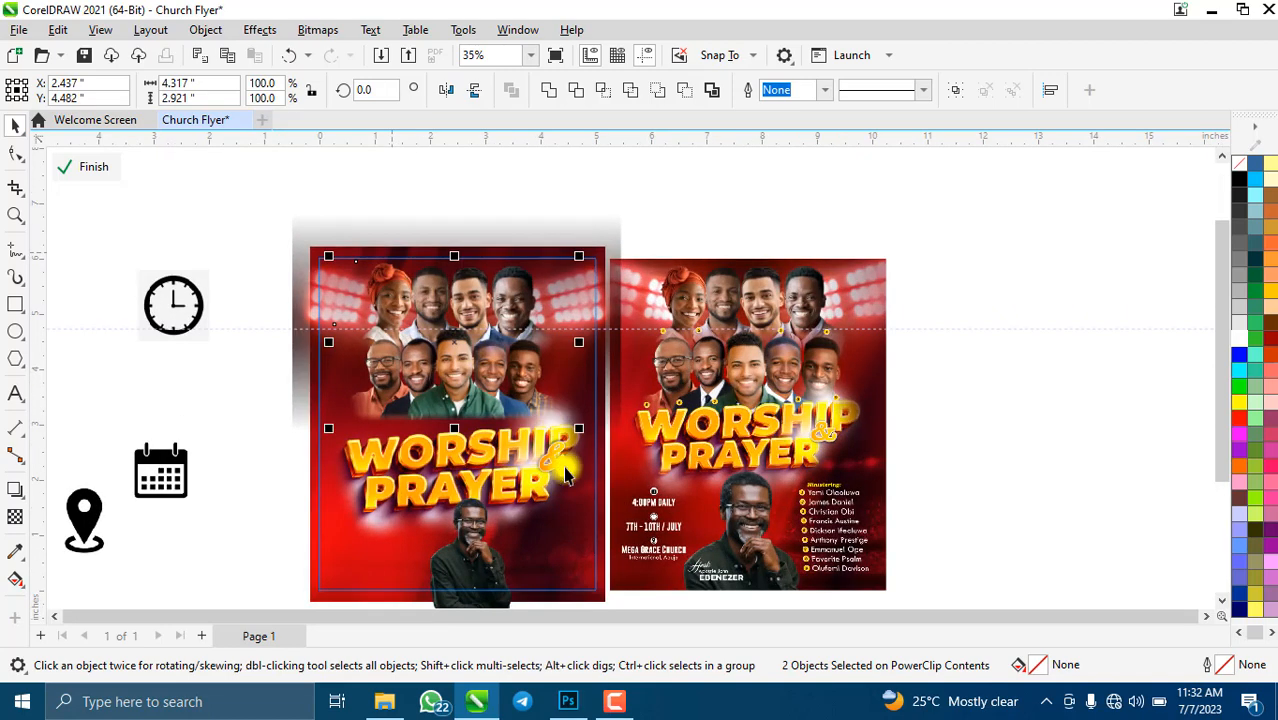
drag(584, 430, 596, 455)
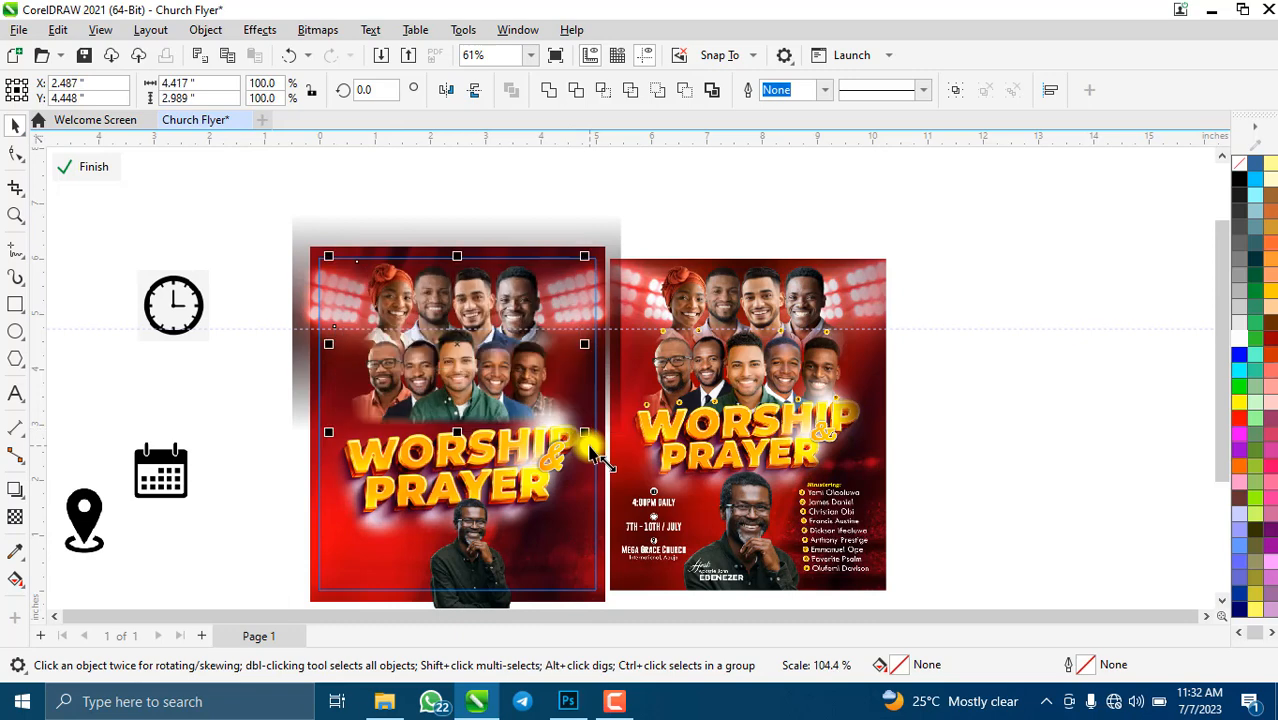
drag(441, 366, 439, 364)
- Move the title image, second title layer and ampersand together up and slightly left
click(490, 470)
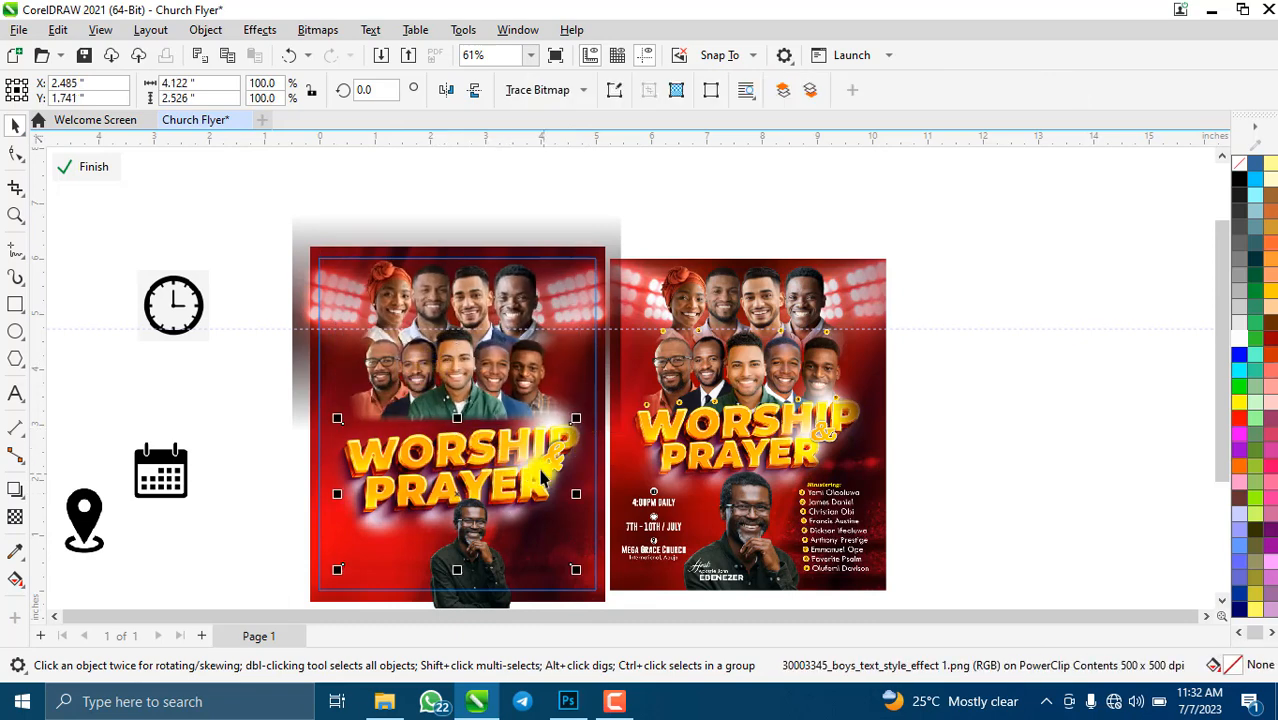
shift+click(502, 424)
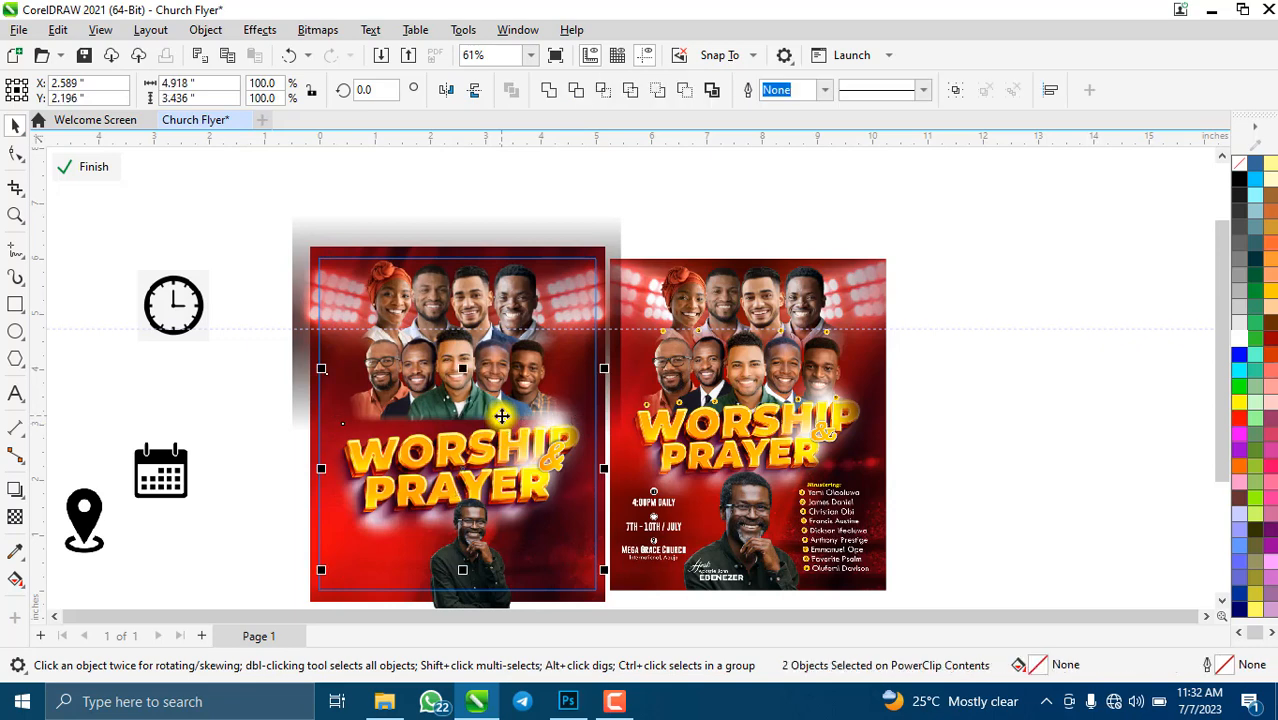
shift+click(557, 460)
drag(467, 466, 466, 434)
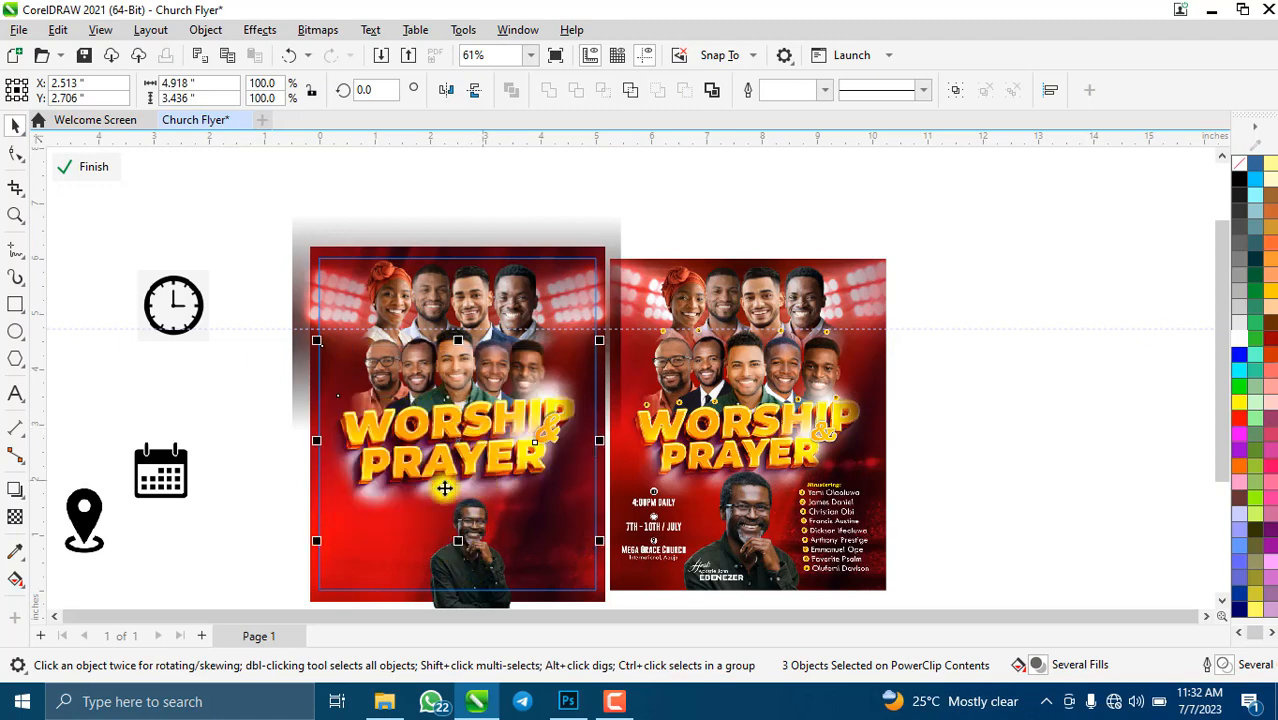
- Select the underlying title effect image on its own inside the poster
click(246, 424)
click(531, 416)
scroll(531, 416, up, 4)
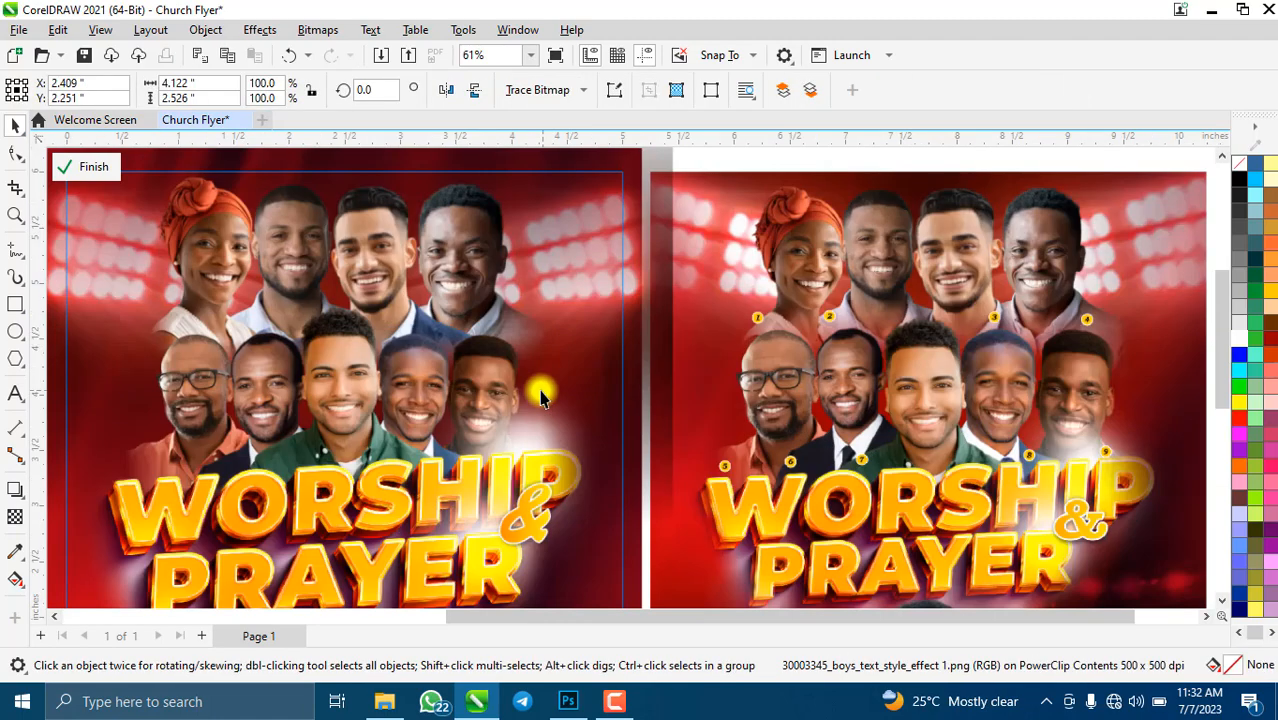
scroll(542, 391, down, 5)
click(456, 455)
scroll(455, 450, up, 2)
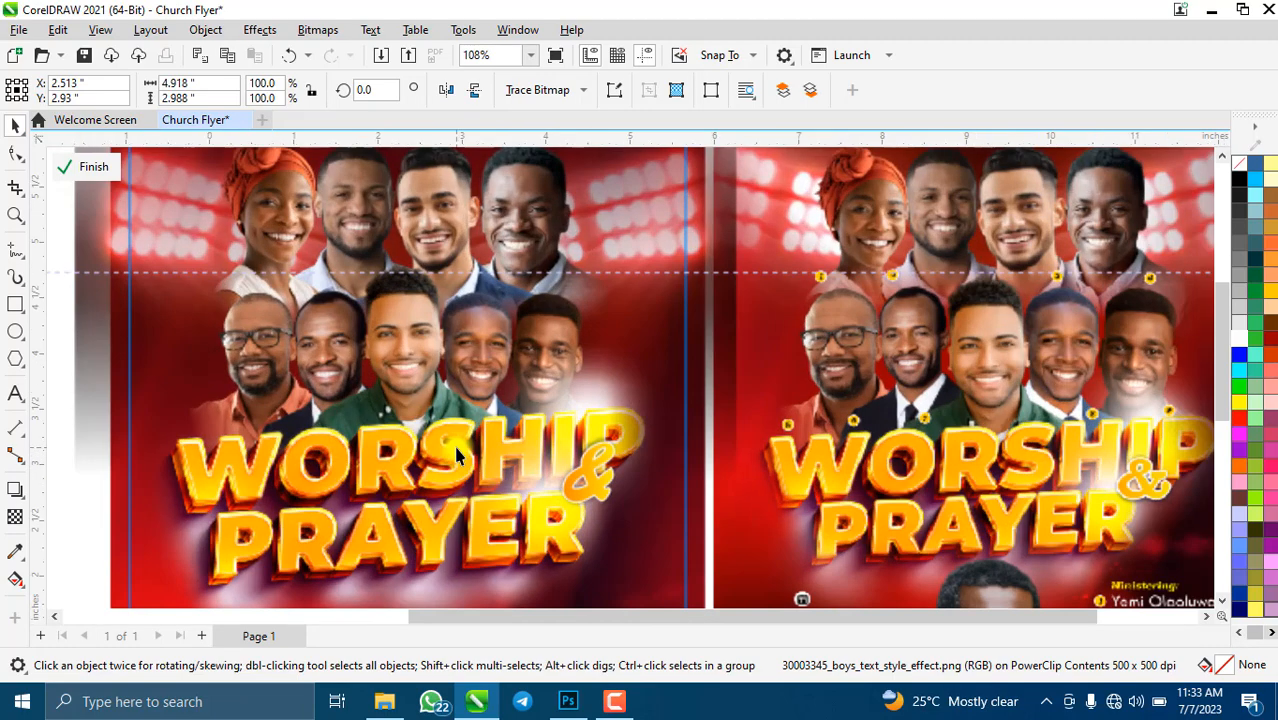
scroll(580, 375, up, 3)
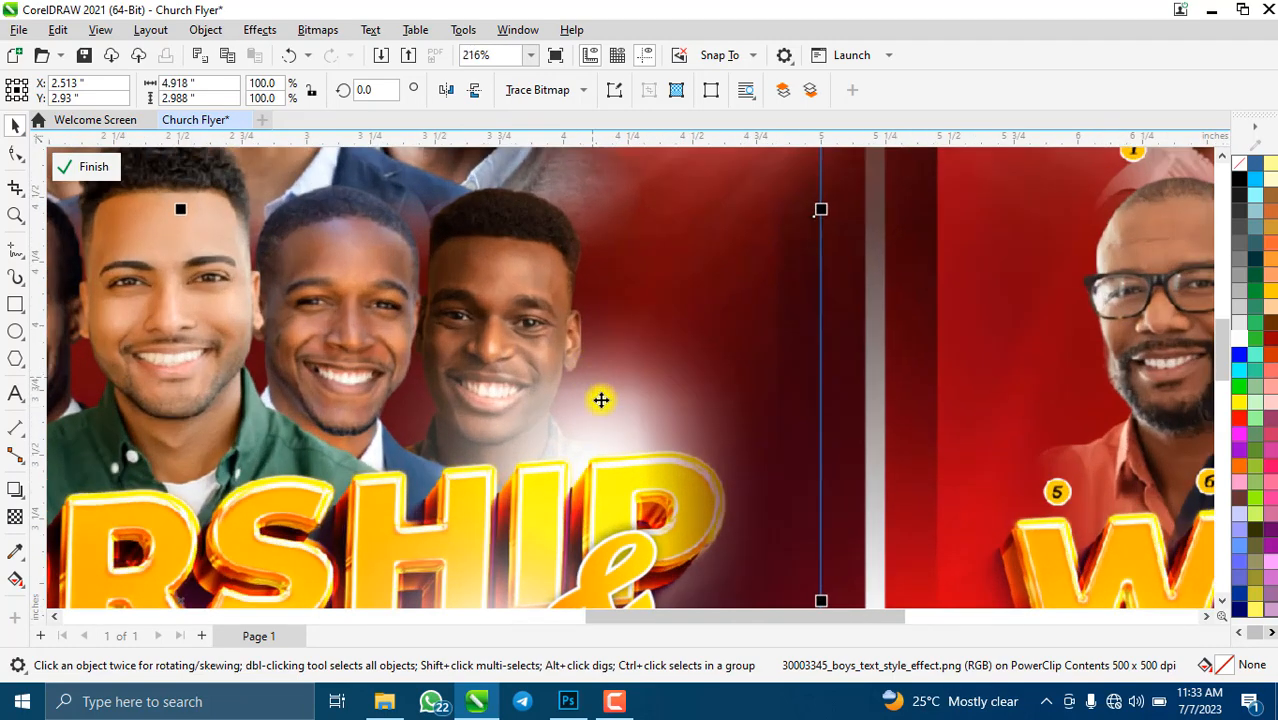
scroll(538, 378, down, 2)
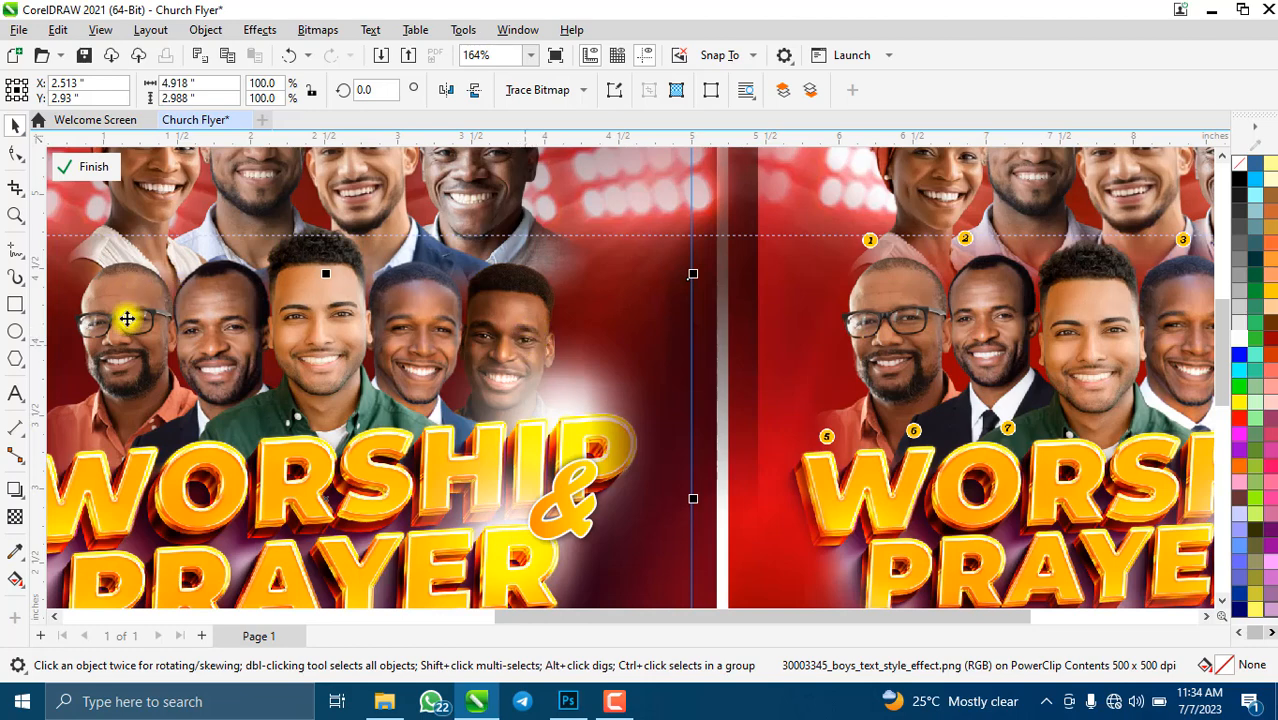
- Apply a vertical fountain transparency to the selected image, fading its lower edge
click(17, 515)
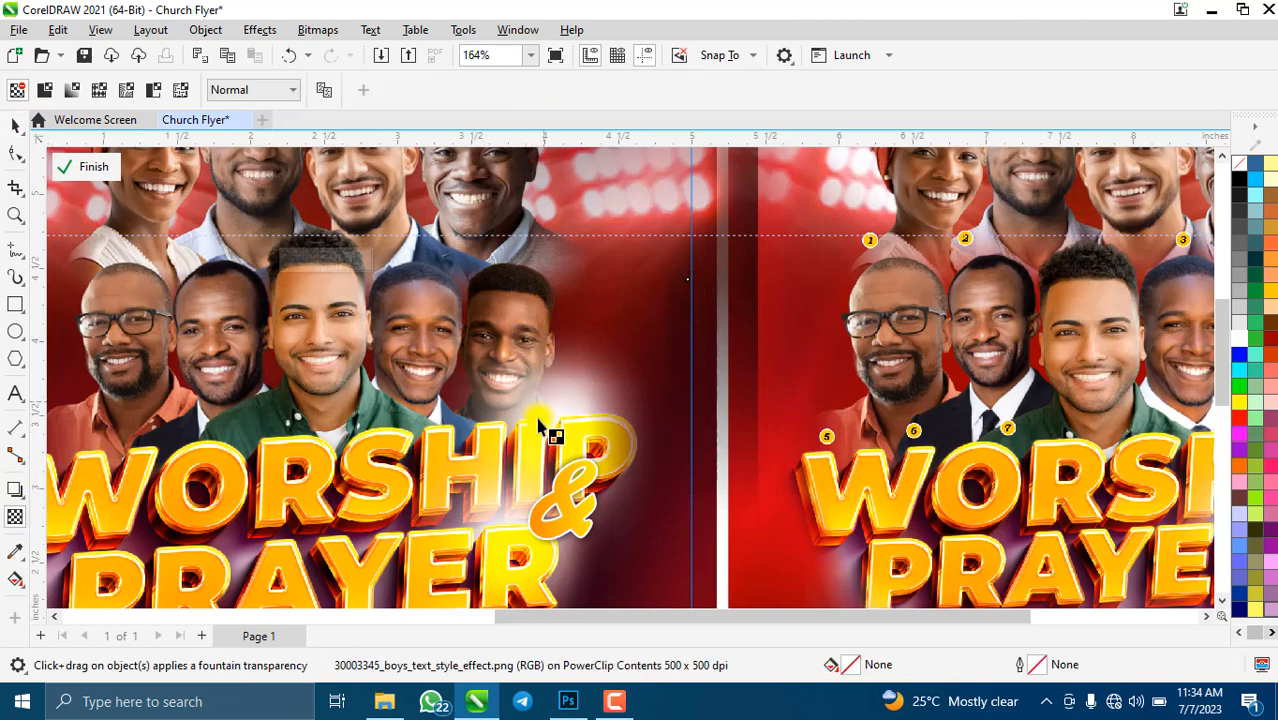
click(568, 405)
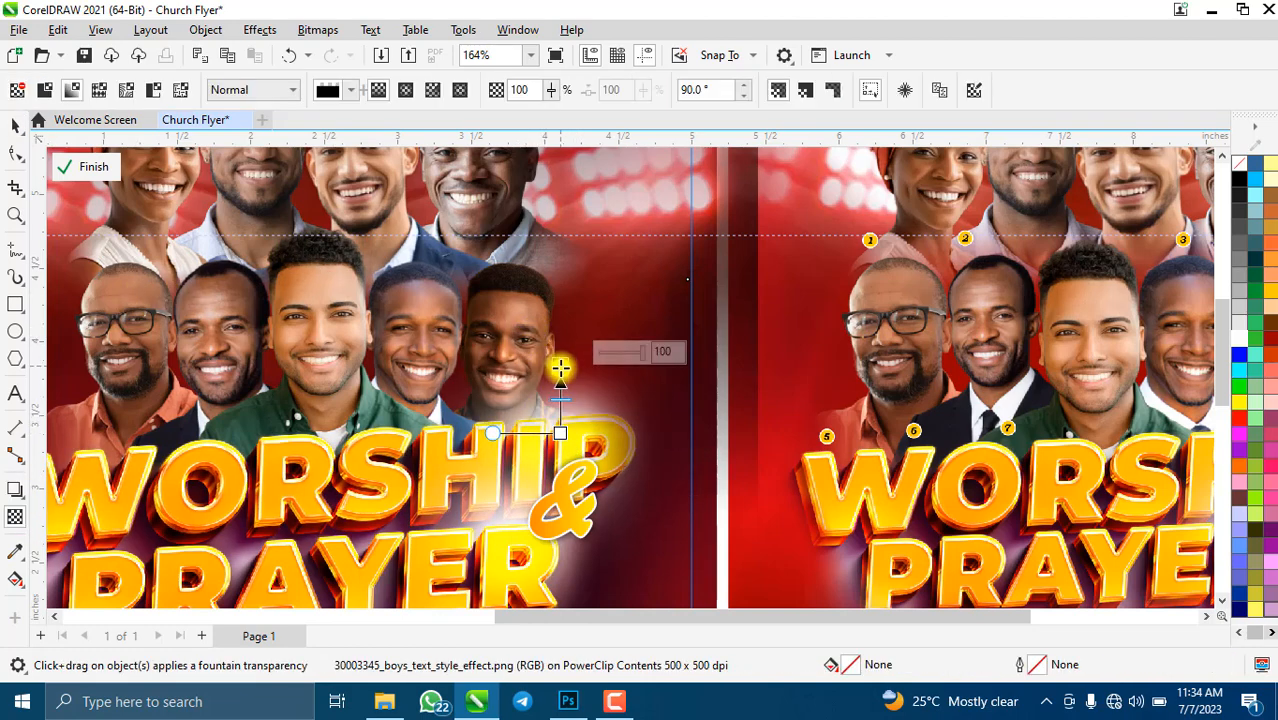
scroll(527, 375, down, 2)
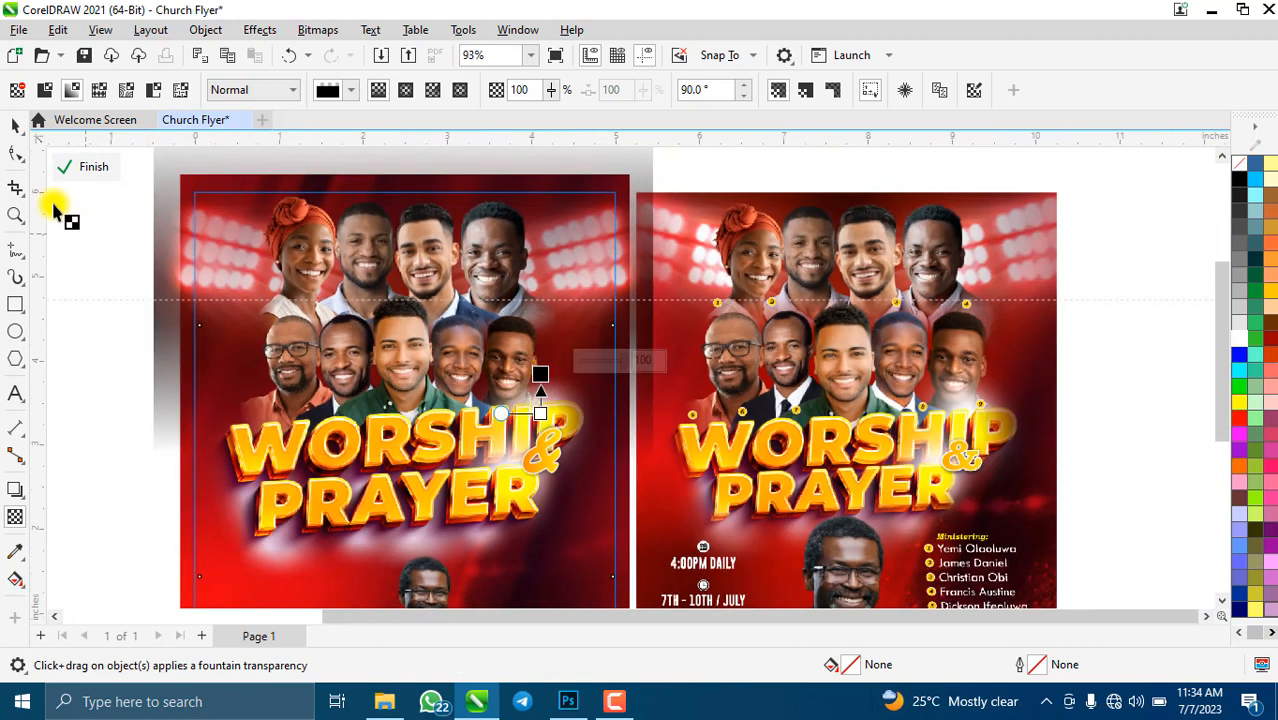
click(318, 30)
click(333, 54)
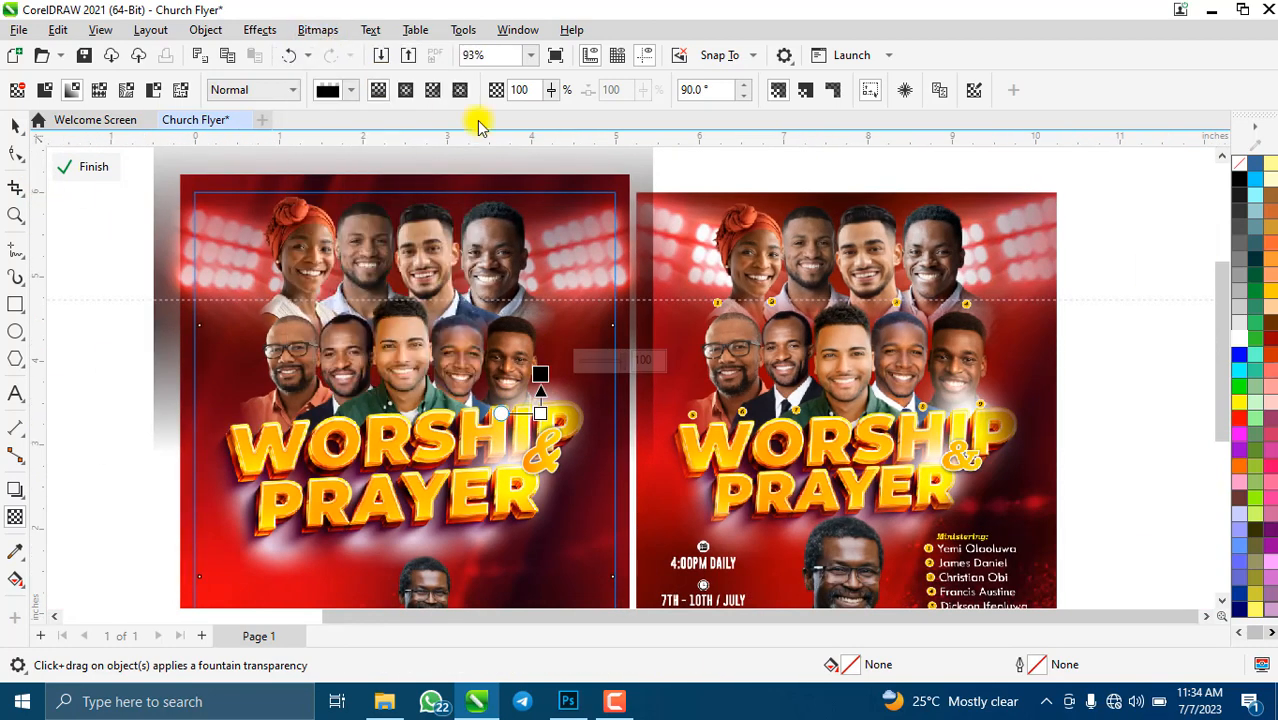
click(664, 451)
scroll(458, 323, down, 2)
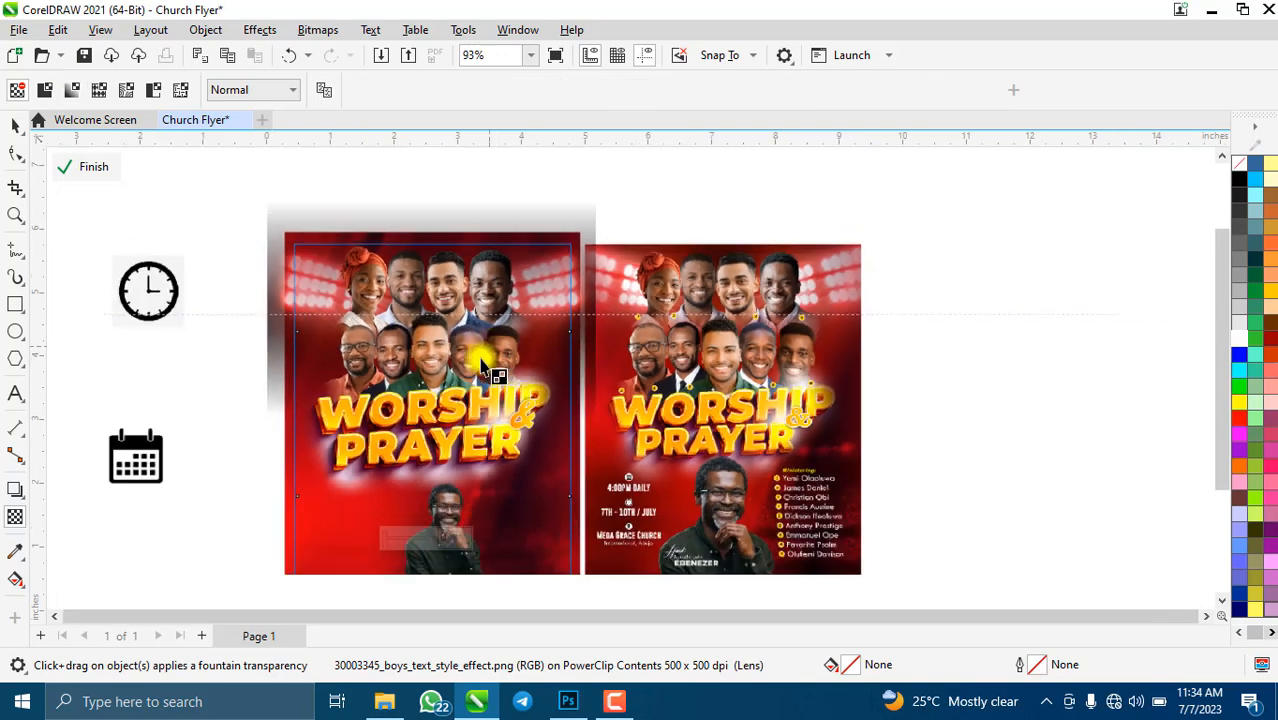
scroll(457, 490, up, 3)
click(18, 90)
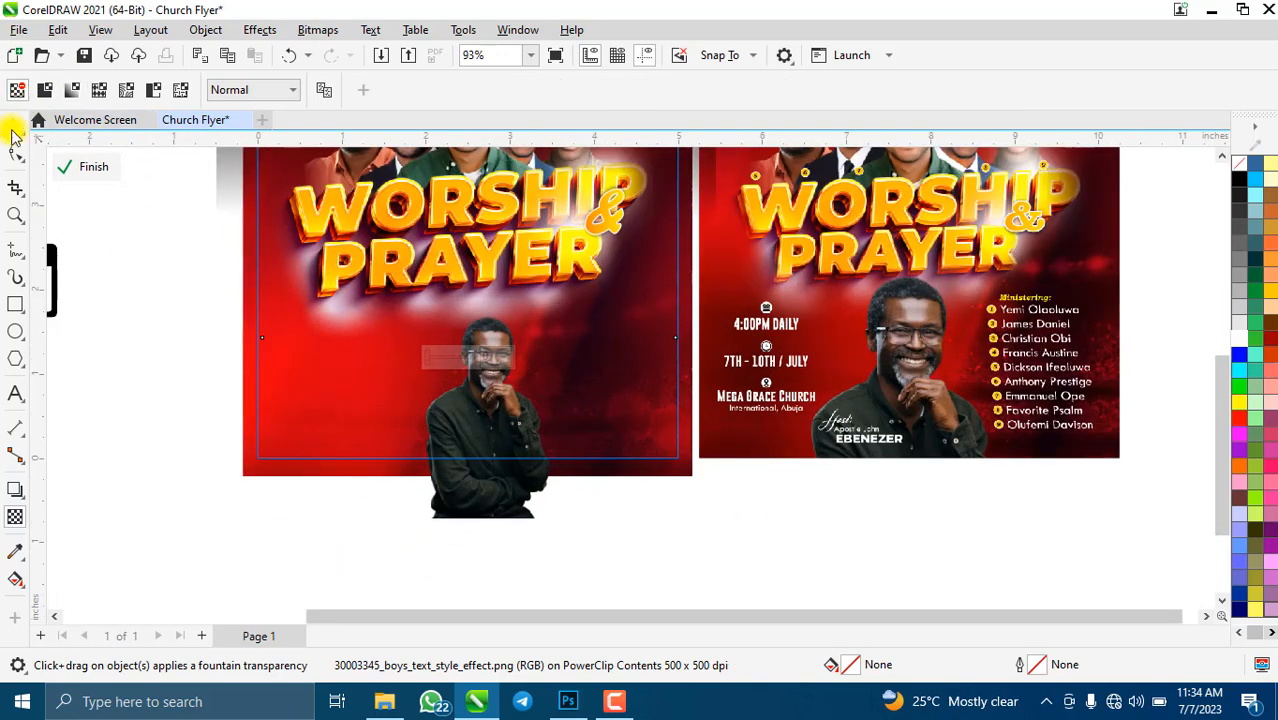
- Enlarge the host's photo to about 24.8%, nudging it left and down
click(15, 124)
click(440, 372)
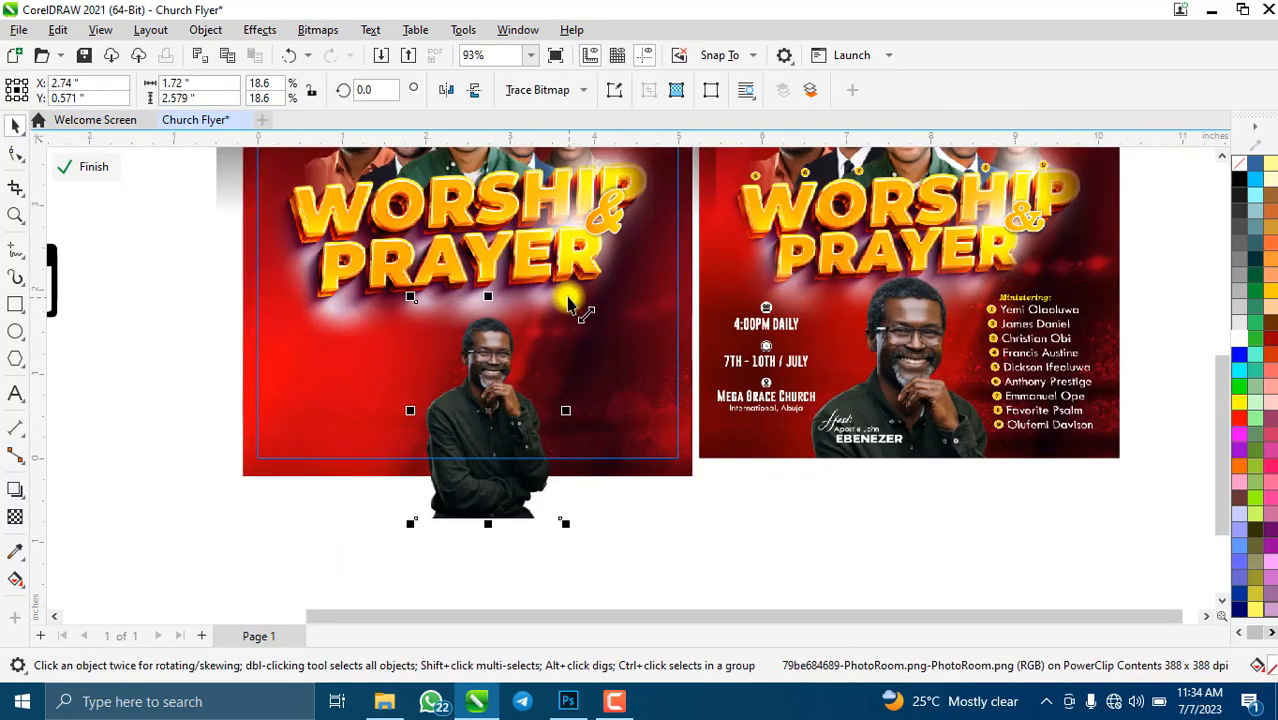
drag(570, 300, 585, 266)
drag(534, 381, 517, 396)
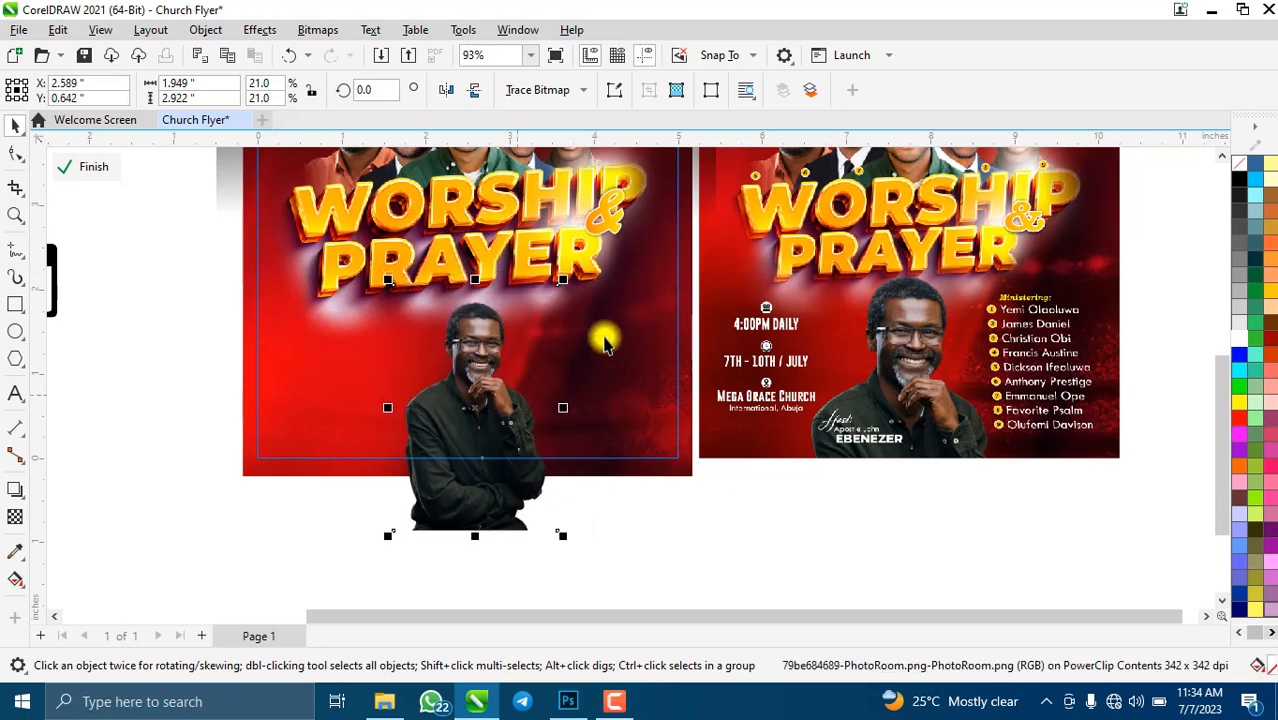
drag(566, 278, 596, 282)
key(Down)
key(Down)
key(Down)
key(Down)
key(Down)
key(Down)
key(Down)
key(Down)
key(Down)
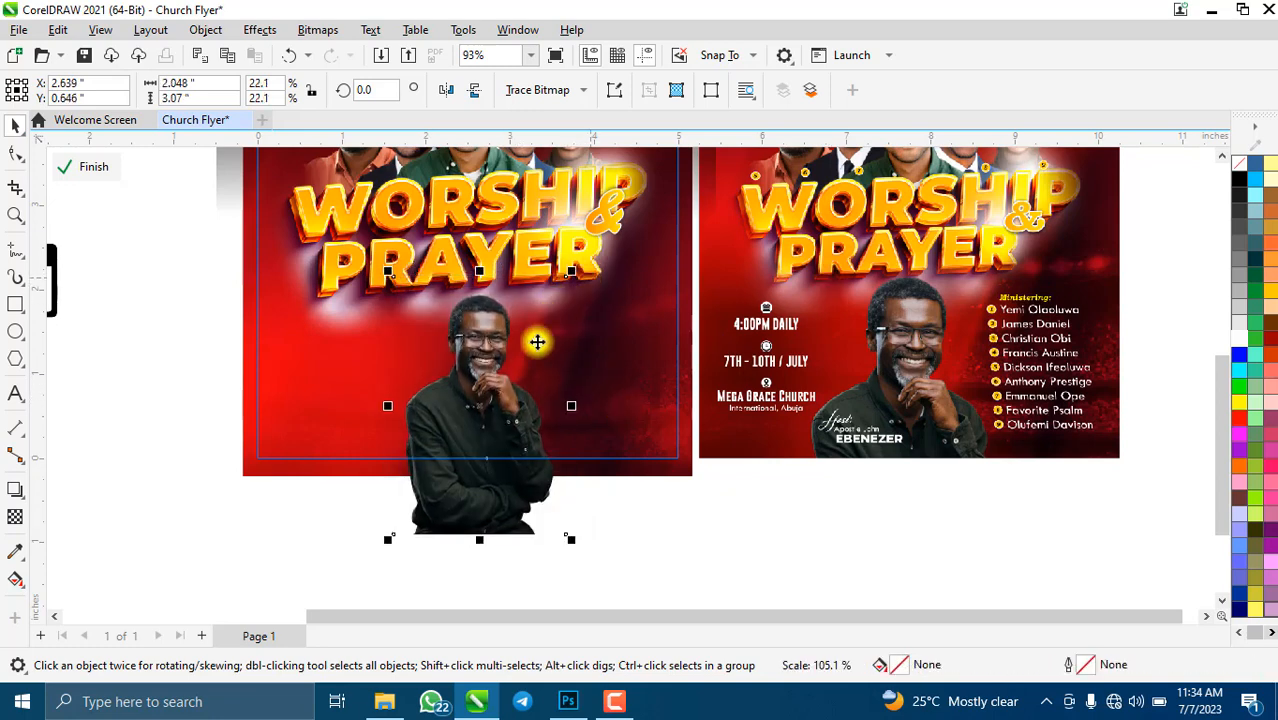
key(Left)
key(Left)
key(Left)
key(Up)
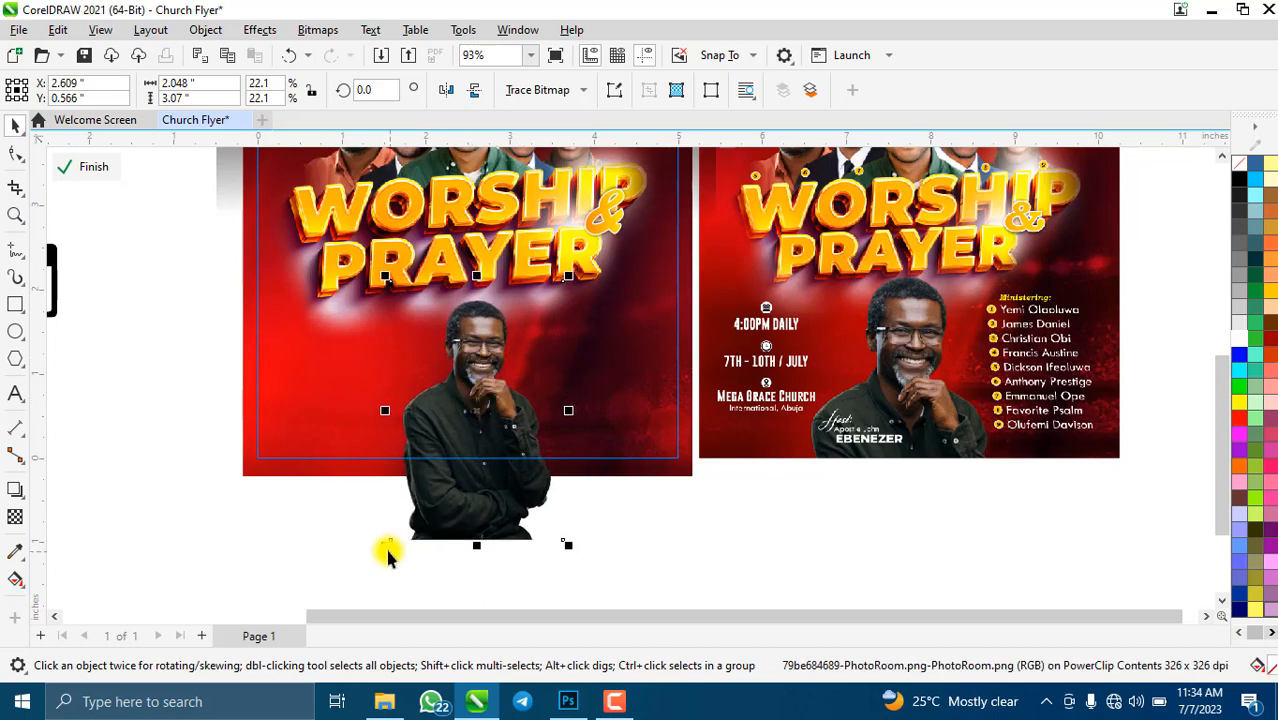
drag(386, 547, 364, 578)
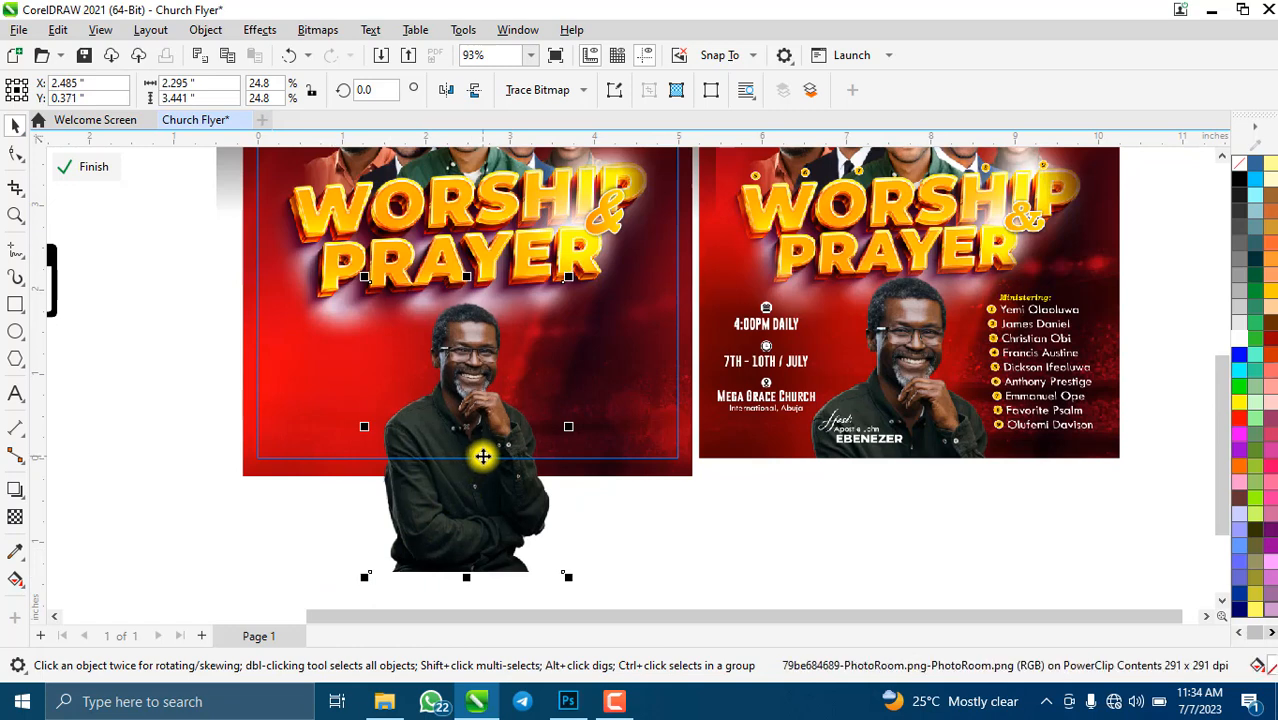
- Nudge the host's photo up and slightly right beneath the title, then deselect it
key(Up)
key(Up)
key(Up)
key(Up)
key(Up)
key(Up)
key(Up)
key(Up)
key(Up)
key(Up)
key(Up)
drag(483, 457, 488, 453)
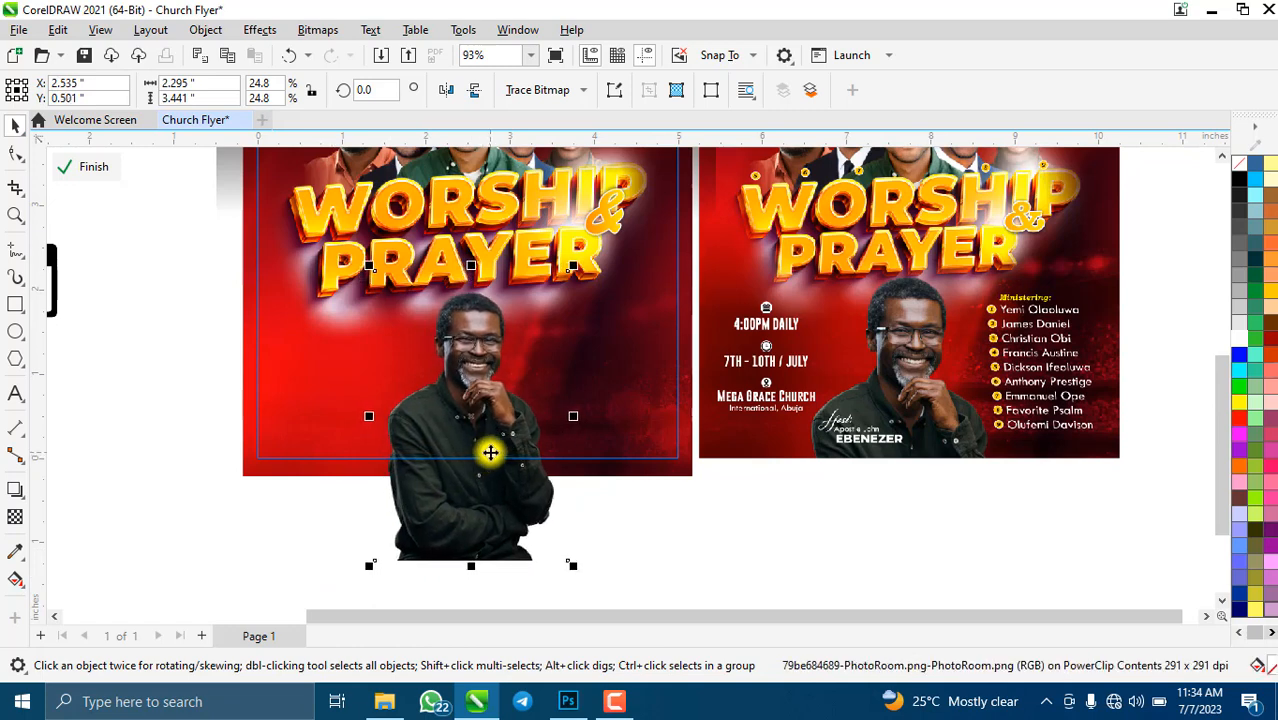
scroll(564, 449, down, 4)
scroll(512, 421, up, 3)
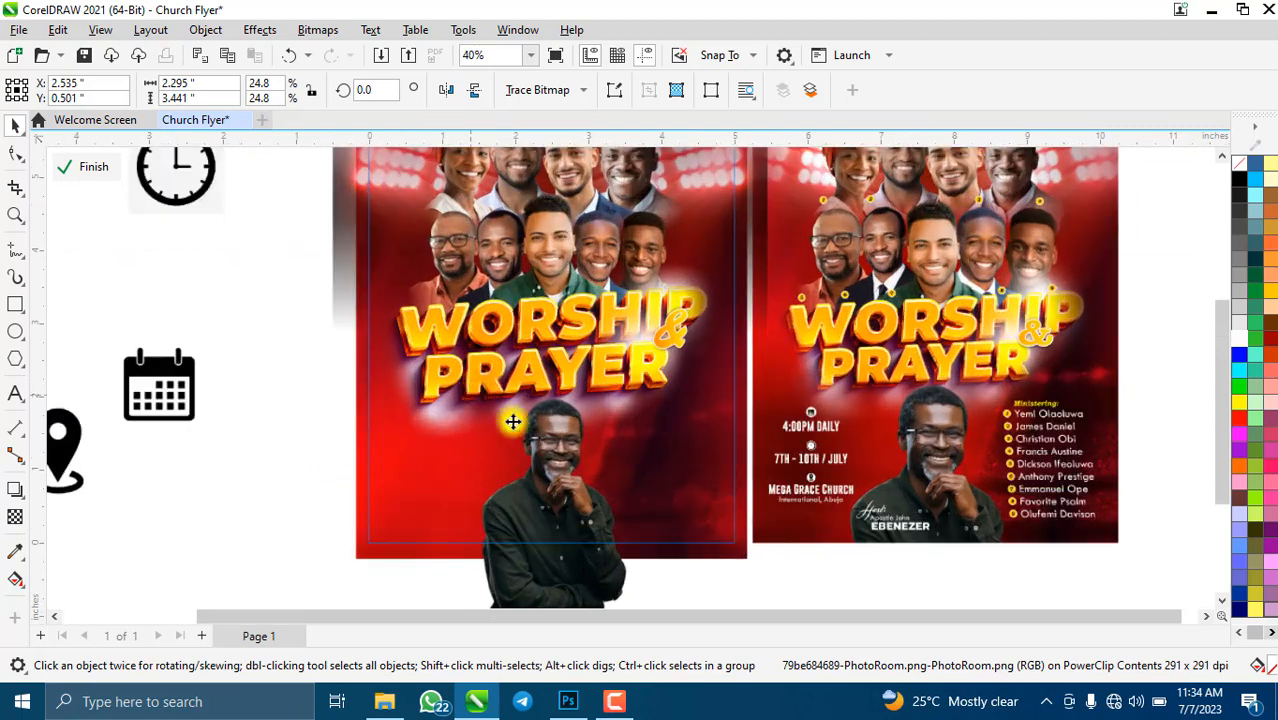
scroll(517, 404, down, 2)
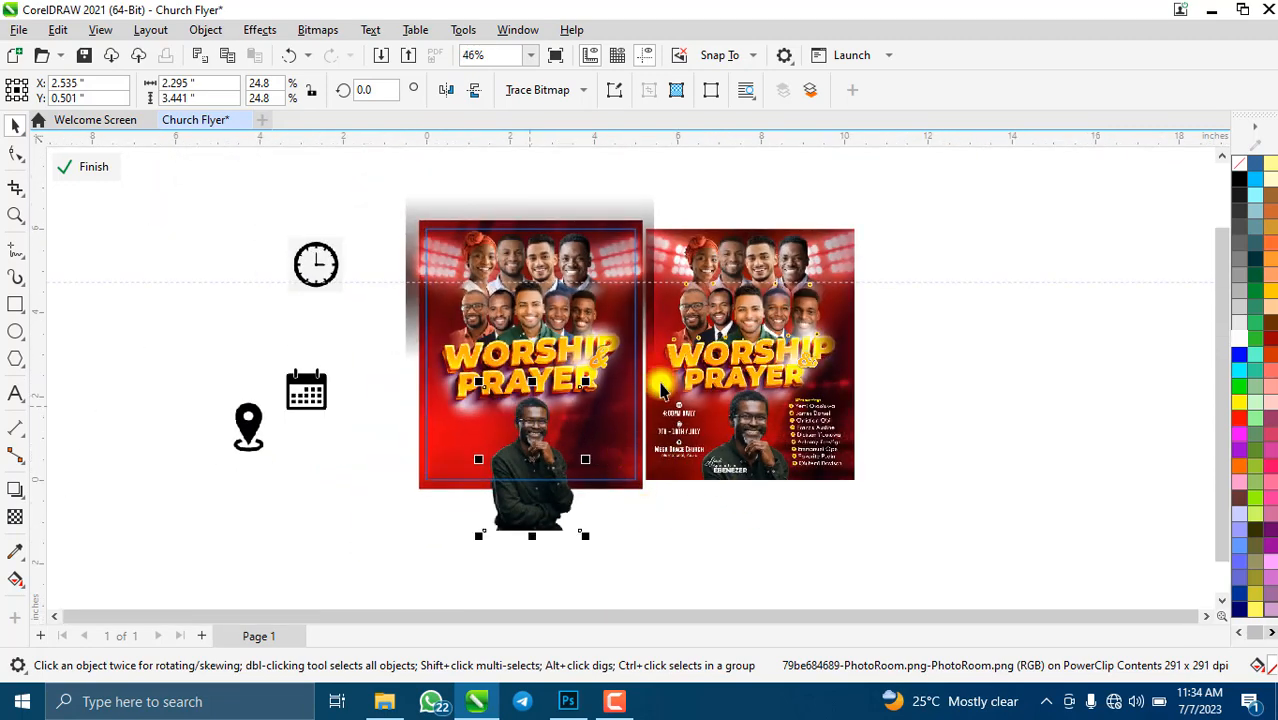
click(941, 380)
scroll(625, 517, up, 2)
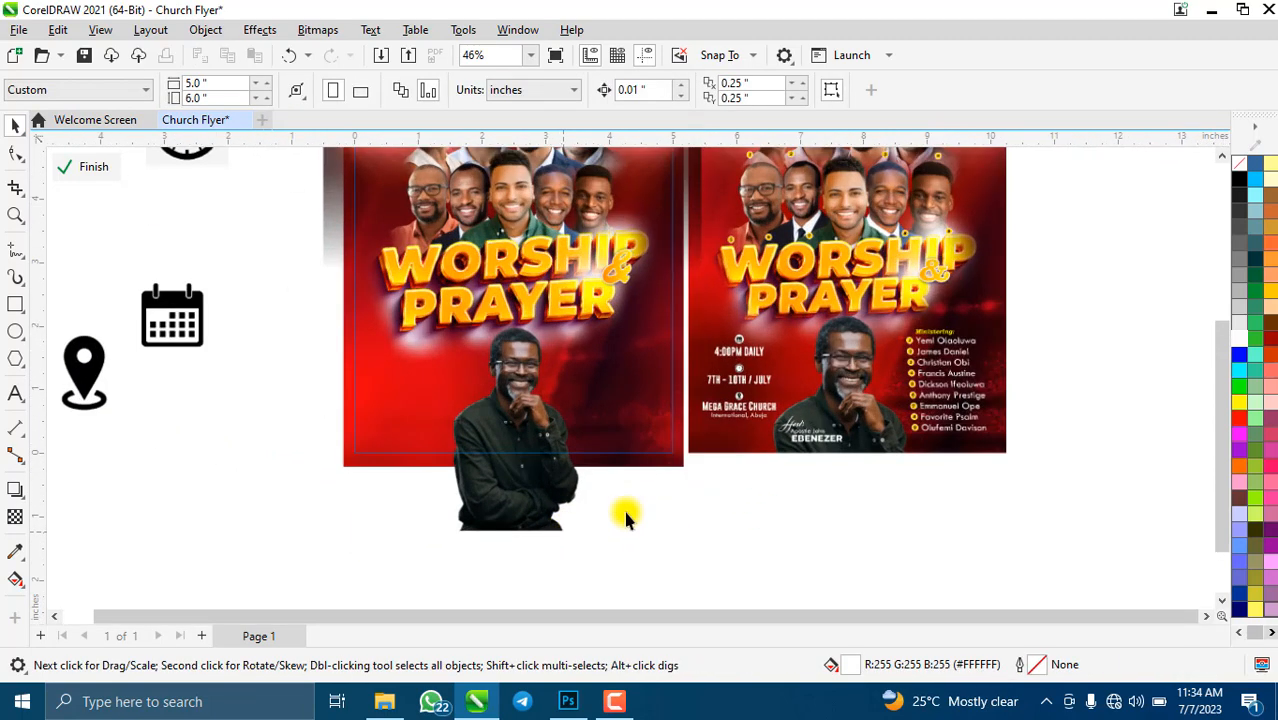
scroll(625, 517, down, 1)
scroll(850, 513, up, 2)
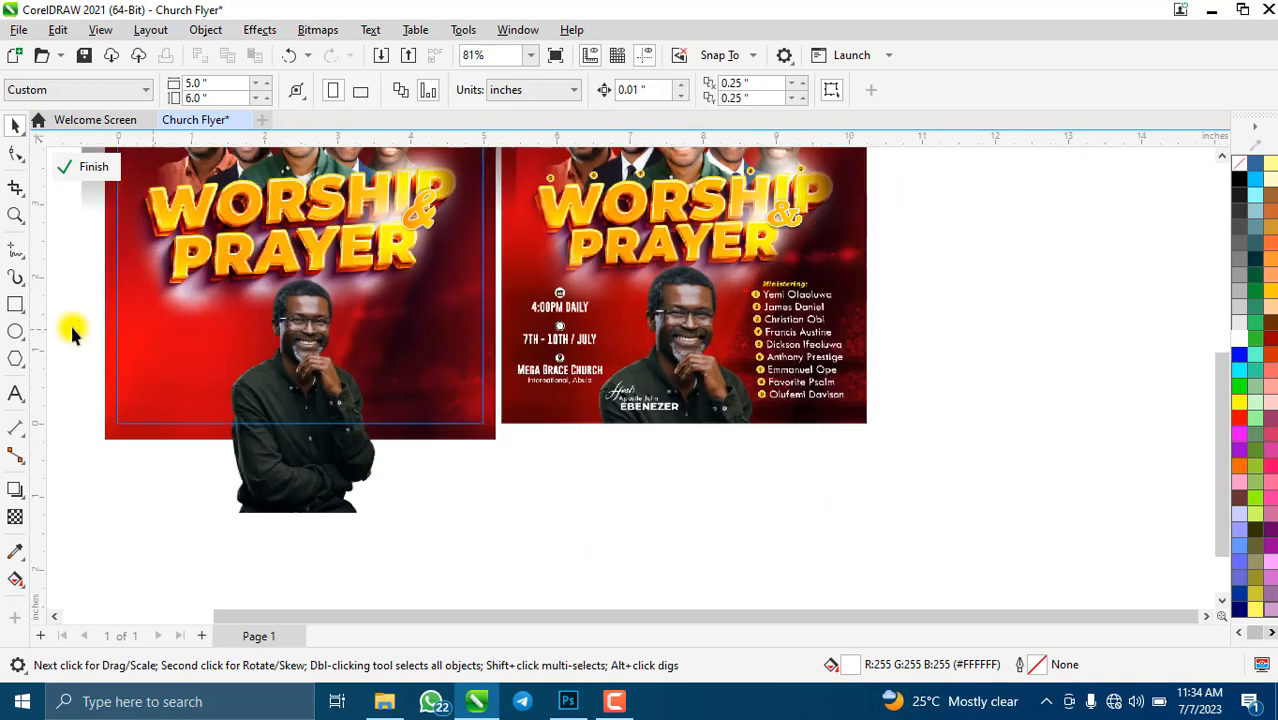
- Type a text block right of the flyers: 'Ministering:' then nine ministers' names, one per line
click(16, 394)
click(905, 262)
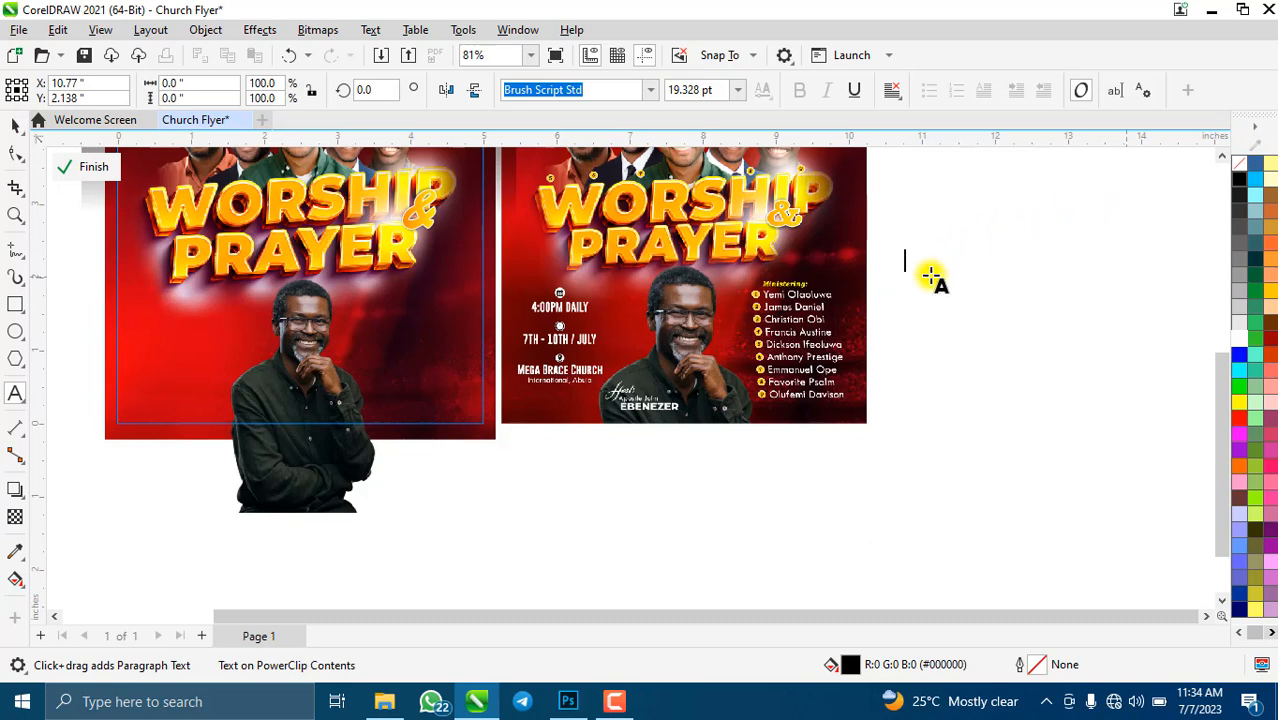
text(M)
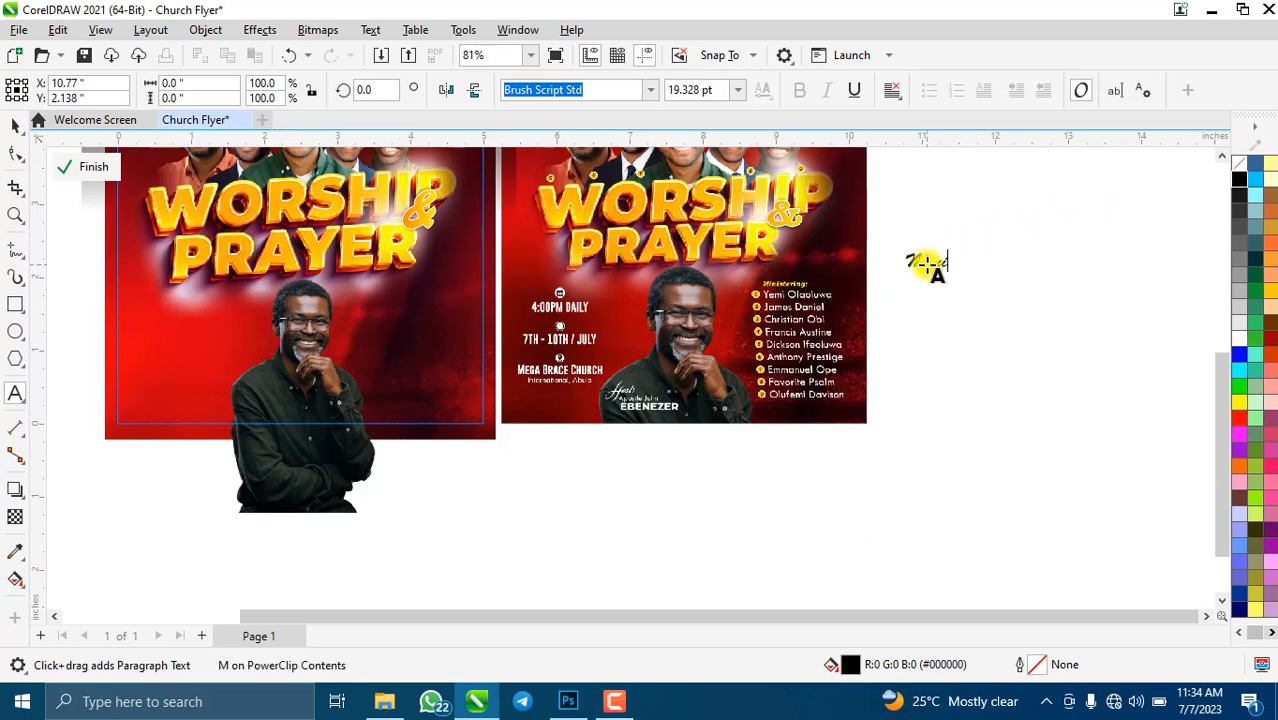
key(BackSpace)
key(BackSpace)
key(BackSpace)
key(BackSpace)
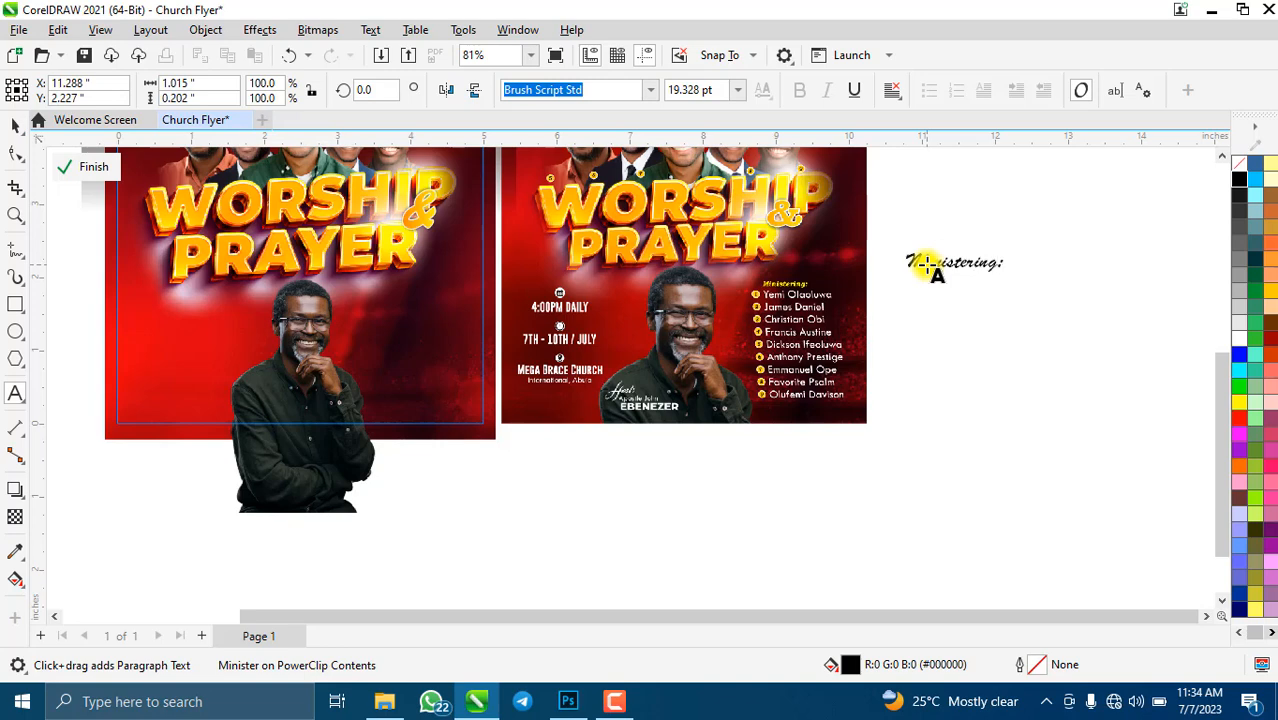
text(ing:)
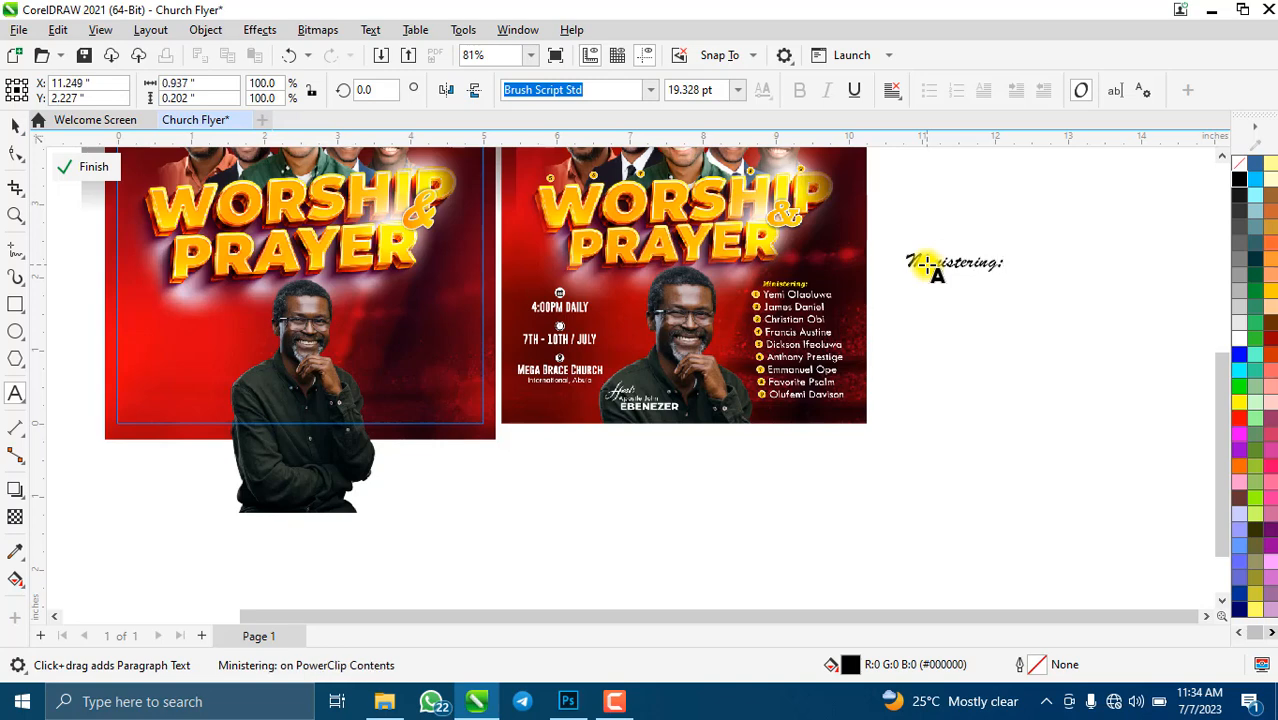
key(Return)
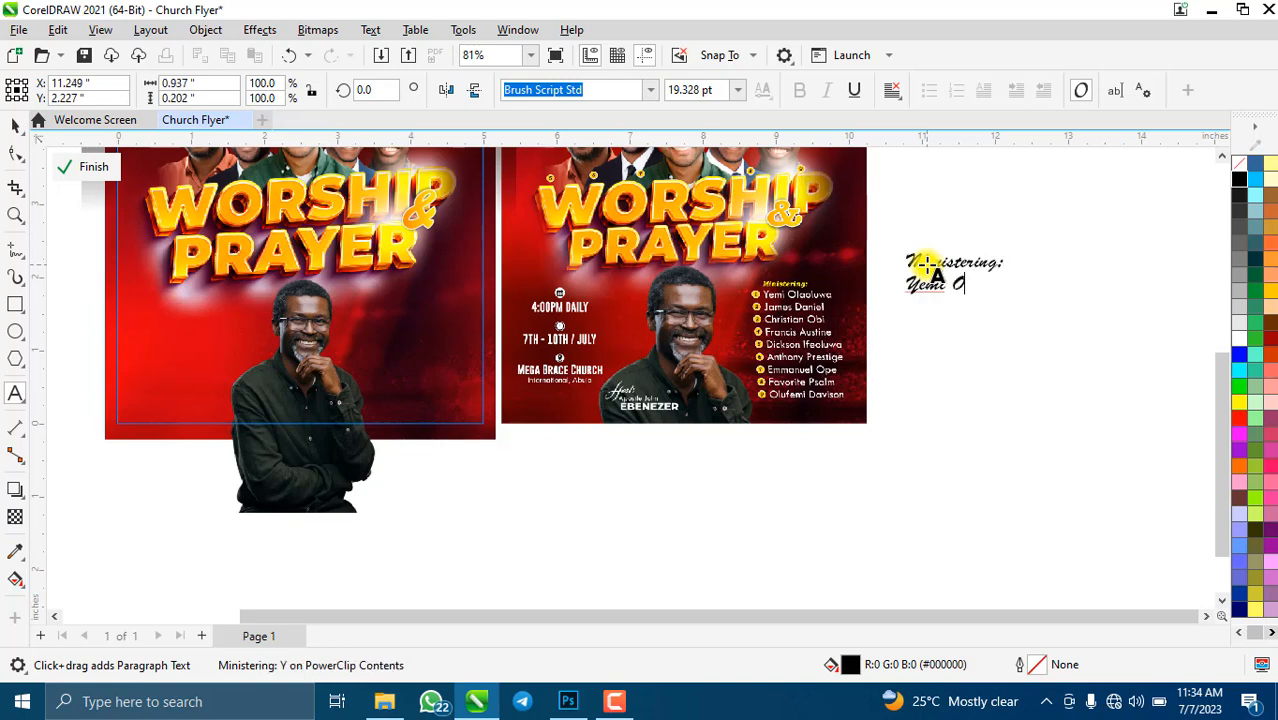
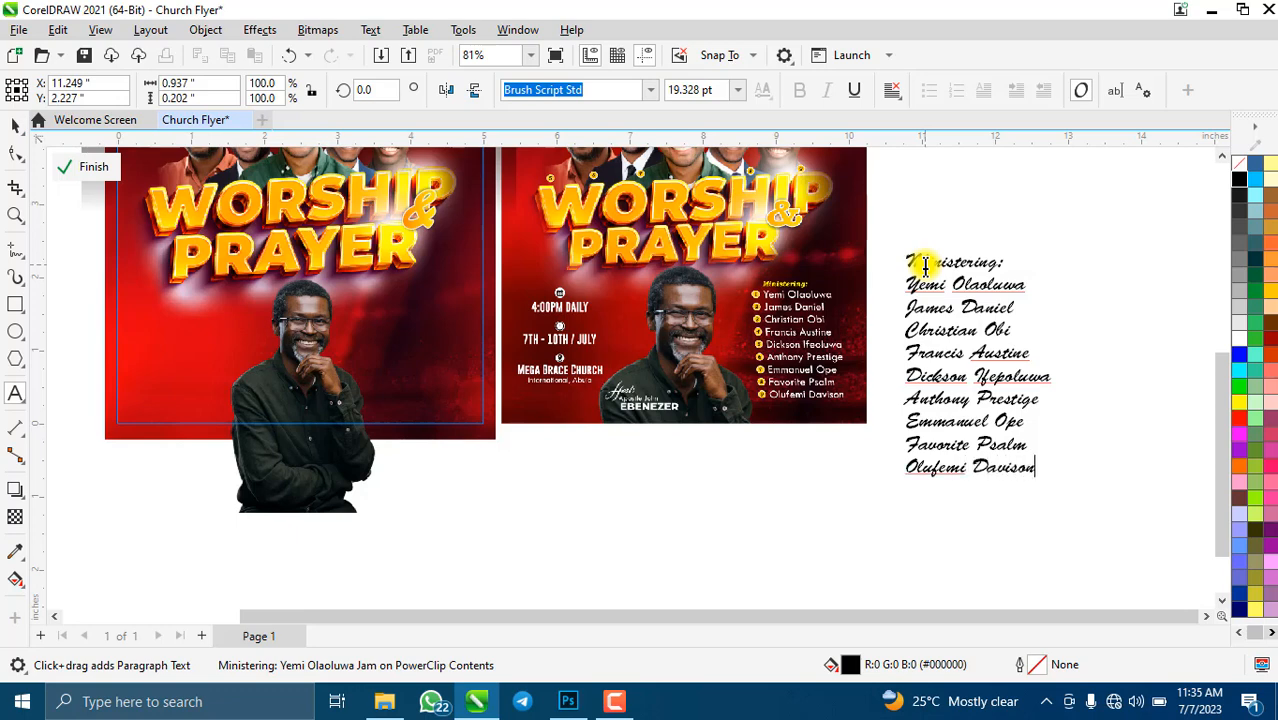
click(925, 265)
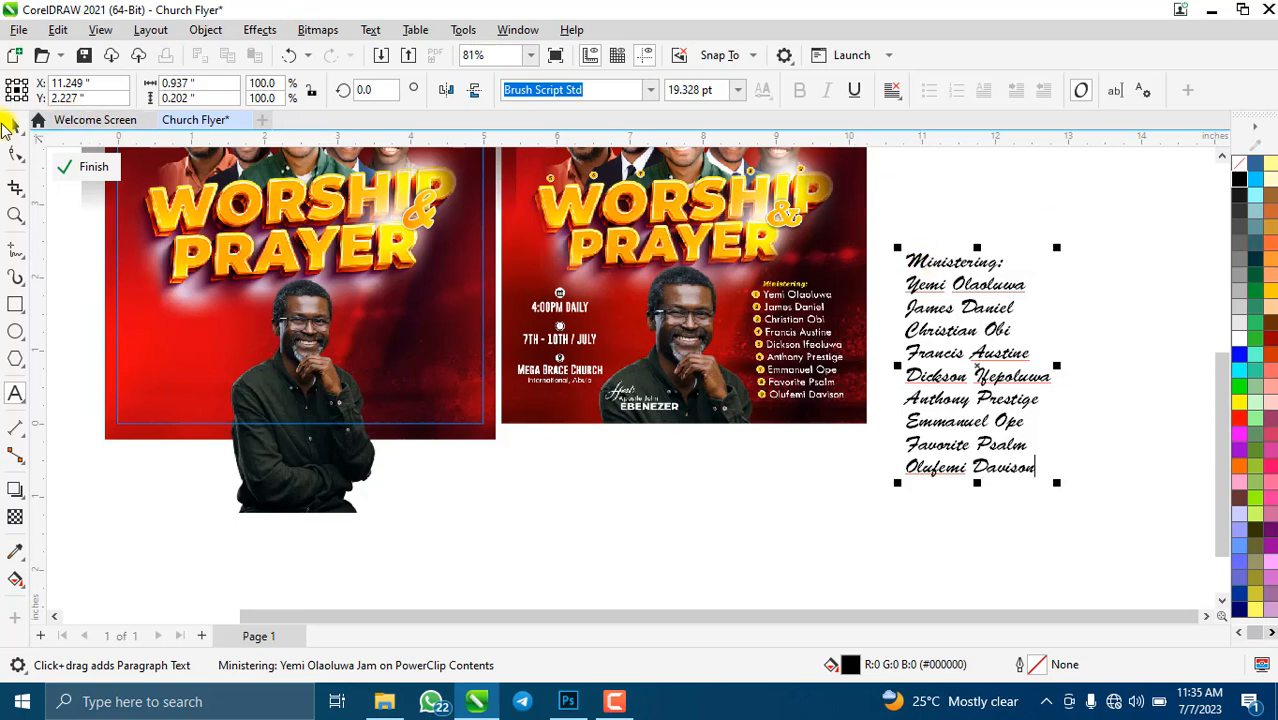
click(9, 126)
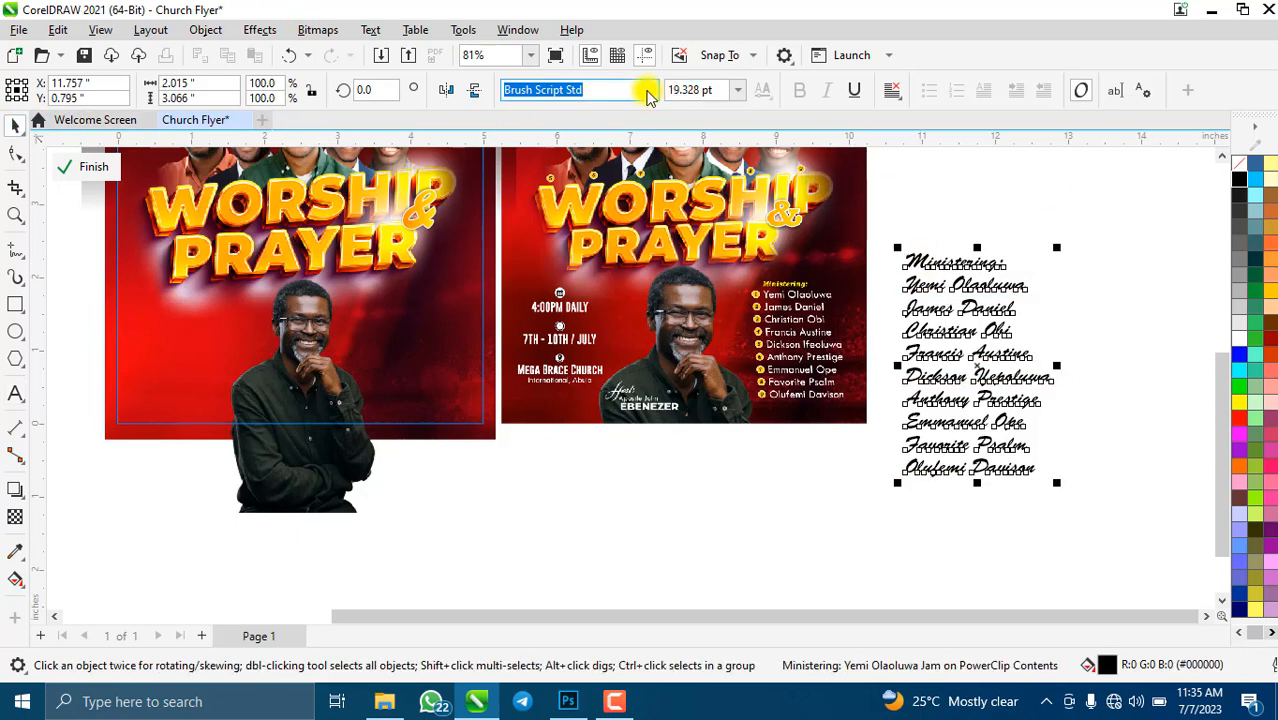
- Set the names list in white Tw Cen MT, scaled and placed beside the host on the flyer
click(650, 92)
click(600, 196)
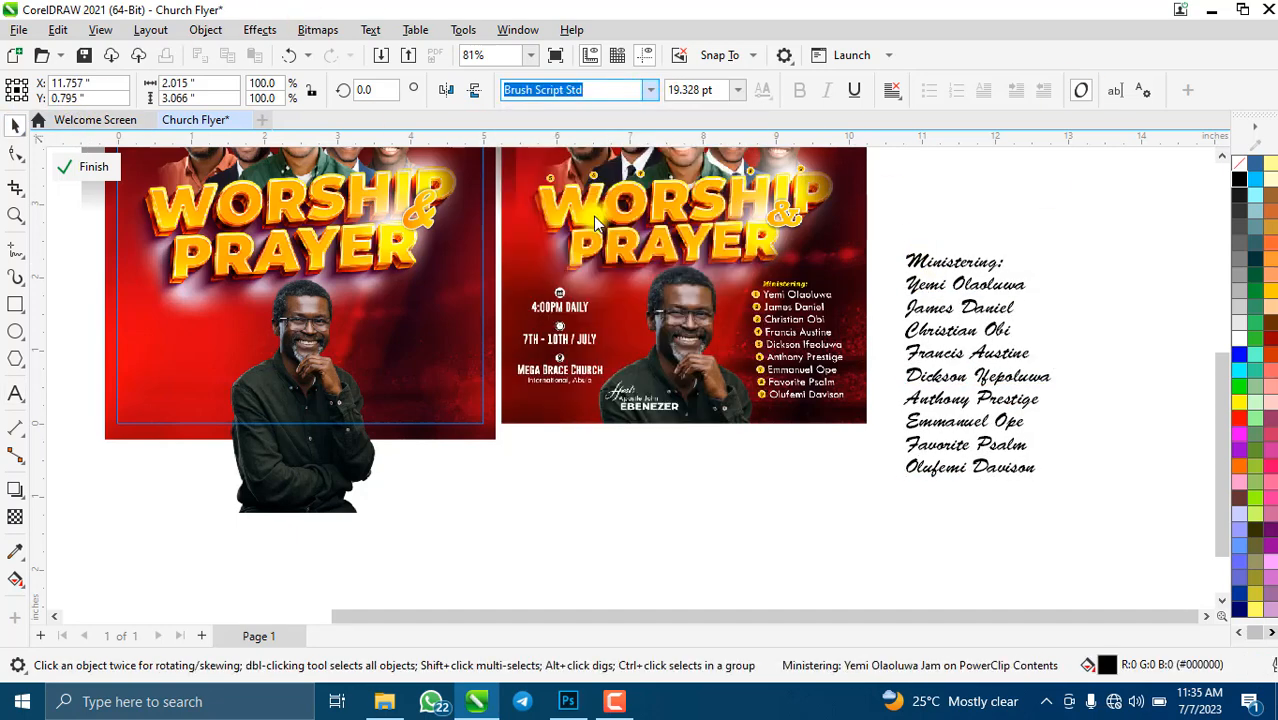
click(977, 368)
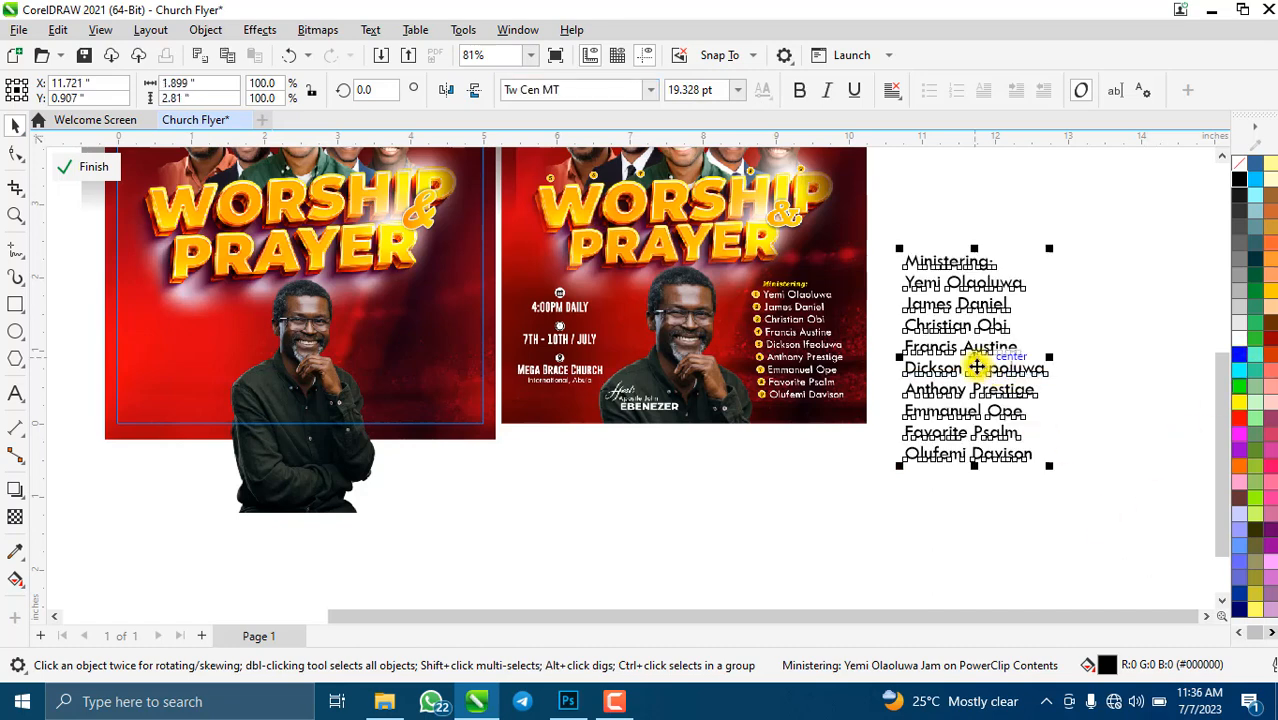
drag(977, 368, 451, 435)
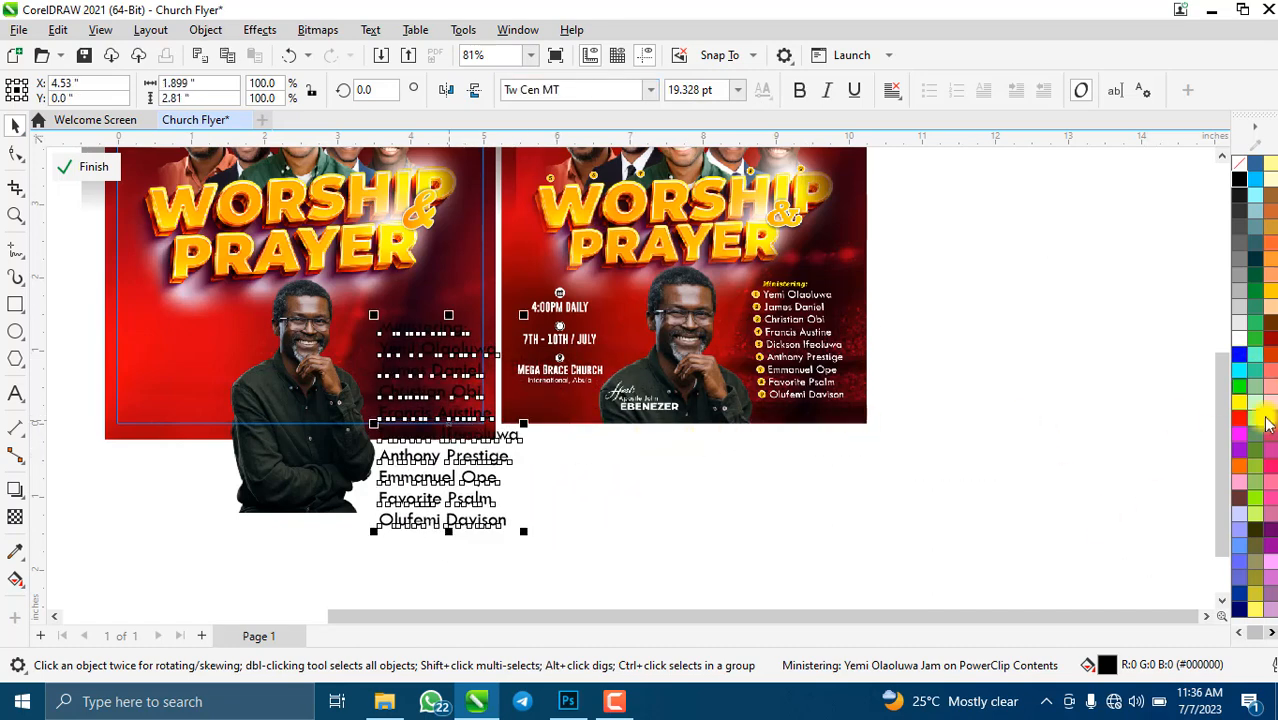
click(1238, 342)
drag(524, 532, 447, 419)
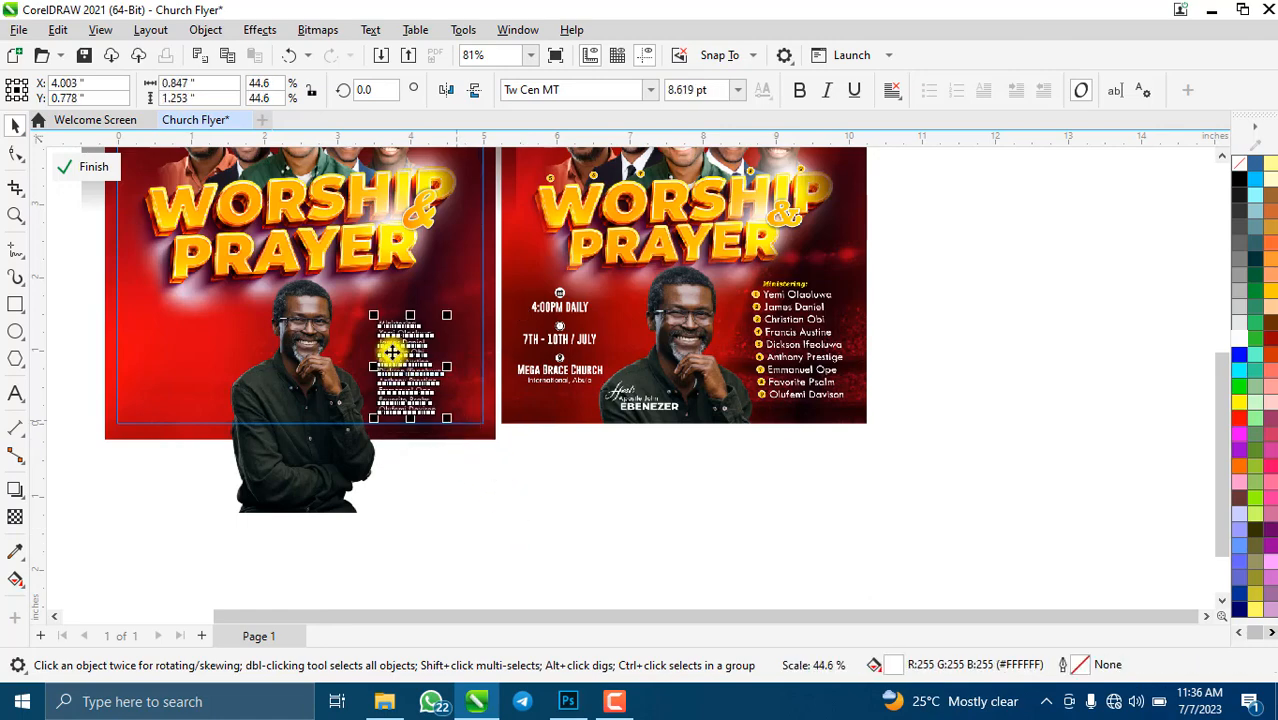
scroll(390, 352, up, 4)
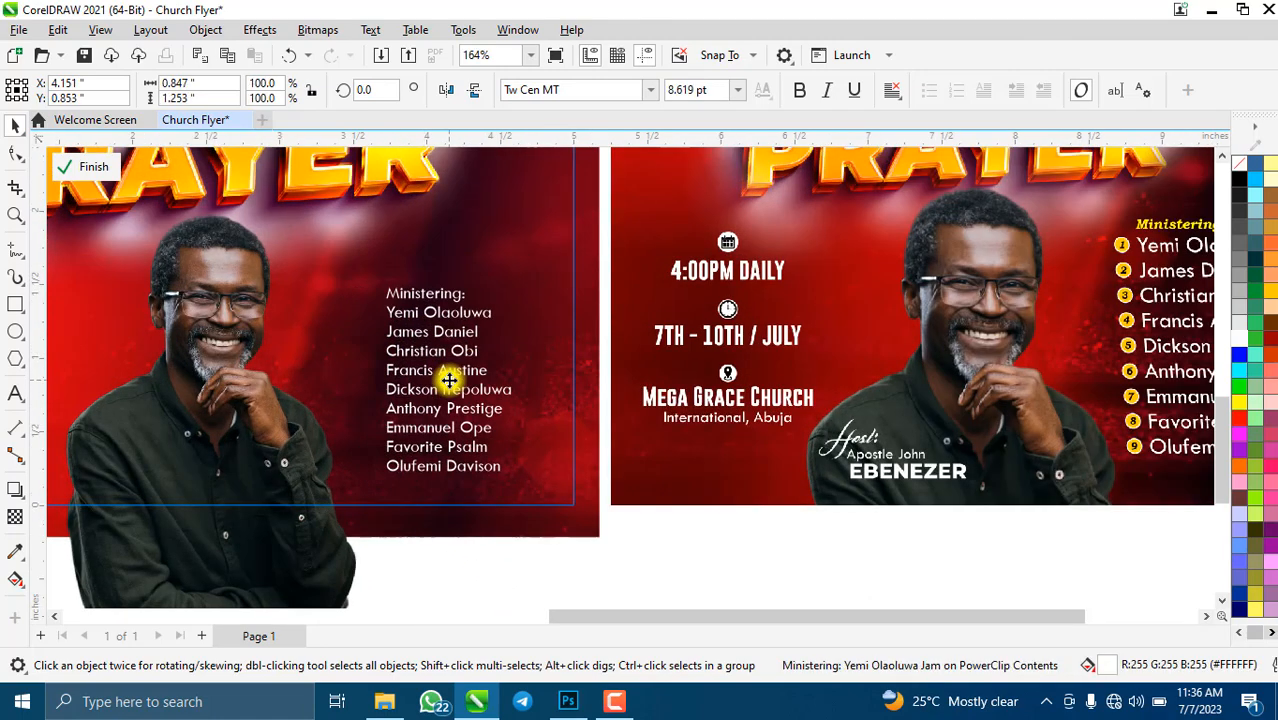
mouse_move(451, 286)
mouse_down()
mouse_move(455, 302)
mouse_move(465, 291)
mouse_up()
scroll(455, 302, down, 1)
- Colour the 'Ministering:' heading line yellow
double_click(386, 297)
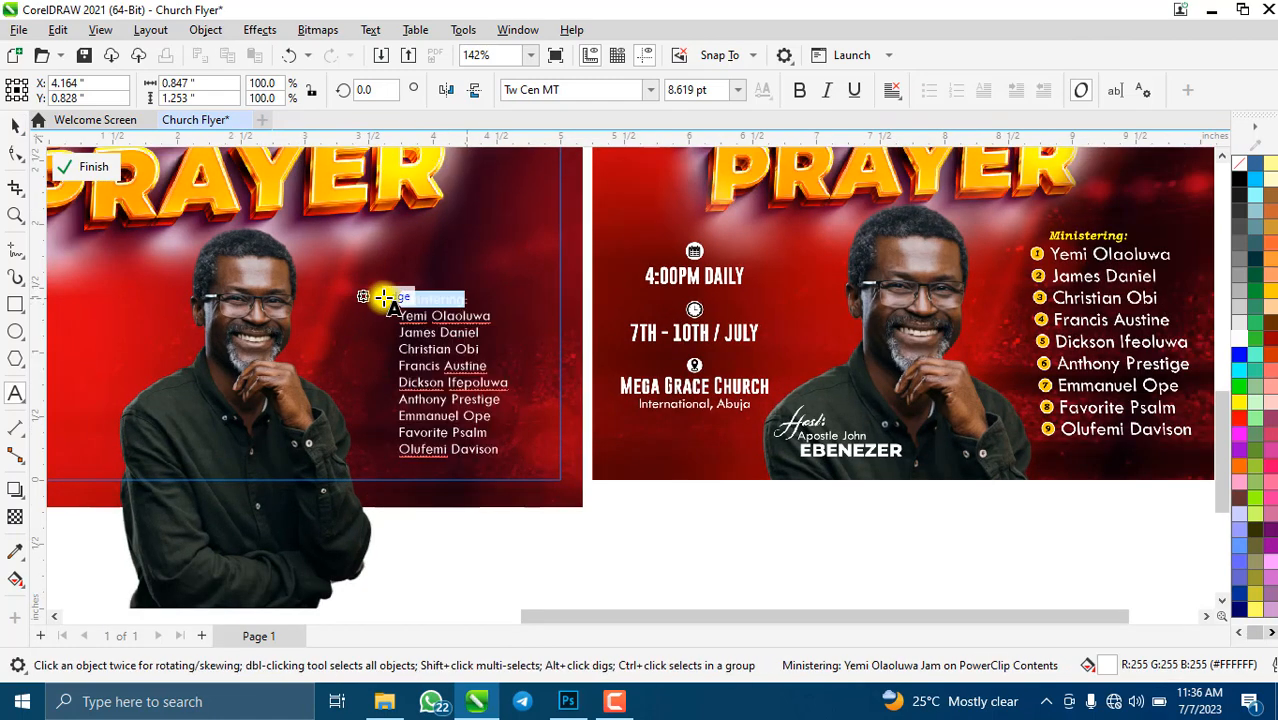
drag(384, 298, 470, 294)
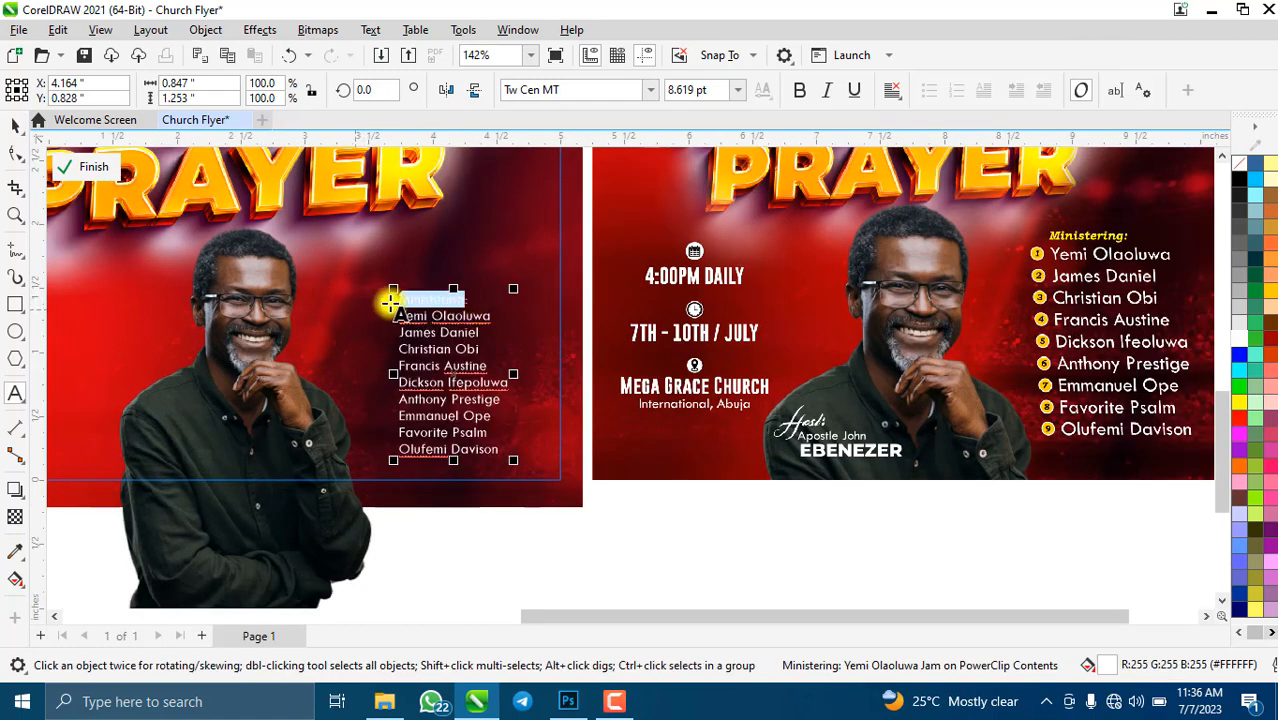
mouse_move(390, 302)
mouse_down()
mouse_move(469, 305)
mouse_move(466, 294)
mouse_move(405, 300)
mouse_up()
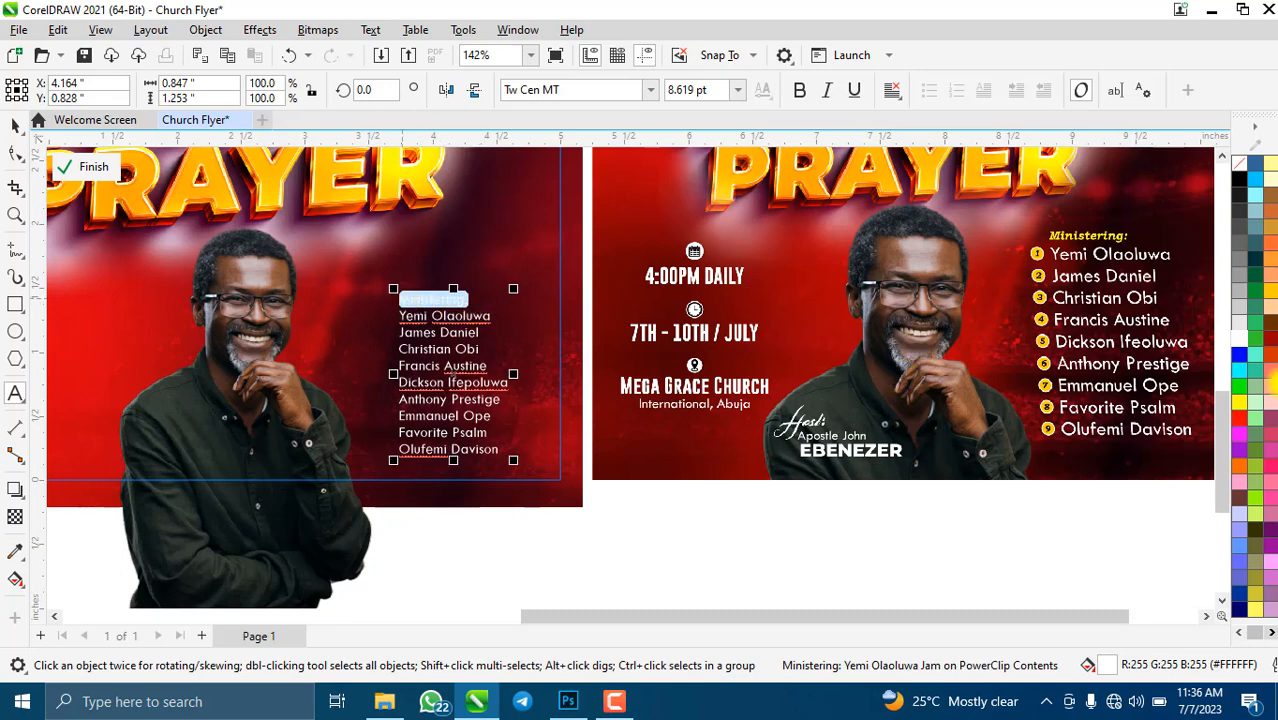
click(1270, 302)
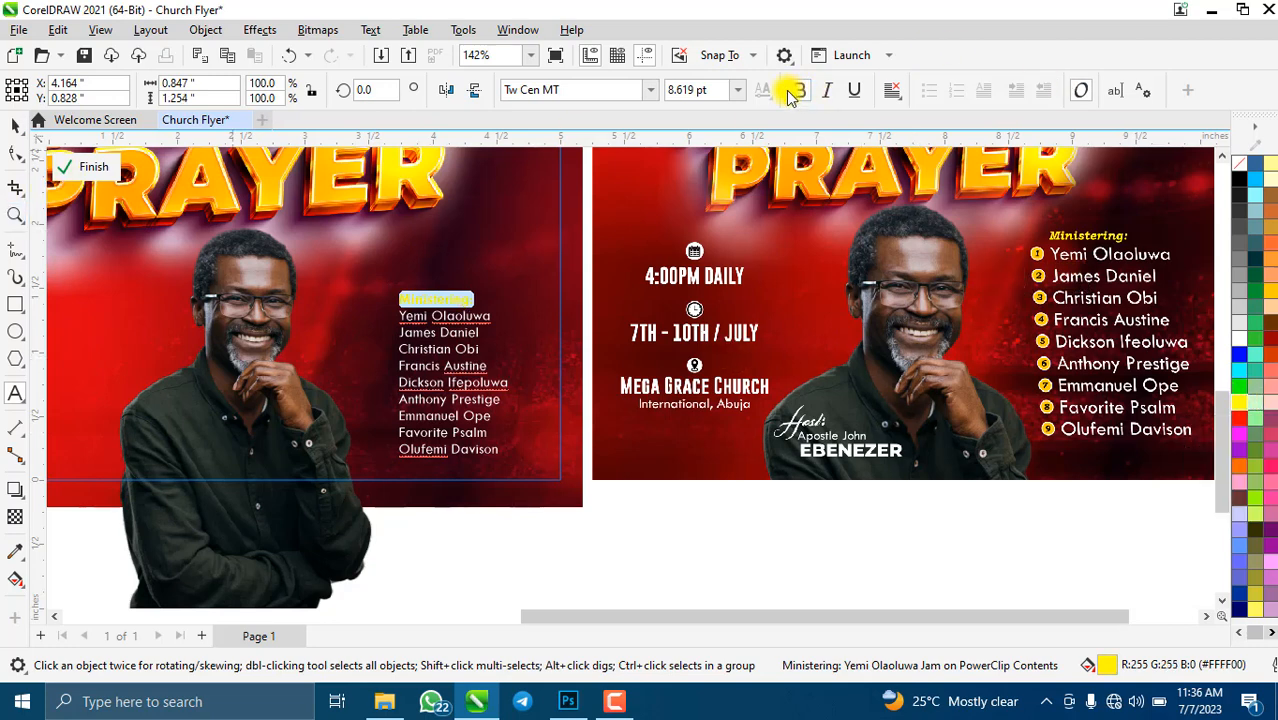
- Make the whole names list bold, then select the host photo
click(15, 124)
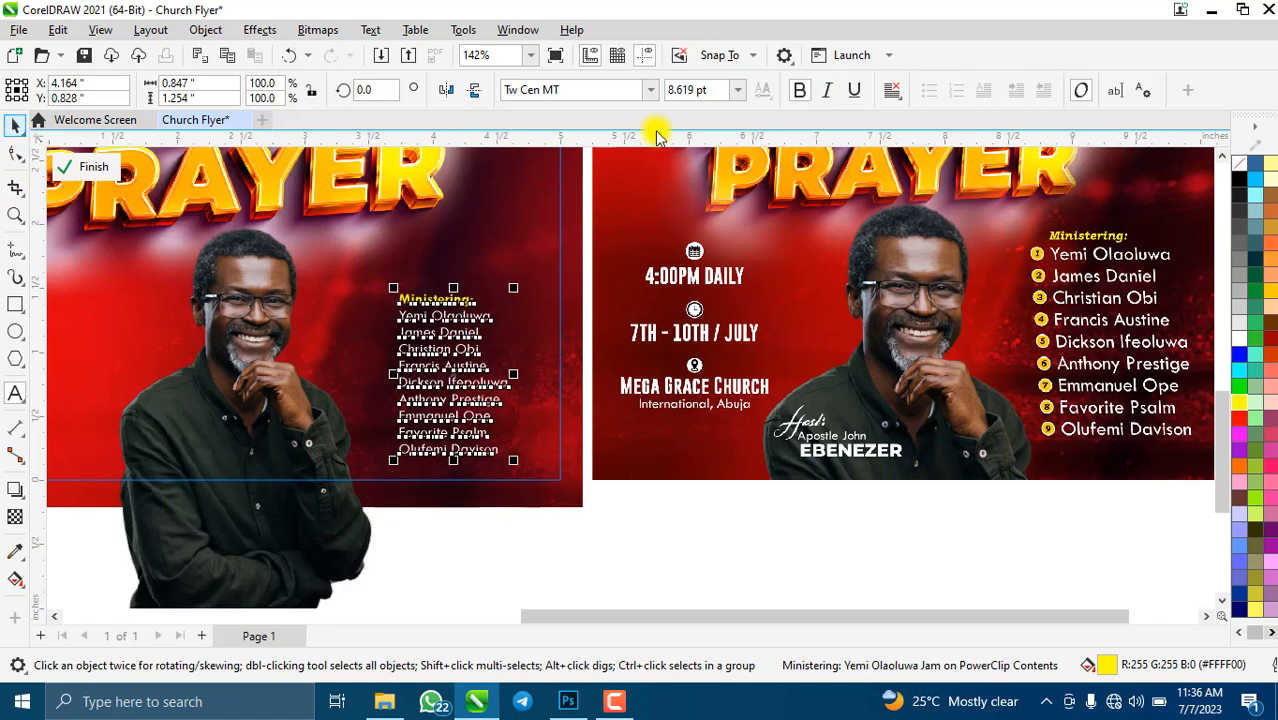
click(799, 92)
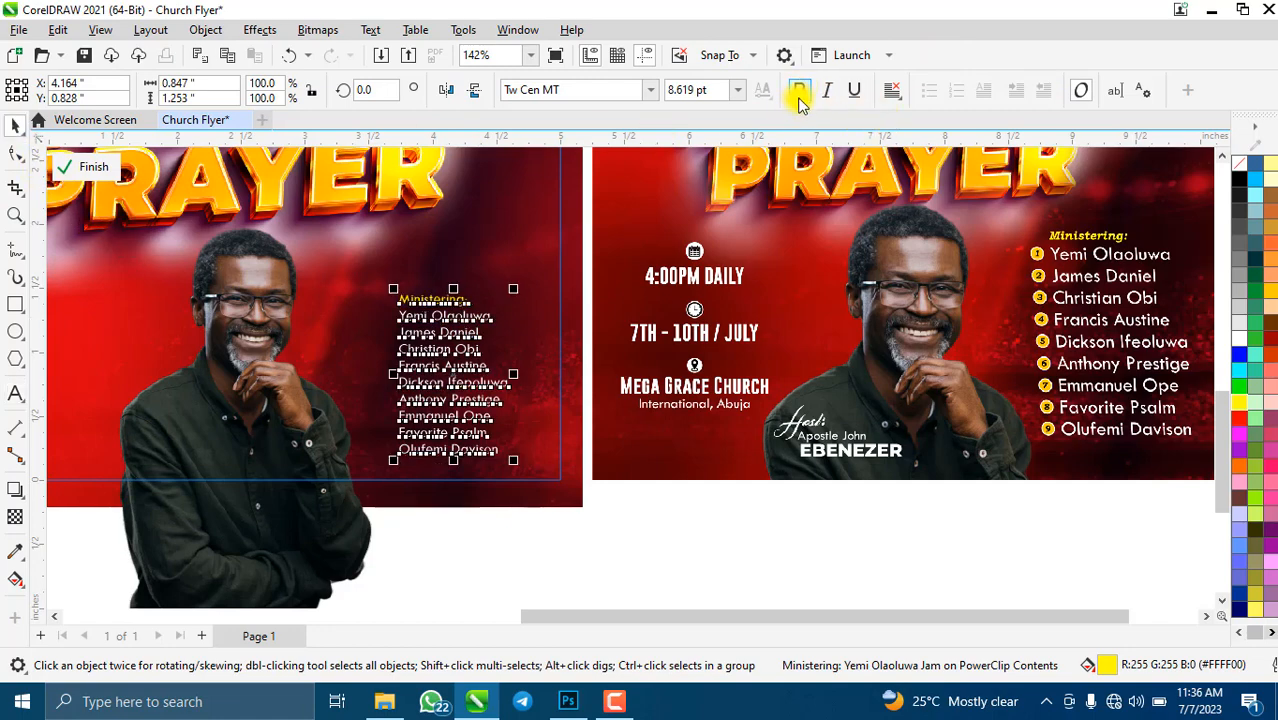
click(799, 92)
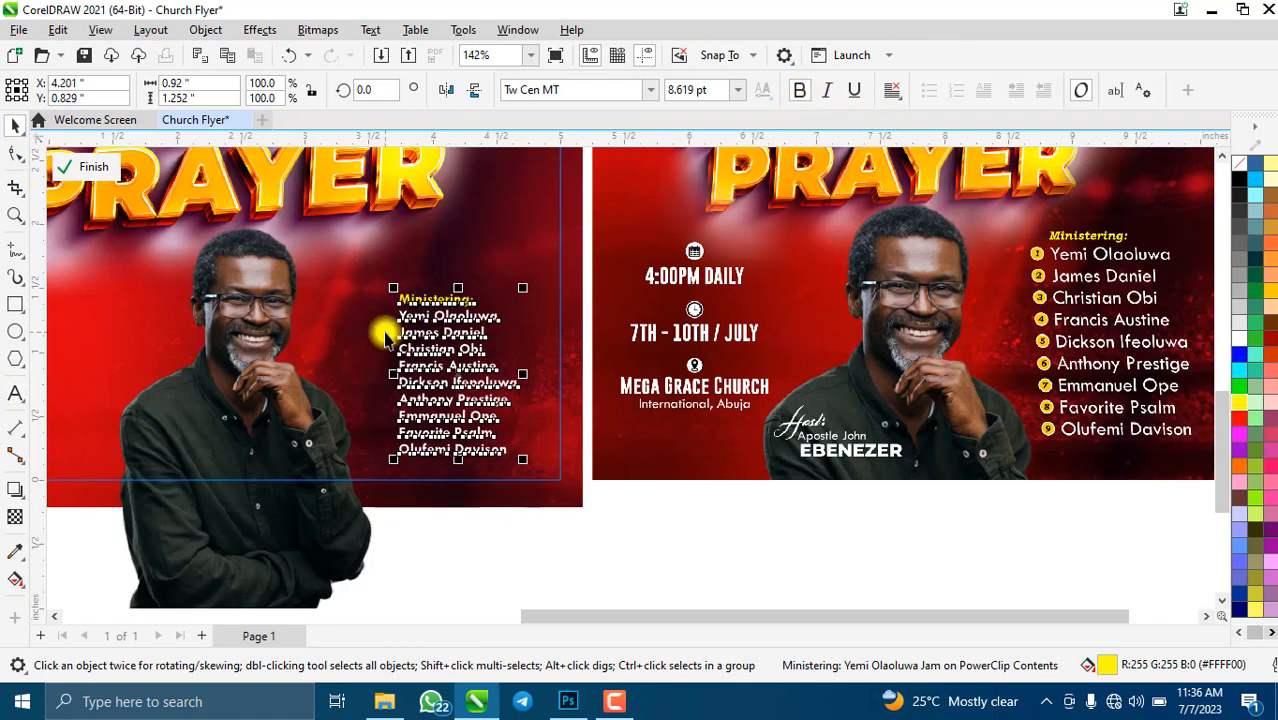
scroll(384, 338, up, 3)
click(520, 268)
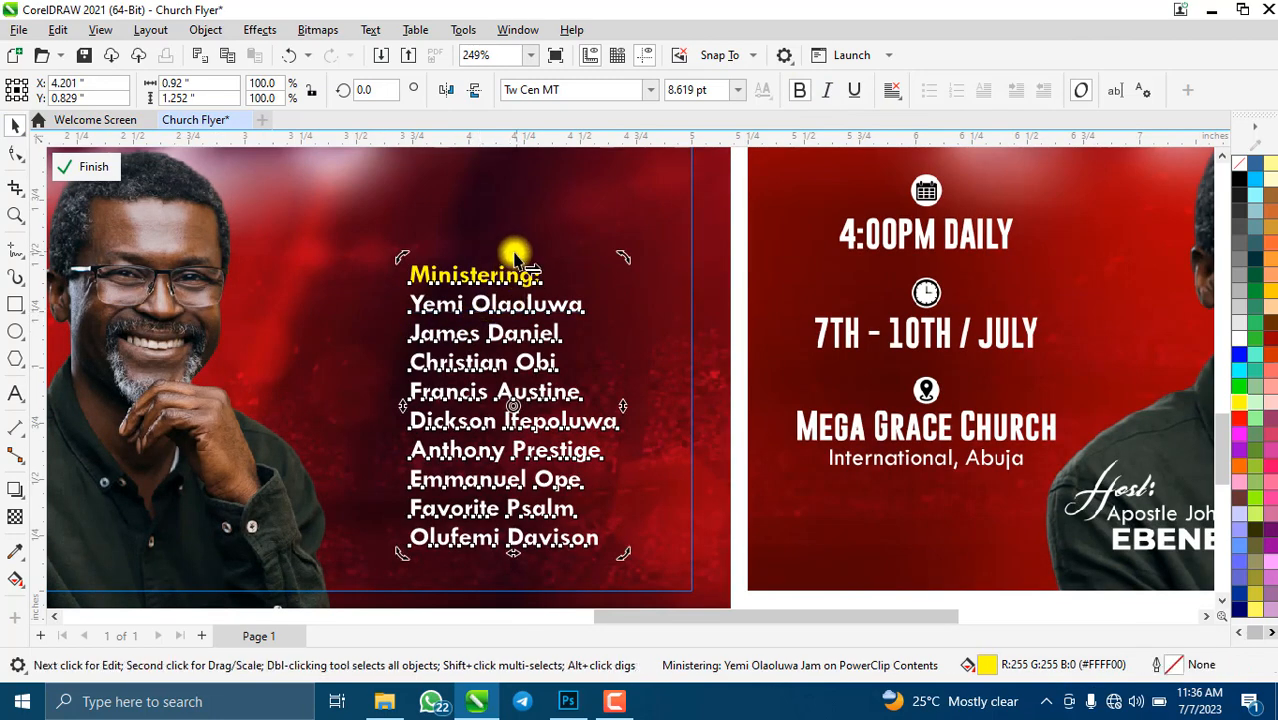
click(380, 213)
scroll(579, 288, down, 3)
scroll(499, 334, up, 1)
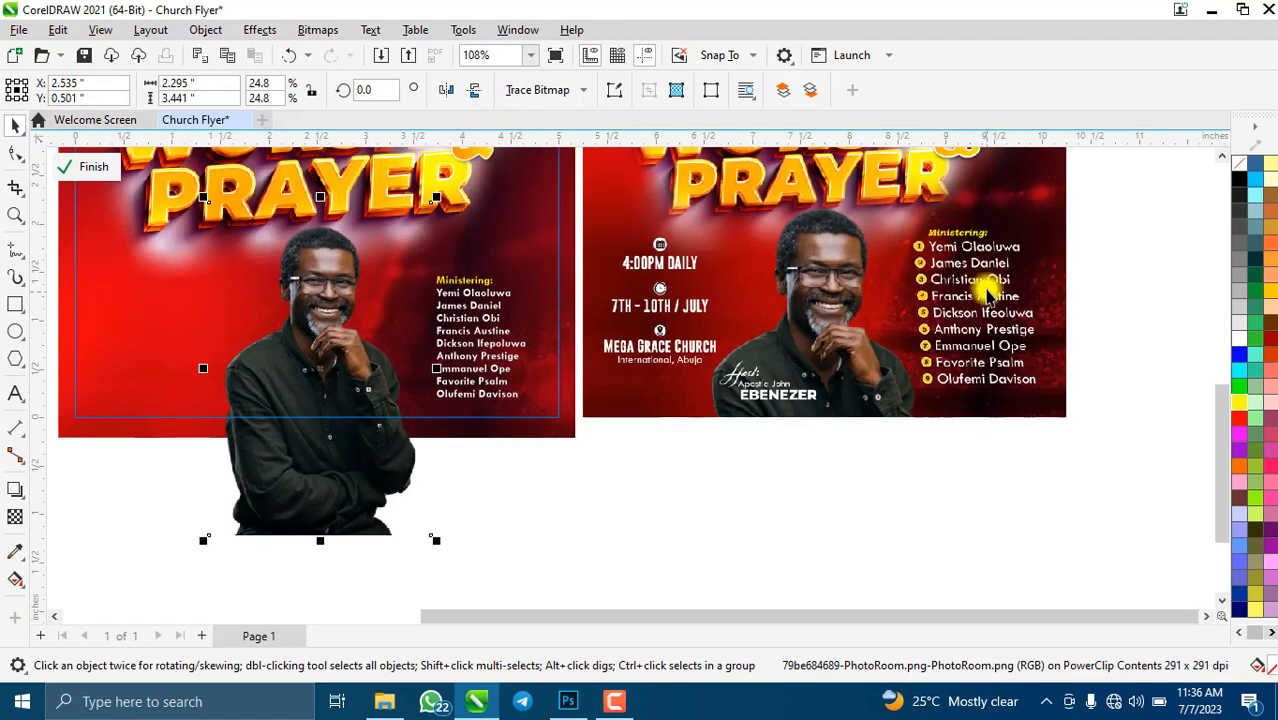
scroll(987, 294, up, 1)
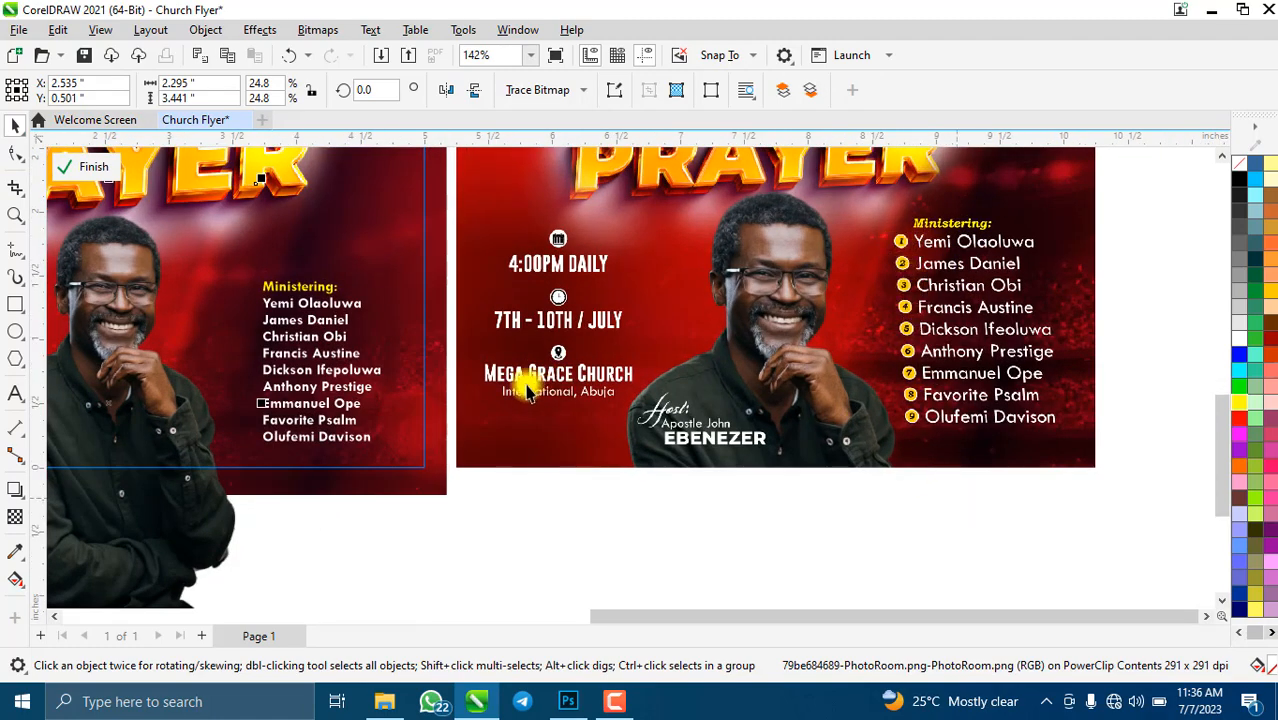
scroll(167, 328, up, 2)
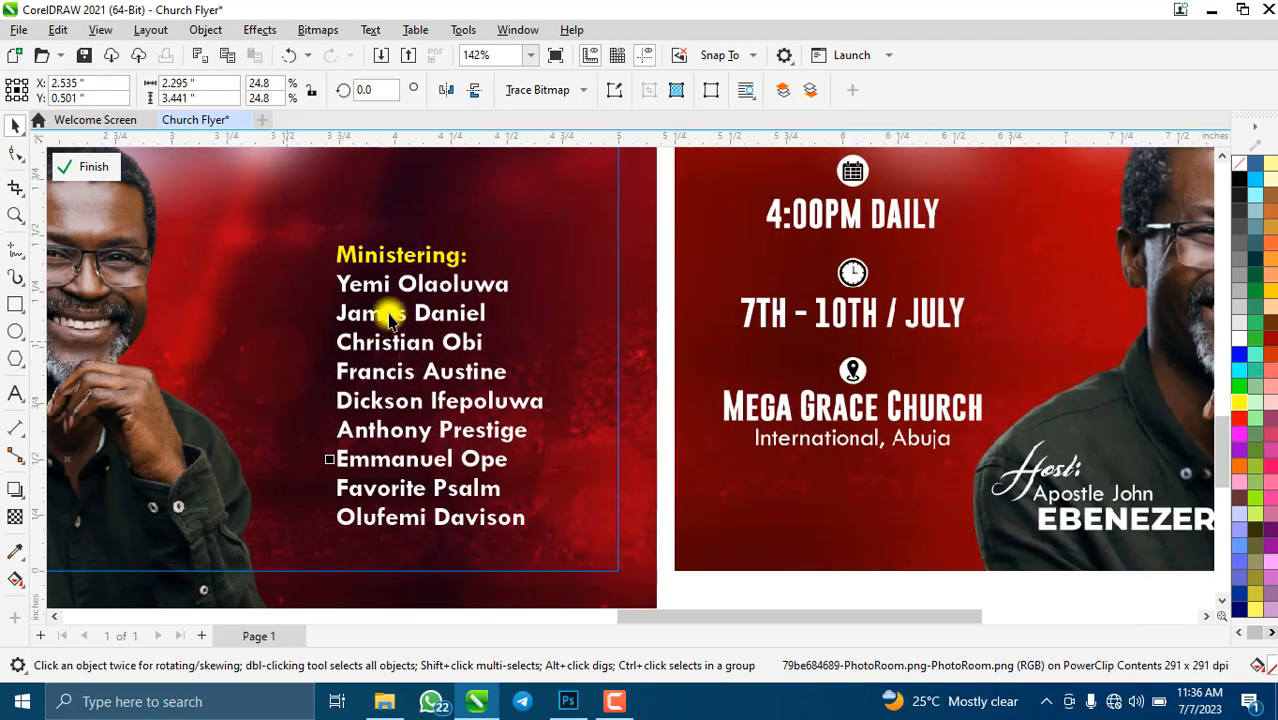
- Draw a small circle beside the first minister's name and fill it yellow
click(15, 331)
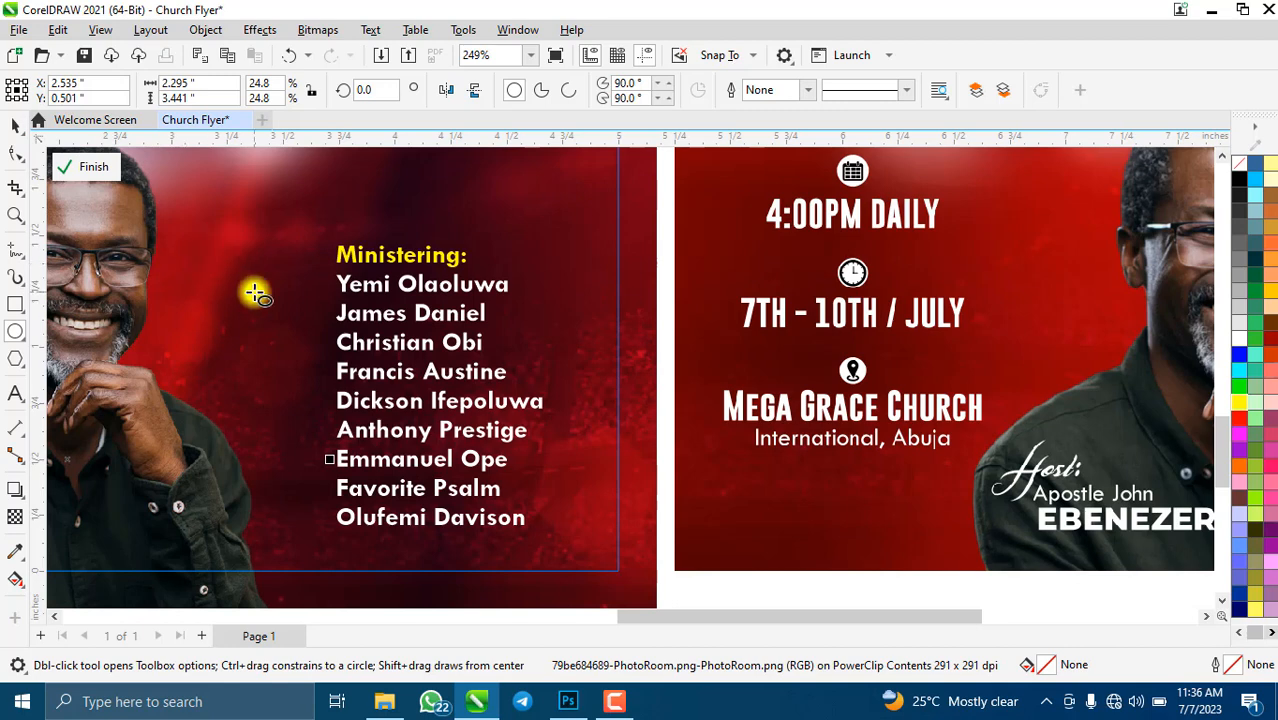
click(192, 245)
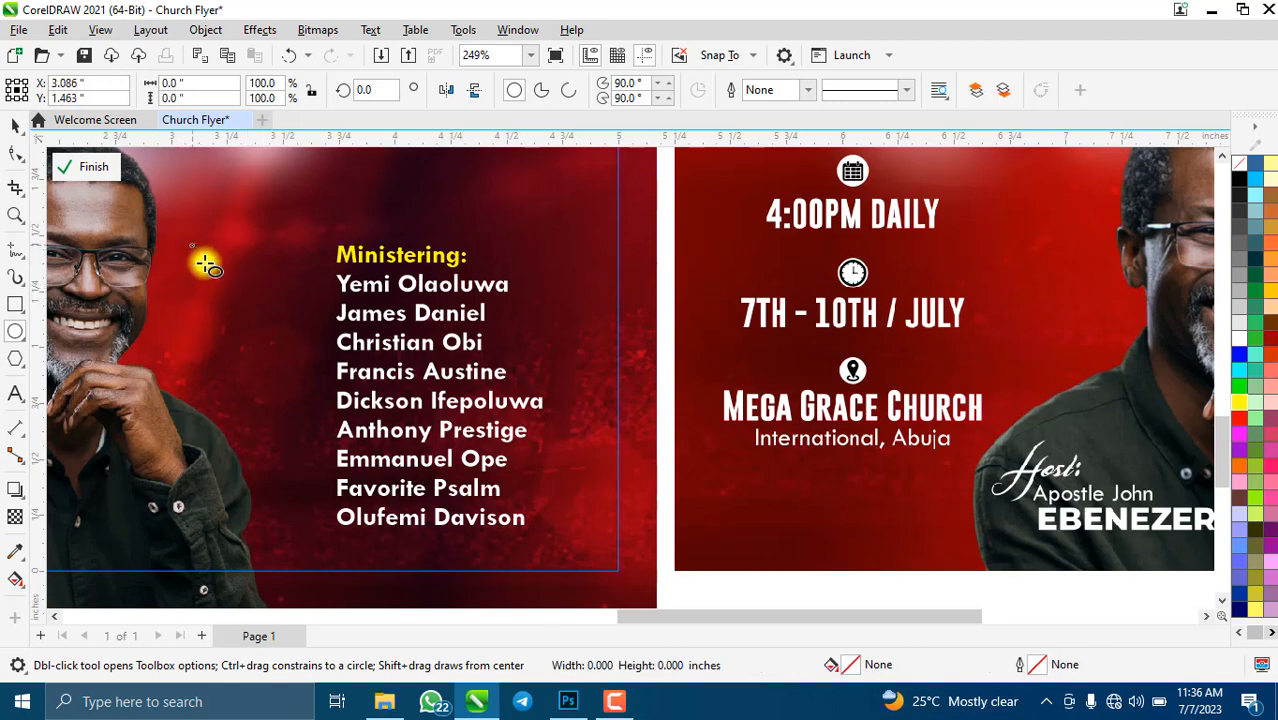
drag(205, 263, 215, 274)
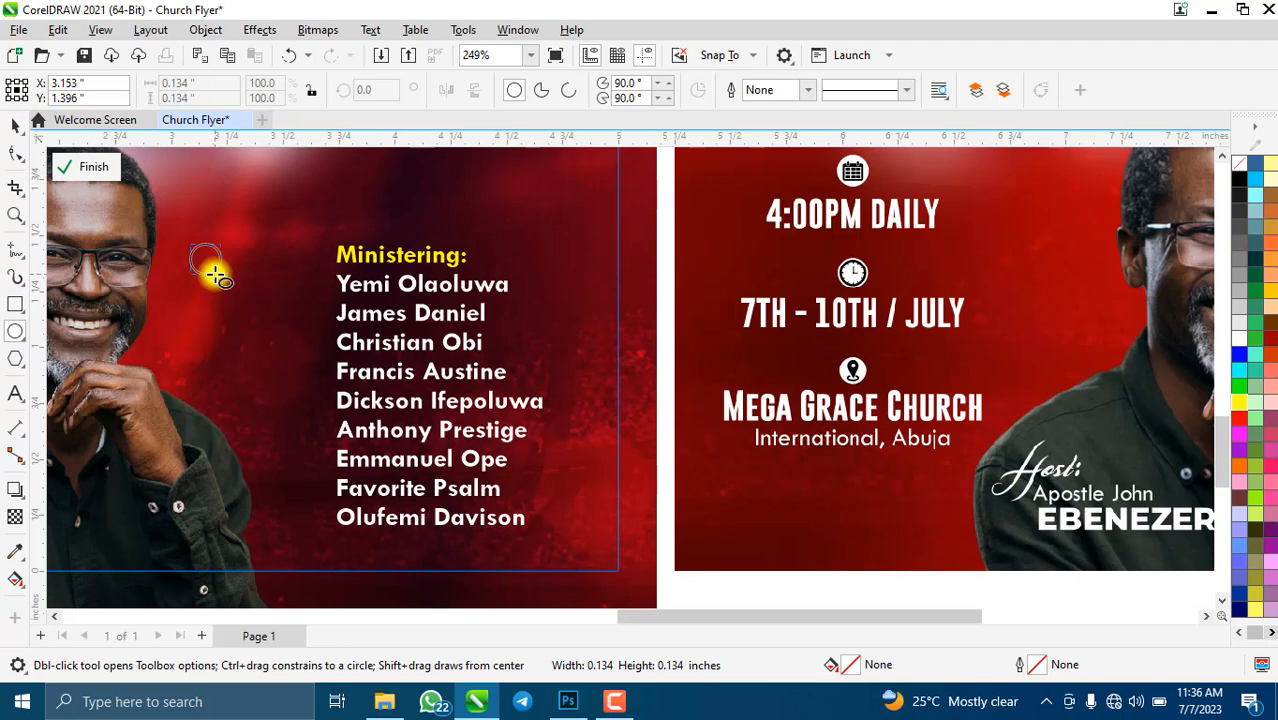
drag(215, 274, 214, 270)
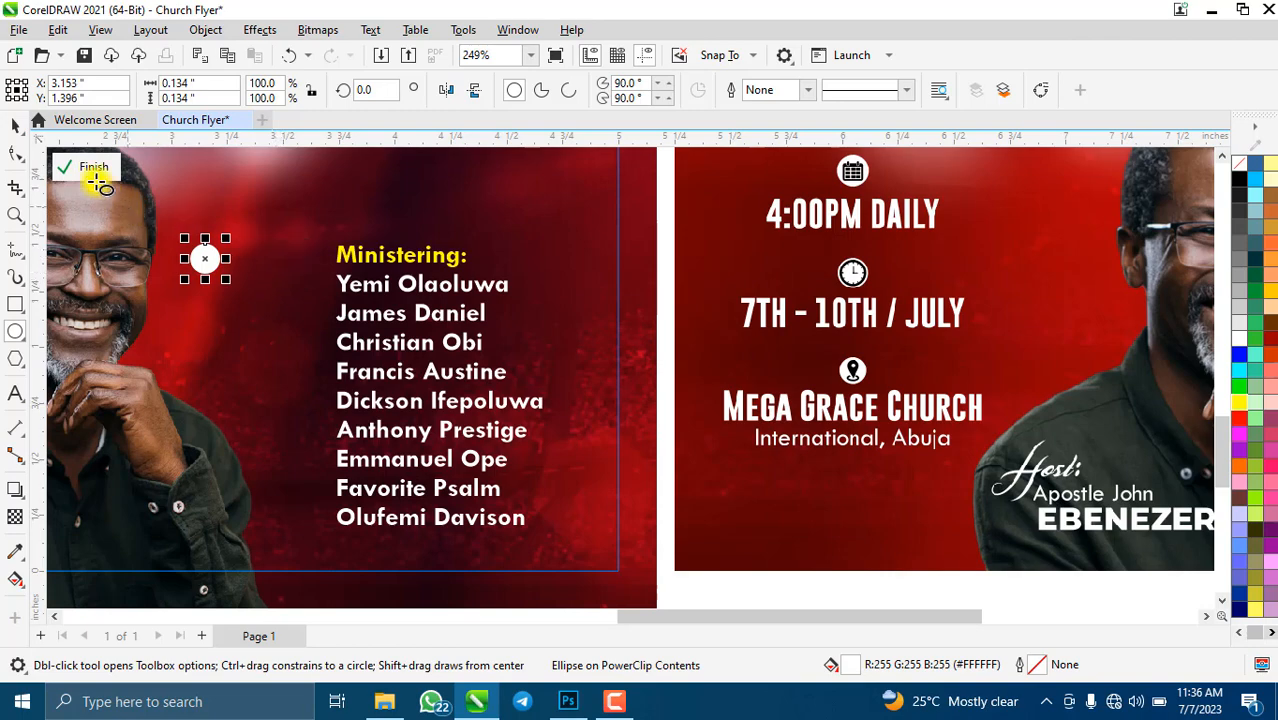
click(16, 130)
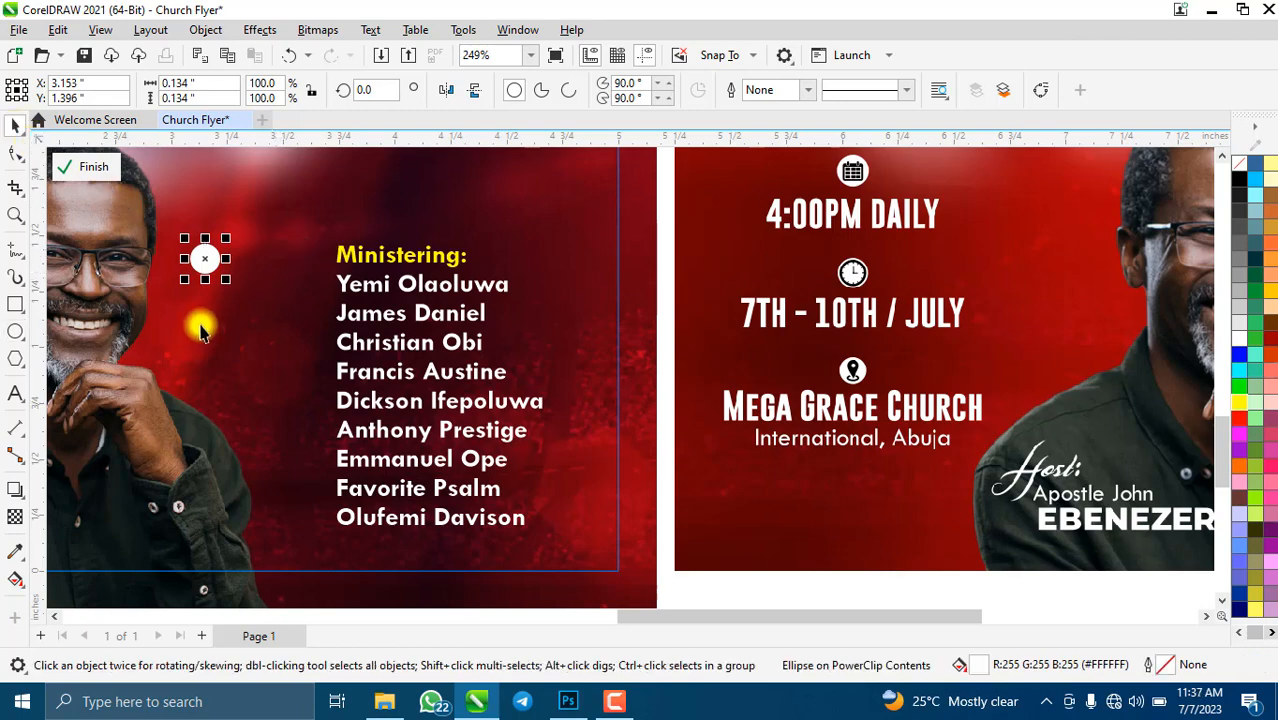
drag(229, 262, 302, 284)
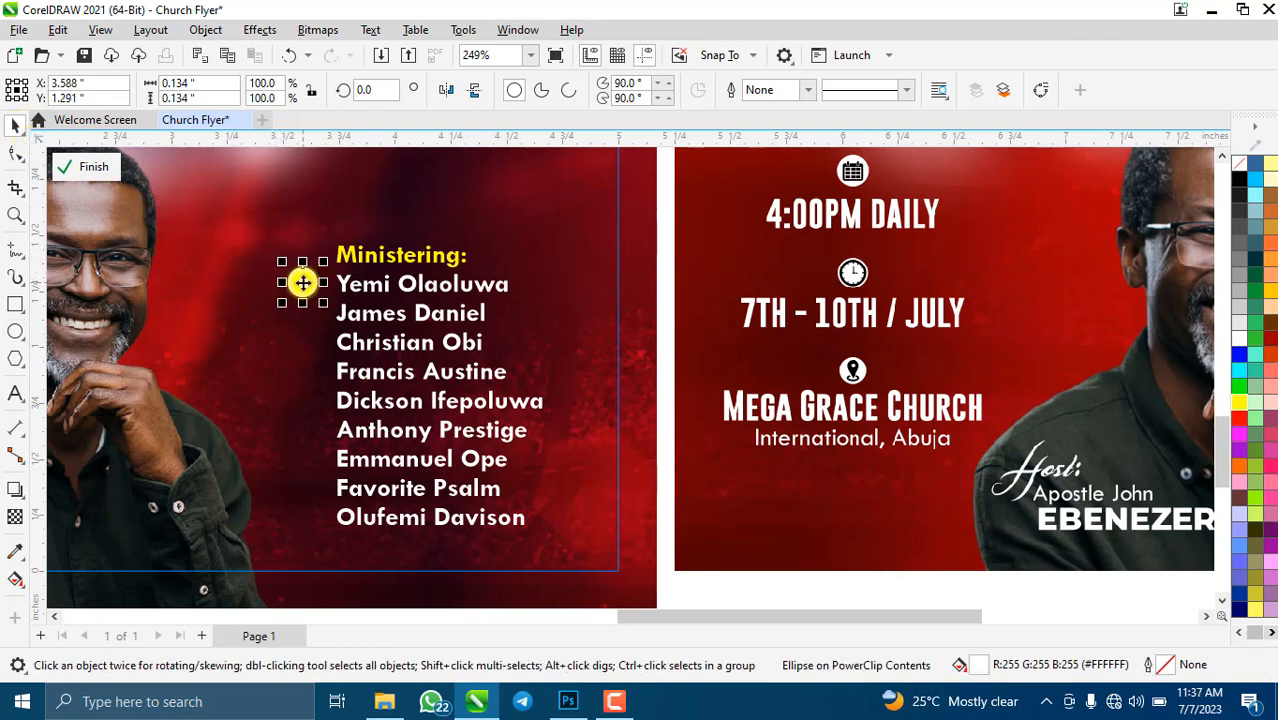
scroll(302, 284, down, 2)
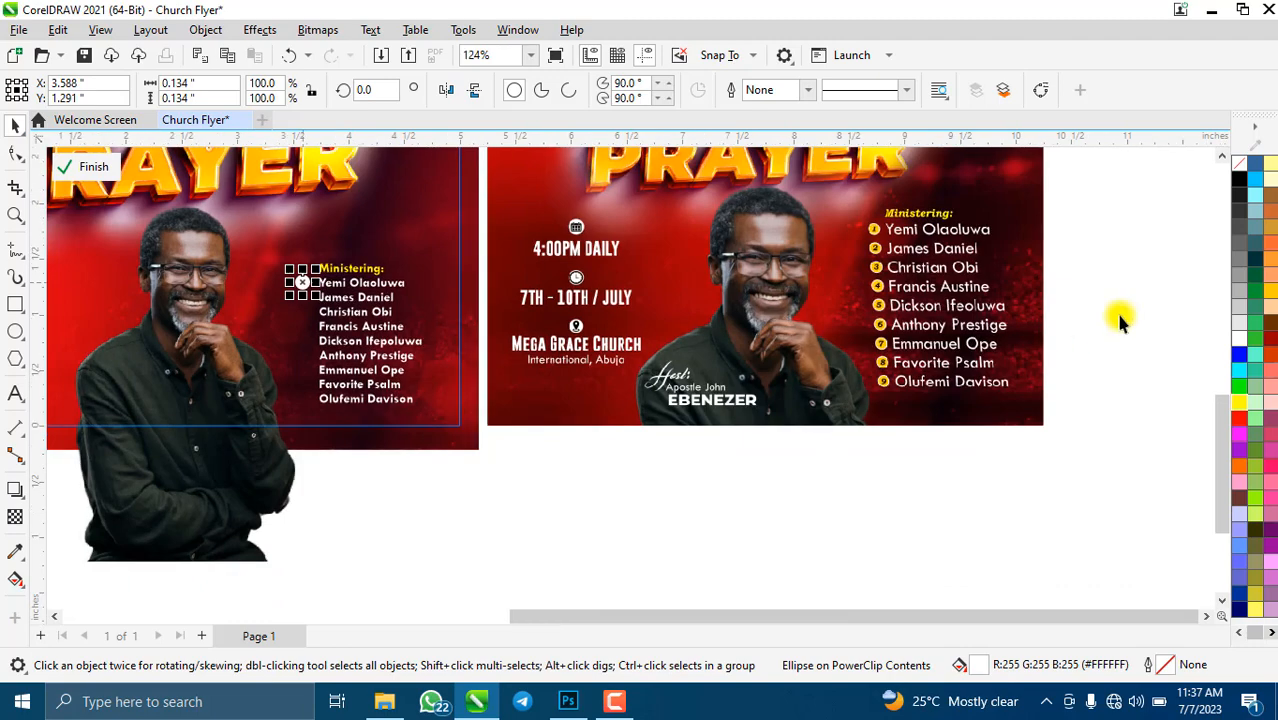
click(1242, 401)
scroll(346, 300, up, 2)
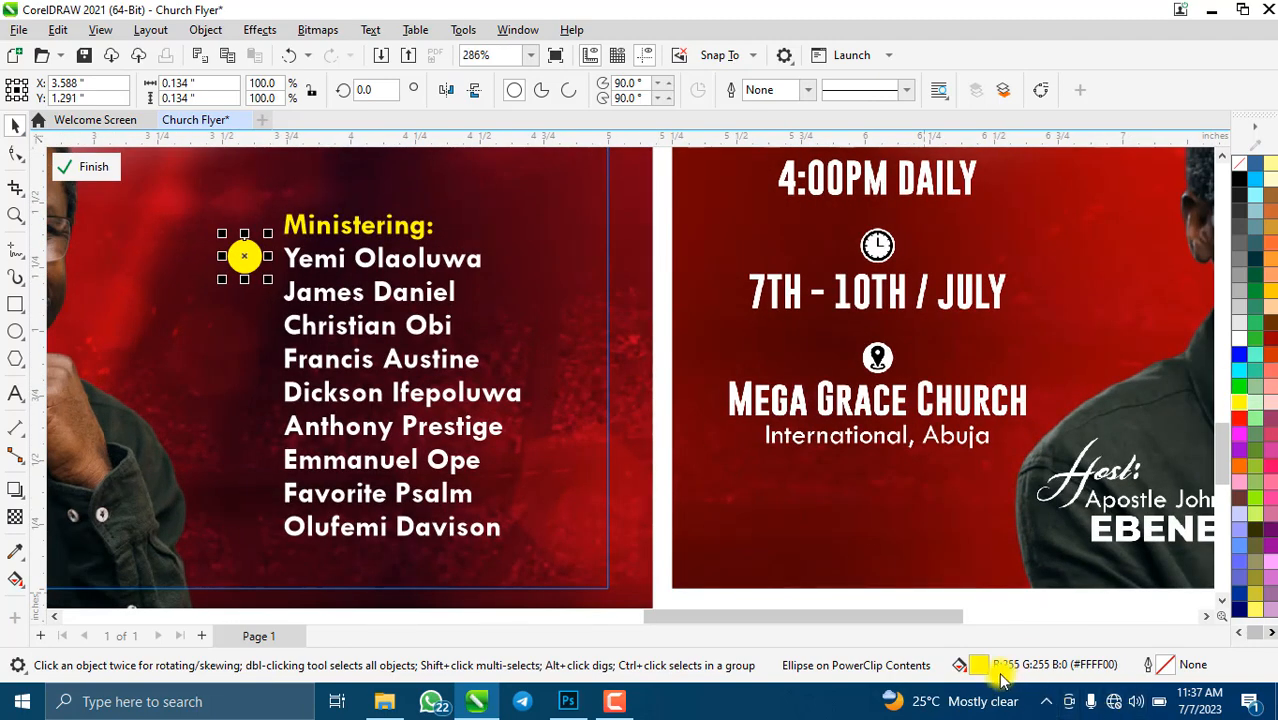
- Give the circle a white outline behind its fill that scales with the object
double_click(1166, 666)
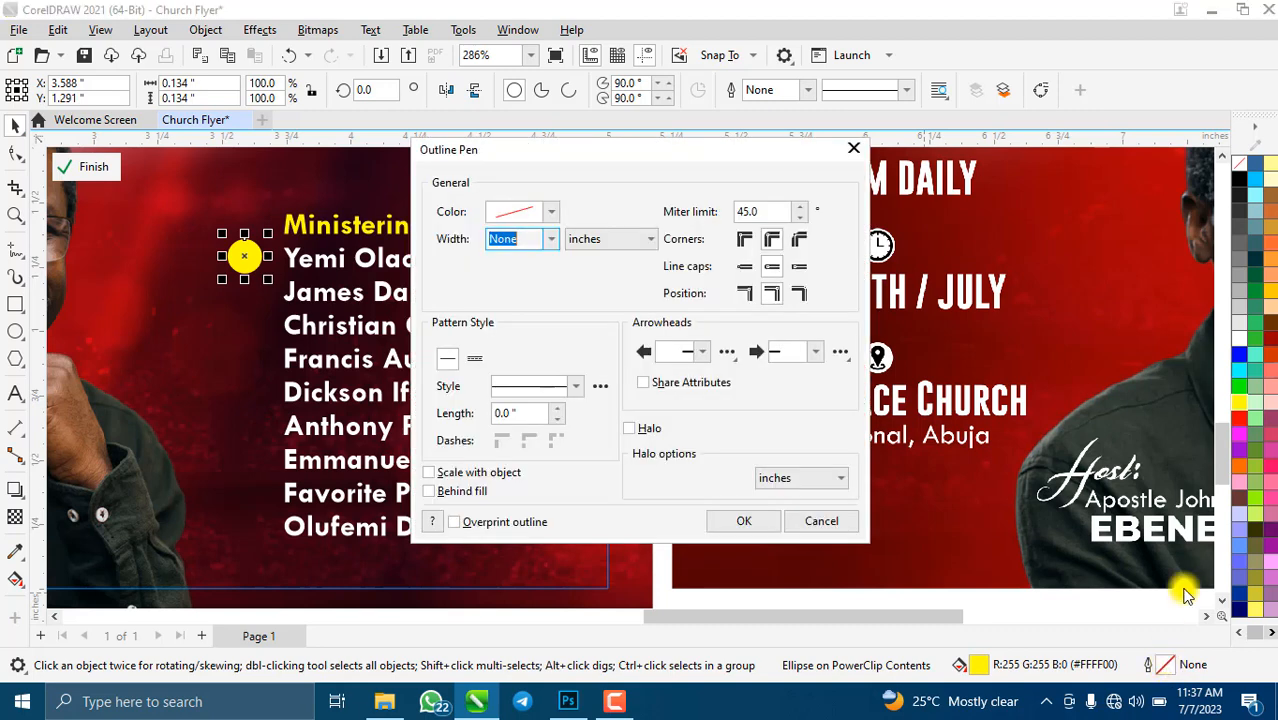
click(547, 216)
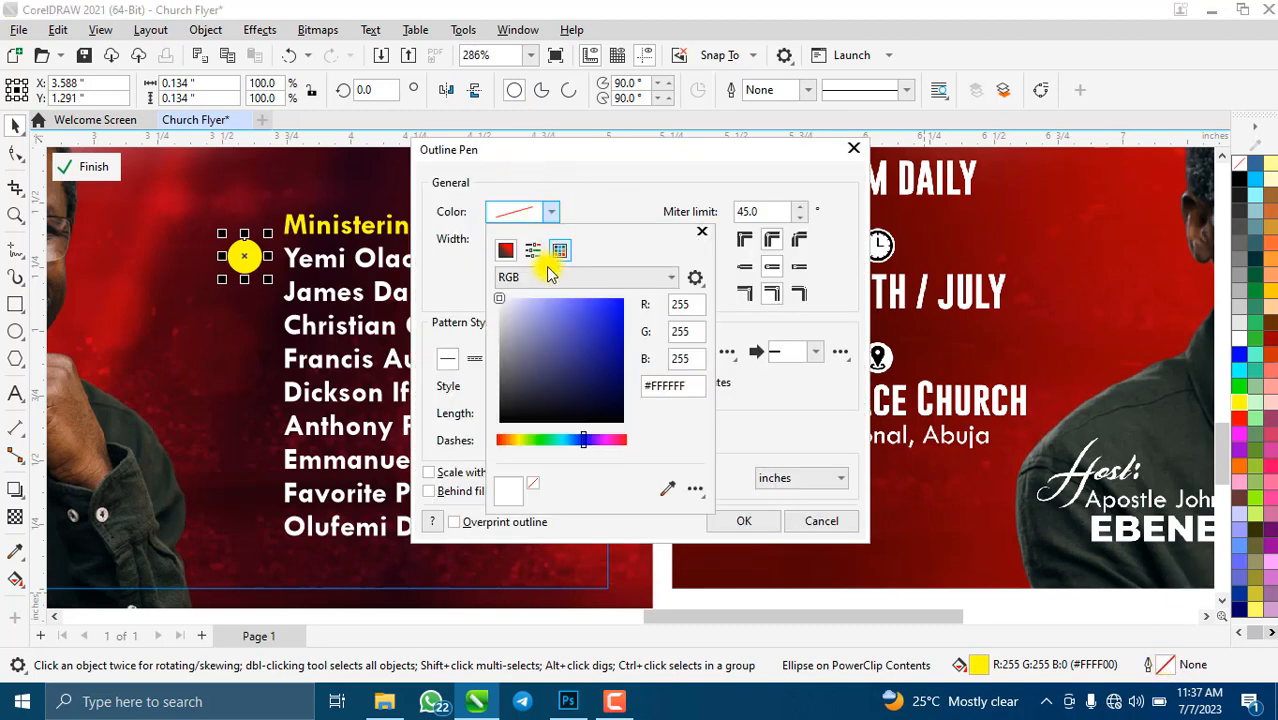
click(445, 265)
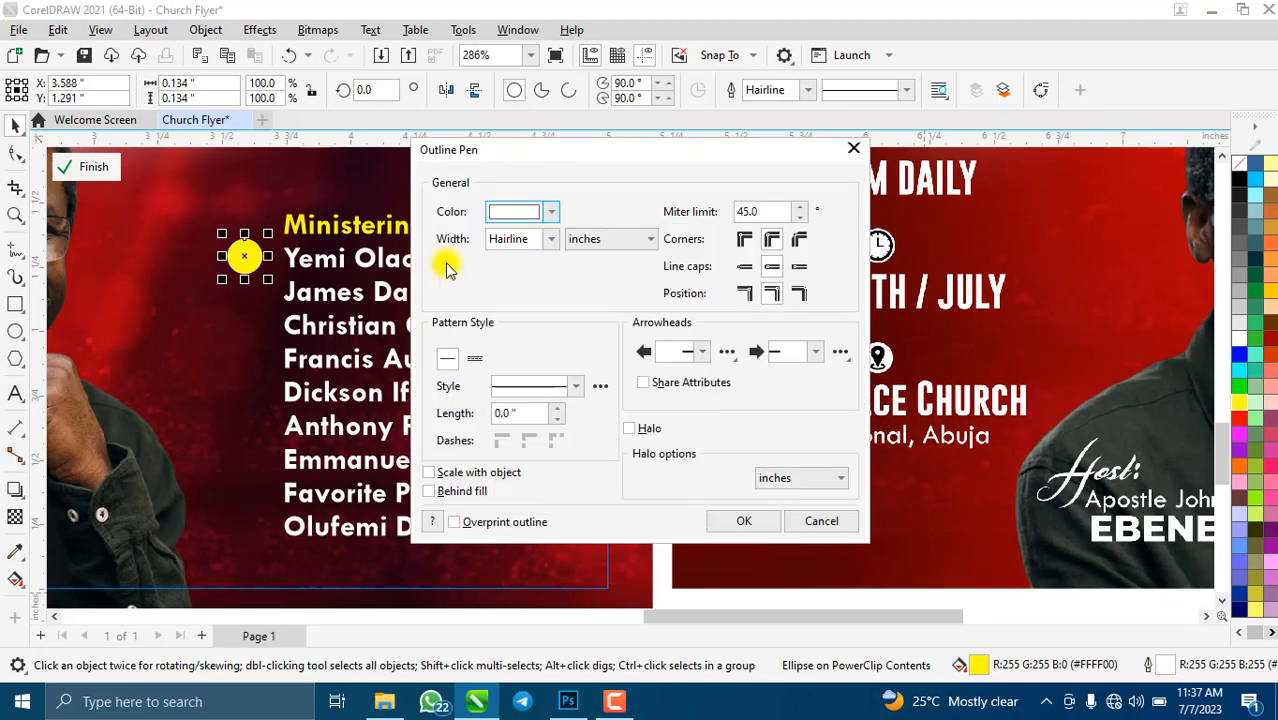
click(547, 243)
click(530, 348)
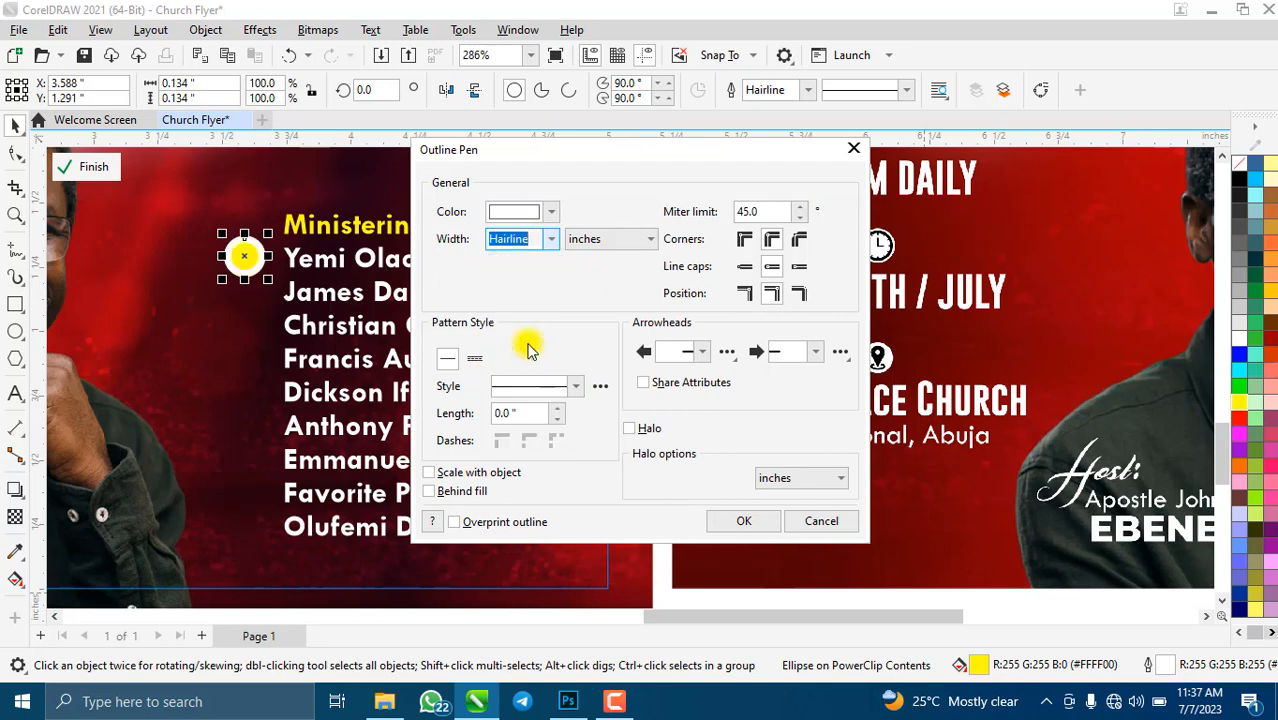
click(429, 489)
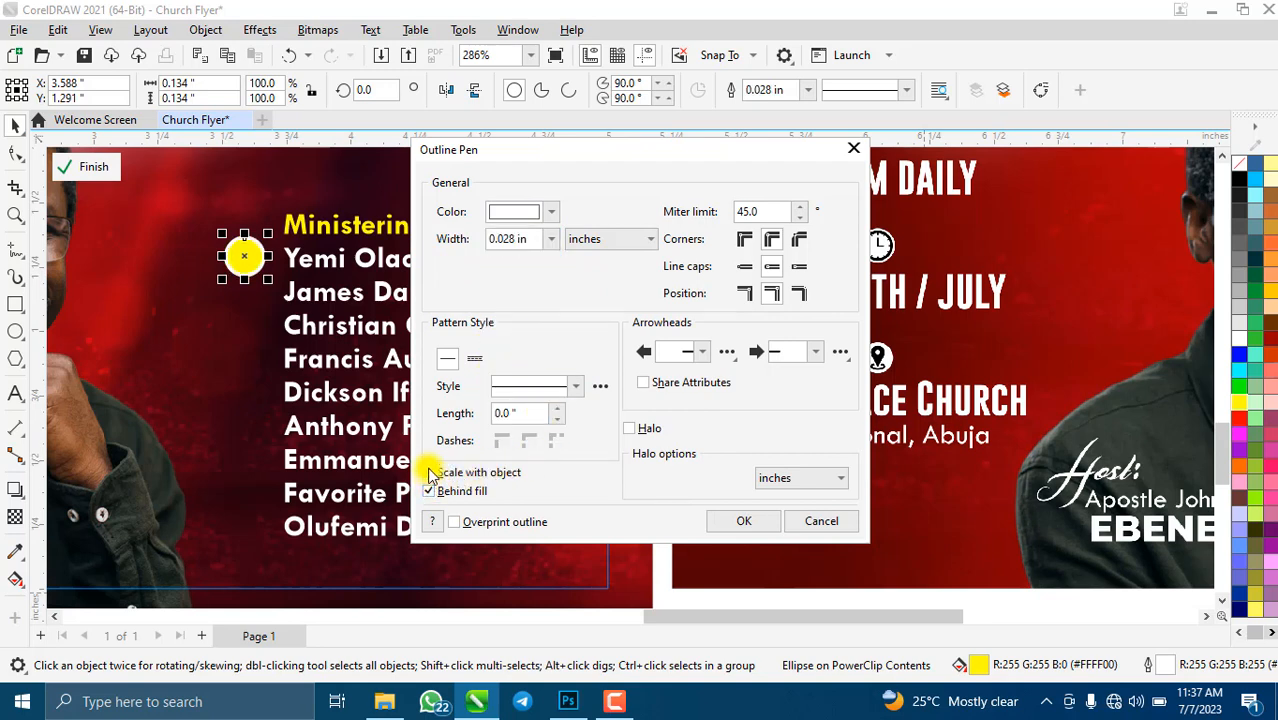
click(429, 473)
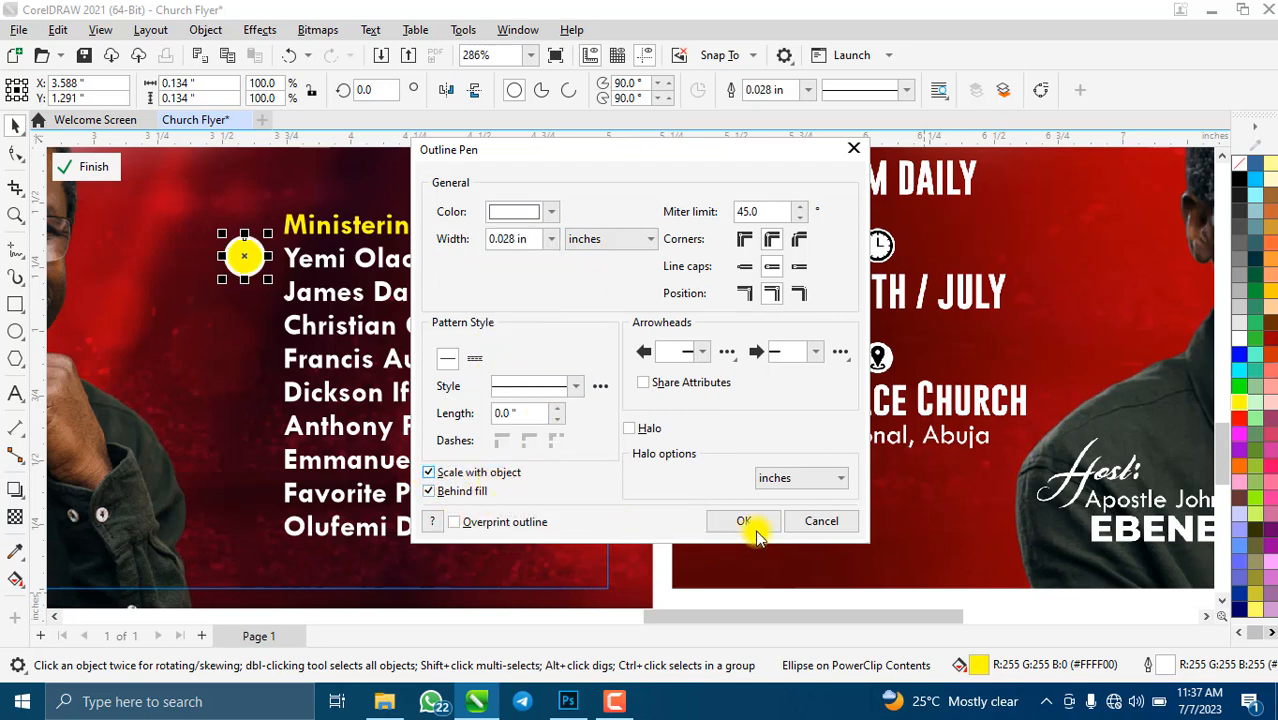
click(745, 522)
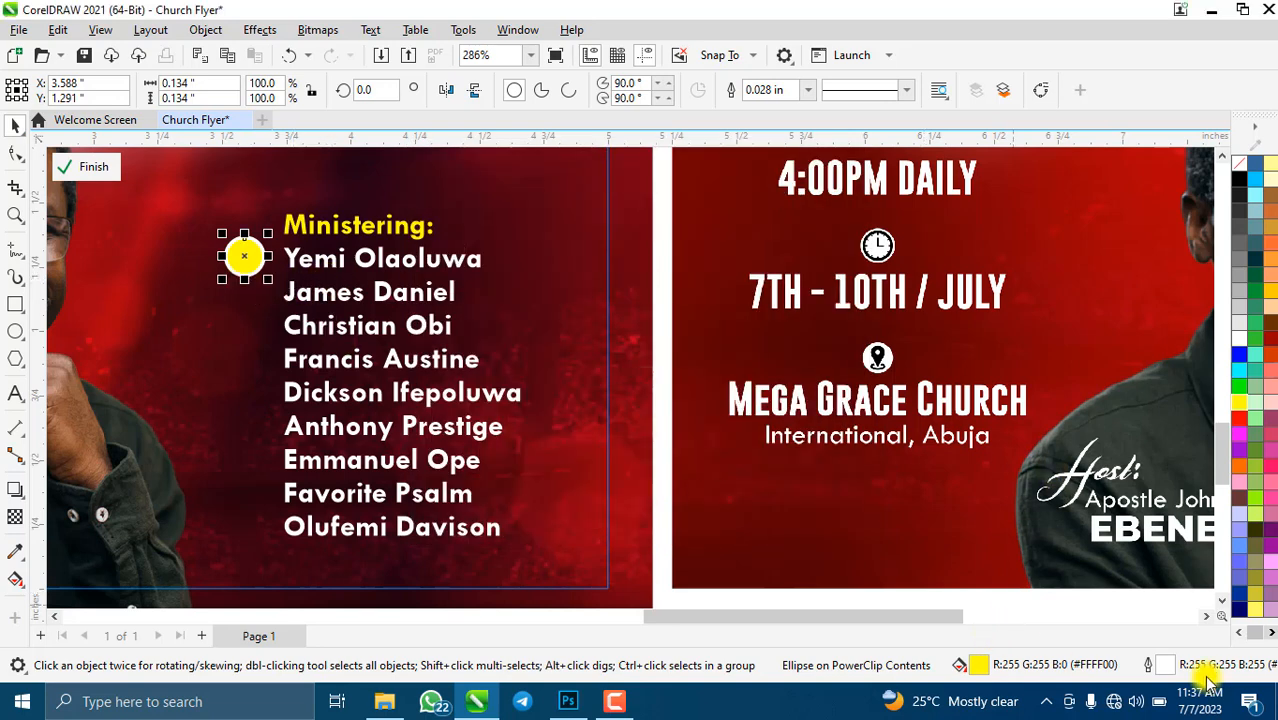
- Thin the circle's white outline to 0.016 in
double_click(1163, 665)
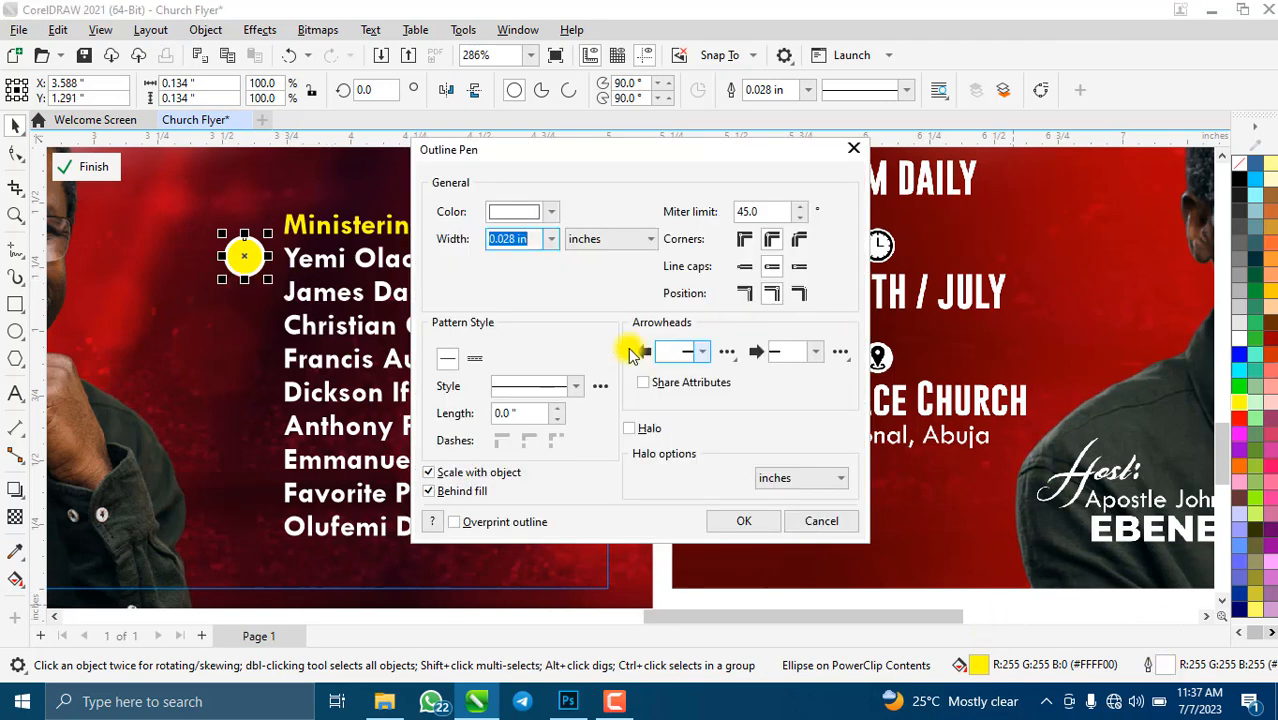
click(553, 240)
click(519, 329)
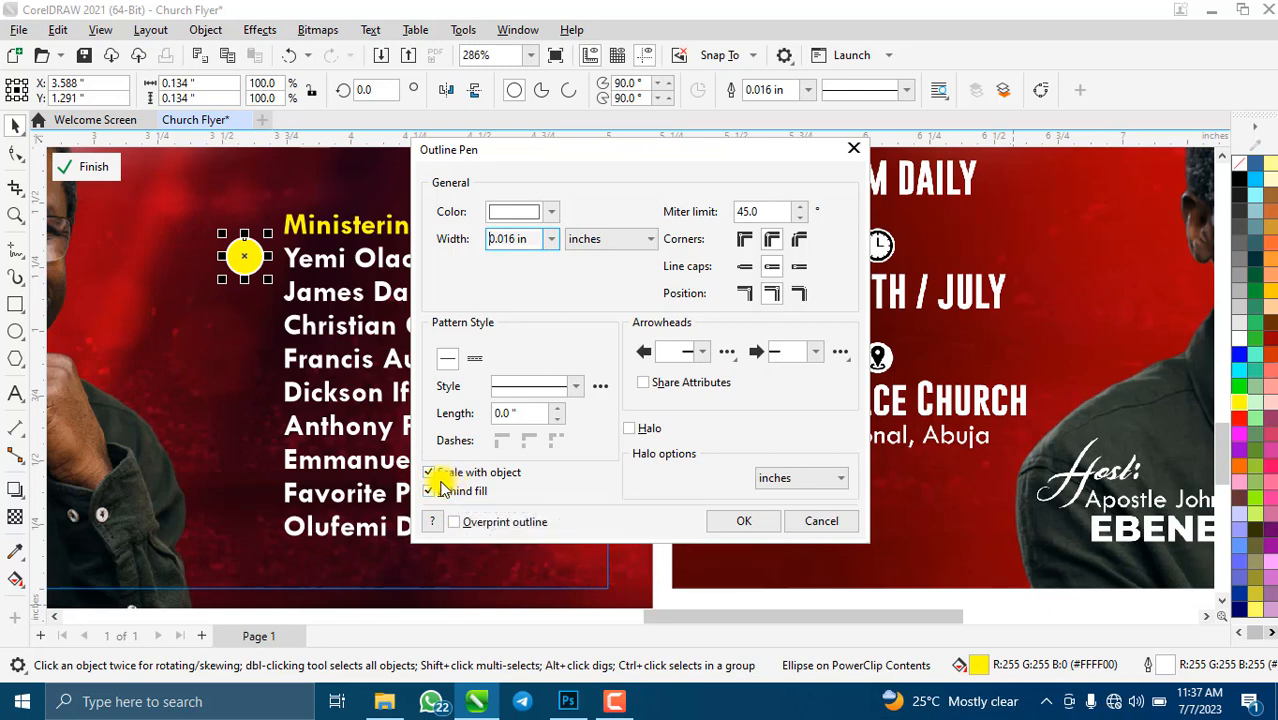
click(736, 522)
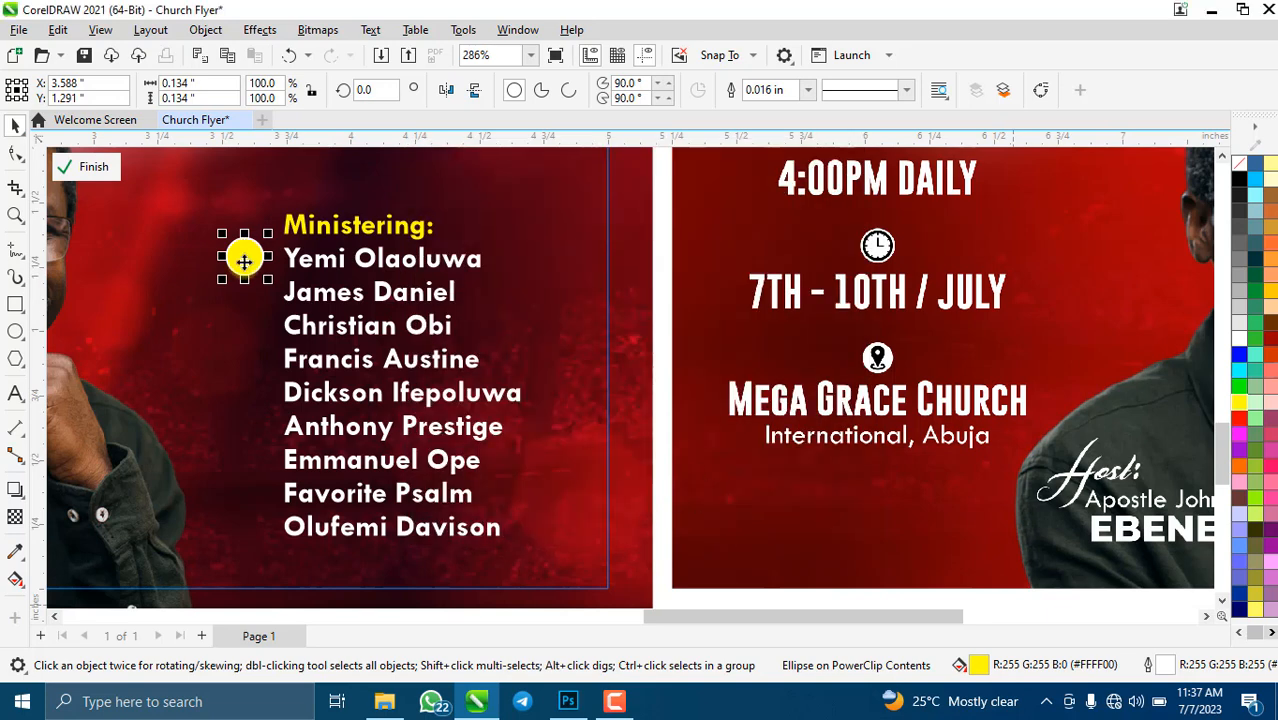
scroll(280, 285, up, 2)
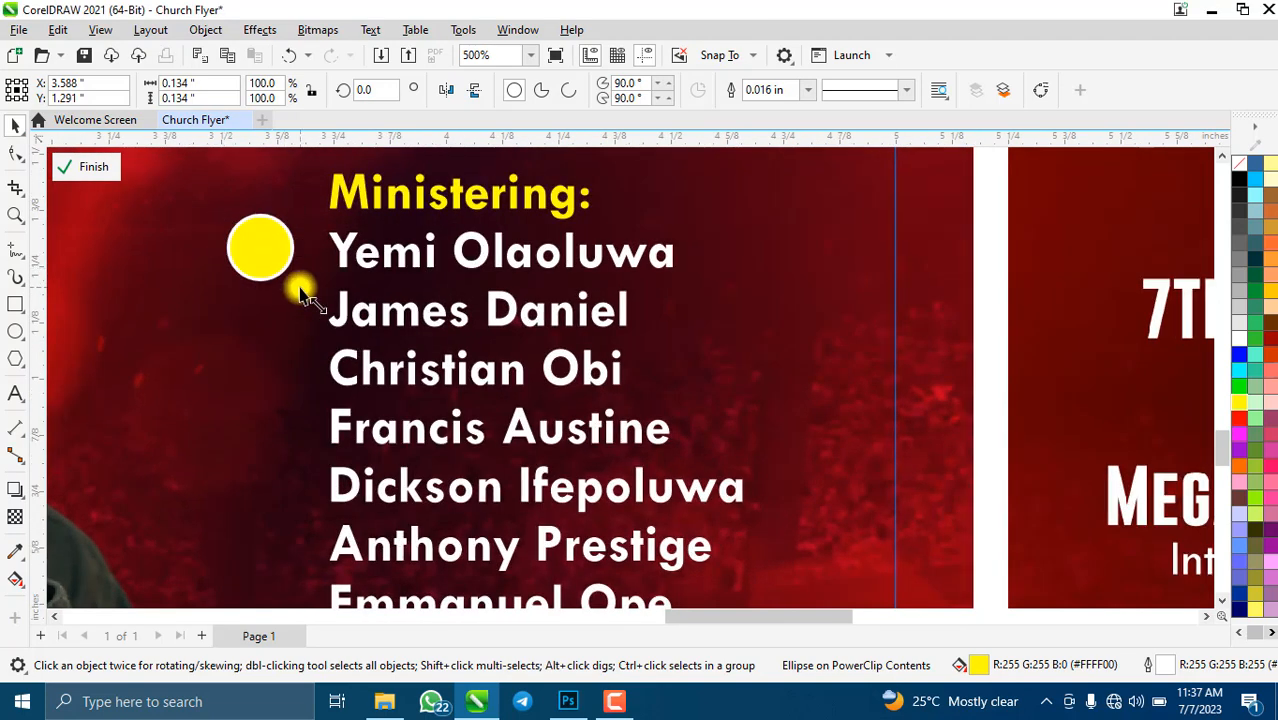
- Shrink the yellow bullet circle to about two-thirds size and type the number 1
mouse_move(300, 290)
mouse_down()
mouse_move(282, 262)
mouse_move(294, 274)
mouse_up()
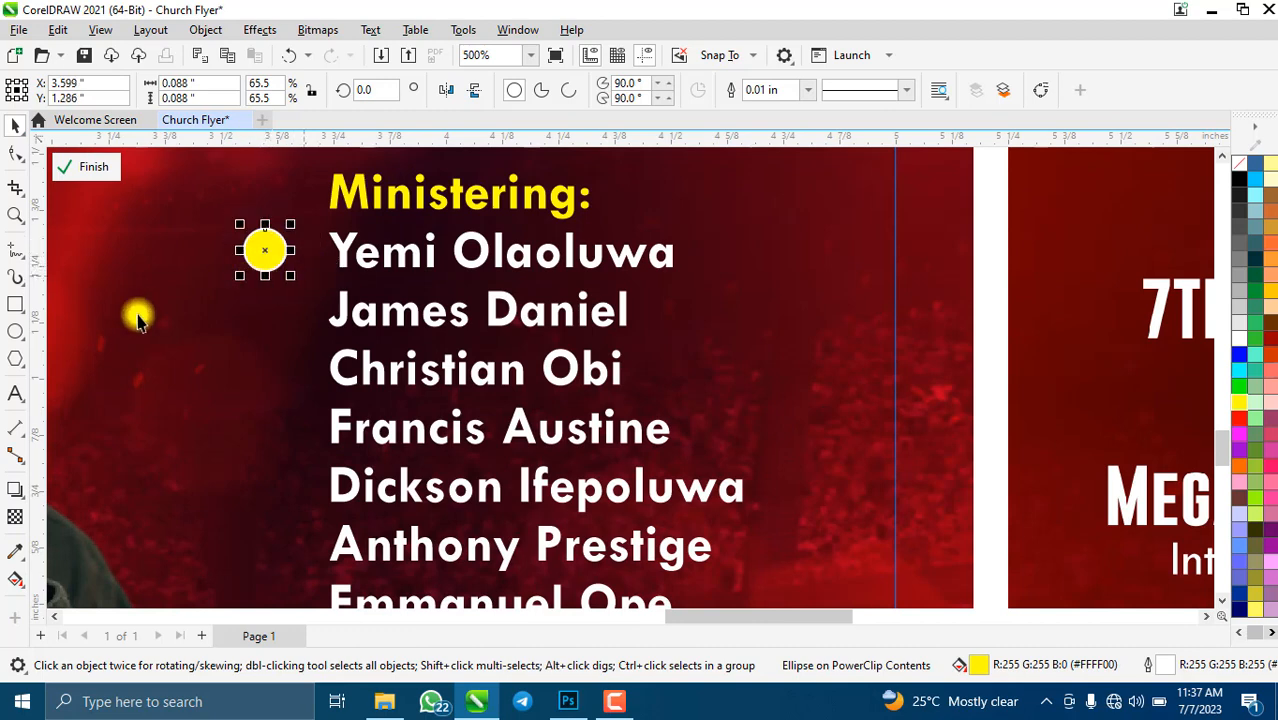
click(16, 397)
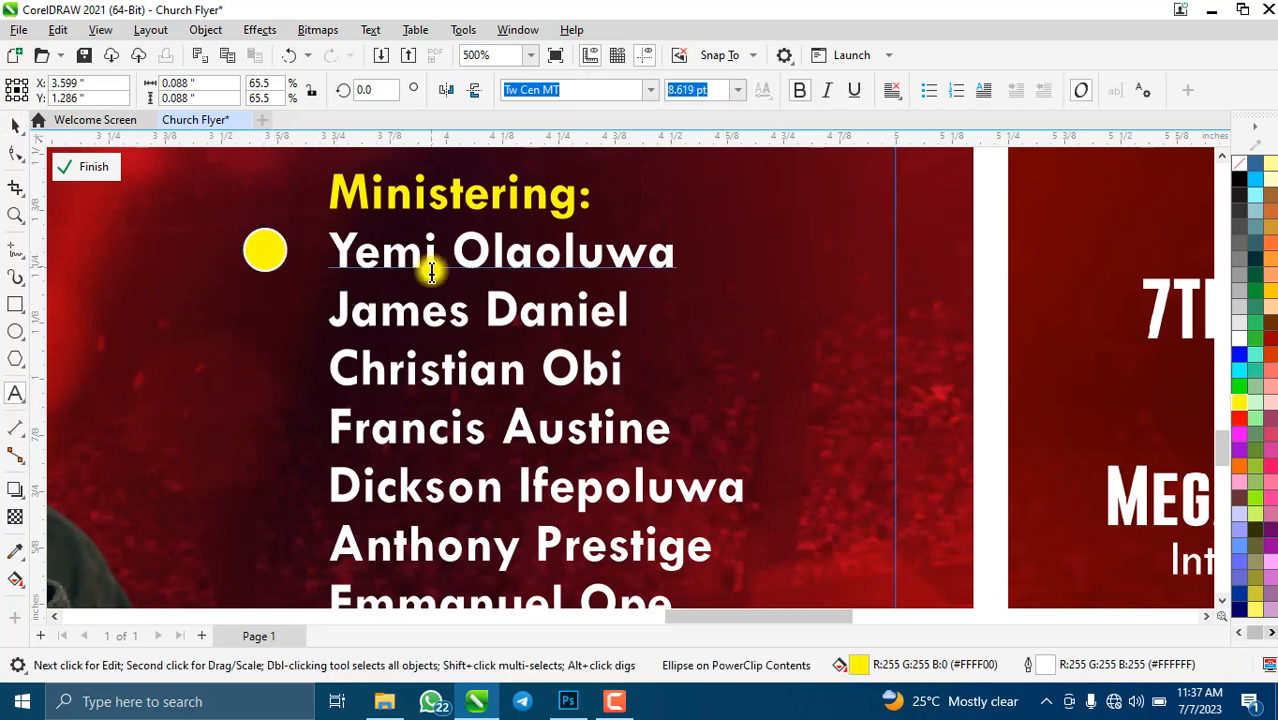
click(342, 274)
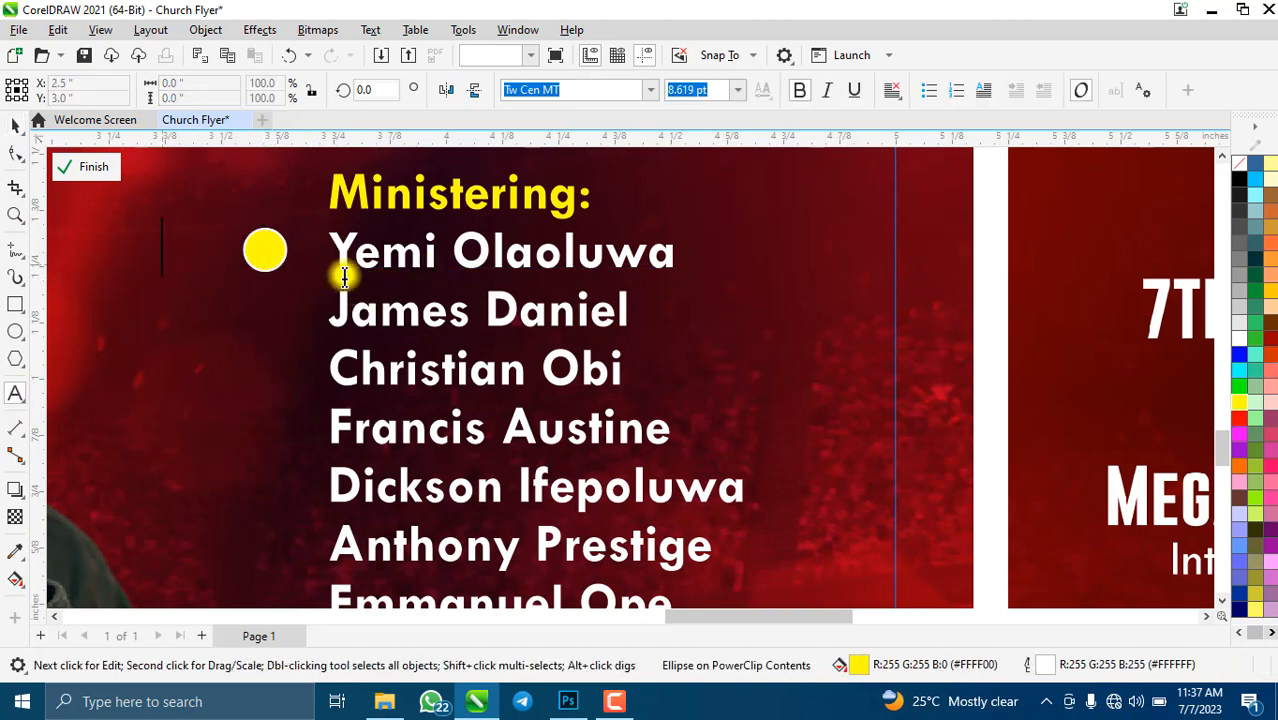
click(168, 250)
text(1)
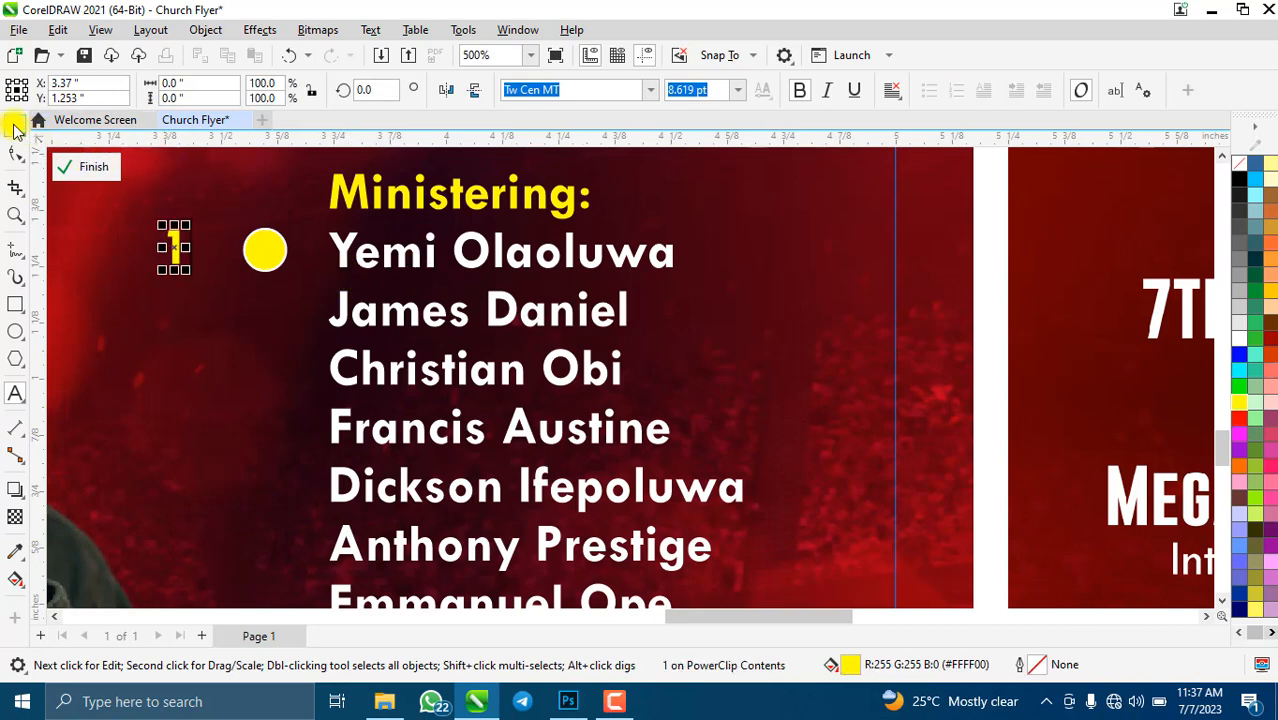
- Move the 1 onto the yellow circle, colour it black and size it to fill the circle
click(15, 124)
drag(174, 248, 269, 256)
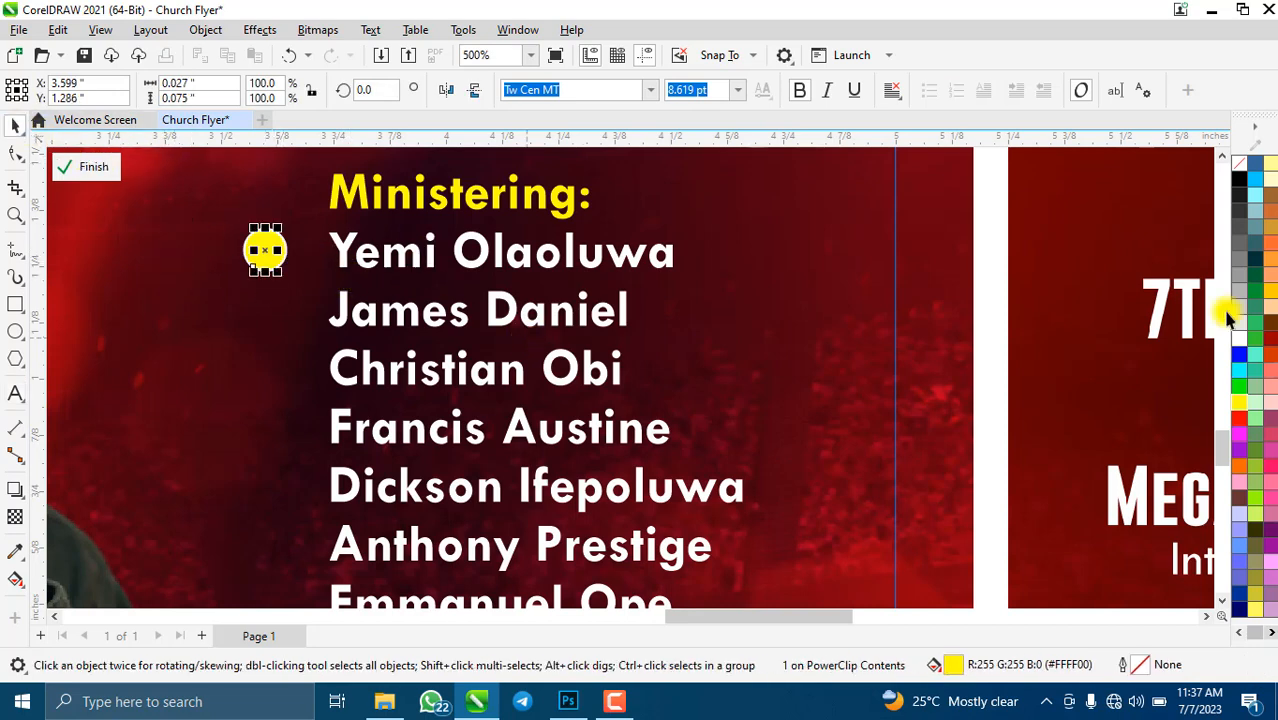
click(1241, 181)
scroll(270, 250, up, 2)
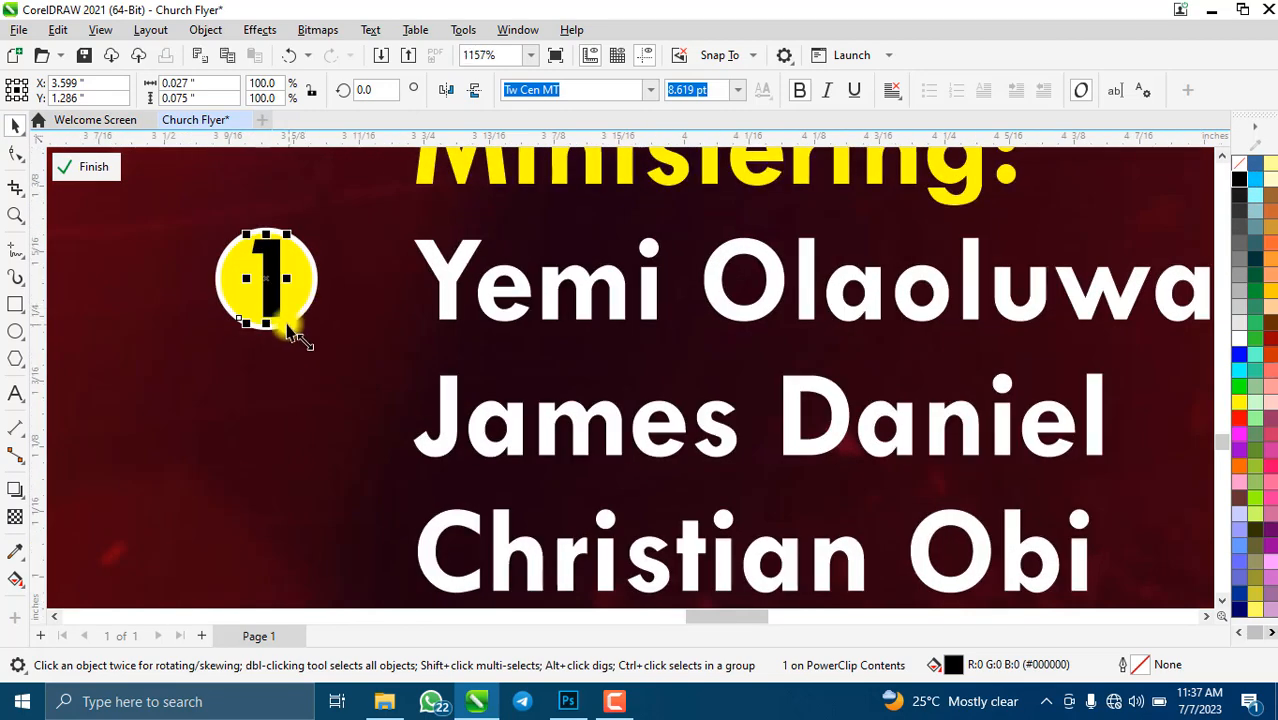
drag(287, 327, 276, 314)
scroll(254, 258, up, 2)
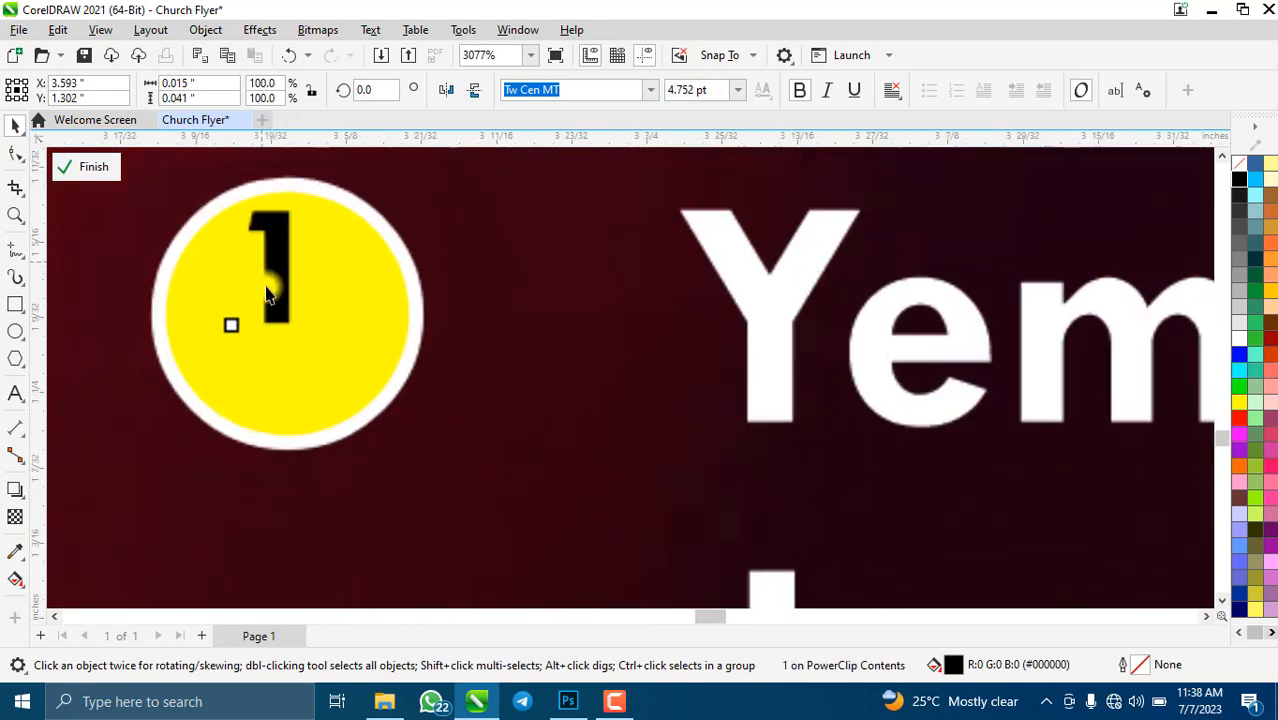
drag(312, 370, 314, 371)
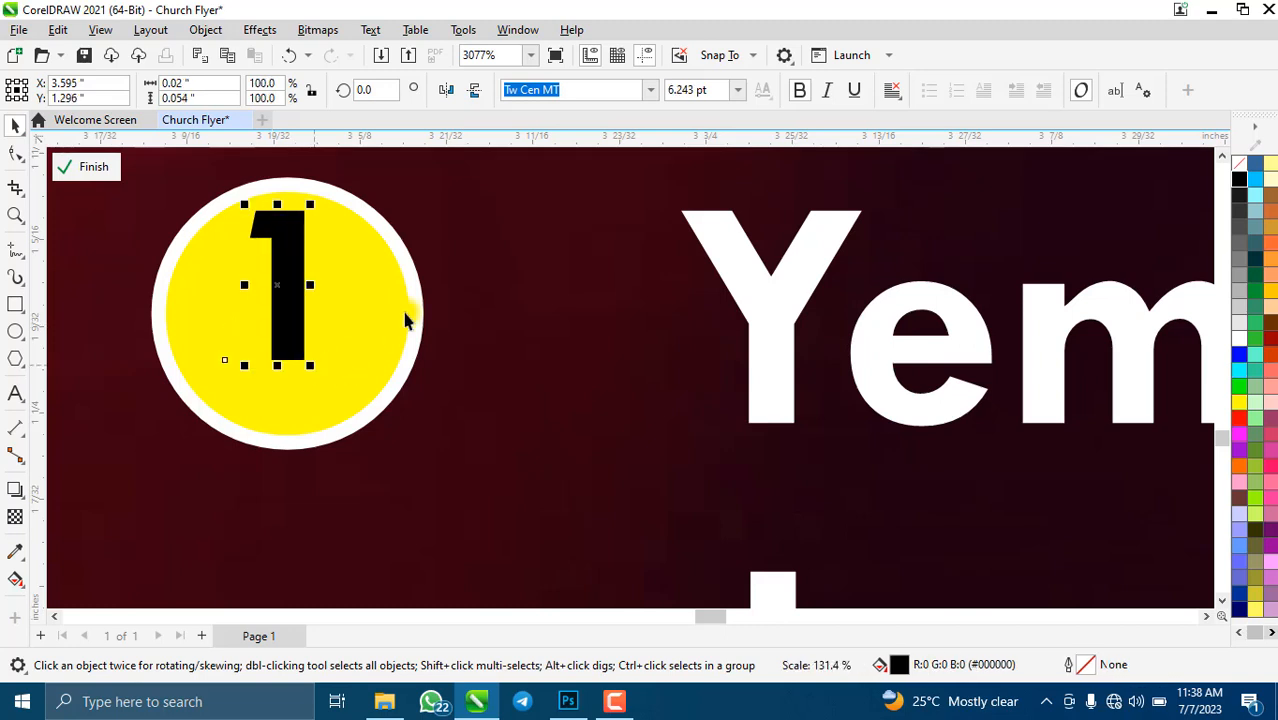
- Centre the 1 horizontally and vertically inside the yellow circle using C and E
click(502, 306)
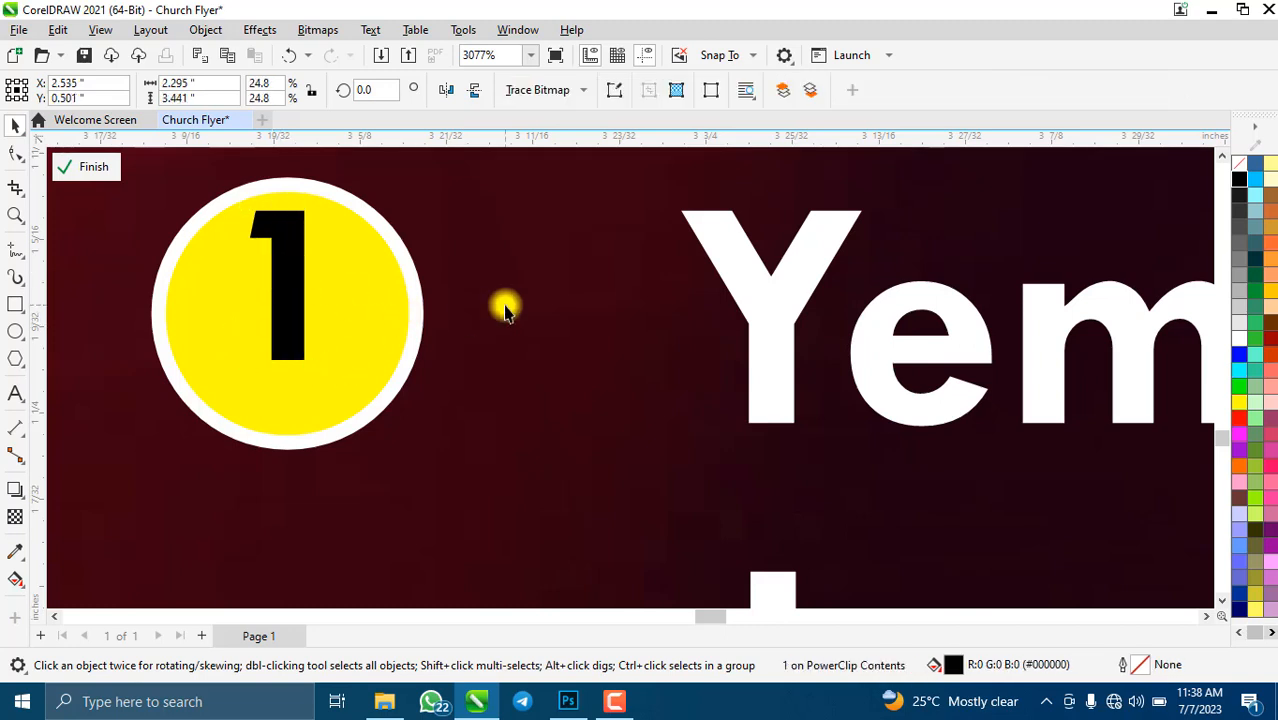
click(289, 273)
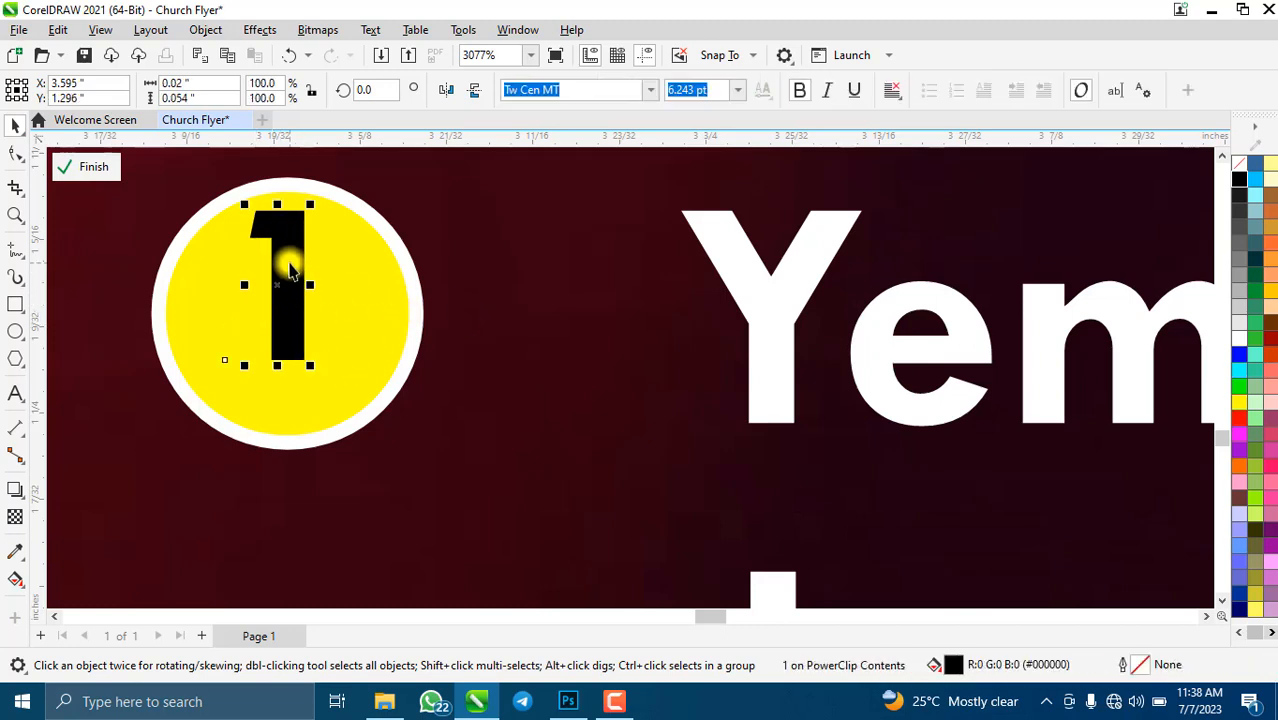
shift+click(386, 284)
key(c)
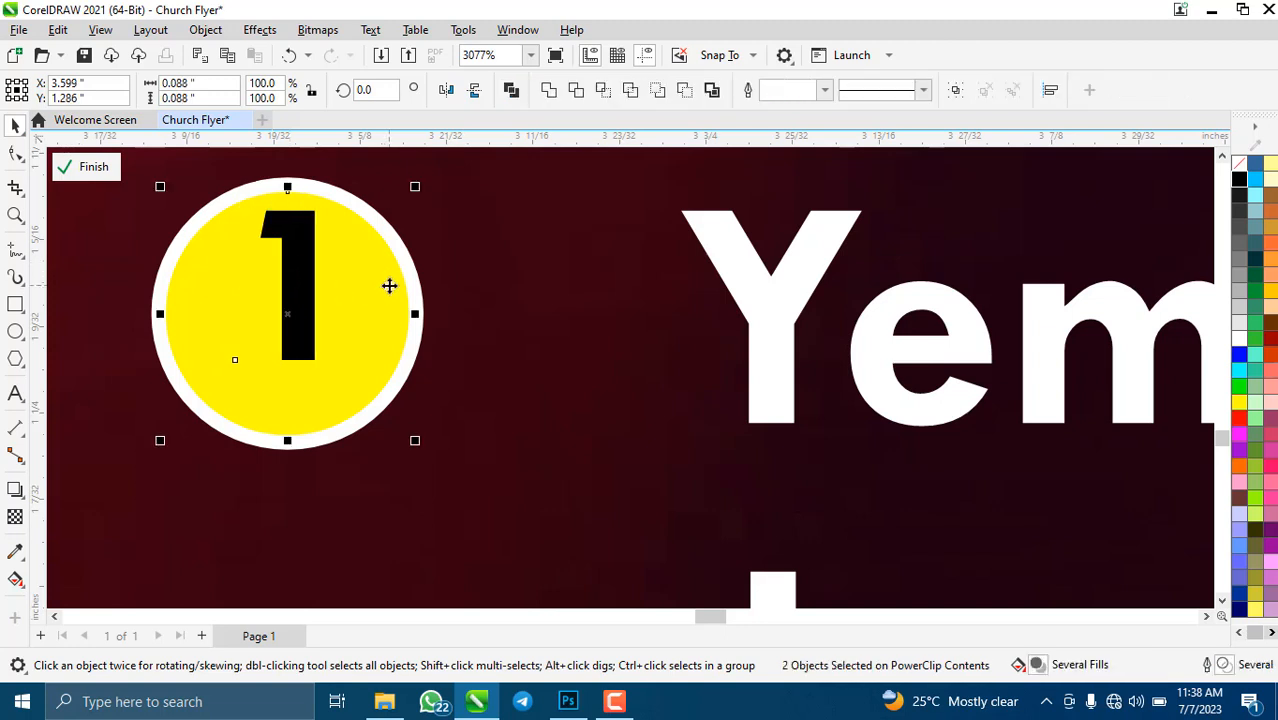
key(e)
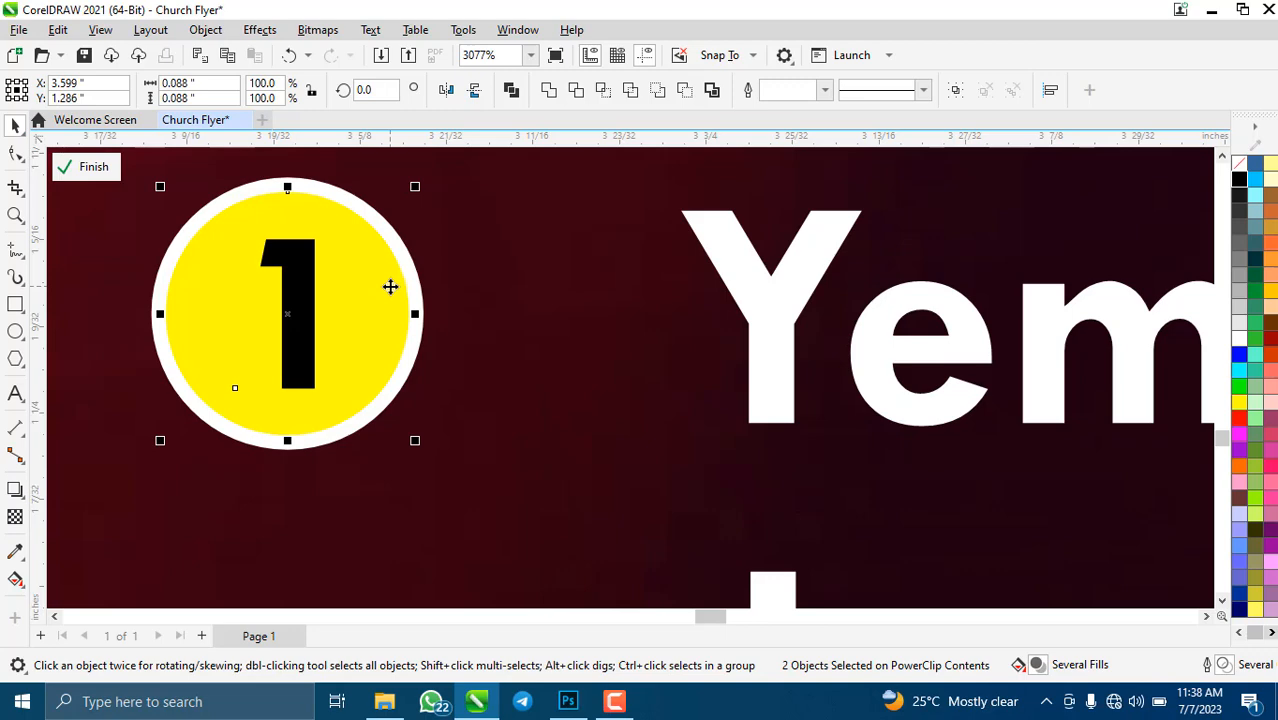
scroll(380, 337, down, 5)
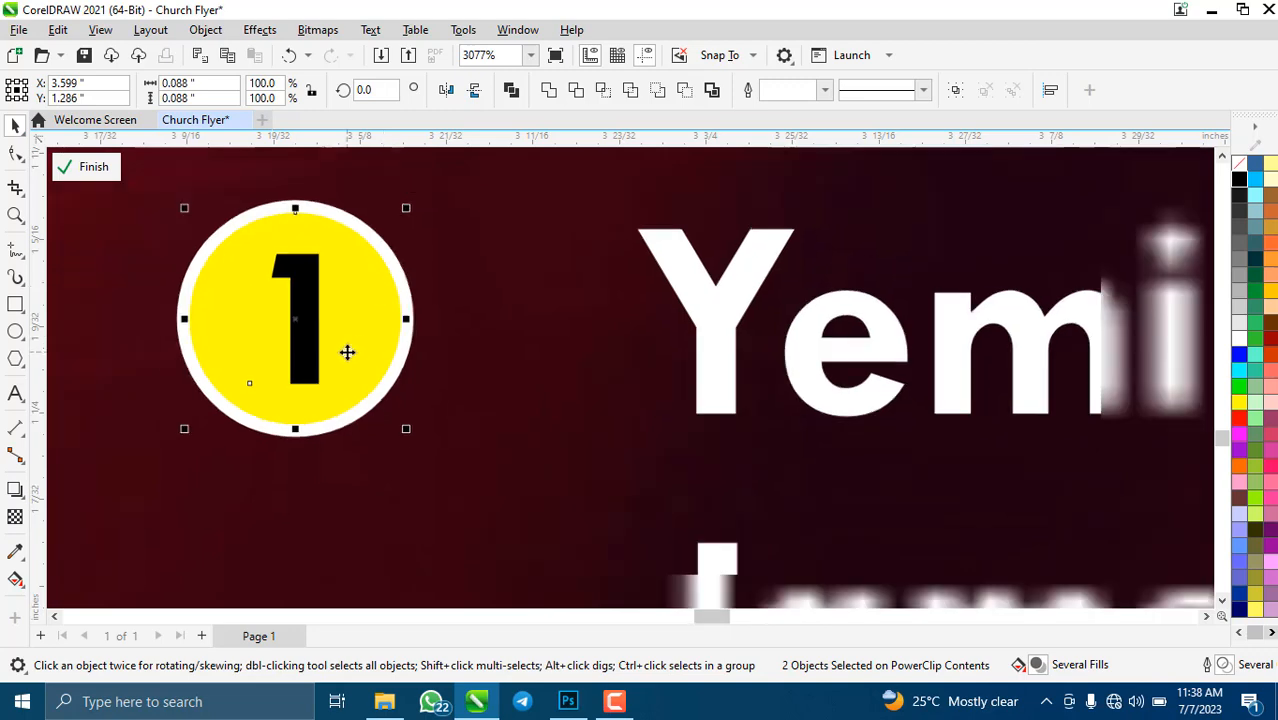
scroll(398, 396, down, 5)
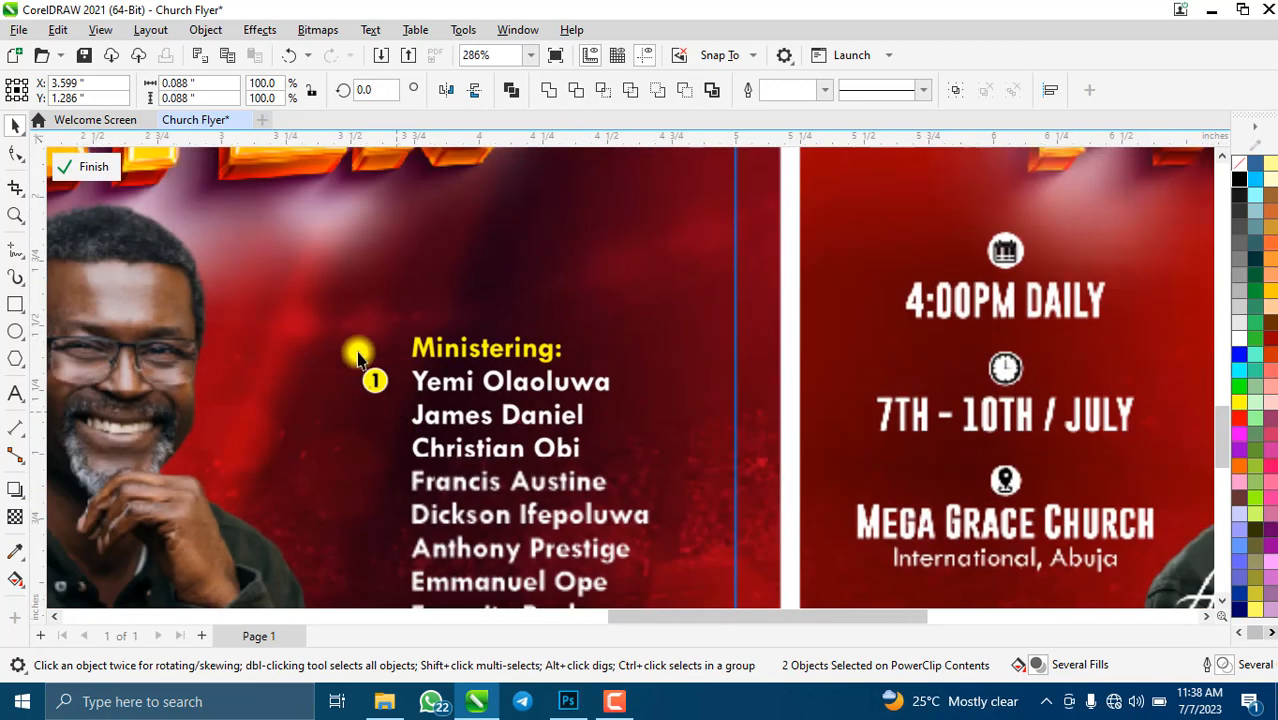
click(90, 168)
key(shift+F4)
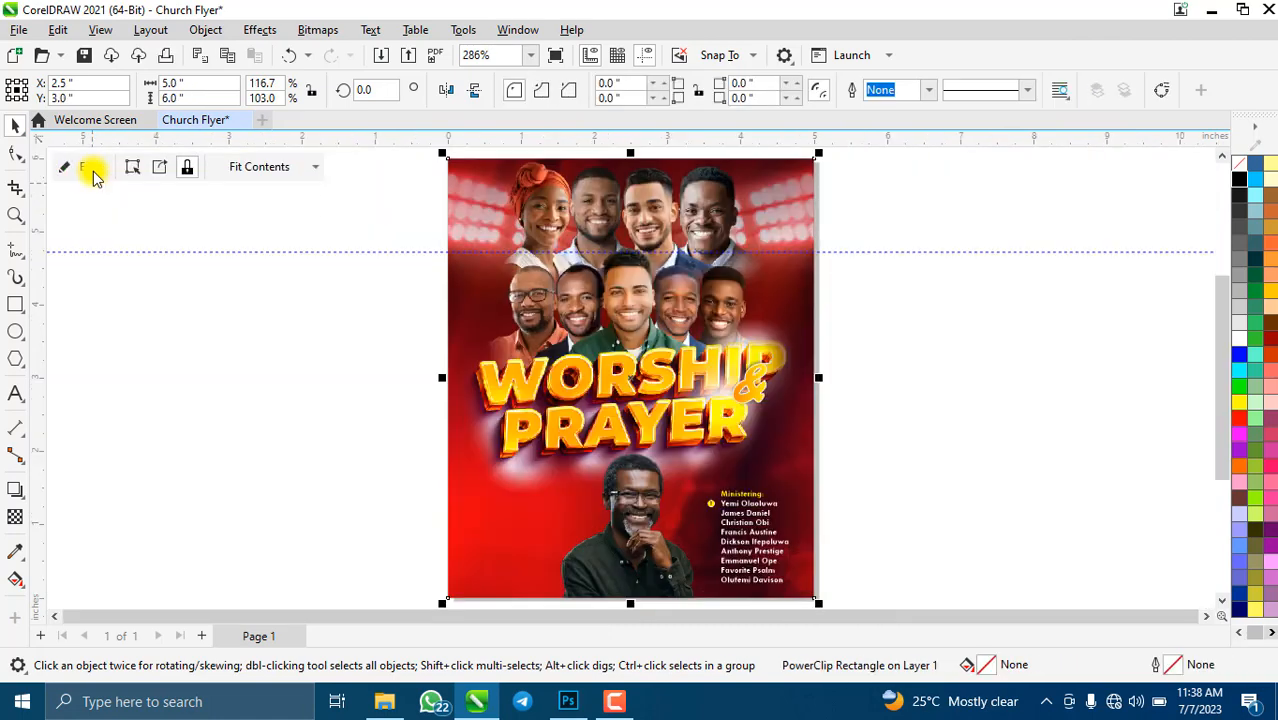
click(88, 170)
click(710, 503)
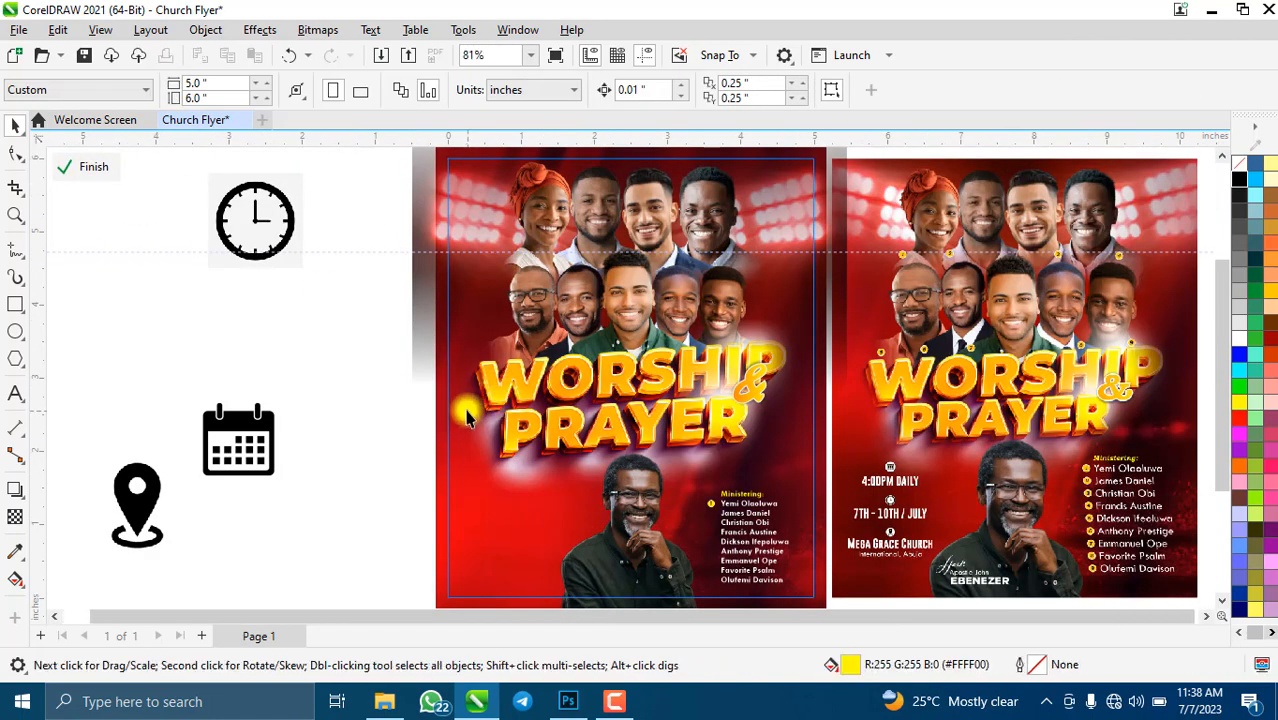
scroll(584, 533, down, 3)
scroll(624, 490, up, 5)
scroll(630, 490, down, 1)
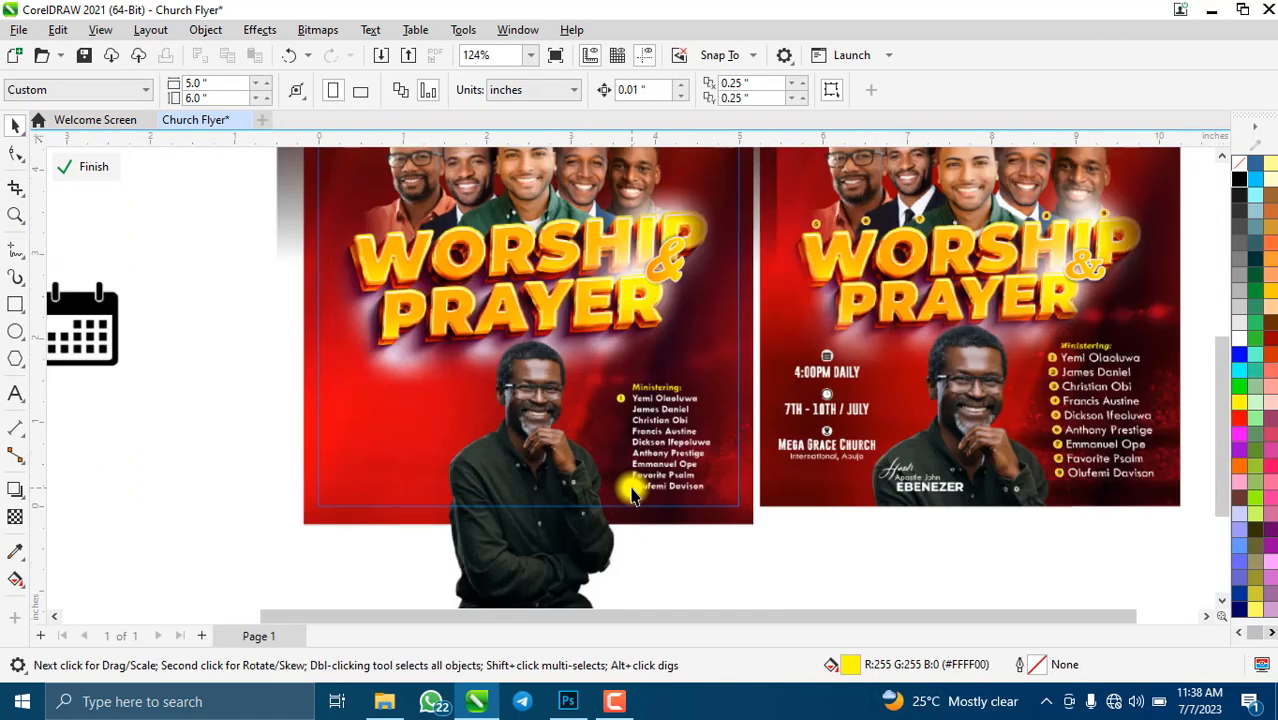
scroll(685, 482, up, 4)
scroll(618, 332, up, 7)
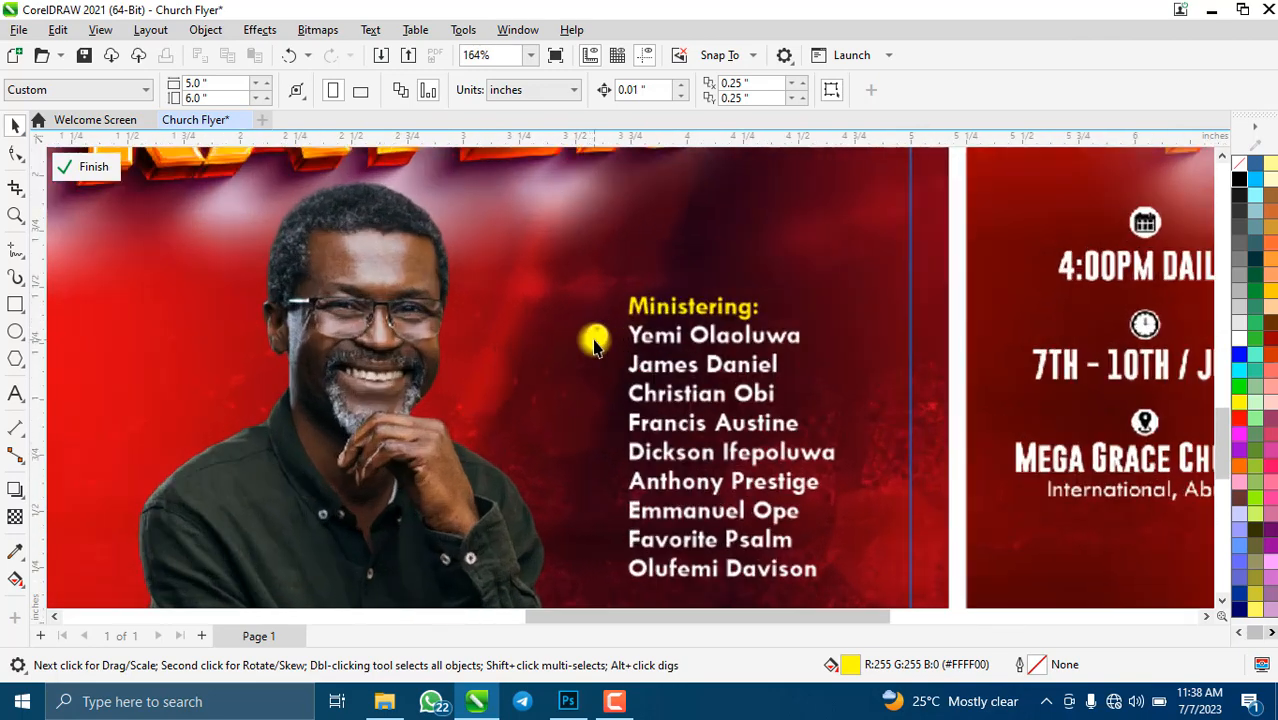
scroll(597, 337, up, 5)
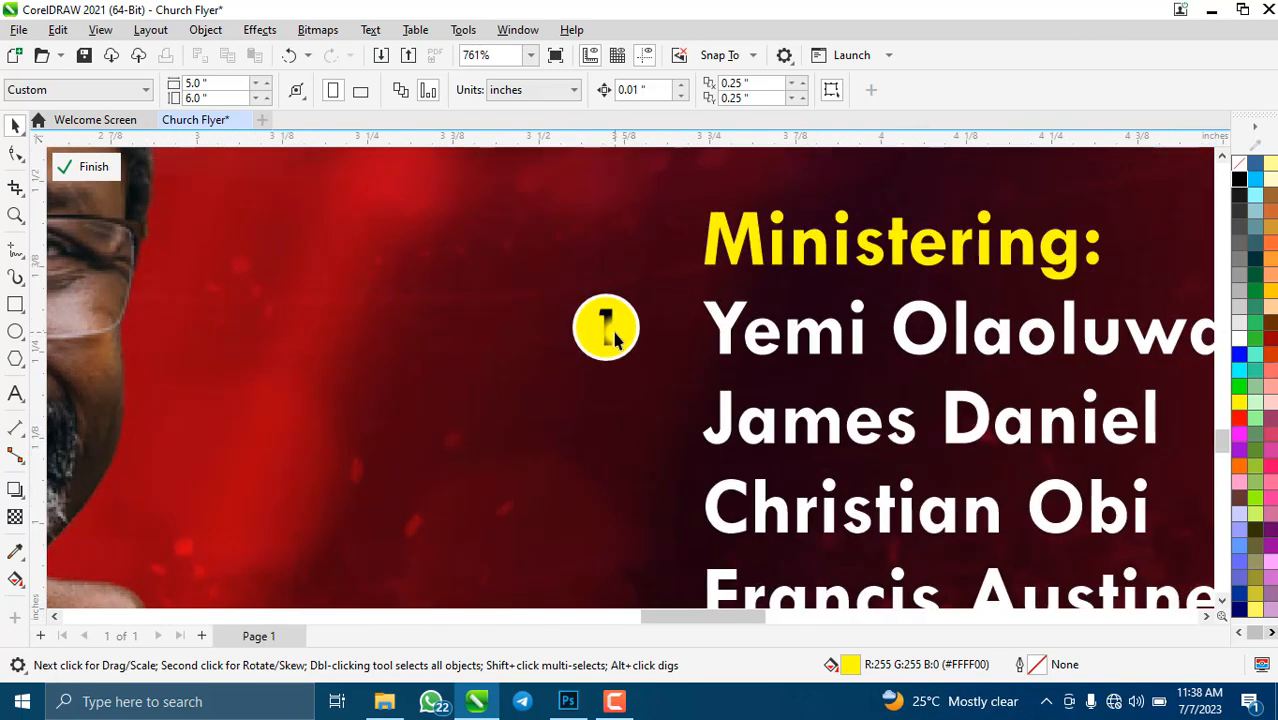
click(718, 320)
scroll(640, 392, down, 4)
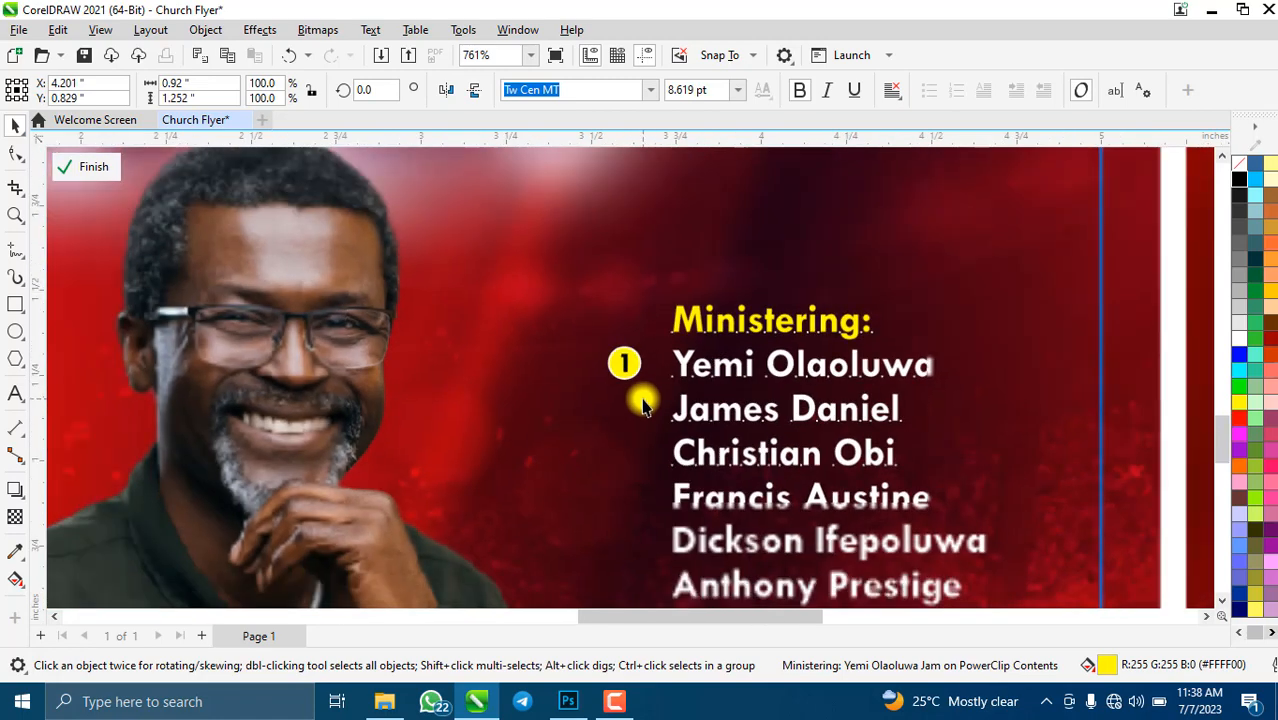
scroll(727, 560, down, 10)
scroll(765, 499, up, 4)
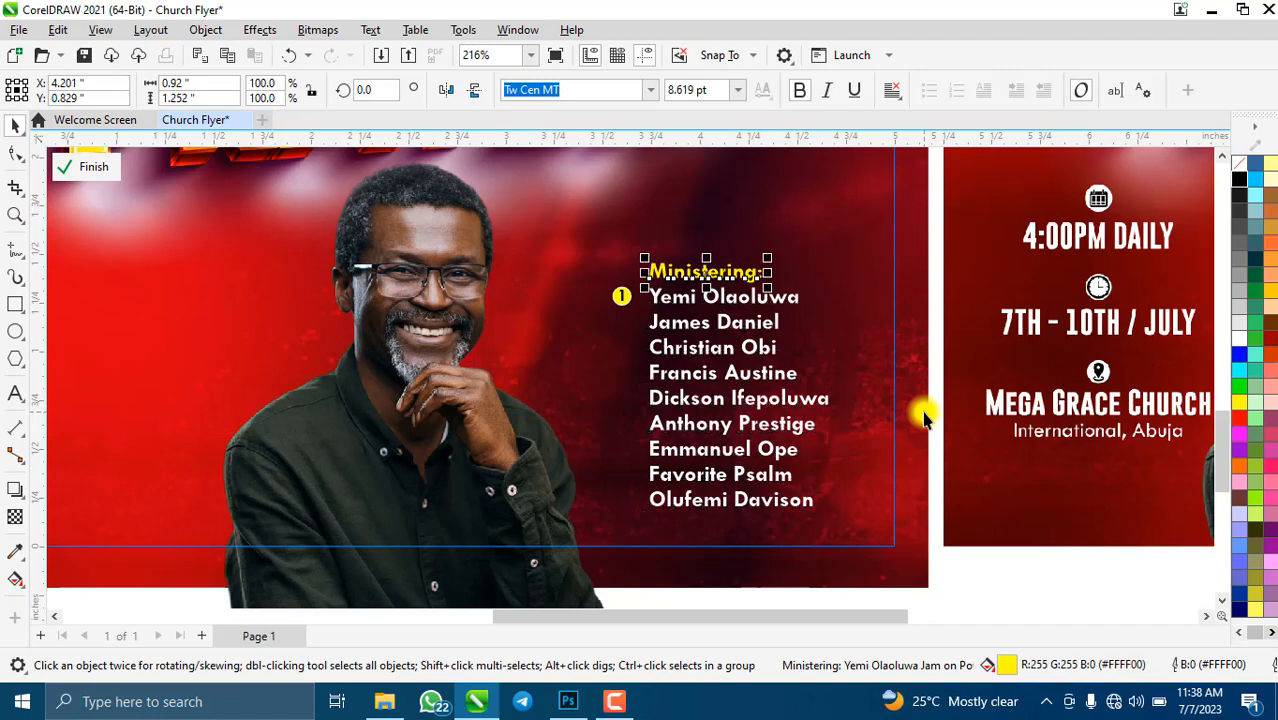
- Group the number 1 with its yellow circle
click(748, 284)
click(735, 298)
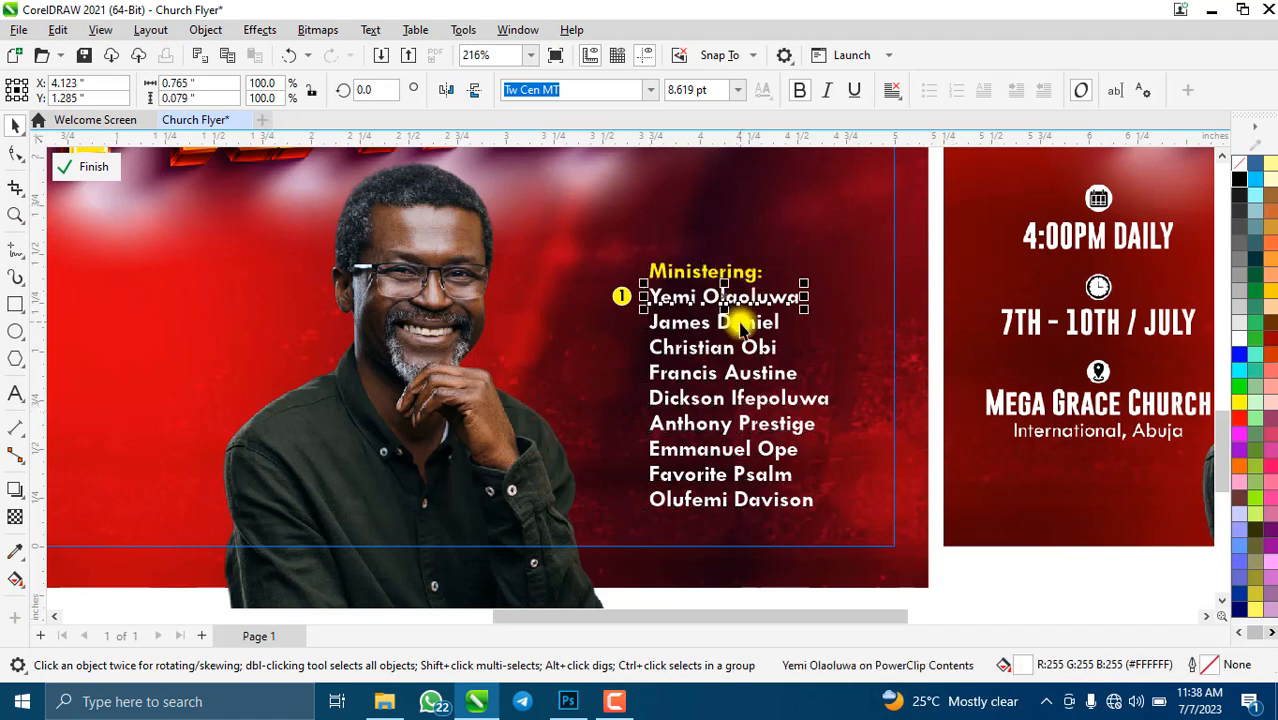
click(743, 328)
click(748, 347)
scroll(622, 294, up, 3)
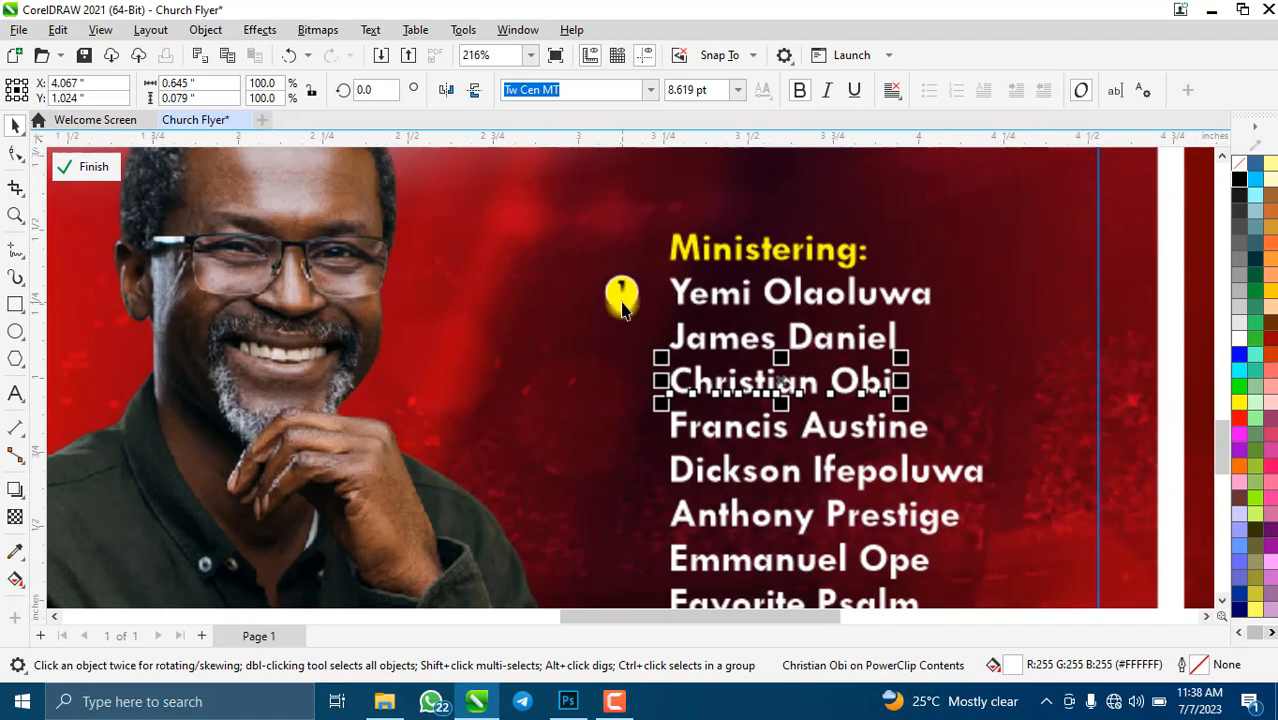
click(626, 295)
shift+click(650, 287)
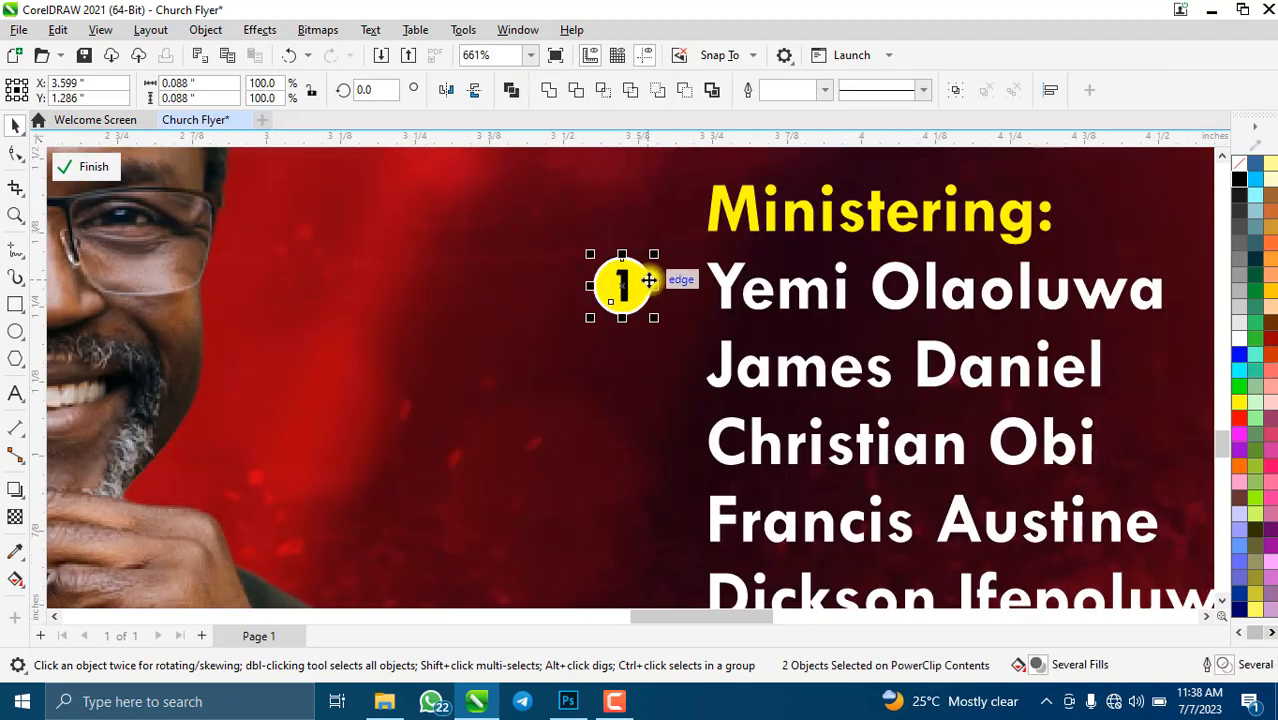
key(ctrl+g)
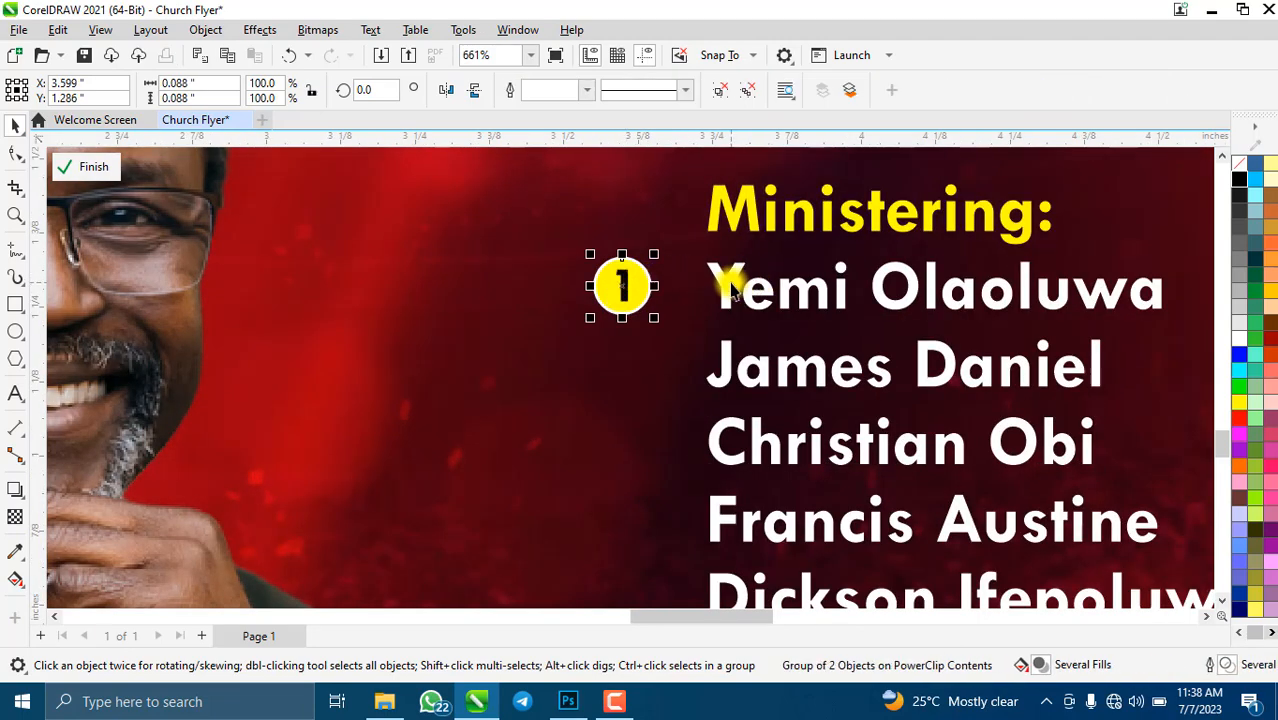
- Drag a copy of the numbered bullet down beside the second minister's name
shift+click(731, 284)
key(c)
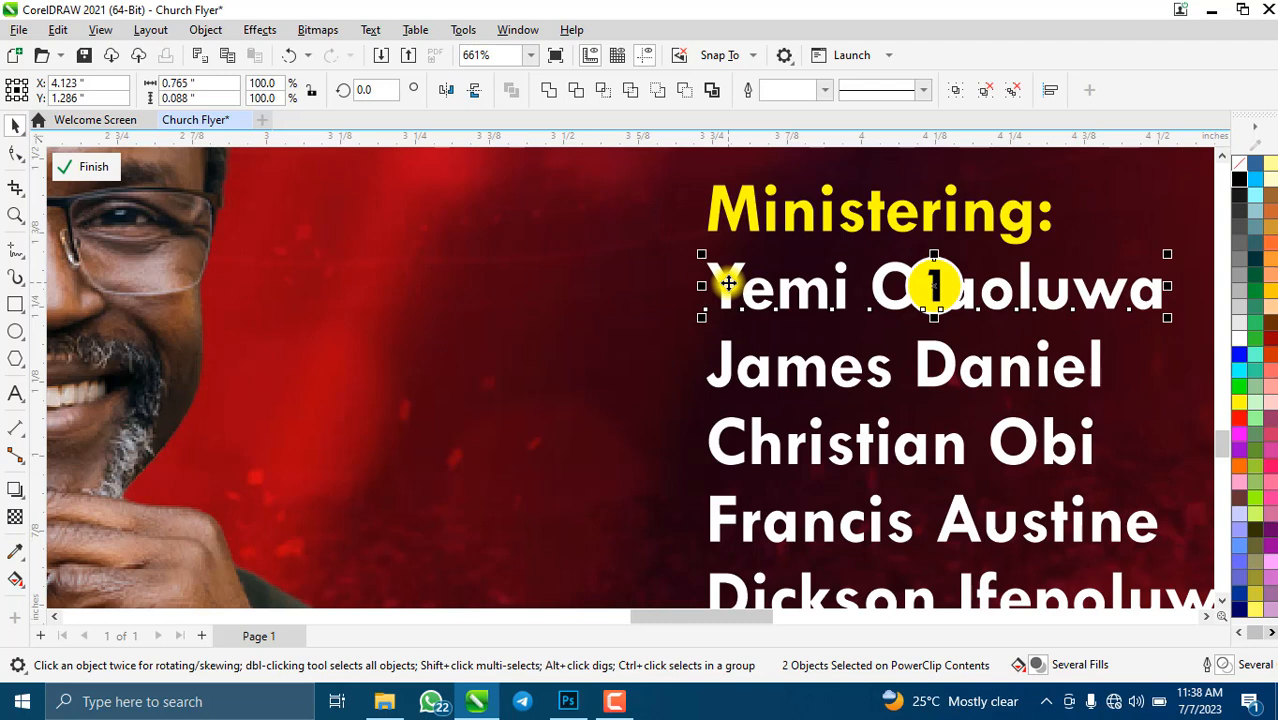
key(ctrl+z)
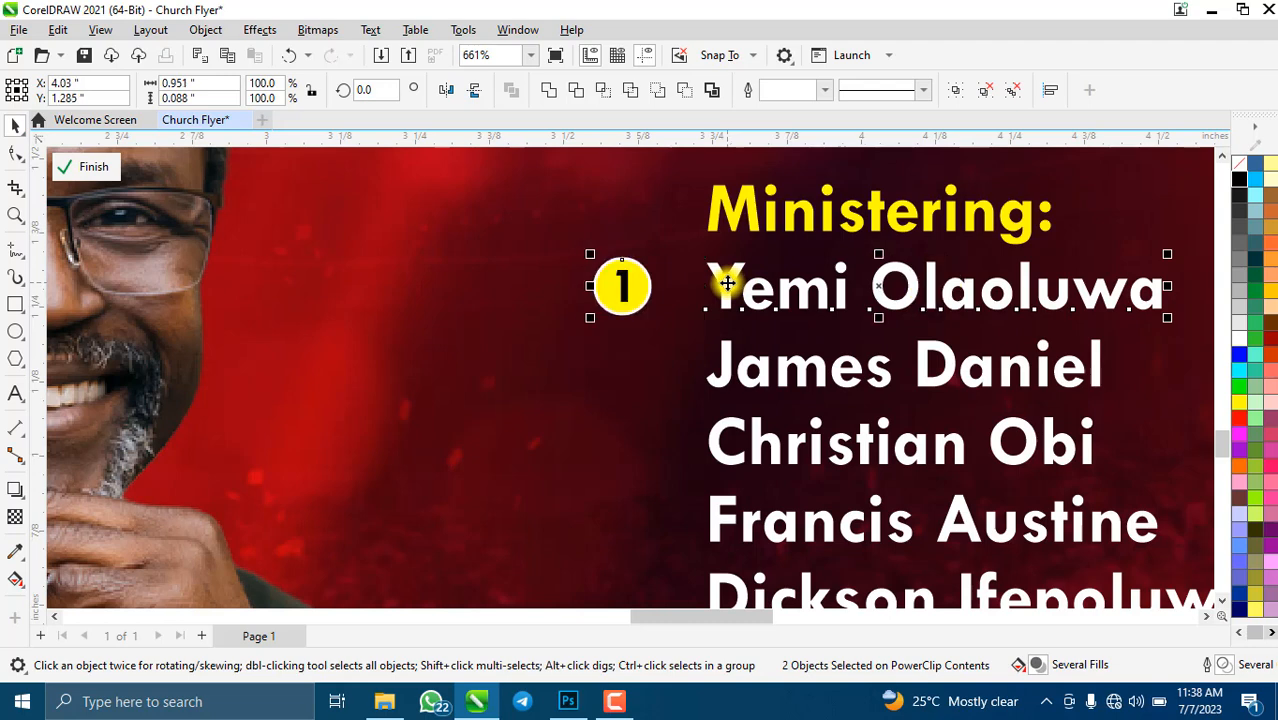
click(597, 355)
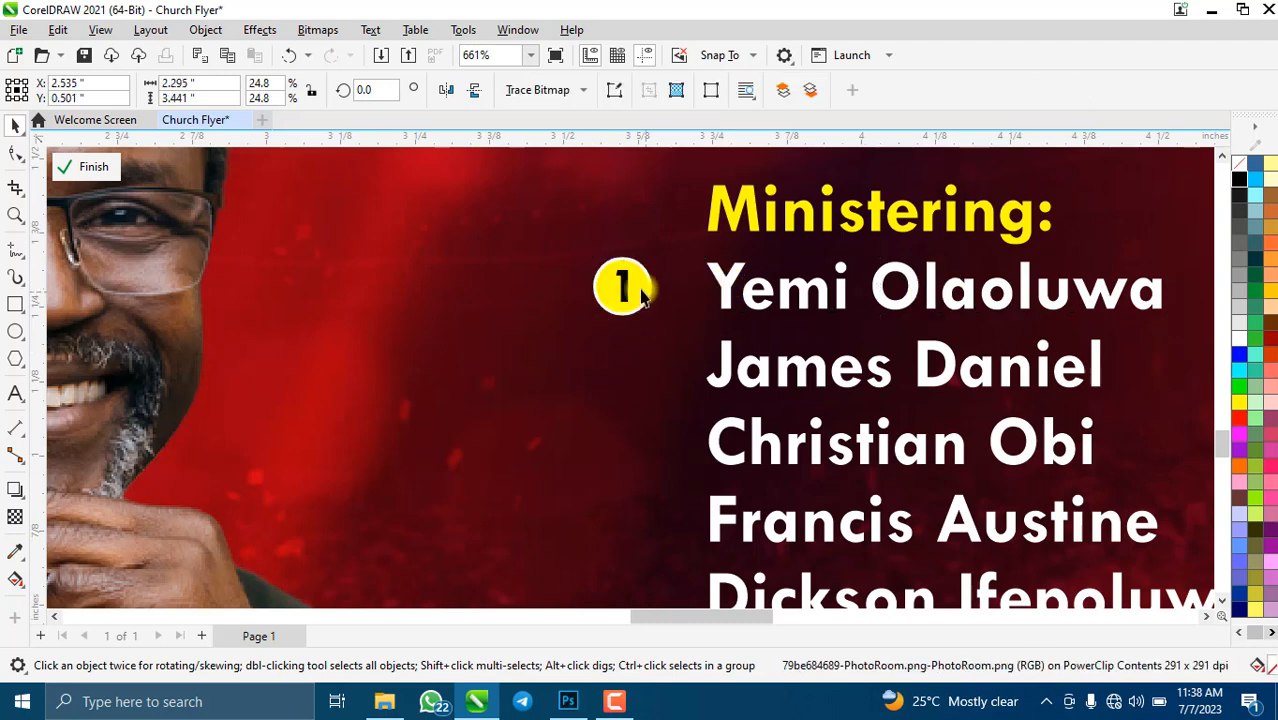
click(628, 290)
drag(630, 290, 625, 394)
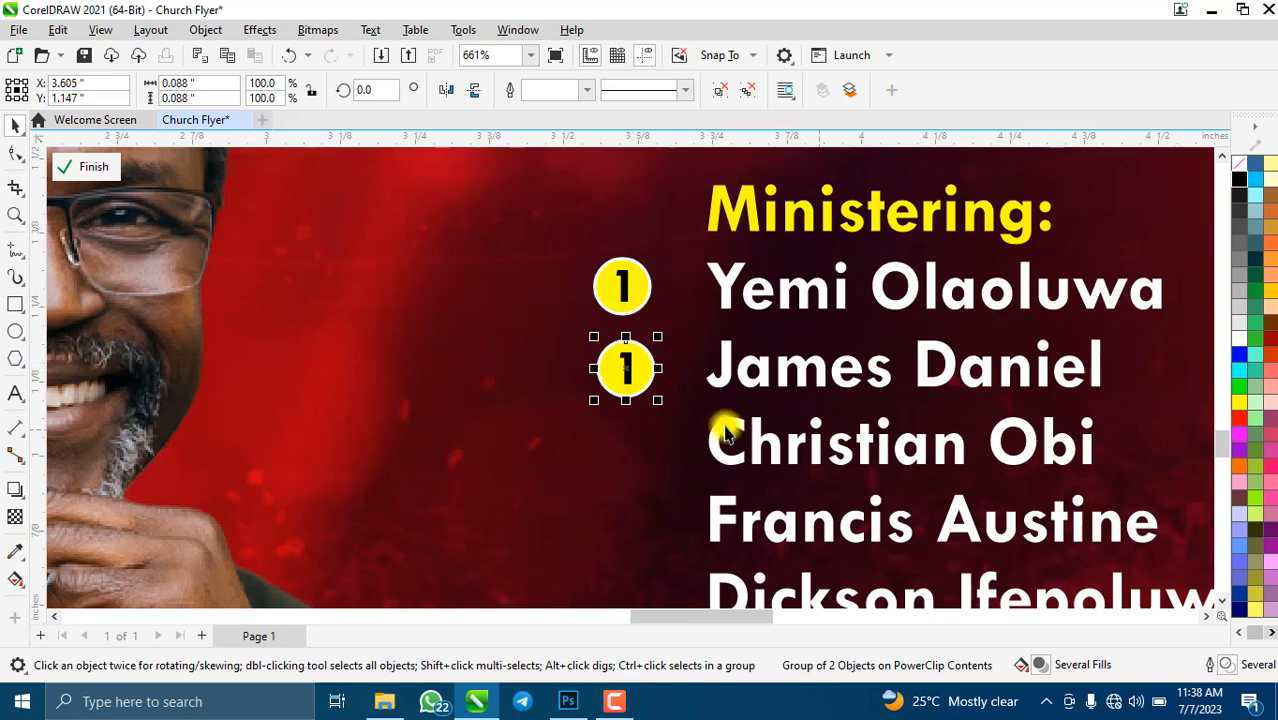
- Change the copied bullet's number from 1 to 2 and select it with the second name
click(13, 393)
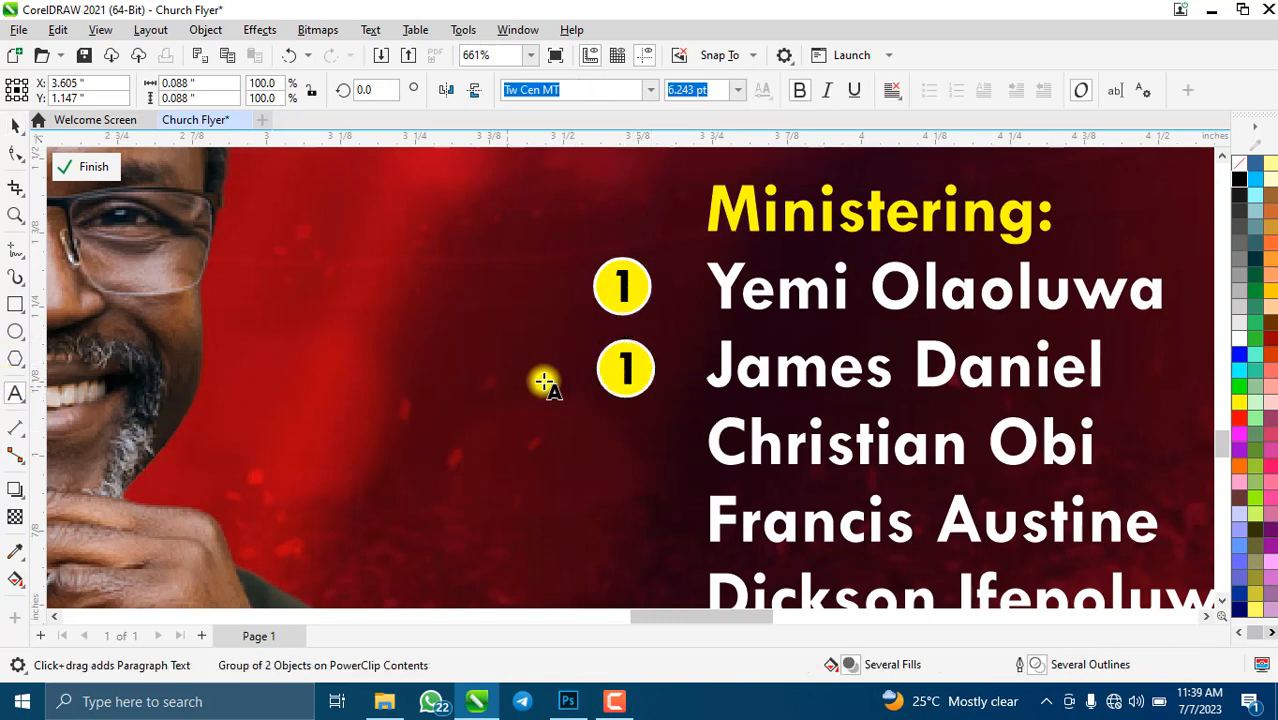
click(624, 362)
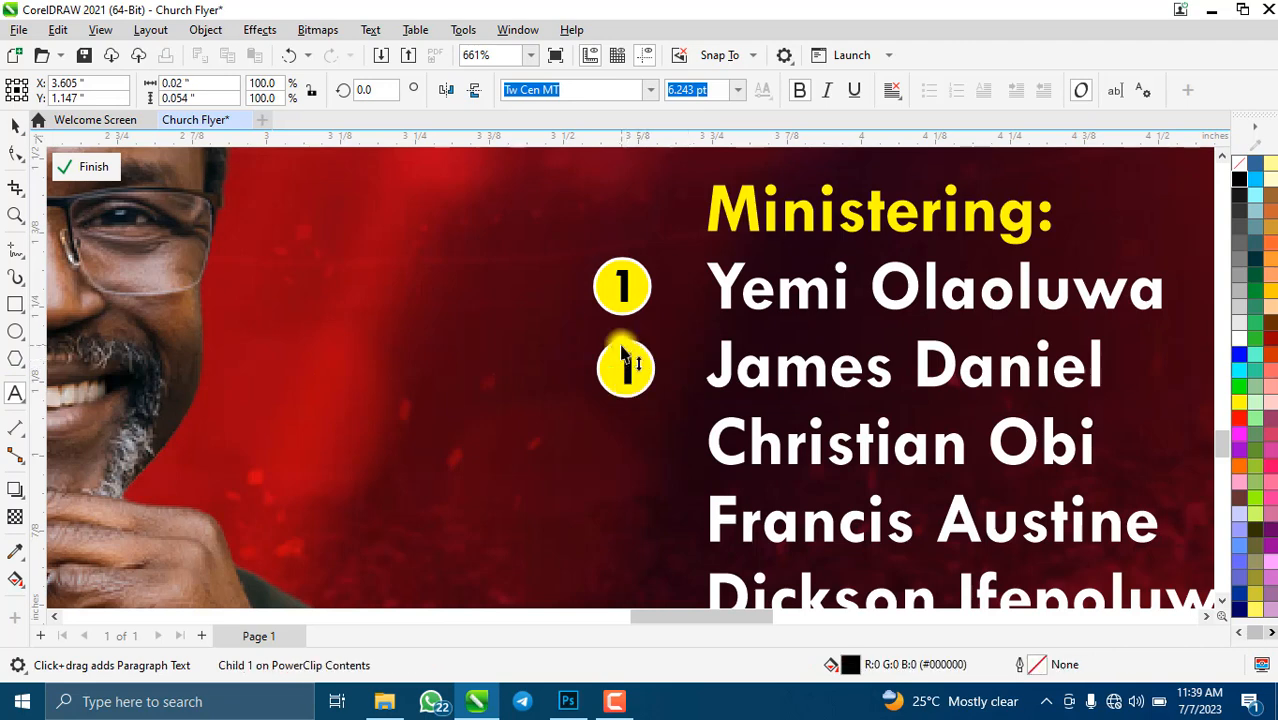
key(BackSpace)
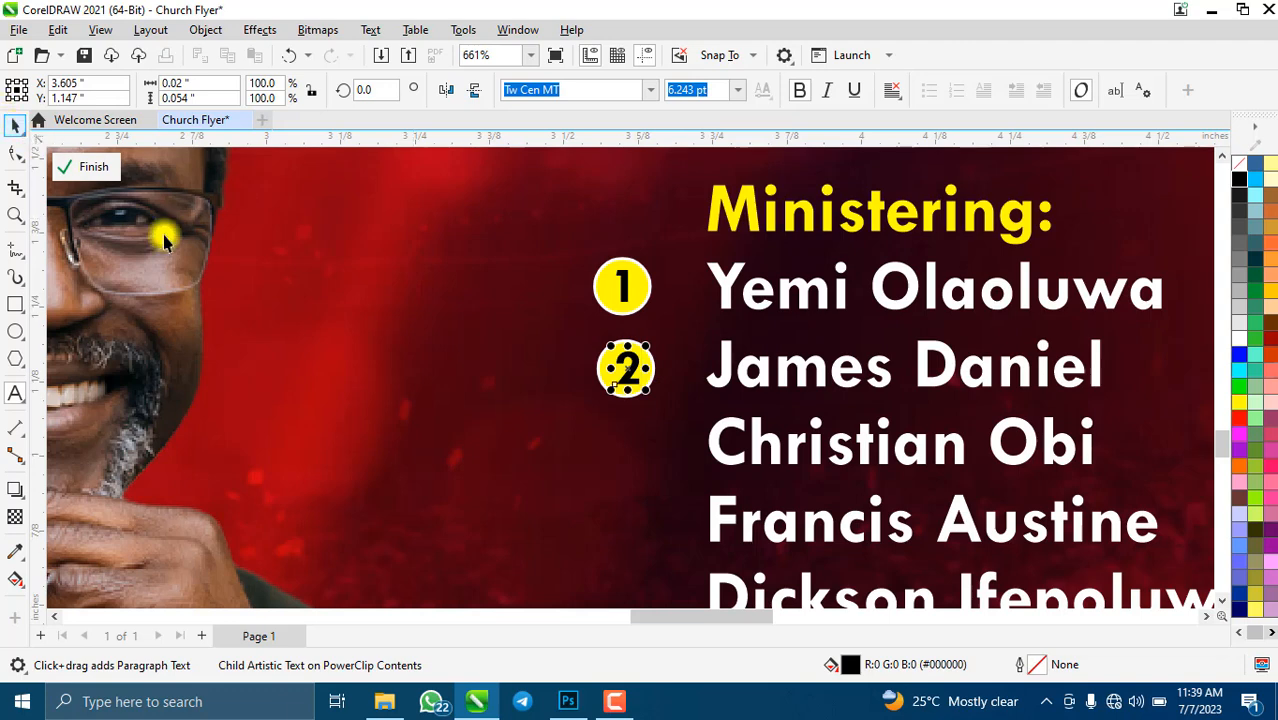
key(ctrl+space)
click(617, 385)
click(620, 380)
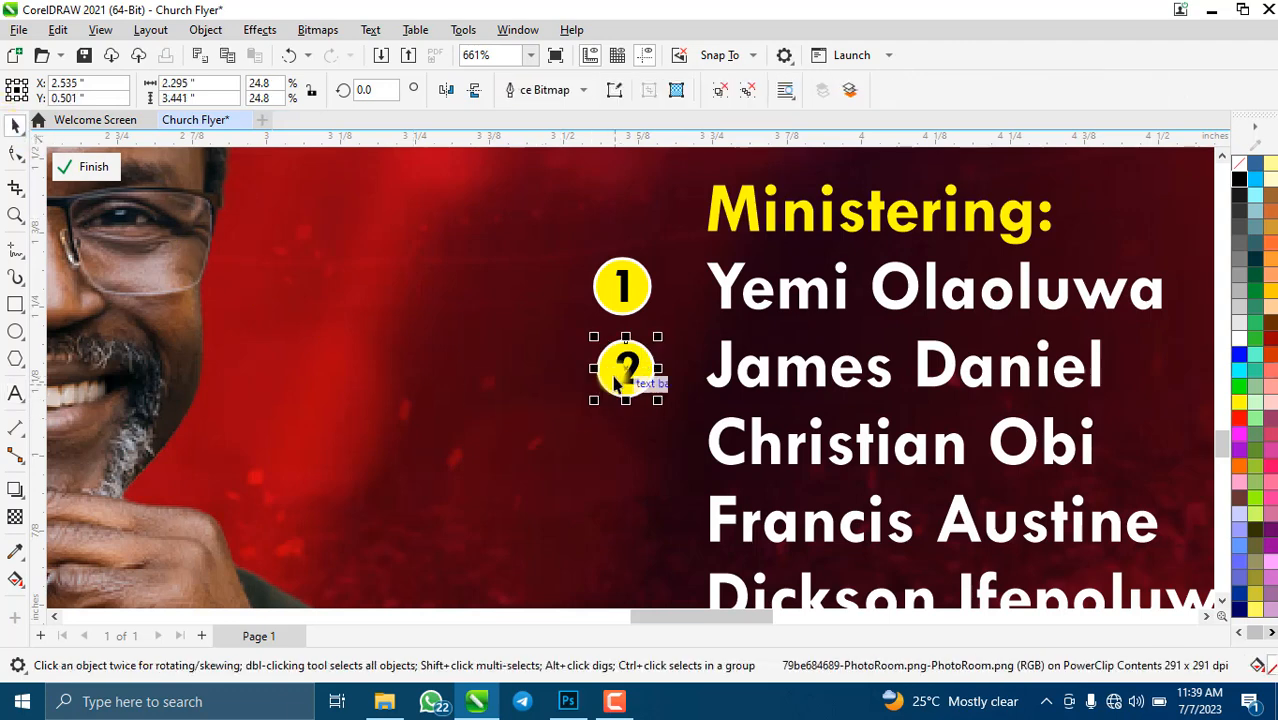
shift+click(728, 357)
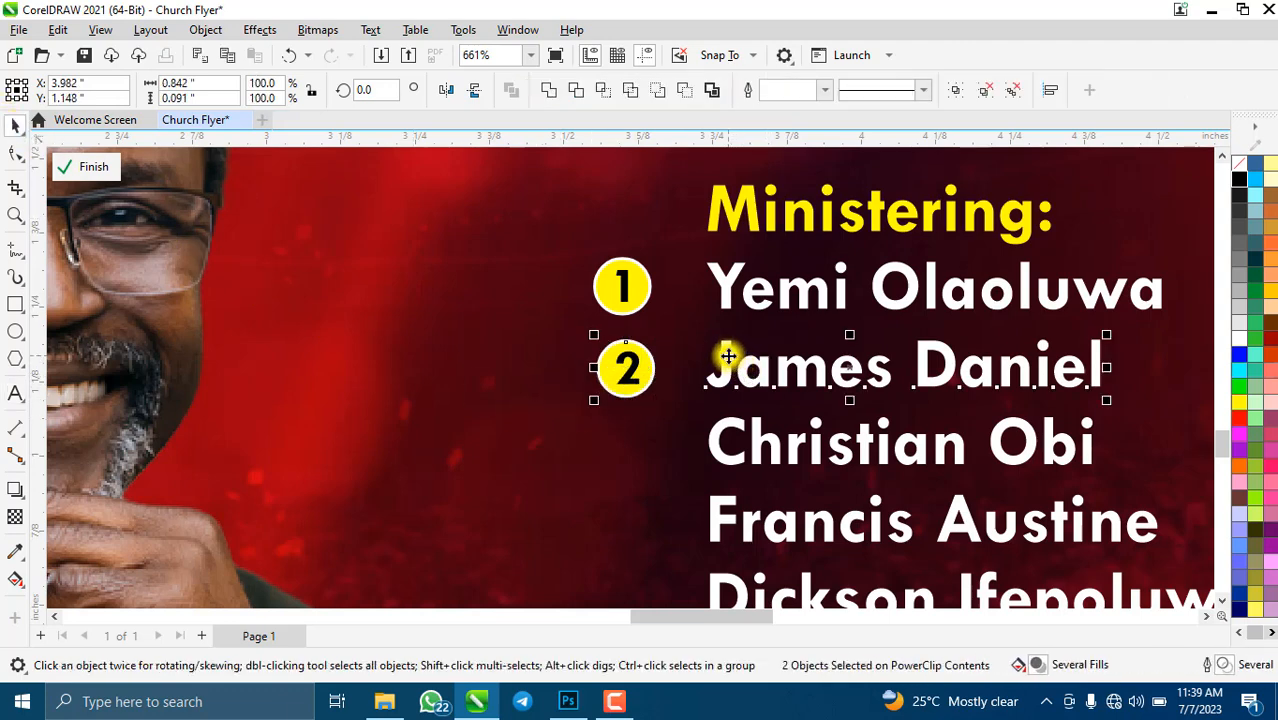
scroll(610, 335, down, 4)
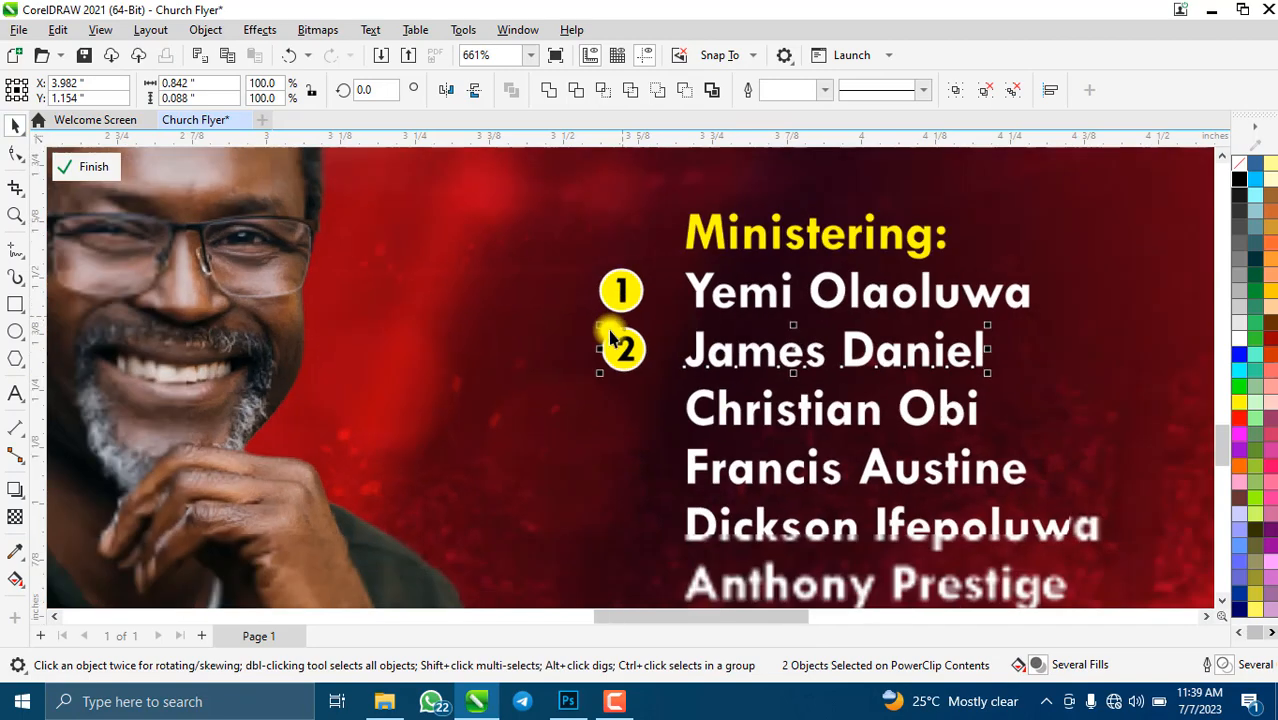
scroll(662, 450, up, 3)
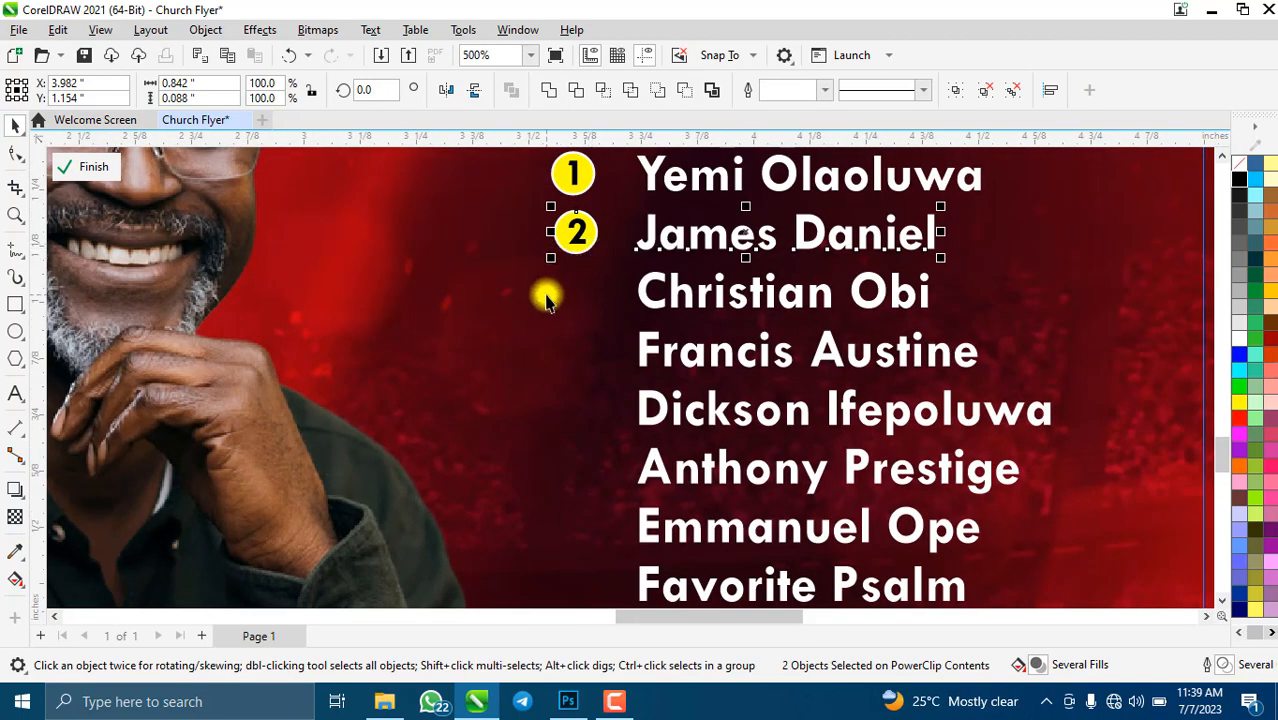
- Copy circle 2 down one row, then repeat the copy beside each remaining name with Ctrl+R
click(581, 227)
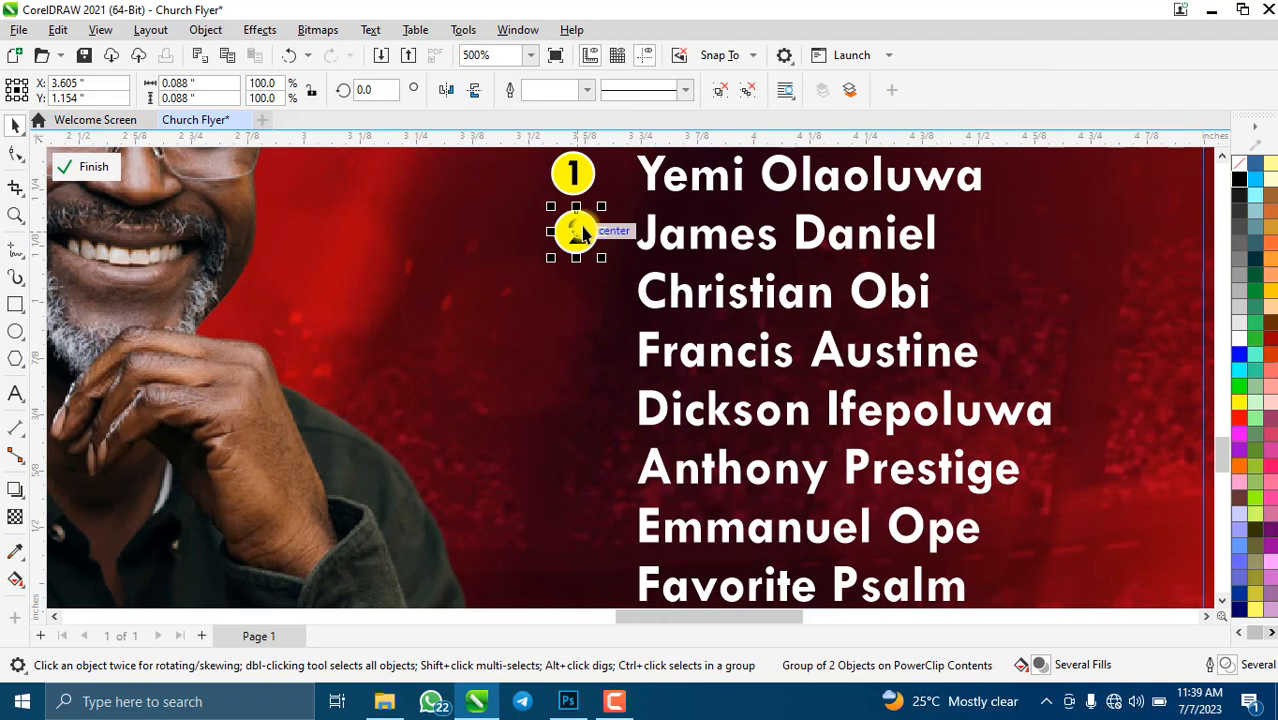
drag(583, 232, 597, 268)
scroll(630, 218, down, 2)
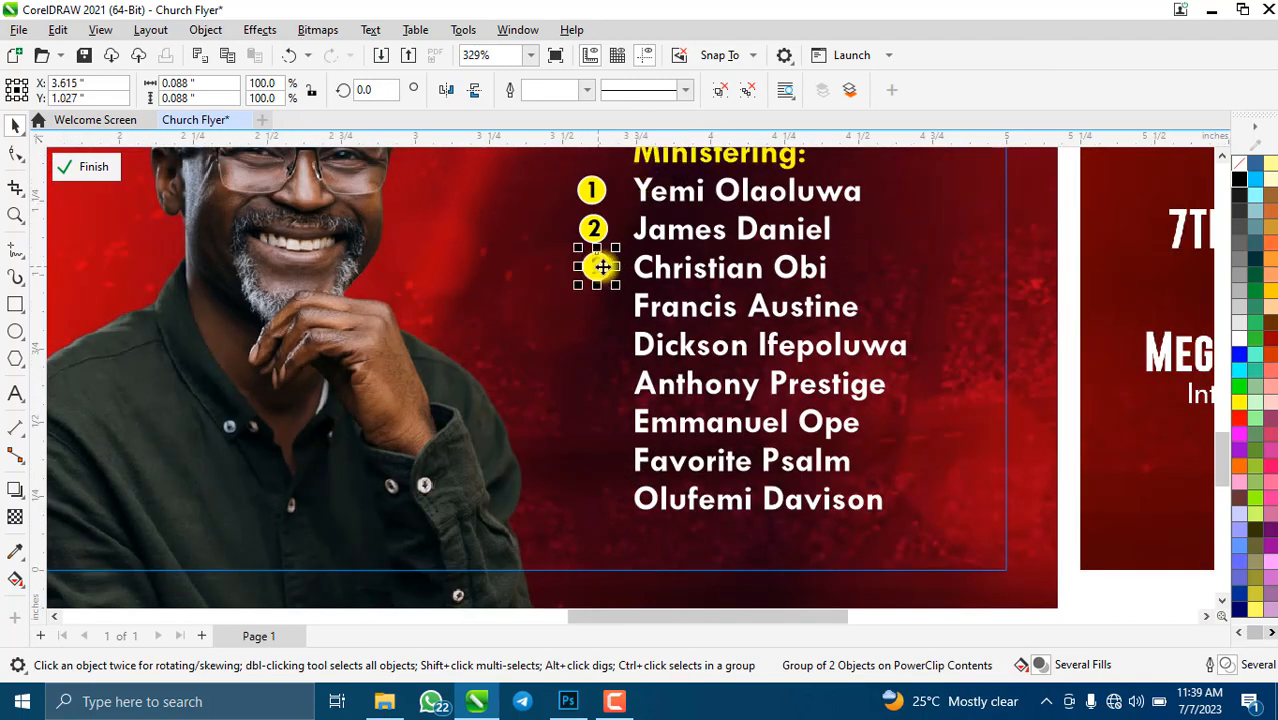
scroll(600, 267, up, 2)
key(ctrl+r)
key(ctrl+r)
key(ctrl+r)
key(ctrl+r)
key(ctrl+r)
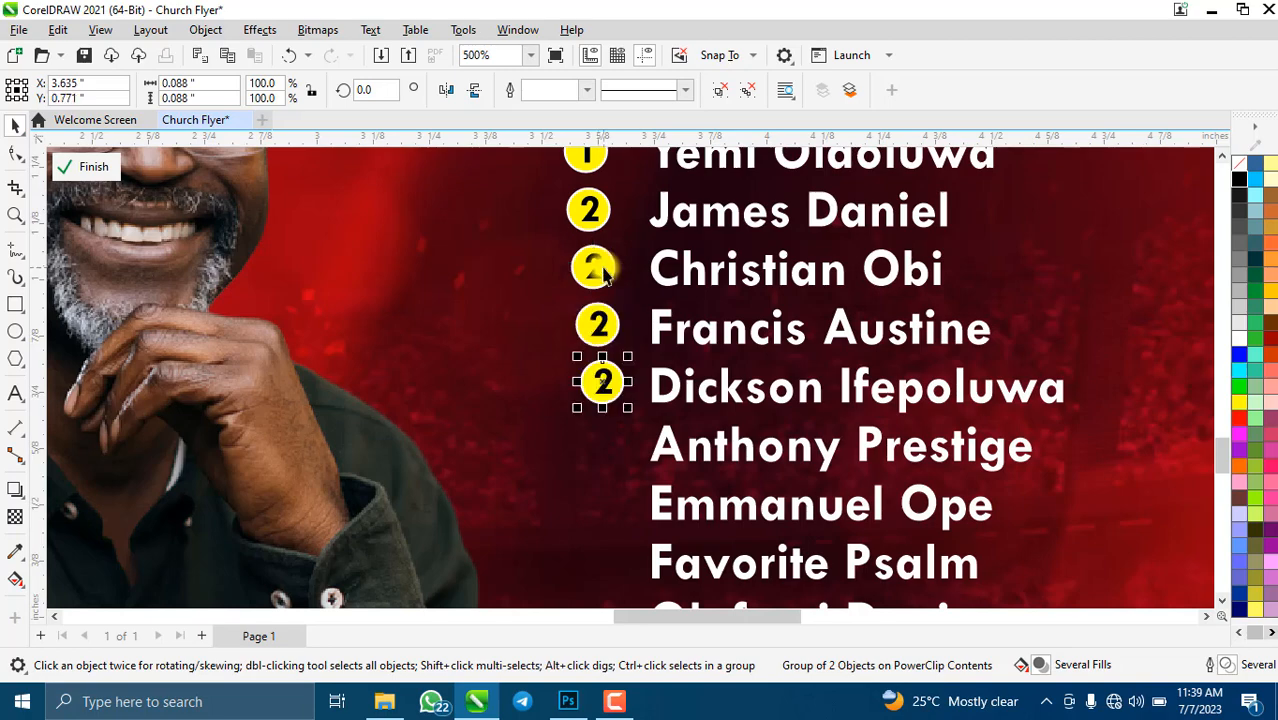
scroll(591, 362, down, 2)
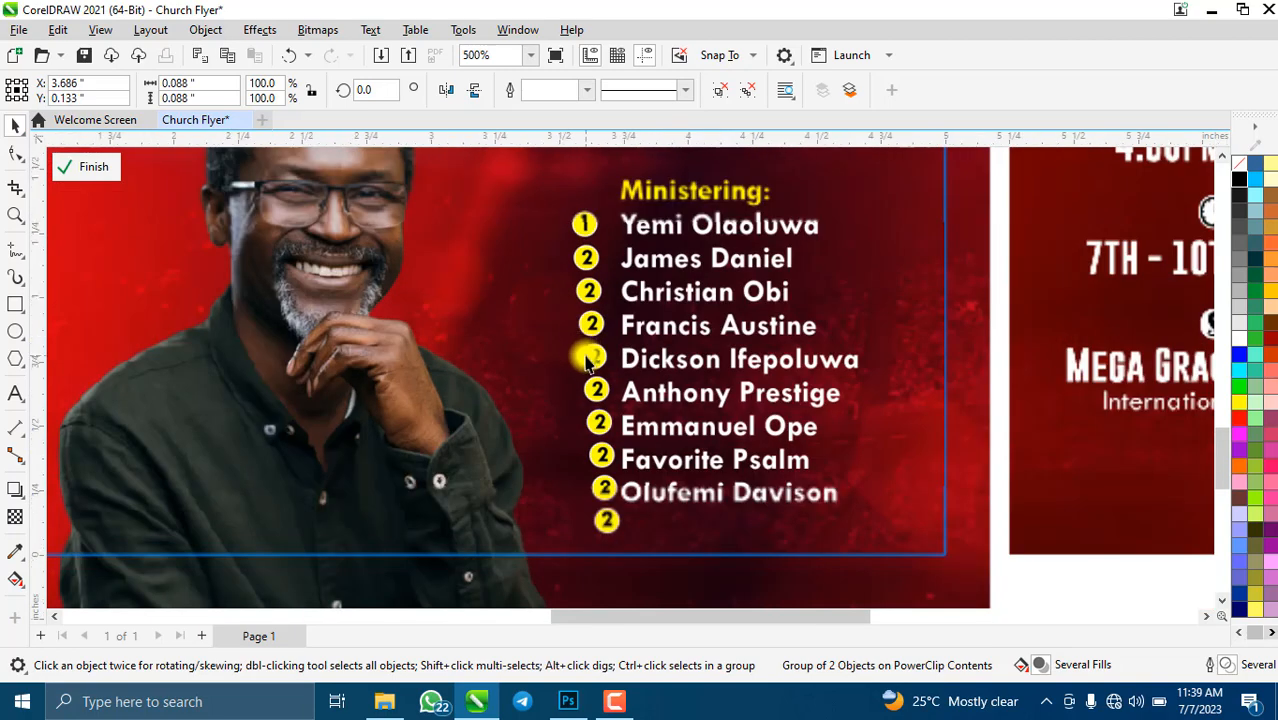
scroll(593, 250, up, 3)
click(603, 251)
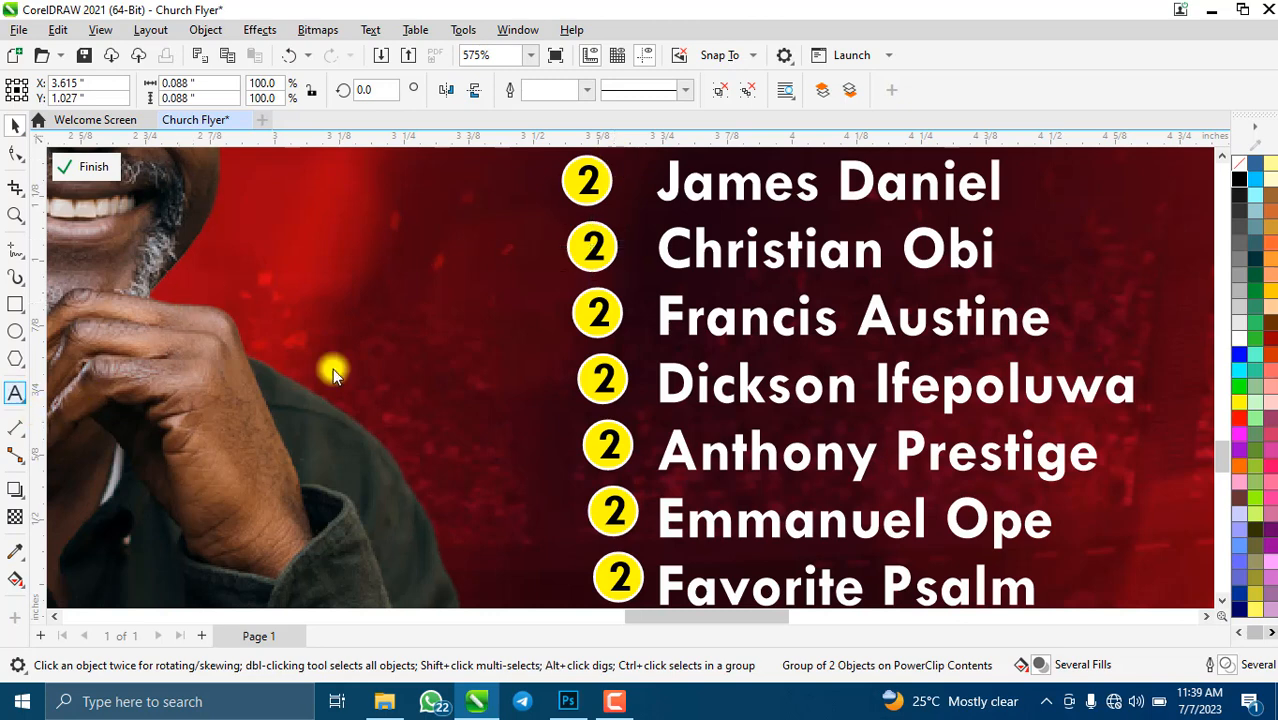
- Renumber the third minister's circle to 3 and line it up with the name
click(603, 248)
click(597, 242)
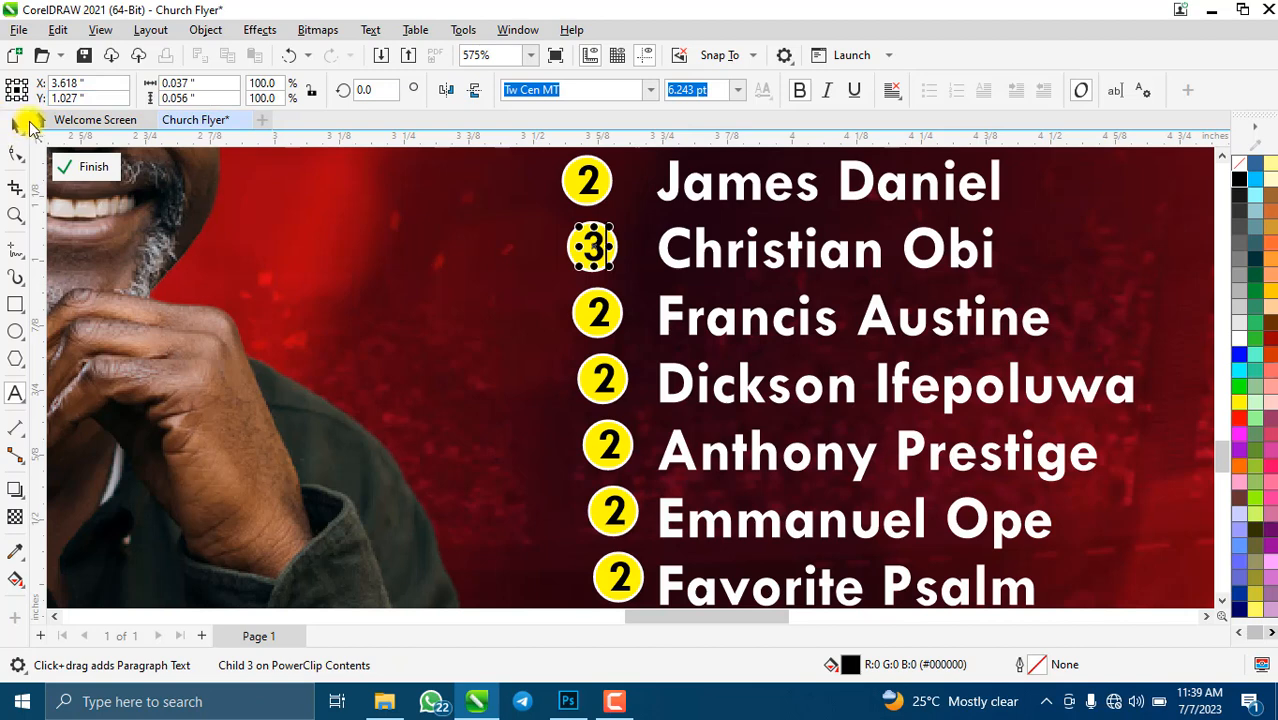
key(ctrl+space)
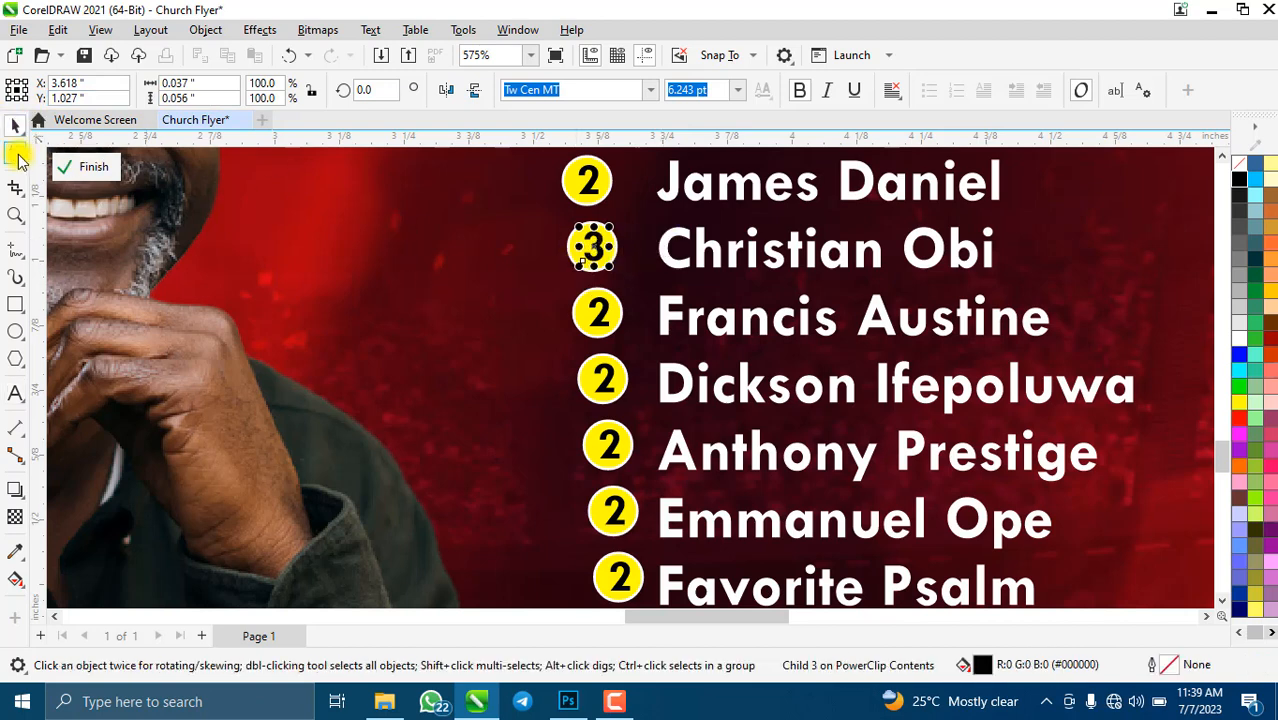
click(676, 236)
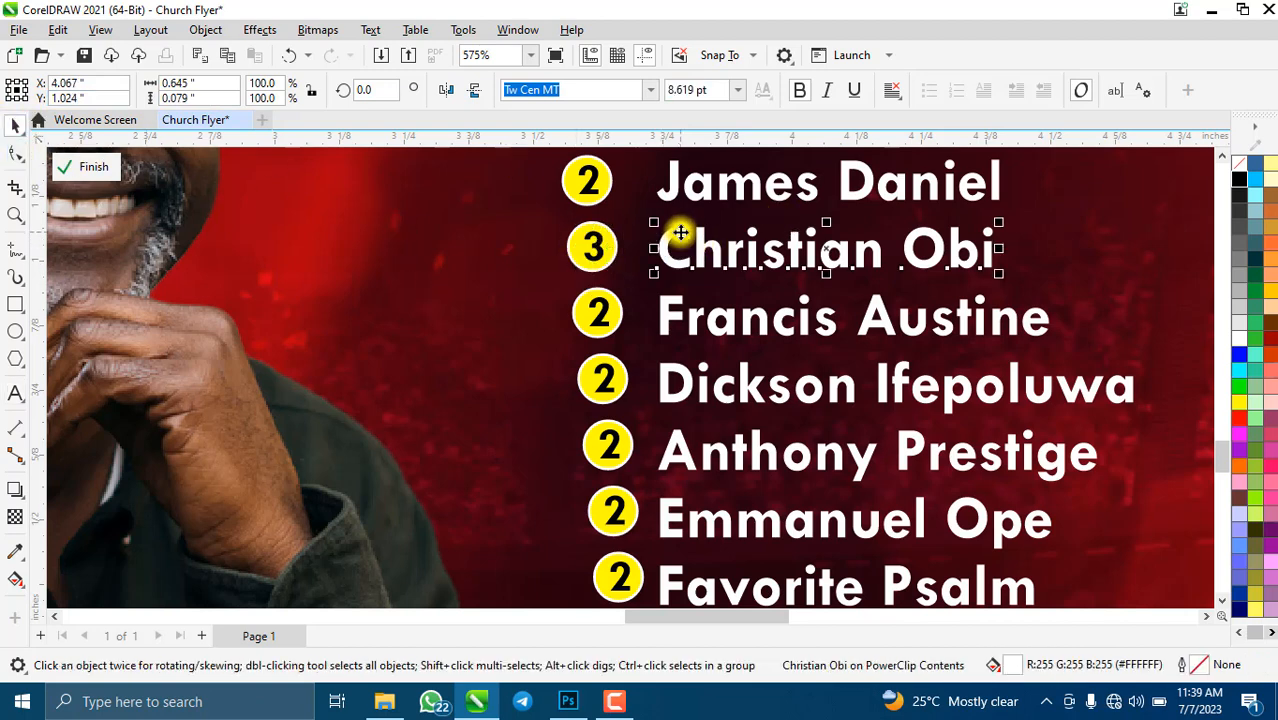
click(578, 252)
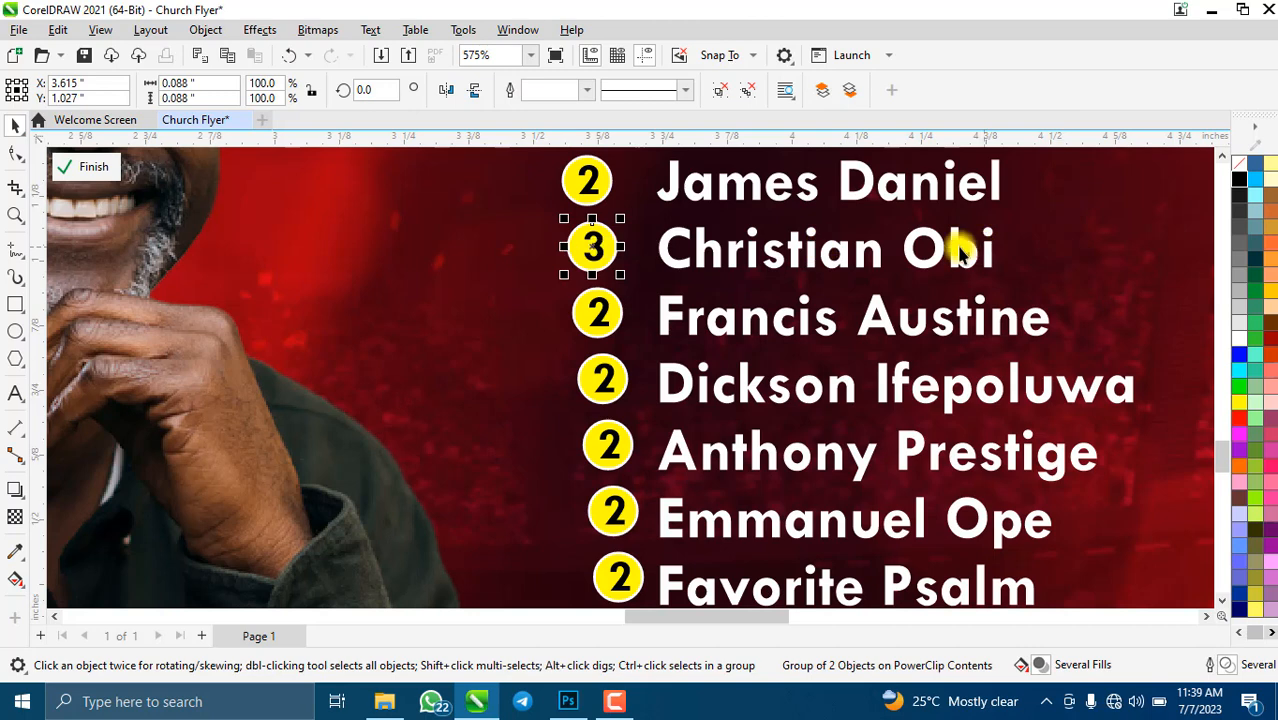
shift+click(670, 240)
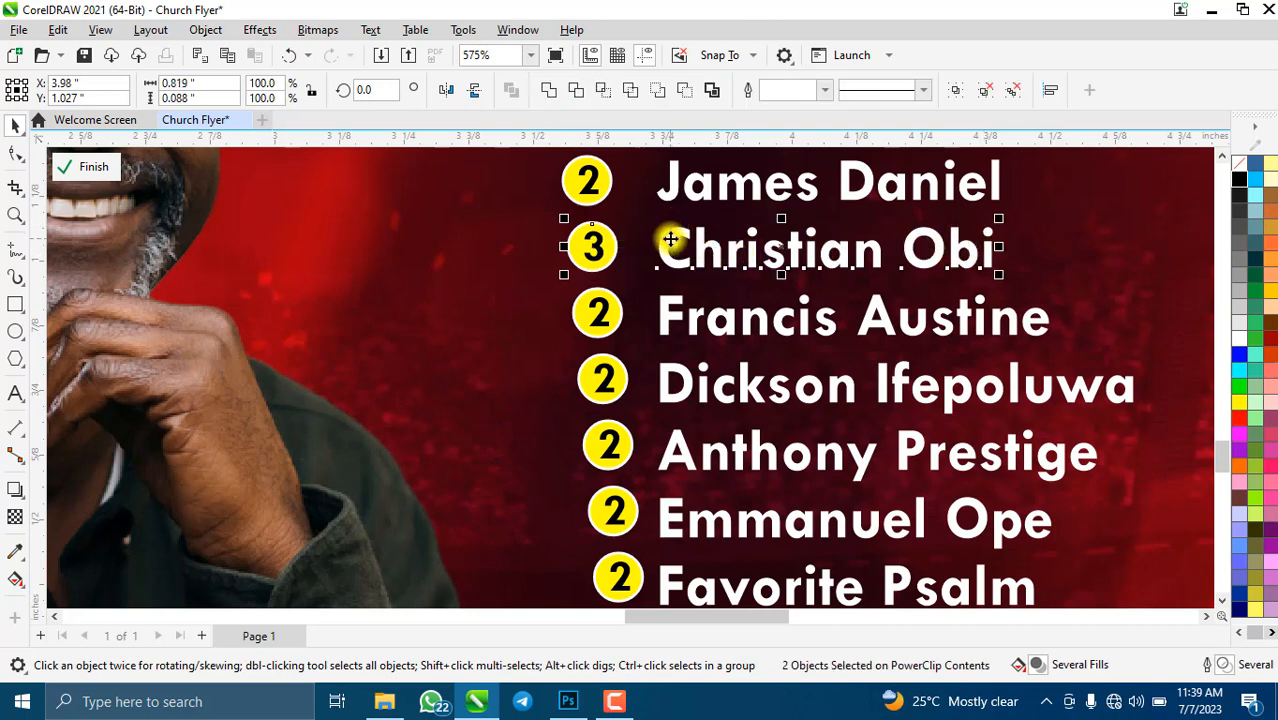
drag(670, 240, 670, 242)
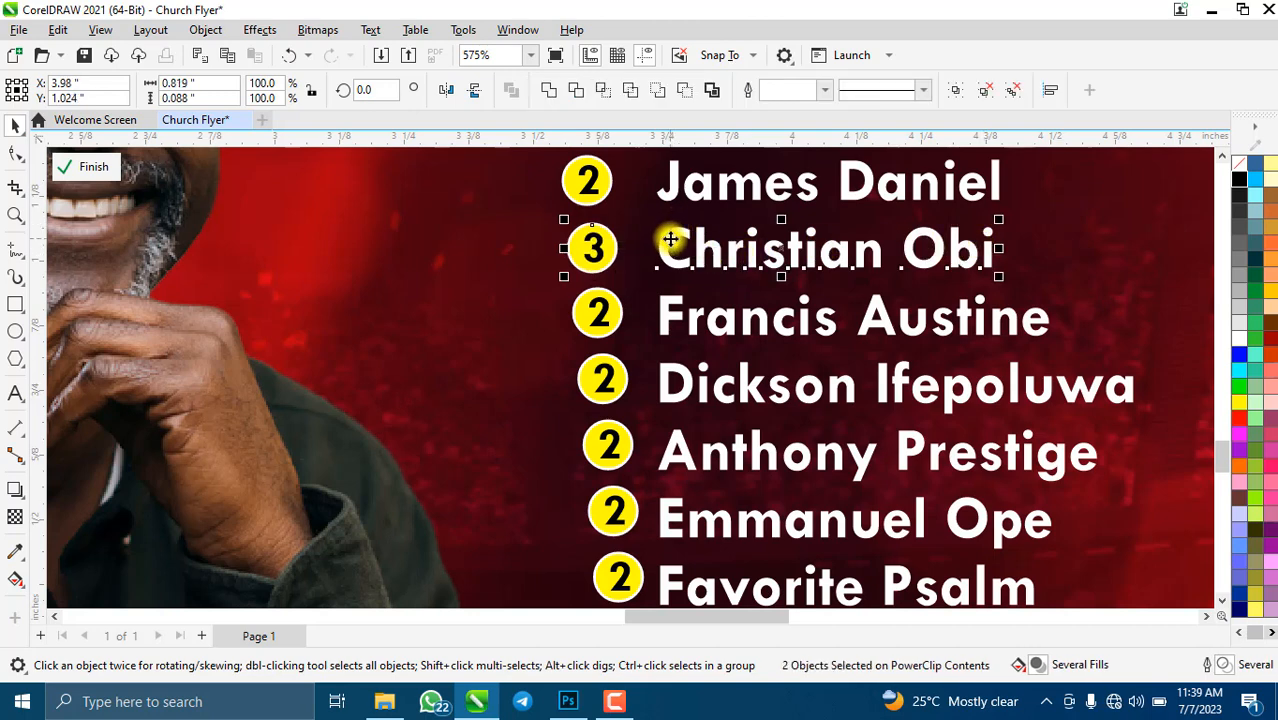
- Renumber the fourth minister's circle to 4 and centre it vertically on the name
click(607, 313)
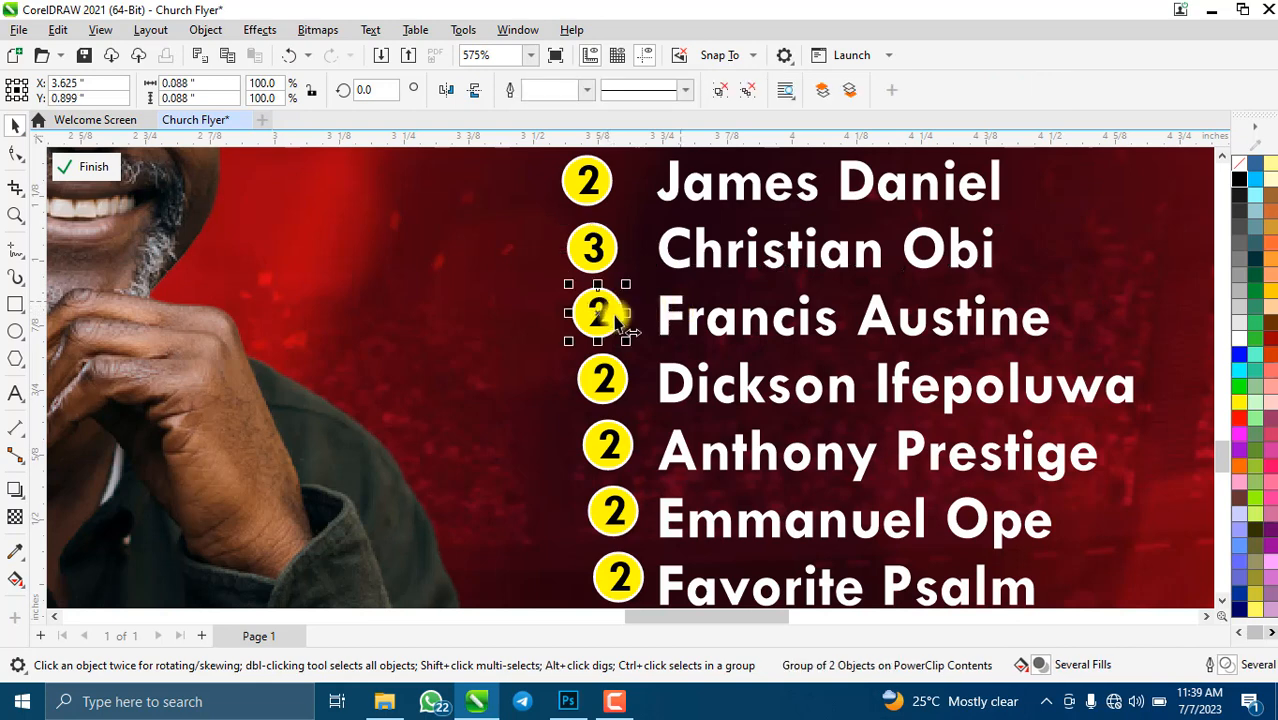
click(15, 394)
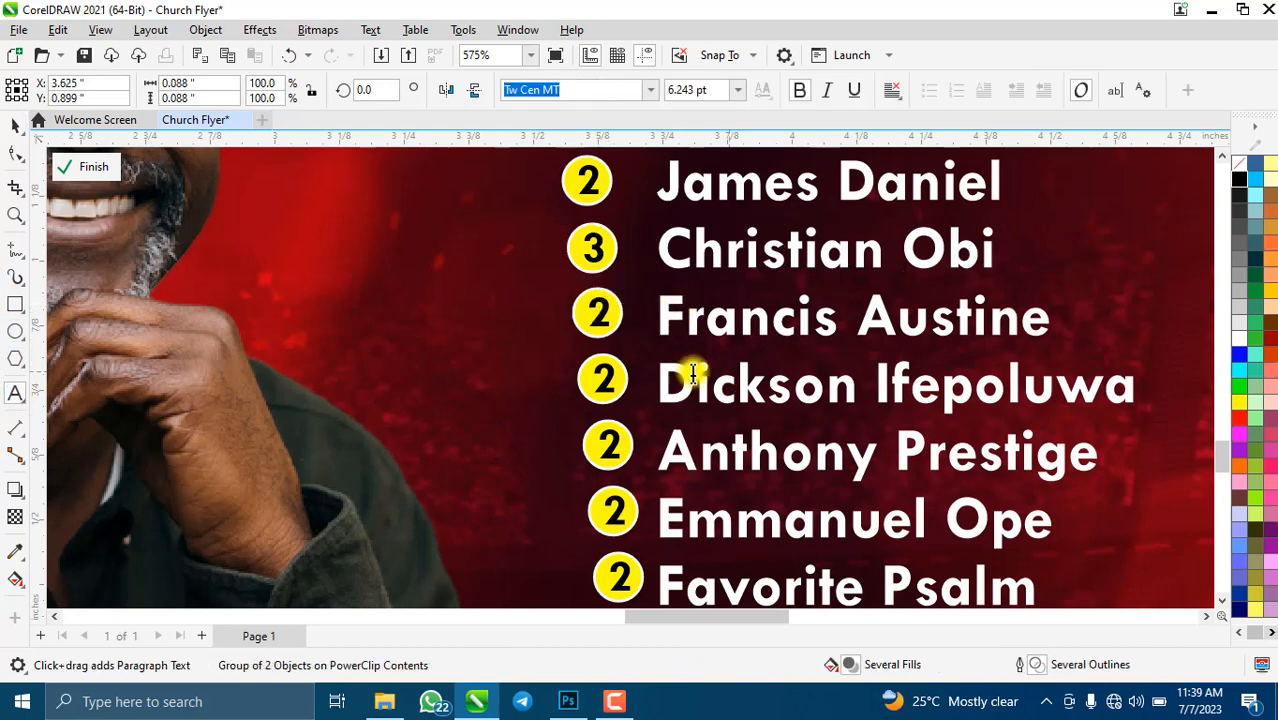
click(610, 312)
click(614, 313)
key(BackSpace)
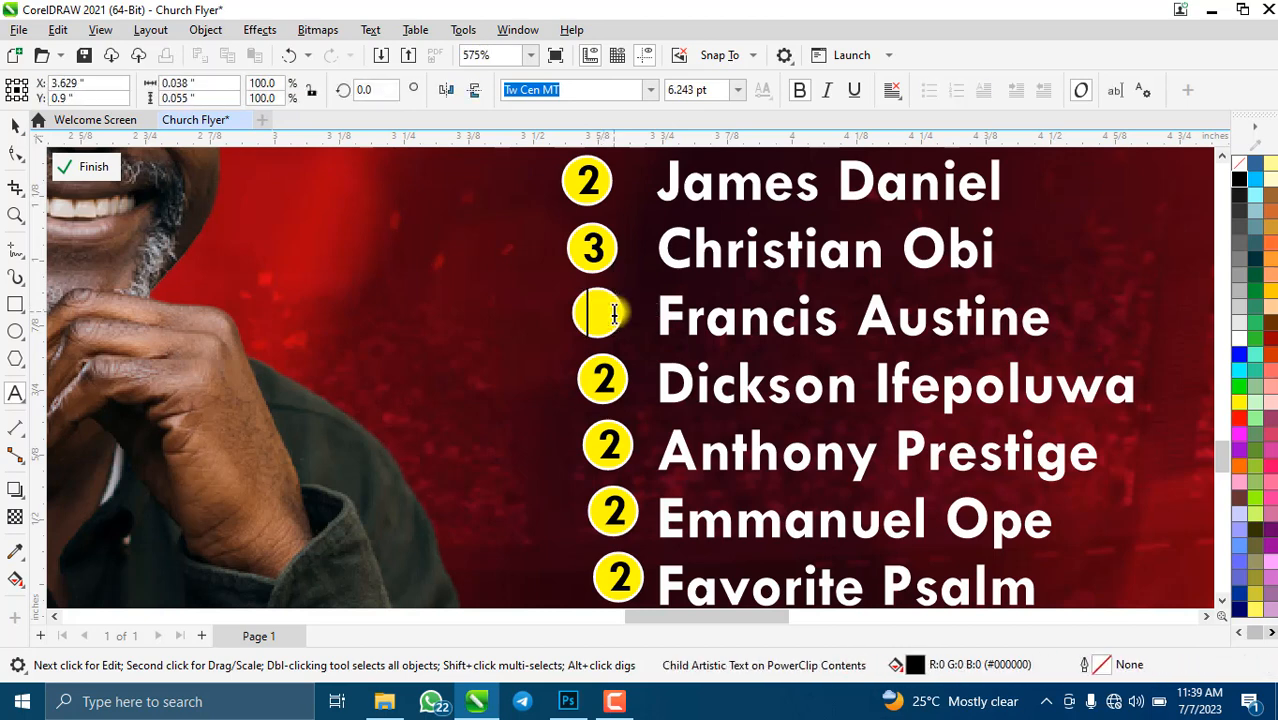
click(15, 124)
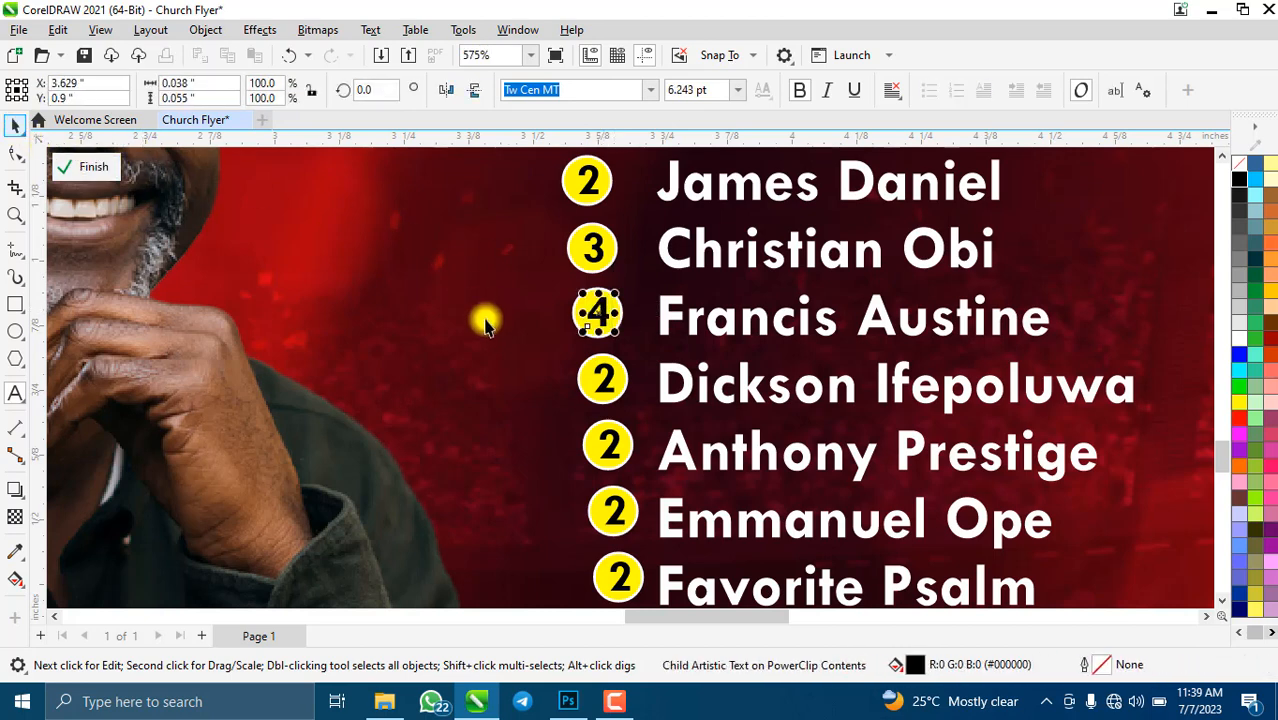
click(503, 348)
click(592, 312)
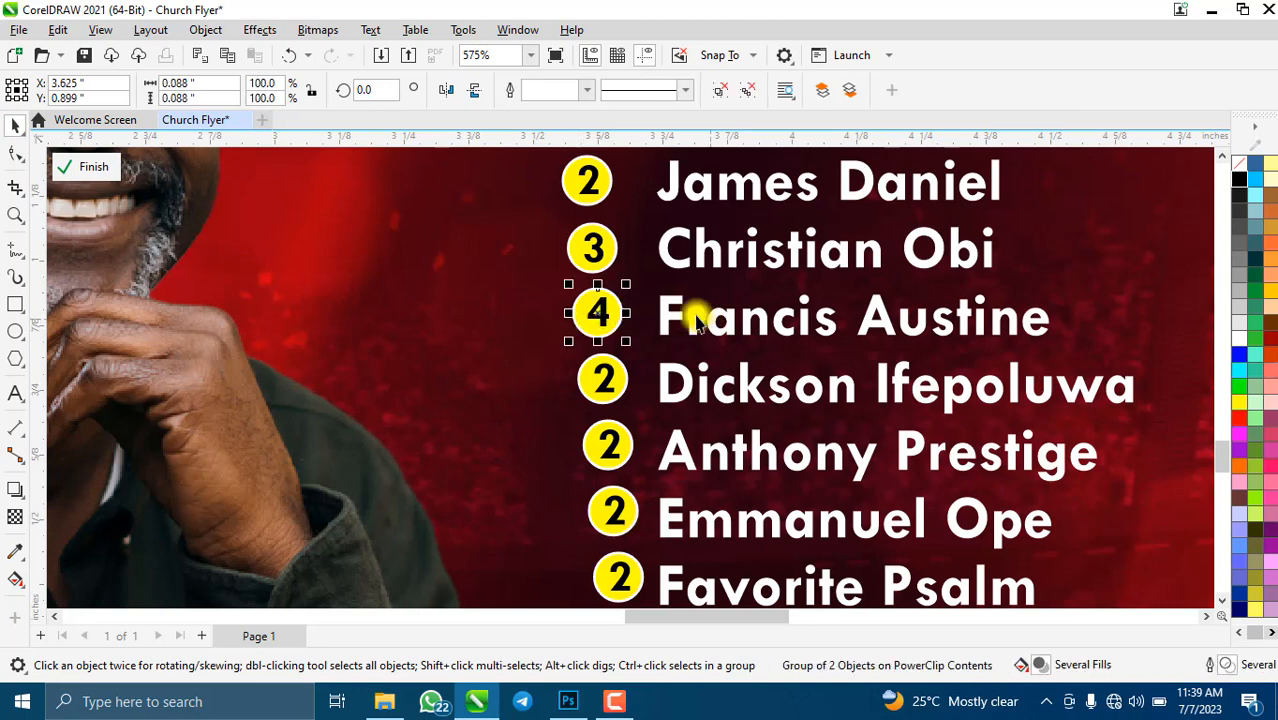
shift+click(676, 318)
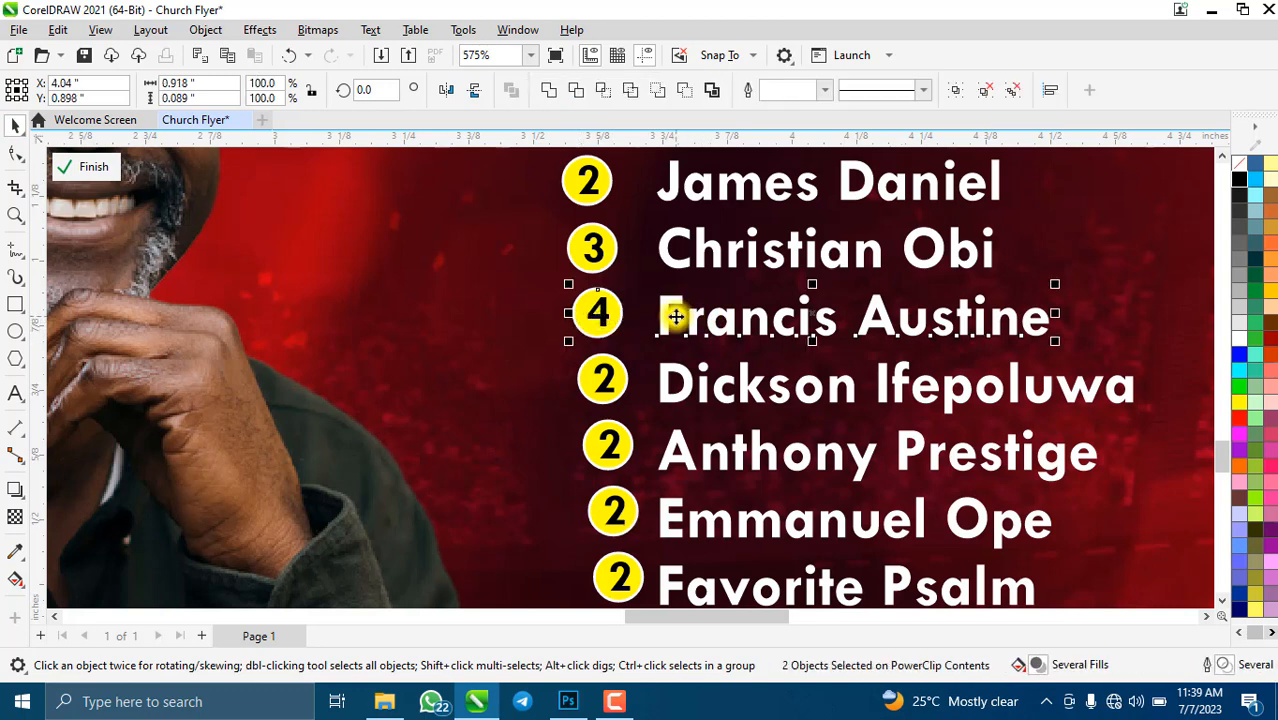
key(e)
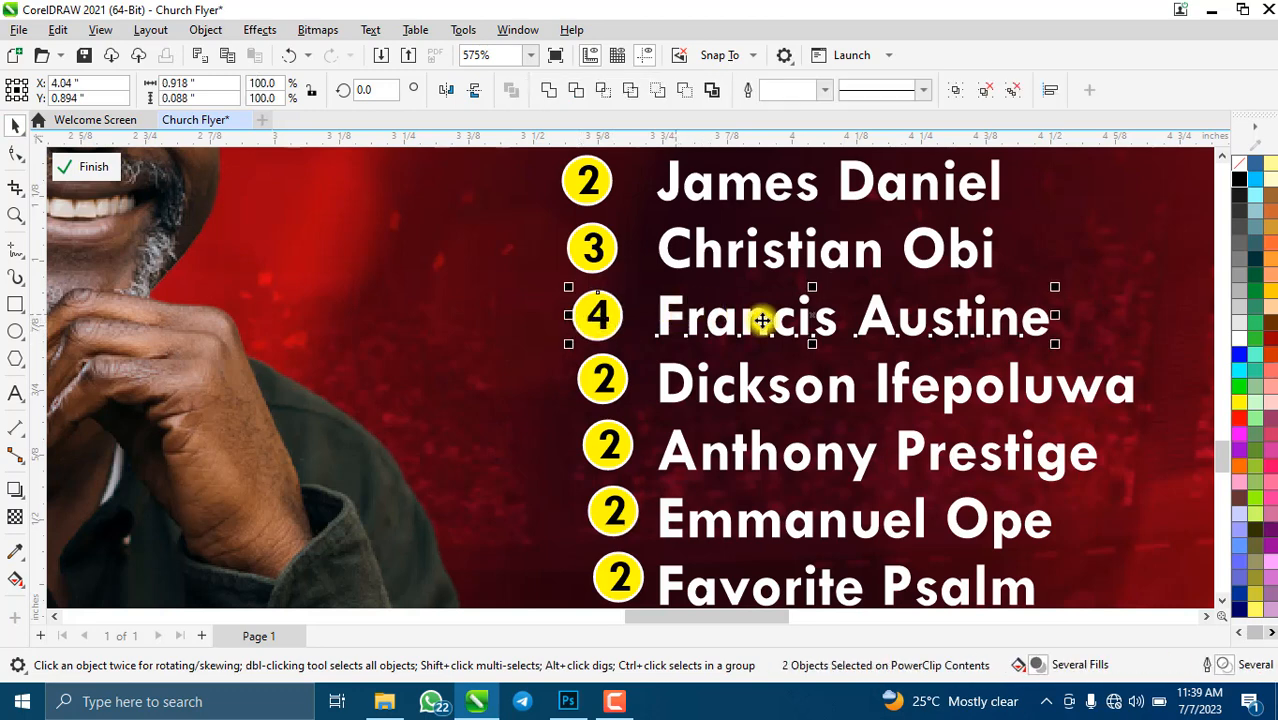
scroll(637, 368, down, 2)
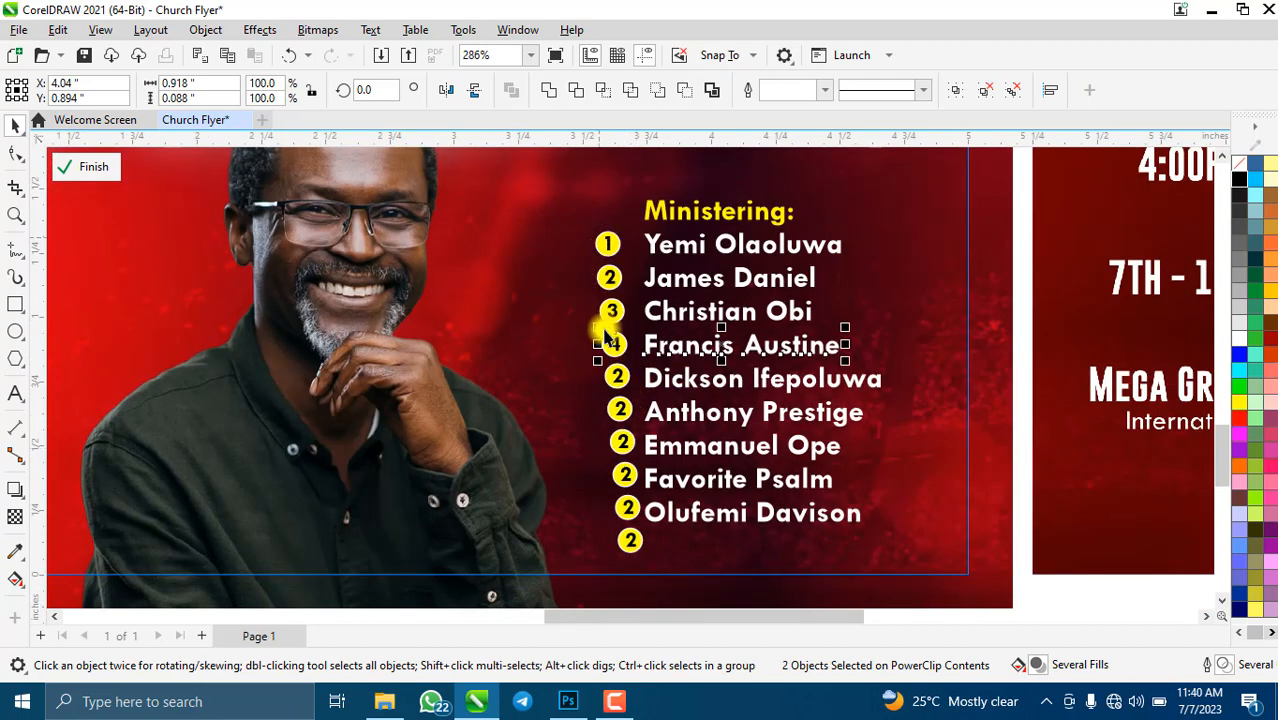
- Change the fifth minister's circle from 2 to 5 and centre it vertically on the name
scroll(627, 400, up, 2)
scroll(615, 370, up, 2)
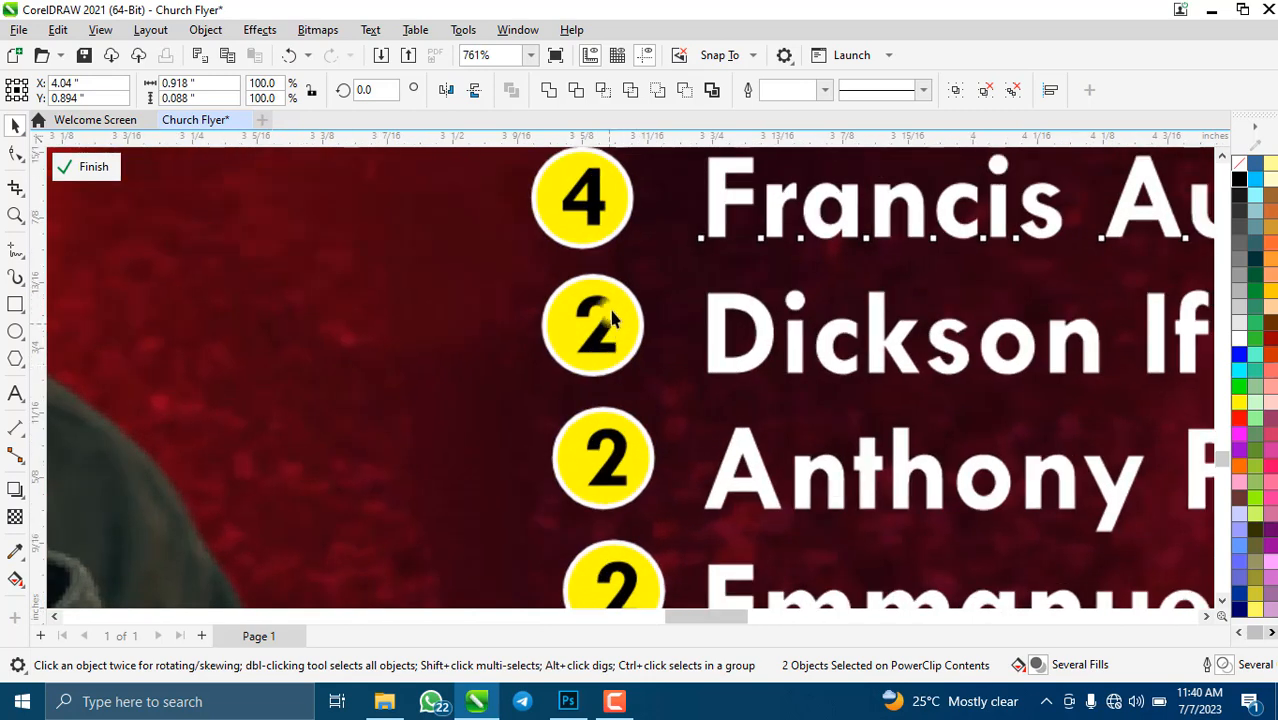
click(603, 320)
click(17, 395)
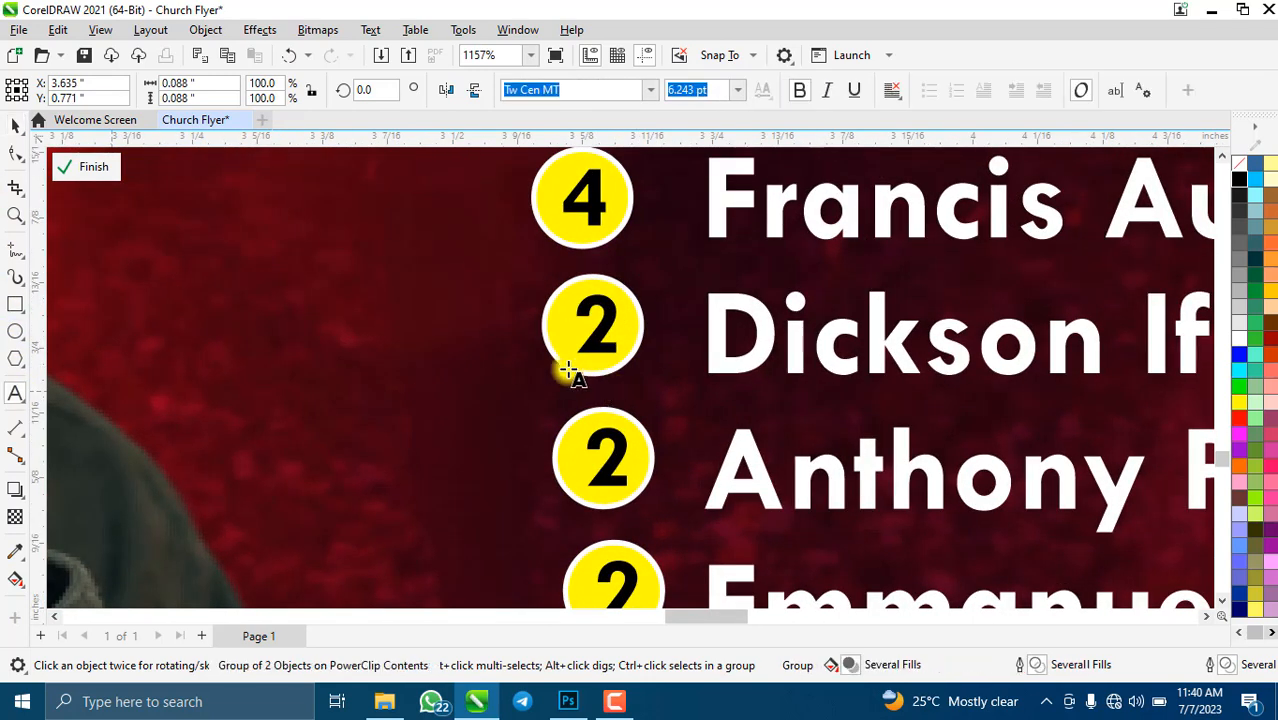
click(617, 315)
key(BackSpace)
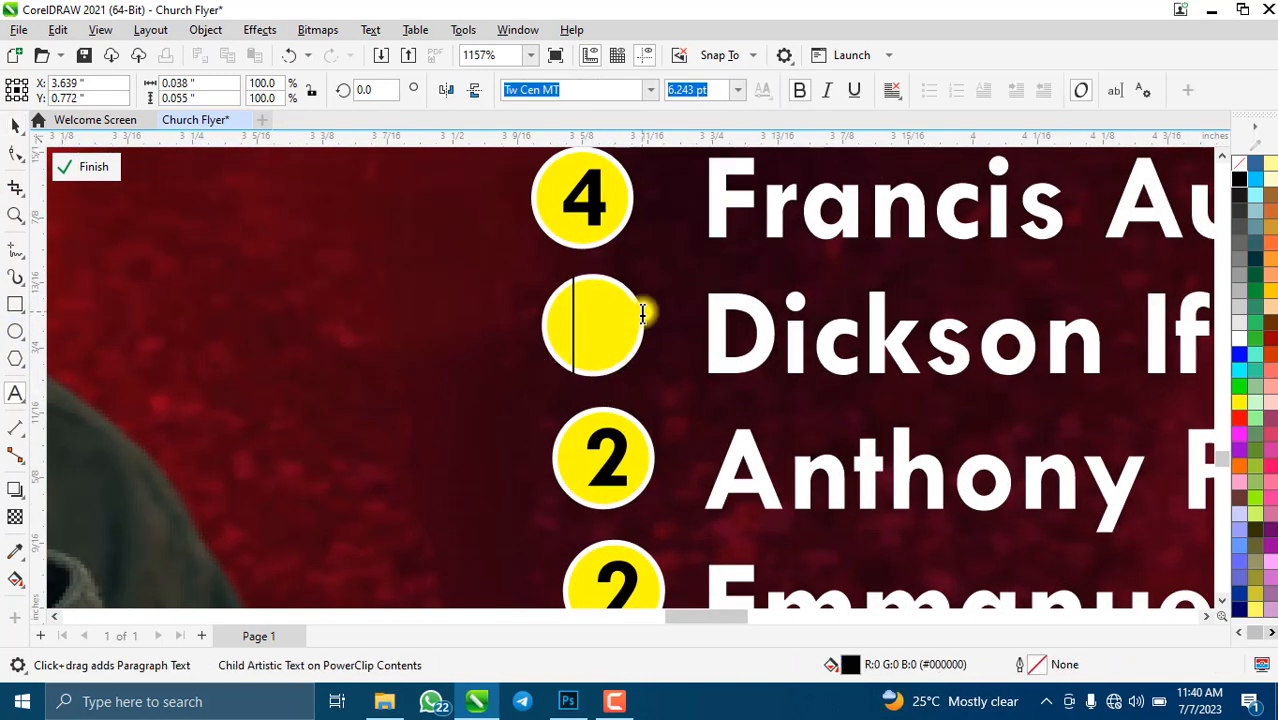
text(5)
click(17, 128)
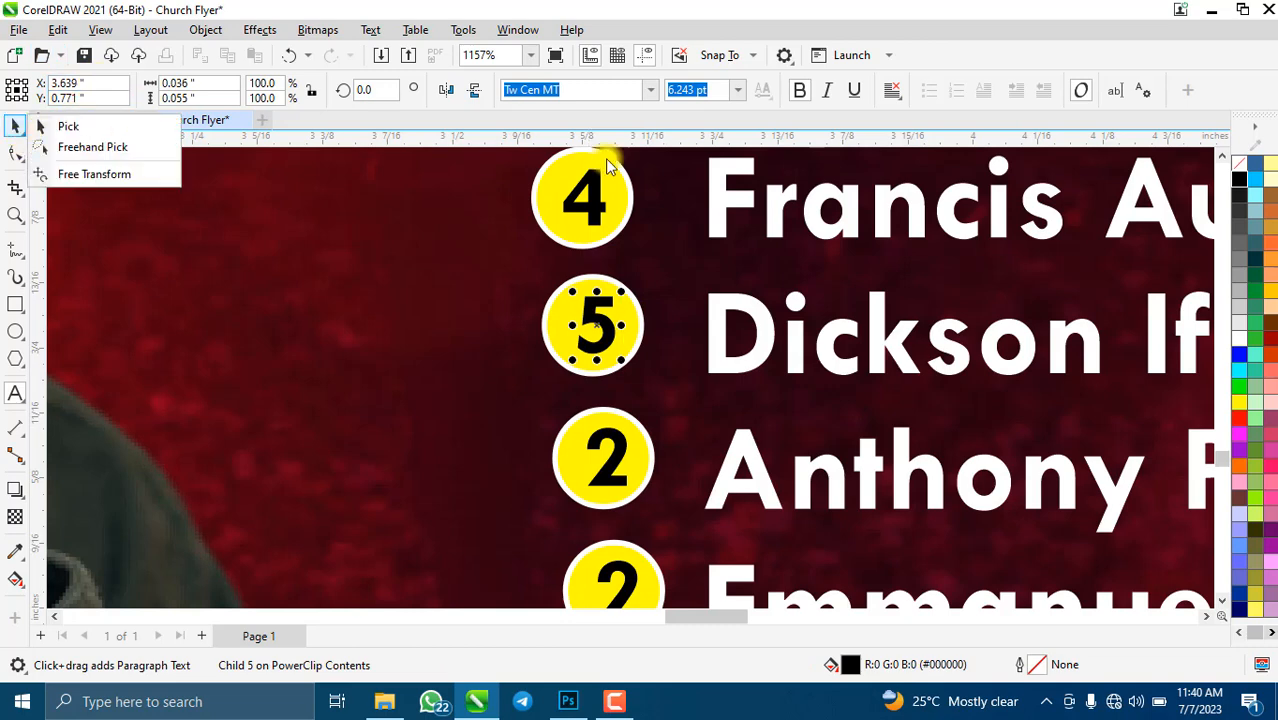
click(47, 127)
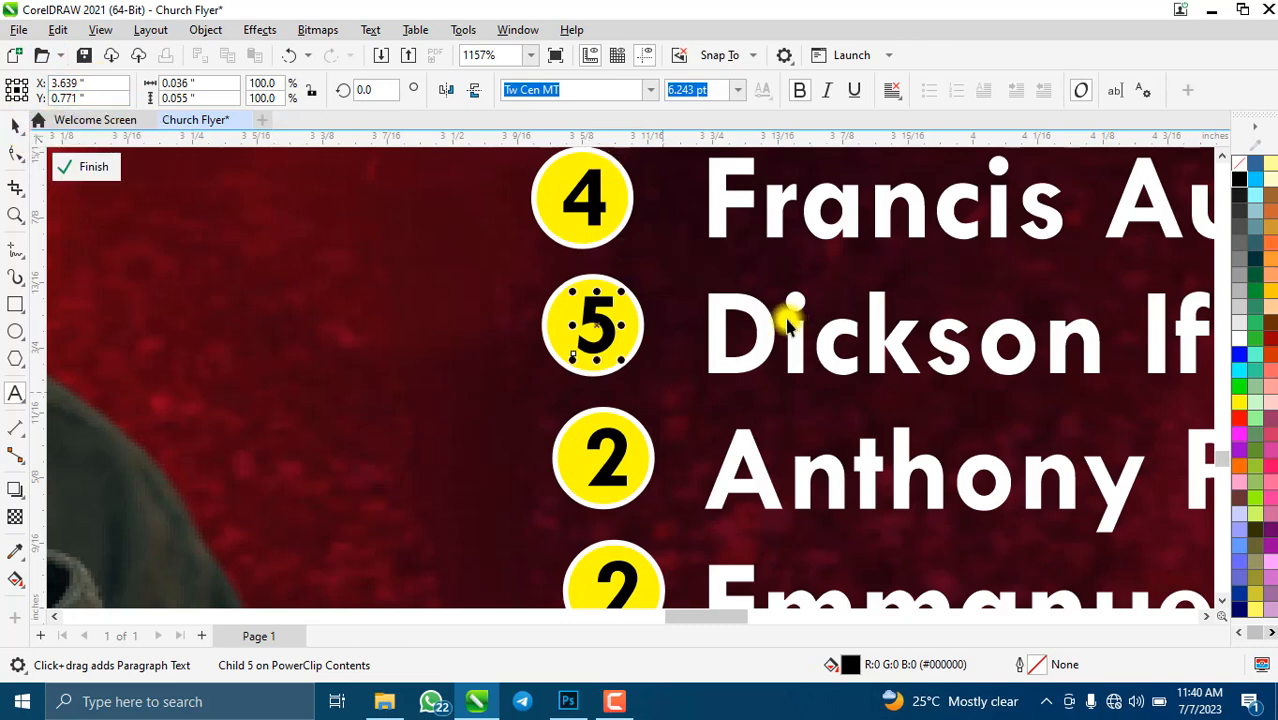
click(562, 323)
click(762, 324)
key(ctrl+u)
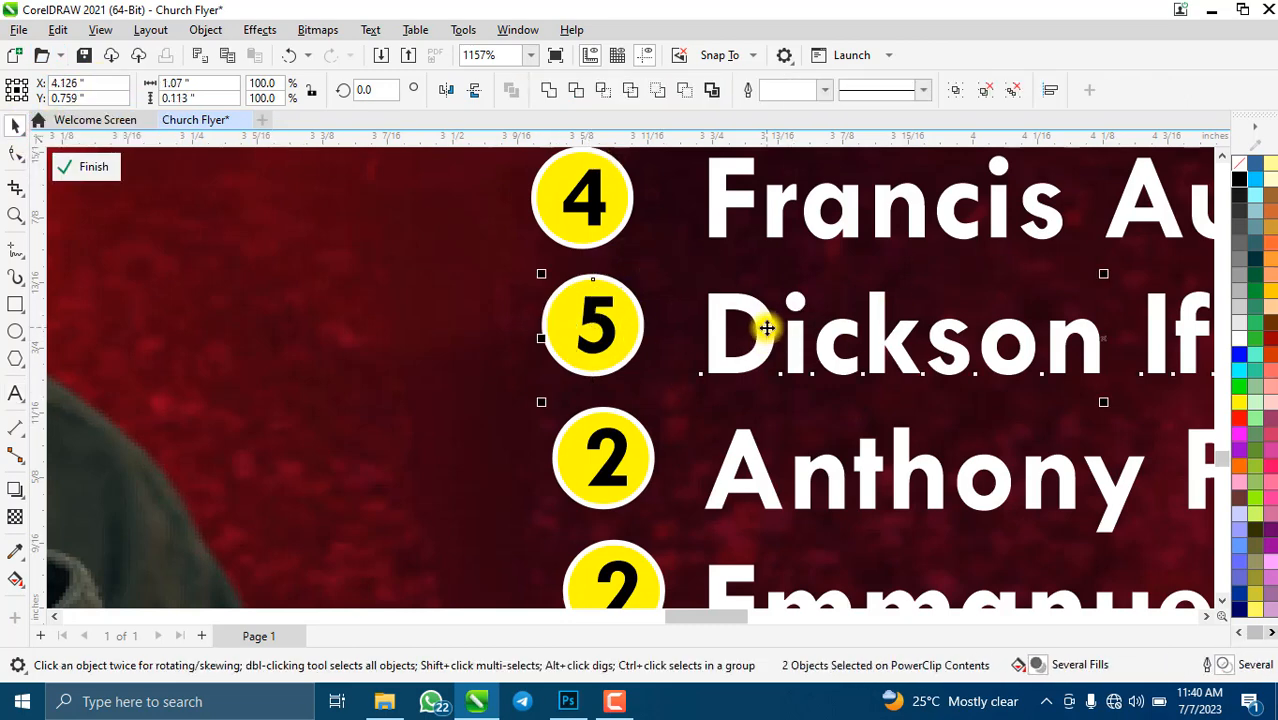
scroll(596, 330, down, 3)
scroll(625, 365, up, 2)
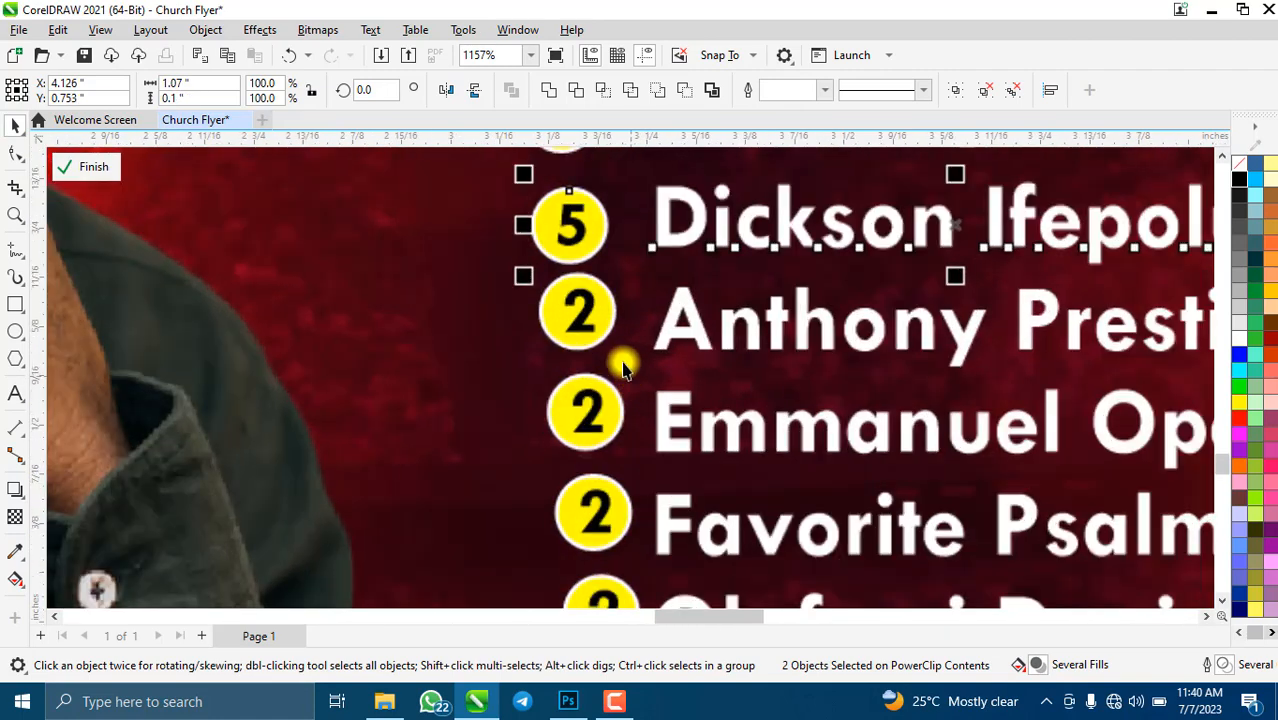
- Renumber the sixth circle to 6 and centre it vertically on its name
click(578, 310)
click(12, 397)
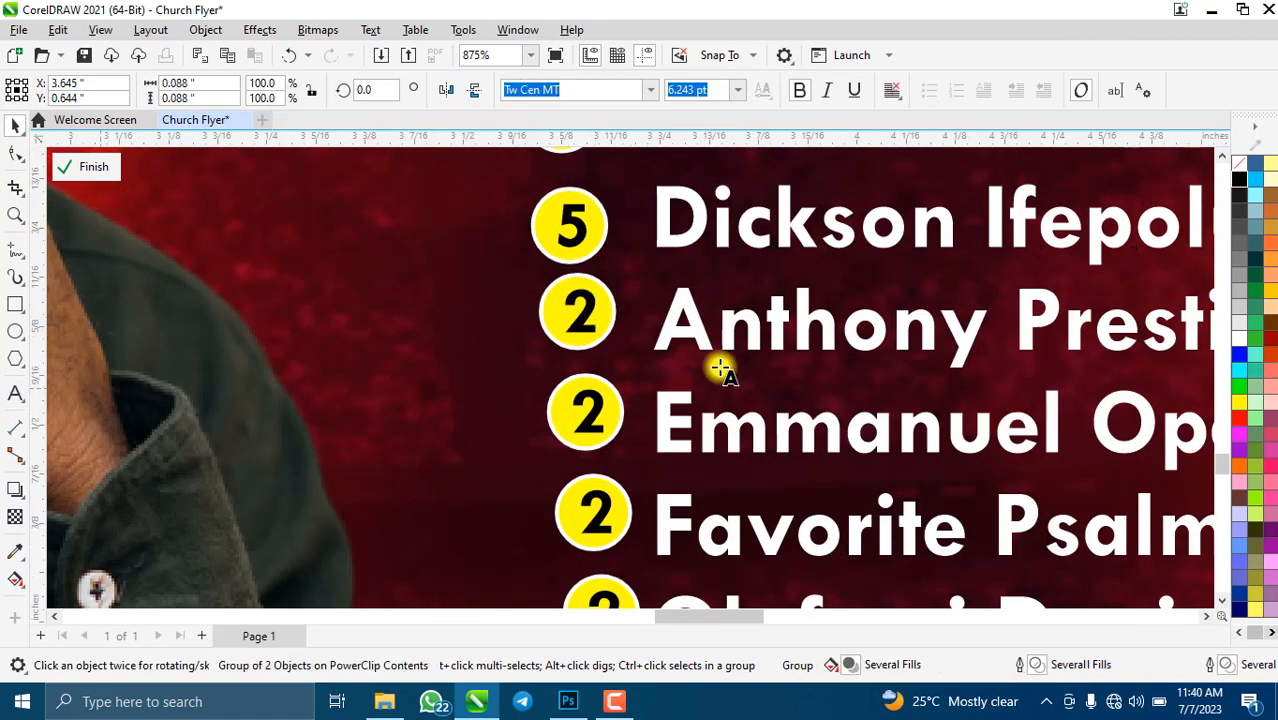
double_click(615, 301)
key(BackSpace)
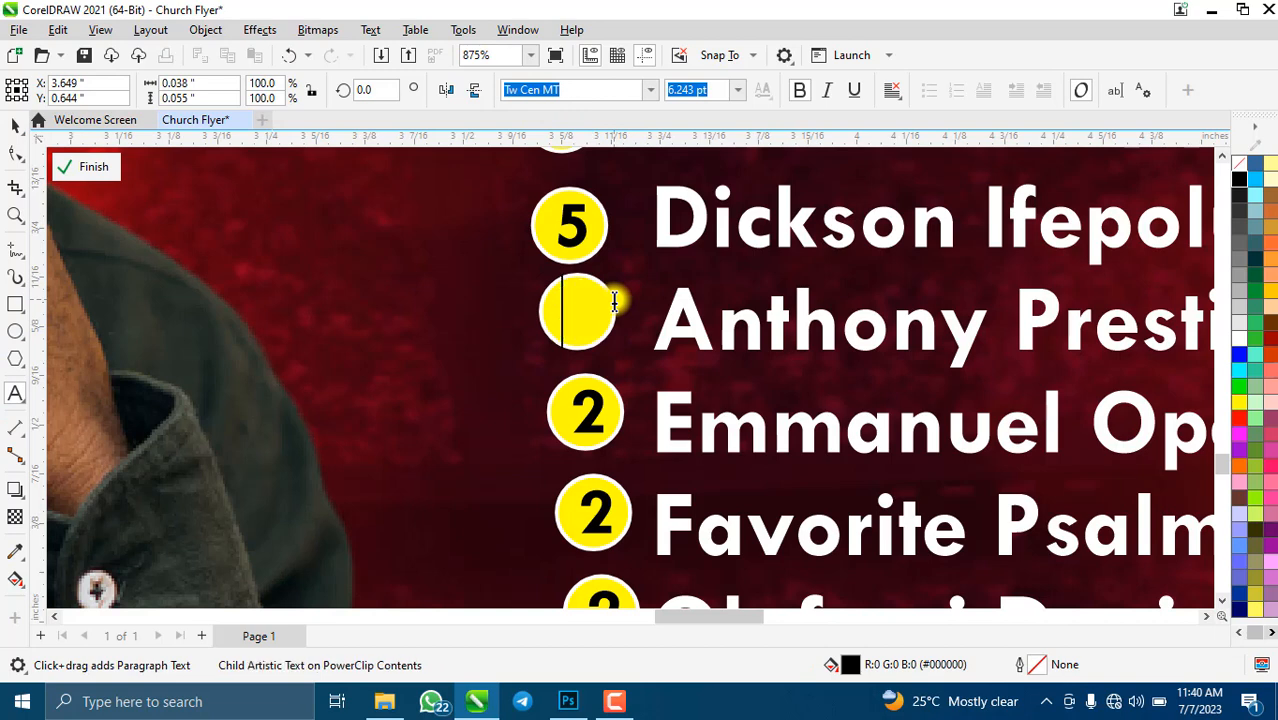
text(6)
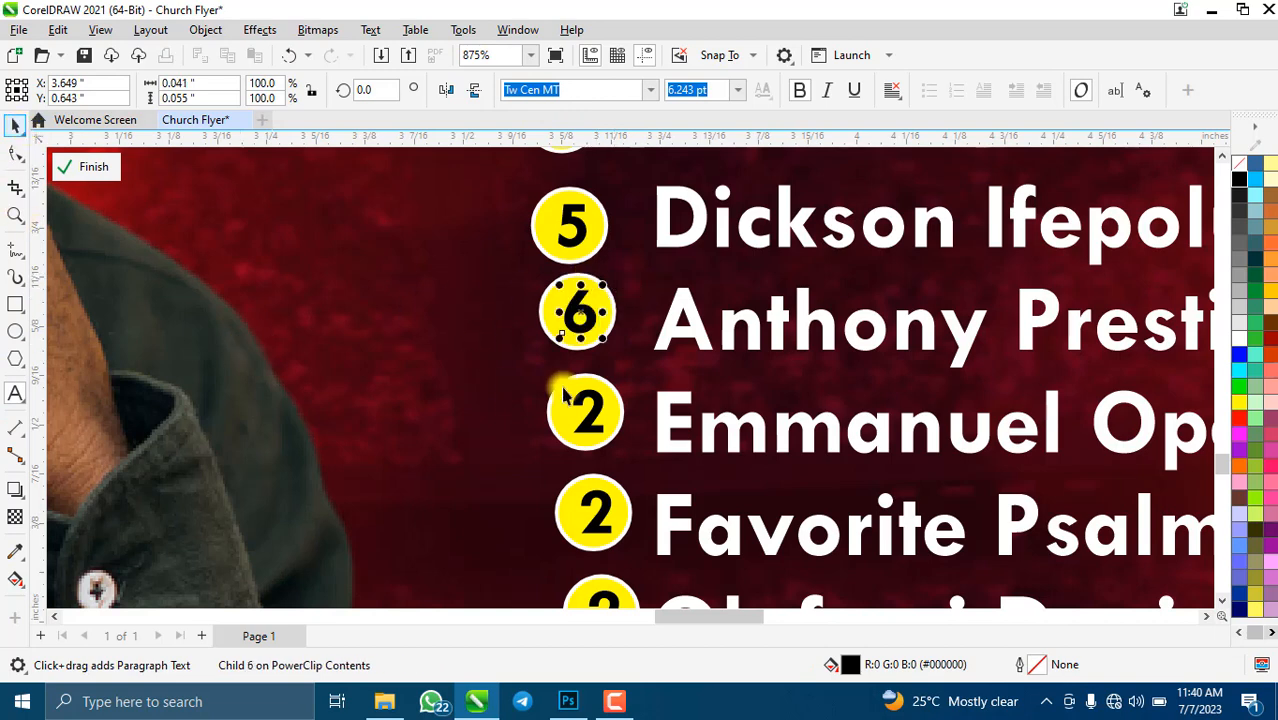
scroll(565, 395, up, 2)
click(550, 290)
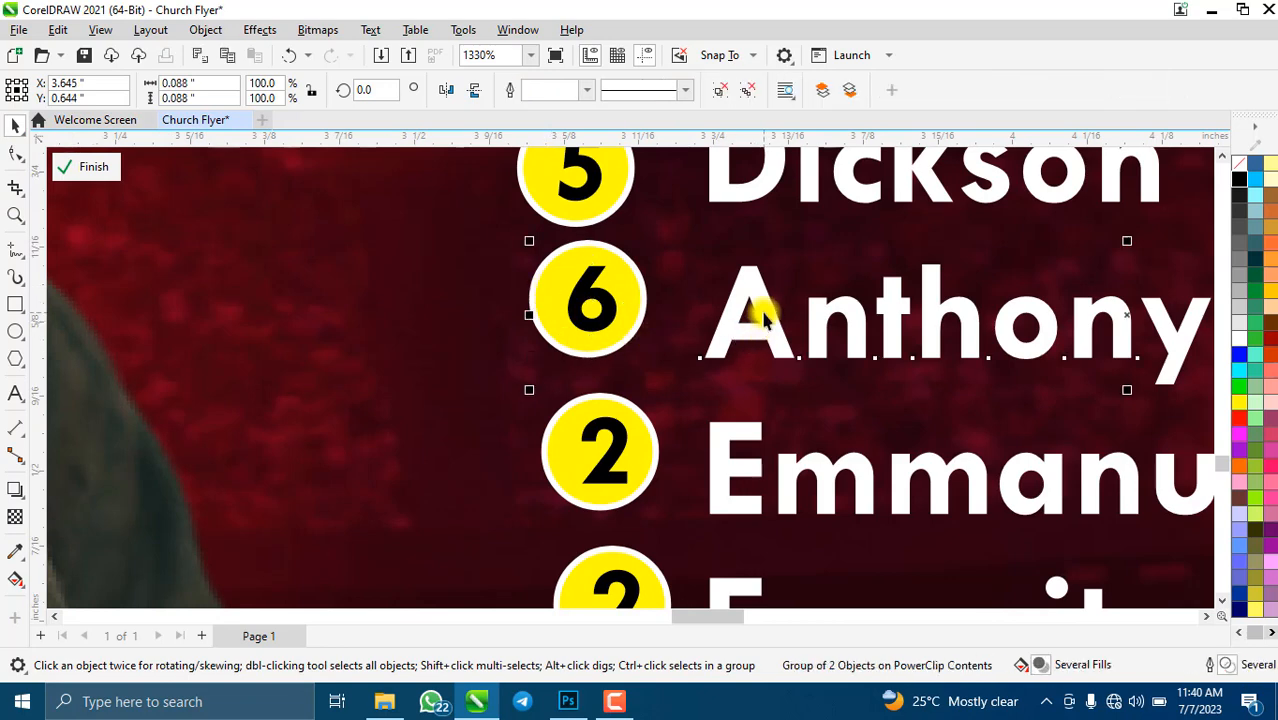
key(ctrl+u)
key(c)
- Renumber the seventh circle to 7 and select it together with its name
click(590, 435)
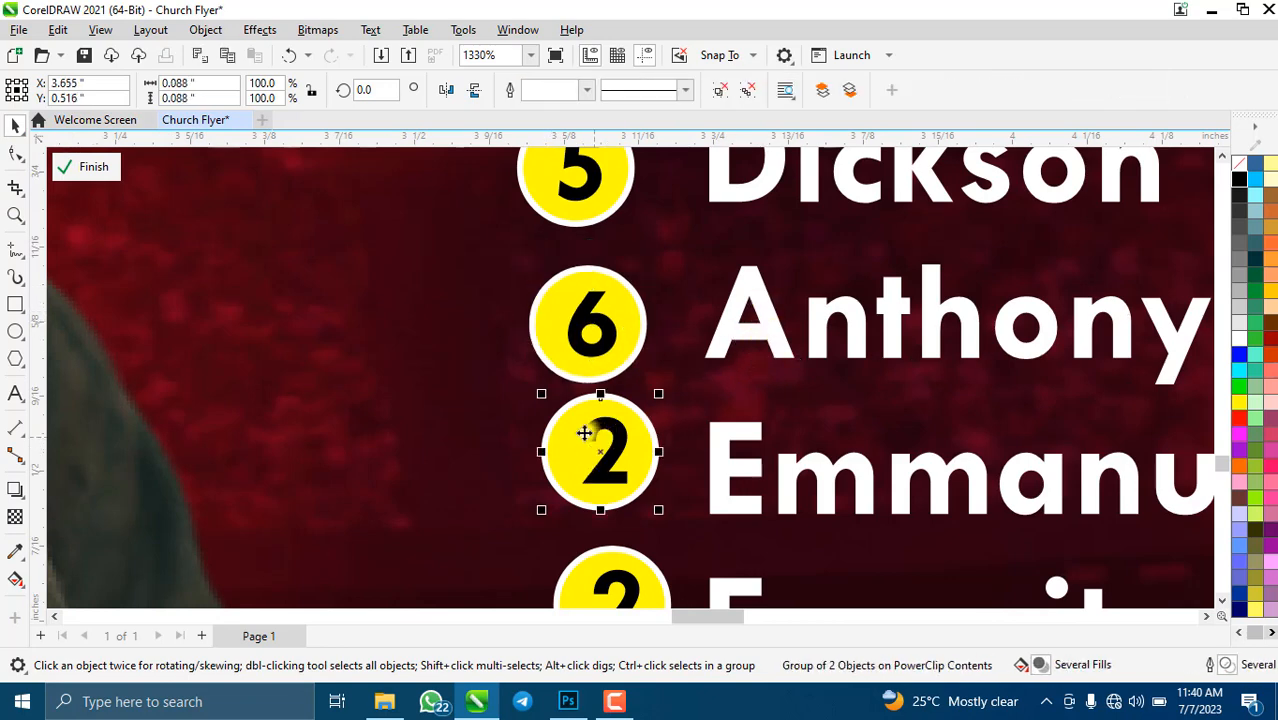
click(15, 400)
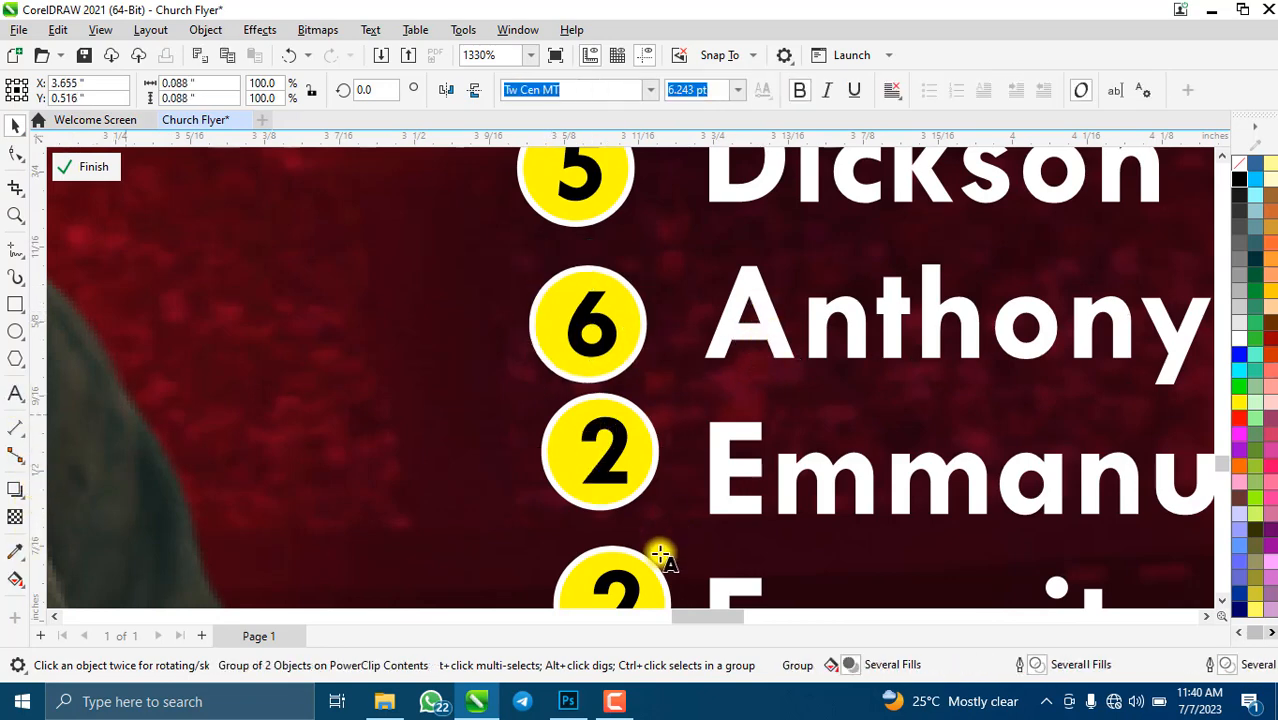
double_click(622, 442)
text(7)
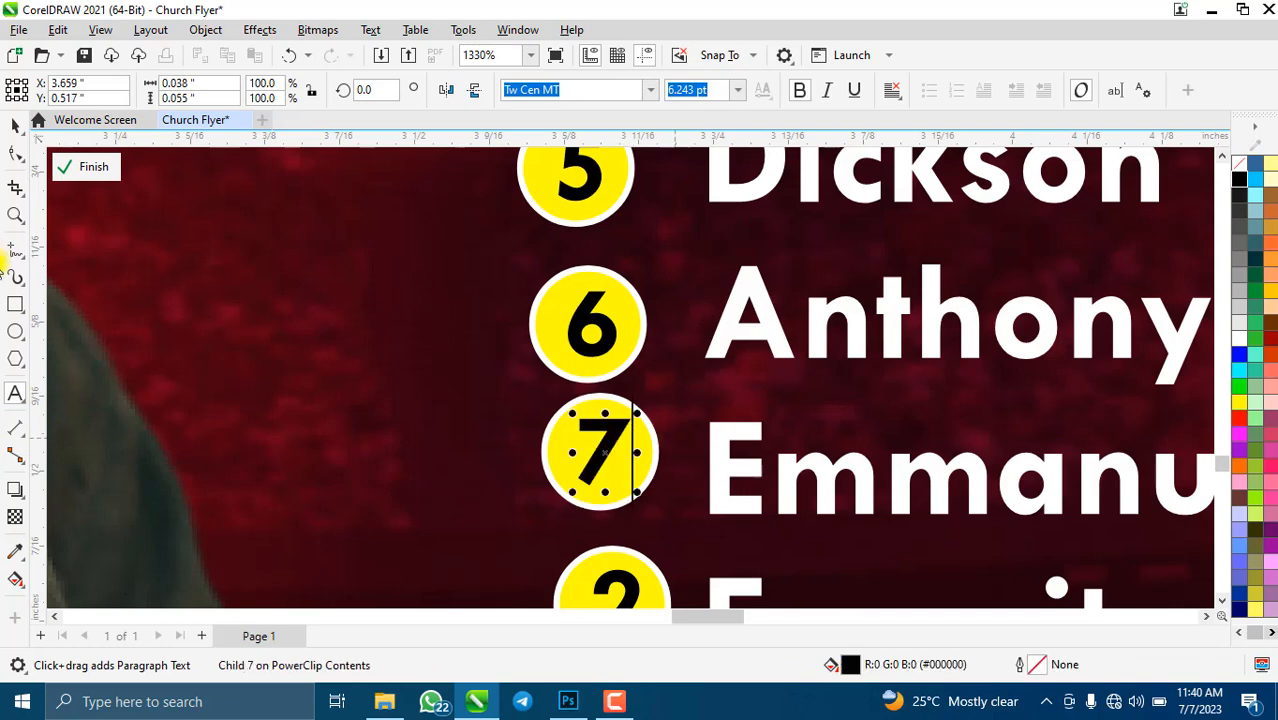
click(18, 125)
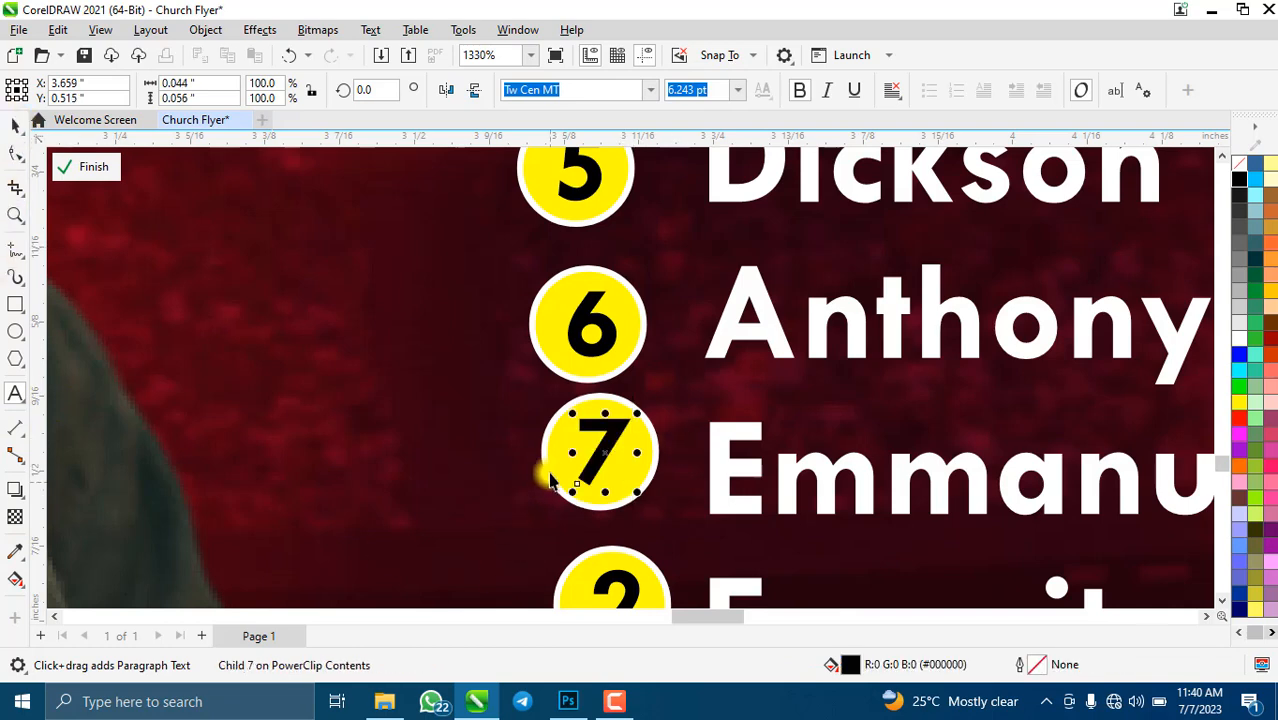
click(551, 456)
shift+click(760, 473)
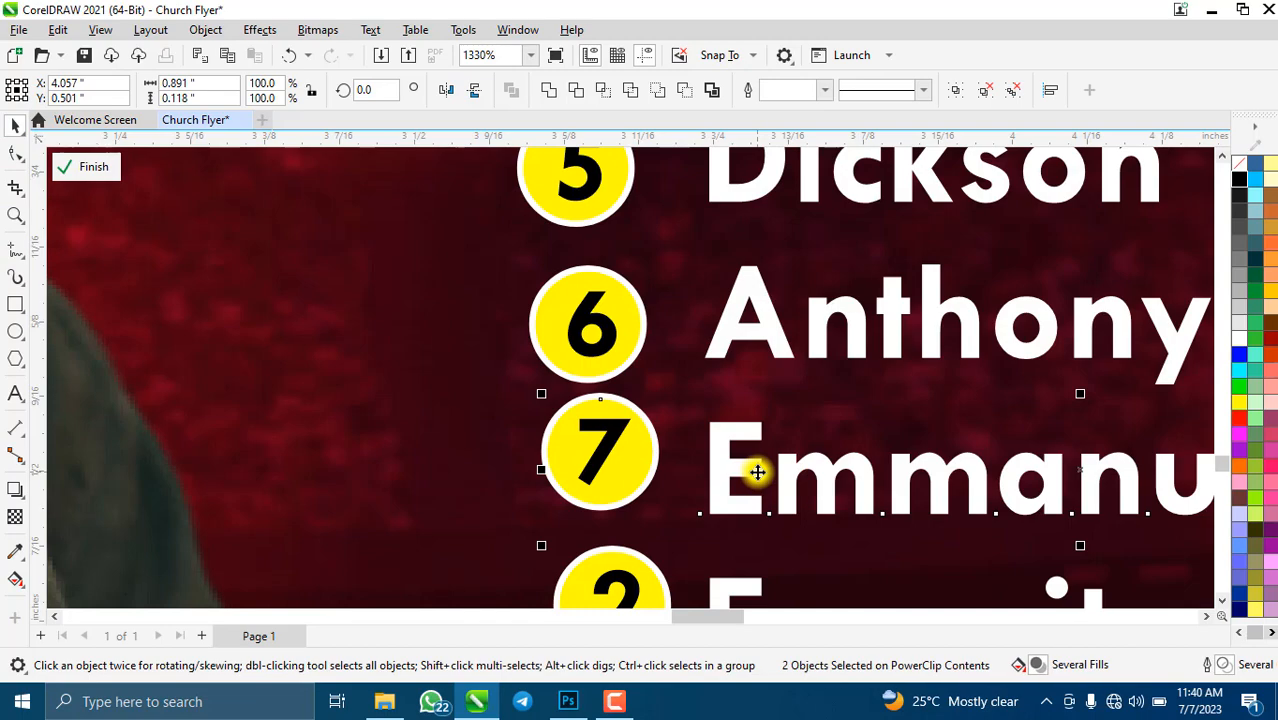
scroll(590, 365, down, 2)
scroll(590, 483, down, 4)
scroll(585, 537, up, 4)
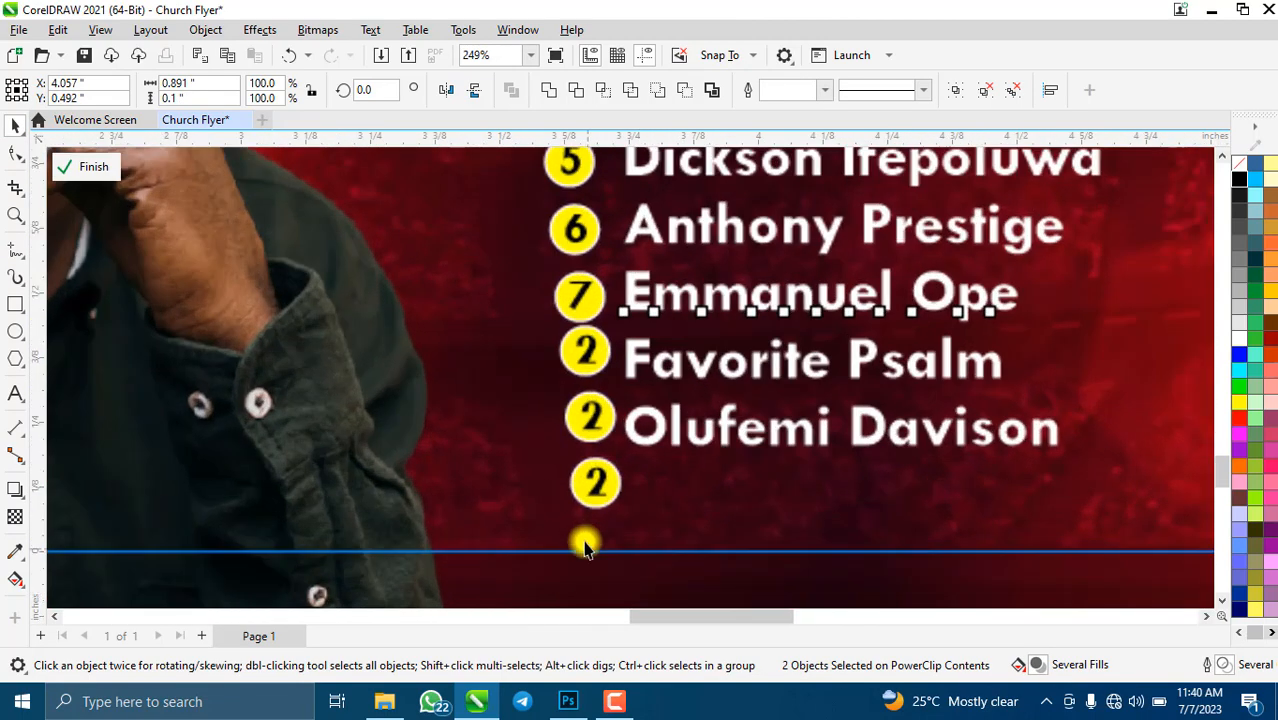
- Renumber the eighth circle to 8 and centre it vertically on its name
click(600, 258)
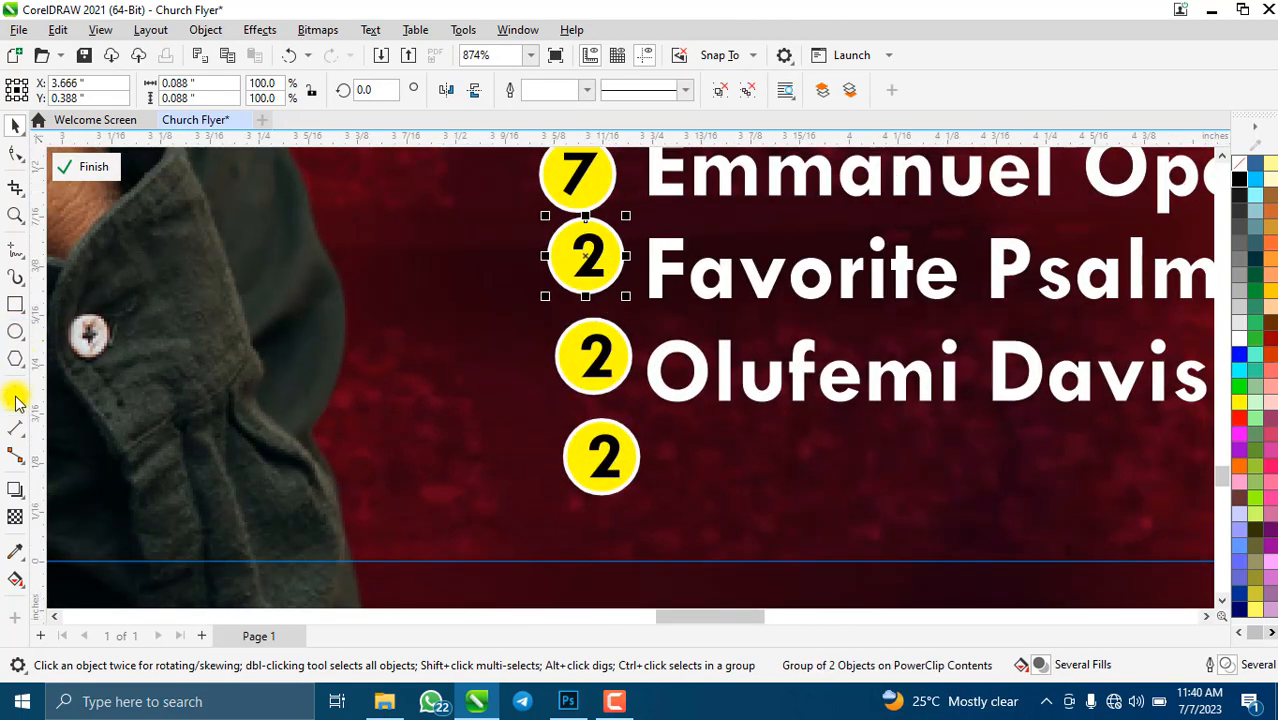
click(15, 397)
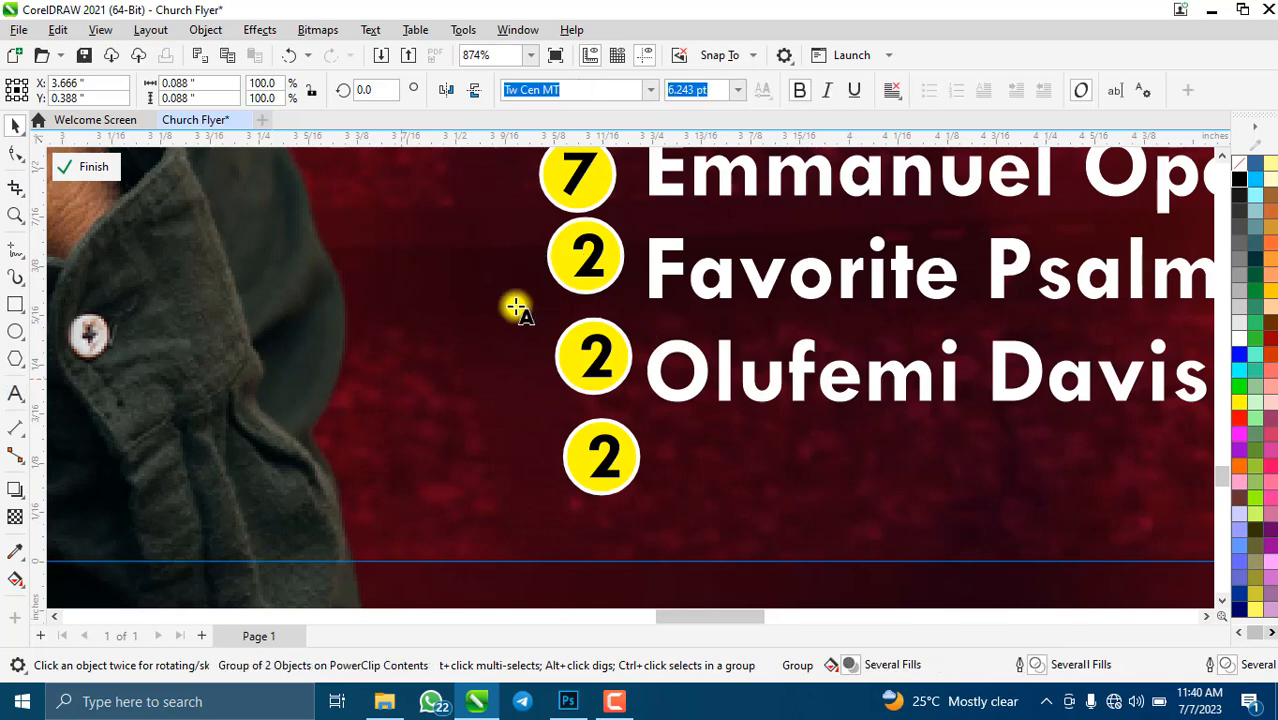
click(607, 252)
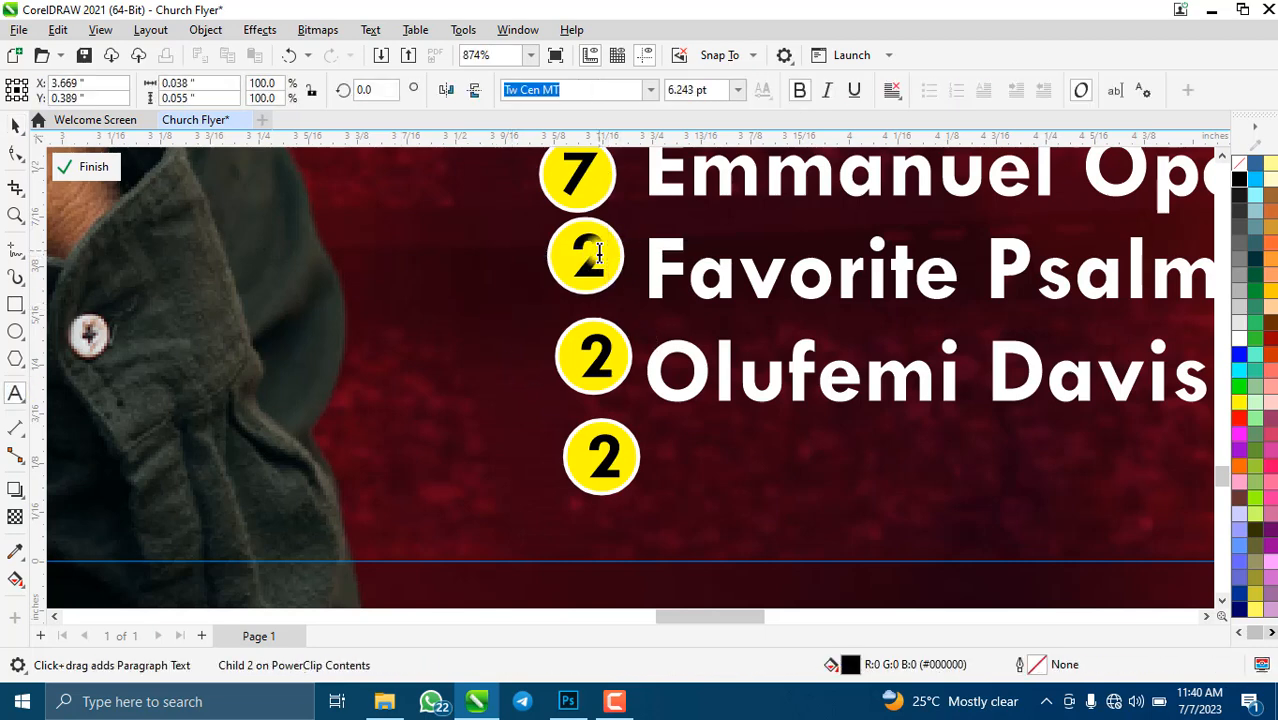
click(593, 253)
key(ctrl+space)
click(660, 240)
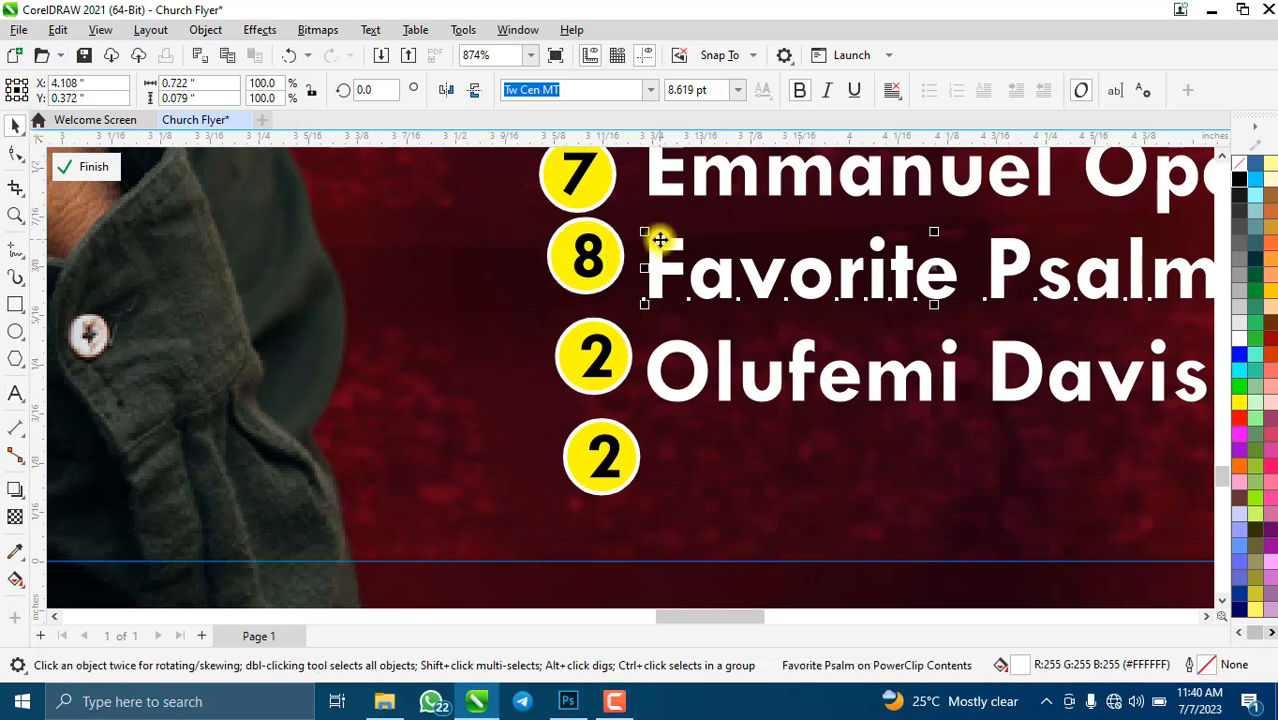
click(621, 262)
shift+click(665, 251)
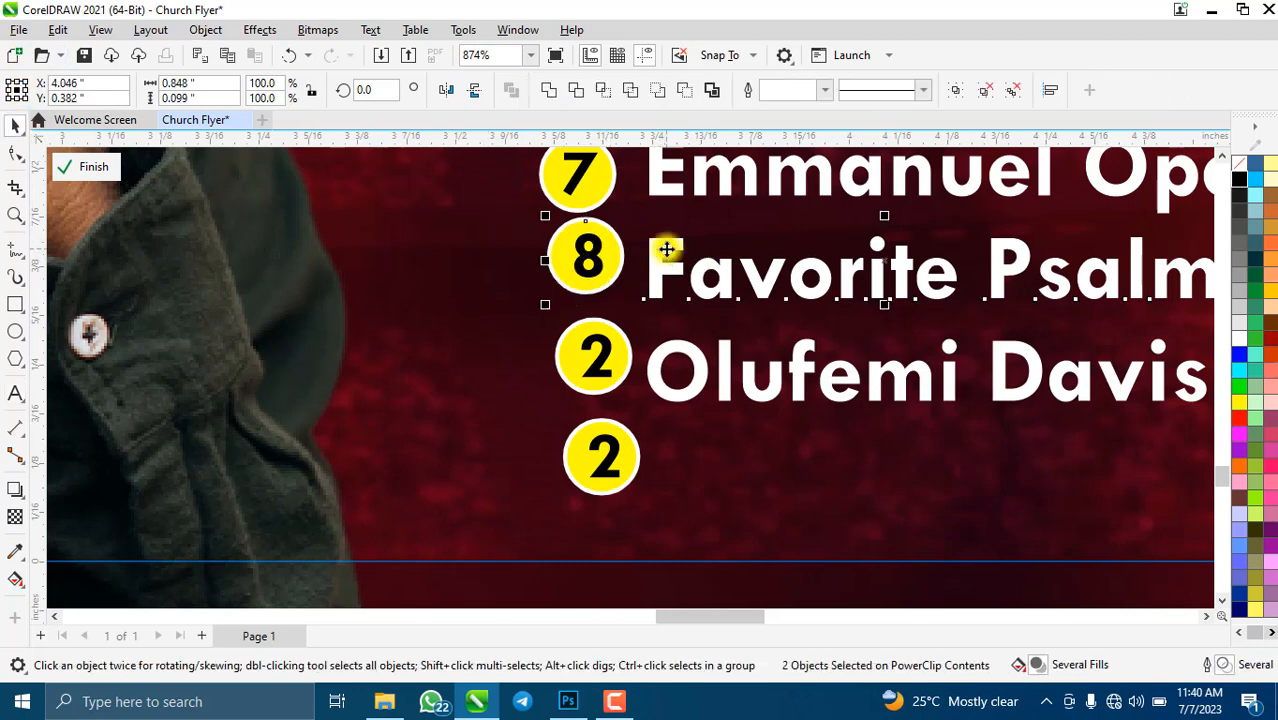
key(e)
- Renumber the ninth circle to 9, pair it with its name, then select the leftover 2 circle
click(603, 347)
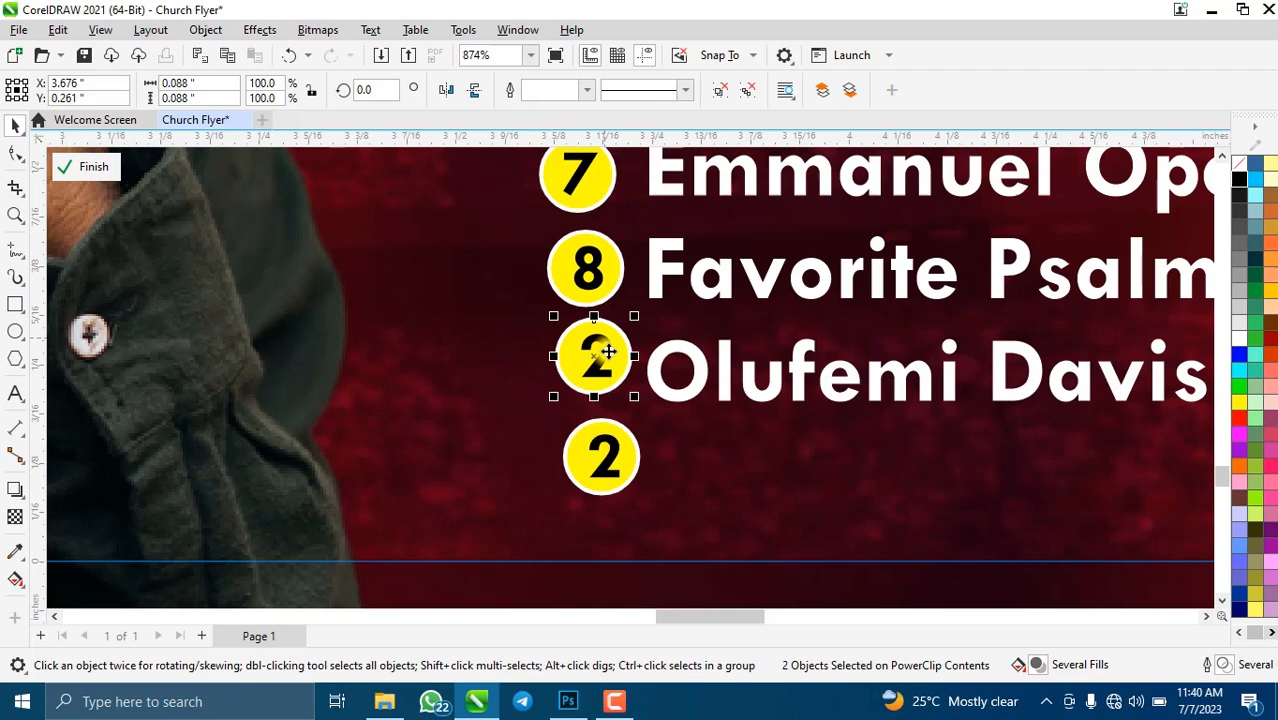
click(15, 393)
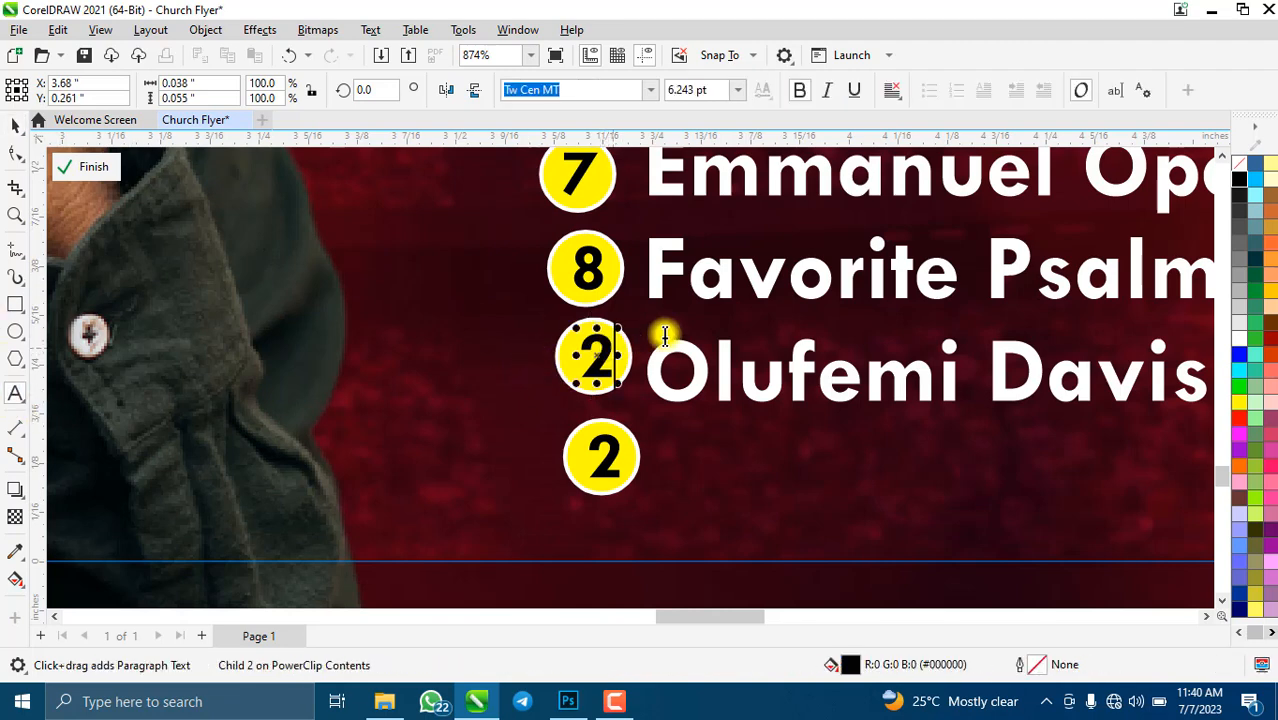
text(9)
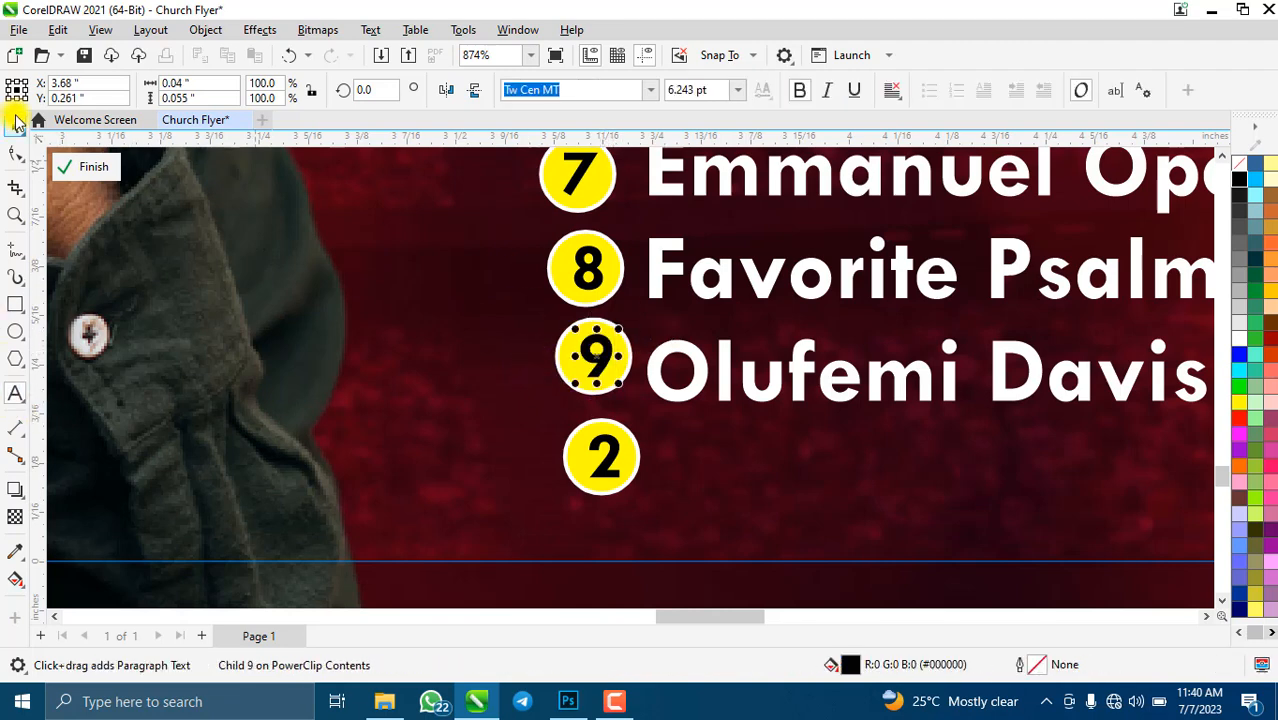
key(ctrl+space)
click(562, 354)
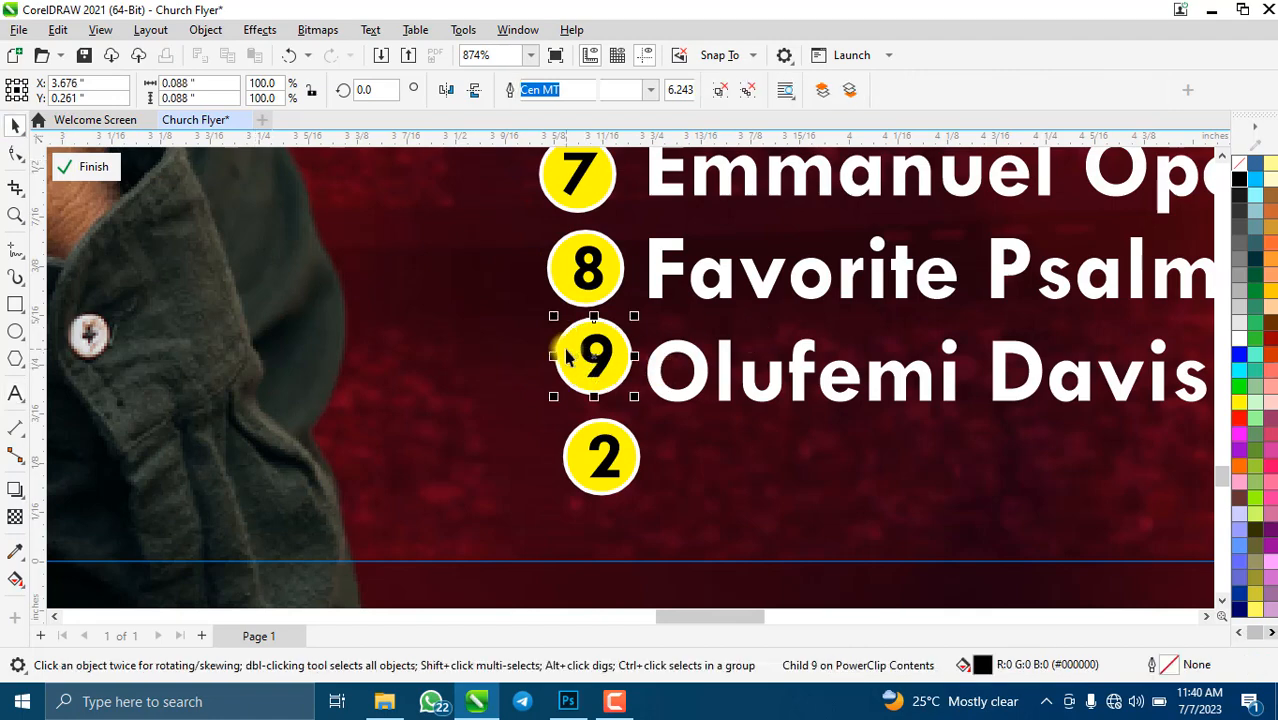
shift+click(665, 365)
click(606, 459)
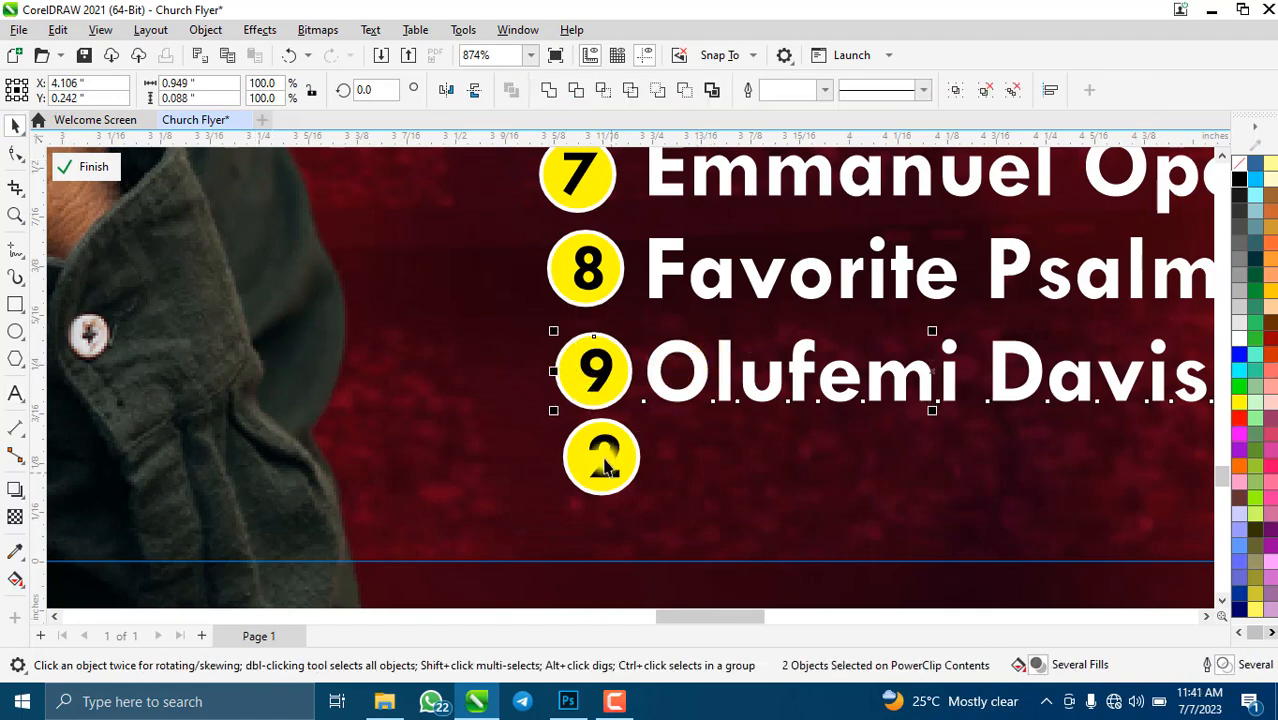
- Delete the leftover circle, align the nine numbered circles in a column, and group them with the list
key(Delete)
scroll(542, 357, down, 7)
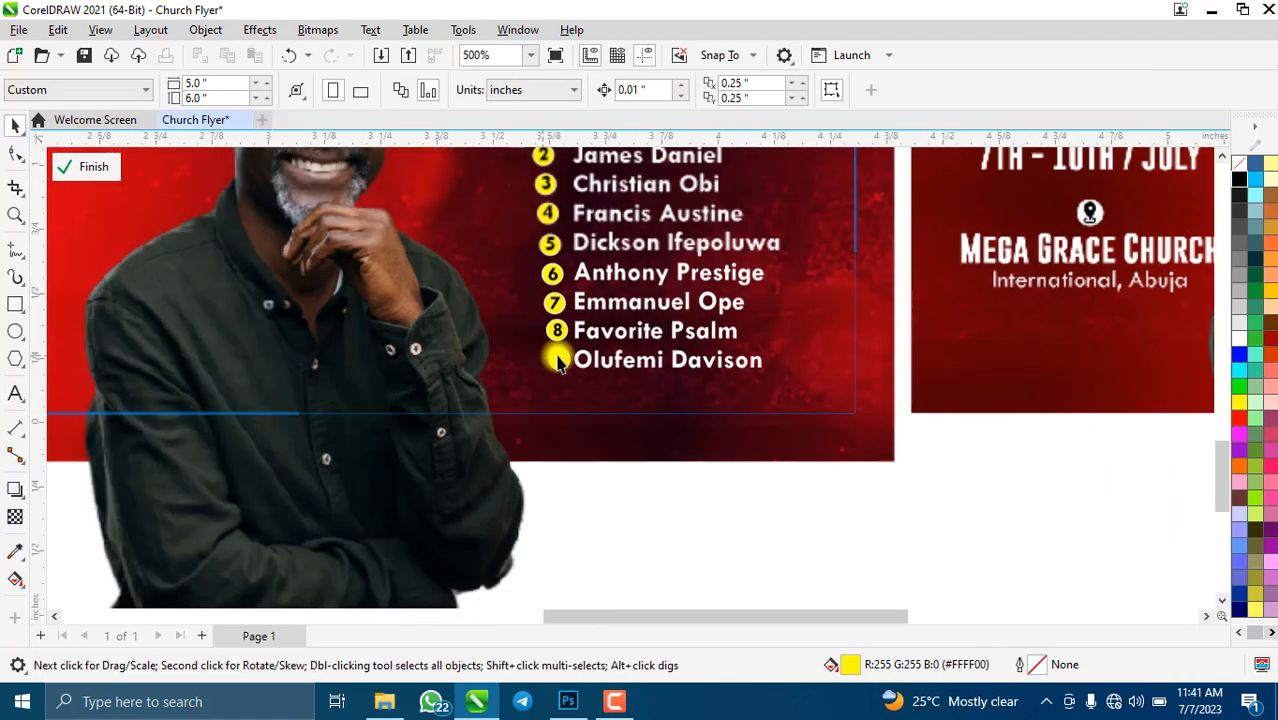
drag(572, 474, 506, 198)
scroll(552, 240, up, 3)
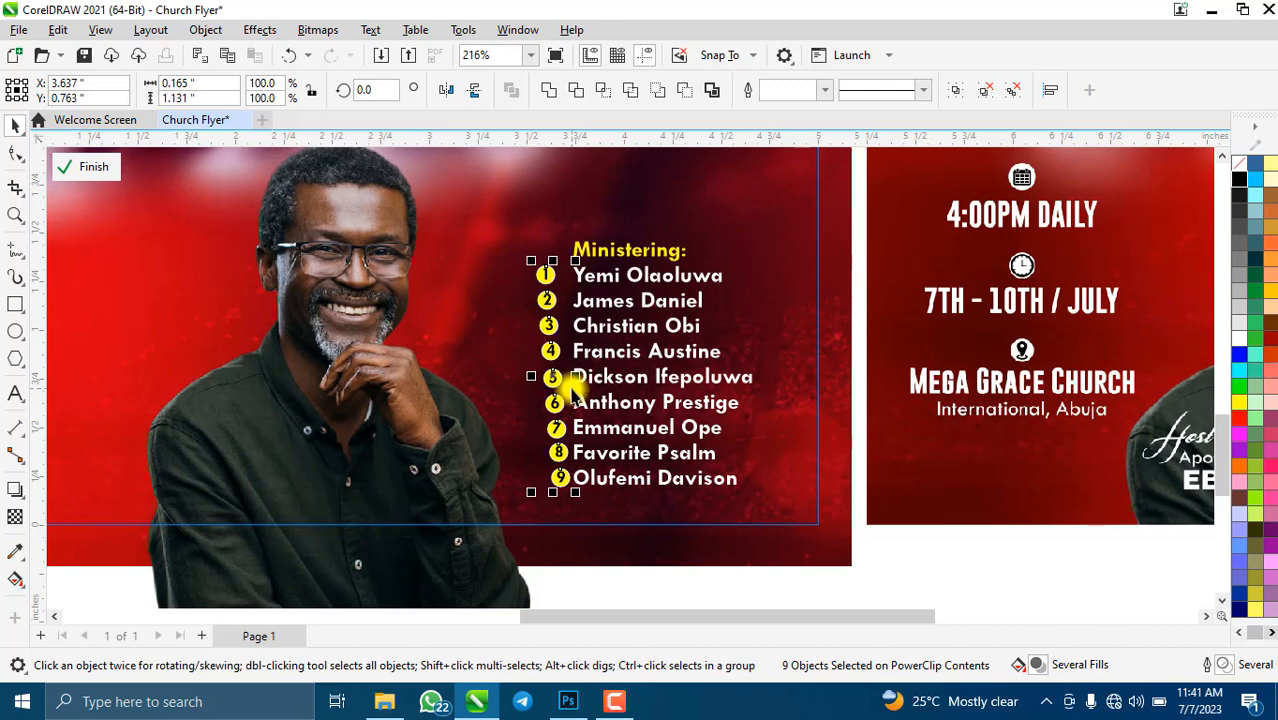
key(l)
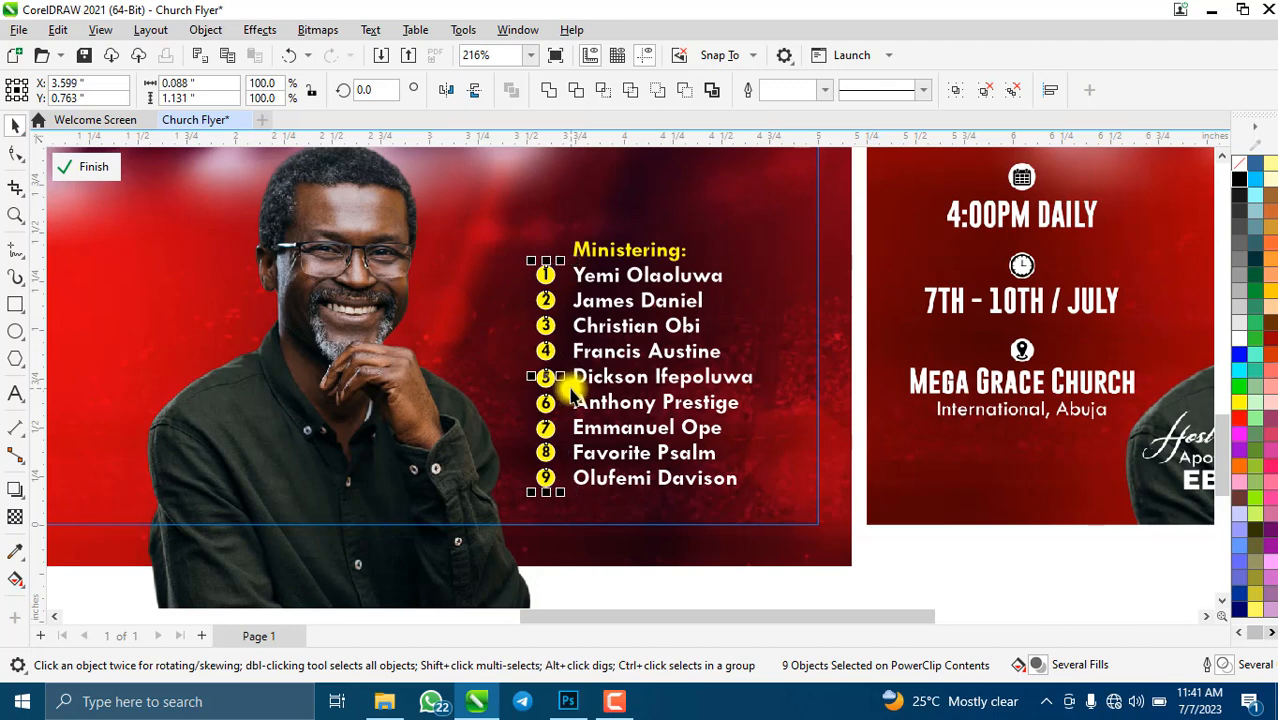
key(Right)
key(Right)
key(Right)
key(Right)
key(Right)
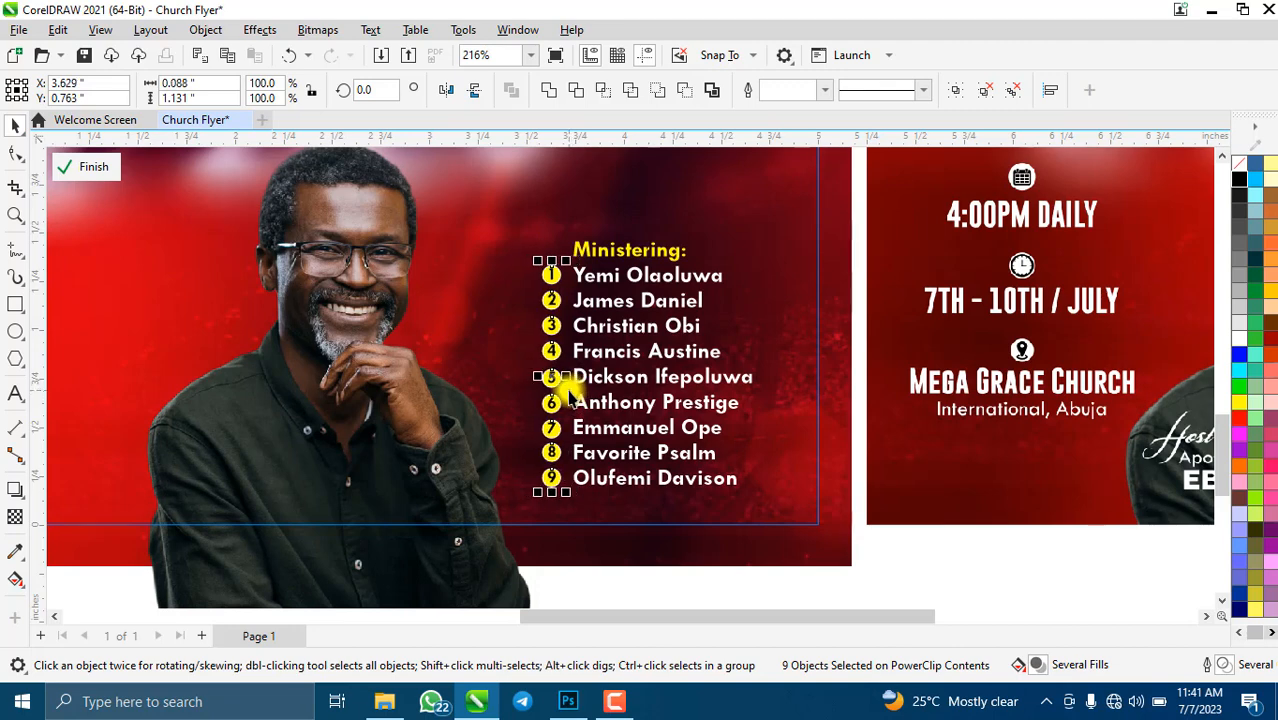
scroll(636, 277, down, 2)
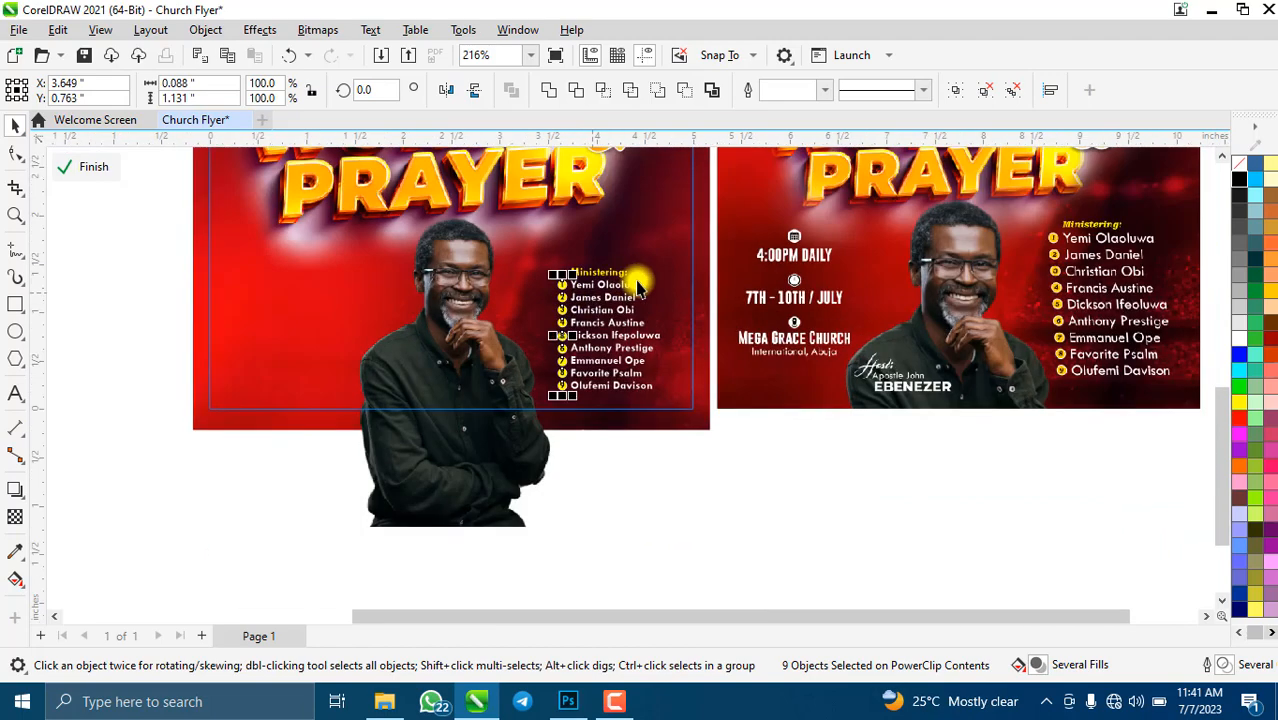
drag(675, 342, 547, 217)
key(ctrl+g)
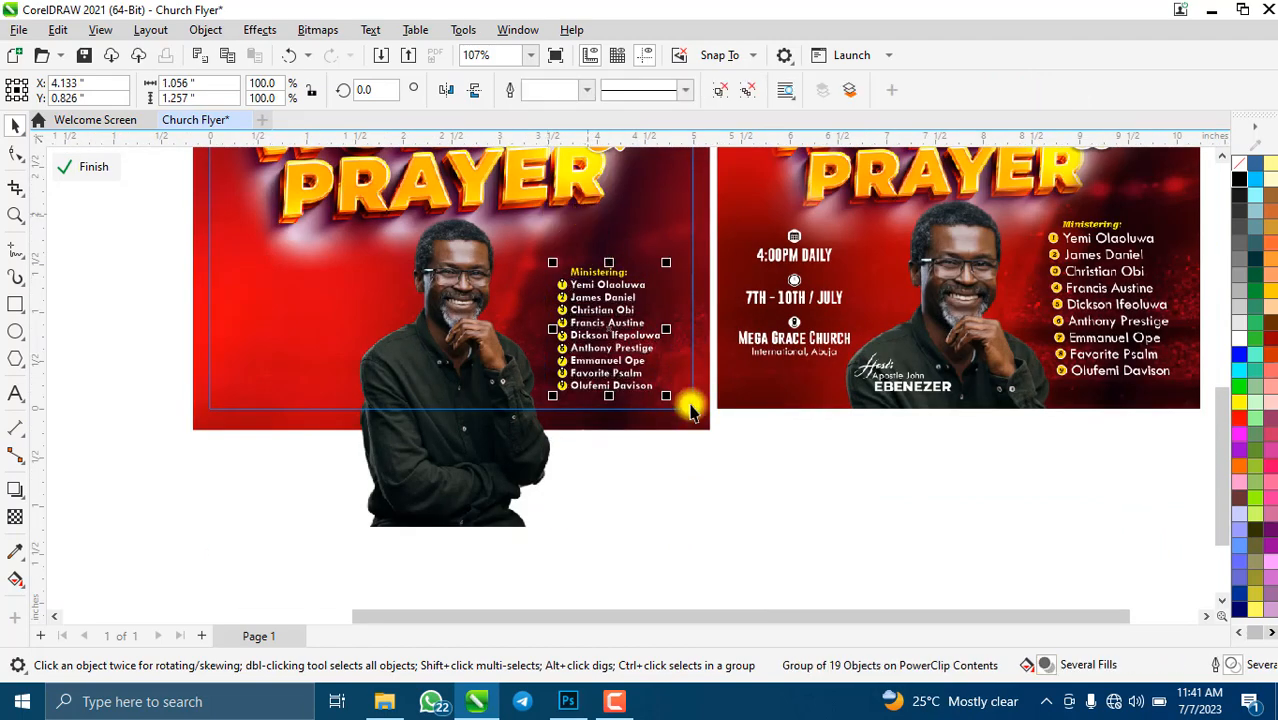
- Skew the grouped Ministering list slightly sideways using its top skew handle
scroll(736, 348, down, 1)
scroll(690, 310, up, 4)
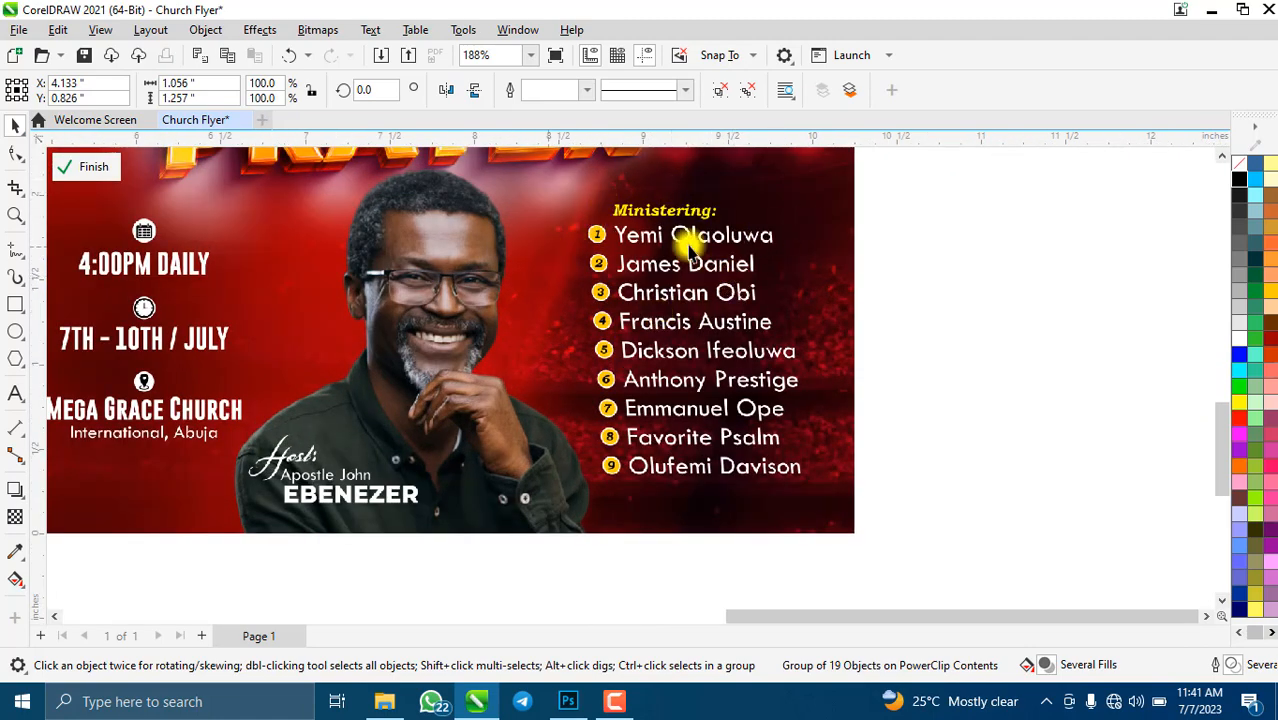
scroll(800, 310, down, 6)
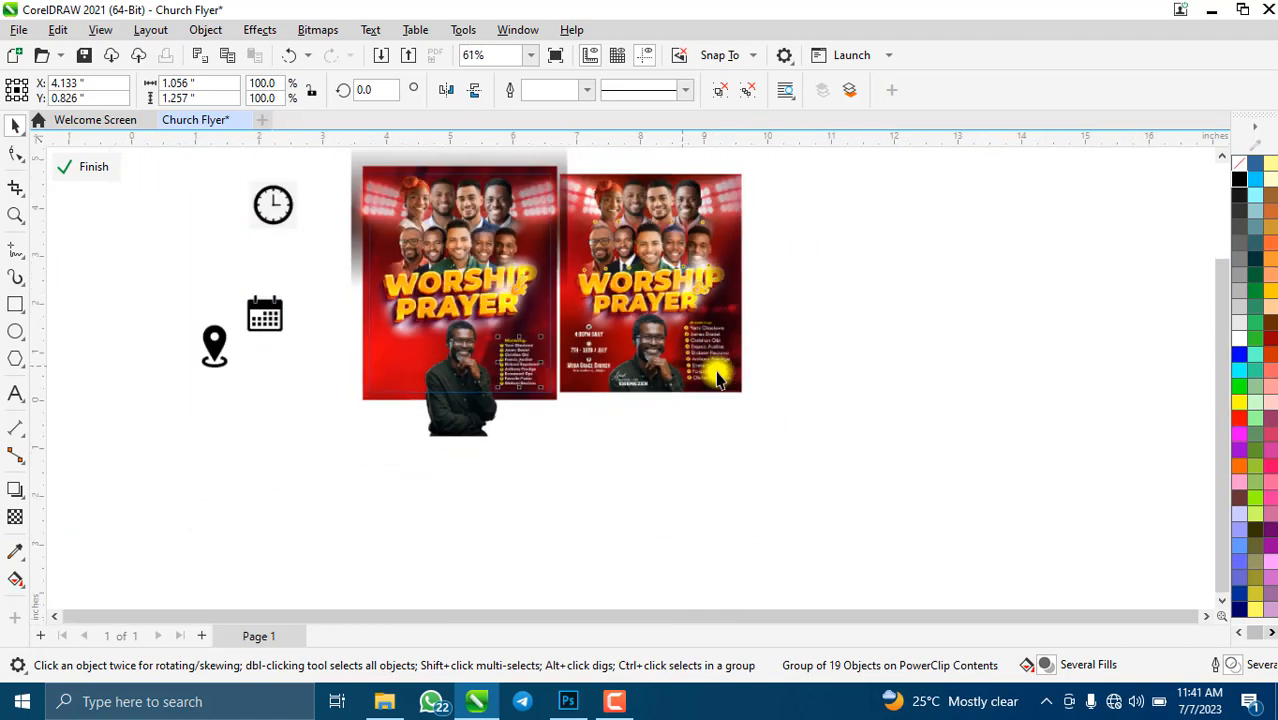
scroll(580, 346, up, 2)
scroll(622, 345, up, 1)
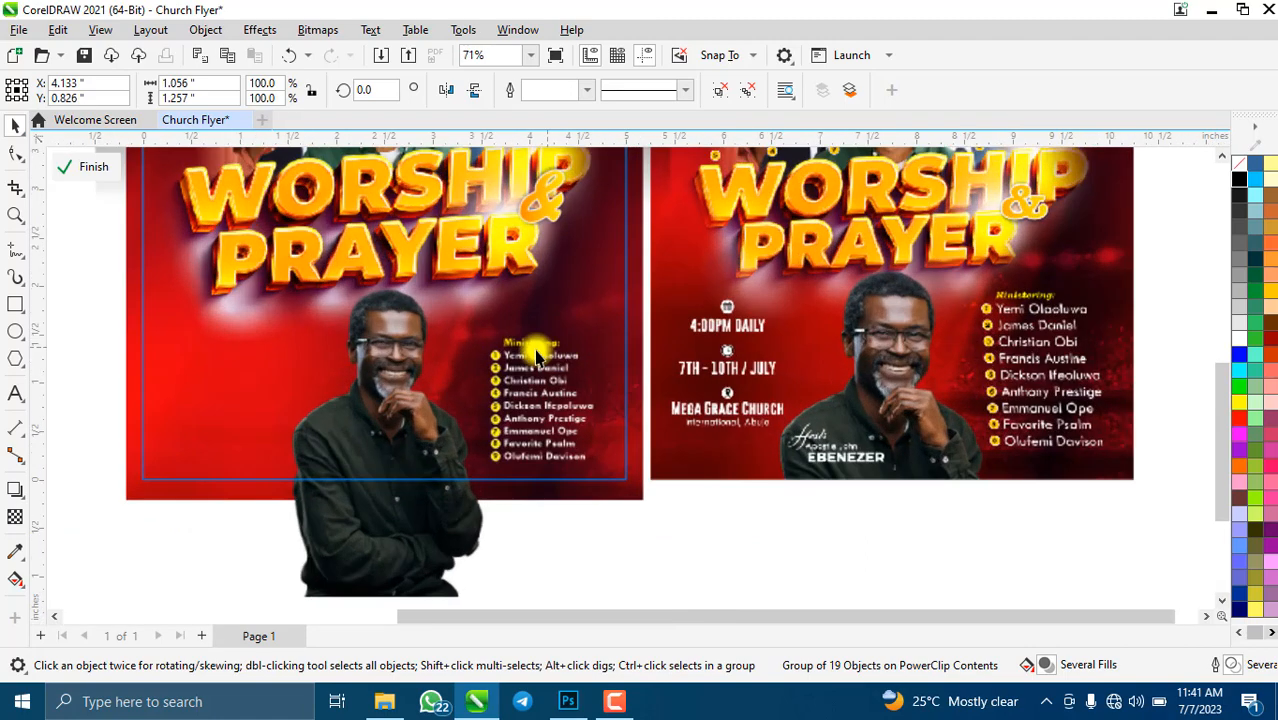
click(656, 528)
click(553, 393)
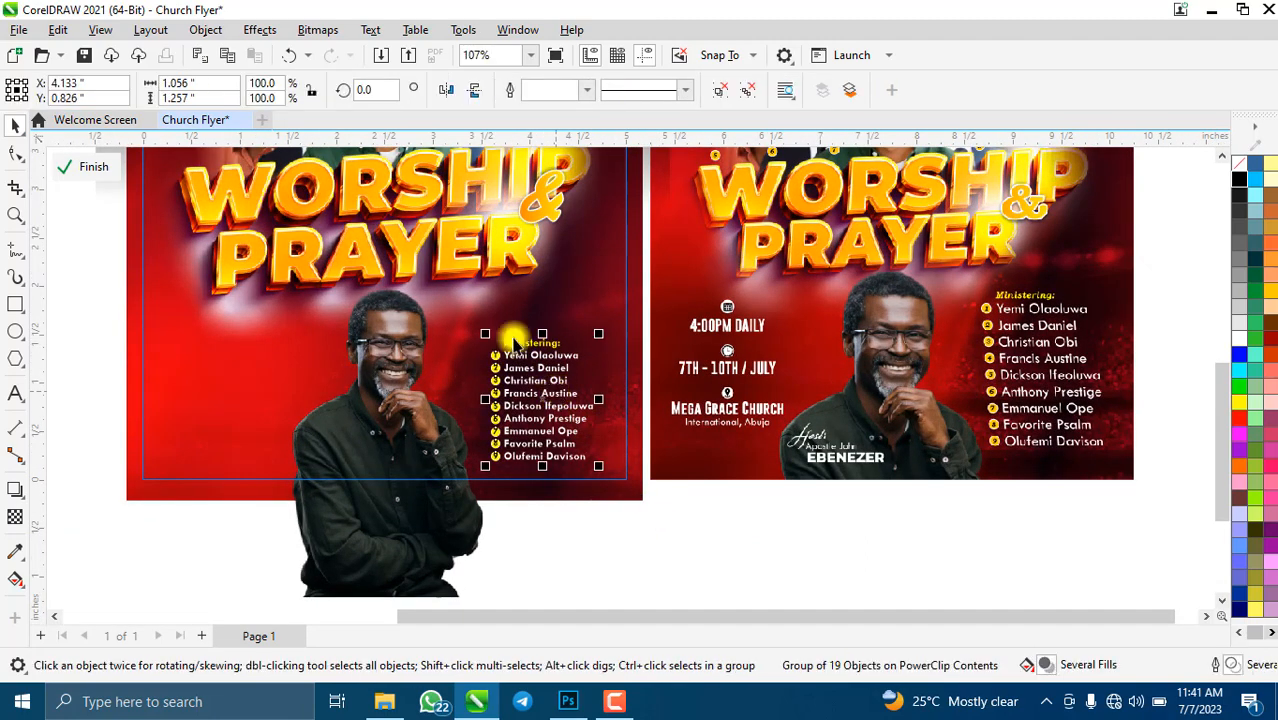
scroll(555, 390, up, 2)
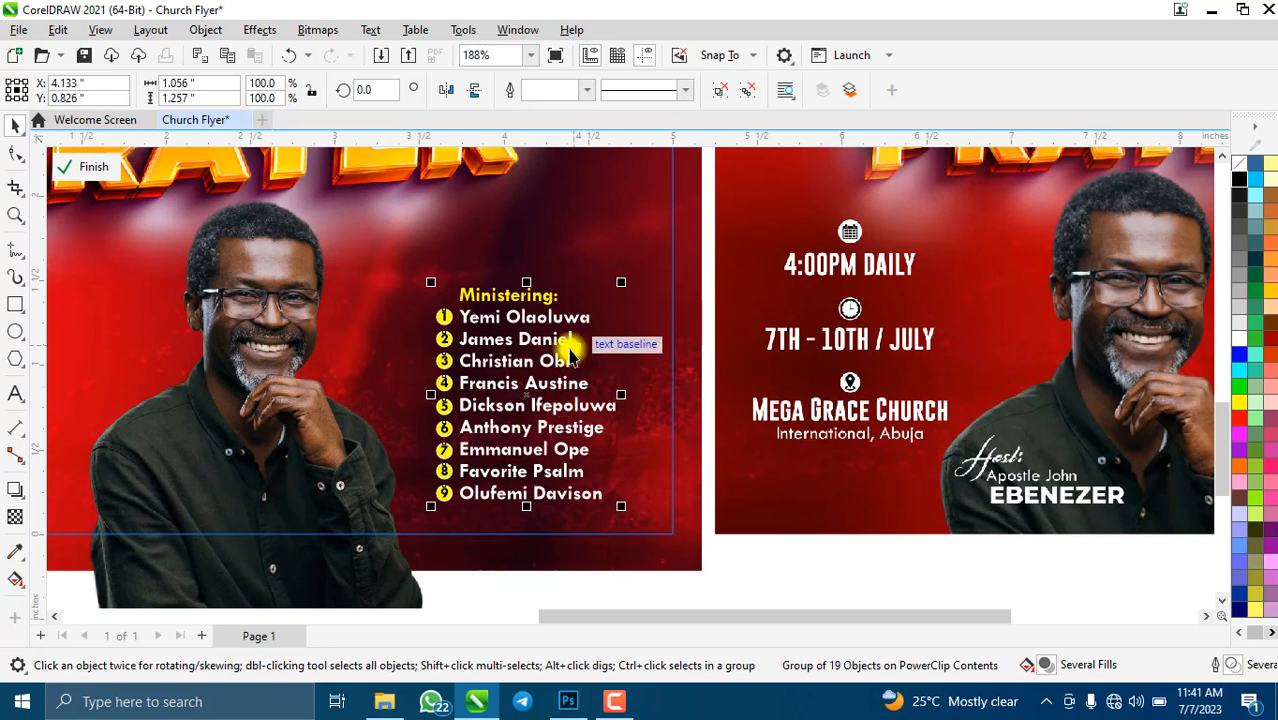
click(550, 385)
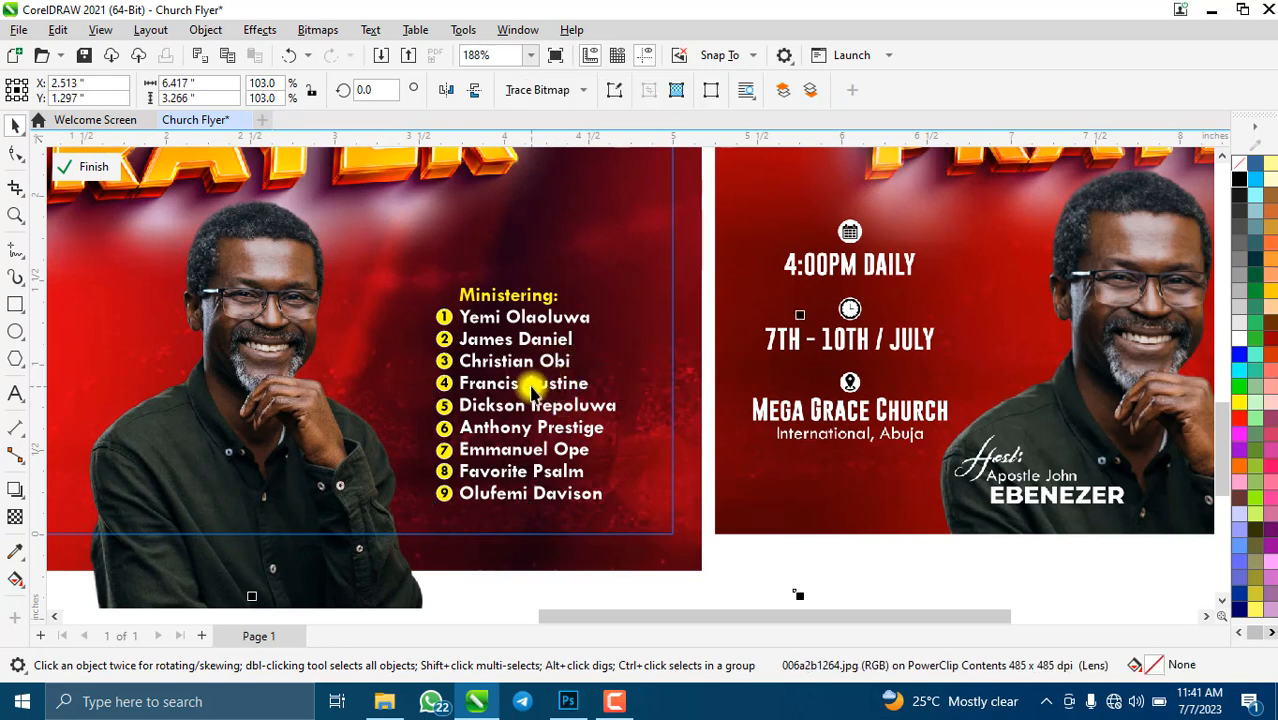
click(532, 390)
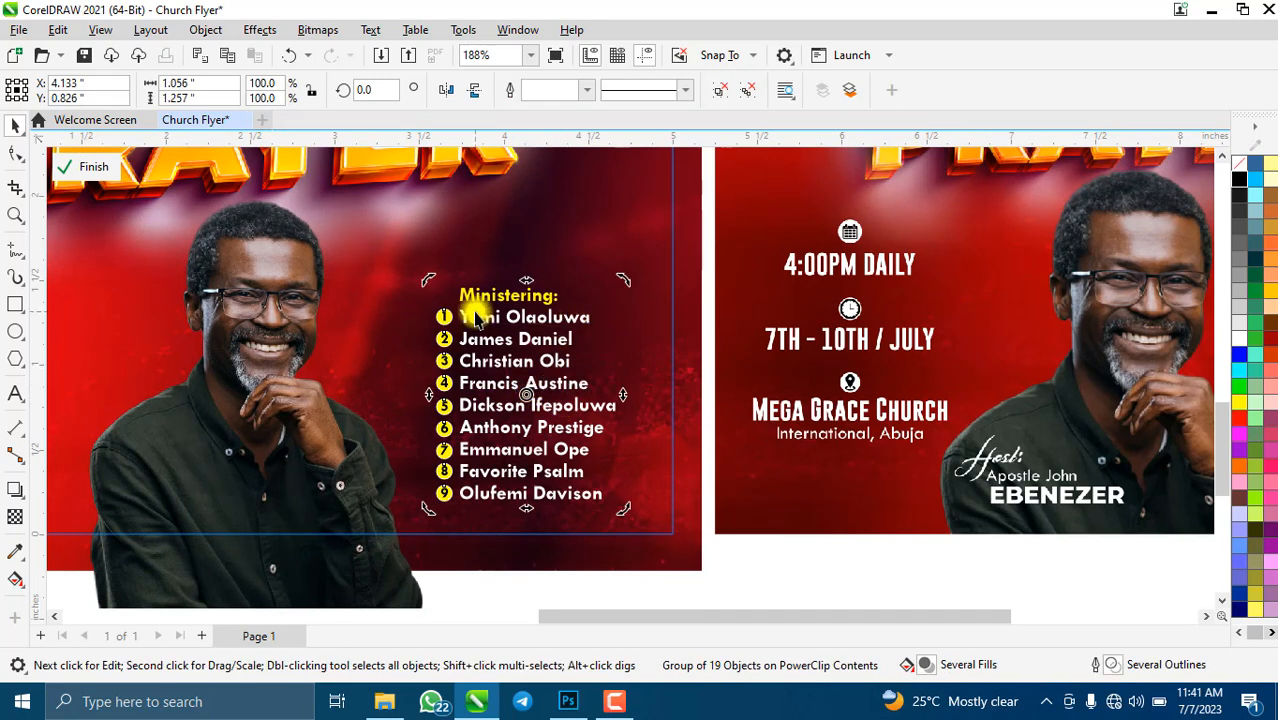
scroll(505, 278, up, 4)
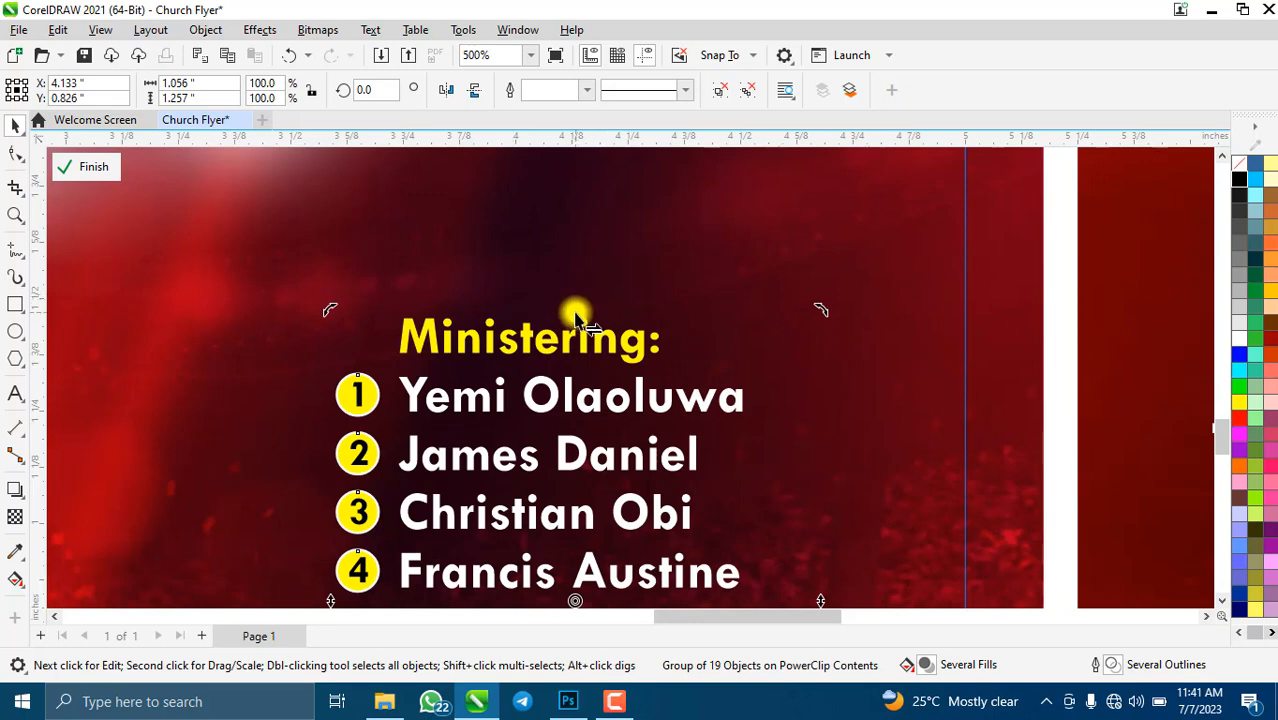
drag(575, 318, 543, 318)
scroll(549, 320, down, 5)
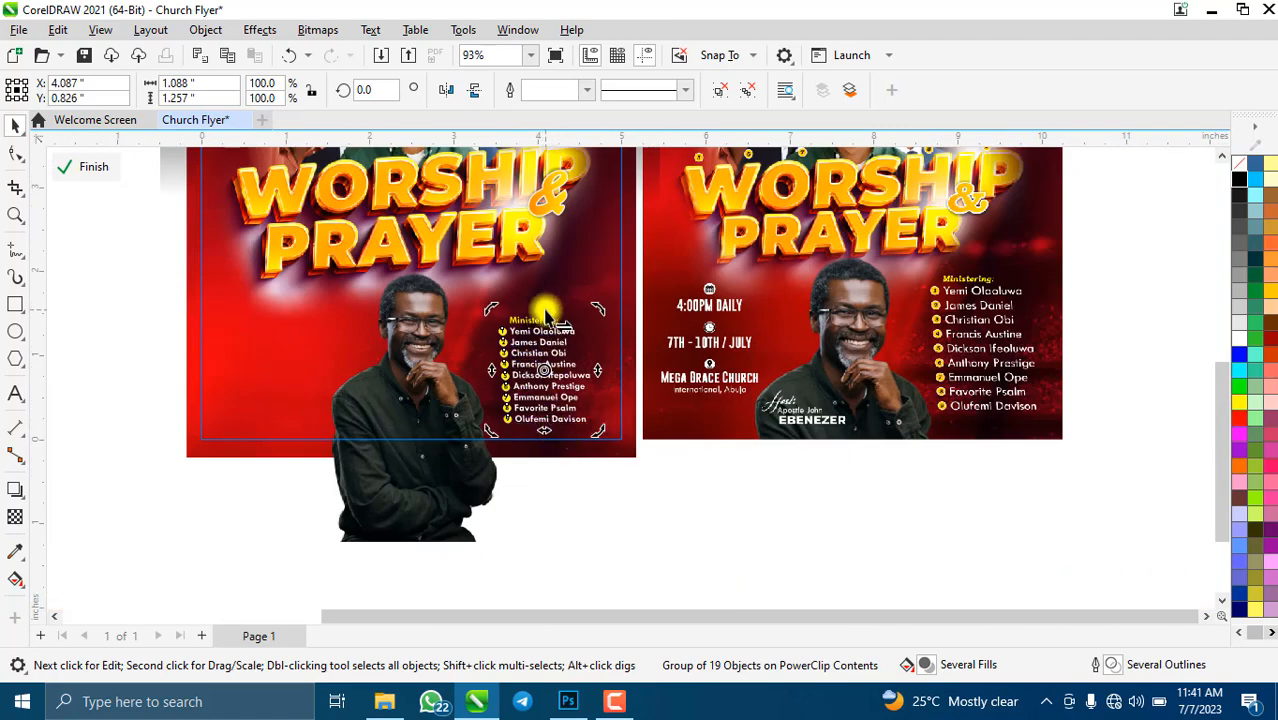
drag(548, 318, 530, 316)
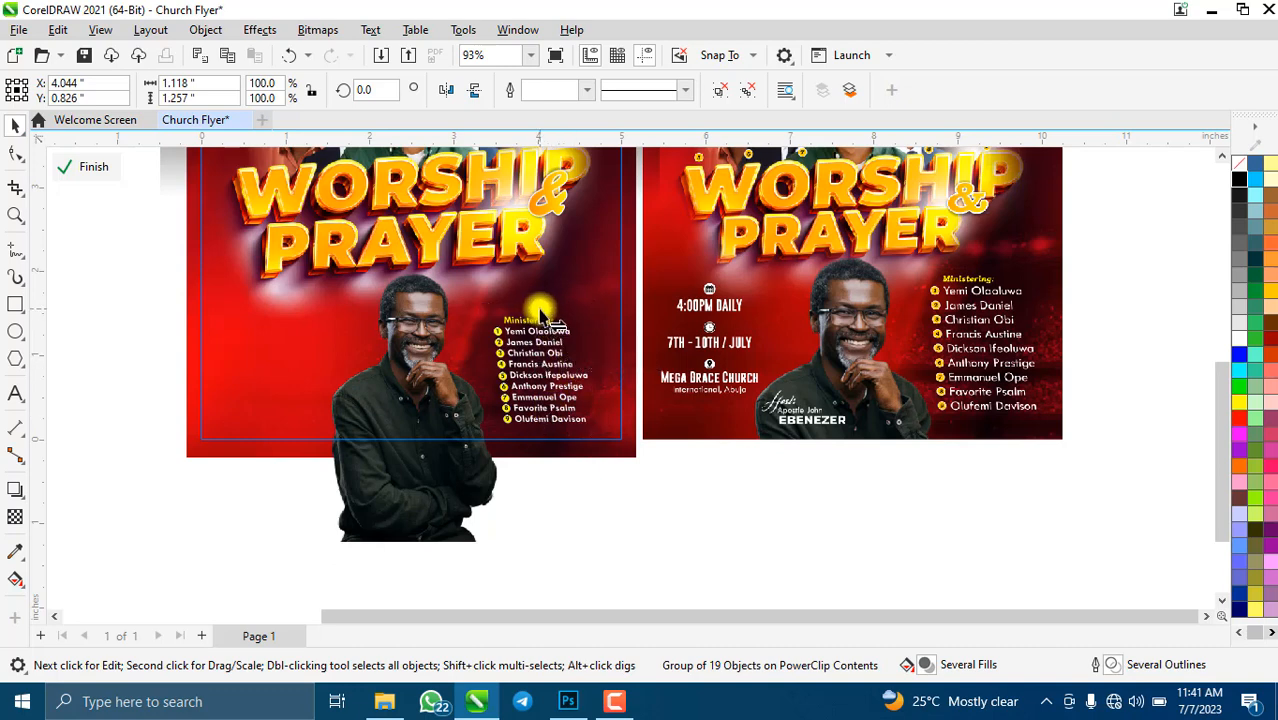
drag(541, 312, 545, 316)
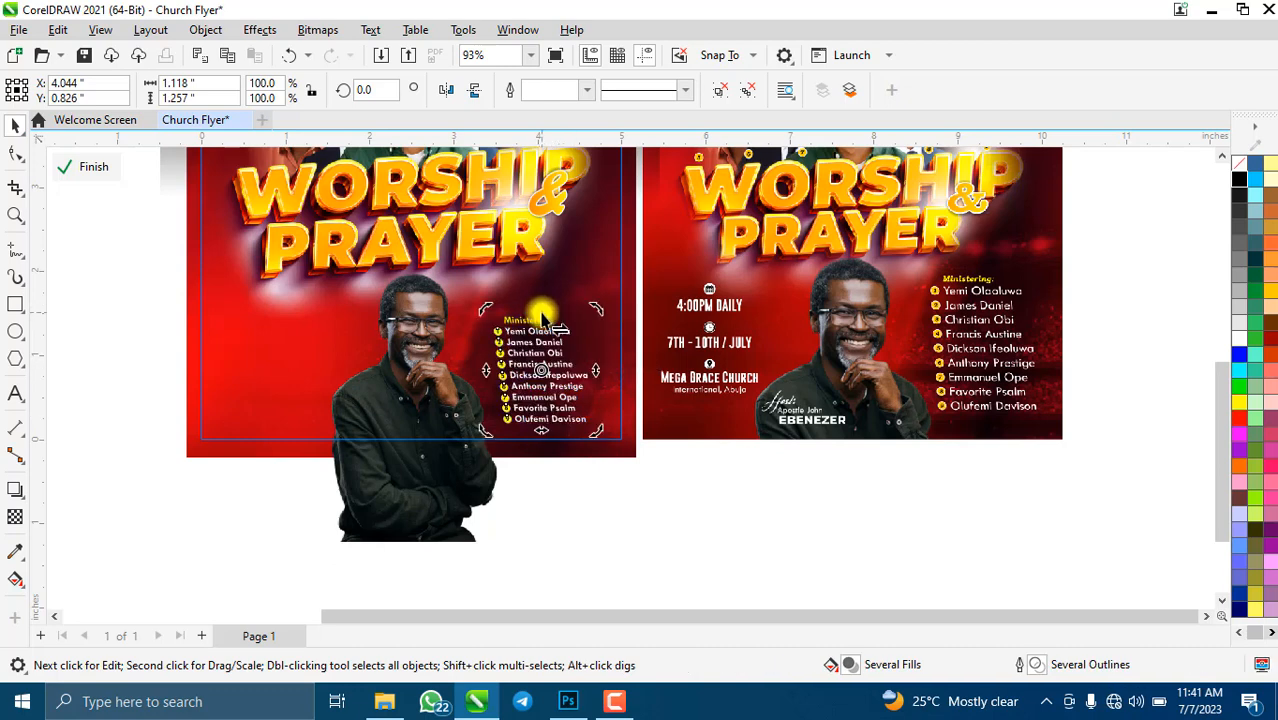
- Enlarge the Ministering list to a moderate size, undoing the oversized attempt
scroll(736, 329, down, 4)
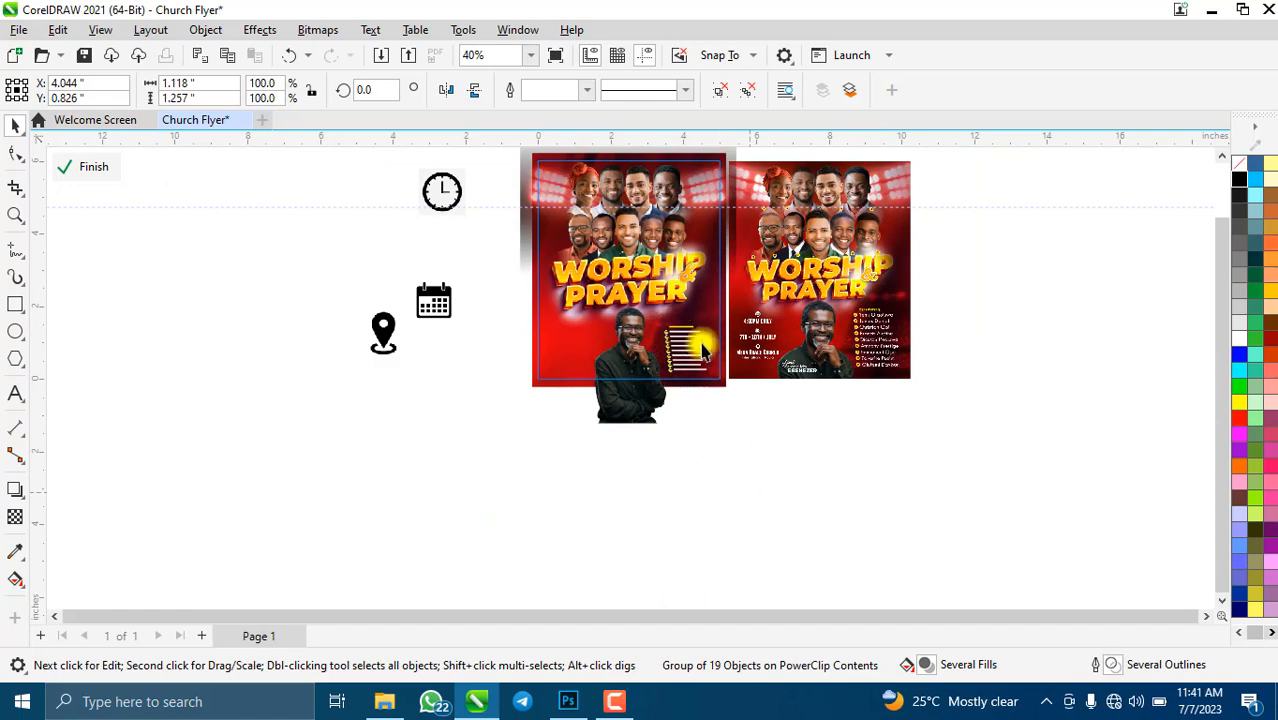
click(702, 345)
scroll(705, 333, up, 4)
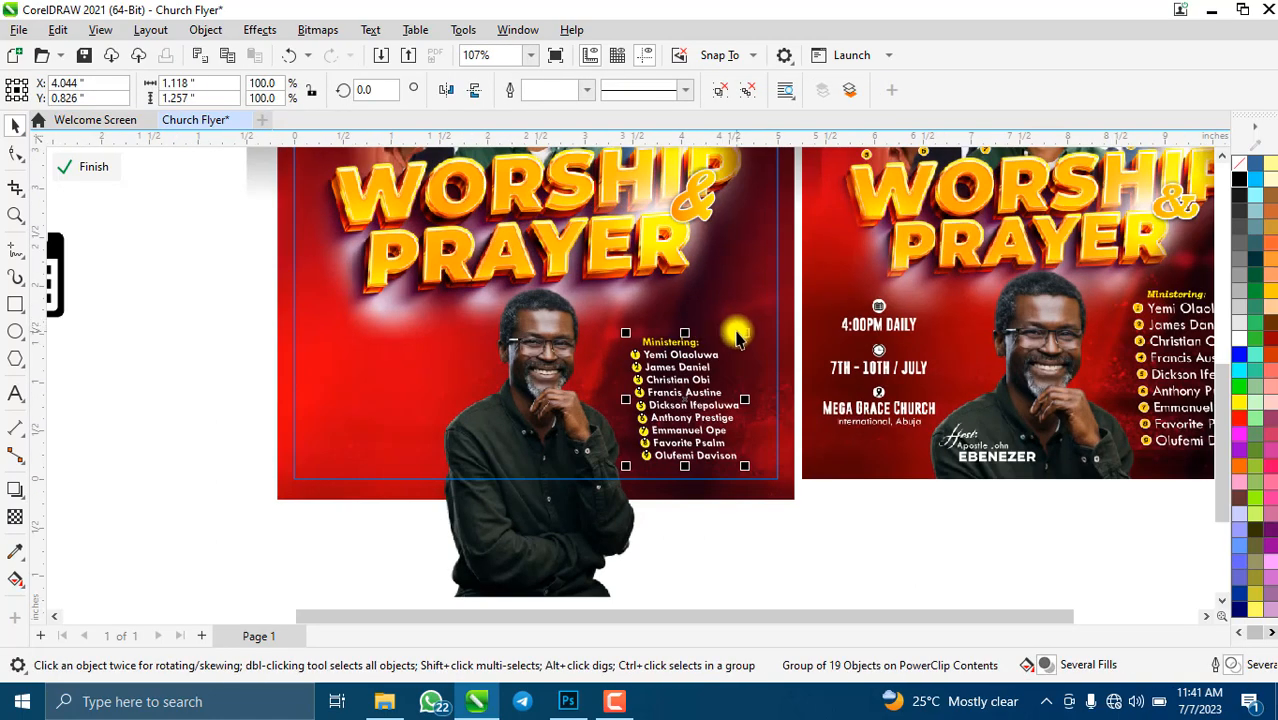
drag(747, 338, 759, 320)
scroll(679, 479, down, 3)
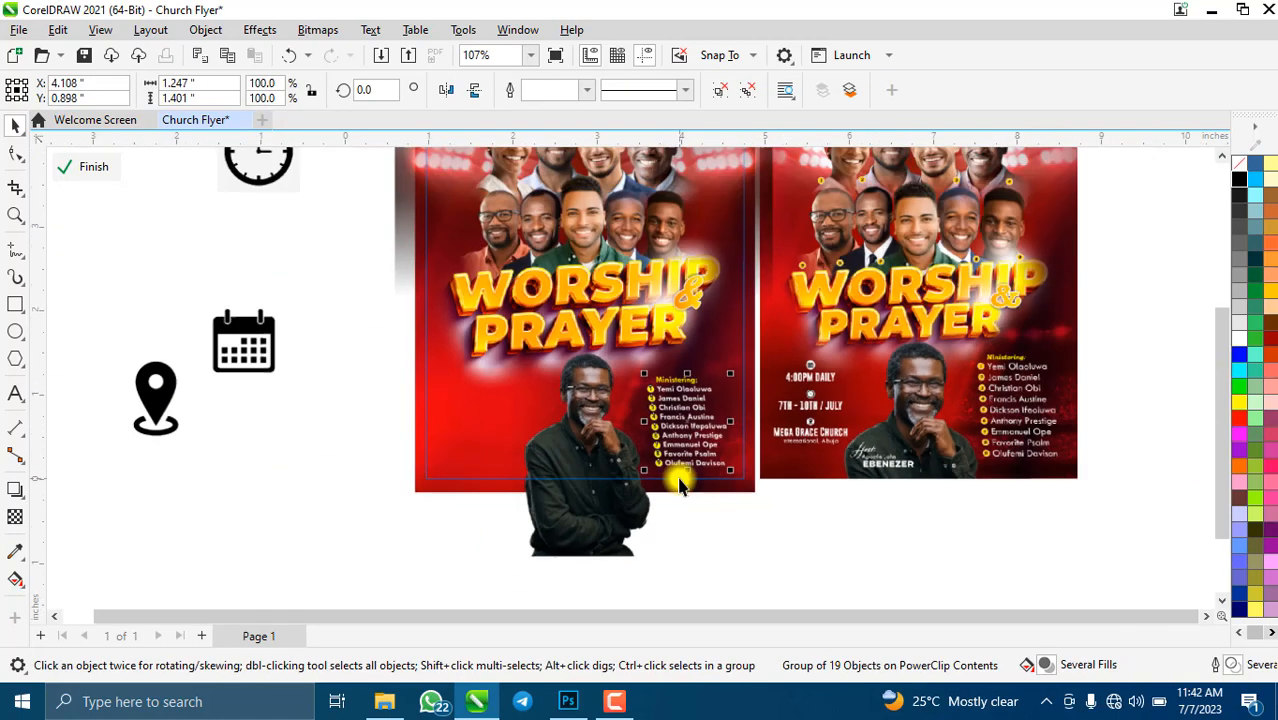
drag(649, 396, 640, 398)
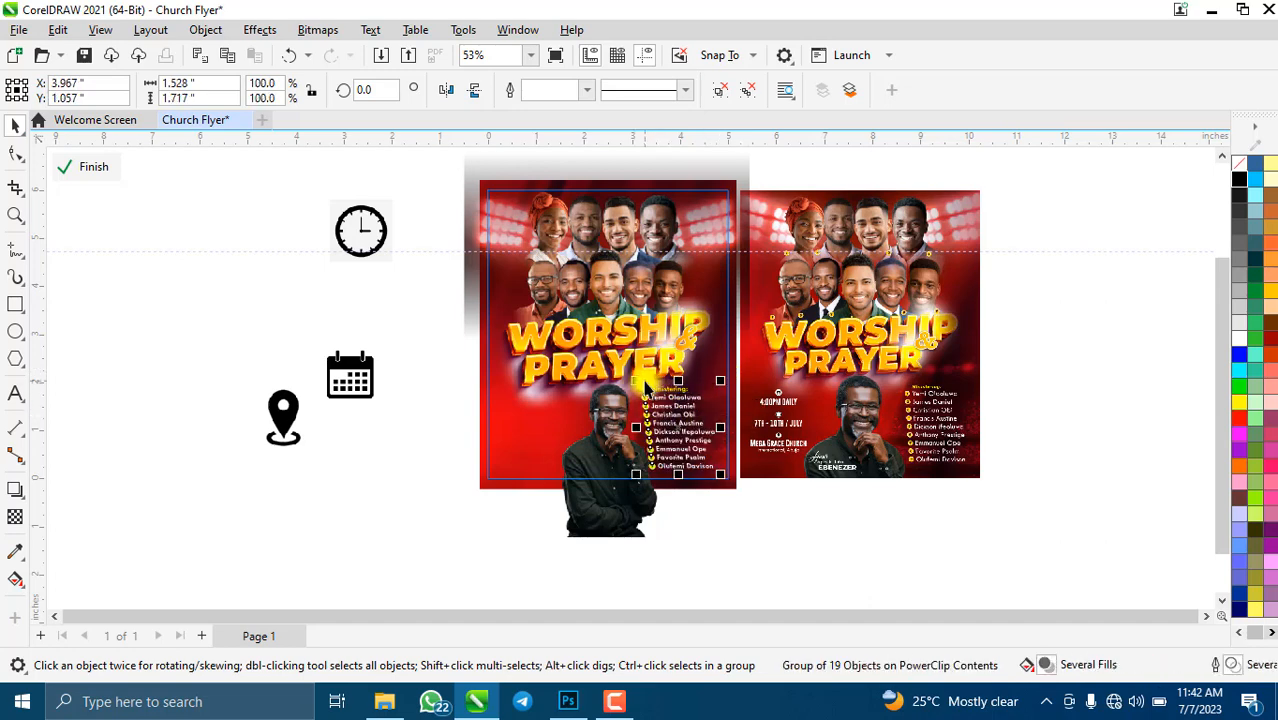
key(ctrl+z)
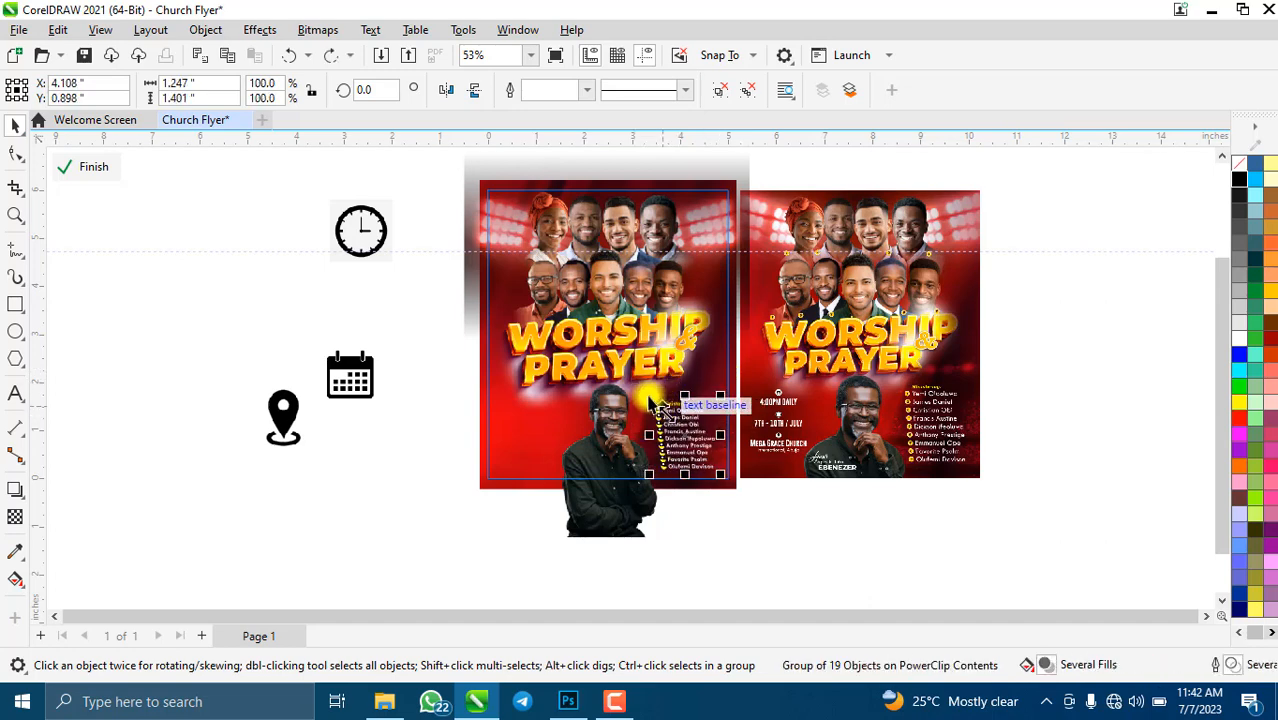
mouse_move(649, 396)
mouse_down()
mouse_move(646, 376)
mouse_move(640, 385)
mouse_up()
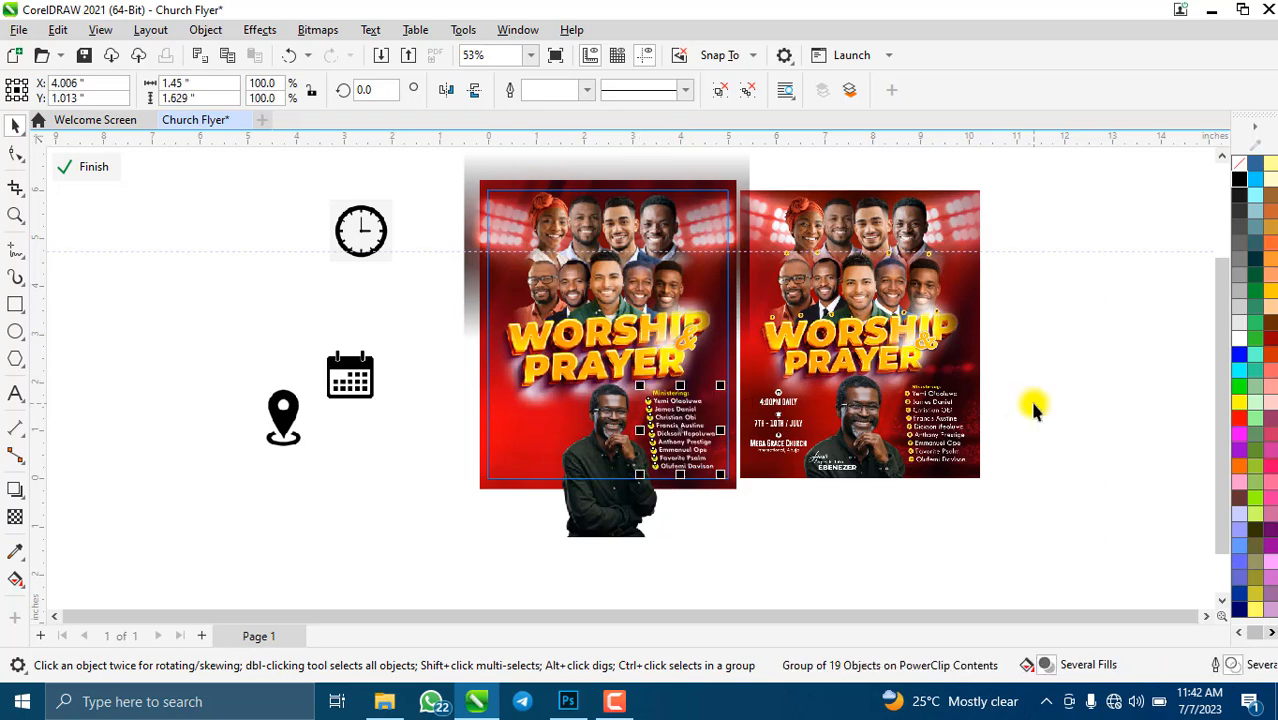
scroll(740, 445, down, 2)
scroll(712, 452, up, 2)
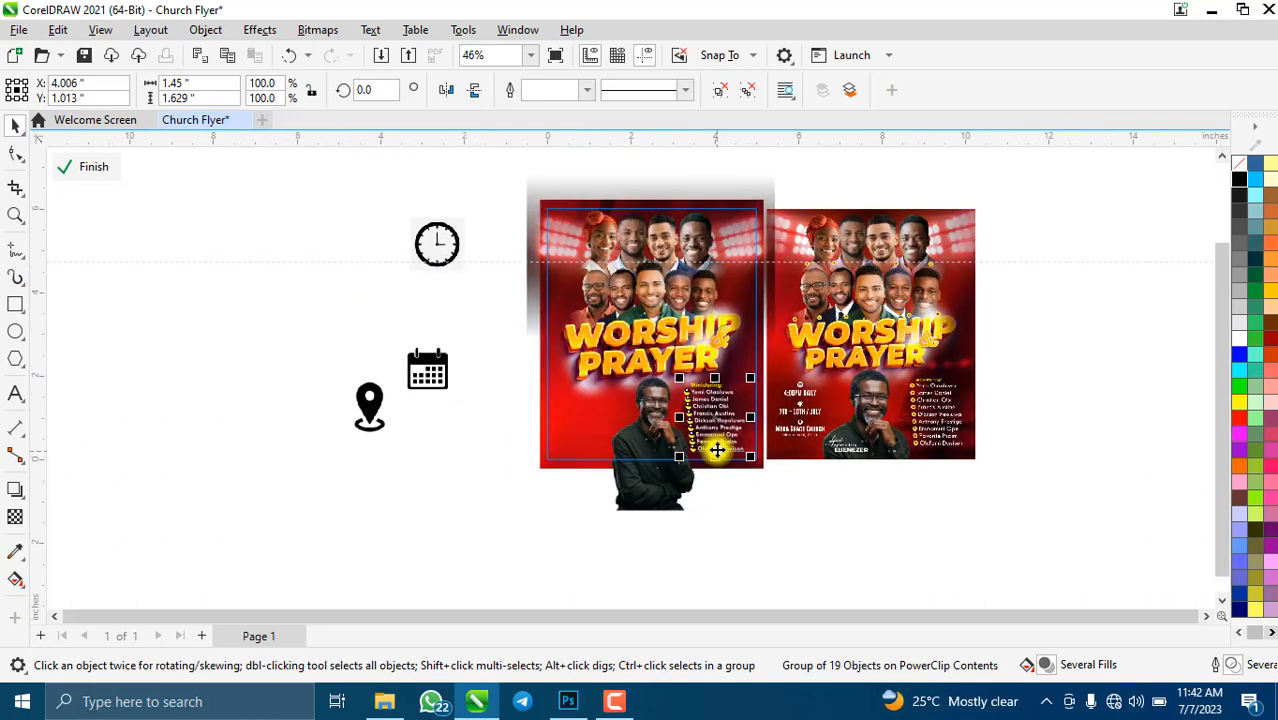
scroll(605, 474, up, 3)
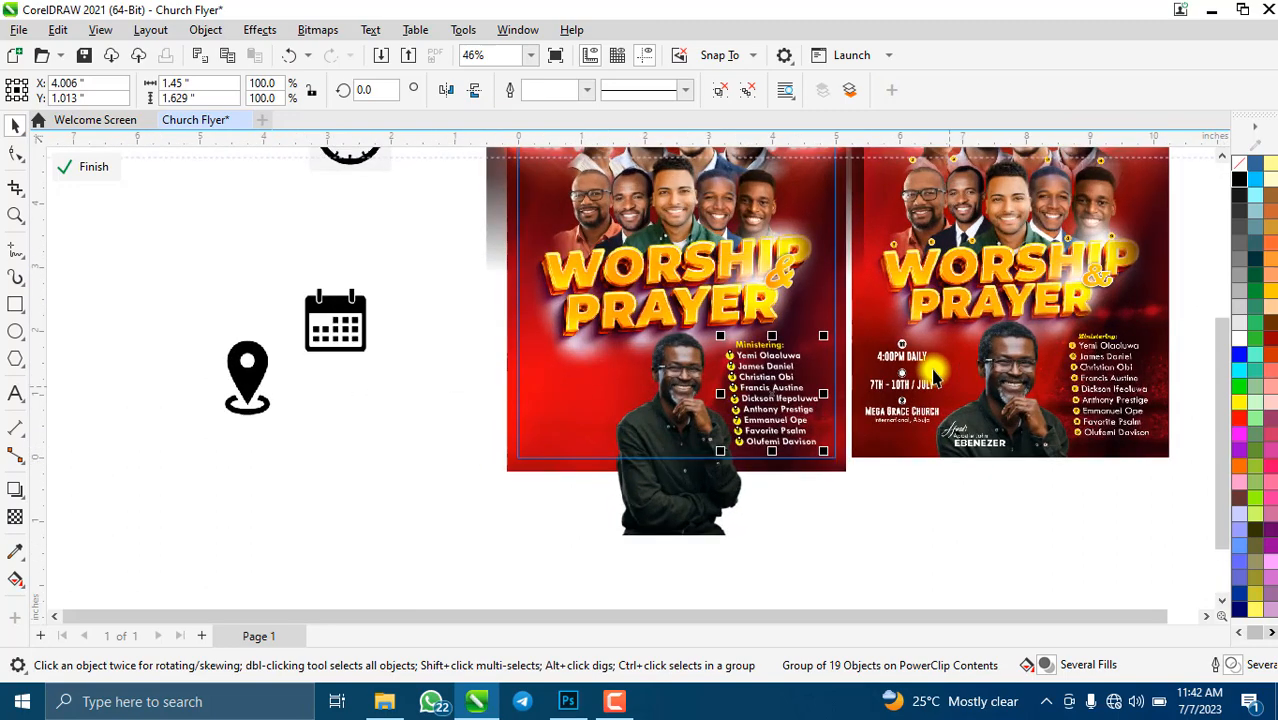
scroll(905, 380, up, 2)
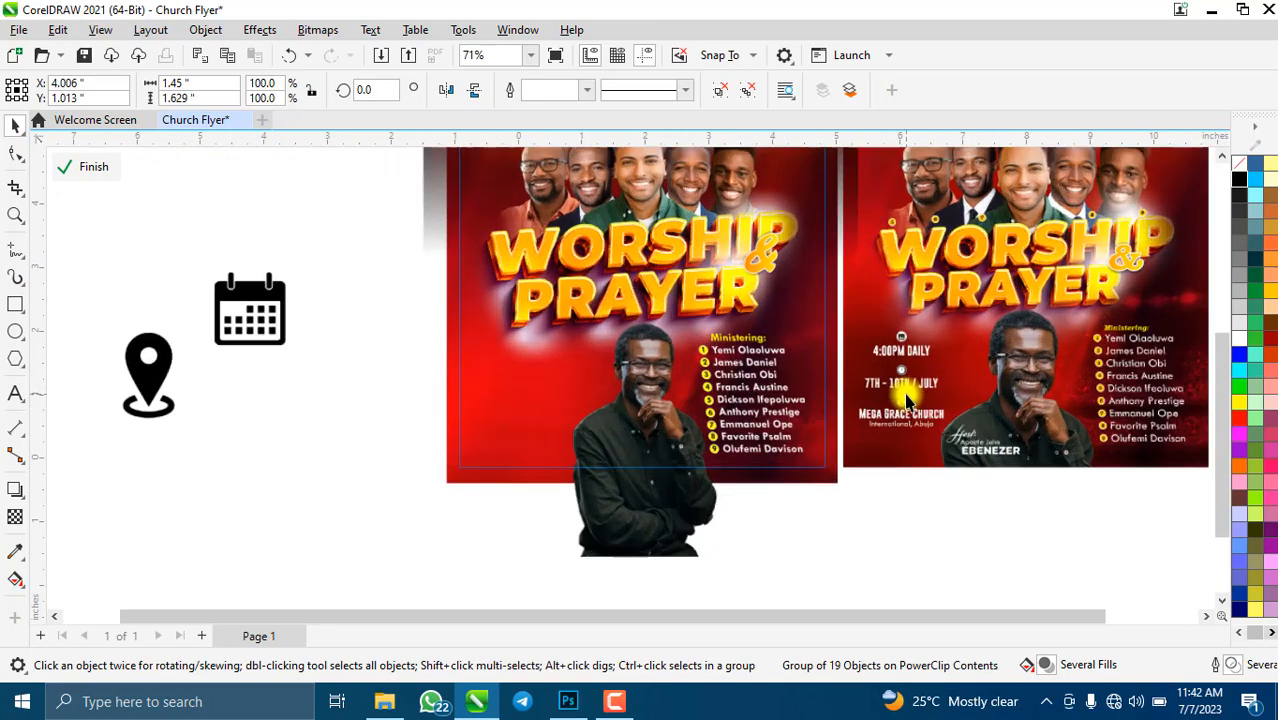
scroll(880, 390, down, 2)
scroll(660, 440, up, 2)
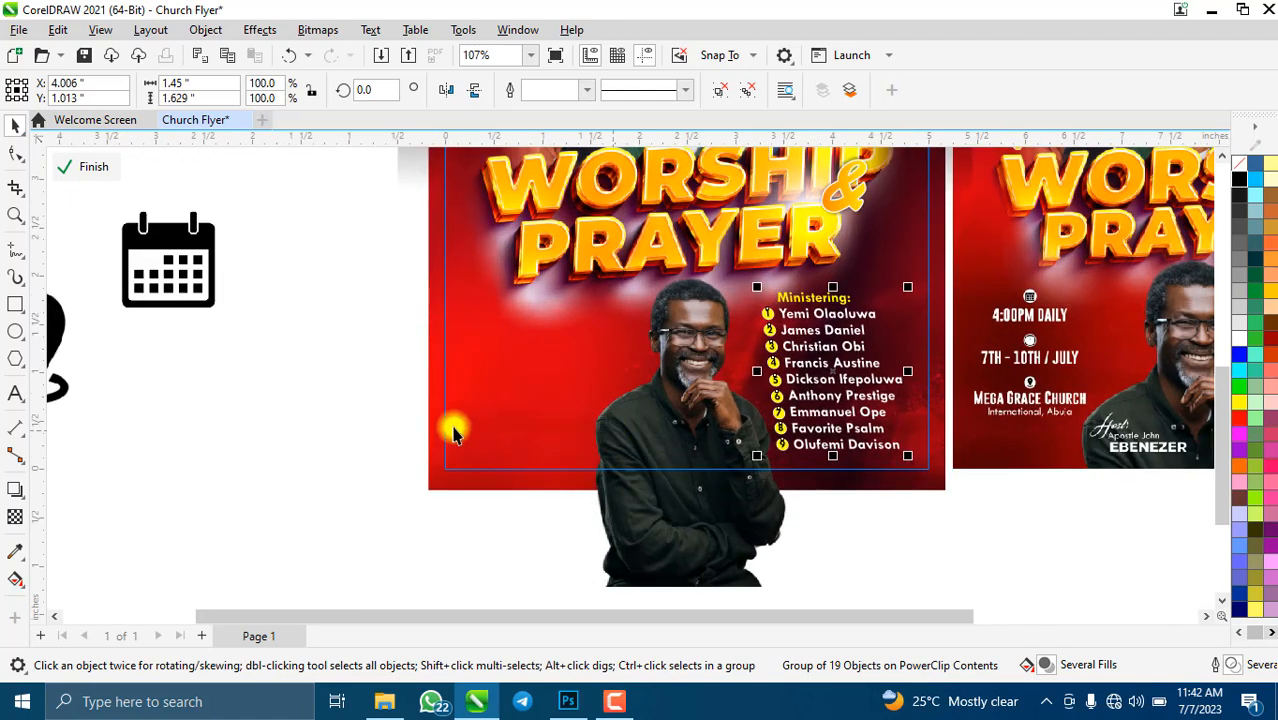
scroll(301, 388, down, 2)
- Place the location pin on the first flyer's left side and shrink it slightly
drag(122, 362, 437, 376)
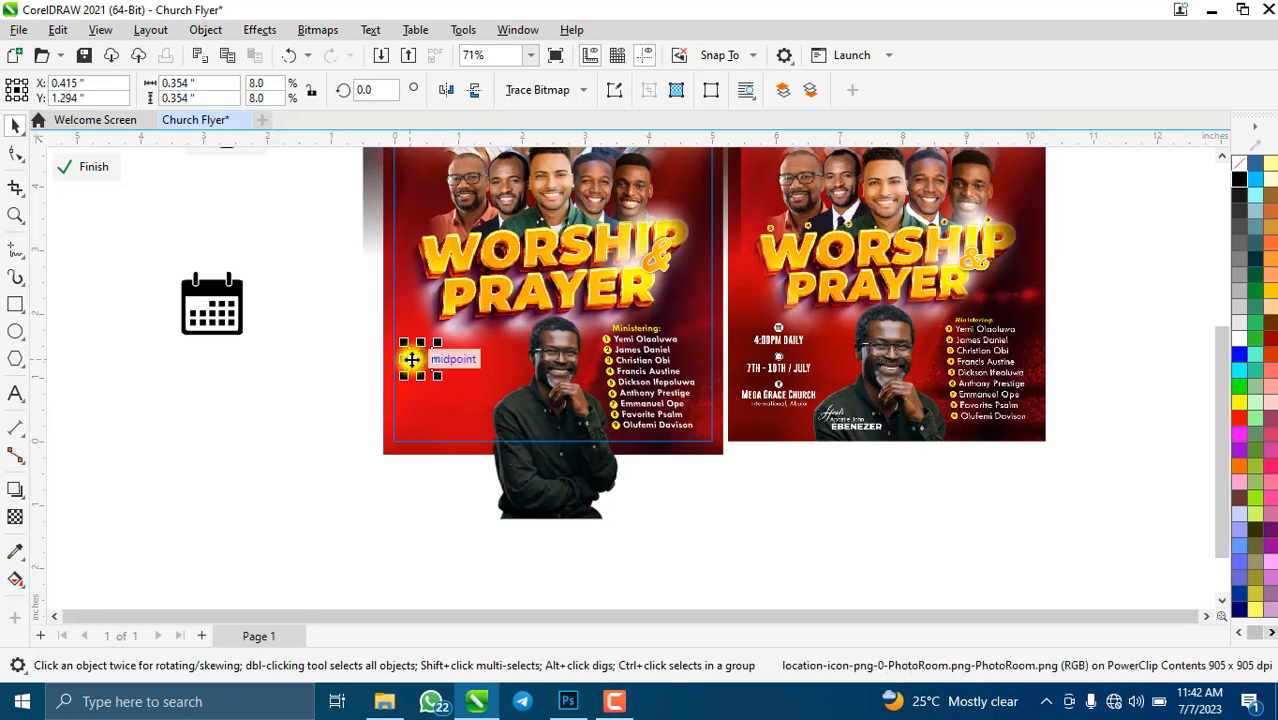
scroll(432, 407, up, 5)
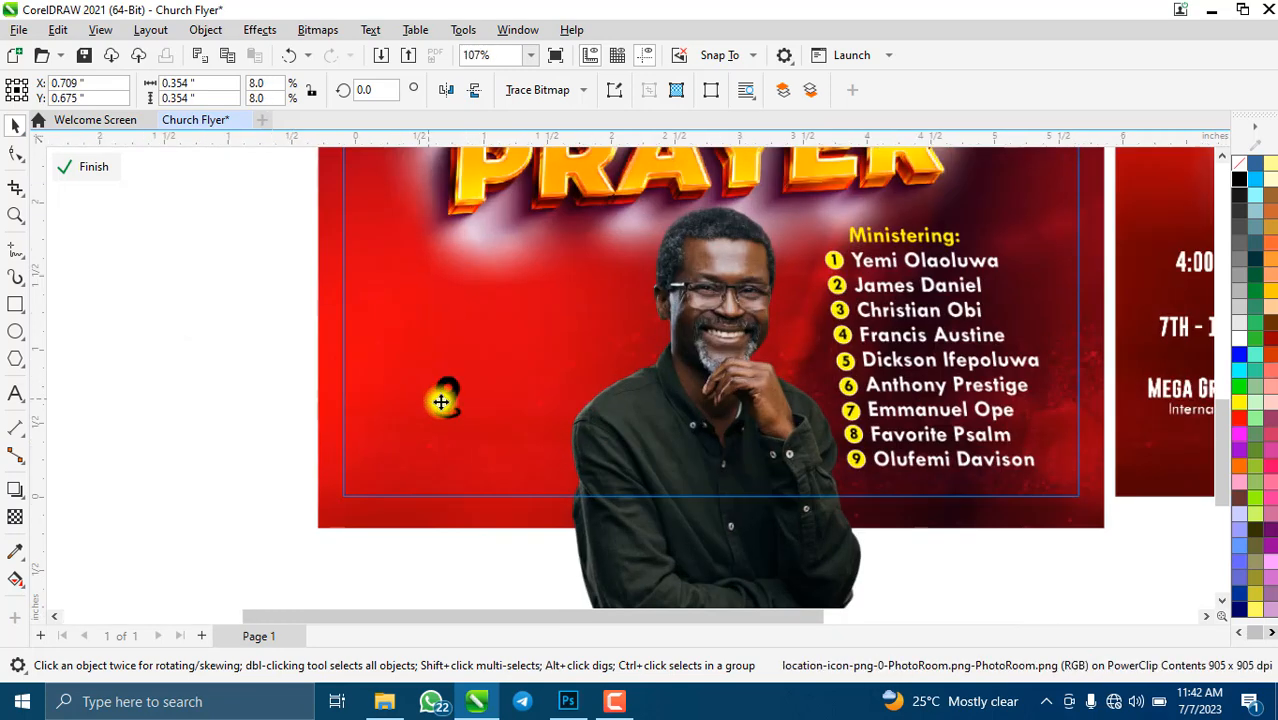
drag(512, 452, 499, 436)
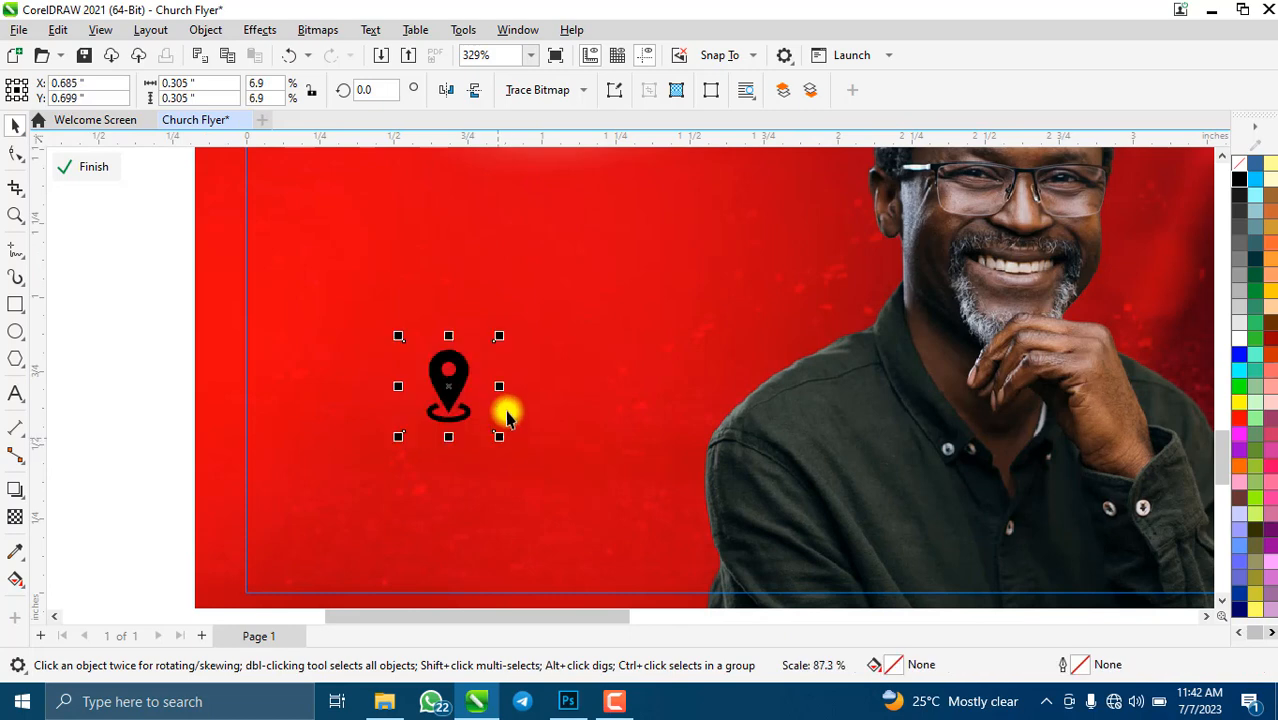
- Bring up the Trace Bitmap outline tracing options for the pin
click(563, 91)
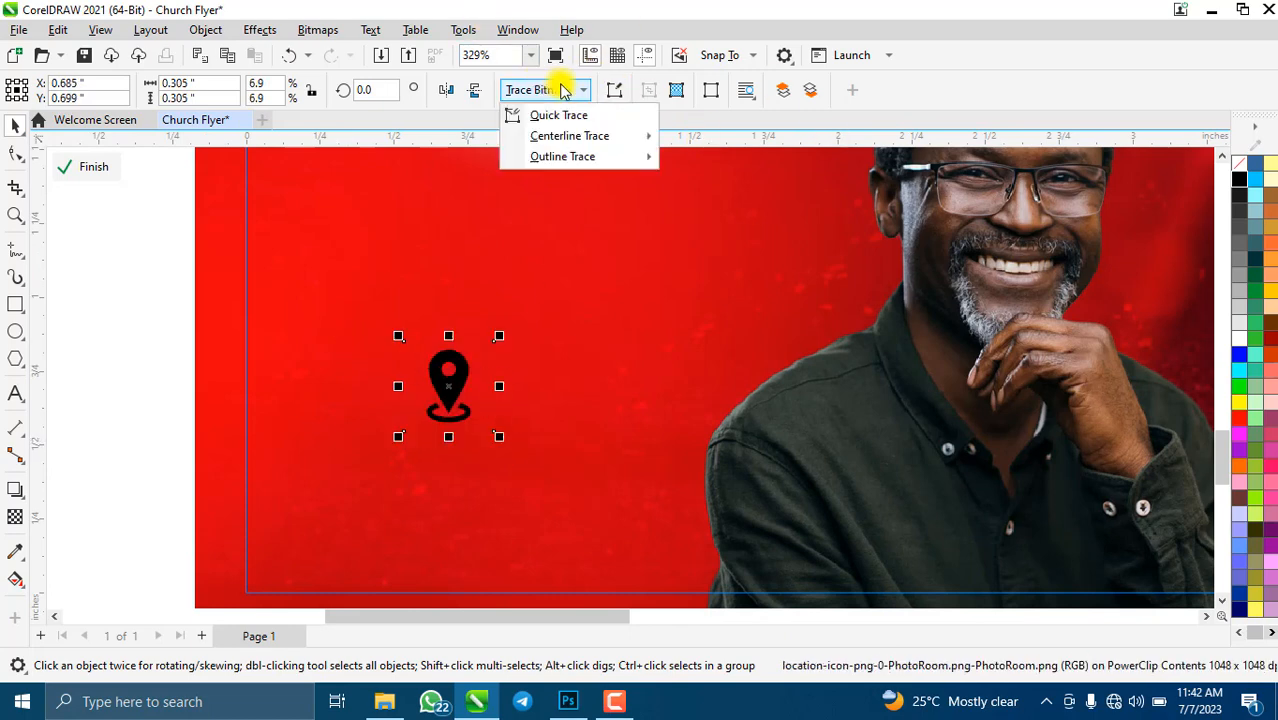
mouse_move(566, 160)
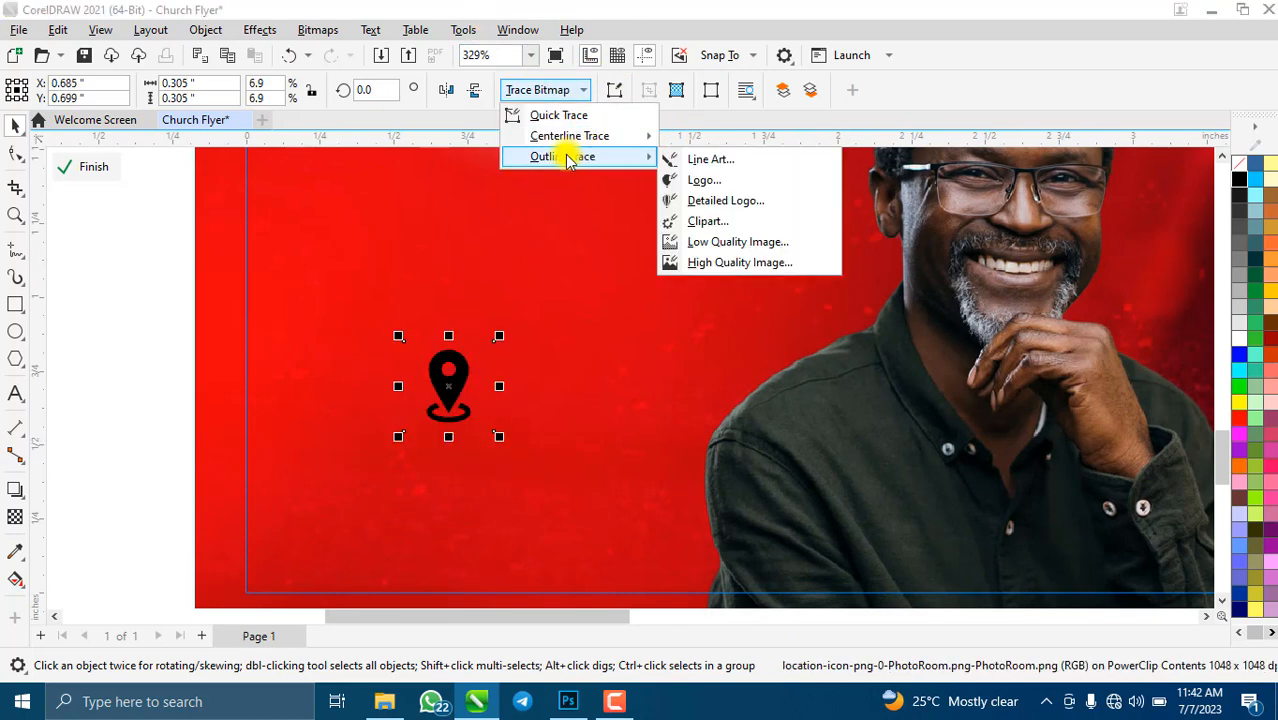
click(446, 375)
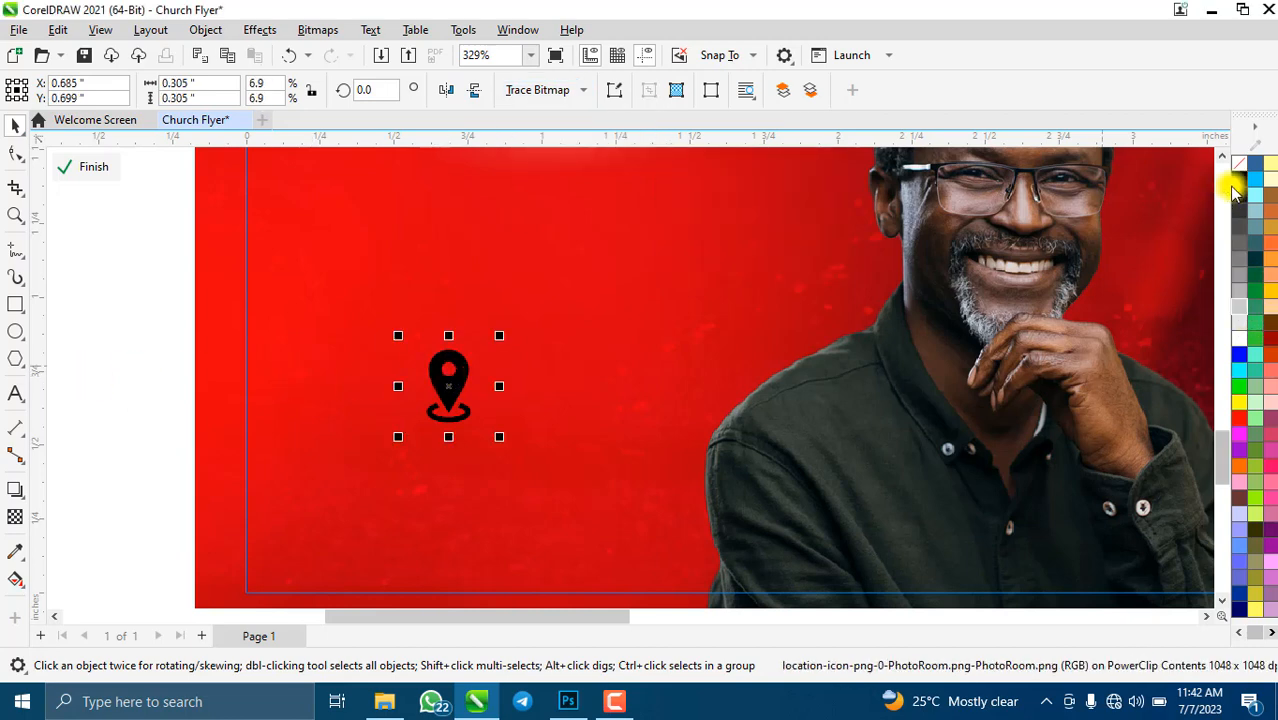
scroll(416, 372, up, 3)
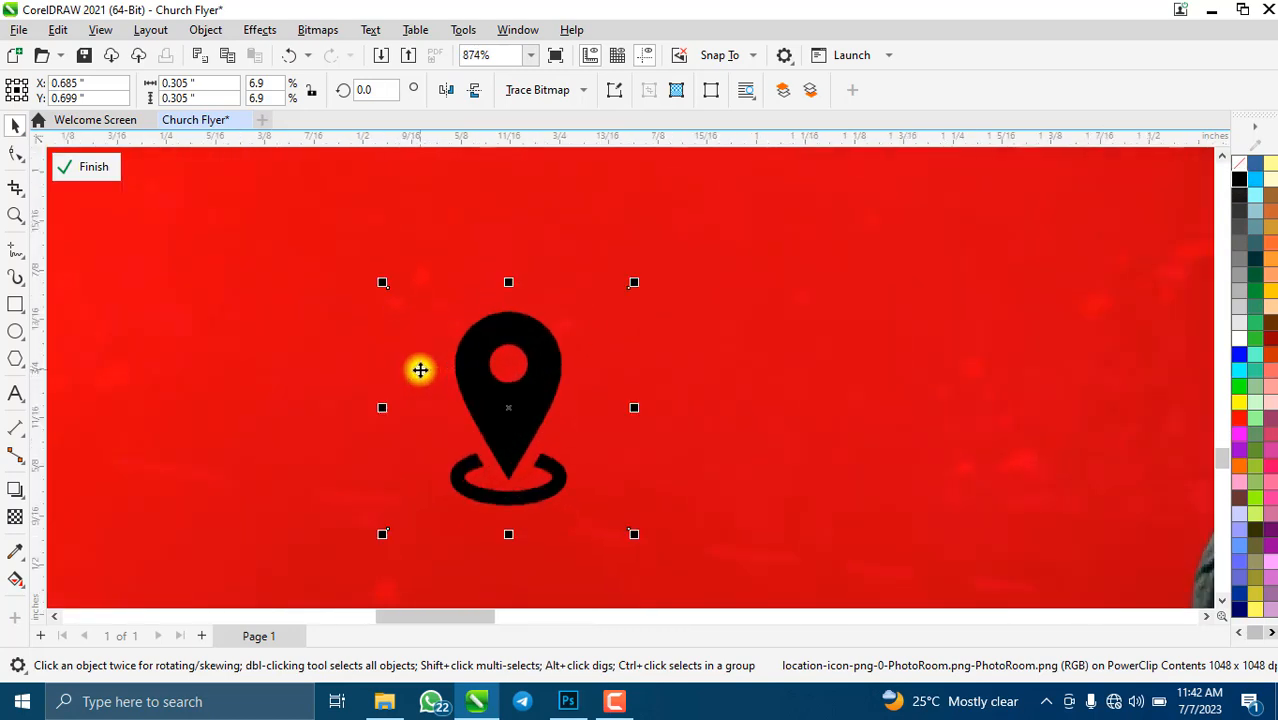
scroll(420, 370, down, 3)
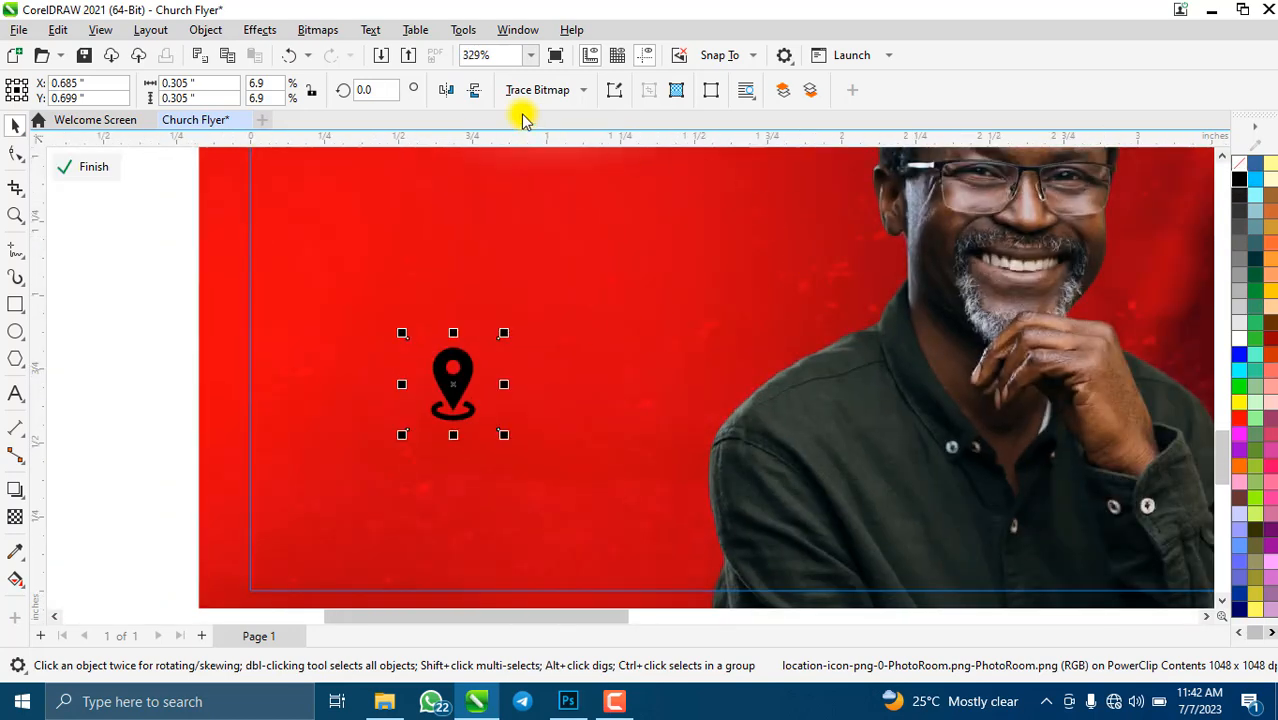
click(580, 91)
- Trace the pin as a Low Quality Image outline and delete the original bitmap pin
mouse_move(562, 157)
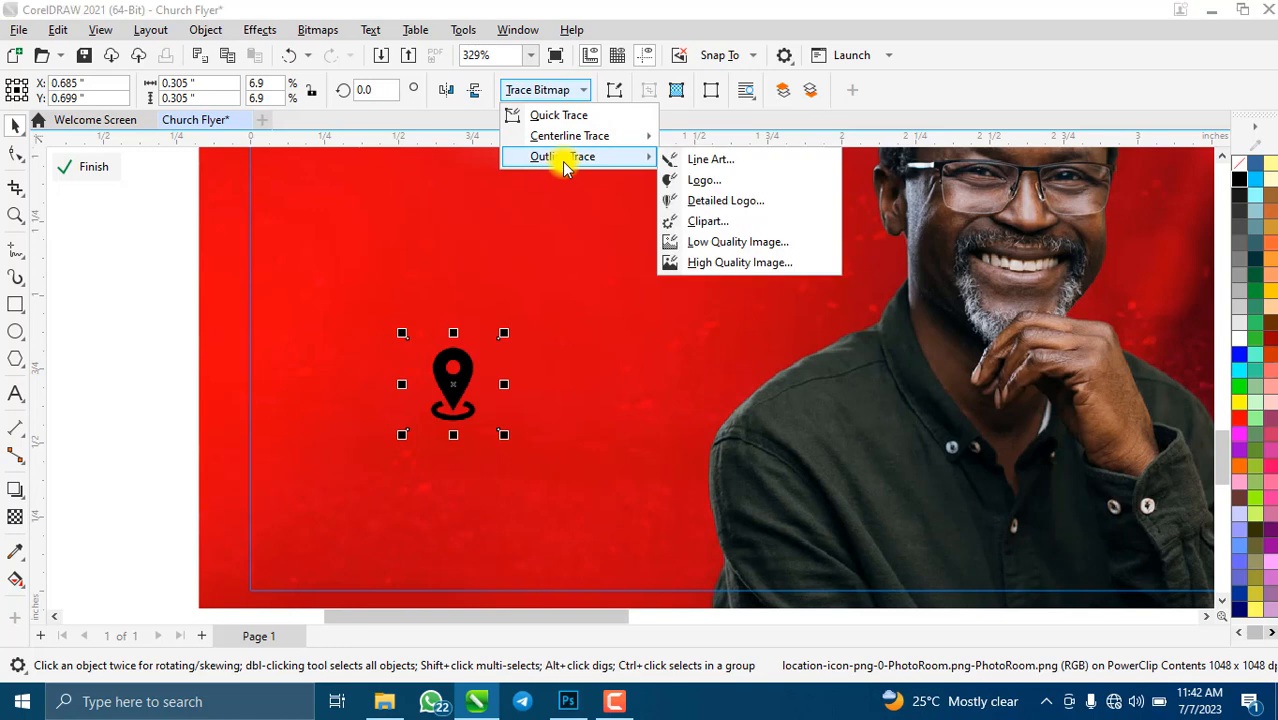
click(727, 250)
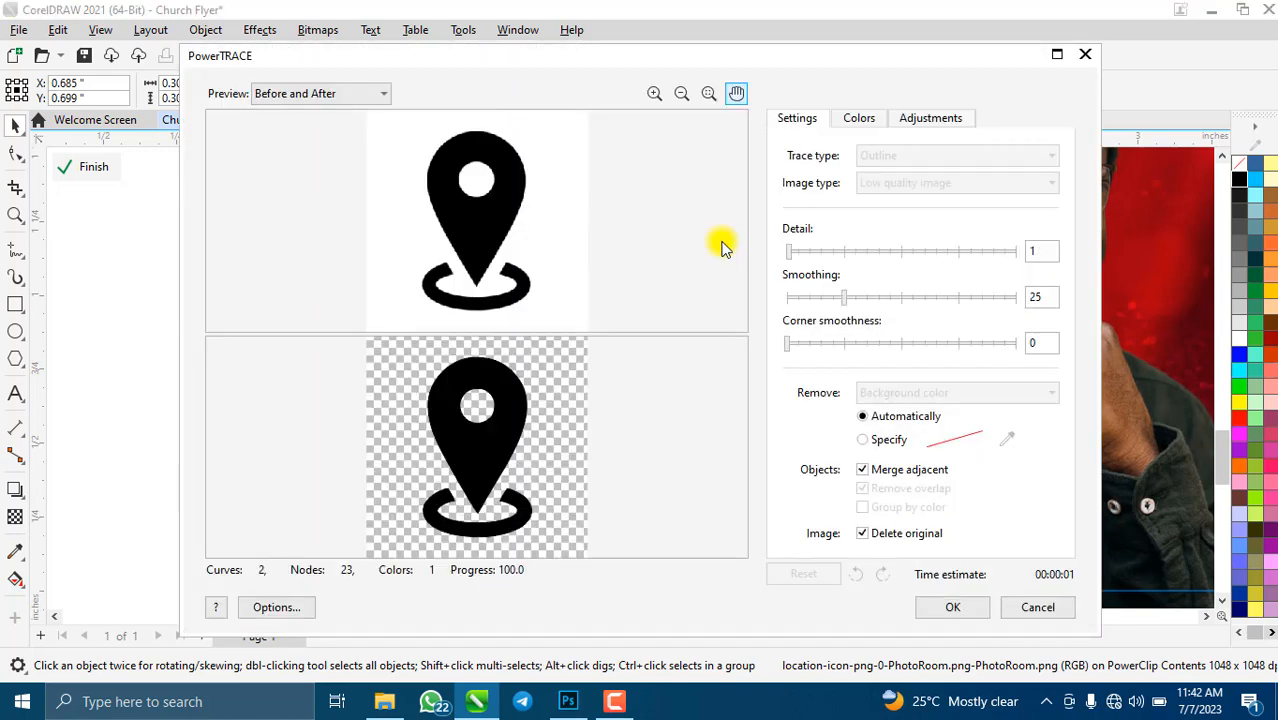
click(963, 610)
click(456, 388)
drag(456, 388, 608, 372)
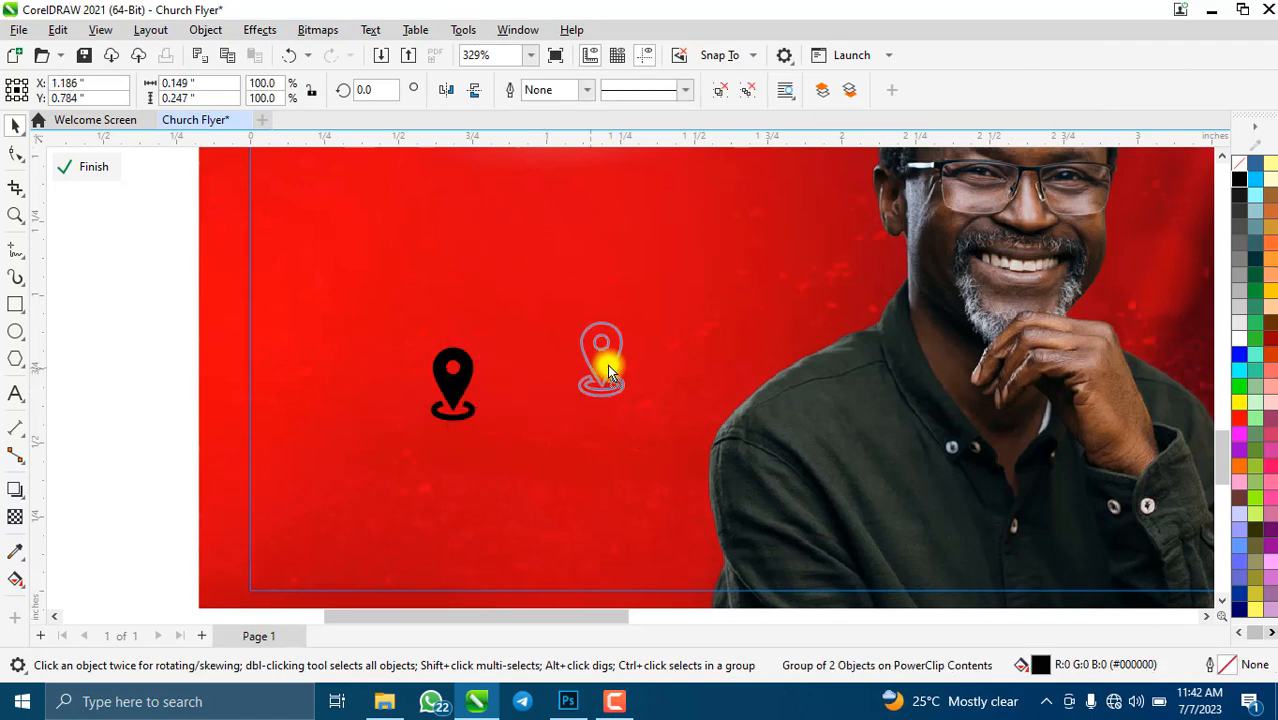
click(445, 388)
key(Delete)
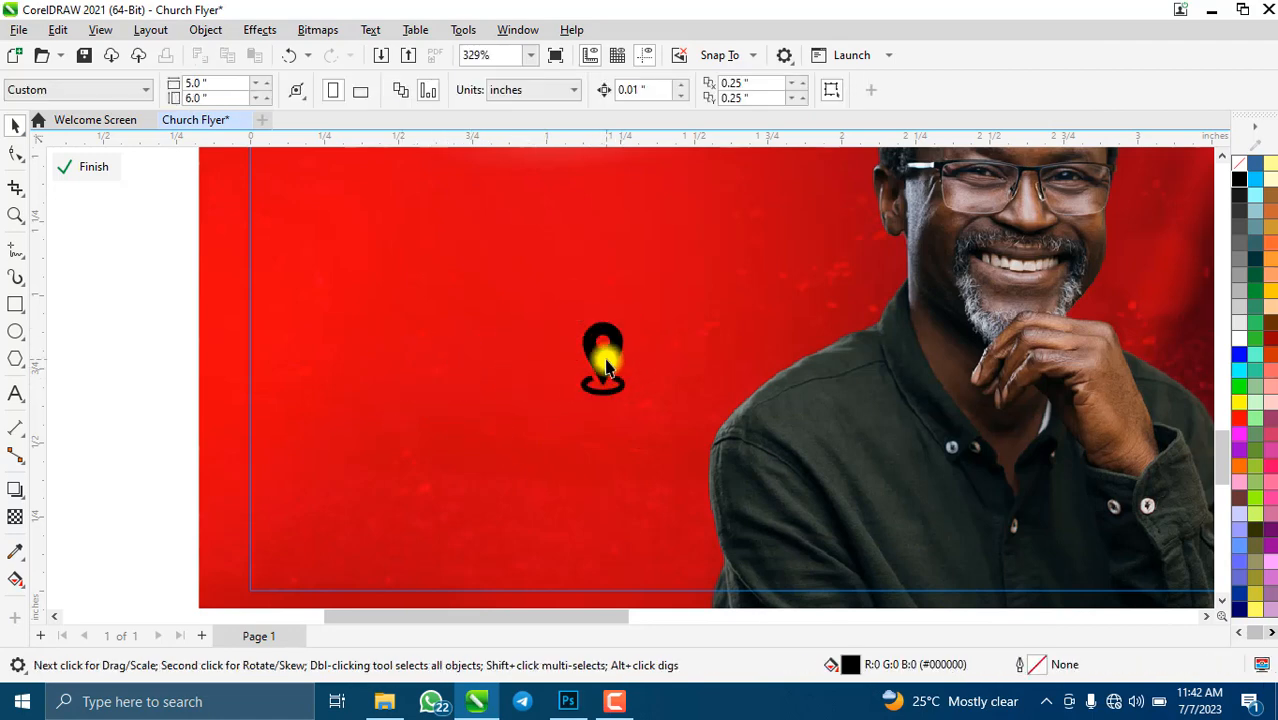
- Keep the traced pin black, move it left on the flyer, and shrink it to about 71%
click(606, 368)
click(1240, 338)
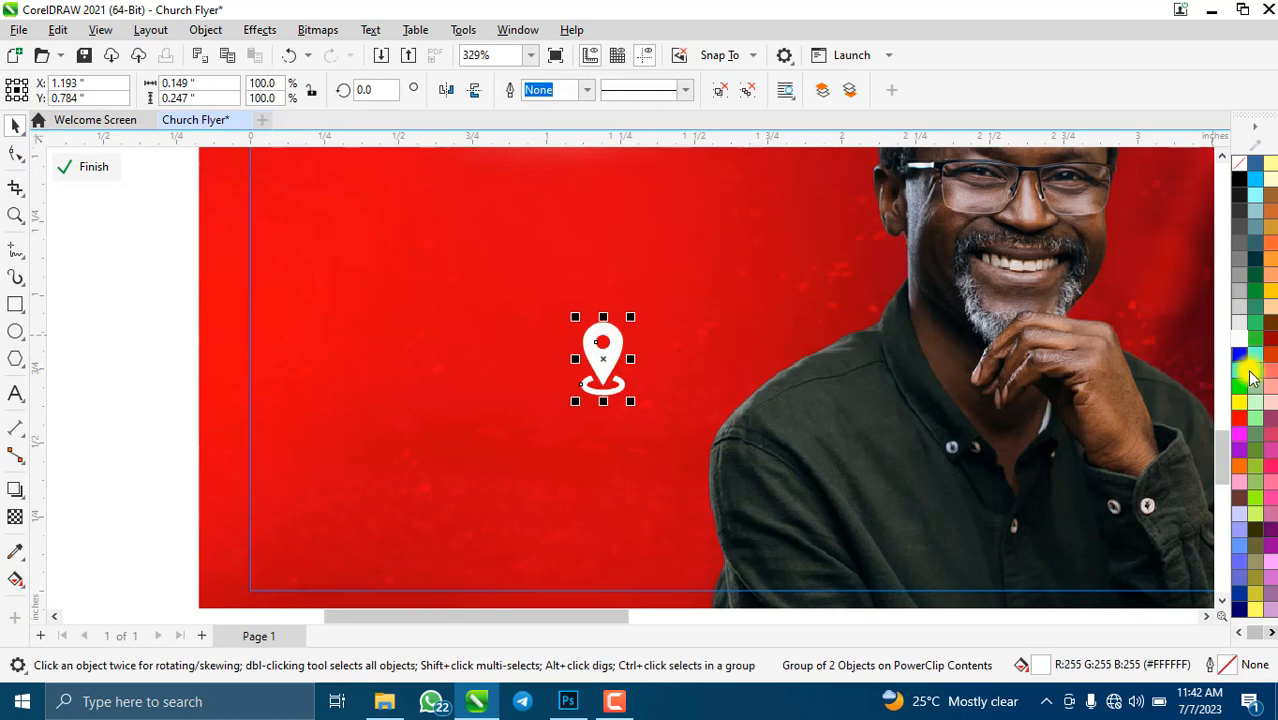
click(1252, 380)
click(1239, 386)
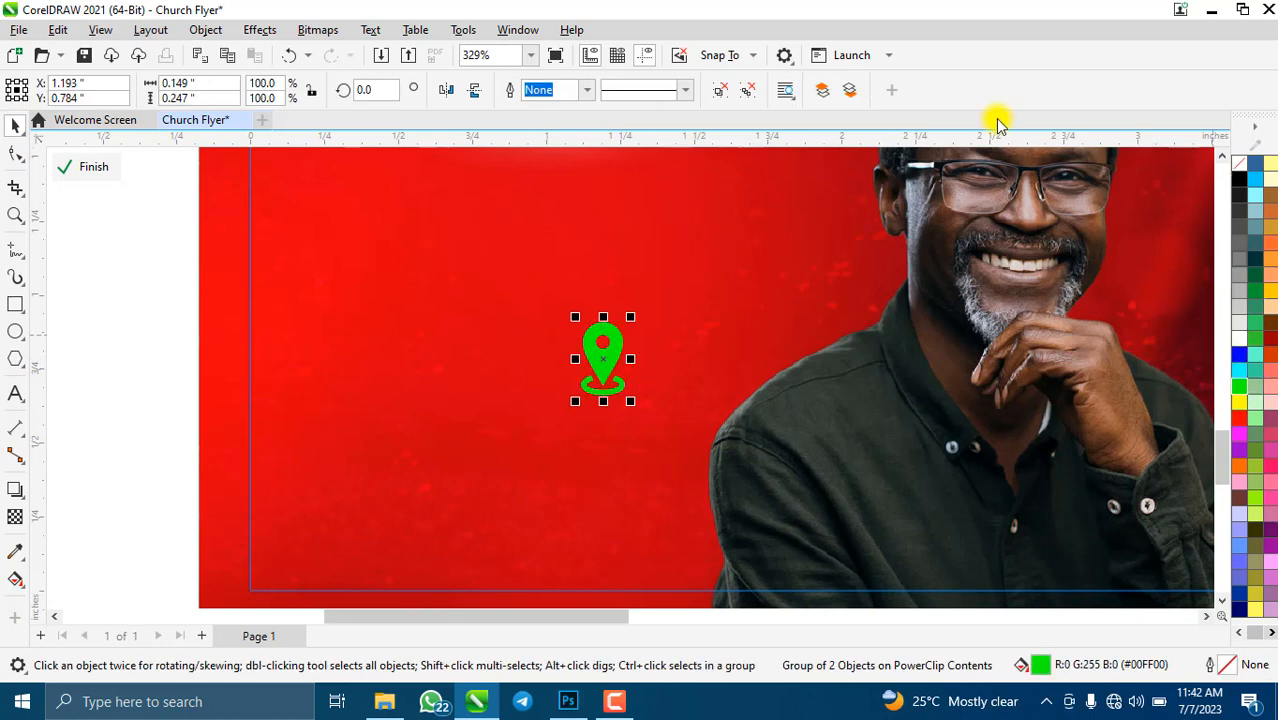
click(1240, 184)
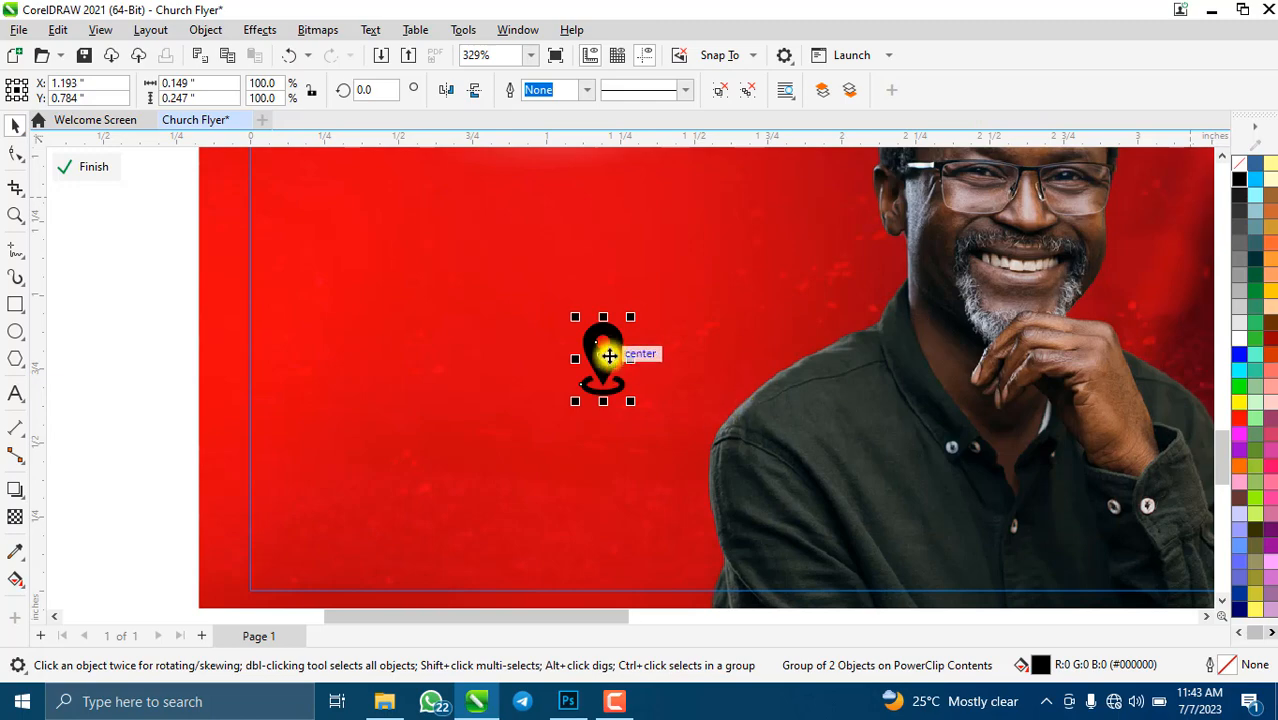
drag(607, 347, 491, 380)
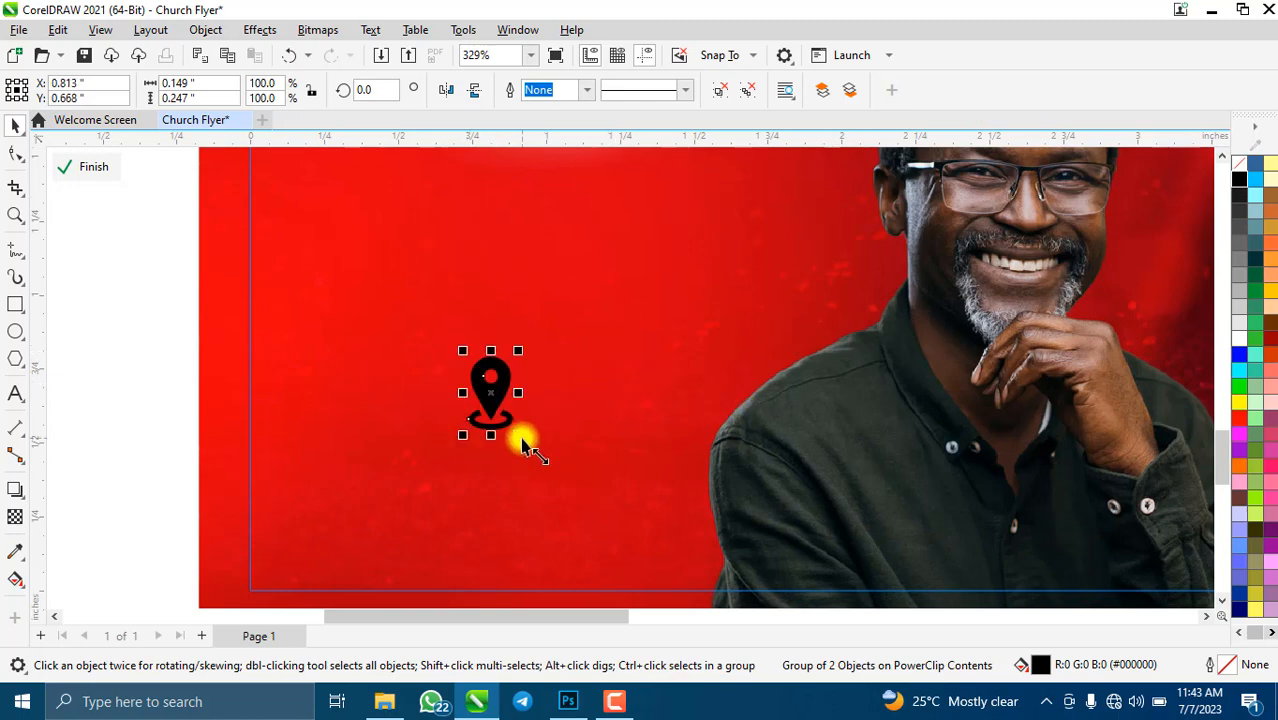
drag(522, 443, 508, 422)
scroll(509, 418, down, 6)
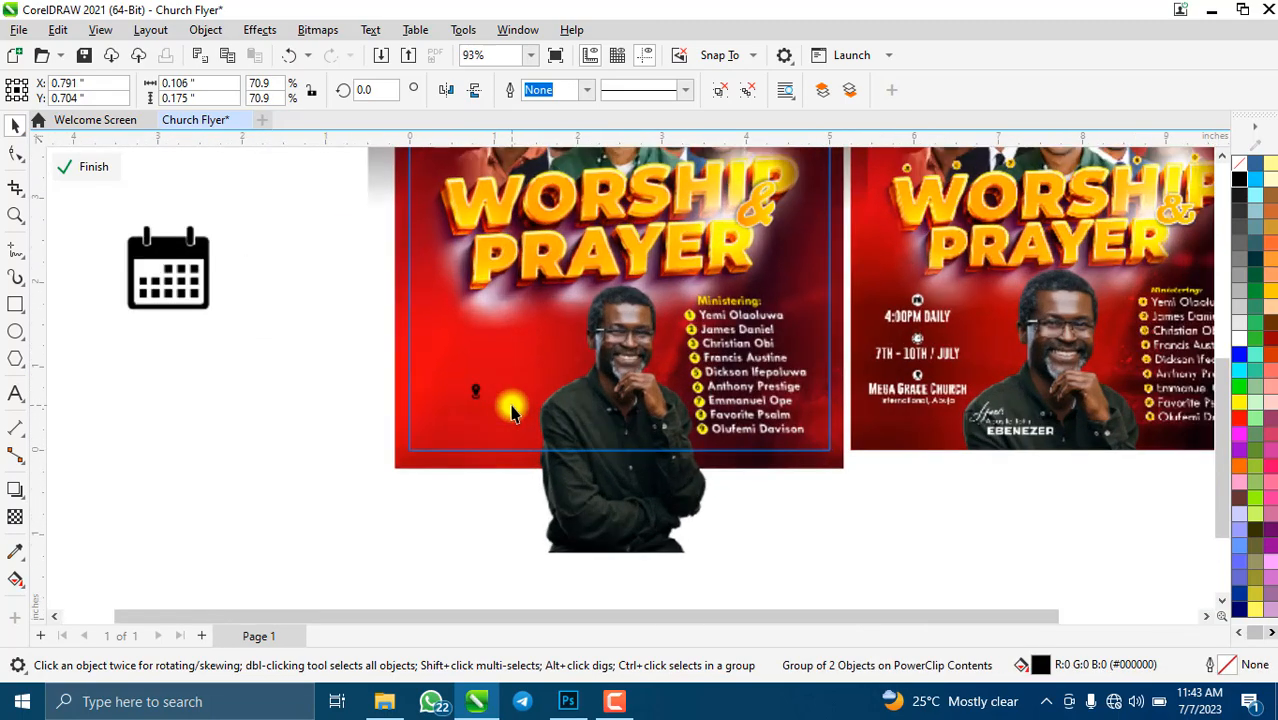
scroll(511, 413, up, 4)
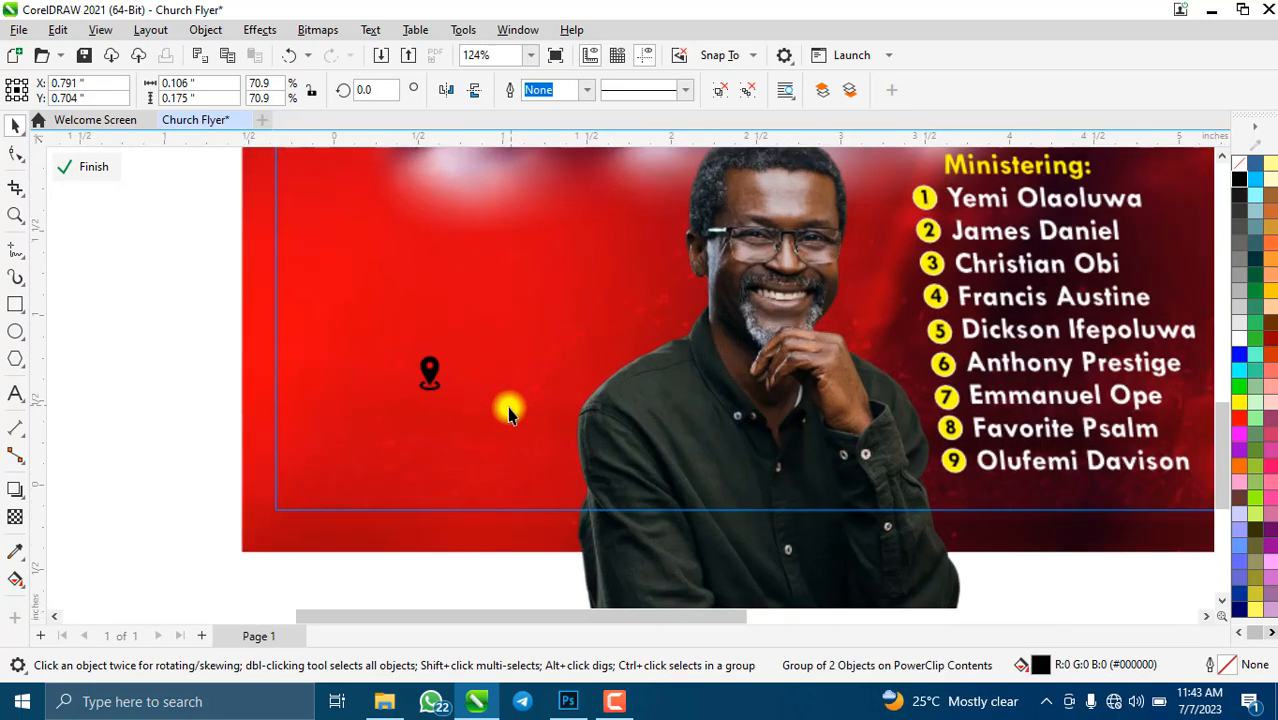
- Draw a circle over the pin and fill it white
click(17, 336)
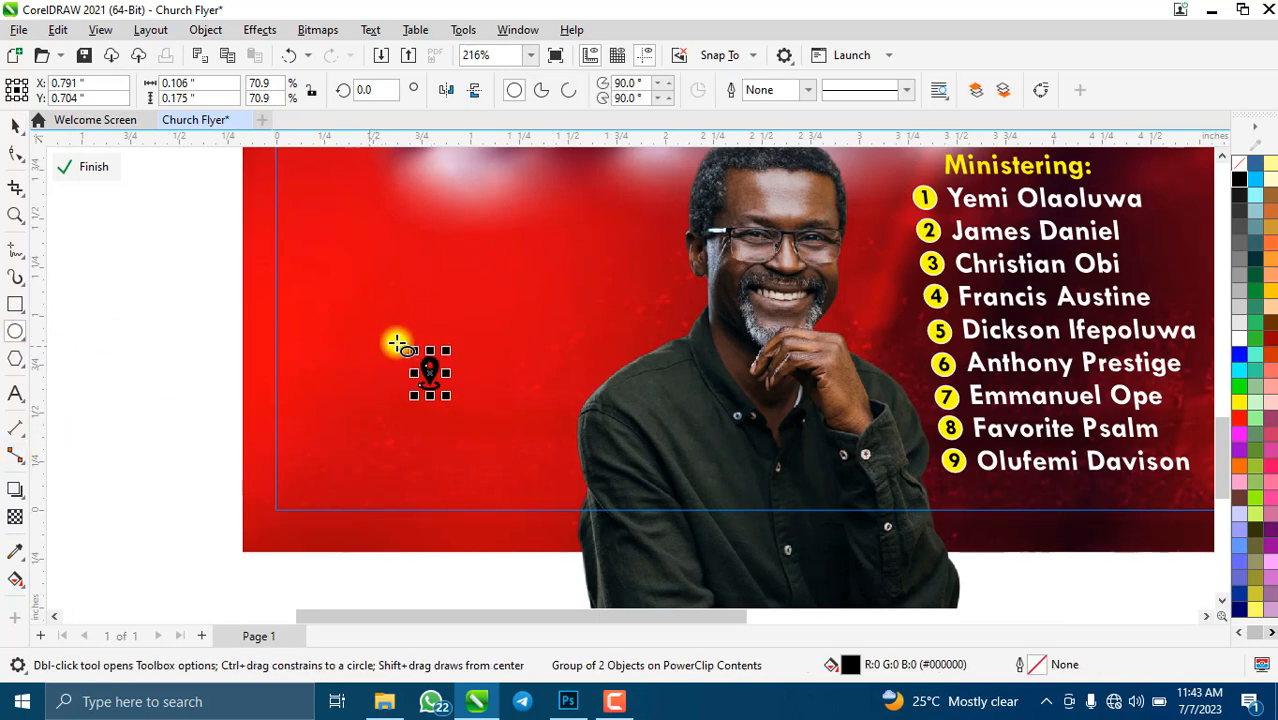
drag(371, 346, 440, 414)
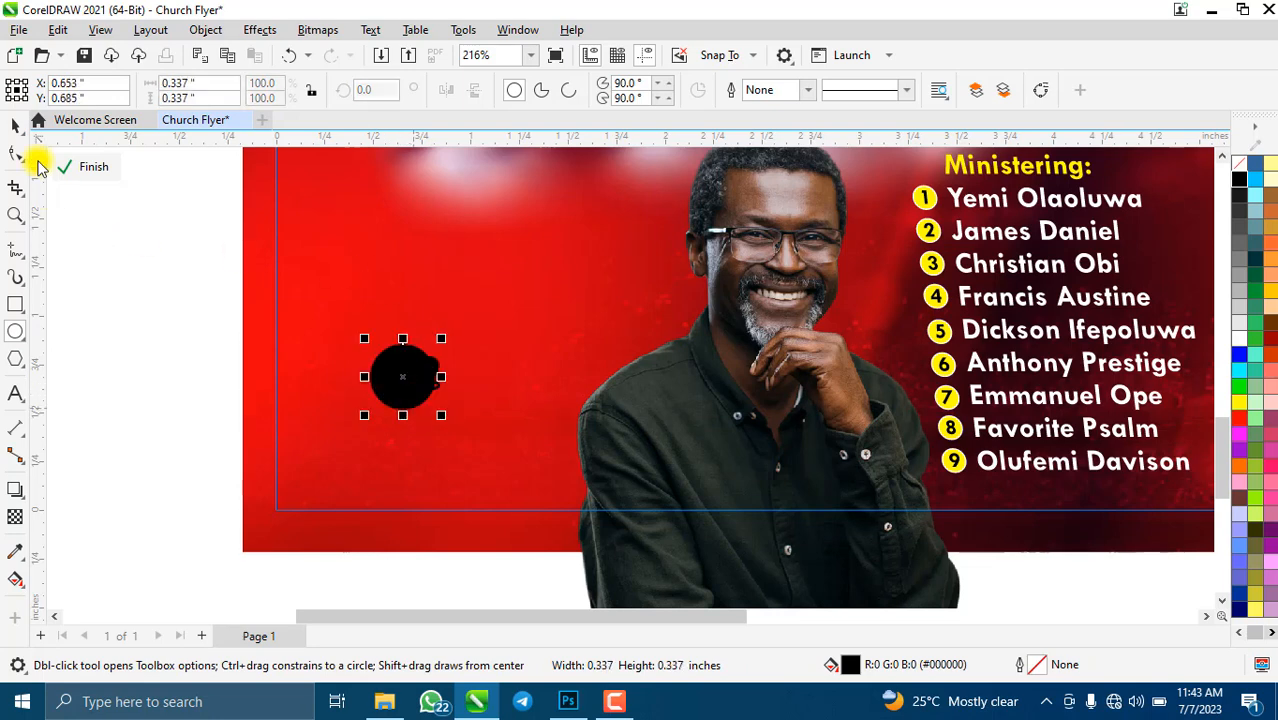
click(15, 124)
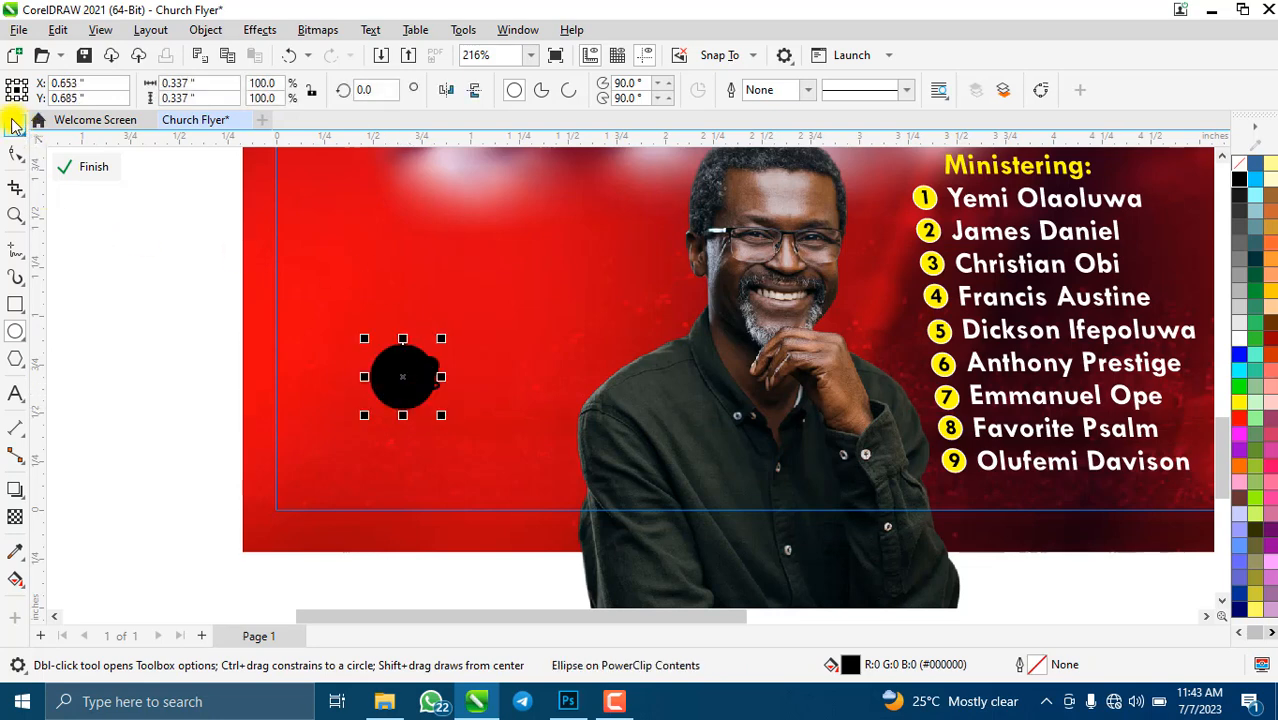
click(1240, 340)
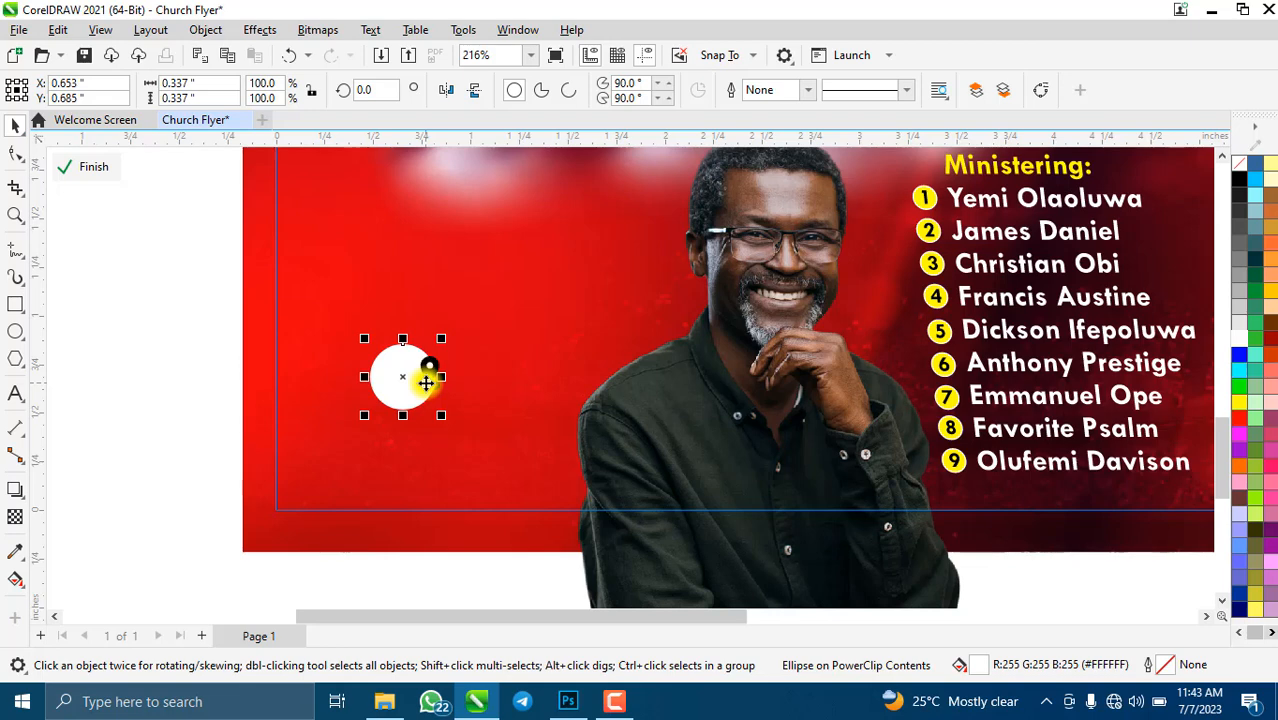
- Enlarge the black pin so it fills the white circle
click(260, 302)
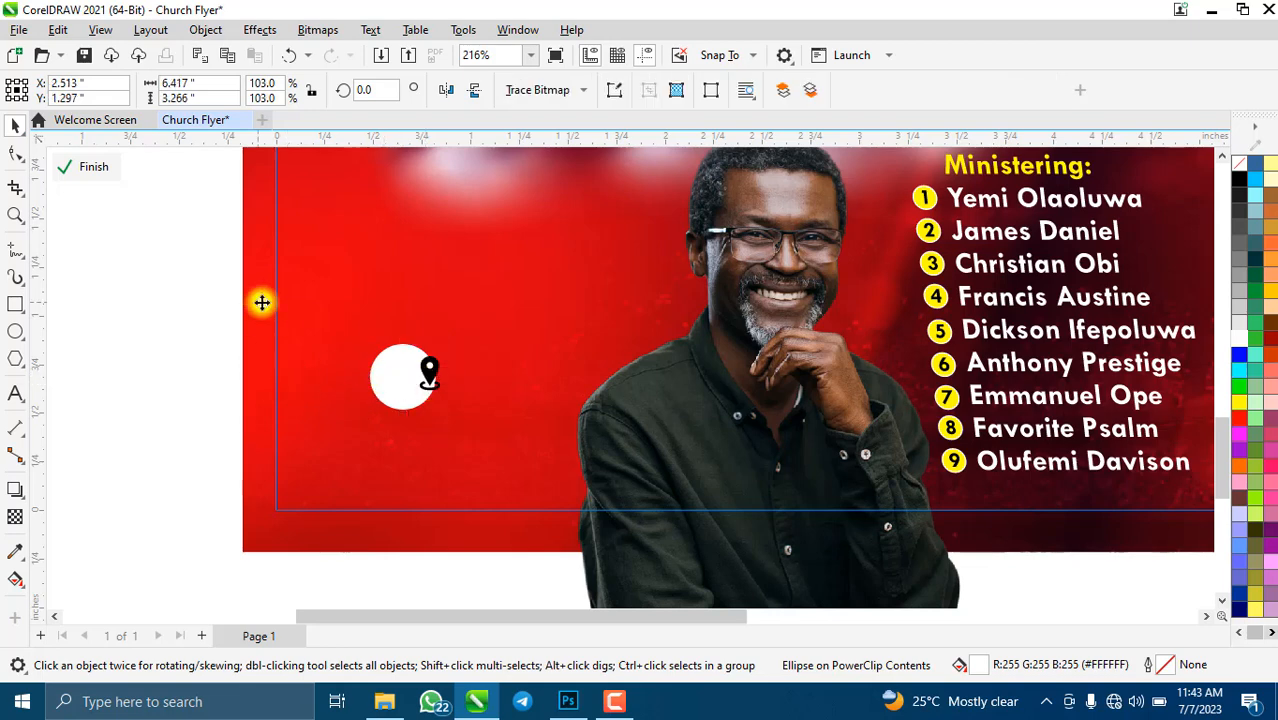
click(435, 378)
drag(420, 392, 405, 410)
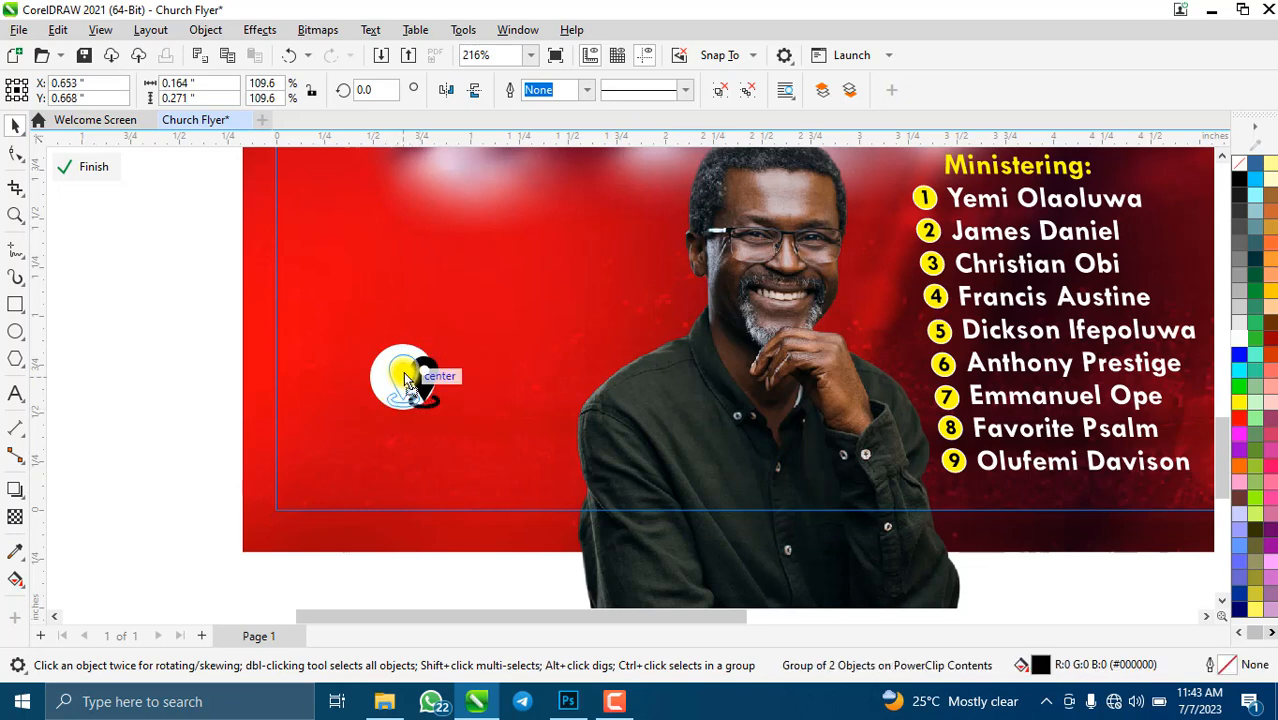
scroll(403, 373, up, 1)
scroll(403, 373, up, 3)
shift+click(483, 373)
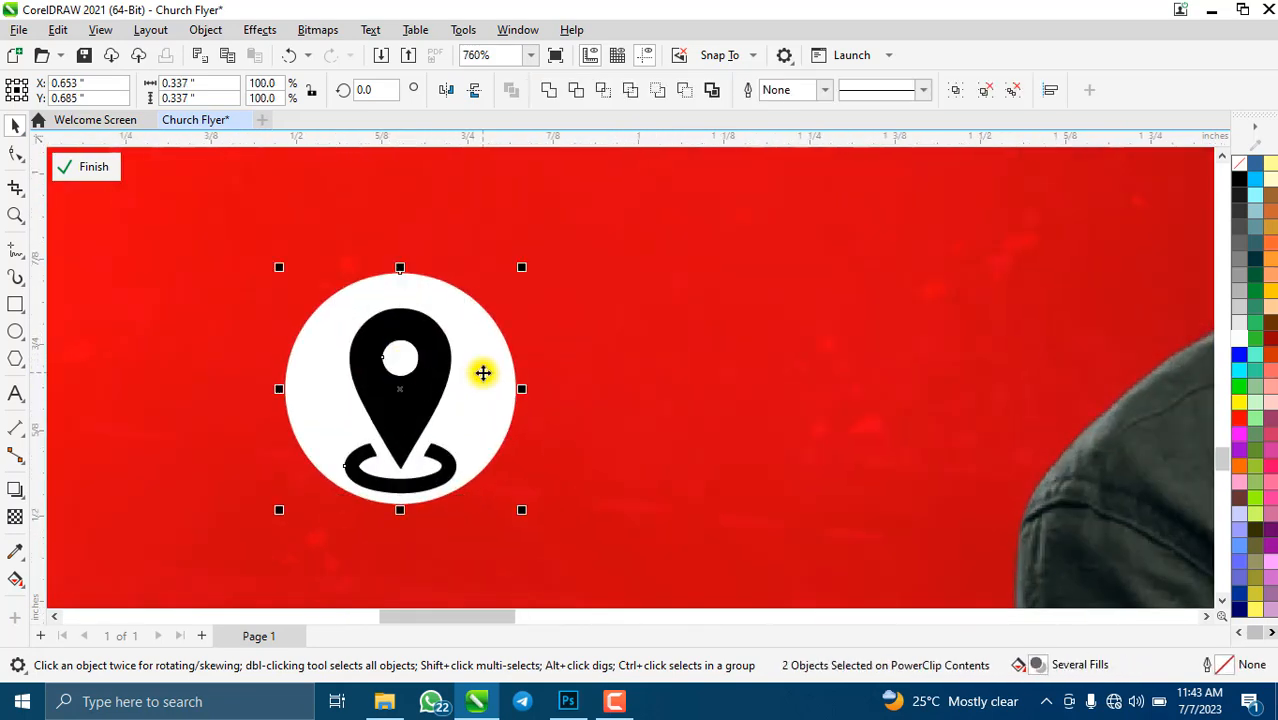
scroll(535, 355, down, 2)
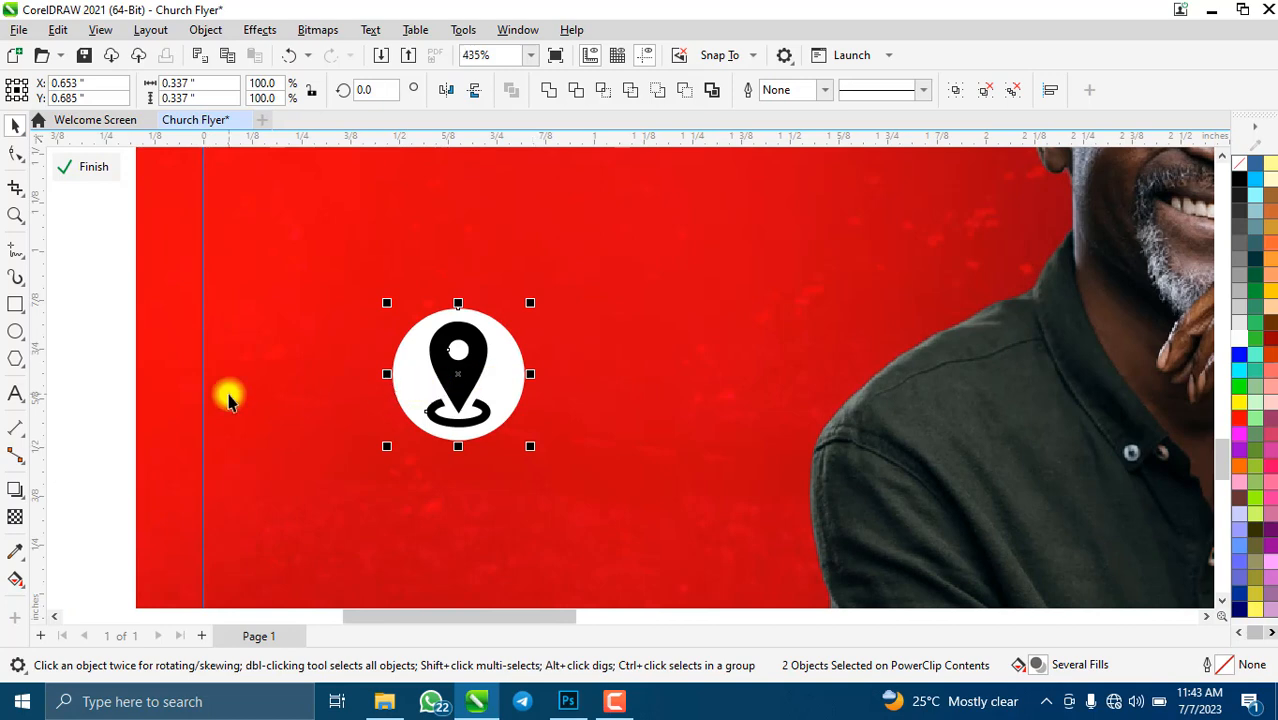
click(402, 393)
click(443, 388)
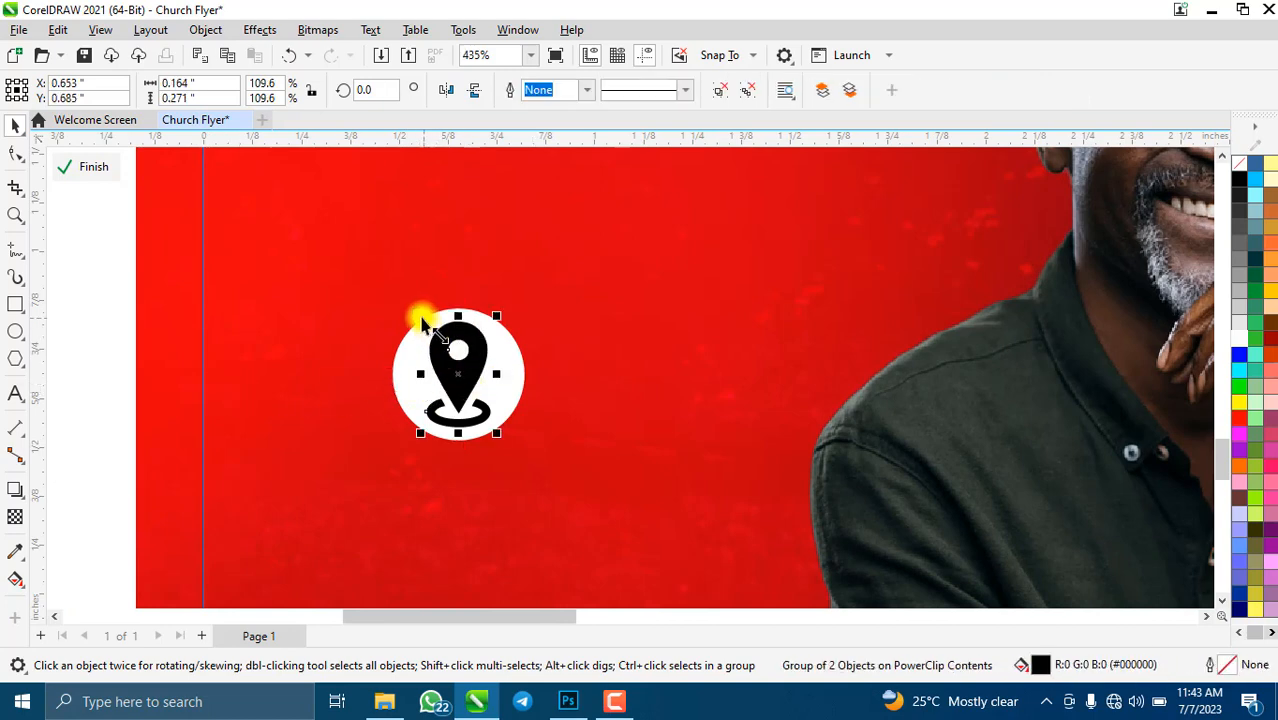
drag(422, 322, 398, 317)
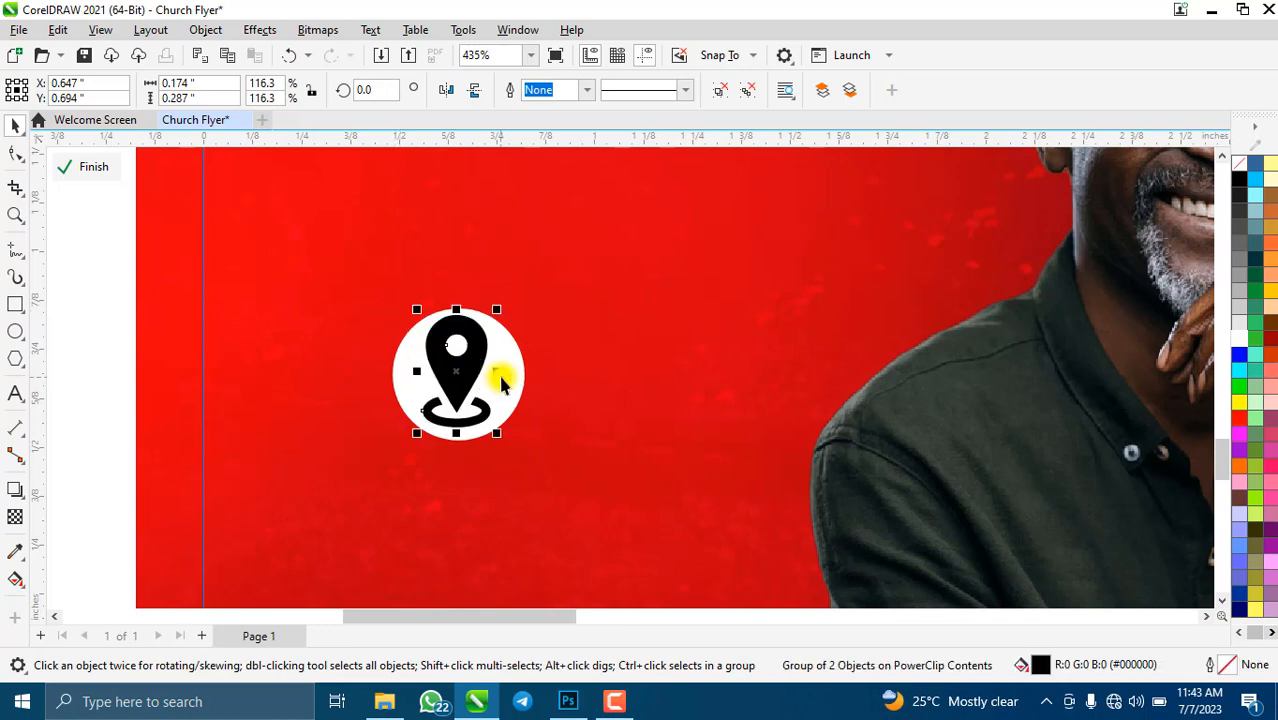
key(ctrl+u)
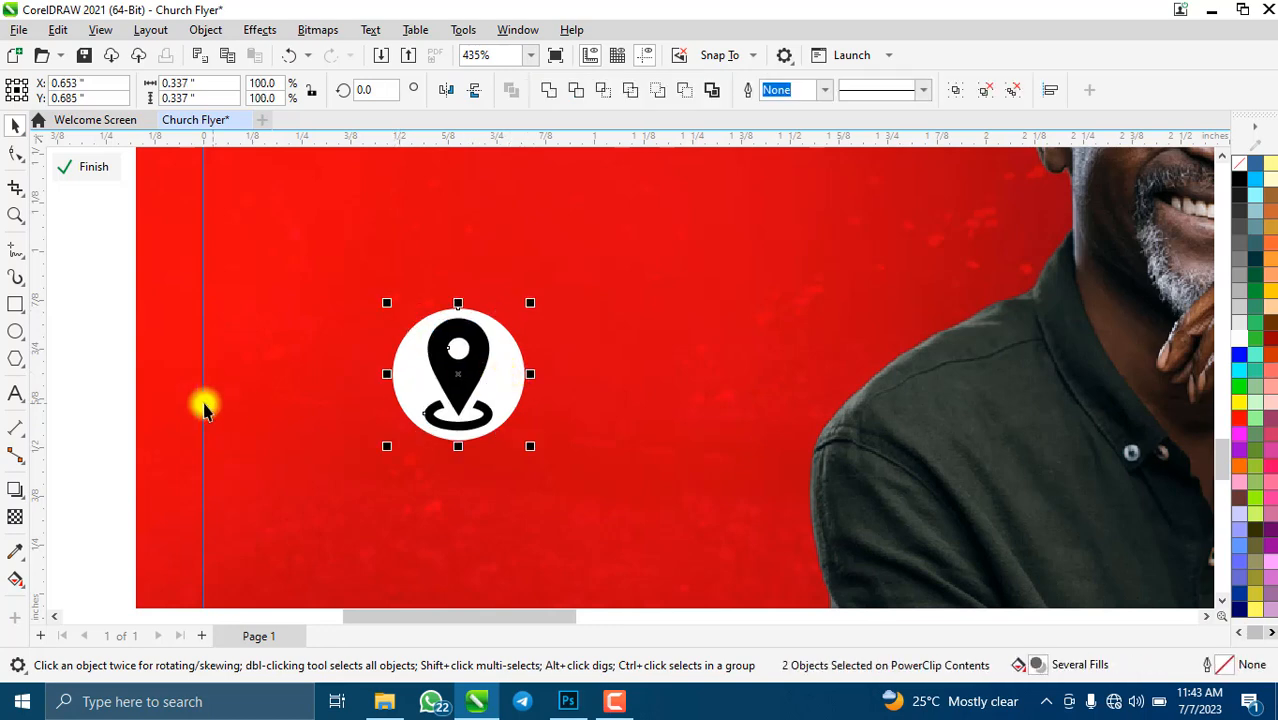
click(318, 395)
- Group the pin and white circle into one badge and shrink it to about 61%
scroll(318, 395, down, 3)
drag(120, 328, 557, 452)
key(ctrl+g)
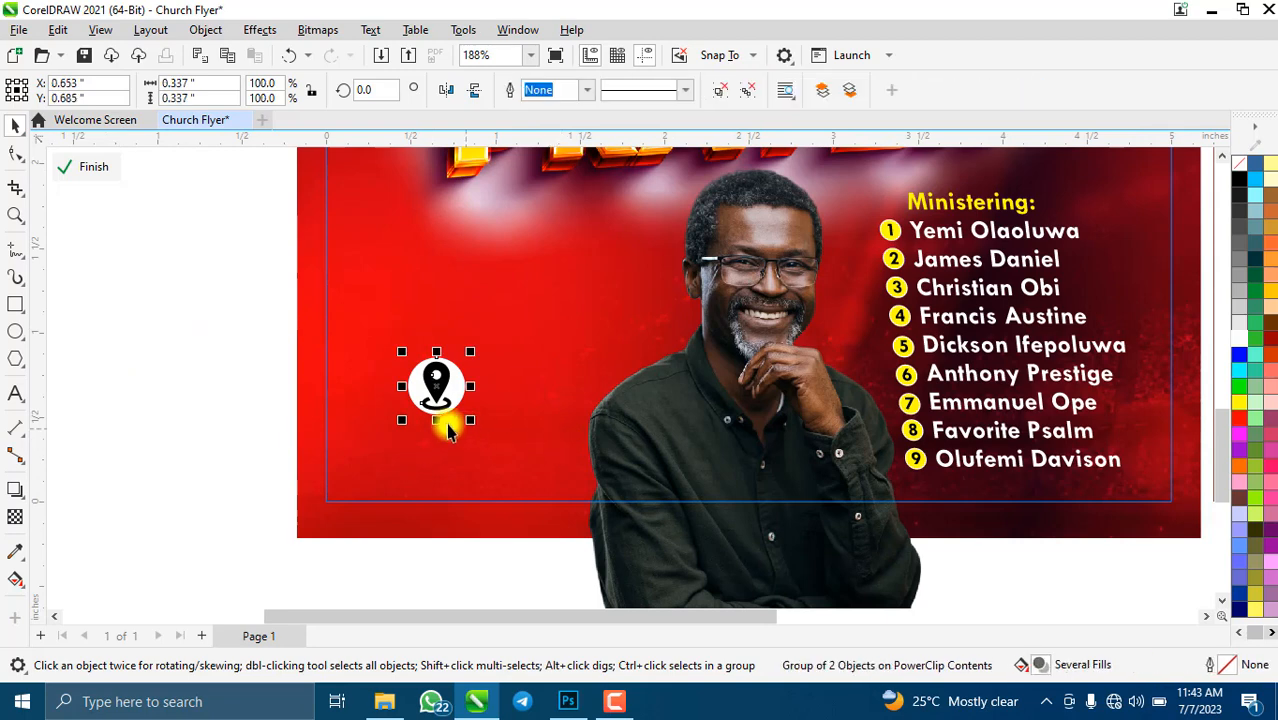
scroll(448, 422, down, 2)
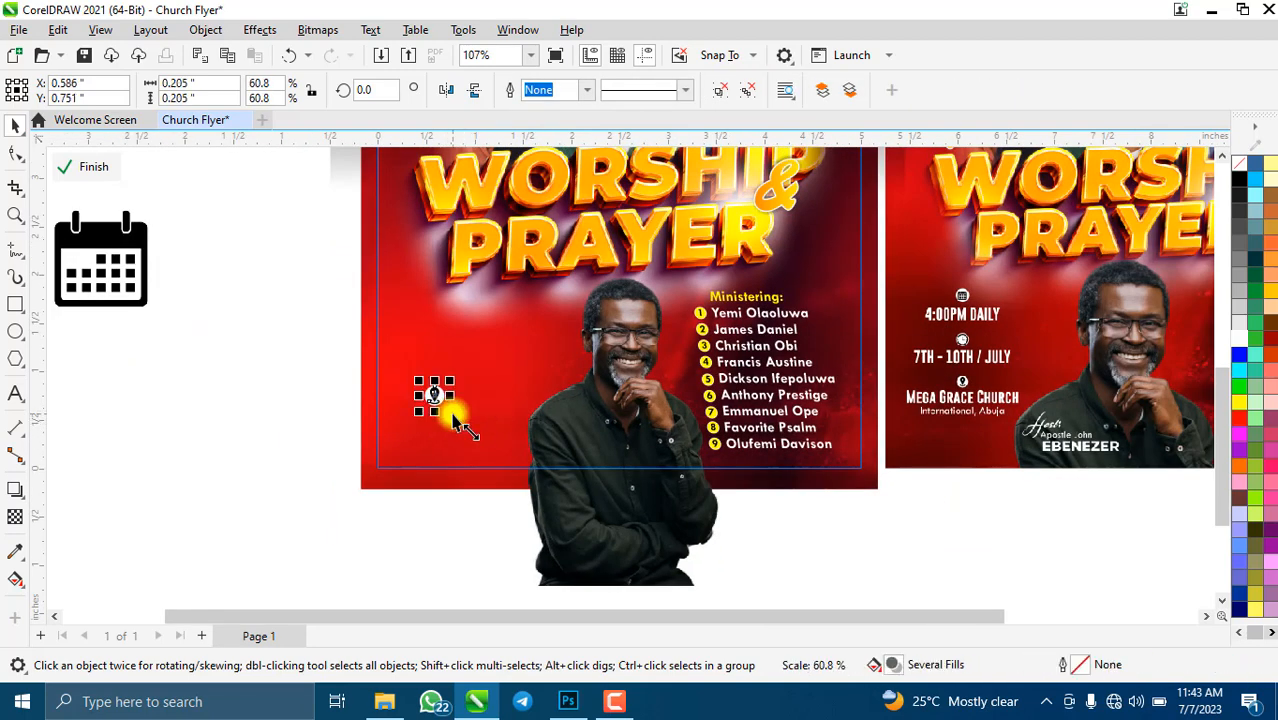
drag(462, 424, 444, 412)
scroll(425, 435, down, 2)
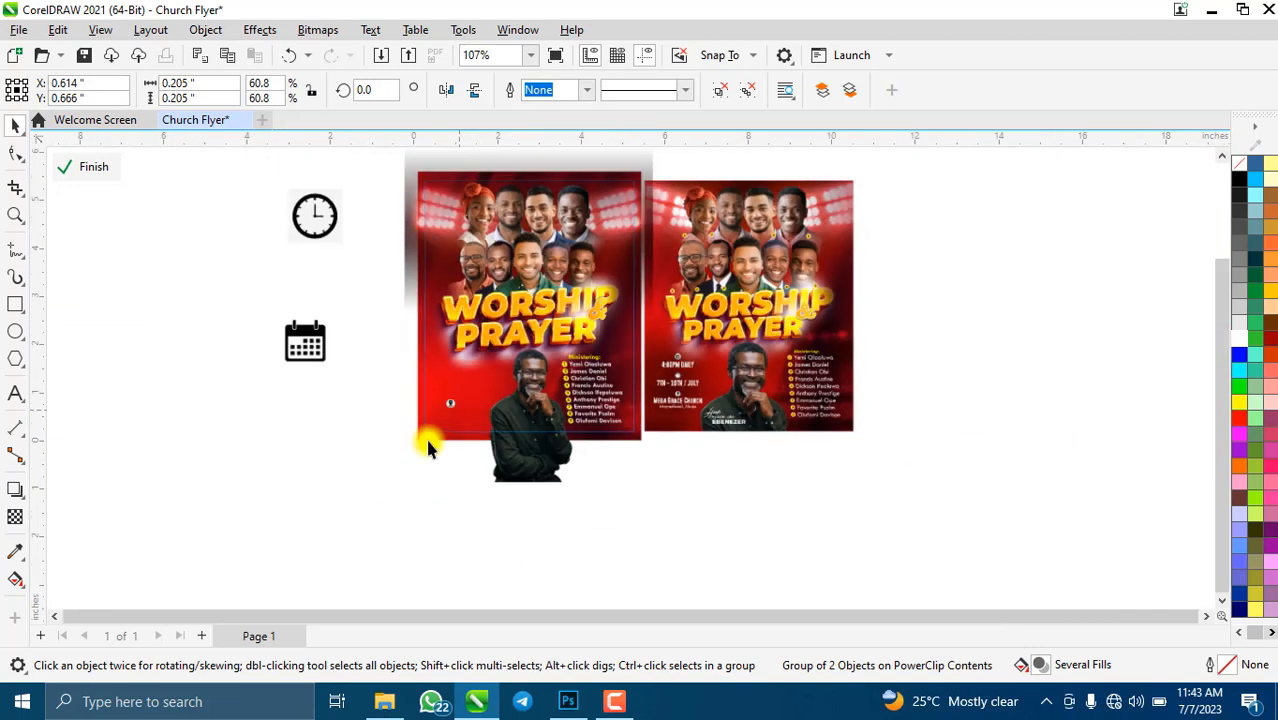
scroll(422, 438, up, 2)
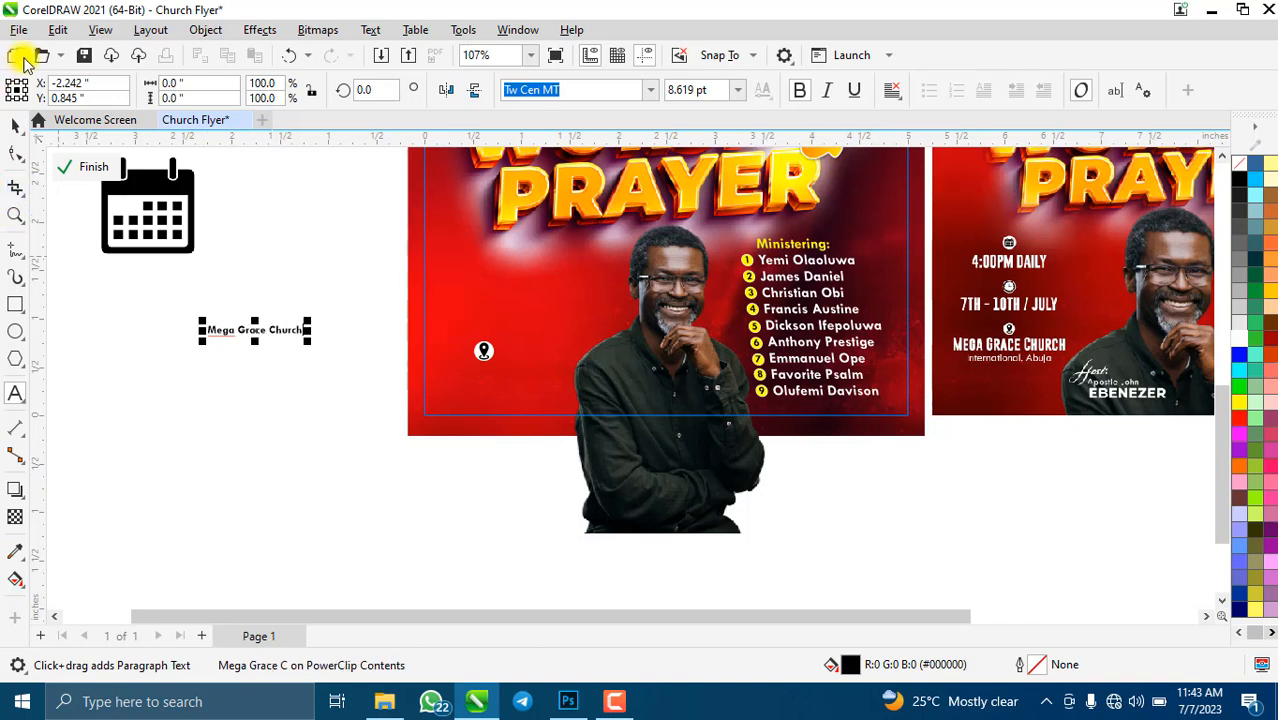
- Set Mega Grace Church in Gobold Bold and position it beneath the pin badge
click(18, 125)
click(650, 90)
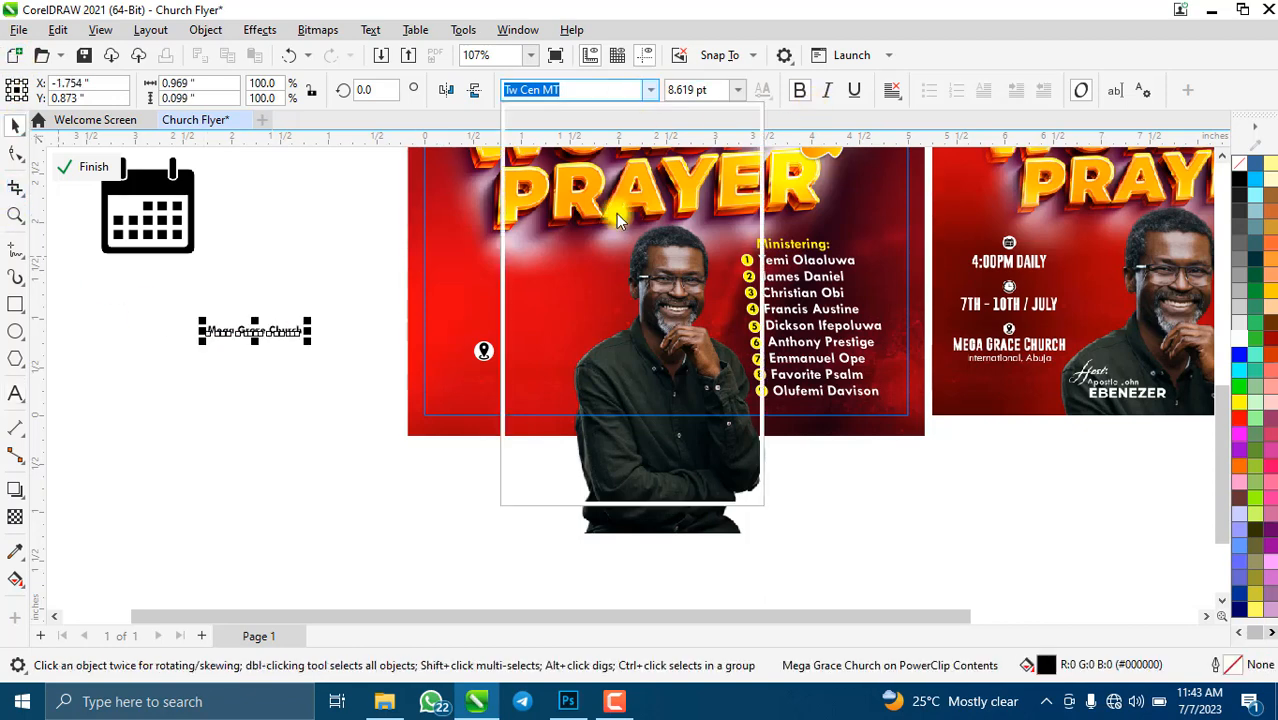
click(650, 242)
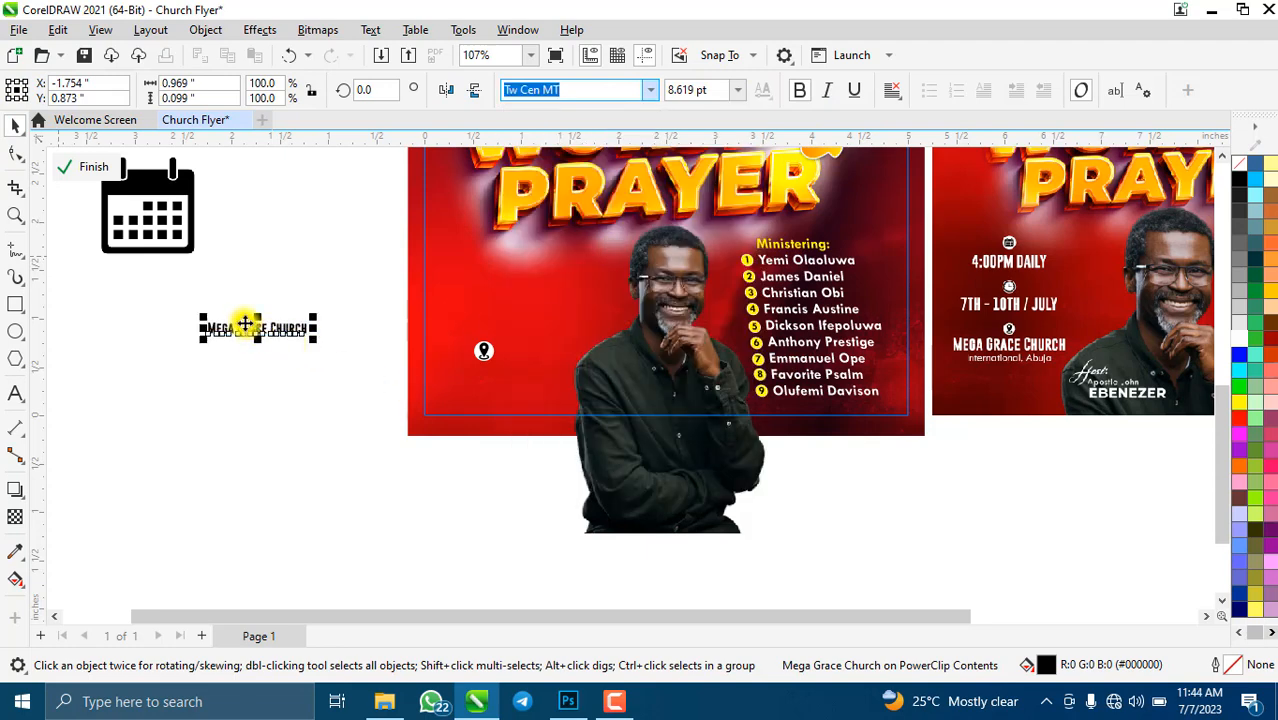
drag(258, 325, 496, 379)
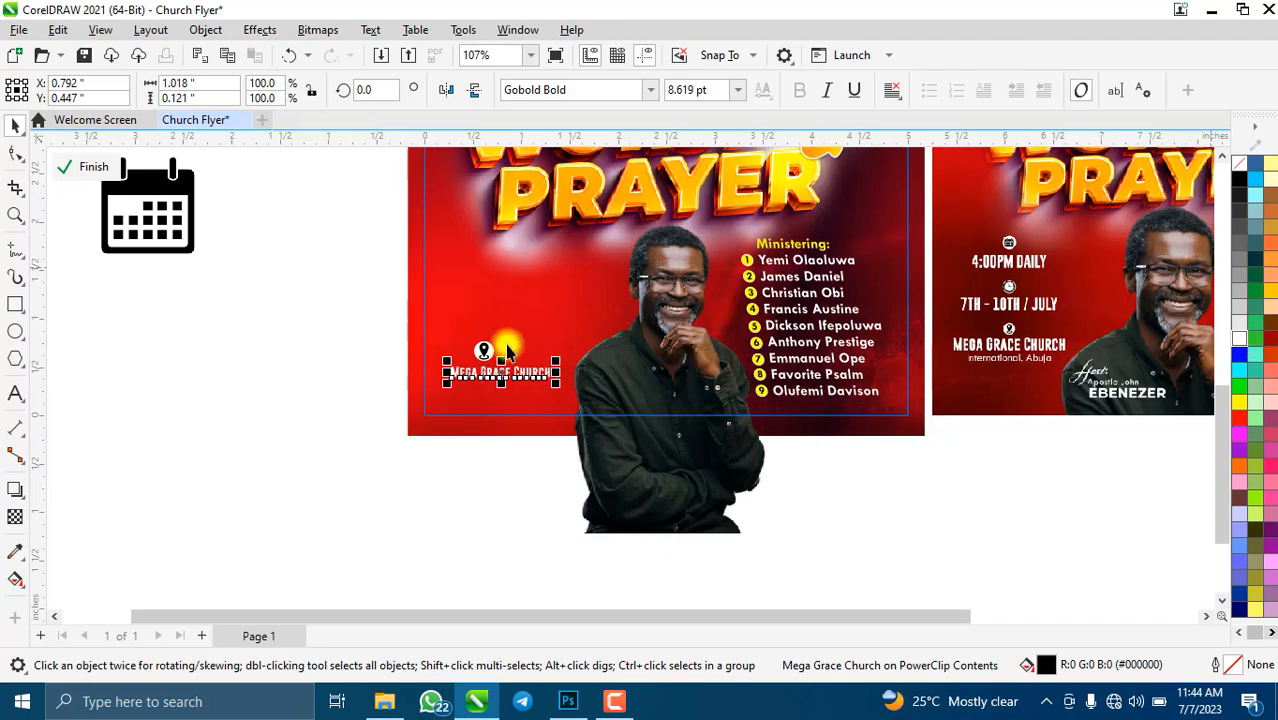
scroll(500, 345, up, 2)
shift+click(472, 355)
drag(472, 355, 475, 355)
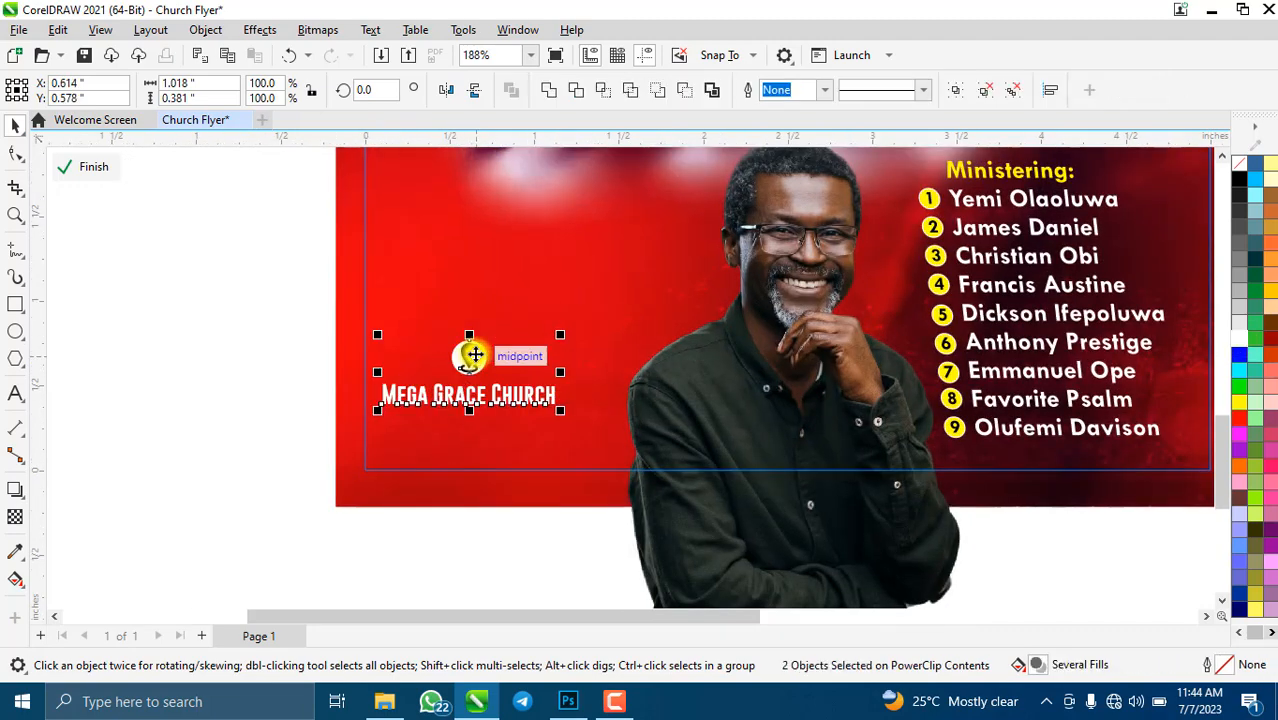
click(202, 352)
scroll(480, 425, down, 3)
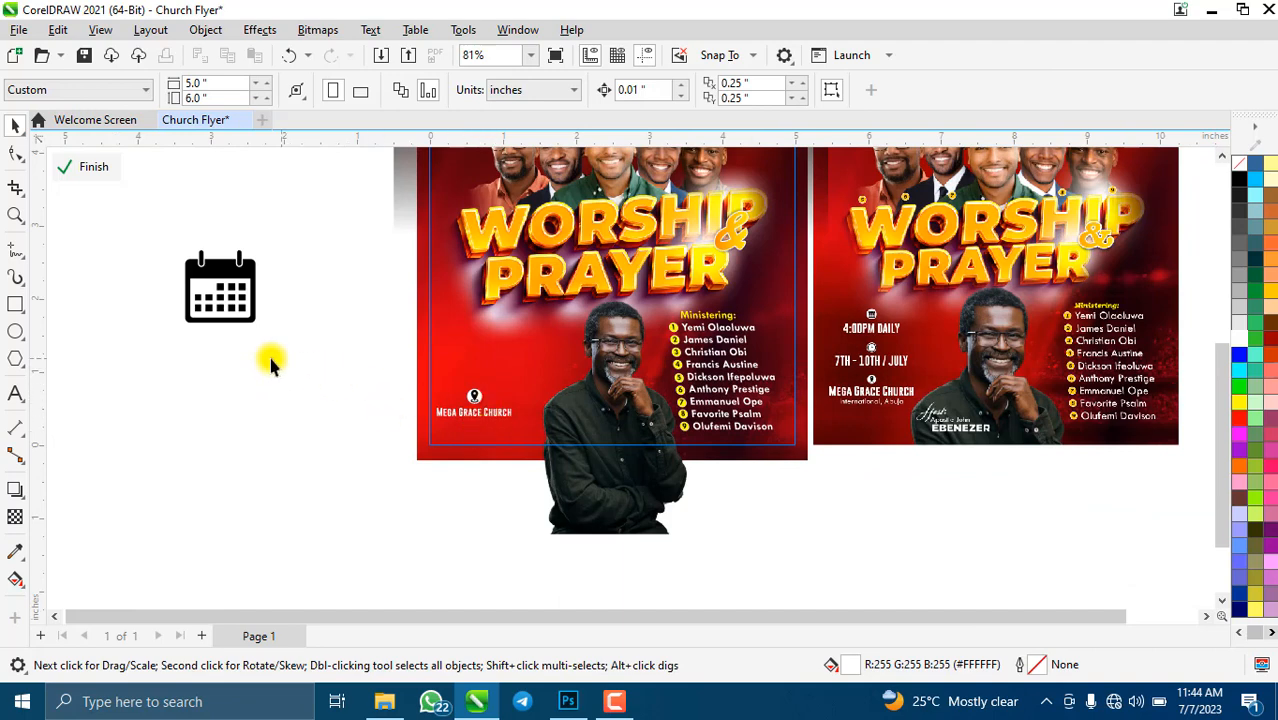
drag(270, 365, 522, 397)
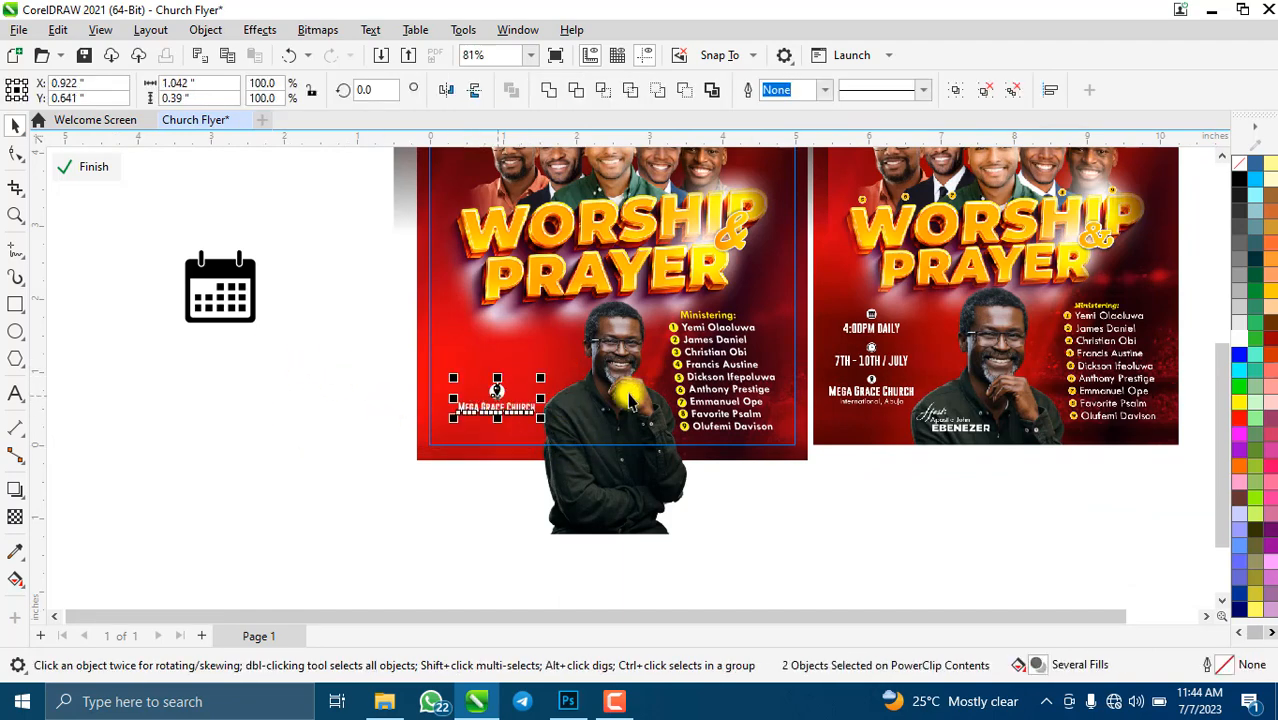
- Move the calendar icon from beside the page onto the flyer
scroll(516, 388, up, 1)
scroll(345, 394, down, 1)
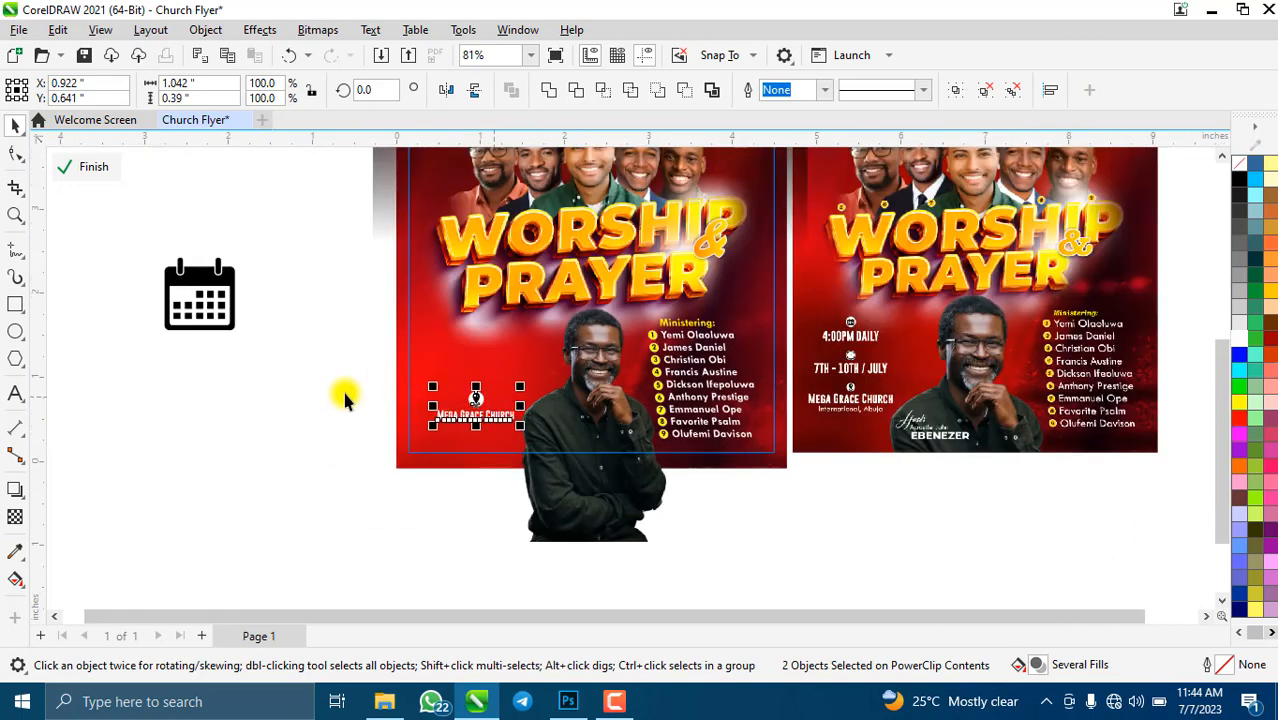
click(212, 310)
drag(204, 295, 492, 345)
- Trace the calendar bitmap with Outline Trace > Low Quality Image
scroll(491, 360, up, 2)
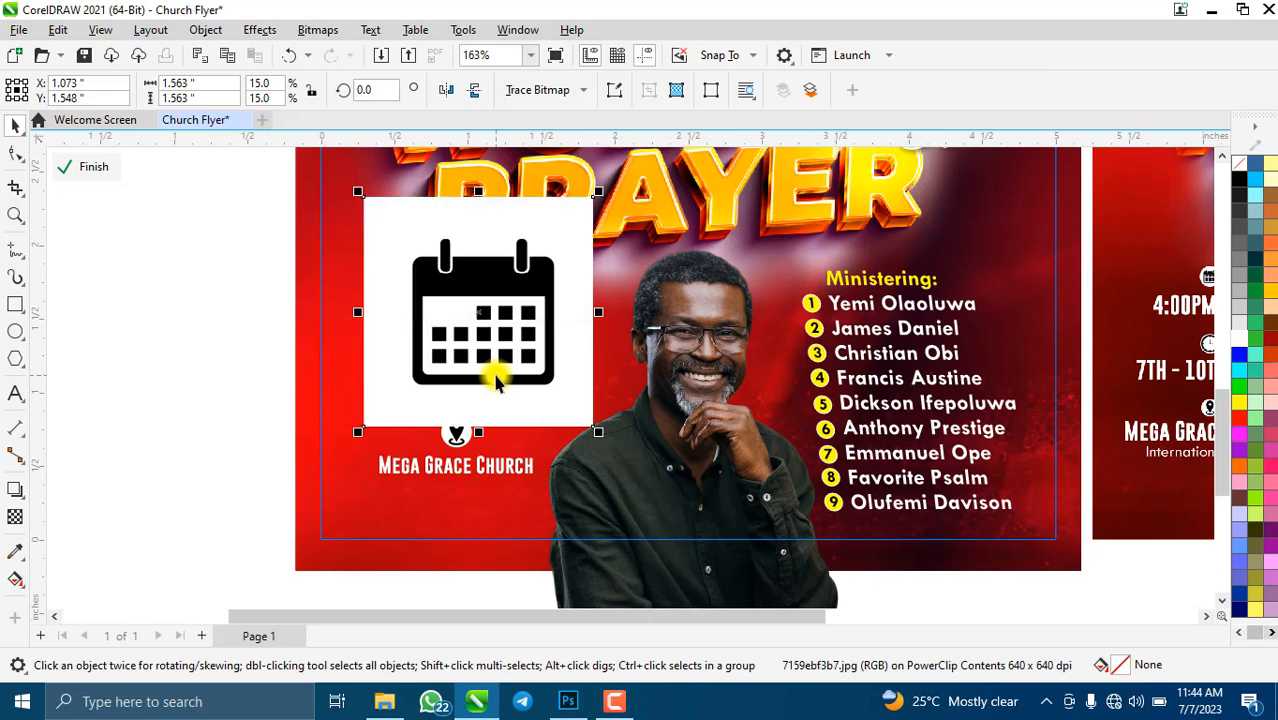
click(570, 90)
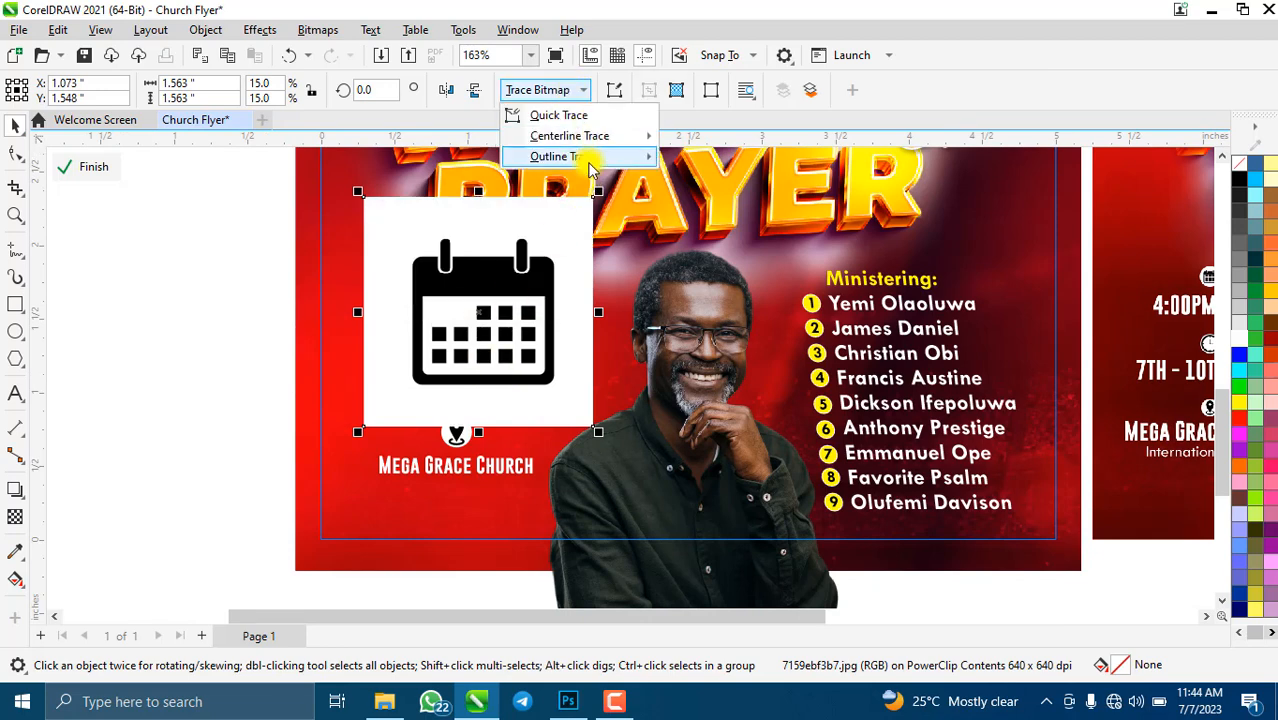
mouse_move(590, 168)
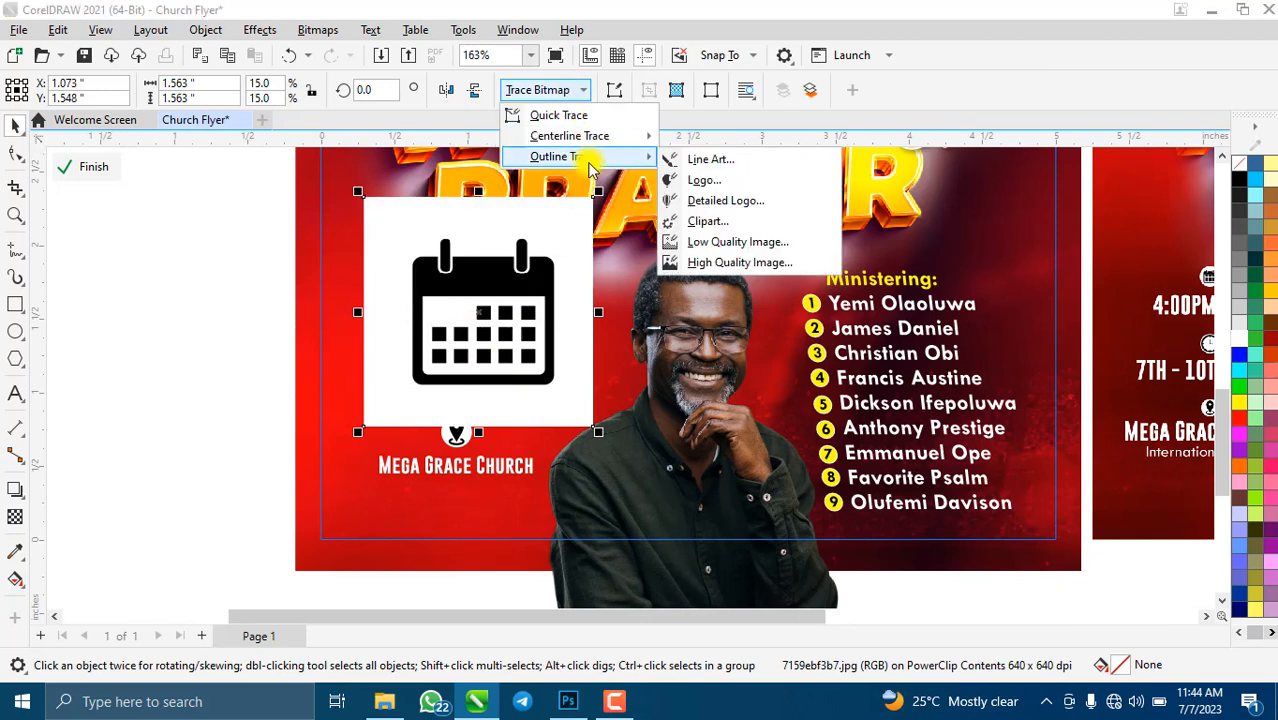
click(737, 242)
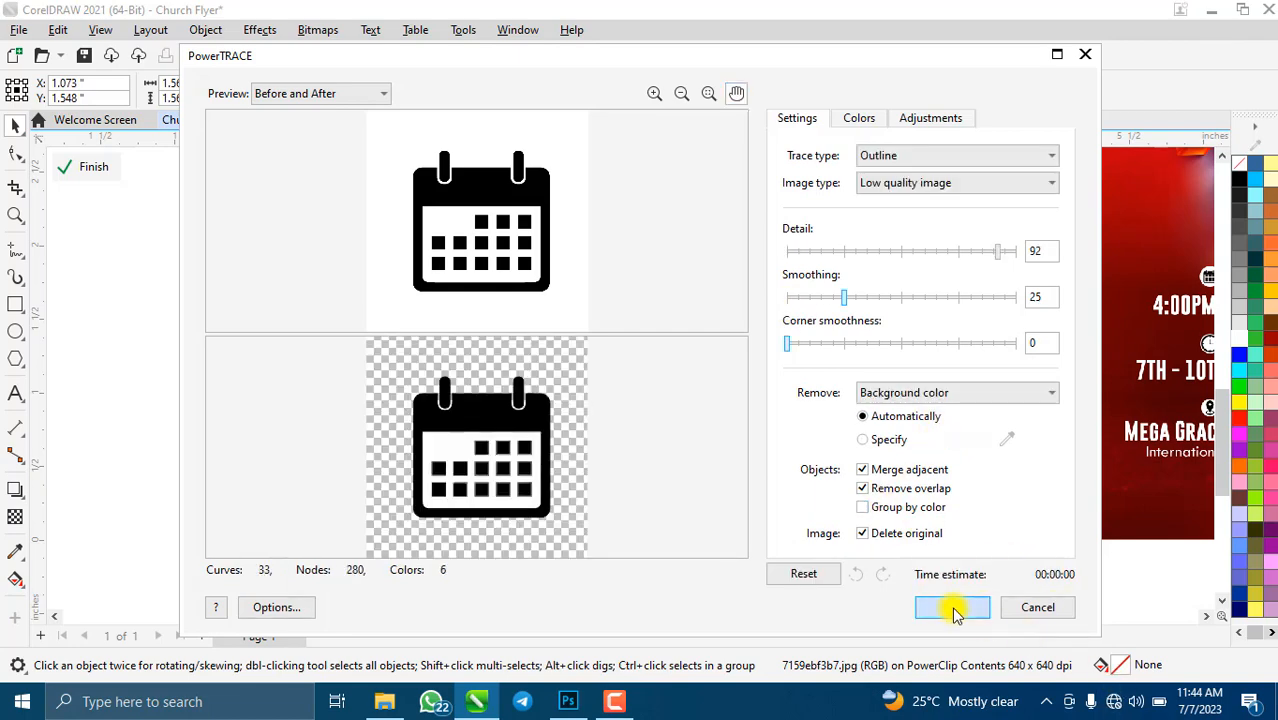
click(952, 607)
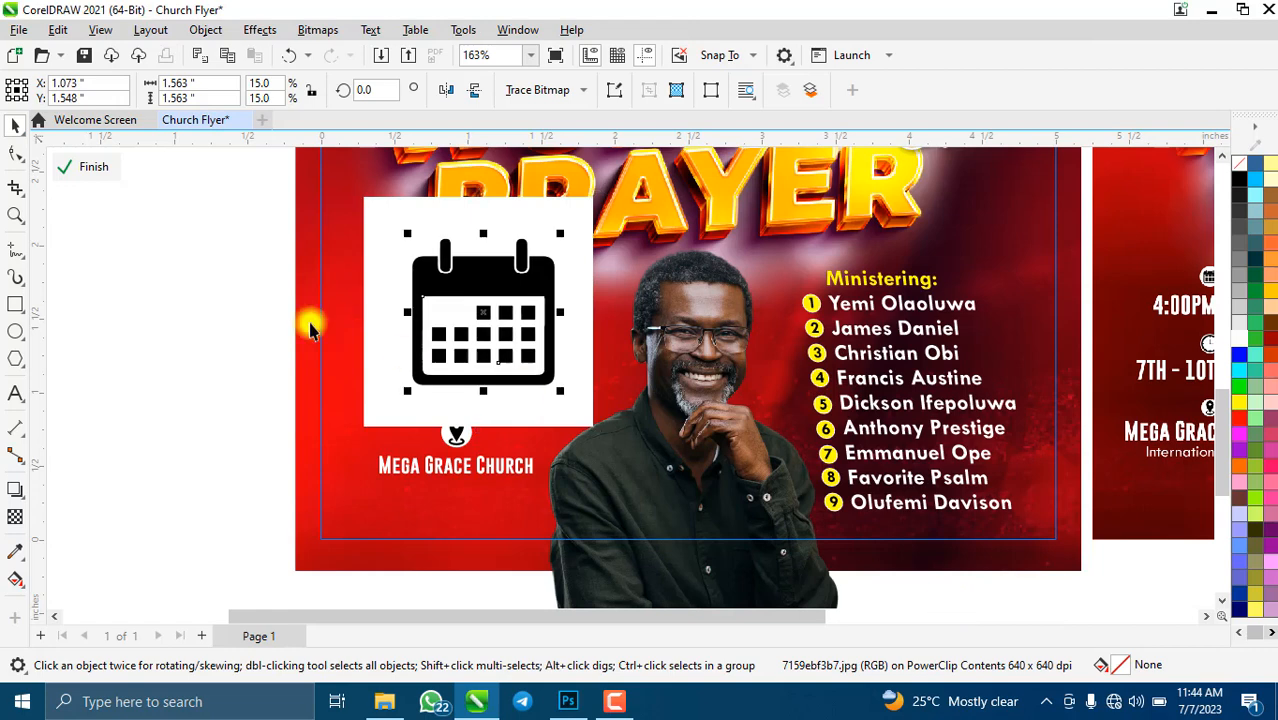
- Delete the original calendar bitmap and shrink the traced calendar into its spot
click(424, 309)
key(Delete)
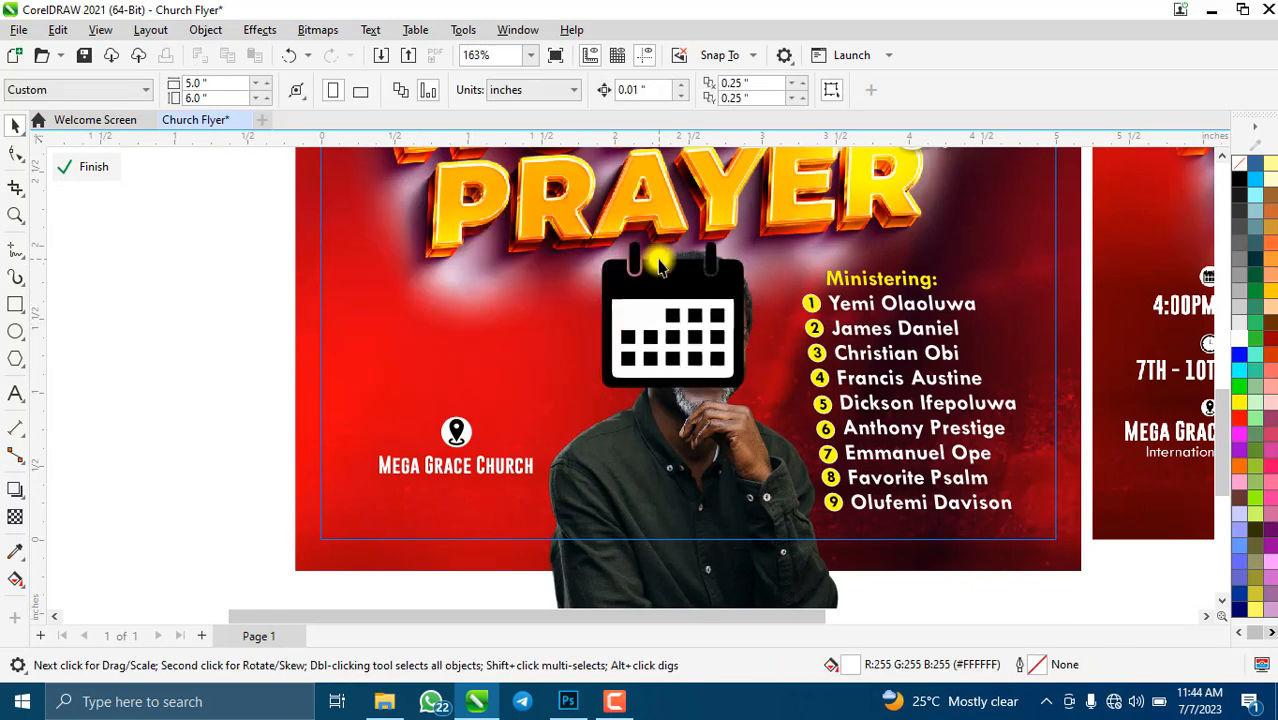
mouse_move(673, 285)
mouse_down()
mouse_move(469, 322)
mouse_move(460, 310)
mouse_up()
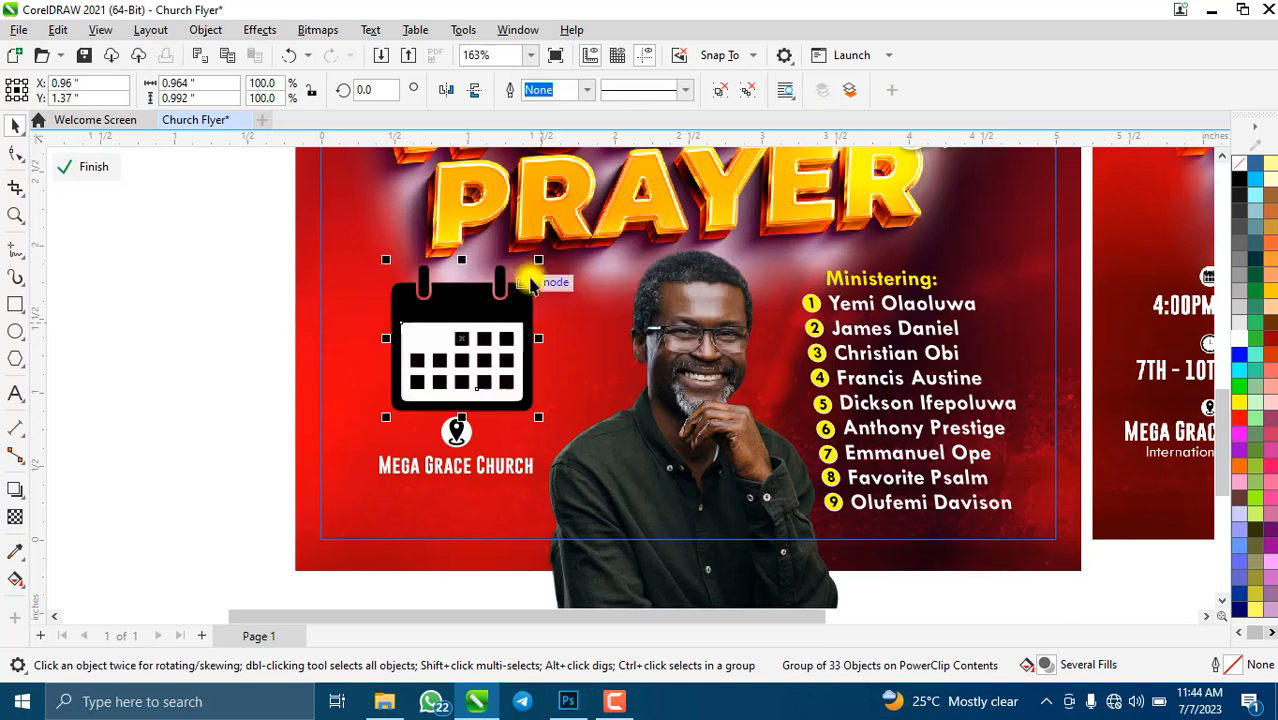
mouse_move(533, 283)
mouse_down()
mouse_move(537, 320)
mouse_move(485, 335)
mouse_move(490, 325)
mouse_move(476, 352)
mouse_move(493, 345)
mouse_move(479, 334)
mouse_up()
- Draw a white circle and centre the calendar icon on it
scroll(485, 359, up, 3)
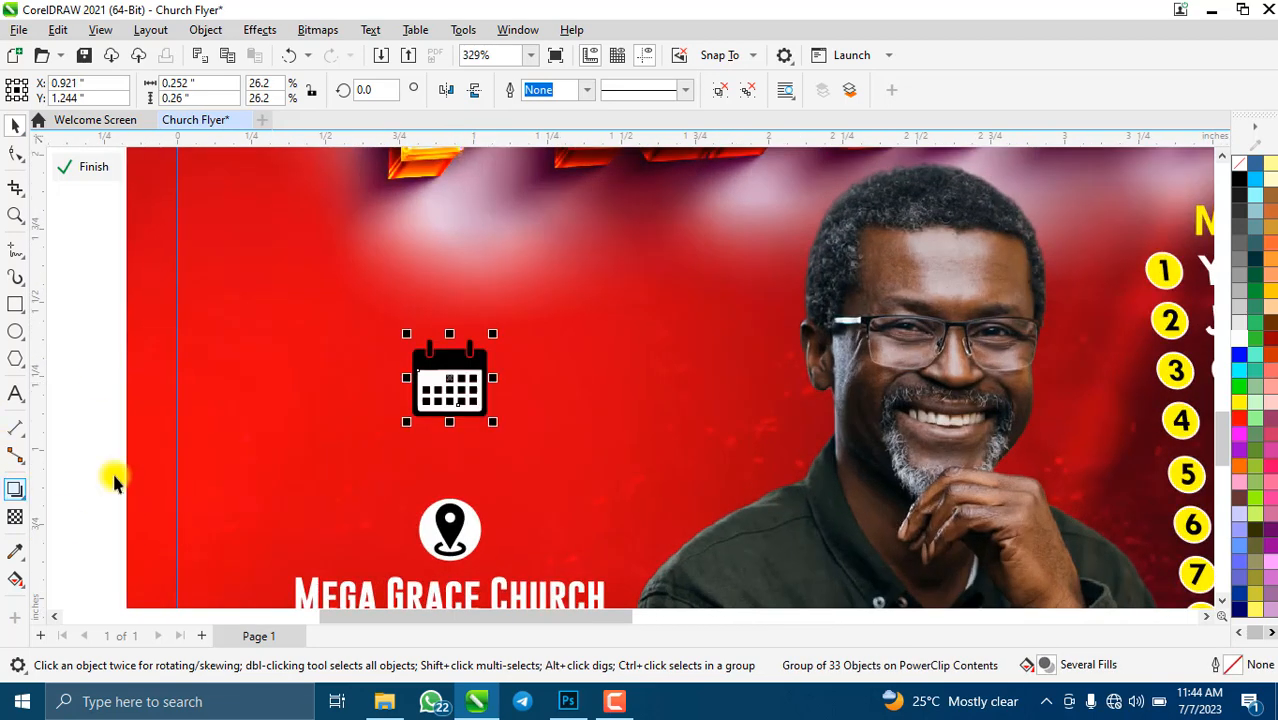
click(15, 333)
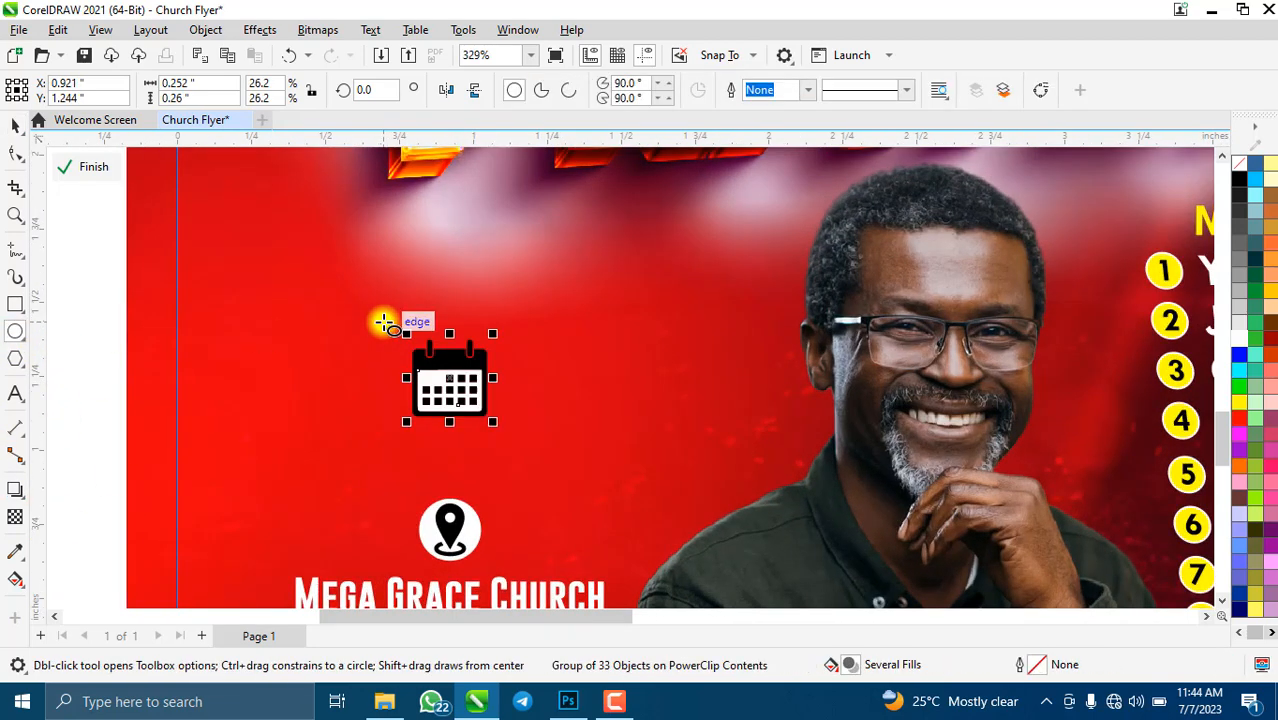
drag(385, 323, 465, 412)
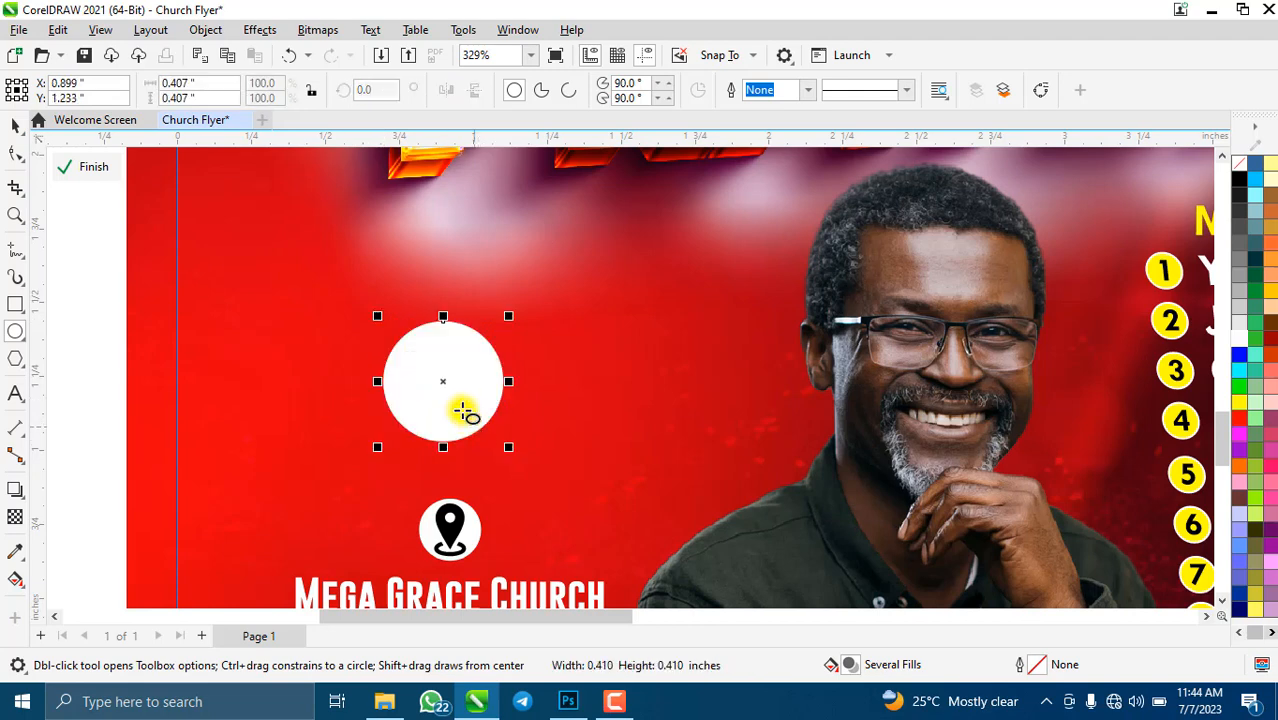
click(16, 125)
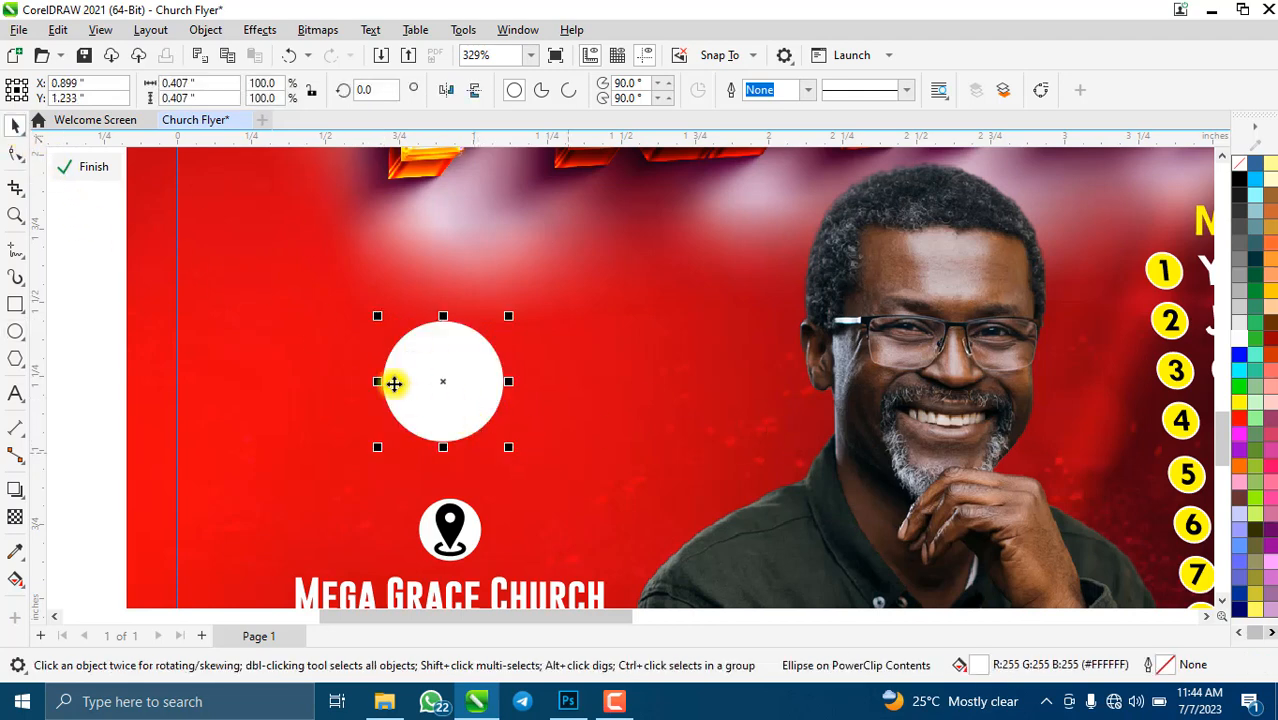
drag(394, 383, 297, 350)
click(478, 379)
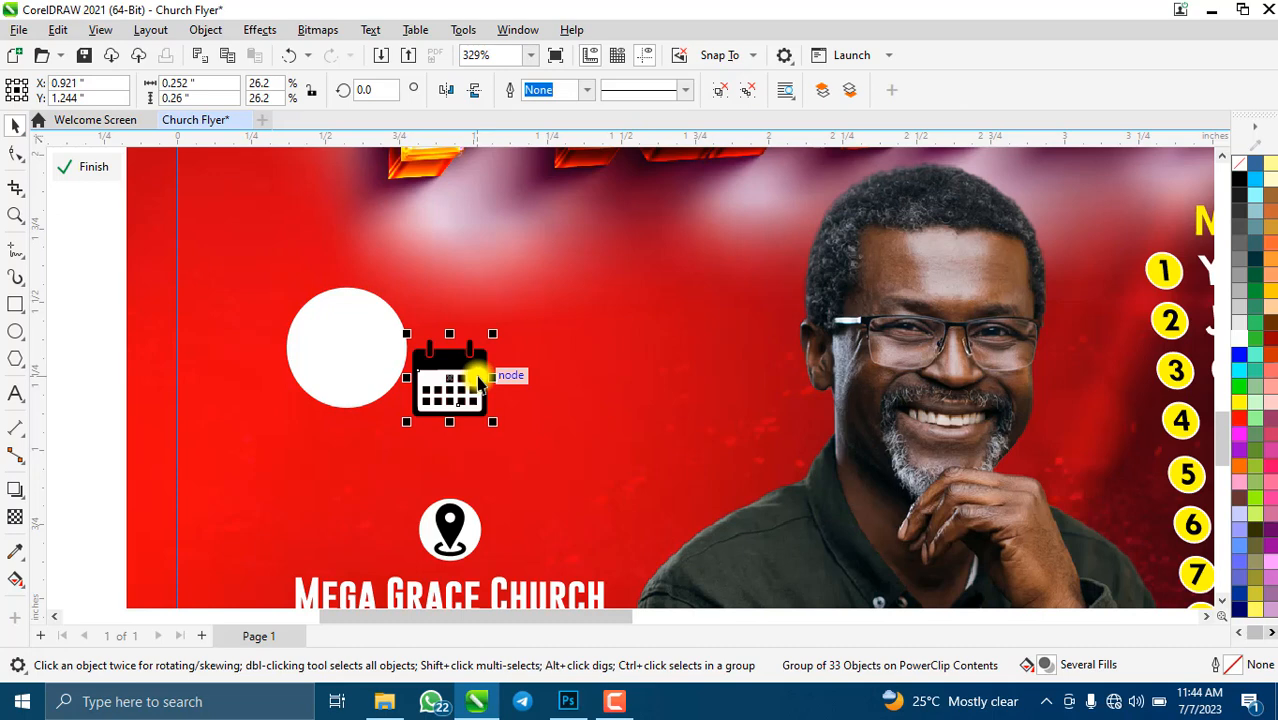
shift+click(322, 342)
key(c)
key(e)
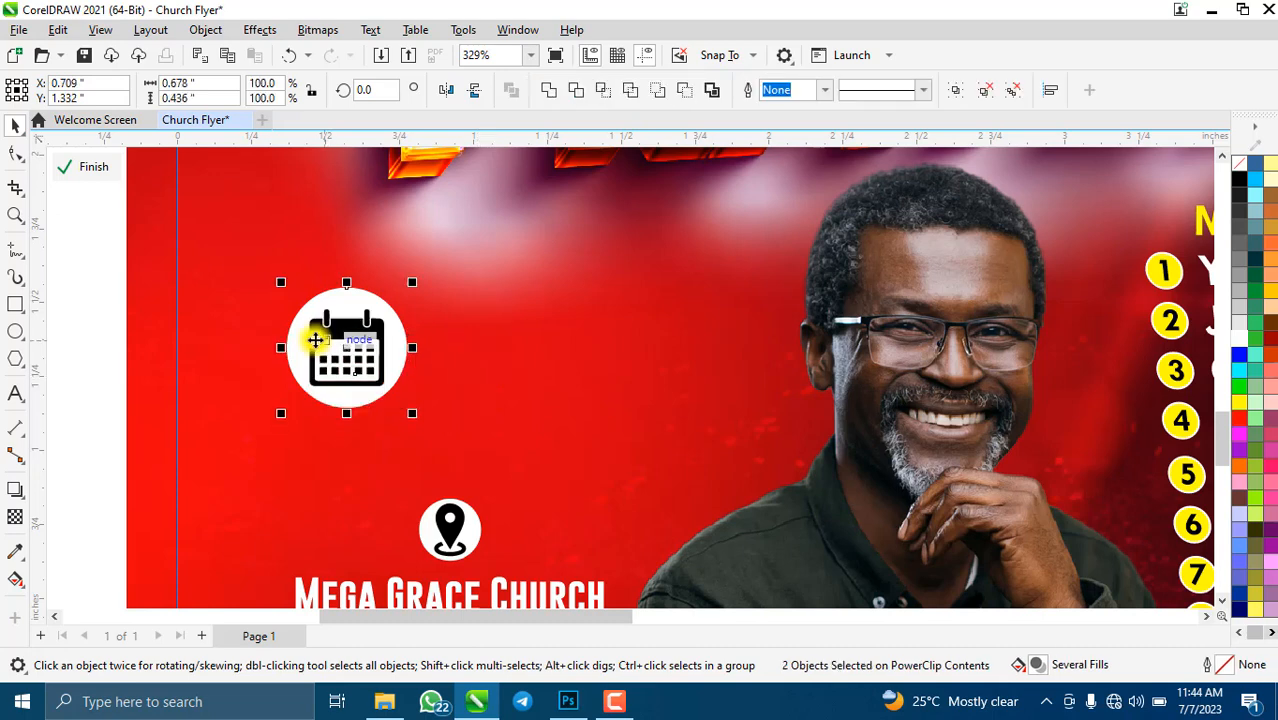
- Enlarge the calendar to fill the circle and group the two into a badge
click(345, 352)
scroll(345, 355, up, 4)
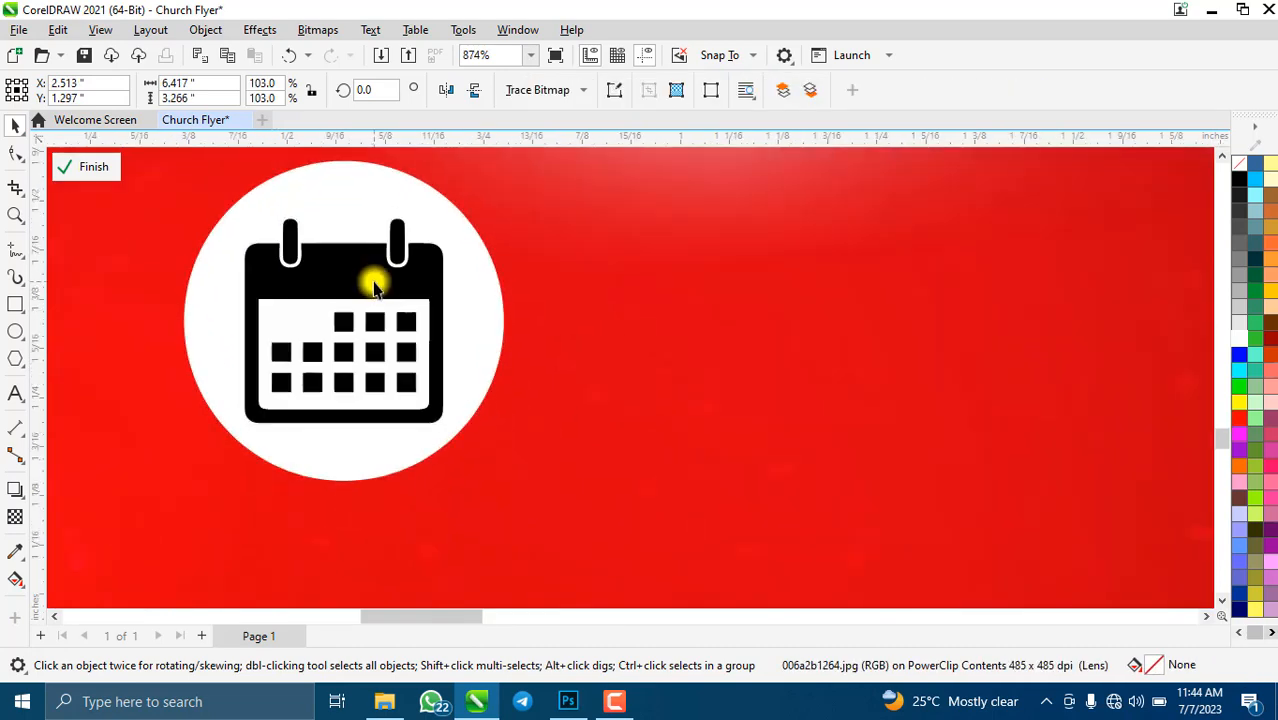
drag(449, 430, 460, 461)
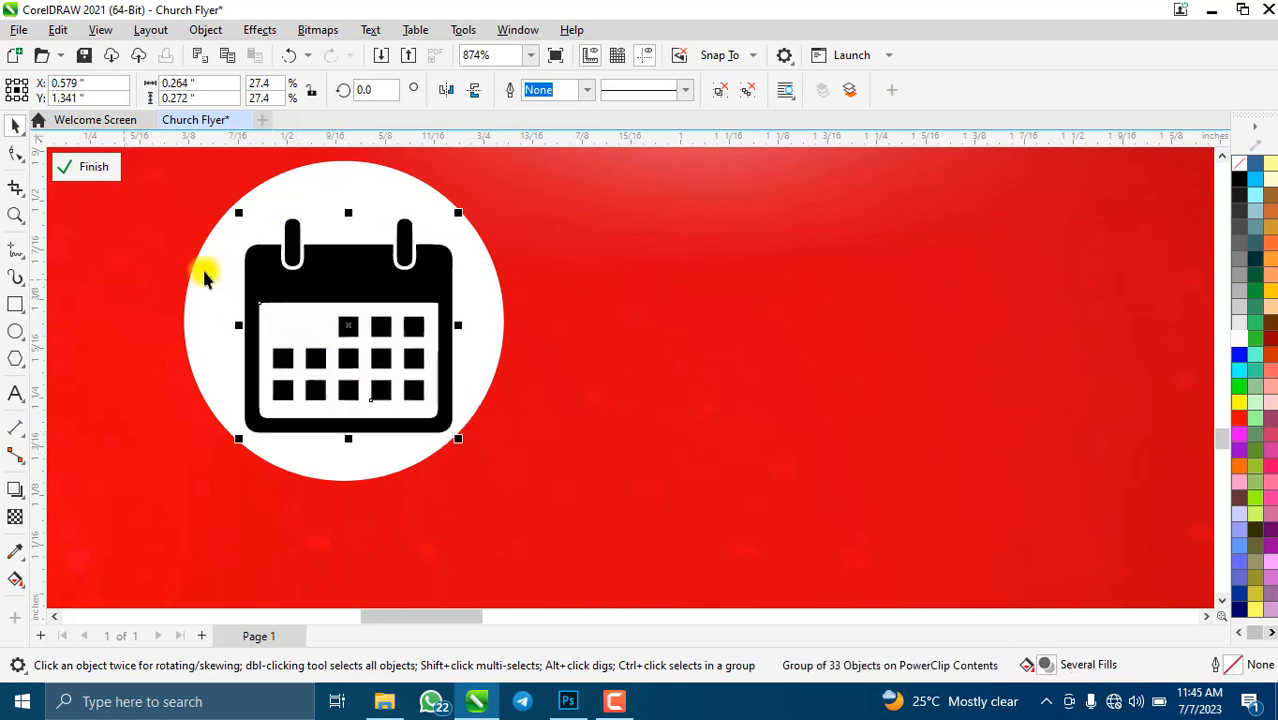
shift+click(200, 297)
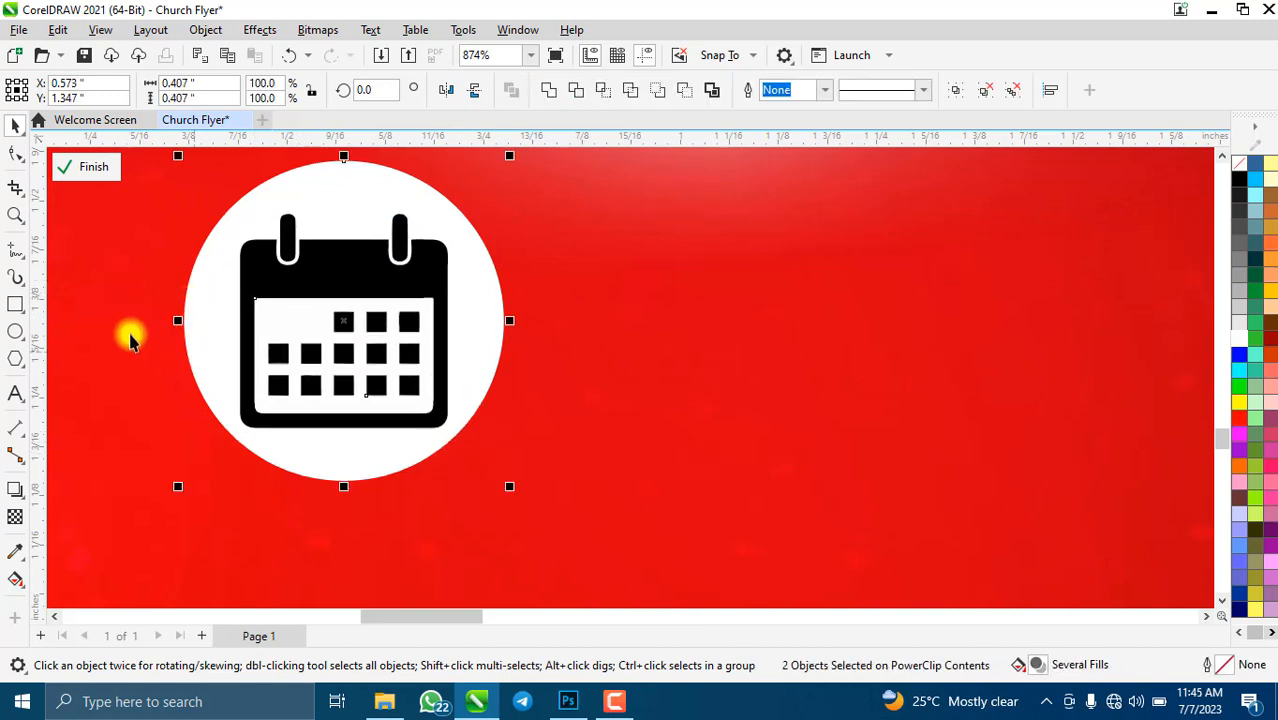
click(365, 271)
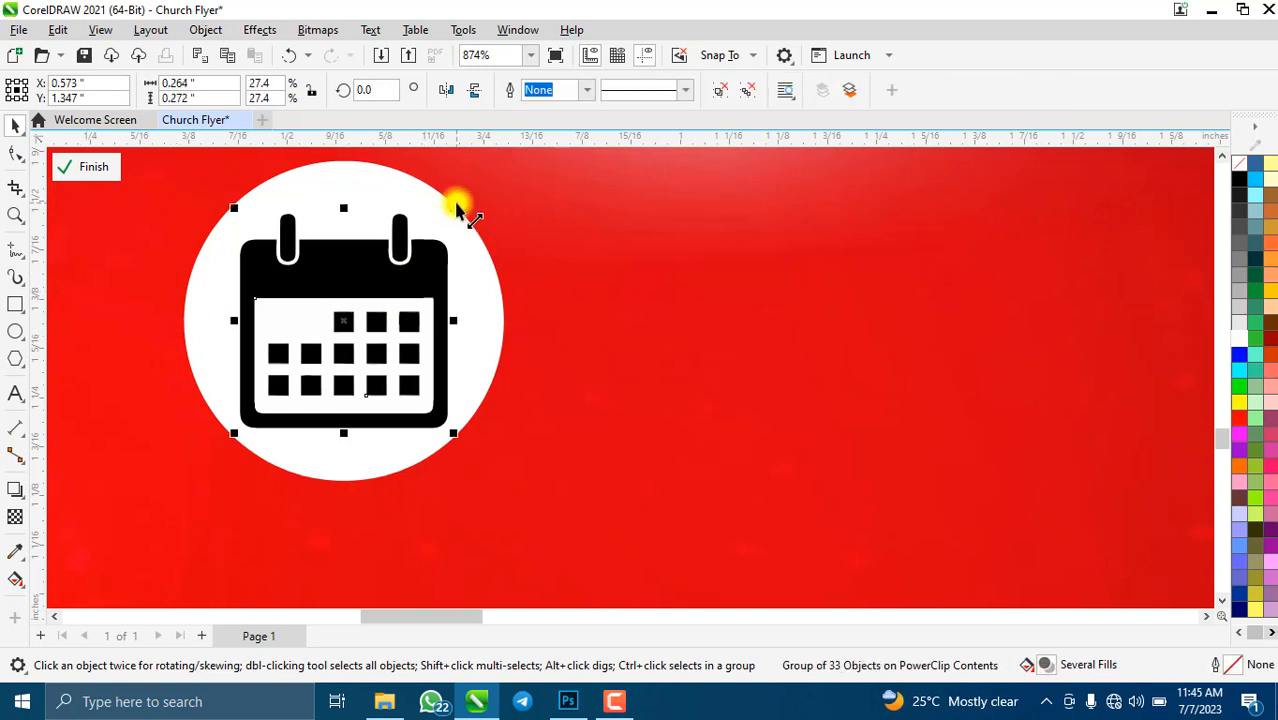
drag(456, 218, 465, 201)
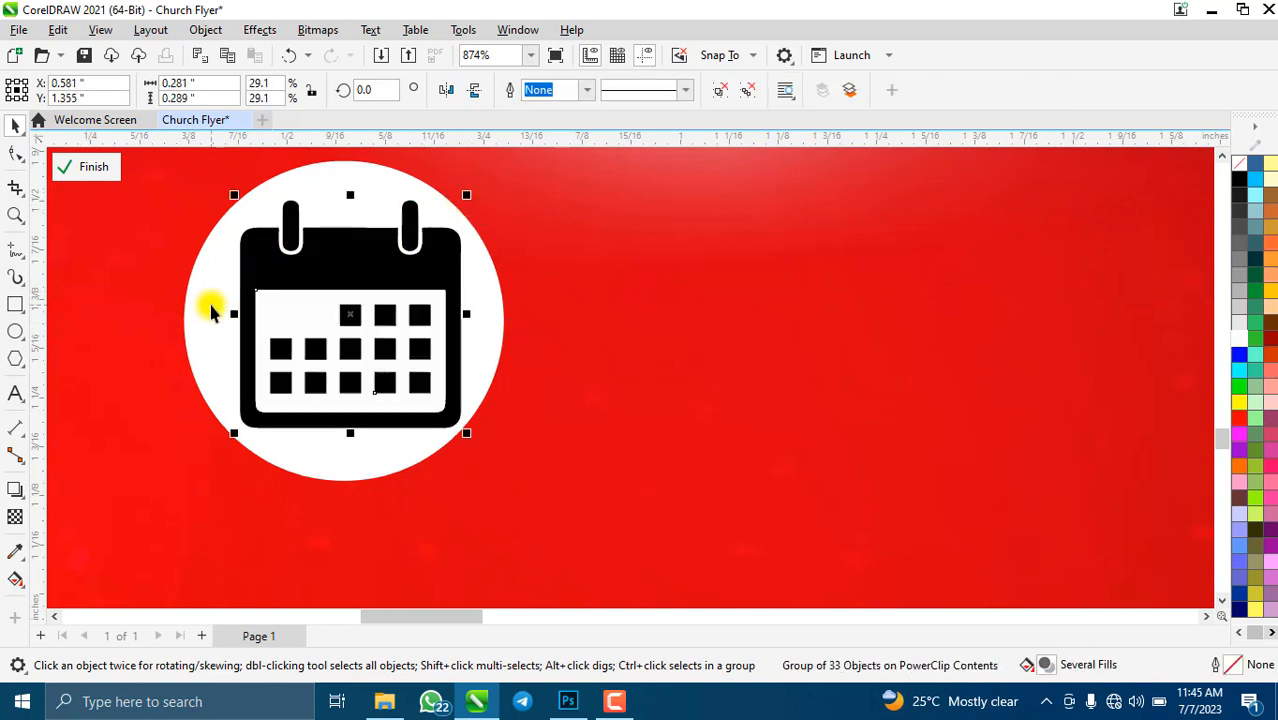
shift+click(209, 307)
scroll(682, 499, down, 5)
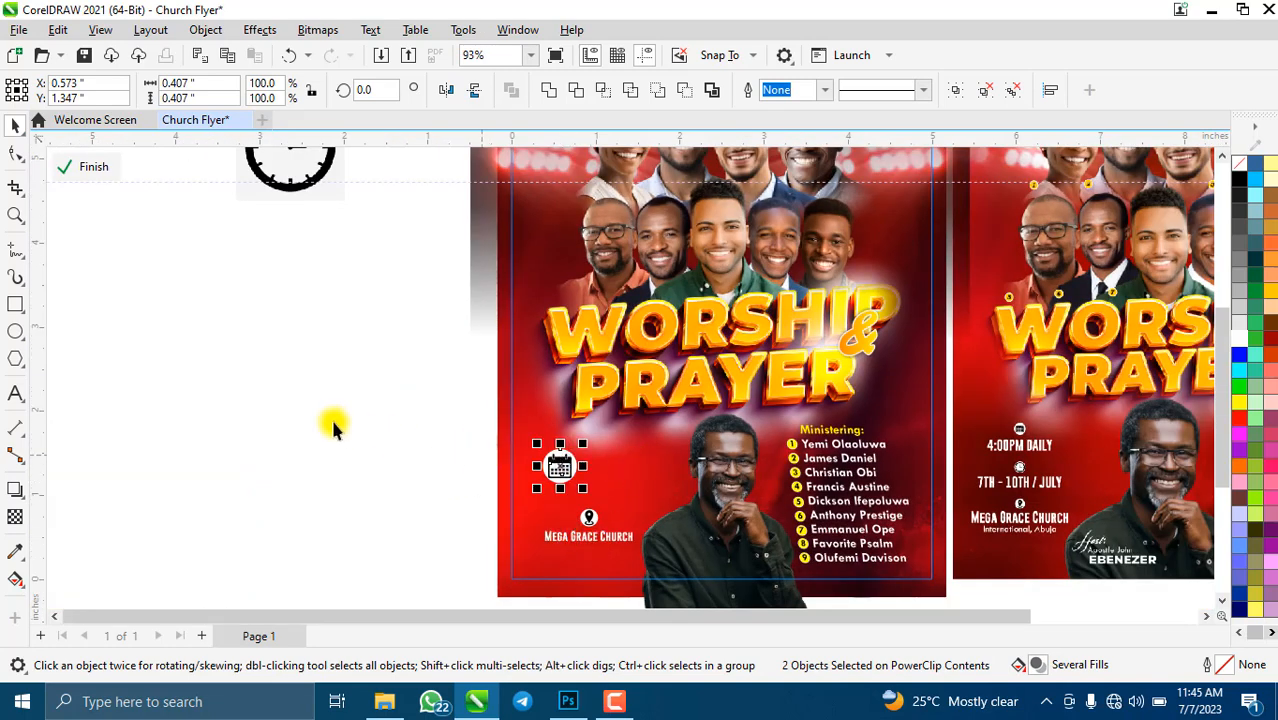
key(ctrl+g)
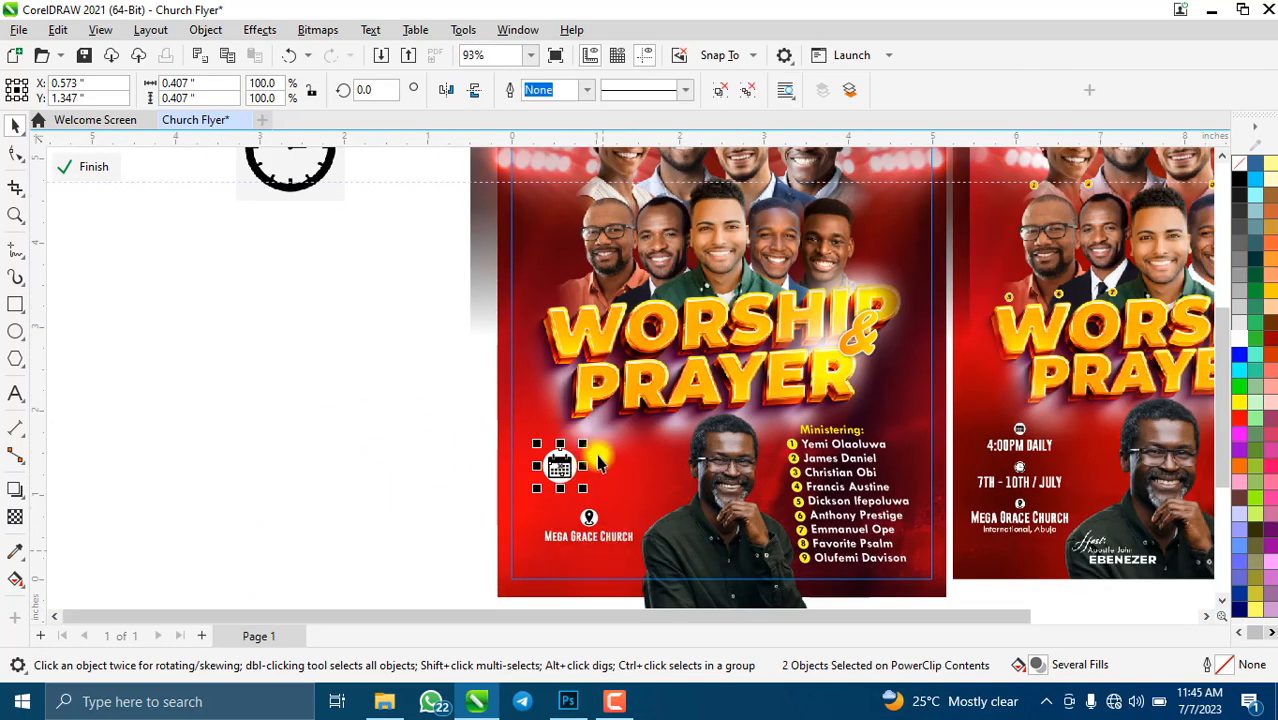
- Shrink the calendar badge to icon size above the venue pin, and shrink the pin
drag(583, 443, 609, 457)
scroll(556, 488, up, 3)
scroll(609, 460, down, 1)
scroll(612, 500, up, 1)
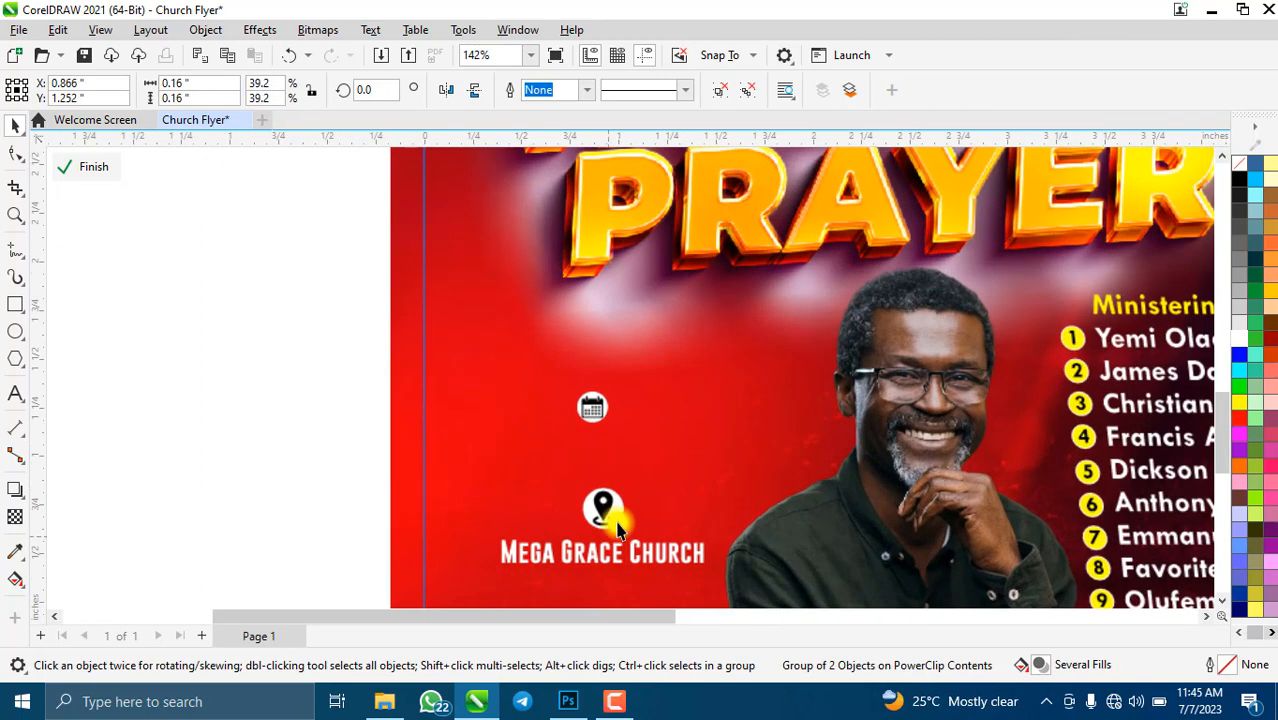
click(617, 505)
drag(629, 488, 630, 500)
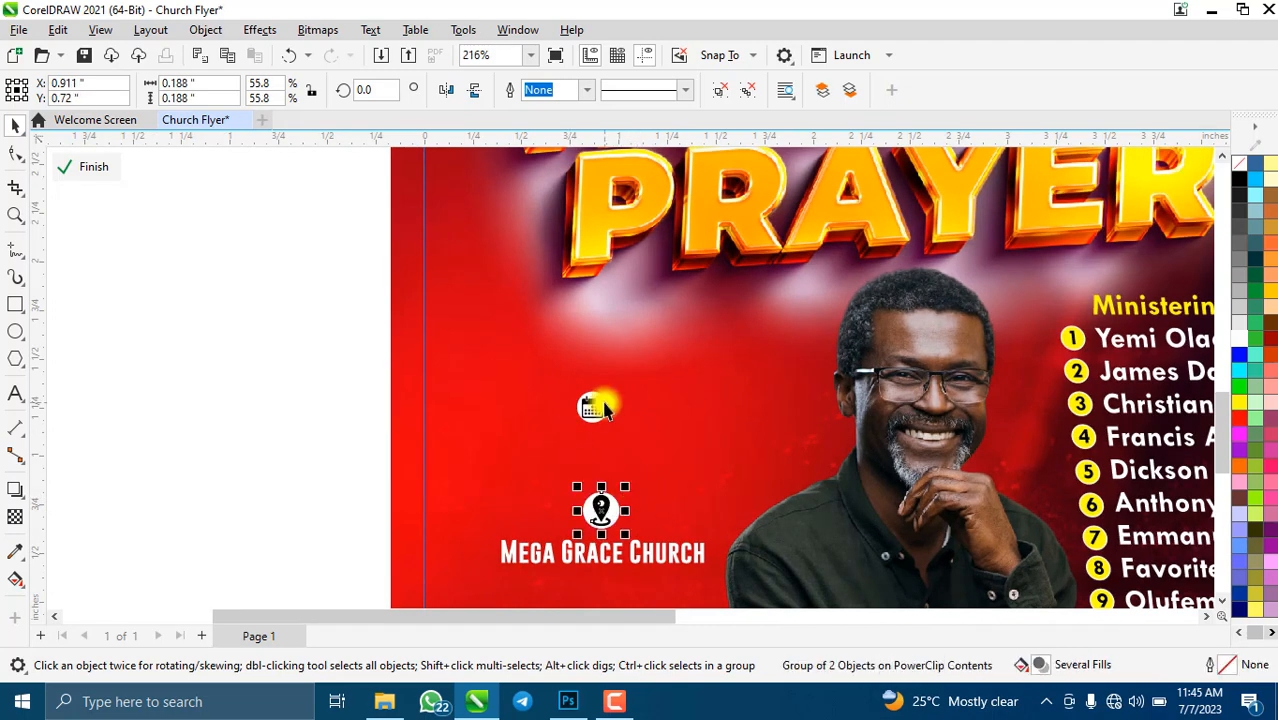
click(610, 402)
drag(618, 388, 621, 389)
scroll(600, 458, down, 4)
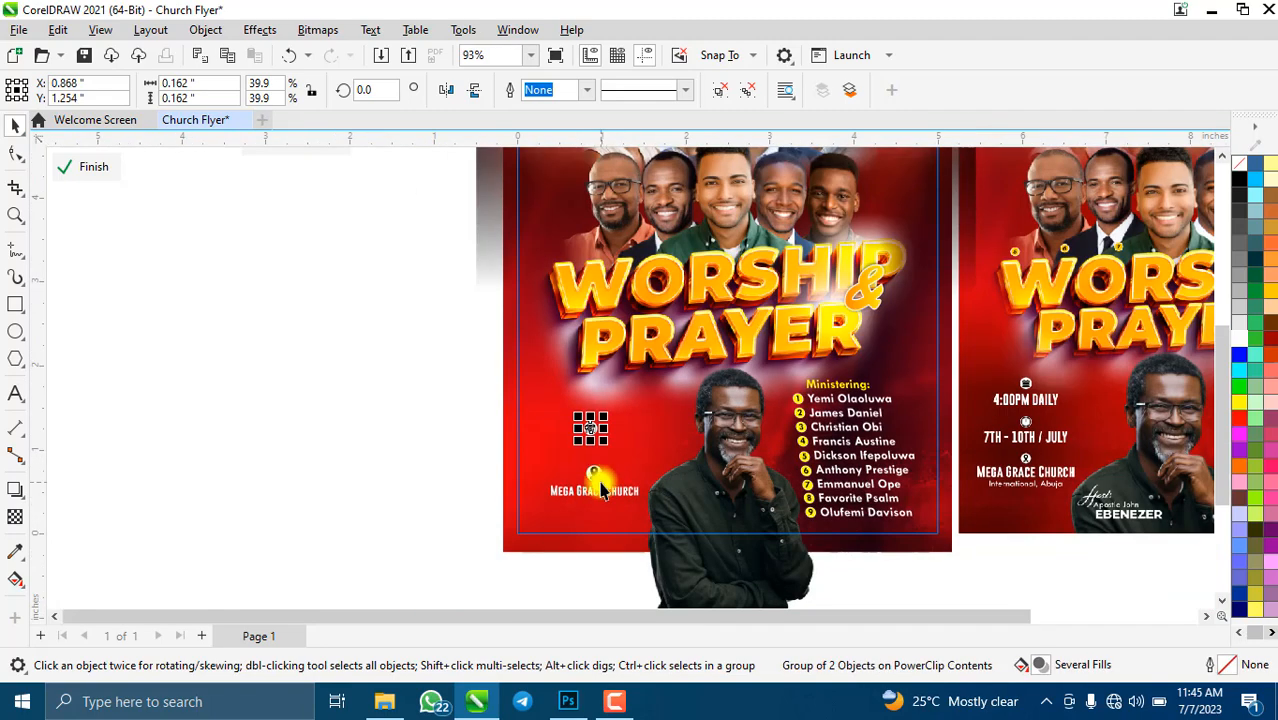
shift+click(598, 488)
key(Escape)
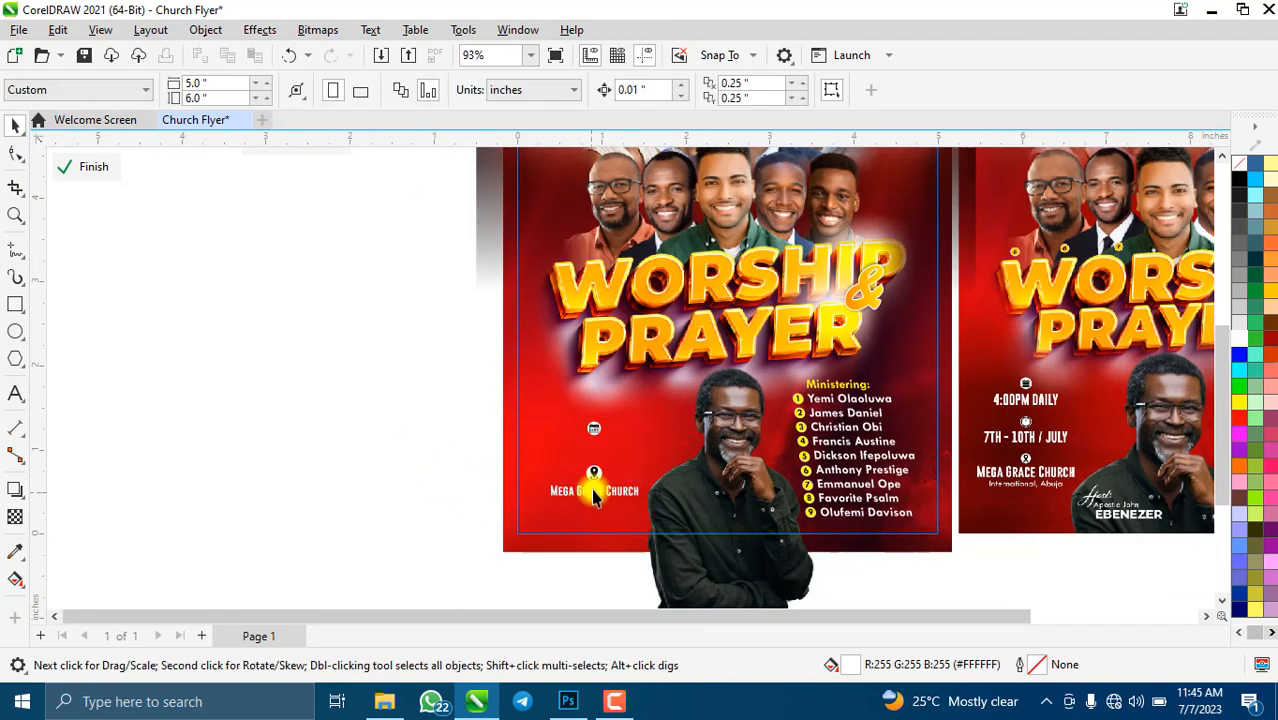
drag(594, 497, 636, 452)
- Start editing the copied MEGA GRACE CHURCH label beside the calendar icon and delete its old wording
key(F8)
key(BackSpace)
key(BackSpace)
key(BackSpace)
key(BackSpace)
key(BackSpace)
key(BackSpace)
key(BackSpace)
key(BackSpace)
key(BackSpace)
key(BackSpace)
key(BackSpace)
key(BackSpace)
key(BackSpace)
key(BackSpace)
key(BackSpace)
key(BackSpace)
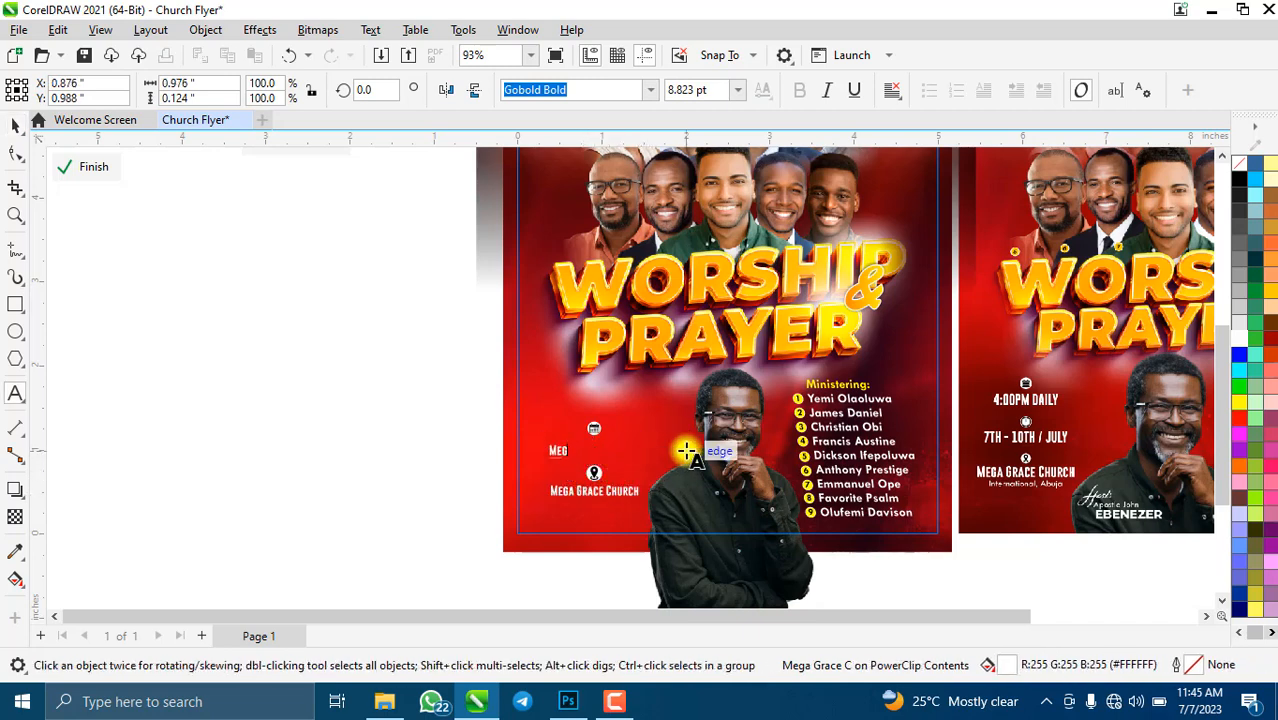
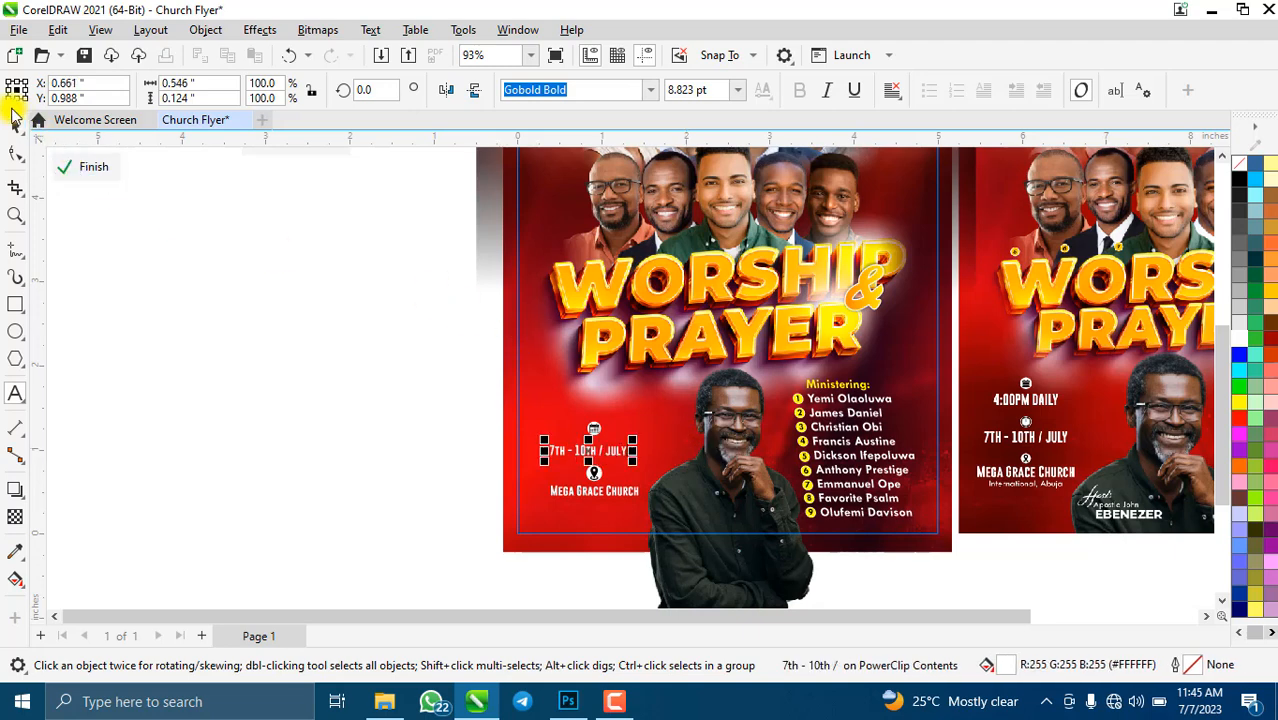
- Try enlarging the date text, then gather the date, calendar, pin and church text into one selection
scroll(645, 460, up, 2)
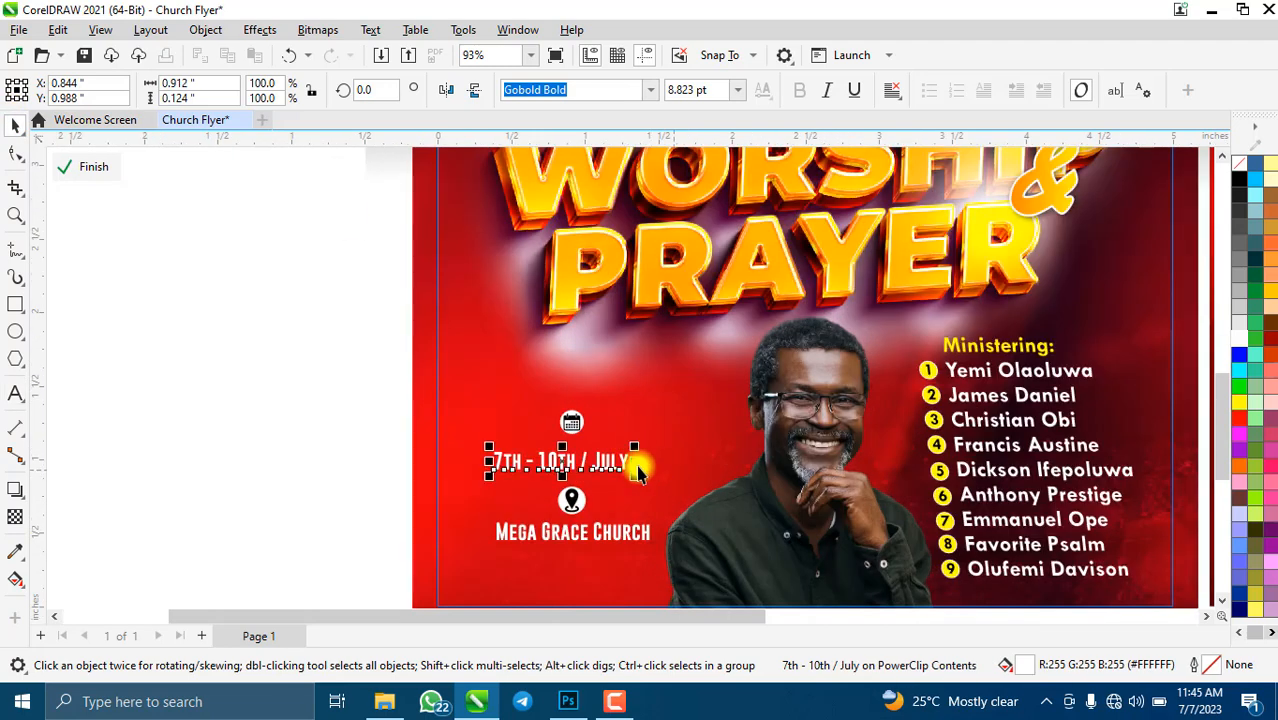
drag(634, 447, 580, 445)
click(640, 528)
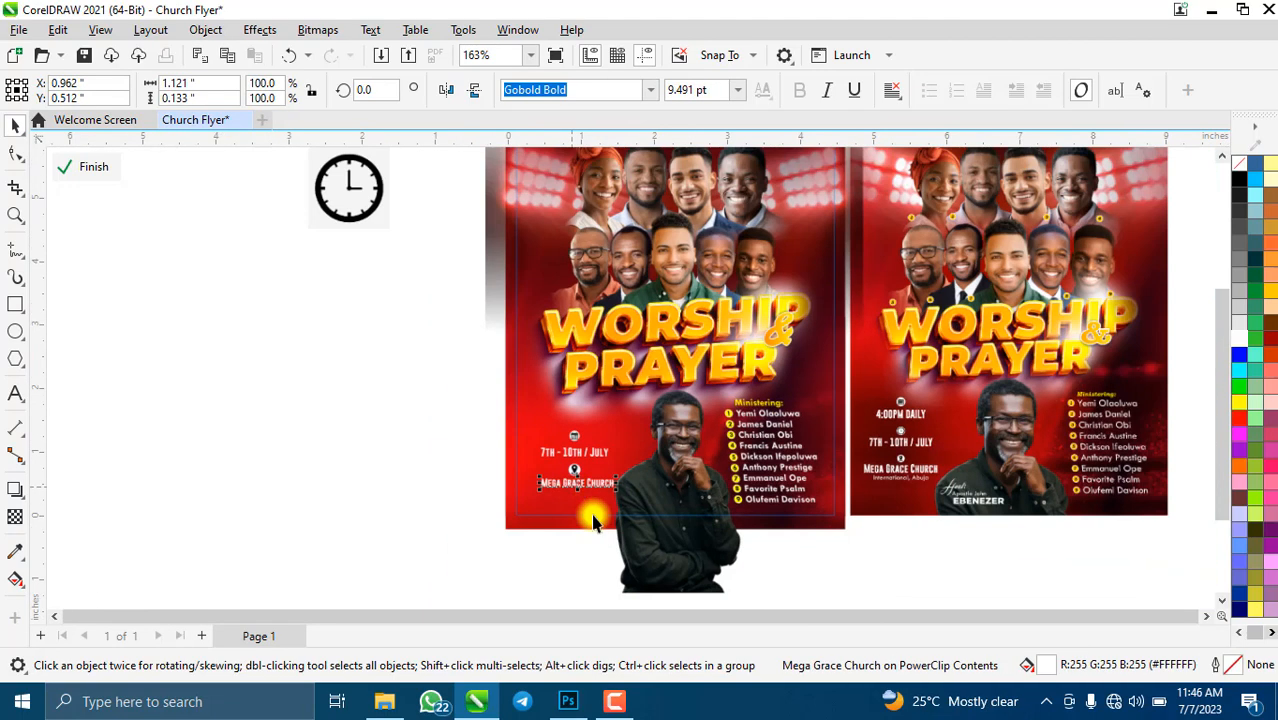
scroll(580, 445, down, 3)
click(690, 503)
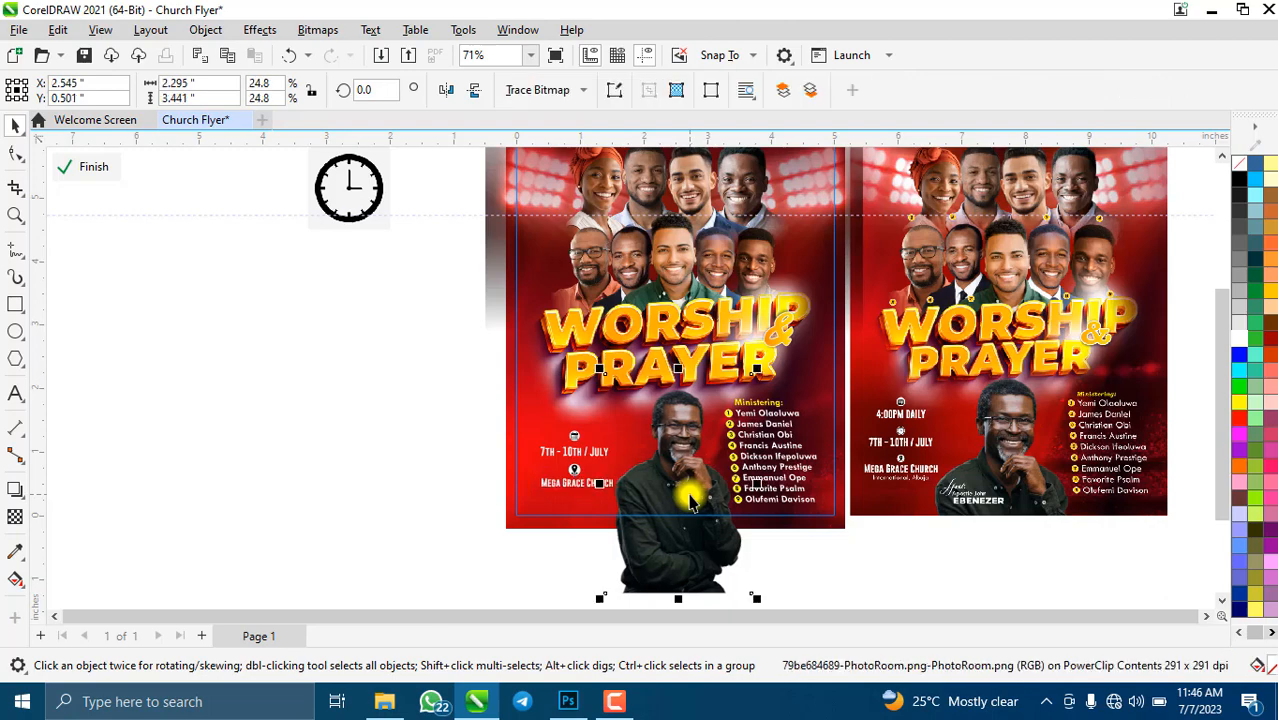
scroll(590, 505, up, 2)
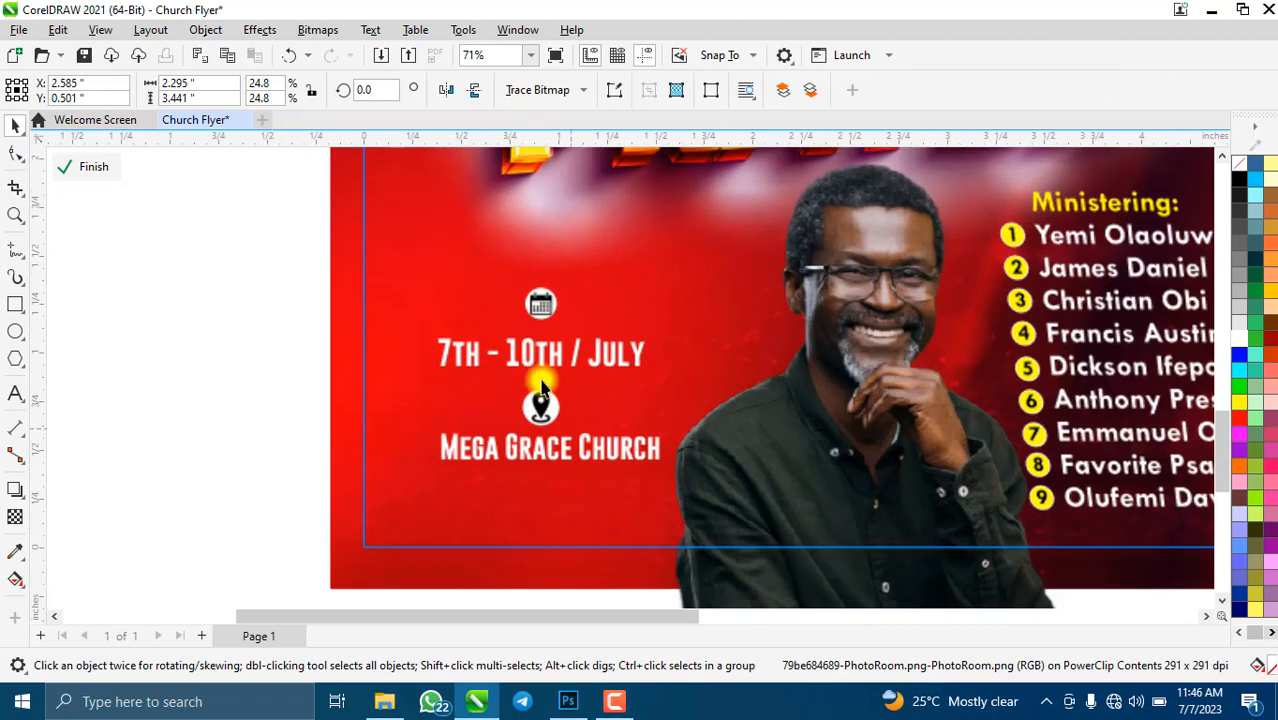
click(550, 358)
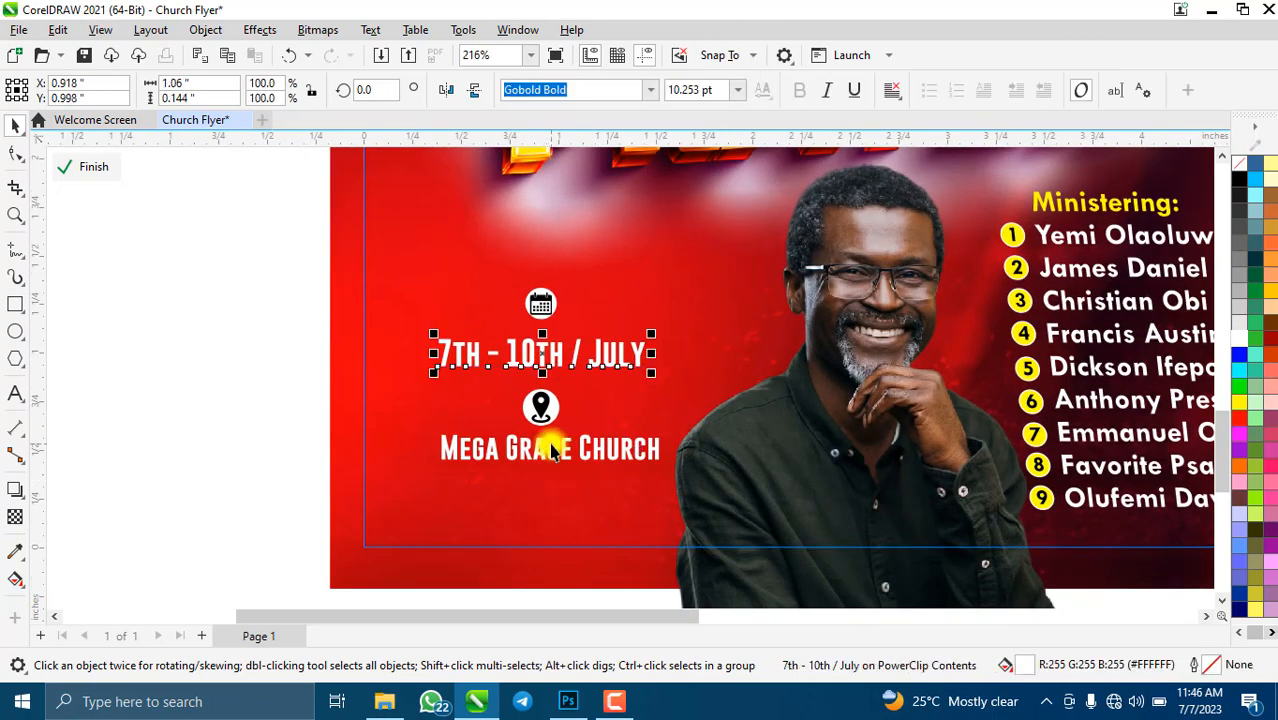
shift+click(550, 450)
shift+click(545, 406)
shift+click(541, 302)
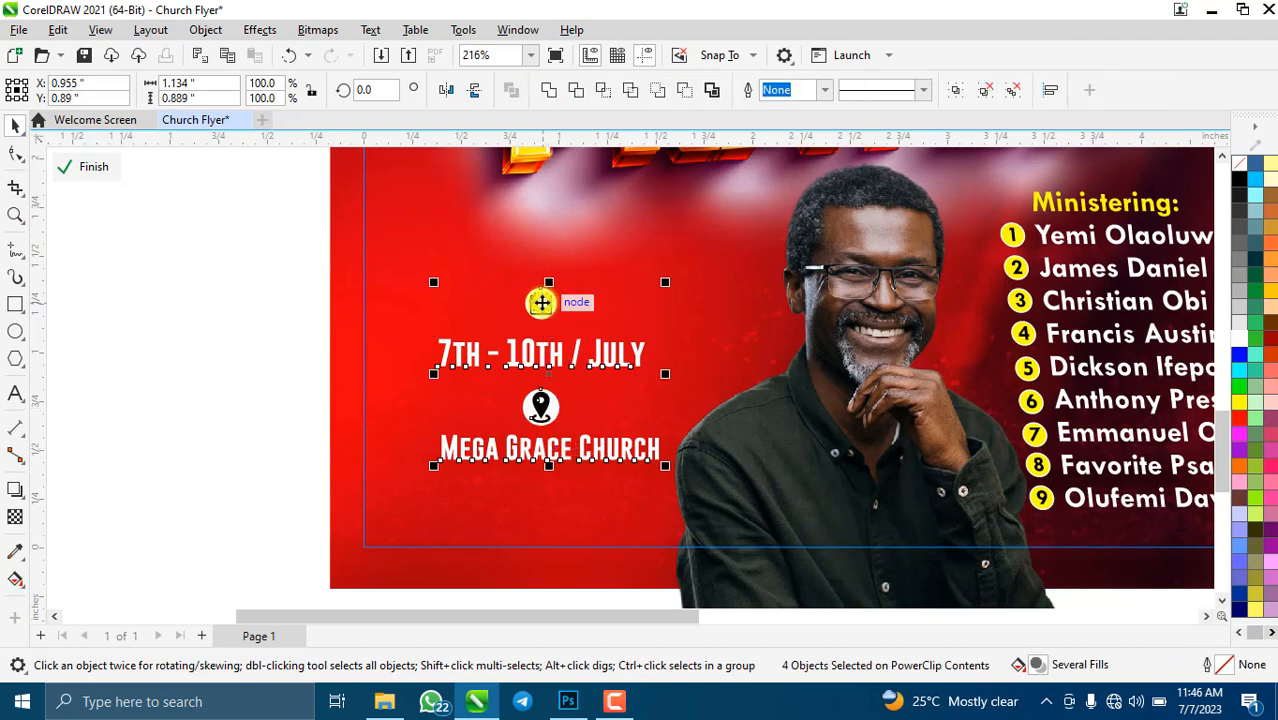
- Shrink the date text and calendar icon together
scroll(515, 415, down, 2)
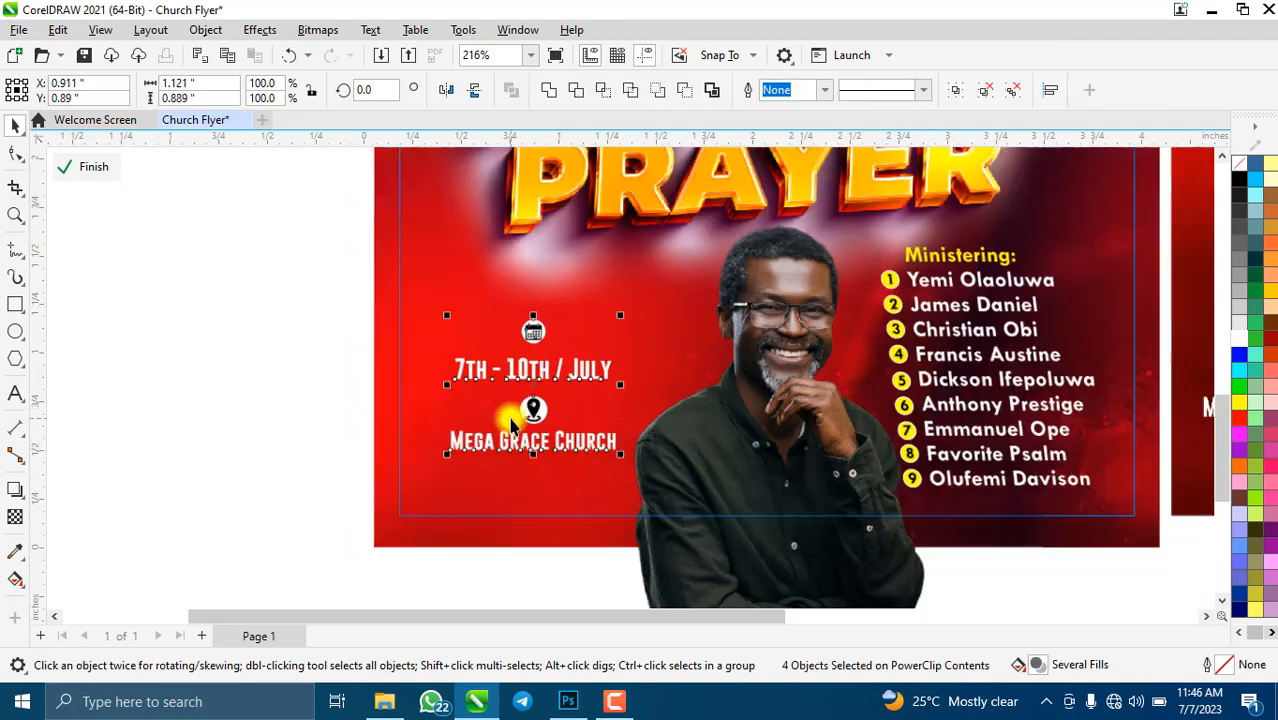
scroll(533, 368, down, 3)
scroll(408, 428, up, 2)
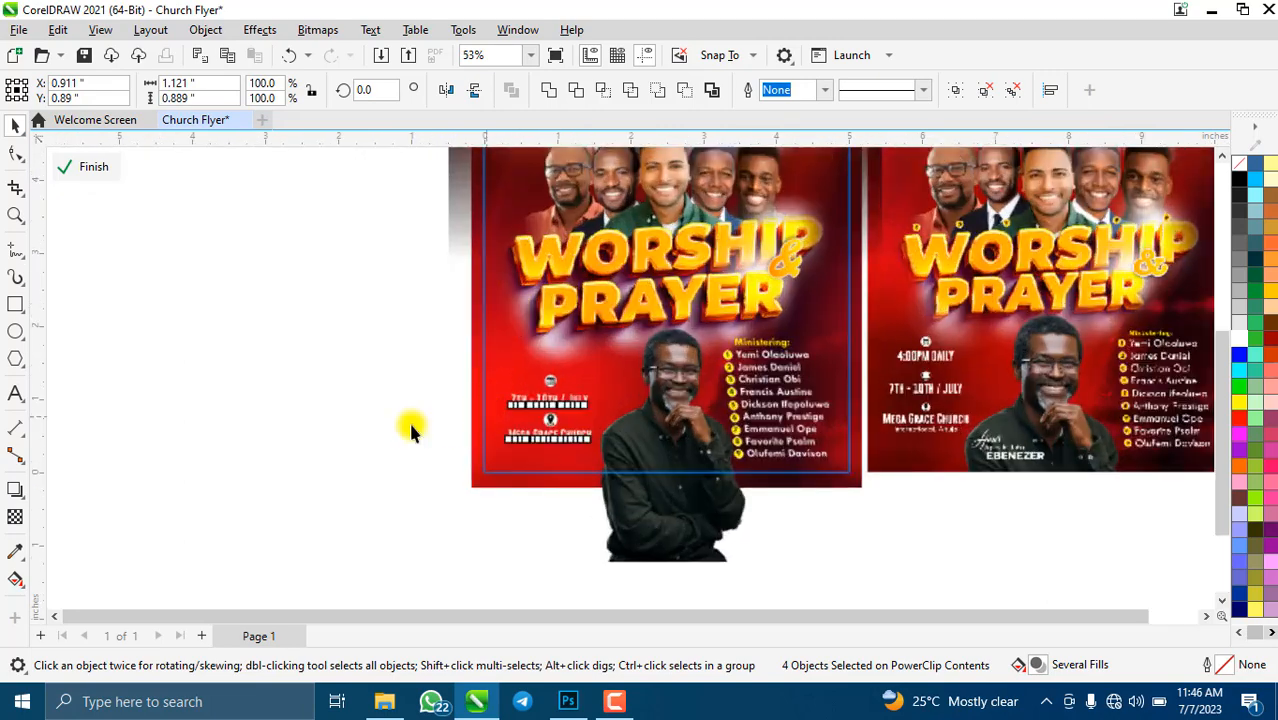
scroll(471, 400, up, 2)
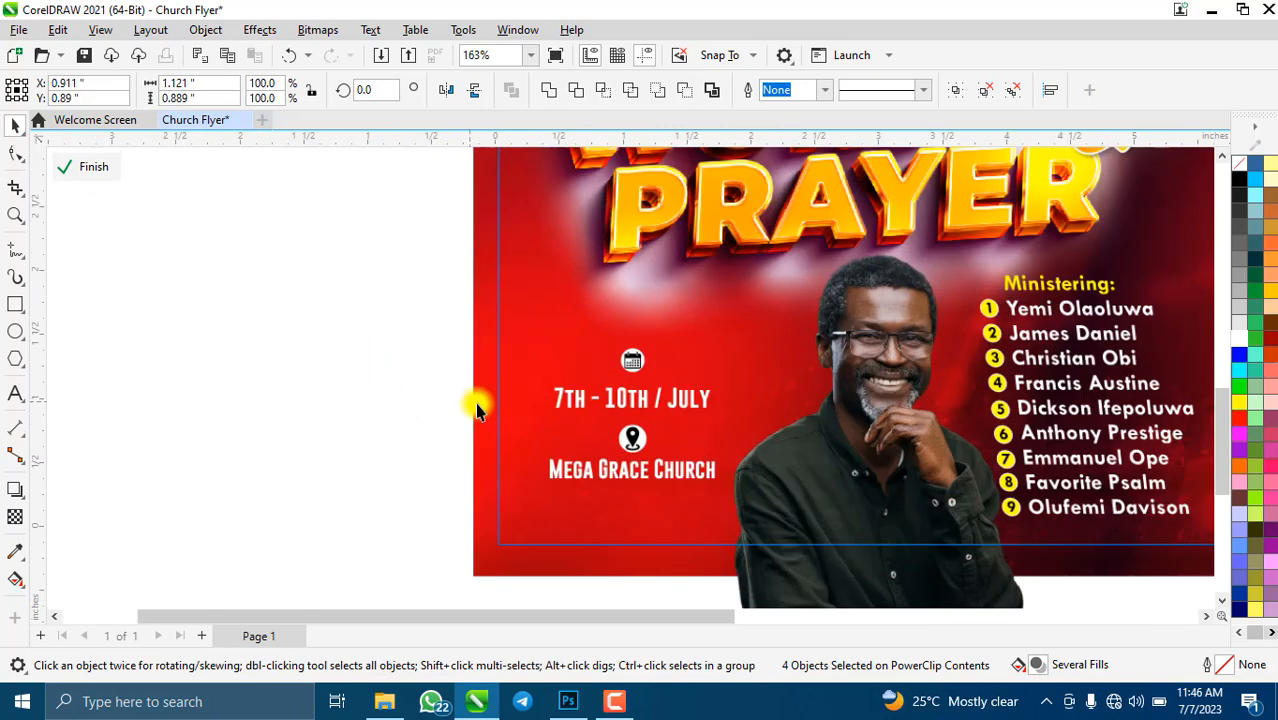
click(322, 365)
click(642, 400)
shift+click(632, 360)
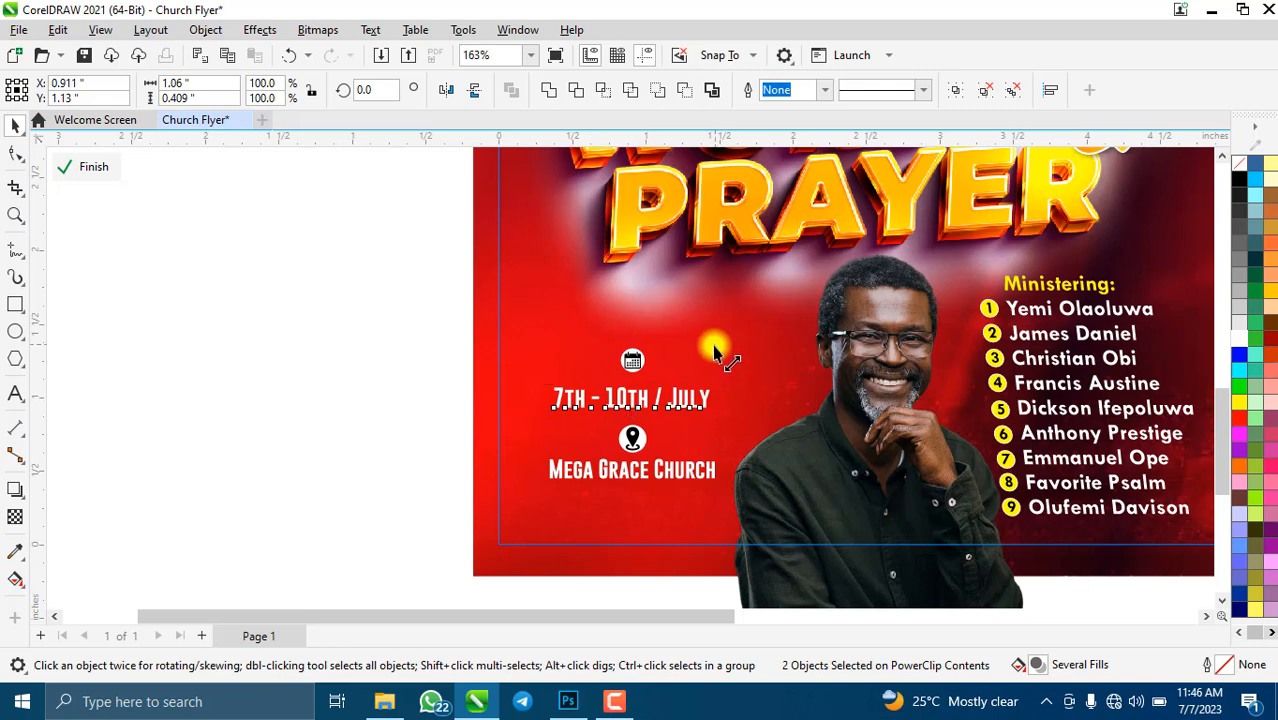
drag(714, 350, 704, 348)
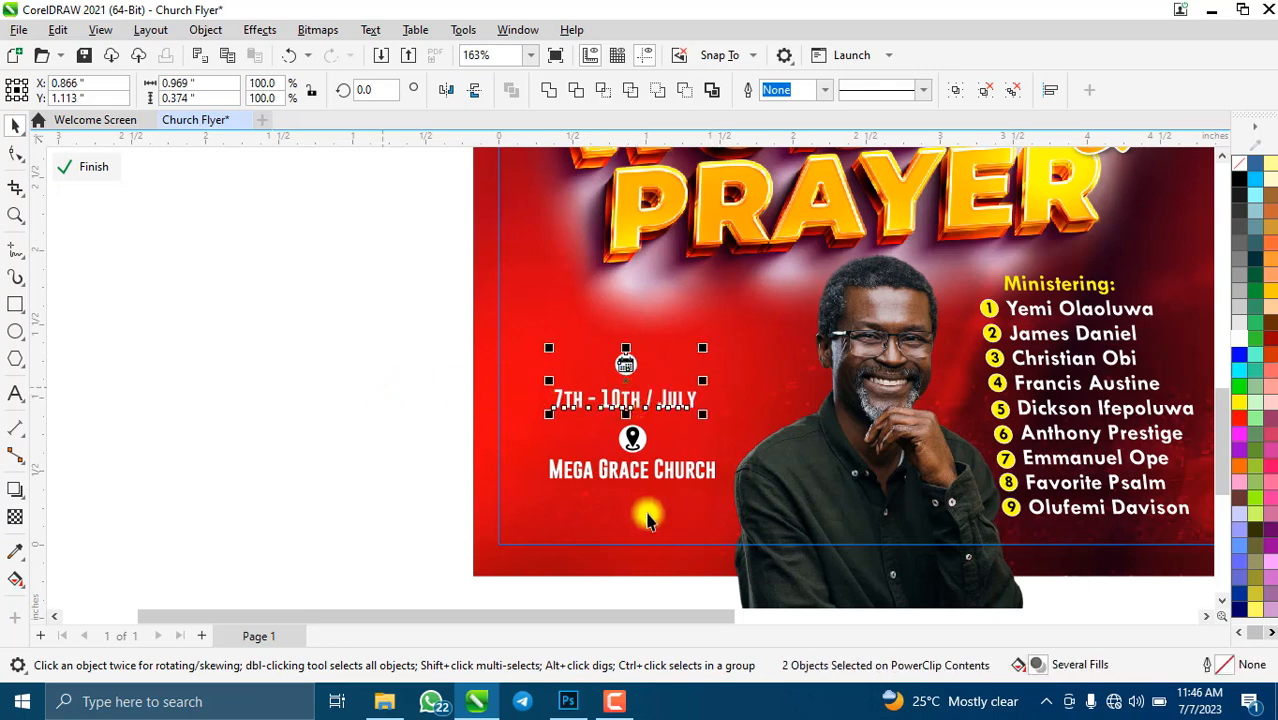
- Shrink the location pin icon and Mega Grace Church text together
shift+click(634, 448)
shift+click(634, 476)
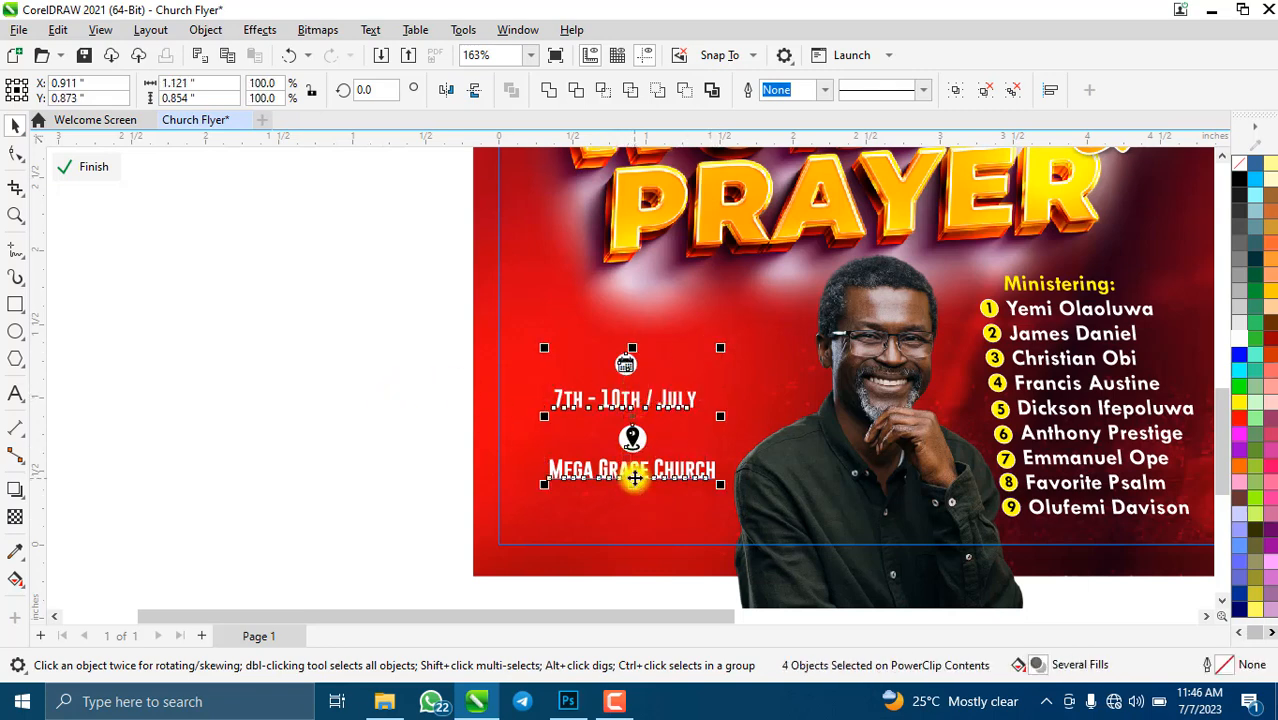
click(634, 438)
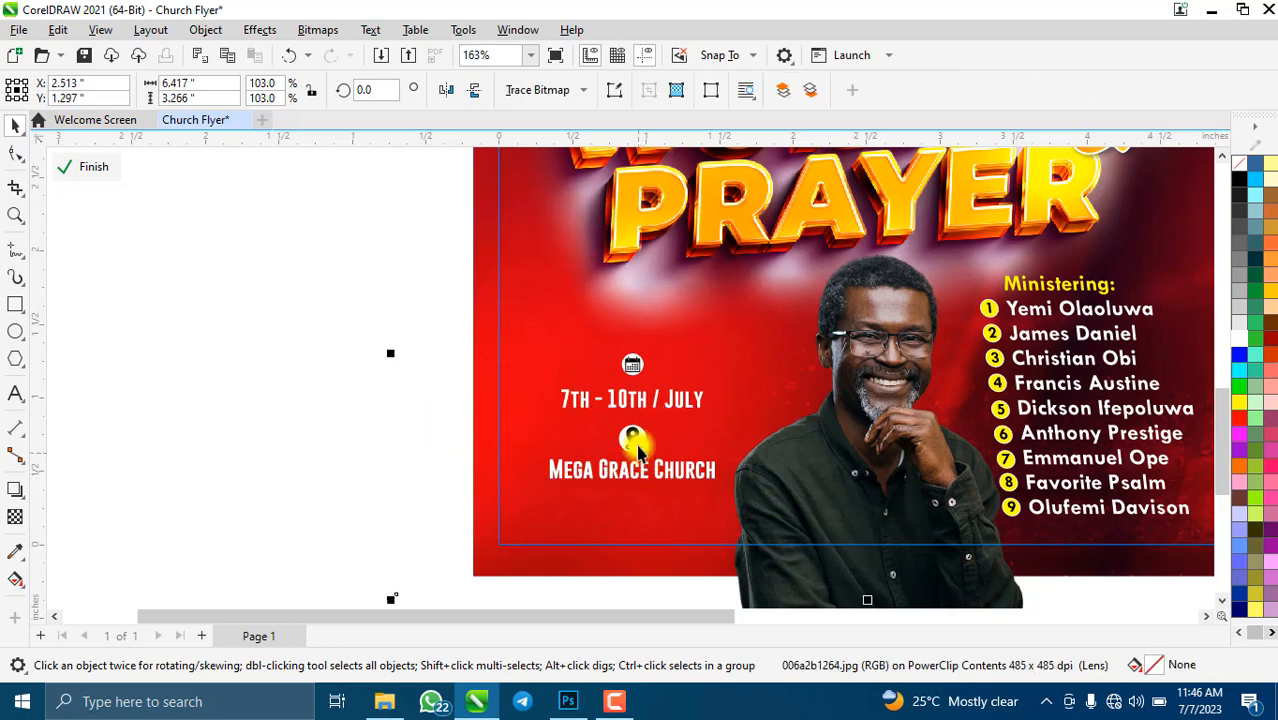
click(638, 446)
shift+click(657, 480)
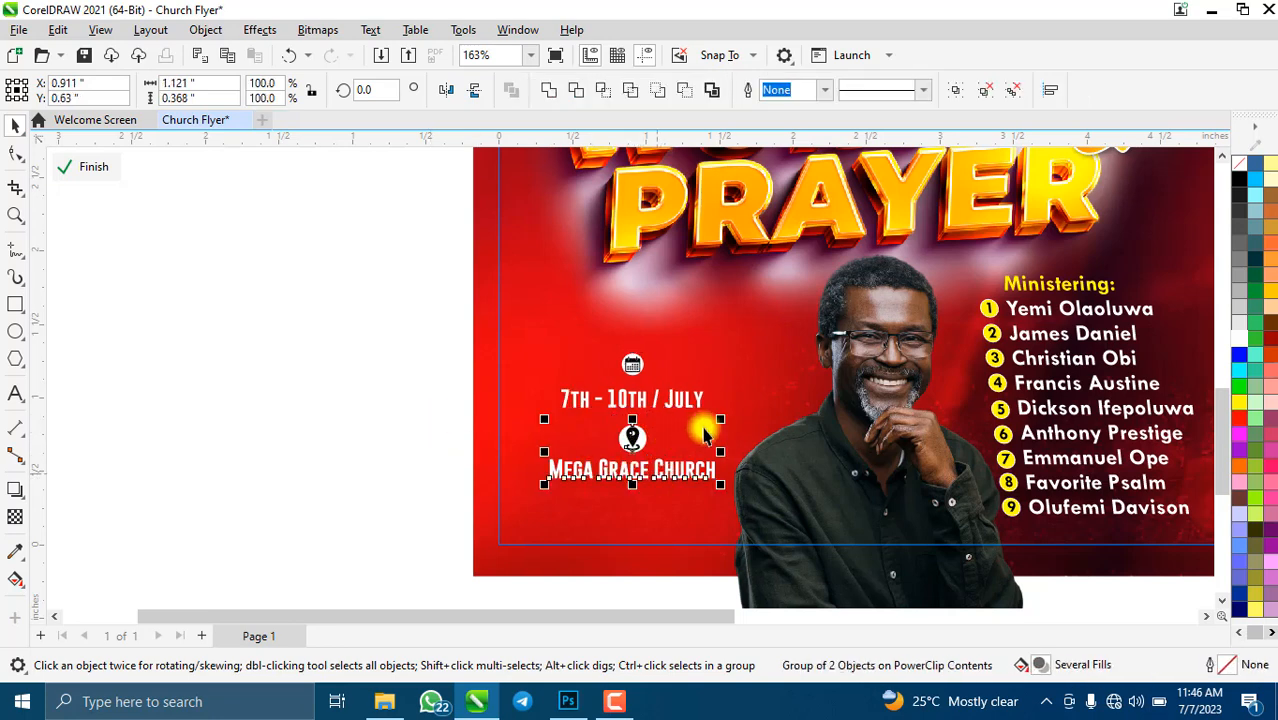
drag(724, 428, 699, 436)
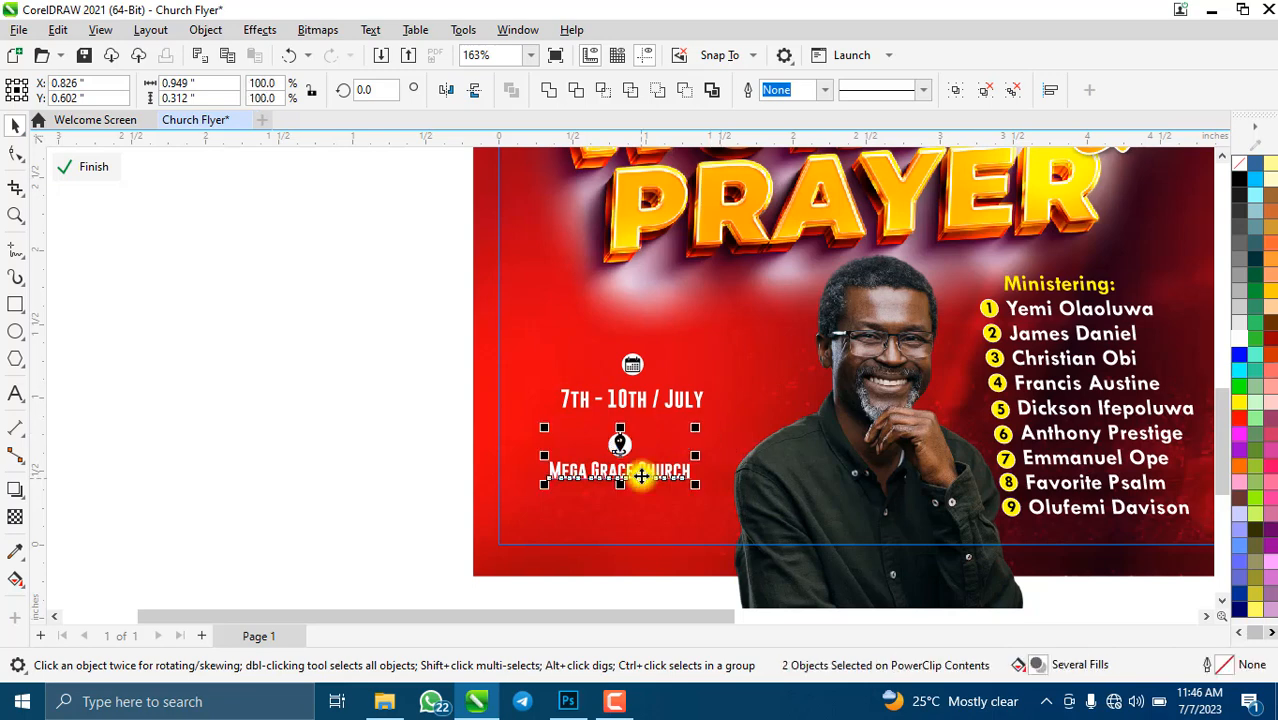
- Centre the pin and church text under the date, trying and undoing a vertical align for the calendar
shift+click(647, 400)
key(c)
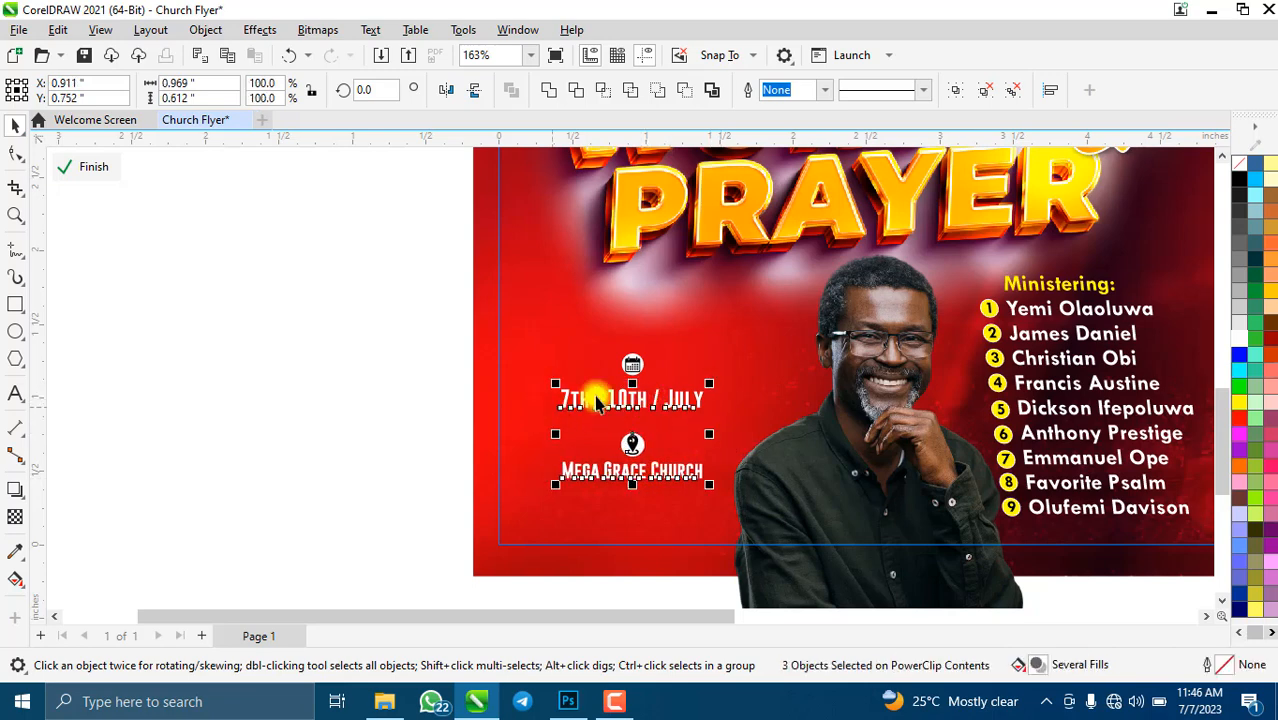
click(633, 370)
shift+click(638, 402)
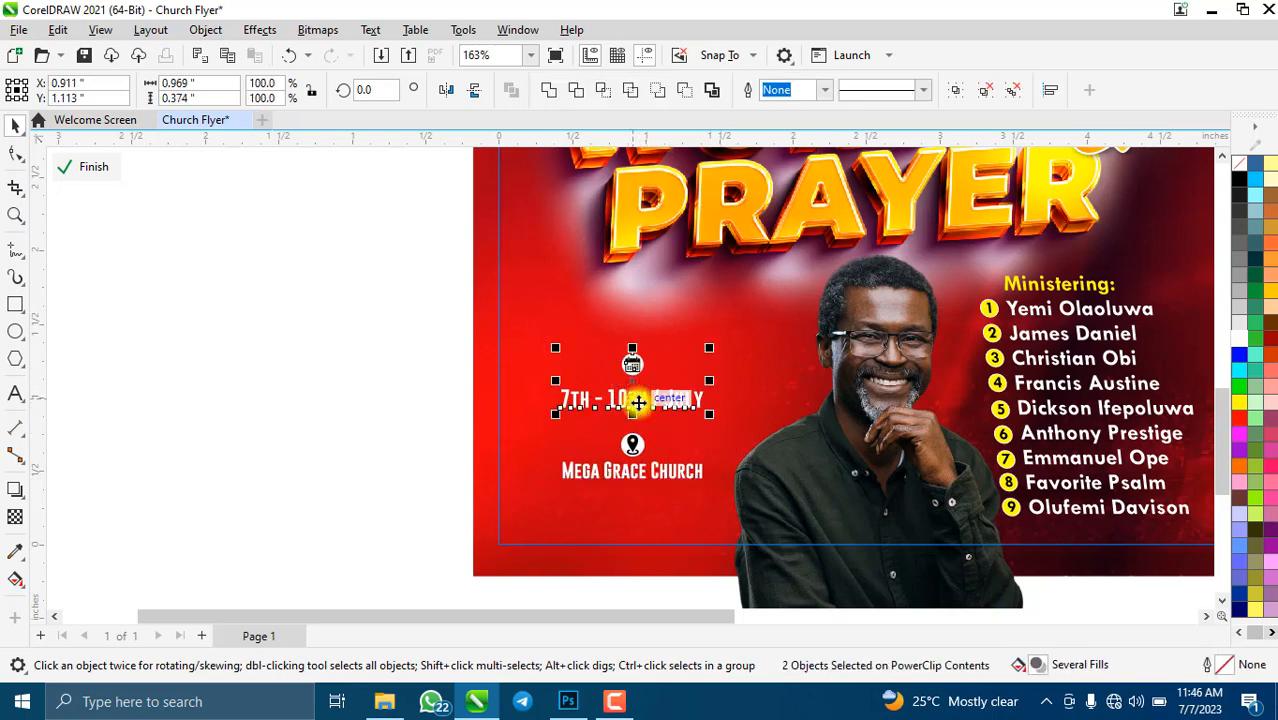
key(e)
key(ctrl+z)
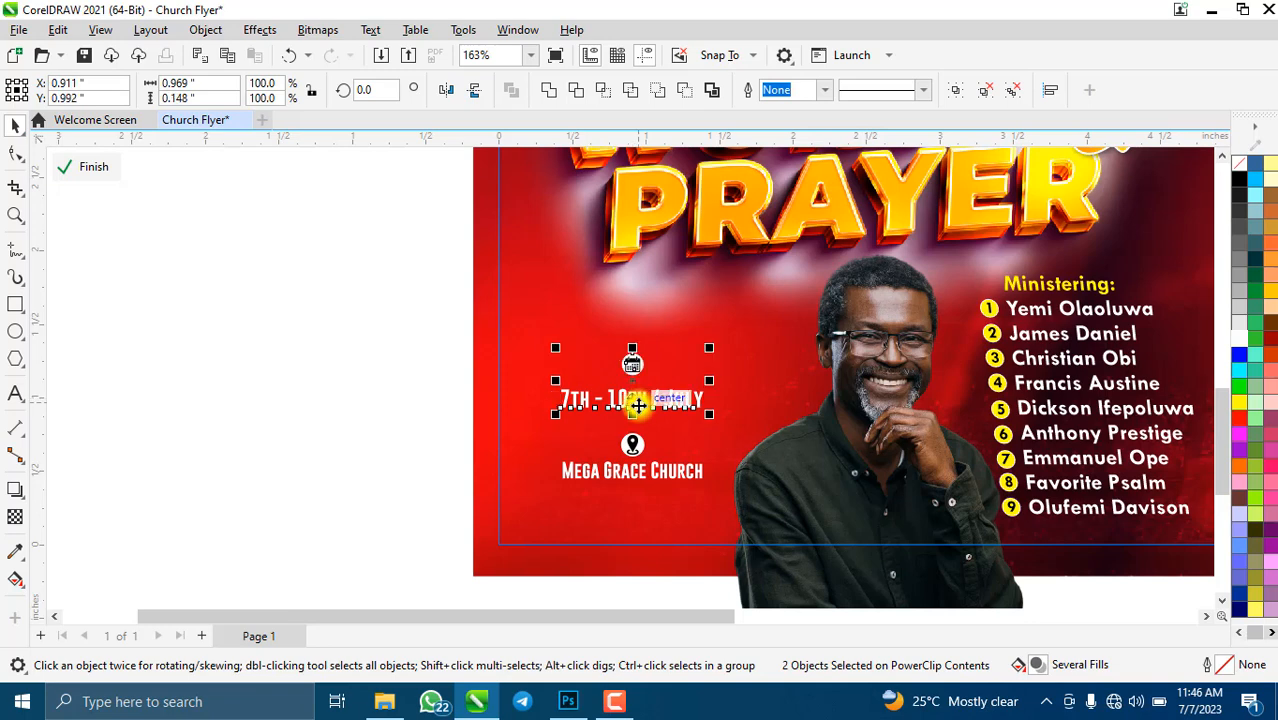
- Nudge the calendar icon slightly down and marquee-select it with the date text
click(410, 418)
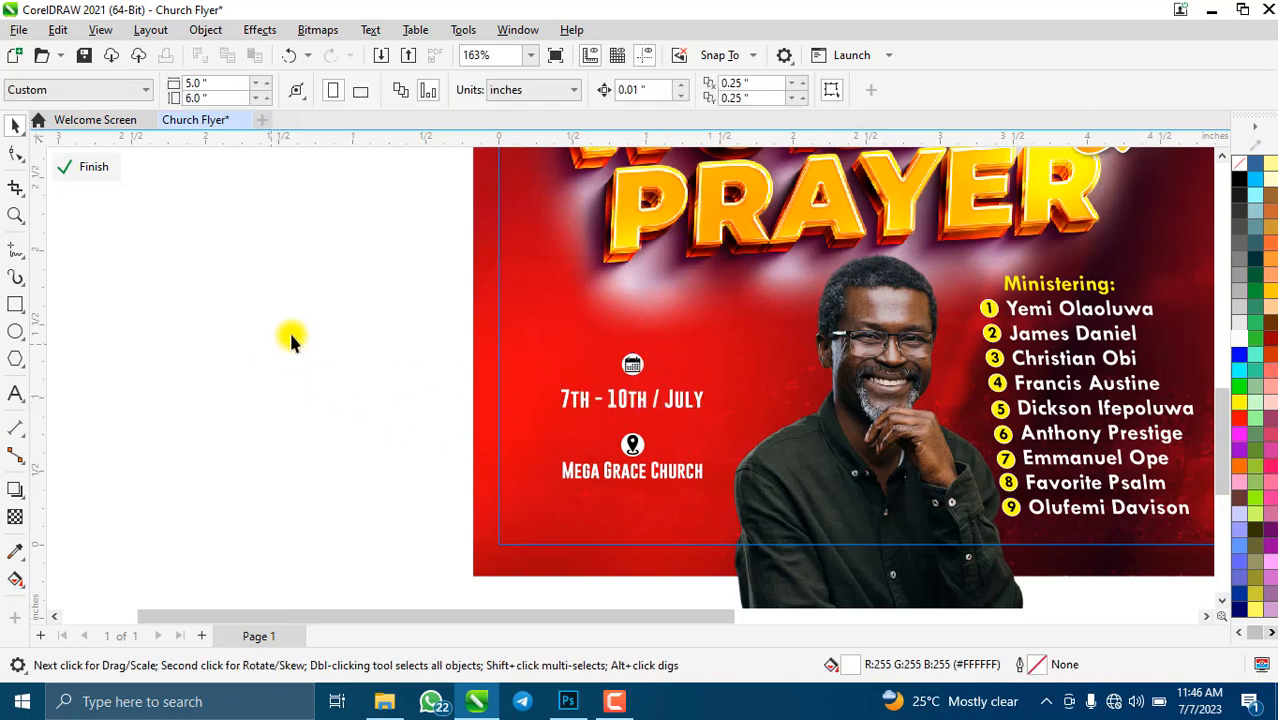
click(632, 370)
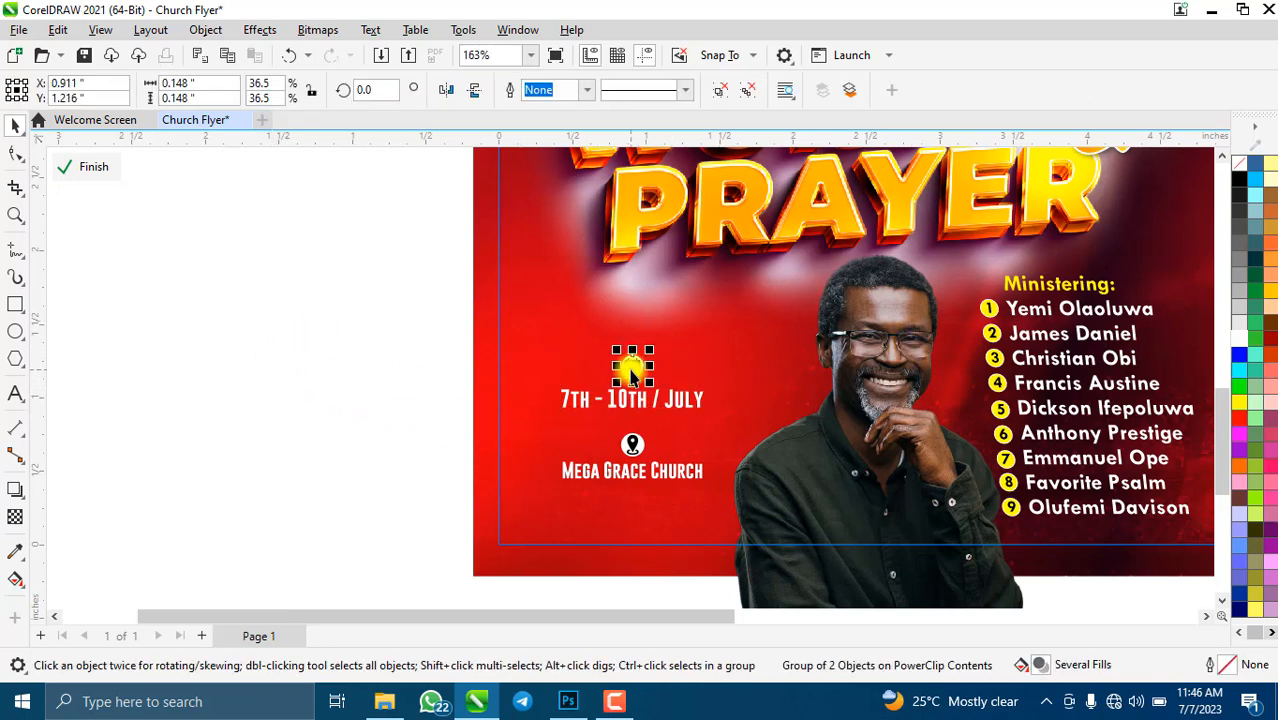
drag(634, 372, 634, 373)
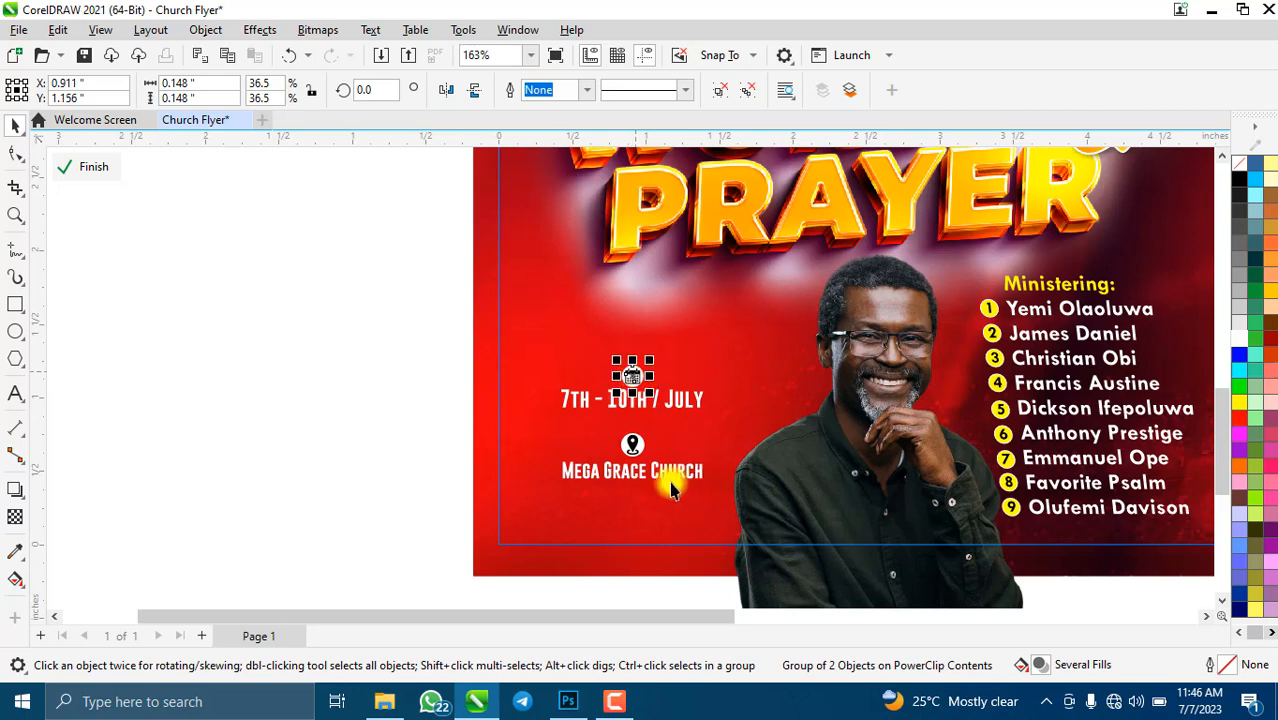
click(629, 446)
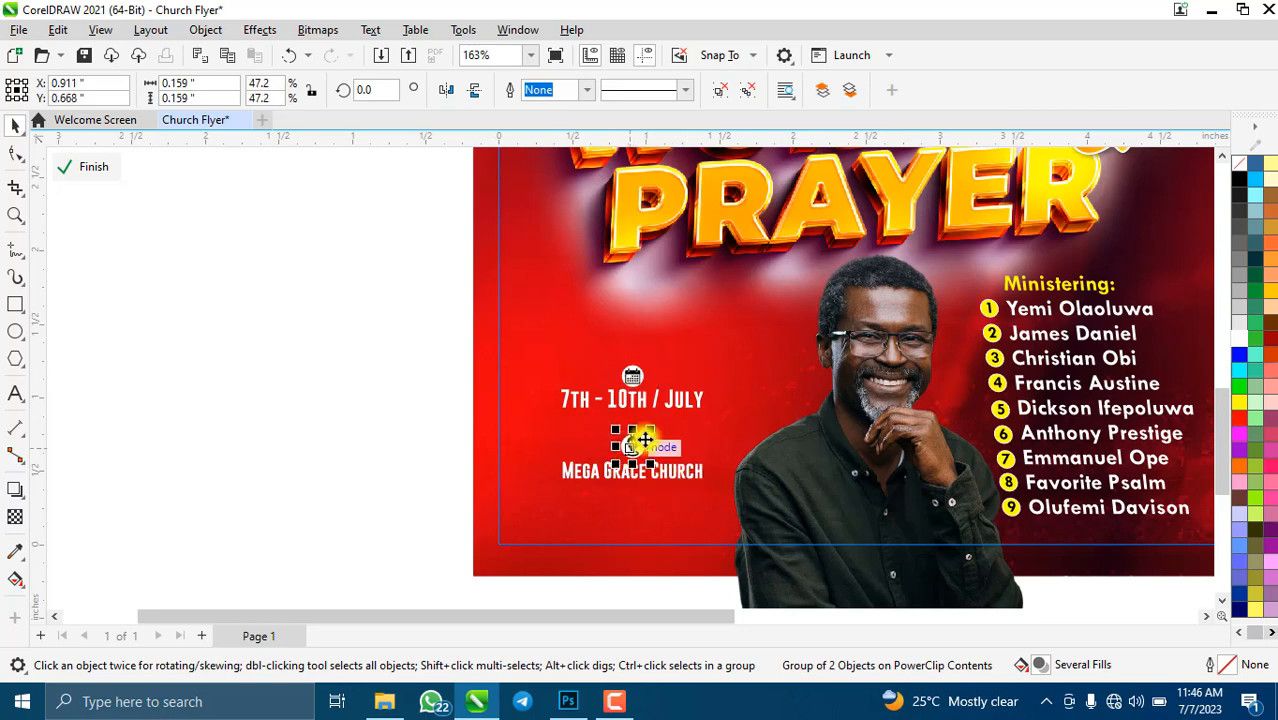
click(631, 374)
drag(367, 317, 850, 430)
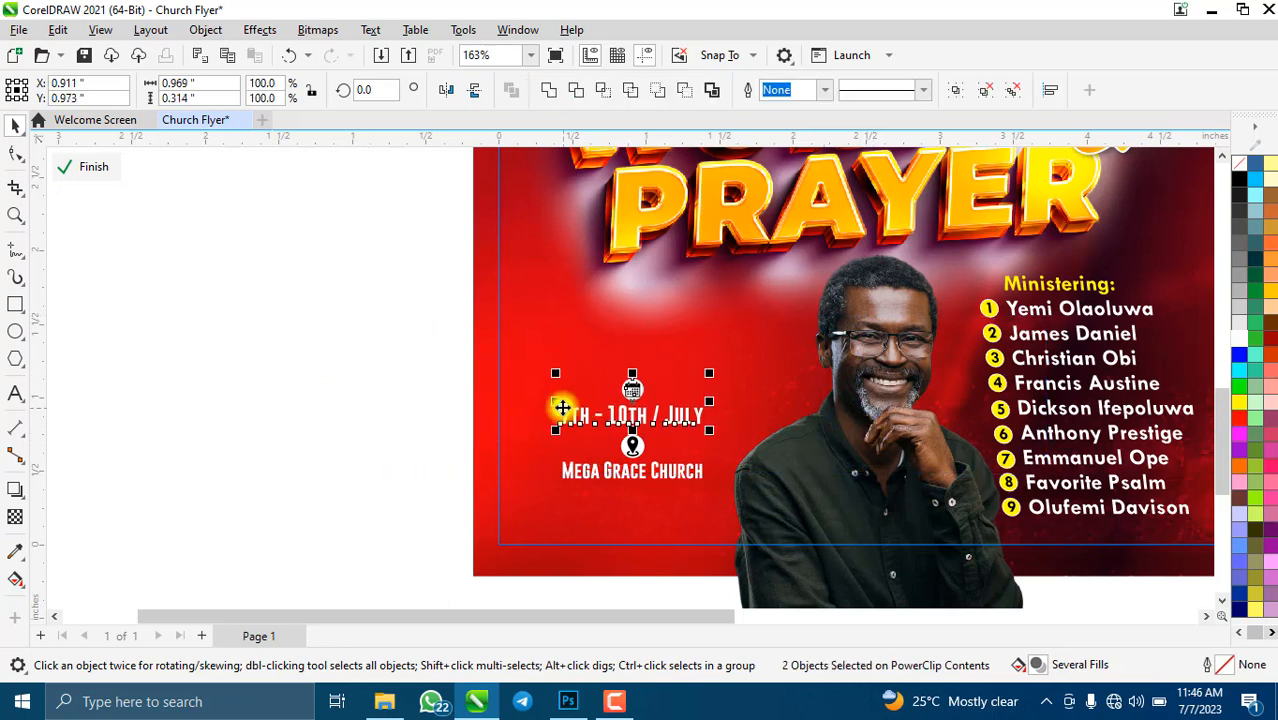
scroll(559, 402, down, 3)
- Drag the clock image from off-page onto the flyer just above the calendar icon and date
scroll(614, 335, down, 2)
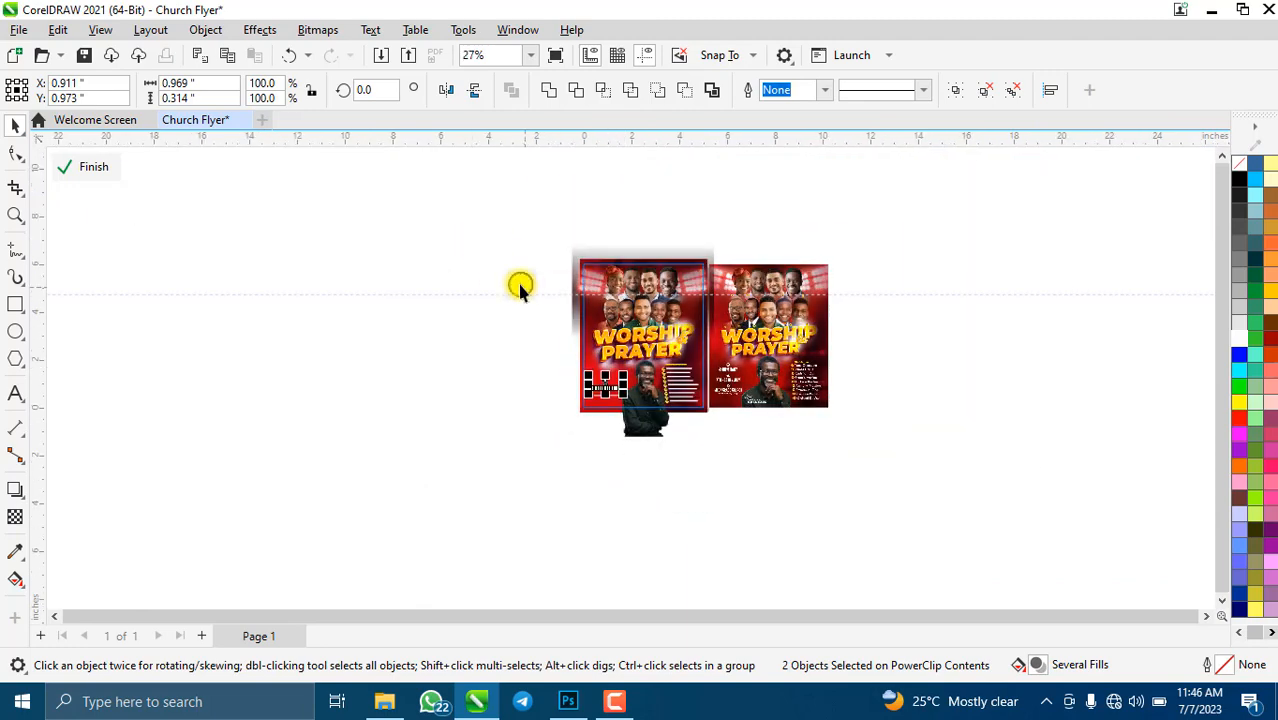
drag(520, 287, 586, 357)
scroll(586, 357, up, 2)
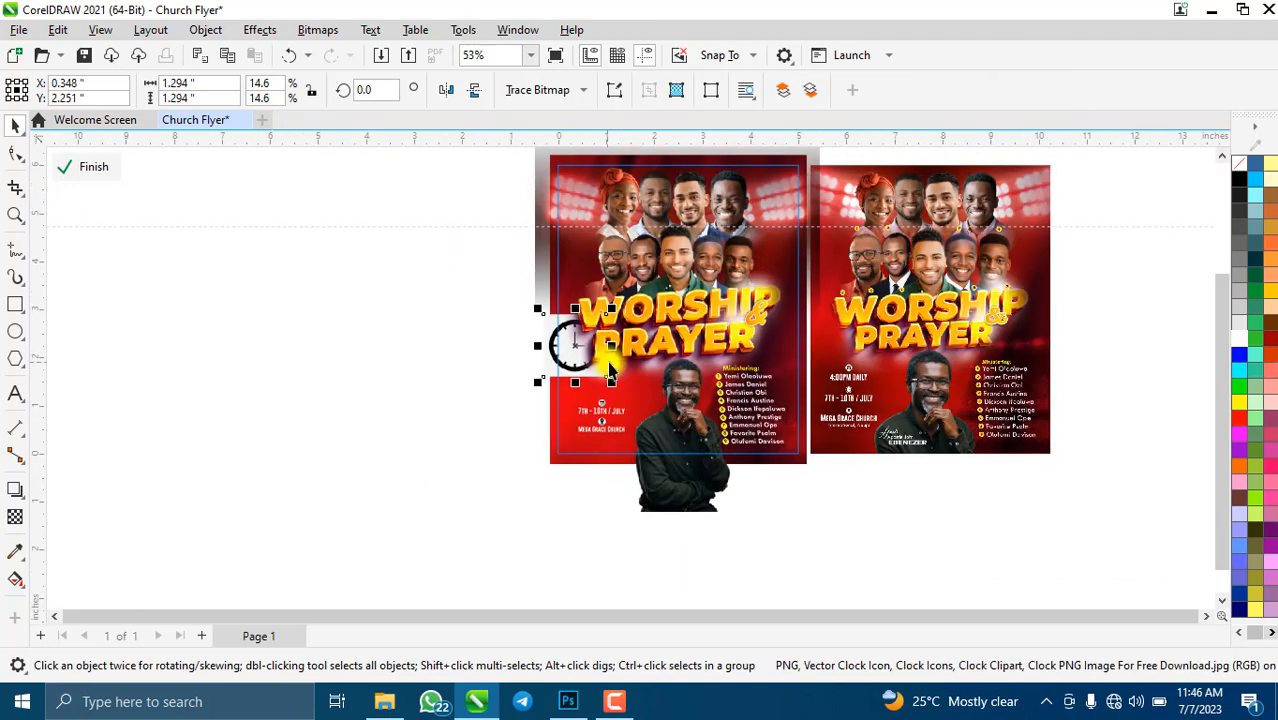
scroll(610, 368, up, 2)
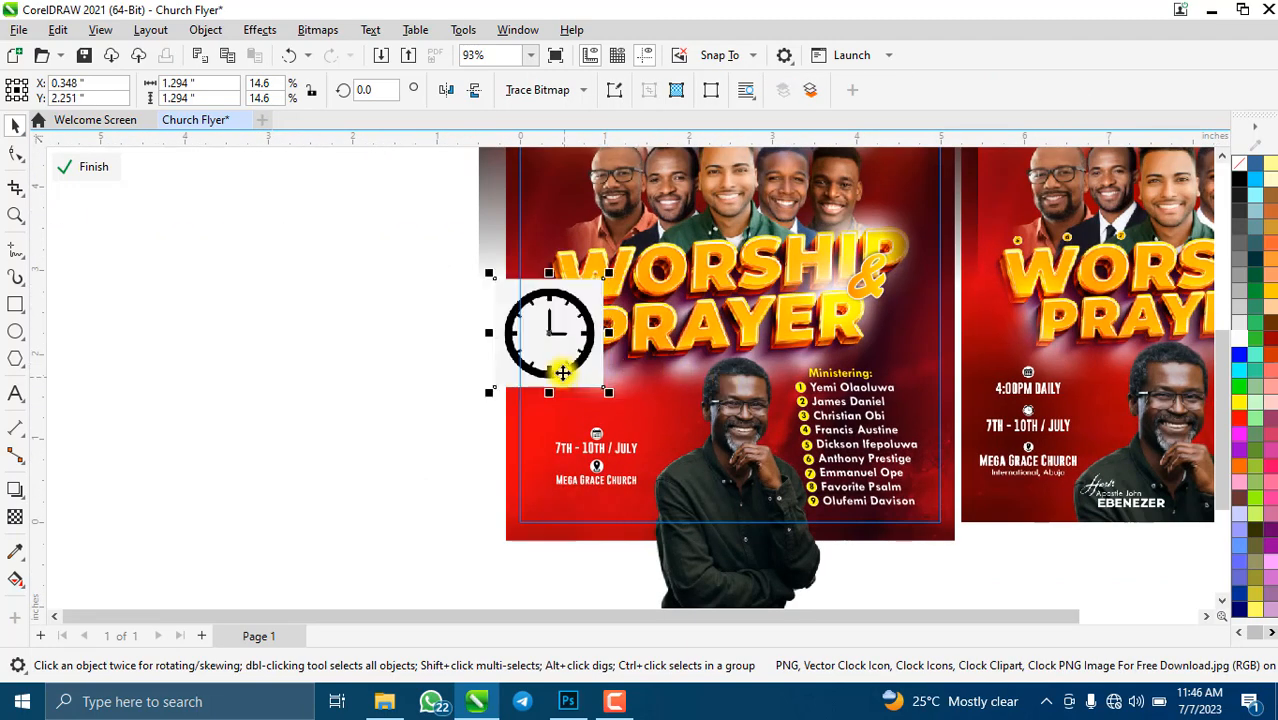
drag(563, 373, 597, 398)
scroll(597, 398, up, 1)
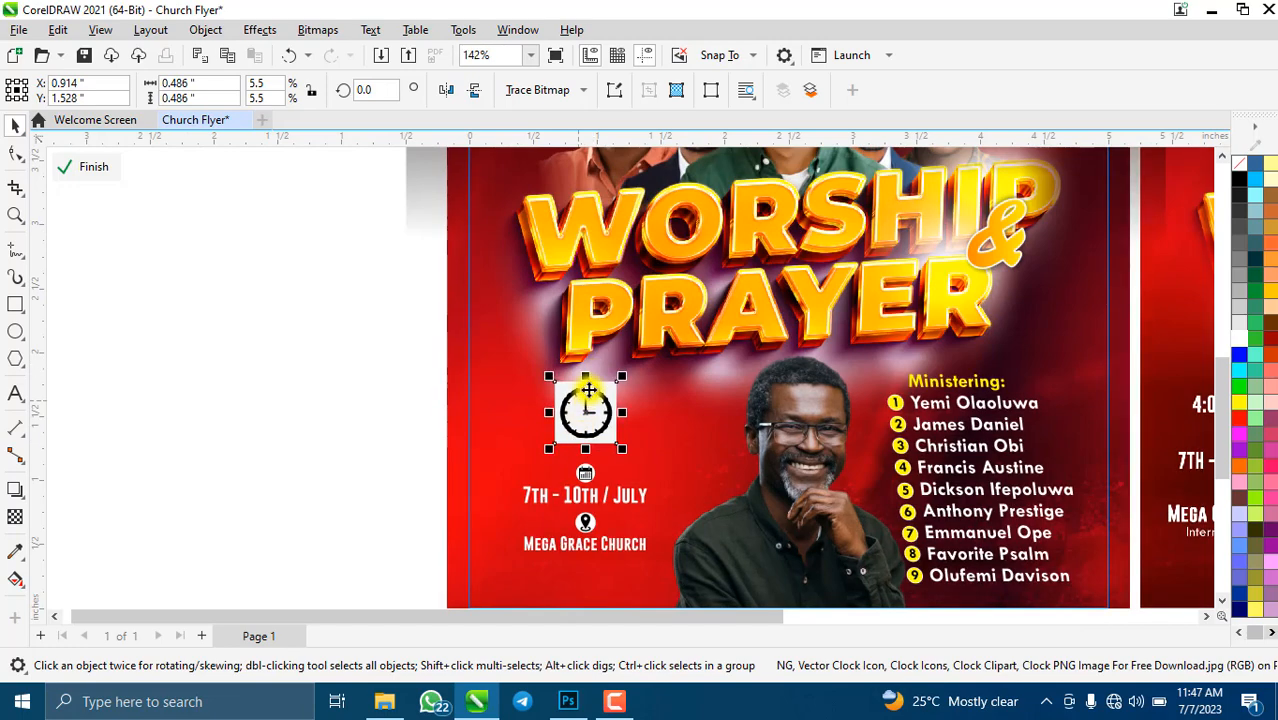
scroll(589, 390, up, 5)
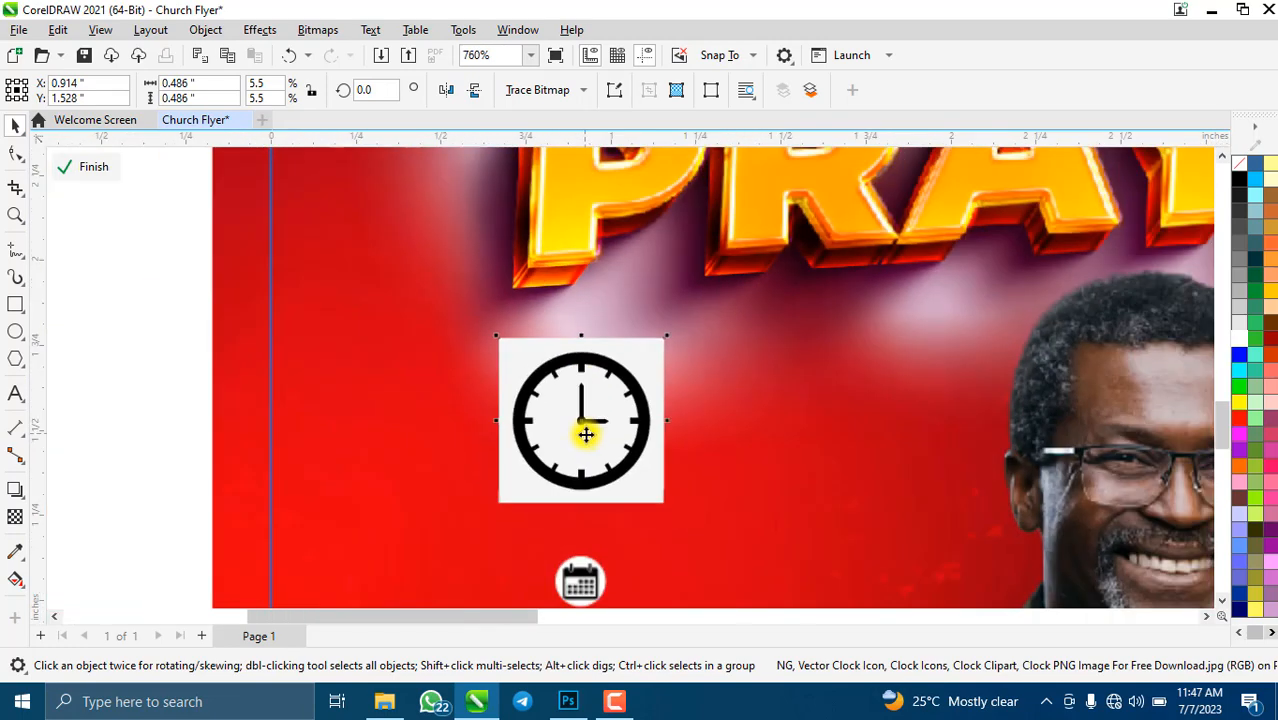
scroll(586, 434, down, 1)
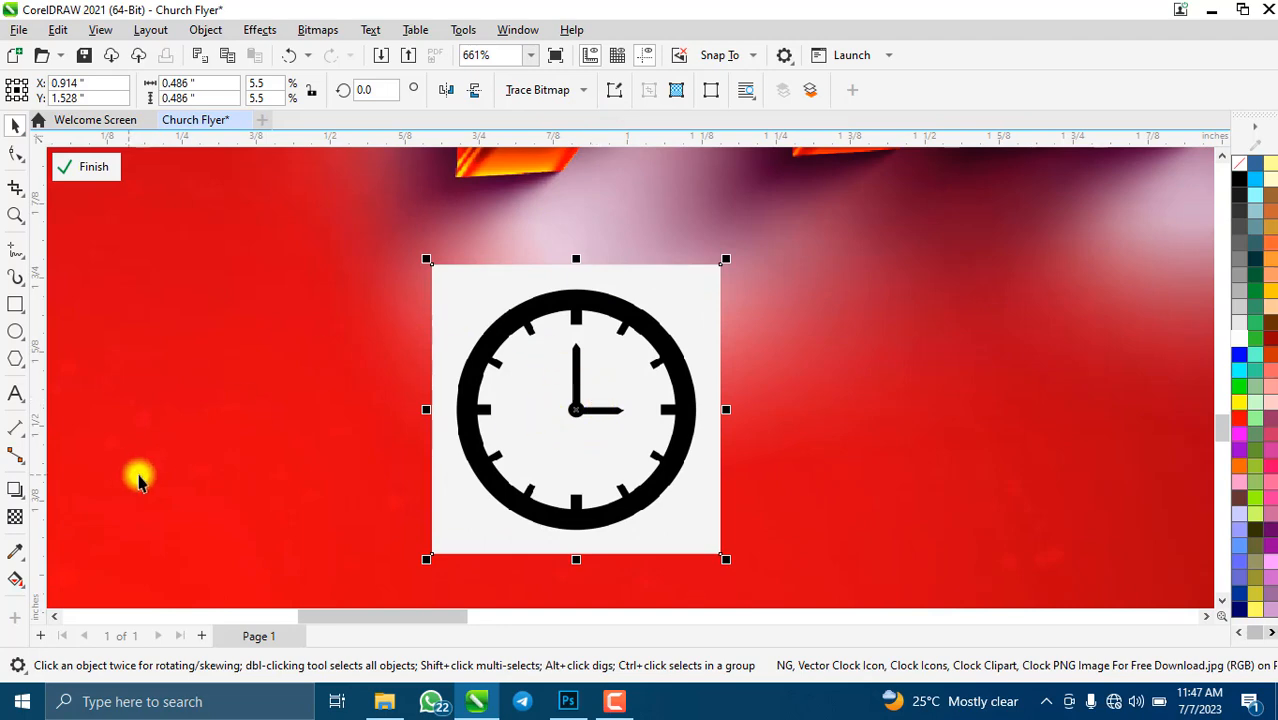
- Draw a white circle and enlarge it over the clock image's face
click(14, 334)
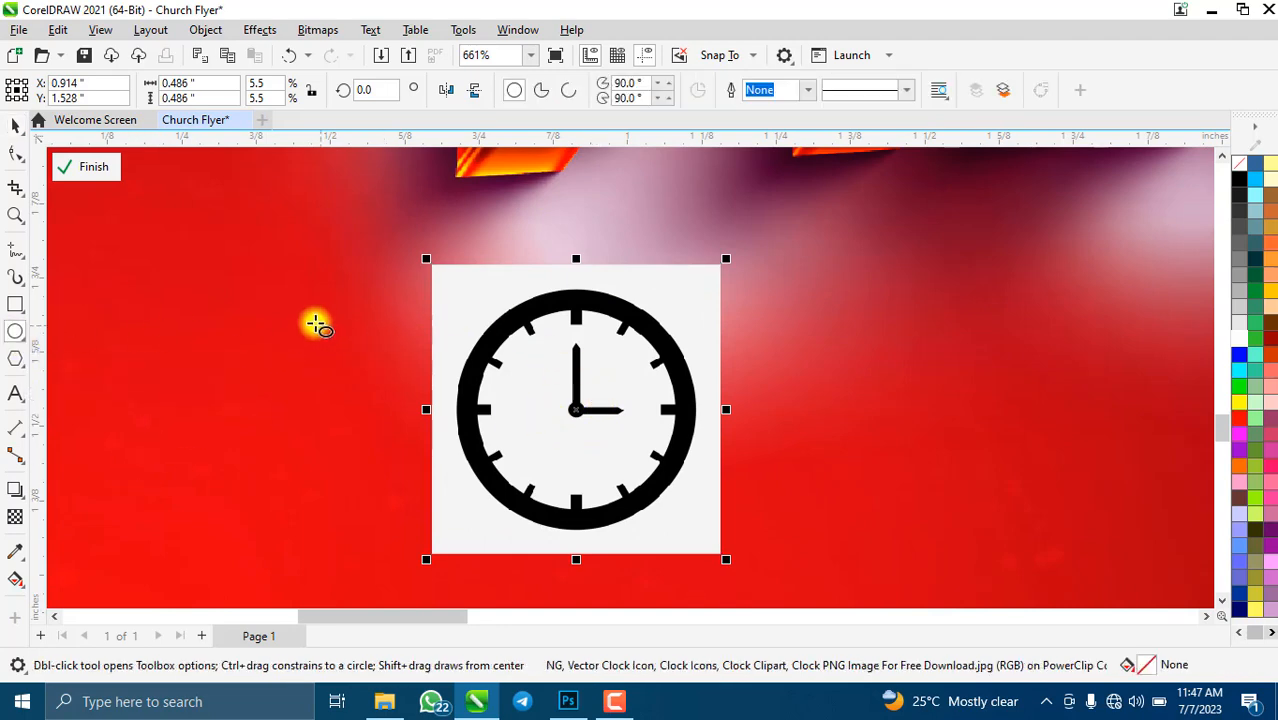
drag(222, 250, 405, 492)
drag(342, 370, 564, 426)
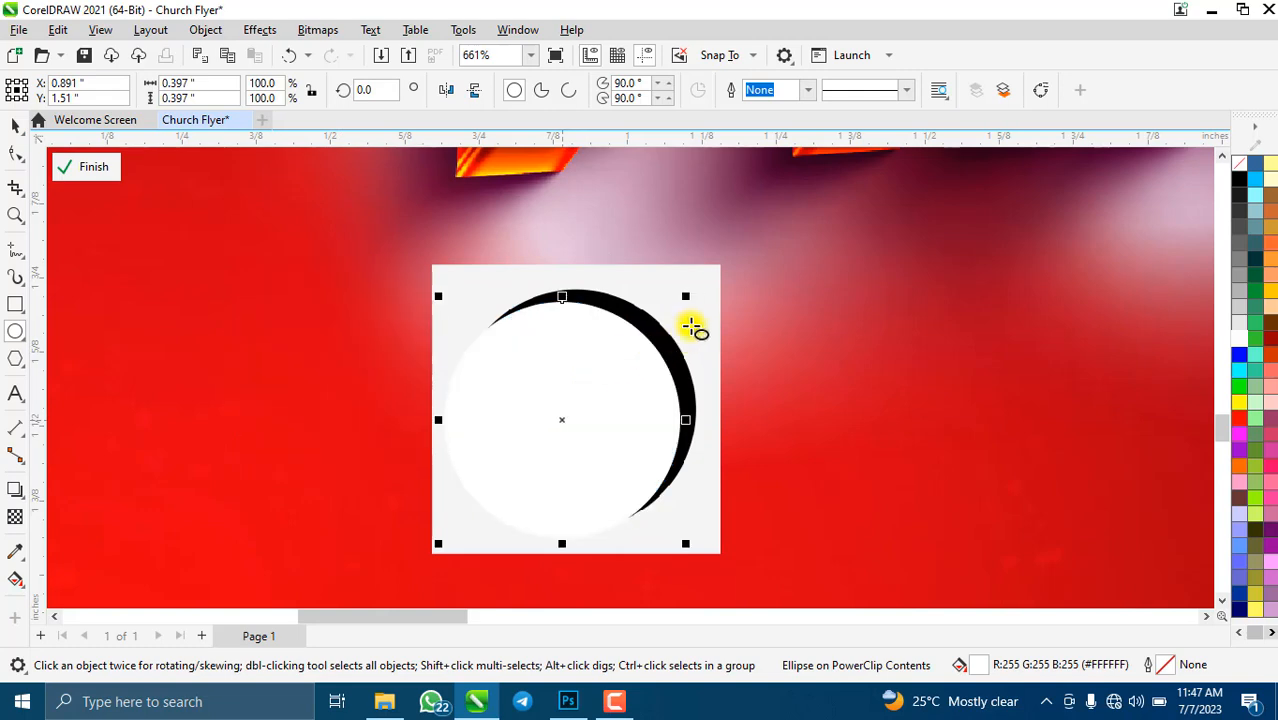
drag(686, 300, 708, 273)
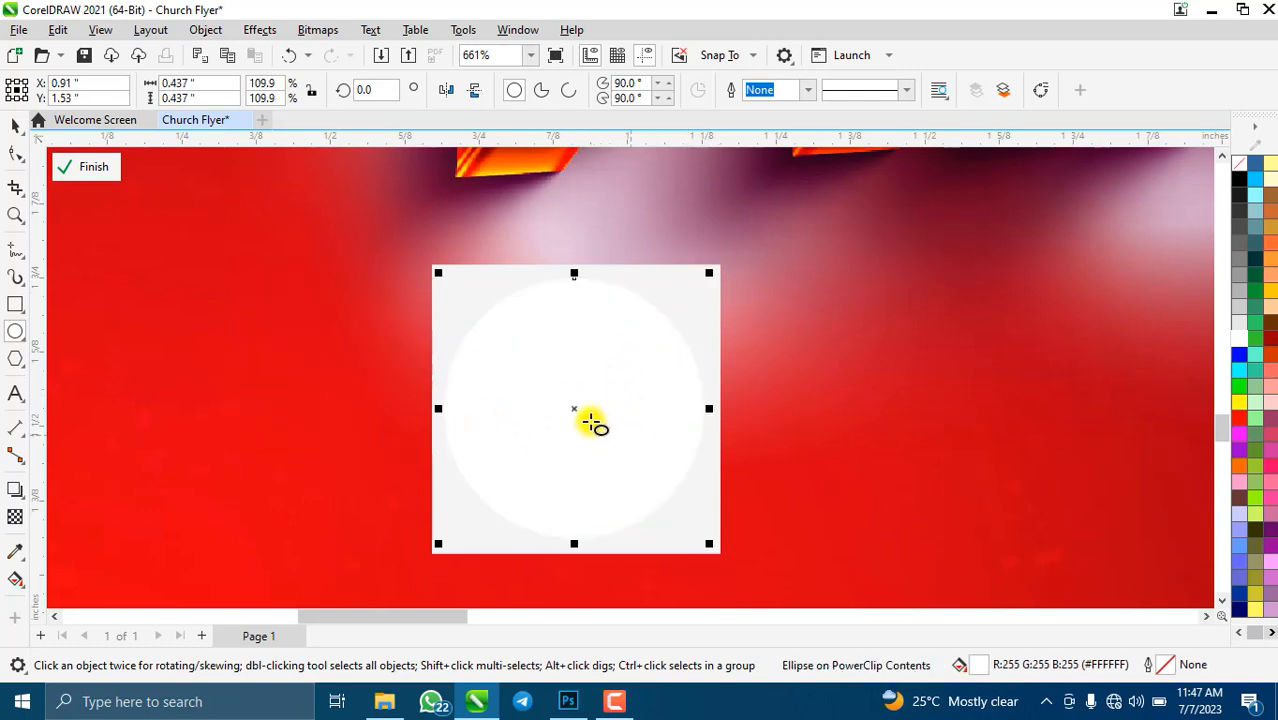
scroll(591, 421, up, 1)
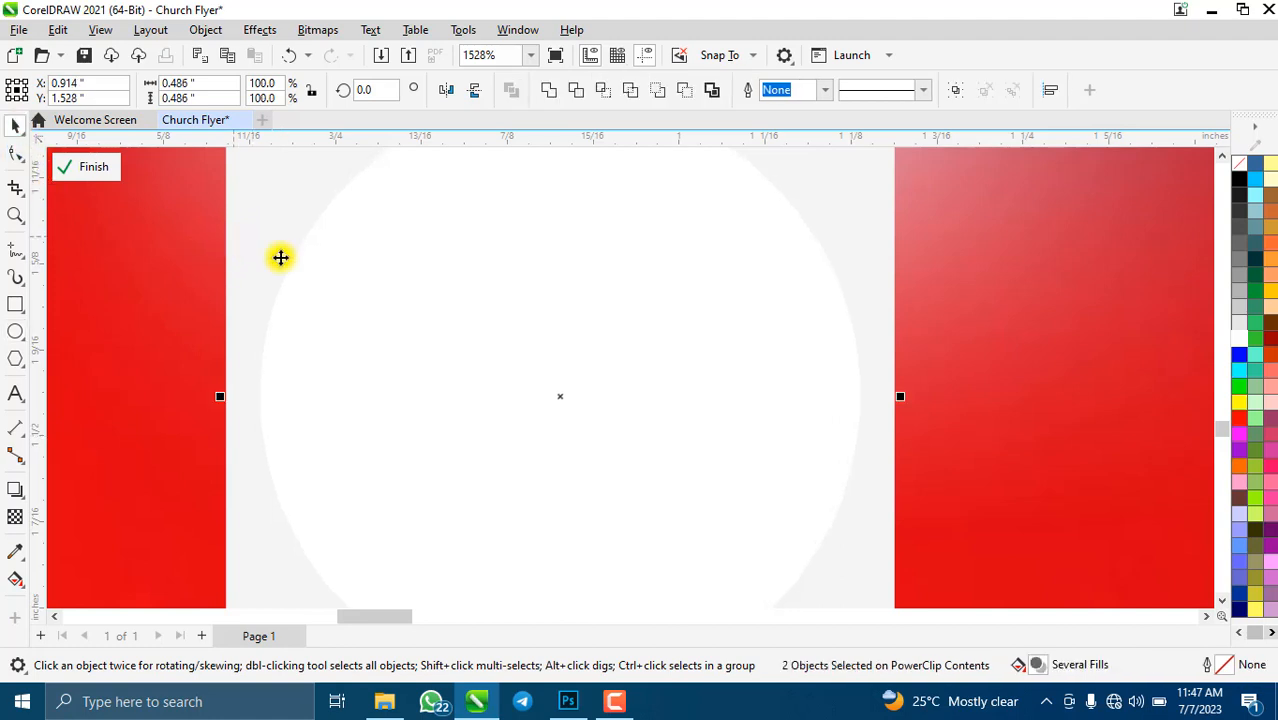
scroll(575, 357, down, 5)
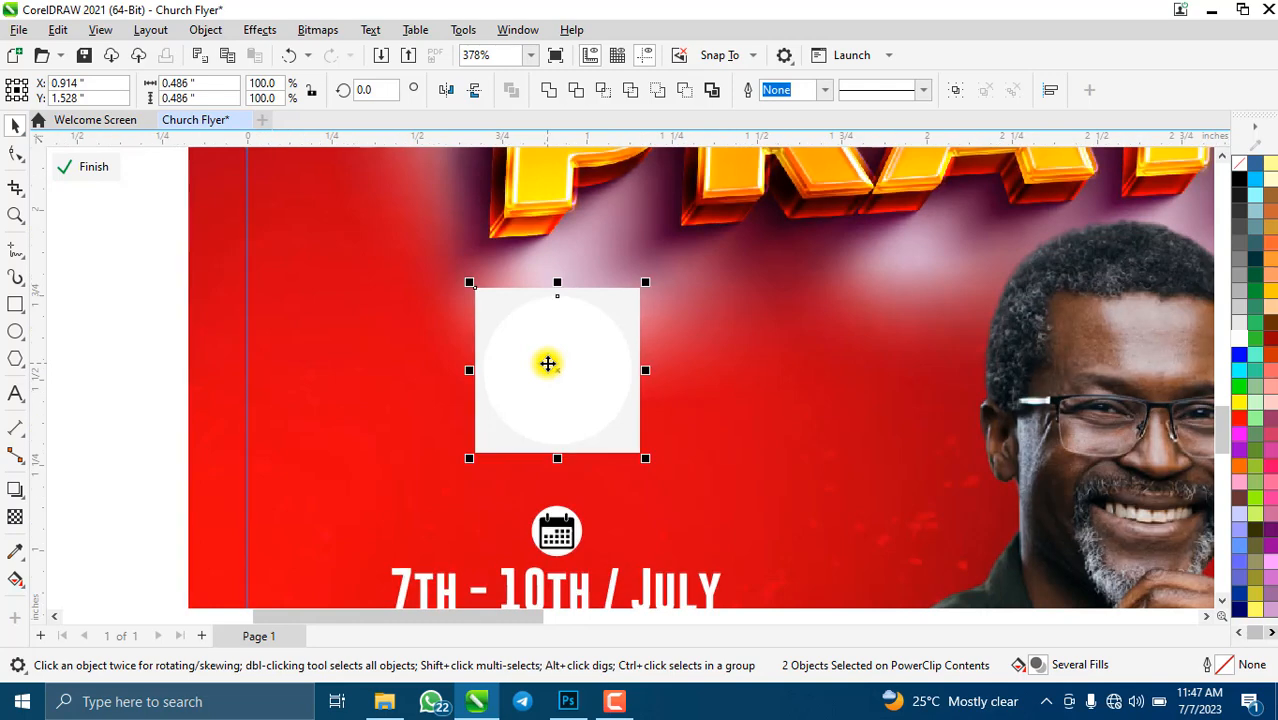
- Give the circle a yellow fill, then switch it to No Fill to reveal the clock
click(437, 343)
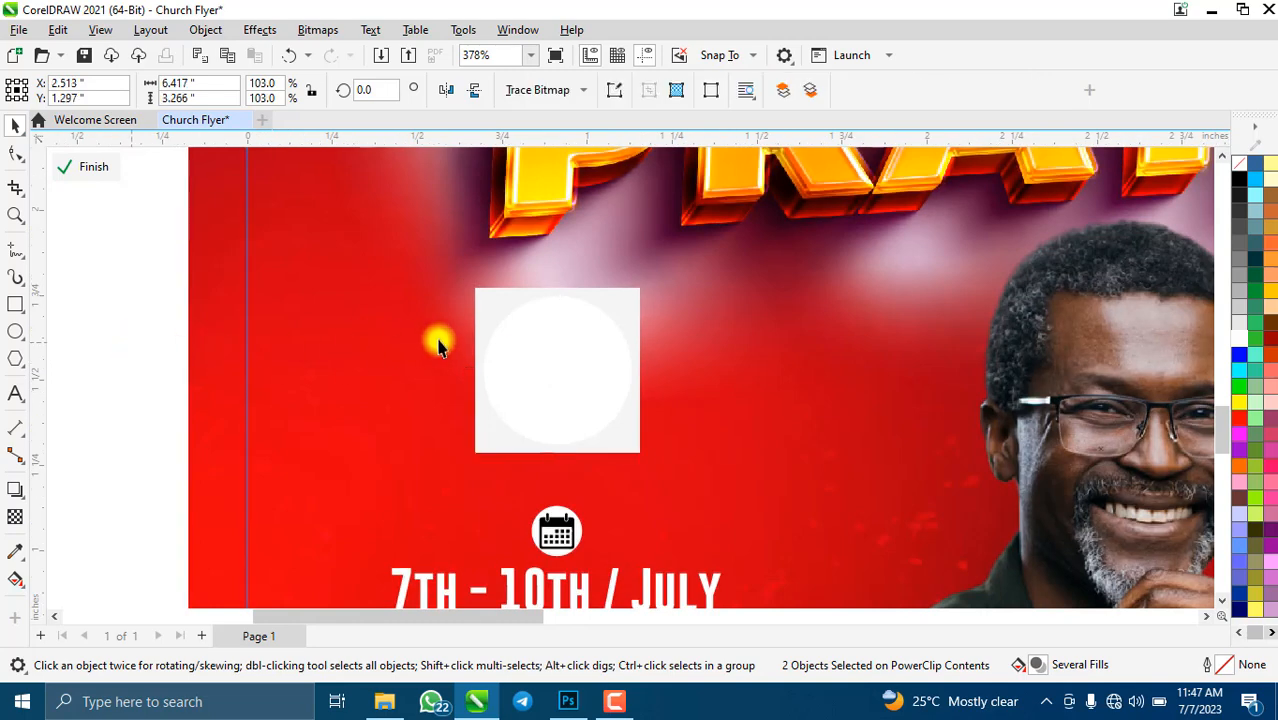
click(583, 349)
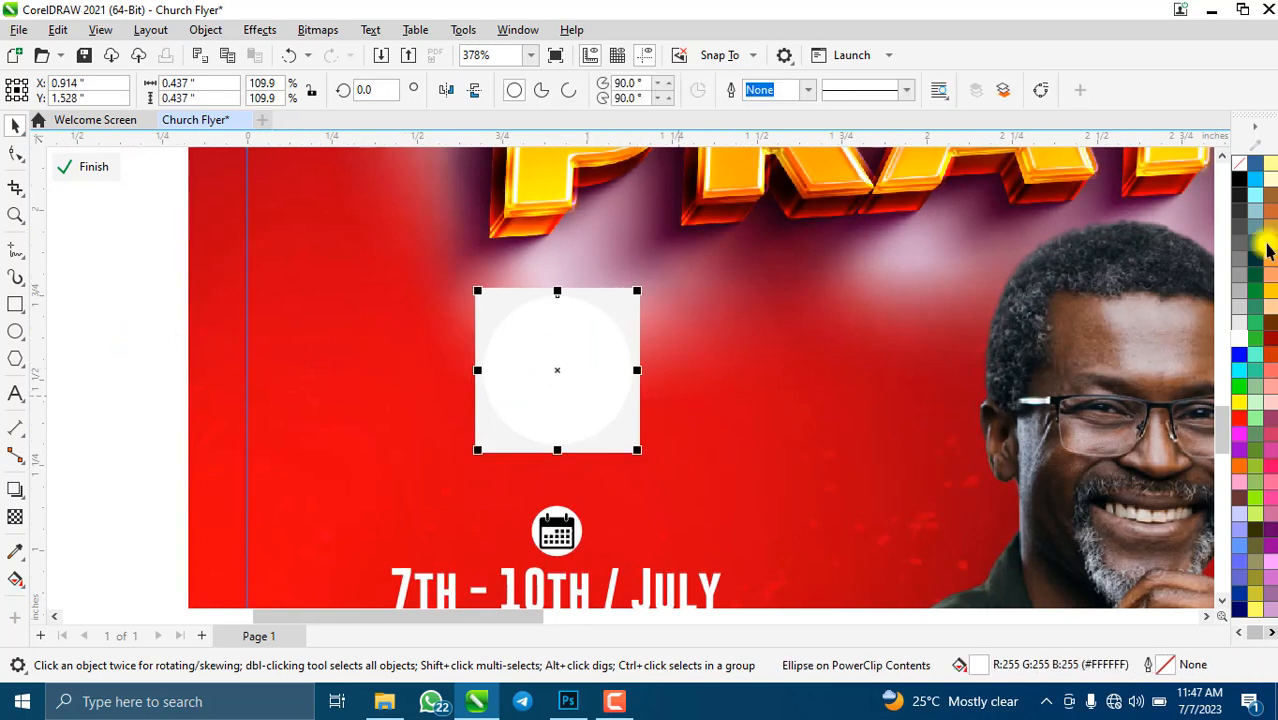
click(1270, 291)
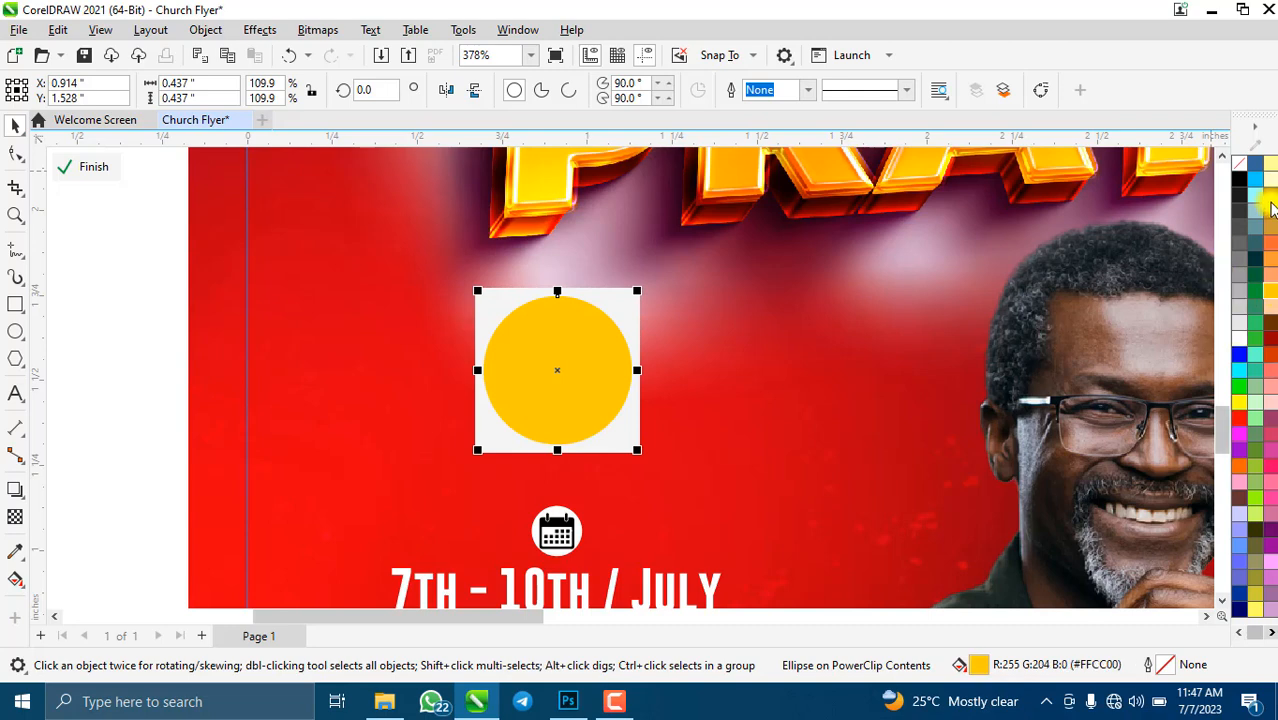
click(1244, 168)
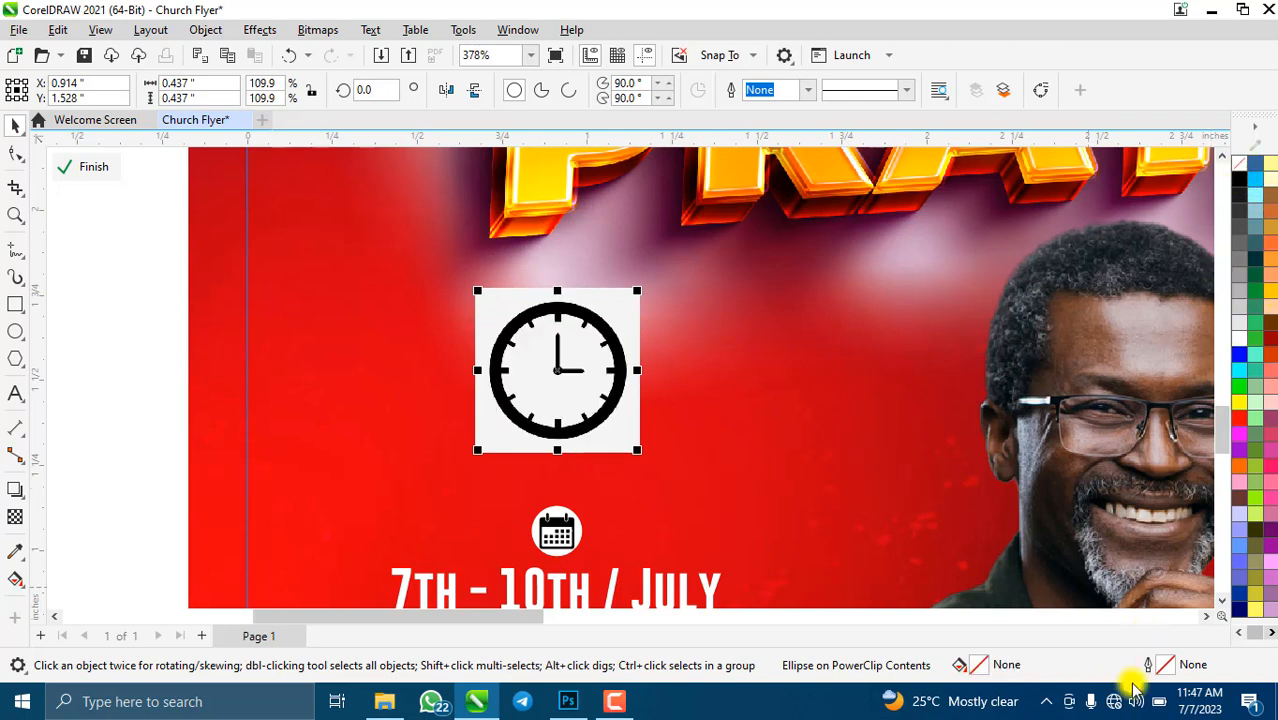
- Set the circle's outline to a black hairline in Outline Pen
double_click(1168, 667)
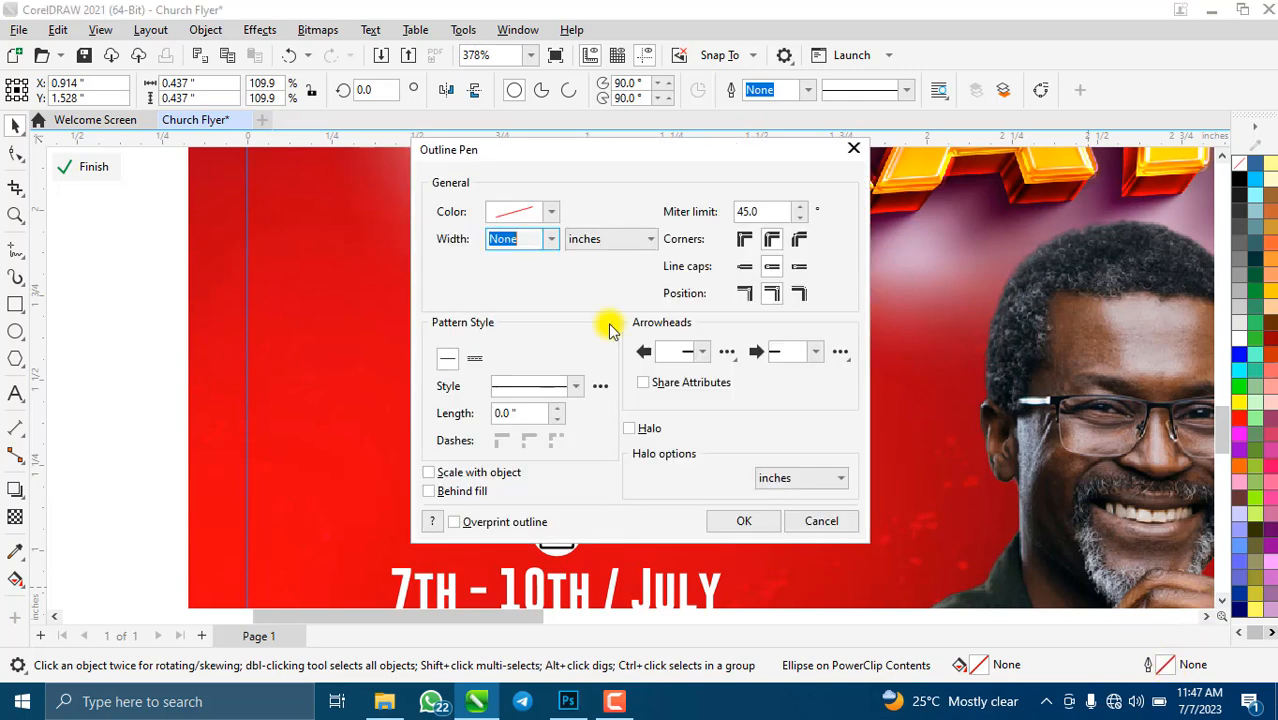
click(551, 212)
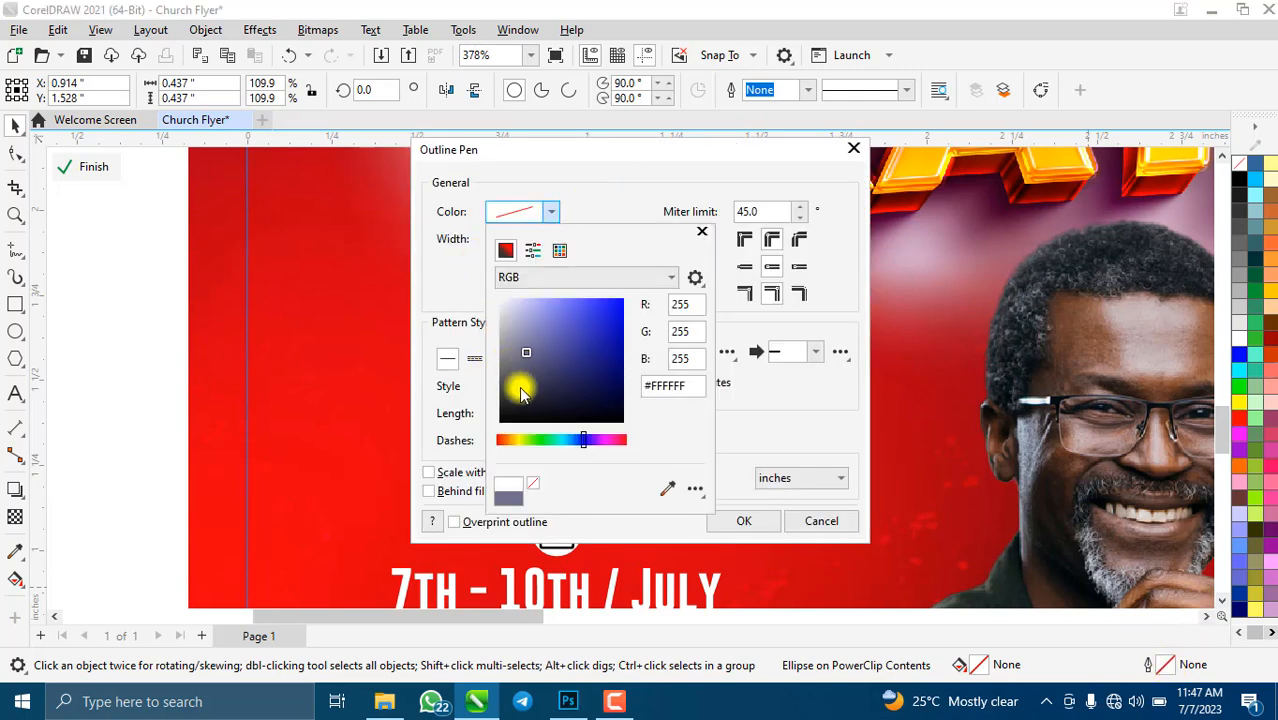
drag(522, 386, 765, 437)
click(800, 437)
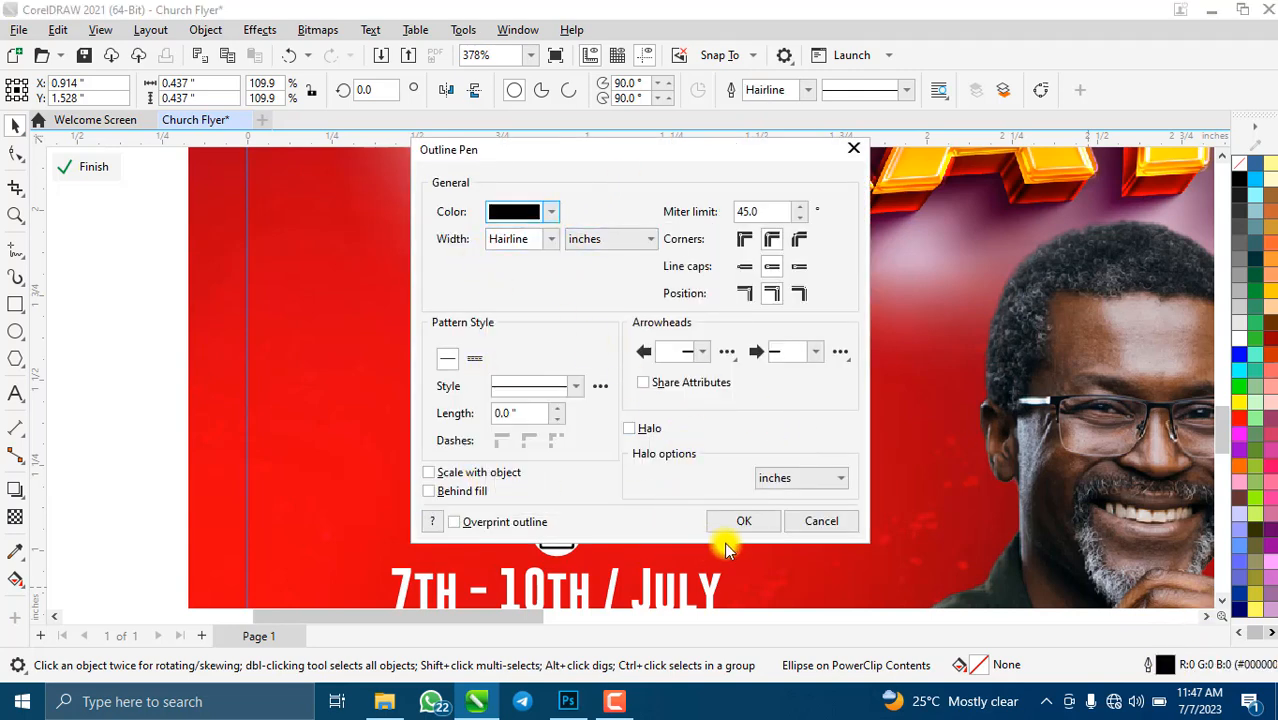
click(741, 521)
scroll(600, 350, up, 3)
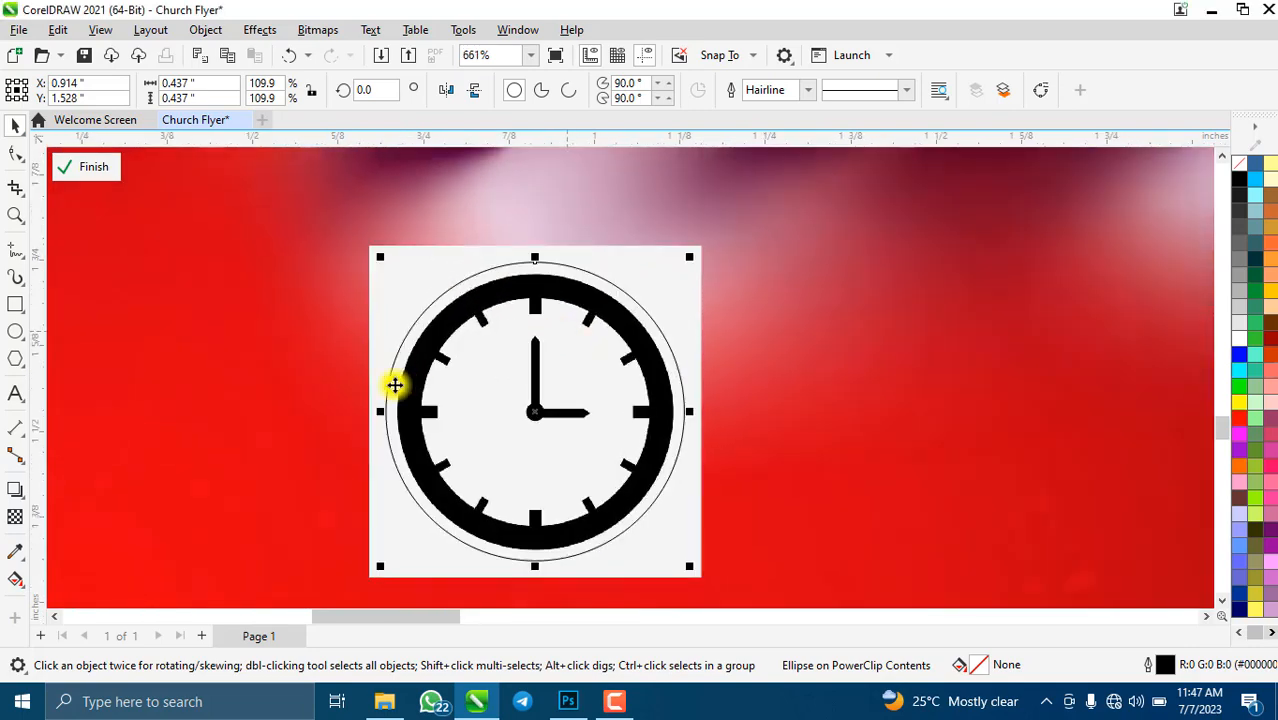
scroll(532, 418, down, 1)
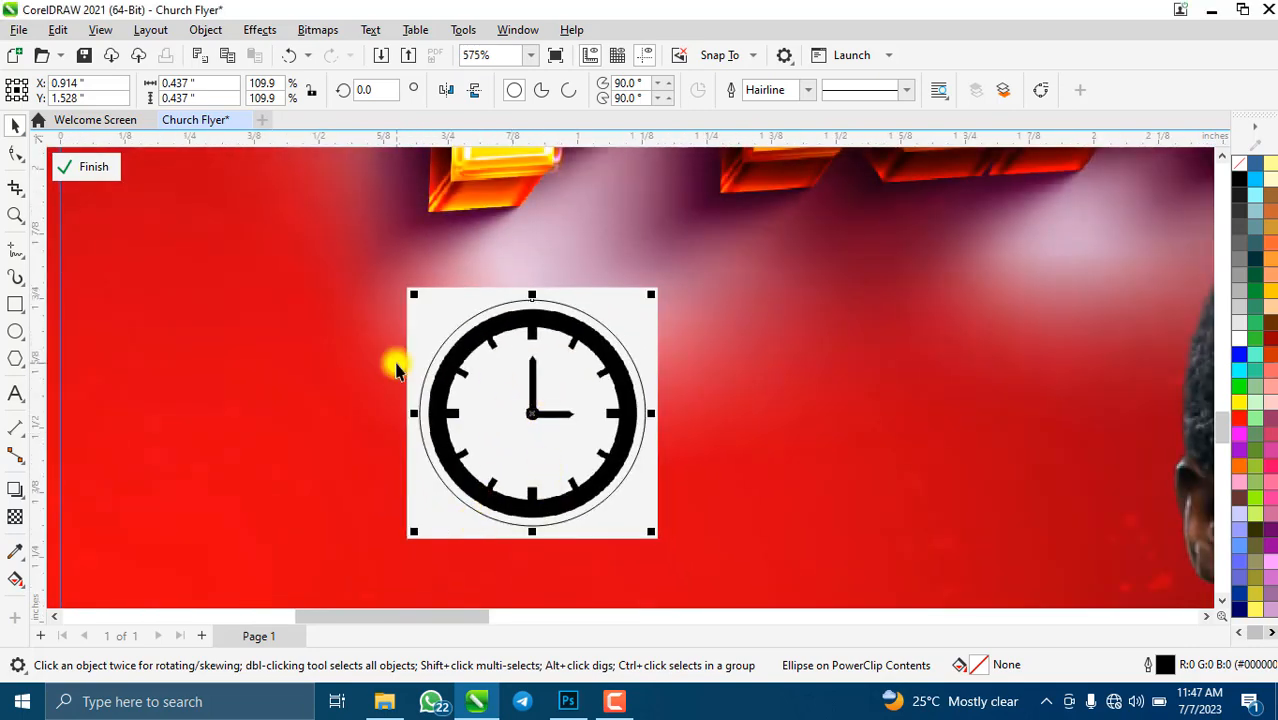
scroll(396, 370, up, 6)
scroll(499, 348, down, 5)
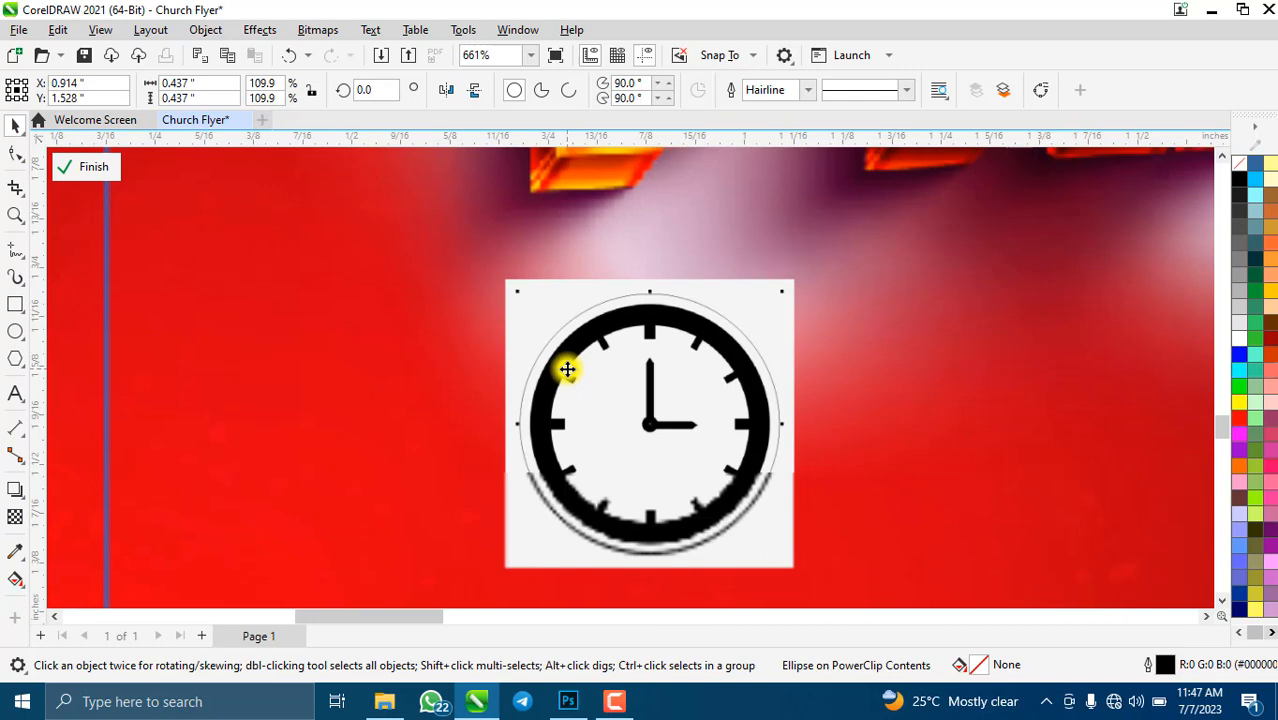
- Intersect the circle with the clock image and delete the original square clock
shift+click(507, 312)
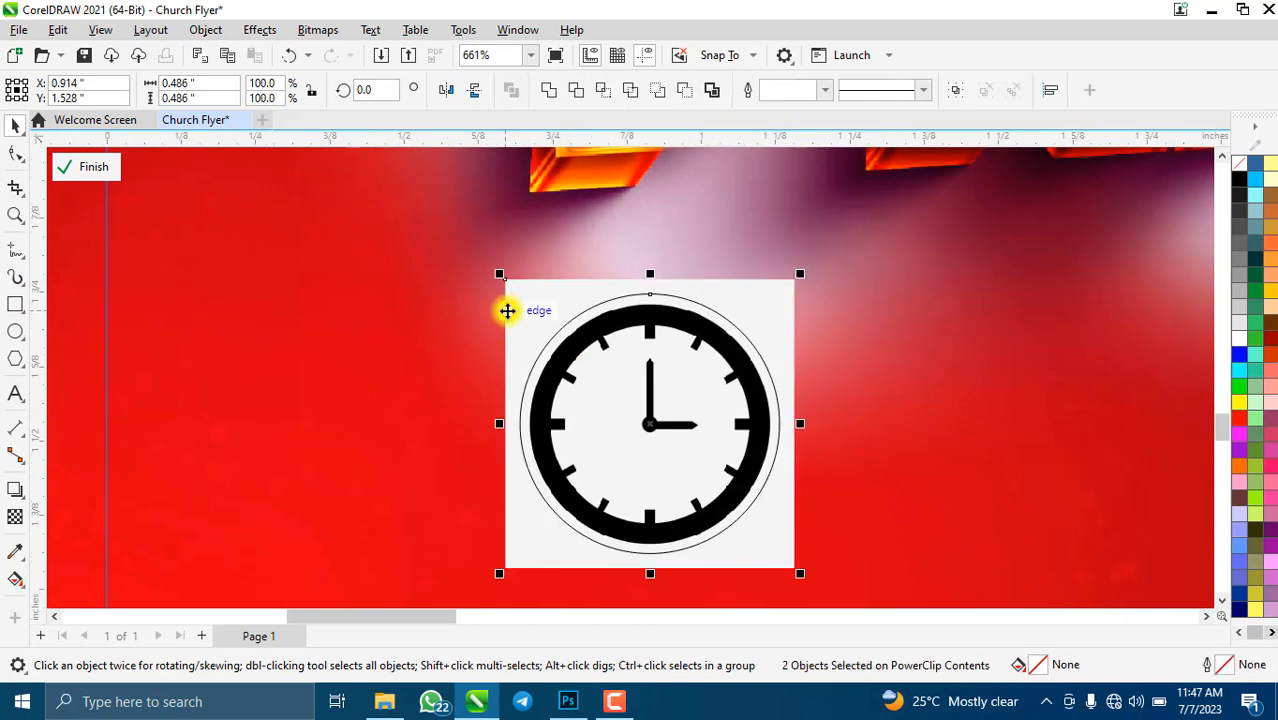
click(605, 91)
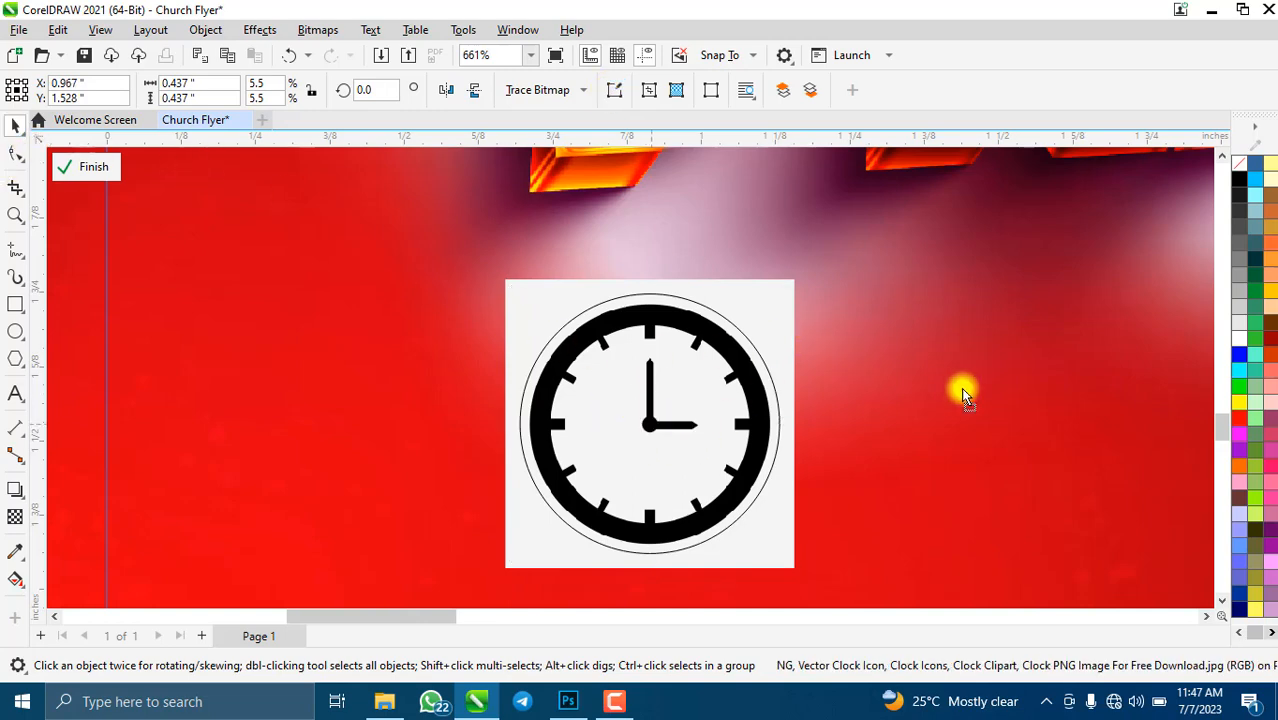
click(628, 410)
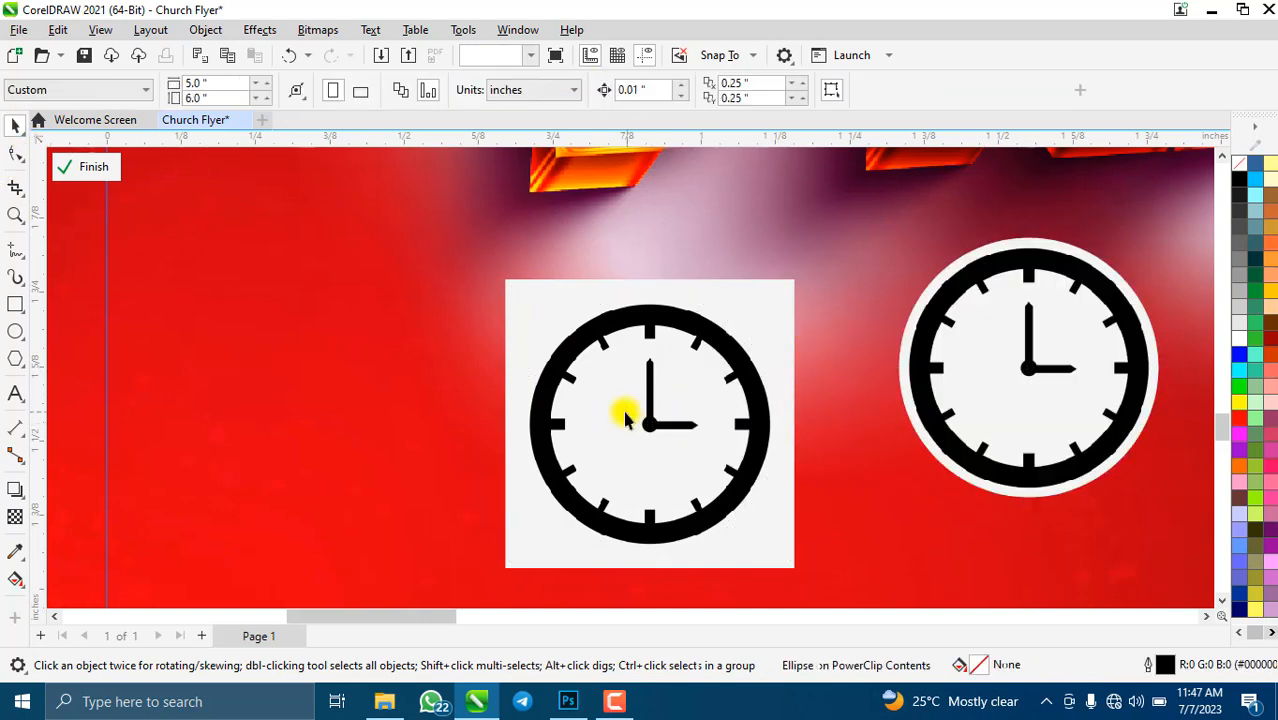
click(622, 414)
key(Delete)
- Scale the round clock icon down to about 0.187 inches above the calendar icon
click(1036, 346)
scroll(1036, 346, down, 4)
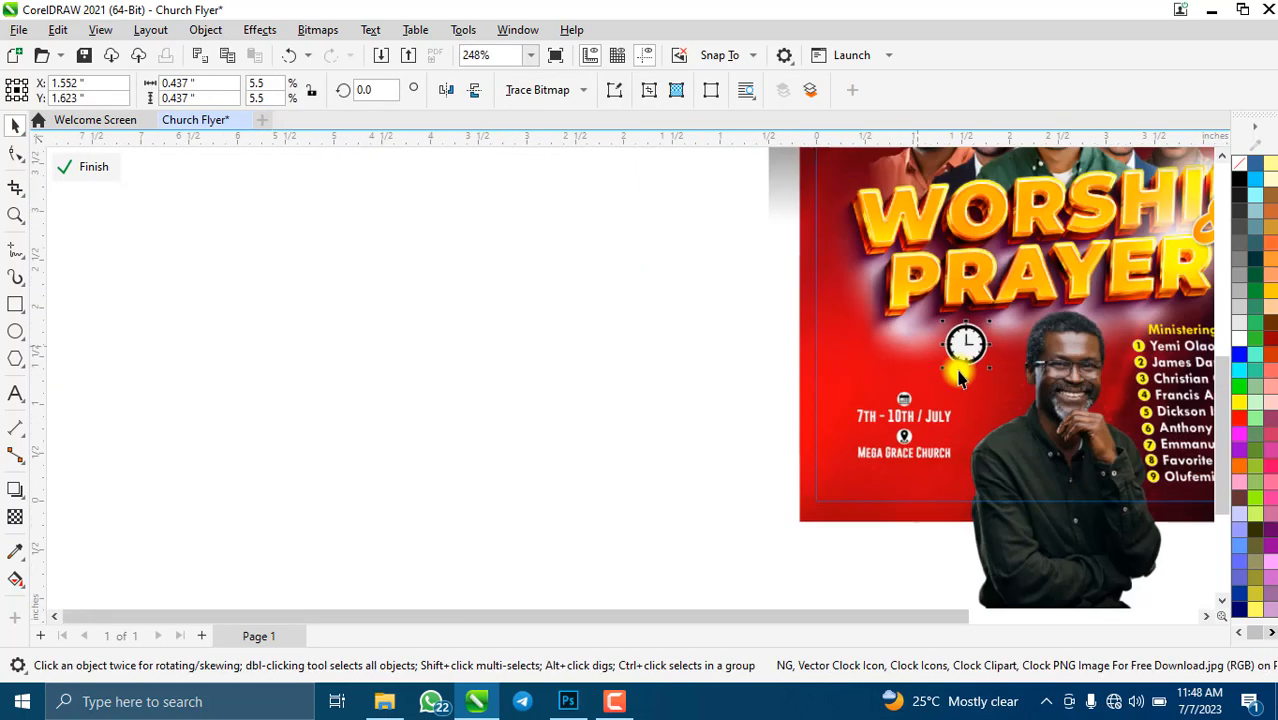
scroll(966, 337, up, 2)
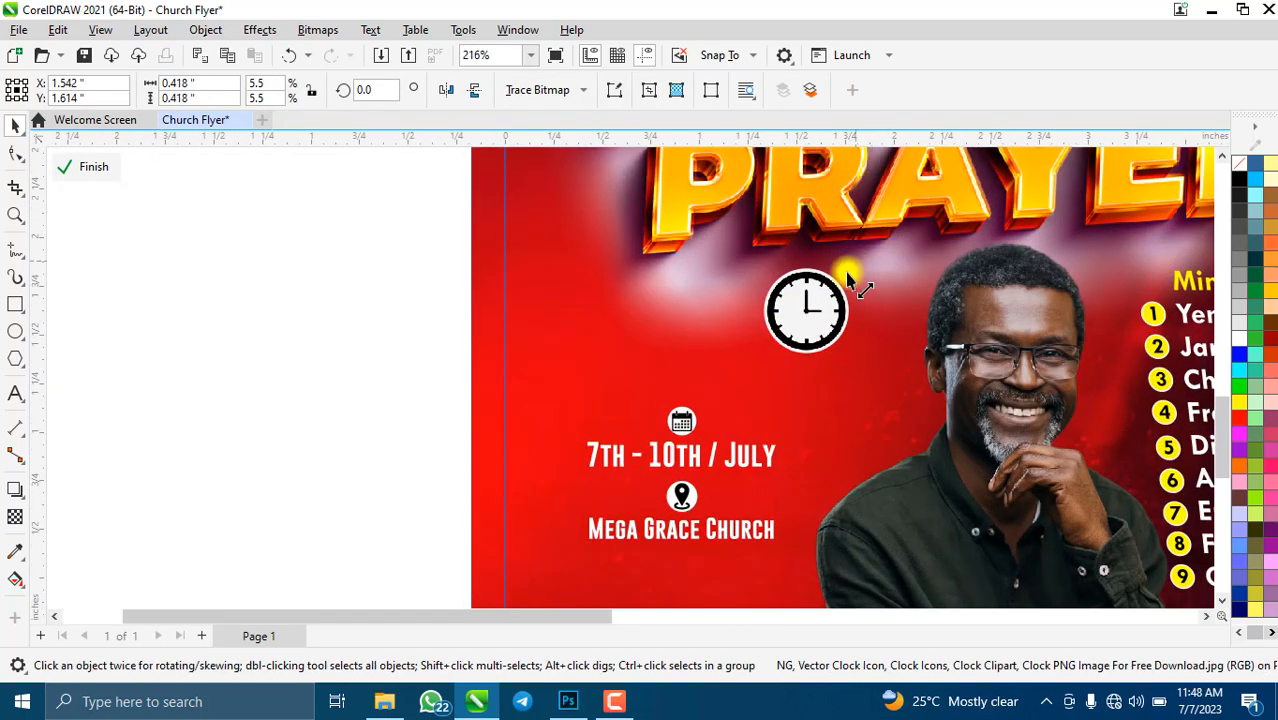
drag(854, 262, 676, 344)
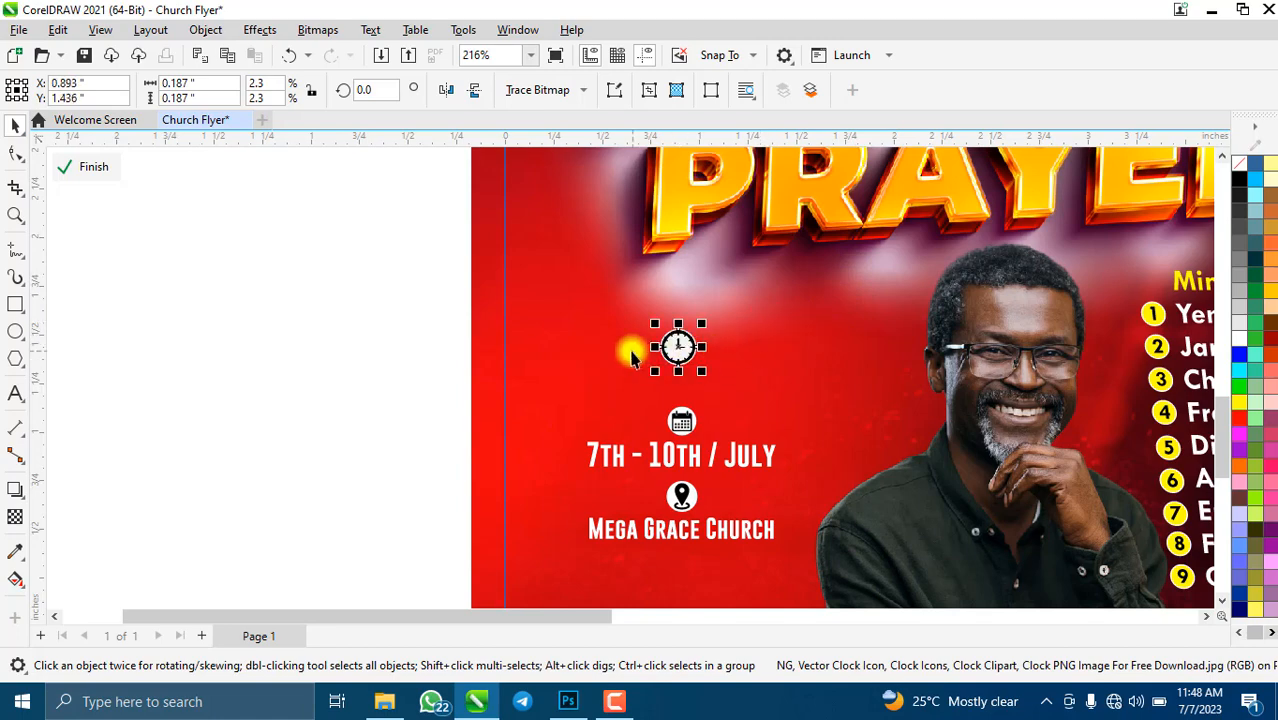
scroll(633, 348, down, 1)
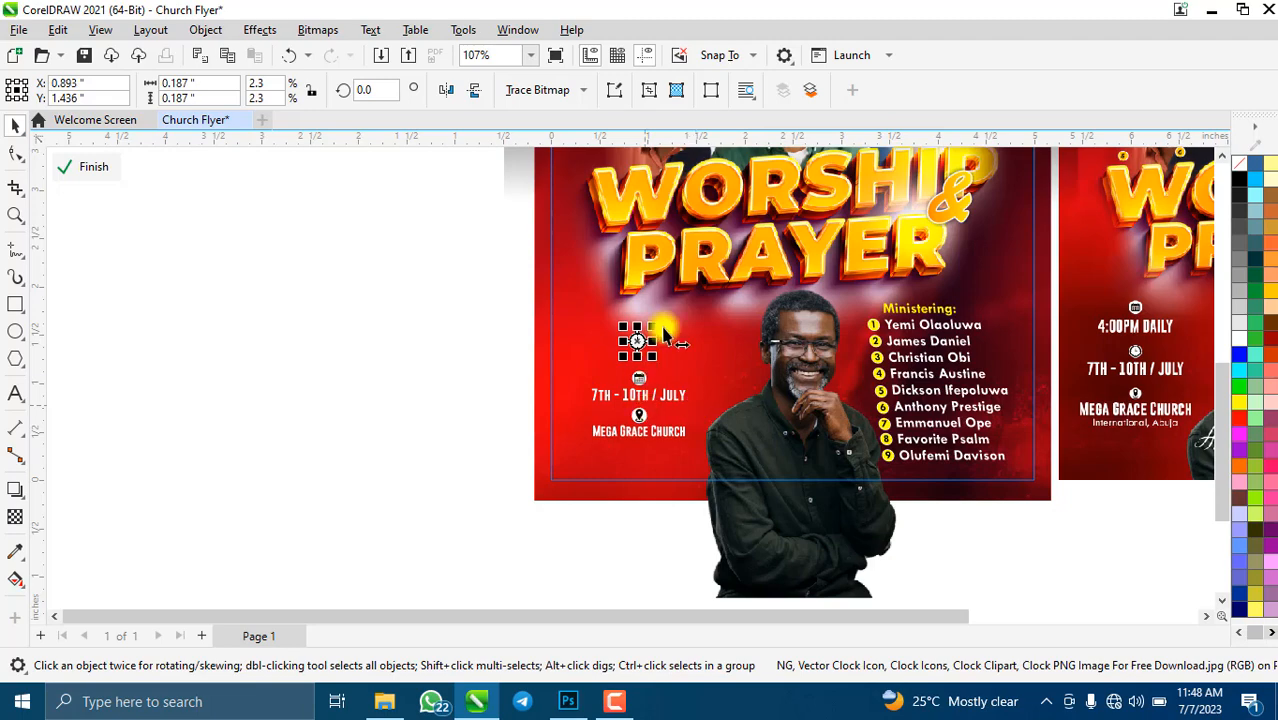
scroll(636, 346, up, 2)
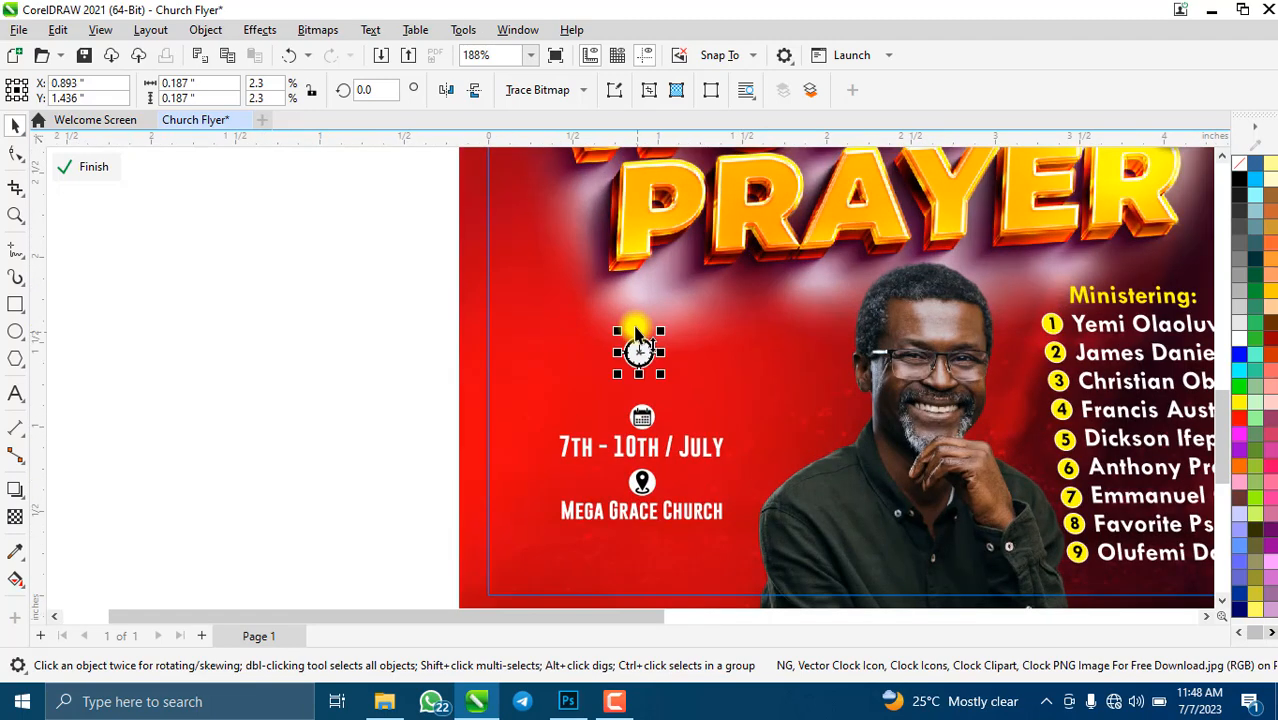
scroll(639, 340, down, 3)
scroll(643, 402, up, 2)
- Duplicate the date text under the clock, change it to '4:00PM DAILY' and enlarge it slightly
click(622, 398)
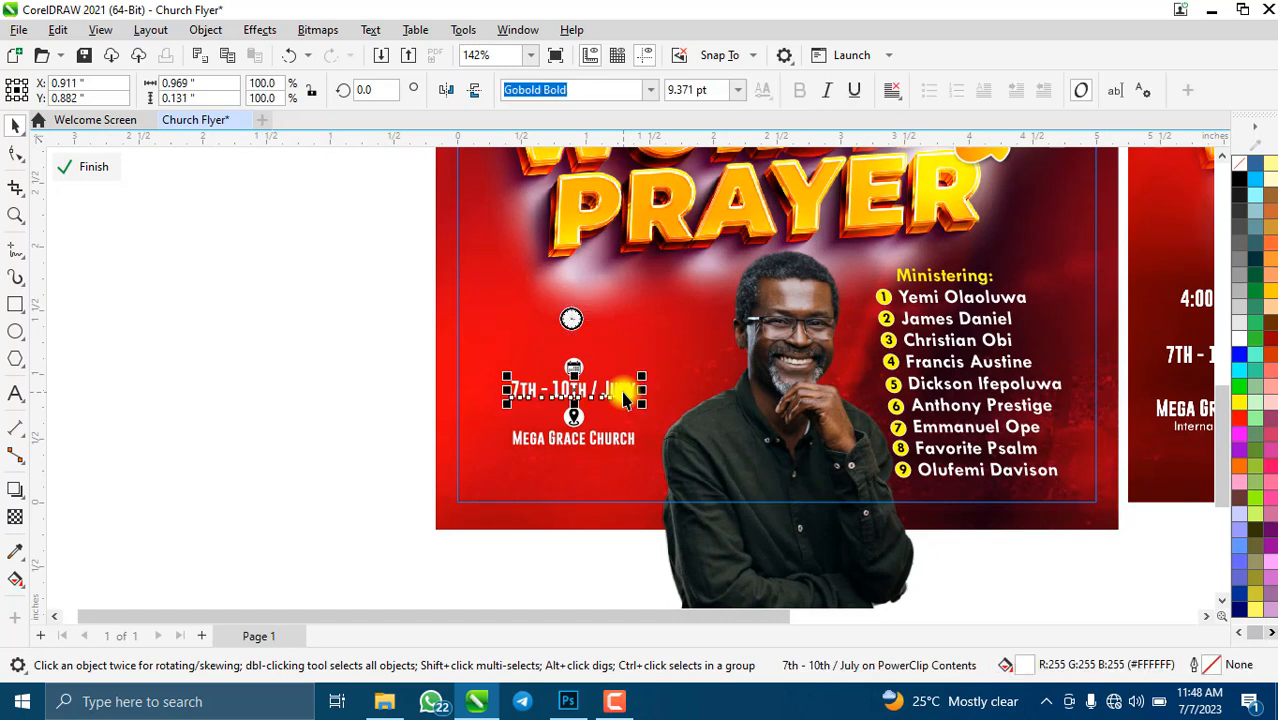
key(ctrl+d)
drag(605, 359, 574, 355)
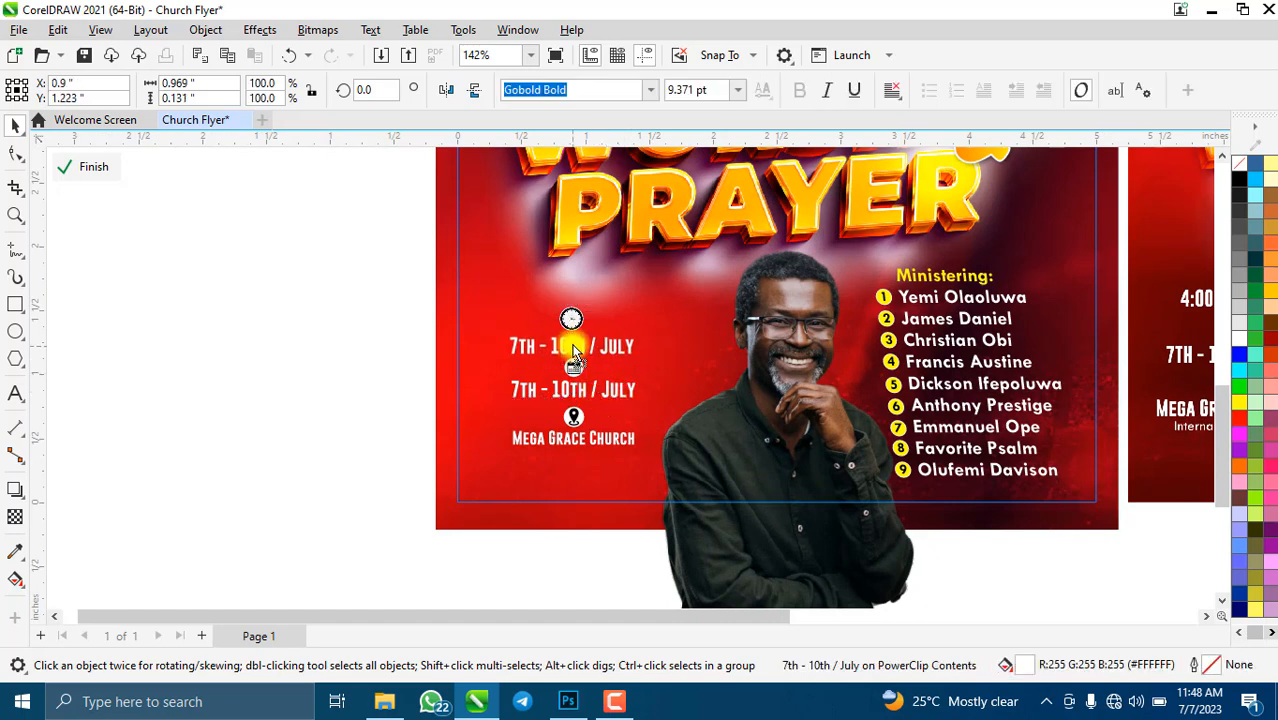
key(F8)
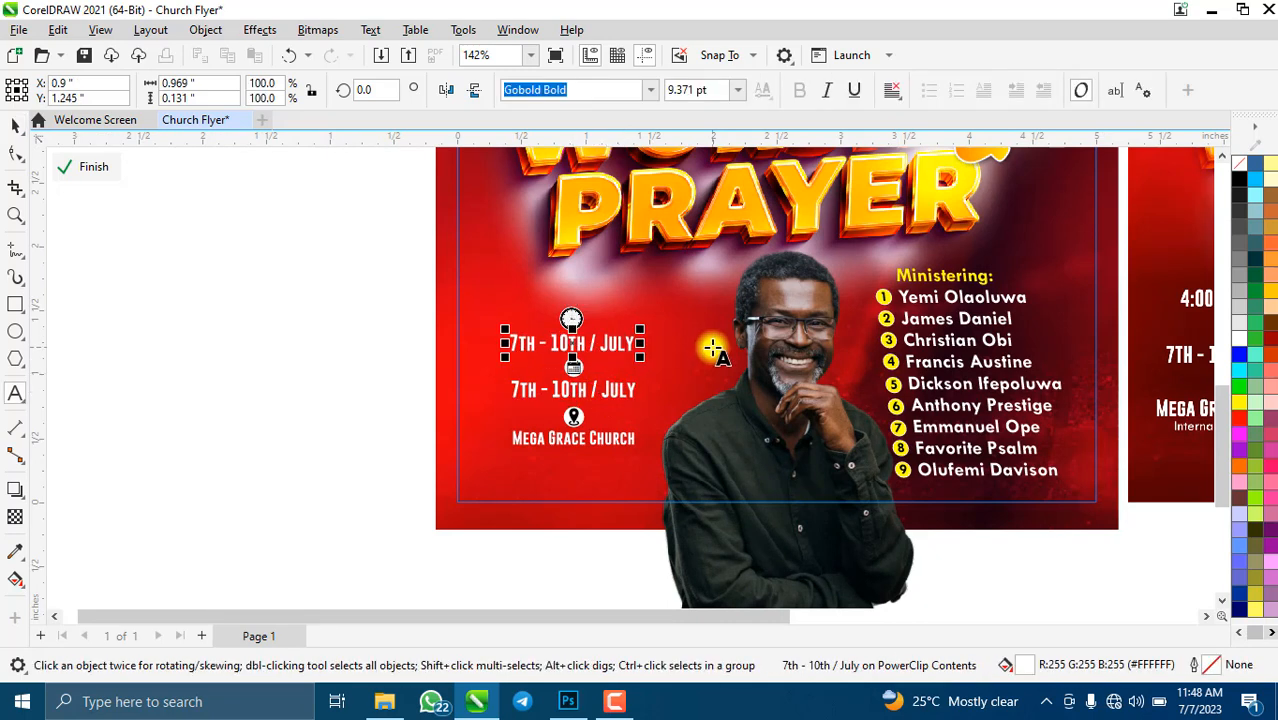
key(BackSpace)
key(BackSpace)
key(BackSpace)
key(BackSpace)
key(BackSpace)
key(BackSpace)
key(BackSpace)
key(BackSpace)
key(BackSpace)
key(BackSpace)
key(BackSpace)
key(BackSpace)
key(BackSpace)
key(BackSpace)
key(BackSpace)
key(BackSpace)
key(BackSpace)
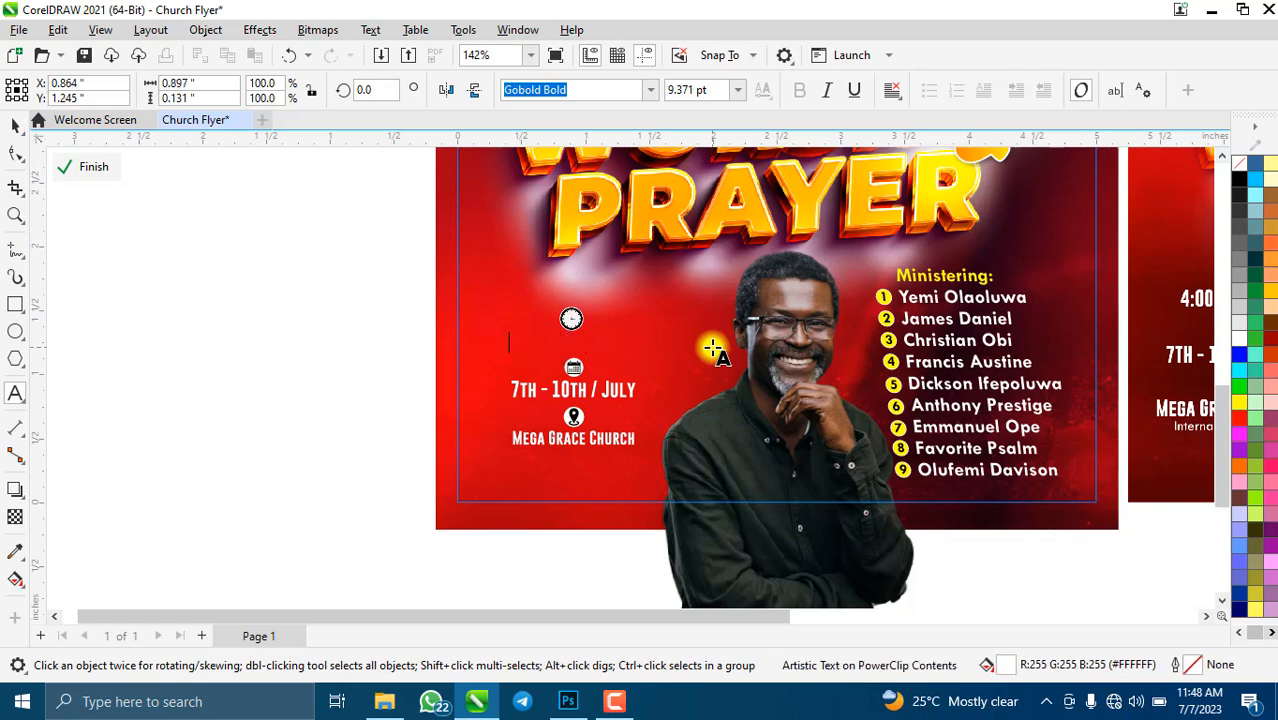
text(4:00PM DAILY)
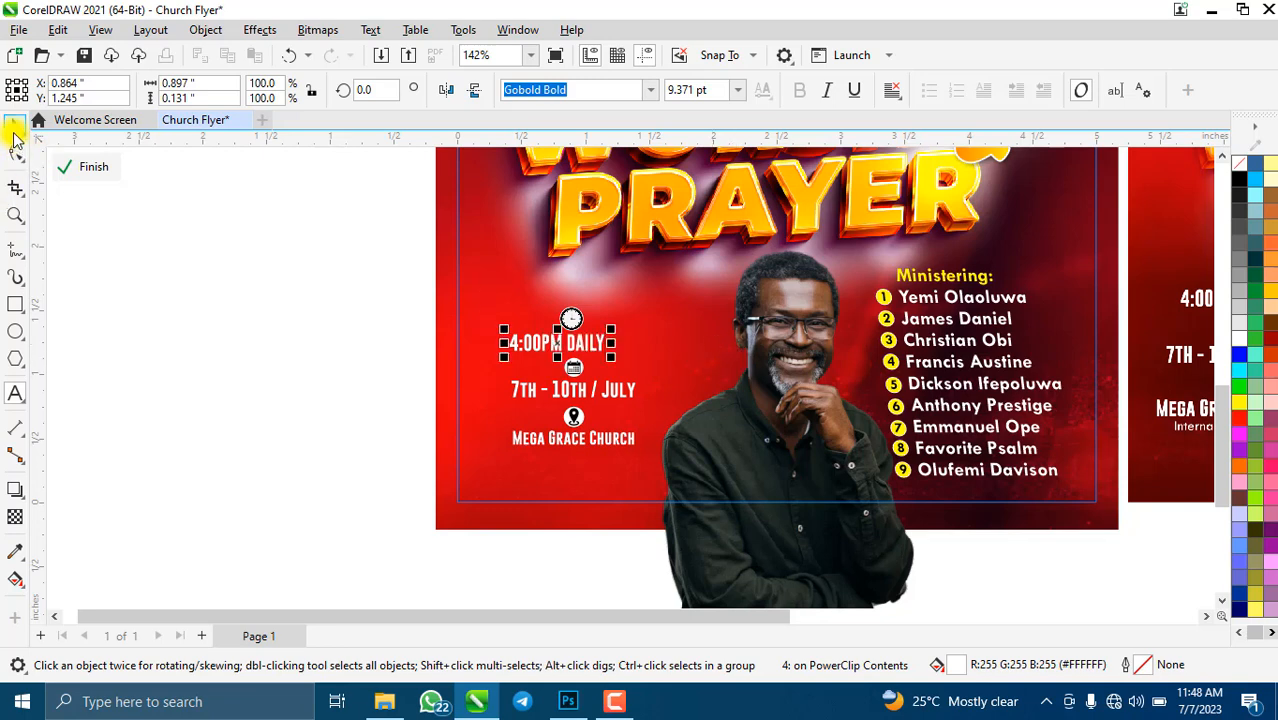
click(14, 130)
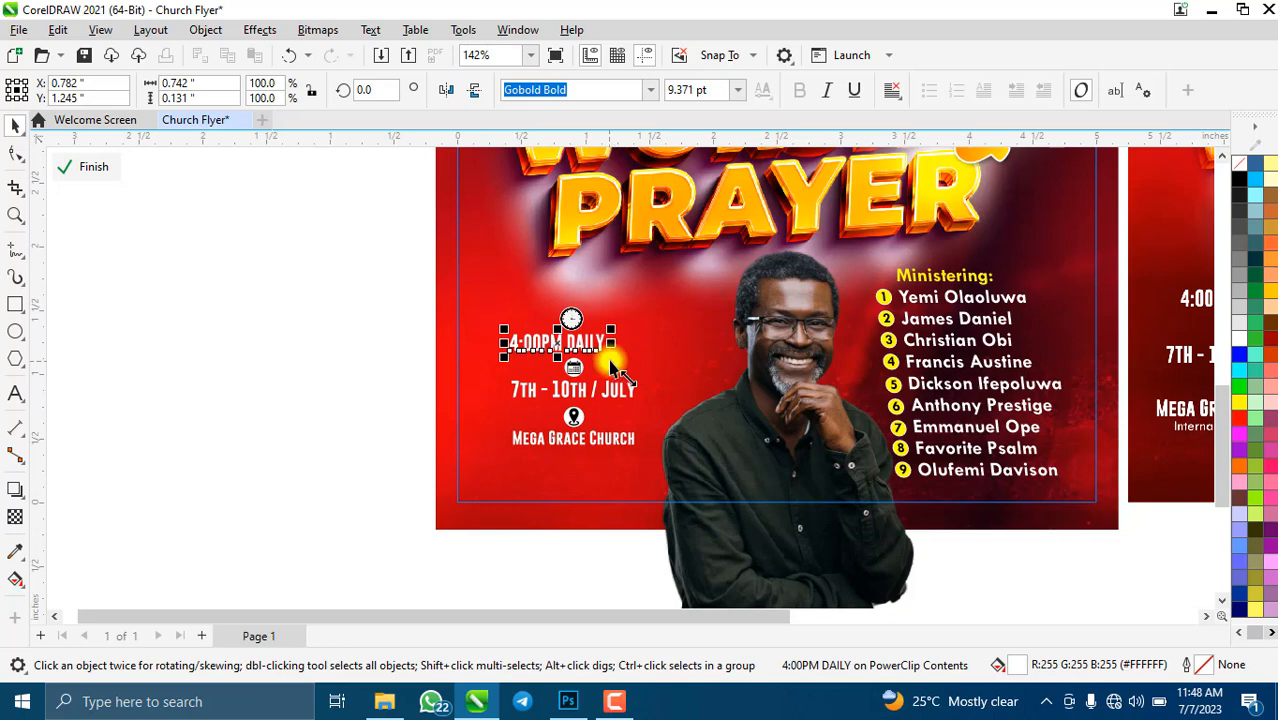
drag(612, 366, 624, 366)
scroll(614, 420, up, 3)
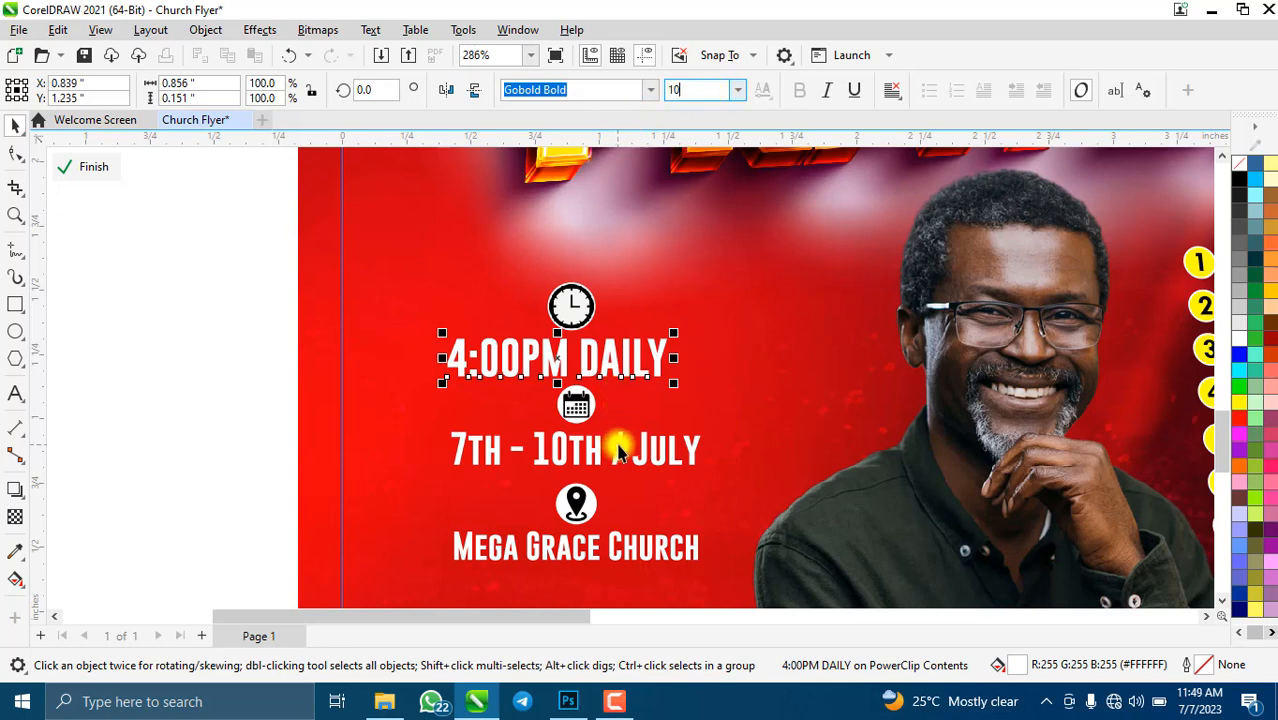
- Set the 4:00PM DAILY, July date and Mega Grace Church lines to 10 pt
key(Return)
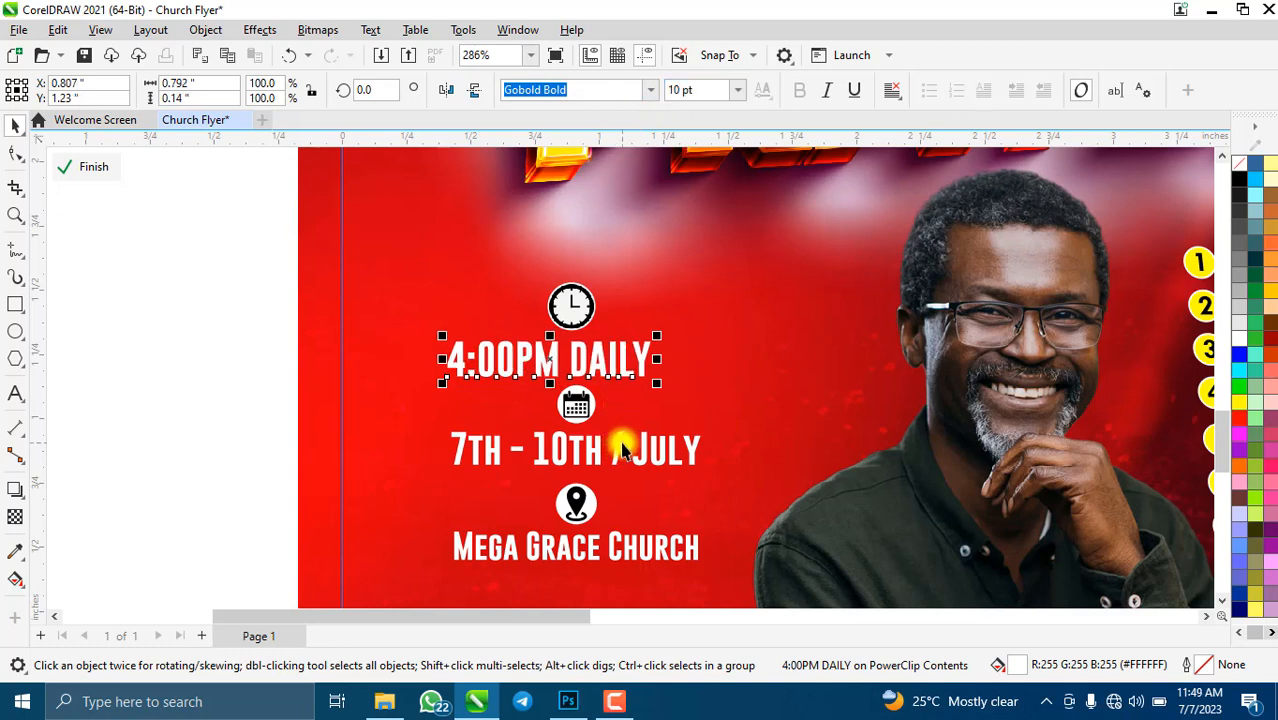
click(621, 450)
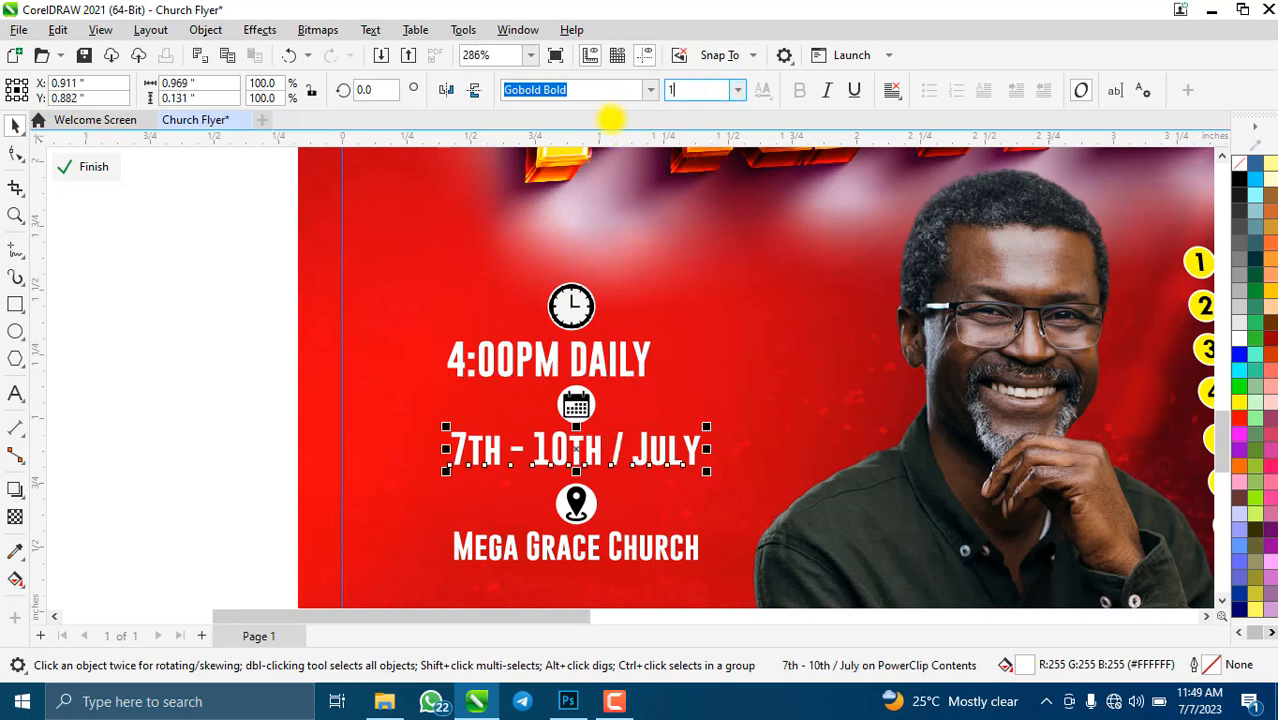
key(Return)
click(662, 540)
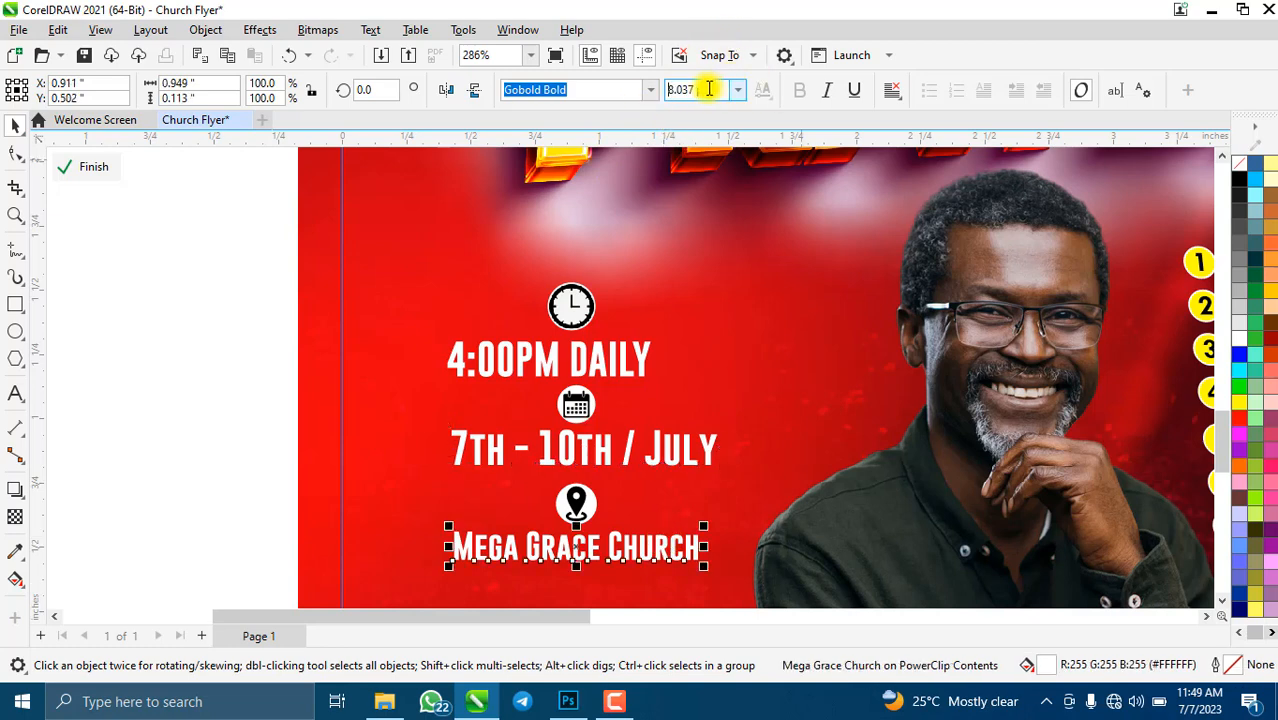
key(Return)
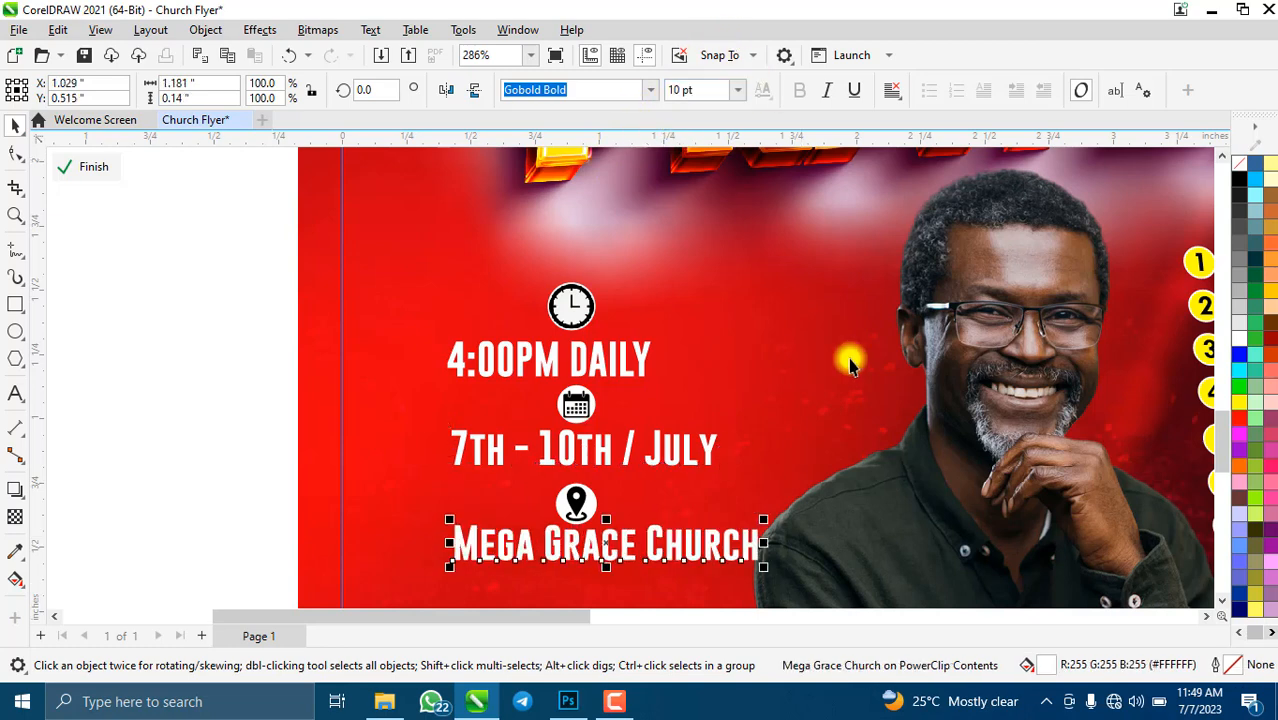
- Centre all six event-detail items on one vertical axis with C
scroll(480, 340, down, 2)
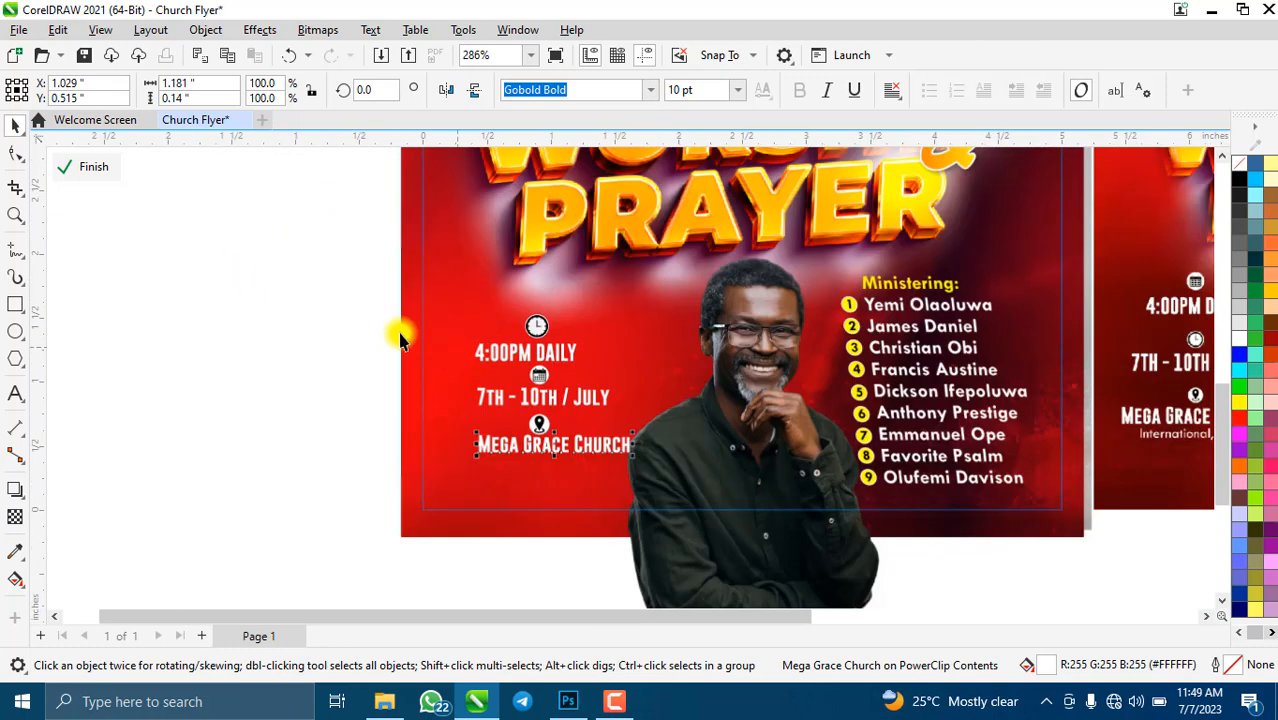
drag(256, 284, 646, 488)
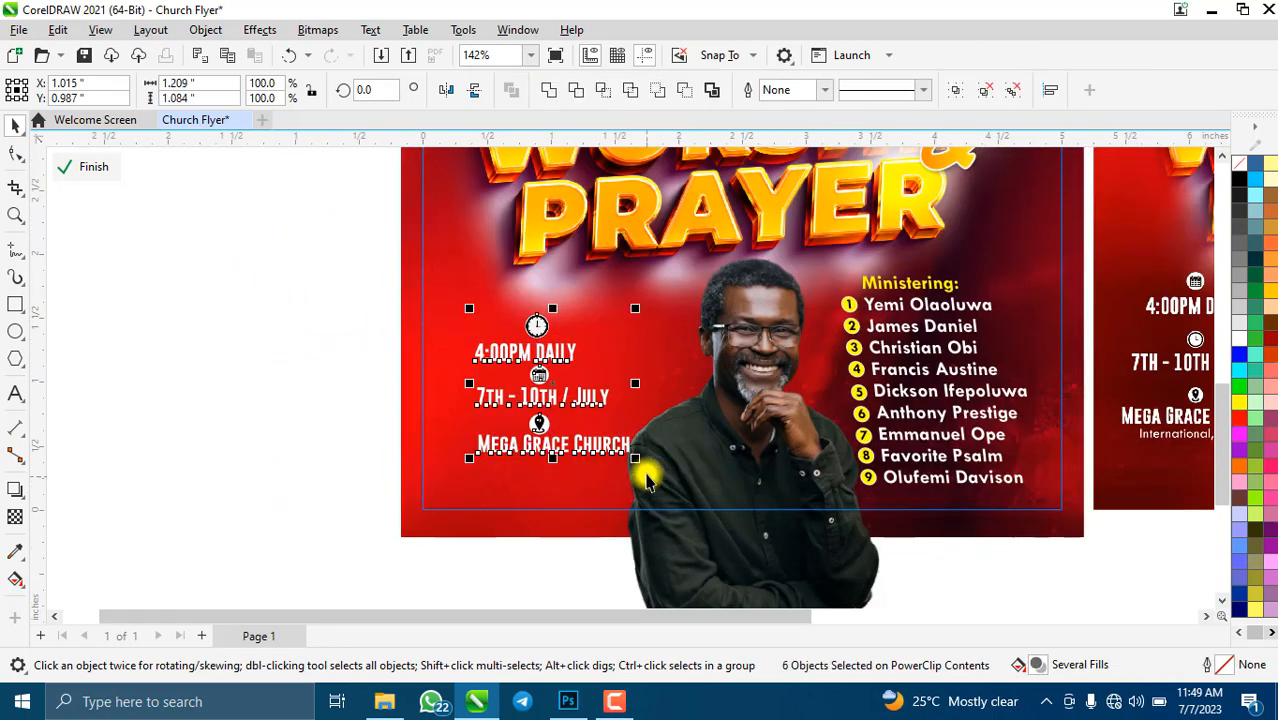
key(c)
key(Escape)
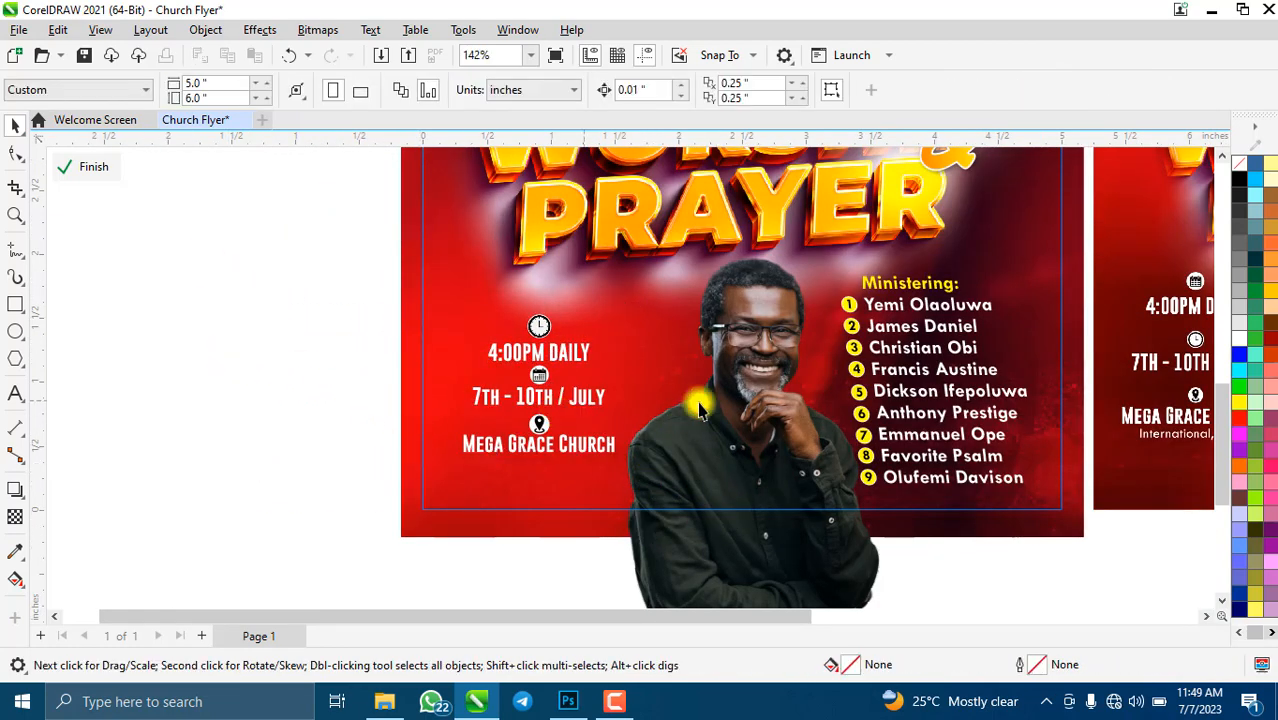
- Shrink the clock, calendar and location-pin icons
scroll(608, 448, down, 2)
scroll(575, 400, up, 2)
scroll(575, 402, up, 2)
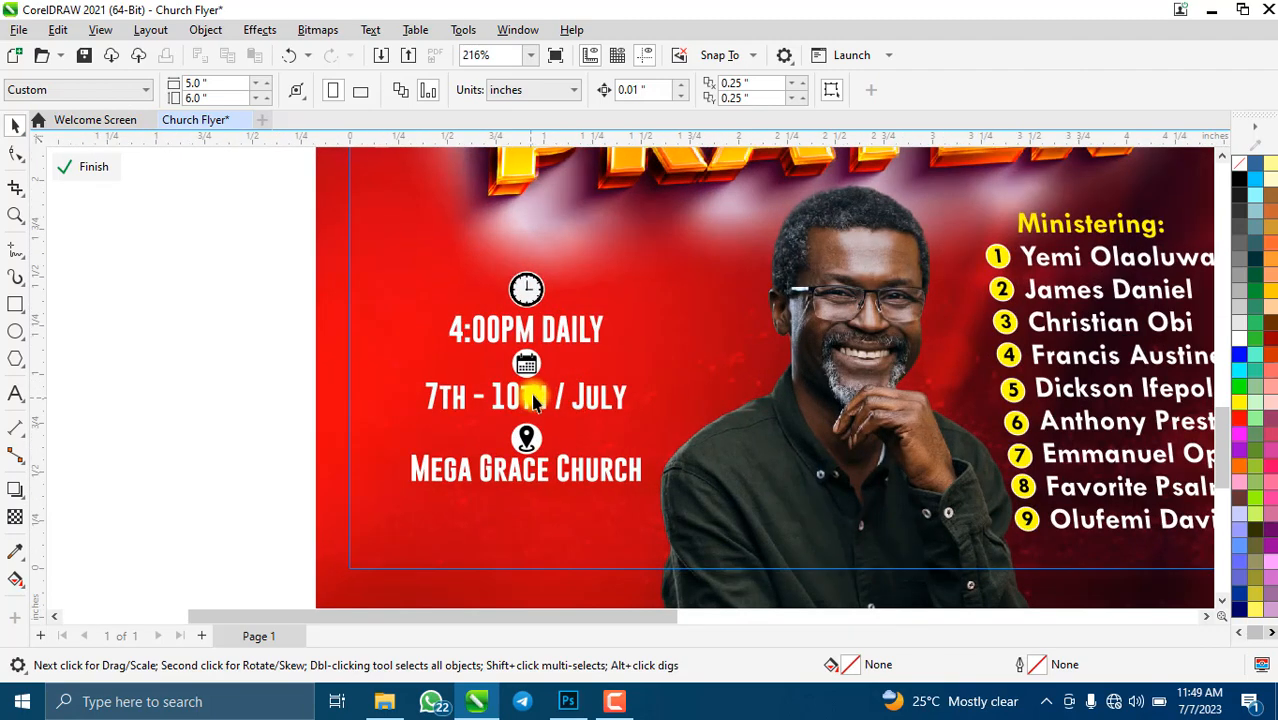
click(535, 372)
click(521, 286)
scroll(525, 285, up, 2)
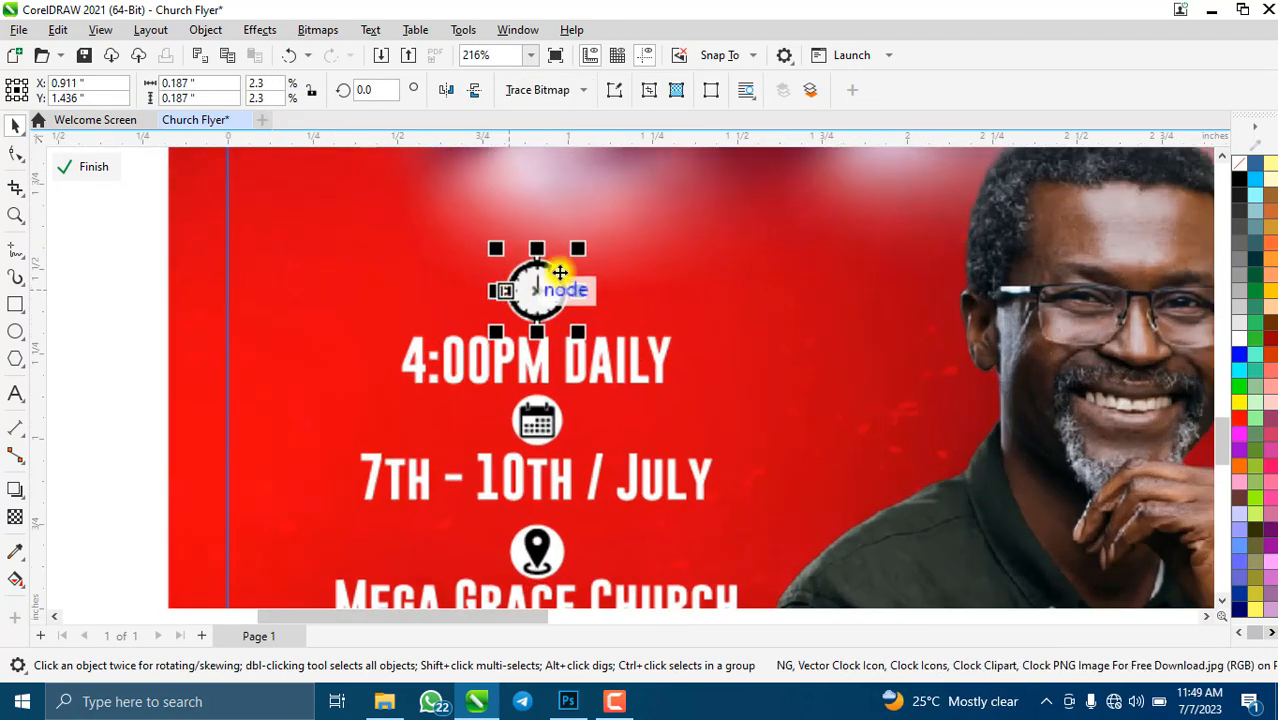
drag(573, 255, 552, 274)
click(537, 416)
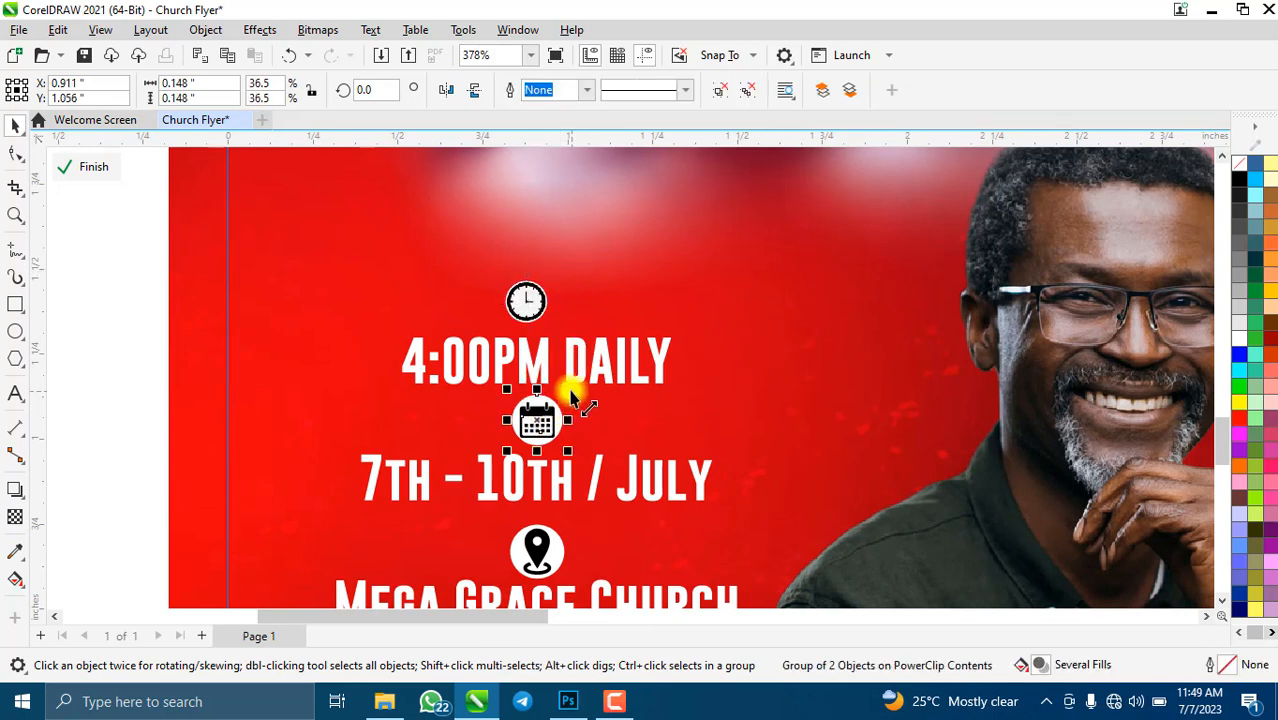
drag(572, 397, 538, 455)
scroll(537, 472, down, 2)
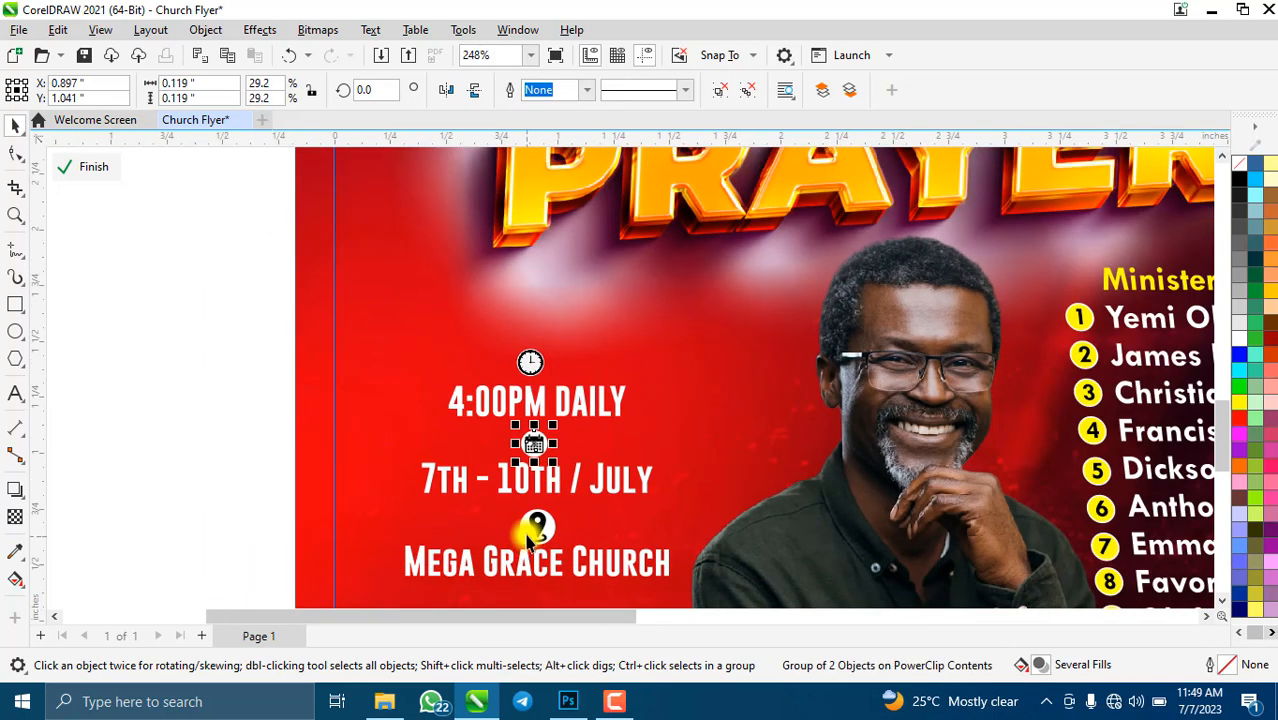
click(530, 530)
drag(563, 508, 555, 516)
- Centre the icons and the time, date and church text lines on one axis
shift+click(538, 566)
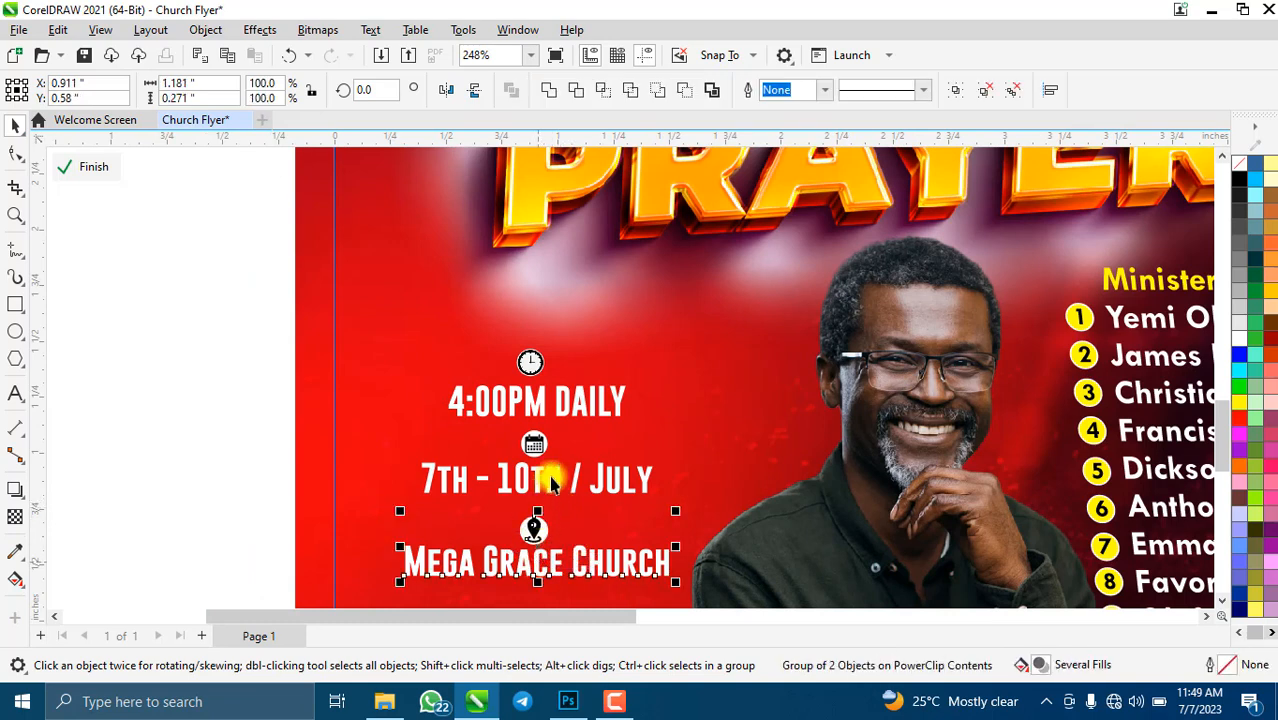
shift+click(540, 468)
shift+click(537, 441)
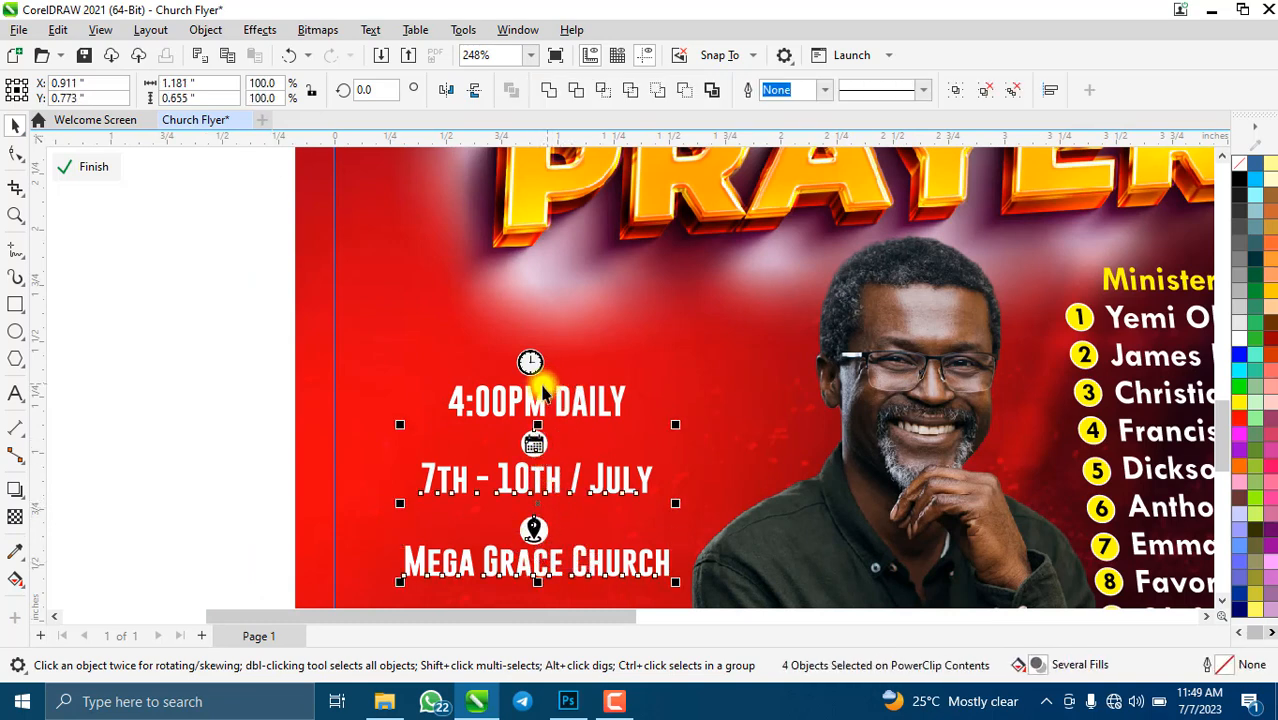
shift+click(542, 395)
shift+click(531, 362)
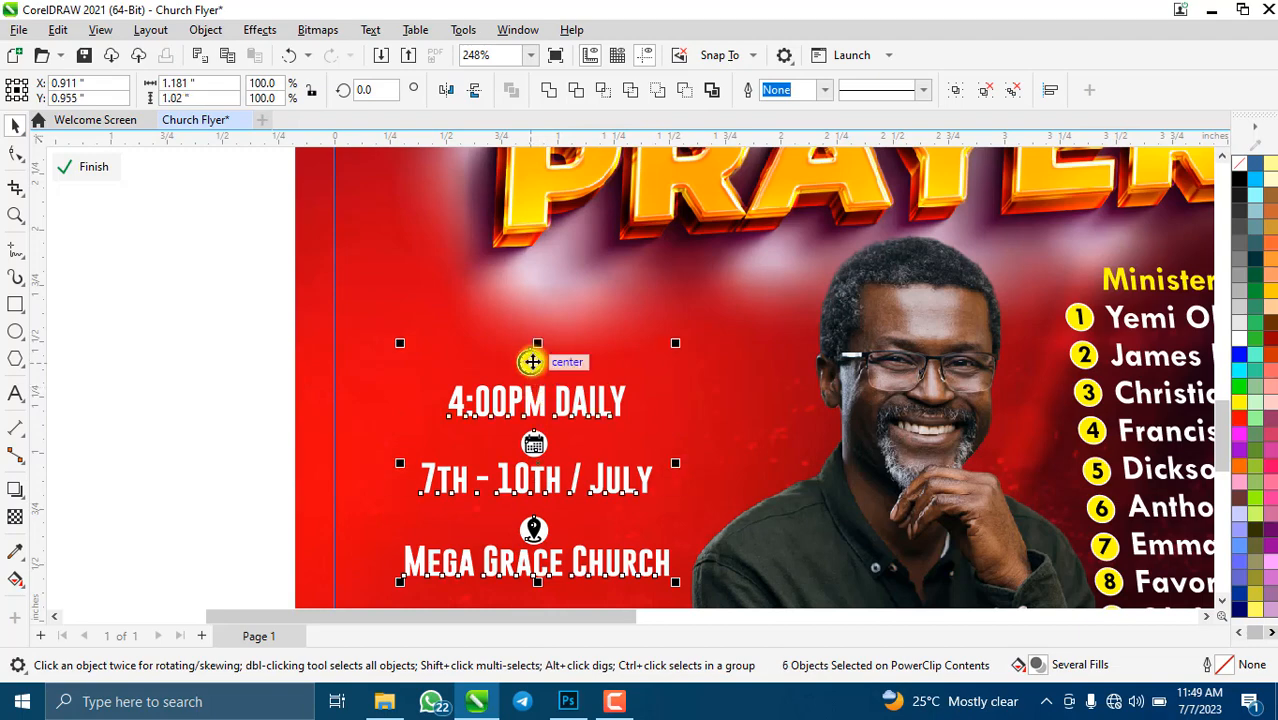
key(c)
click(171, 334)
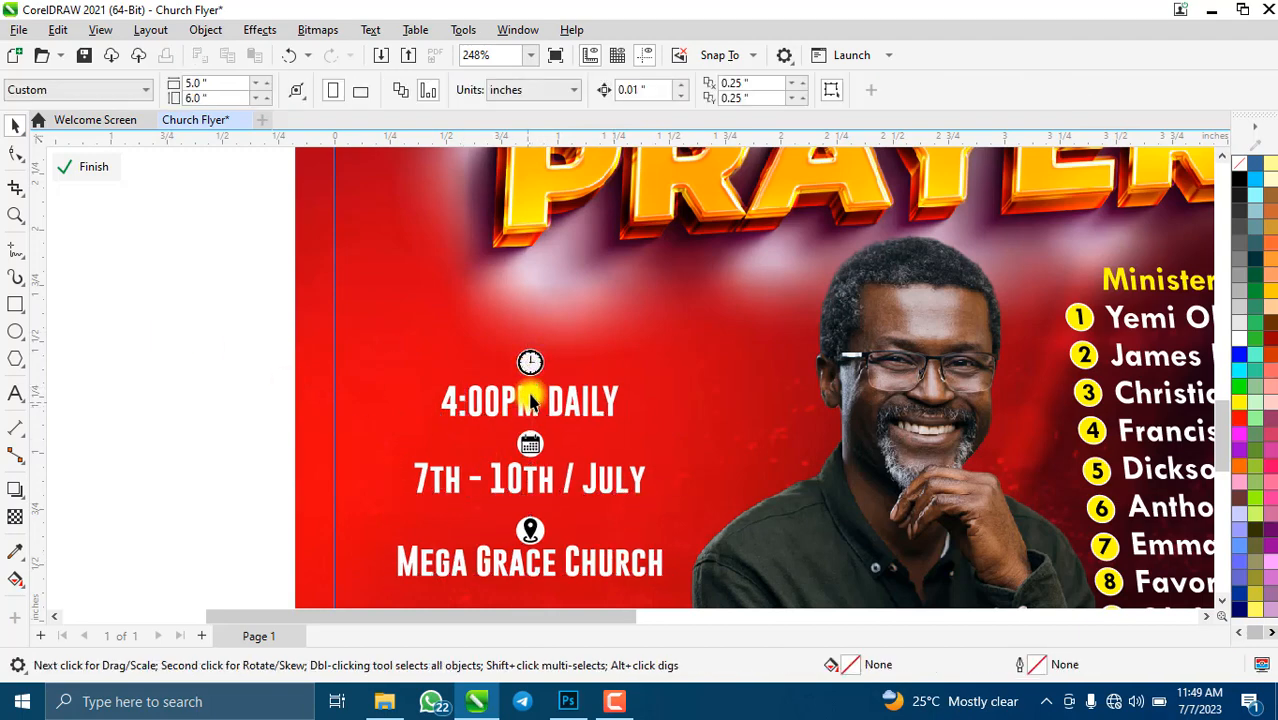
scroll(530, 400, down, 2)
scroll(507, 472, up, 2)
- Enlarge the location pin above Mega Grace Church slightly, to about 0.116 inches
click(515, 482)
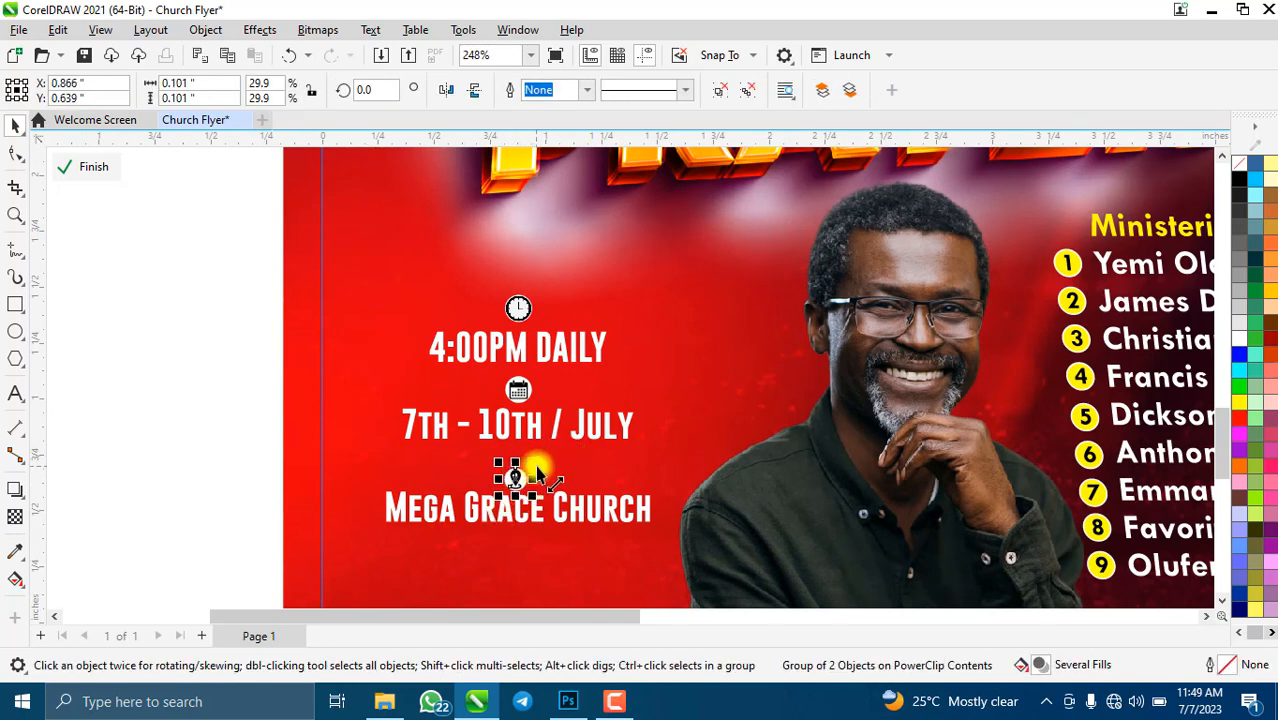
drag(538, 466, 540, 460)
scroll(517, 477, up, 3)
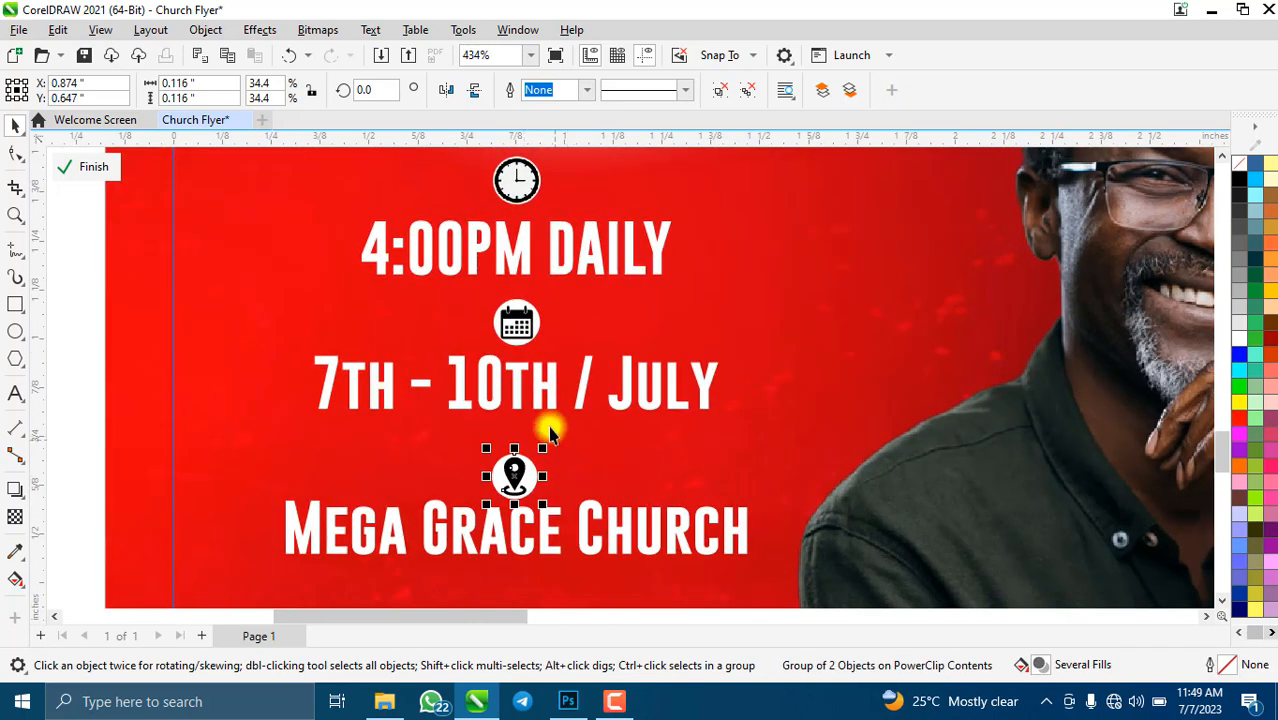
click(518, 322)
shift+click(516, 180)
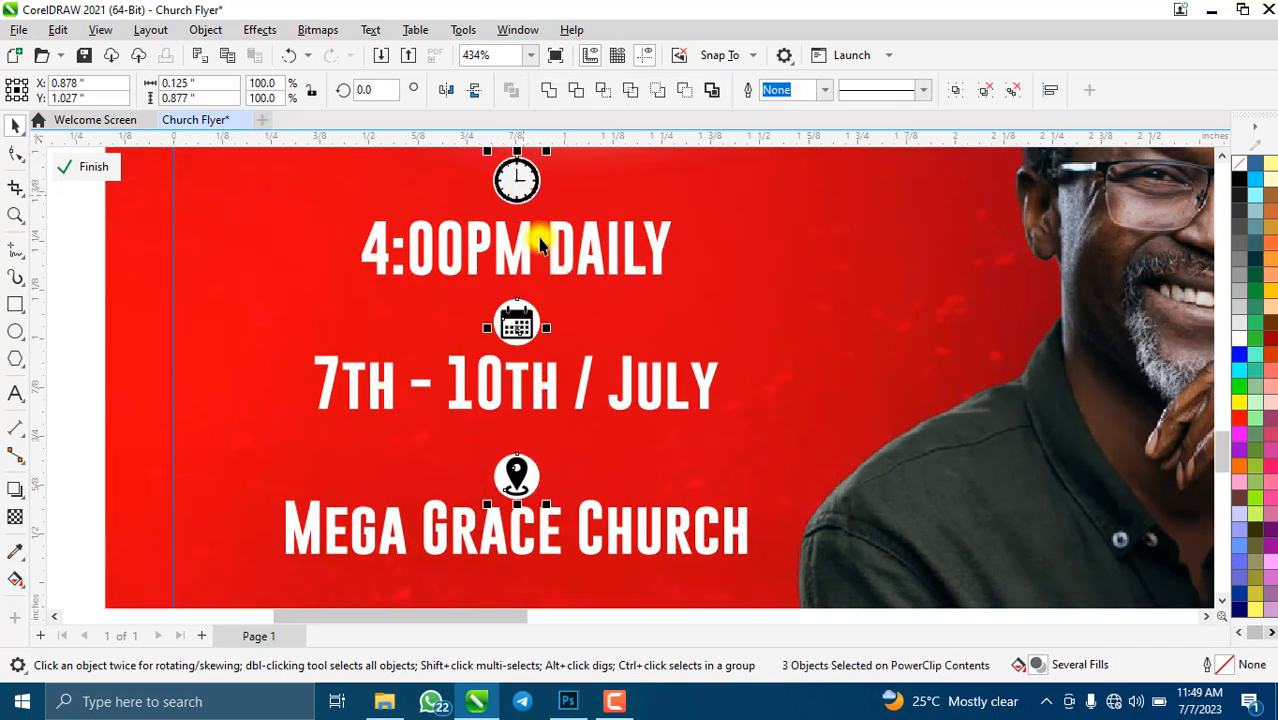
scroll(540, 350, down, 7)
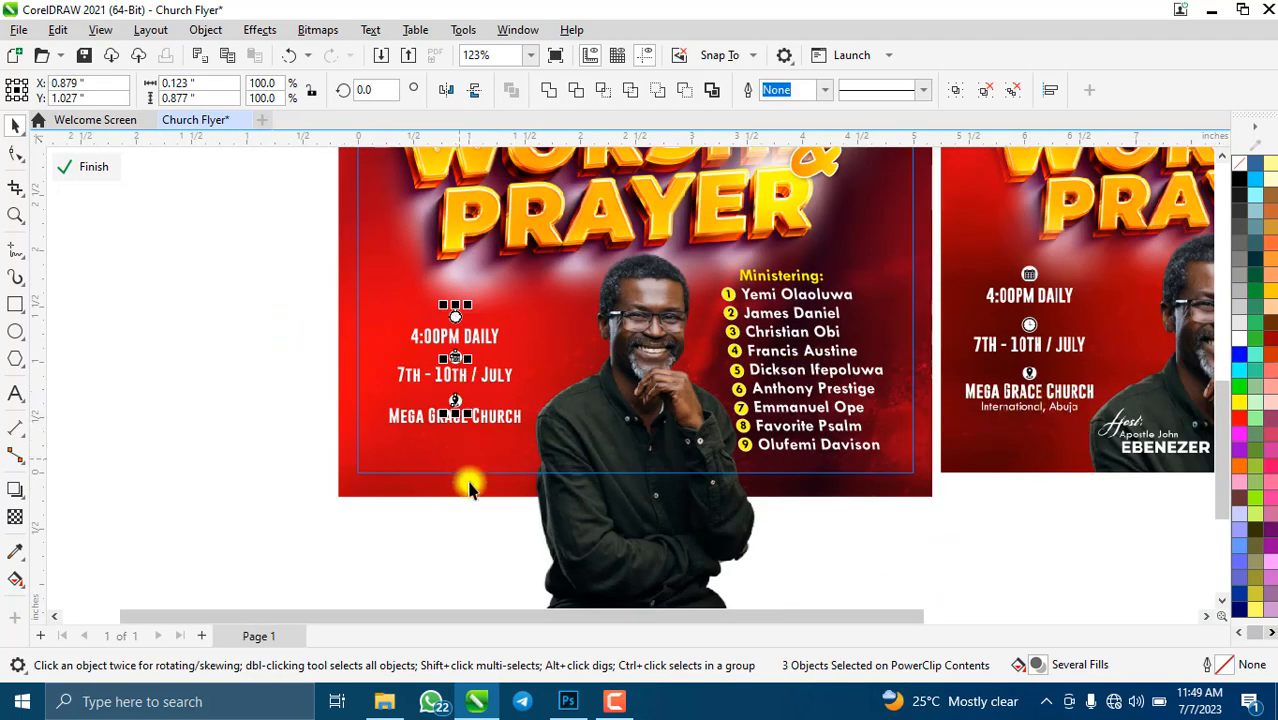
scroll(450, 478, up, 4)
click(191, 318)
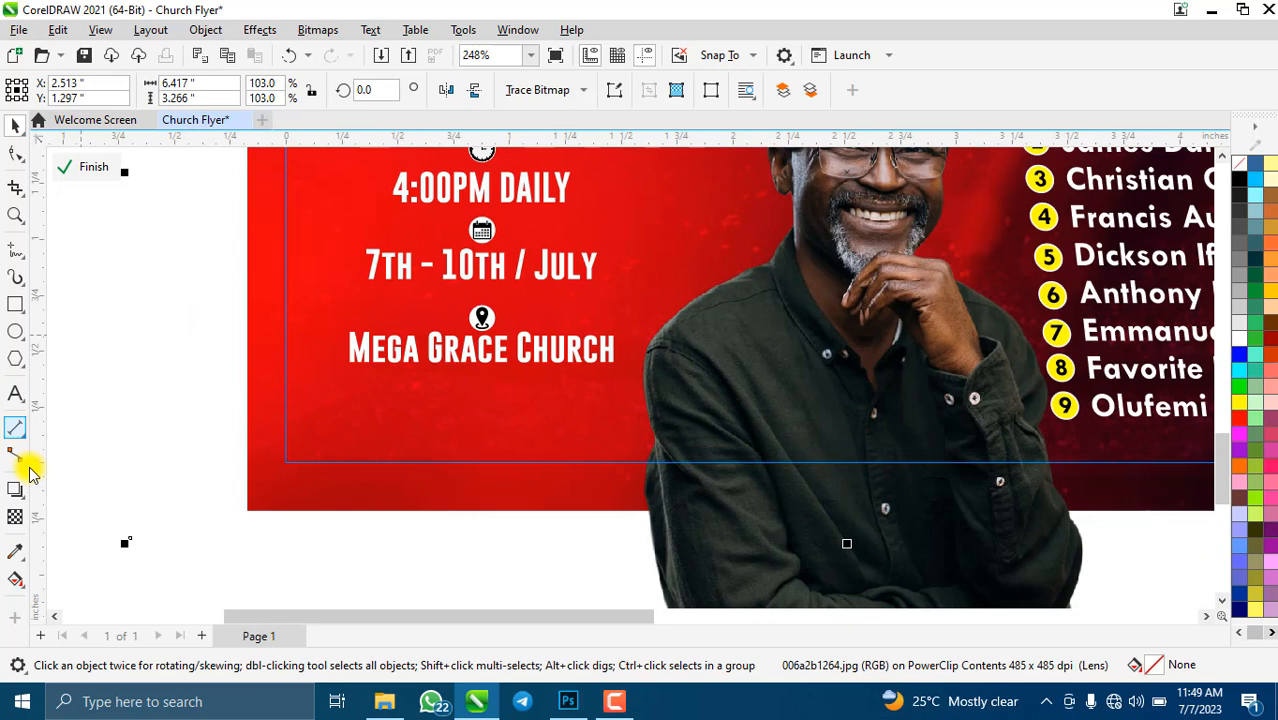
- Add an 'International Abuja' line under Mega Grace Church in Tw Cen MT
click(22, 397)
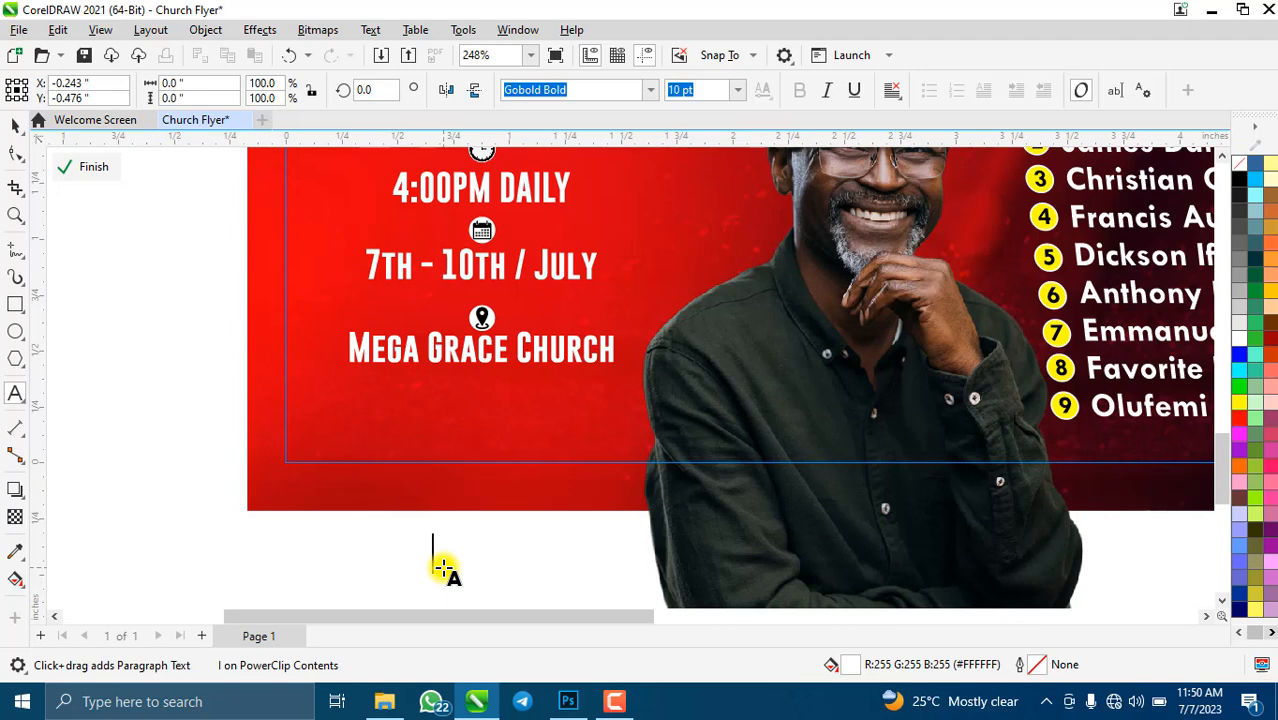
key(Escape)
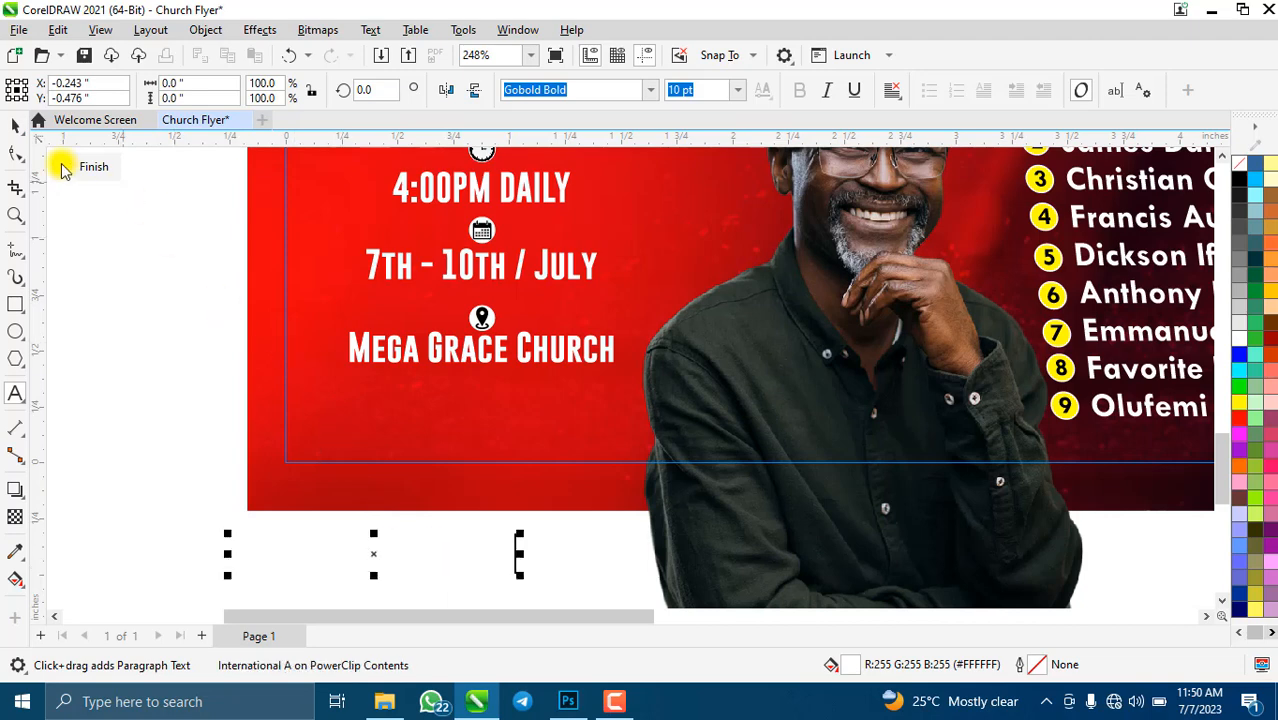
click(13, 128)
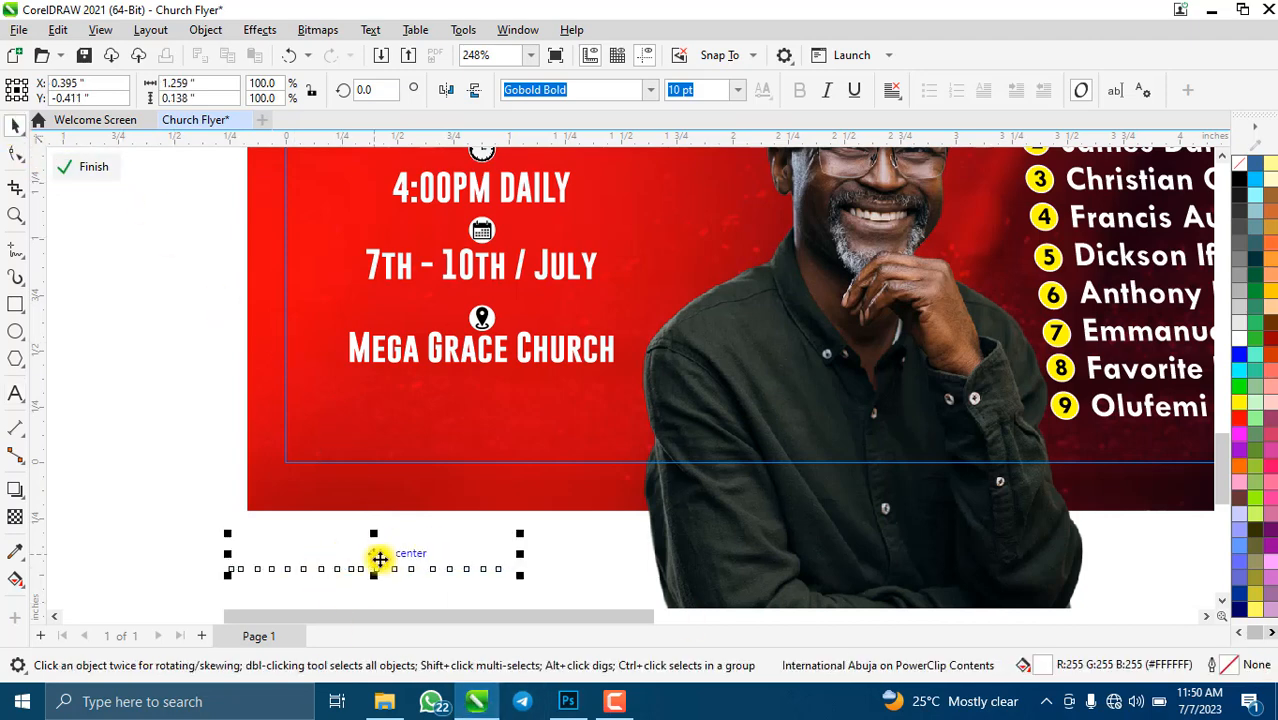
drag(380, 560, 501, 384)
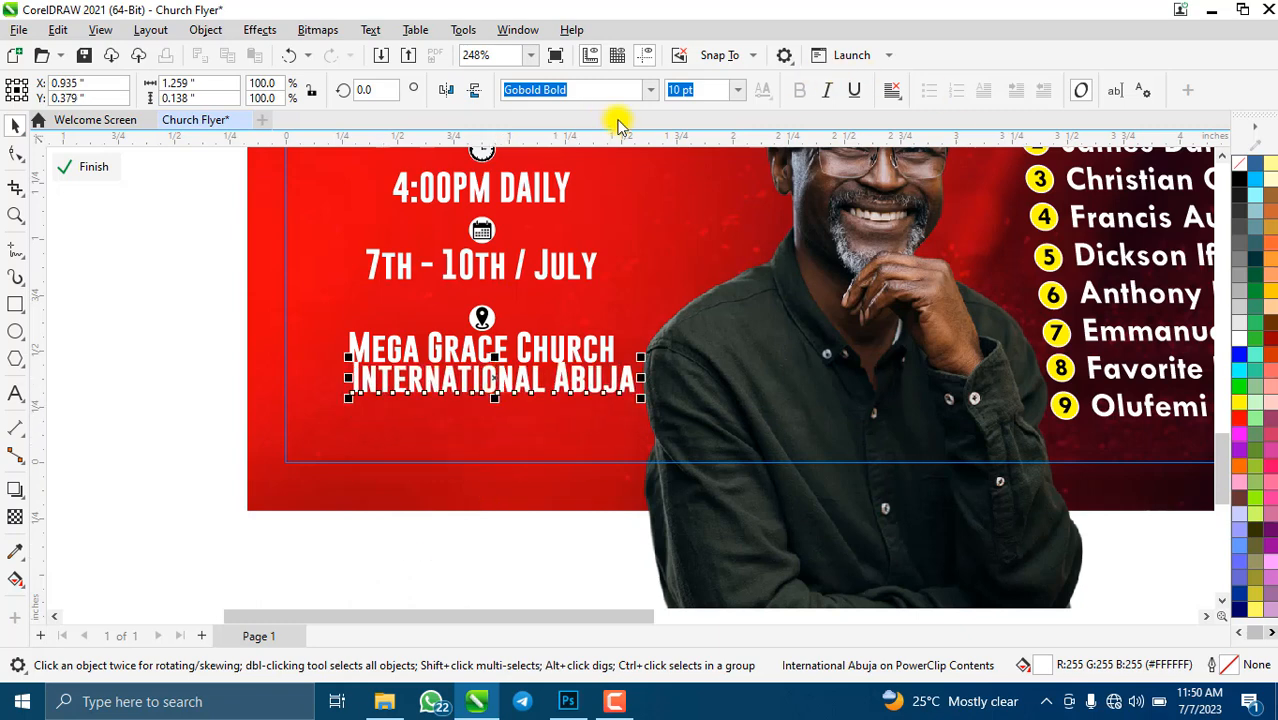
click(650, 89)
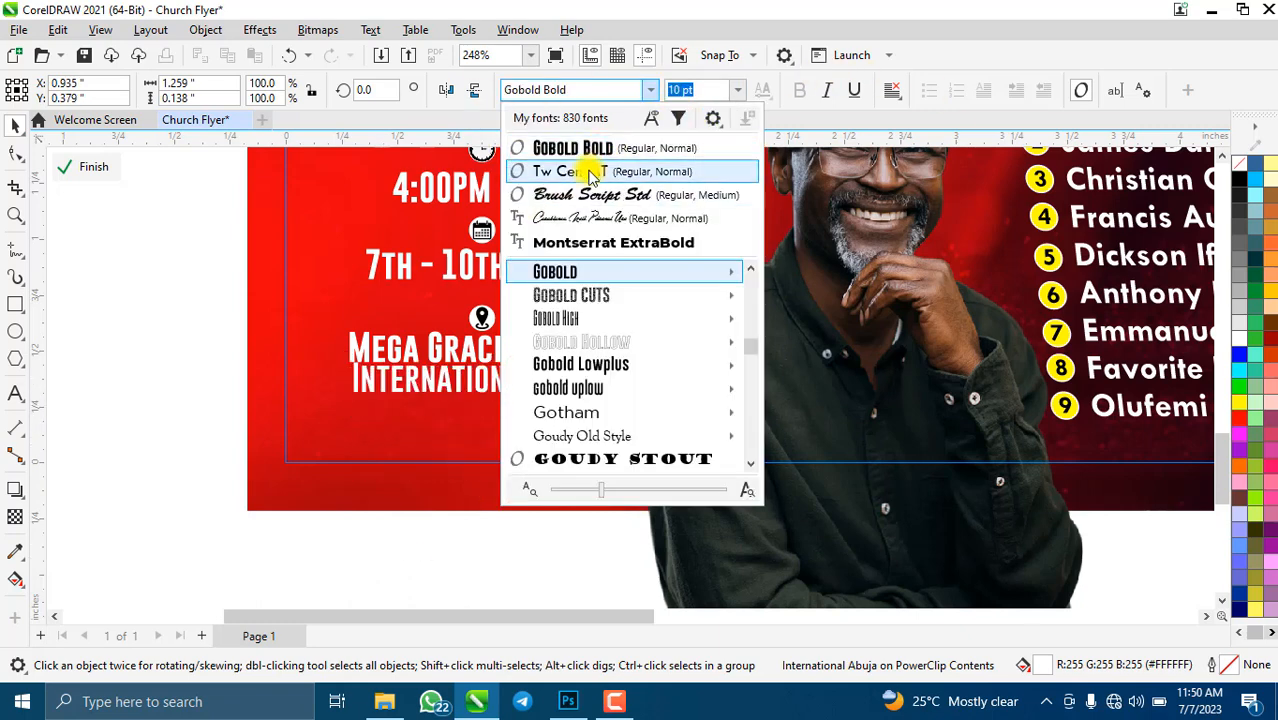
click(590, 172)
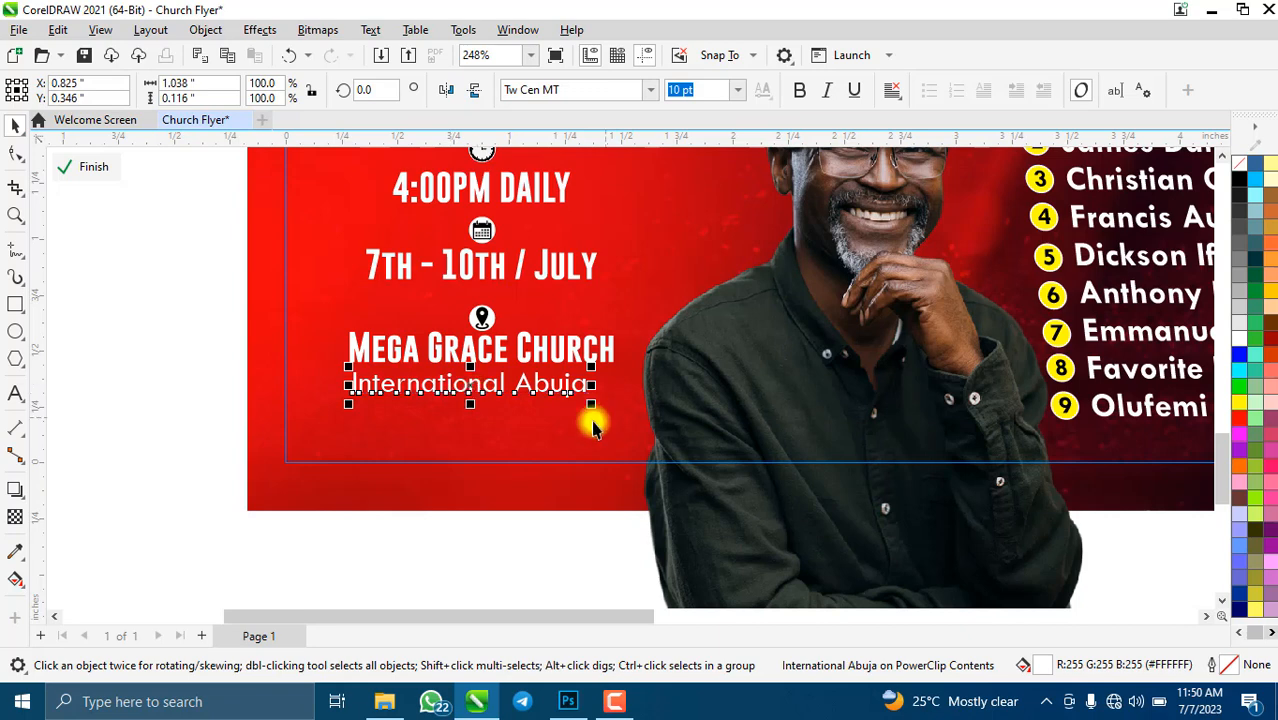
- Shrink International Abuja to about 8.7 pt, centre it under the church name and nudge it up
drag(596, 408, 565, 401)
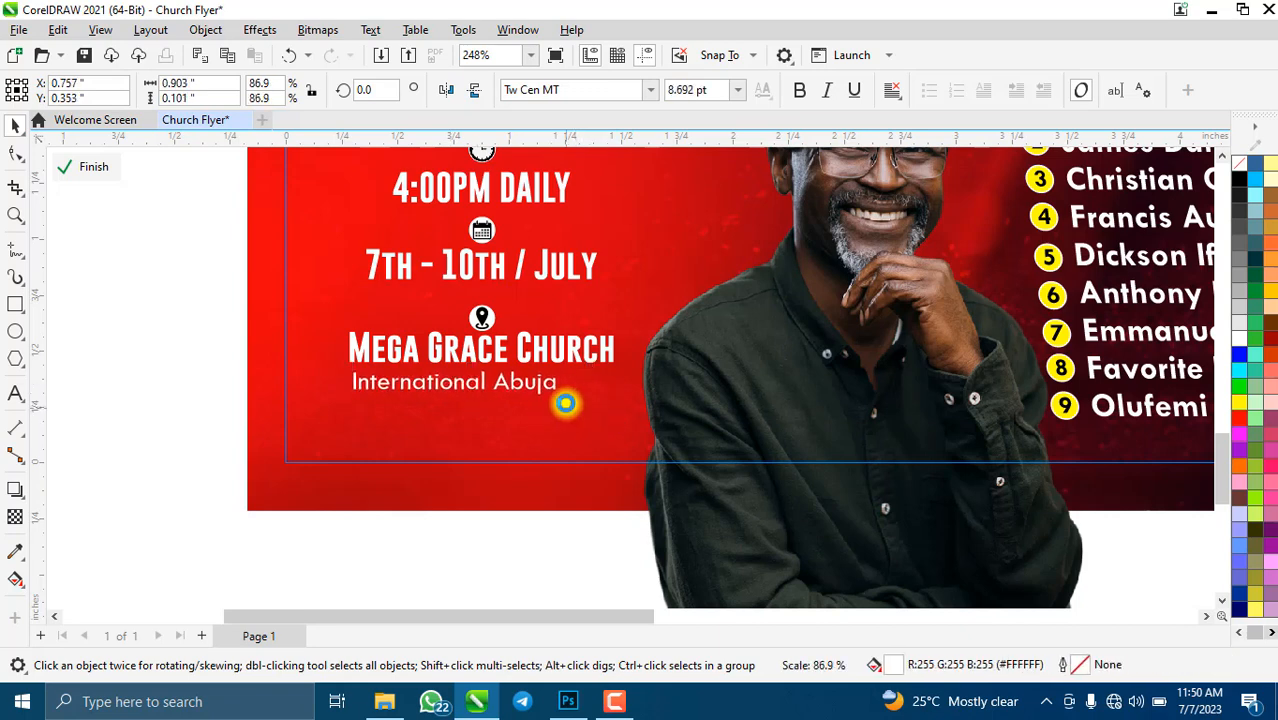
shift+click(497, 350)
key(c)
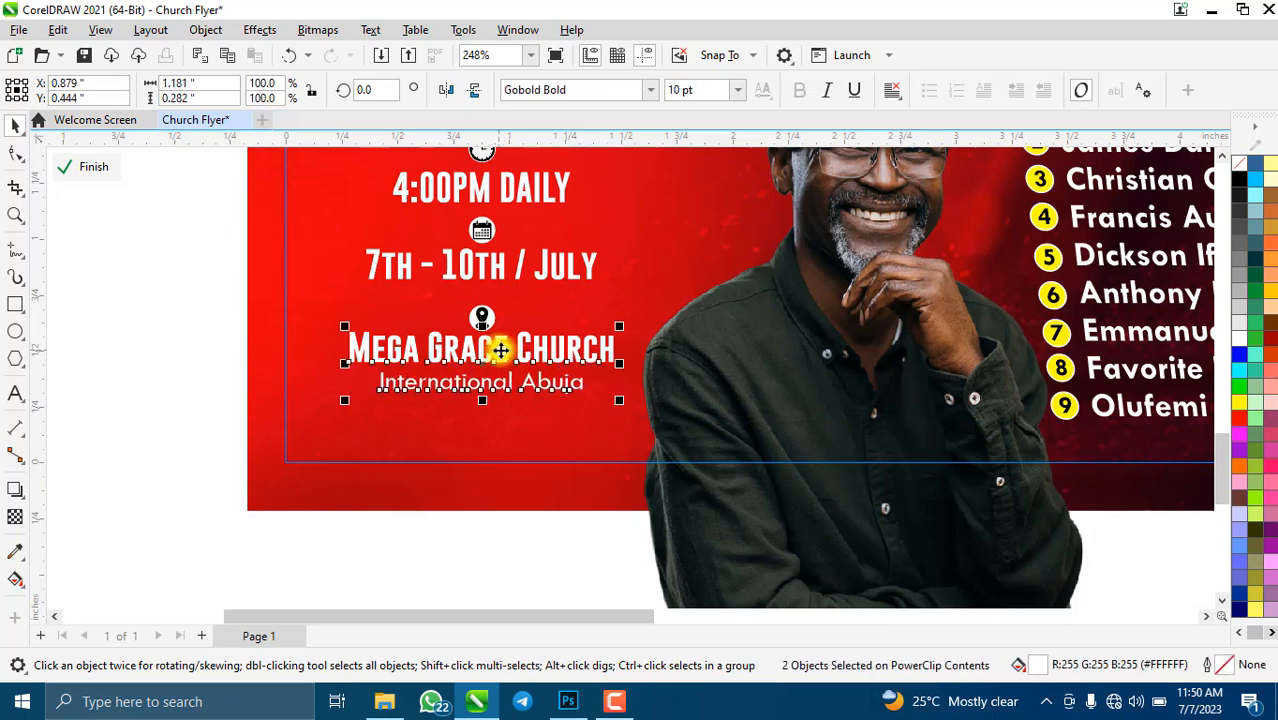
click(497, 395)
click(493, 383)
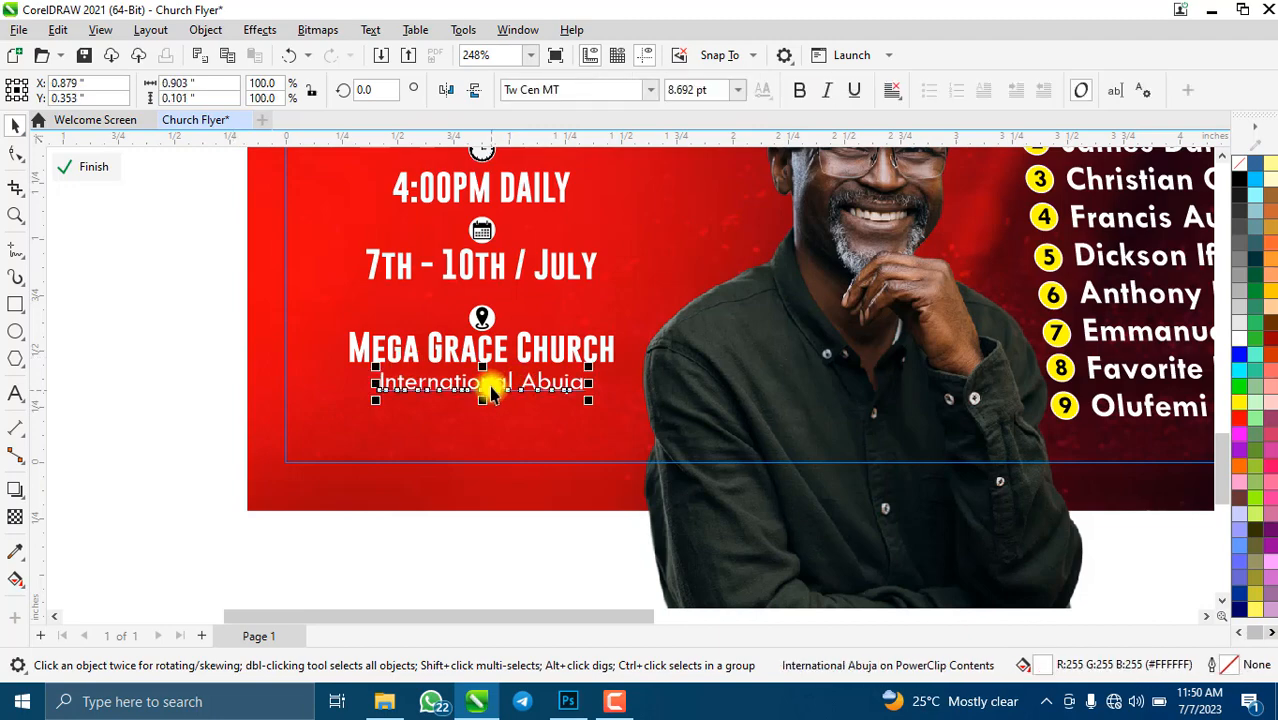
key(Up)
key(Up)
key(Up)
key(Up)
key(Up)
key(Up)
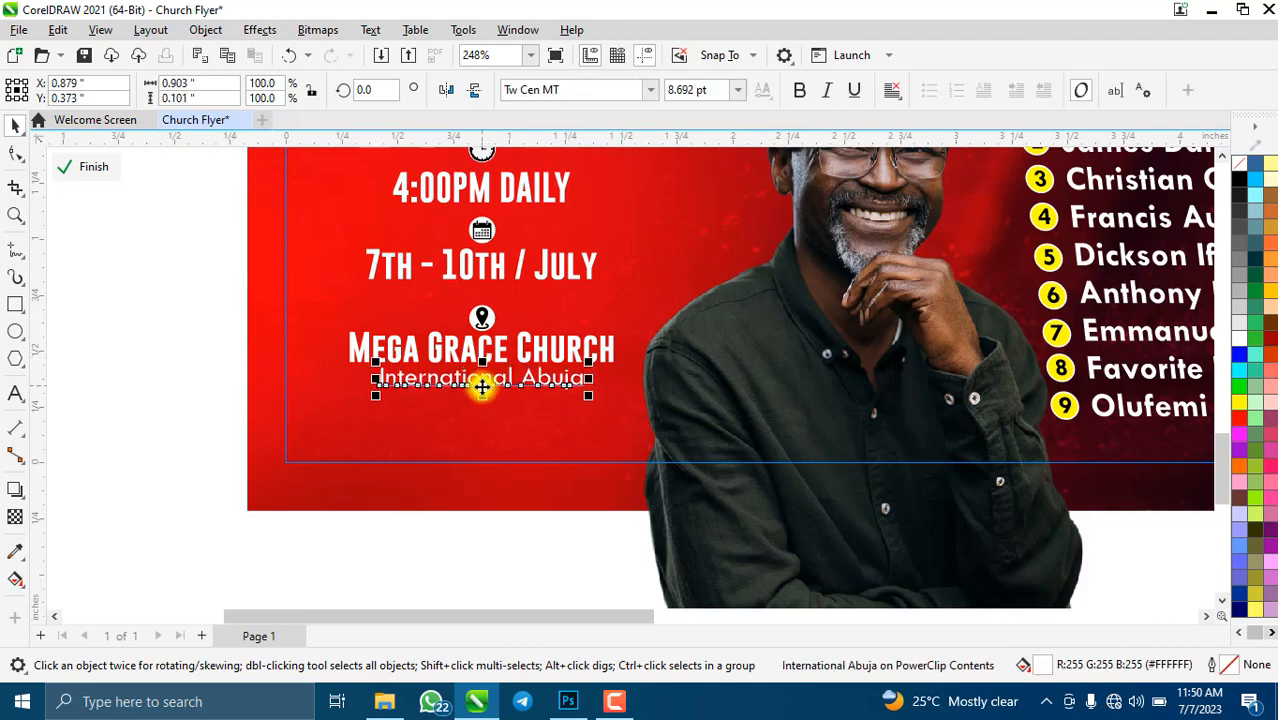
scroll(490, 335, down, 3)
scroll(490, 332, down, 3)
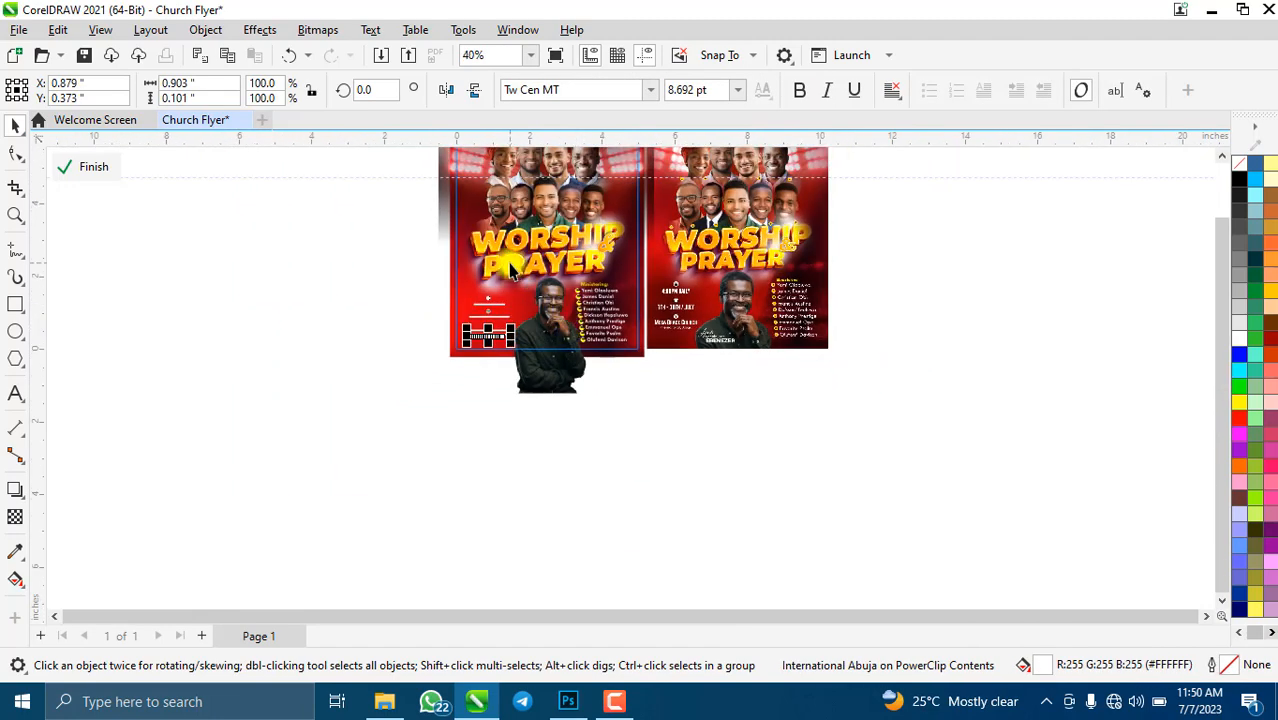
scroll(508, 265, up, 1)
key(F4)
click(72, 167)
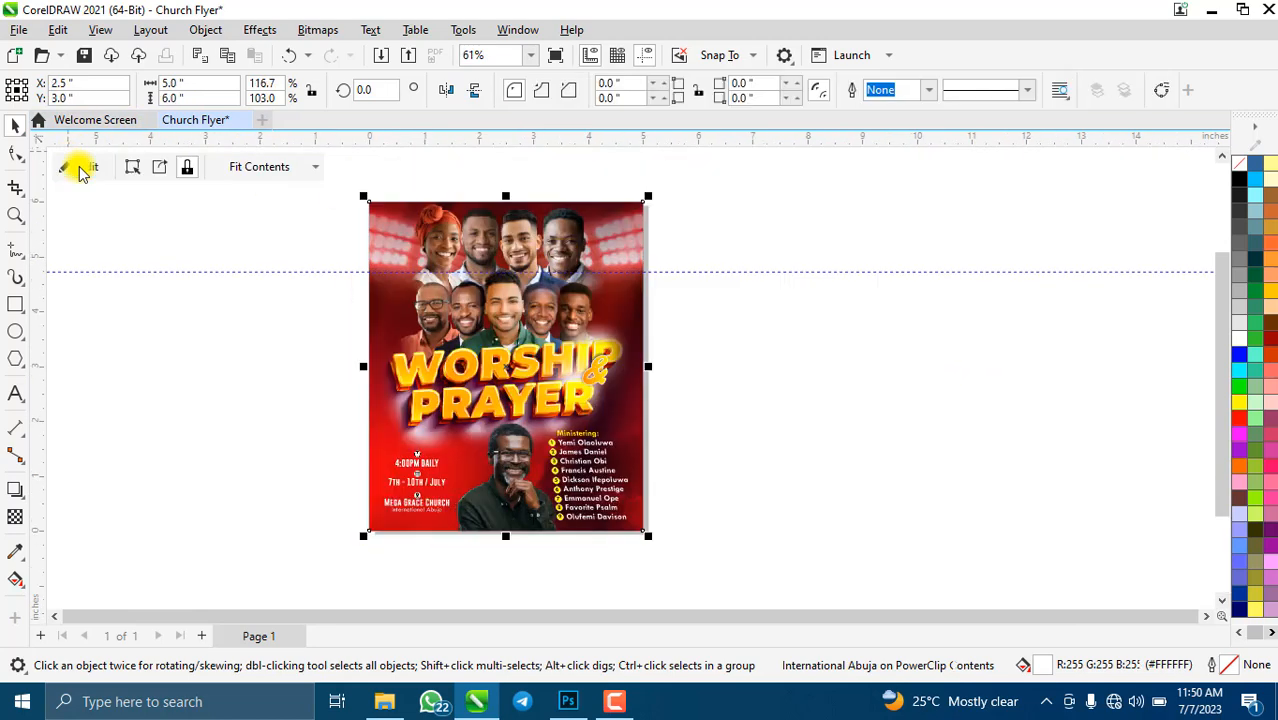
key(shift+F2)
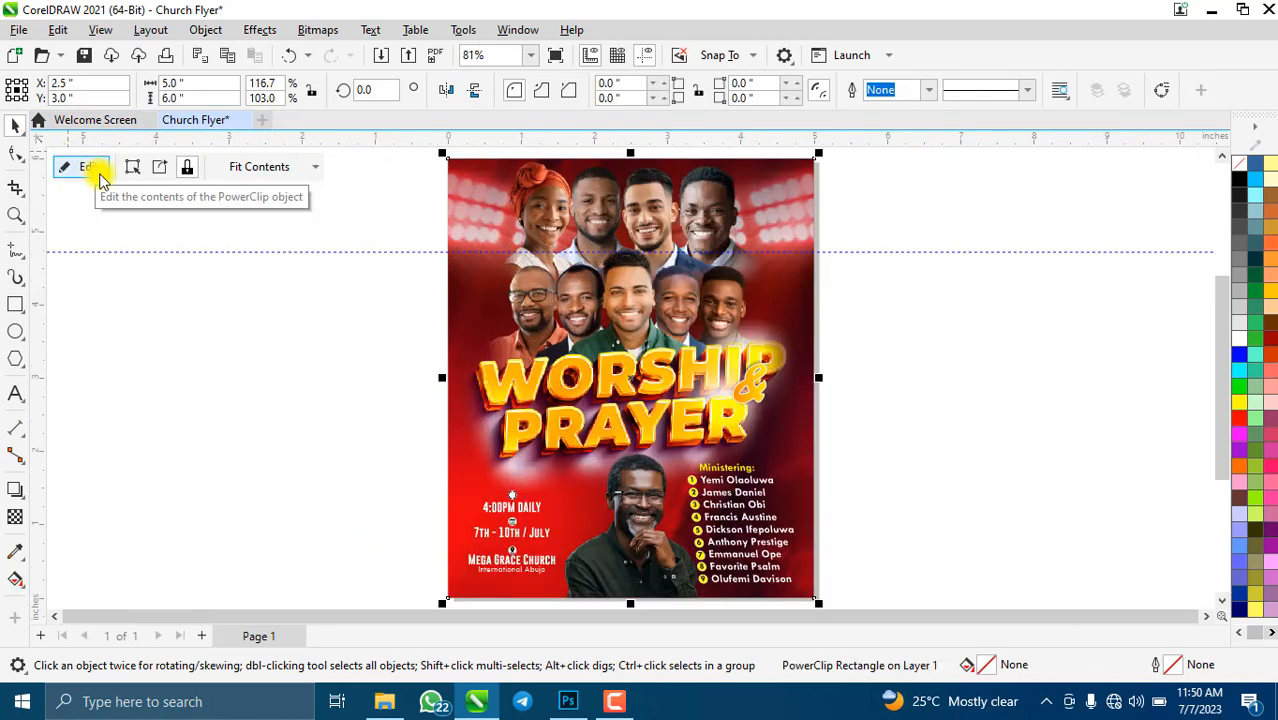
click(94, 172)
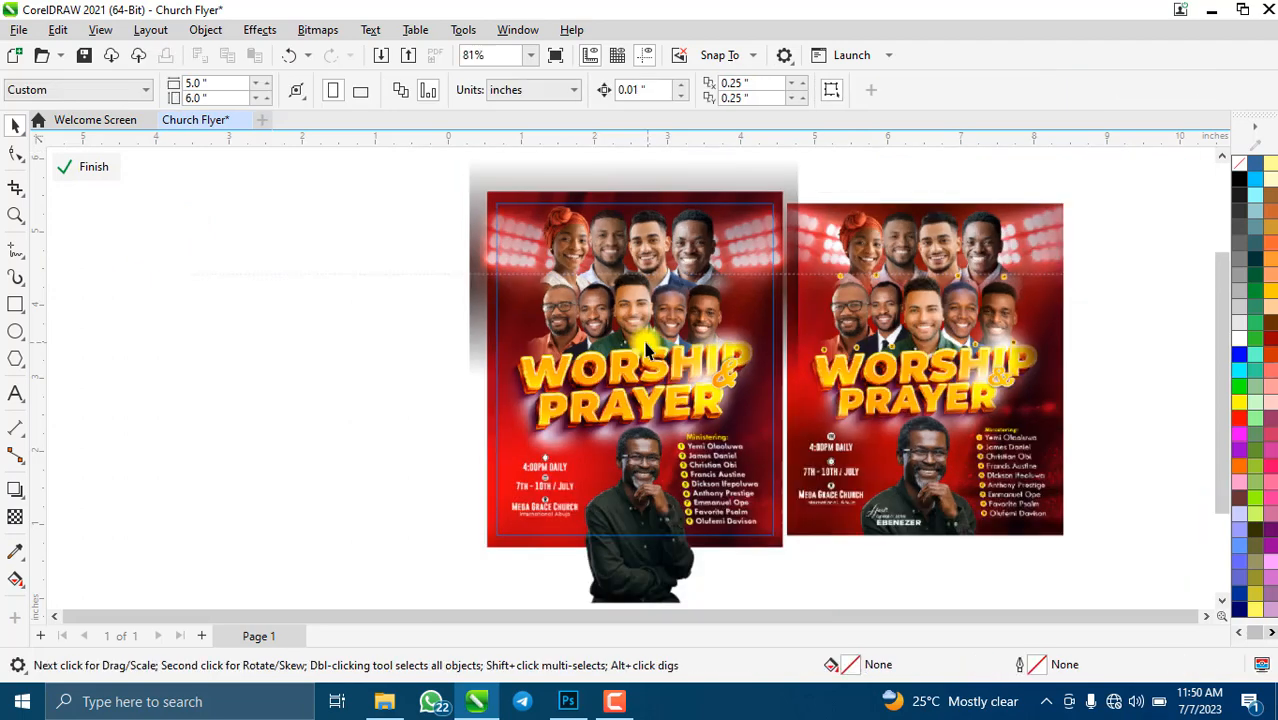
scroll(617, 445, down, 2)
key(F4)
scroll(616, 514, down, 1)
scroll(614, 513, up, 2)
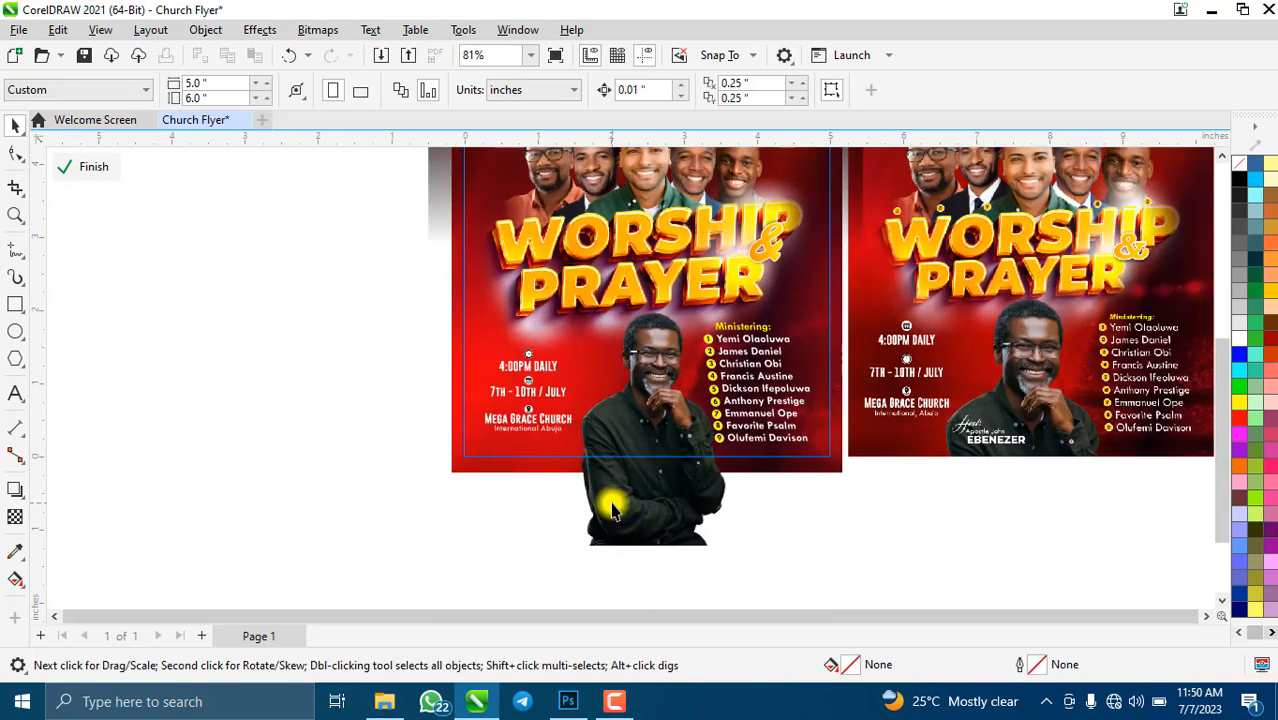
scroll(965, 405, up, 4)
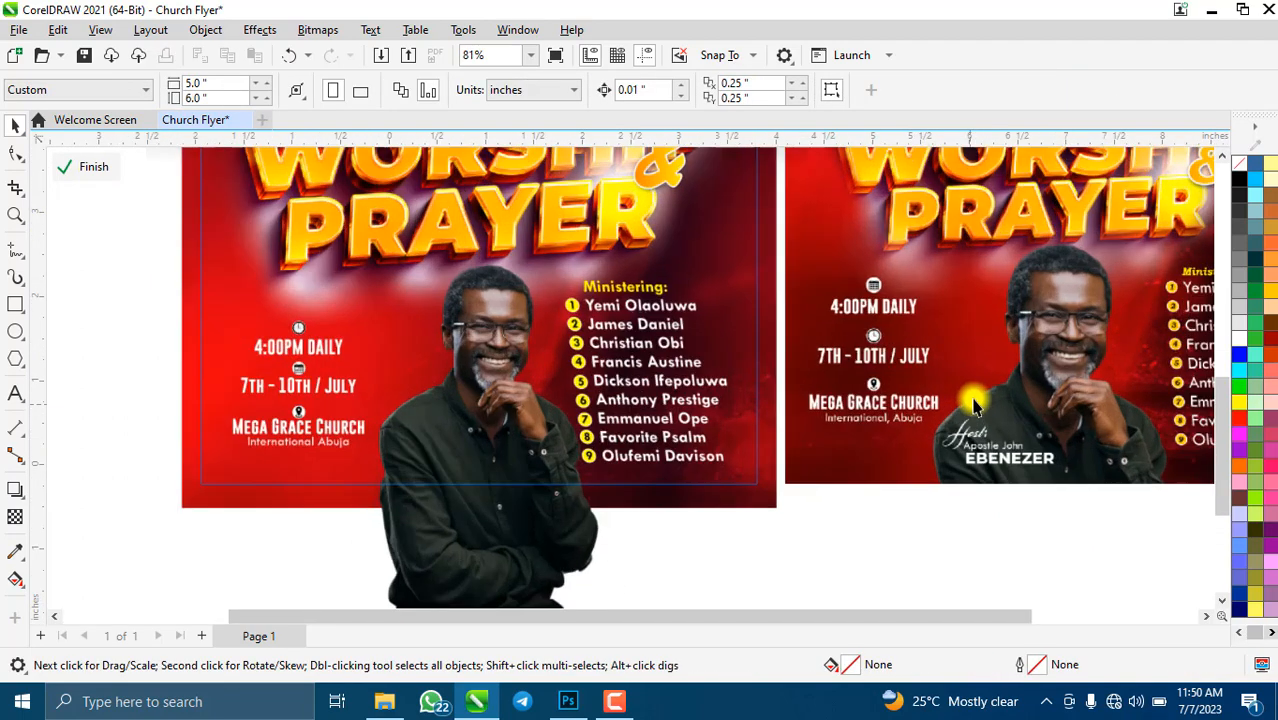
scroll(748, 250, down, 3)
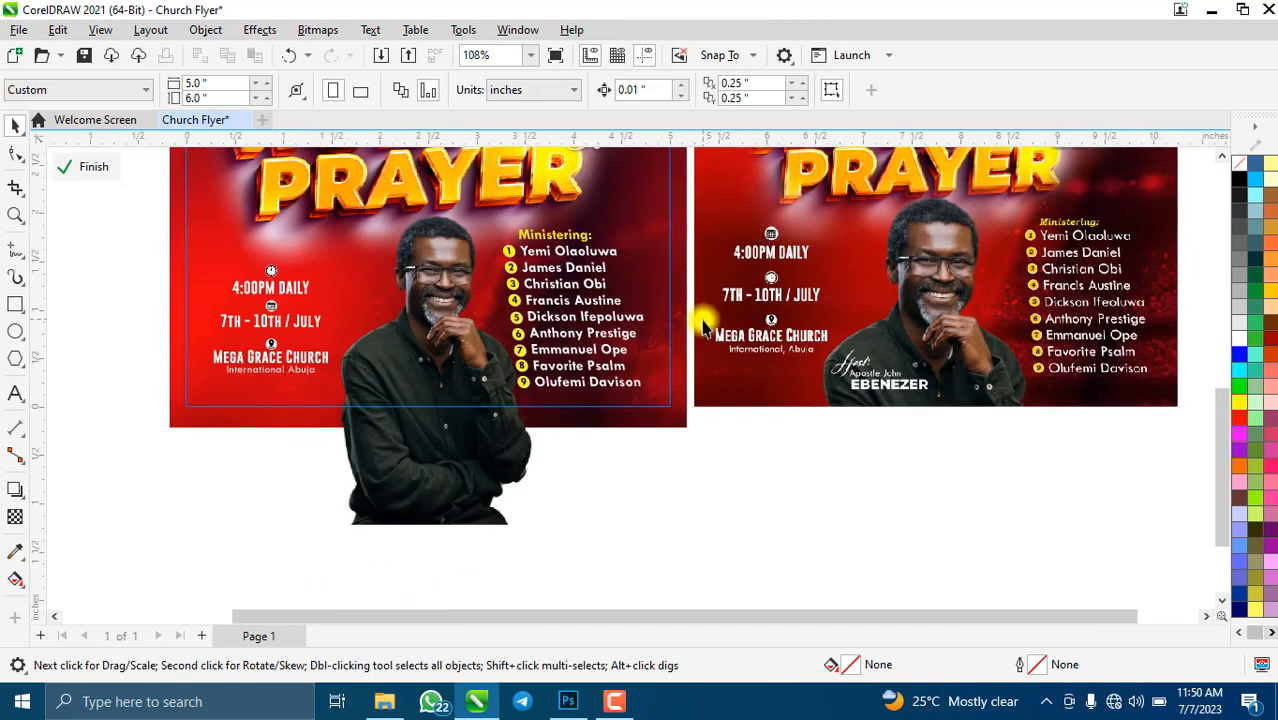
scroll(340, 305, down, 1)
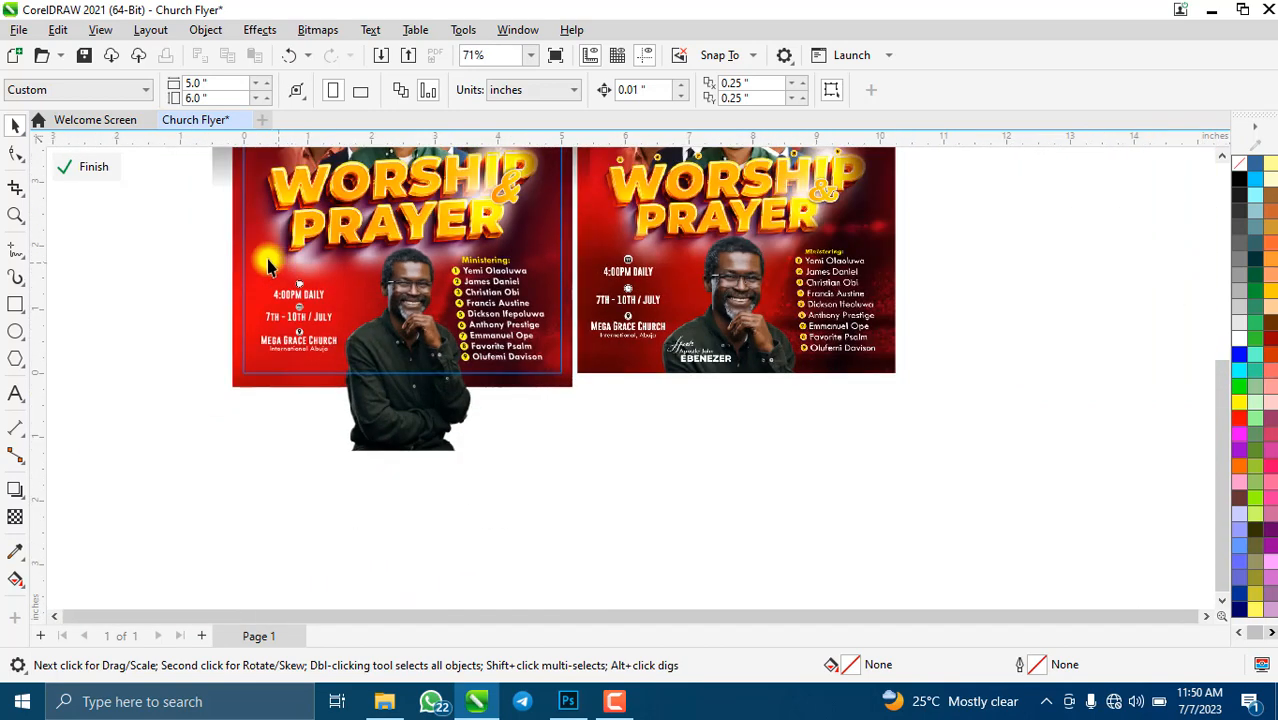
scroll(310, 320, up, 2)
scroll(458, 350, down, 1)
scroll(458, 350, down, 1)
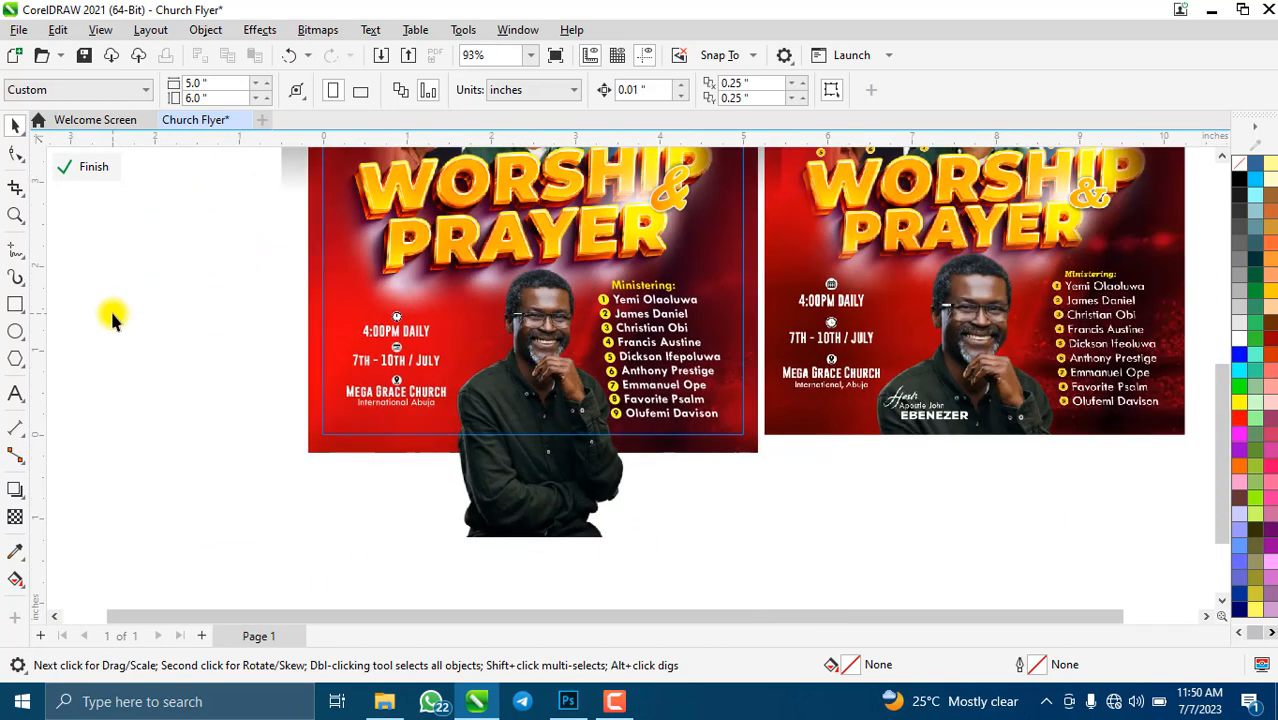
click(15, 303)
- Draw a rectangle over the event details at the flyer's left side and fill it black
drag(188, 277, 465, 450)
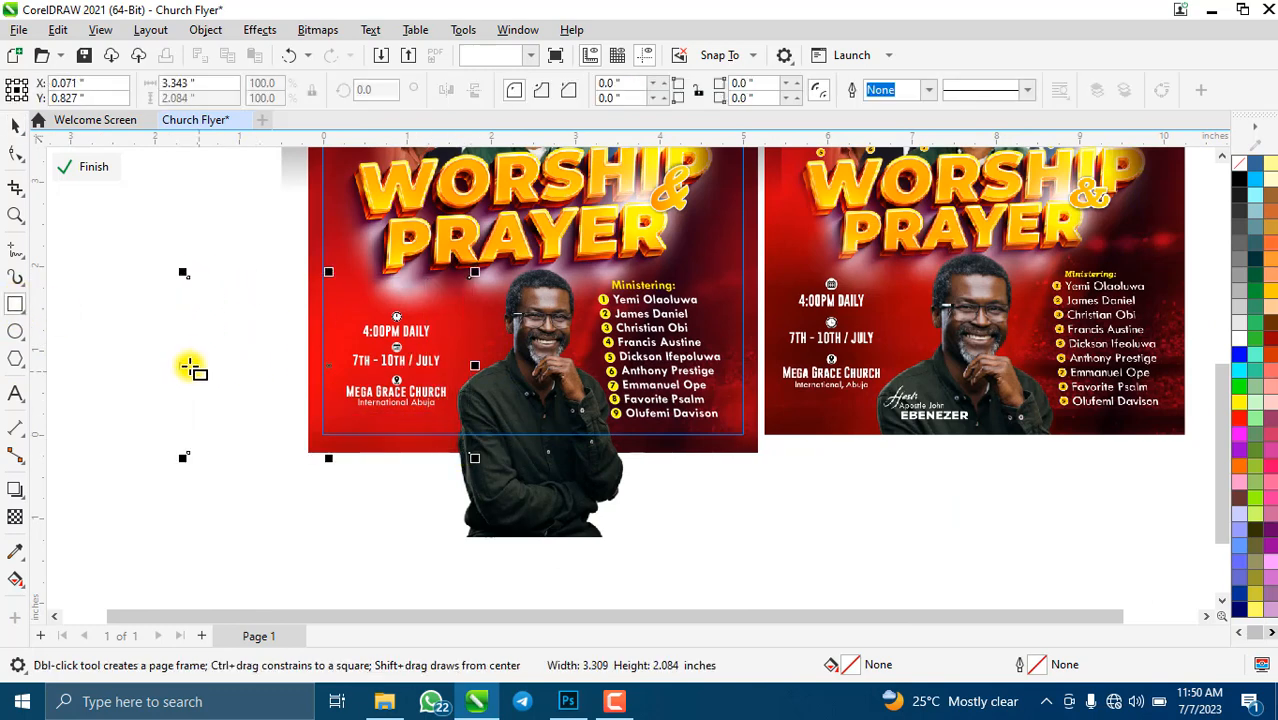
drag(220, 370, 268, 368)
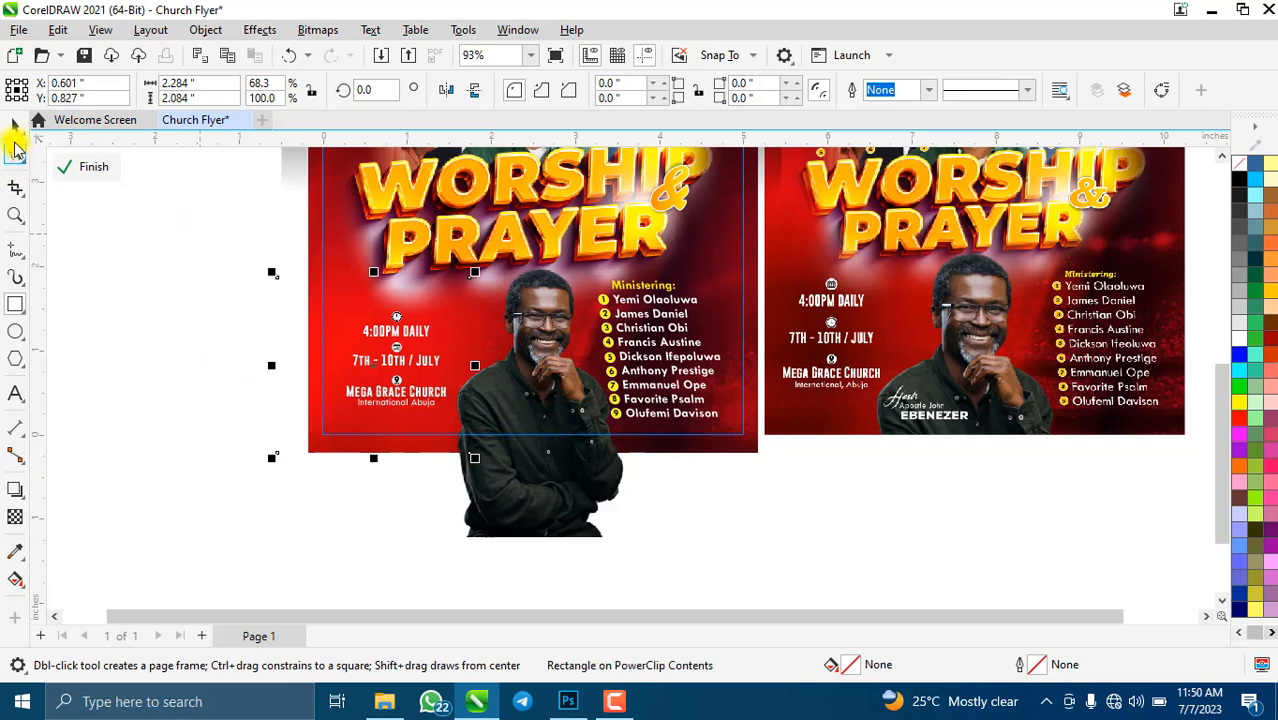
click(12, 126)
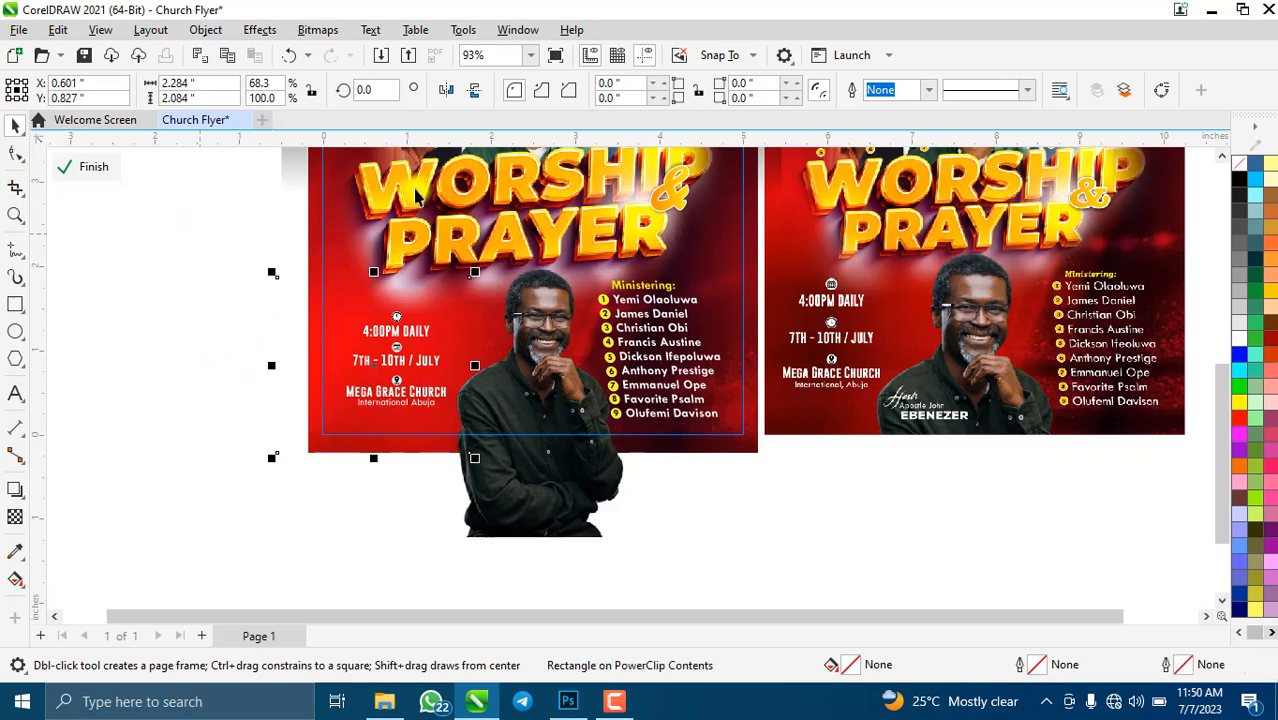
click(1240, 178)
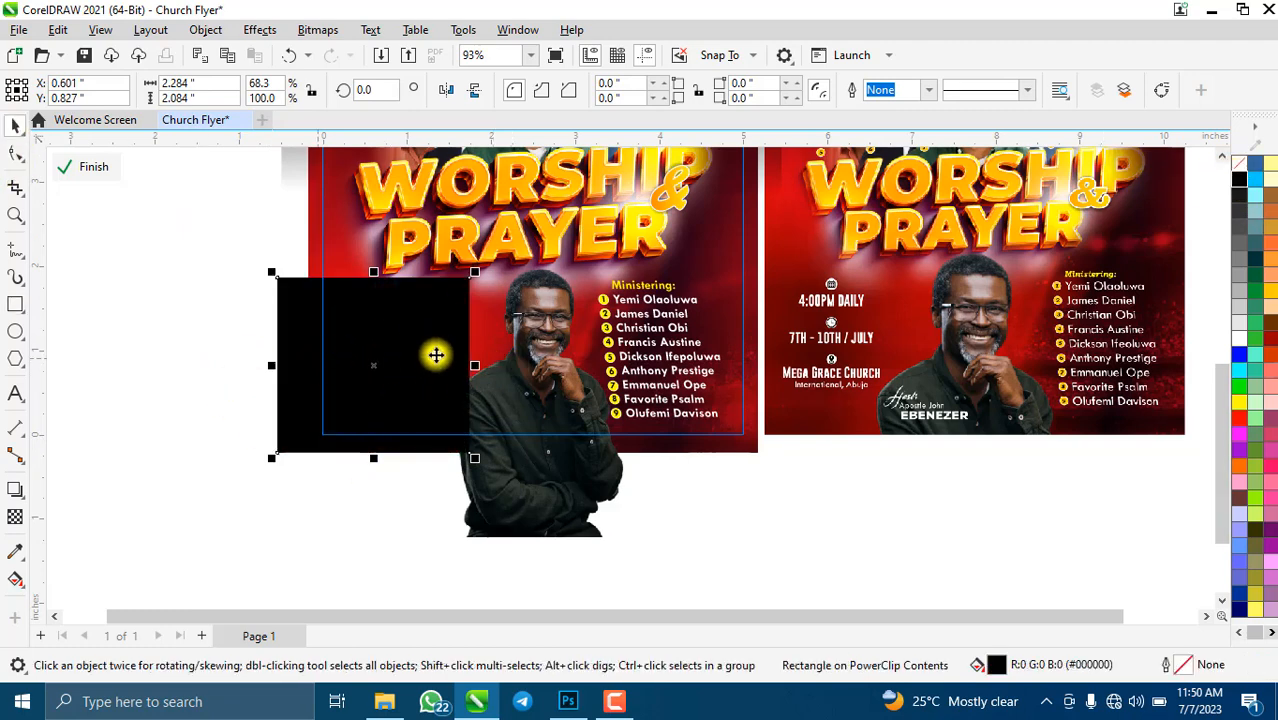
- Fade the black rectangle with fountain transparencies across its side and bottom edge, converting to bitmap after each
click(15, 518)
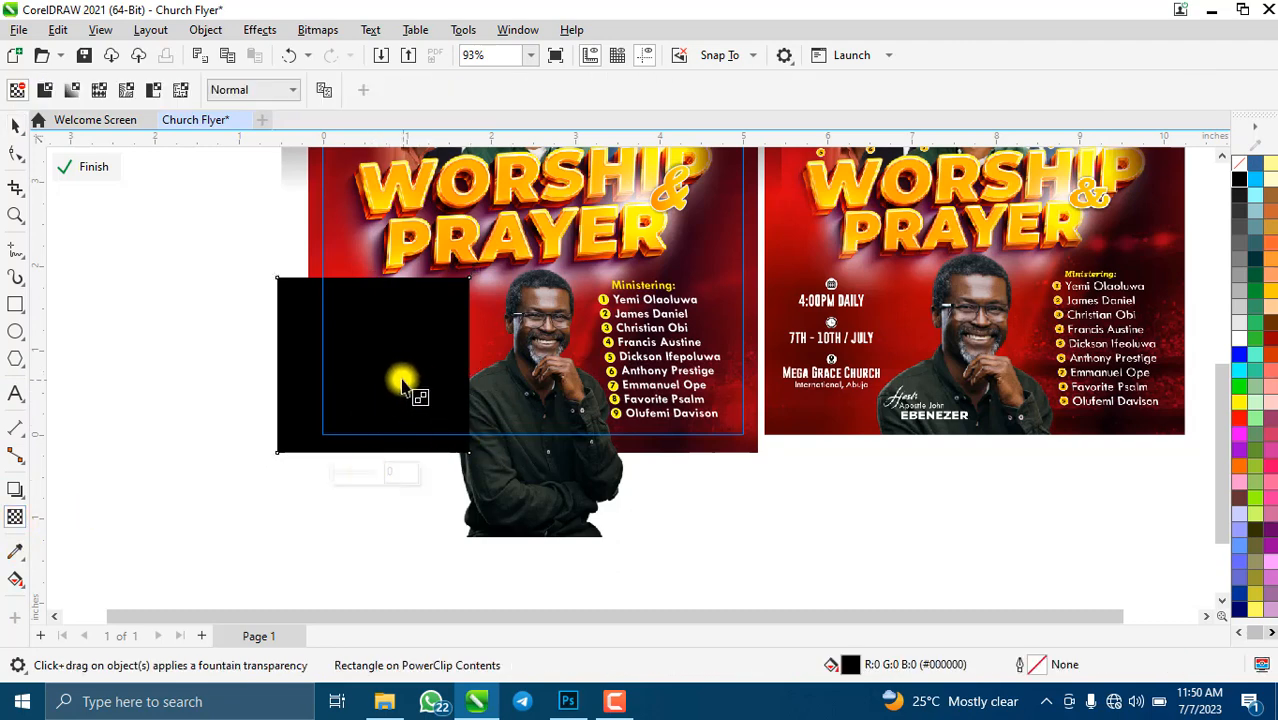
drag(398, 373, 455, 373)
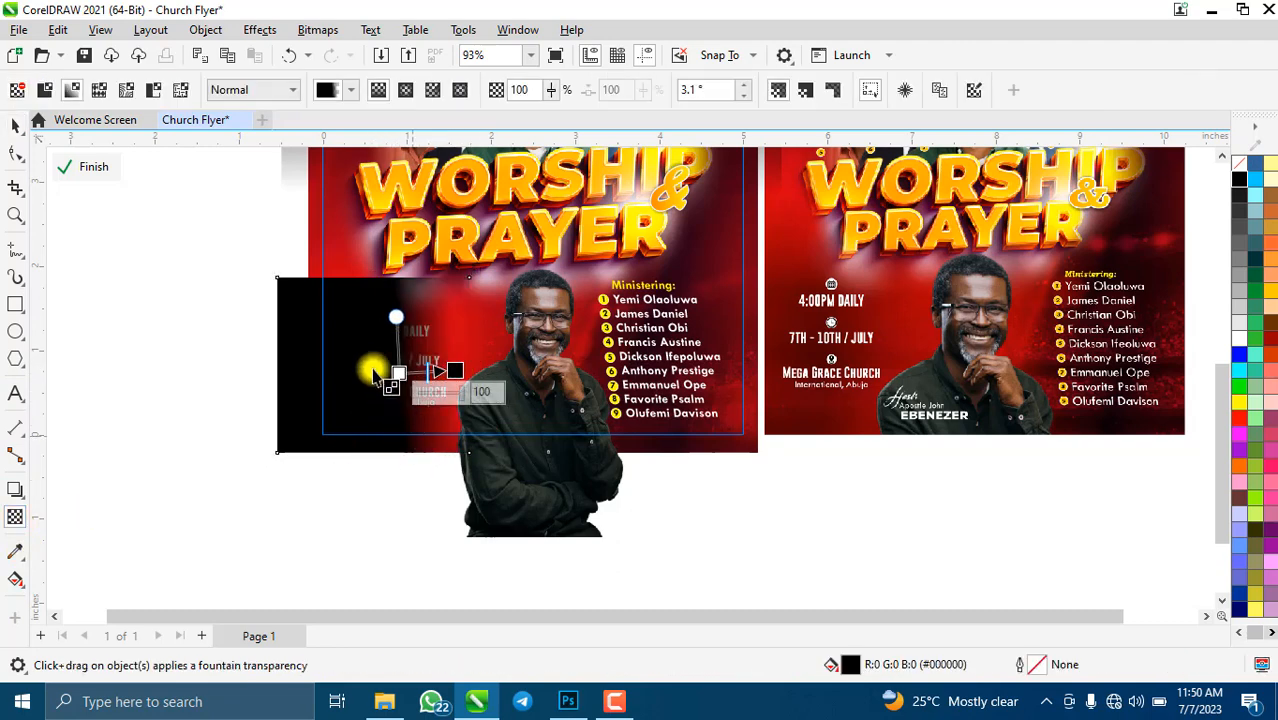
click(328, 30)
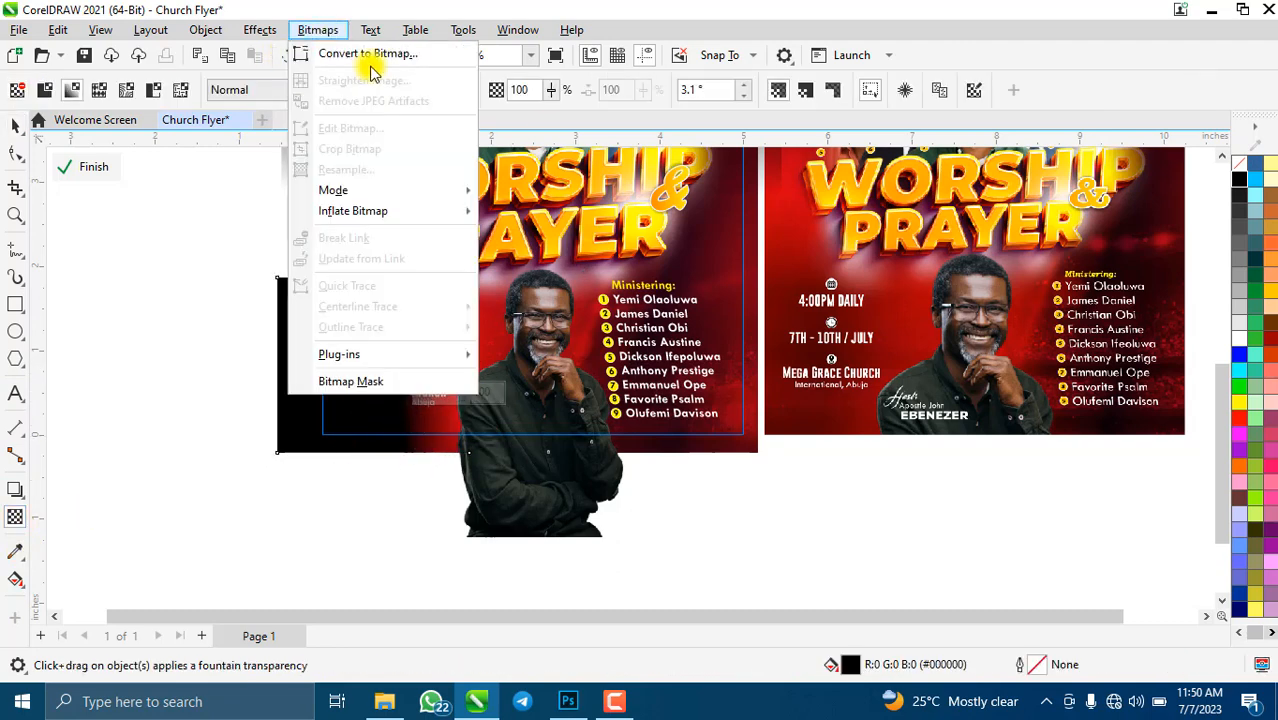
click(368, 54)
click(664, 453)
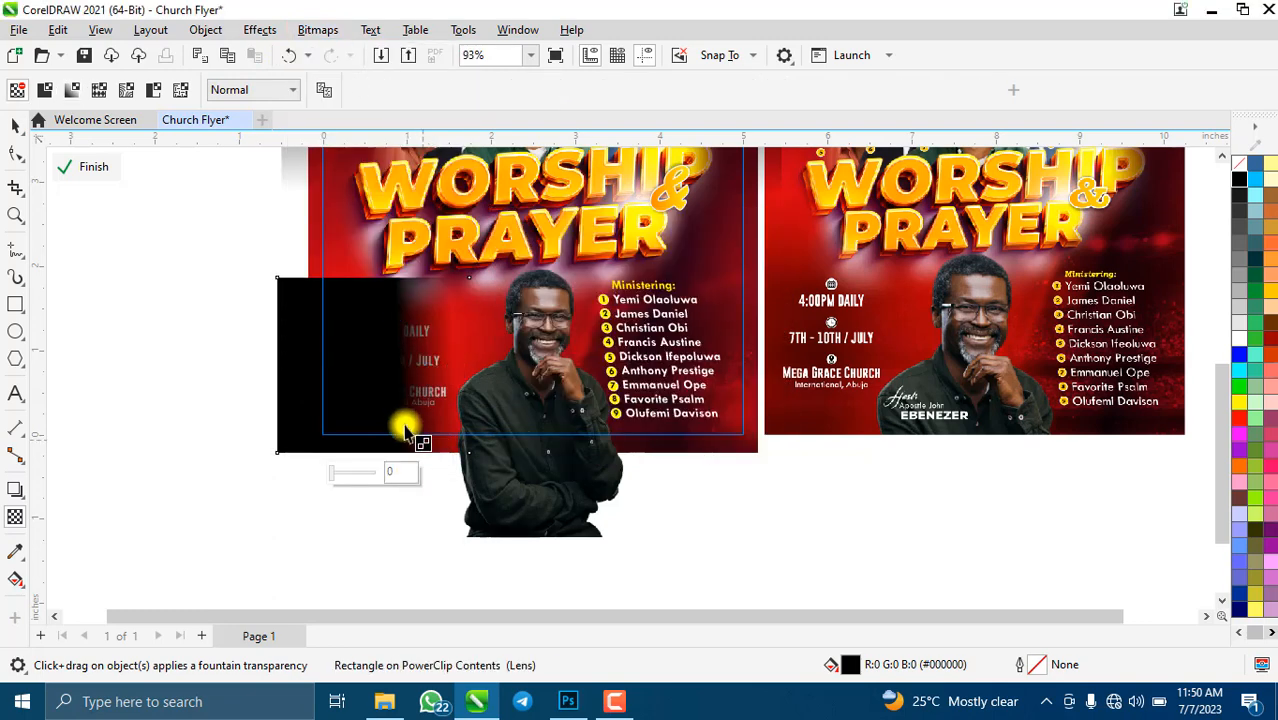
drag(398, 408, 394, 434)
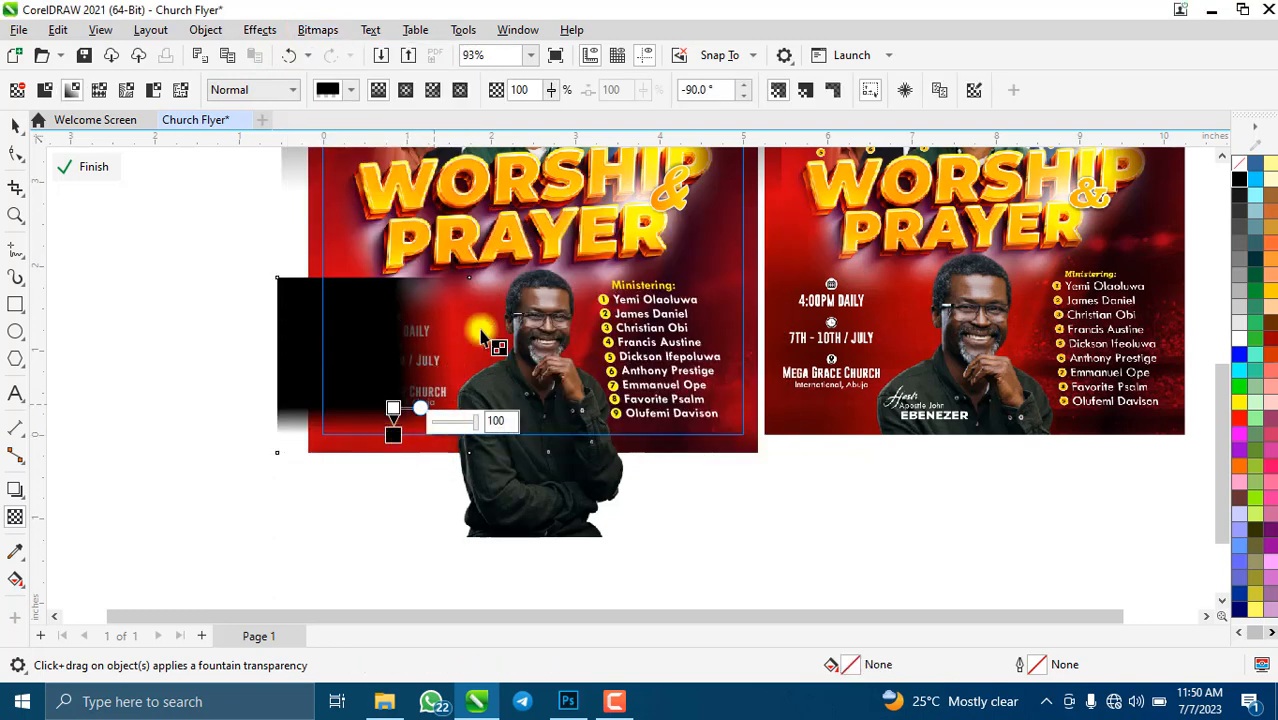
click(328, 30)
click(362, 52)
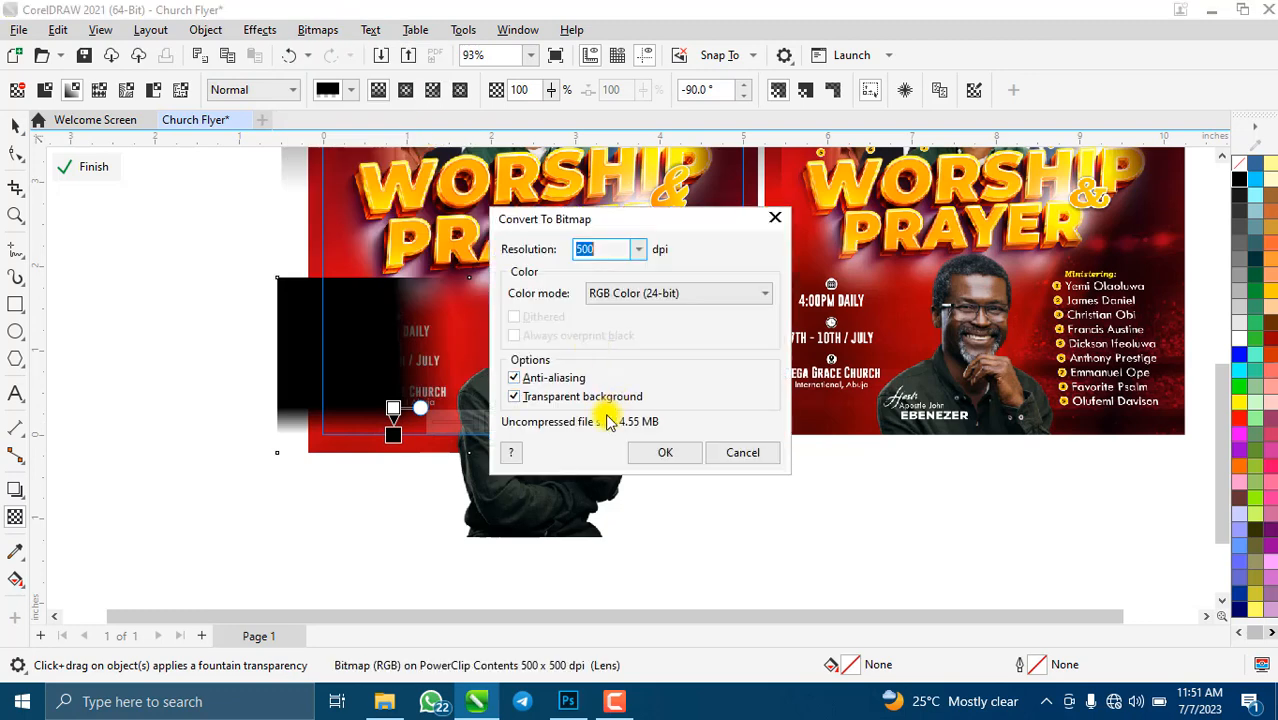
click(664, 453)
- Fade the patch's top and left edges, flattening it into a bitmap after each fade
drag(393, 434, 384, 300)
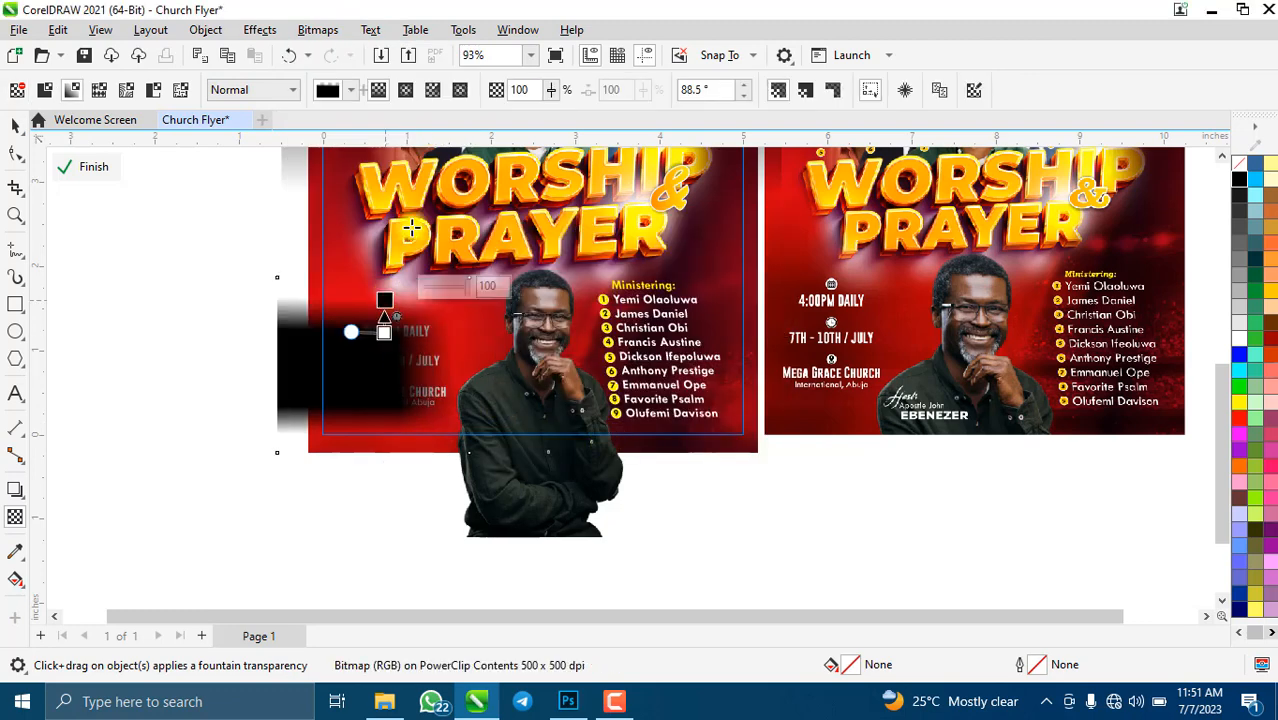
click(320, 32)
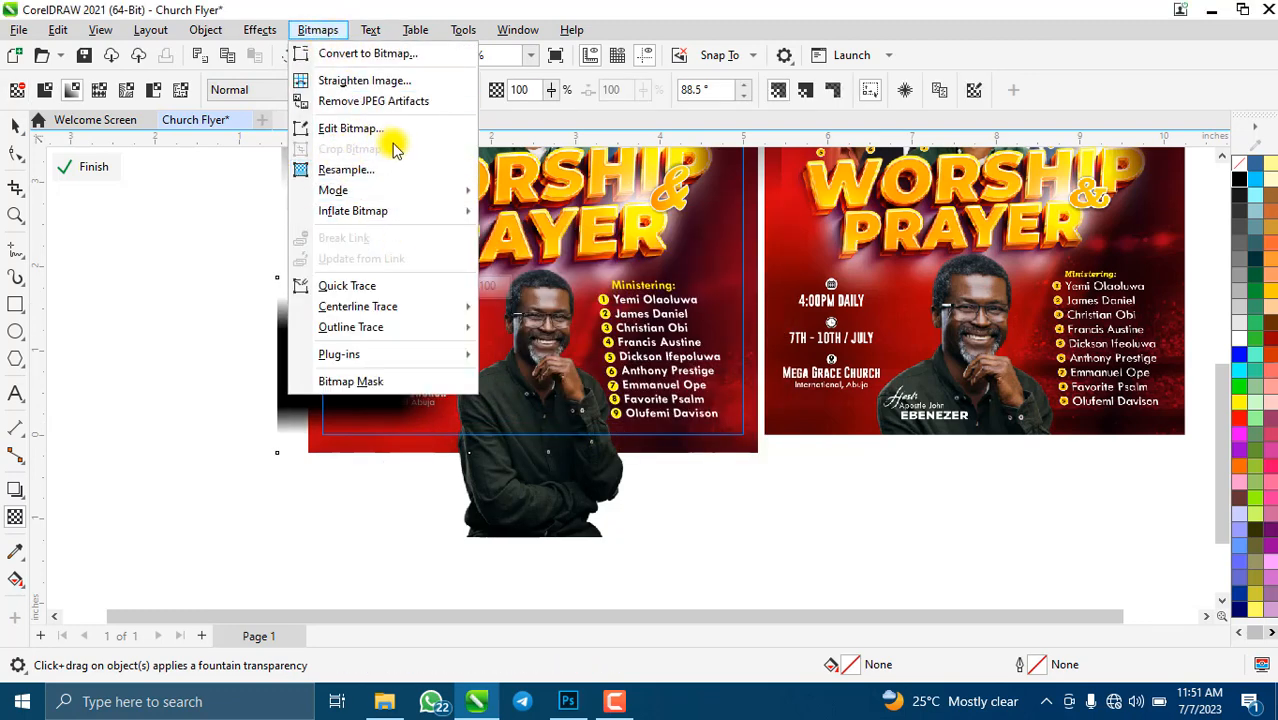
click(451, 51)
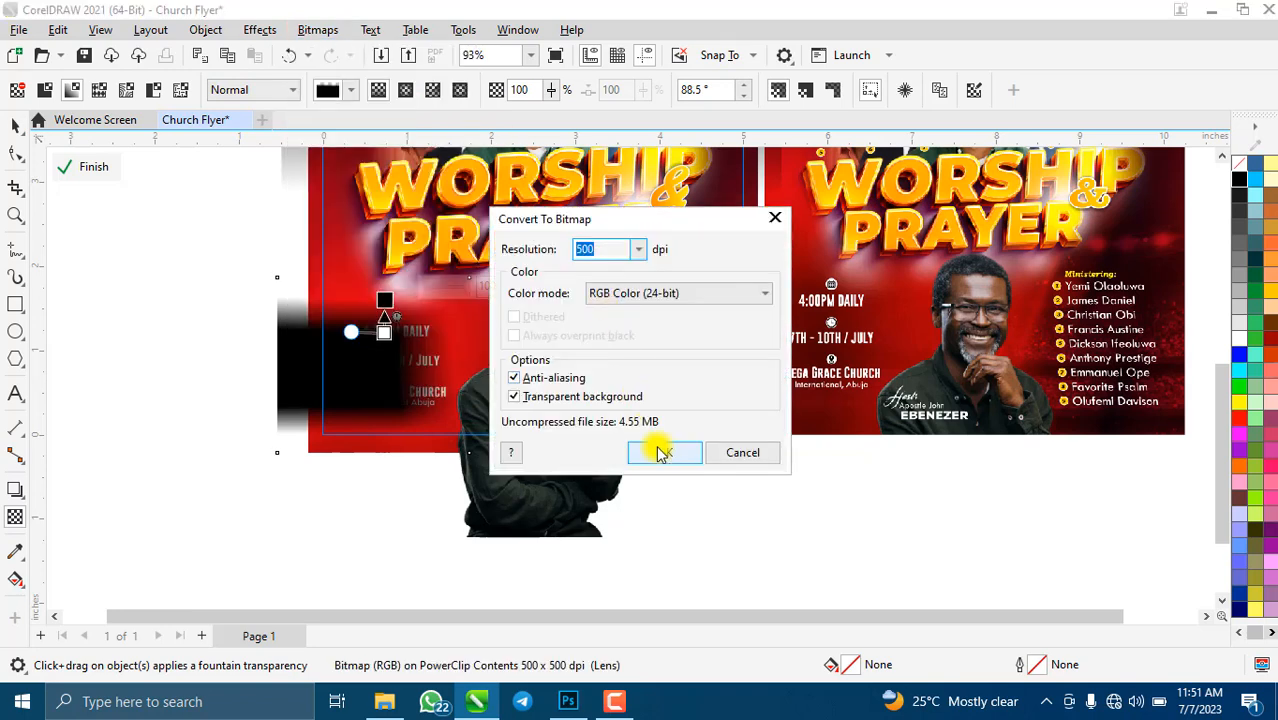
click(661, 453)
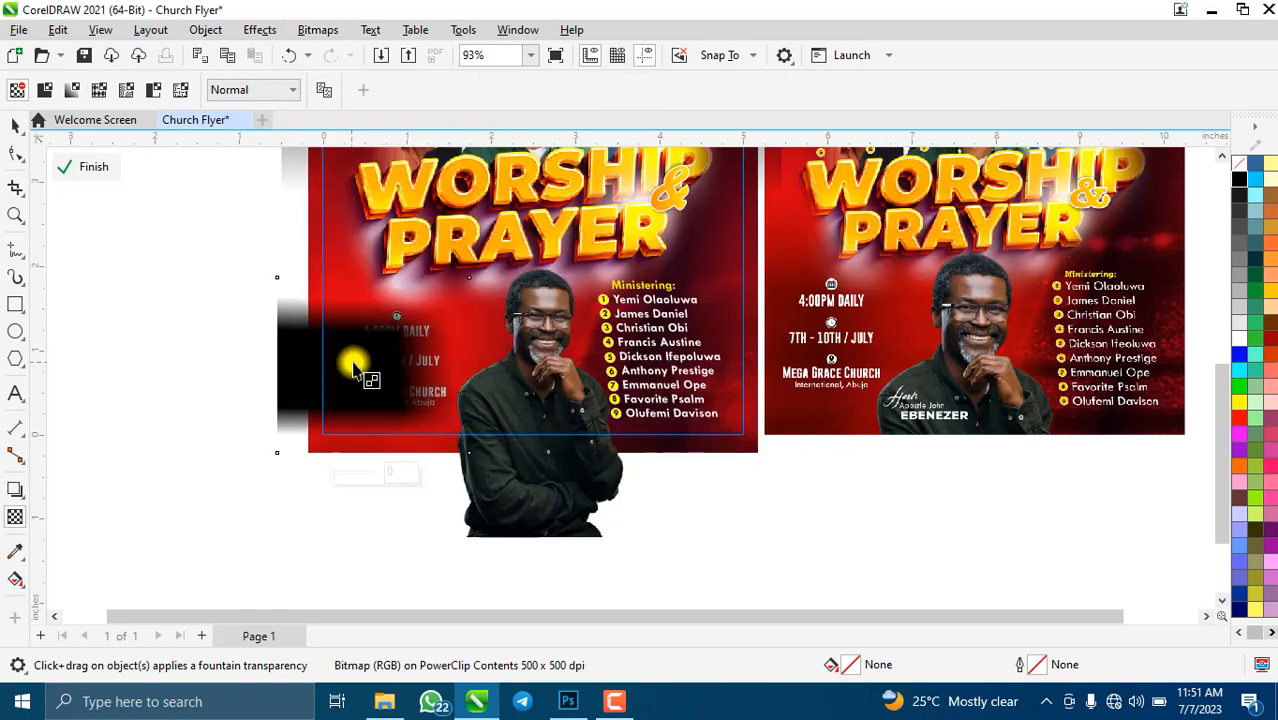
drag(353, 370, 296, 361)
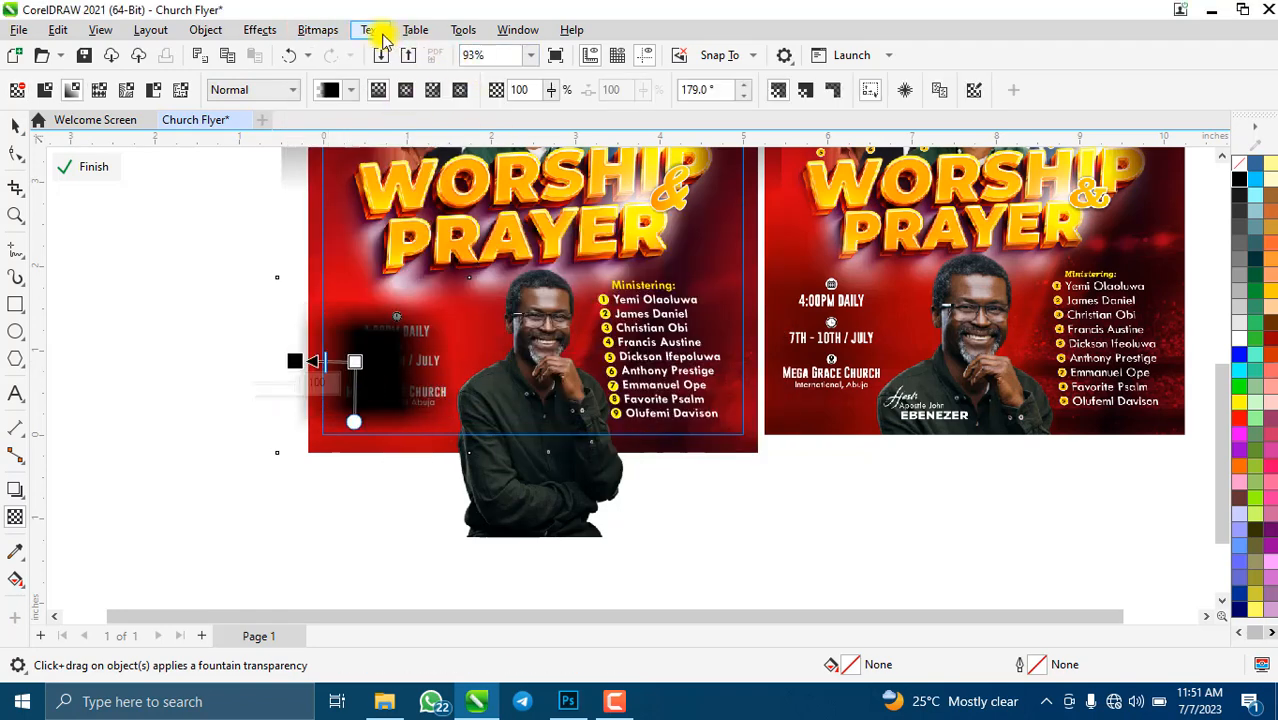
click(318, 29)
click(337, 51)
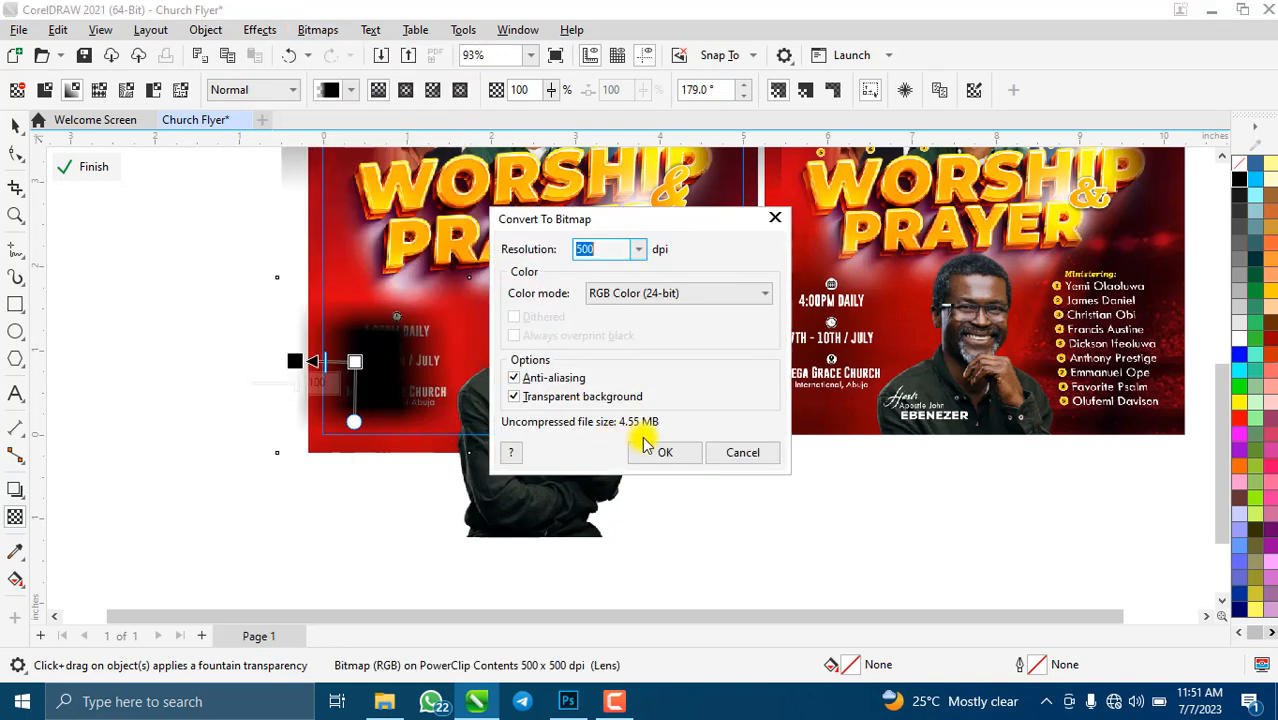
click(662, 452)
click(15, 124)
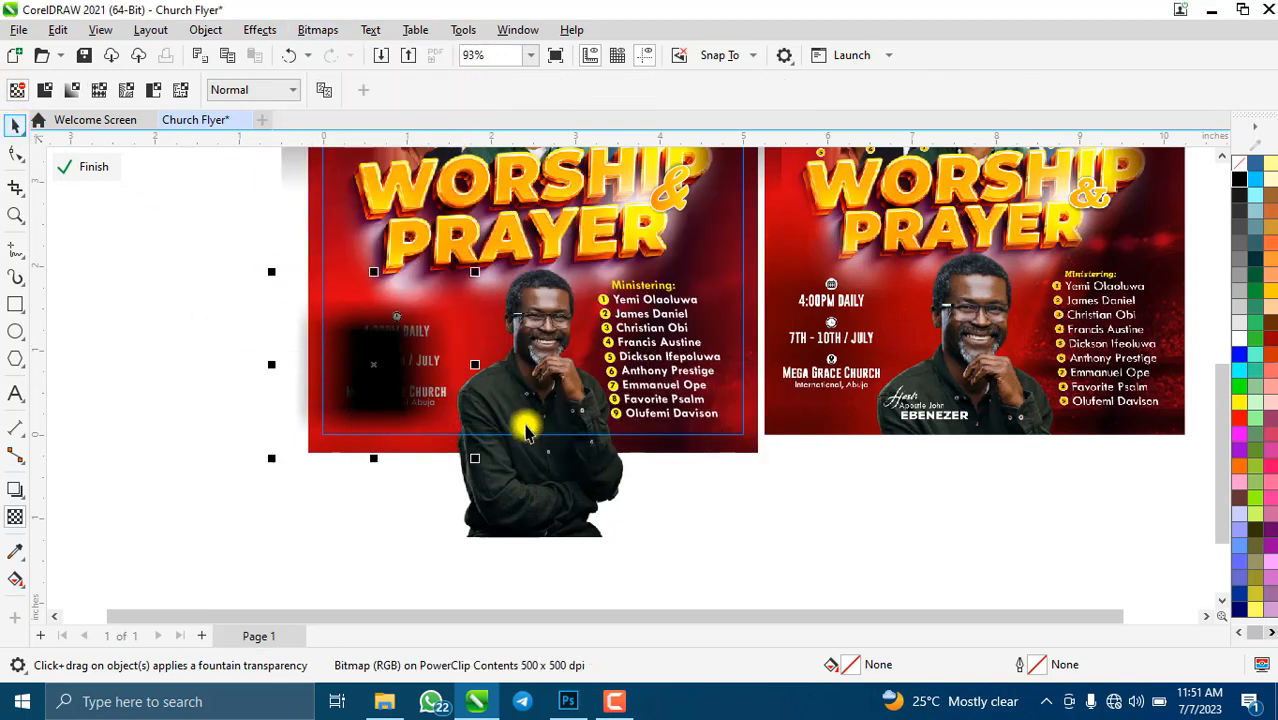
- Enlarge the dark patch to about 142.7% behind the event details and make it uniformly semi-transparent
drag(478, 458, 533, 511)
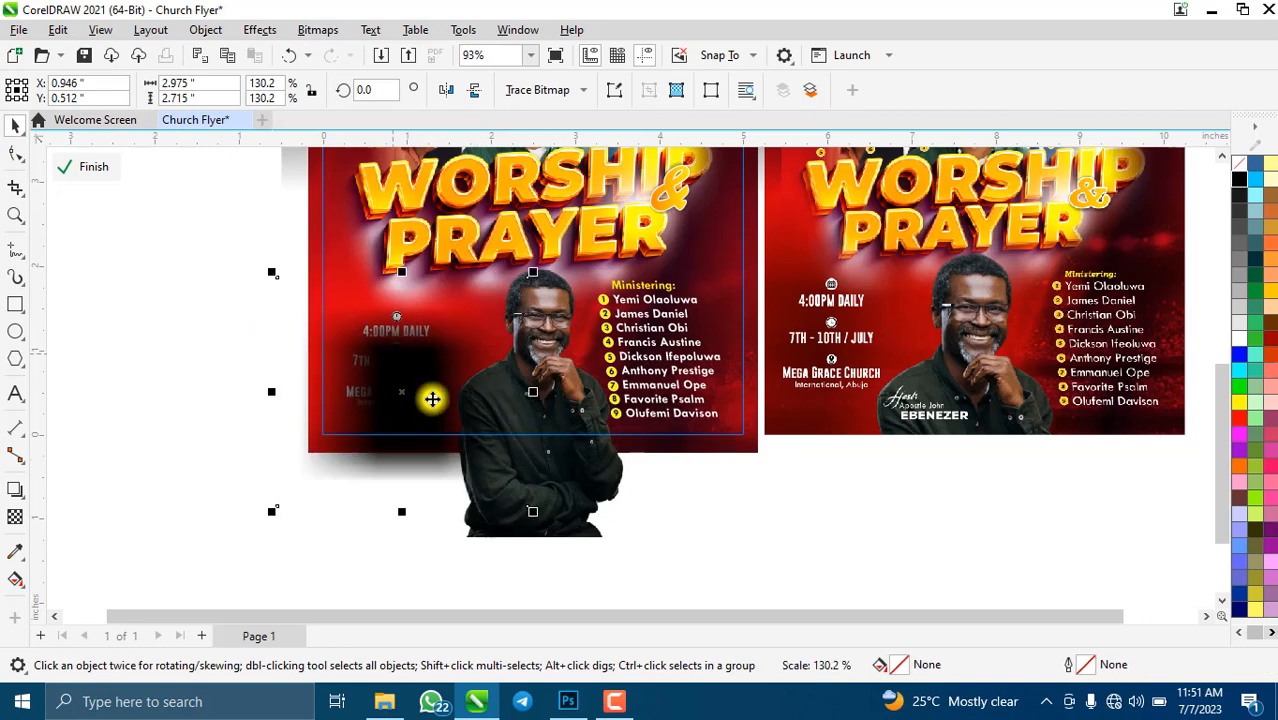
drag(432, 399, 406, 370)
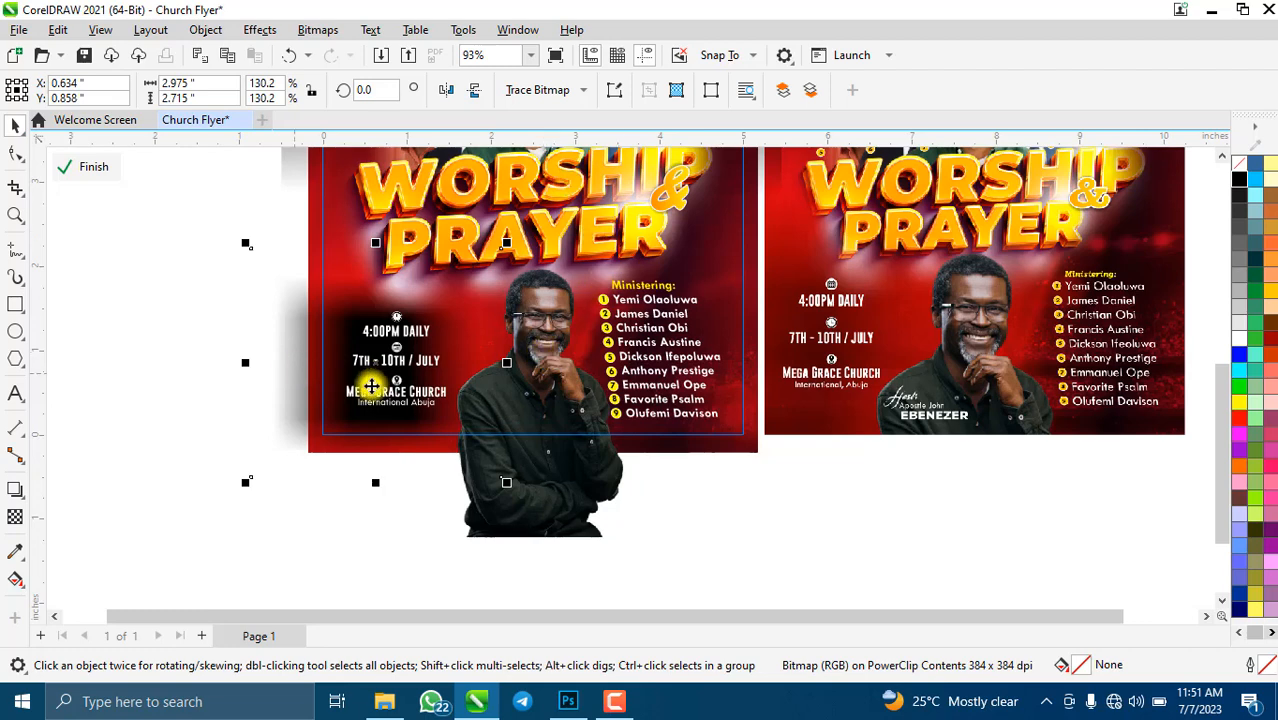
mouse_move(245, 488)
mouse_down()
mouse_move(205, 509)
mouse_move(234, 497)
mouse_up()
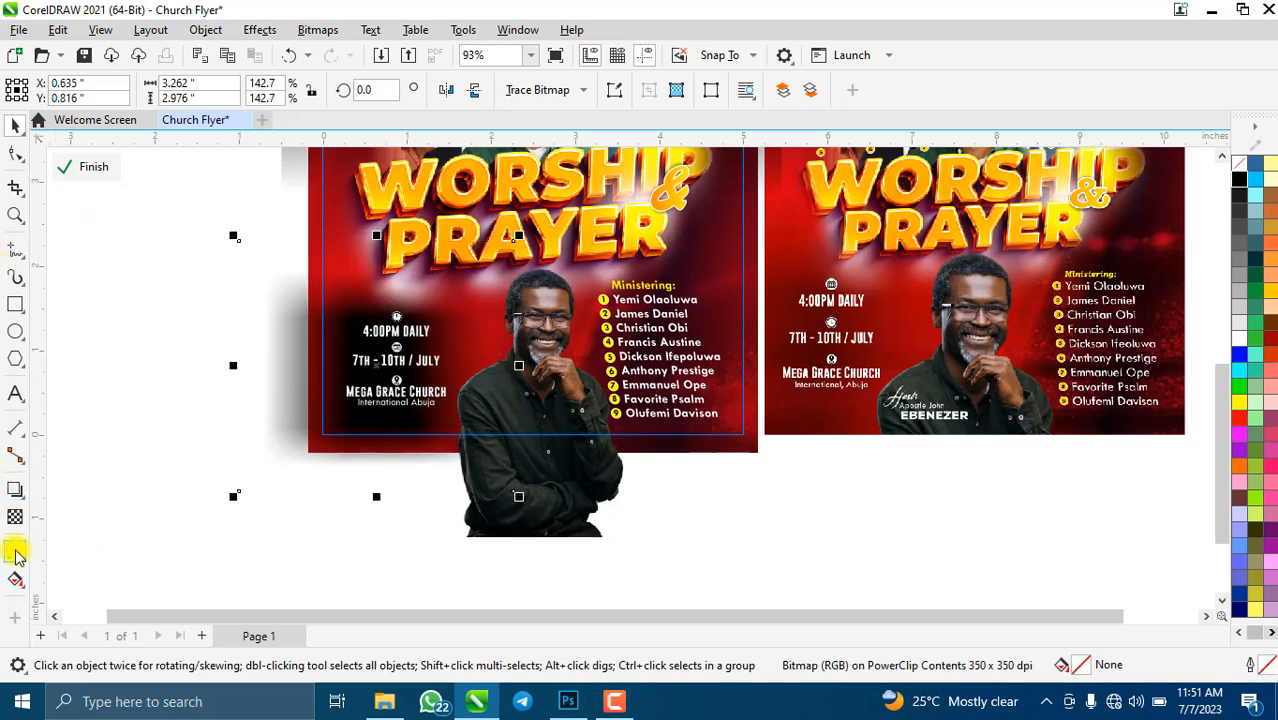
click(16, 519)
click(42, 91)
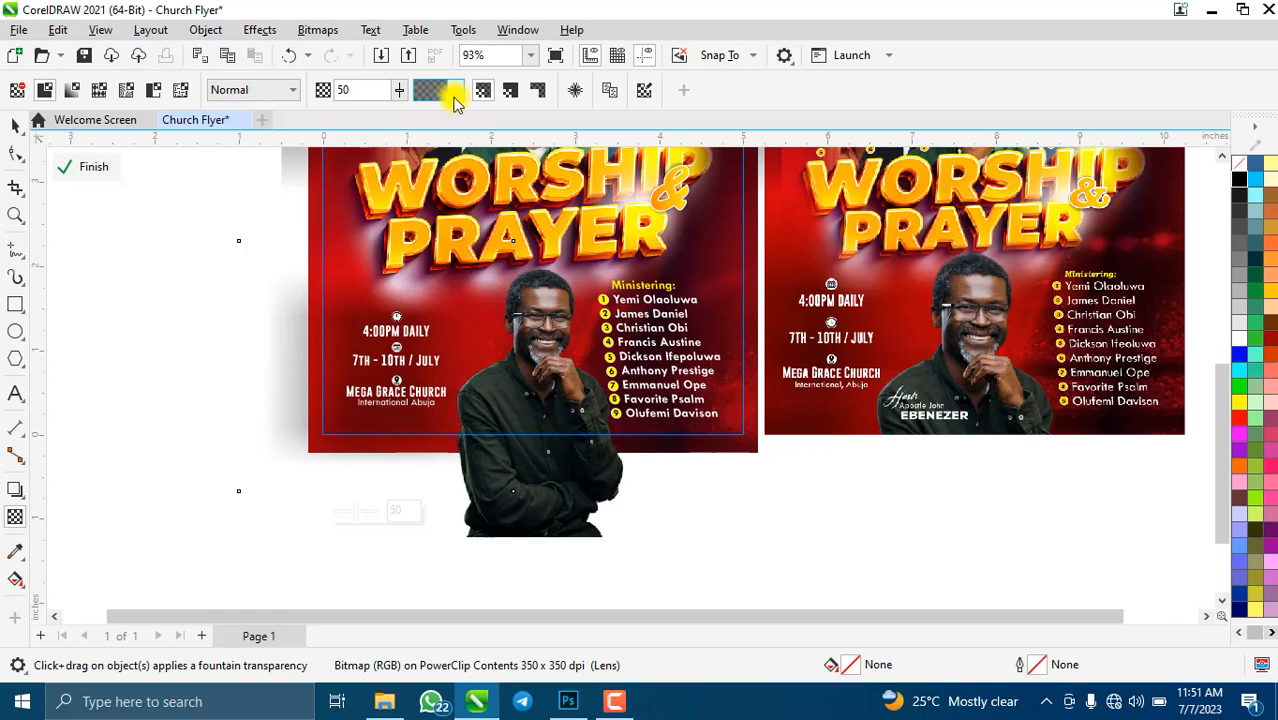
click(455, 100)
click(722, 140)
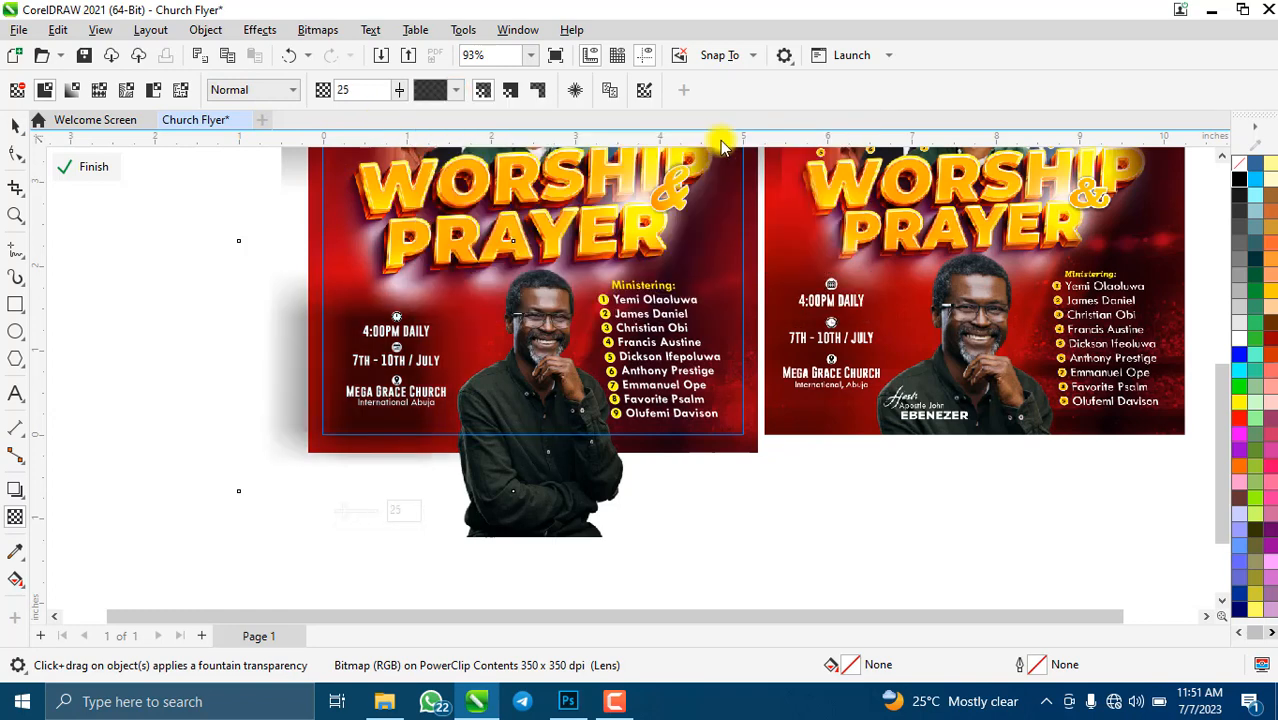
click(15, 124)
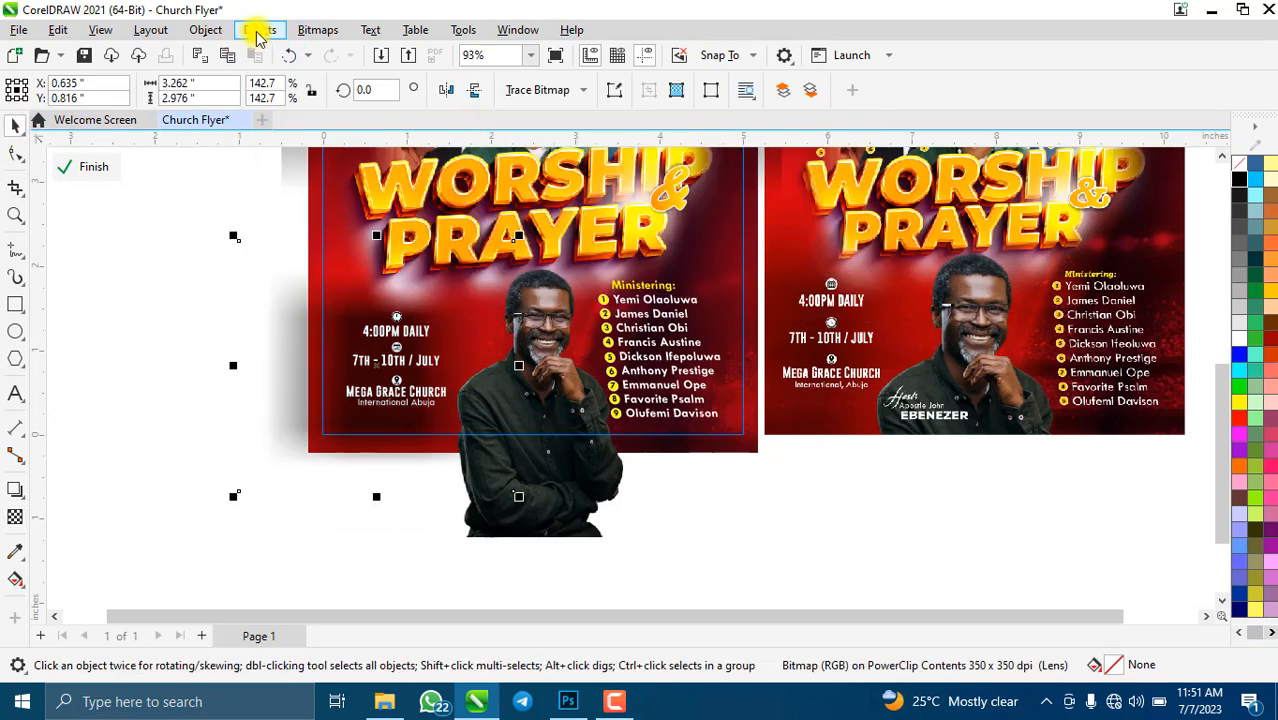
- Apply a Gaussian Blur with a 58.6-pixel radius to the dark patch
click(259, 30)
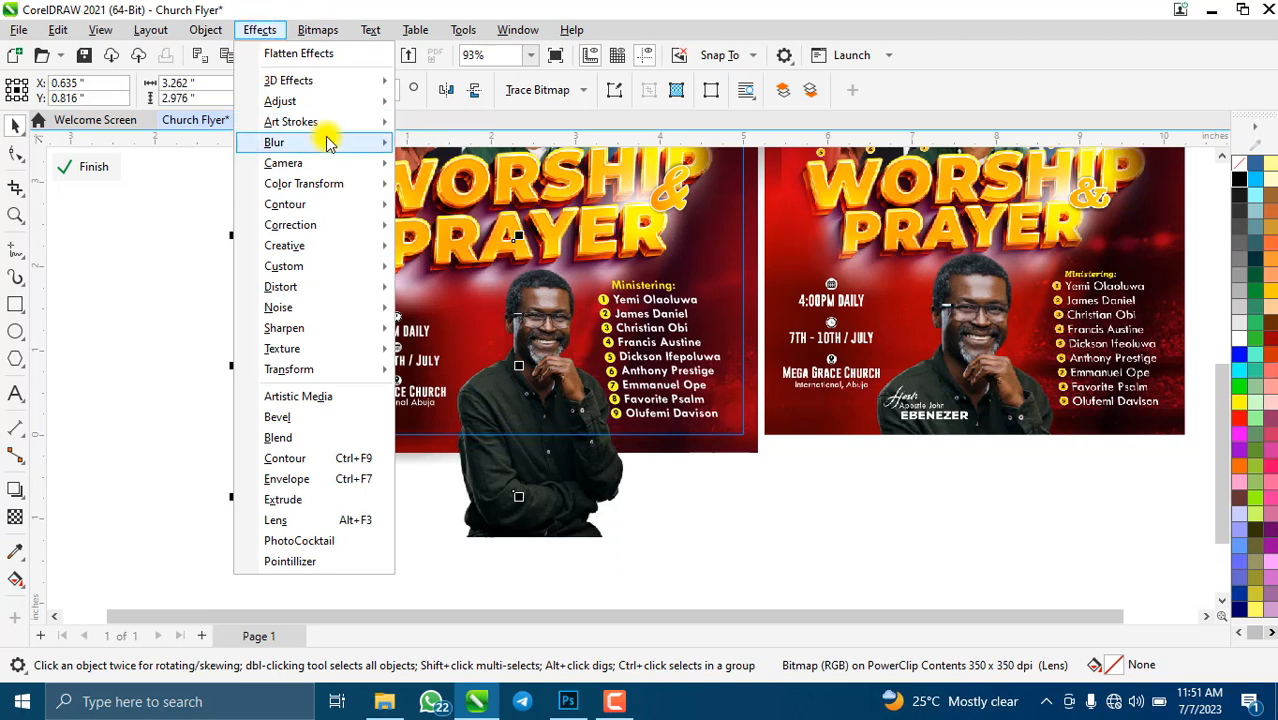
mouse_move(330, 143)
click(505, 182)
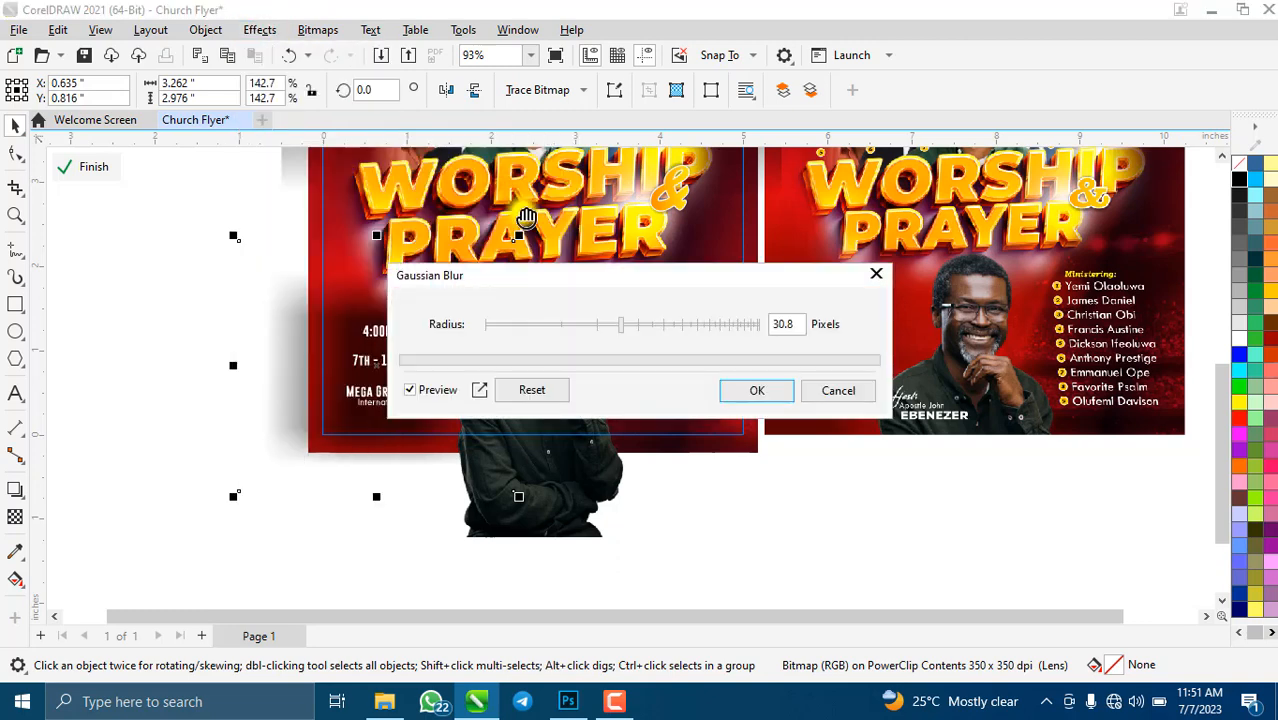
drag(571, 277, 726, 230)
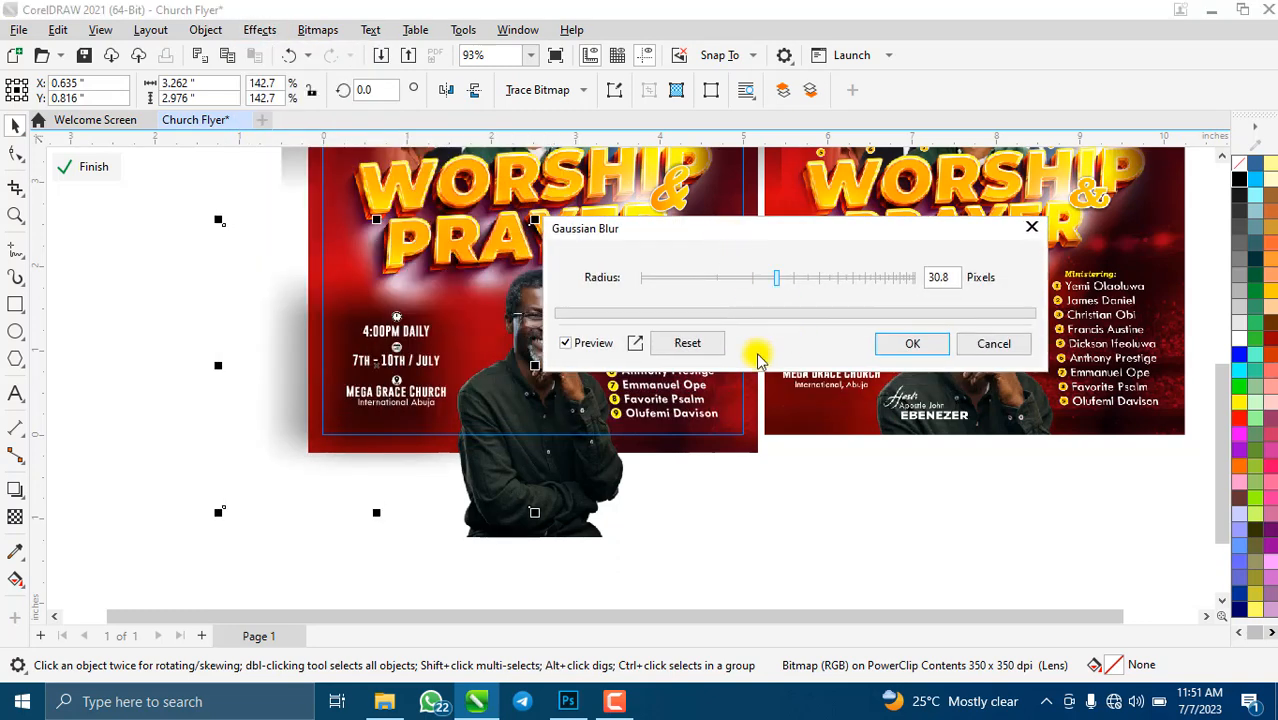
click(818, 280)
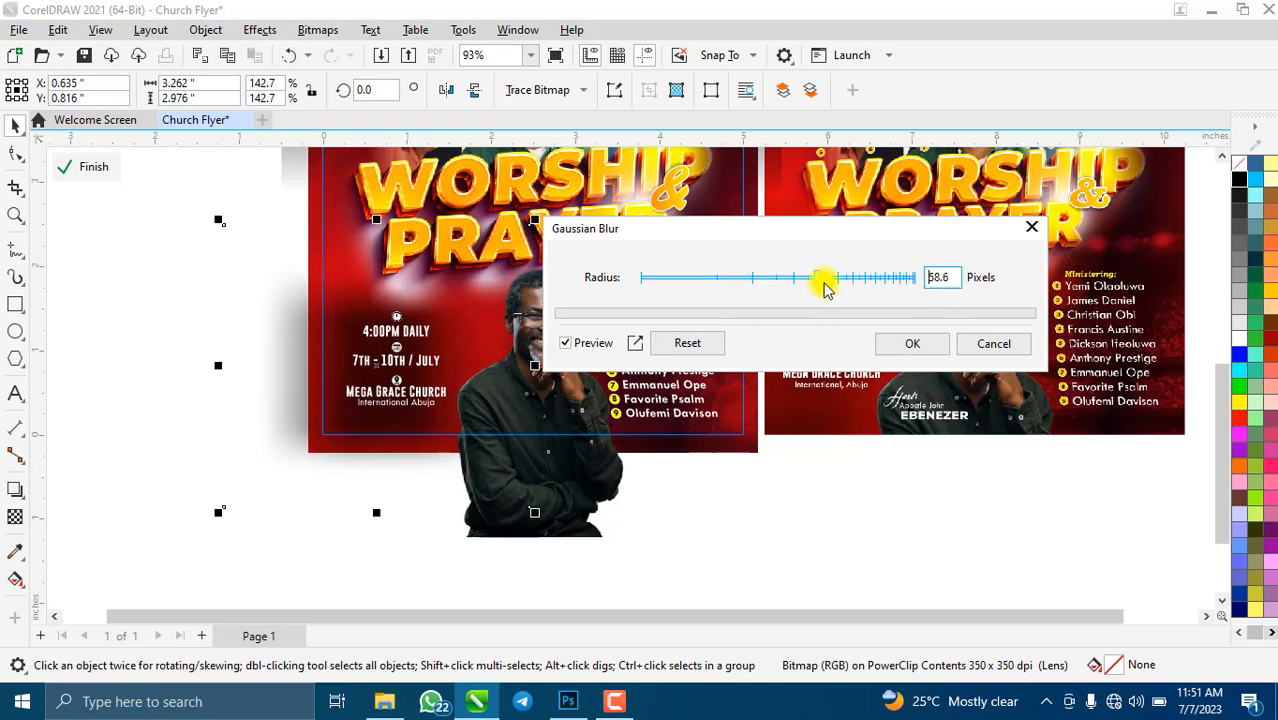
click(913, 345)
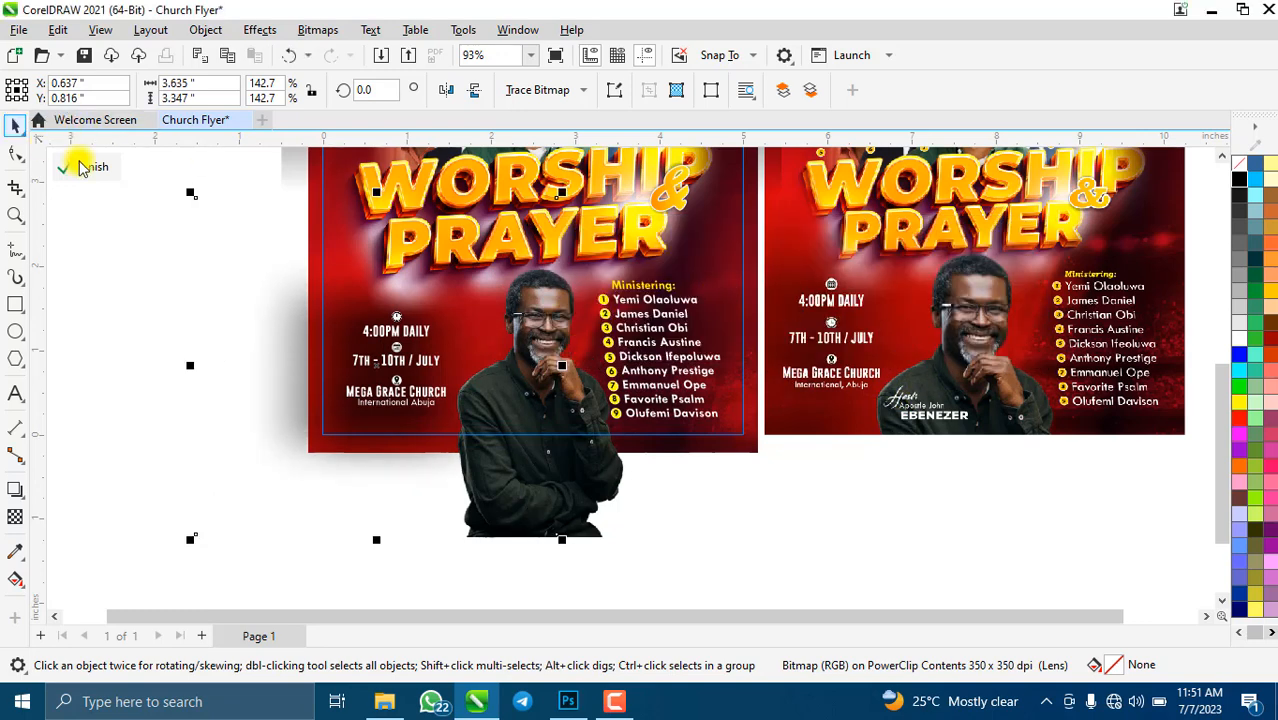
scroll(483, 445, down, 3)
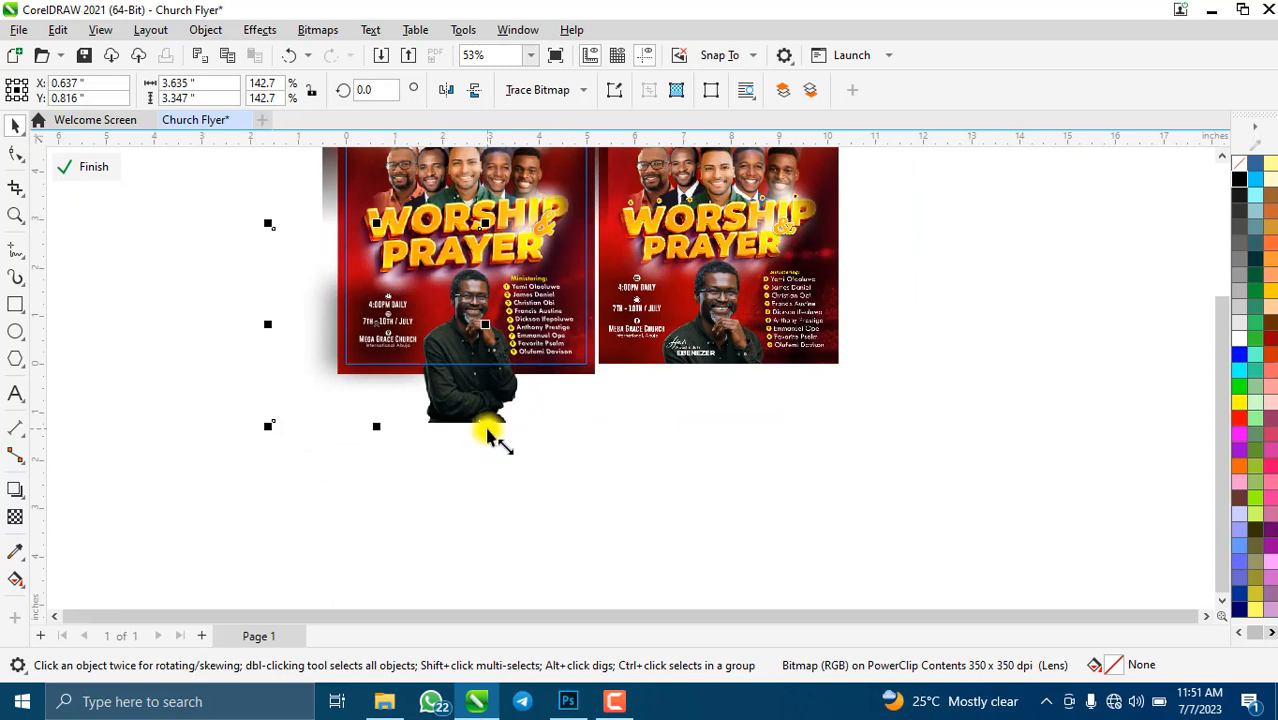
- Enlarge the blurred patch to 184.8%, nudge it up-left, and finish PowerClip editing
drag(487, 432, 548, 488)
mouse_move(382, 342)
mouse_down()
mouse_move(405, 374)
mouse_move(397, 340)
mouse_up()
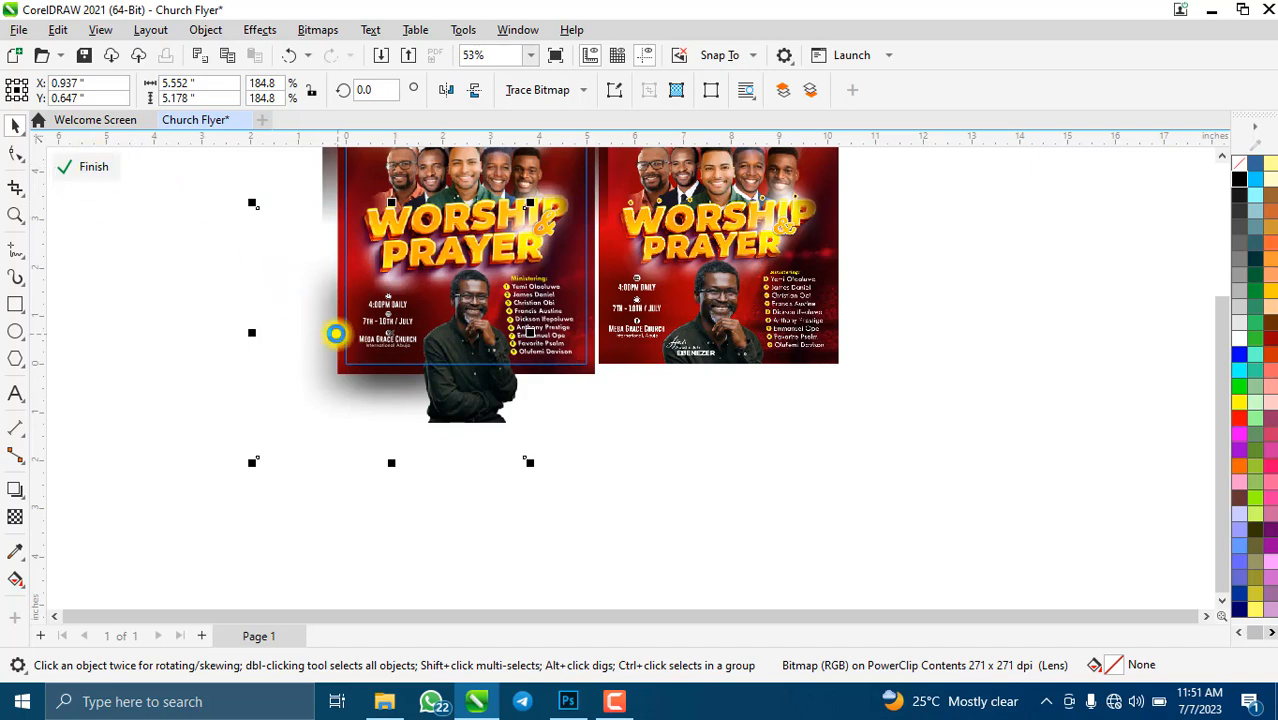
click(97, 174)
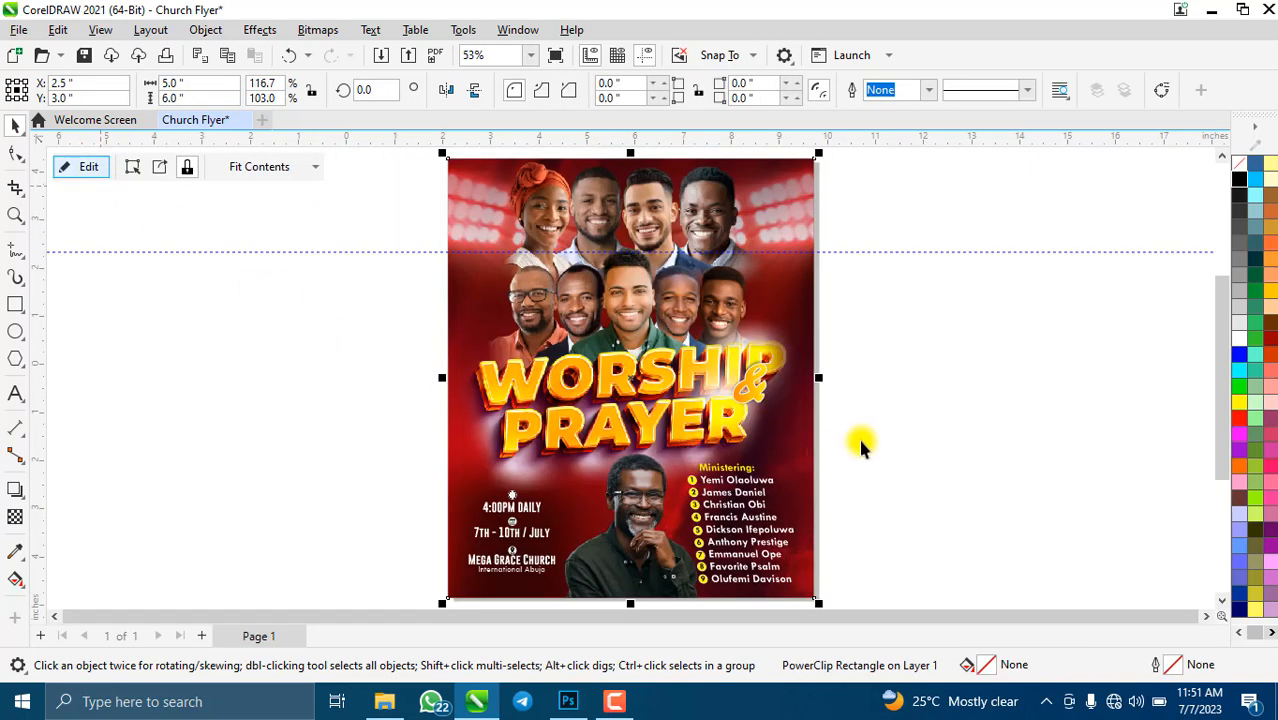
- Zoom in and out to review the cropped flyer, then select the flyer frame
click(941, 437)
scroll(549, 478, up, 3)
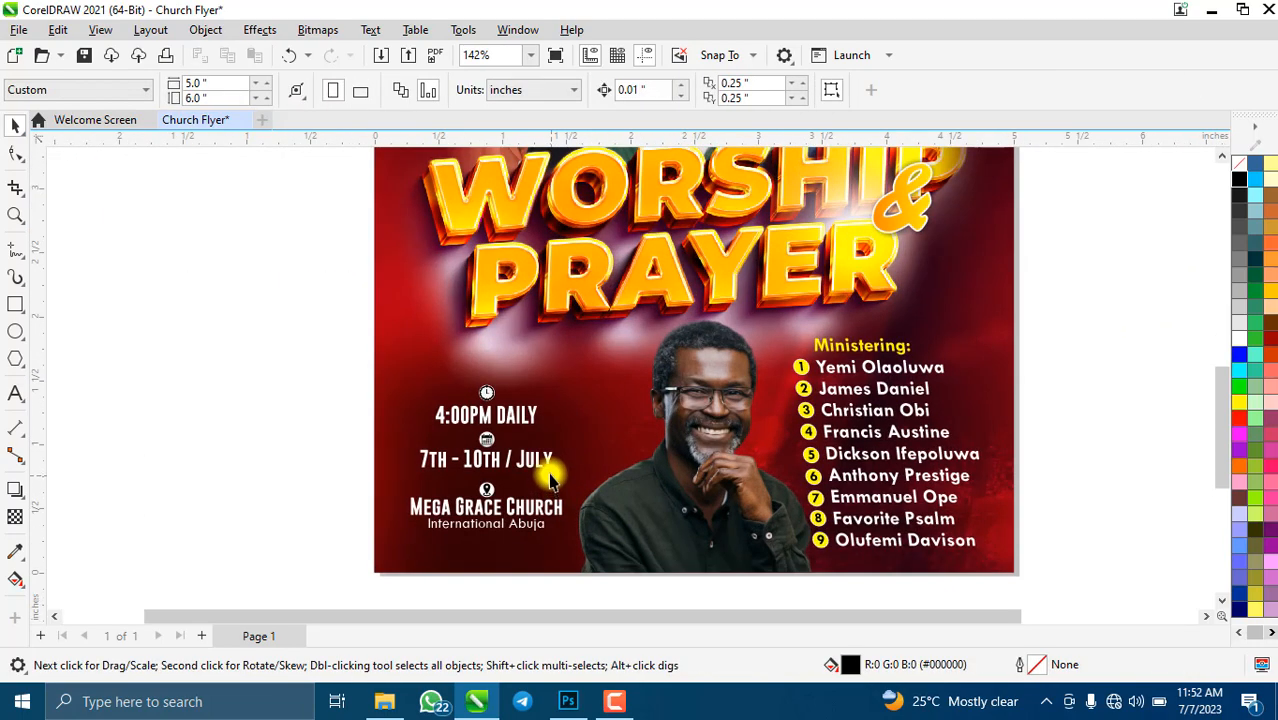
scroll(549, 478, down, 3)
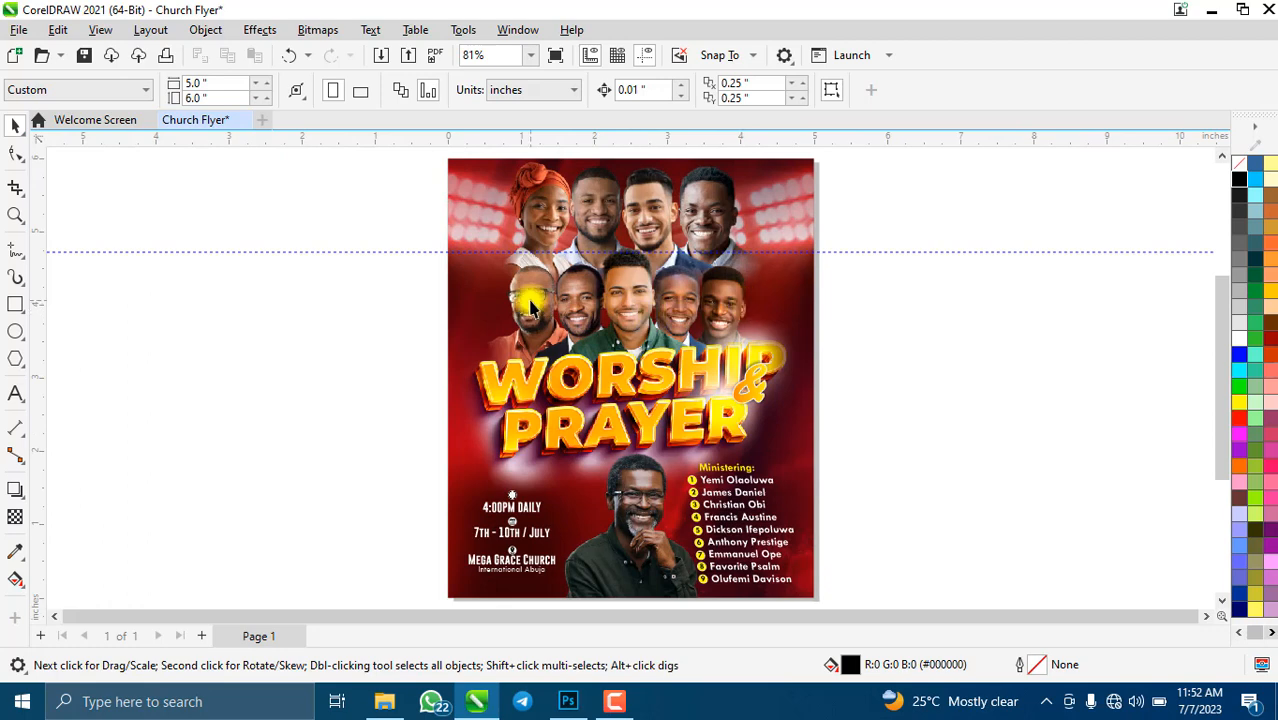
scroll(529, 301, down, 3)
scroll(667, 397, up, 2)
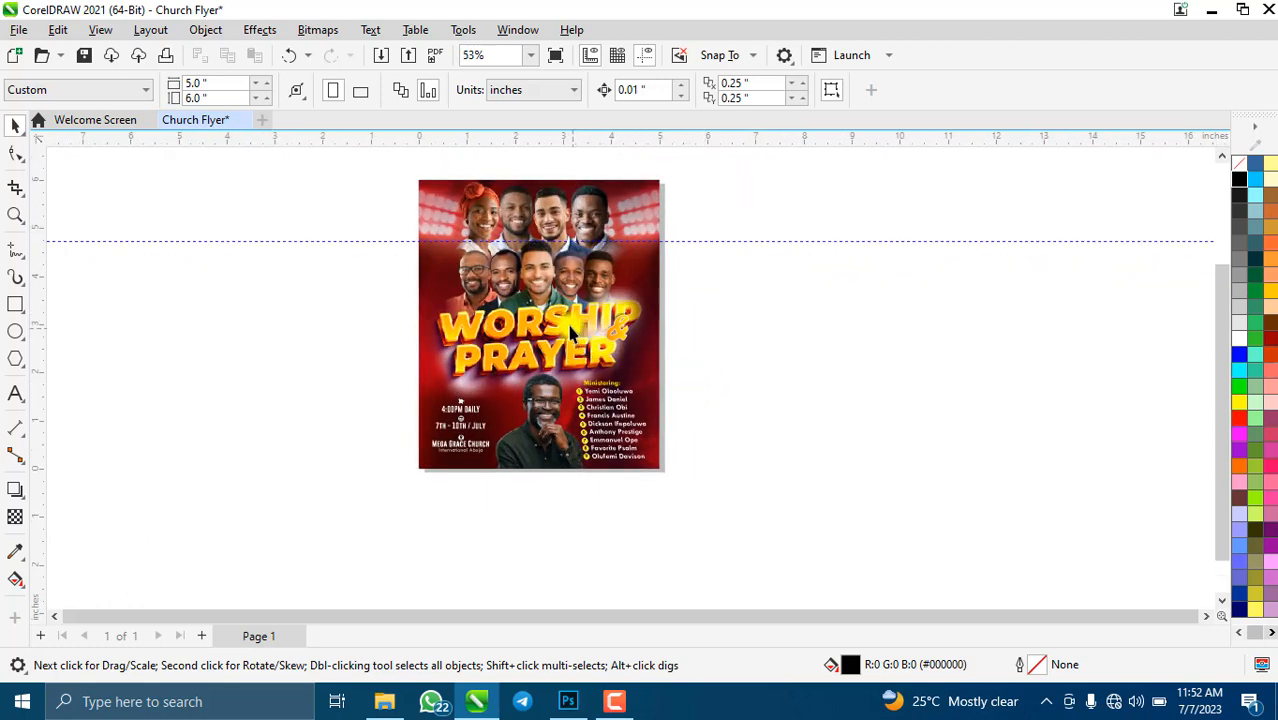
scroll(570, 330, up, 2)
scroll(567, 412, down, 2)
scroll(585, 405, up, 2)
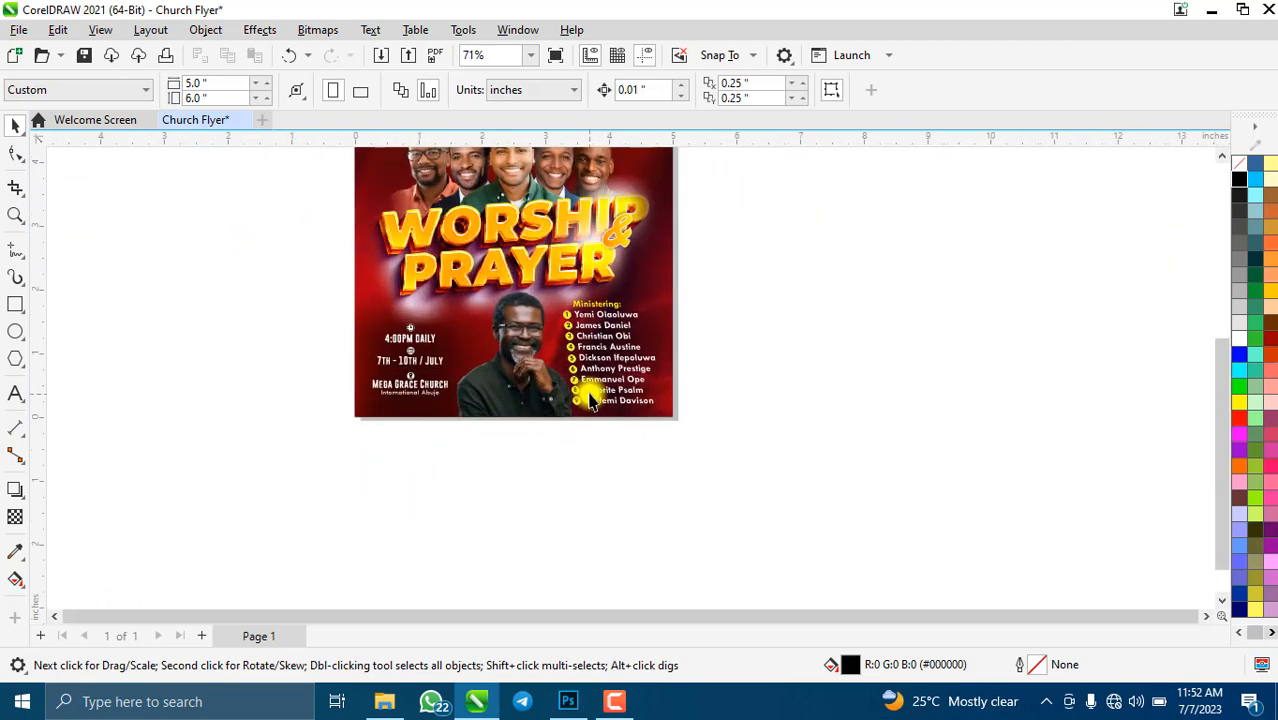
scroll(590, 400, up, 2)
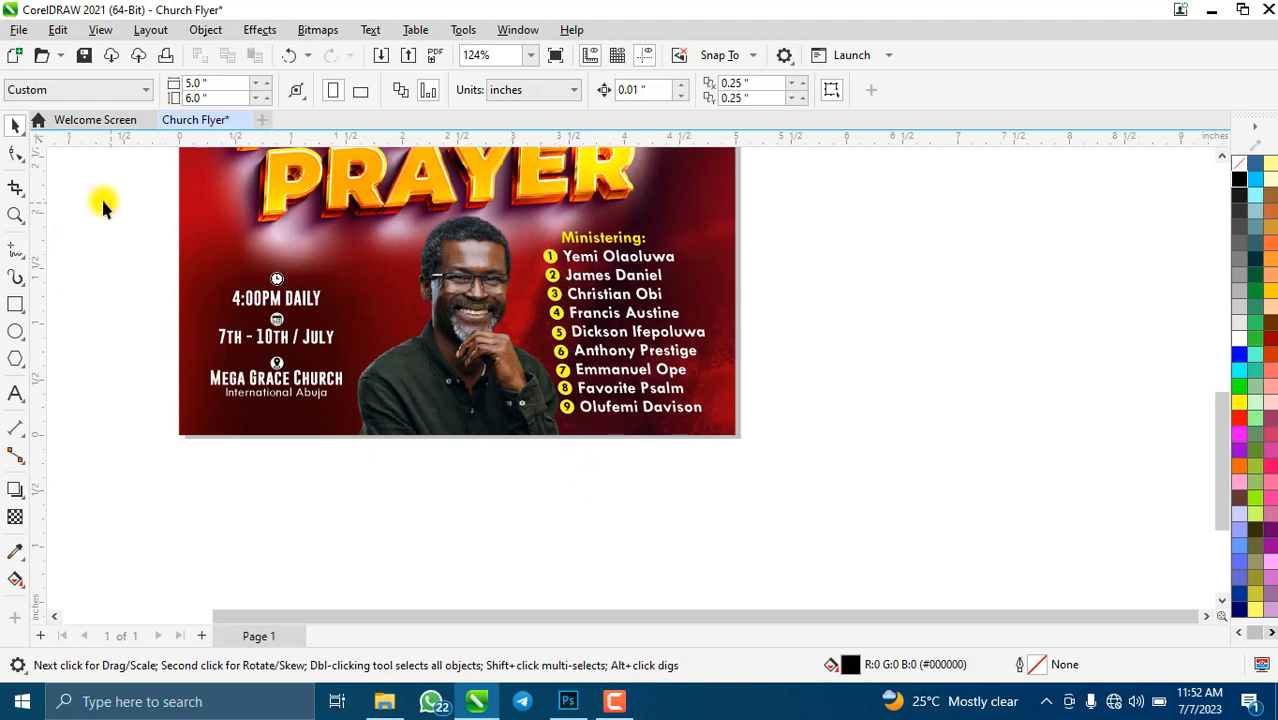
click(218, 283)
- Reopen the flyer's PowerClip contents for editing and inspect the Ministering list group
click(86, 165)
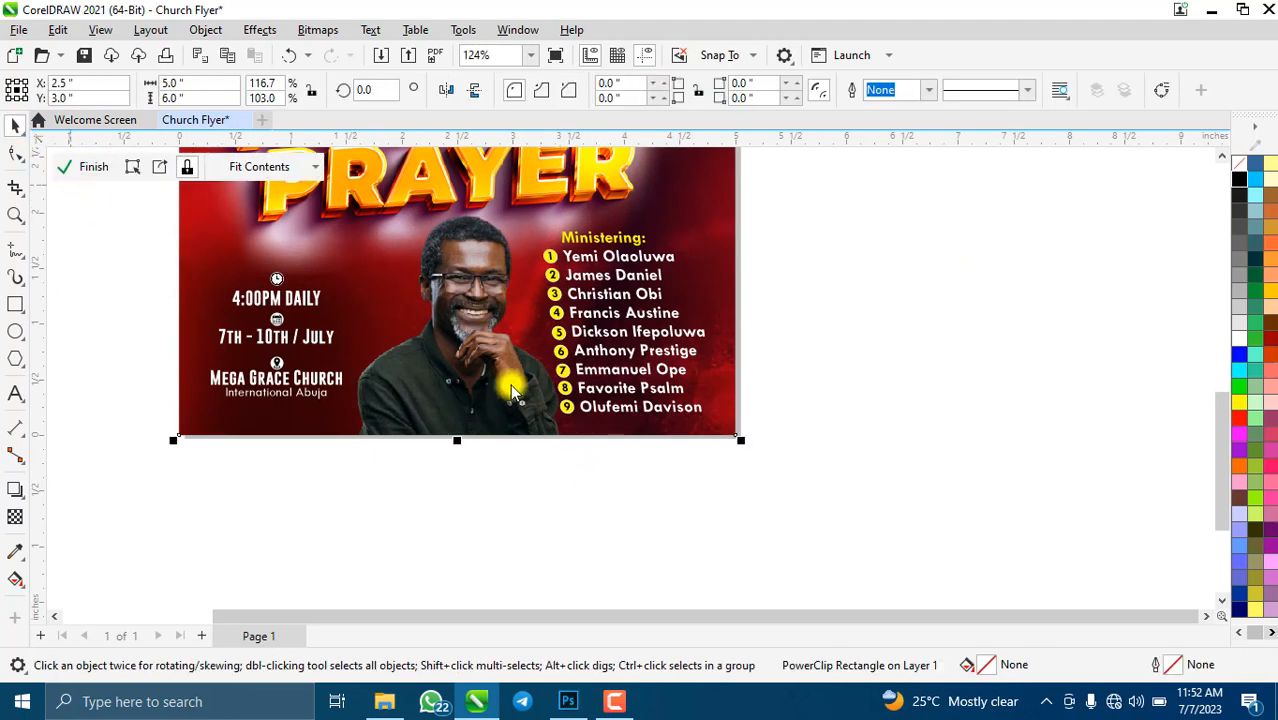
scroll(551, 313, down, 4)
scroll(558, 258, up, 2)
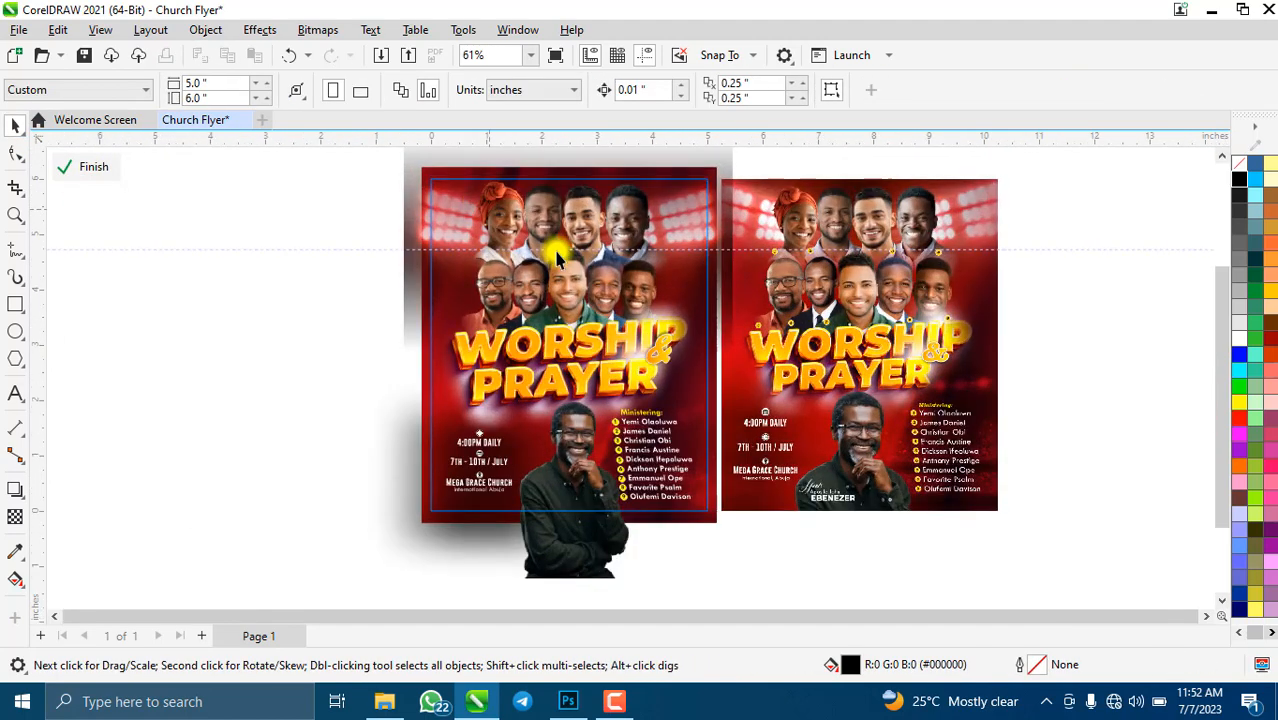
scroll(873, 308, up, 3)
scroll(660, 345, down, 4)
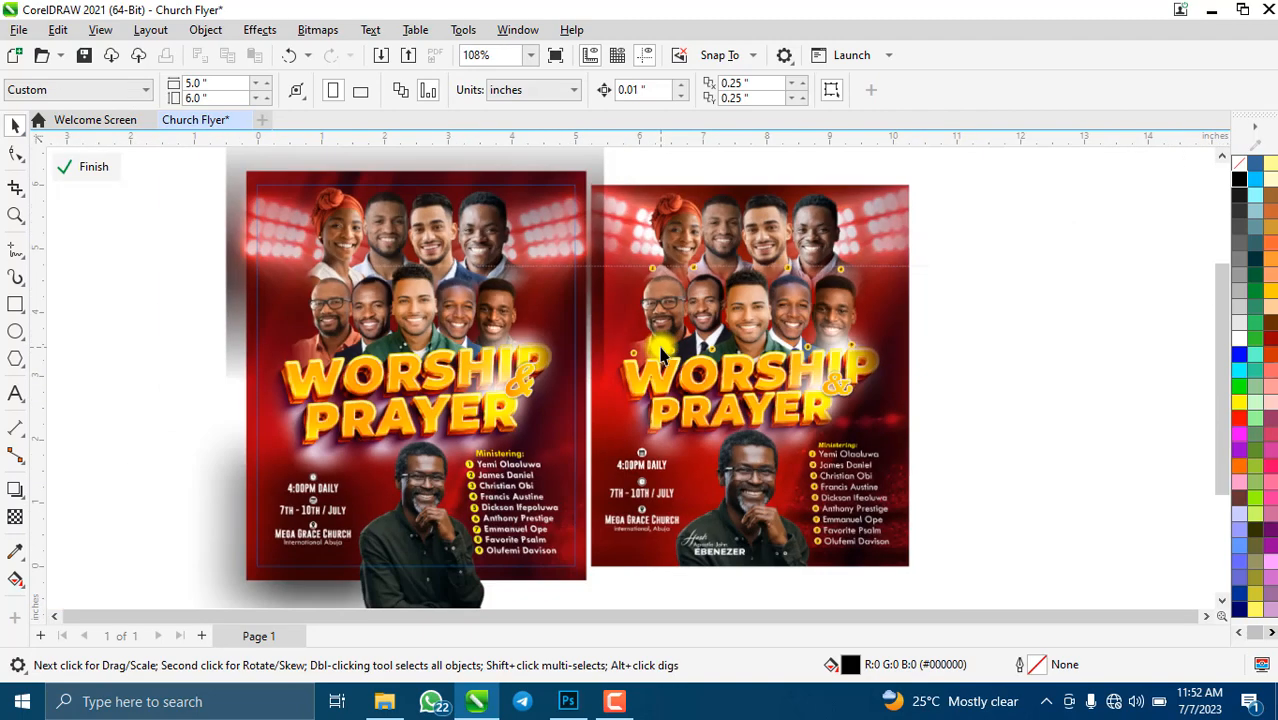
scroll(655, 355, up, 3)
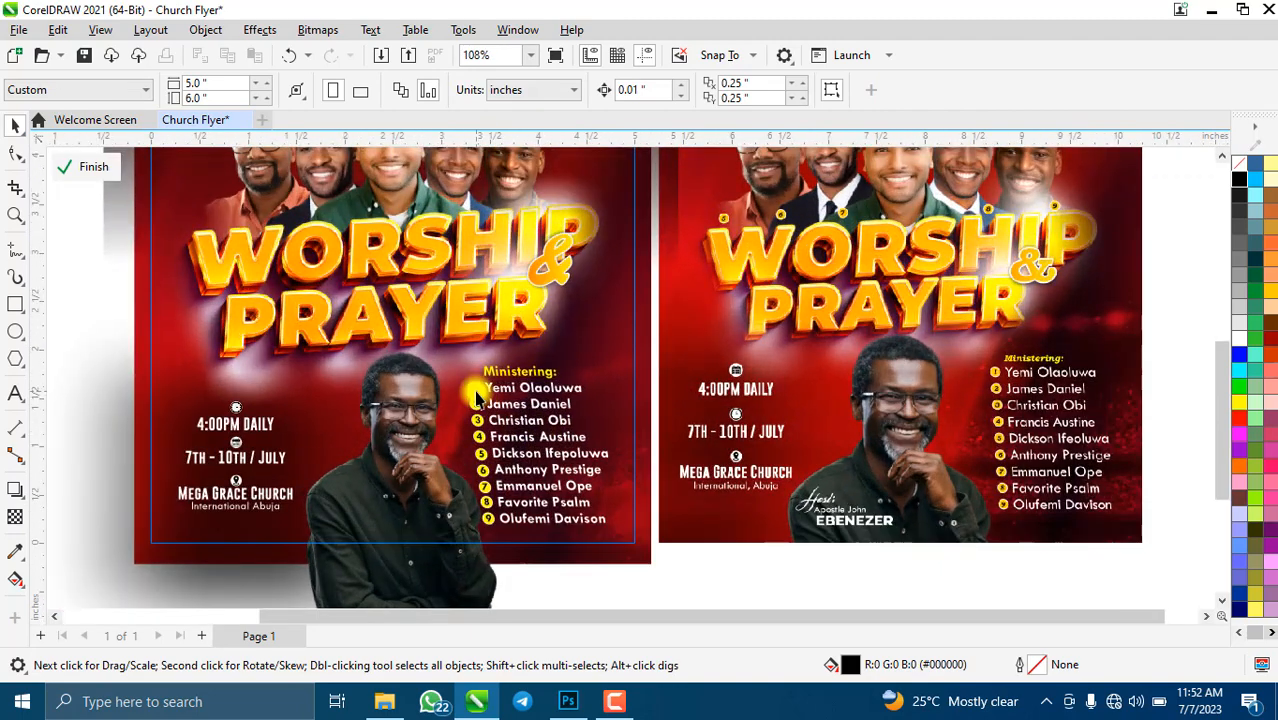
click(527, 362)
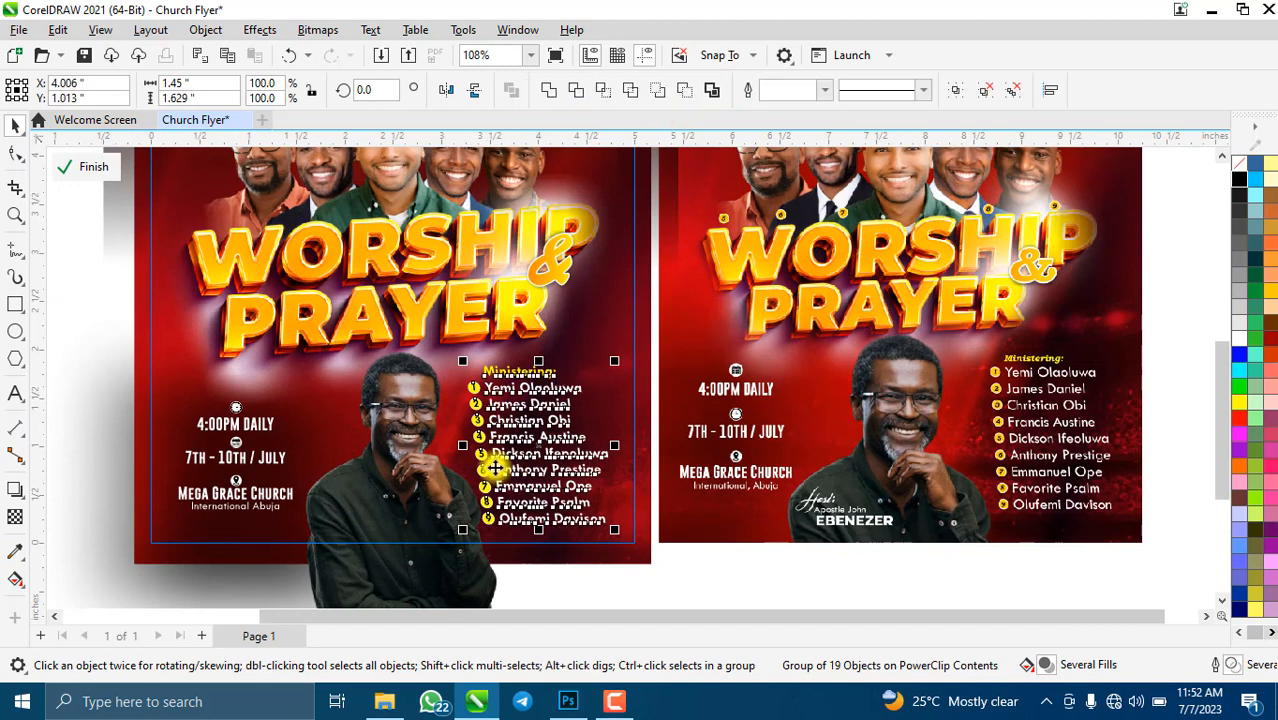
scroll(537, 508, down, 2)
click(519, 528)
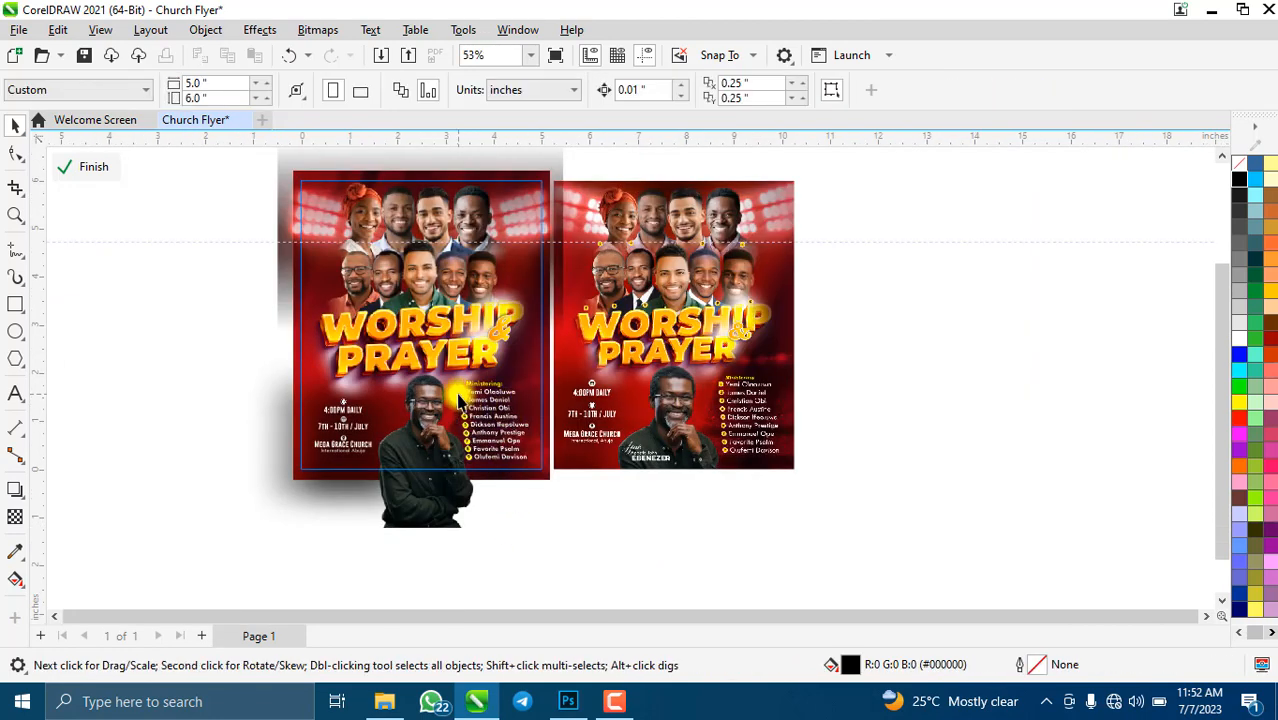
- Select the yellow number badges, including badge 1 and eight badges from the Ministering list
click(461, 396)
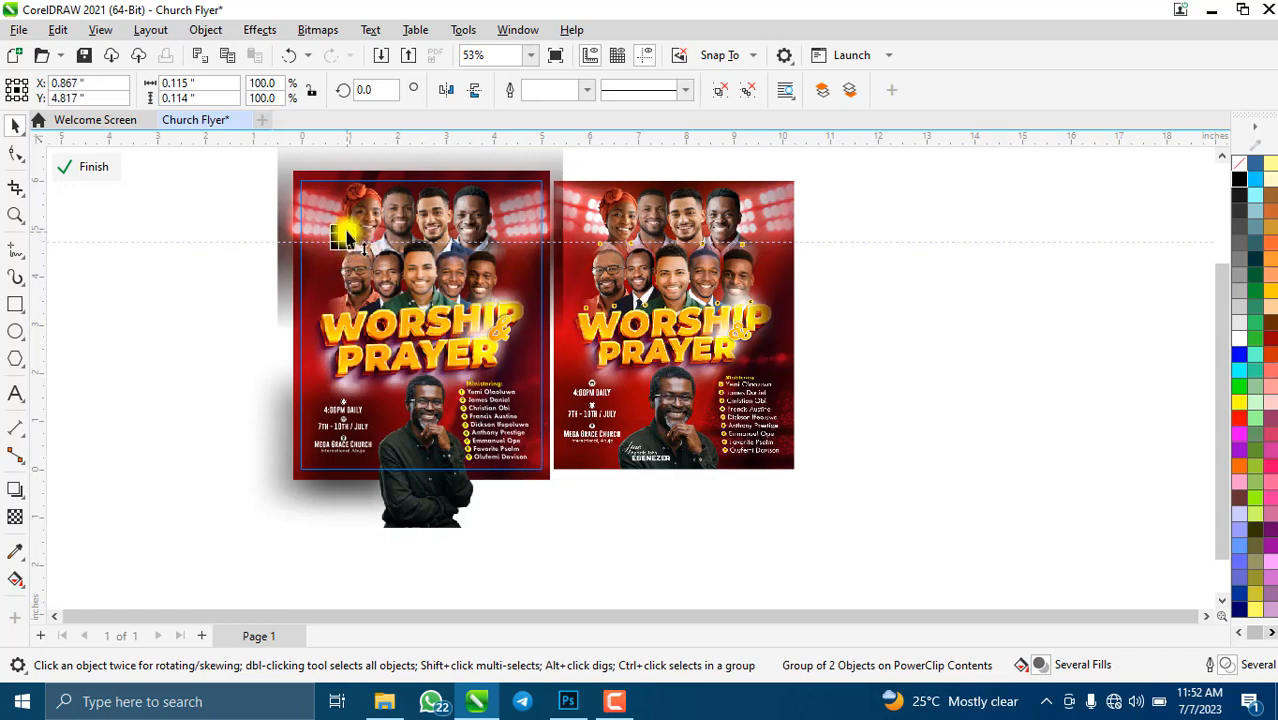
scroll(342, 240, up, 3)
click(342, 250)
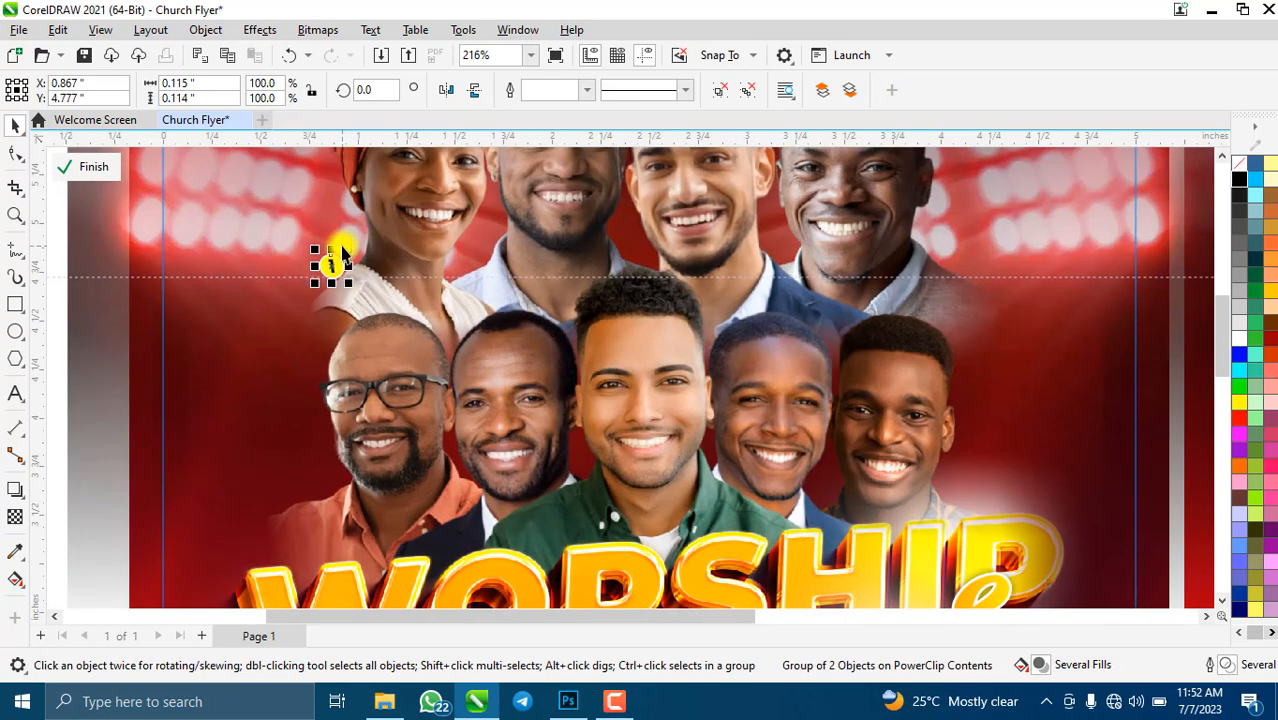
scroll(365, 334, down, 5)
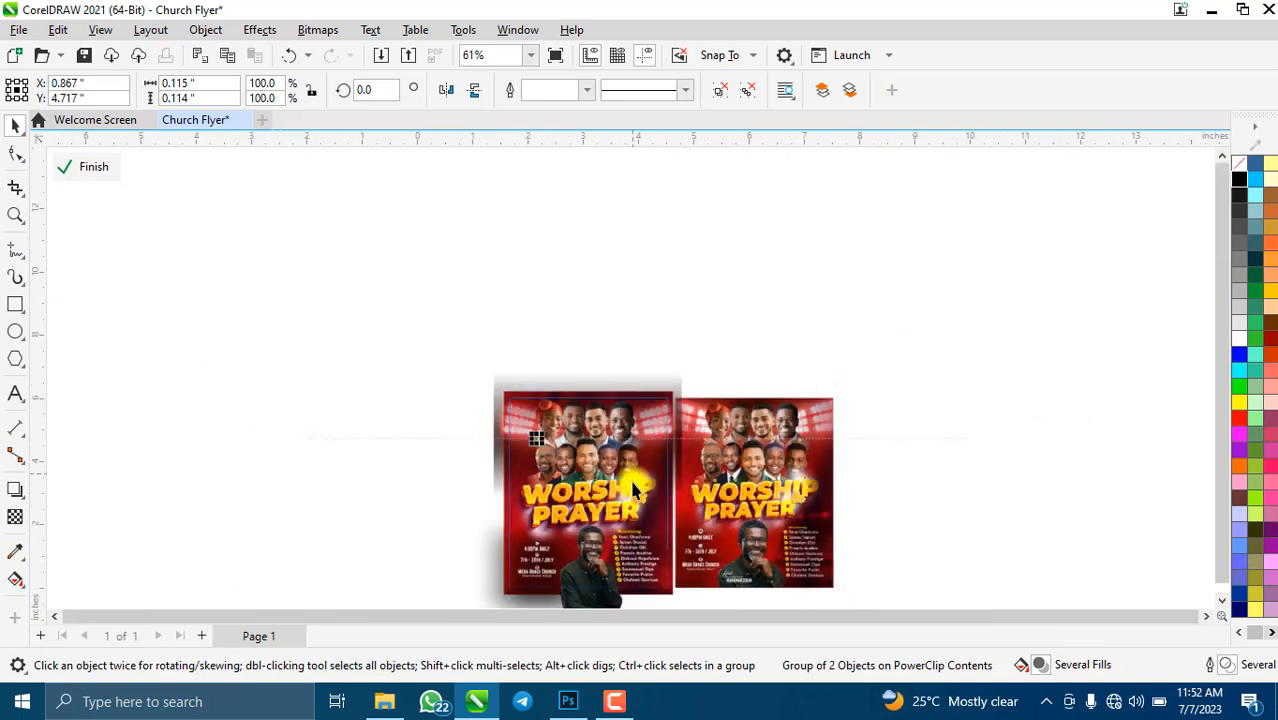
scroll(632, 484, up, 3)
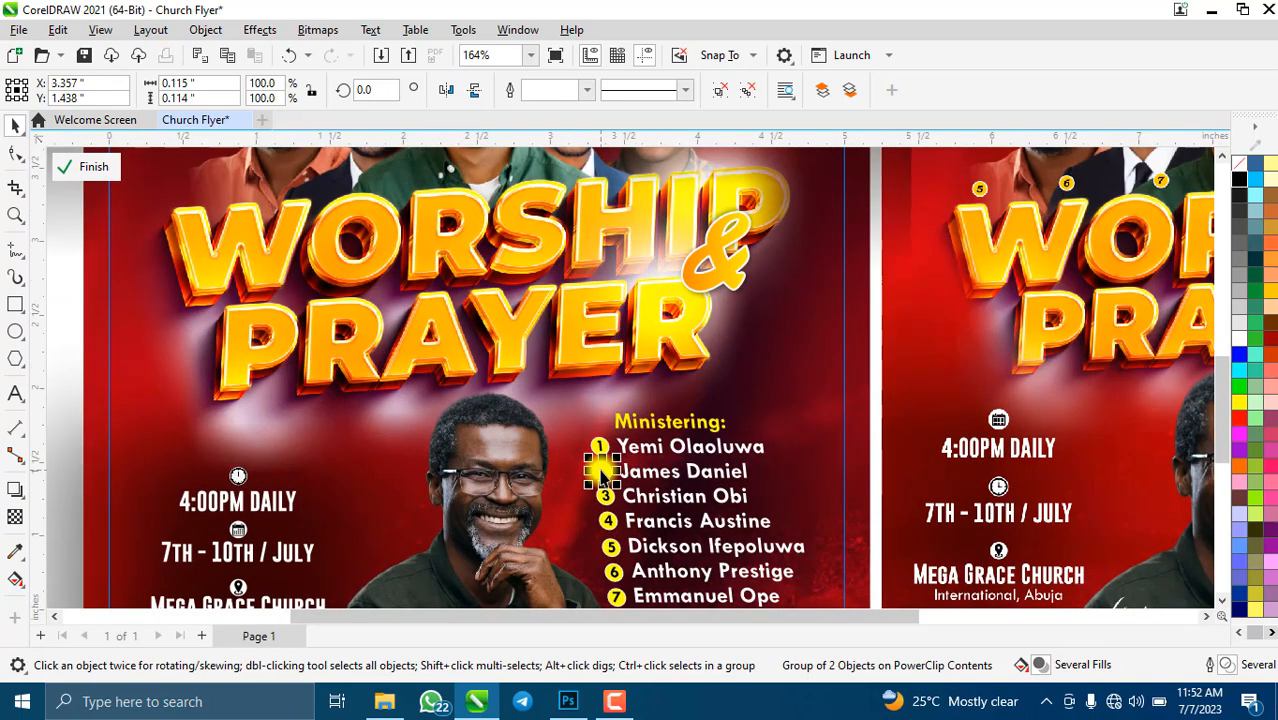
scroll(600, 470, down, 3)
drag(683, 585, 585, 402)
drag(673, 605, 588, 401)
drag(664, 578, 703, 343)
scroll(690, 340, down, 1)
scroll(703, 343, up, 4)
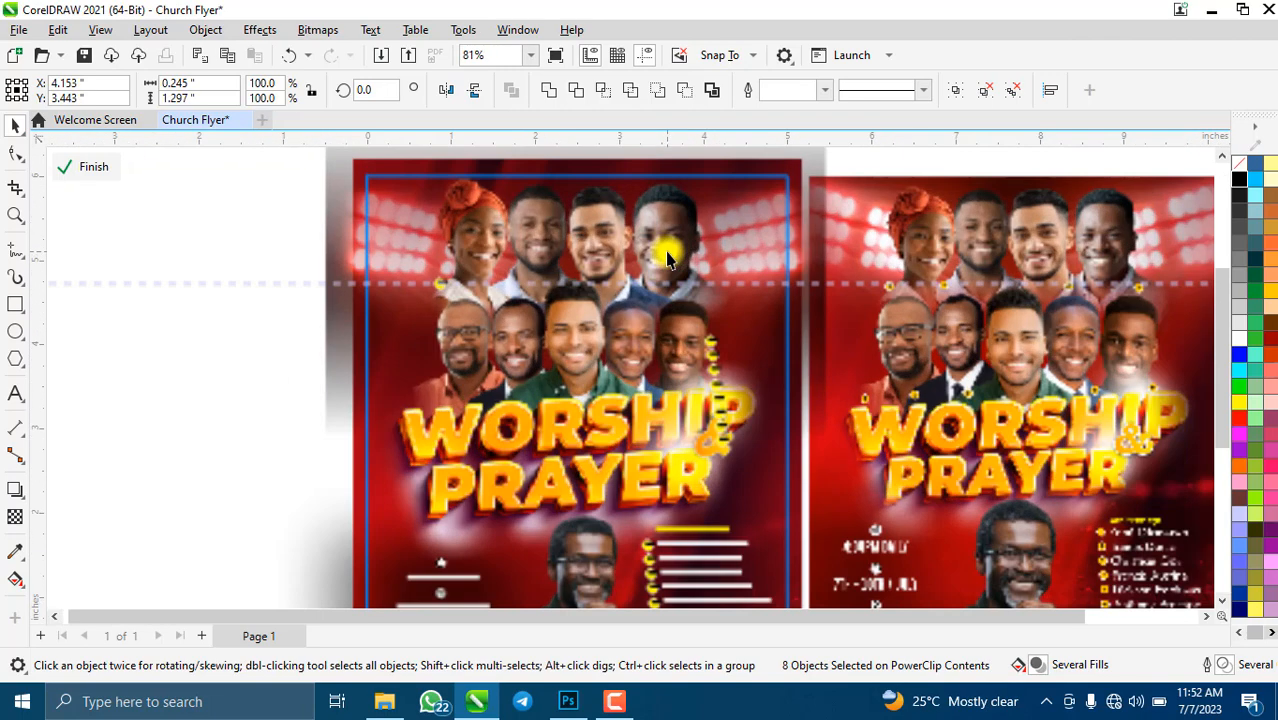
click(772, 443)
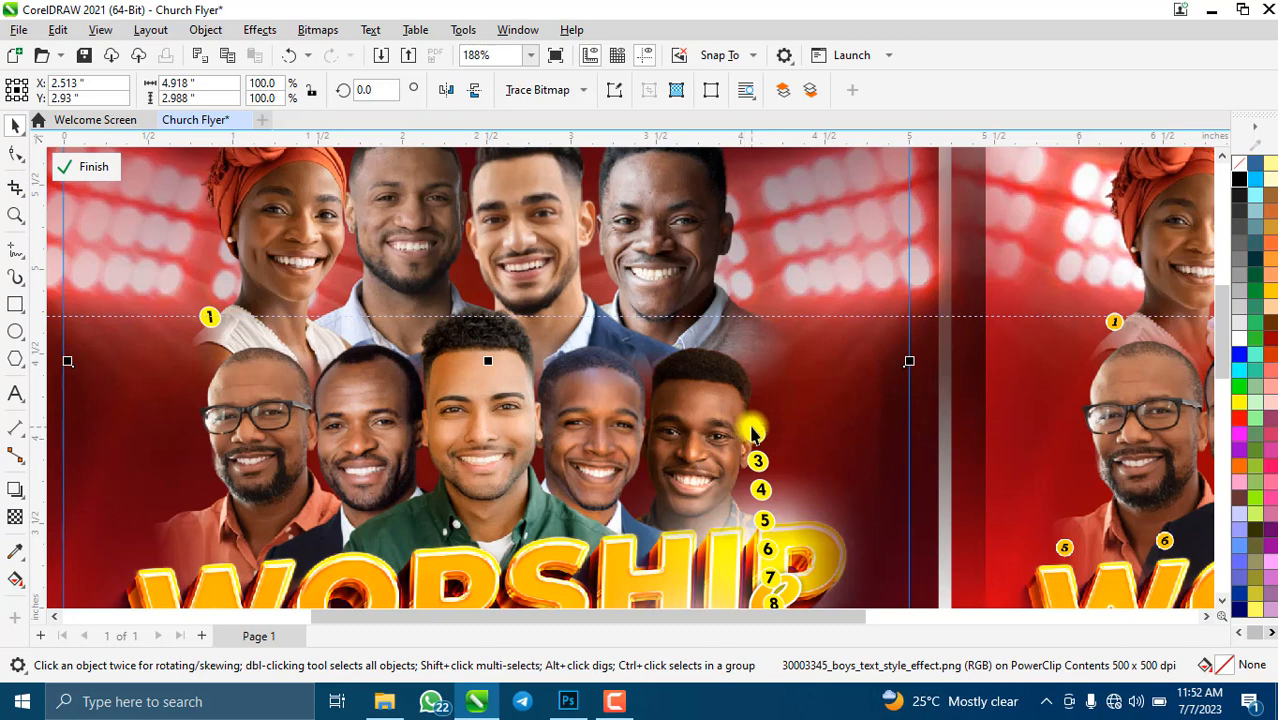
- Place badges 2, 3 and 4 beside the second, third and fourth top-row faces
click(752, 432)
drag(365, 328, 364, 320)
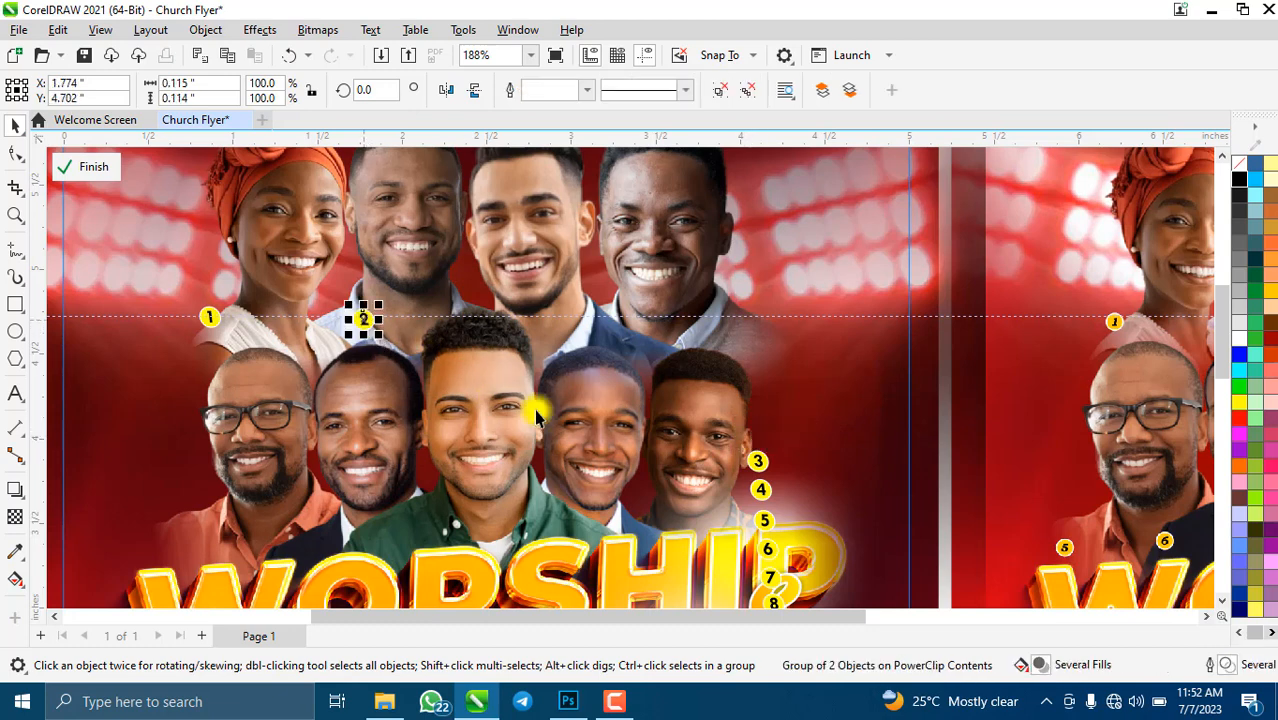
mouse_move(758, 458)
mouse_down()
mouse_move(673, 434)
mouse_move(593, 321)
mouse_up()
mouse_move(757, 460)
mouse_down()
mouse_move(733, 463)
mouse_move(762, 485)
mouse_move(730, 362)
mouse_move(737, 318)
mouse_up()
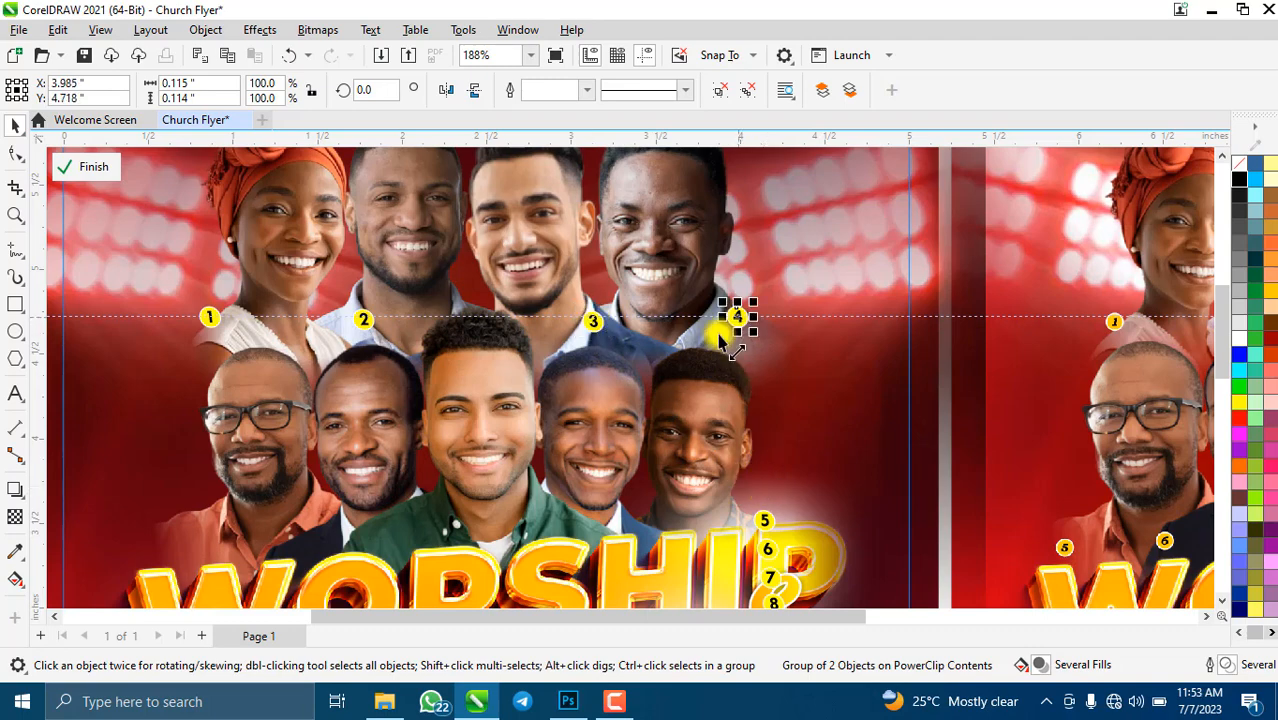
scroll(550, 337, down, 3)
scroll(685, 392, up, 2)
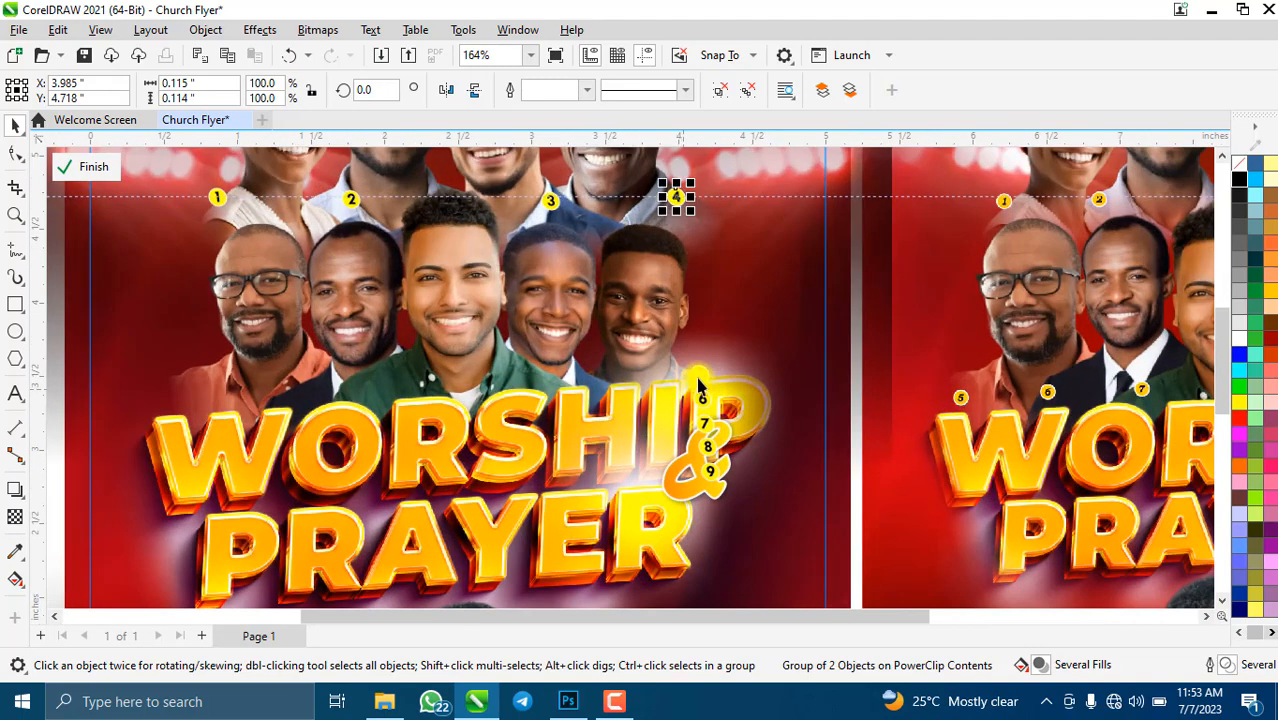
- Move badges 5 through 9 beside the five lower-row faces in order
mouse_move(698, 385)
mouse_down()
mouse_move(694, 366)
mouse_move(405, 390)
mouse_move(184, 390)
mouse_up()
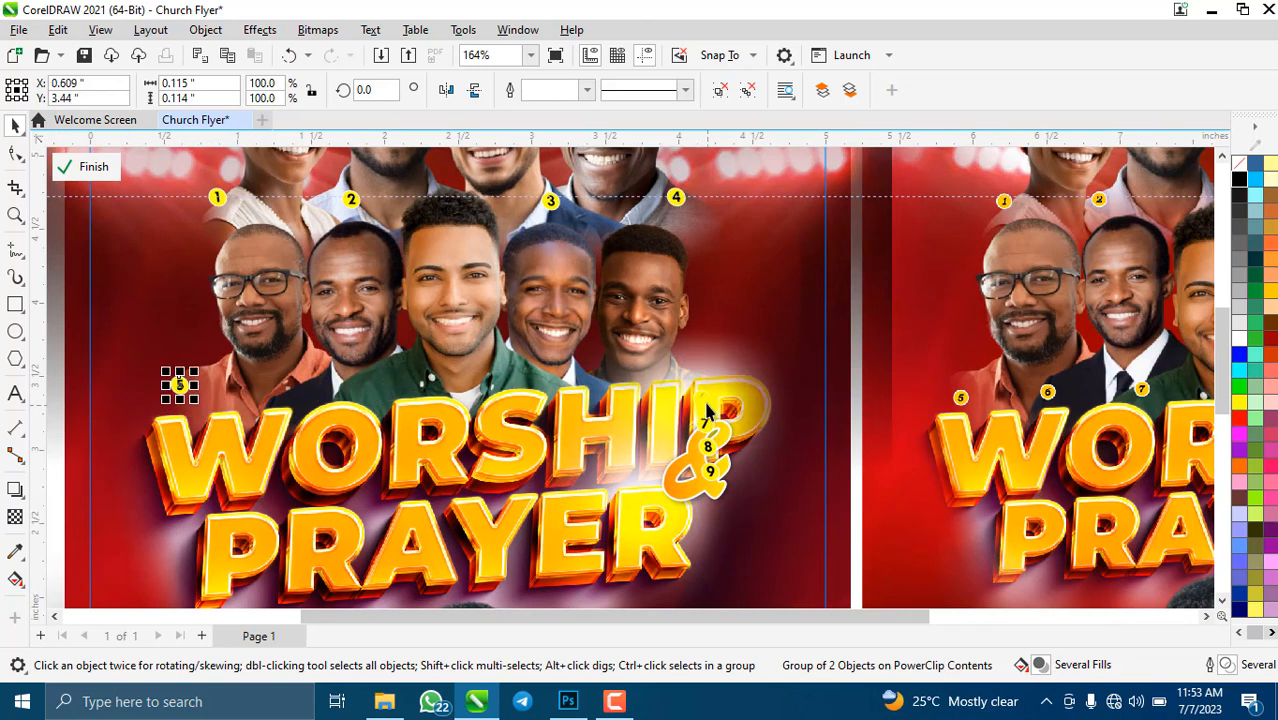
drag(704, 403, 285, 405)
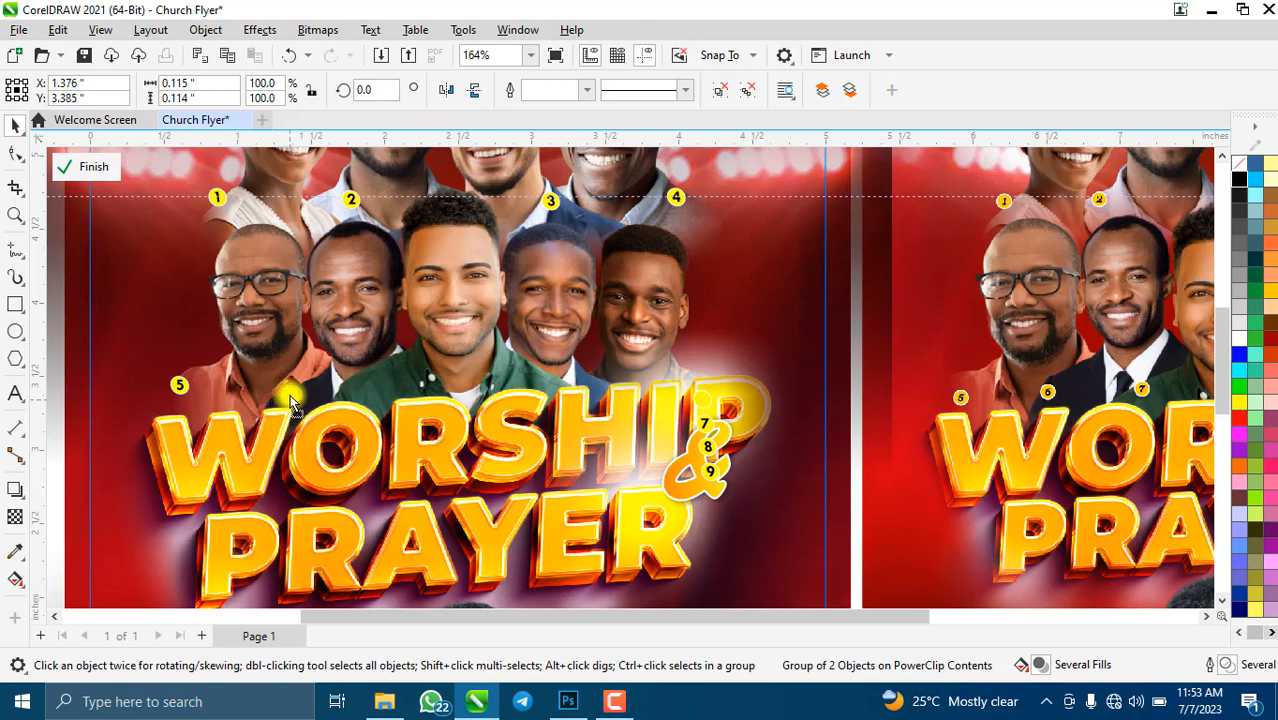
drag(290, 403, 290, 399)
click(708, 430)
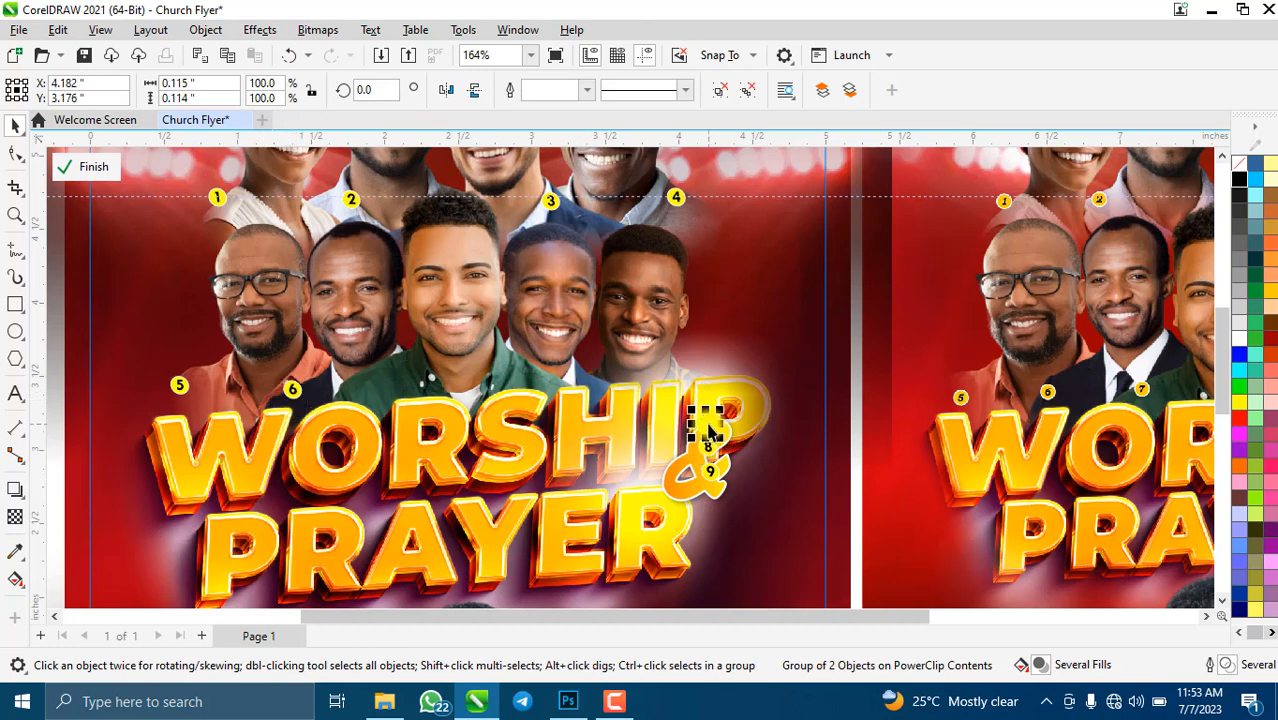
drag(412, 440, 379, 384)
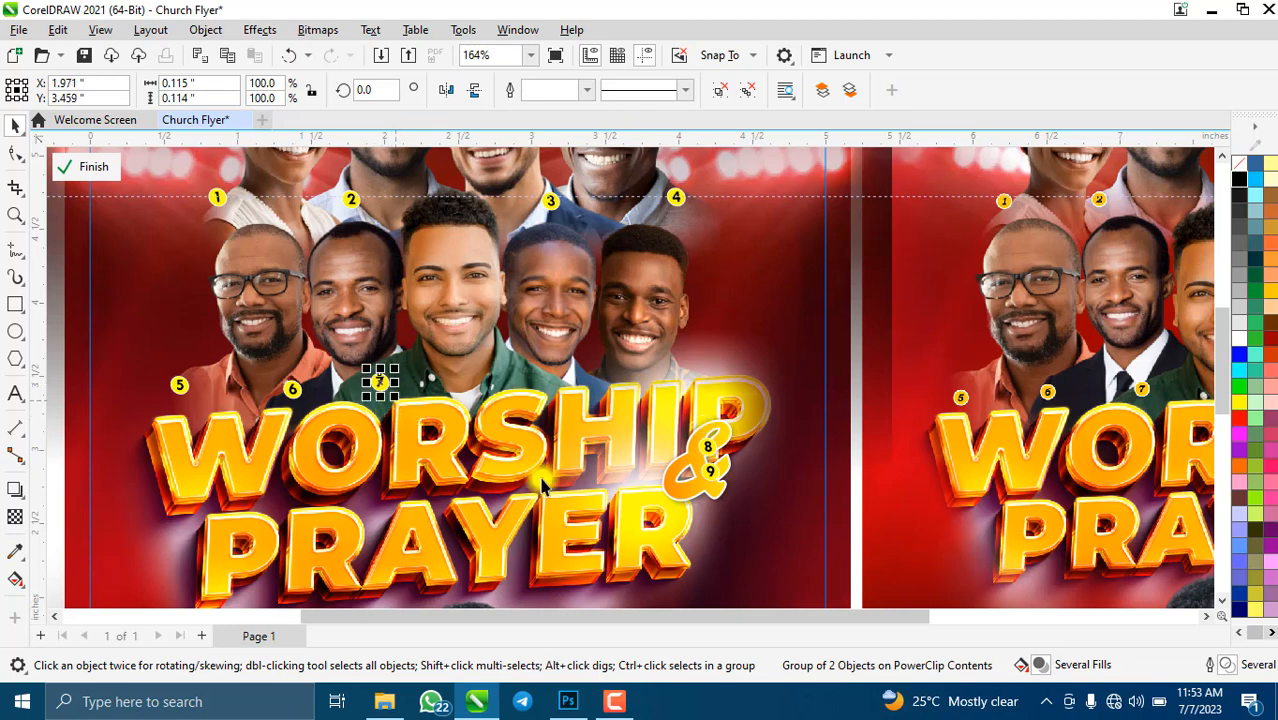
mouse_move(708, 455)
mouse_down()
mouse_move(600, 410)
mouse_move(600, 372)
mouse_up()
scroll(571, 388, down, 3)
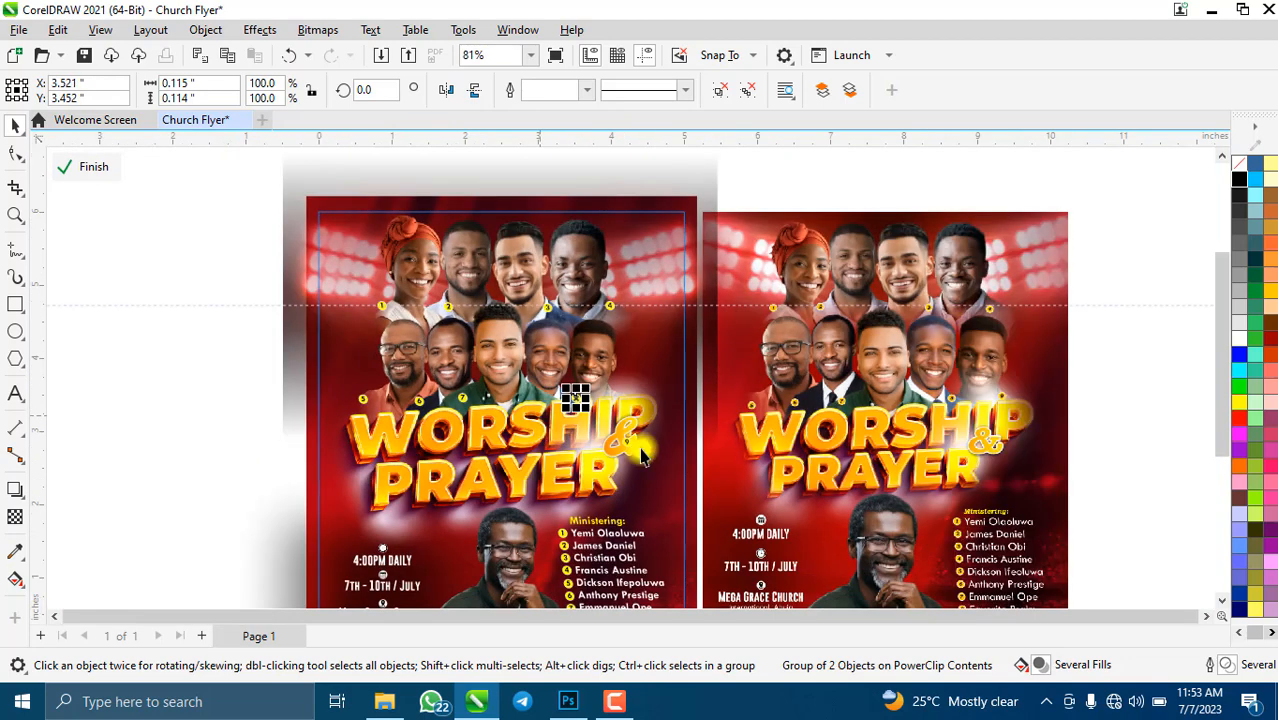
scroll(673, 434, up, 3)
drag(585, 450, 573, 345)
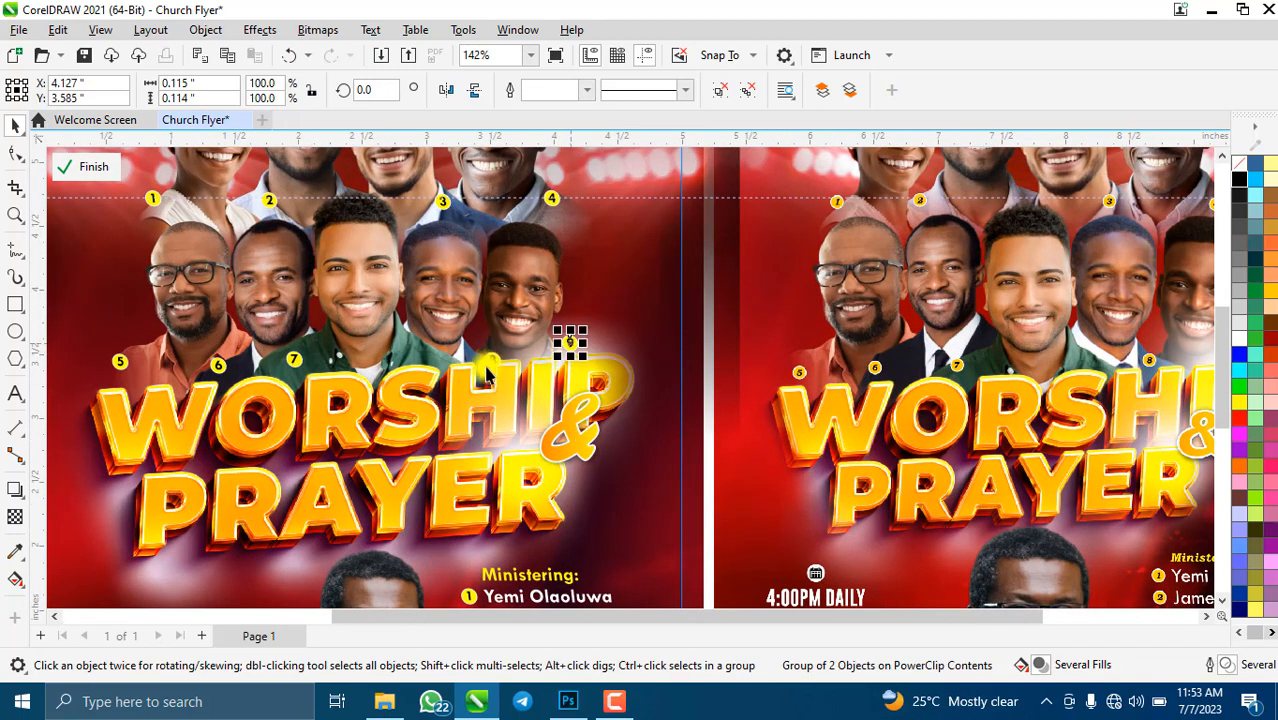
scroll(573, 345, down, 3)
scroll(578, 503, up, 2)
scroll(570, 490, down, 2)
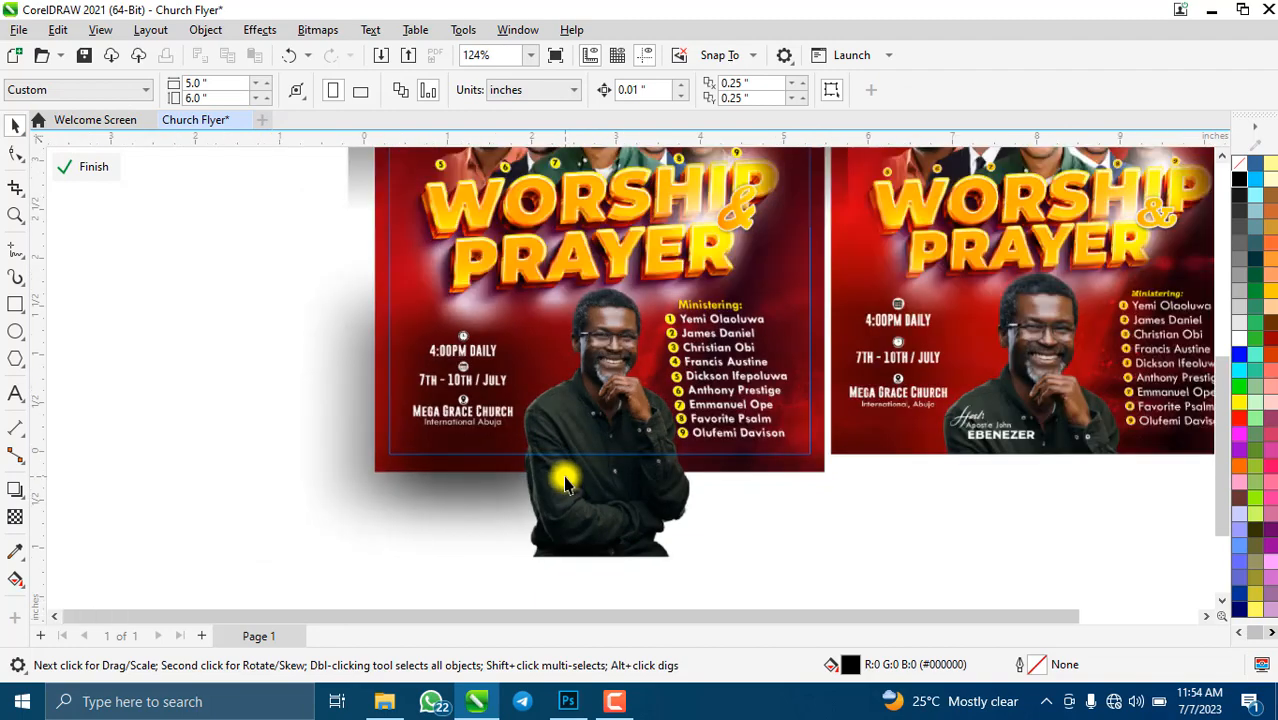
- Add a new text caption reading 'Host:'
scroll(996, 452, up, 3)
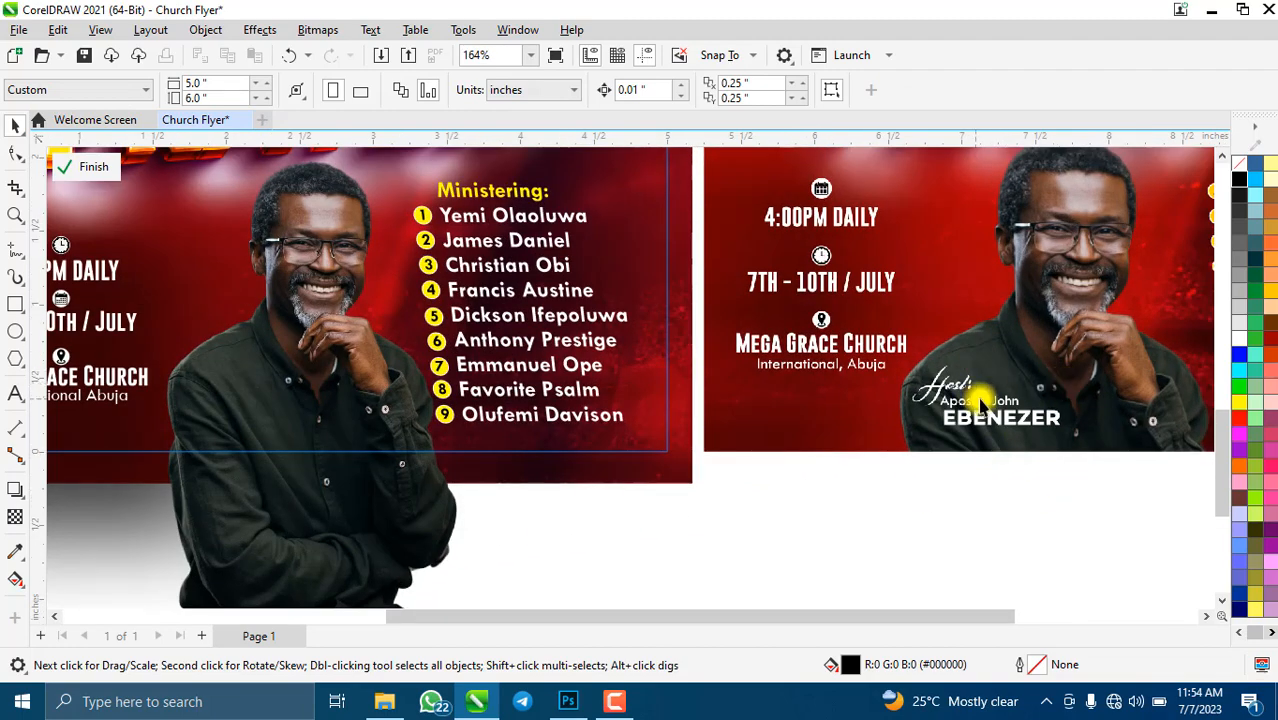
scroll(434, 399, down, 1)
click(15, 395)
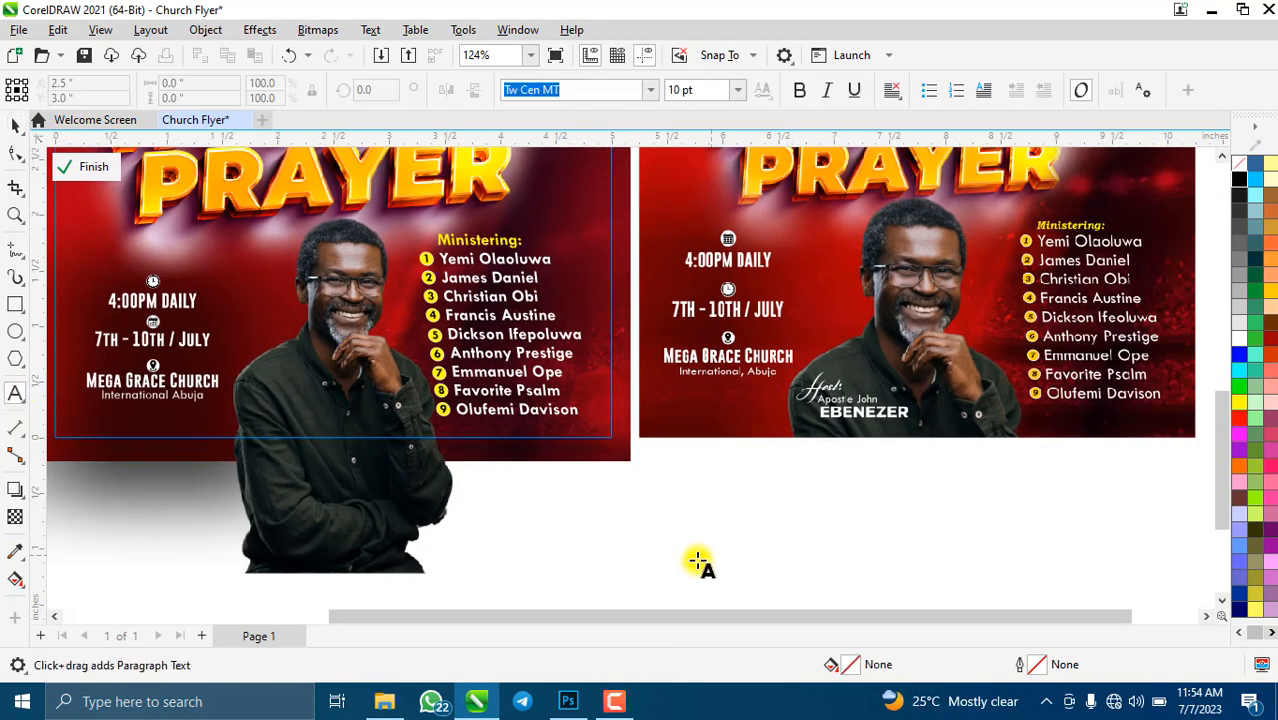
text(H)
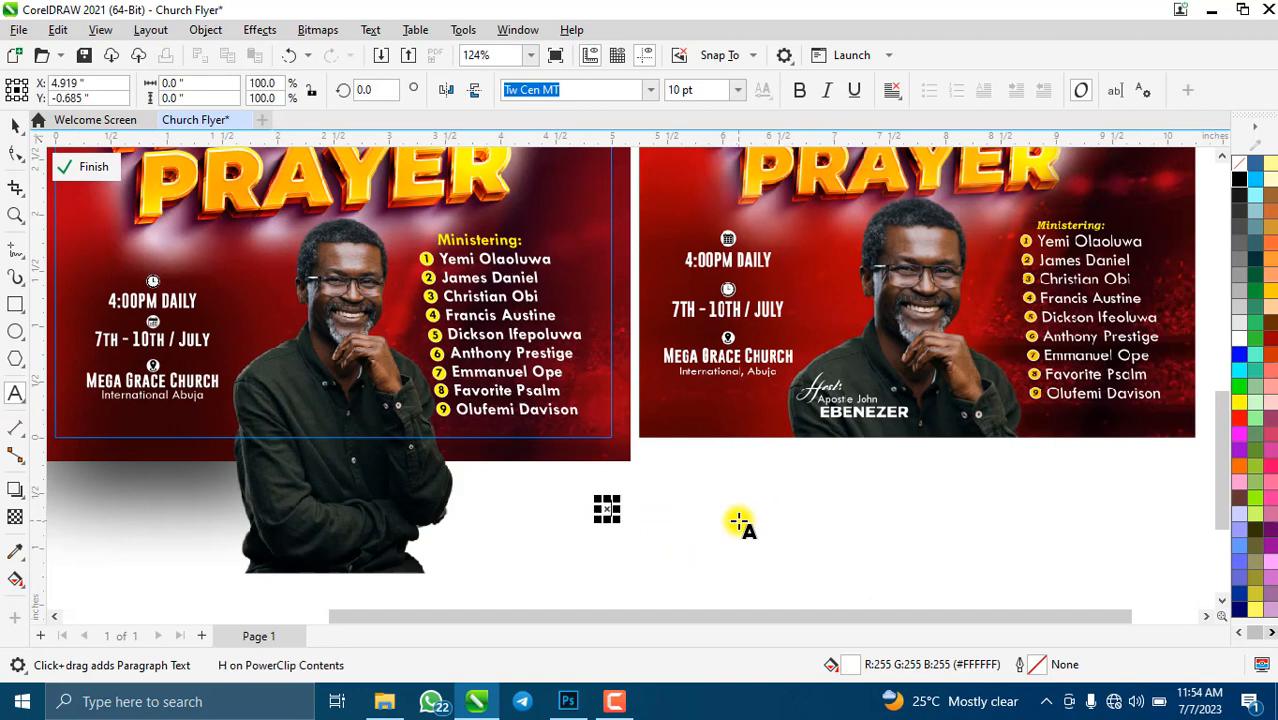
text(ost:)
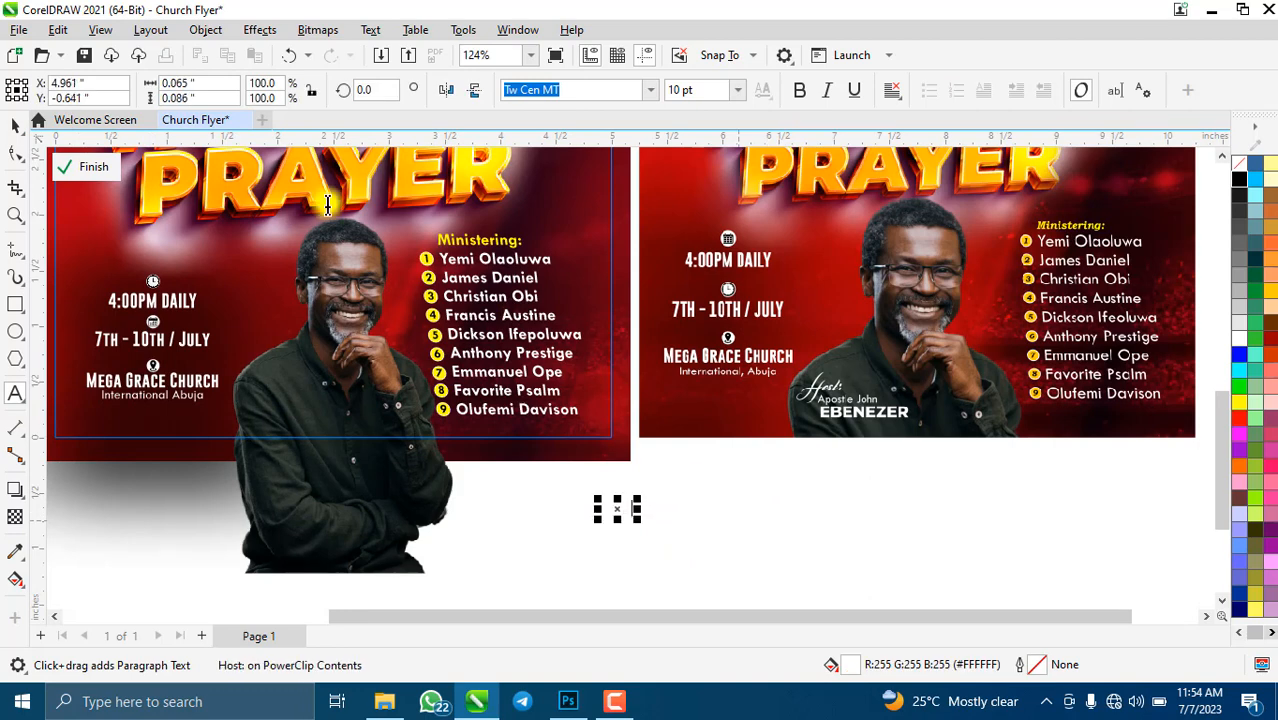
key(ctrl+space)
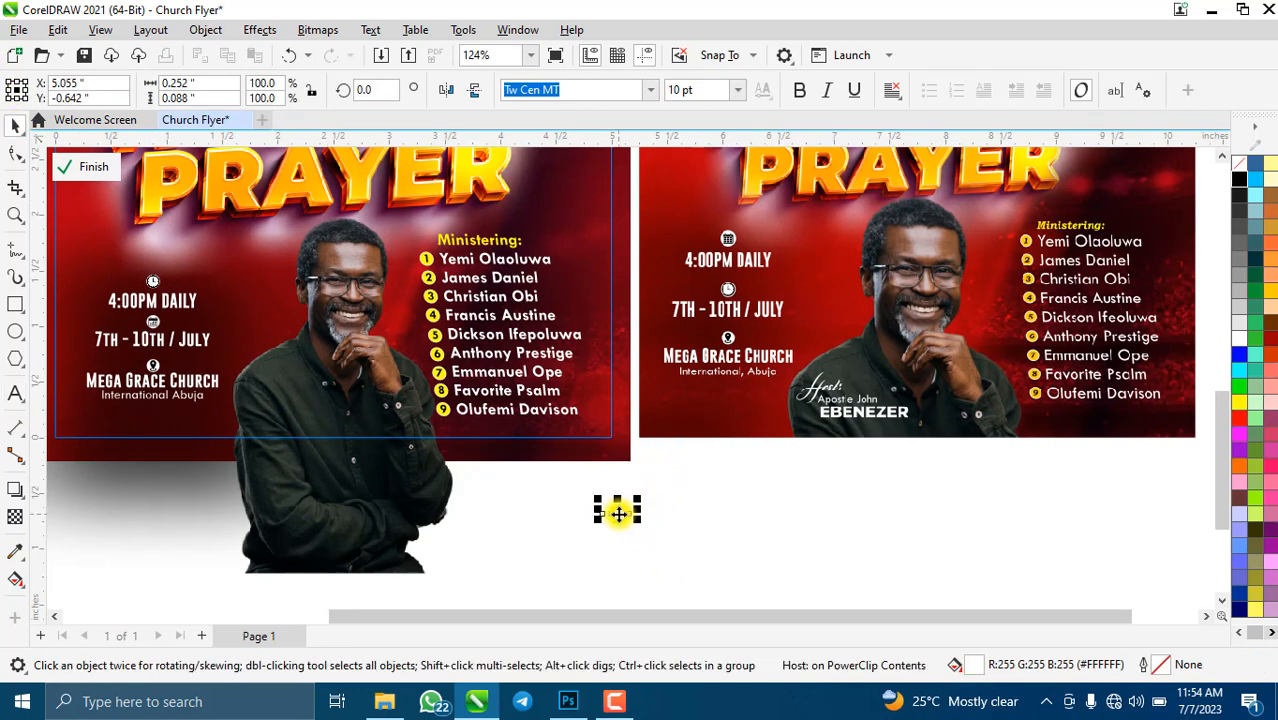
- Set 'Host:' in Casablanca Noir at about 12.8 pt and move it onto the host's shirt
scroll(268, 400, up, 3)
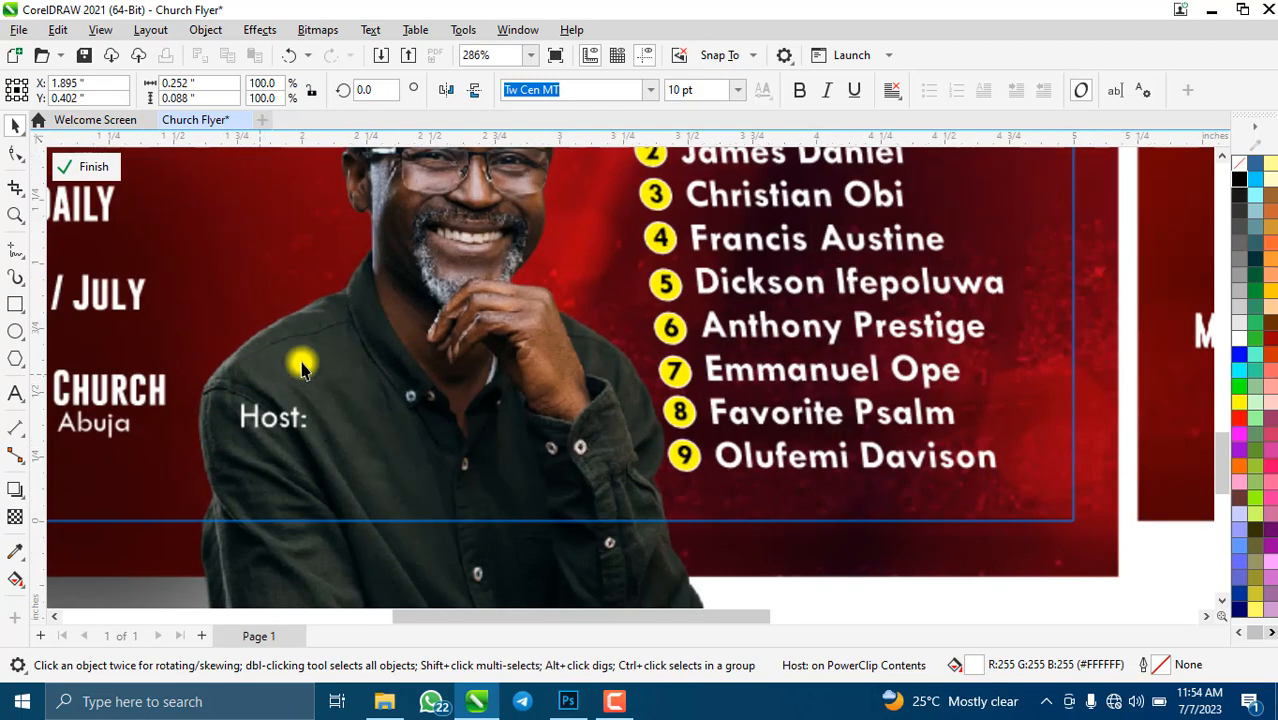
click(650, 90)
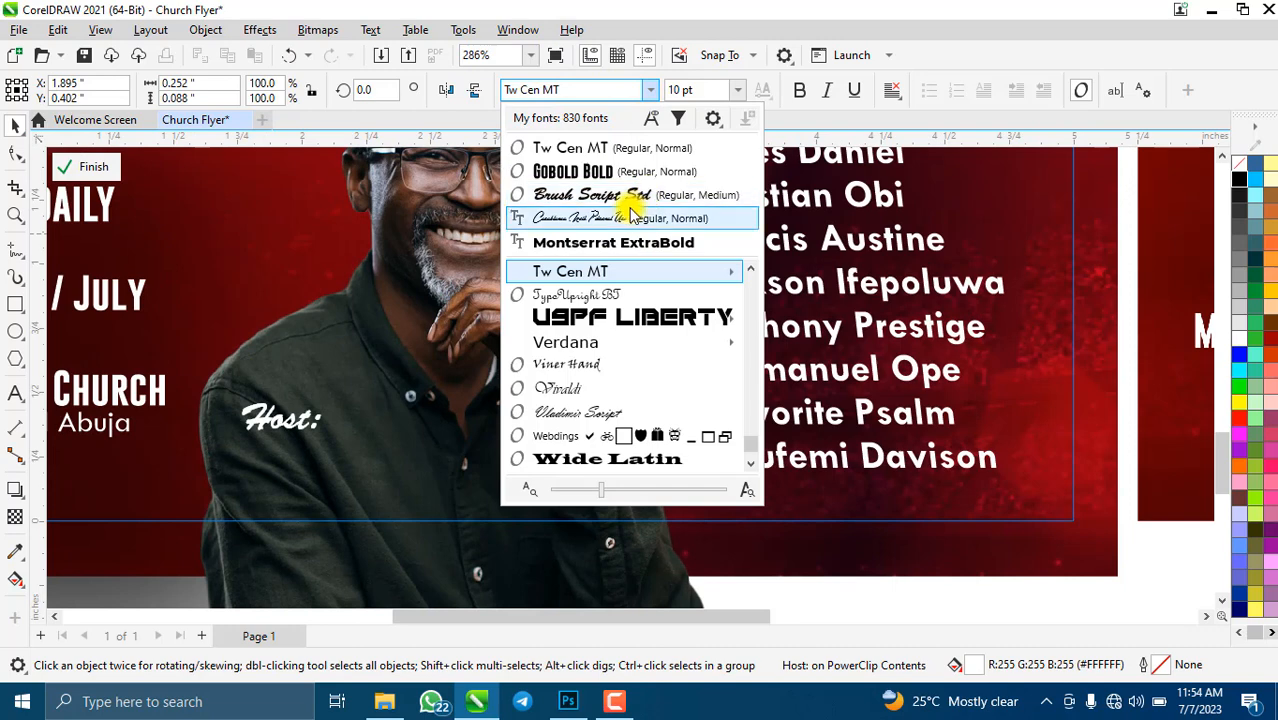
click(632, 217)
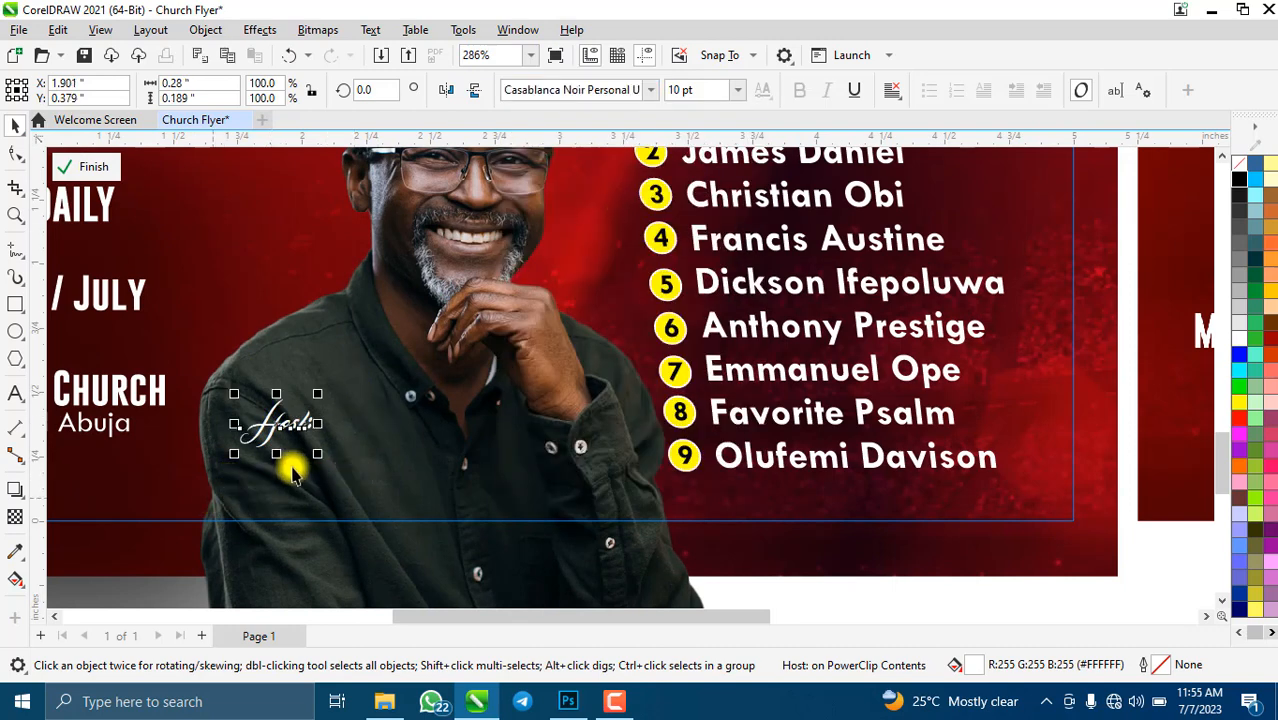
drag(323, 465, 337, 486)
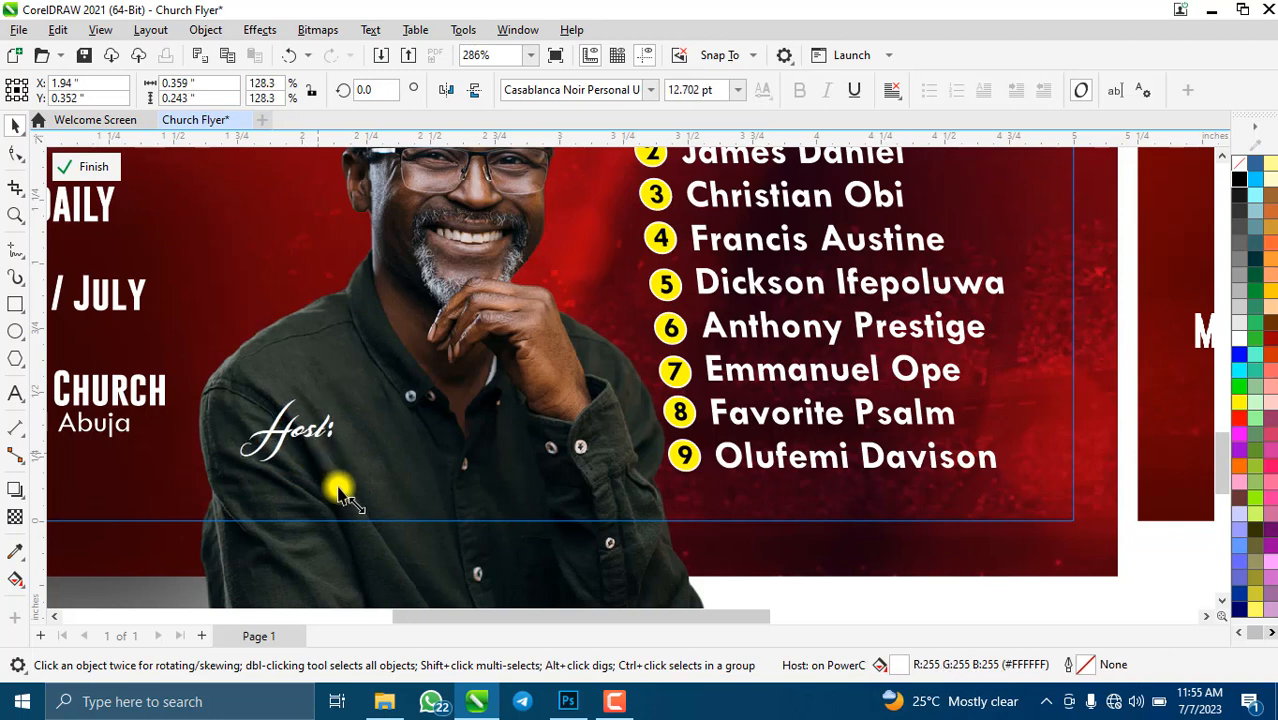
drag(300, 443, 250, 423)
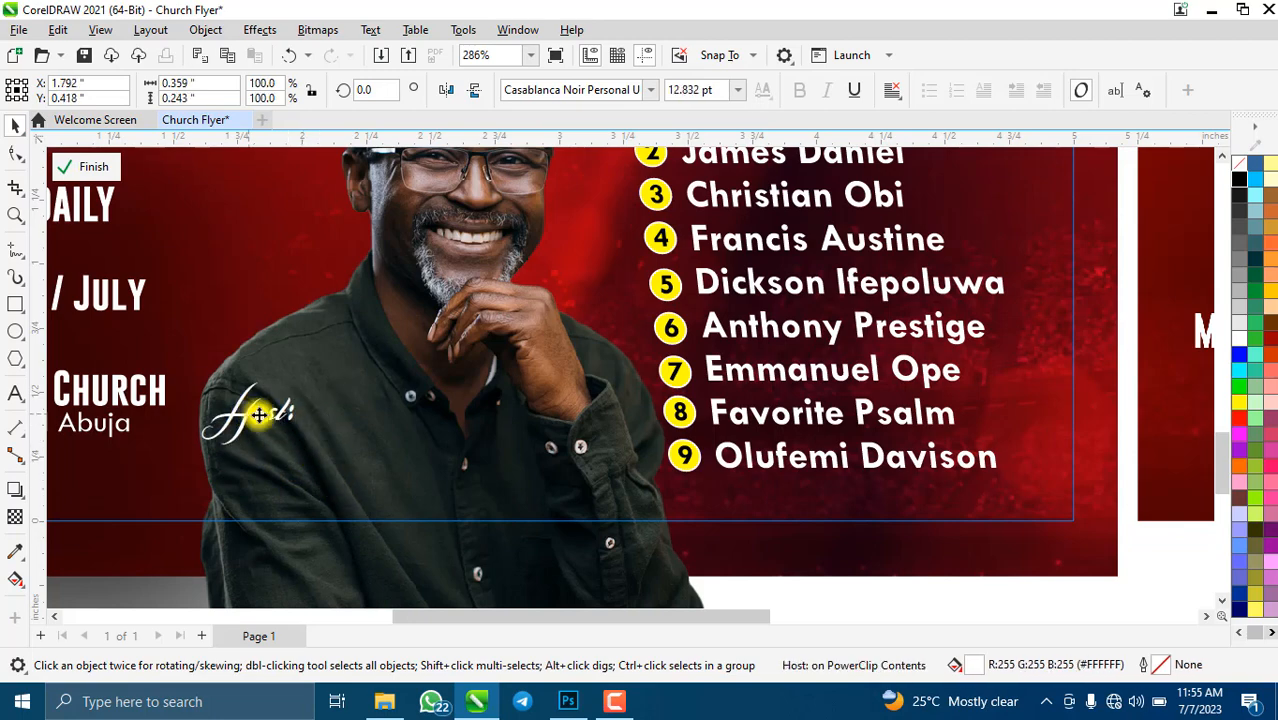
scroll(255, 415, down, 3)
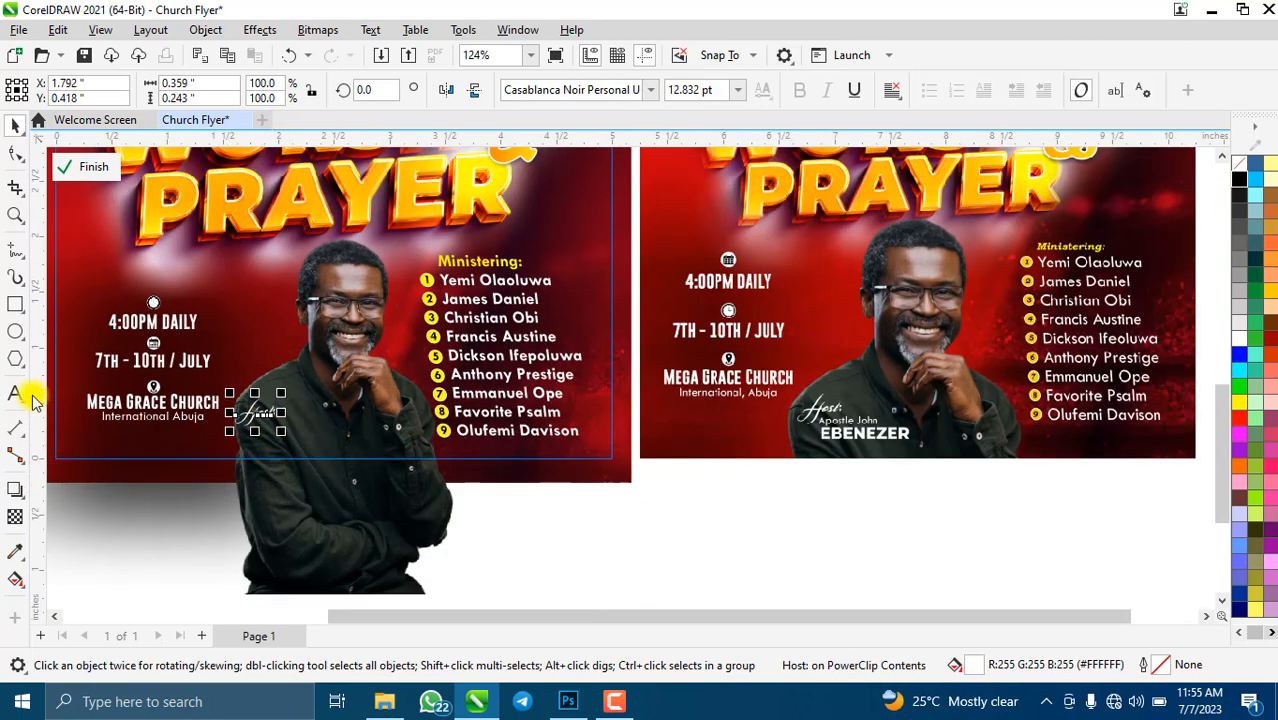
- Paste the host's name as a new script line and place it under the 'Host:' label
click(662, 522)
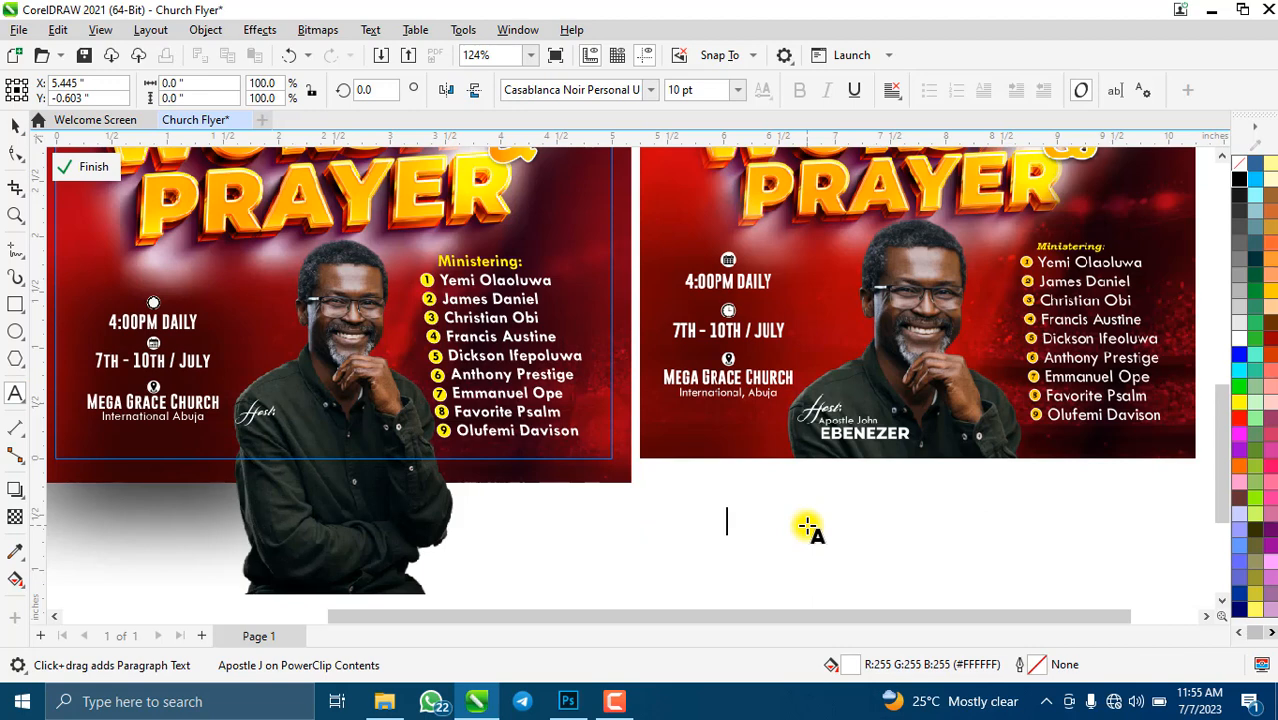
key(ctrl+v)
click(14, 128)
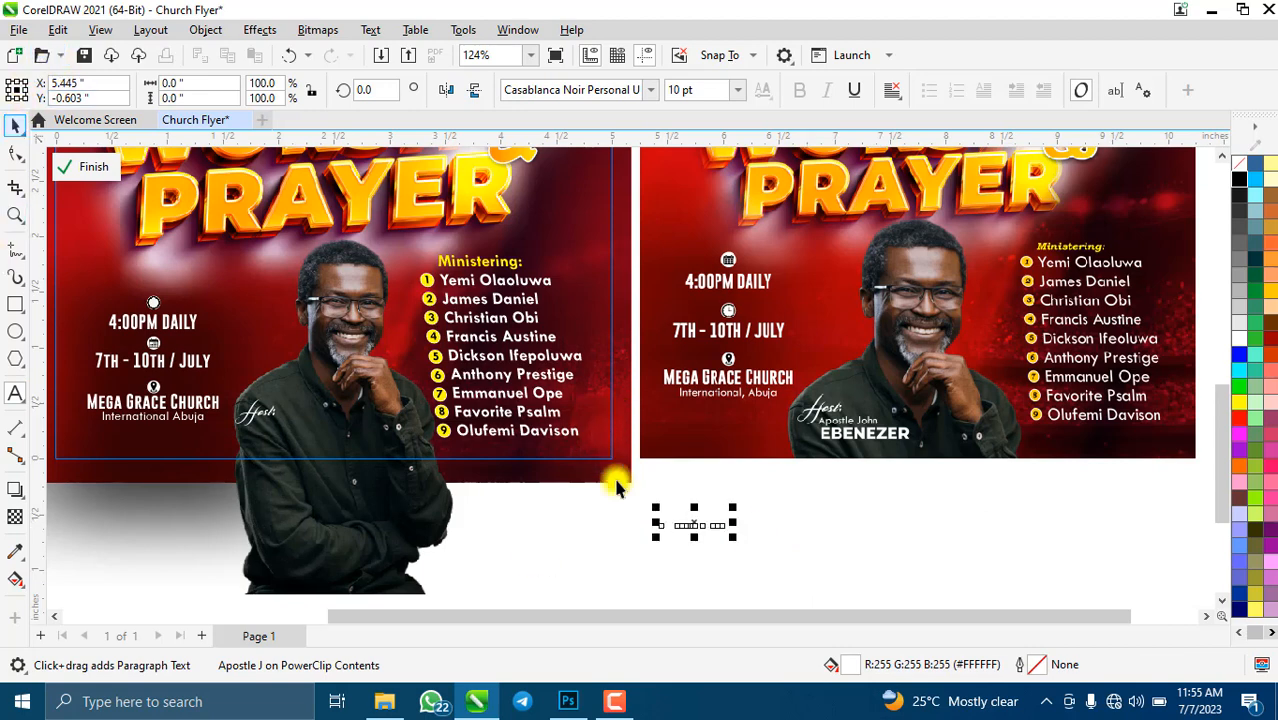
drag(698, 521, 264, 418)
- Enlarge 'Host:' to about 13.6 pt and nudge it up and right
scroll(264, 418, up, 5)
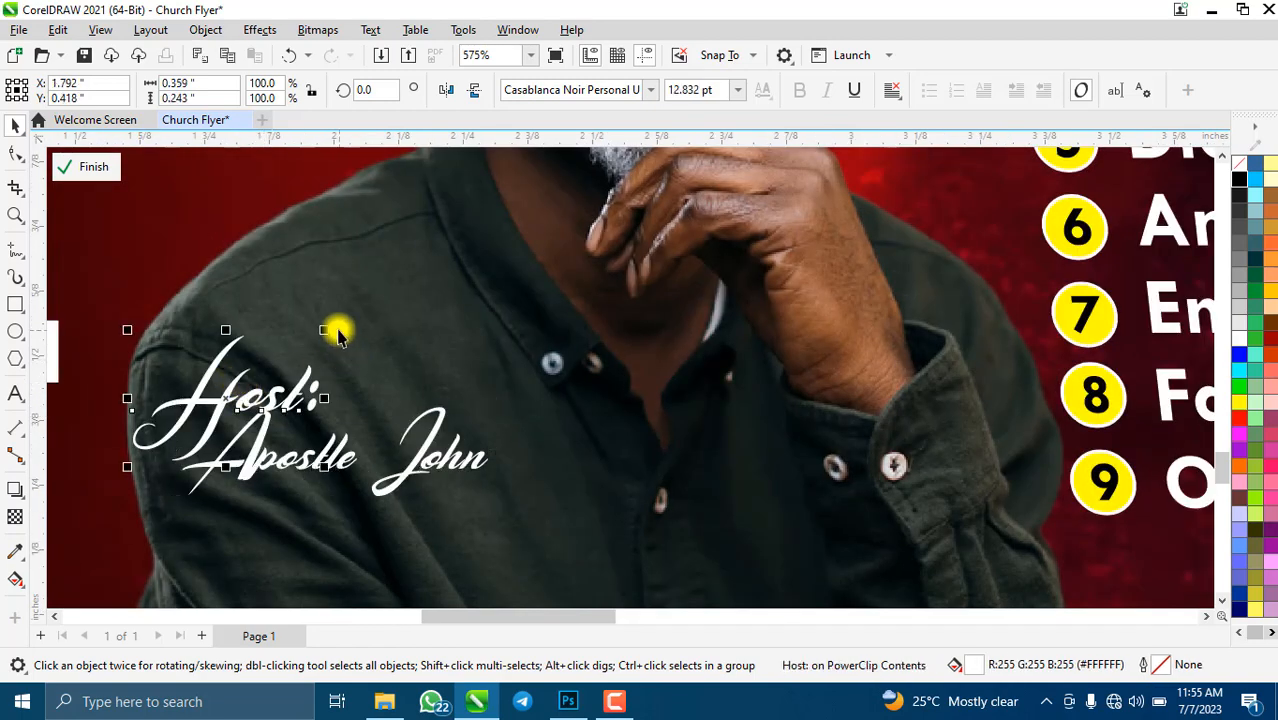
drag(324, 330, 335, 323)
mouse_move(249, 390)
mouse_down()
mouse_move(237, 400)
mouse_move(251, 366)
mouse_move(249, 380)
mouse_up()
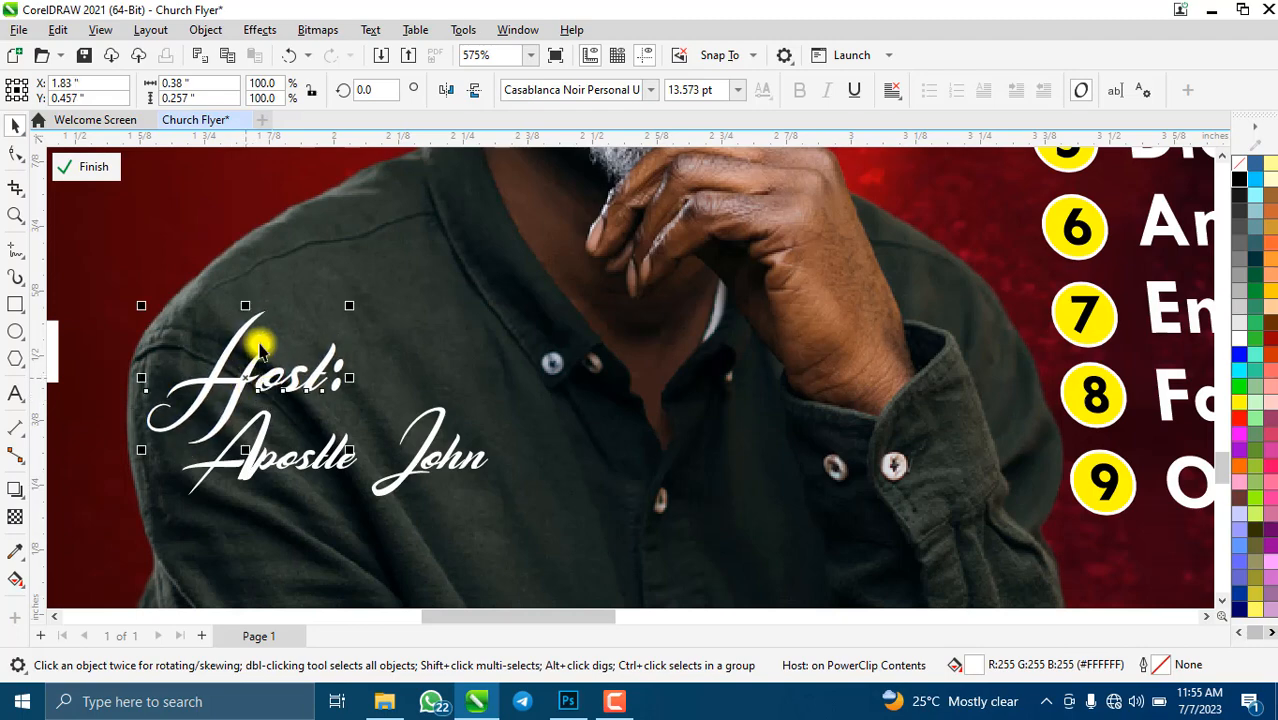
scroll(371, 448, down, 3)
scroll(575, 562, down, 2)
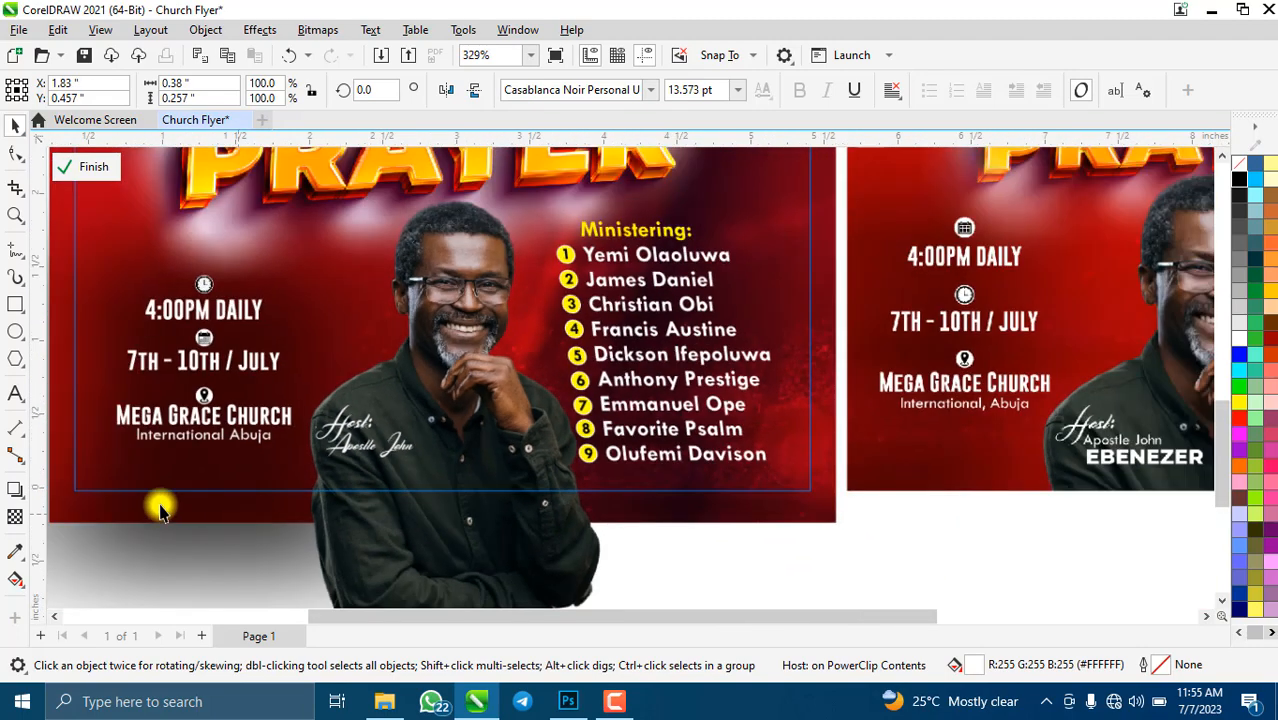
- Type the host's surname in capitals and move it below the script name line
click(14, 394)
click(771, 571)
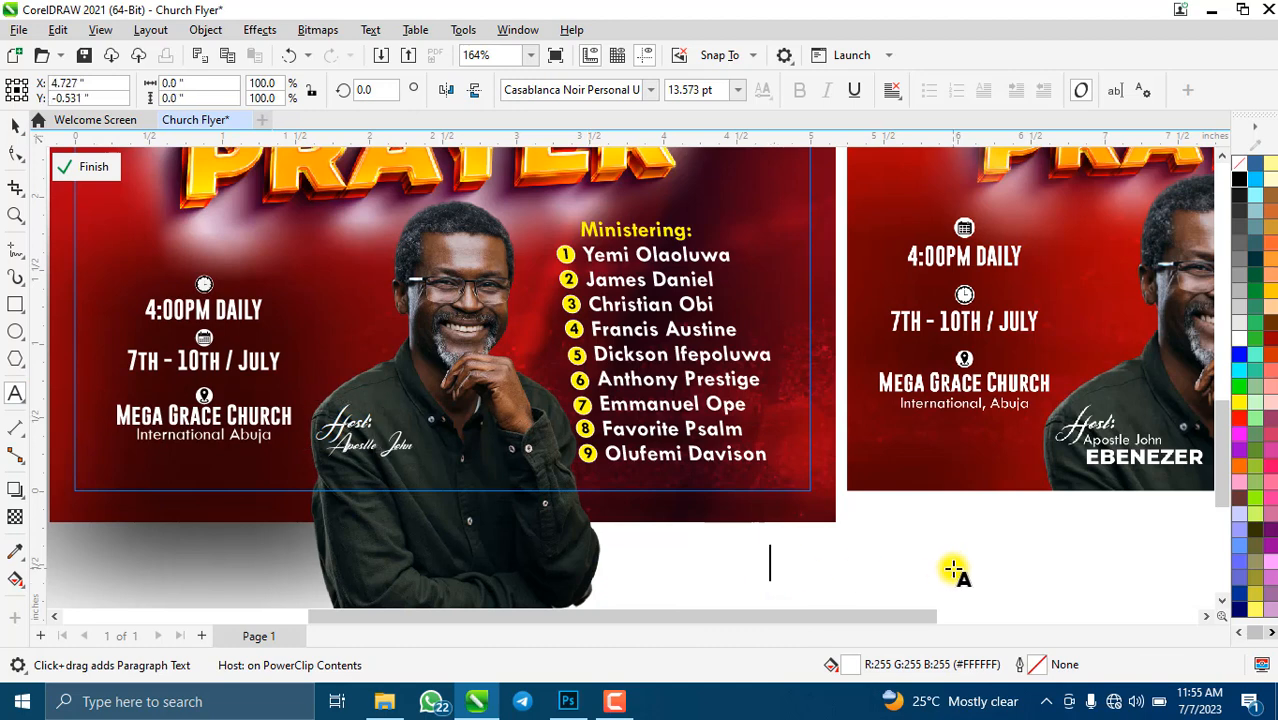
text(E)
key(BackSpace)
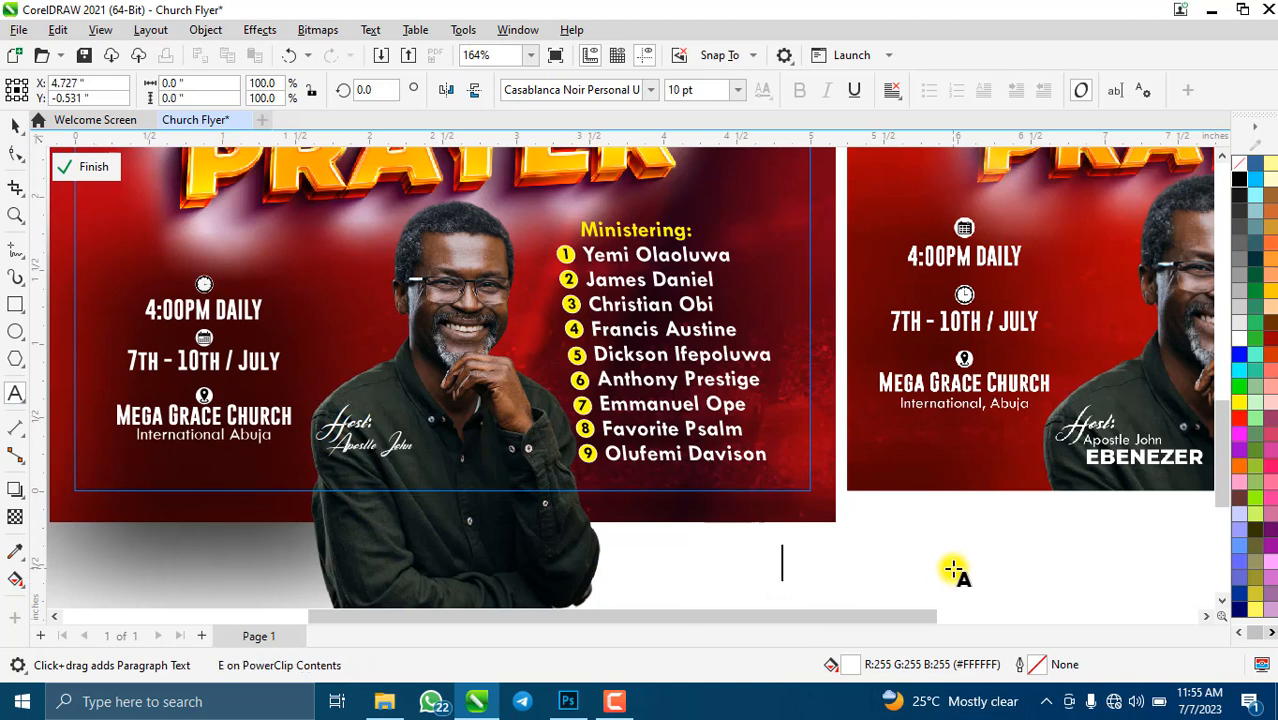
text(BENEZ)
key(Home)
key(Right)
key(Right)
key(Right)
key(Right)
key(Right)
key(Right)
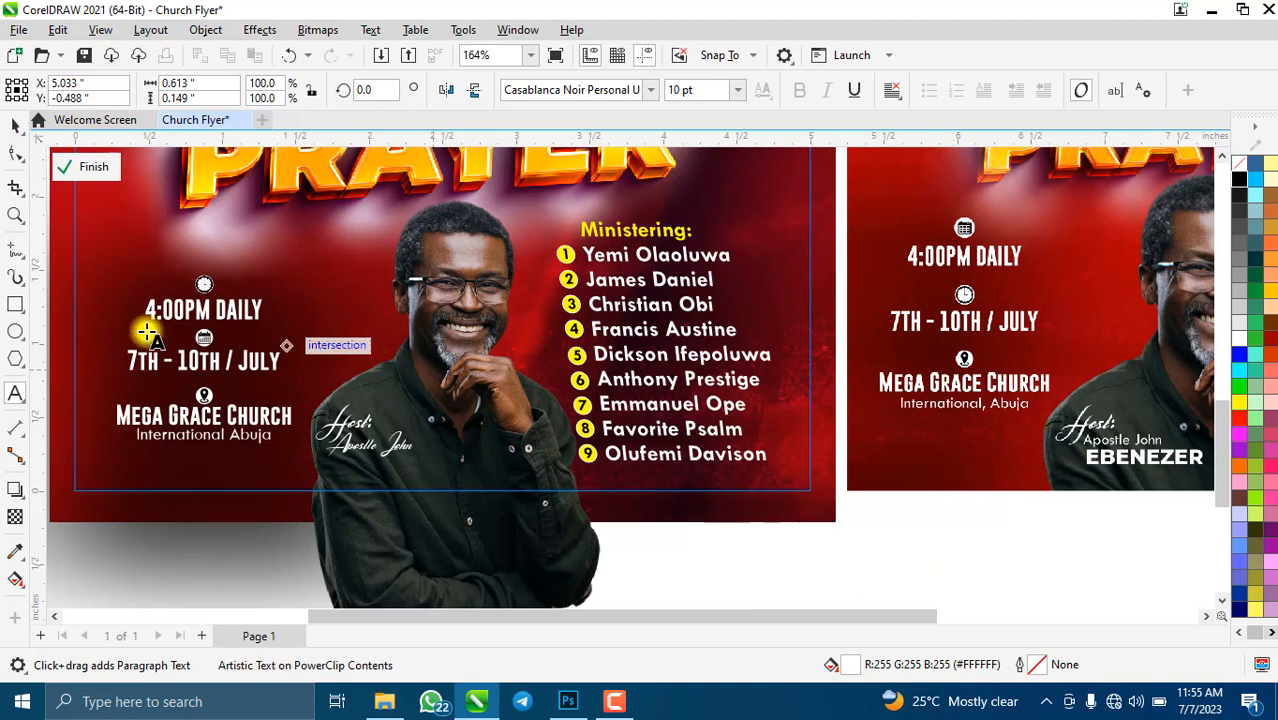
click(15, 124)
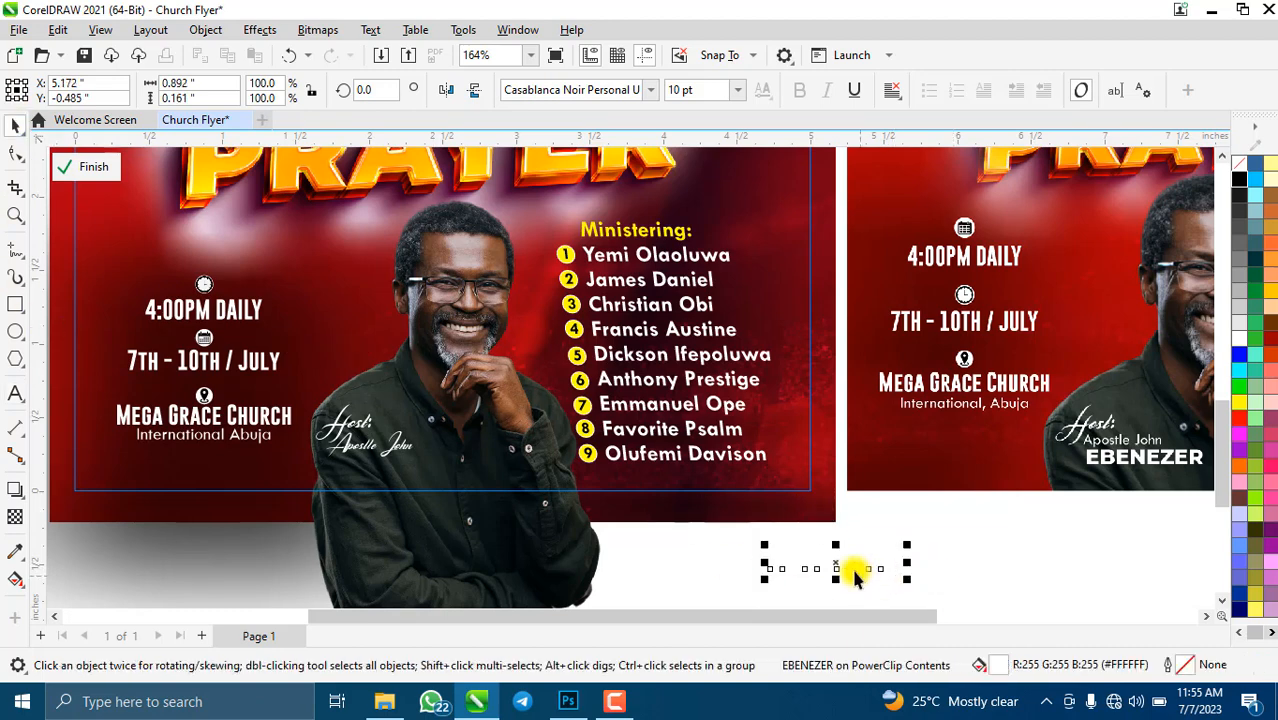
drag(850, 571, 398, 480)
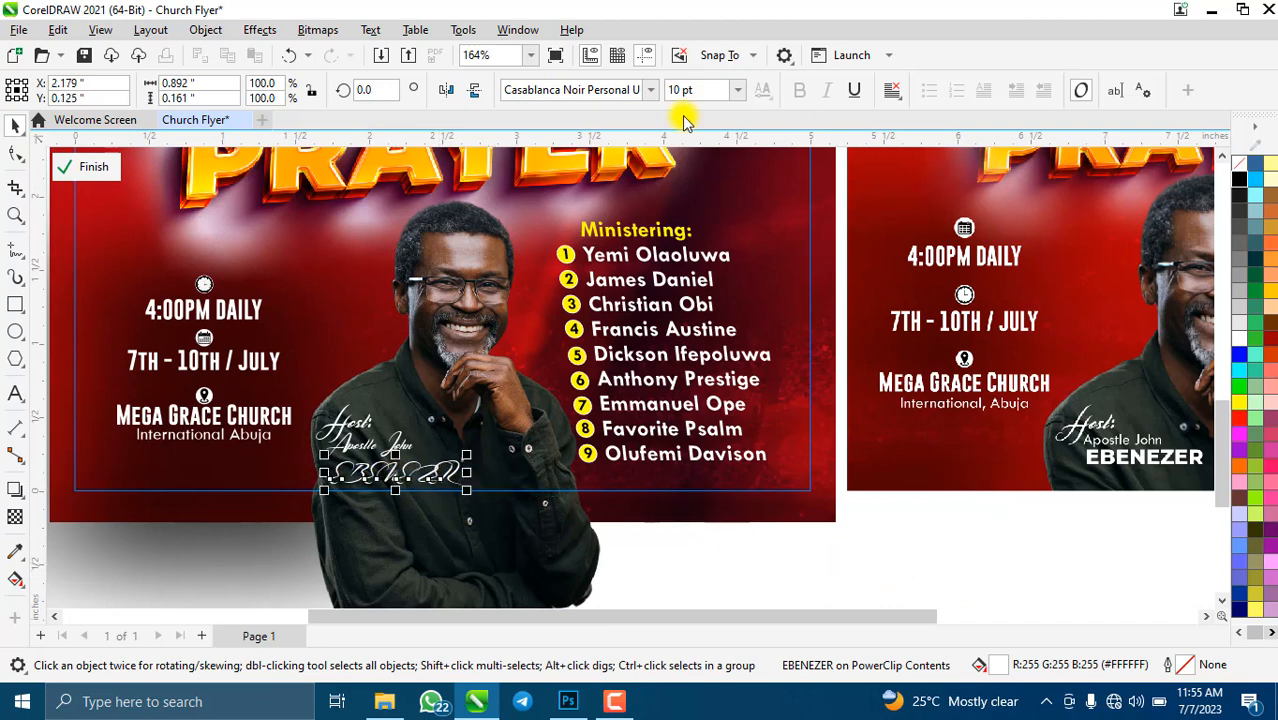
- Set the surname in Montserrat ExtraBold, enlarge it to about 119%, and nudge it up
click(651, 89)
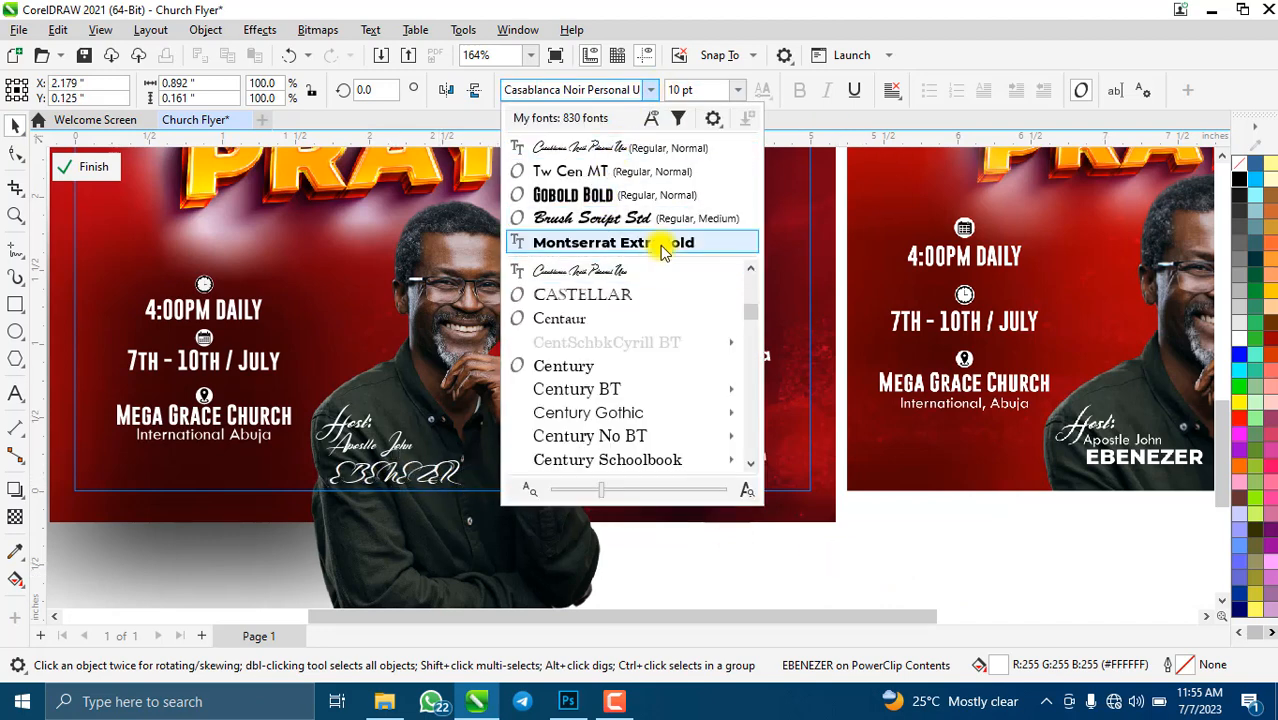
click(655, 243)
scroll(400, 493, up, 2)
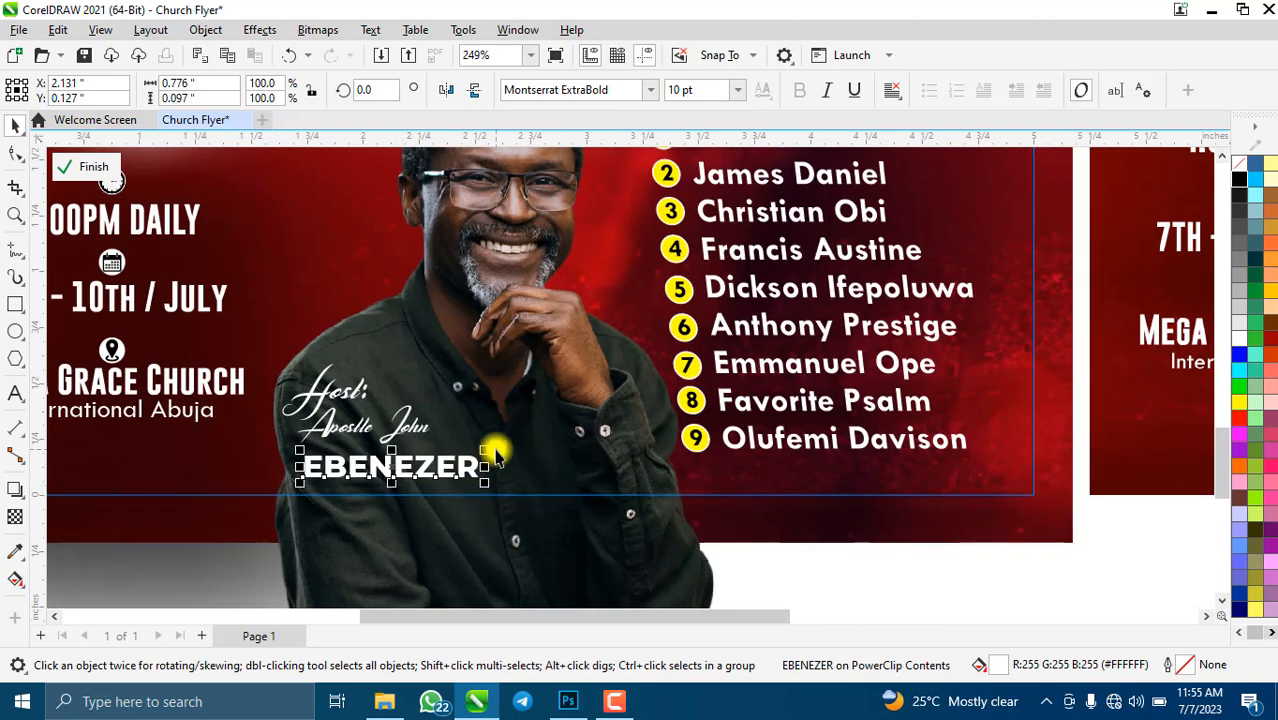
drag(491, 448, 520, 446)
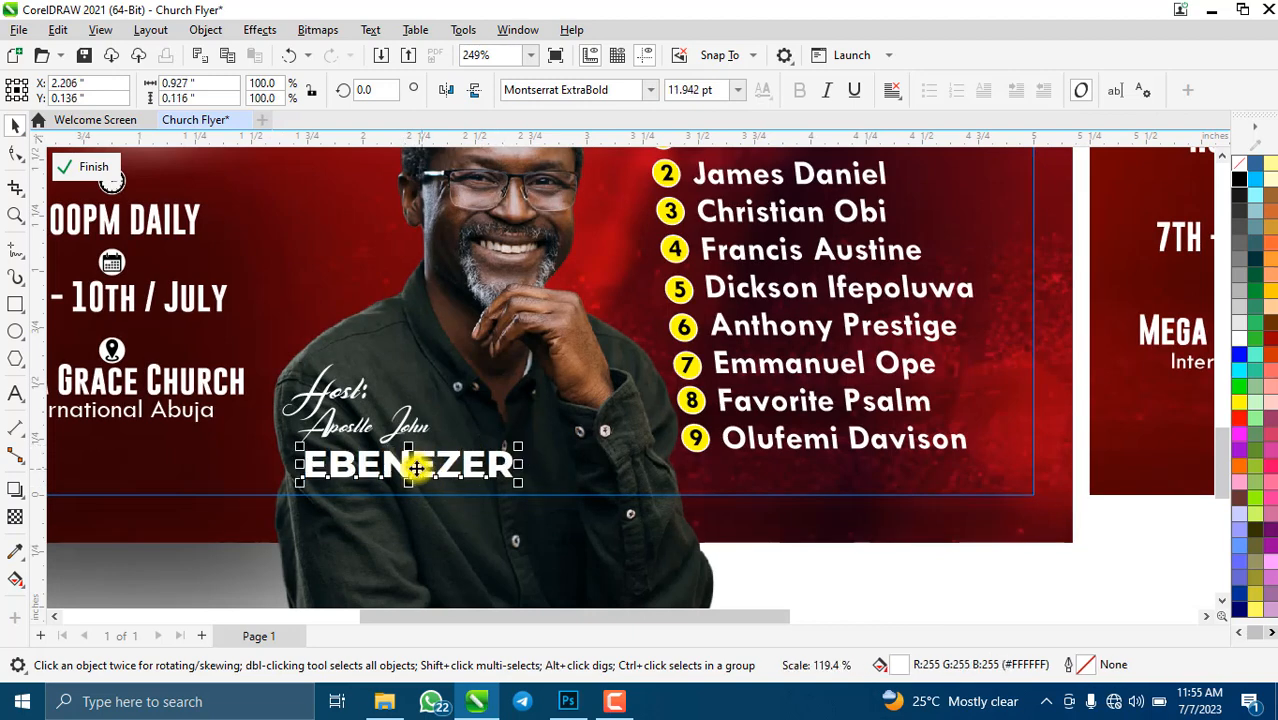
drag(419, 462, 408, 456)
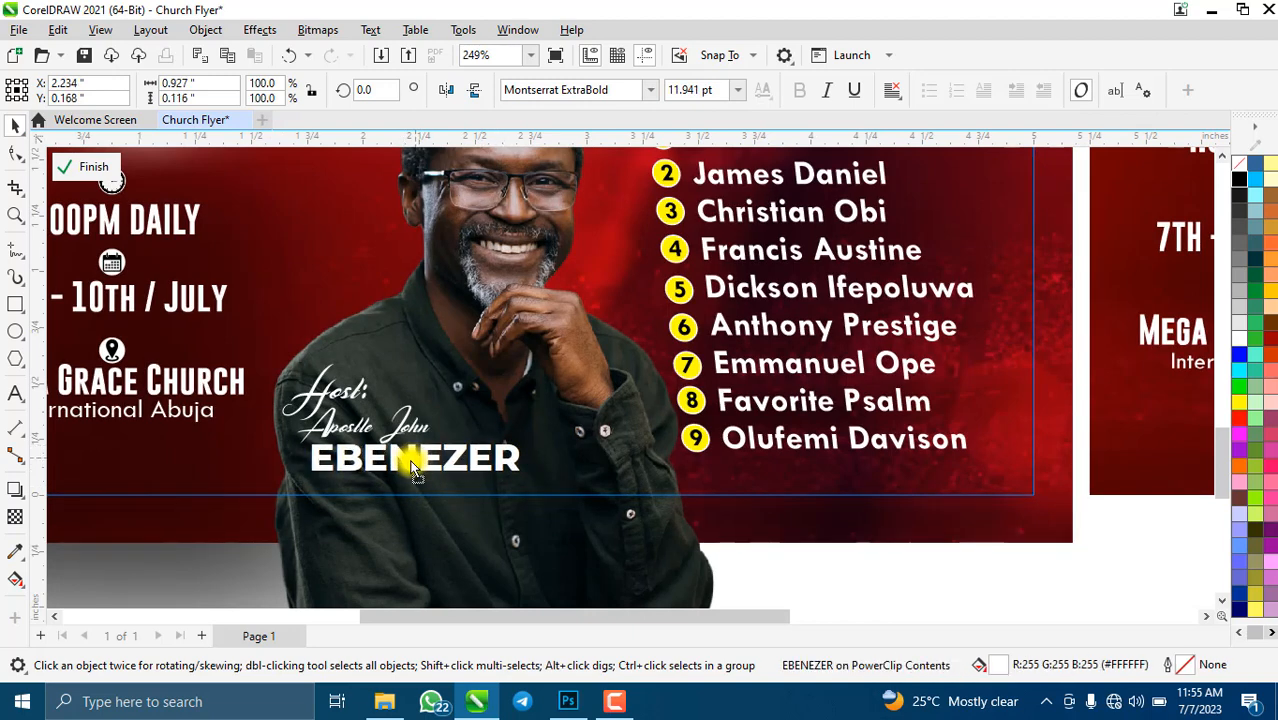
- Center-align the script name and surname, then move the whole host block including 'Host:' up slightly
click(362, 428)
shift+click(405, 466)
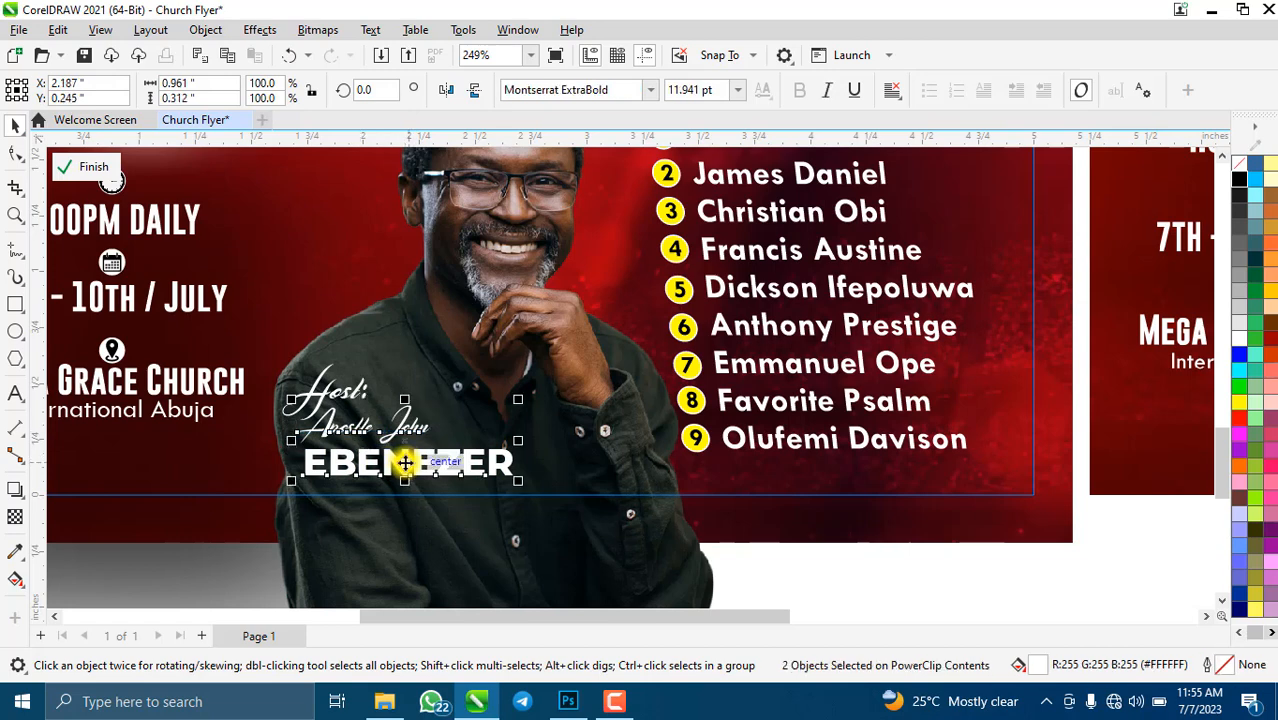
key(Down)
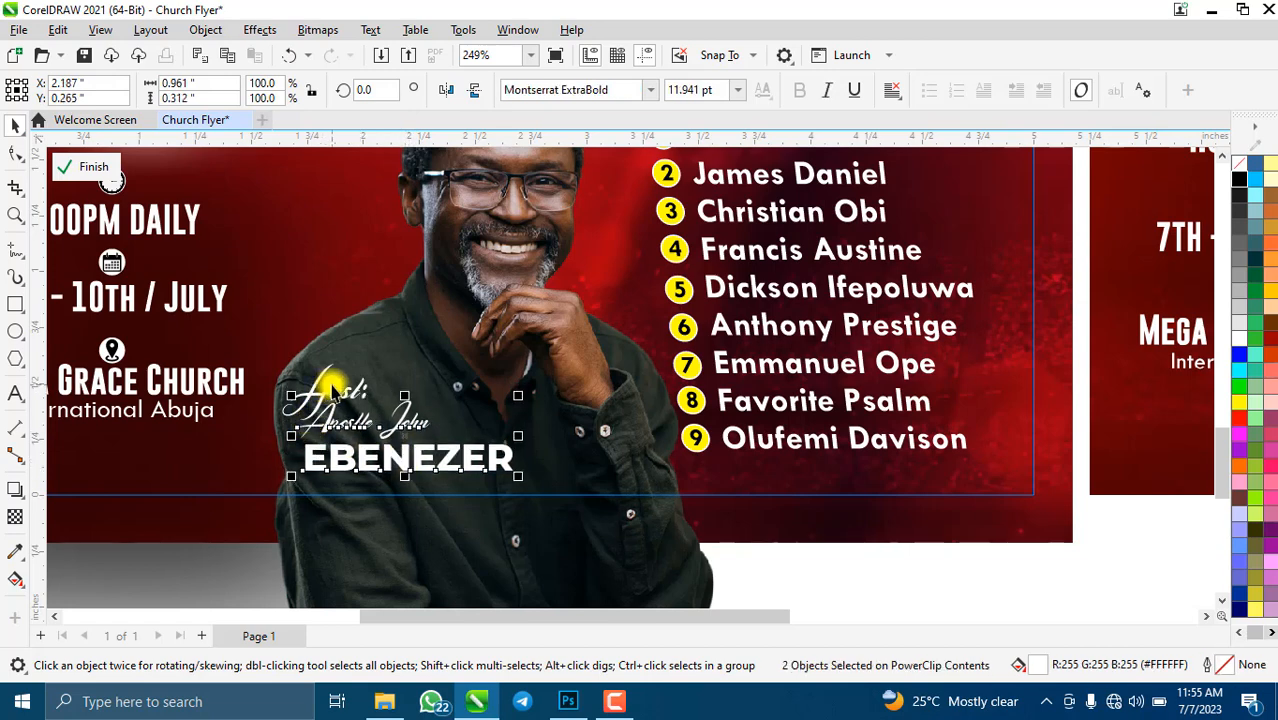
shift+click(332, 388)
drag(332, 388, 332, 379)
scroll(513, 466, down, 5)
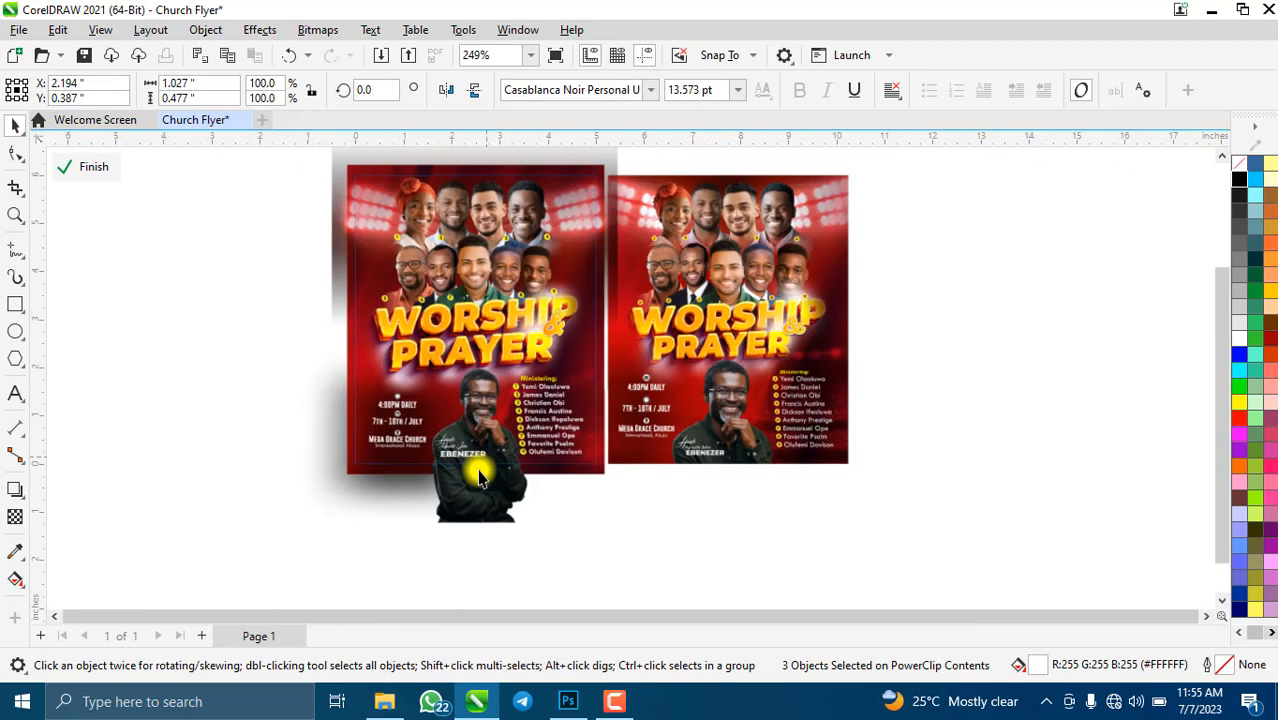
- Exit PowerClip editing and zoom around to check the flyer cropped in its 5 × 6 in frame
drag(206, 363, 406, 429)
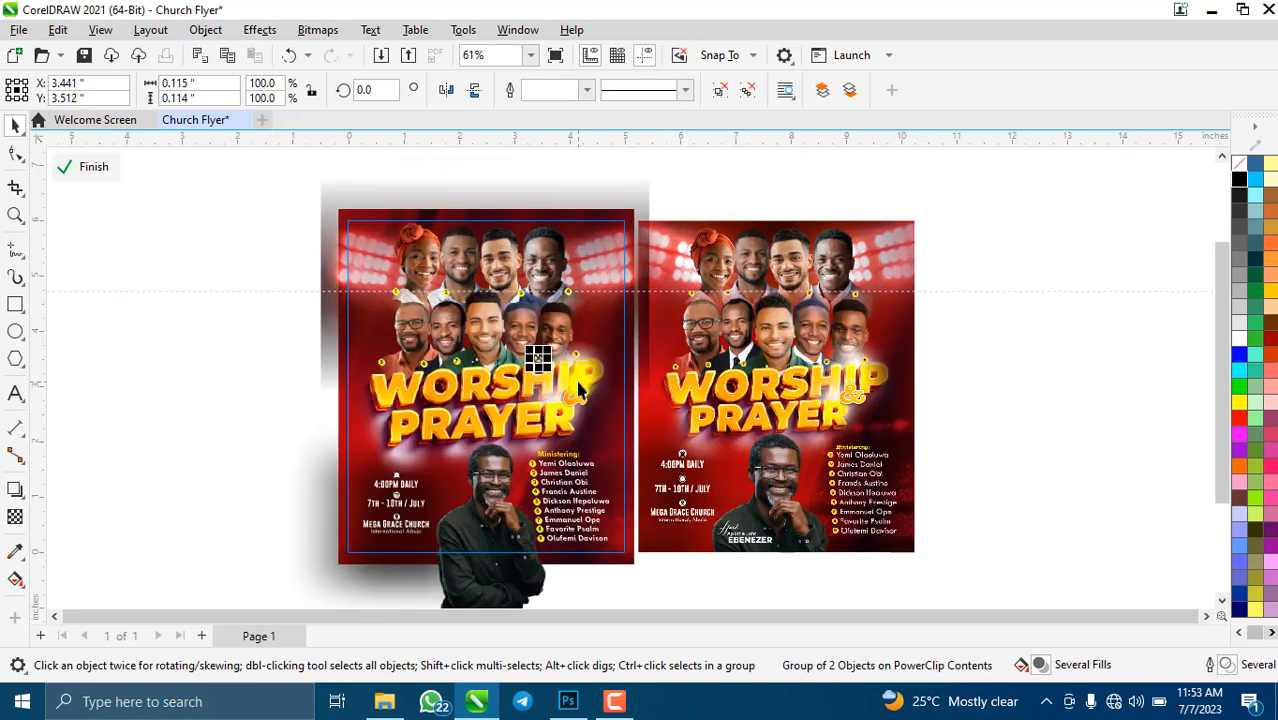
scroll(578, 390, down, 2)
scroll(545, 362, up, 1)
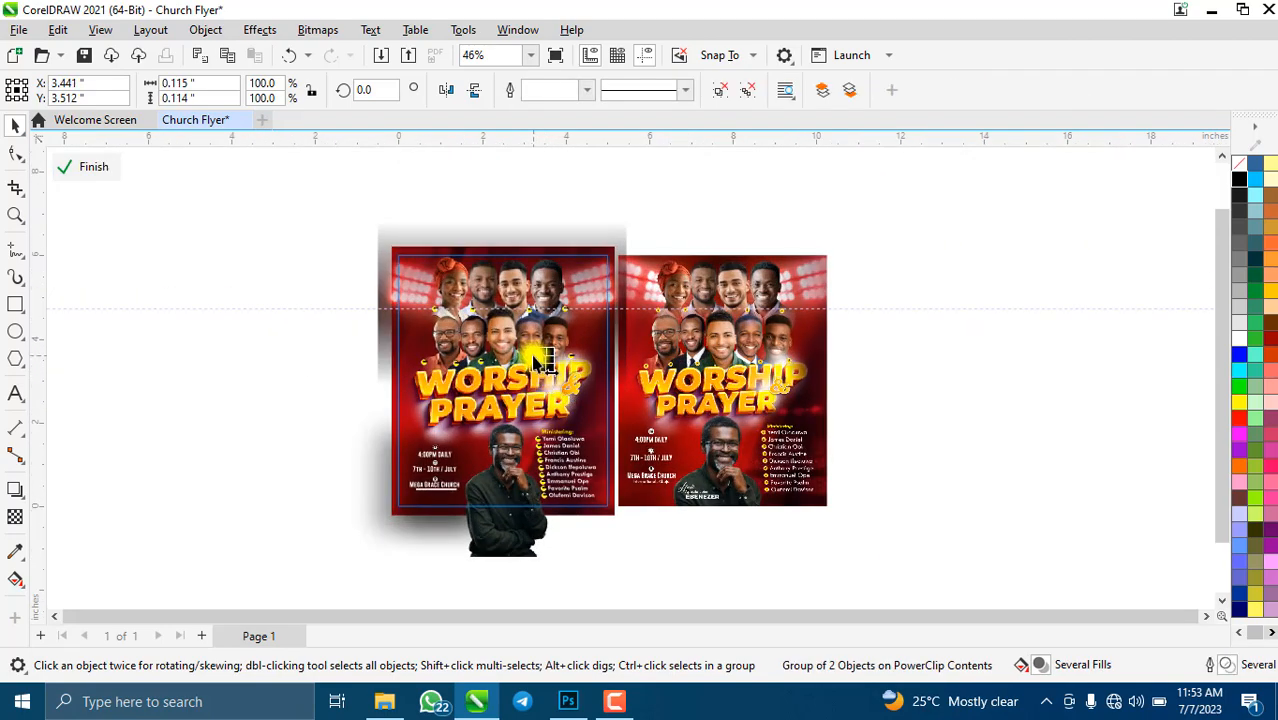
scroll(540, 362, up, 1)
click(91, 168)
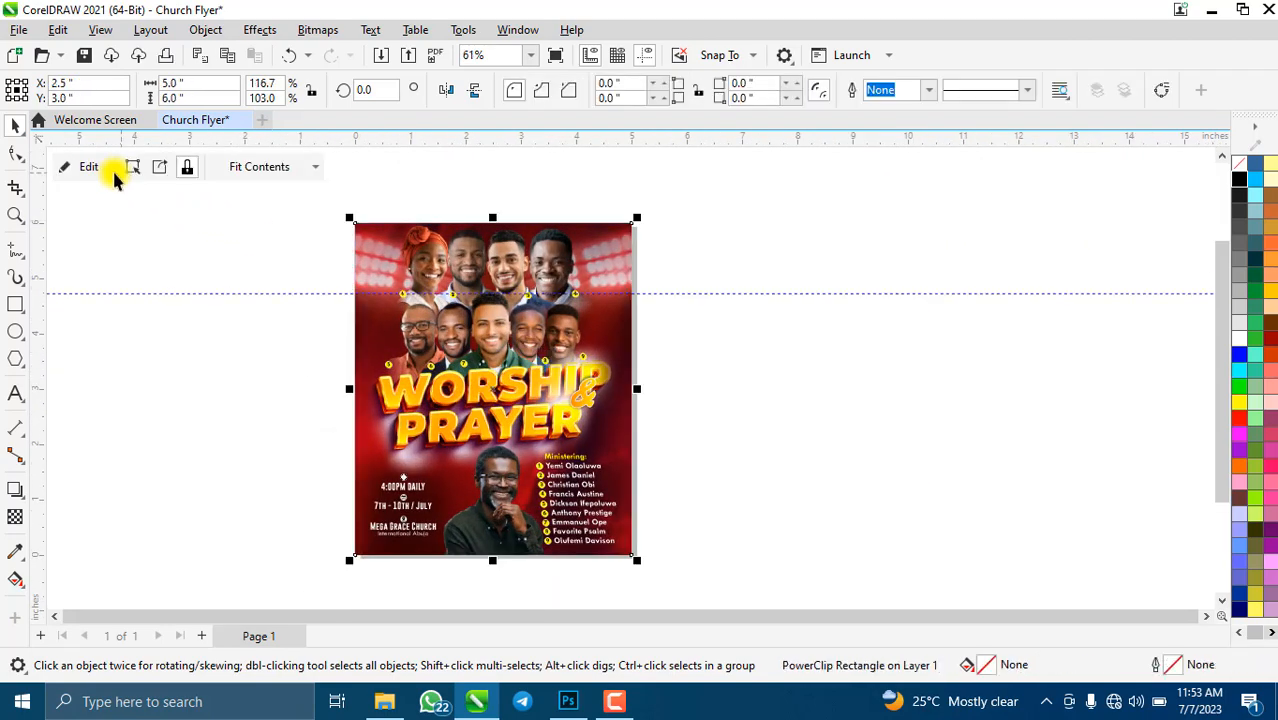
scroll(145, 216, up, 2)
scroll(590, 457, down, 1)
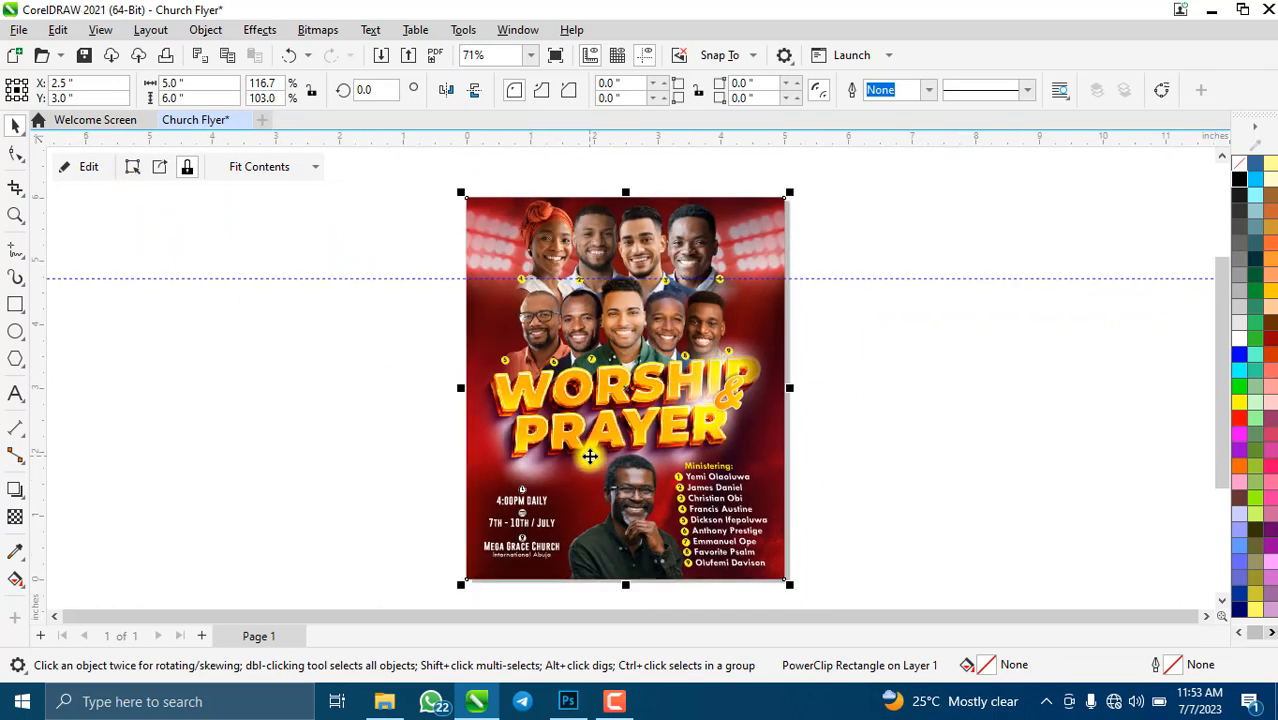
scroll(590, 457, up, 2)
scroll(590, 456, down, 1)
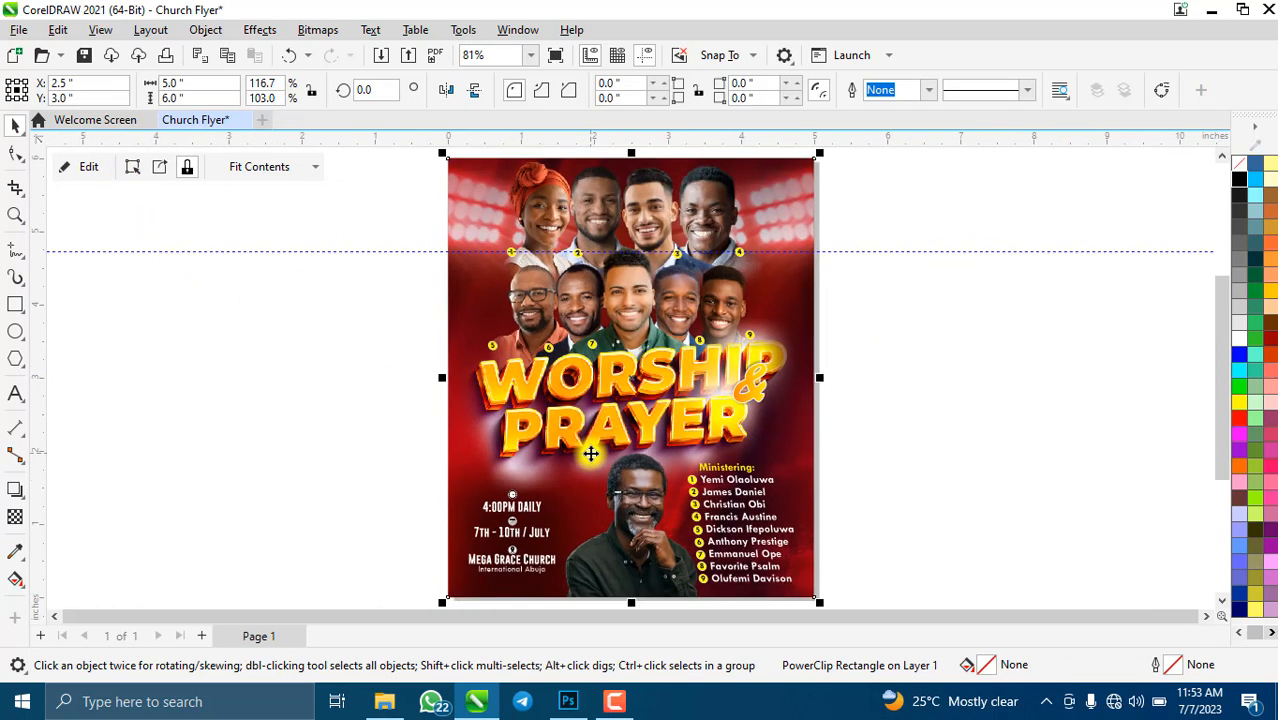